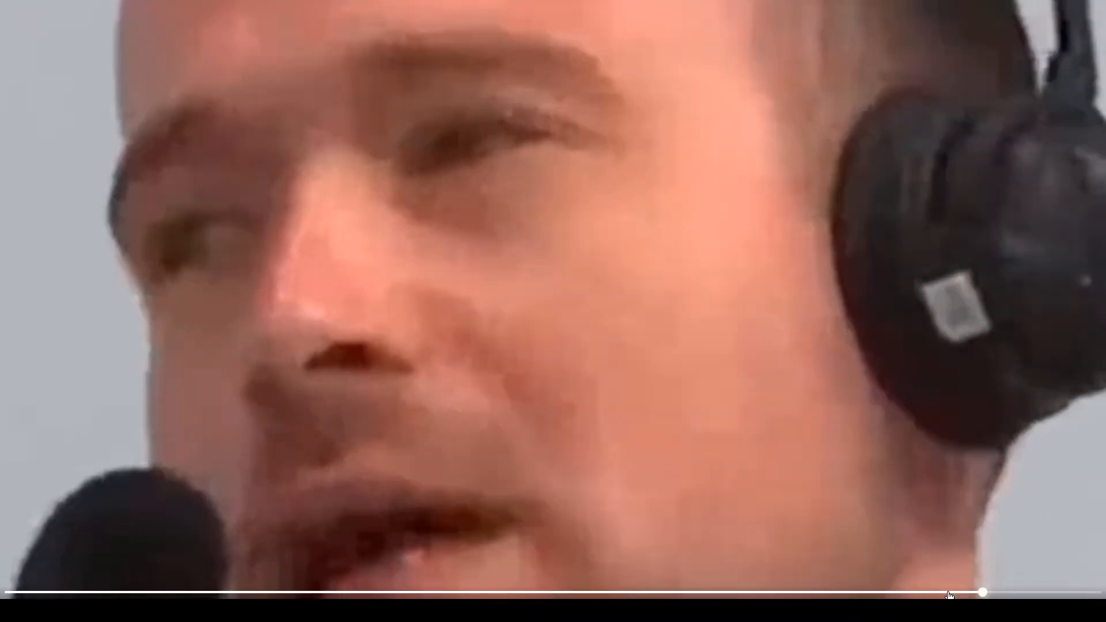
left_click(948, 593)
left_click(966, 593)
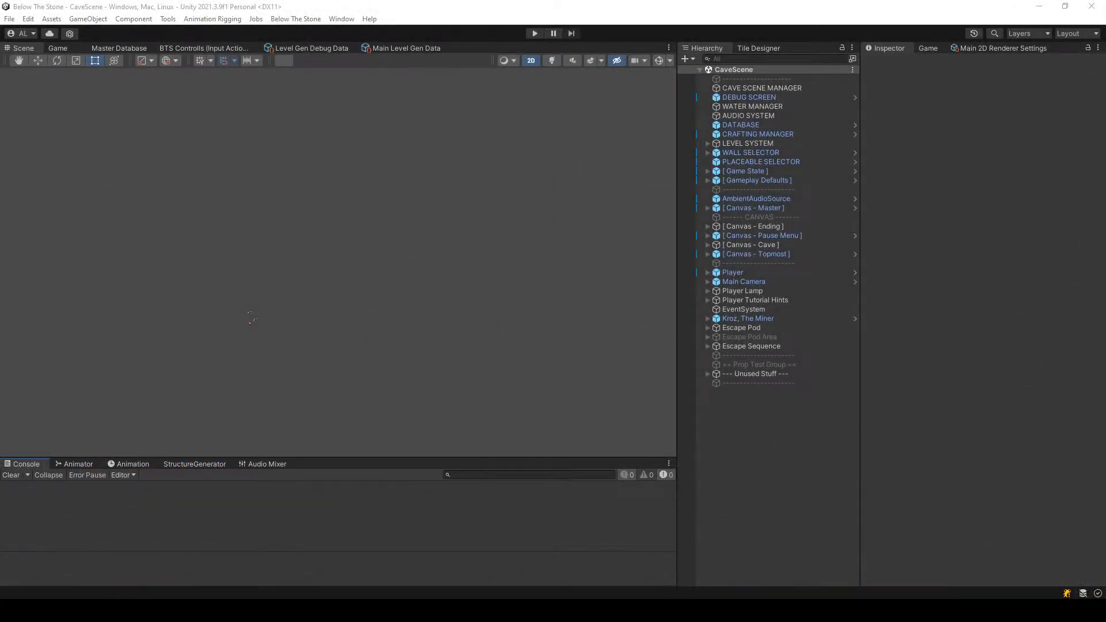
Run CaveScene in play mode and dismiss the Fences notice about hidden desktop icons.
left_click(623, 15)
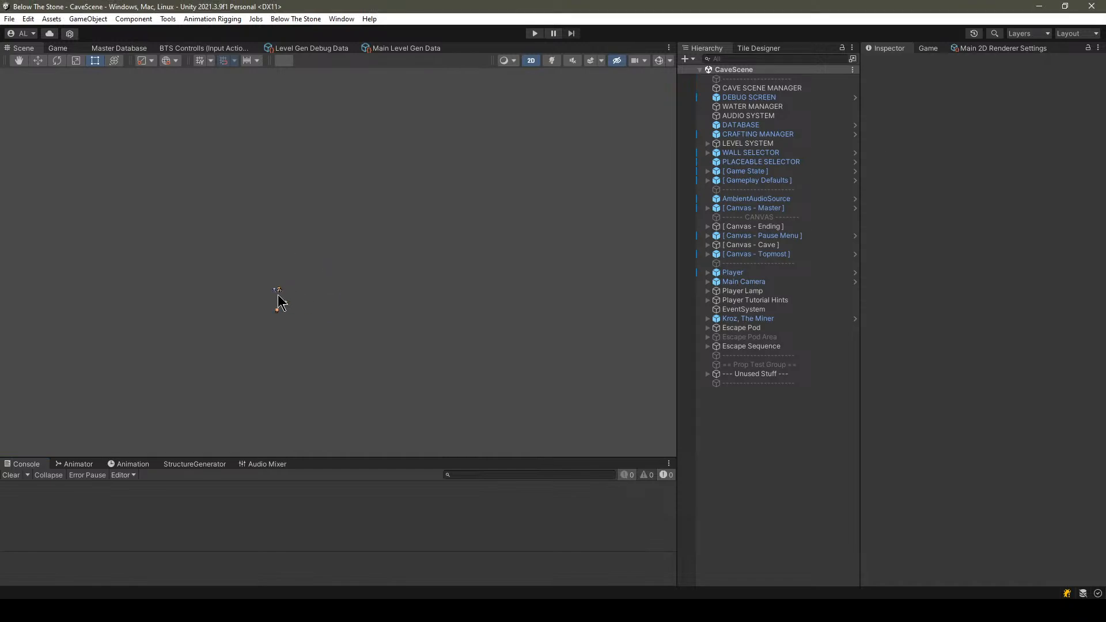
scroll(260, 334, "up", 2)
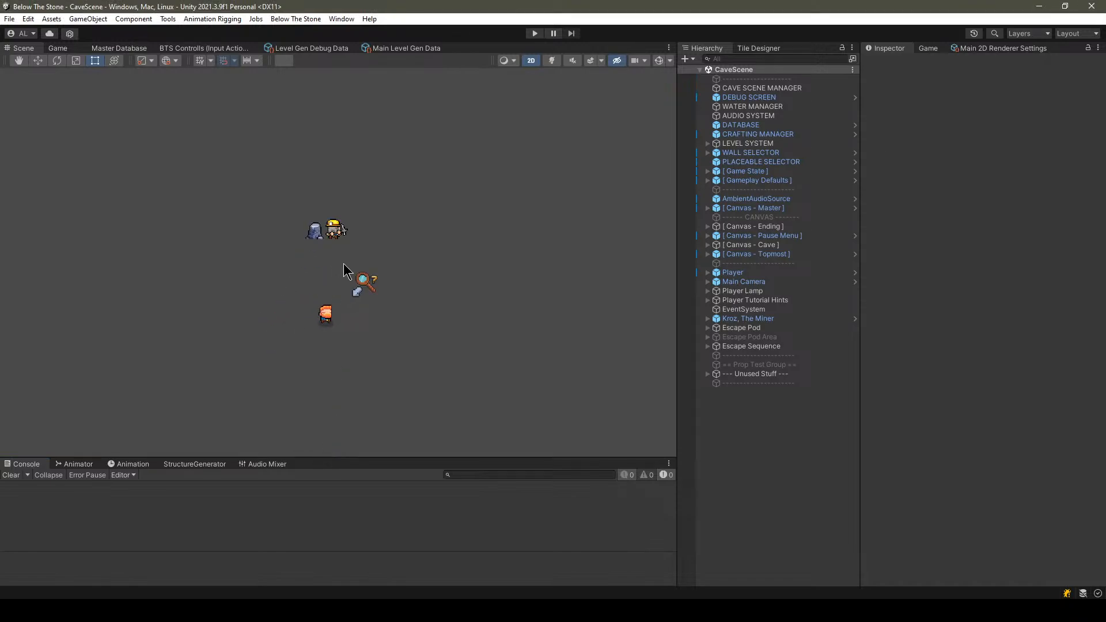
left_click(534, 33)
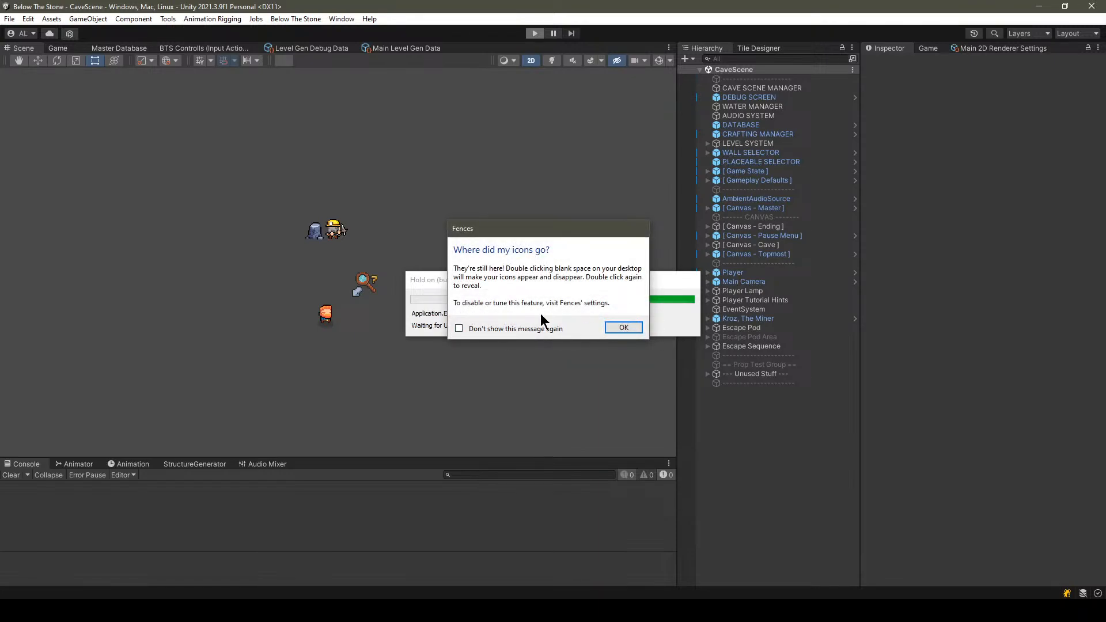
left_click(622, 329)
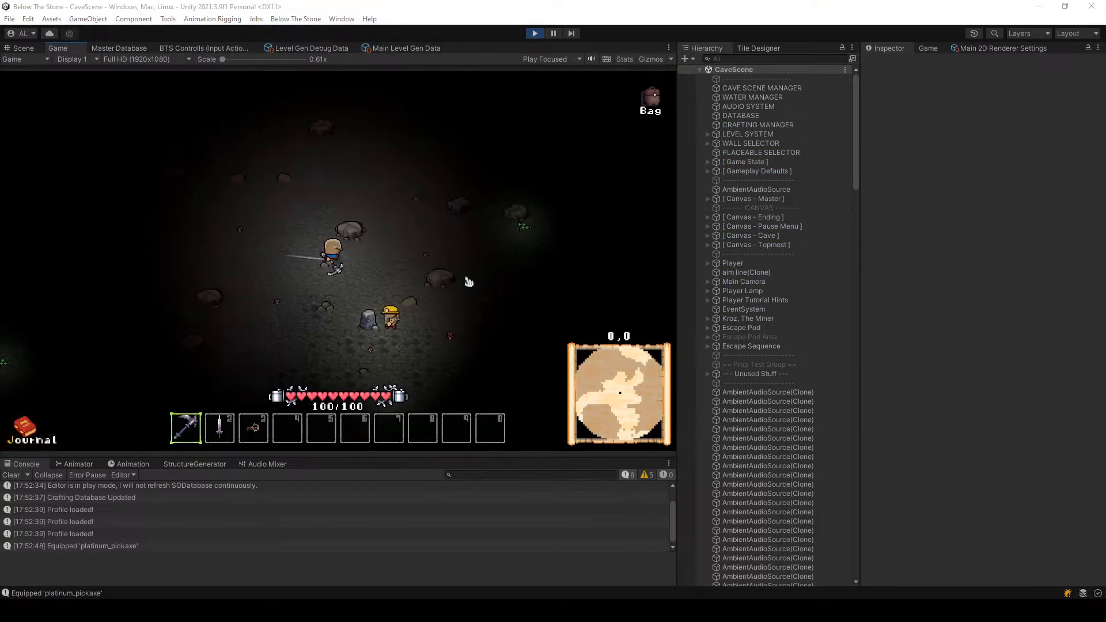
Walk the game character around the miner and switch from the pickaxe to empty hotbar slot 7.
key("a")
key("s")
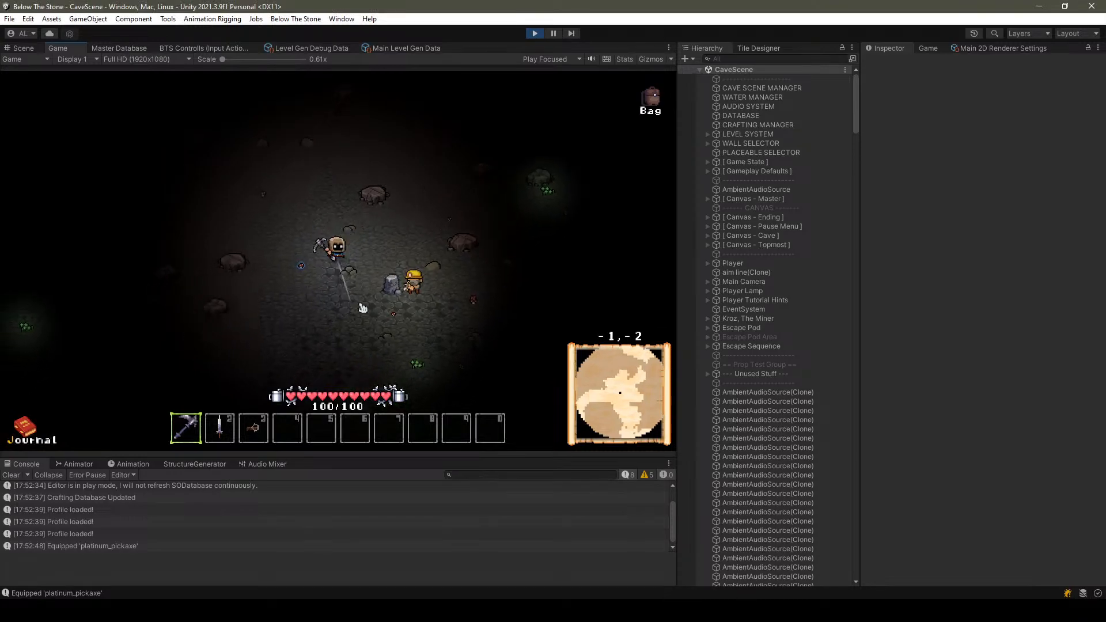
key("a")
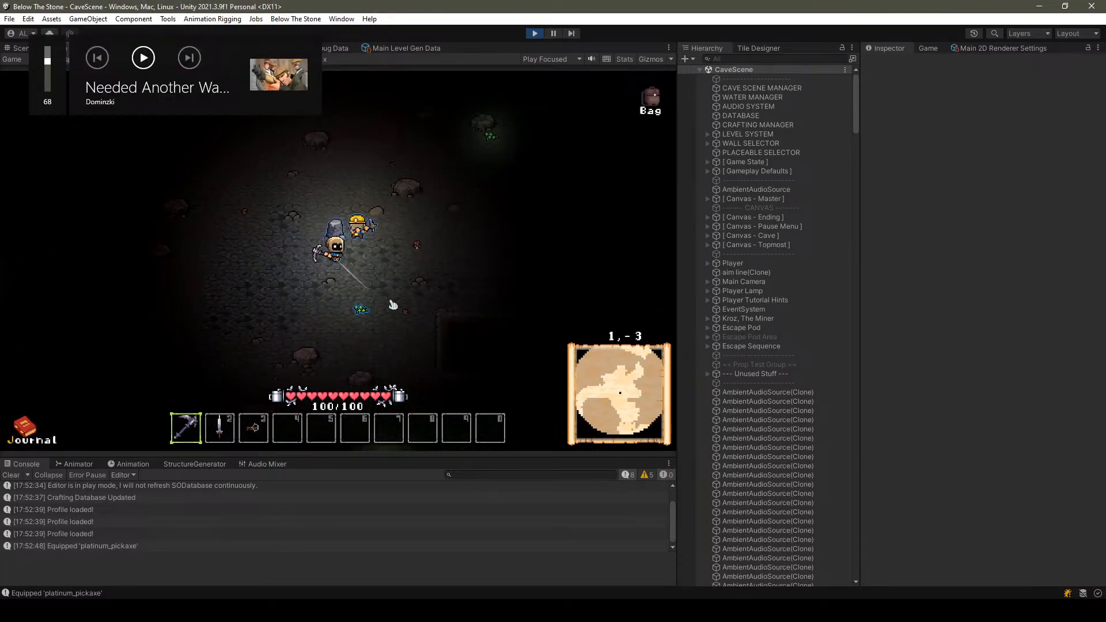
key("7")
key("s")
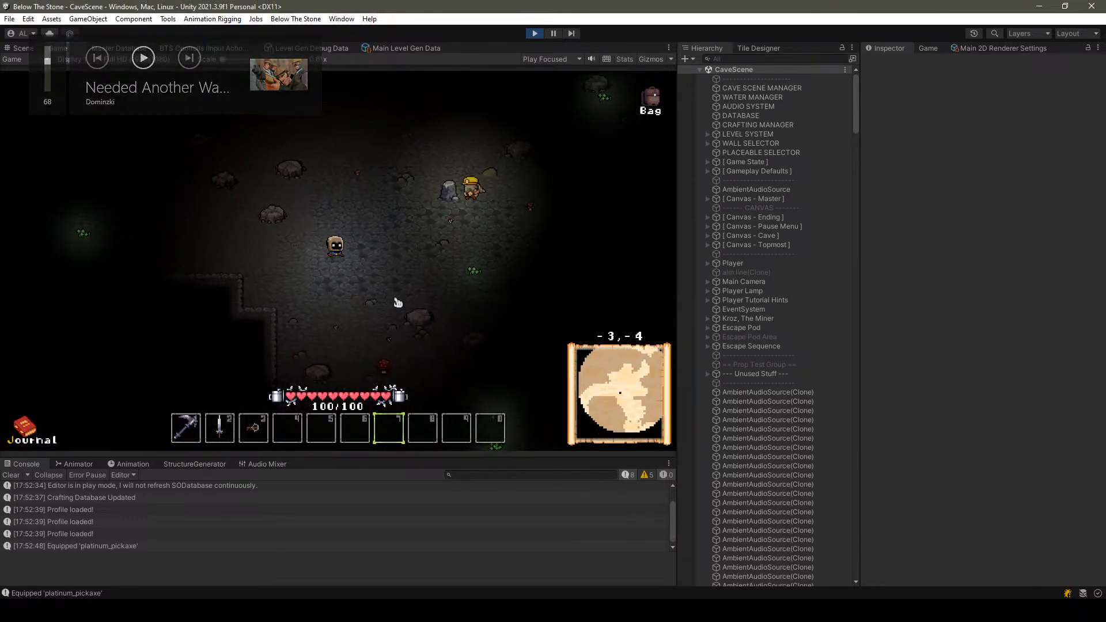
Walk the character around the open cave floor surrounding the miner to examine movement and lighting.
key("d")
key("Return")
key("w")
key("a")
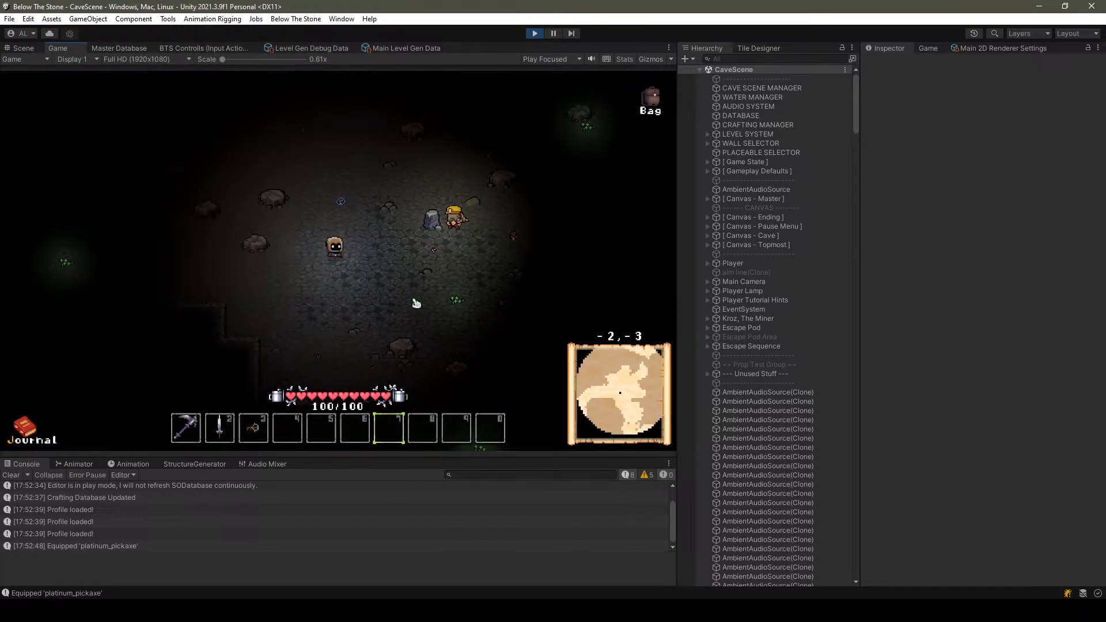
key("s")
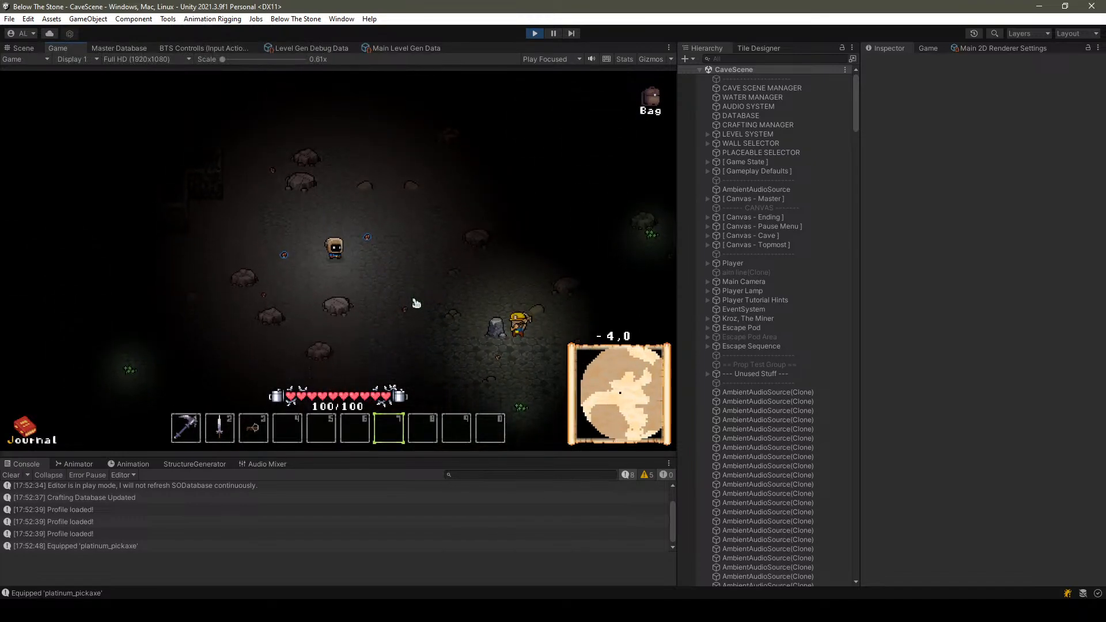
key("s")
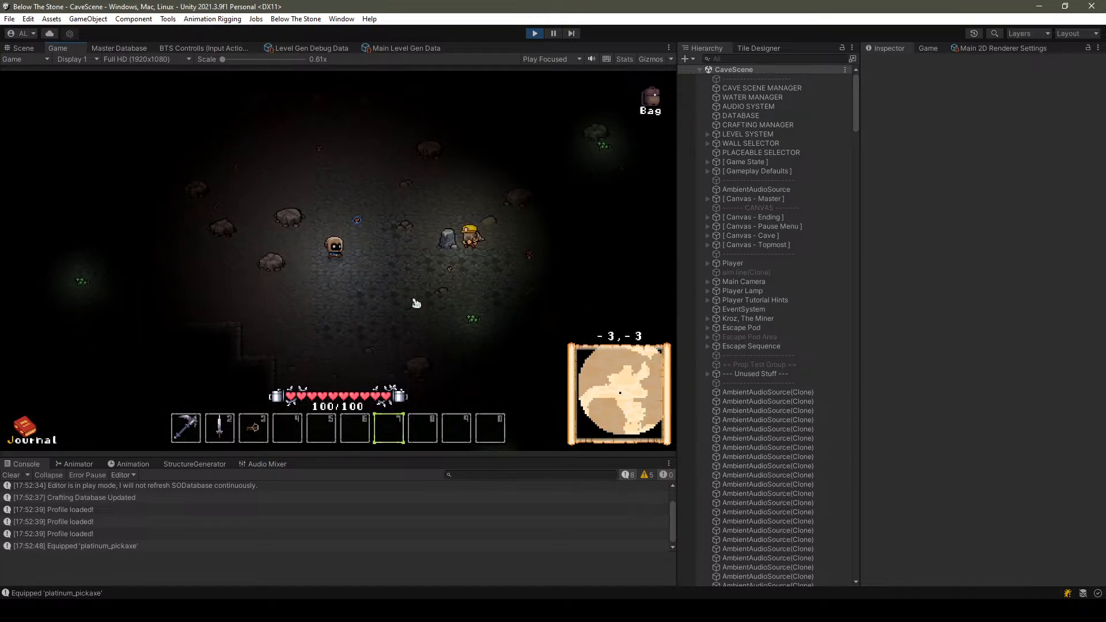
key("d")
key("a")
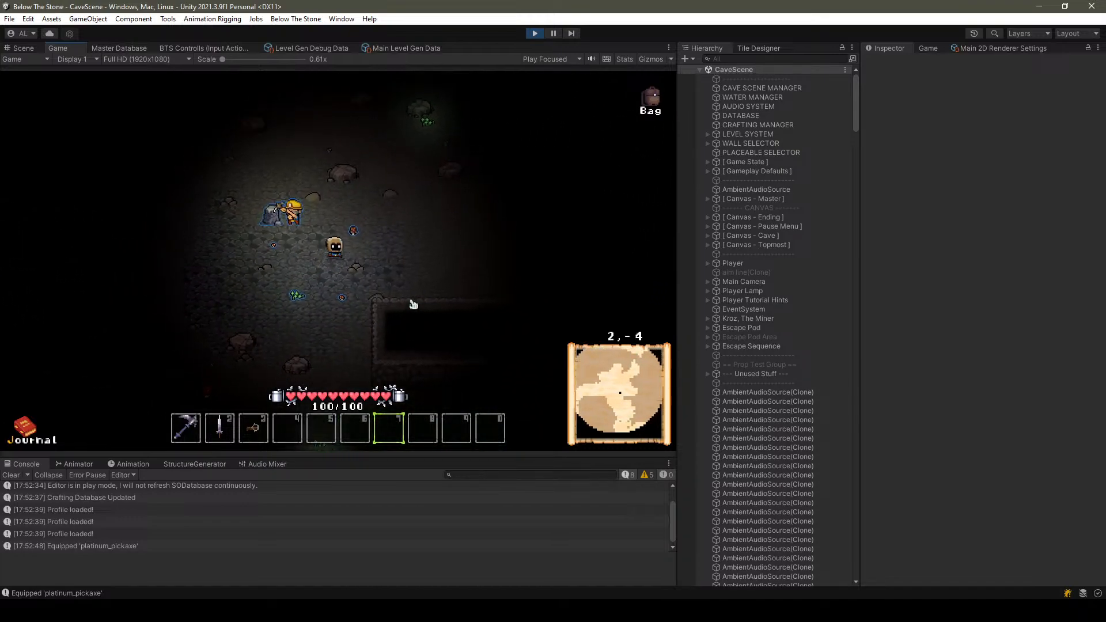
key("s")
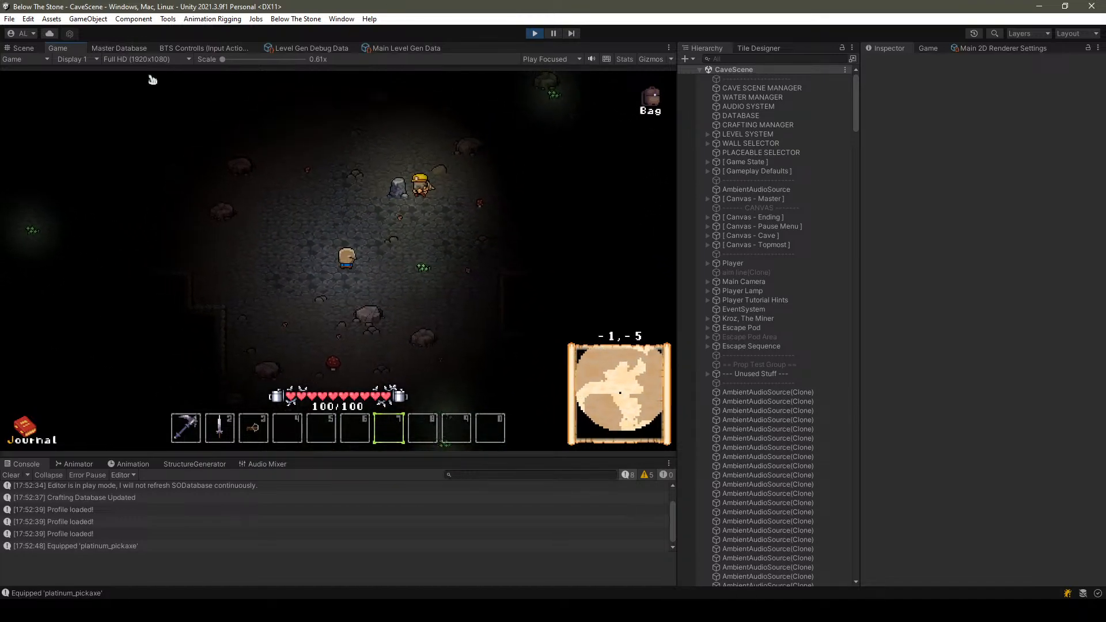
Maximize the Game view and walk the character south and back up to the miner.
double_click(70, 49)
key("d")
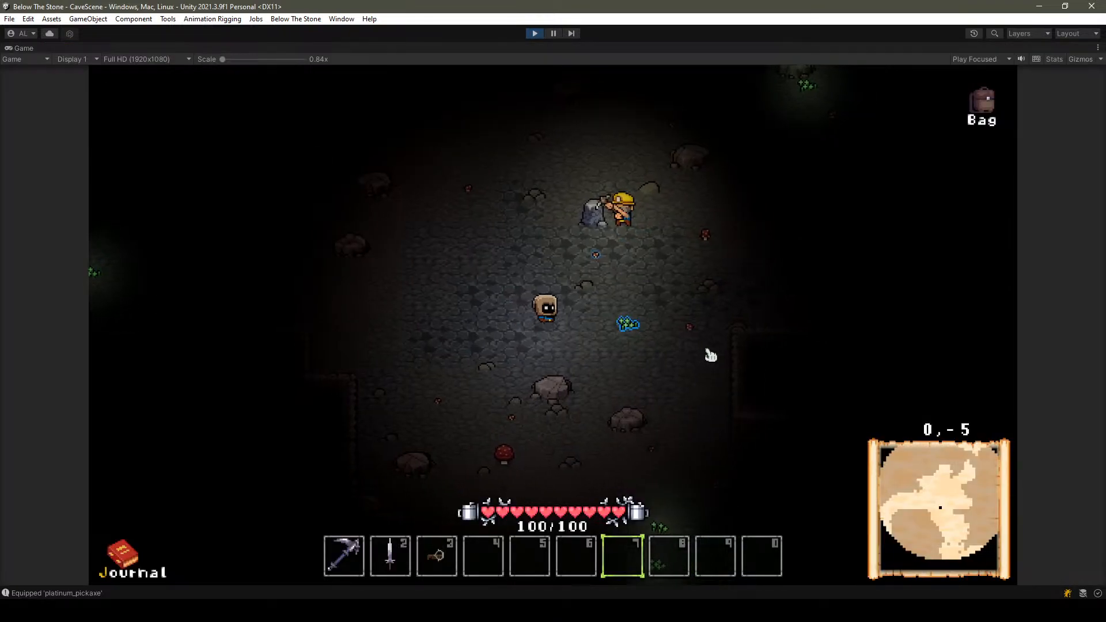
key("s")
key("w")
key("a")
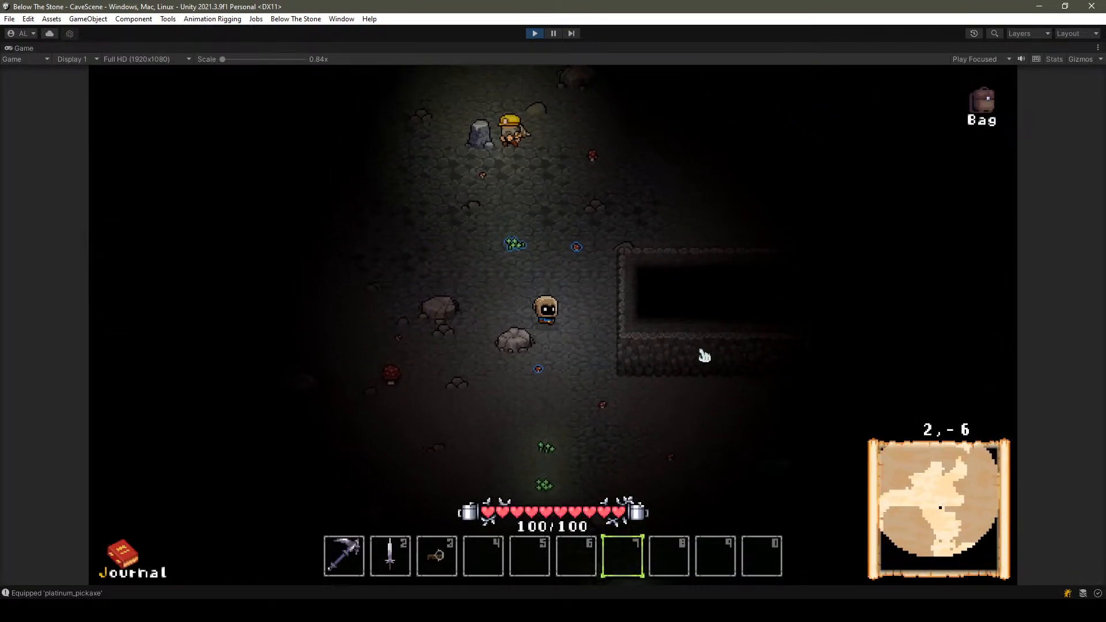
key("w")
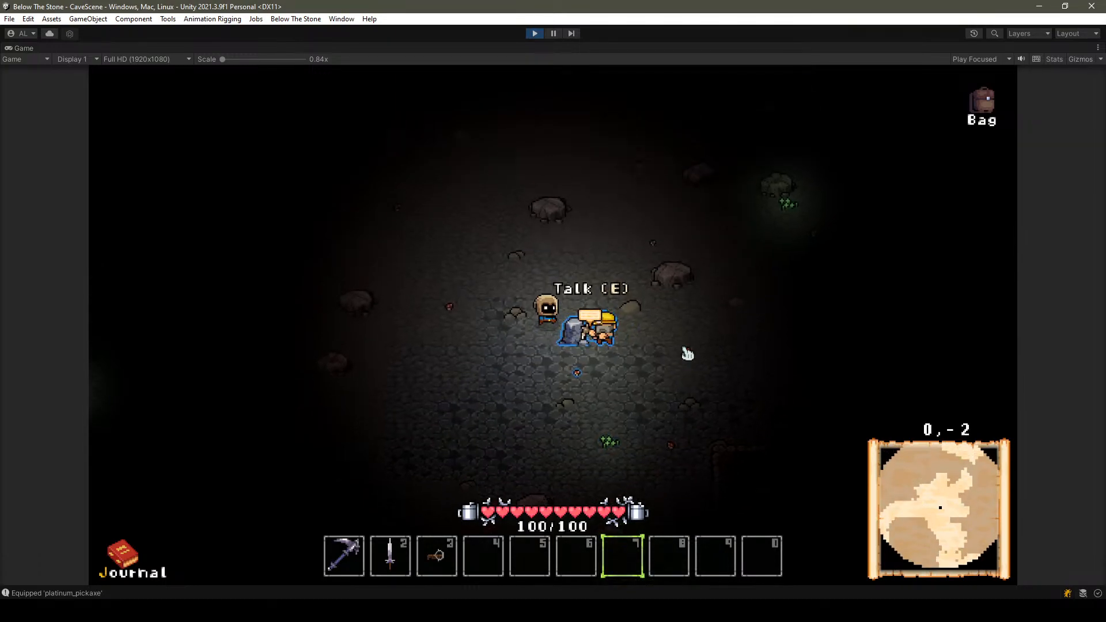
key("d")
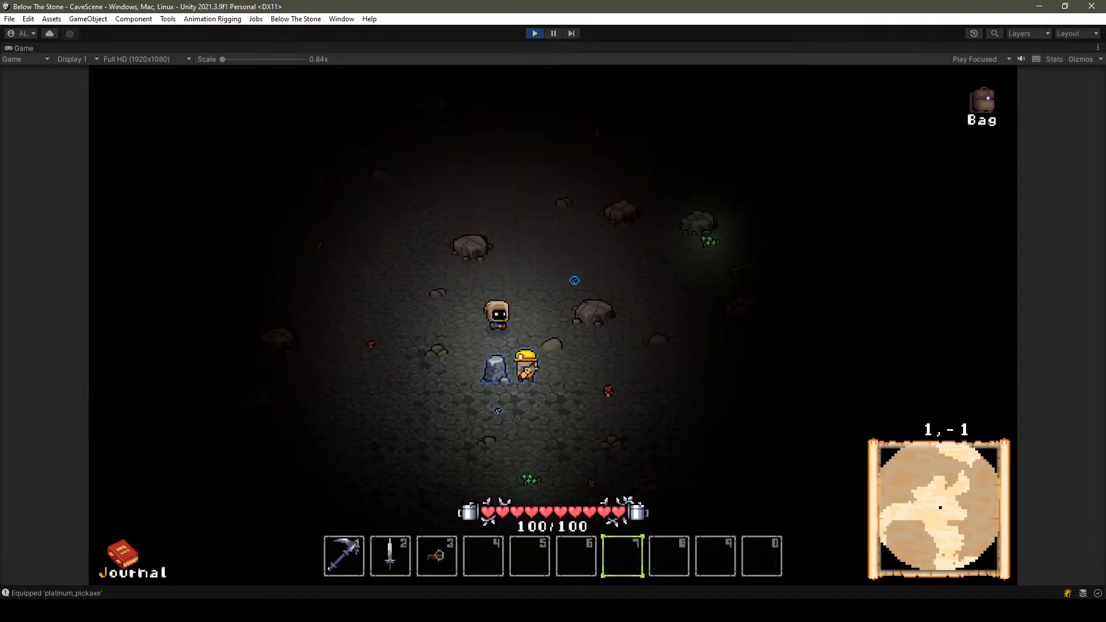
Pause the game, adjust a slider in its settings, and resume play.
key("XF86AudioPlay")
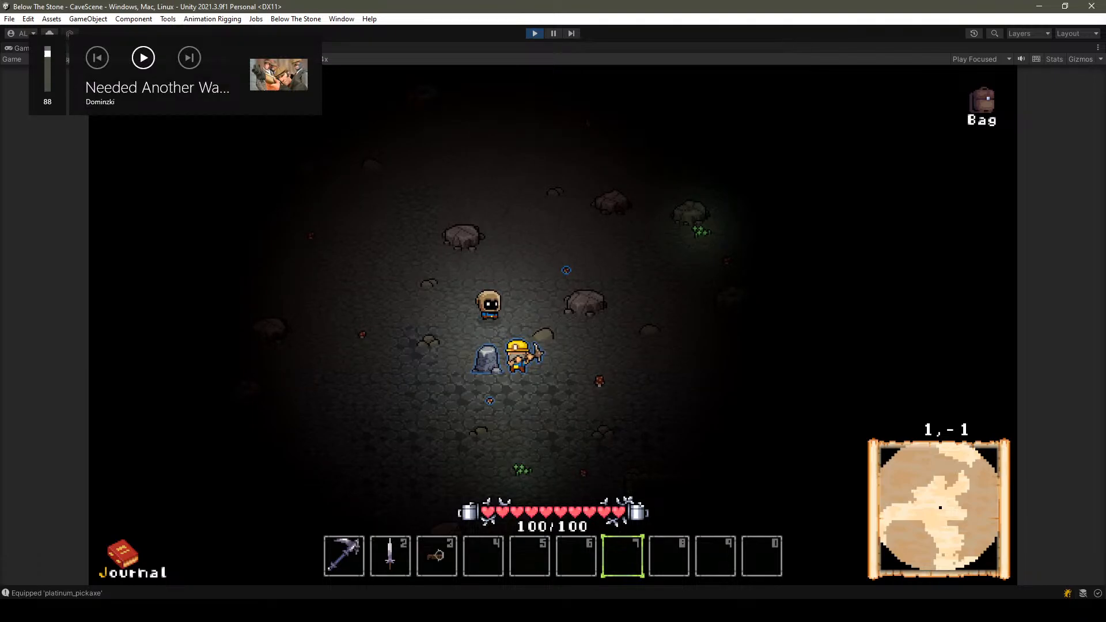
key("Escape")
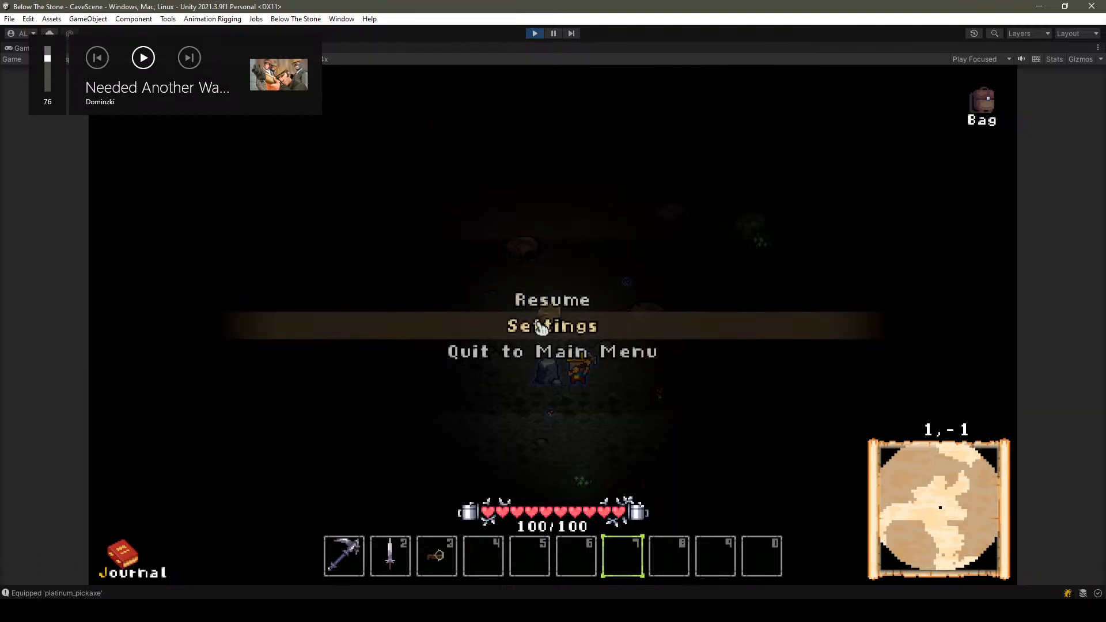
left_click(548, 323)
left_click(619, 268)
left_click_drag(397, 215, 432, 215)
left_click(607, 543)
left_click(588, 297)
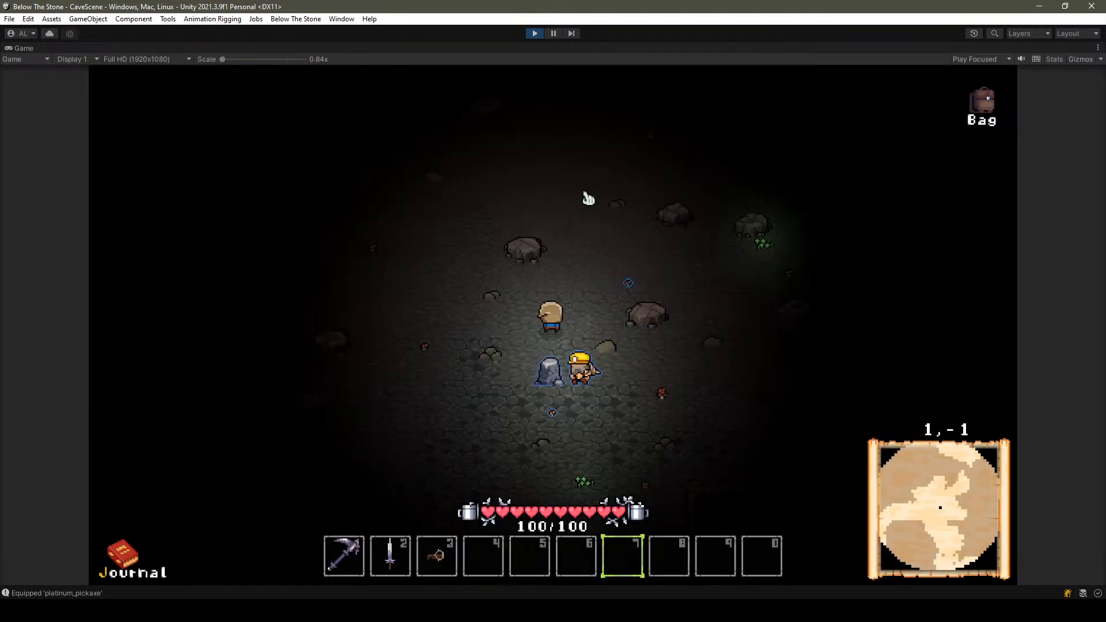
key("Escape")
left_click(380, 610)
left_click(456, 576)
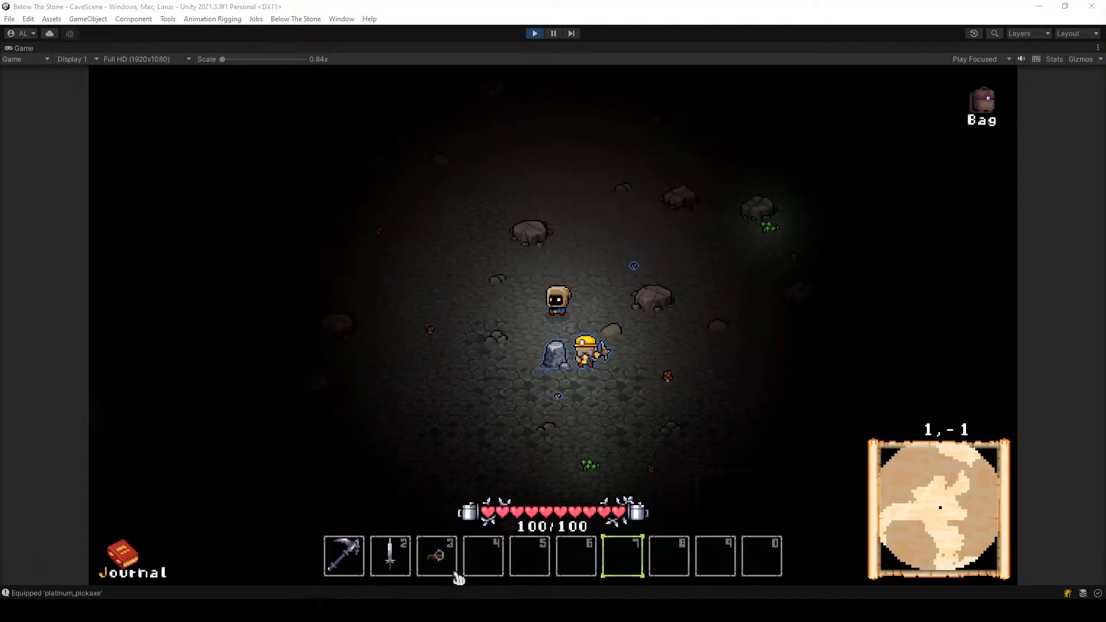
Walk the character west from the miner to the red mushrooms around map position -13, -1.
key("d")
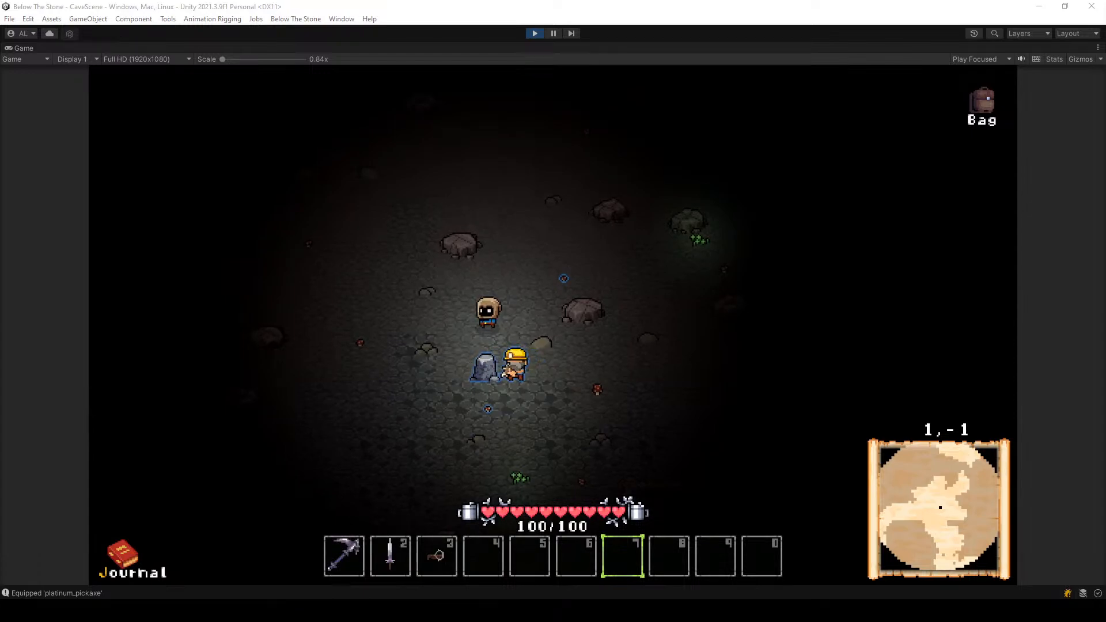
key("a")
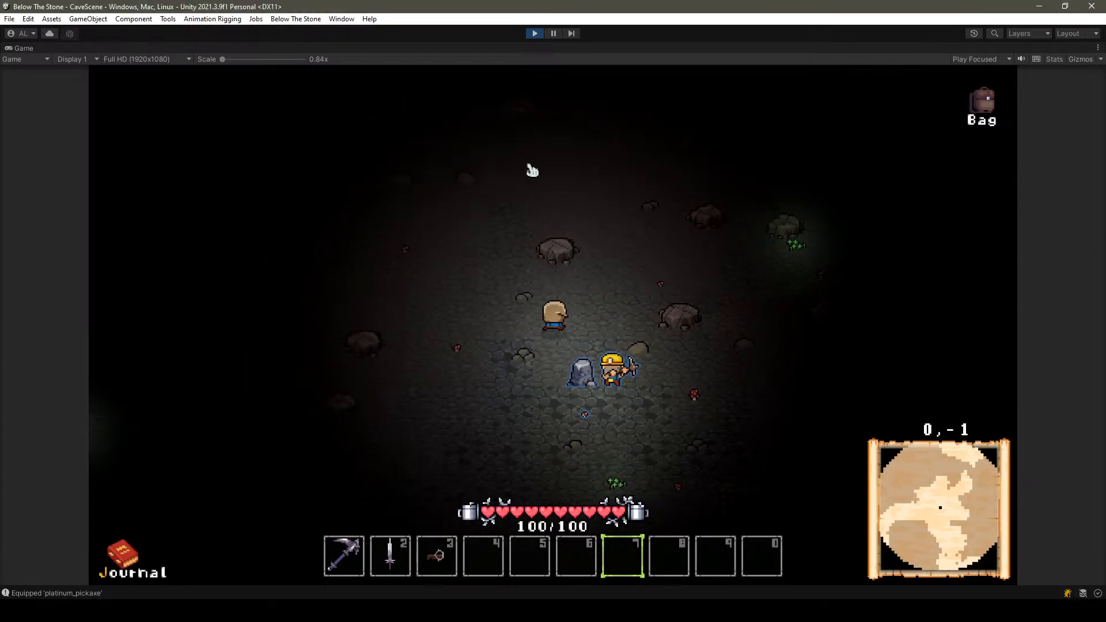
key("a")
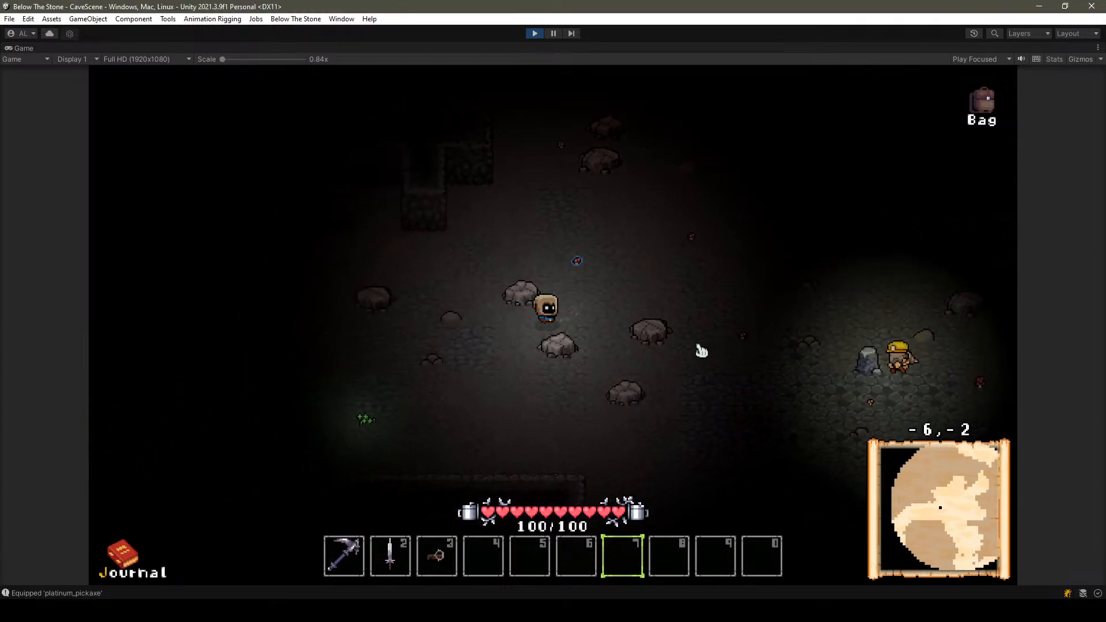
key("a")
key("w")
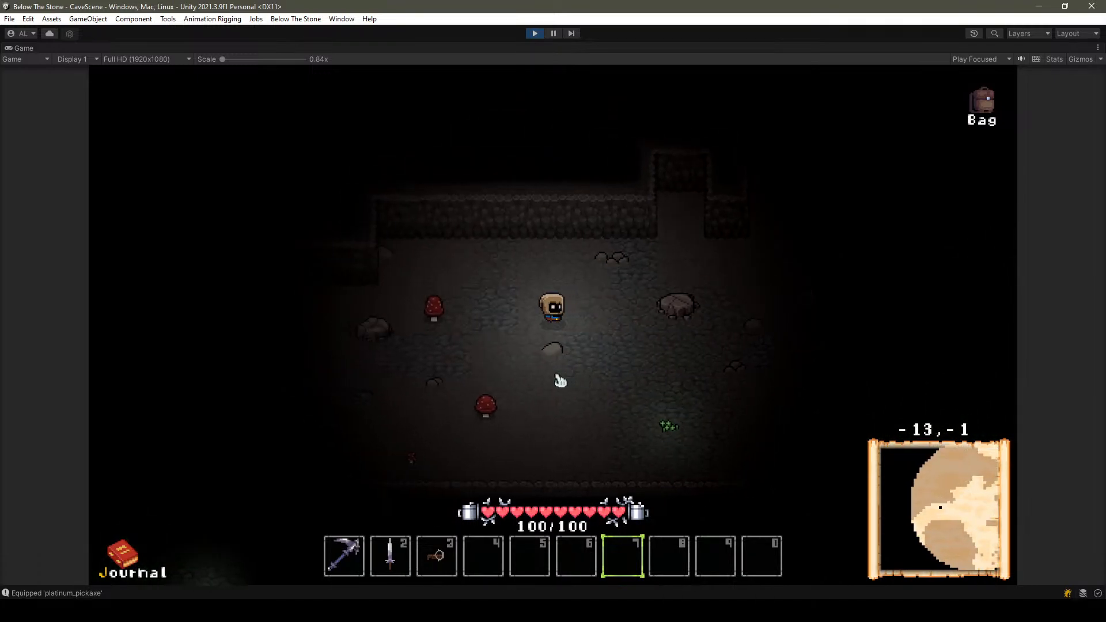
Equip the platinum sword from hotbar slot 2 and strike the green slimes near map position -17, -2.
key("s")
key("2")
left_click(675, 415)
key("w")
key("d")
left_click(628, 400)
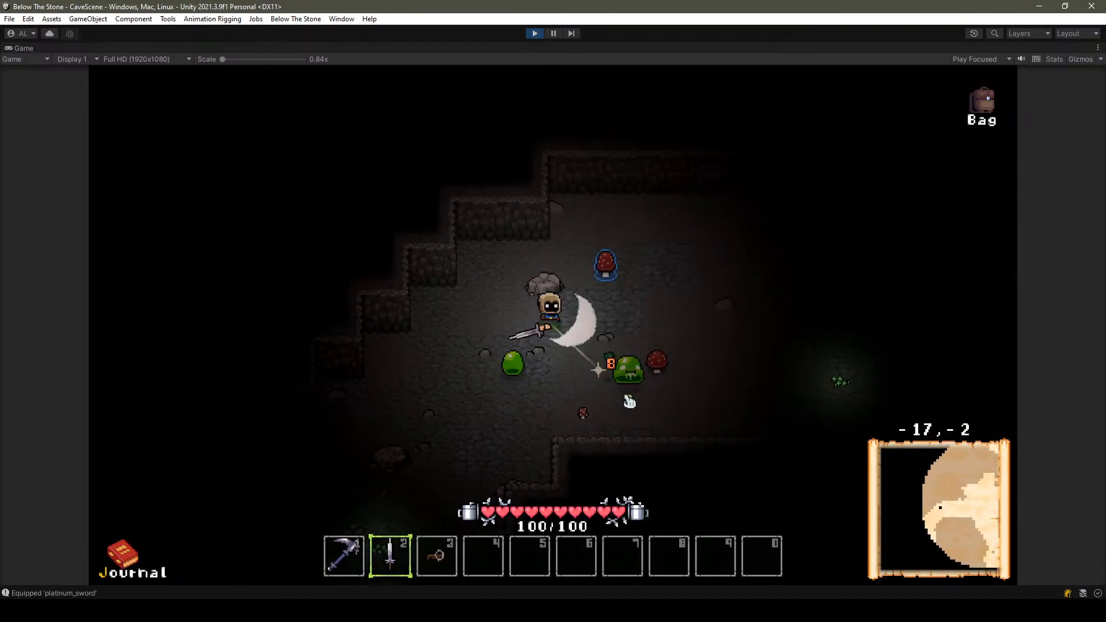
Keep attacking the slimes with the sword while dodging along the stepped wall around -18, -2.
left_click(423, 401)
key("a")
left_click(501, 420)
key("w")
left_click(613, 436)
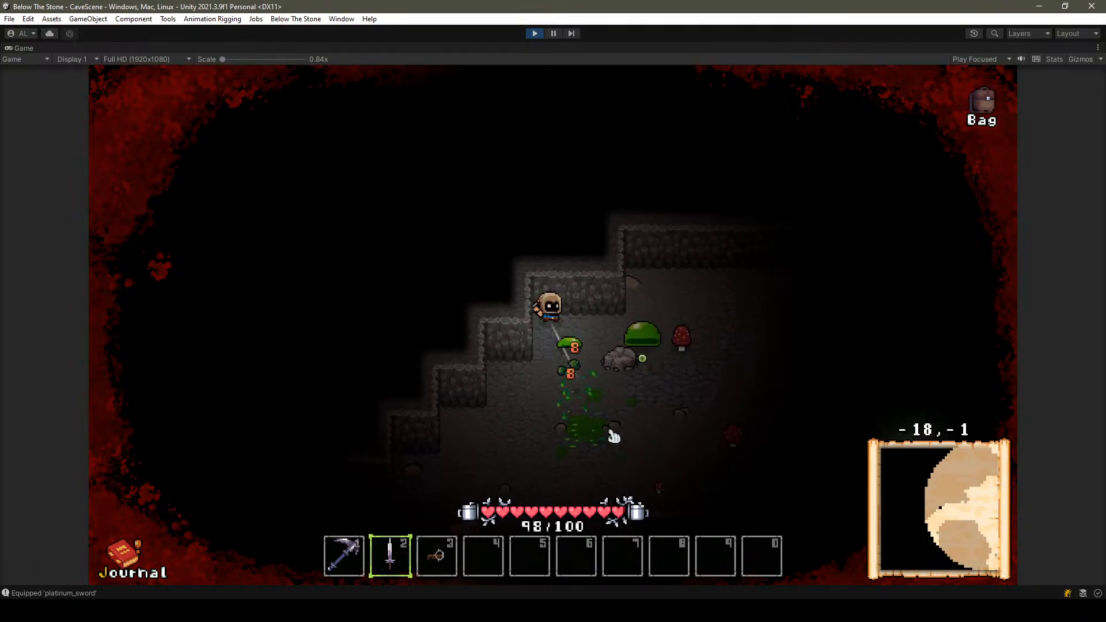
key("s")
left_click(673, 179)
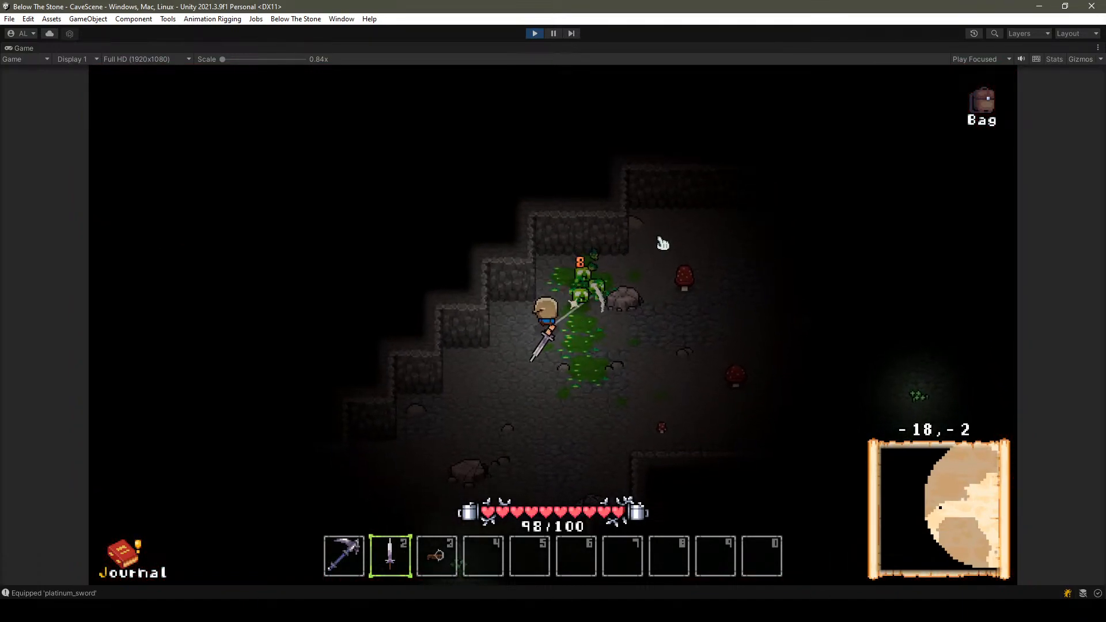
Move around the slime remains to about -17, -3 and swing the sword at the remaining slimes.
key("a")
key("s")
key("d")
left_click(553, 194)
key("w")
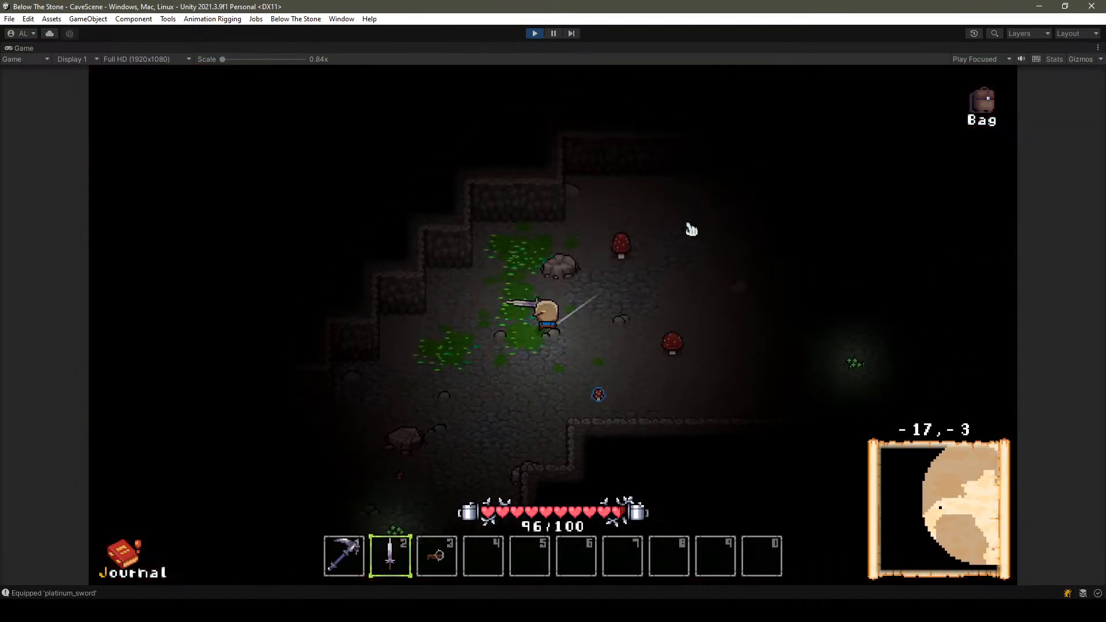
Circle east past the mushrooms and return southwest to strike the slimes near -18, -3.
key("d")
key("w")
key("a")
left_click(491, 339)
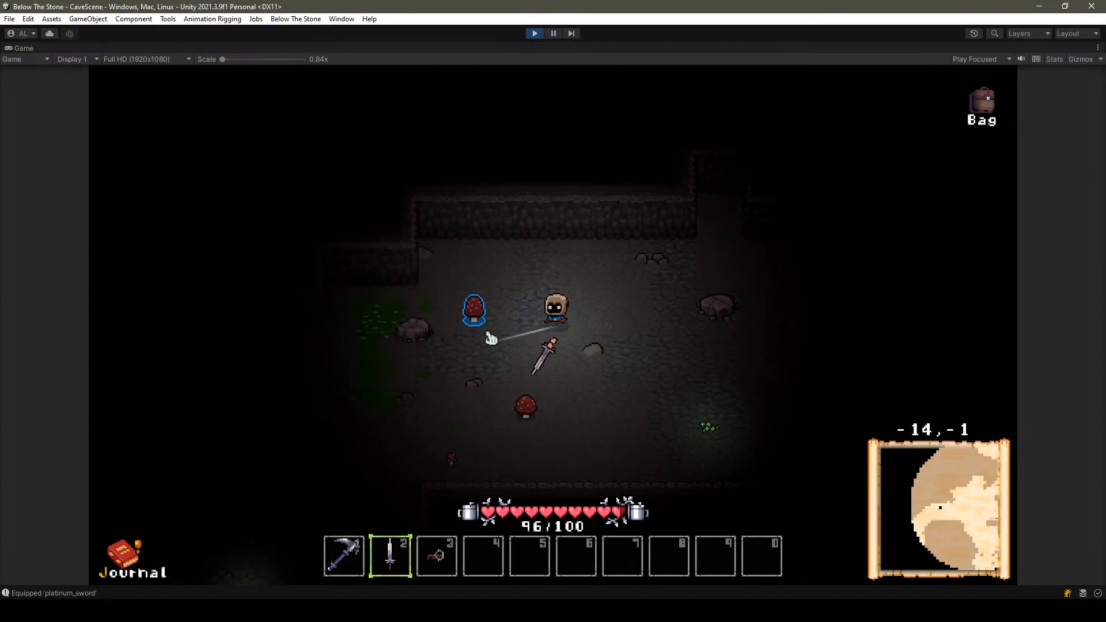
key("a")
key("s")
left_click(618, 446)
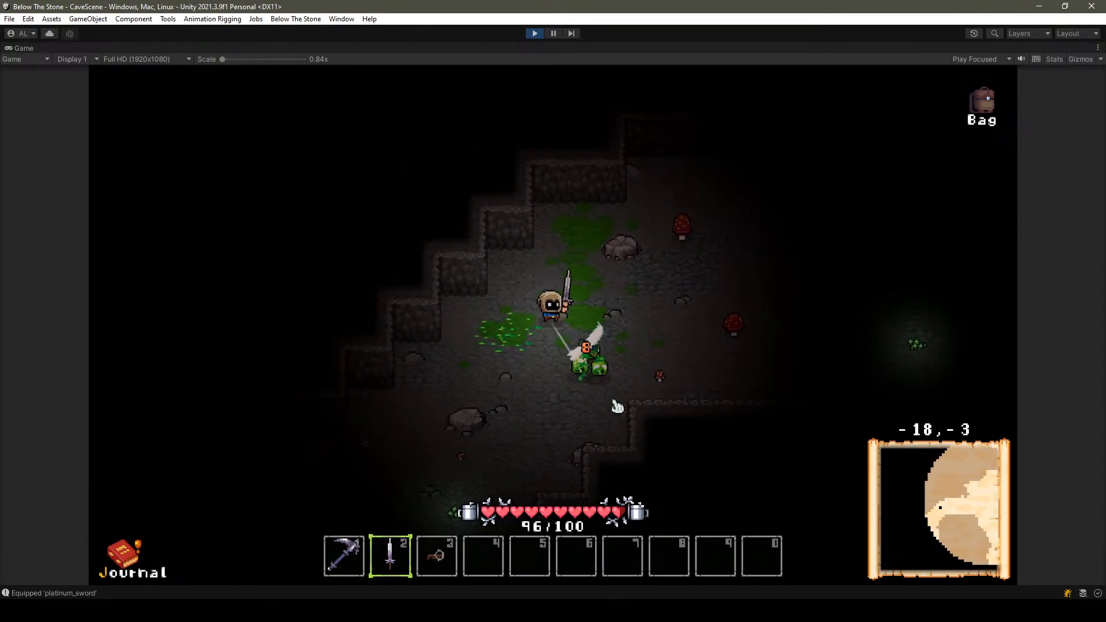
Switch from the sword to an empty hotbar slot and walk southwest to about -19, -6 and back.
key("s")
scroll(568, 331, "down", 2)
key("a")
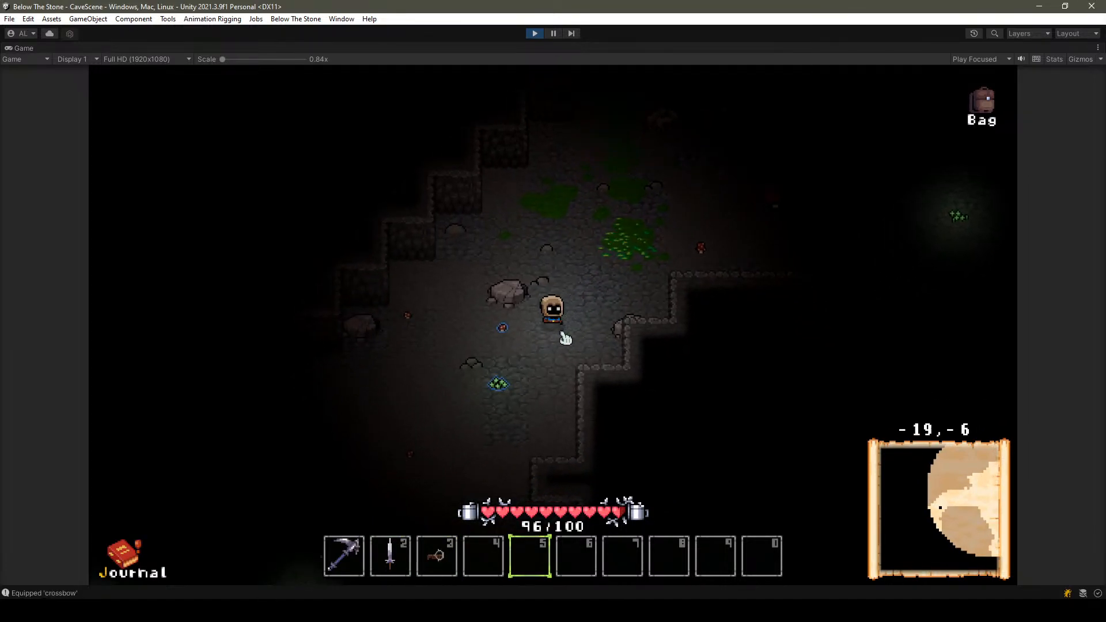
key("d")
key("w")
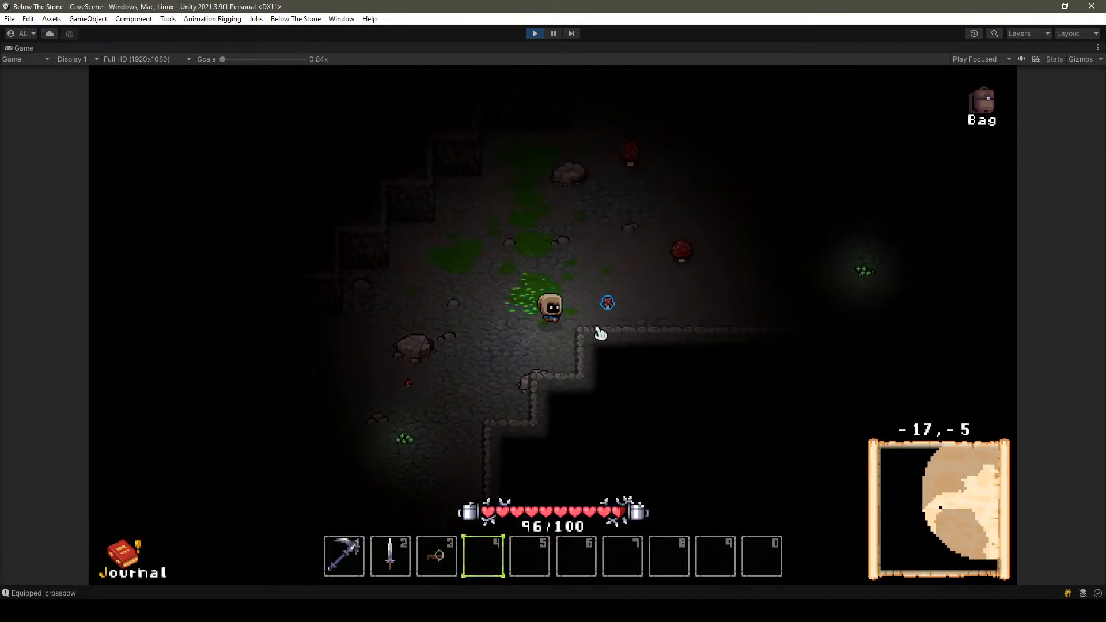
Re-equip the platinum sword, attack the small green slime, and move southwest to about -21, -5.
scroll(601, 333, "up", 2)
left_click(624, 309)
left_click(375, 353)
key("a")
key("s")
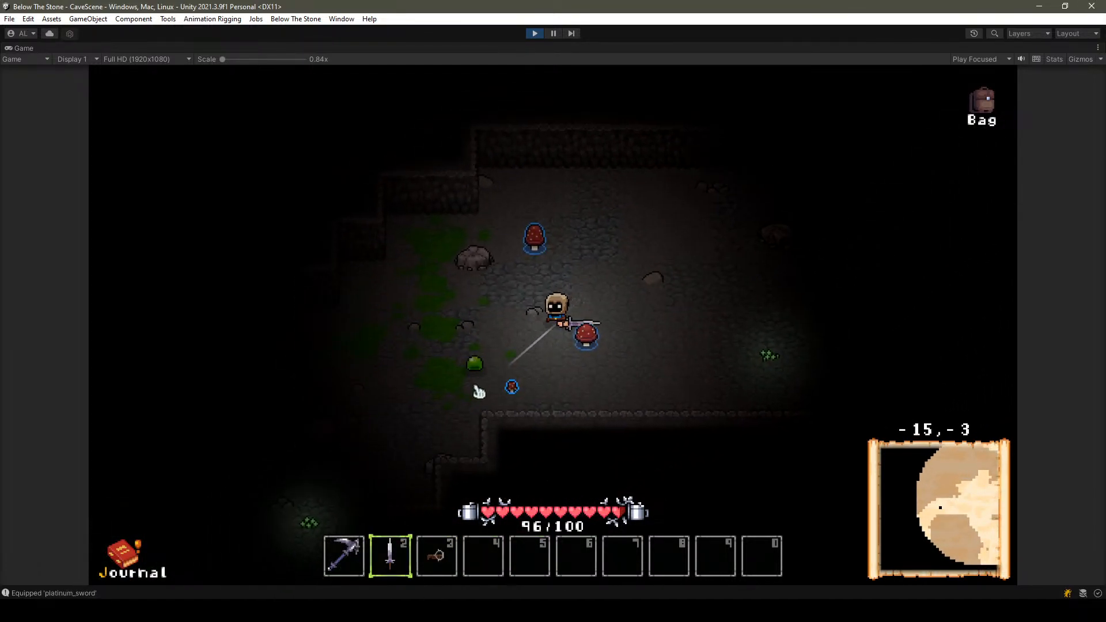
left_click(402, 366)
key("a")
key("s")
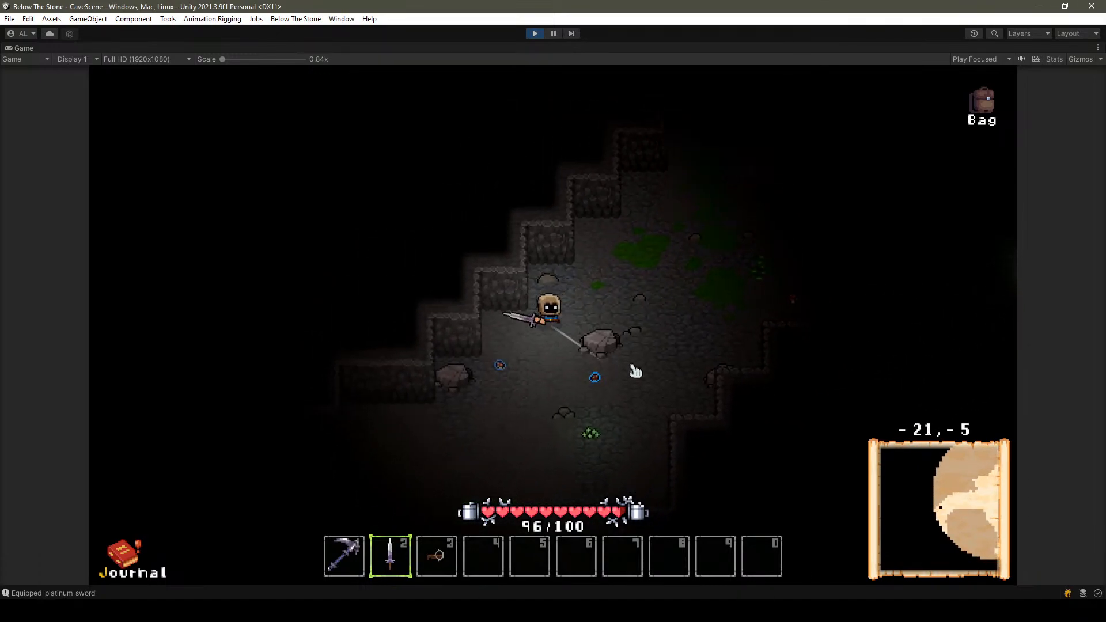
Swing the sword around -21, -7 and collect the red mushroom and the green clover plants near the boulder.
left_click(661, 322)
key("d")
key("a")
left_click(468, 274)
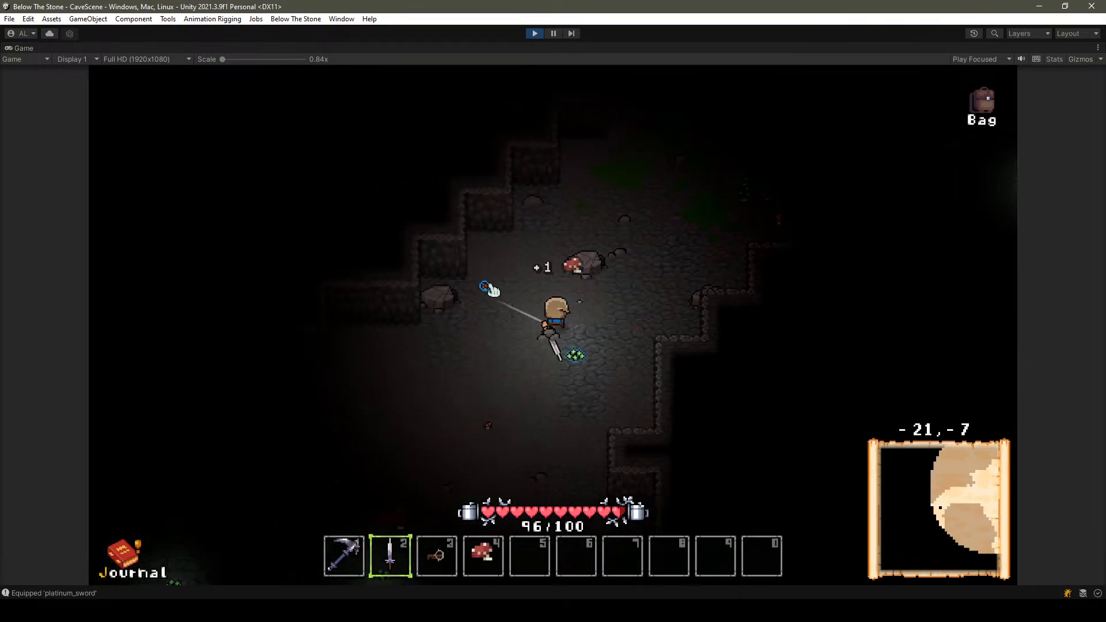
left_click(590, 245)
key("w")
key("d")
key("s")
left_click(605, 387)
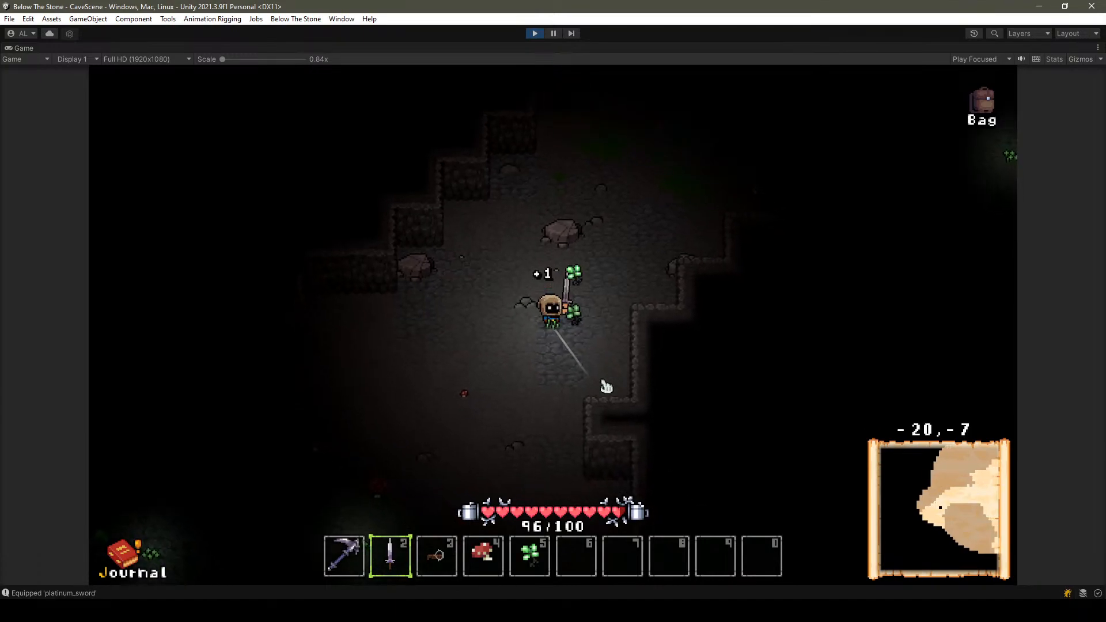
Walk to the cave wall near -19, -8, swing the sword, and head northeast past the slime remains to -10, -2.
key("a")
key("d")
key("w")
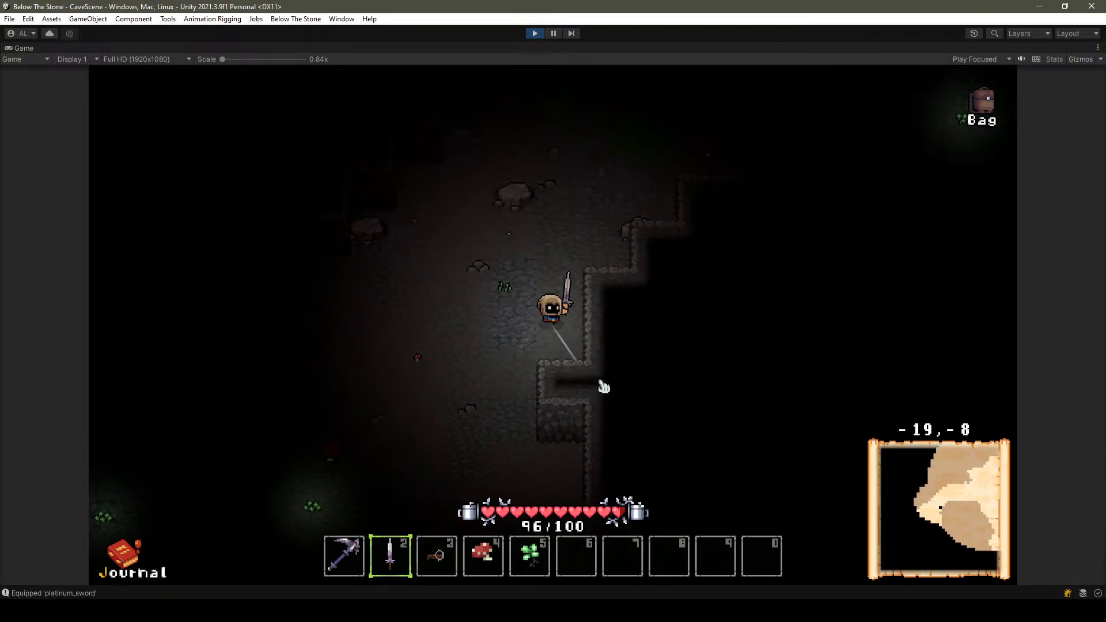
left_click(603, 387)
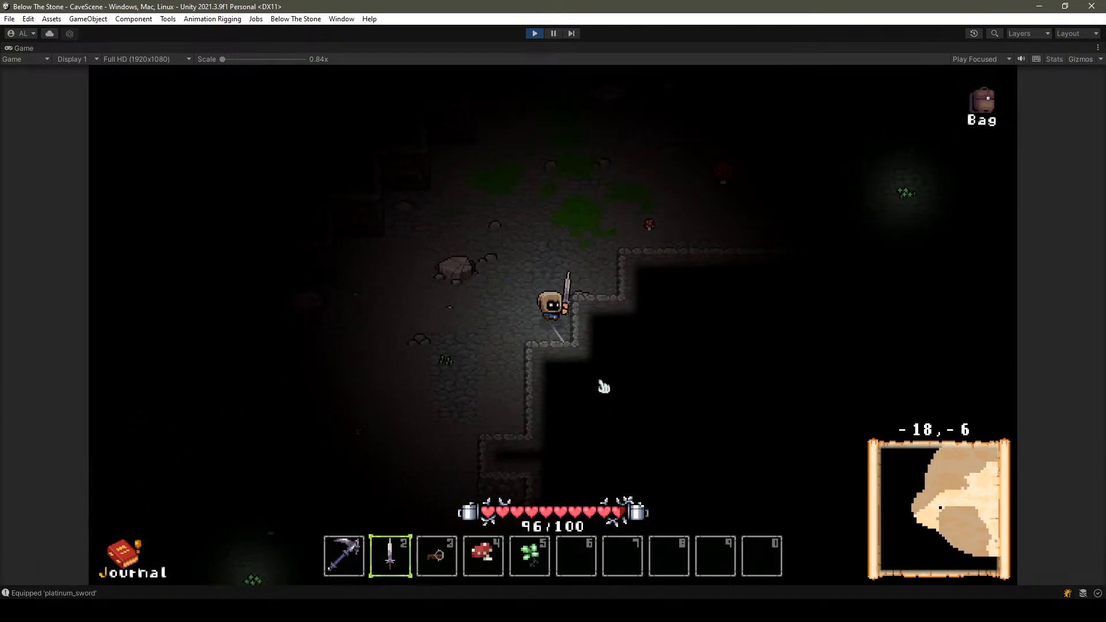
key("w")
key("d")
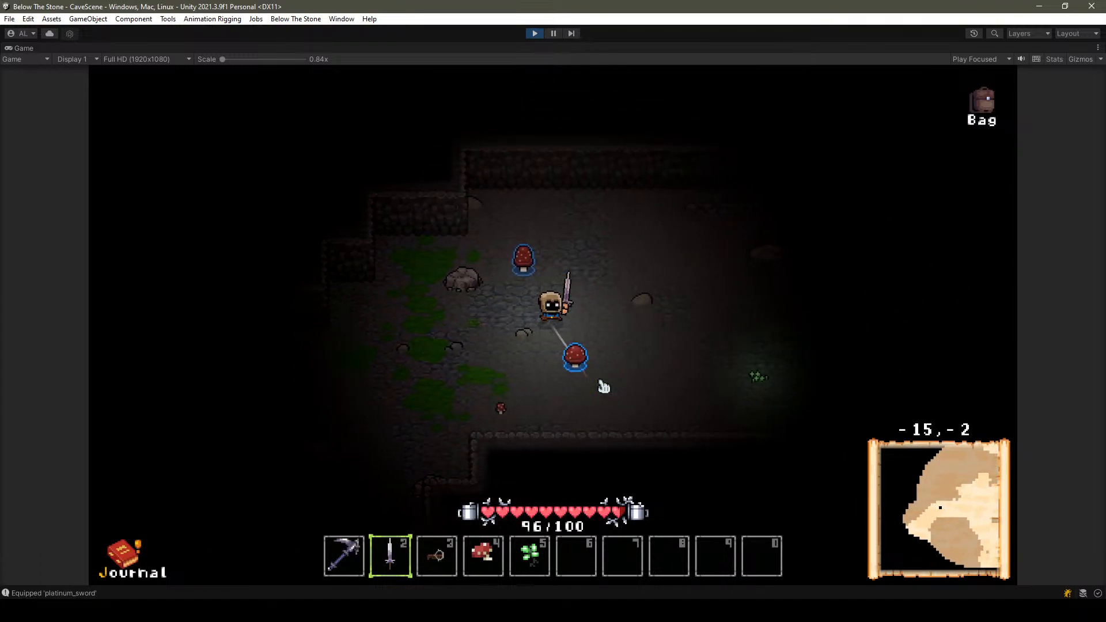
key("d")
key("d")
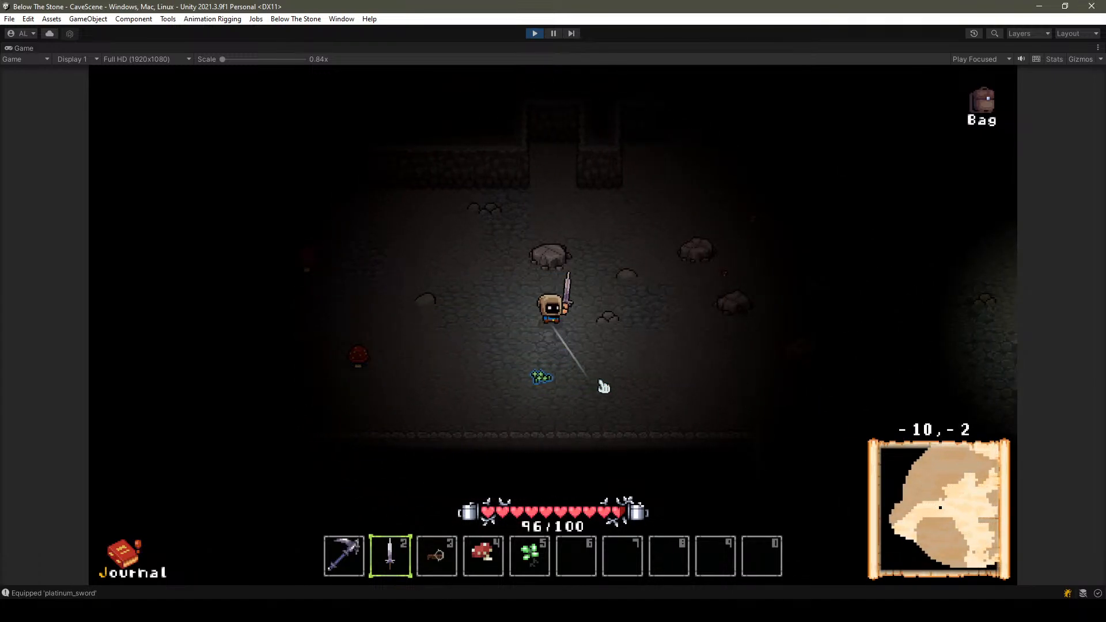
Walk northeast through the cave to the alcove at about 1, 8 and step back southwest to 0, 7.
key("w")
key("d")
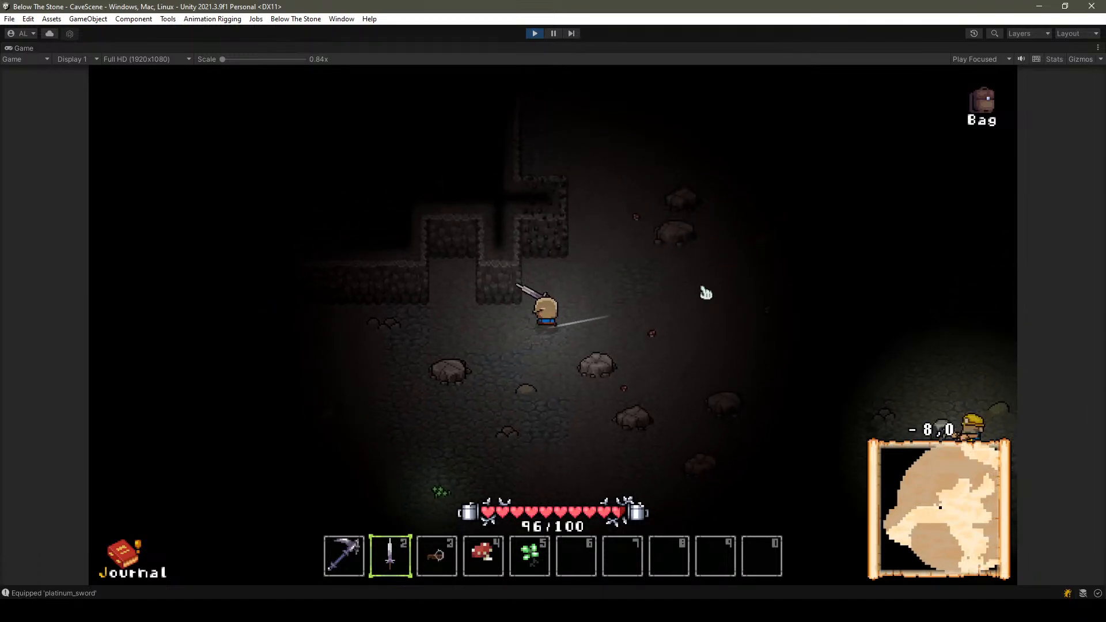
key("w")
key("d")
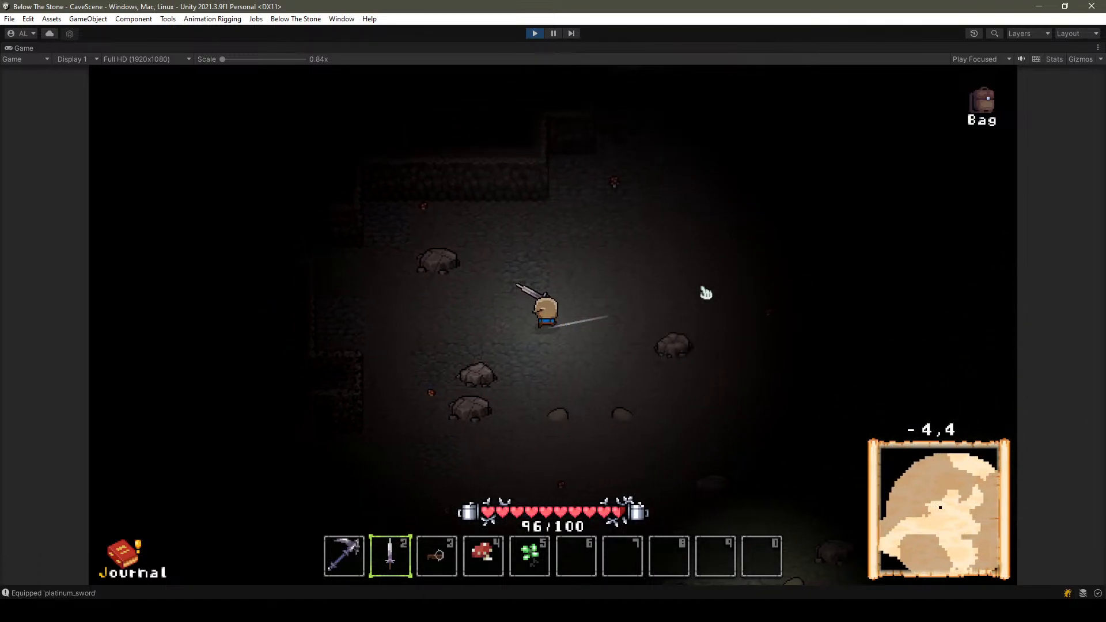
key("w")
key("d")
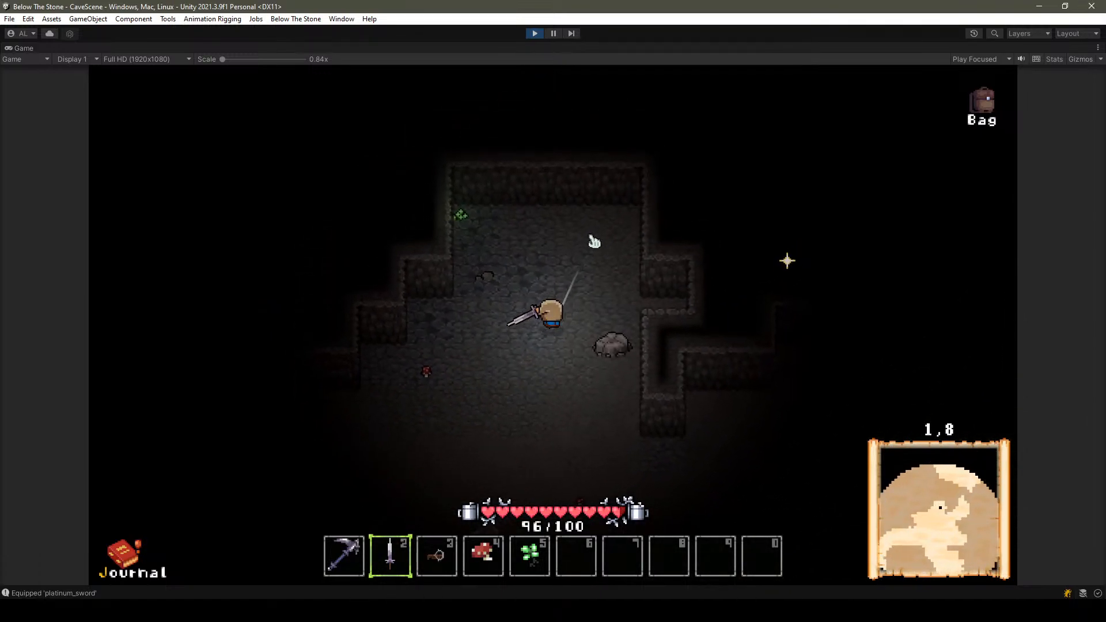
key("a")
key("s")
Restore the full editor layout and examine the generated cave layout in the Scene view.
double_click(197, 47)
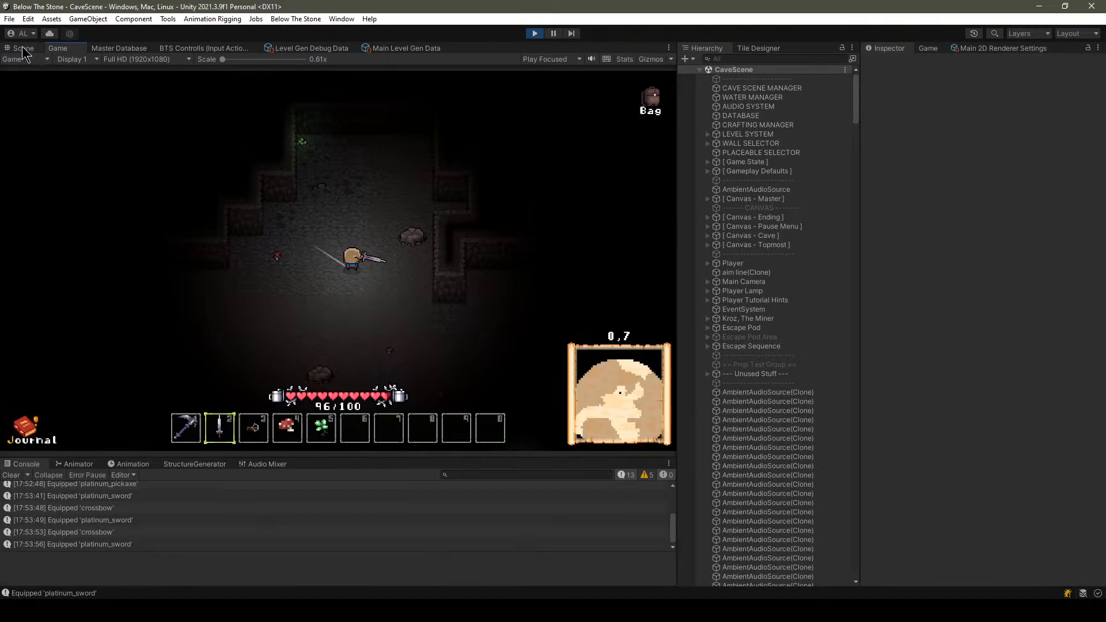
left_click(23, 47)
scroll(356, 202, "down", 15)
scroll(303, 305, "up", 10)
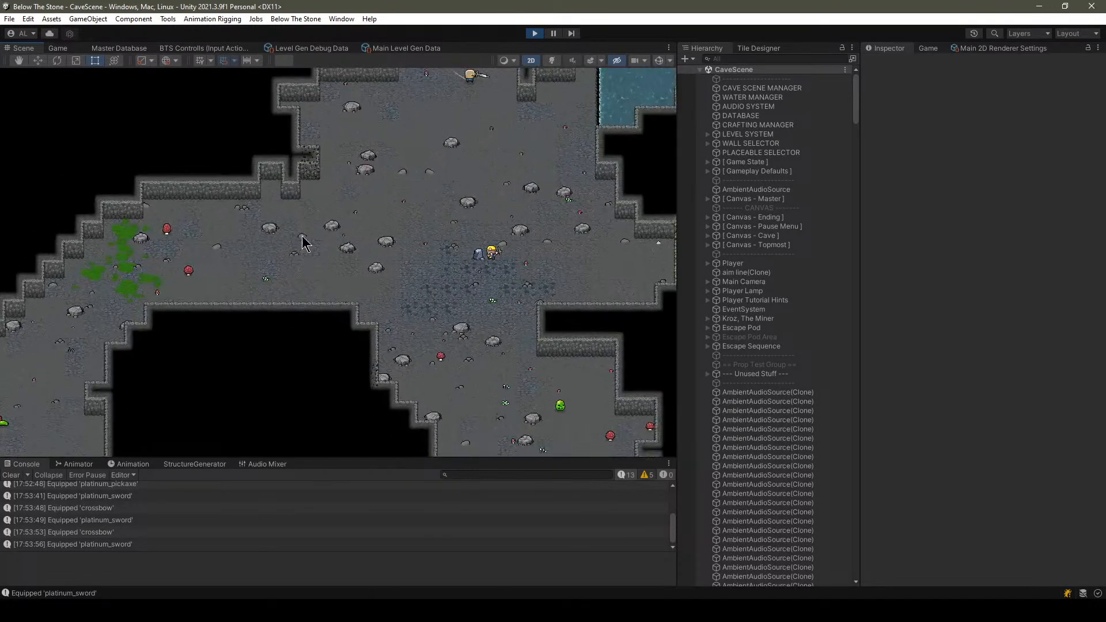
middle_click_drag(212, 293, 471, 155)
scroll(459, 230, "down", 10)
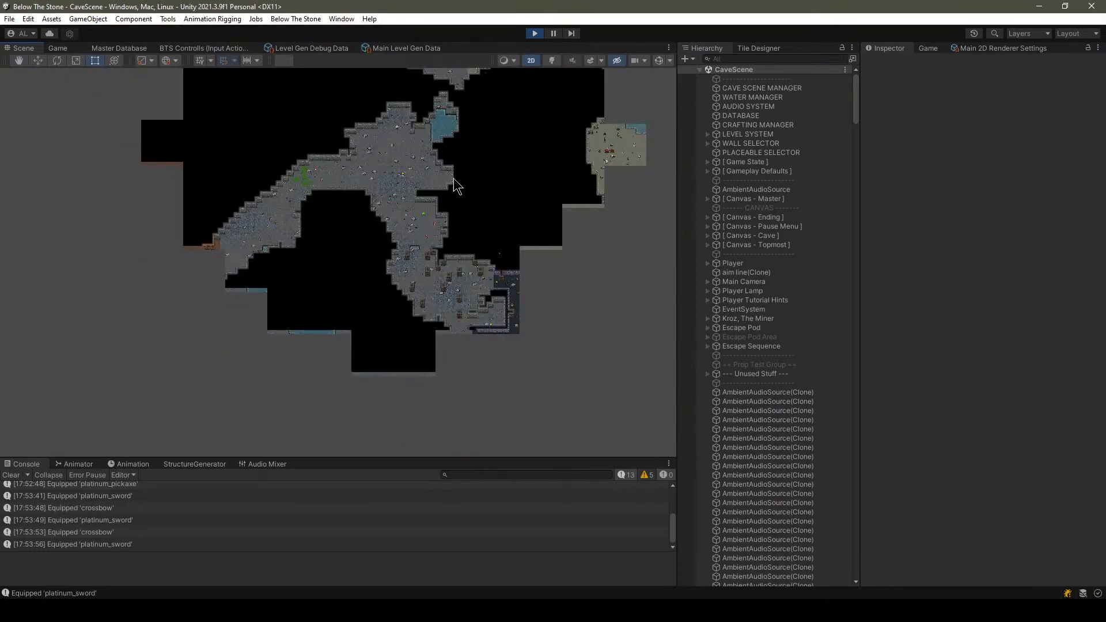
scroll(452, 190, "up", 10)
Stop play mode and clear the console.
left_click(534, 32)
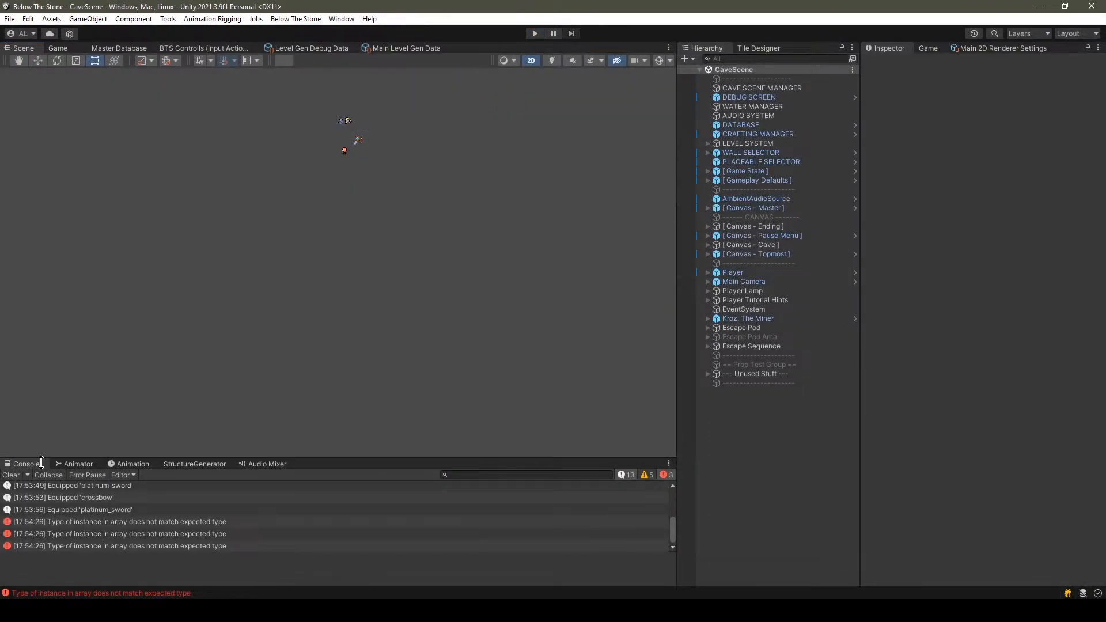
left_click(11, 475)
Enable Single Biome in Level Gen Debug Data with stone as the biome type, and run the scene again.
left_click(311, 49)
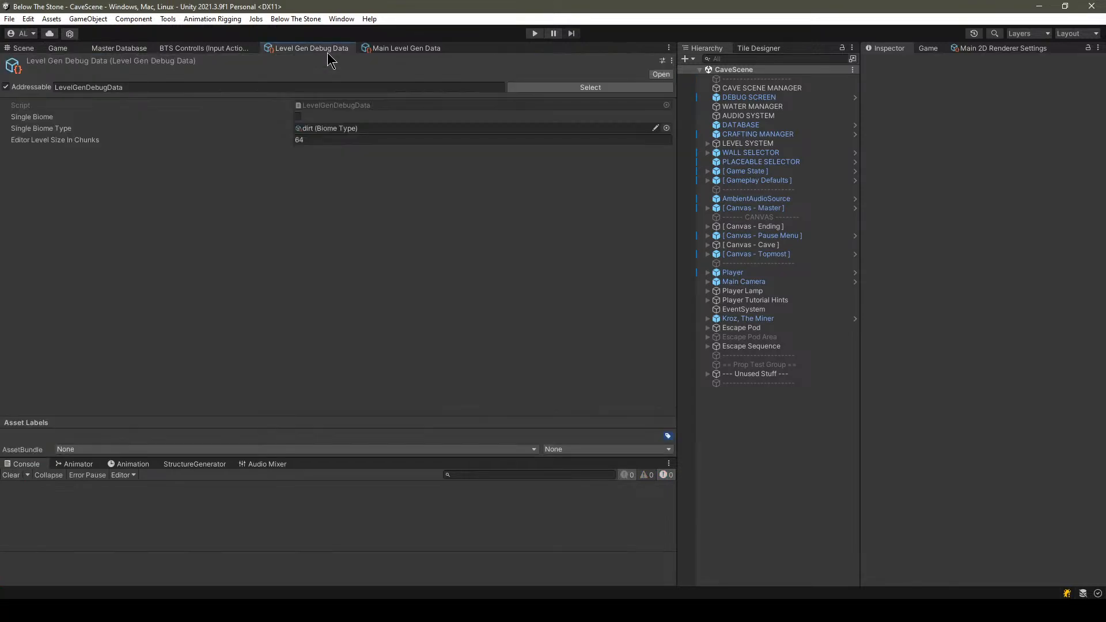
left_click(298, 117)
left_click(667, 128)
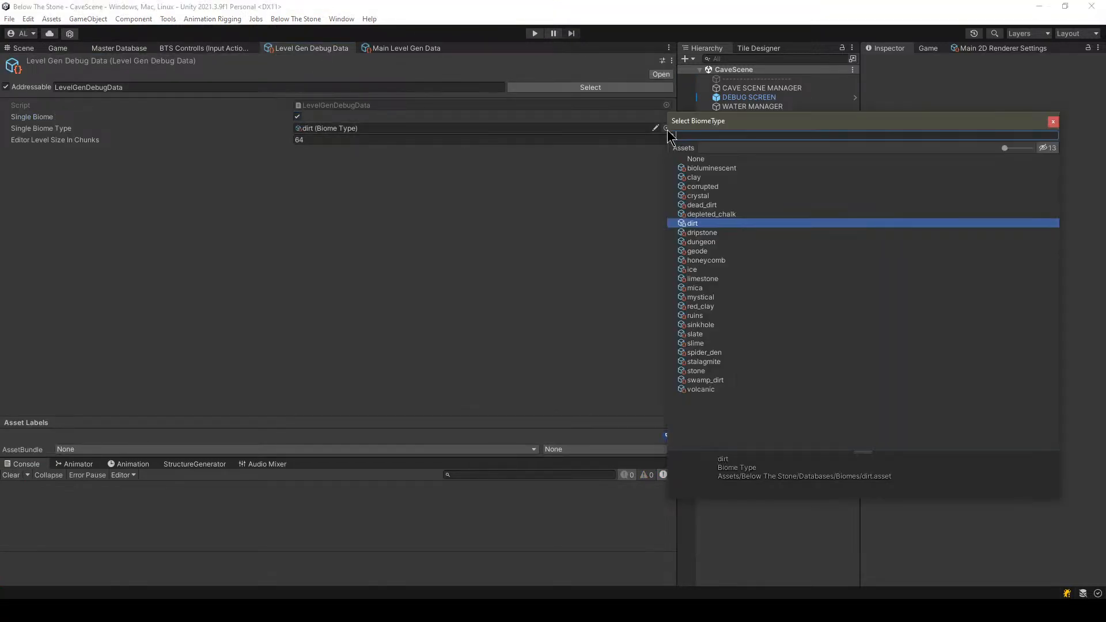
double_click(708, 189)
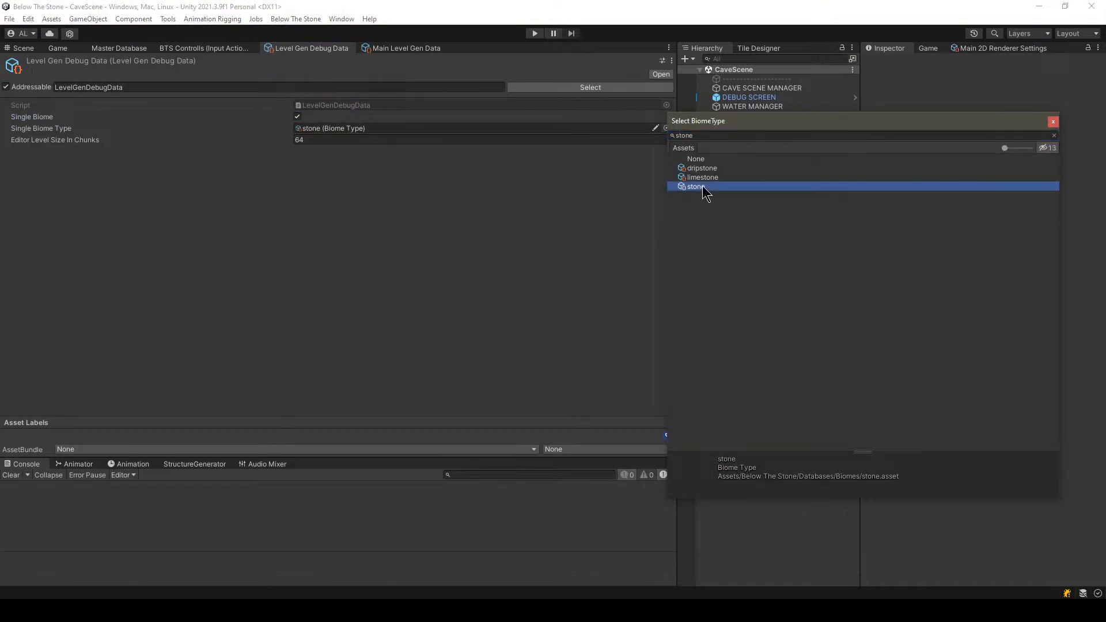
left_click(535, 34)
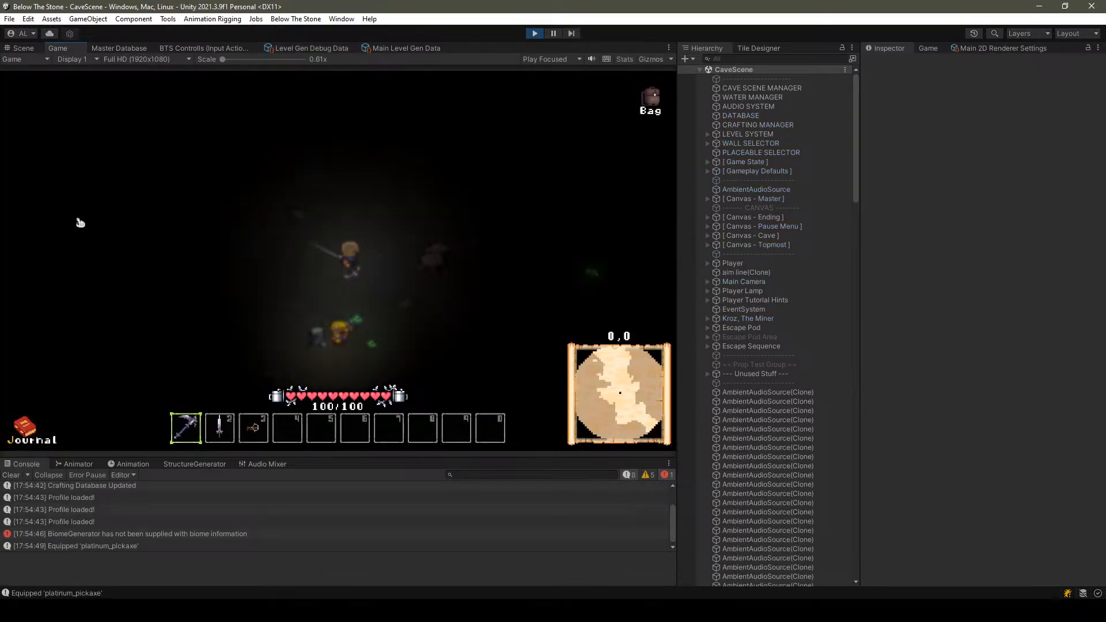
Show the details of the BiomeGenerator error and dismiss the welcome message about the caves.
left_click(118, 535)
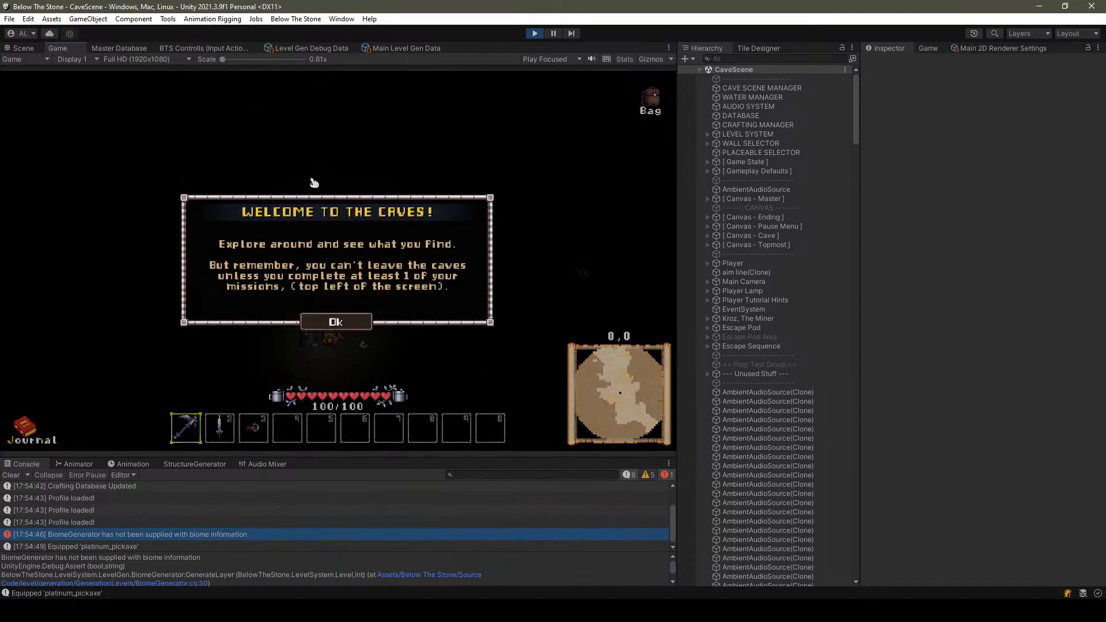
left_click(335, 322)
Select the Player for viewing in the Scene view and clear the console.
left_click(11, 48)
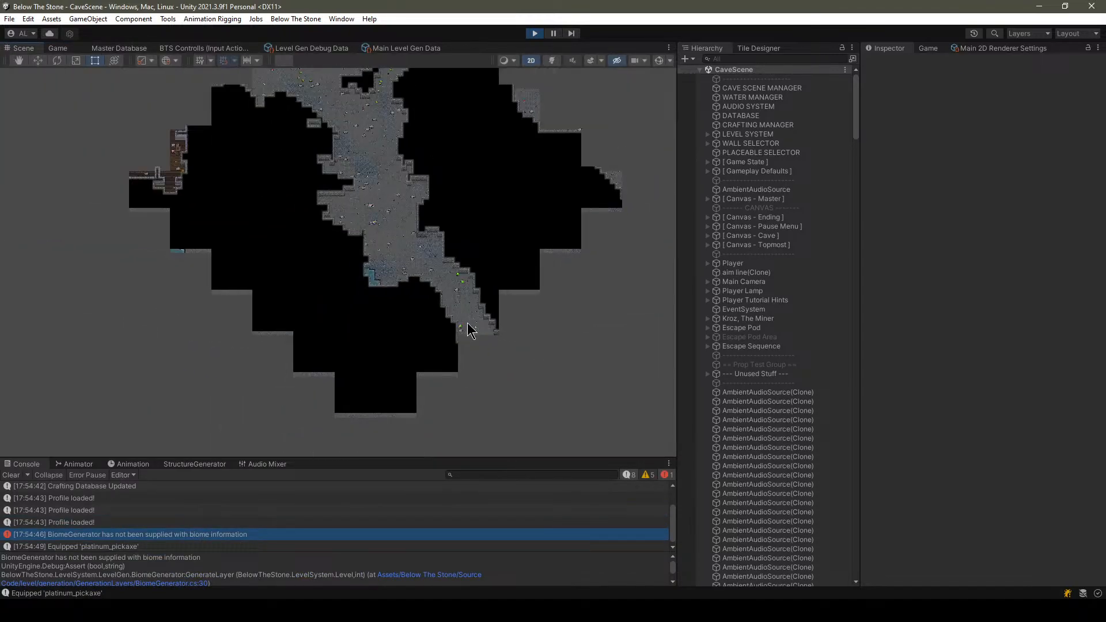
left_click(725, 264)
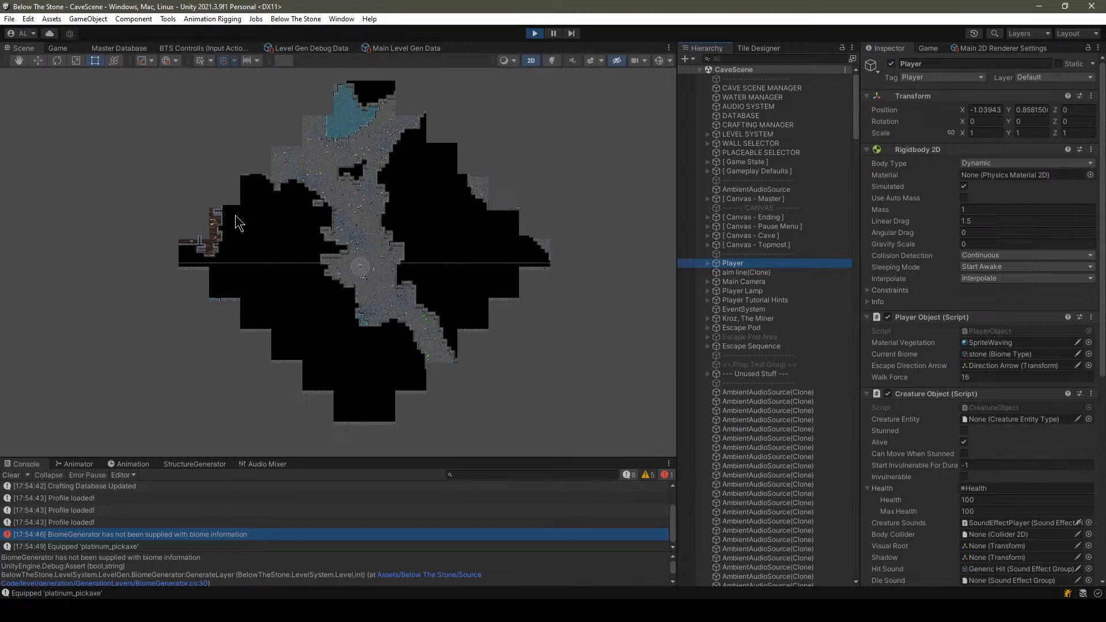
scroll(333, 181, "up", 5)
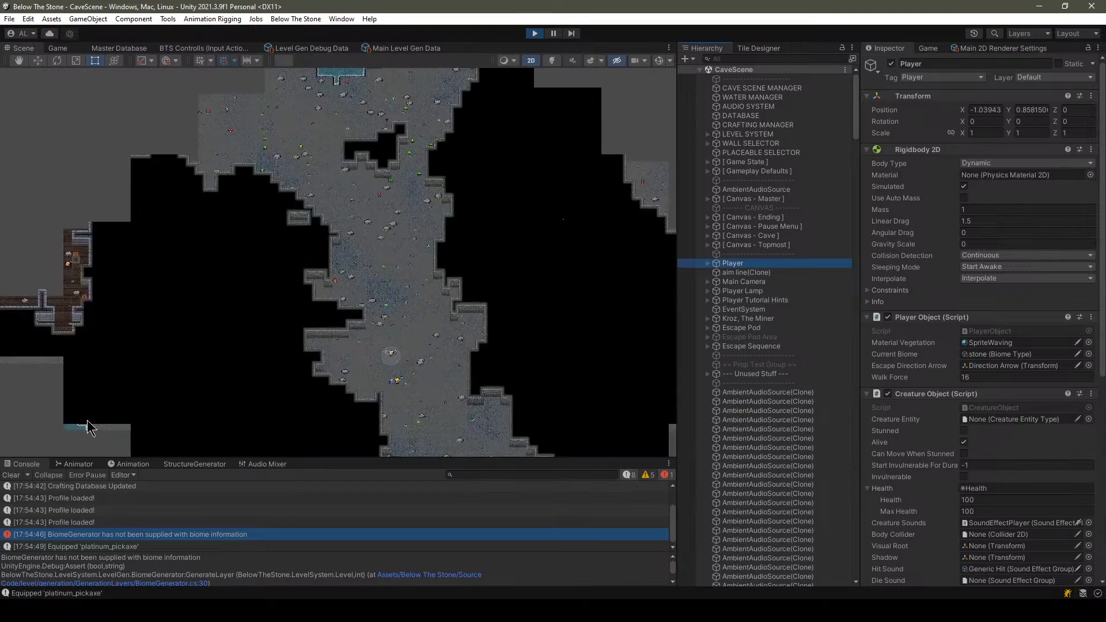
scroll(125, 535, "down", 1)
left_click(10, 476)
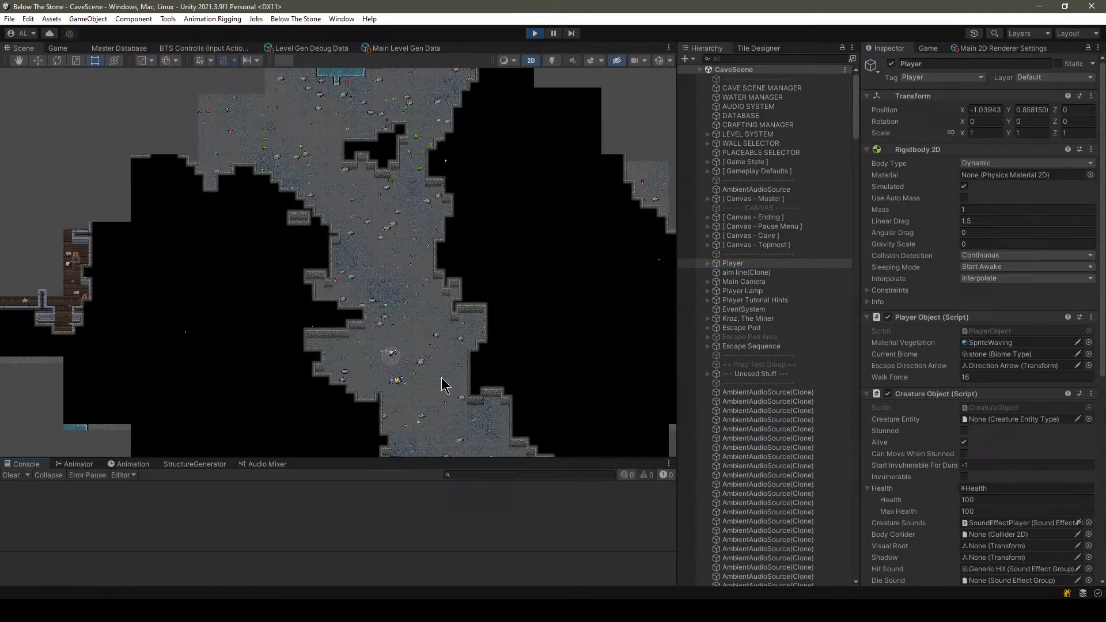
Move the Player north through the cave in the Scene view to about X 7.95, Y 27.09.
middle_click_drag(408, 349, 392, 187)
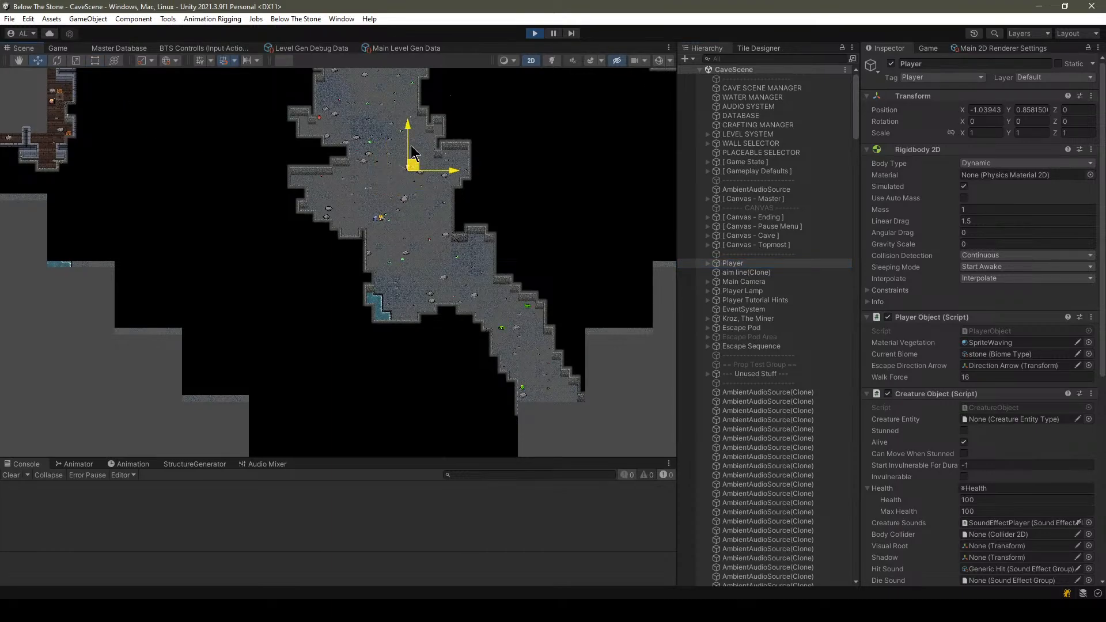
left_click_drag(410, 147, 405, 126)
middle_click_drag(446, 138, 484, 389)
left_click_drag(448, 382, 500, 223)
middle_click_drag(529, 226, 387, 274)
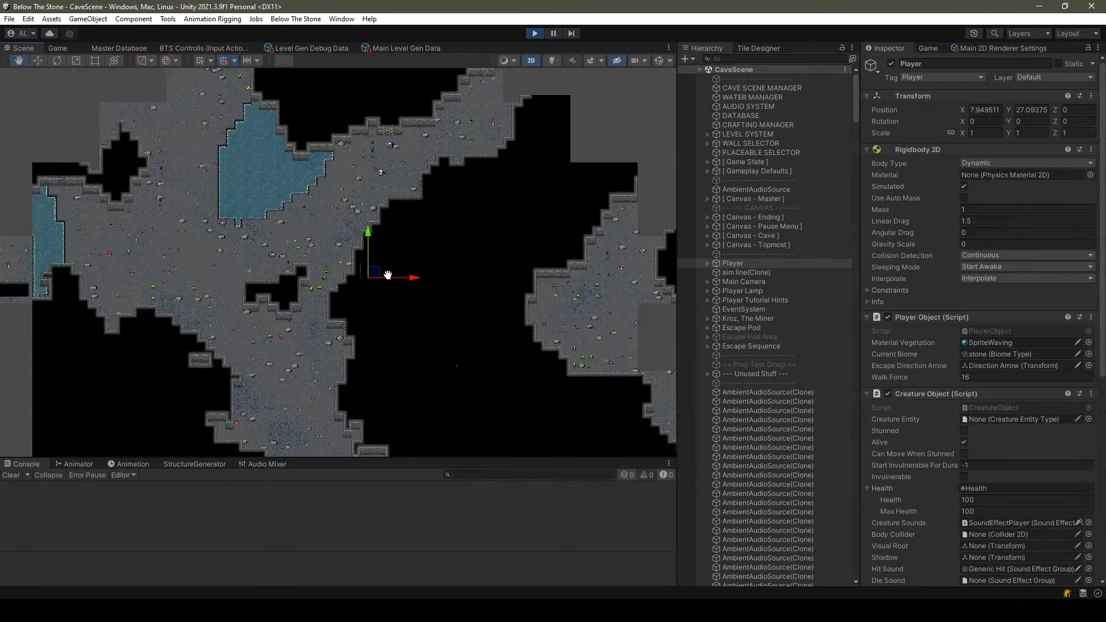
Move the Player west and then north past the lake to about X -2.79, Y 50.83.
left_click_drag(378, 281, 282, 297)
middle_click_drag(182, 245, 334, 263)
left_click_drag(438, 332, 448, 105)
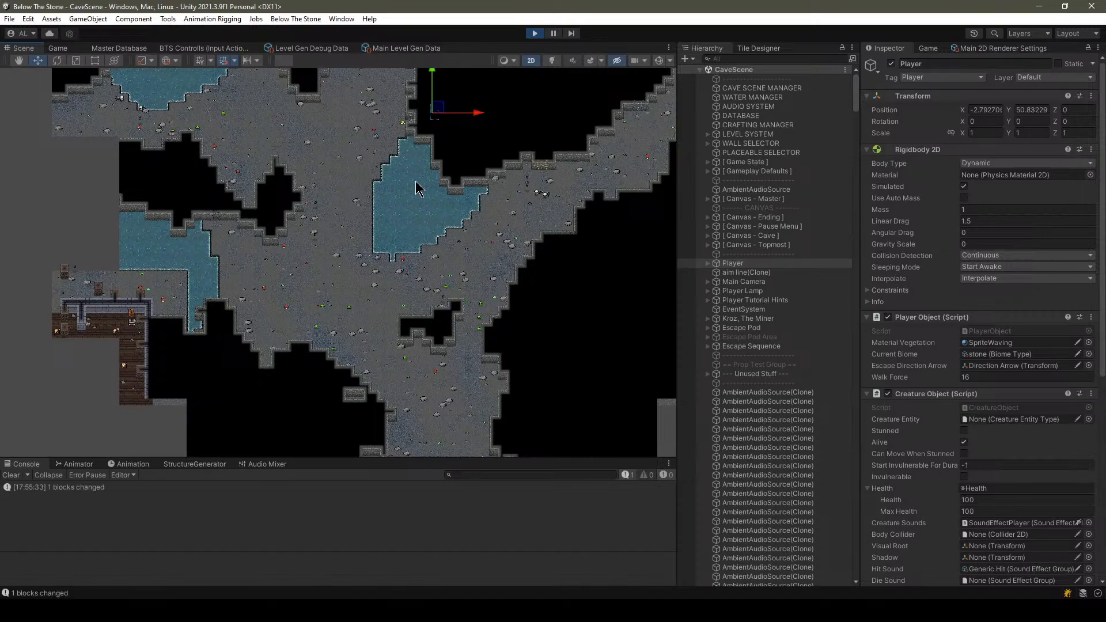
Examine the cave wall and the creature beside it above the lake, west of the Player, and the area to the south.
scroll(419, 189, "up", 6)
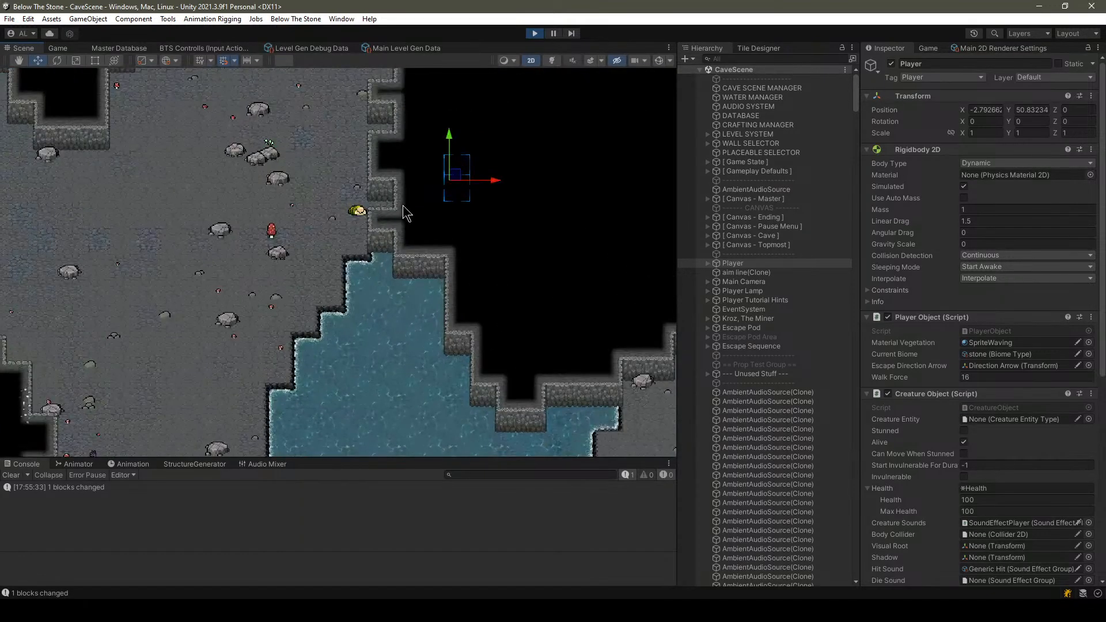
scroll(342, 193, "up", 8)
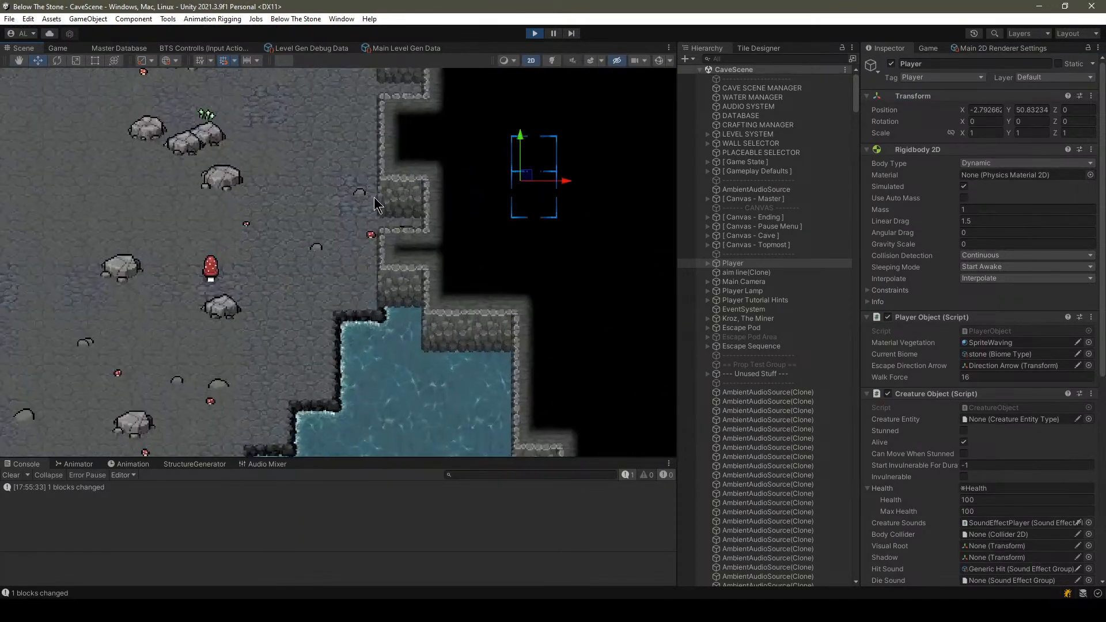
scroll(496, 317, "down", 10)
middle_click_drag(341, 339, 311, 157)
middle_click_drag(191, 348, 308, 176)
middle_click_drag(278, 336, 324, 178)
scroll(135, 184, "down", 4)
Focus the Scene view on the Player and move it northeast to about X -0.05, Y 52.78.
key("f")
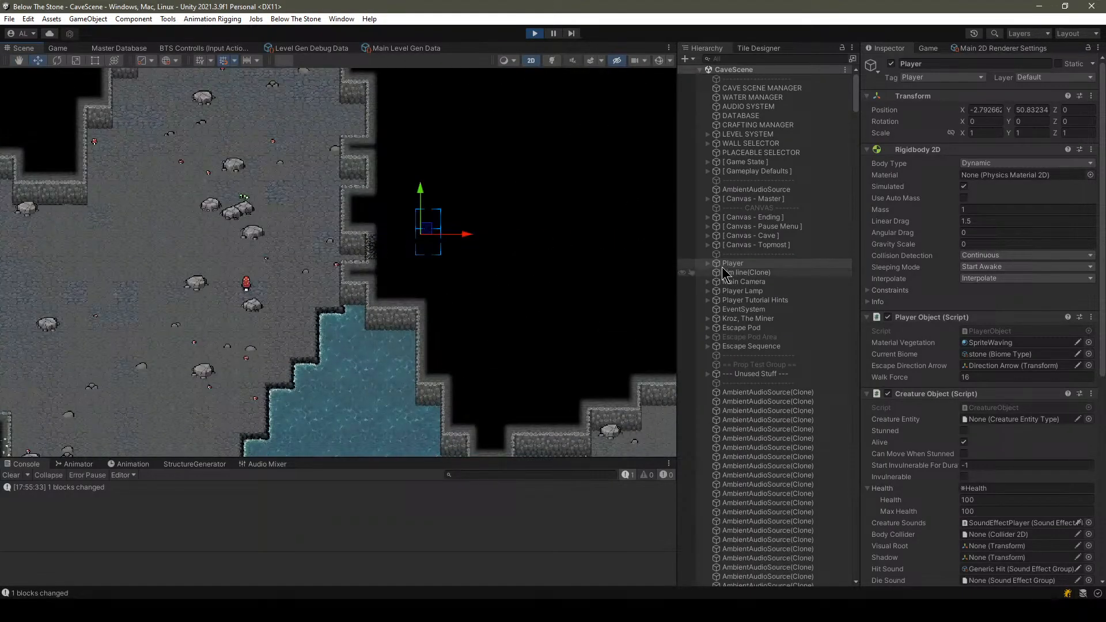
scroll(368, 241, "up", 3)
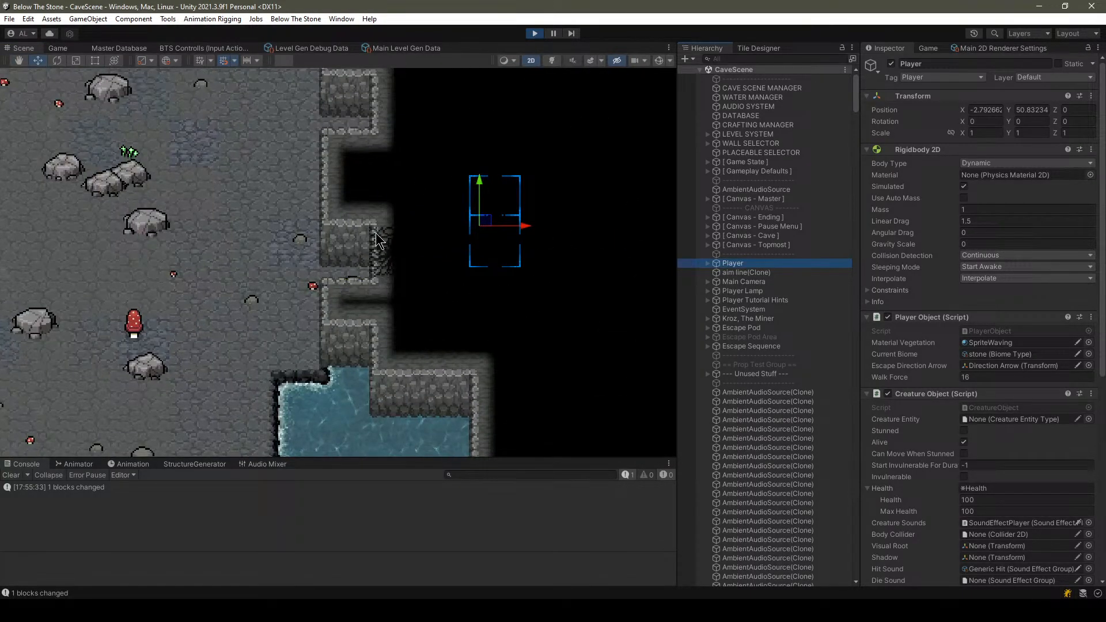
left_click_drag(487, 221, 626, 123)
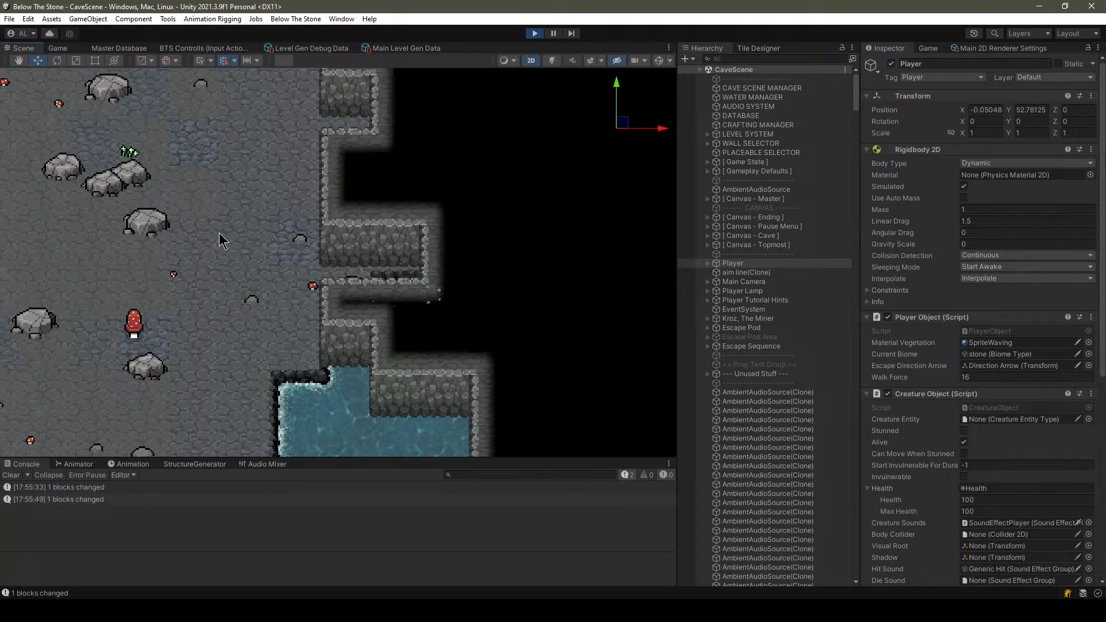
Examine the generated stone caves around the Player, including the eastern passages, the lakes and the round red-floored room to the north.
scroll(152, 245, "down", 5)
scroll(155, 233, "down", 3)
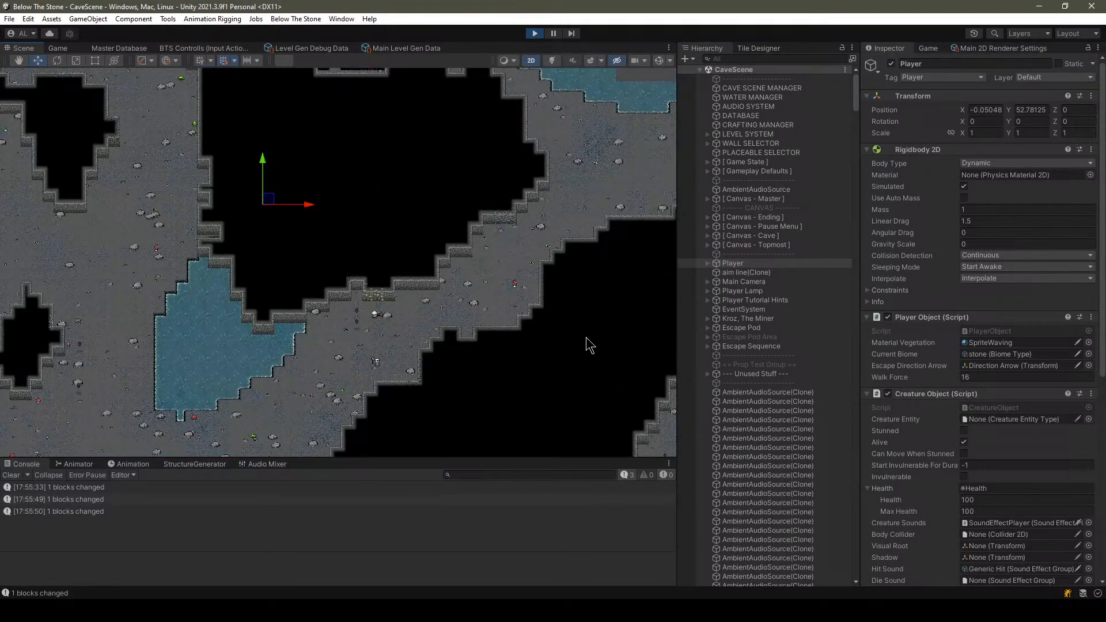
middle_click_drag(591, 345, 360, 206)
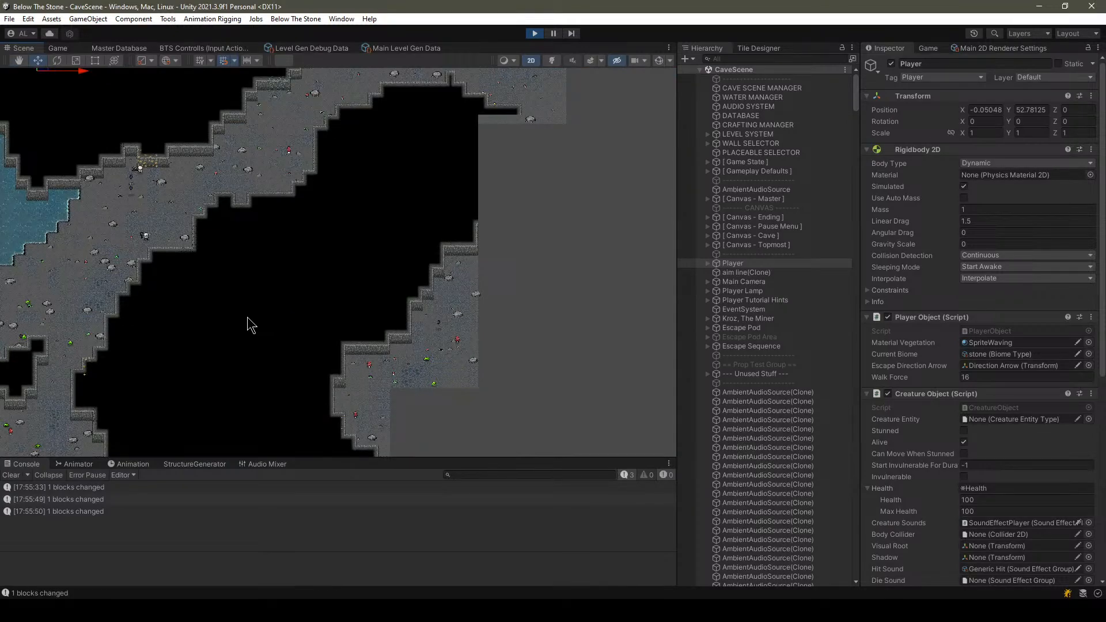
middle_click_drag(222, 323, 457, 141)
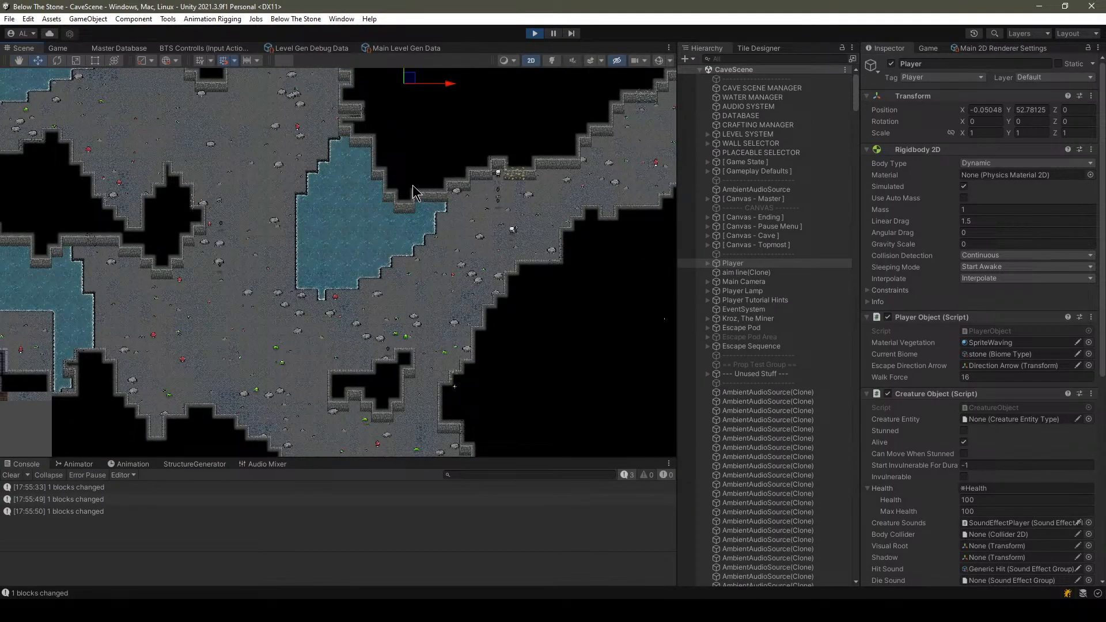
middle_click_drag(380, 144, 407, 385)
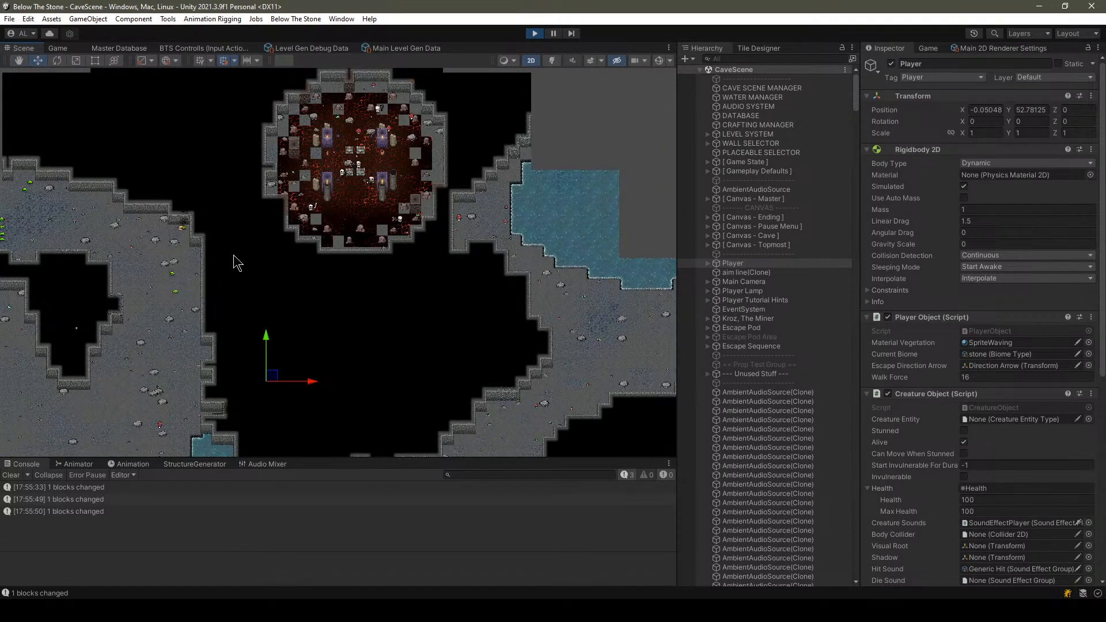
middle_click_drag(182, 178, 450, 239)
scroll(346, 185, "down", 3)
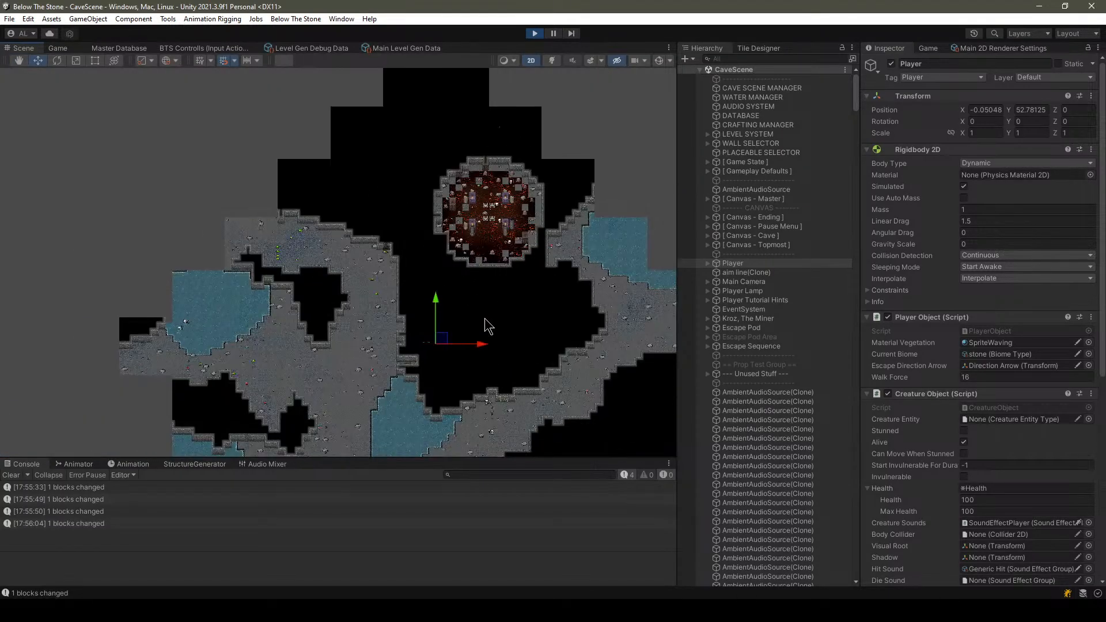
Move the Player northwest to about X -15.95, Y 83.44 and view the caves generated there.
left_click_drag(443, 341, 319, 143)
middle_click_drag(320, 143, 406, 204)
scroll(309, 308, "up", 3)
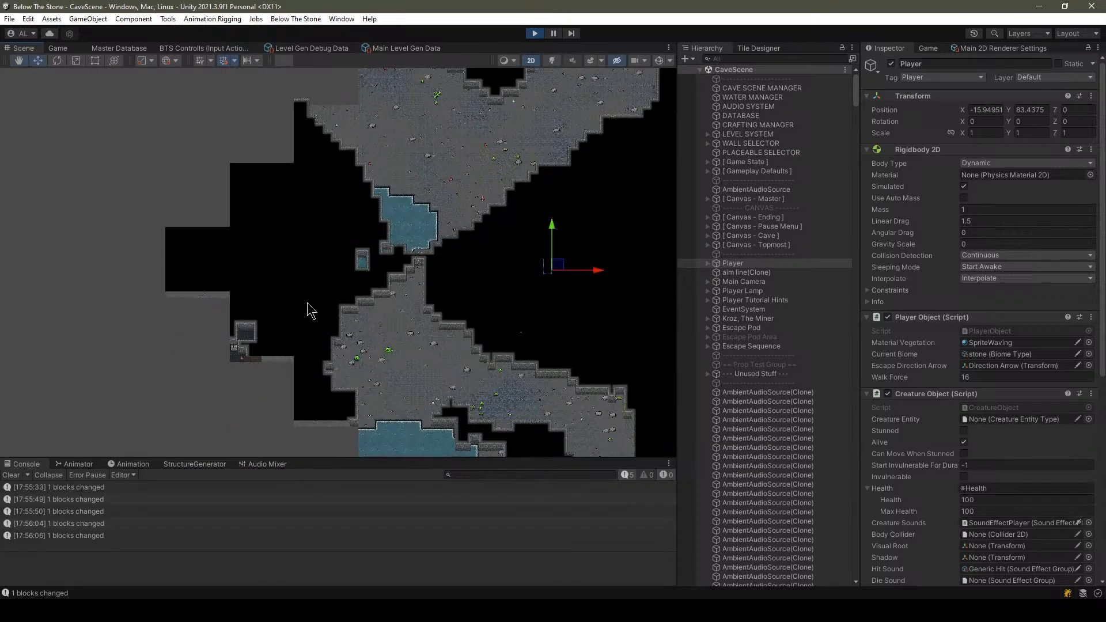
middle_click_drag(413, 301, 311, 435)
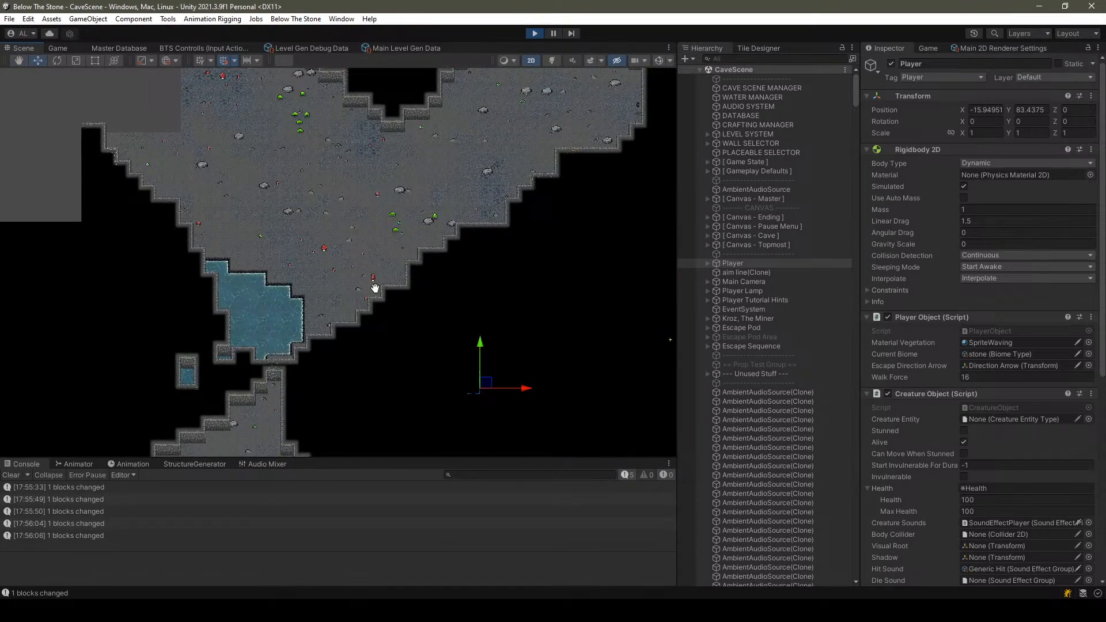
middle_click_drag(375, 288, 330, 383)
scroll(371, 153, "down", 5)
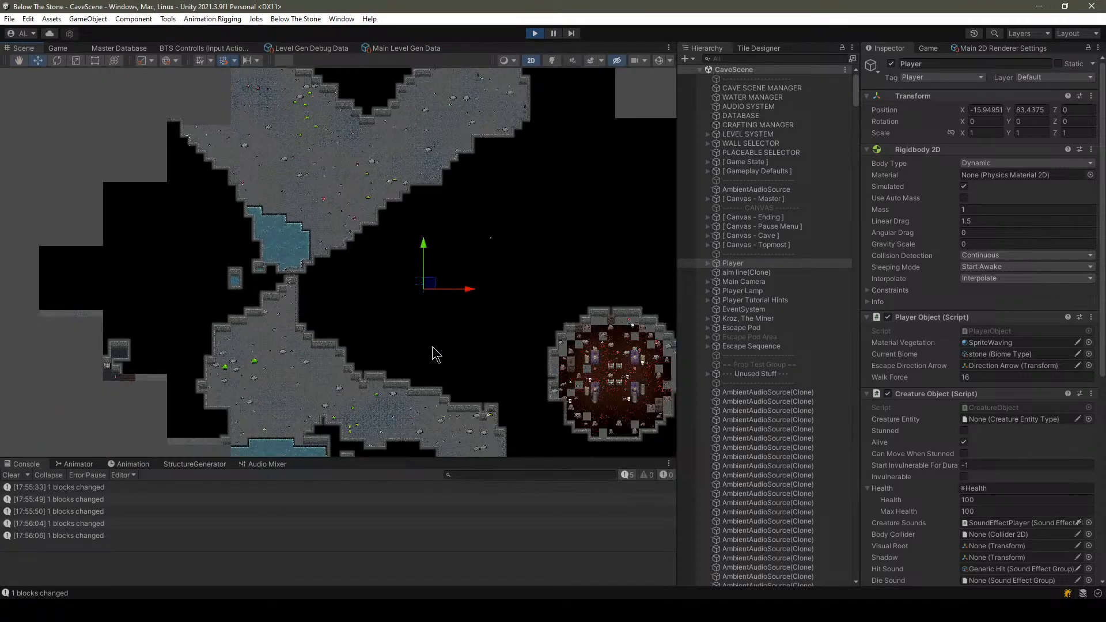
Move the Player northeast and then north along the narrow passage to about X 10.66, Y 152.03.
scroll(577, 277, "up", 3)
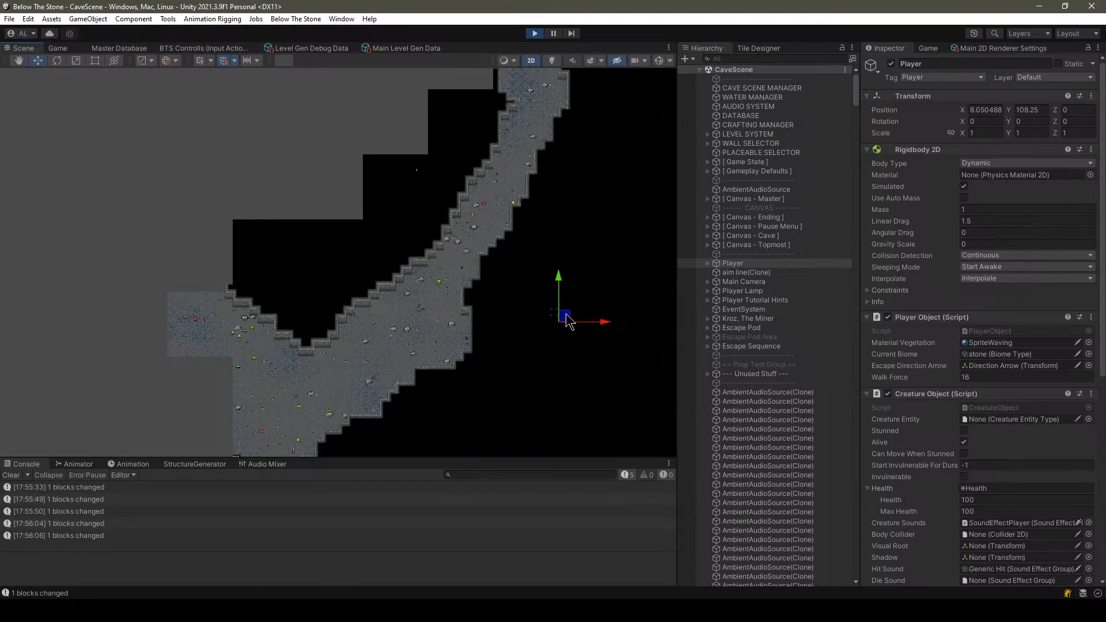
left_click_drag(567, 320, 613, 139)
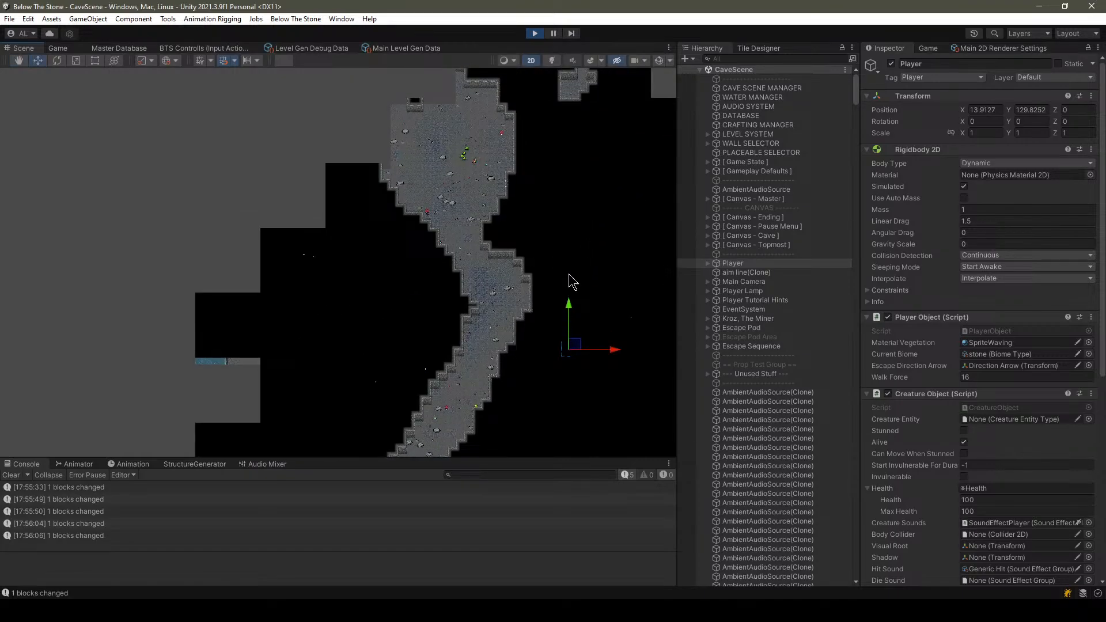
left_click_drag(579, 355, 547, 176)
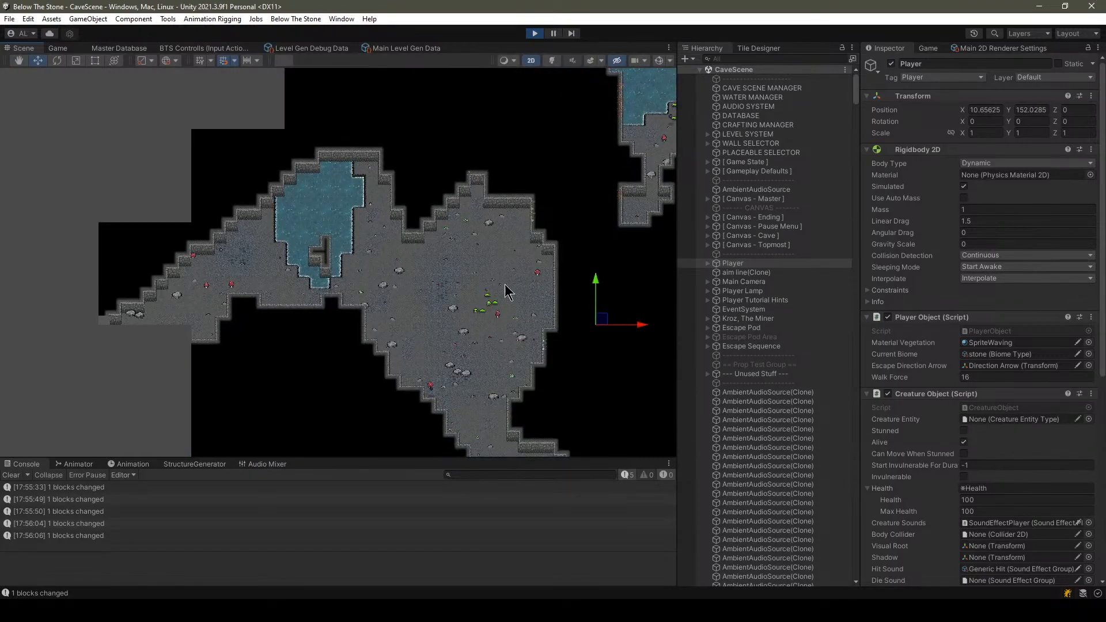
Examine the caves around the Player, including the lake cave to the northeast and the small pockets above it.
scroll(257, 238, "down", 6)
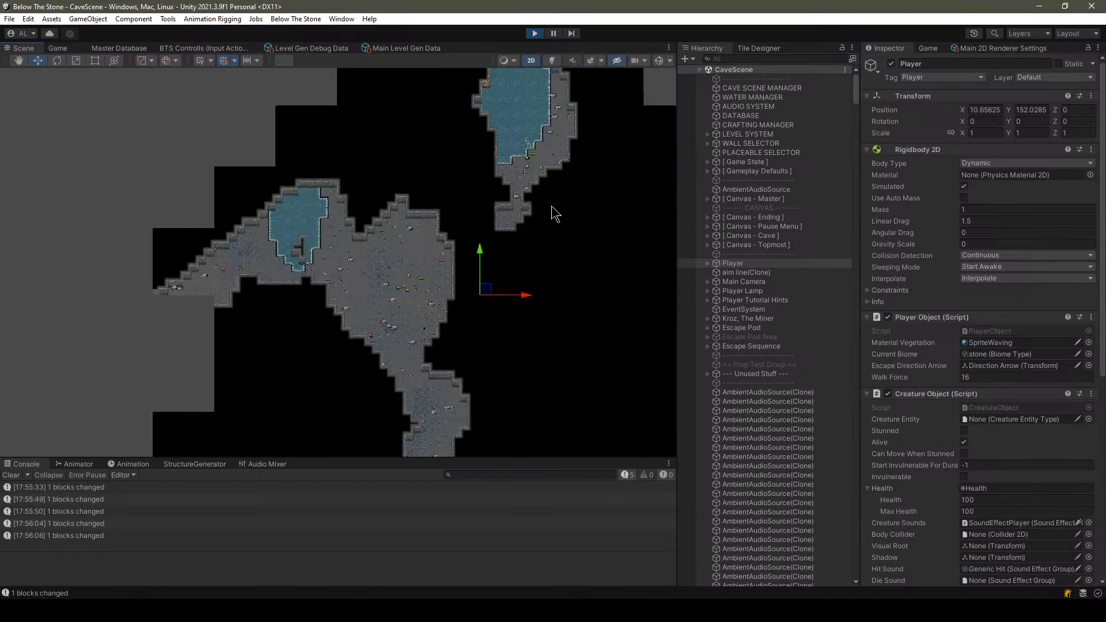
scroll(558, 184, "up", 10)
scroll(448, 352, "down", 6)
scroll(488, 206, "up", 5)
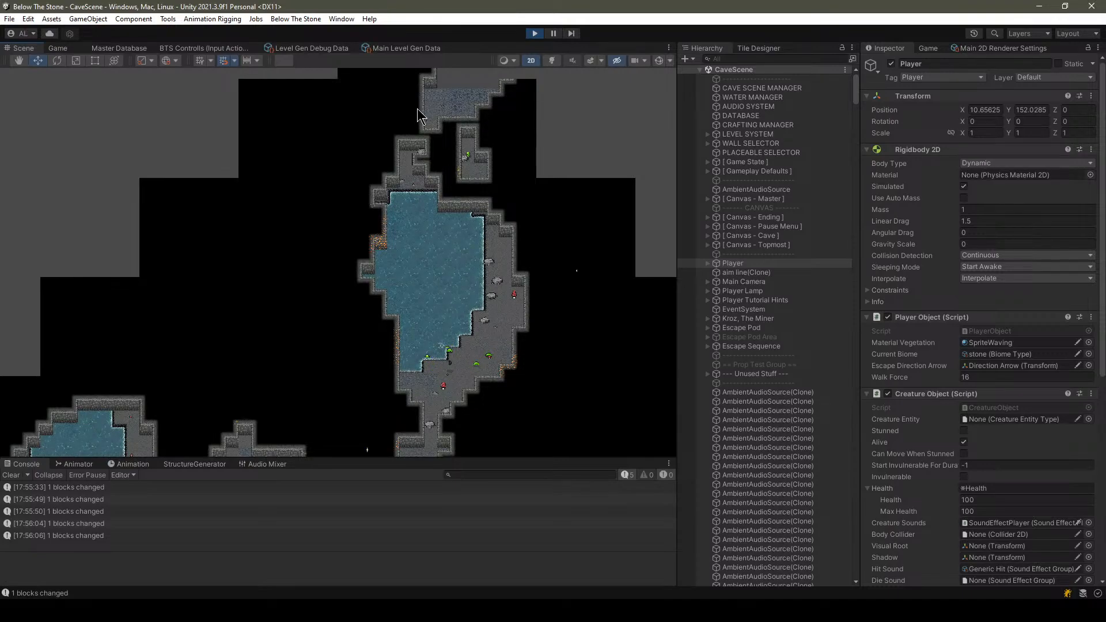
scroll(417, 108, "down", 5)
scroll(318, 360, "down", 2)
scroll(318, 360, "up", 4)
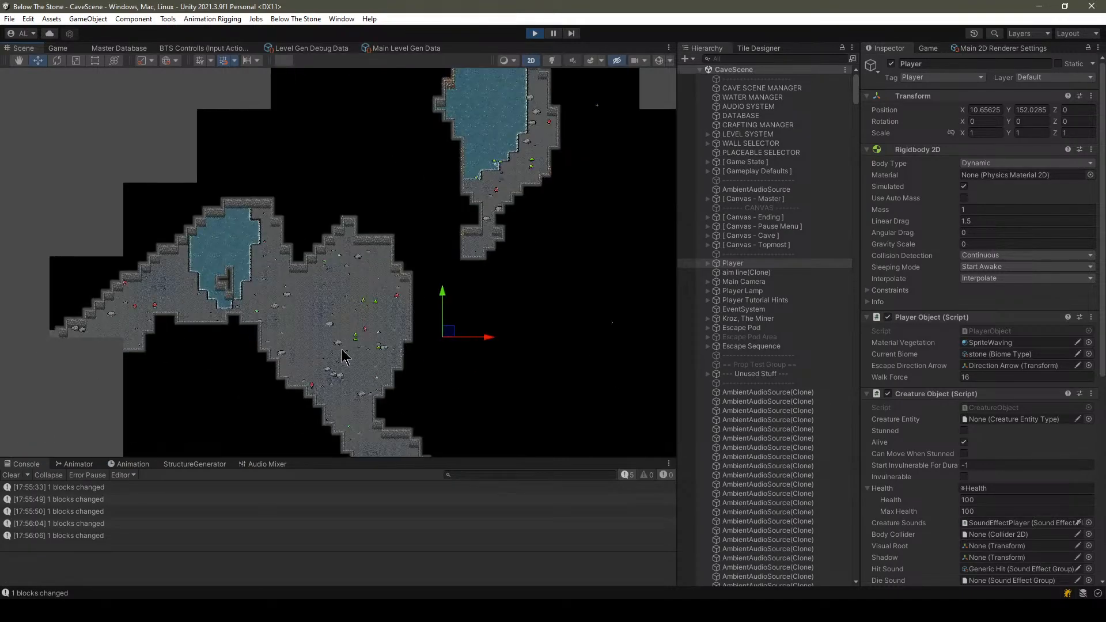
Move the Player west, past the small lake, to about X -48.05, Y 146.91.
left_click_drag(468, 322, 176, 382)
middle_click_drag(231, 363, 561, 279)
left_click_drag(507, 295, 159, 318)
middle_click_drag(344, 314, 668, 293)
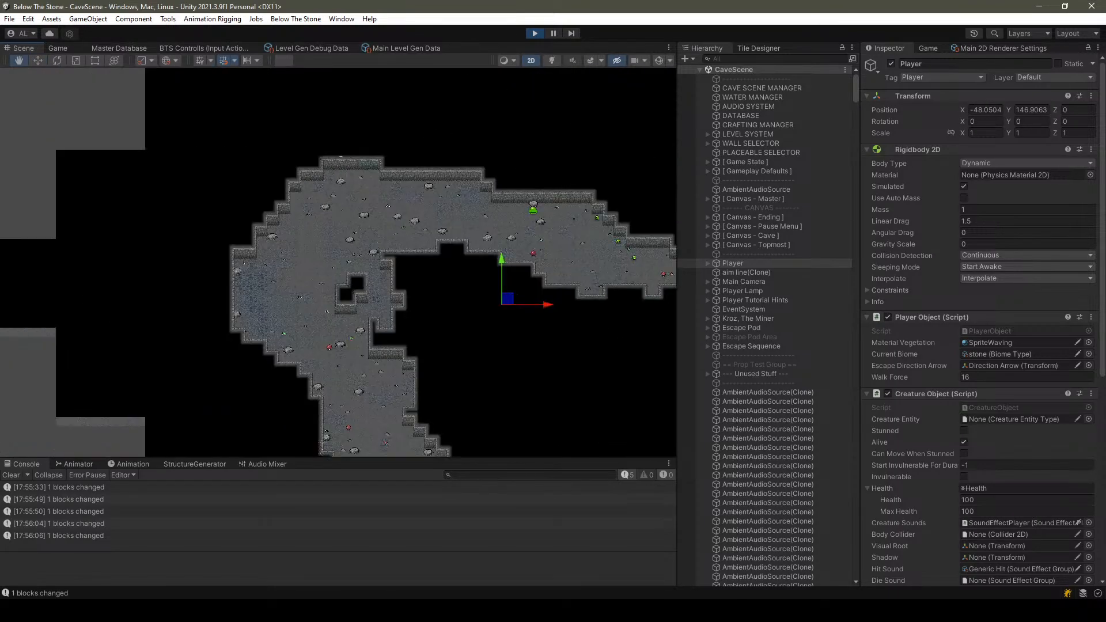
Move the Player south and then southeast, following the descending passage, to about X -23.13, Y 109.12.
middle_click_drag(398, 287, 351, 191)
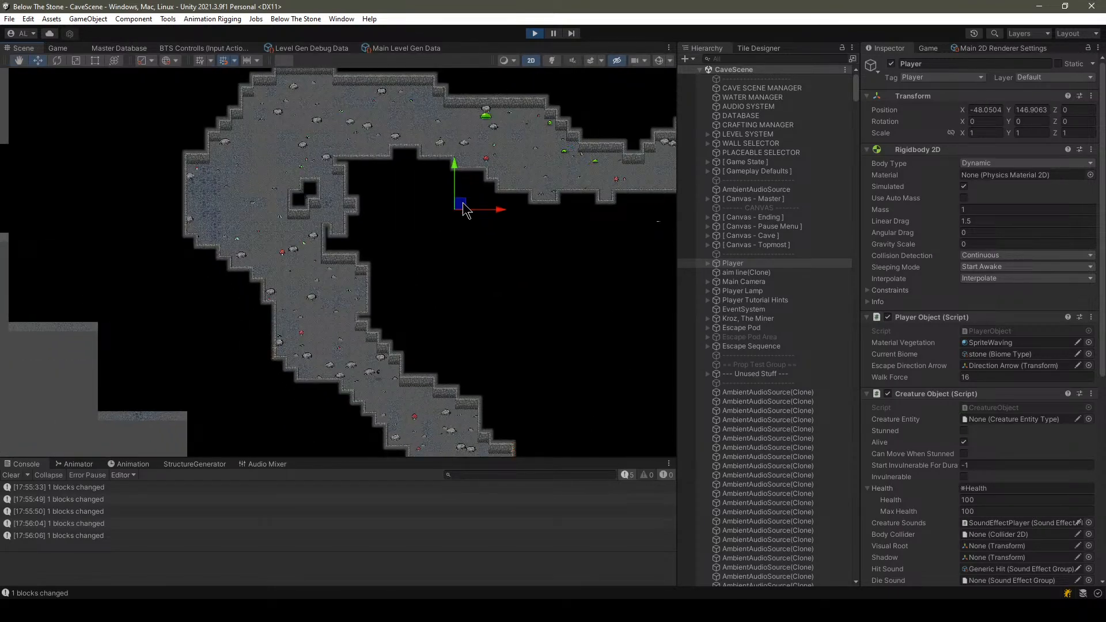
left_click_drag(463, 203, 439, 340)
middle_click_drag(460, 343, 333, 174)
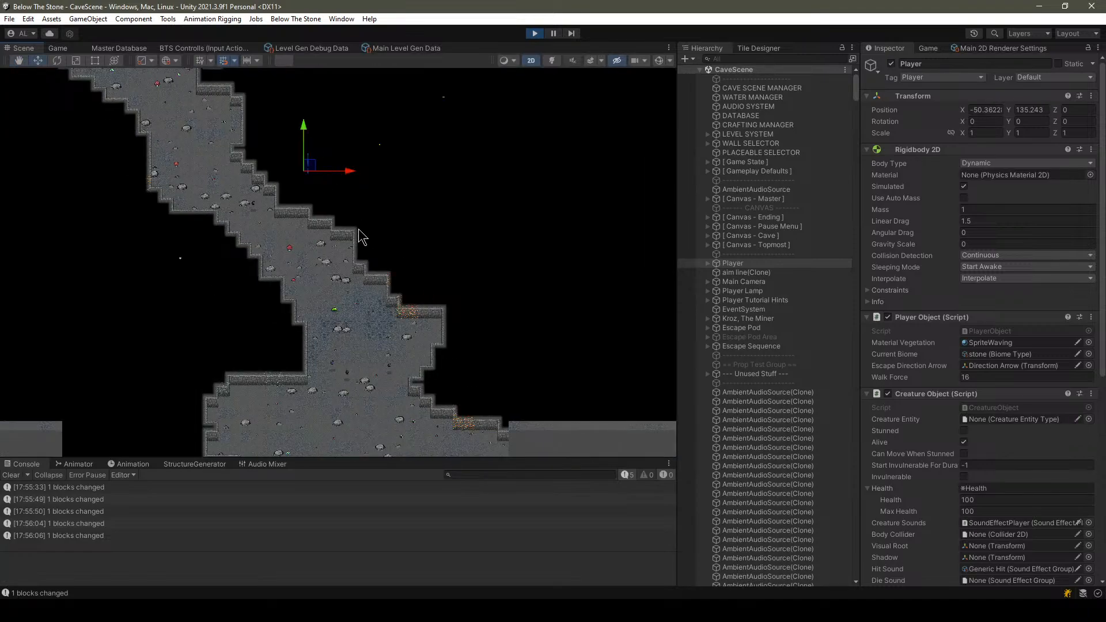
middle_click_drag(361, 236, 326, 193)
left_click_drag(282, 111, 493, 309)
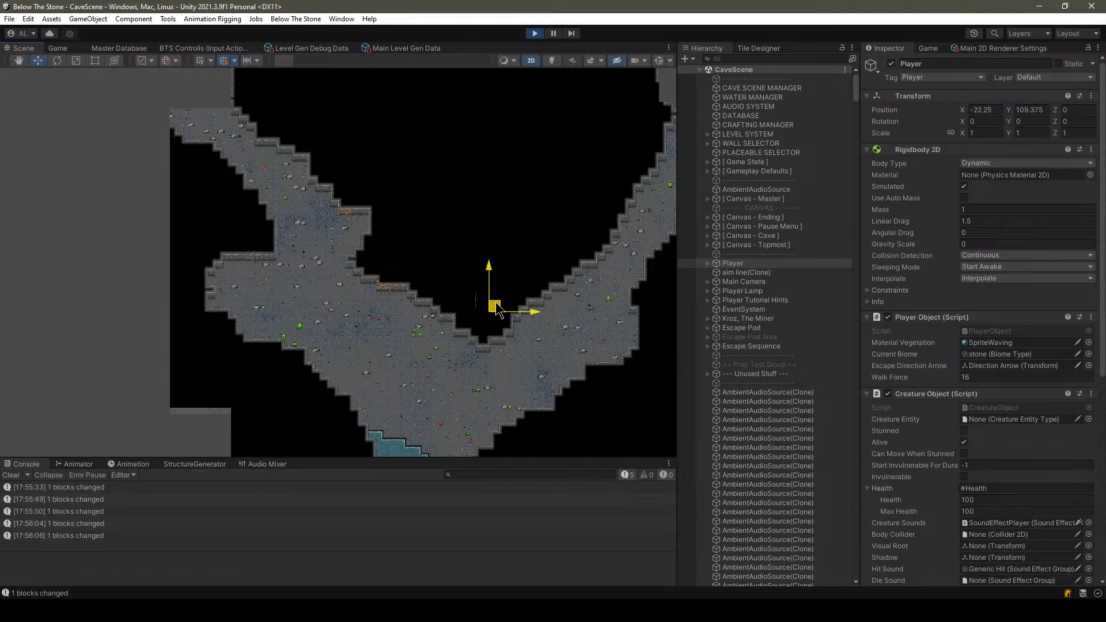
middle_click_drag(469, 370, 409, 247)
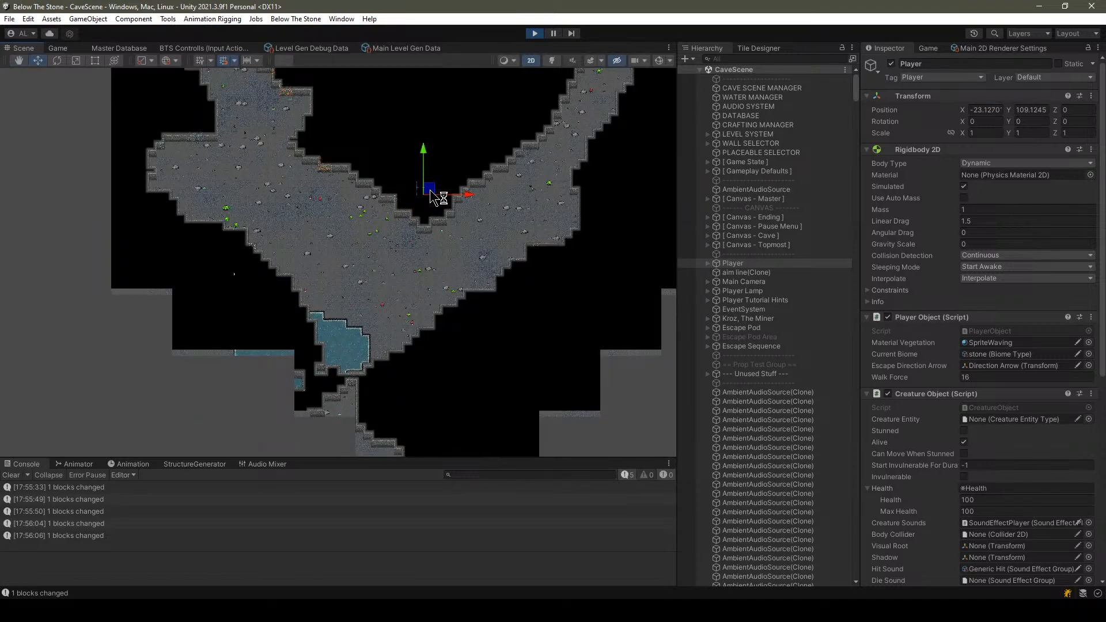
Move the Player south and then far southwest to about X -77.94, Y 47.97.
left_click_drag(431, 192, 460, 410)
middle_click_drag(436, 426, 543, 248)
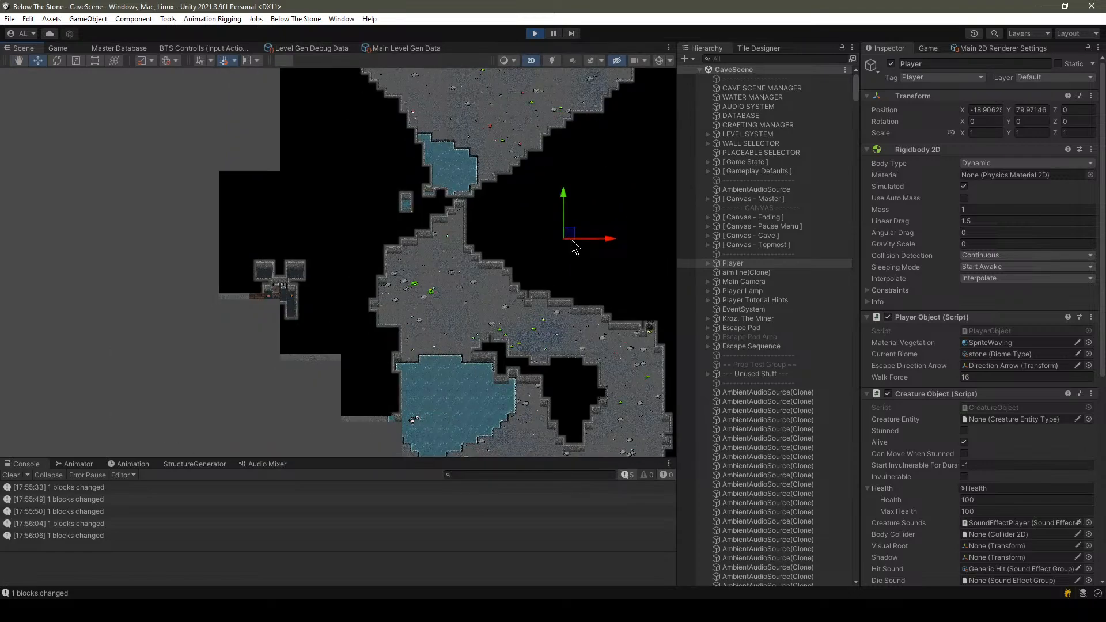
left_click_drag(570, 234, 314, 410)
middle_click_drag(314, 410, 449, 246)
left_click_drag(466, 251, 255, 318)
middle_click_drag(294, 304, 317, 285)
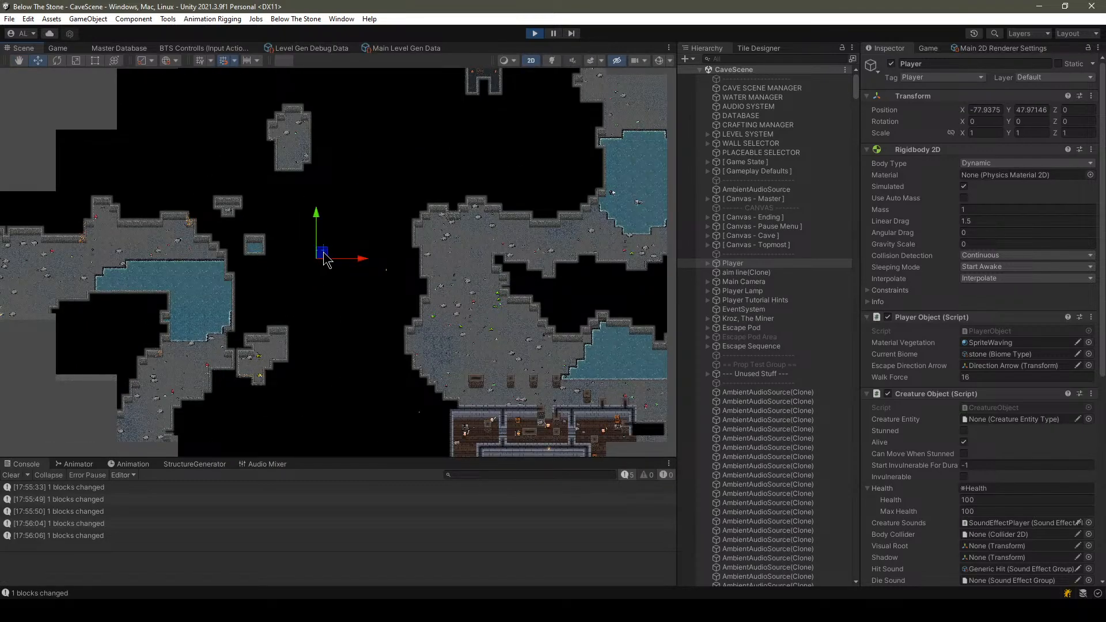
Move the Player south to about X -77.72, Y 39.97 and examine the creatures in the small isolated cave beside the lake.
left_click_drag(325, 260, 330, 321)
scroll(258, 378, "up", 6)
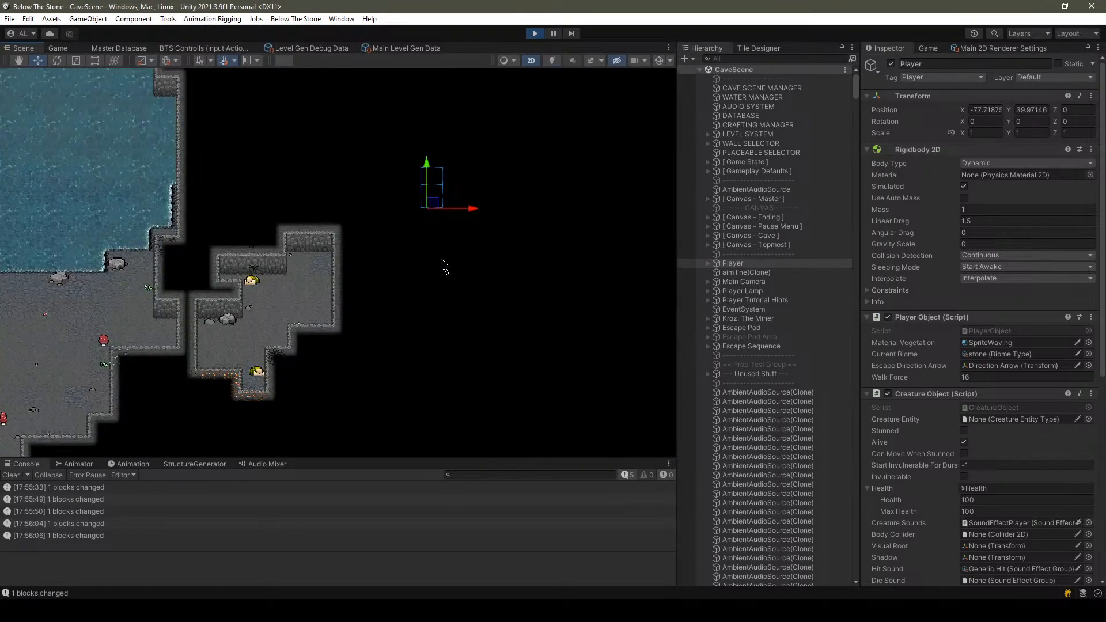
scroll(221, 359, "up", 6)
middle_click_drag(287, 344, 341, 292)
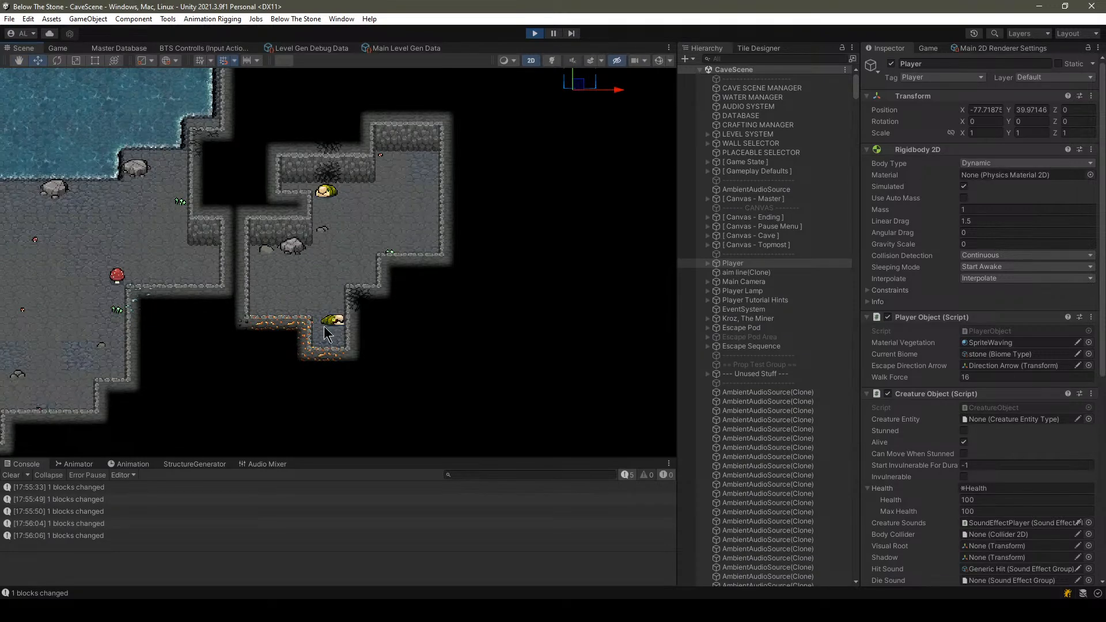
scroll(323, 329, "down", 4)
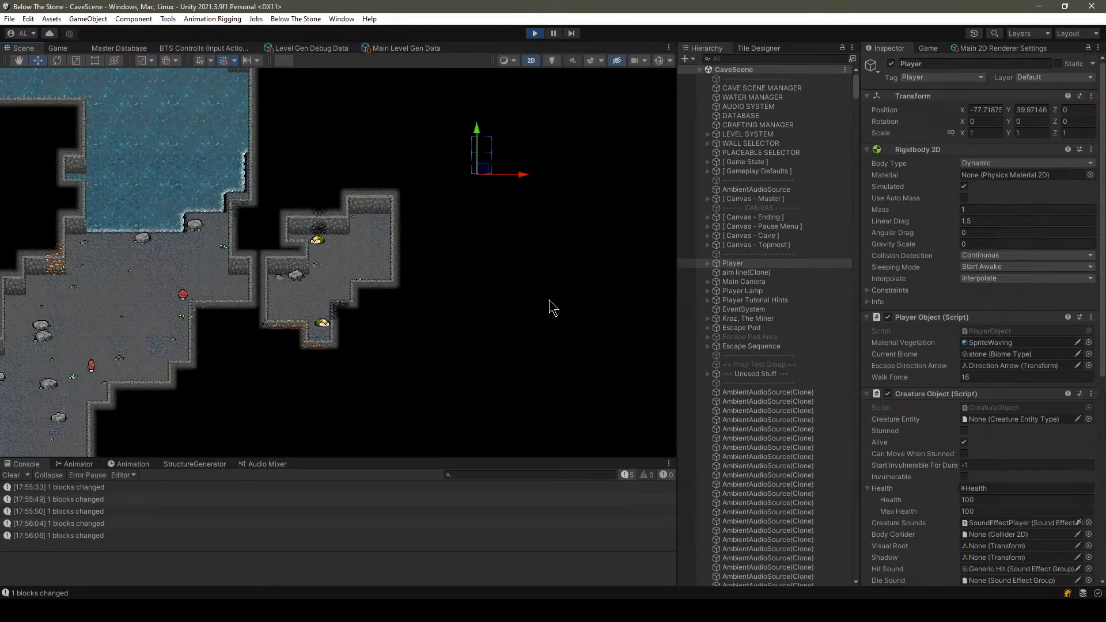
scroll(526, 284, "down", 2)
scroll(402, 332, "down", 2)
Move the Player southwest to about X -93.25, Y 19.79 and view the passage and the walled structure beside it.
left_click_drag(514, 224, 370, 413)
middle_click_drag(337, 407, 451, 271)
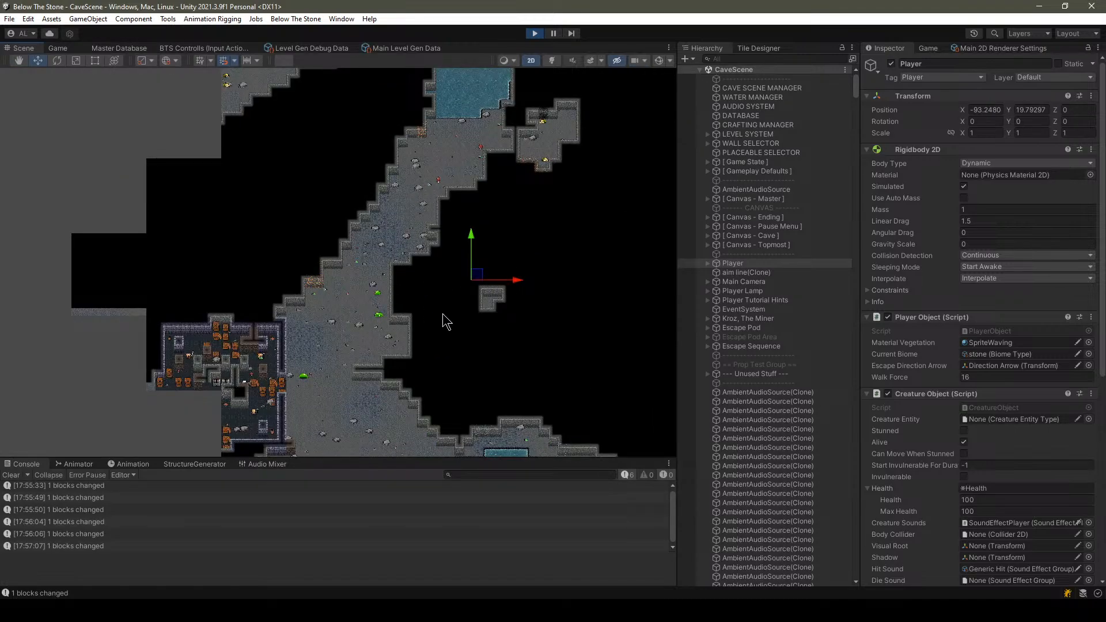
scroll(436, 339, "up", 3)
middle_click_drag(436, 346, 461, 352)
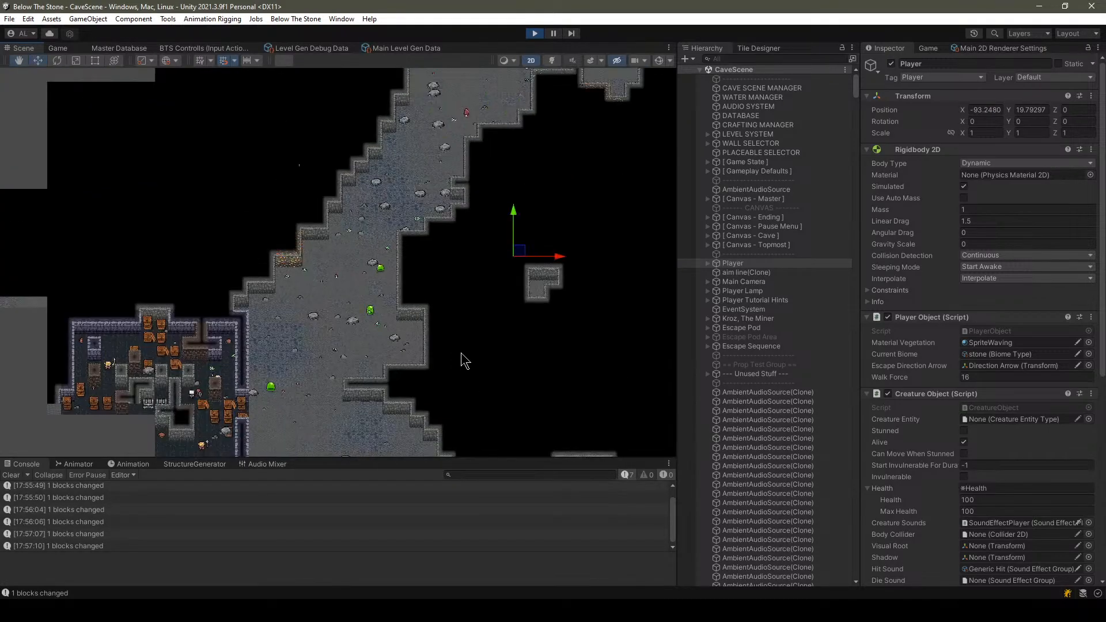
Move the Player northeast and then east to about X -69.84, Y 23.97, away from the small isolated cave.
middle_click_drag(455, 130, 401, 258)
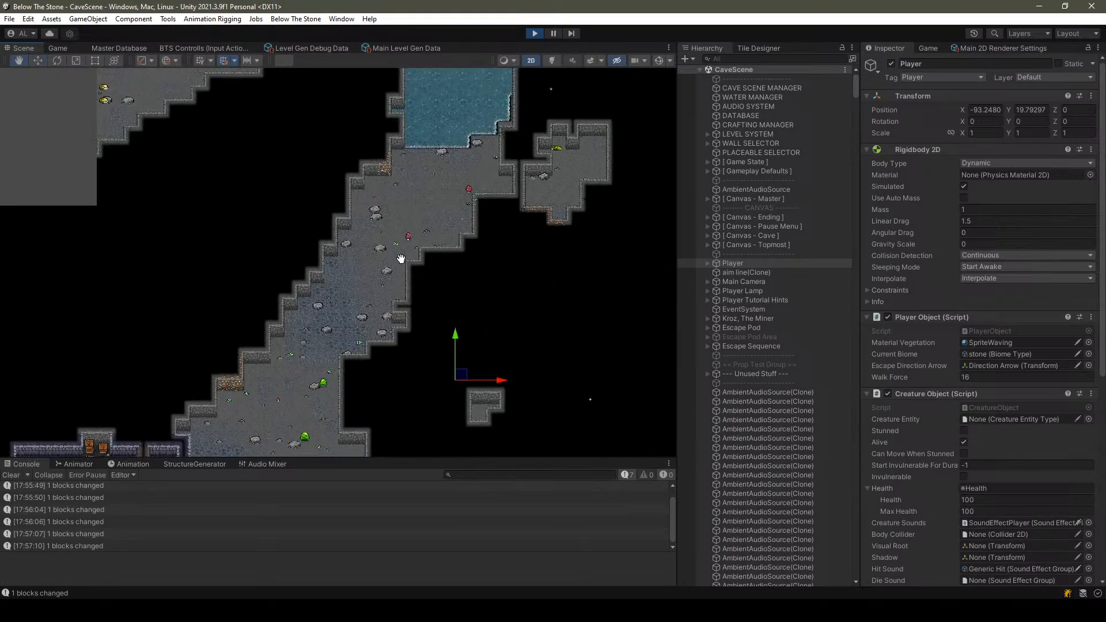
middle_click_drag(465, 187, 377, 160)
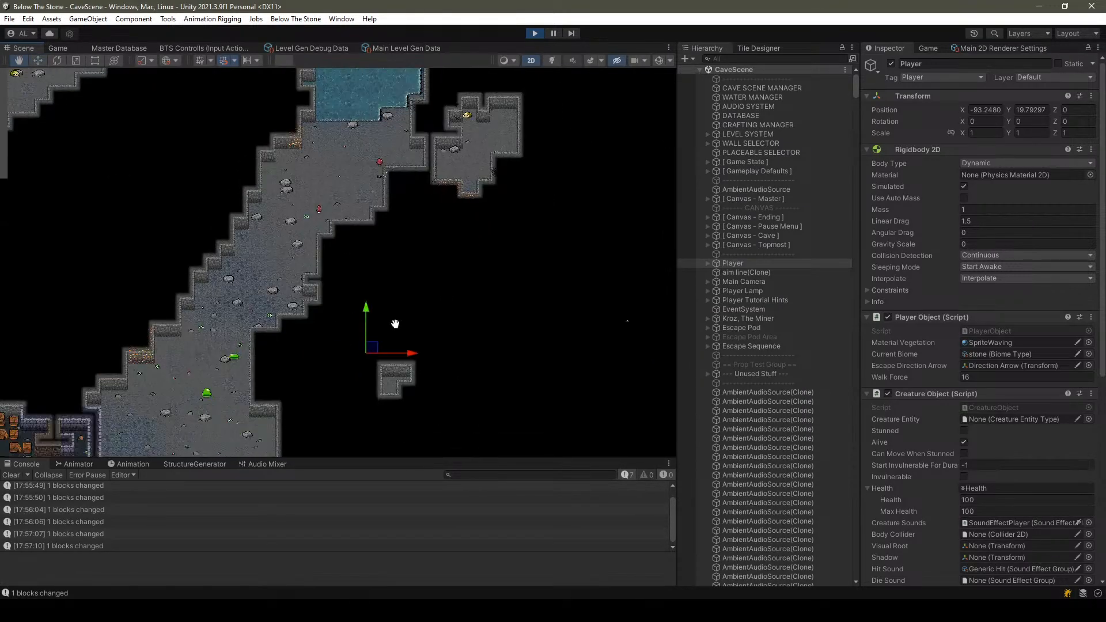
left_click_drag(370, 344, 528, 257)
middle_click_drag(558, 218, 425, 355)
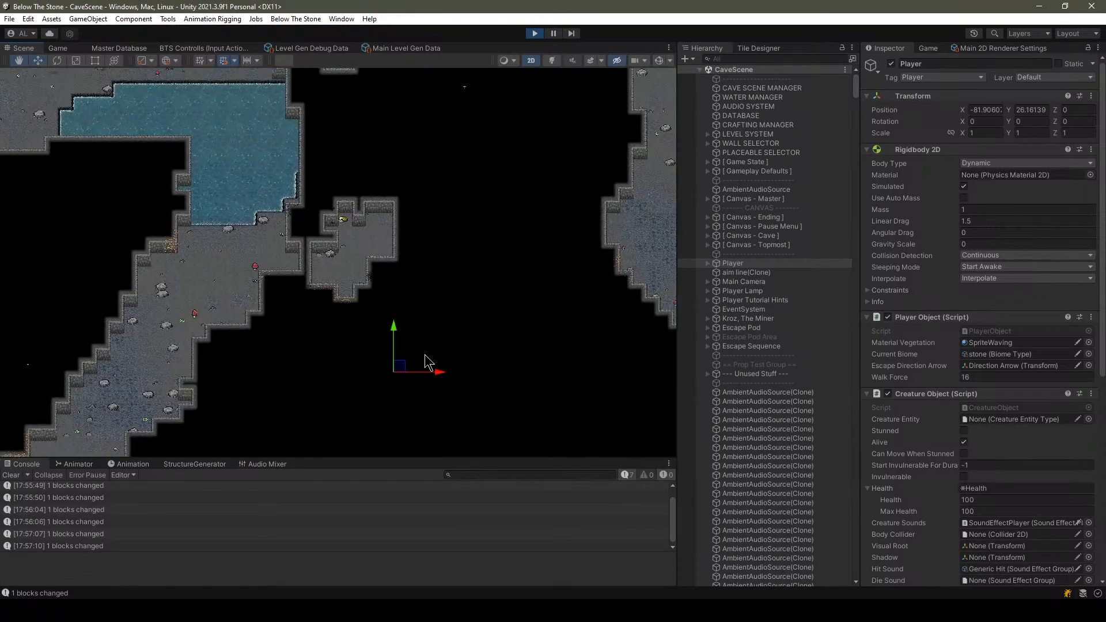
left_click_drag(403, 374, 559, 398)
Examine the small isolated cave east of the lake, watching the yellow creature and the walls around it.
scroll(380, 216, "up", 3)
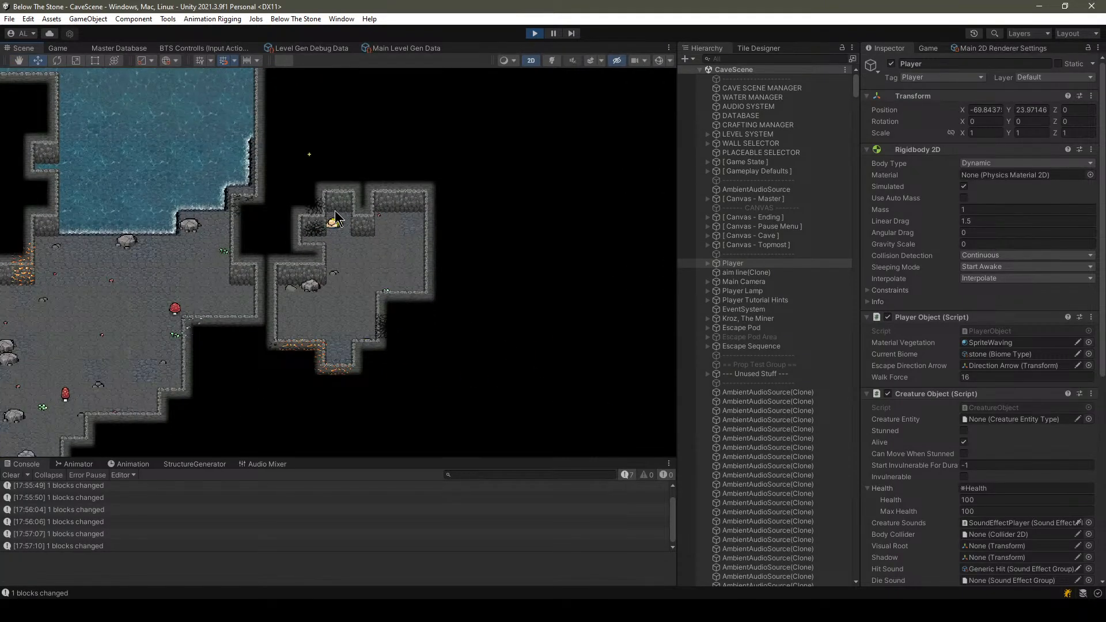
scroll(387, 212, "down", 3)
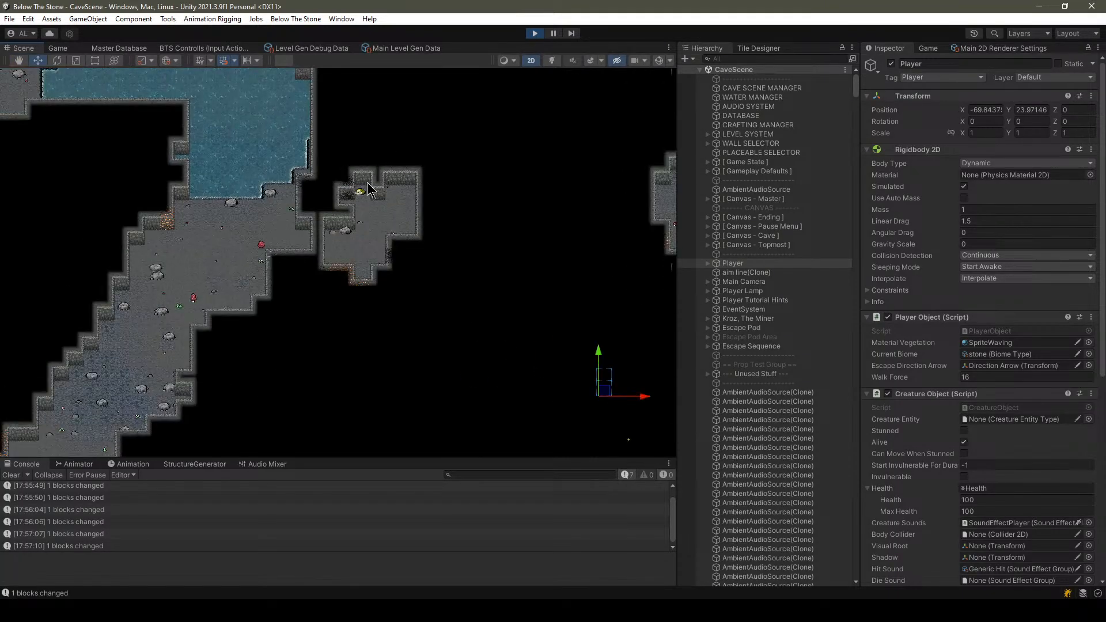
scroll(444, 211, "down", 2)
scroll(392, 202, "up", 3)
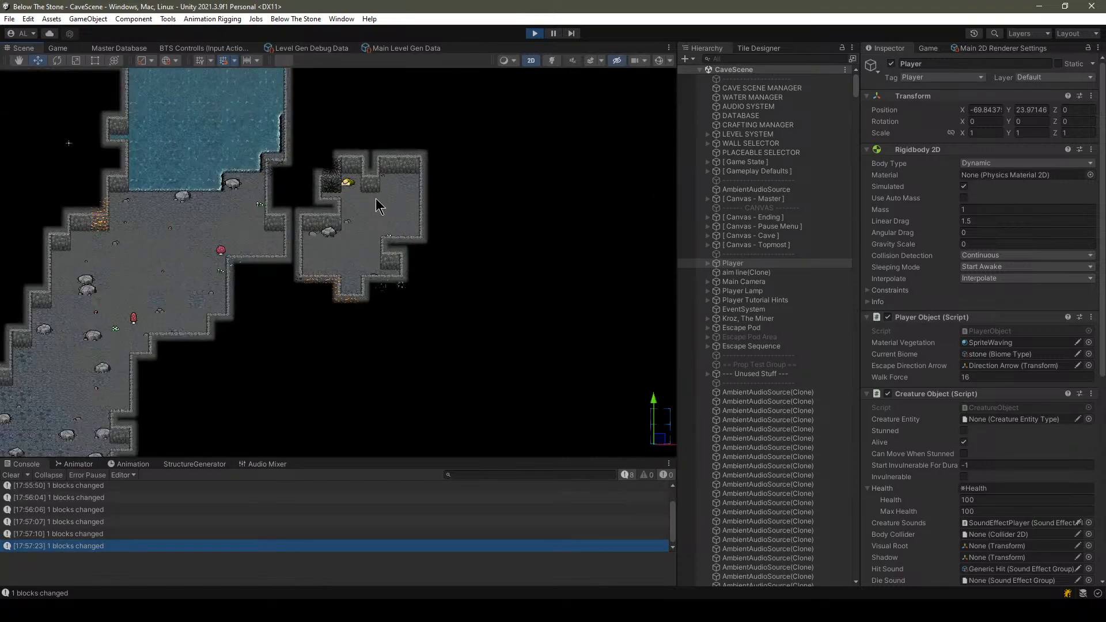
scroll(383, 184, "down", 2)
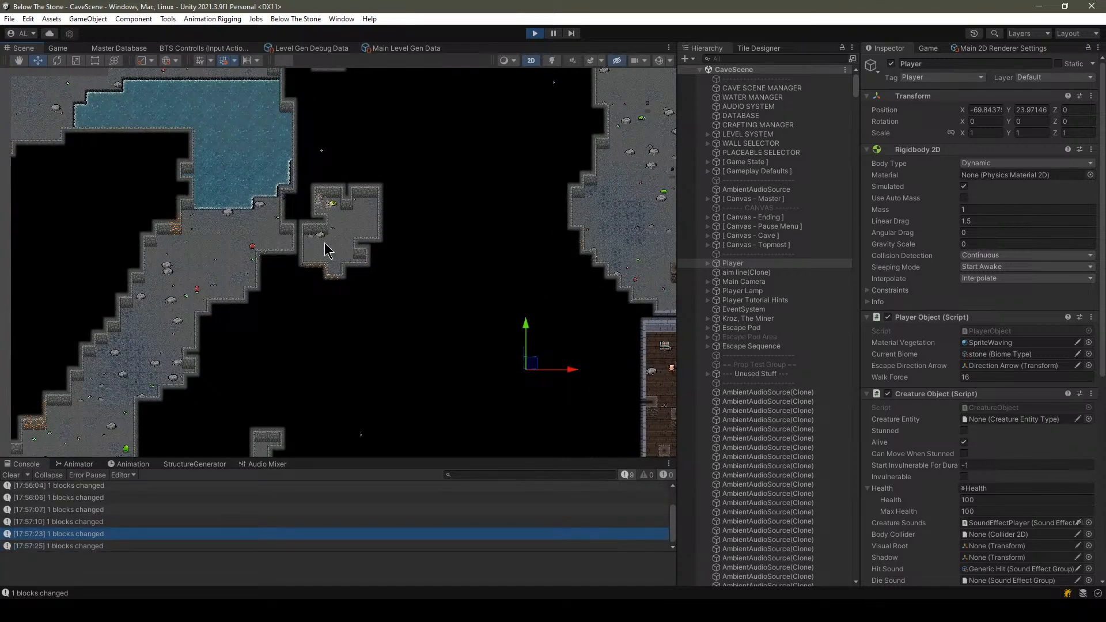
scroll(303, 243, "up", 3)
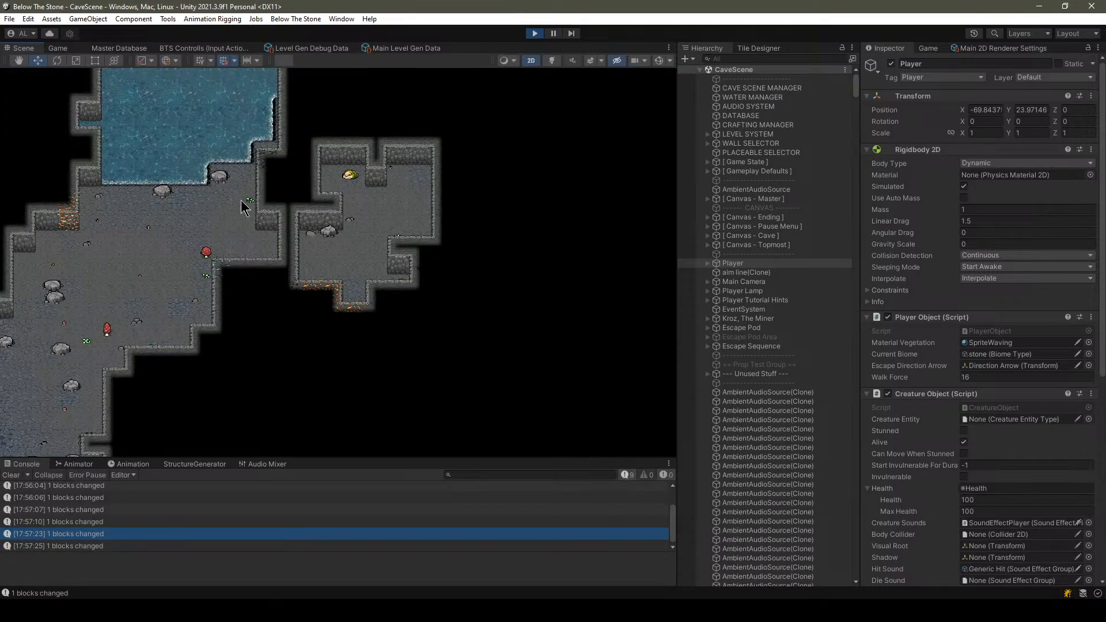
scroll(242, 207, "down", 3)
Move the Player north to about X -74, Y 48.03 and view the large cave to the east.
middle_click_drag(363, 220, 219, 234)
scroll(321, 333, "up", 3)
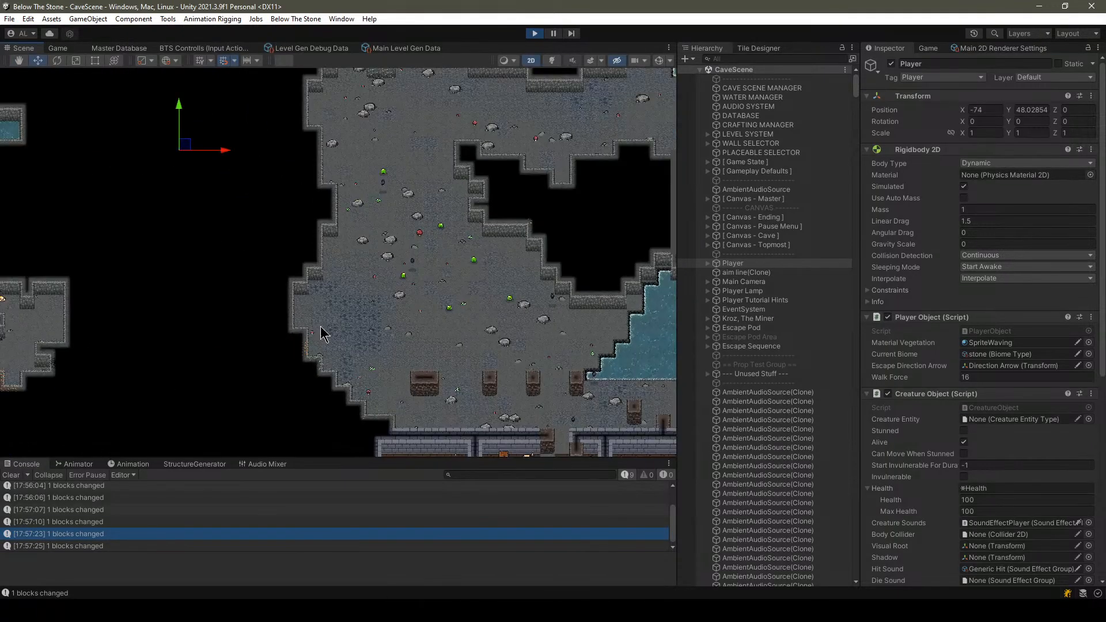
scroll(322, 331, "up", 4)
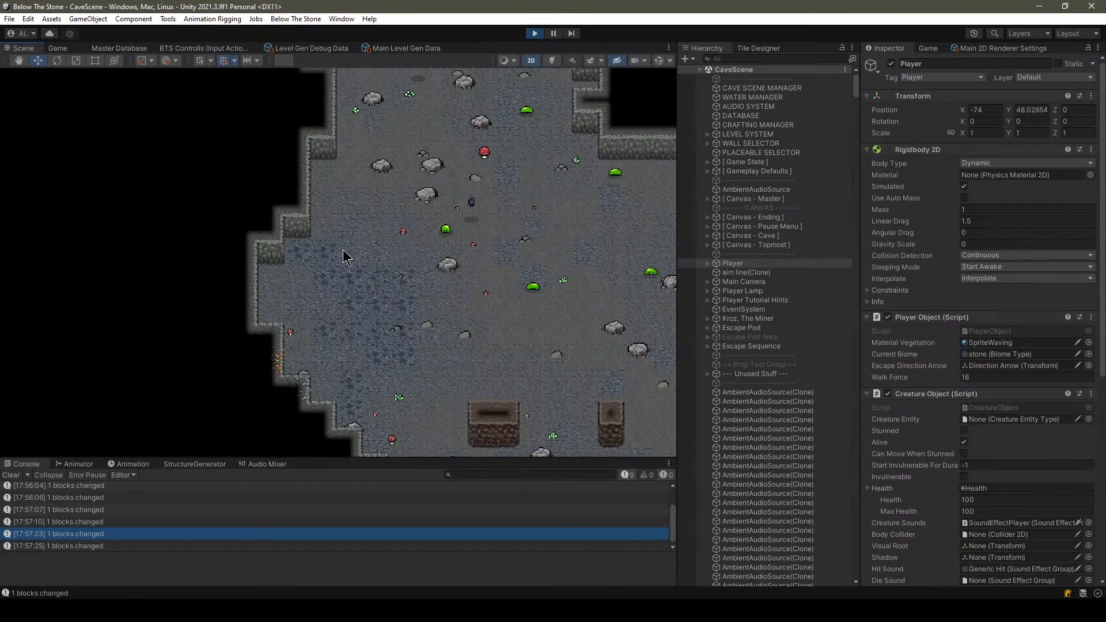
Examine the large eastern cave's walls, upper passage and green creatures, down to the brown blocks at its southern end.
scroll(344, 258, "down", 3)
middle_click_drag(344, 258, 319, 346)
scroll(547, 180, "up", 3)
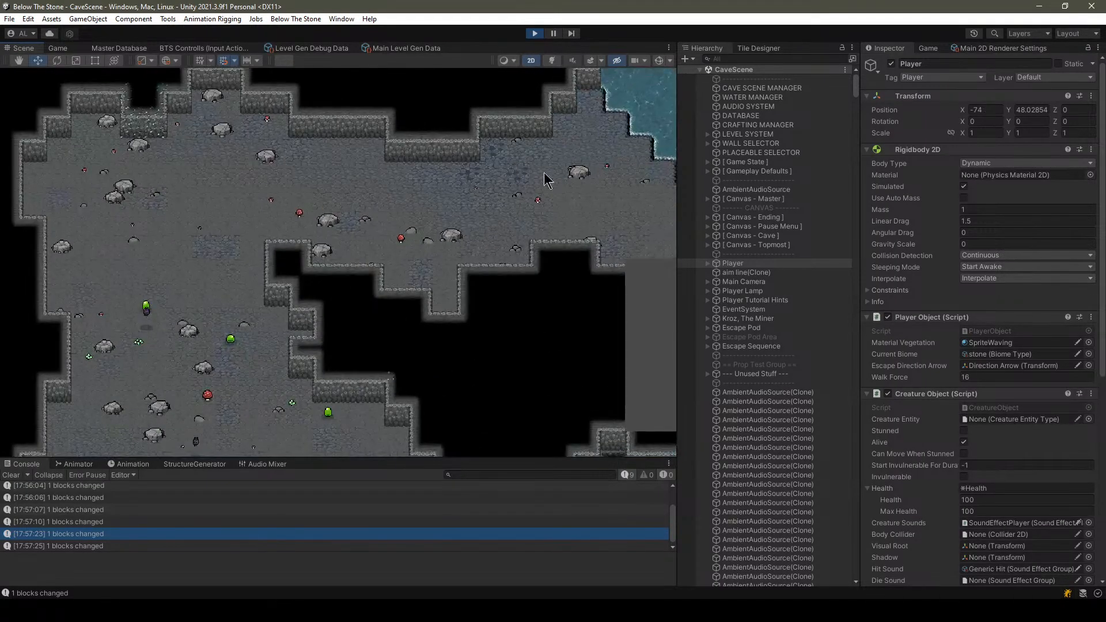
scroll(547, 180, "up", 2)
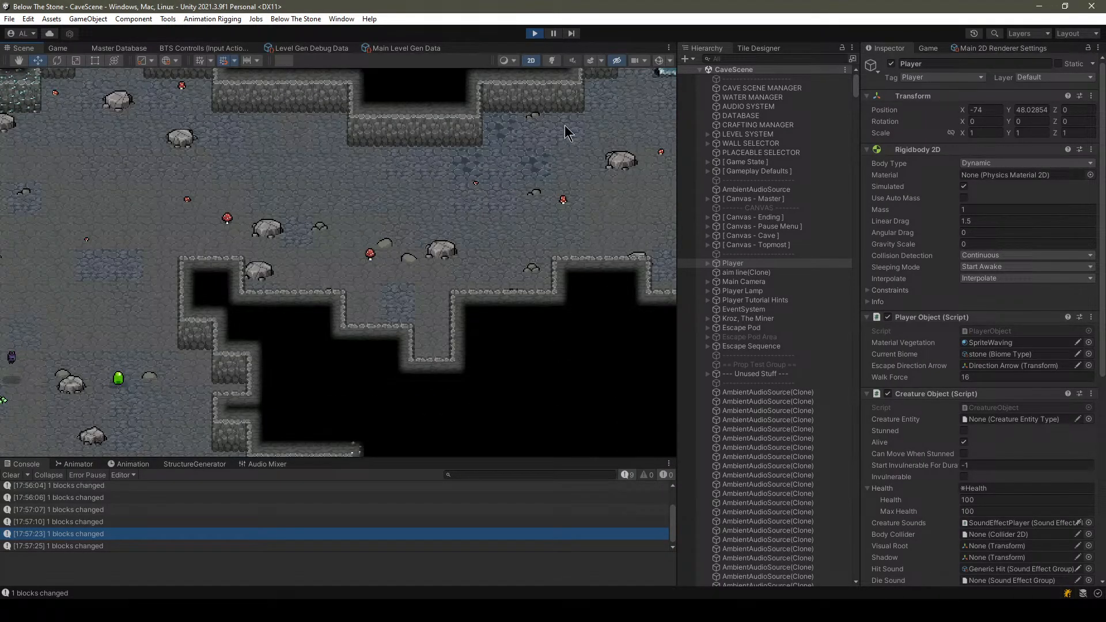
scroll(566, 132, "down", 4)
scroll(553, 115, "up", 2)
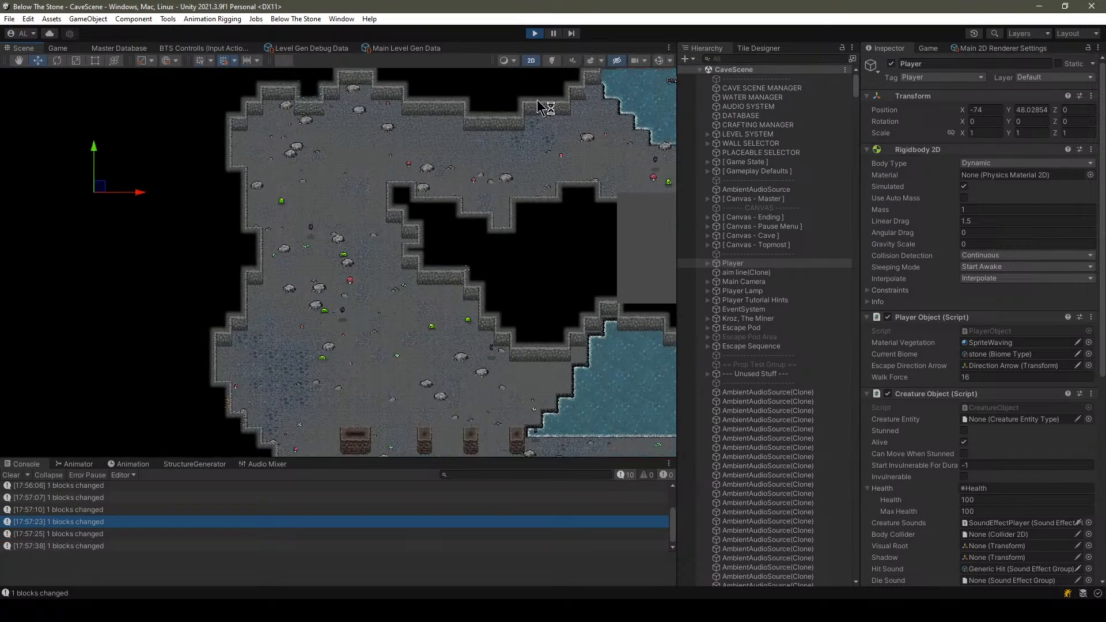
scroll(354, 293, "up", 3)
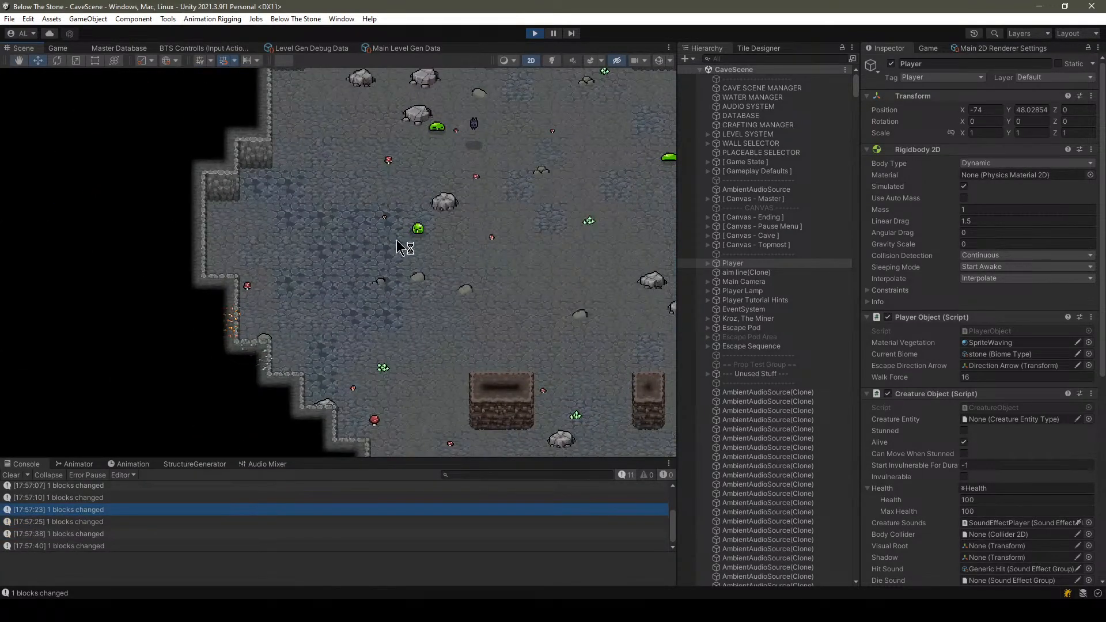
Examine the large cave's western edge beside the brown blocks, plus its northern passage and neighbouring lakes.
scroll(290, 305, "down", 1)
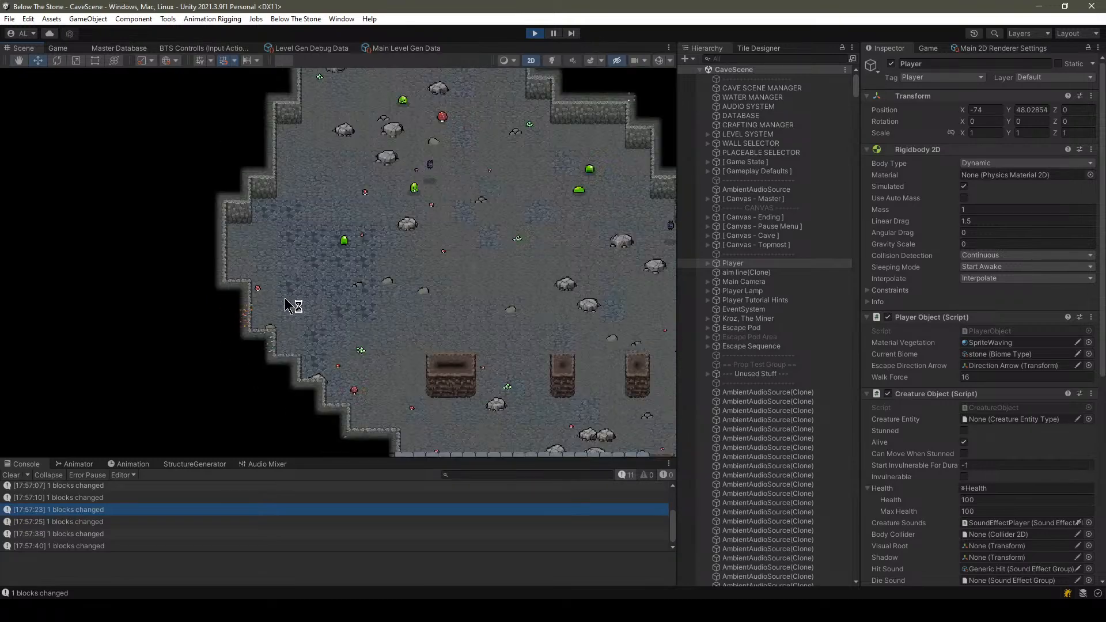
scroll(343, 286, "up", 1)
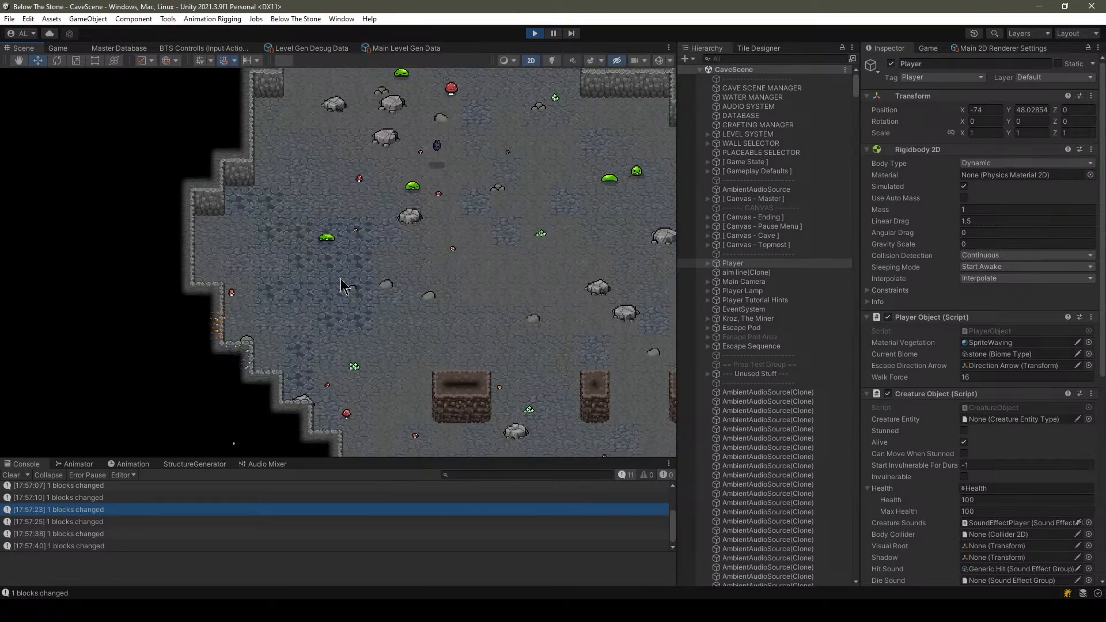
scroll(342, 287, "down", 3)
scroll(438, 306, "up", 3)
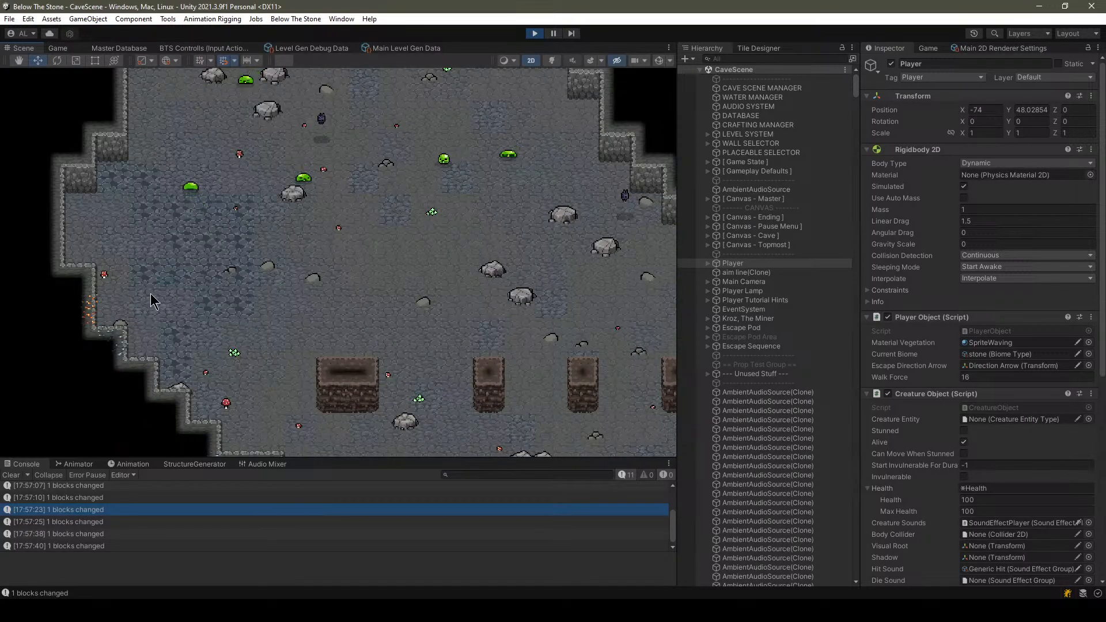
scroll(173, 259, "down", 2)
scroll(198, 231, "up", 2)
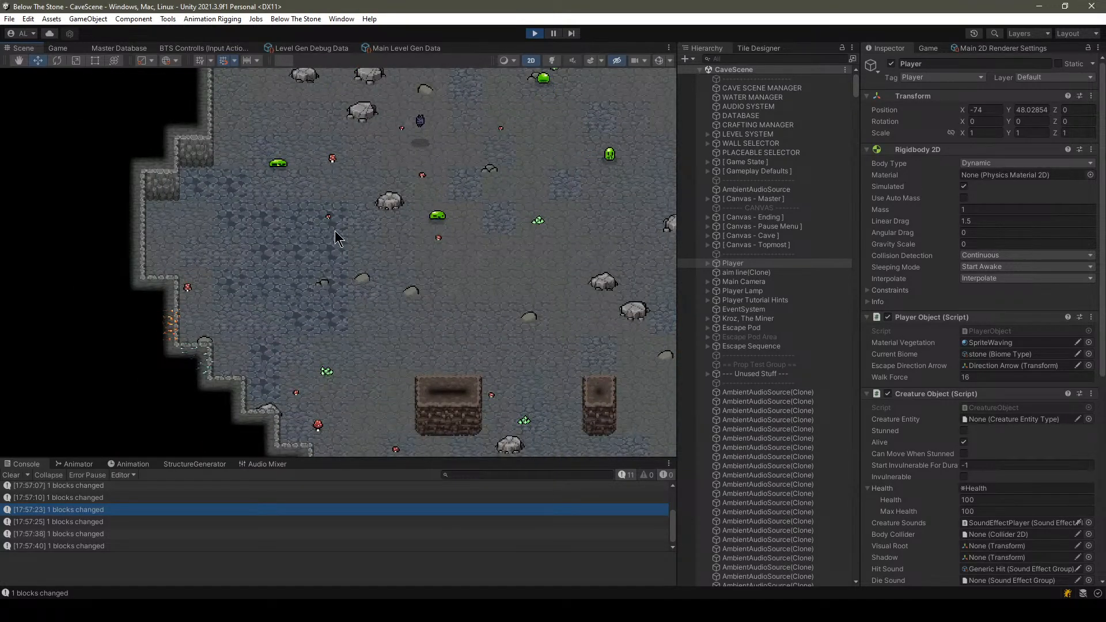
middle_click_drag(277, 217, 273, 420)
scroll(314, 324, "down", 10)
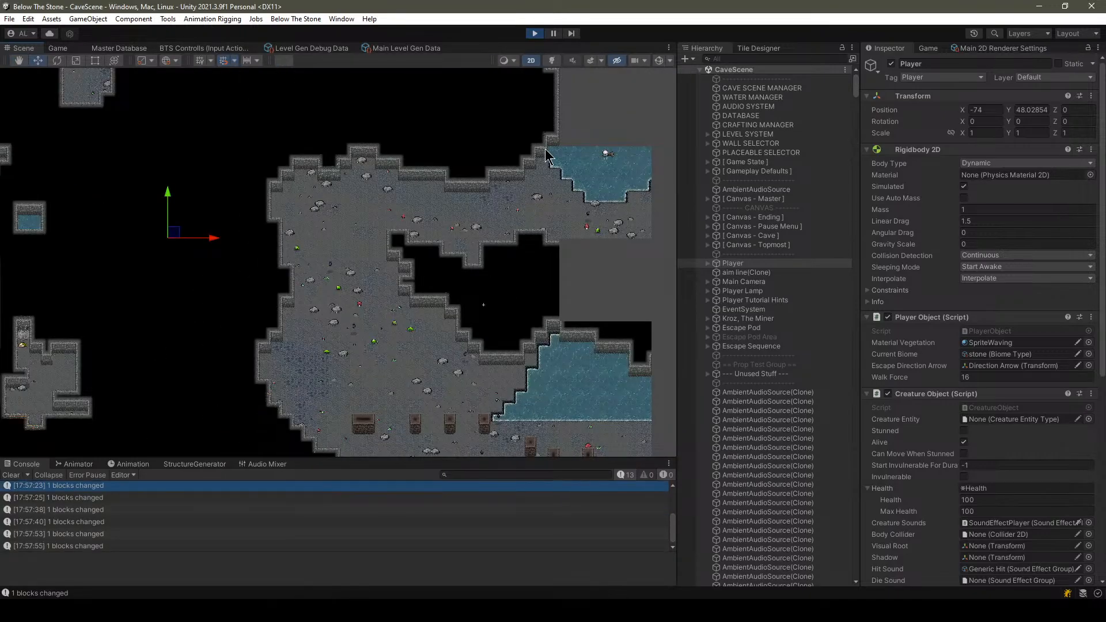
scroll(546, 155, "up", 2)
scroll(474, 124, "down", 2)
scroll(239, 278, "up", 2)
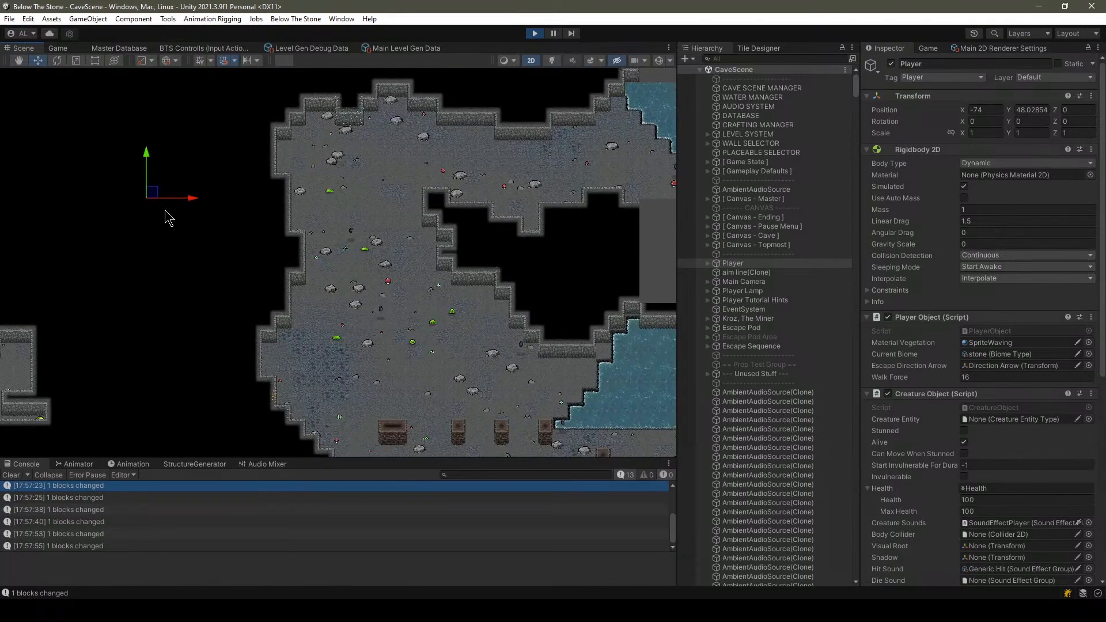
Move the Player slightly south and on eastward past the large cave to about X -21.5, Y 39.97.
left_click_drag(153, 192, 182, 271)
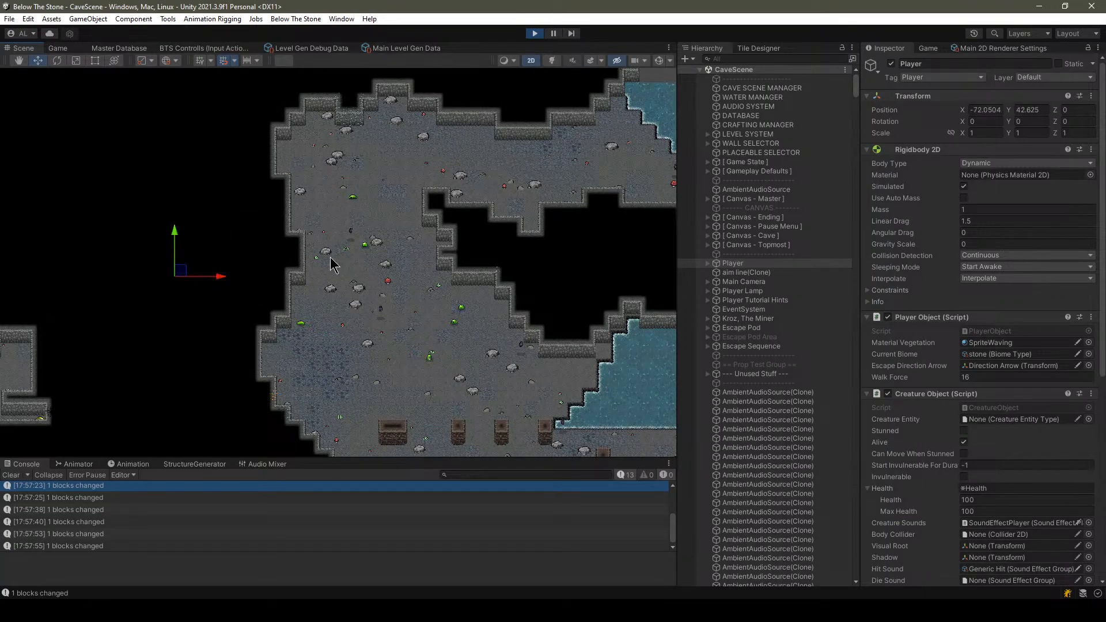
middle_click_drag(453, 220, 276, 225)
middle_click_drag(90, 346, 149, 306)
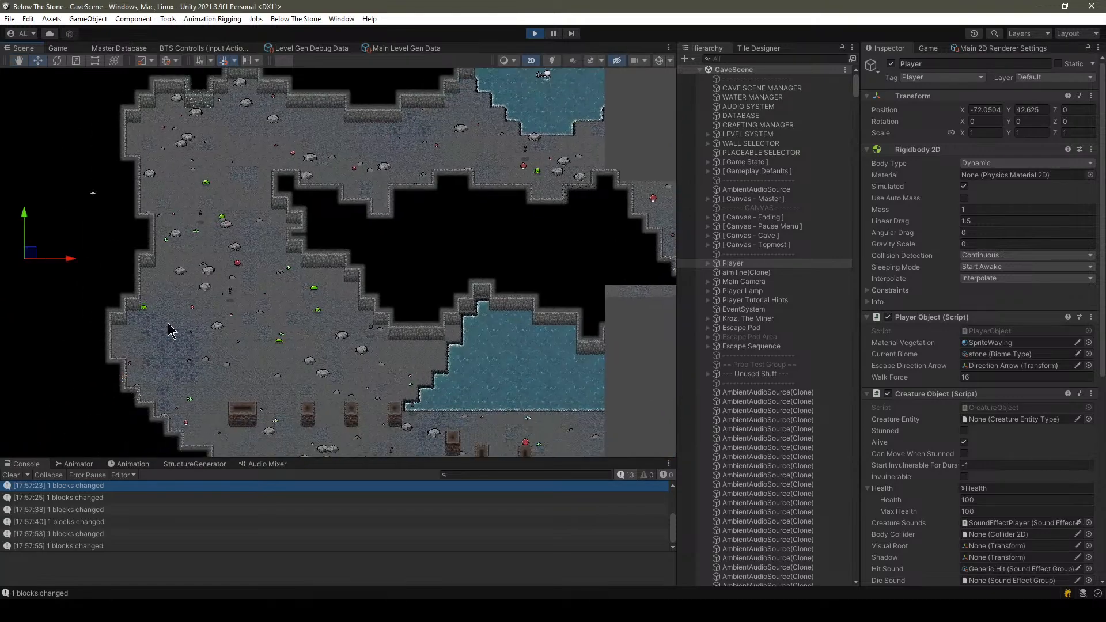
left_click_drag(29, 263, 428, 261)
middle_click_drag(427, 260, 92, 299)
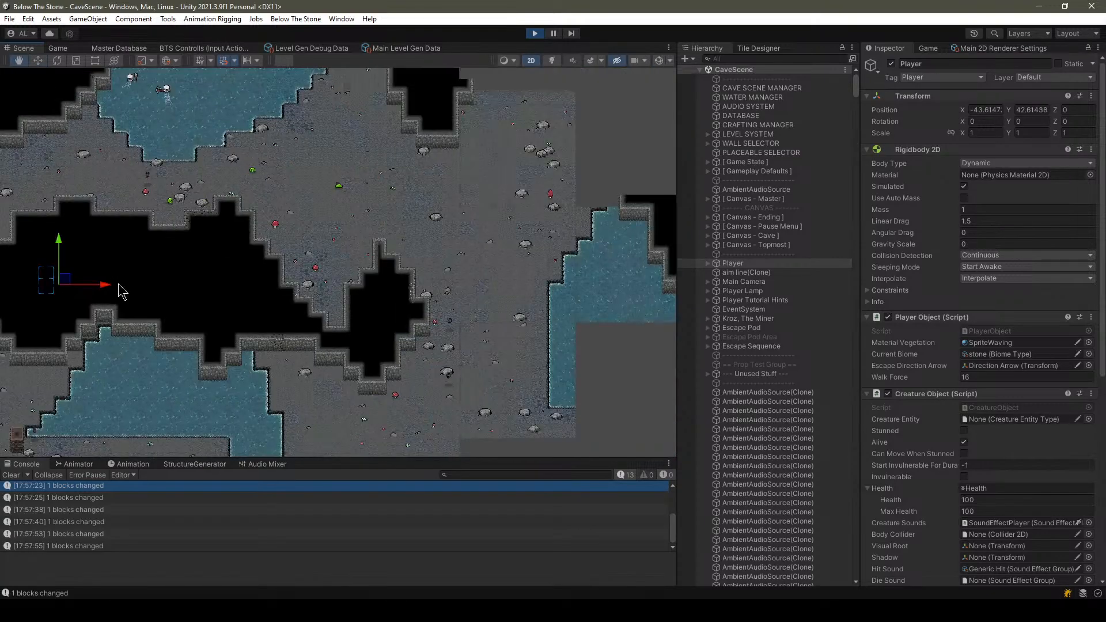
left_click_drag(65, 281, 423, 322)
middle_click_drag(487, 237, 451, 67)
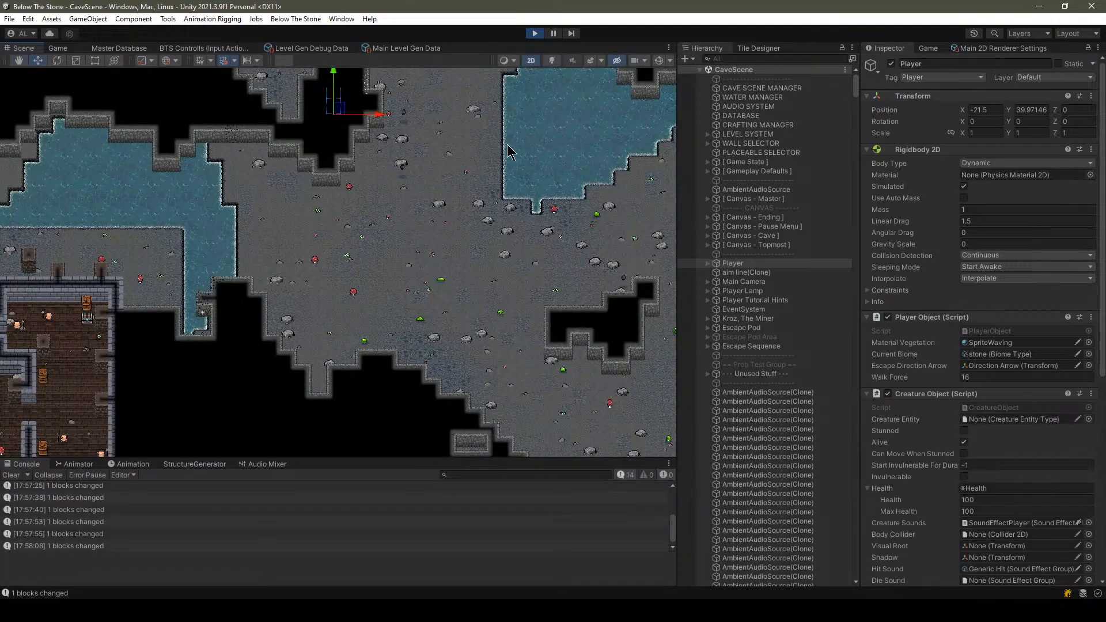
Move the Player north into the dark gap east of the upper lake, to about X -15.95, Y 60.19.
middle_click_drag(526, 70, 561, 368)
middle_click_drag(424, 311, 399, 338)
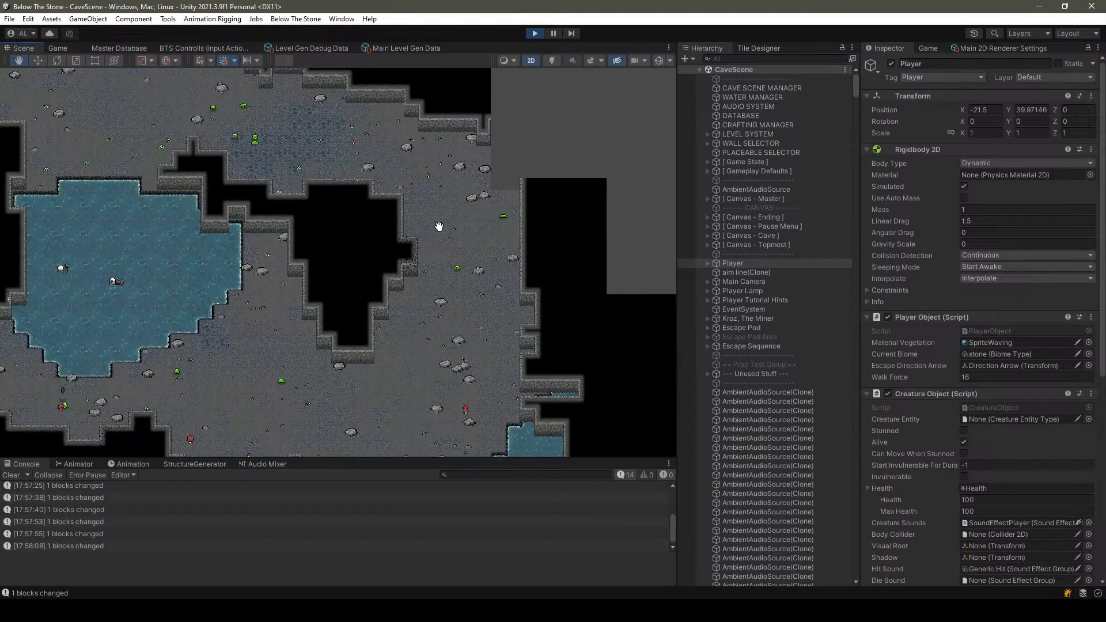
middle_click_drag(439, 227, 486, 52)
left_click_drag(347, 360, 393, 129)
middle_click_drag(403, 129, 377, 366)
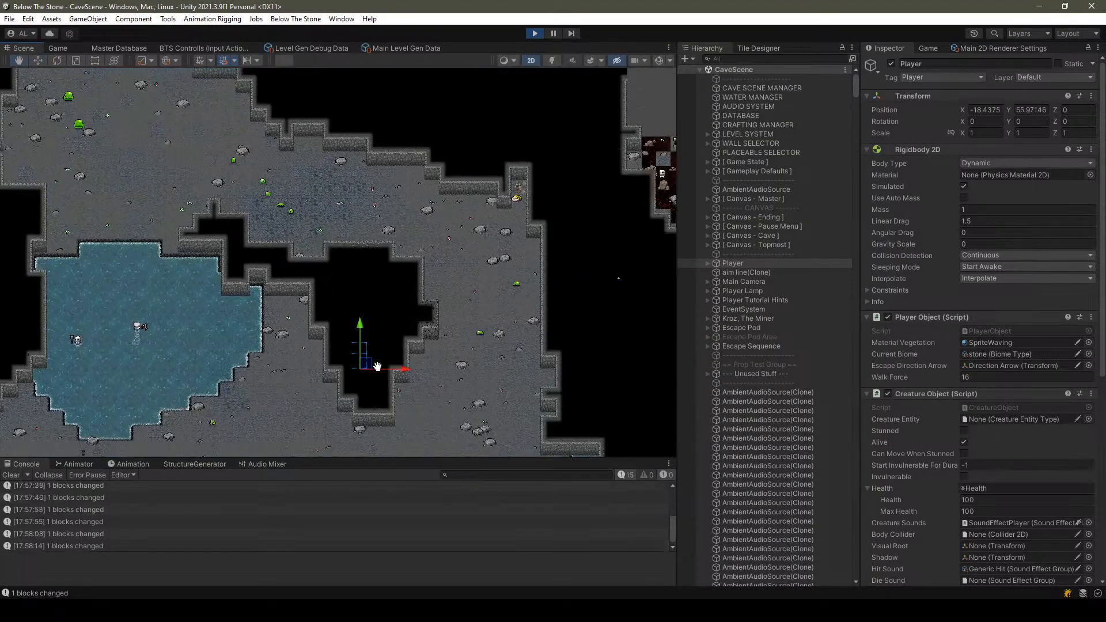
middle_click_drag(248, 193, 323, 227)
left_click_drag(441, 392, 466, 323)
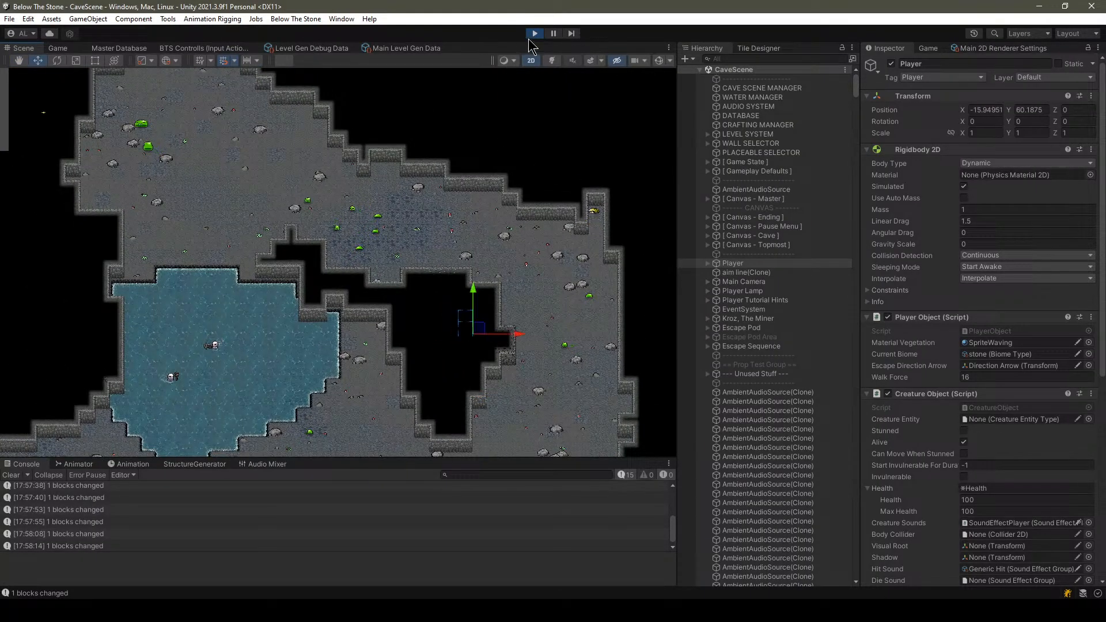
Stop the CaveScene playtest and switch to Visual Studio.
left_click(533, 35)
left_click(268, 608)
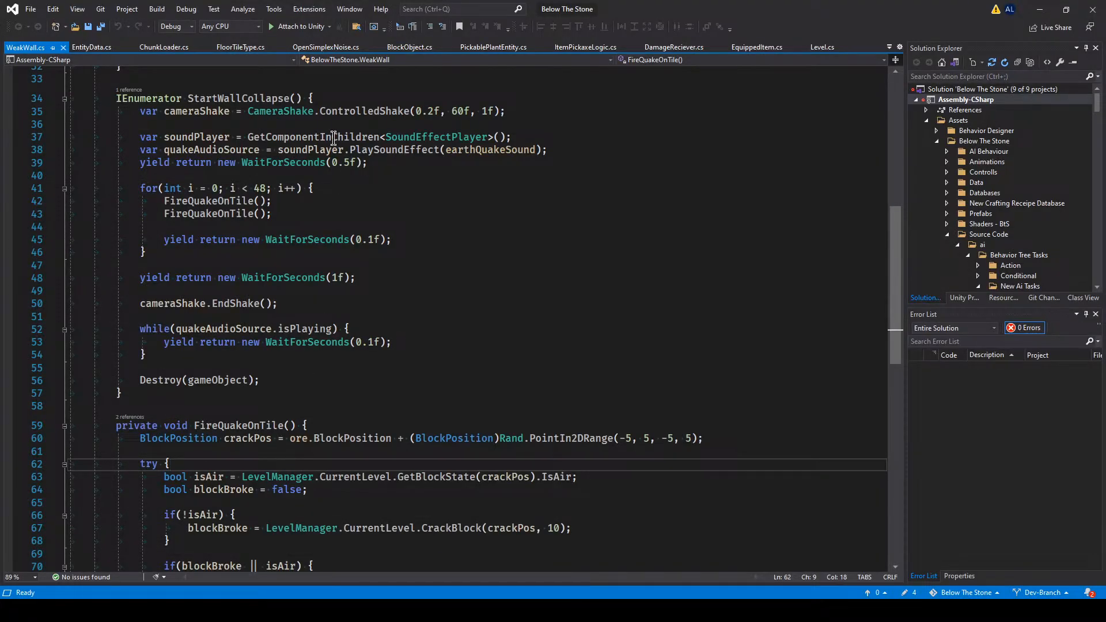
Look over the wall-collapse code in WeakWall.cs and close the file.
scroll(358, 373, "down", 7)
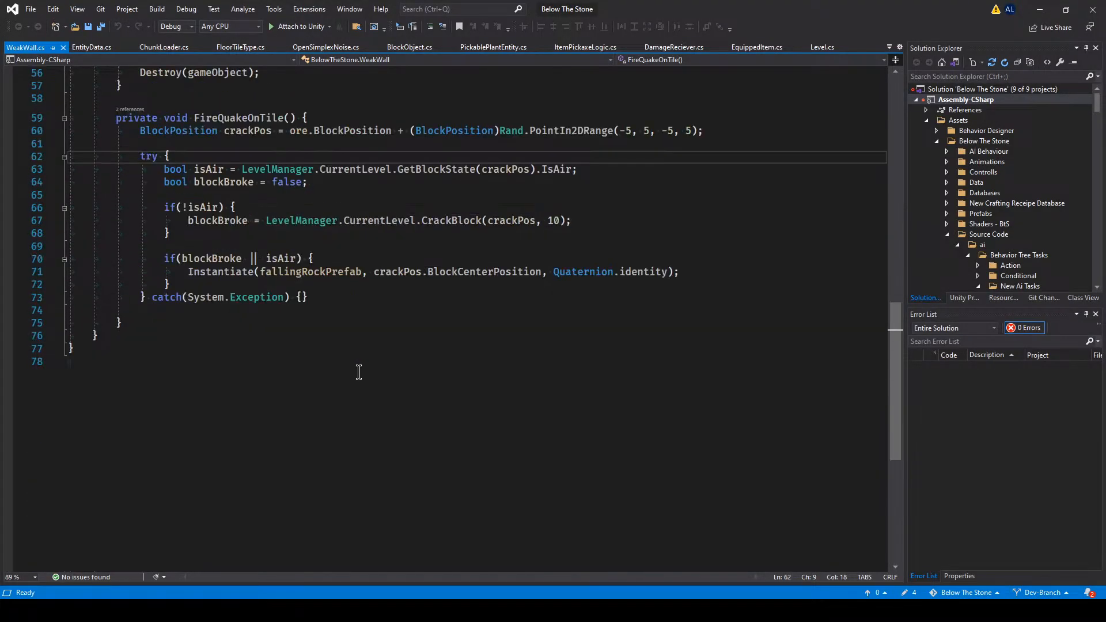
scroll(349, 250, "up", 18)
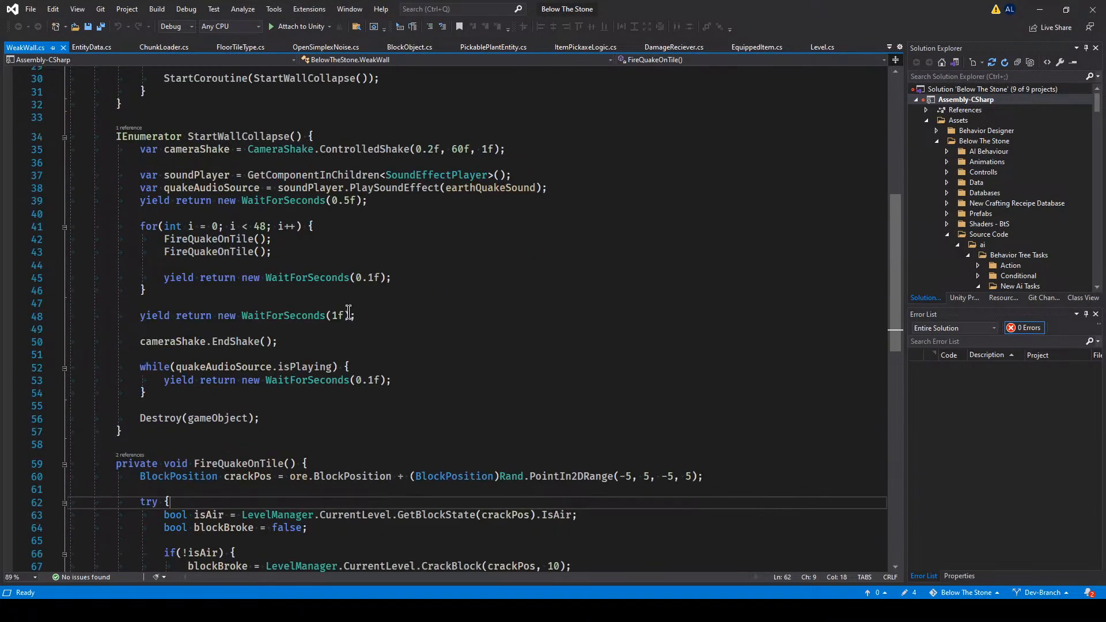
left_click(62, 47)
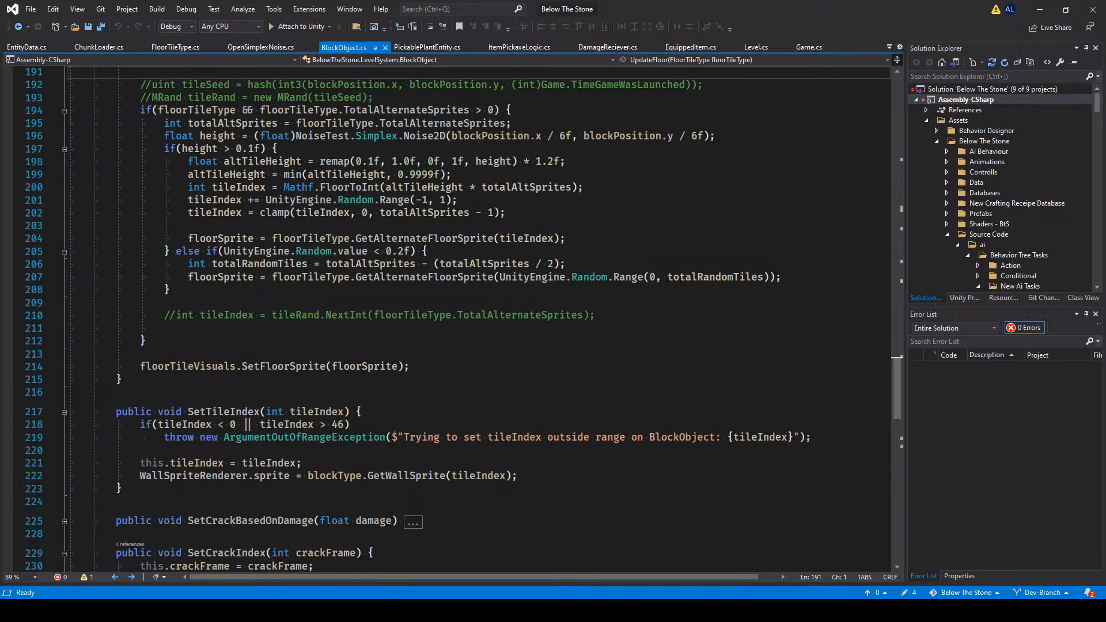
left_click(378, 611)
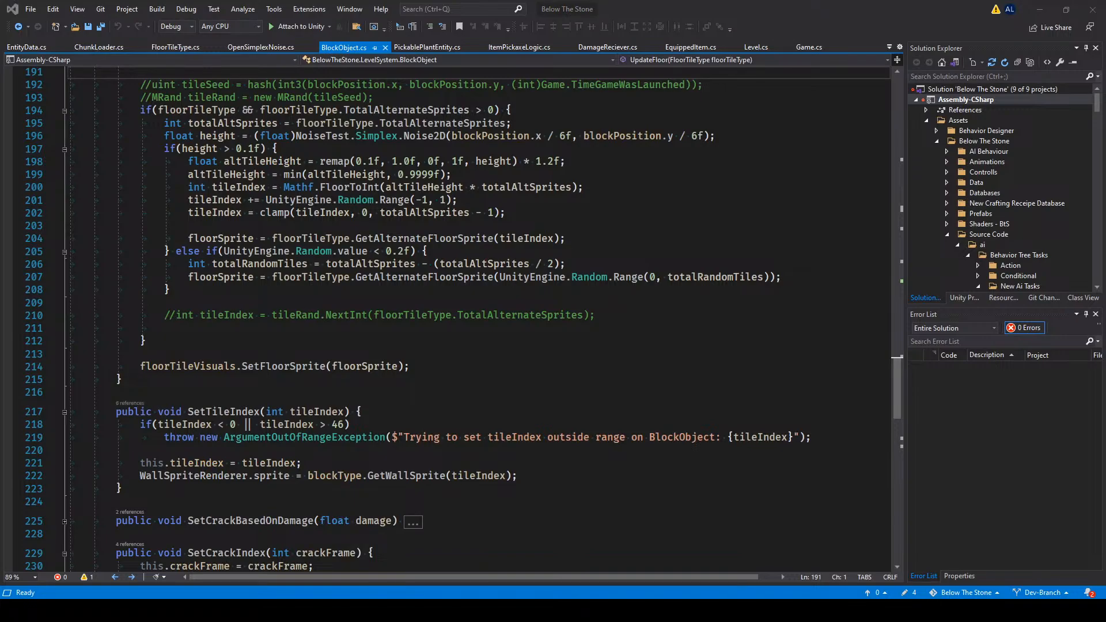
left_click(1004, 610)
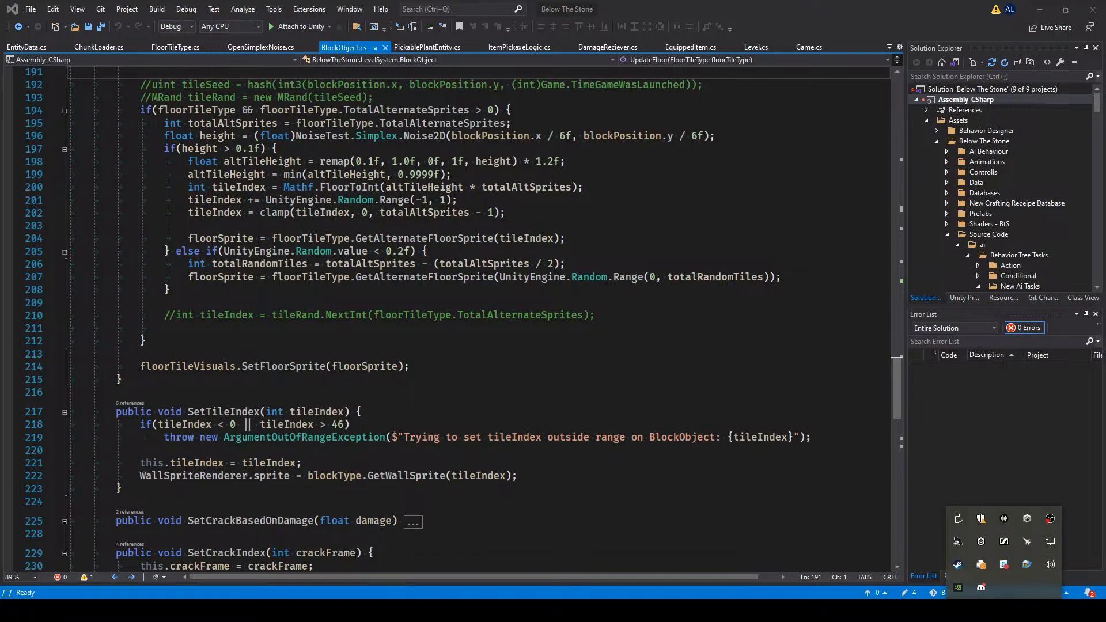
left_click(1004, 610)
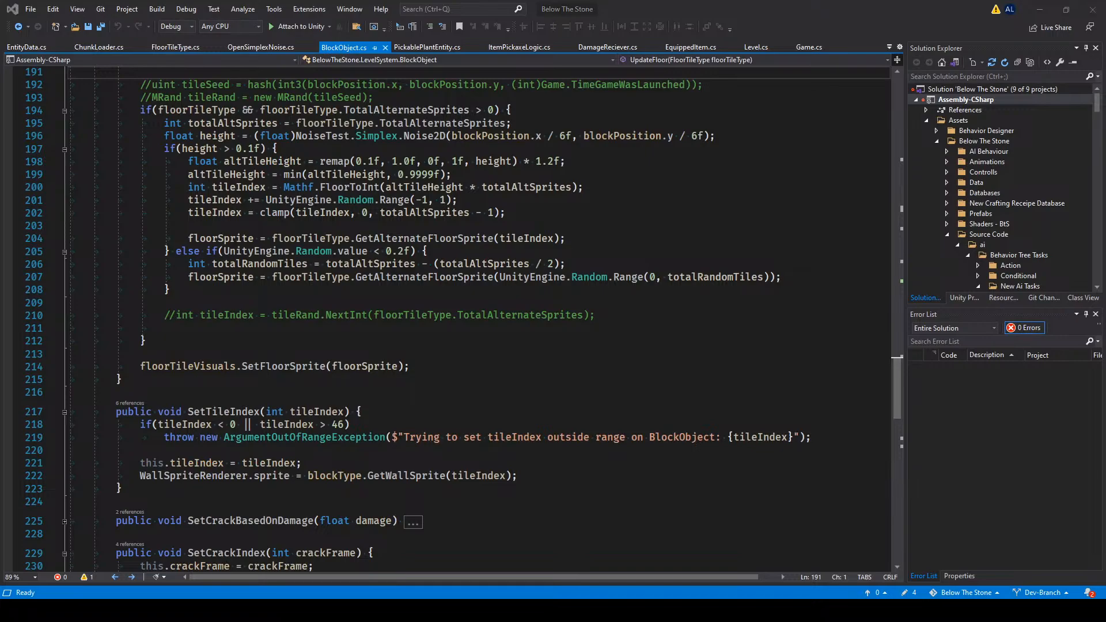
Put BlockObject.cs first among the open files and close all the others.
scroll(394, 330, "up", 8)
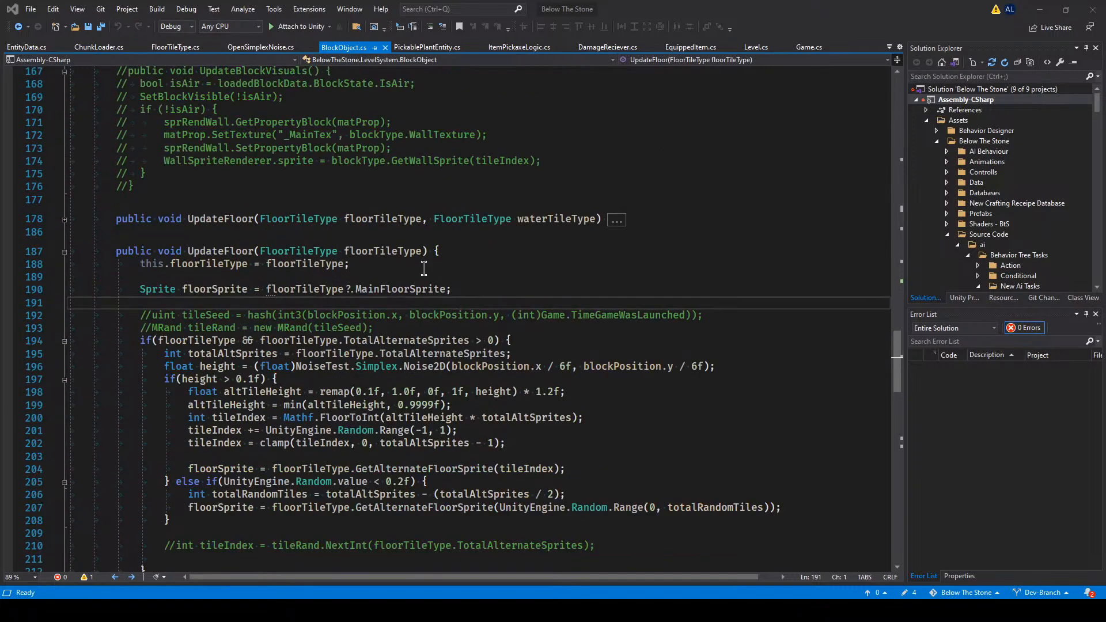
scroll(275, 259, "down", 3)
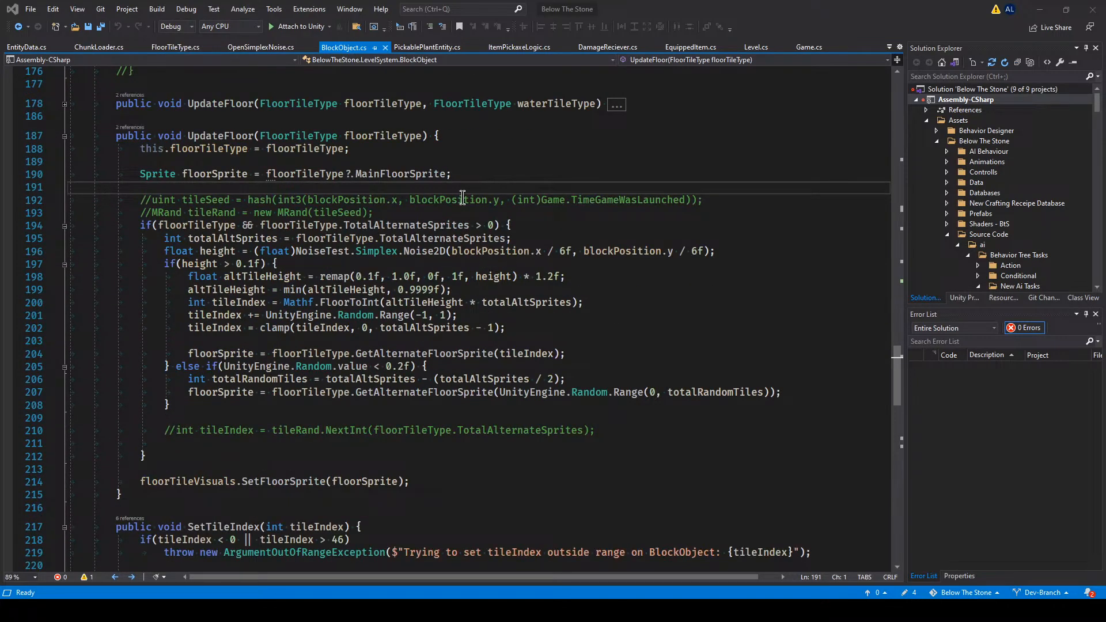
left_click_drag(344, 48, 3, 38)
right_click(17, 47)
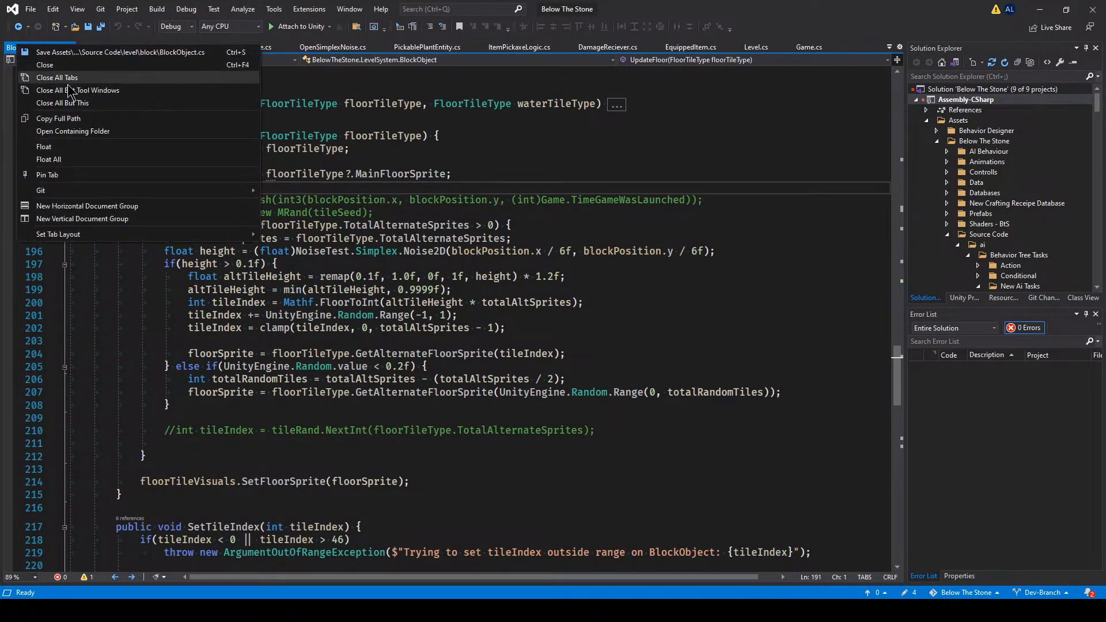
left_click(75, 102)
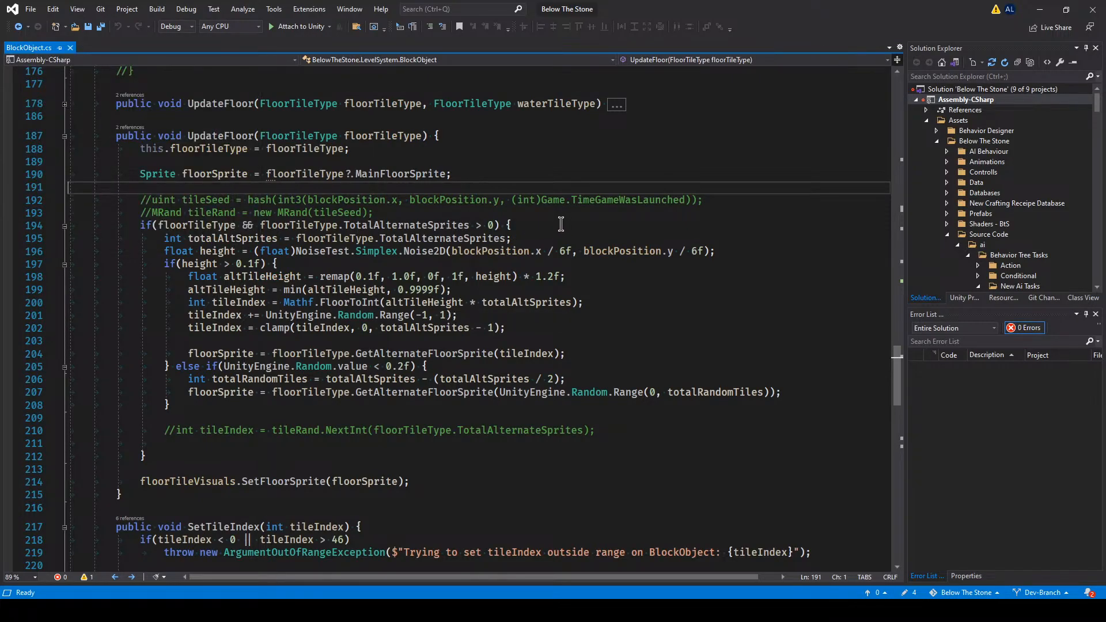
Collapse the Below The Stone and Assets folders of Assembly-CSharp and the Assets folder of Bts-Util in the solution tree.
left_click(937, 142)
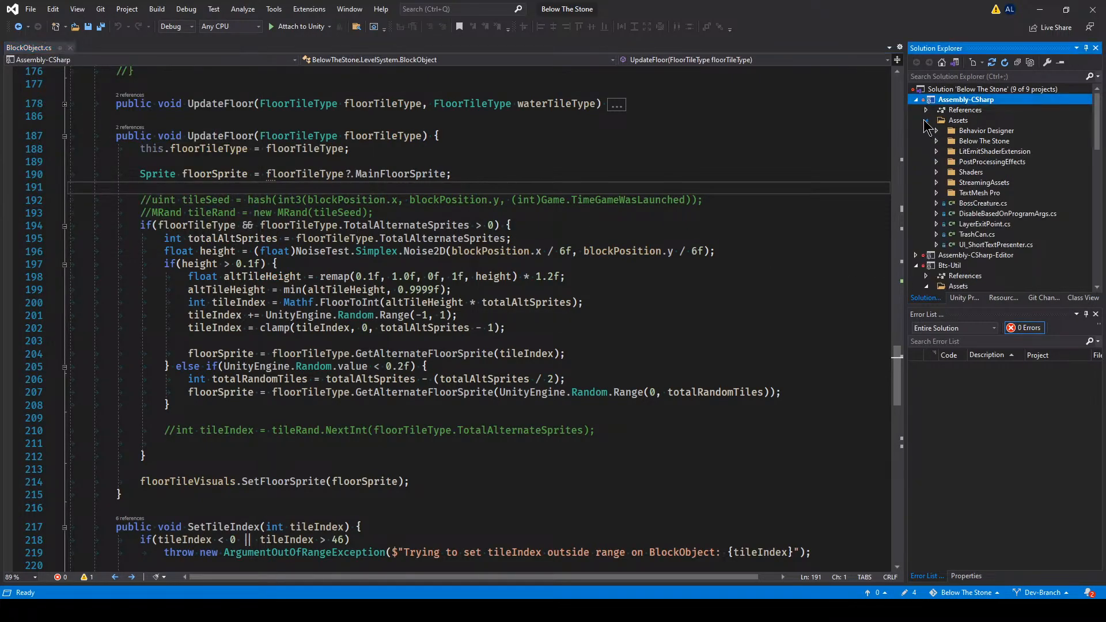
left_click(926, 120)
left_click(916, 141)
left_click(915, 141)
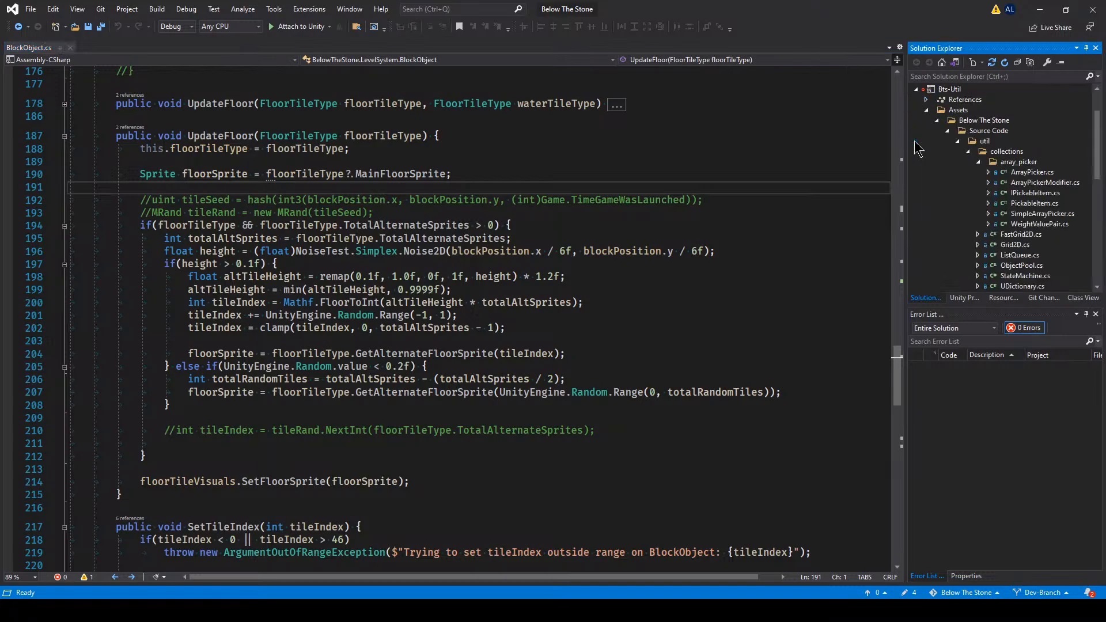
left_click(926, 109)
left_click(918, 100)
left_click(918, 101)
left_click(919, 101)
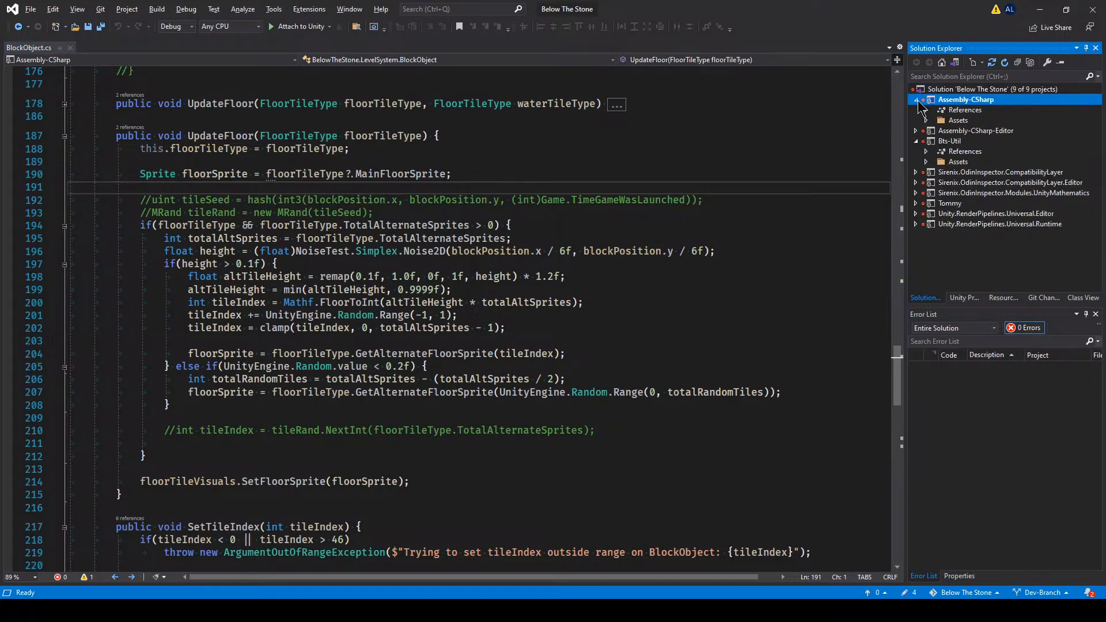
left_click(926, 121)
left_click(927, 101)
left_click(917, 101)
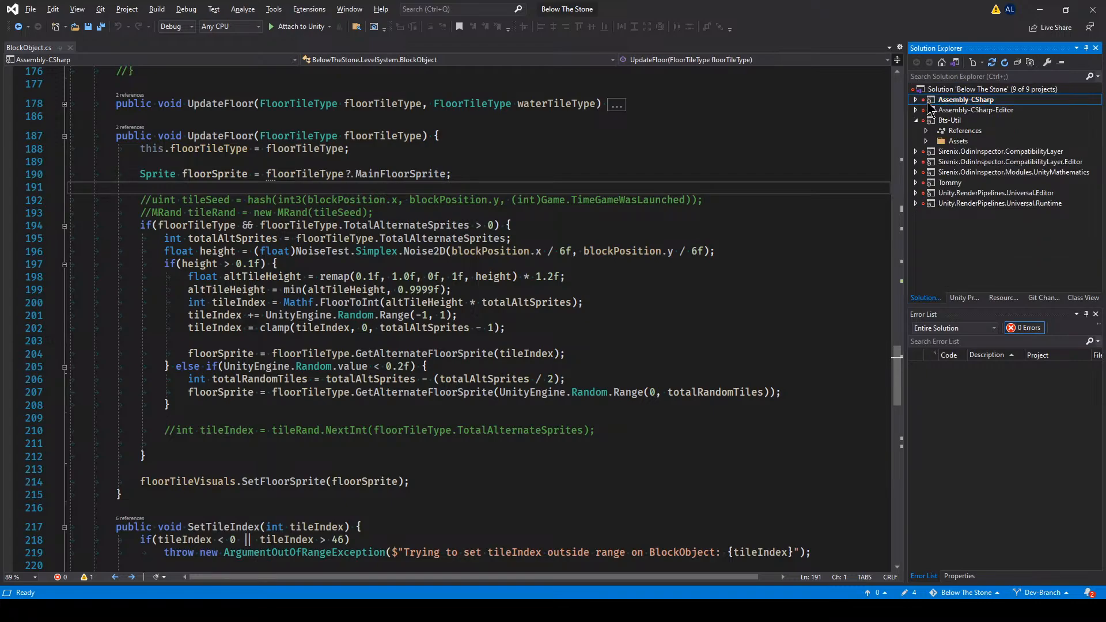
left_click(917, 101)
left_click(926, 120)
left_click(925, 102)
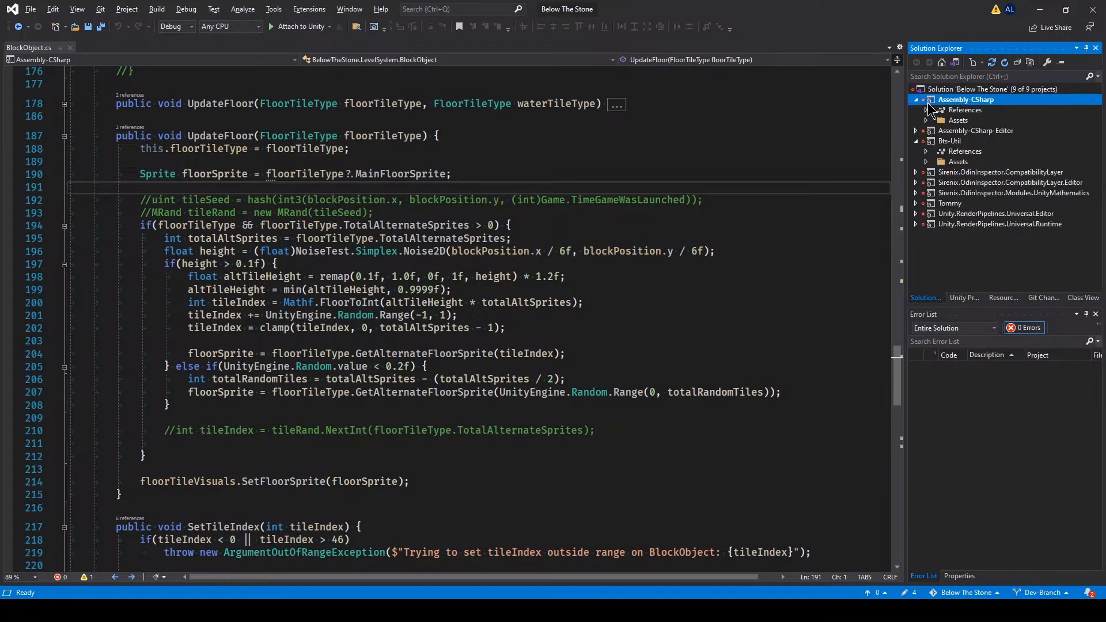
left_click(927, 121)
left_click(927, 101)
left_click(926, 120)
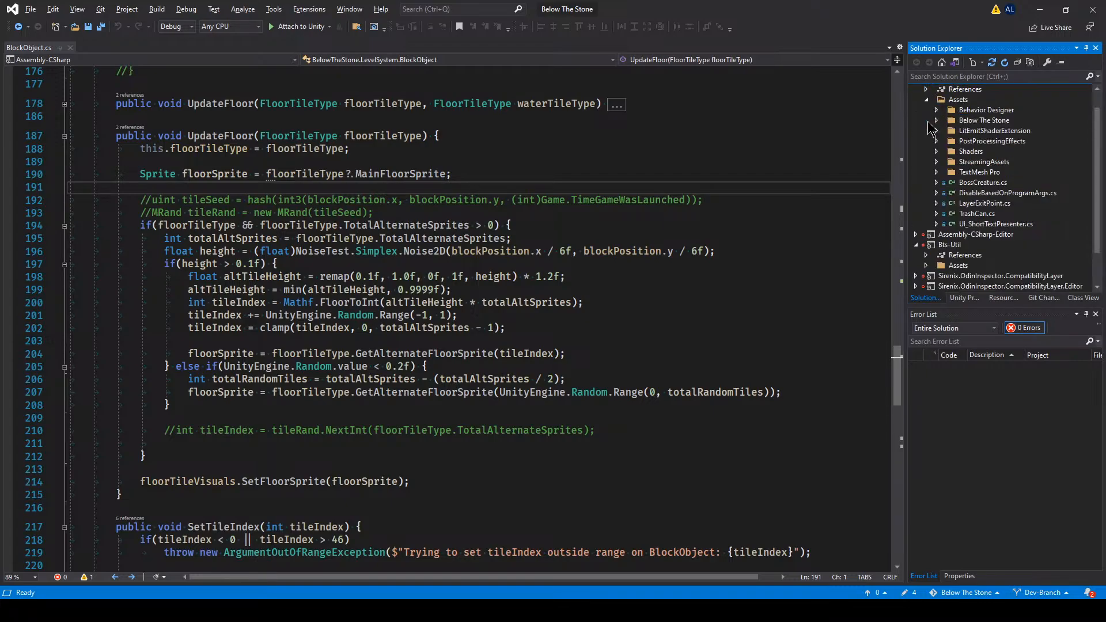
left_click(926, 121)
Collapse the Assembly-CSharp and Bts-Util projects and narrow the Solution Explorer to give the code editor nearly the full width.
left_click(916, 100)
left_click(917, 121)
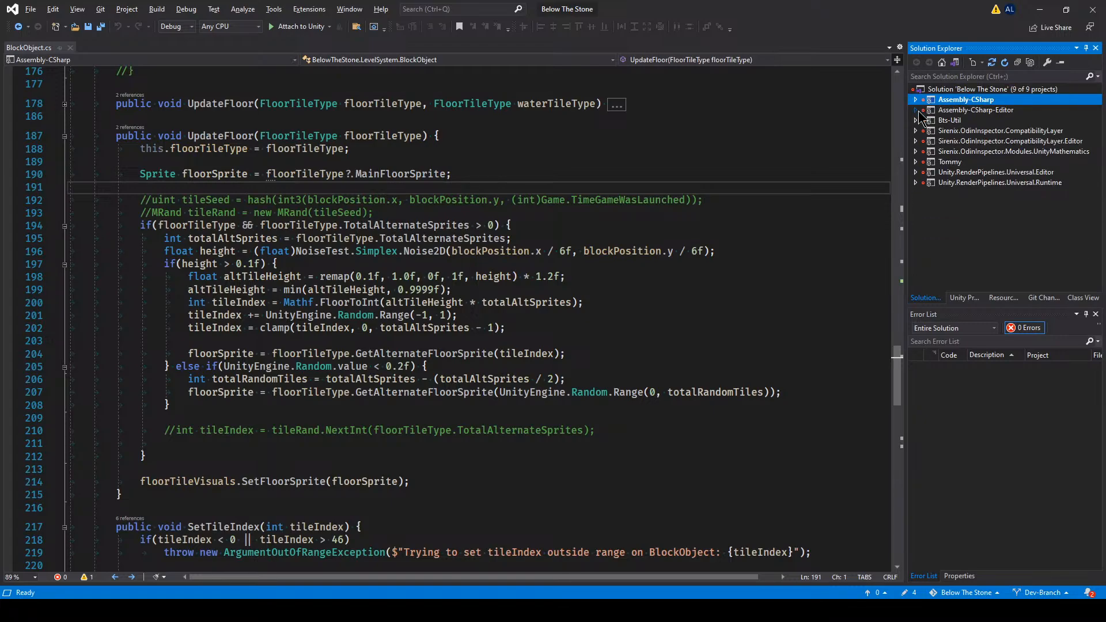
left_click_drag(905, 115, 1089, 133)
left_click(768, 176)
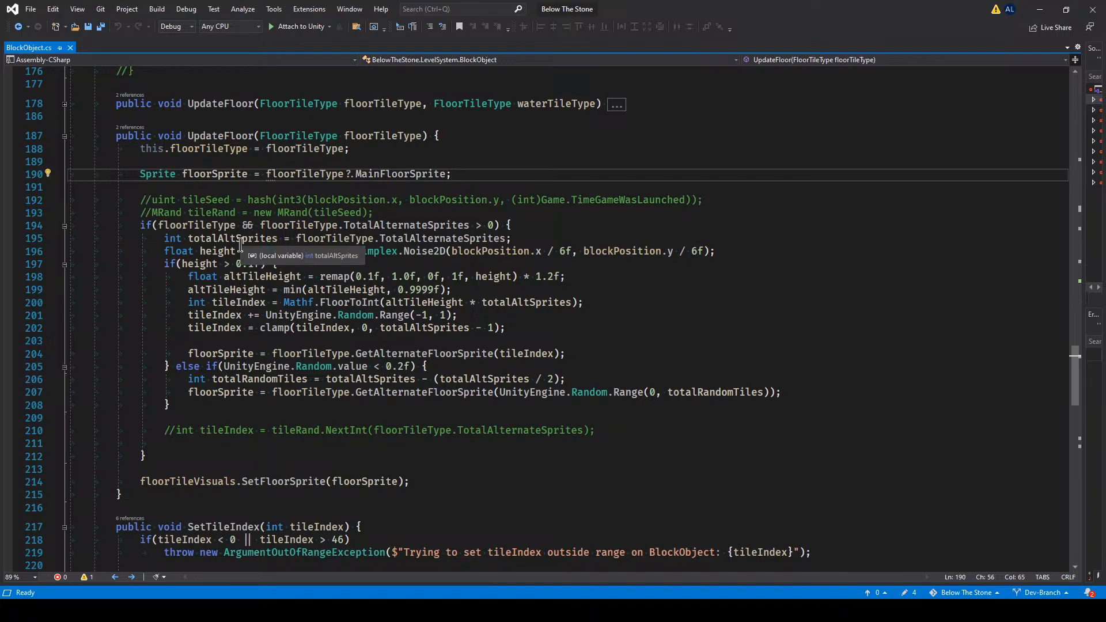
Open paint.net and fill the blank canvas with solid black.
key("super")
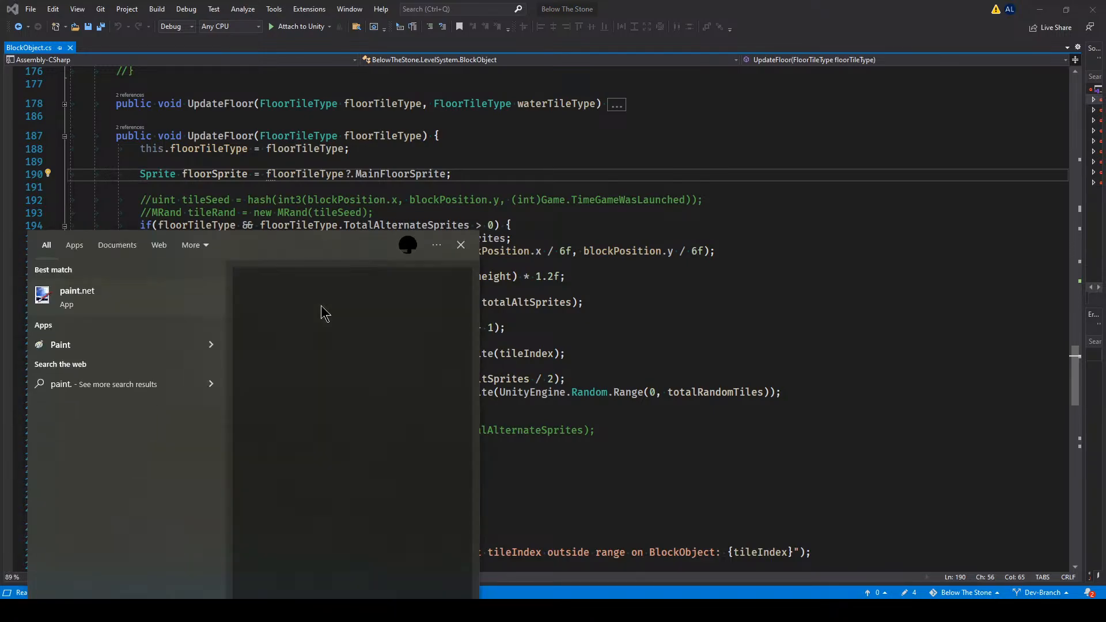
key("Escape")
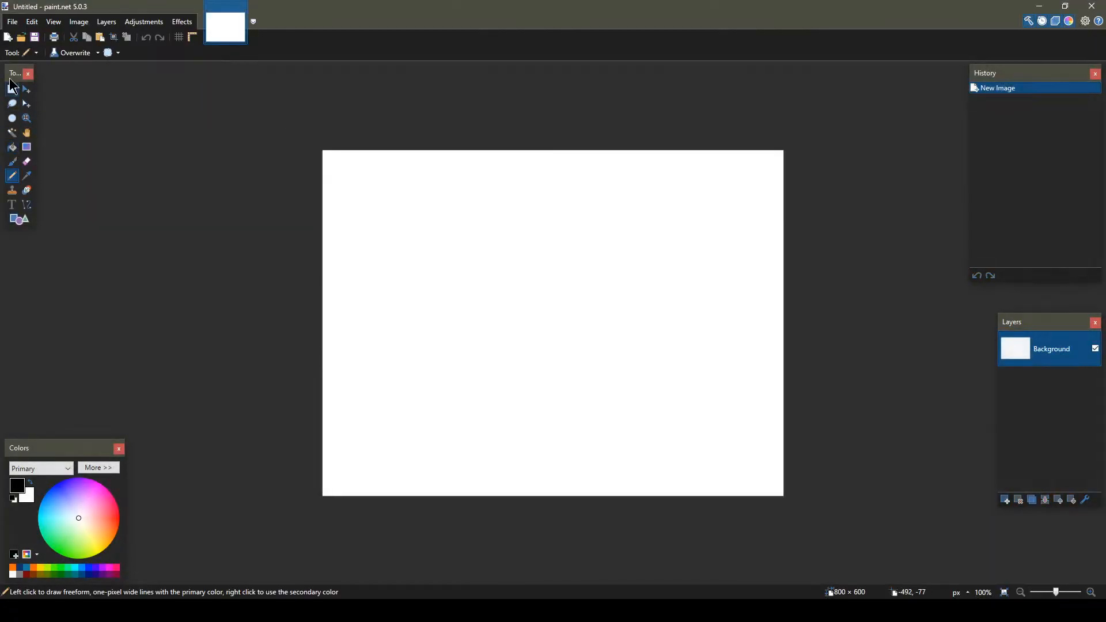
left_click(12, 147)
left_click(674, 268)
left_click(500, 236)
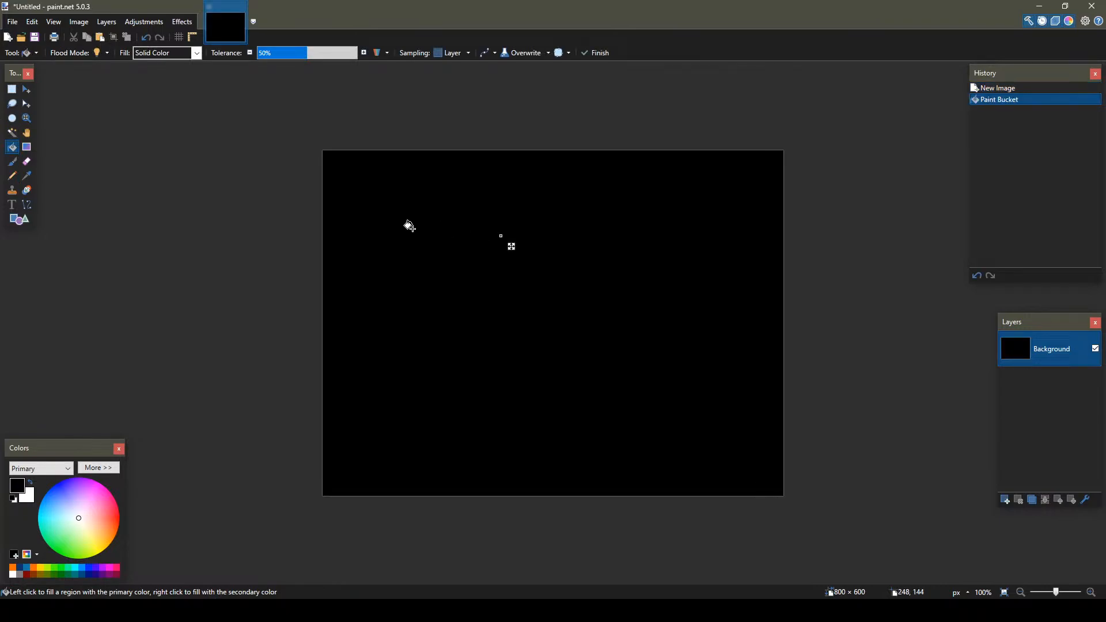
Render Clouds over the black background layer with scale 288 and roughness 0.14.
left_click(183, 24)
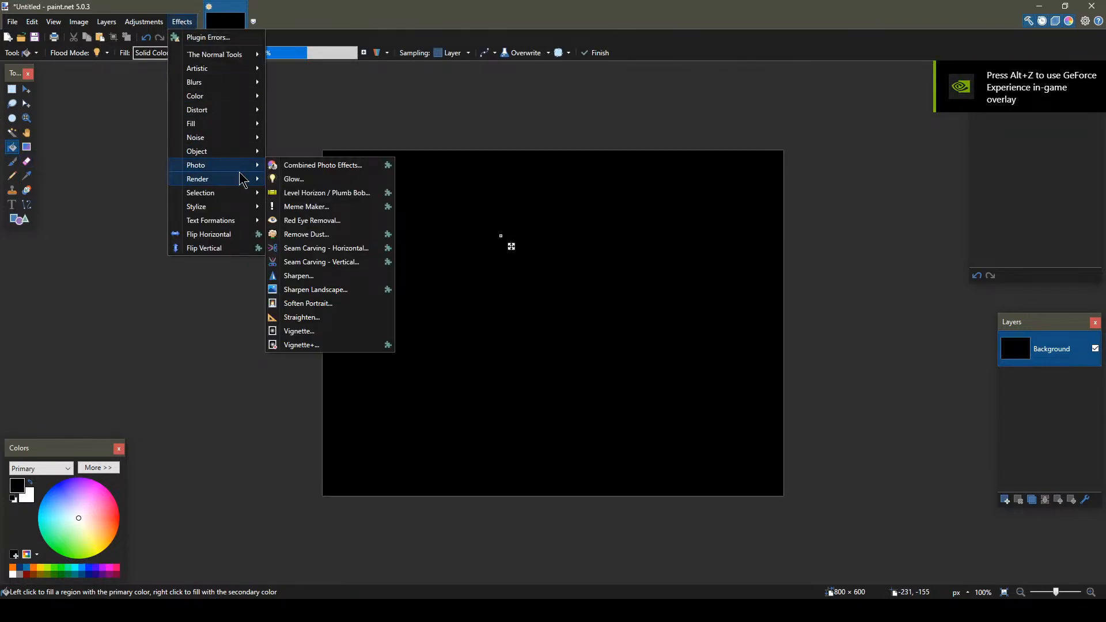
mouse_move(240, 164)
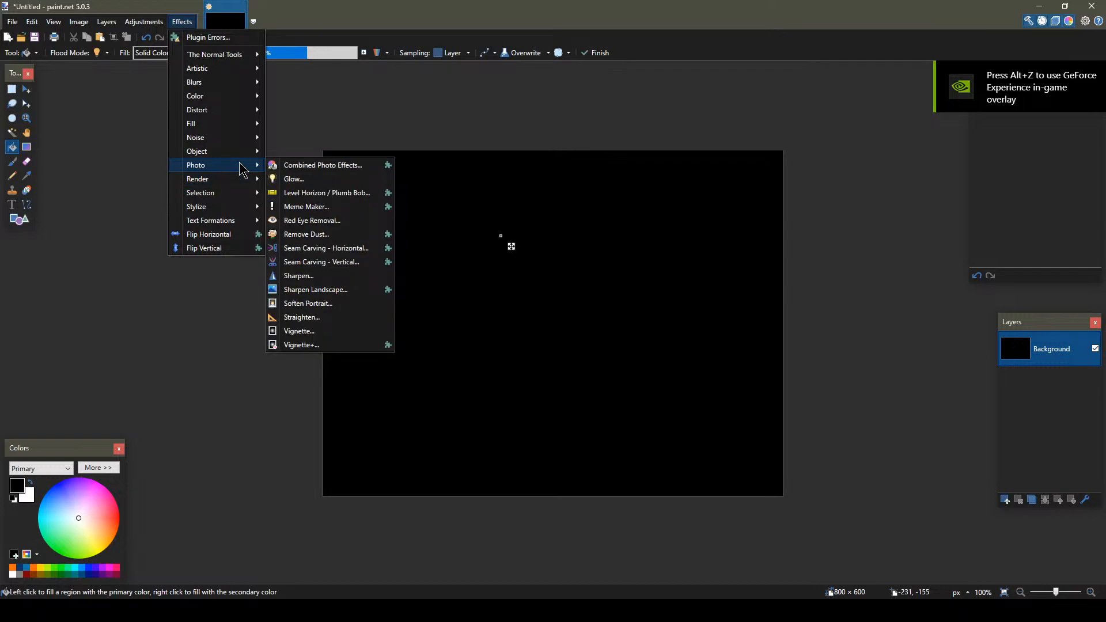
left_click(461, 239)
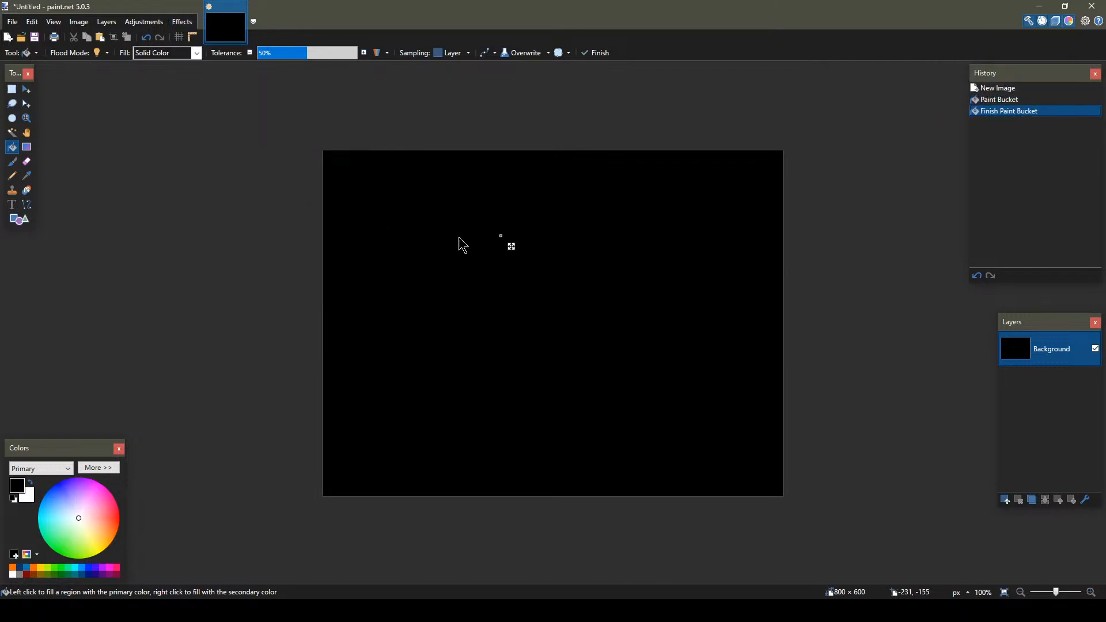
left_click_drag(561, 240, 724, 246)
left_click_drag(684, 304, 659, 279)
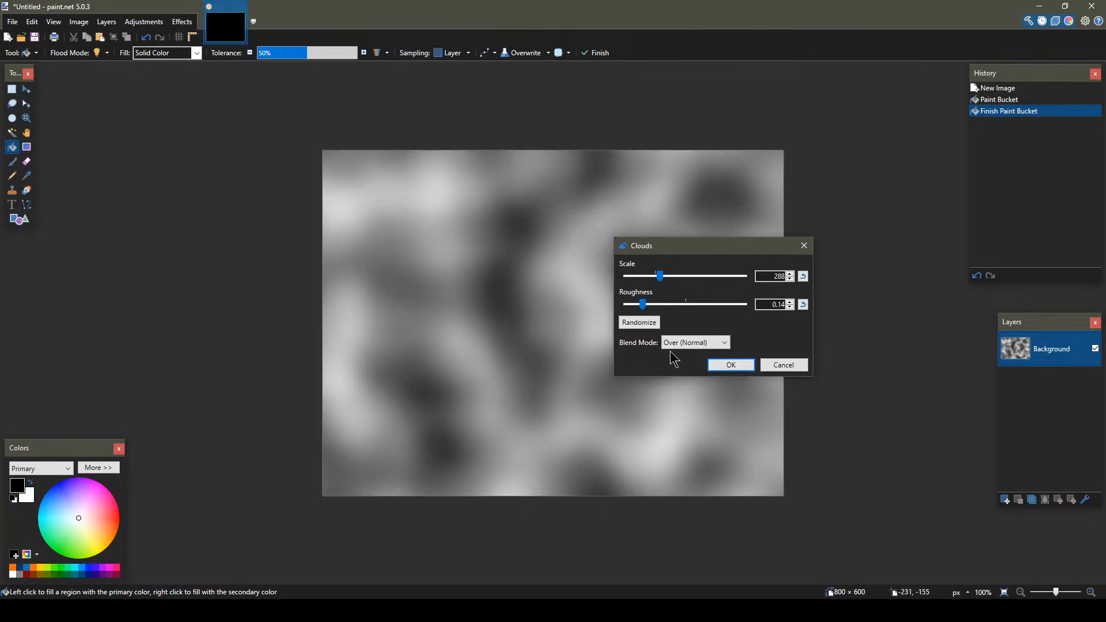
left_click(717, 366)
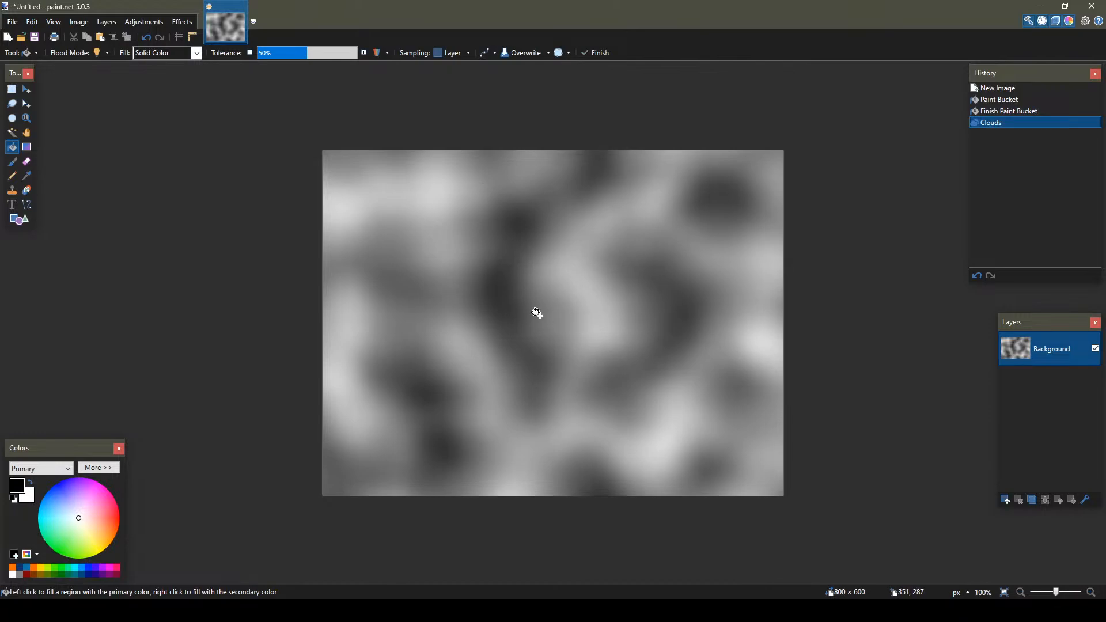
Apply a steep Luminosity curve to the clouds, crushing dark and mid tones to black and keeping only the brightest patches.
left_click(143, 21)
left_click(173, 92)
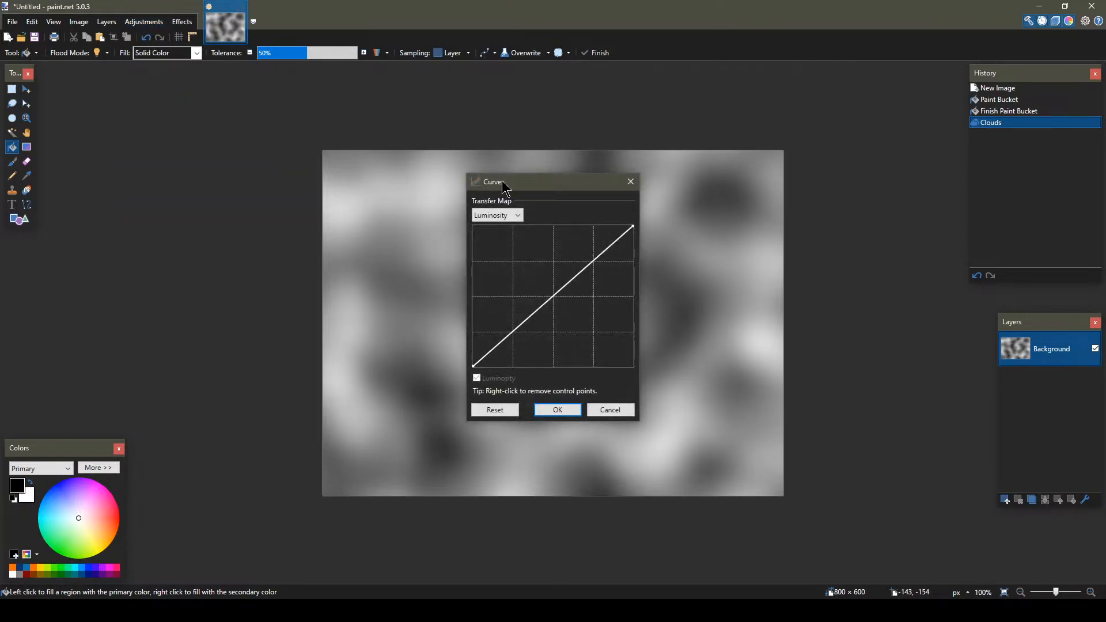
left_click_drag(525, 193, 821, 224)
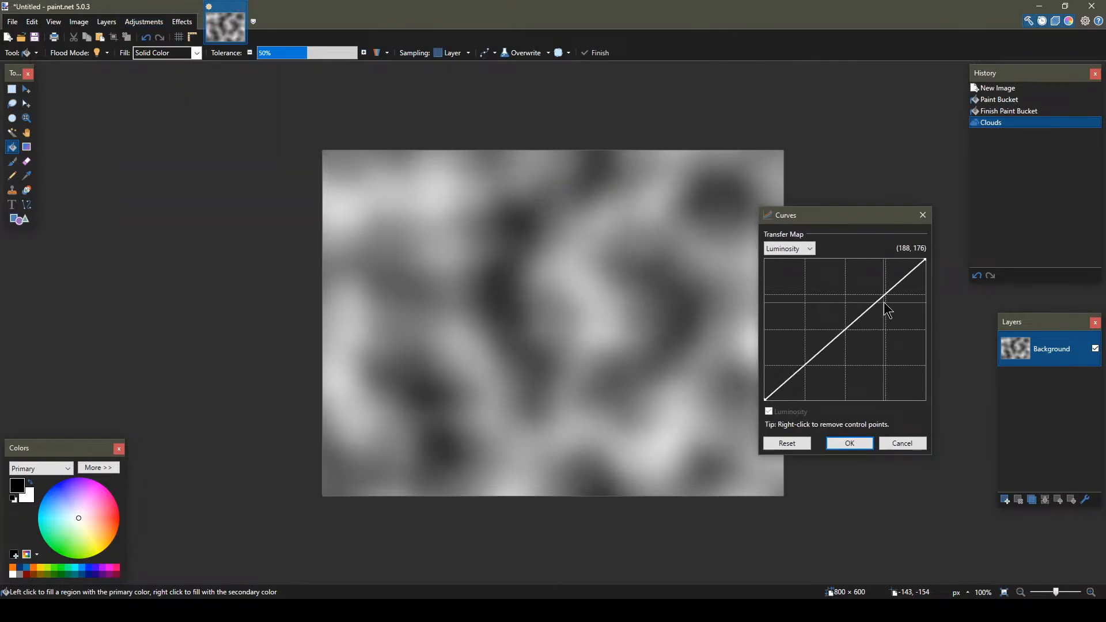
left_click_drag(884, 295, 882, 317)
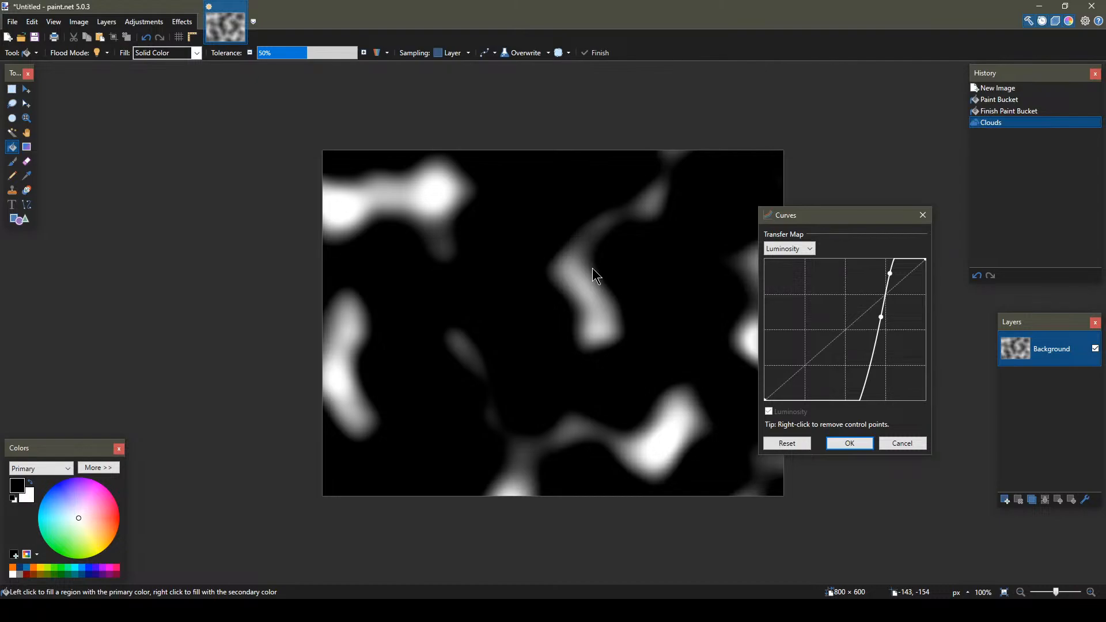
left_click_drag(847, 219, 876, 91)
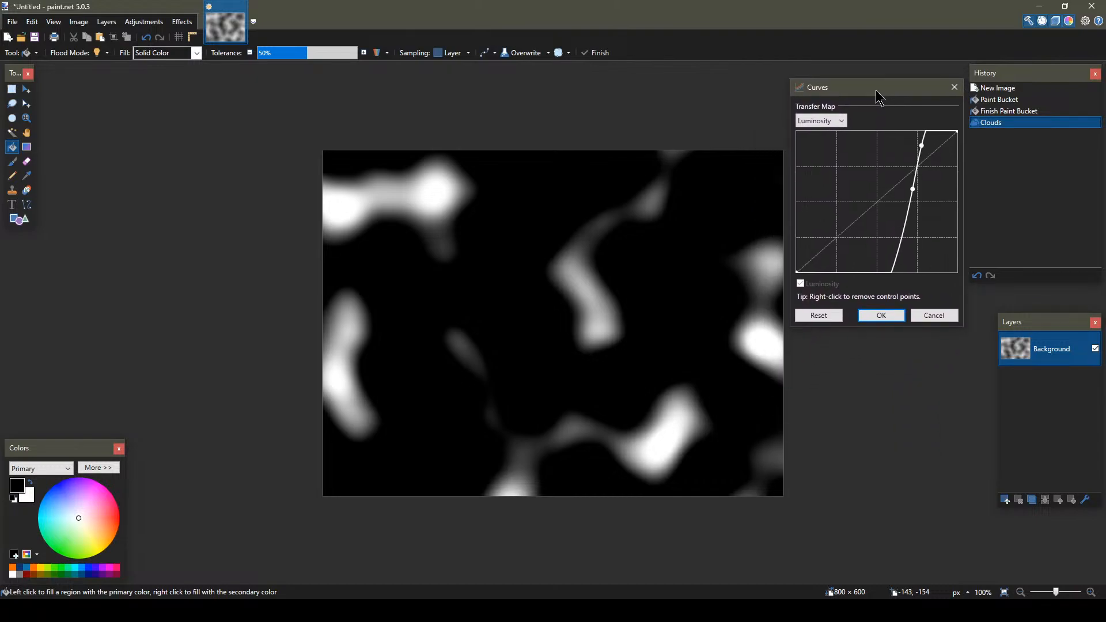
left_click_drag(913, 190, 900, 241)
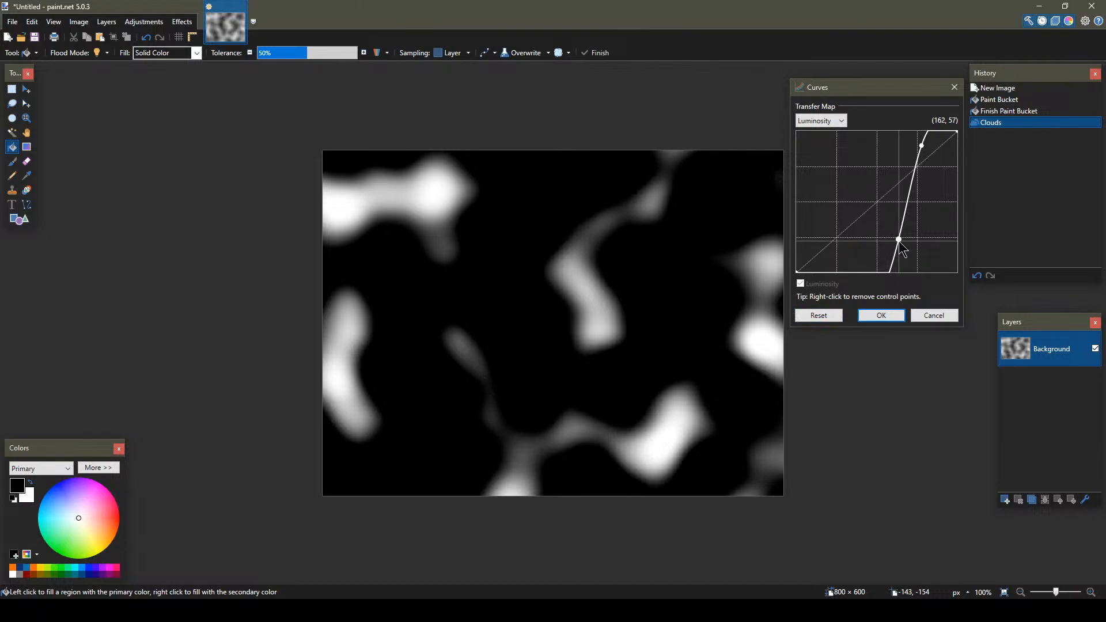
mouse_move(901, 243)
left_mouse_down()
mouse_move(876, 239)
mouse_move(923, 254)
mouse_move(894, 251)
left_mouse_up()
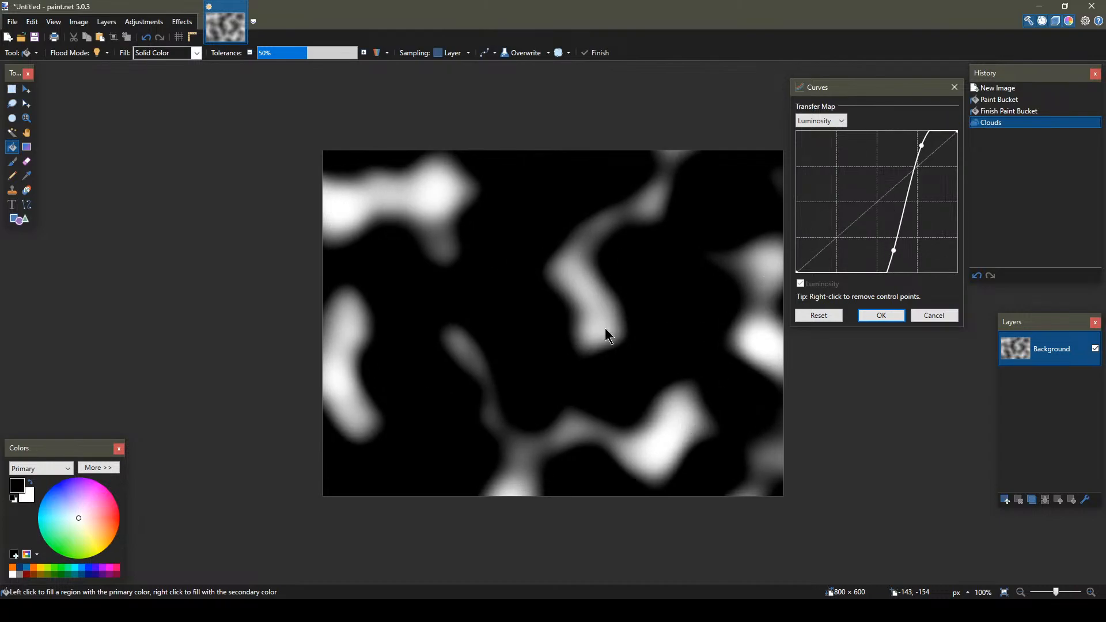
left_click(881, 315)
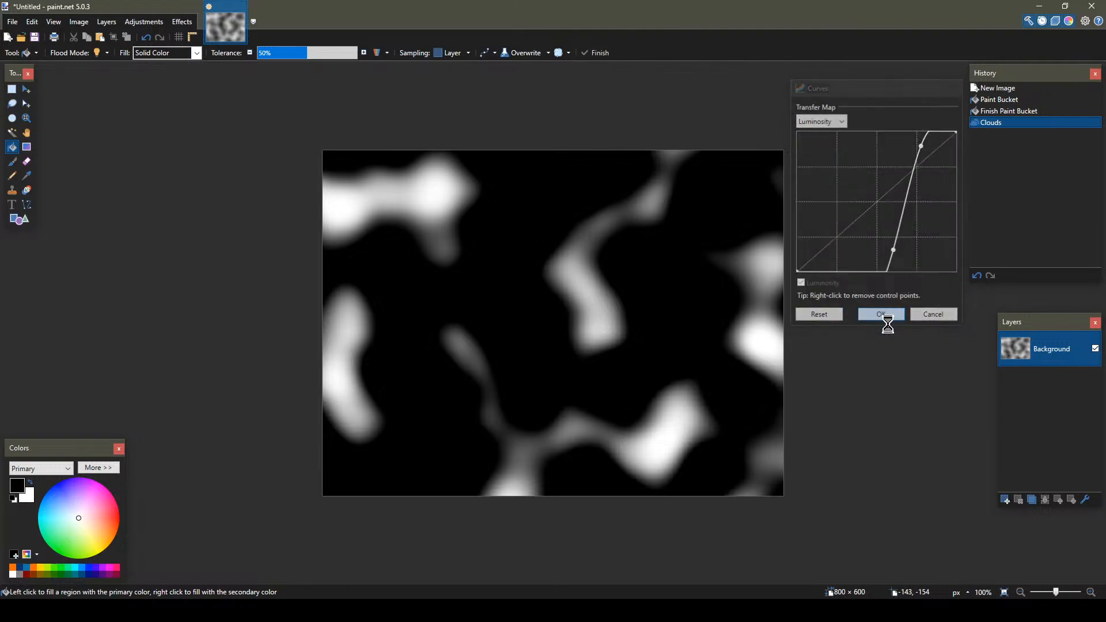
Add a new layer above the background cloud layer.
left_click(1006, 500)
left_click(180, 25)
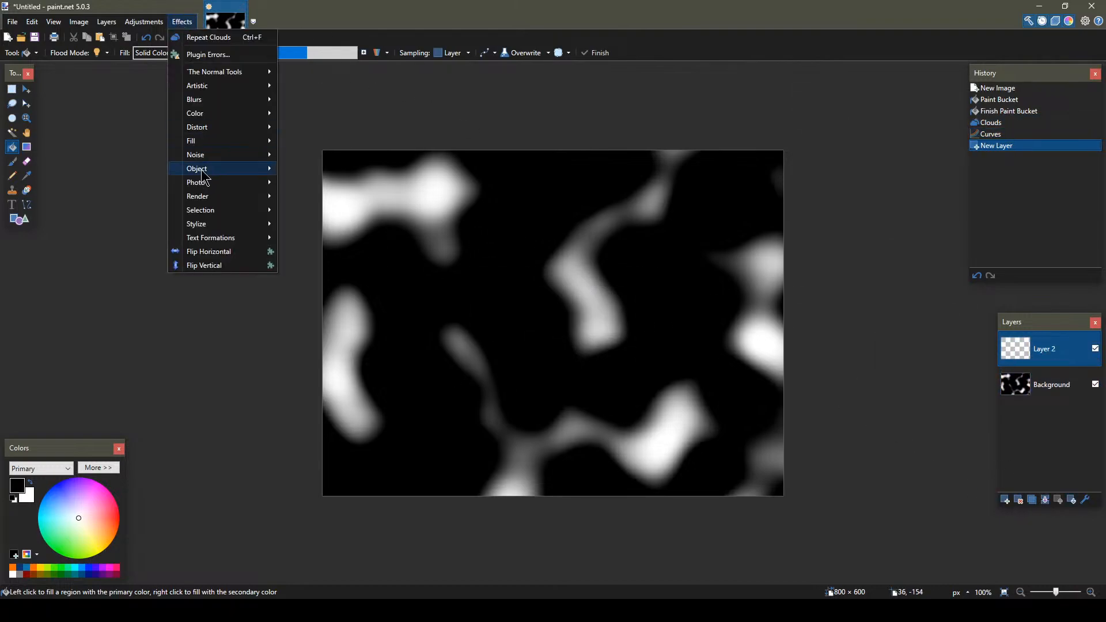
mouse_move(210, 203)
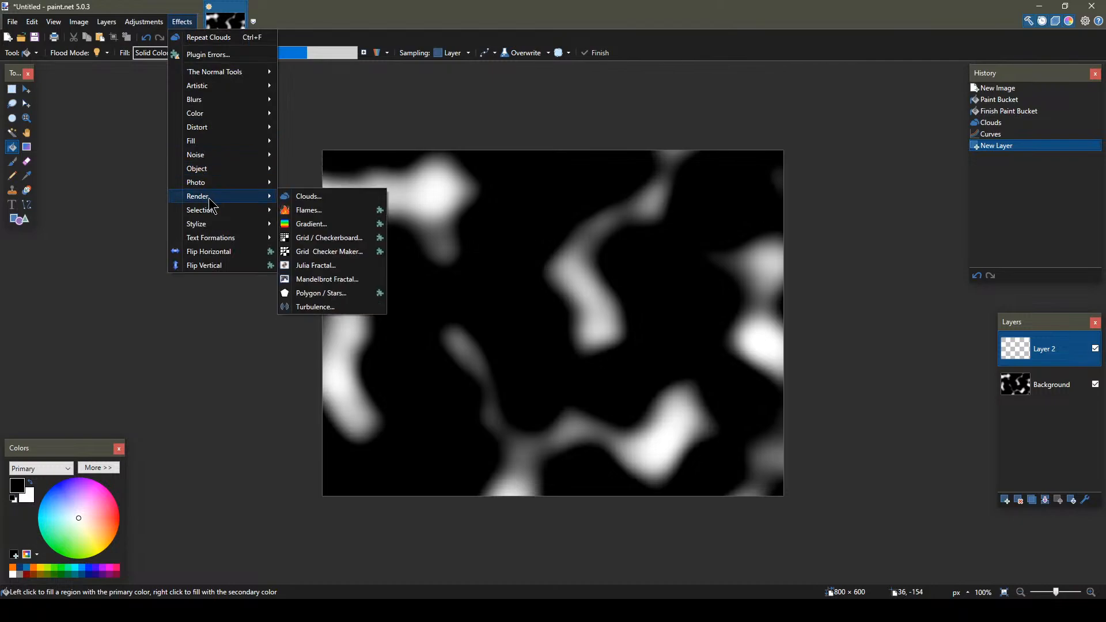
left_click(316, 211)
left_click(637, 225)
left_click(182, 21)
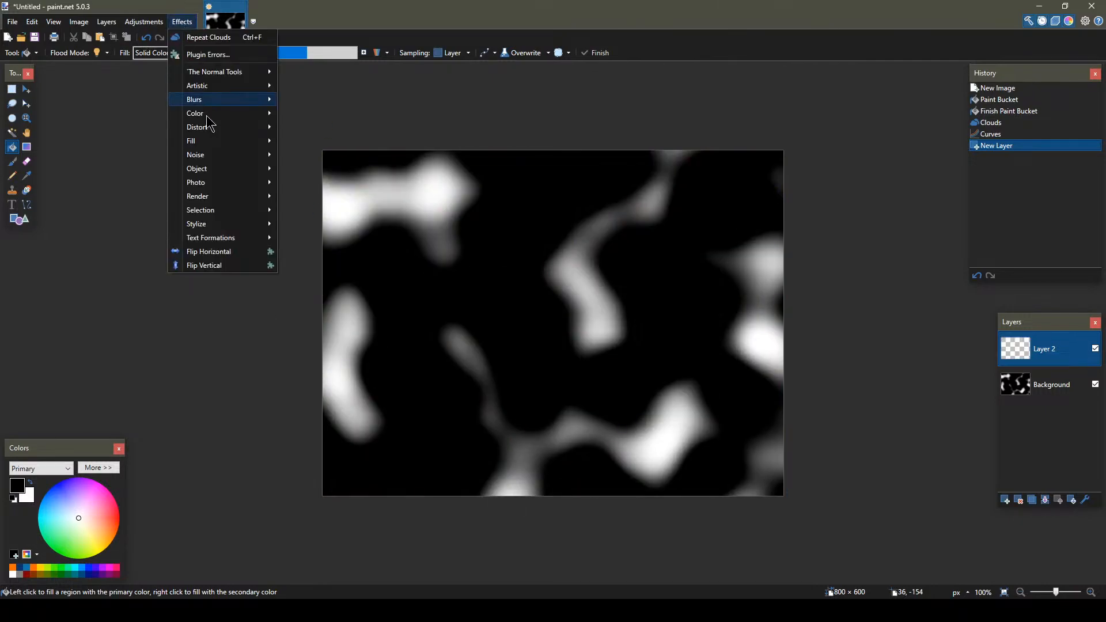
mouse_move(231, 190)
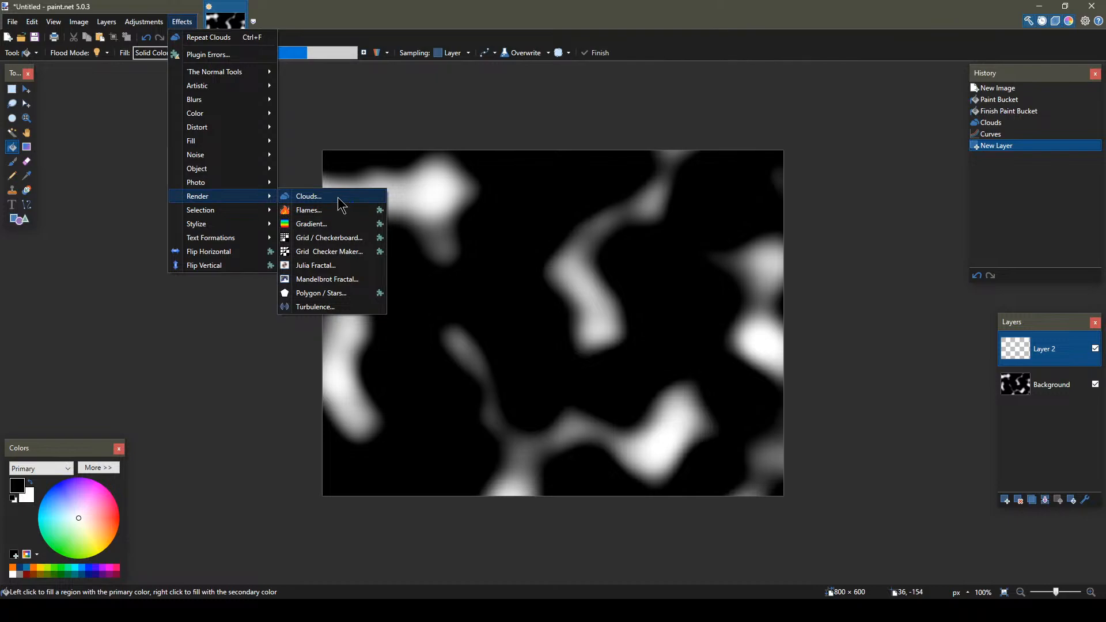
left_click(410, 94)
left_click(182, 22)
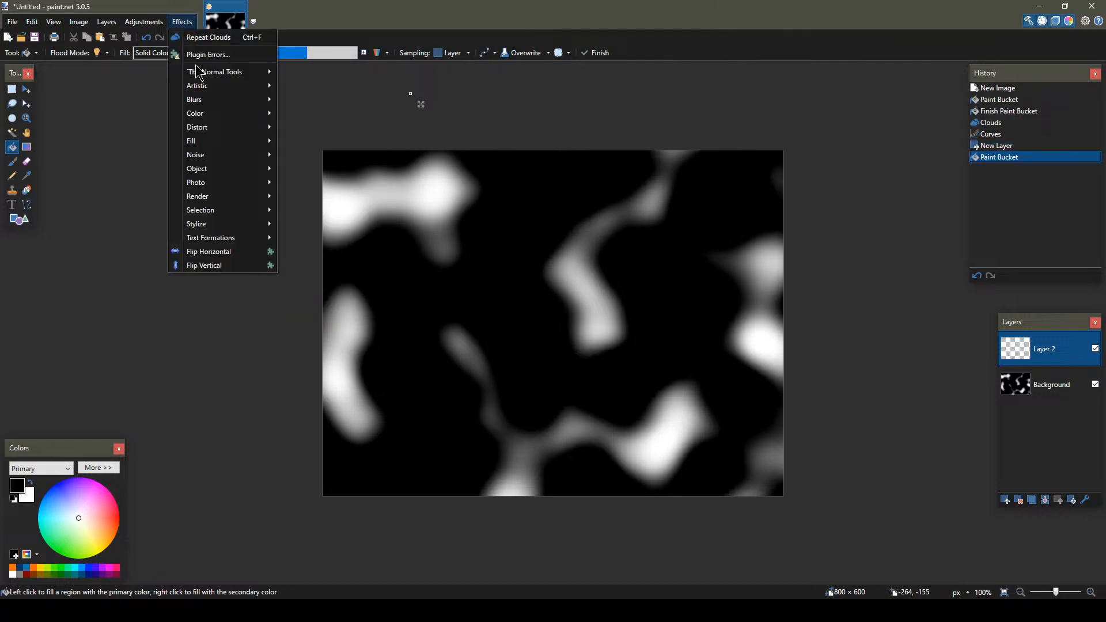
mouse_move(232, 171)
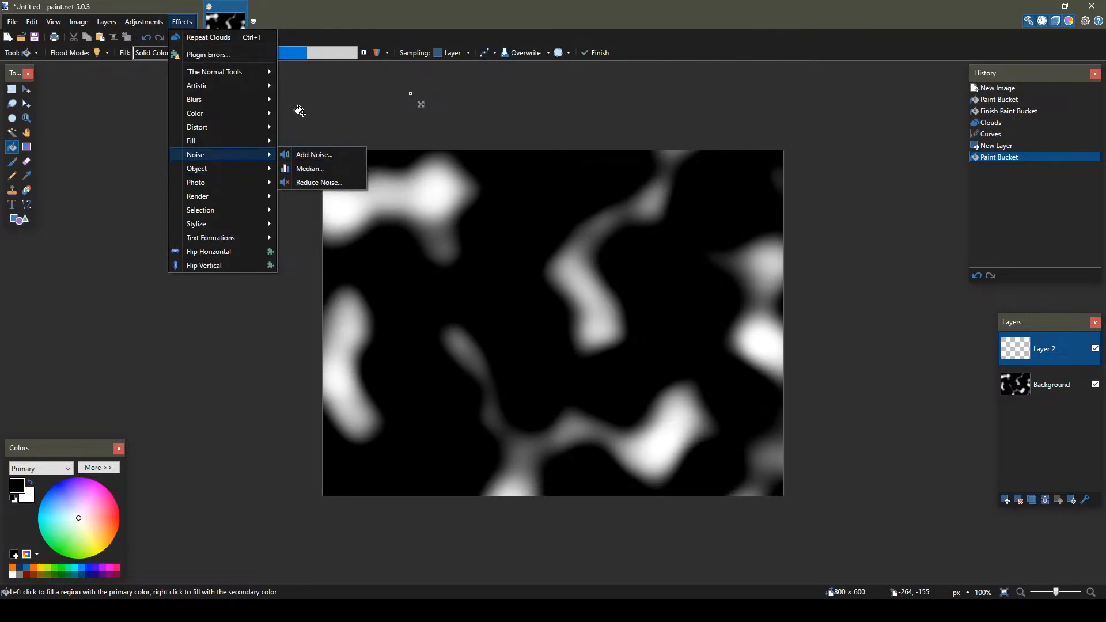
left_click(303, 86)
left_click(182, 21)
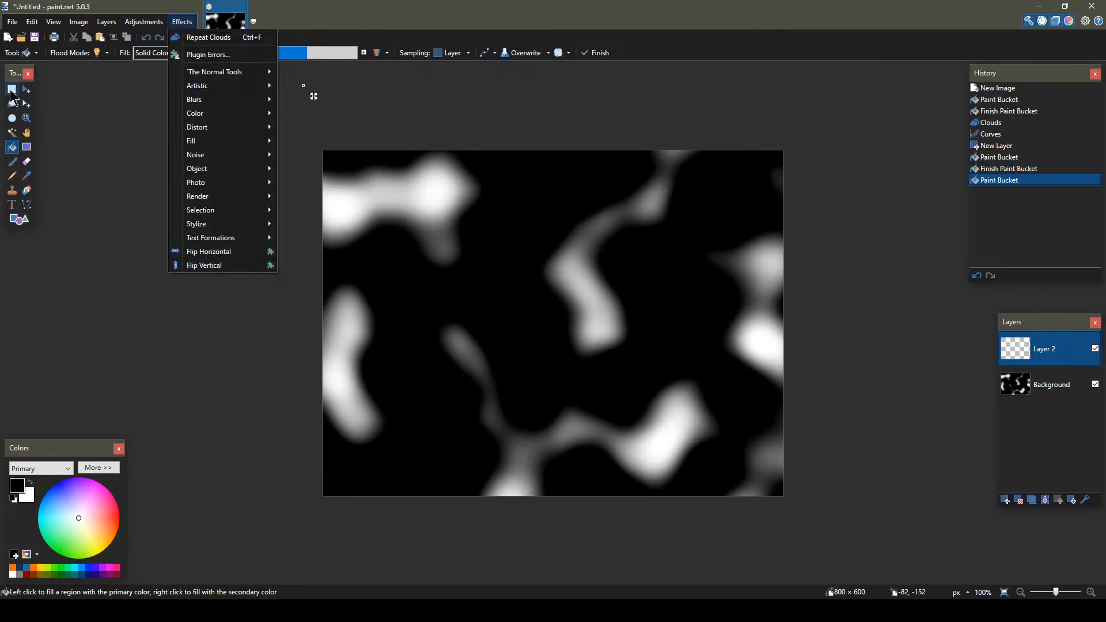
Switch to Rectangle Select, then start the Clouds effect on the new layer with its scale set to 264.
left_click(11, 91)
left_click(182, 21)
mouse_move(216, 182)
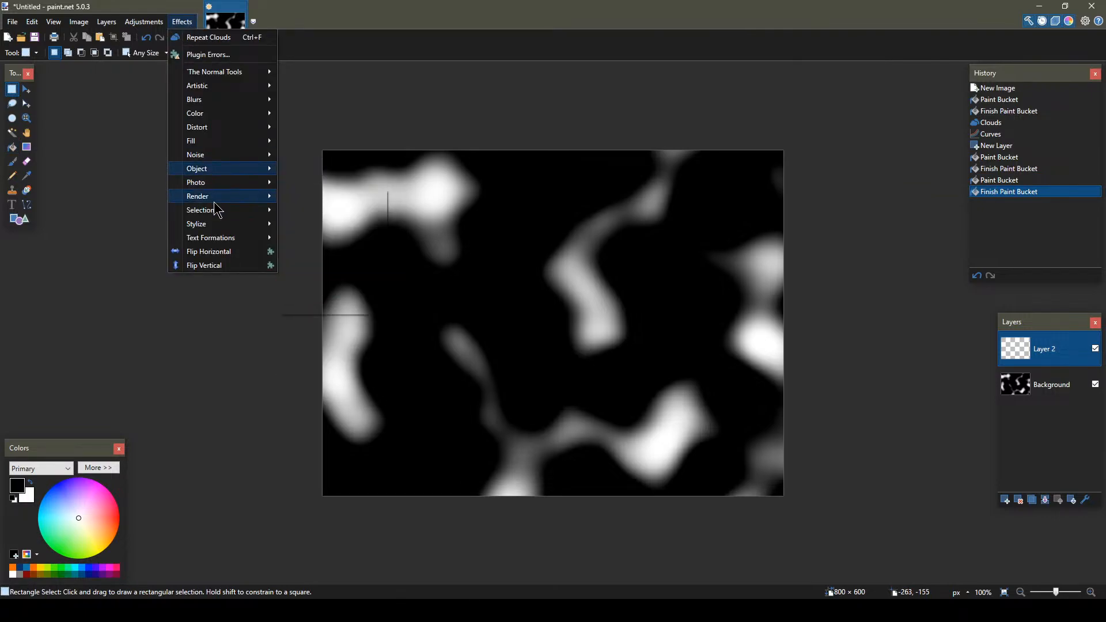
left_click(324, 197)
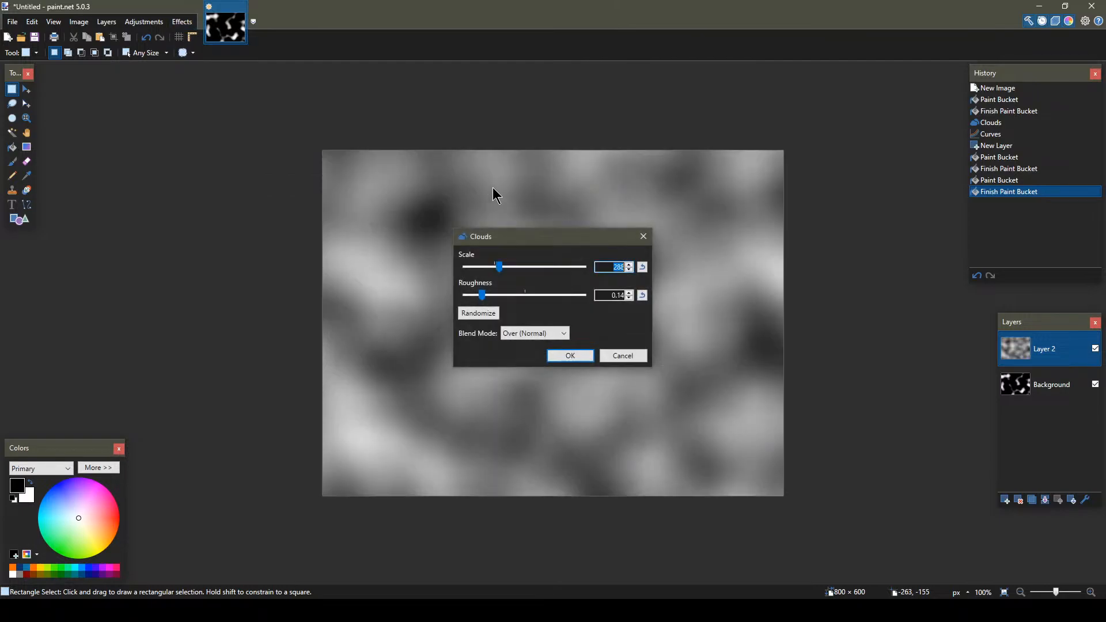
left_click_drag(525, 238, 712, 247)
left_click_drag(689, 284, 685, 277)
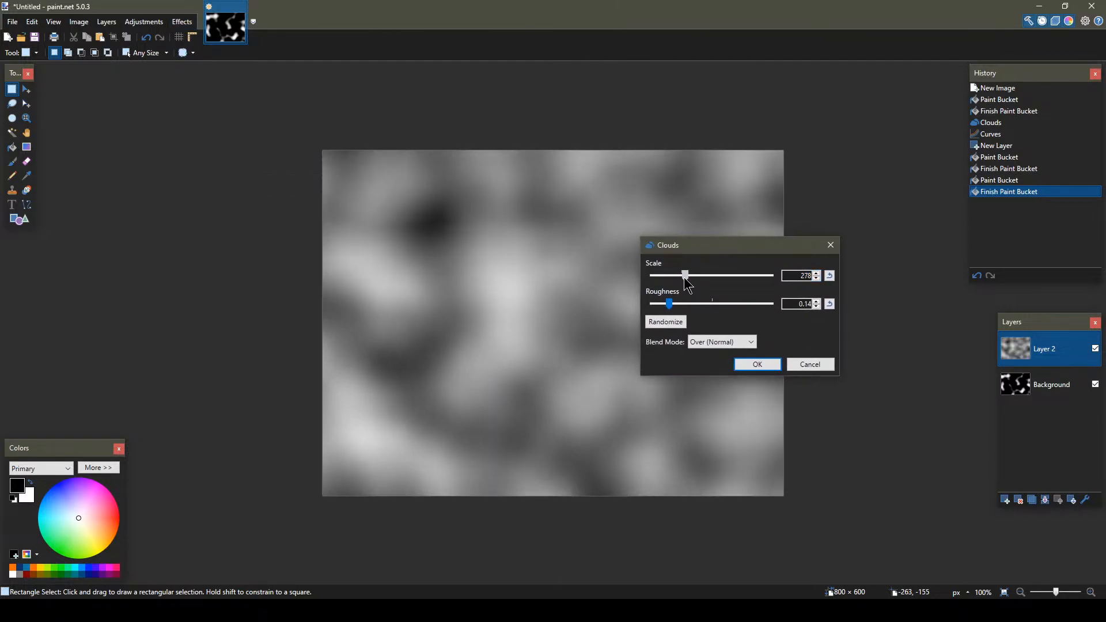
Randomize the cloud pattern repeatedly to compare noise variations at roughness 0.14.
left_click(667, 322)
left_click(668, 324)
left_click(670, 326)
left_click(668, 323)
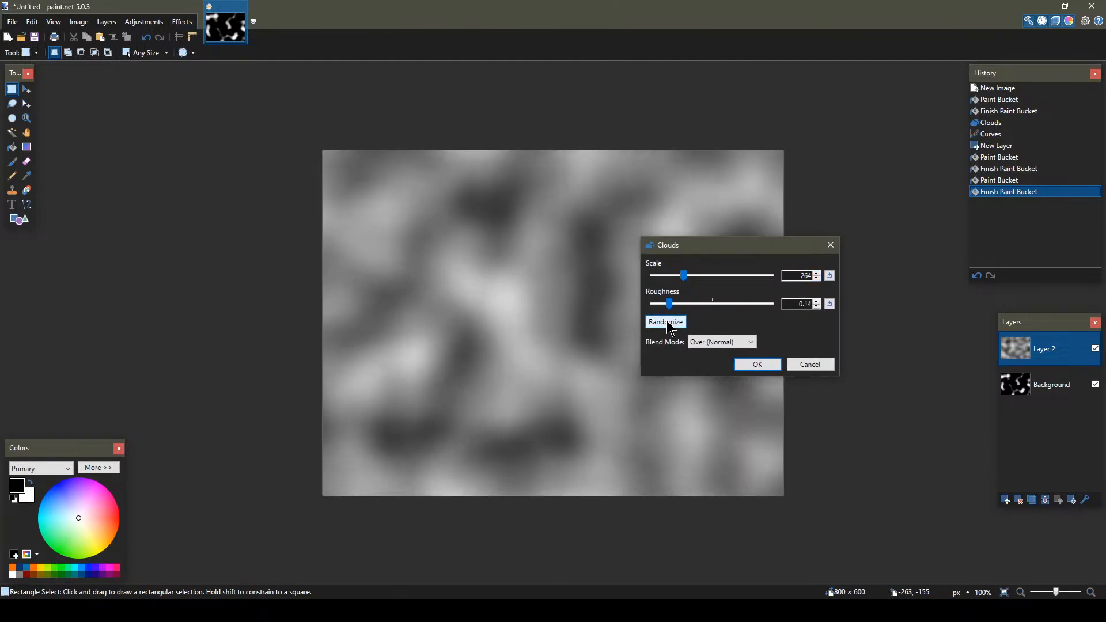
left_click(668, 322)
left_click(668, 323)
left_click(668, 322)
left_click(669, 324)
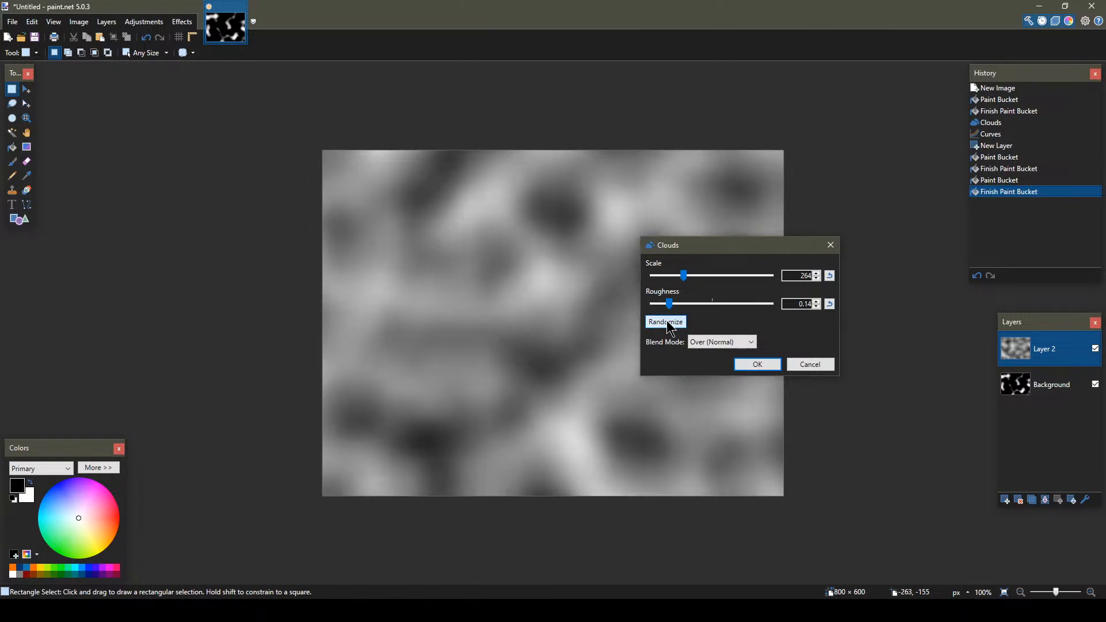
left_click(668, 323)
Move the Clouds dialog clear of the canvas, set roughness to 0.39 and randomize the pattern several times.
left_click_drag(709, 247, 825, 238)
left_click_drag(794, 296, 816, 295)
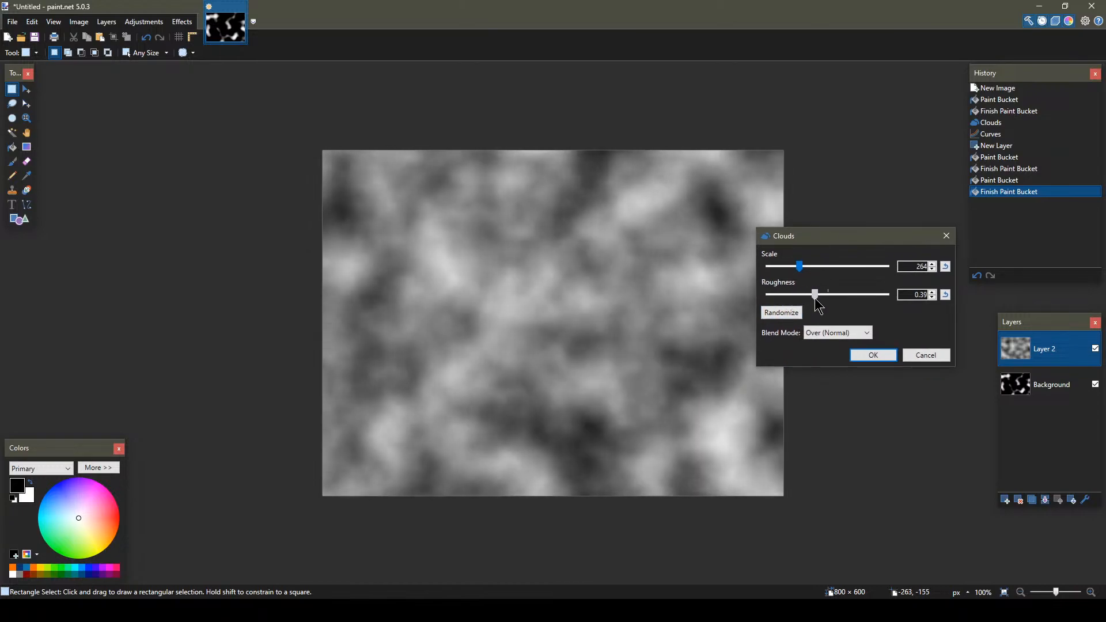
left_click(785, 318)
left_click(785, 318)
left_click(787, 320)
left_click(786, 319)
left_click(787, 320)
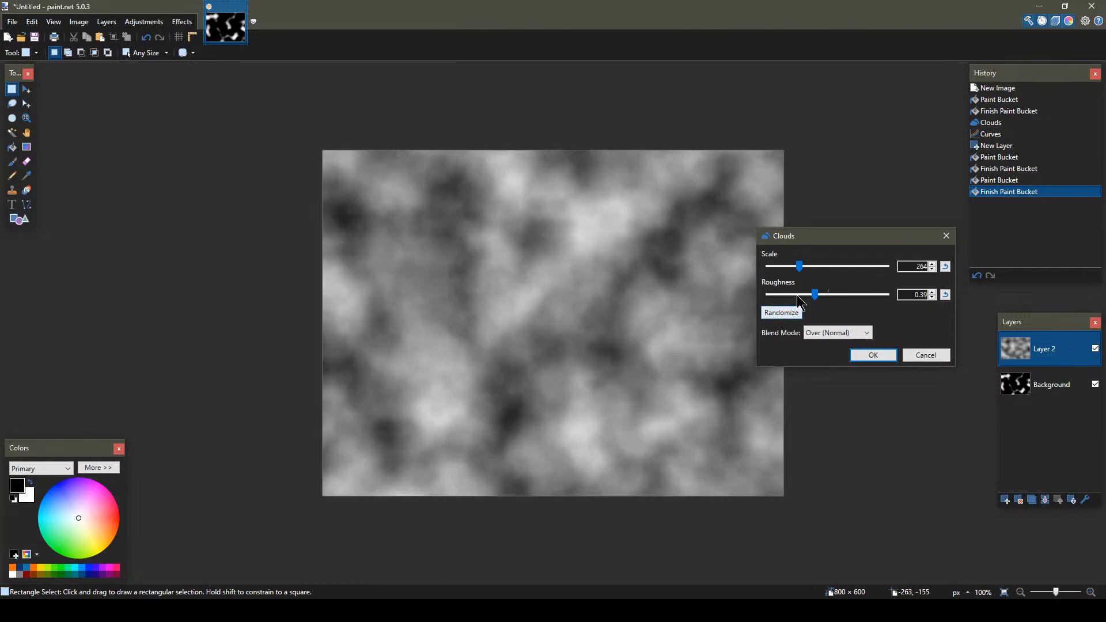
left_click(788, 320)
left_click(775, 317)
left_click(772, 316)
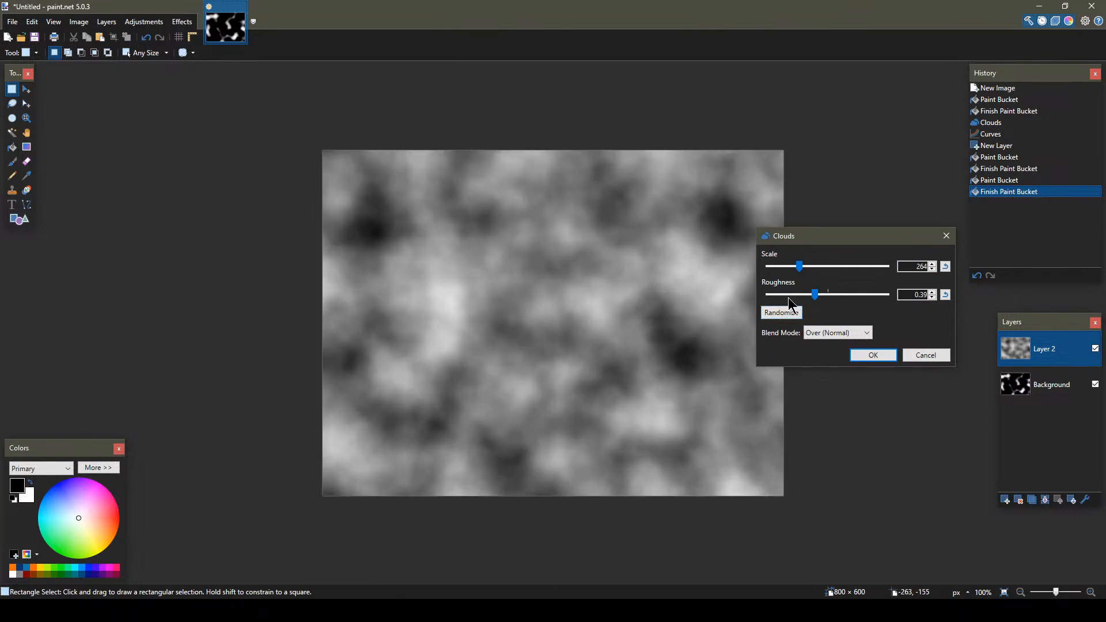
left_click(788, 319)
Set the clouds' roughness to 0.00 and randomize the pattern repeatedly to get smooth noise.
left_click_drag(816, 296, 731, 299)
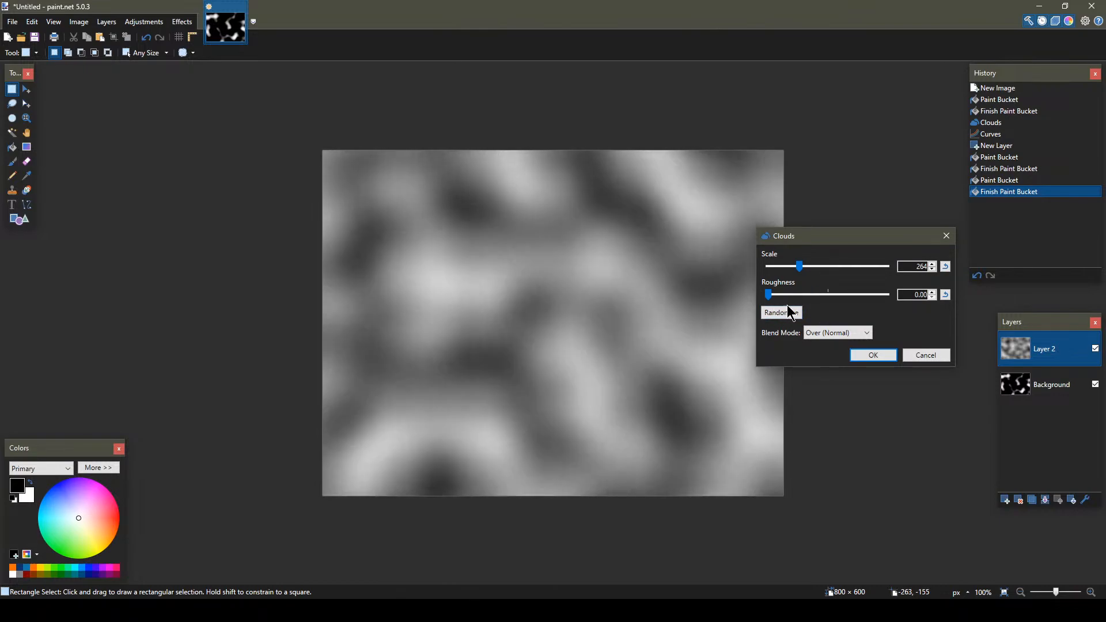
left_click(784, 313)
left_click(783, 312)
left_click(784, 313)
left_click(784, 312)
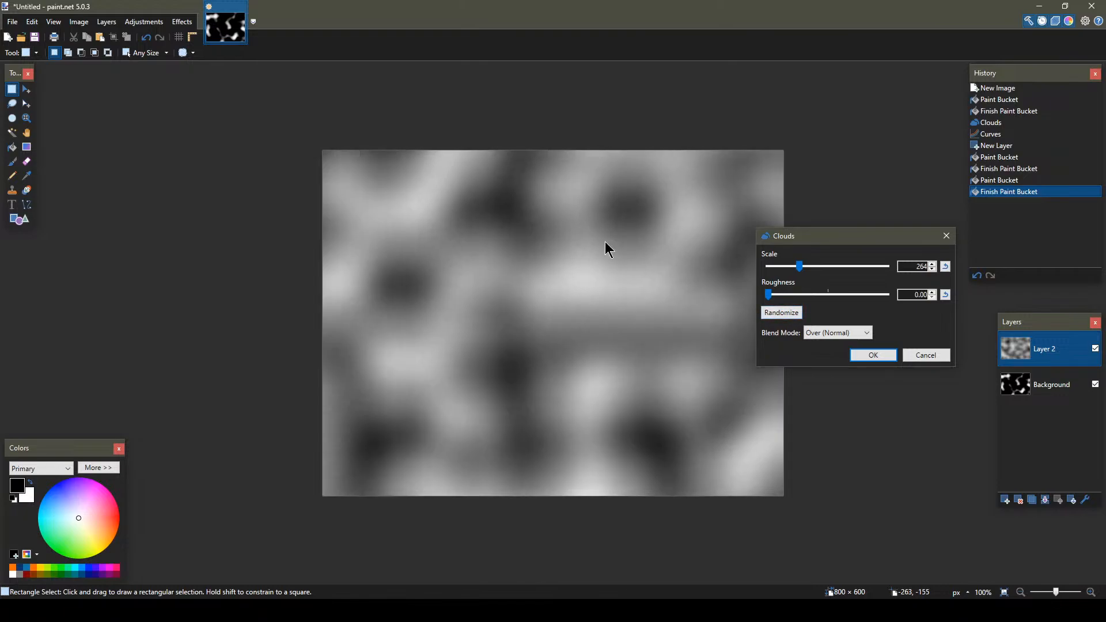
left_click(781, 313)
left_click(781, 313)
left_click(781, 313)
left_click(827, 333)
left_click(827, 333)
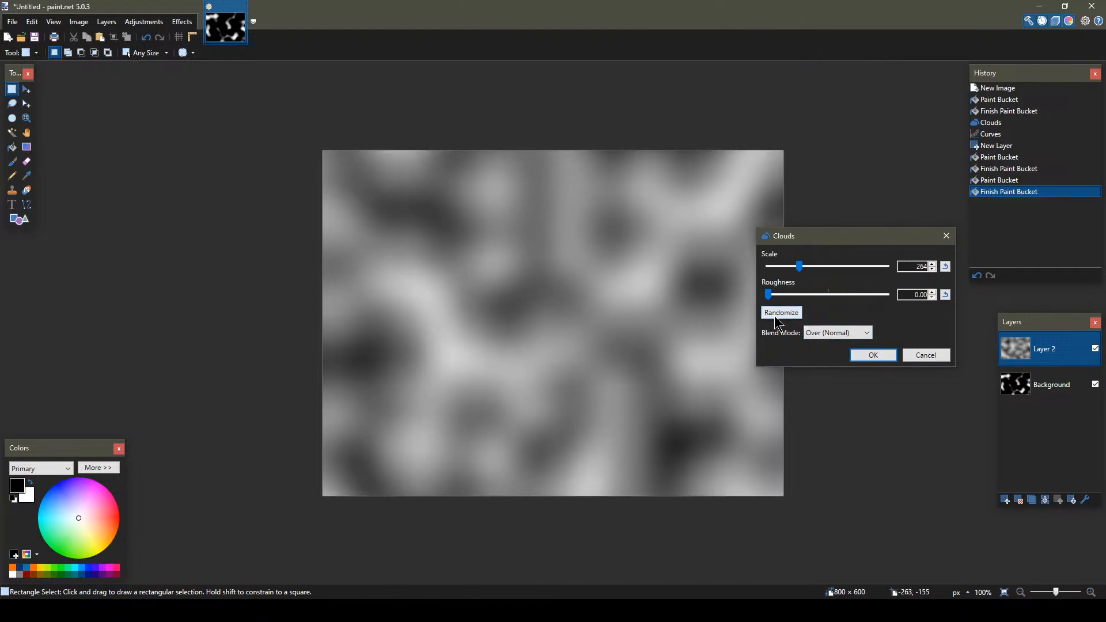
left_click(776, 314)
left_click(776, 314)
left_click(776, 314)
left_click(776, 314)
left_click(776, 314)
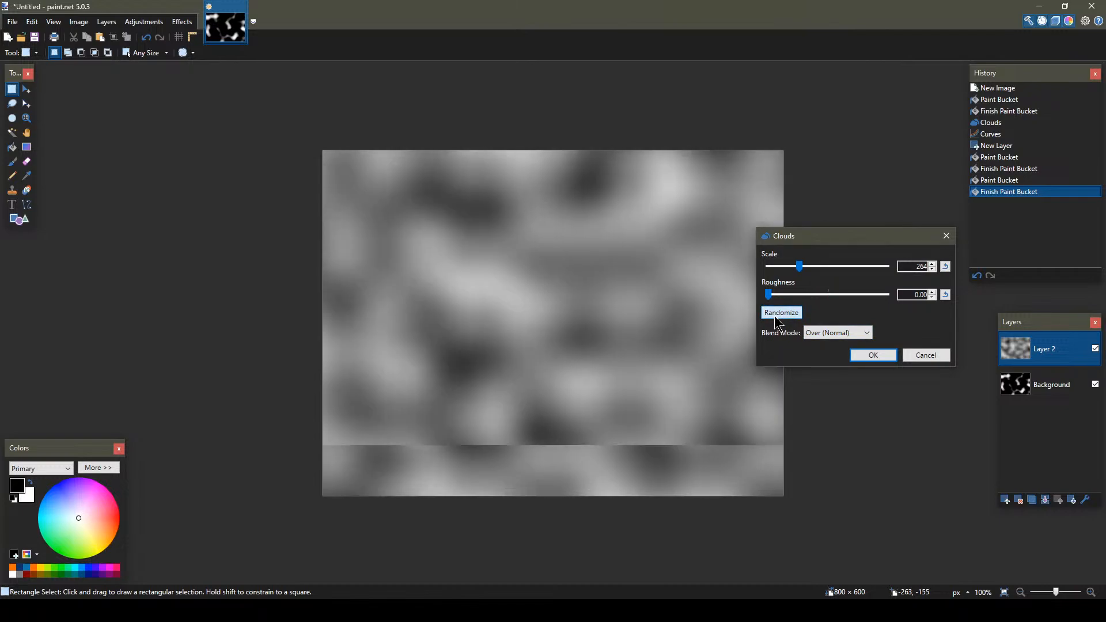
left_click(776, 314)
left_click(776, 314)
left_click(776, 314)
Set the clouds' scale to 501, keep roughness at 0.00 and apply the effect to the new layer.
left_click_drag(801, 268, 830, 277)
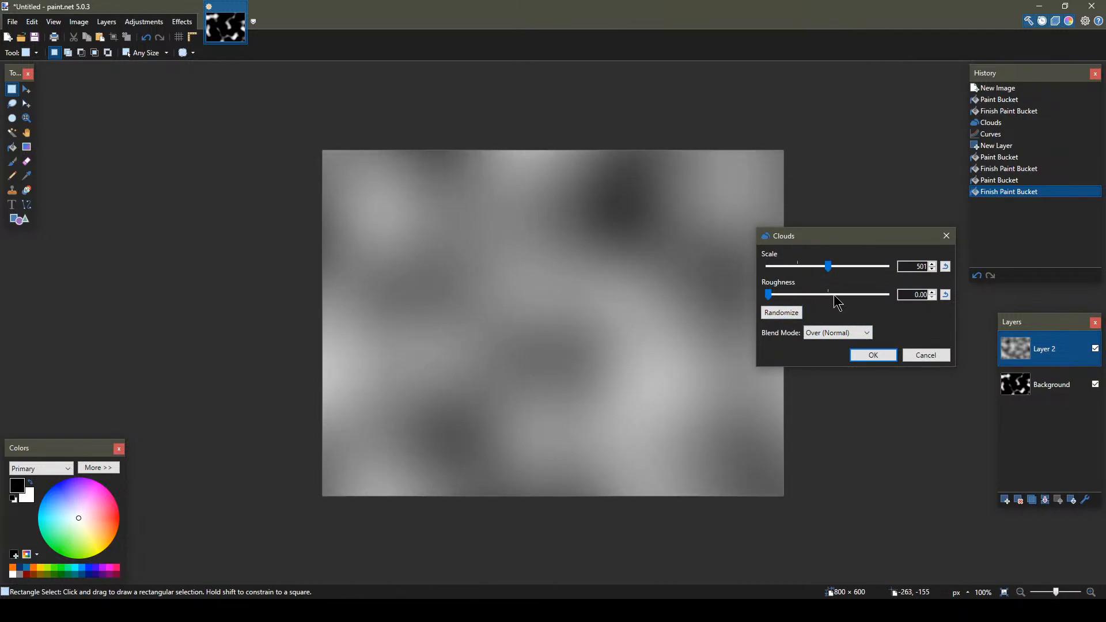
left_click_drag(768, 296, 733, 296)
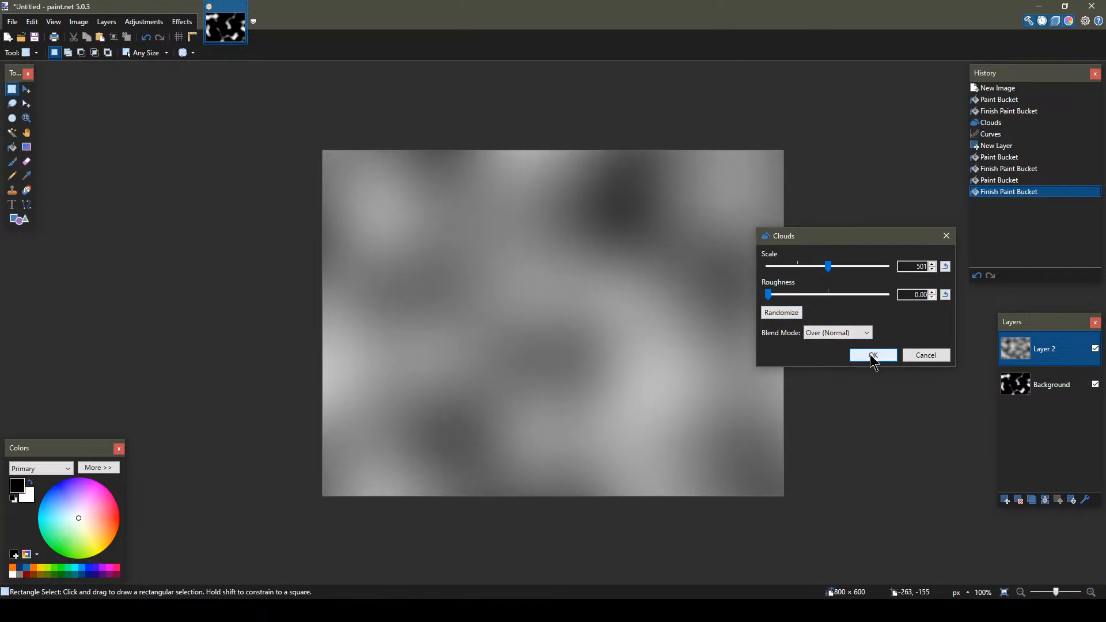
left_click(872, 355)
left_click(132, 22)
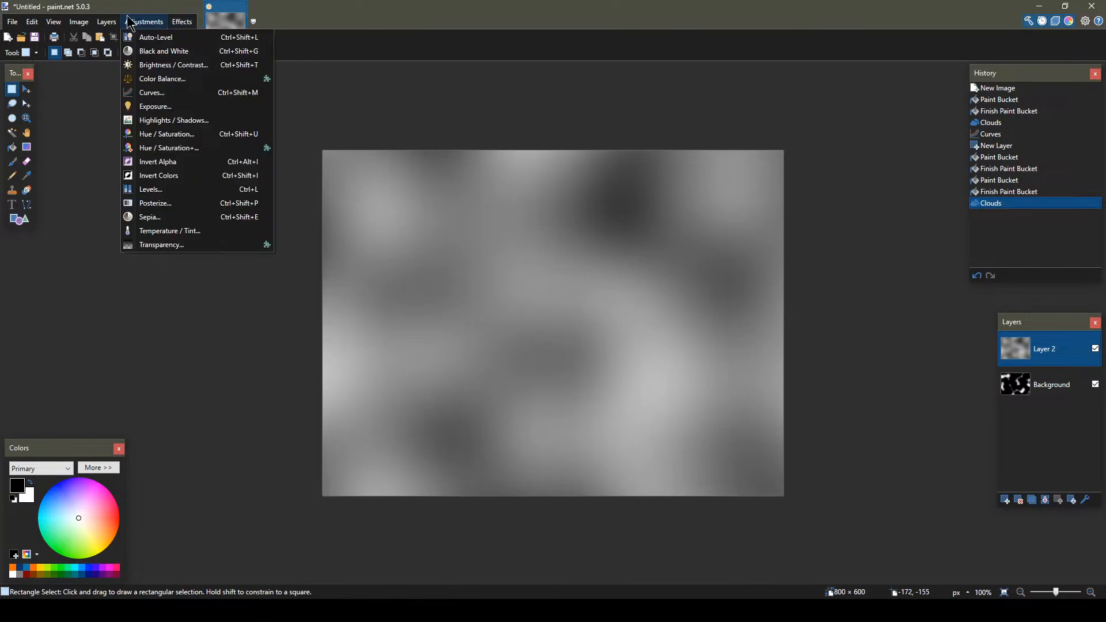
left_click(141, 92)
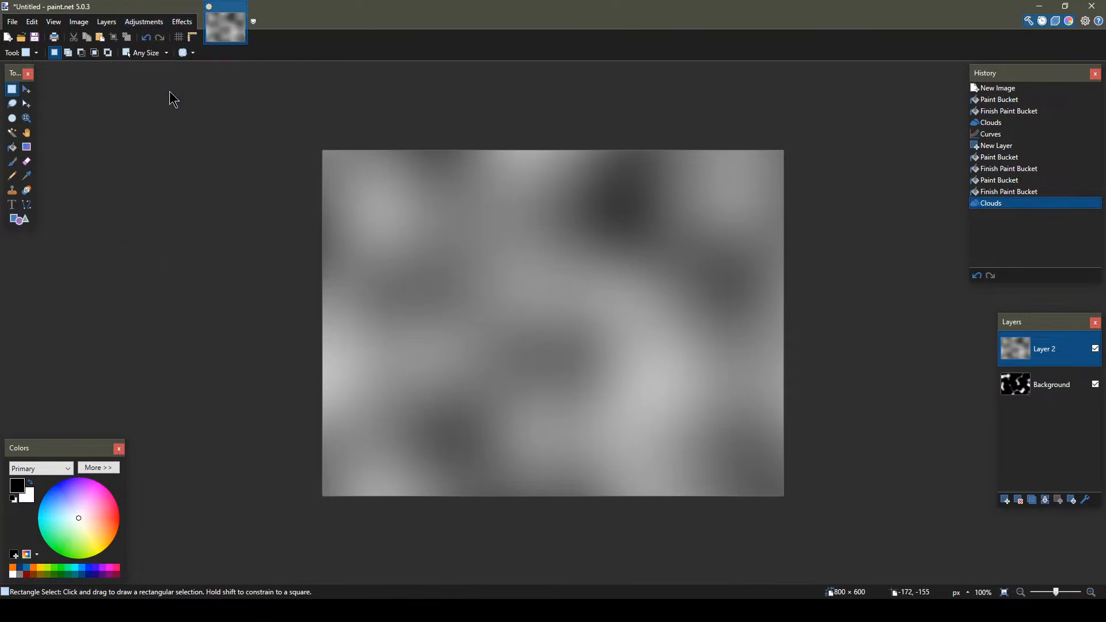
left_click_drag(535, 187, 747, 180)
left_click_drag(781, 337, 743, 320)
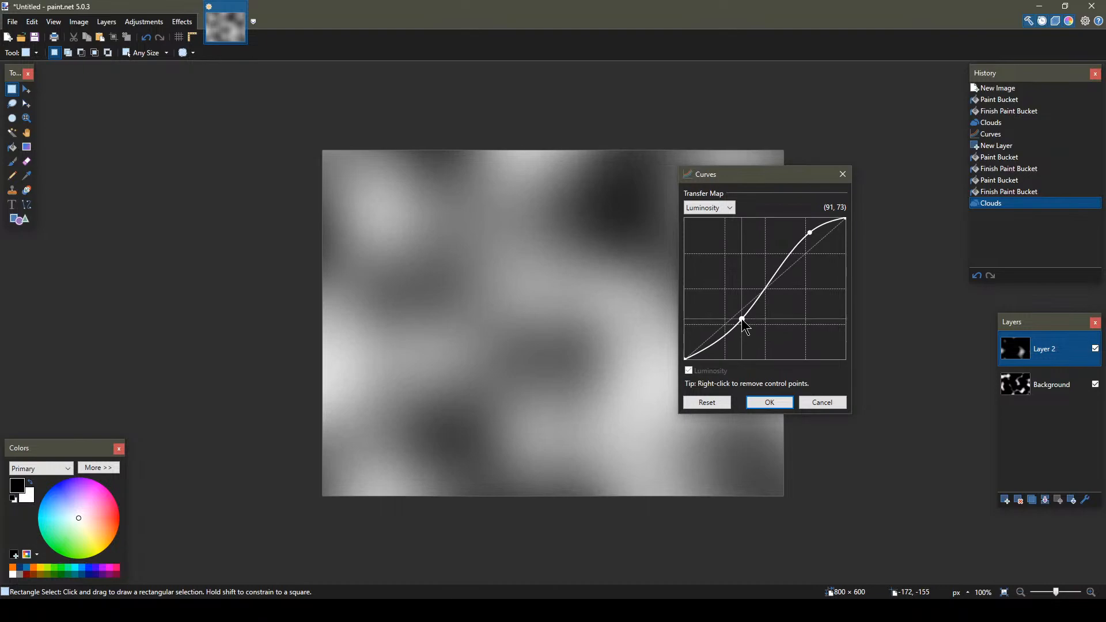
left_click(707, 402)
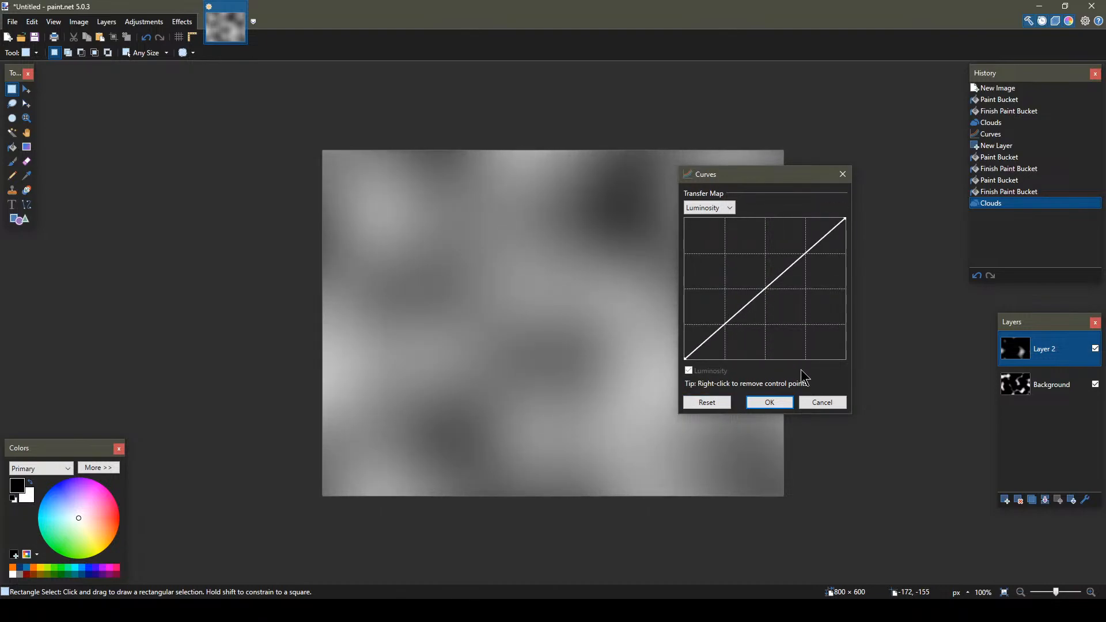
left_click(822, 402)
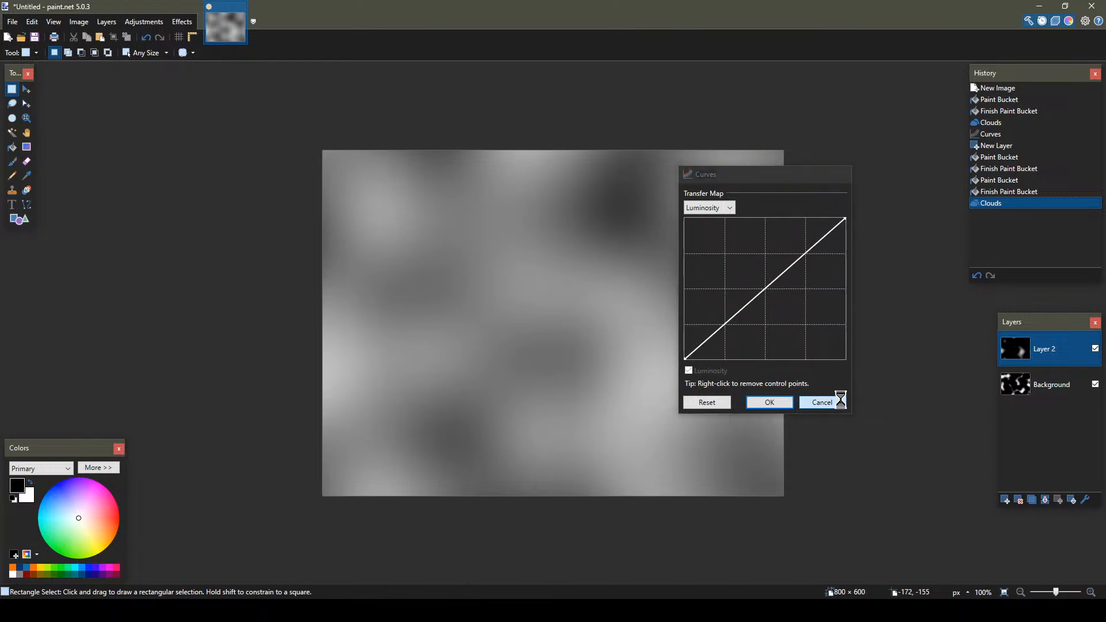
left_click(174, 25)
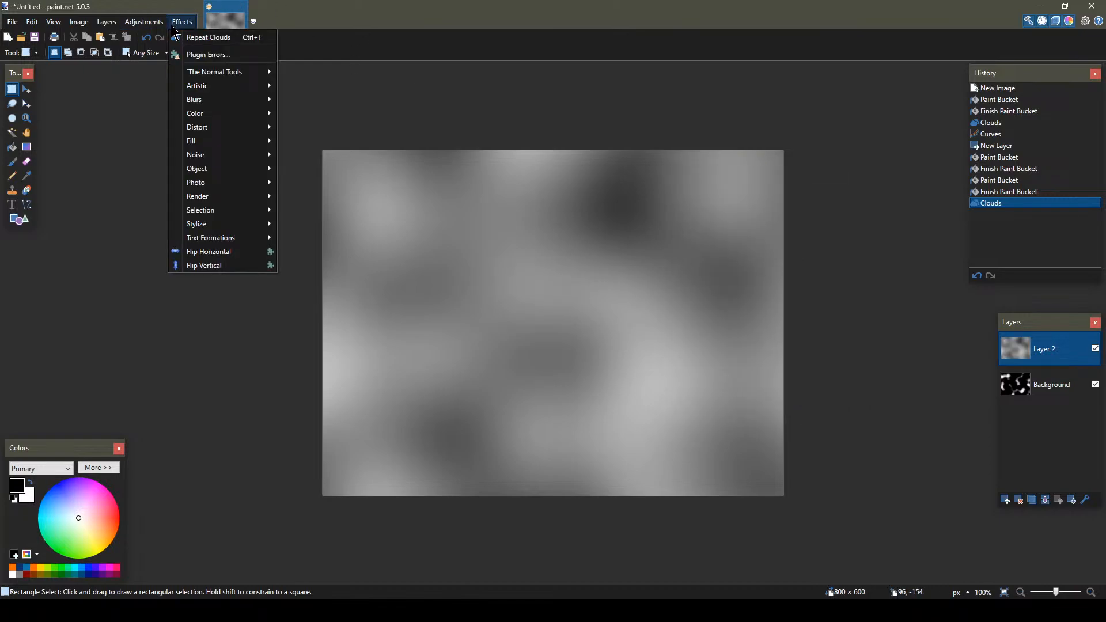
left_click(365, 99)
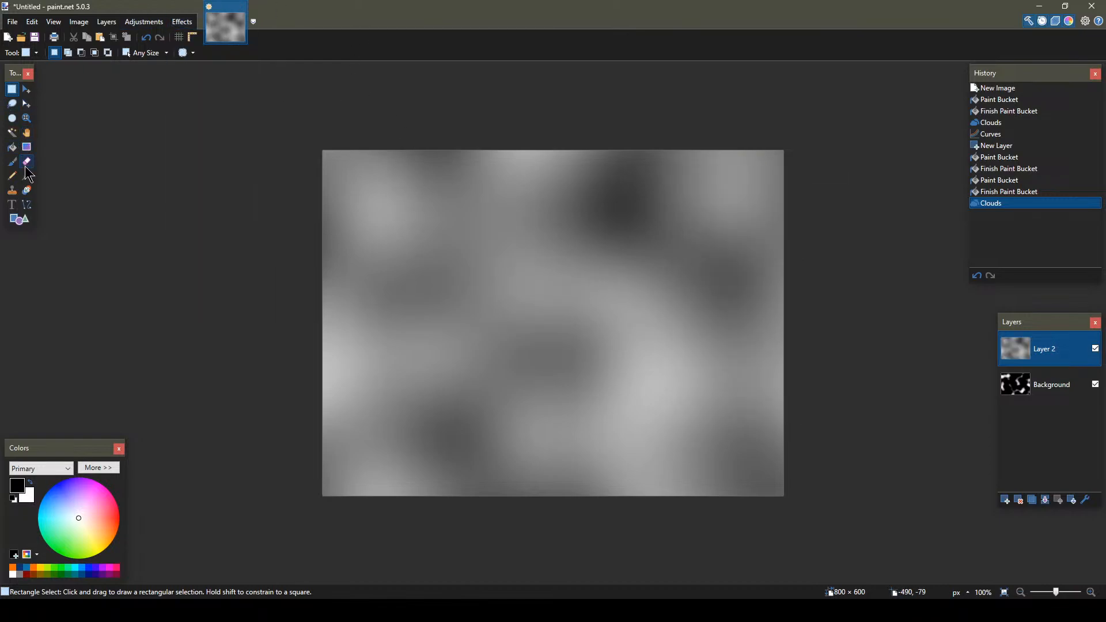
Sample grey tones across the clouds with the Color Picker while showing the expanded color values, and return to Rectangle Select.
left_click(26, 177)
left_click_drag(403, 208, 500, 237)
left_click(113, 469)
left_click_drag(403, 183, 264, 346)
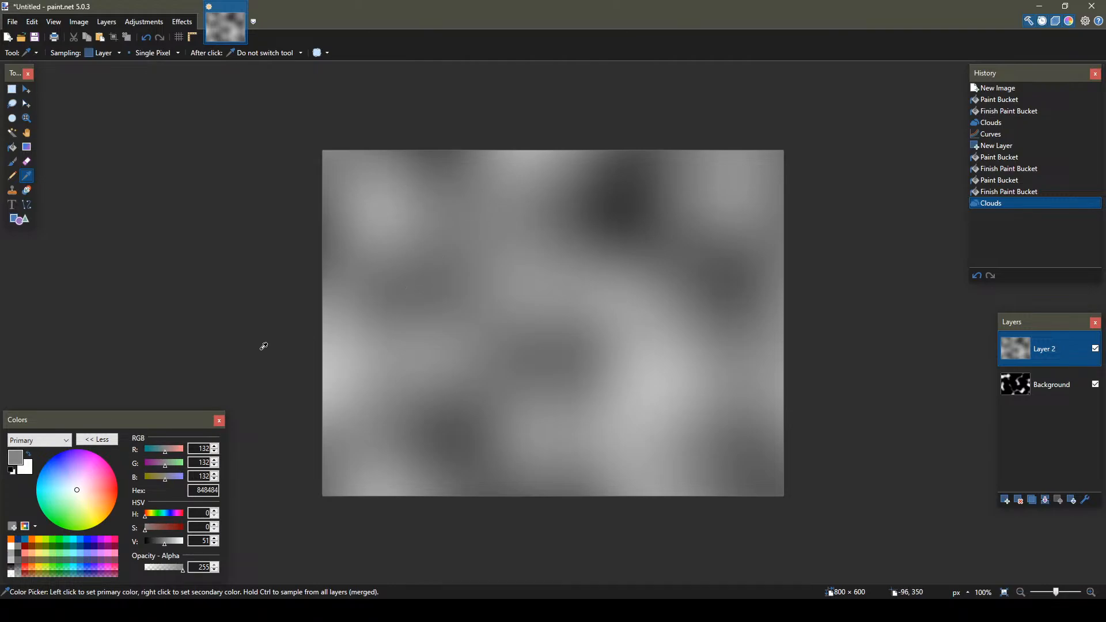
left_click(11, 89)
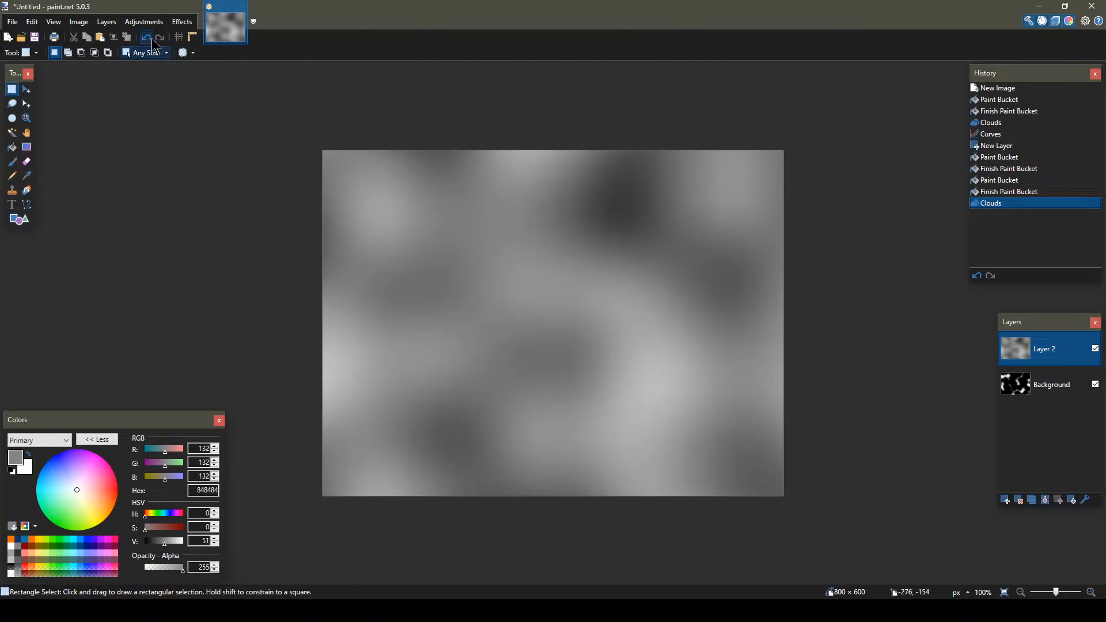
left_click(146, 23)
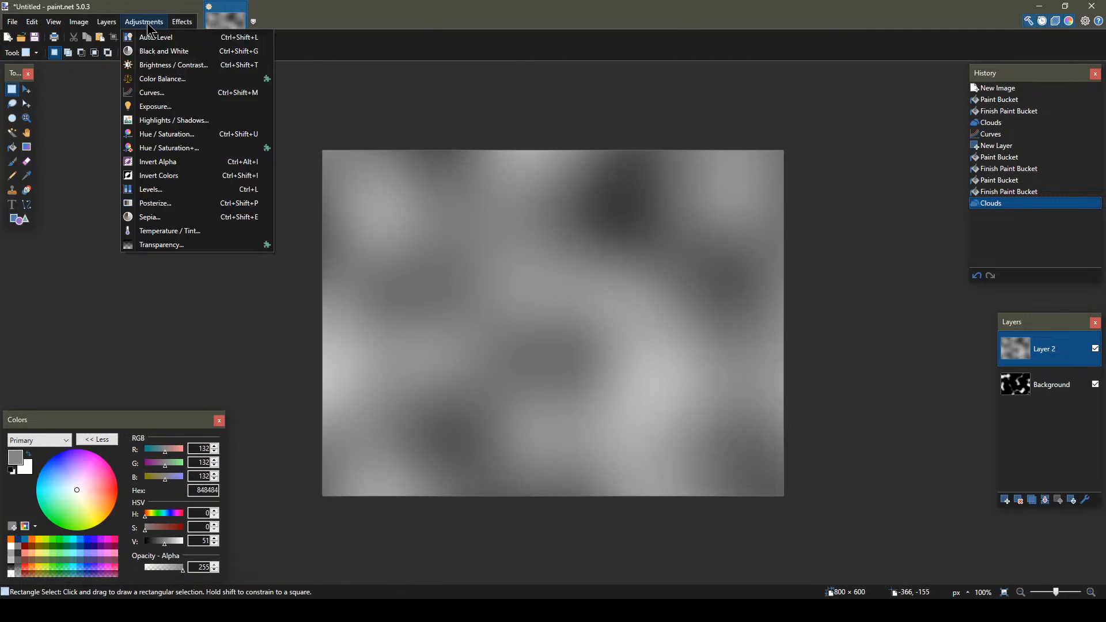
left_click(60, 97)
Launch GIMP 2.10.32 and close its About window.
key("super")
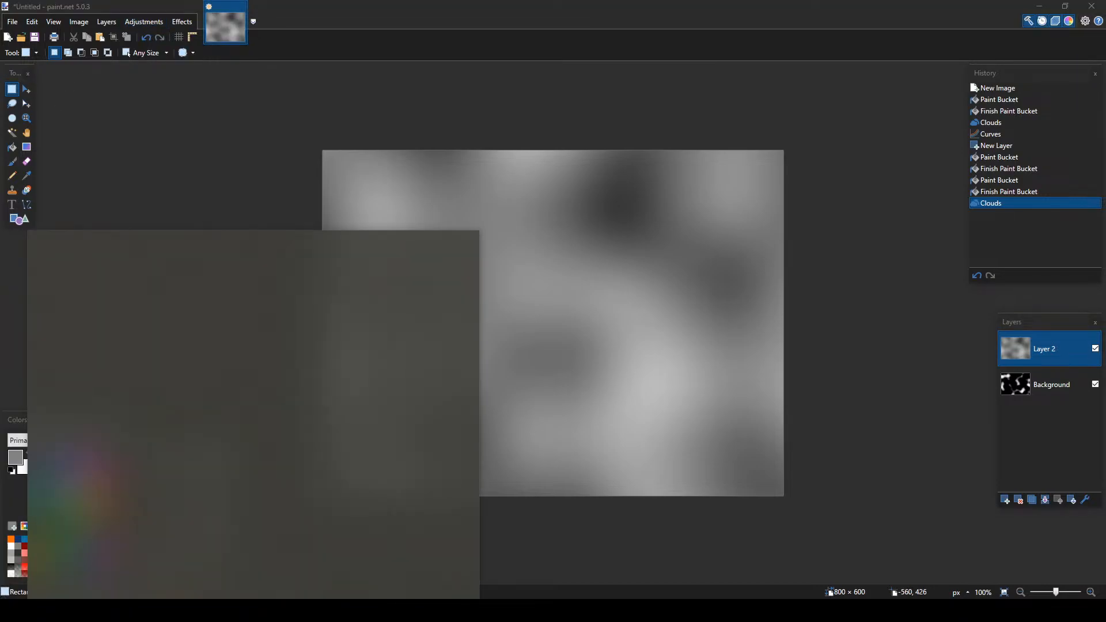
type("gimp")
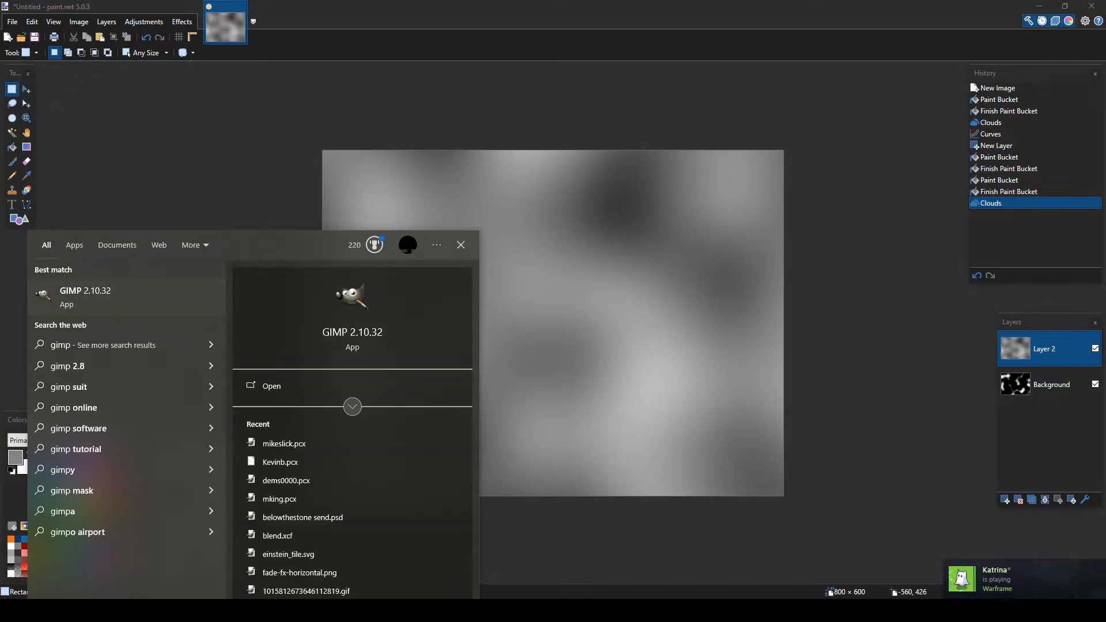
key("Return")
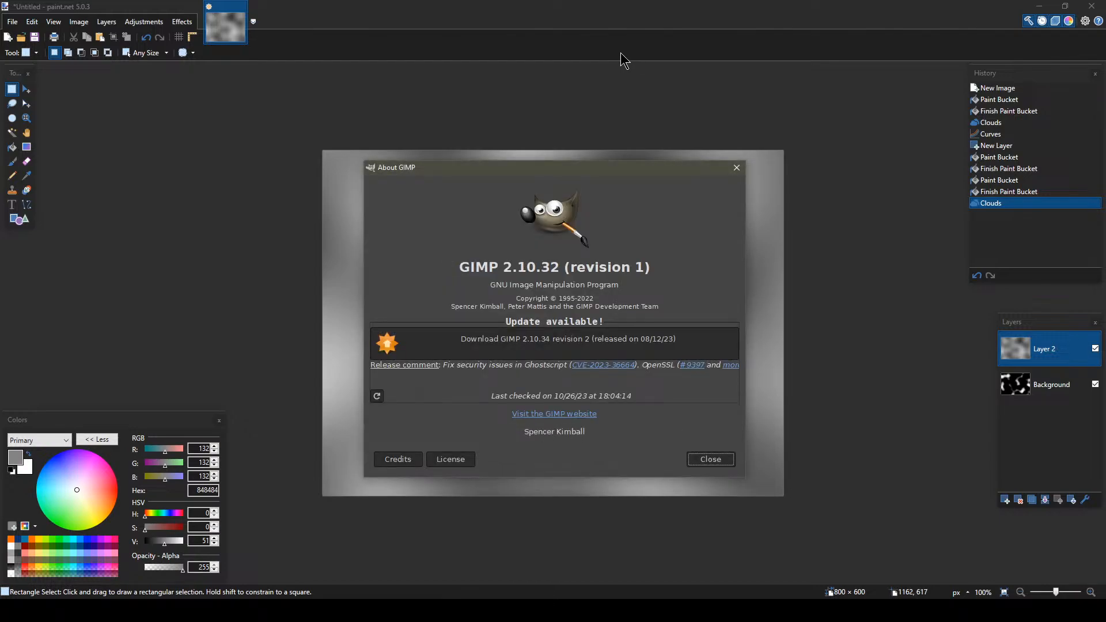
left_click(717, 461)
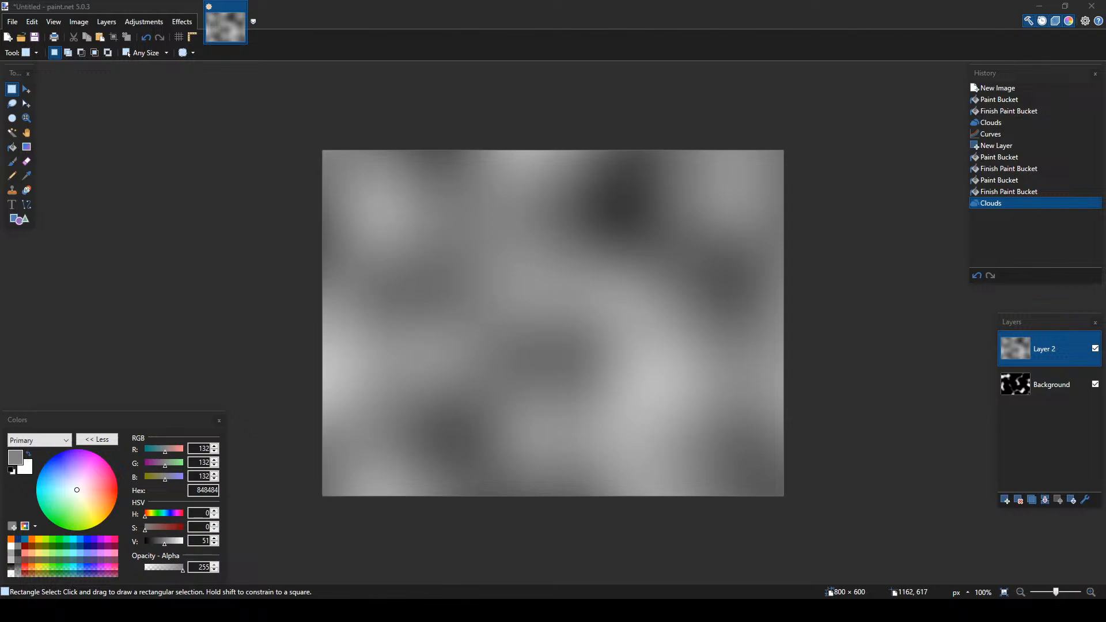
Hide Layer 2 in paint.net and select the whole canvas for copying its clouds.
left_click(1095, 349)
key("ctrl+a")
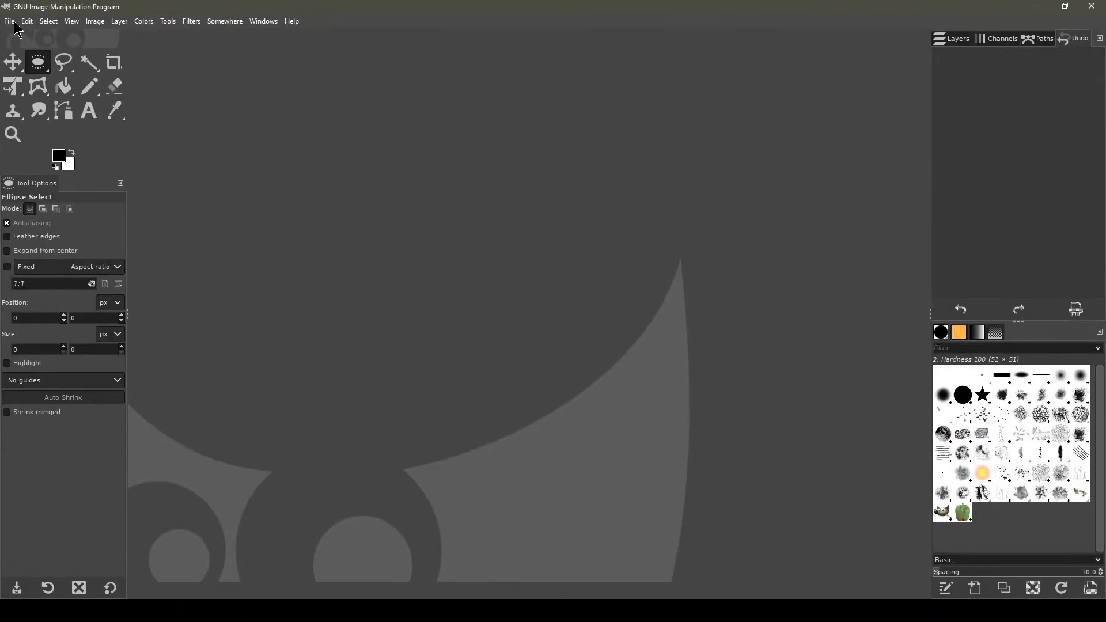
left_click(10, 21)
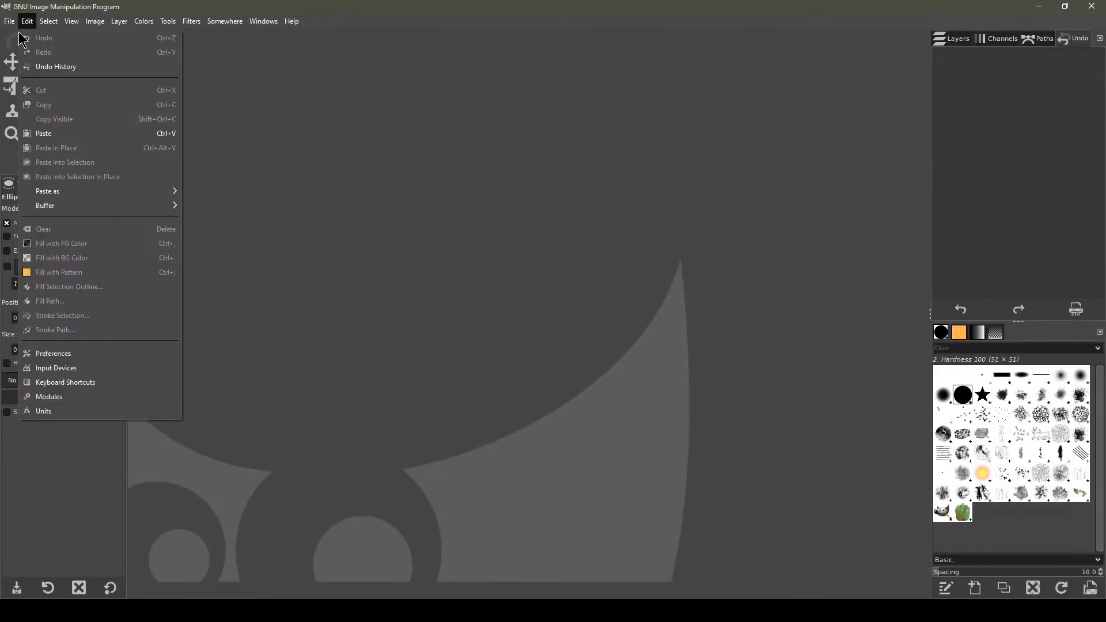
left_click(23, 37)
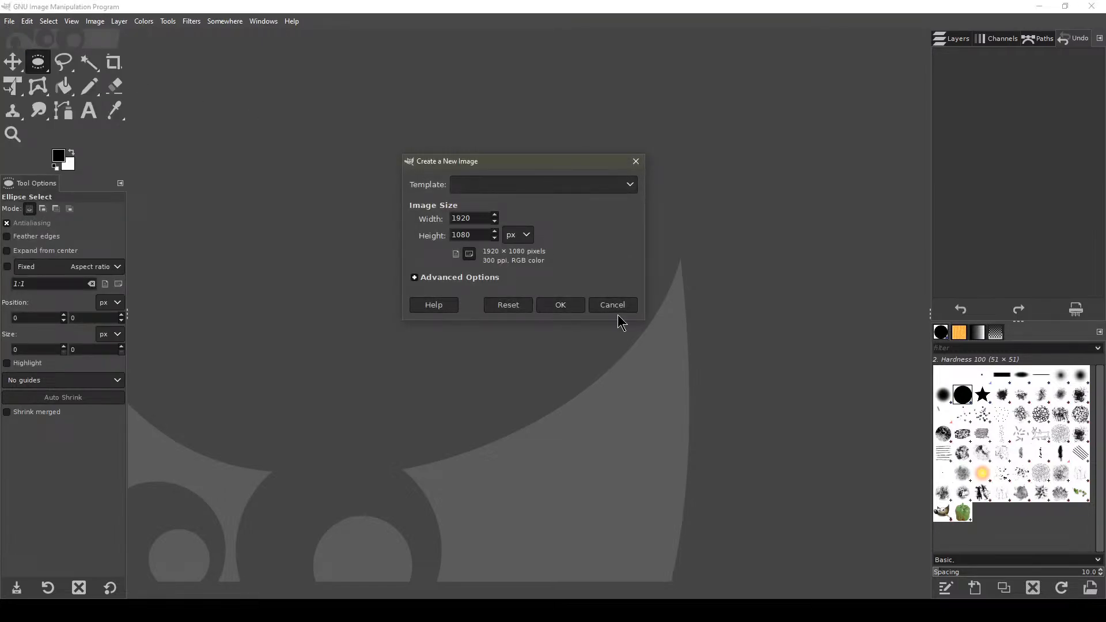
left_click(628, 306)
Create a new GIMP image from the copied clouds on the clipboard.
left_click(9, 21)
mouse_move(31, 53)
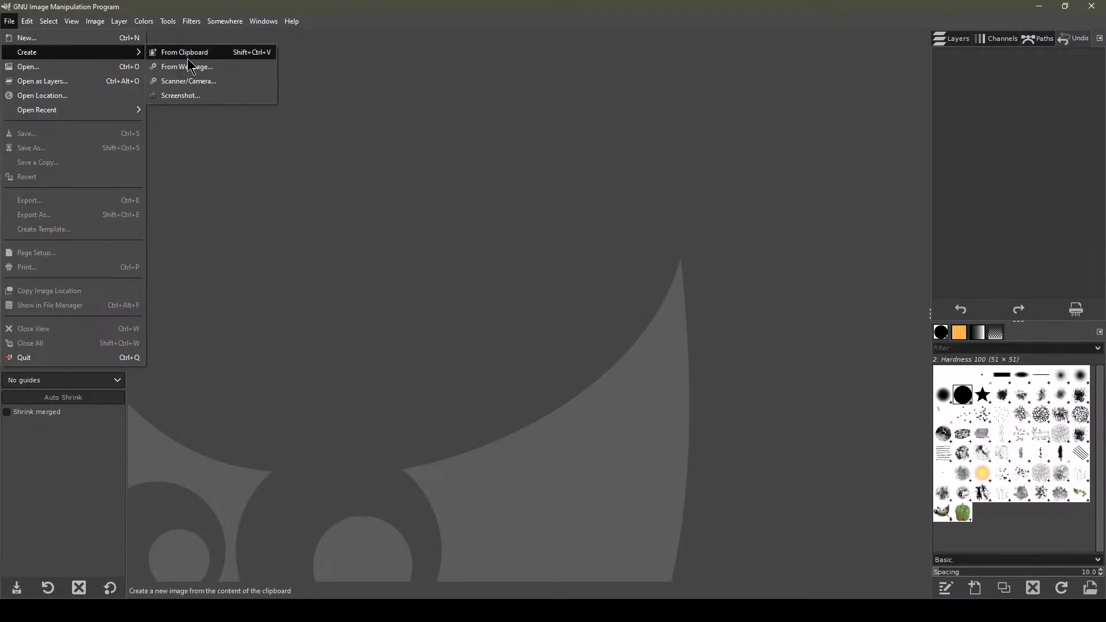
left_click(184, 53)
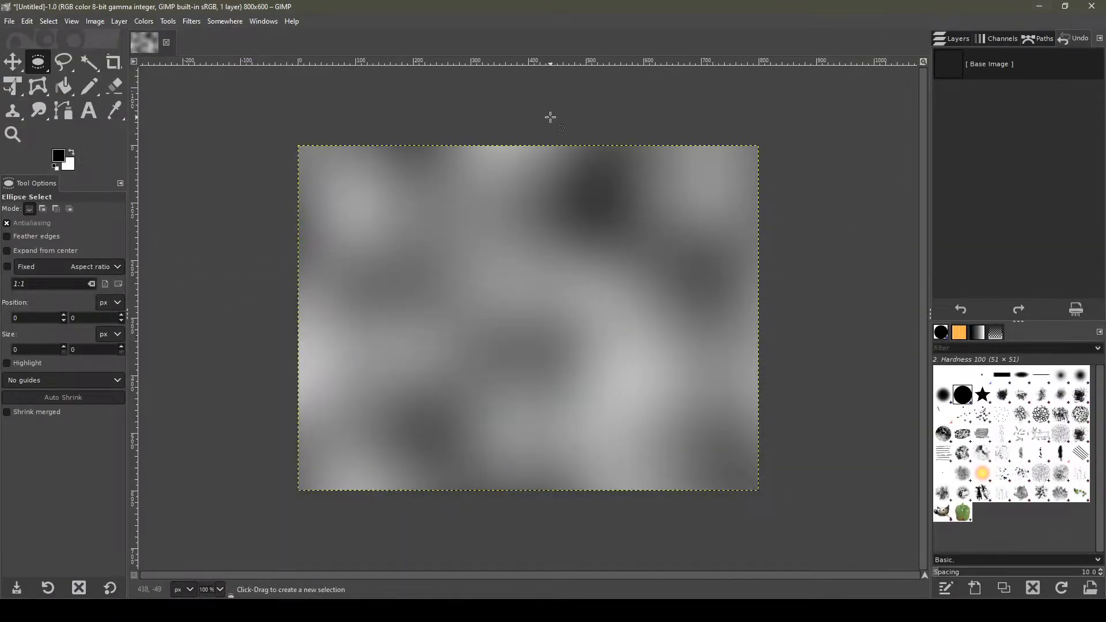
Clear the image's base layer and paste paint.net's black-and-white Background noise as a separate new layer.
key("ctrl+a")
key("Delete")
key("ctrl+v")
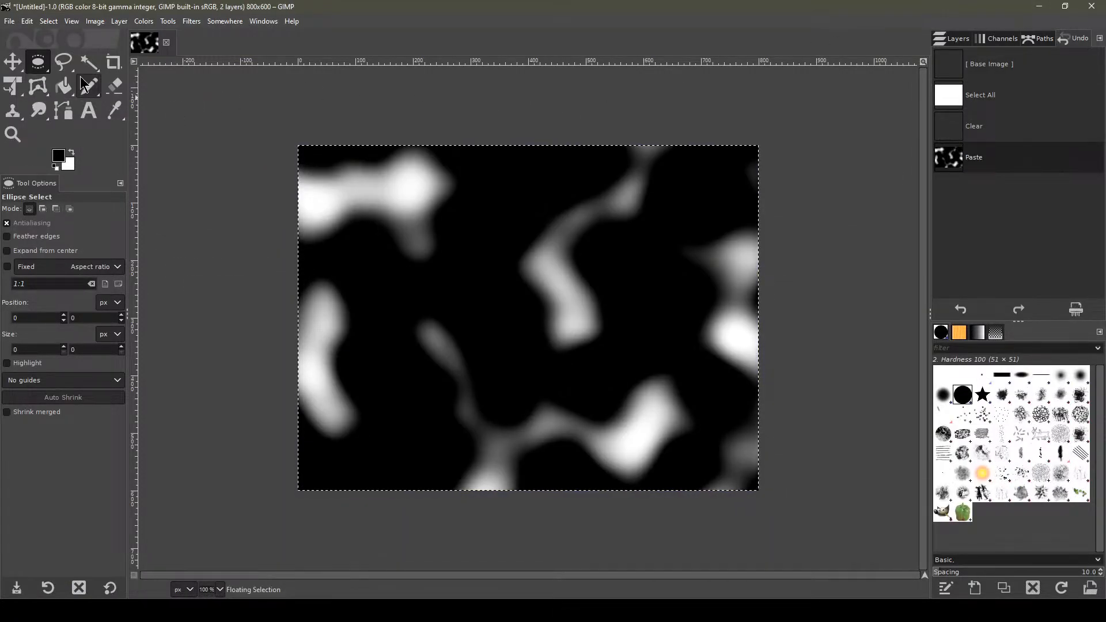
left_click(952, 39)
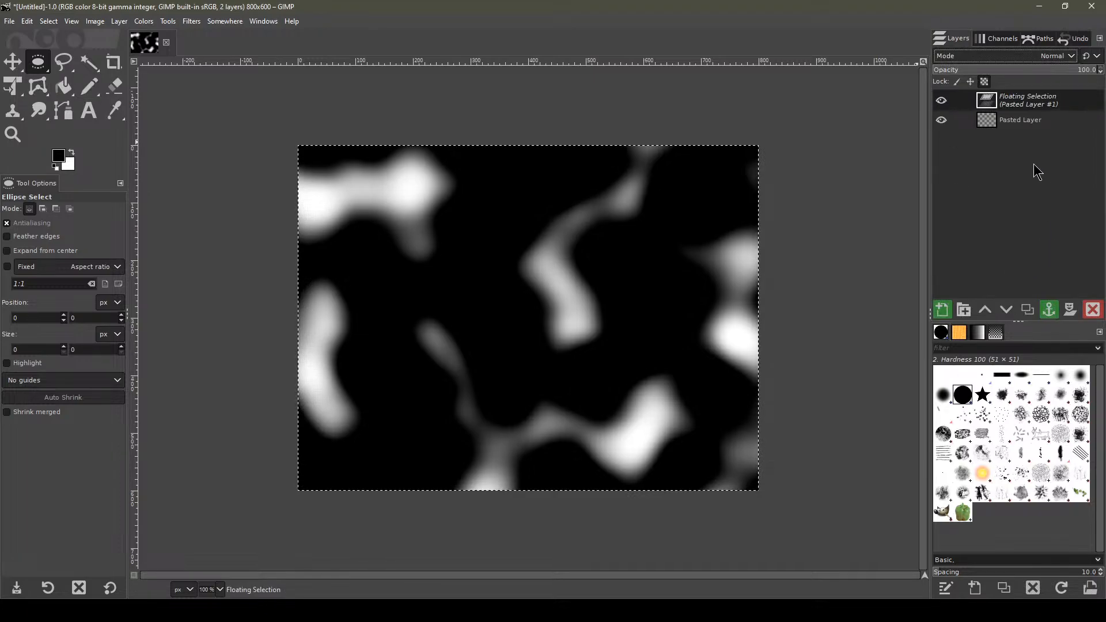
left_click(942, 310)
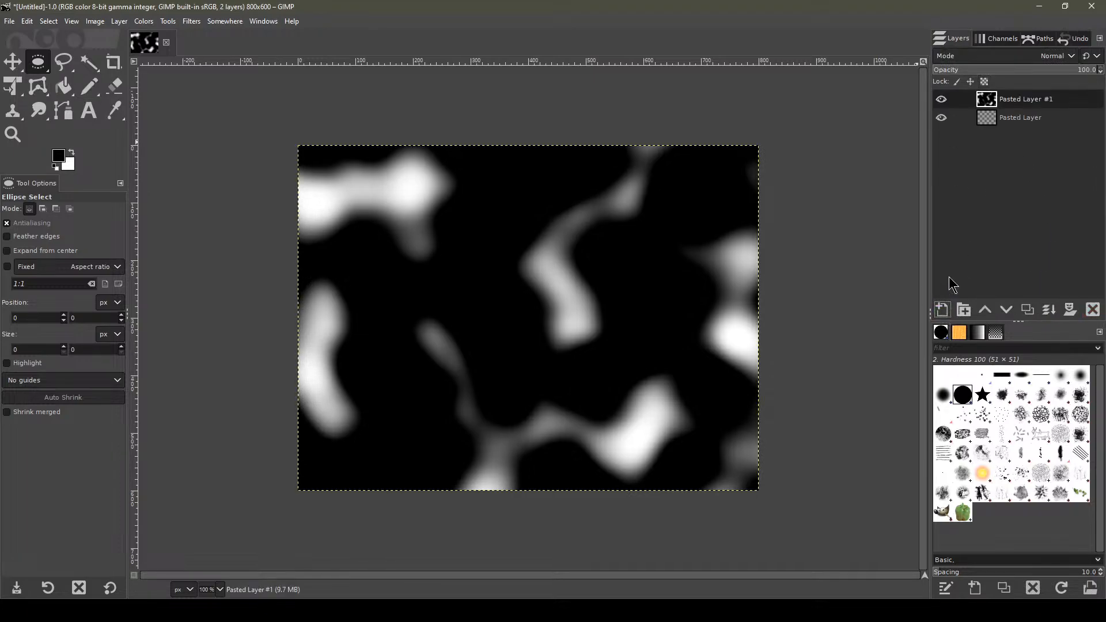
Add an empty layer in GIMP and bring in all of paint.net's Layer 2 clouds as another new layer.
left_click(943, 312)
left_click(1023, 444)
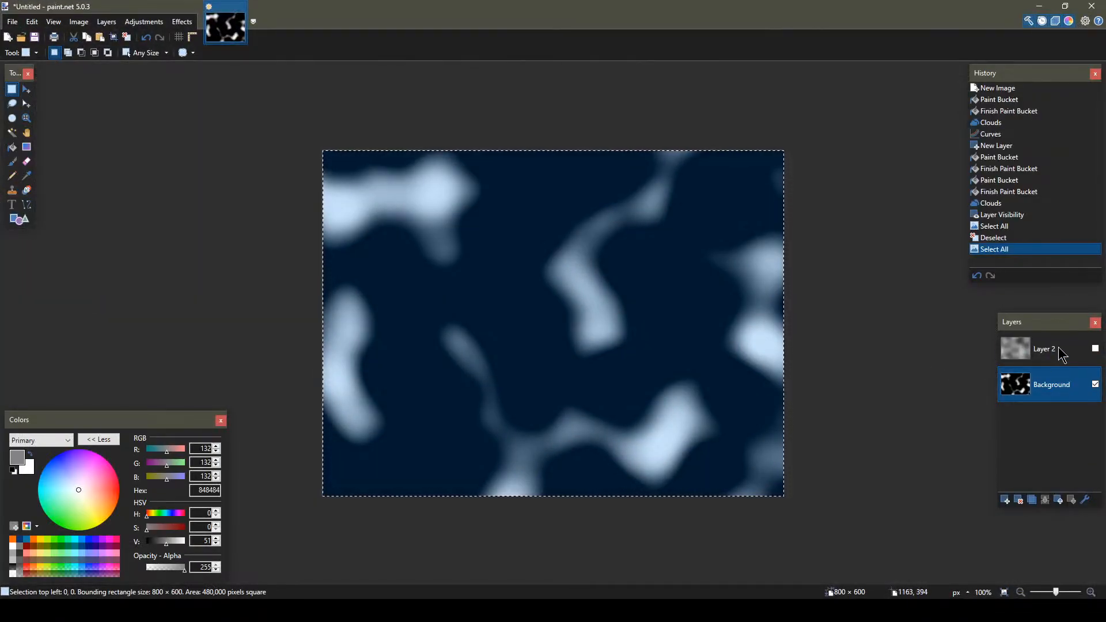
left_click(1037, 352)
key("ctrl+a")
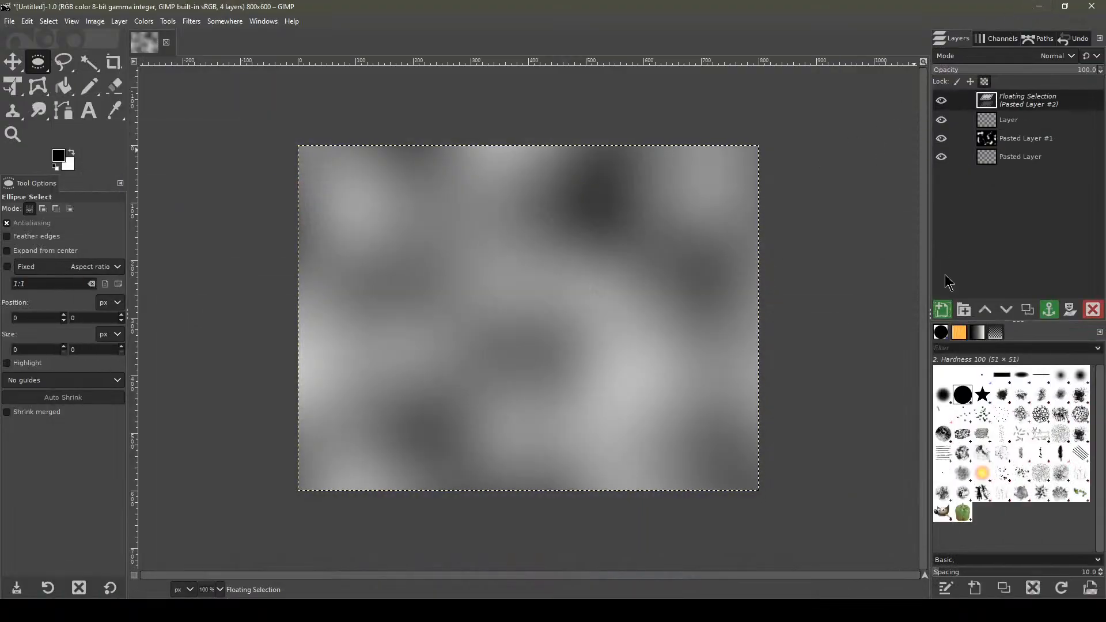
left_click(942, 310)
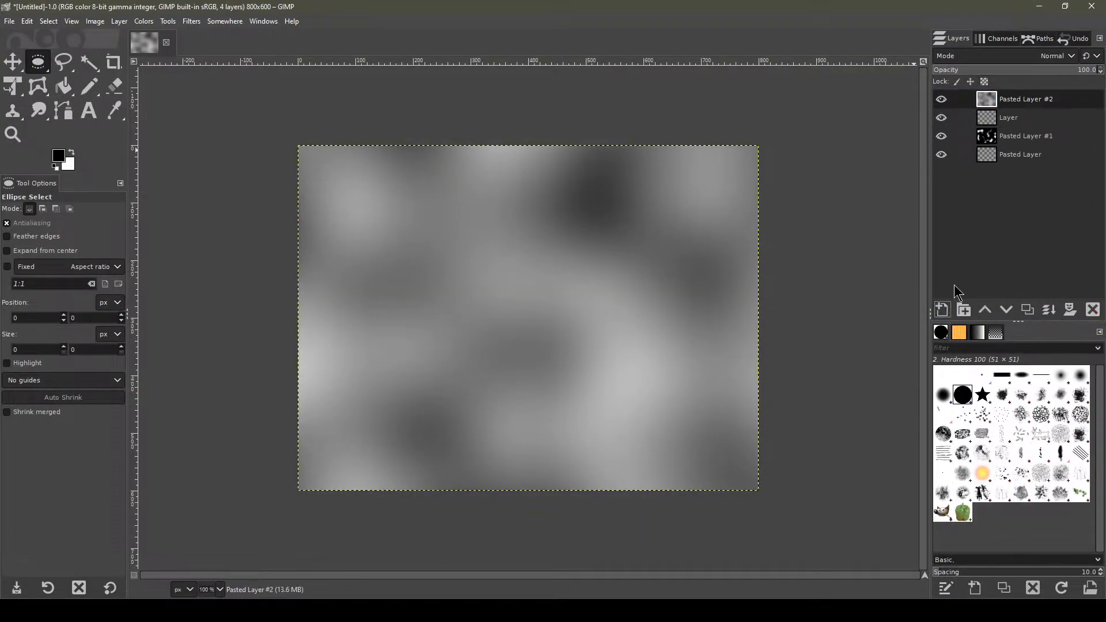
Delete the surplus empty layer beneath the grey clouds and hide Pasted Layer #1.
left_click(979, 120)
left_click(1092, 311)
left_click(992, 106)
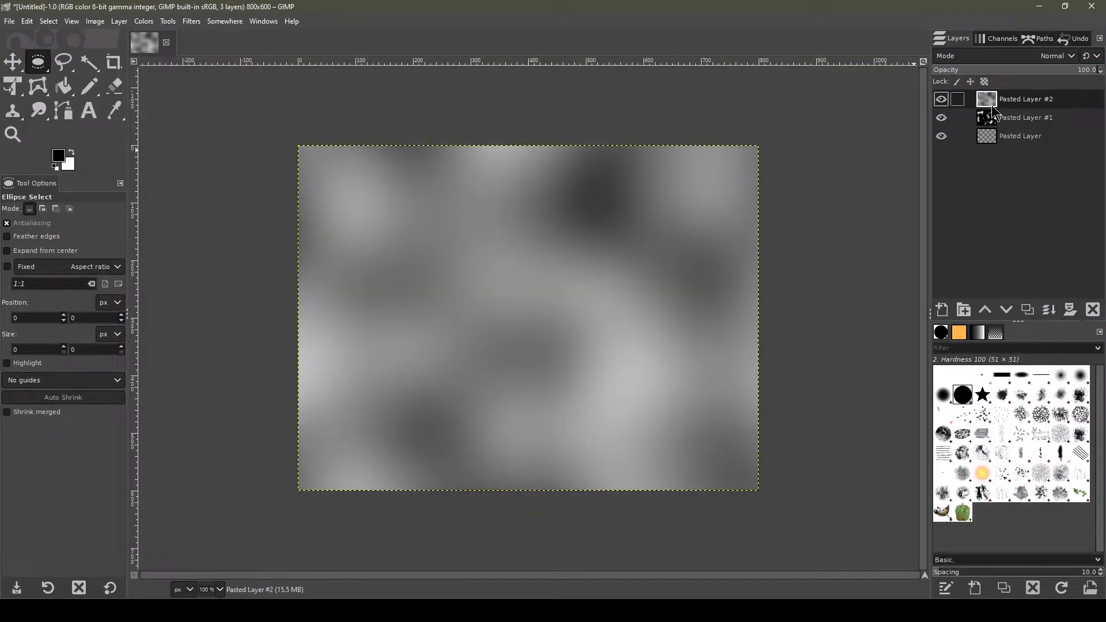
left_click(942, 119)
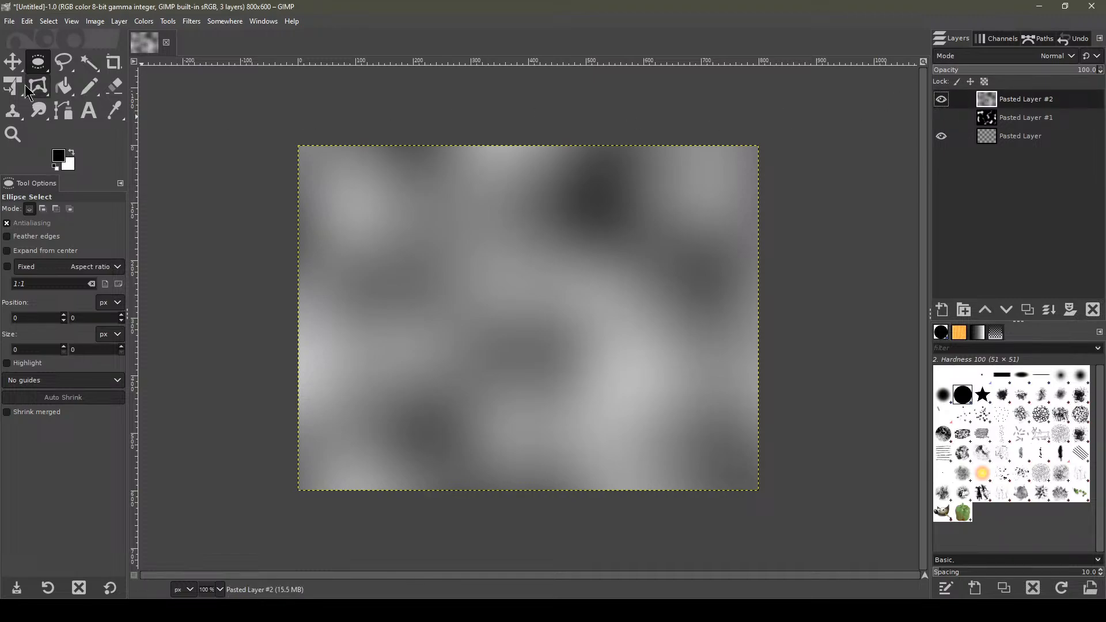
left_click(144, 21)
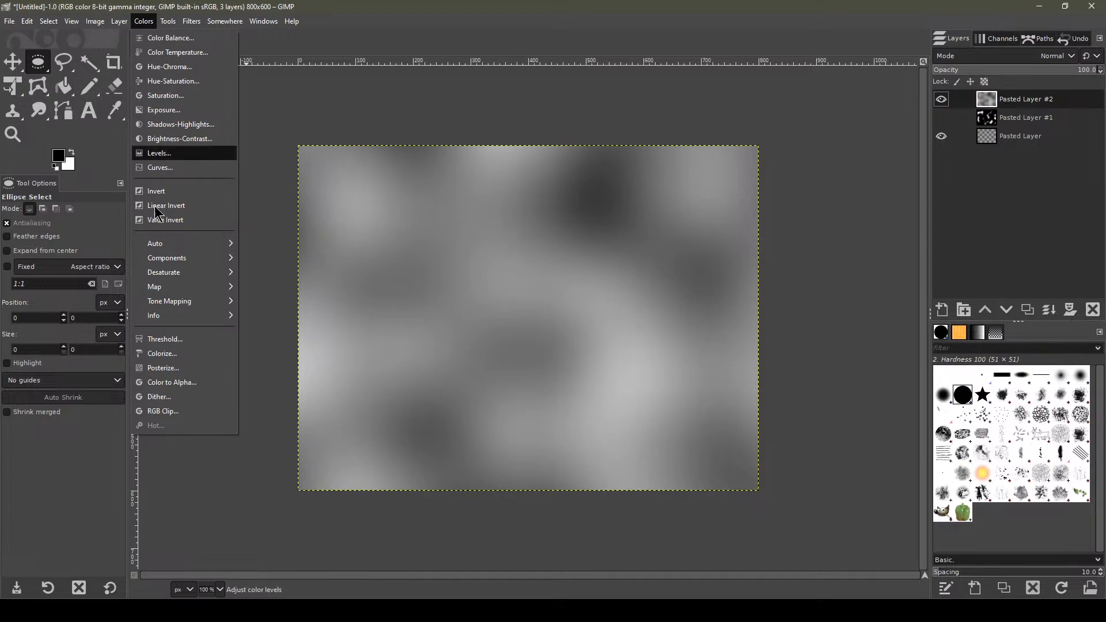
mouse_move(167, 260)
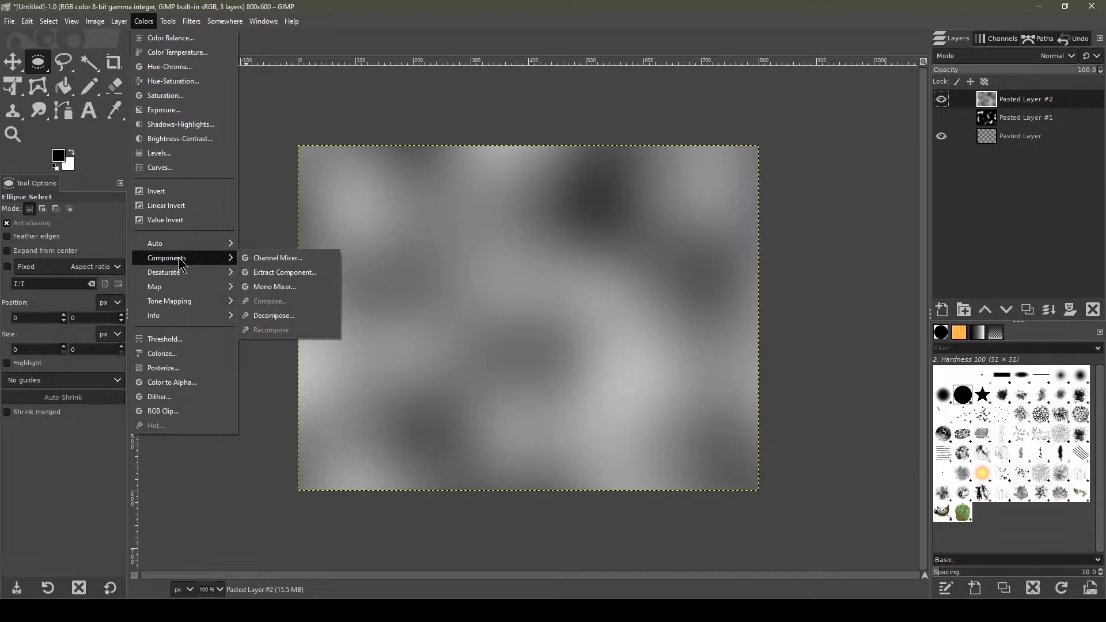
left_click(316, 258)
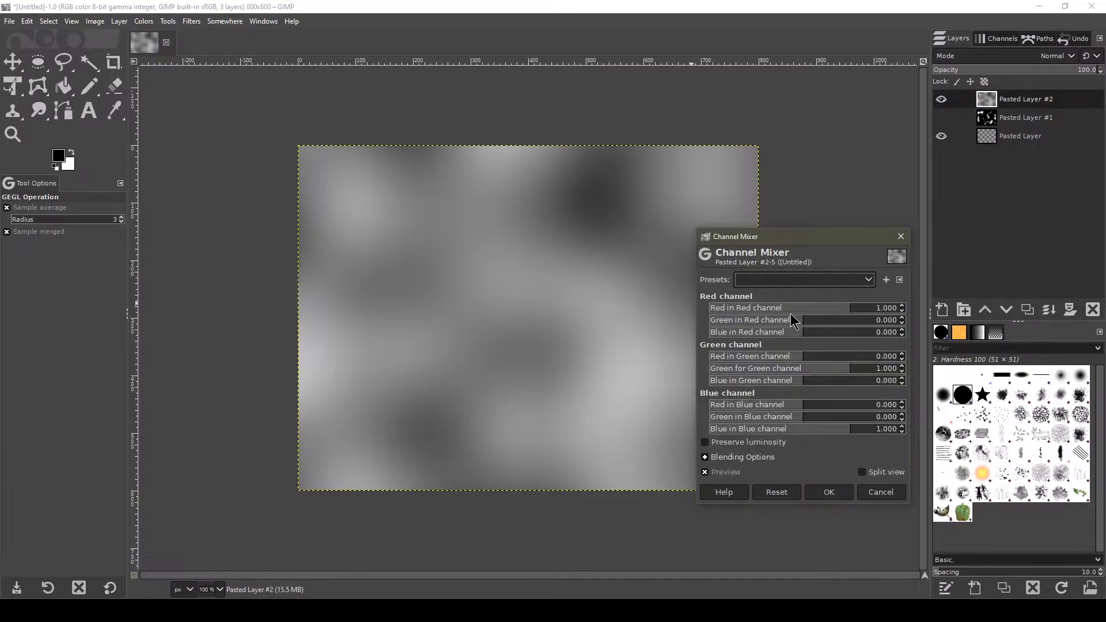
left_click(794, 321)
left_click(881, 492)
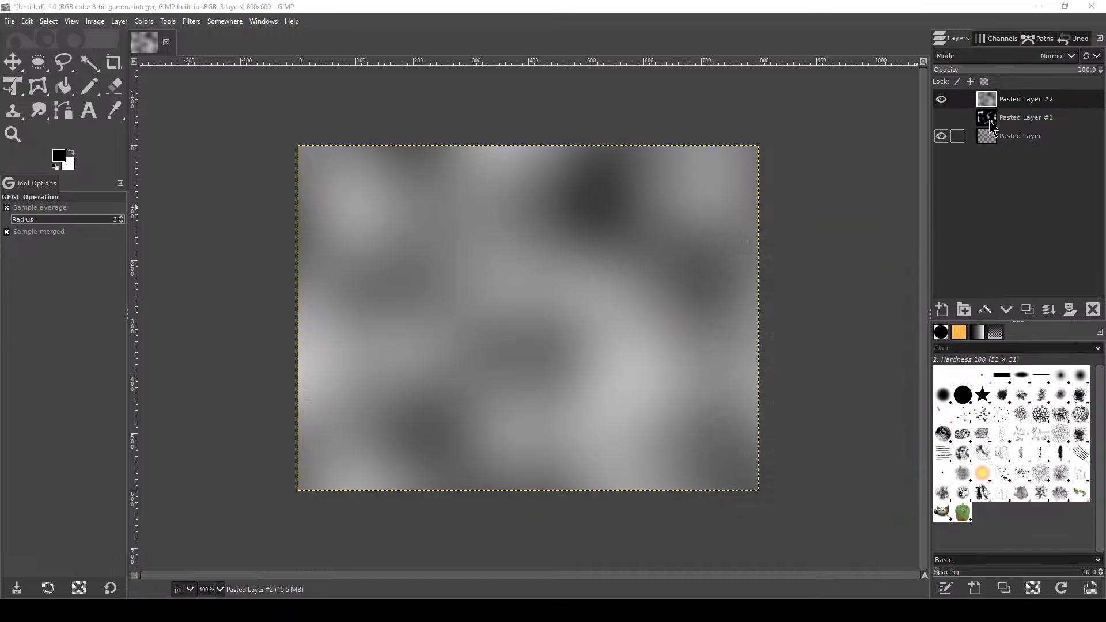
Rename the grey clouds layer as H.
double_click(1034, 99)
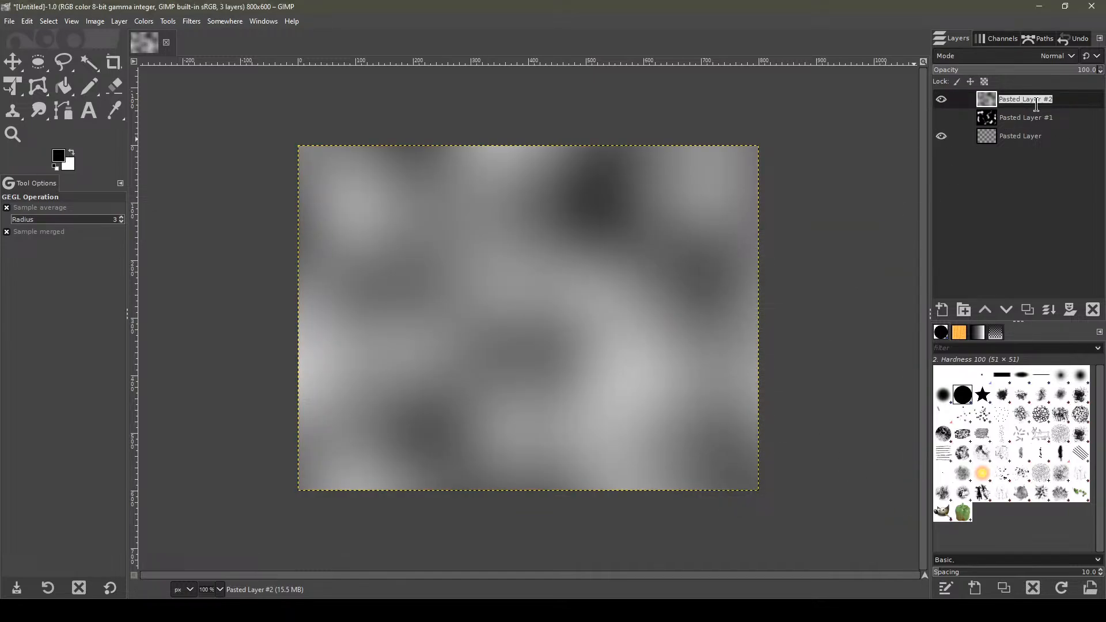
type("H")
key("Return")
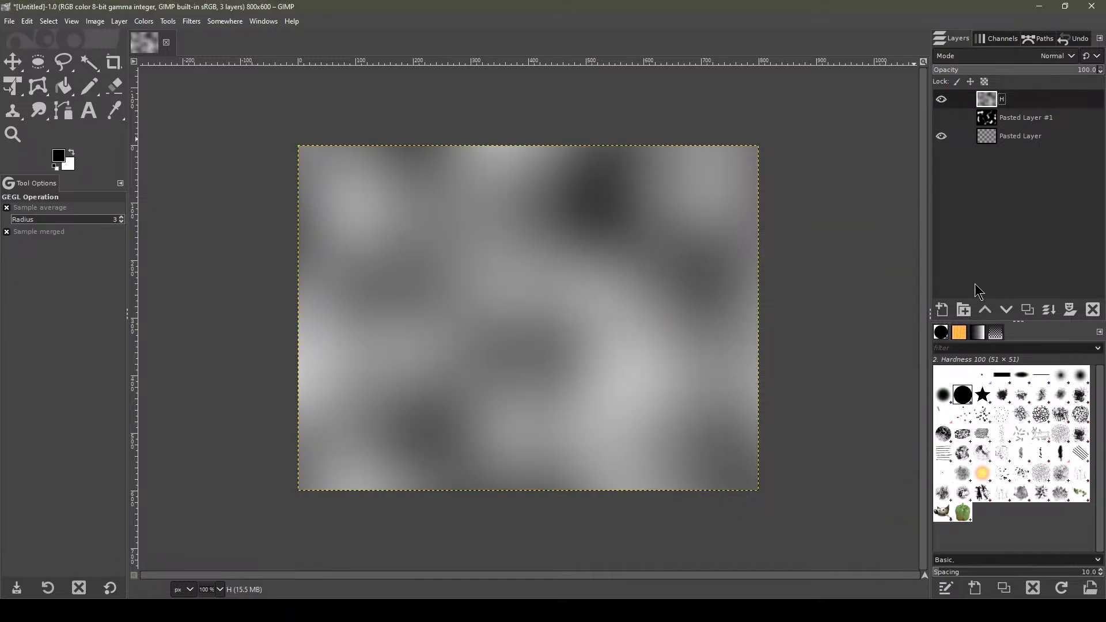
Create a new 800 × 600 px layer above H, filled with white.
left_click(943, 311)
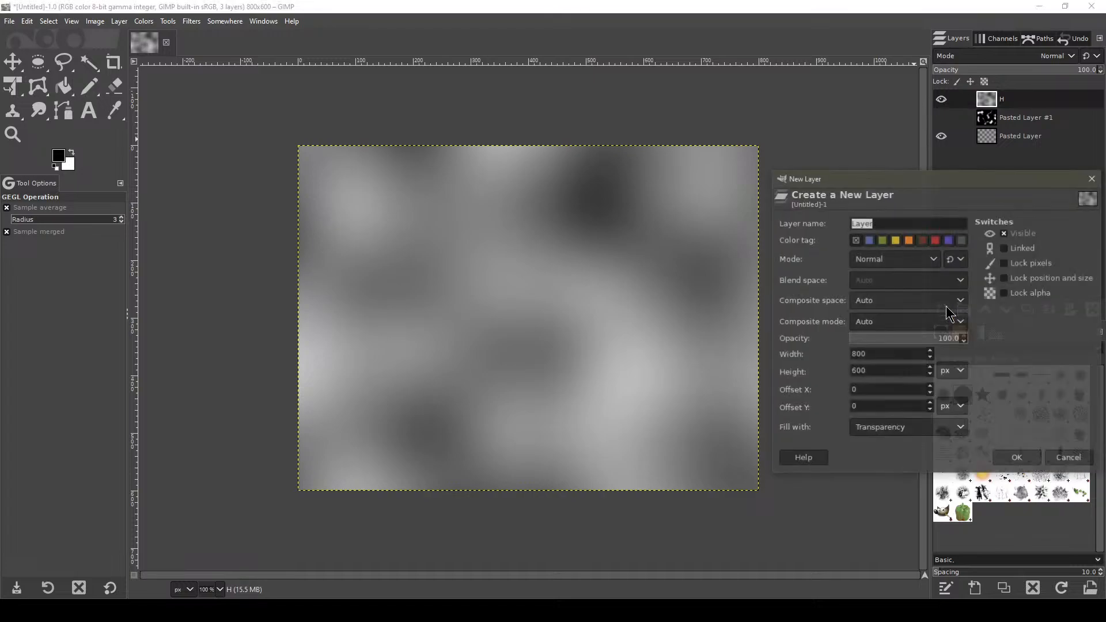
left_click(928, 427)
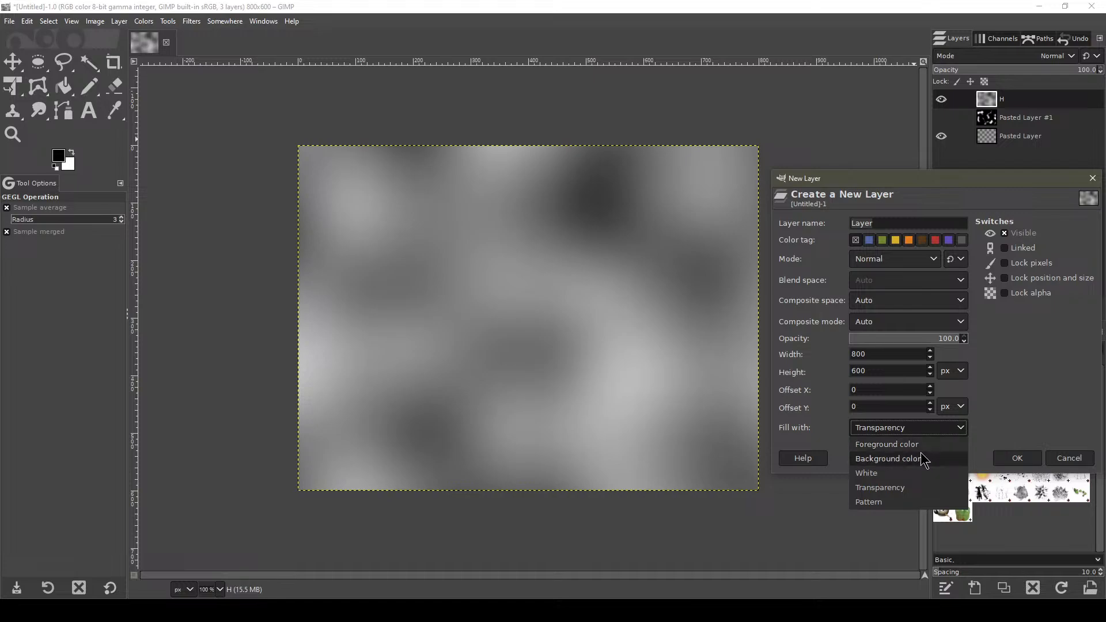
left_click(920, 459)
left_click(912, 427)
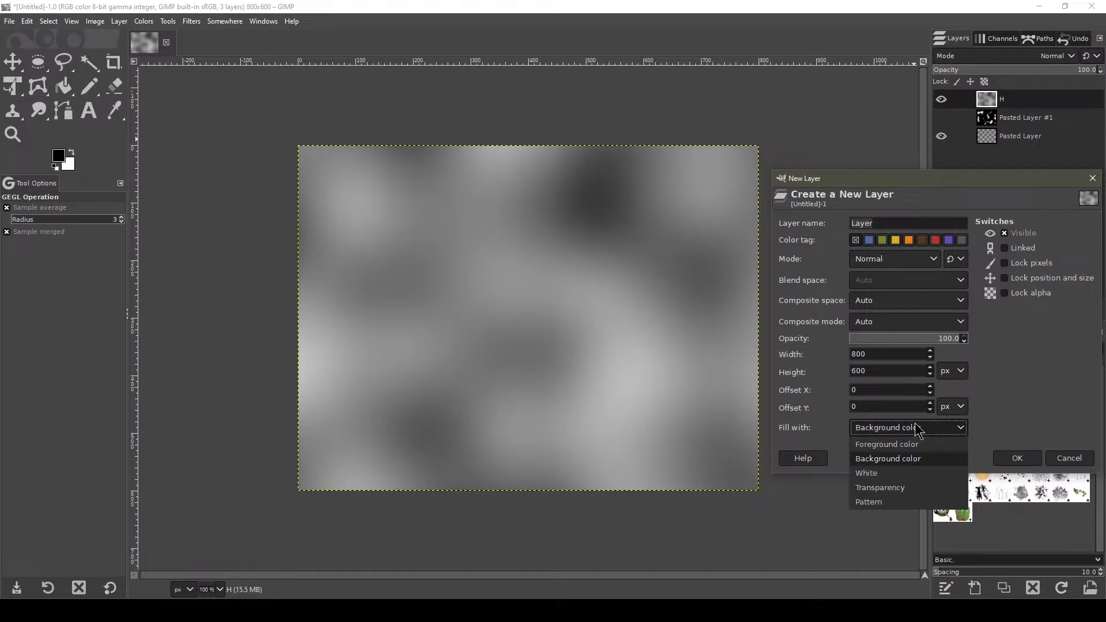
left_click(887, 474)
left_click(1017, 458)
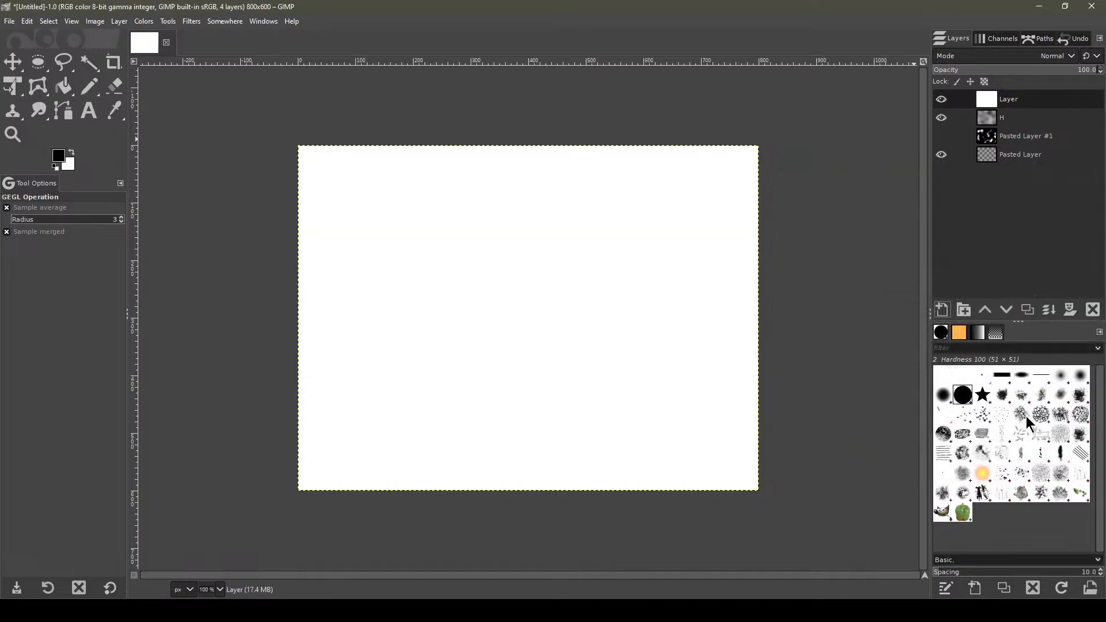
Rename the new white layer as S and move it directly beneath H.
type("S")
key("Return")
left_click_drag(989, 100, 997, 136)
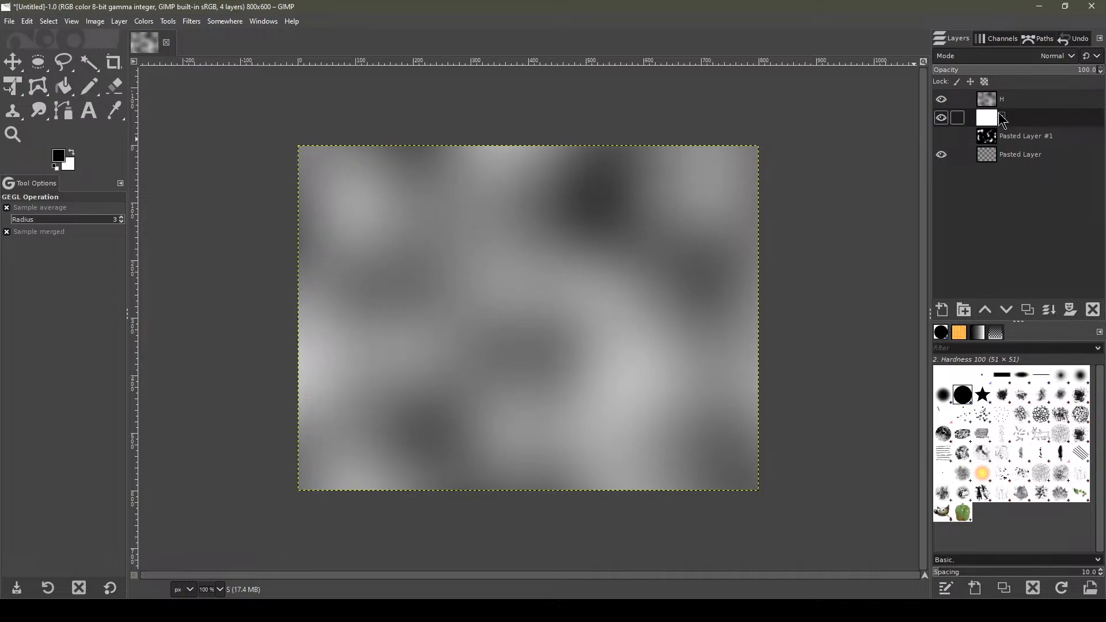
Duplicate layer S, rename the copy as V and move it directly beneath S.
right_click(997, 117)
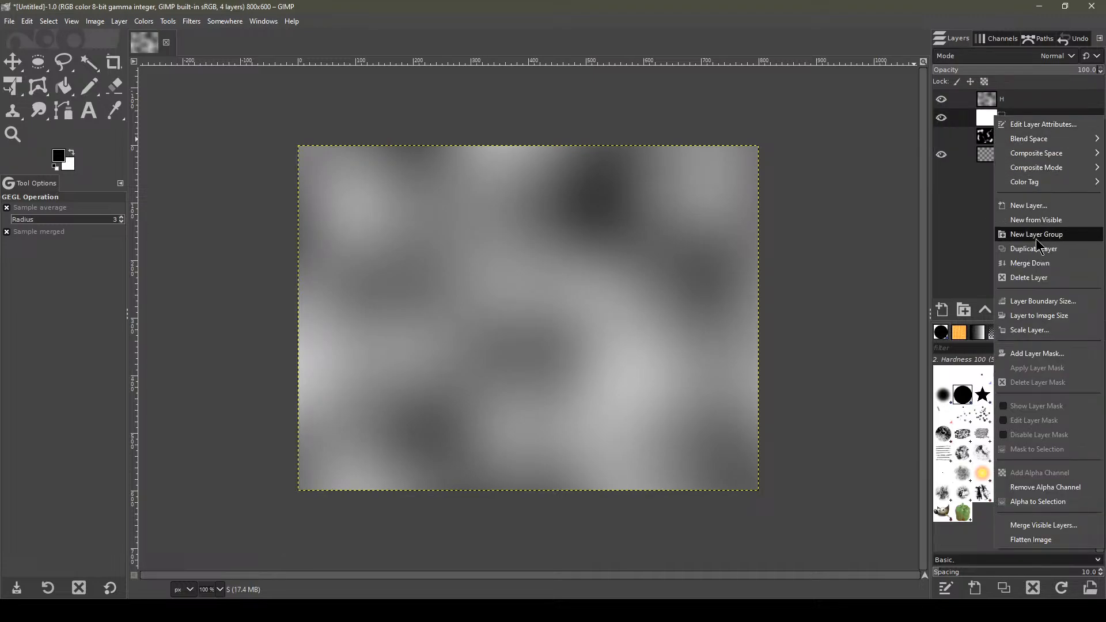
left_click(1033, 248)
double_click(1012, 118)
type("V")
key("Return")
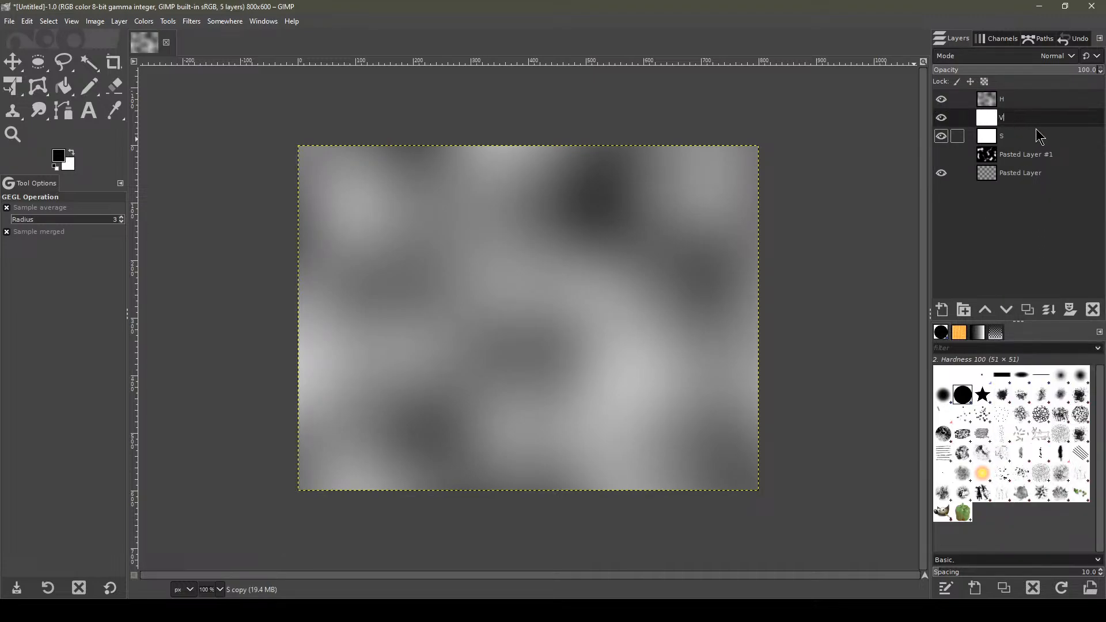
left_click_drag(988, 122, 1035, 153)
left_click(1020, 102)
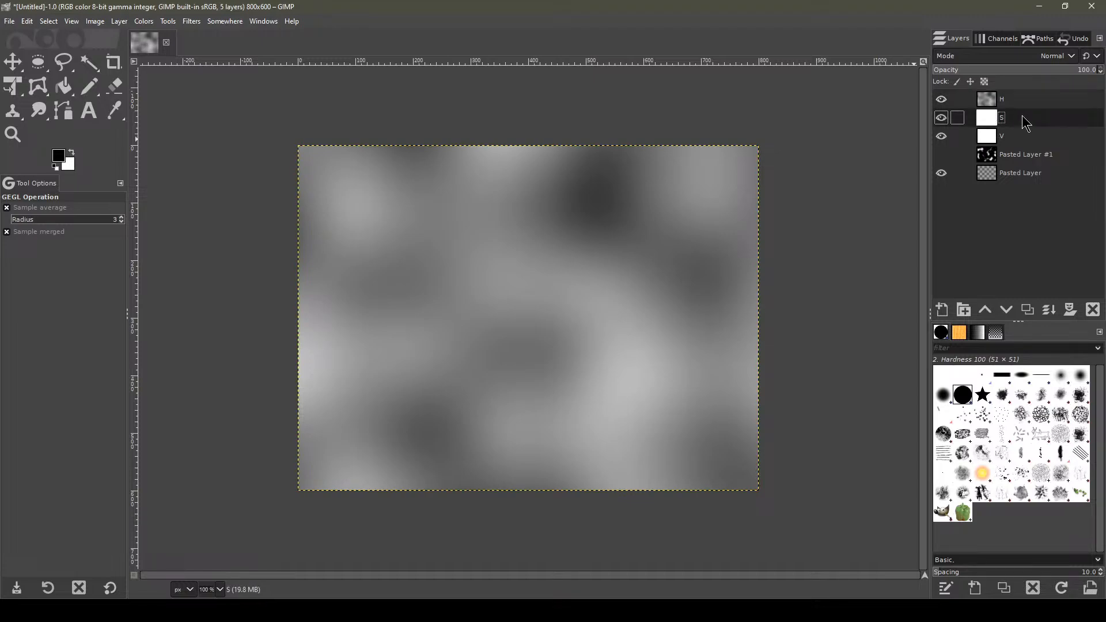
left_click(143, 23)
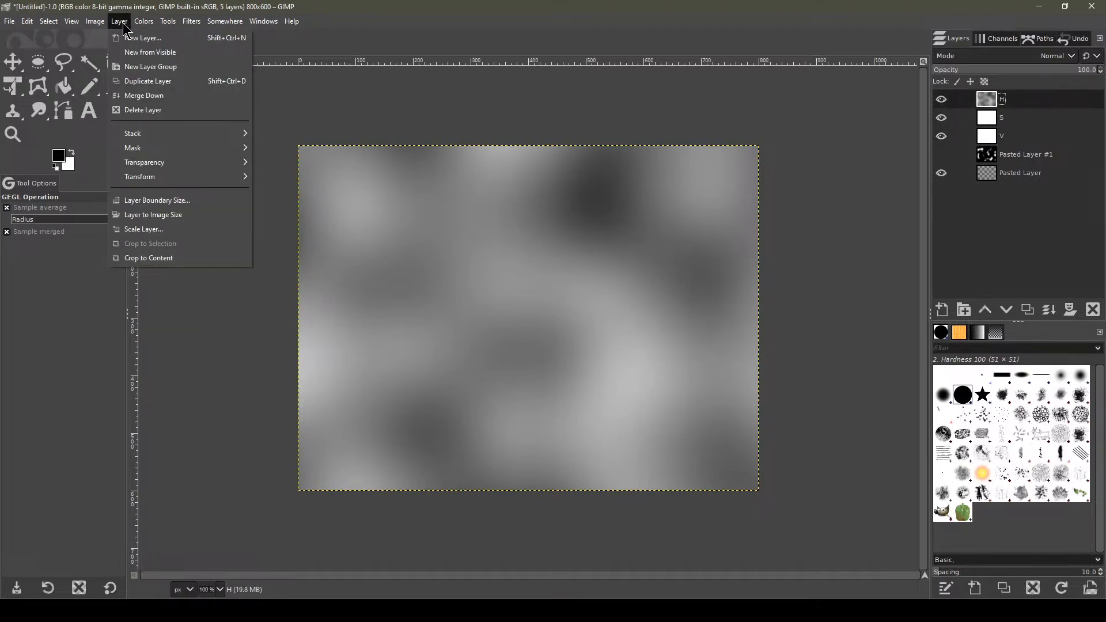
mouse_move(152, 25)
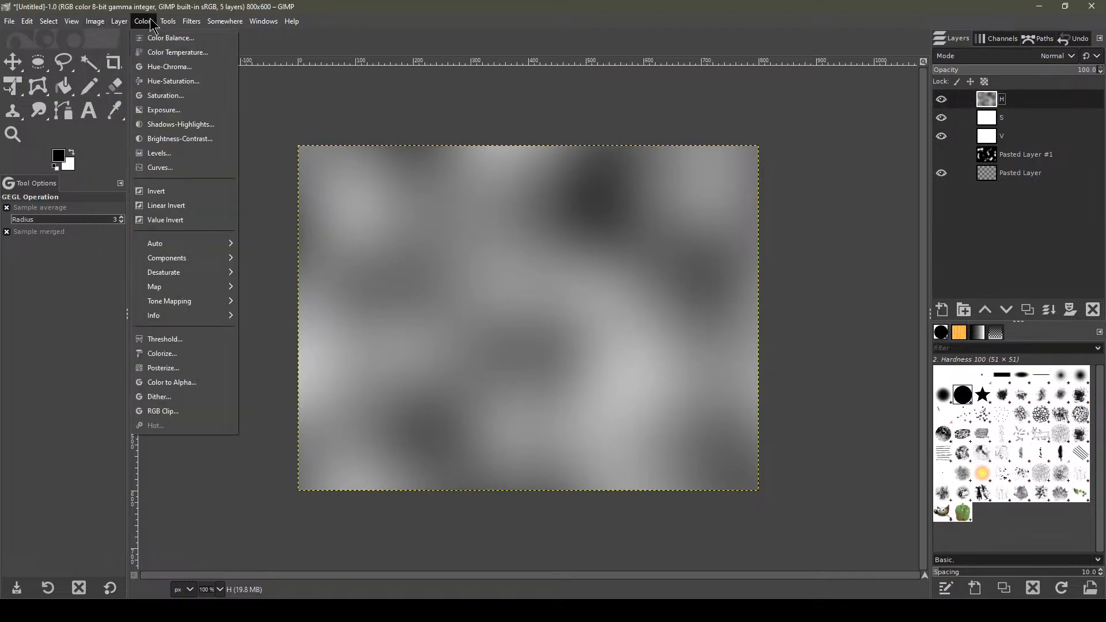
mouse_move(222, 259)
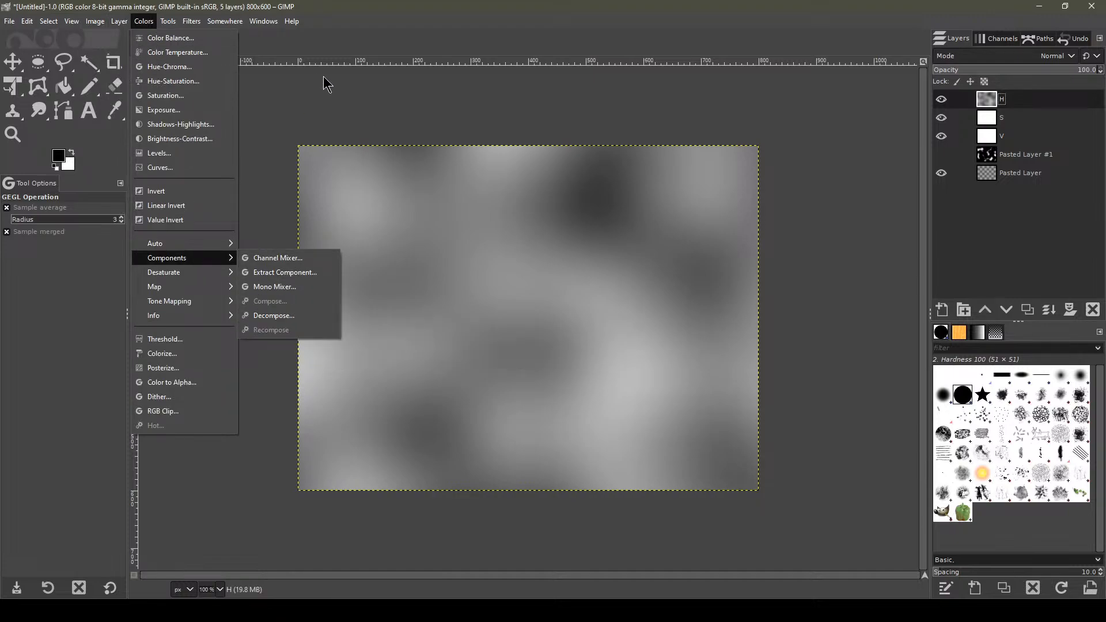
left_click(367, 105)
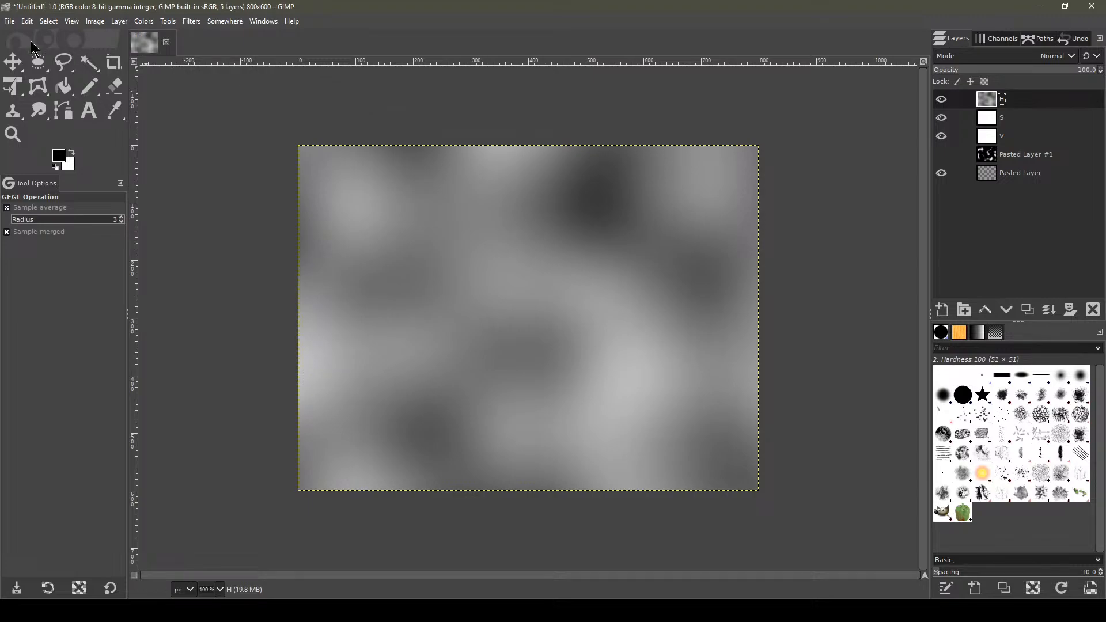
left_click(152, 25)
mouse_move(225, 21)
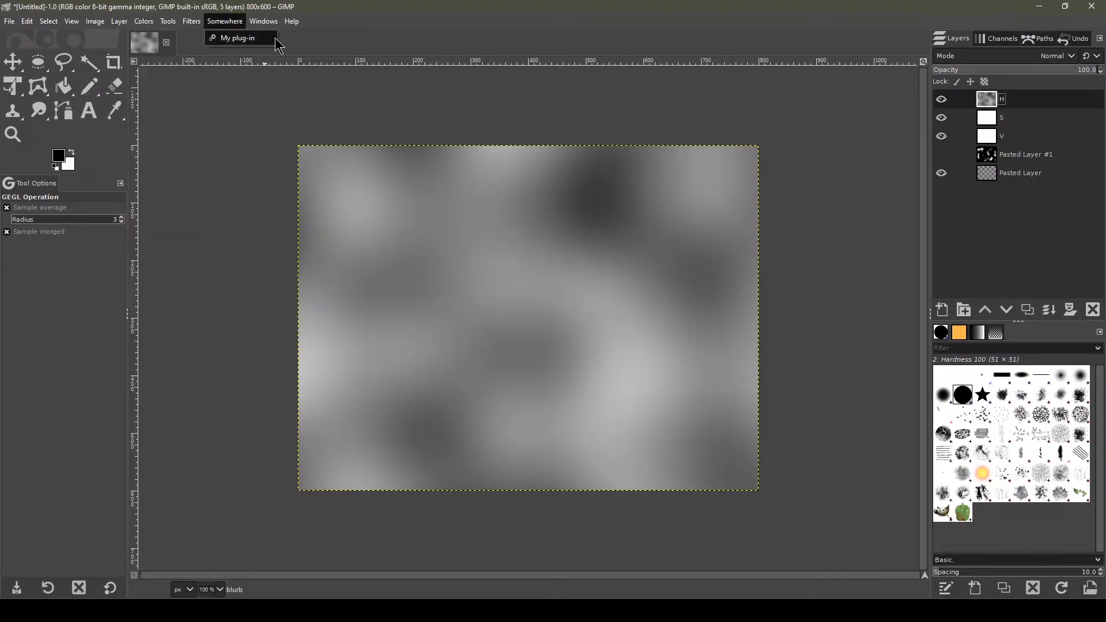
Delete the empty Pasted Layer at the base of the layer stack.
left_click(1005, 183)
left_click(988, 175)
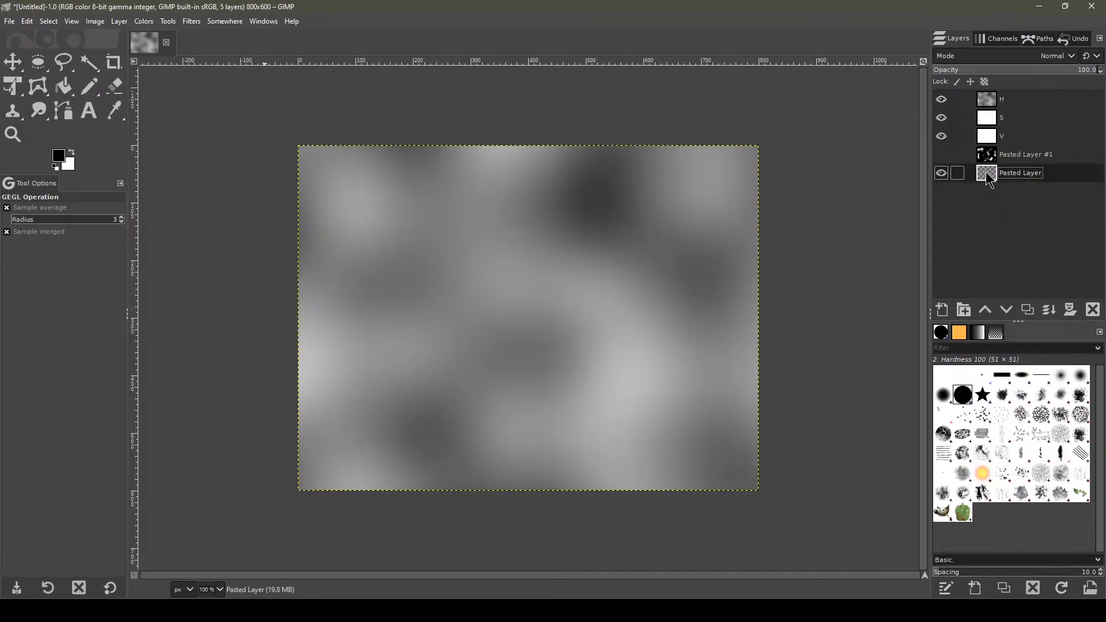
left_click(1093, 313)
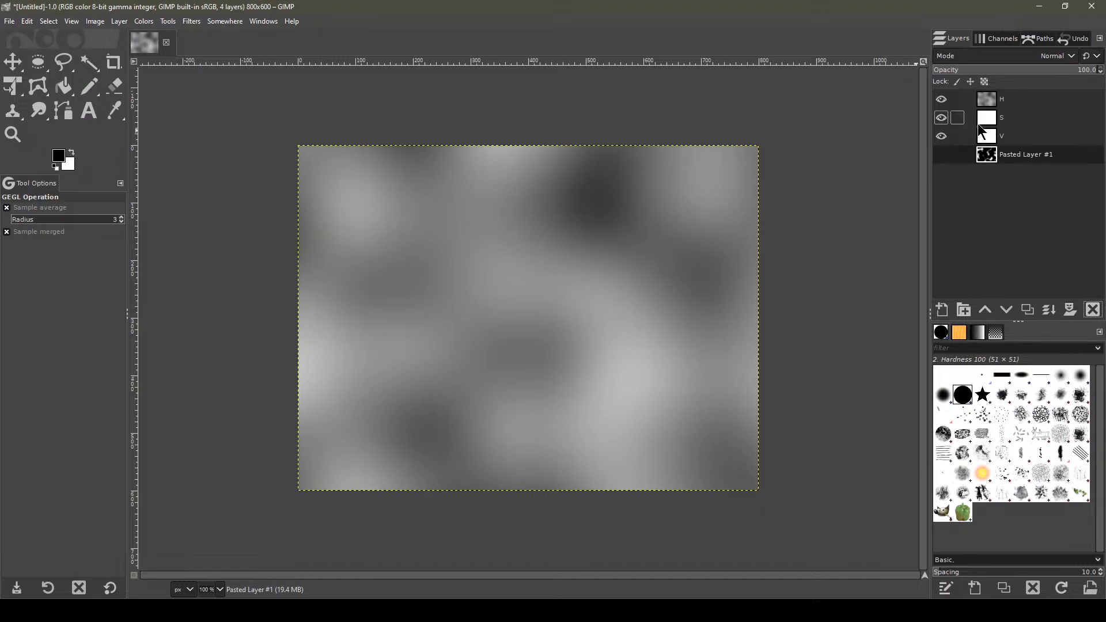
left_click(993, 106)
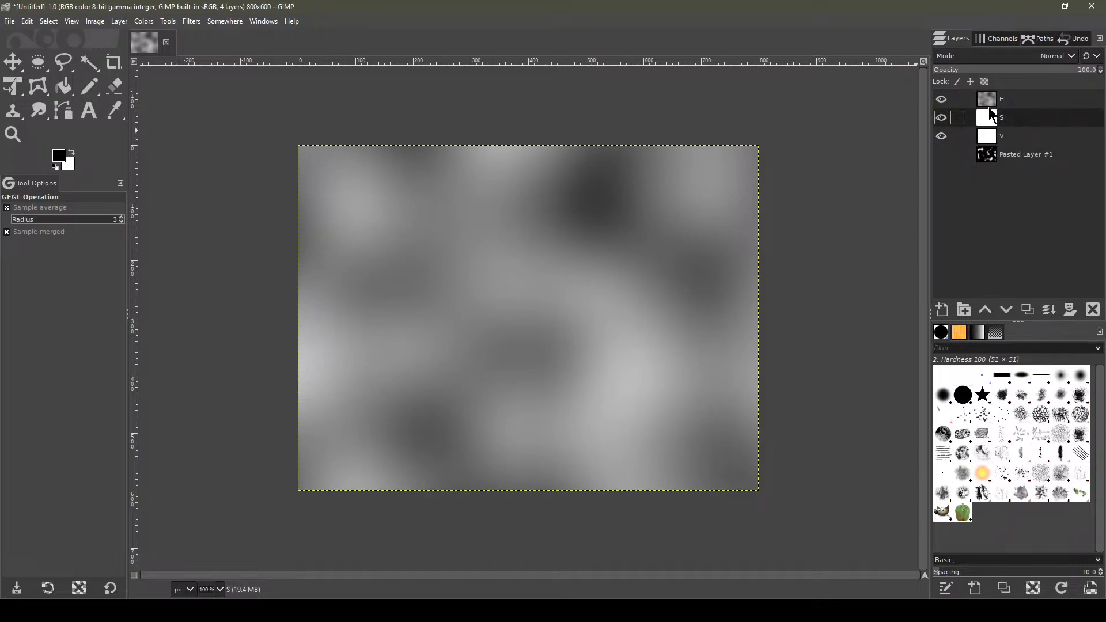
left_click(176, 23)
mouse_move(144, 21)
mouse_move(177, 245)
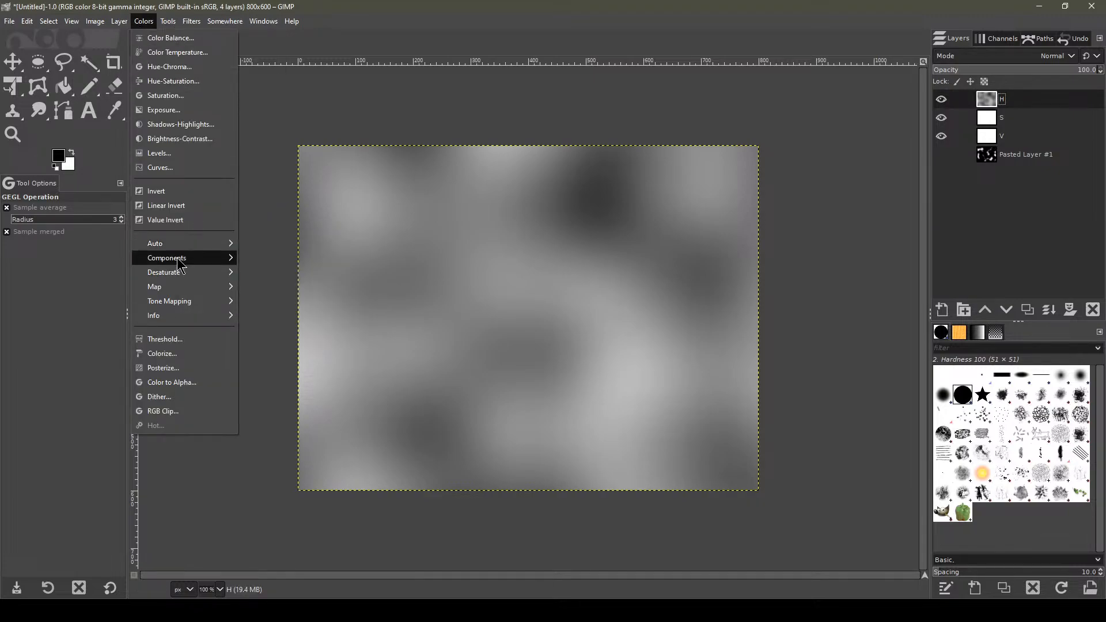
mouse_move(180, 264)
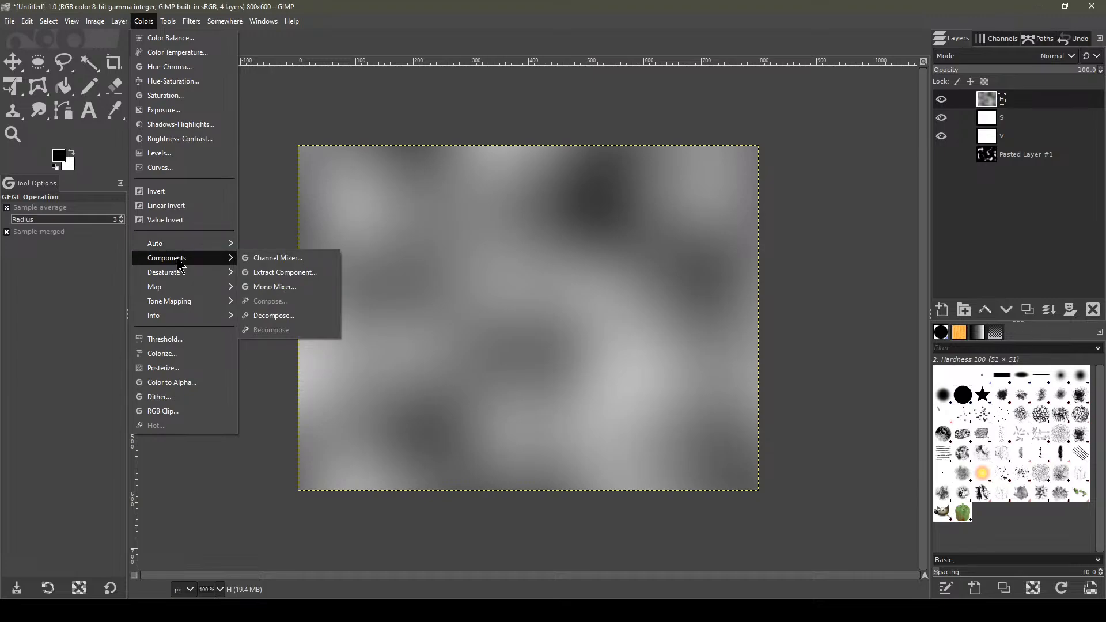
left_click(275, 286)
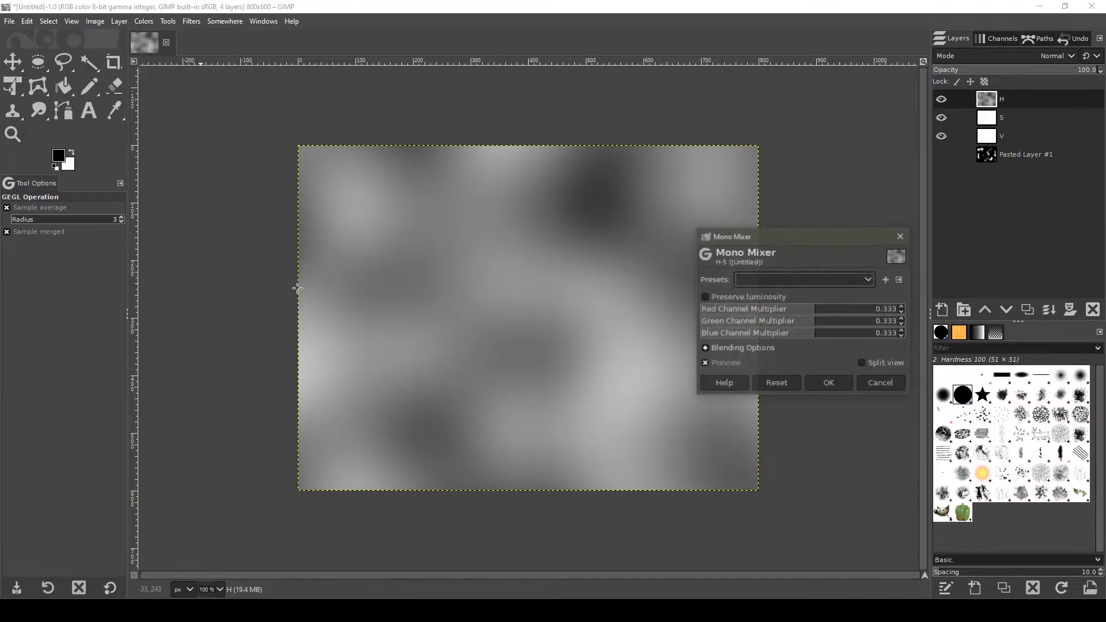
left_click(880, 381)
left_click(119, 21)
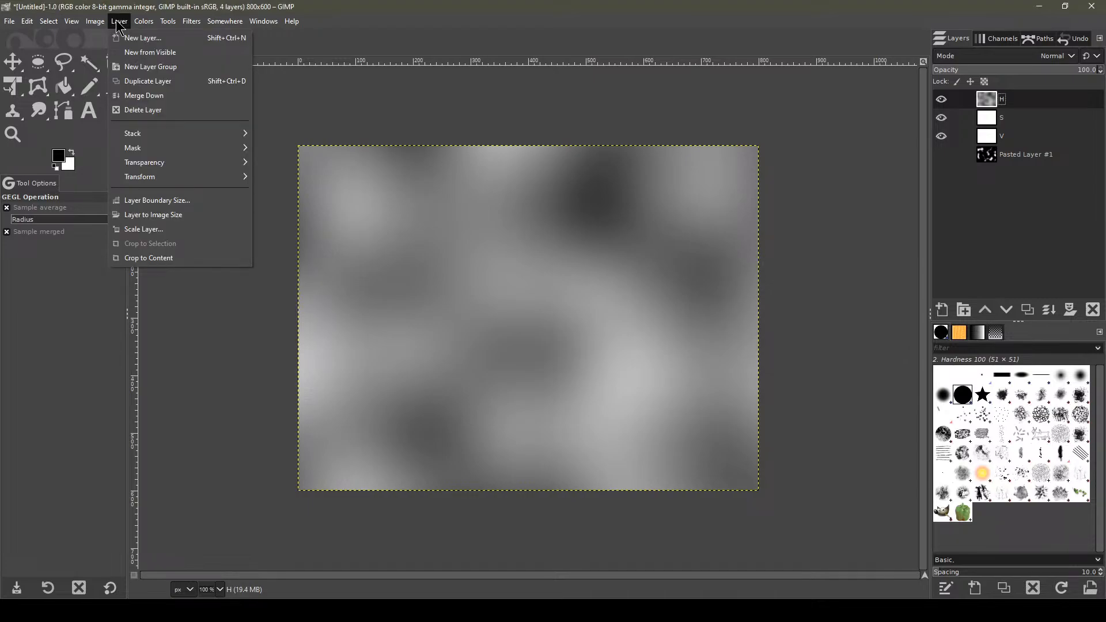
mouse_move(159, 260)
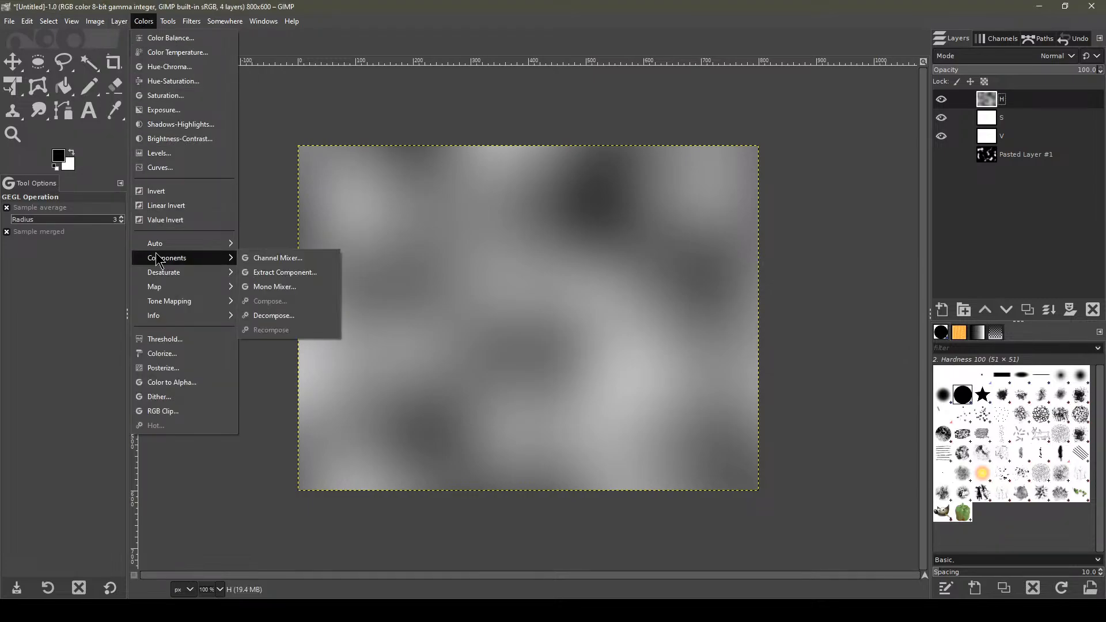
left_click(71, 21)
Create a separate new image of 800 × 600 pixels.
left_click(10, 21)
left_click(26, 36)
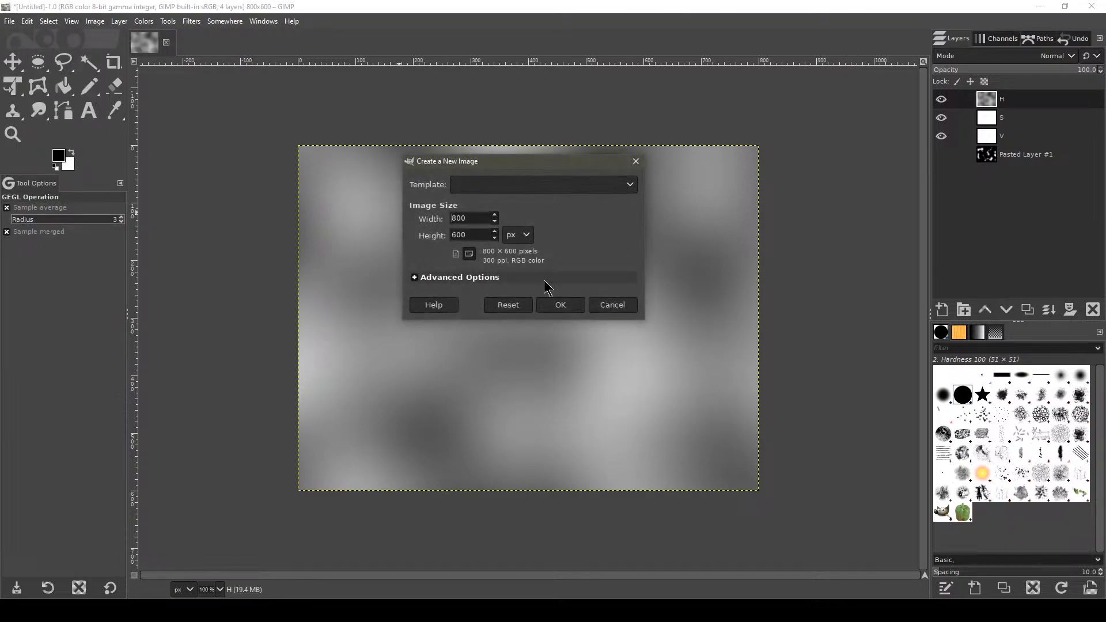
left_click(571, 307)
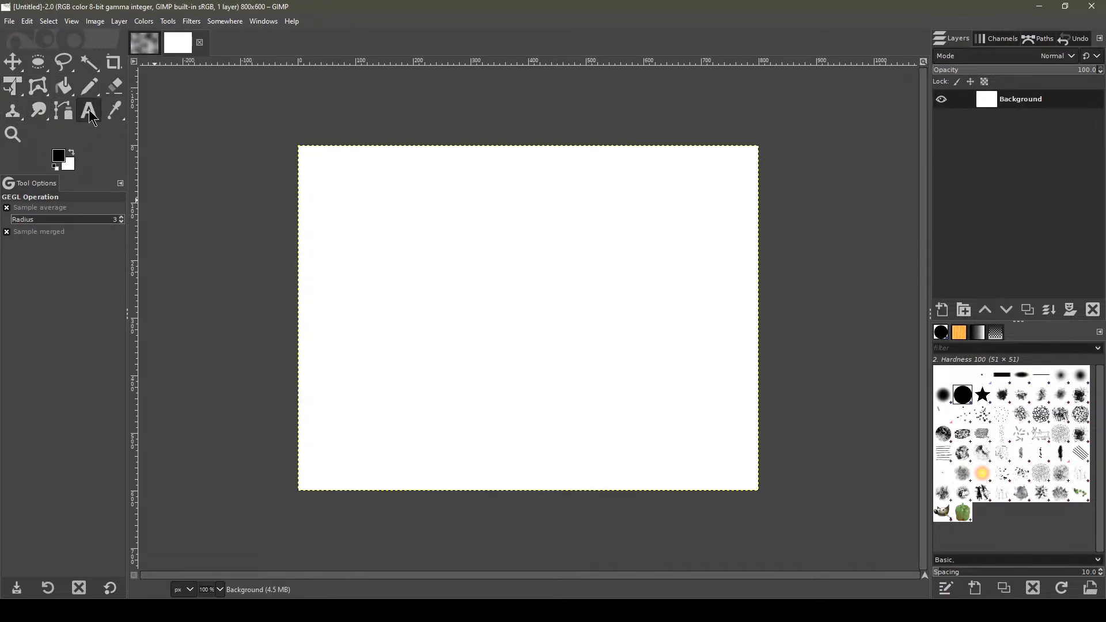
Choose the Gradient tool and set its gradient to the first Full saturation spectrum preset.
left_click(64, 87)
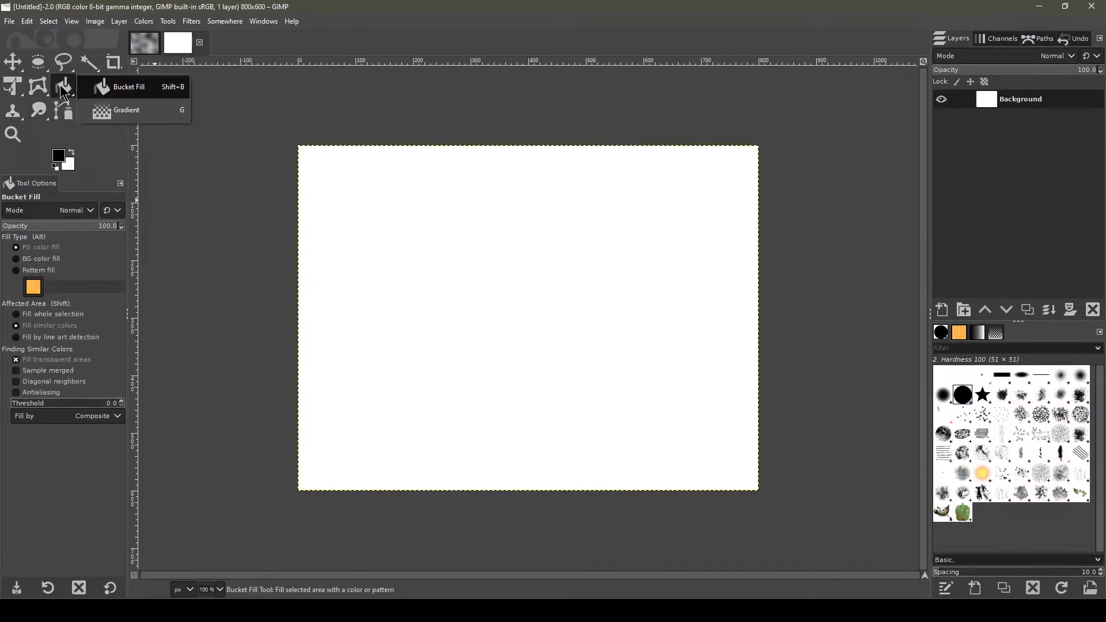
left_click(115, 106)
left_click_drag(397, 283, 631, 304)
key("Escape")
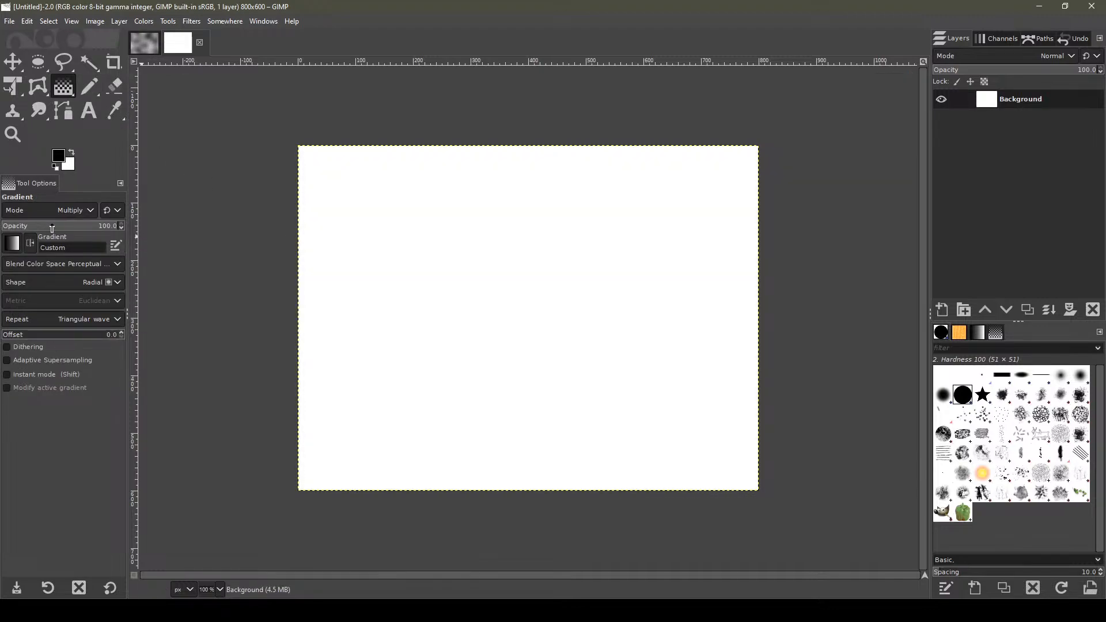
left_click(12, 244)
scroll(50, 362, "down", 5)
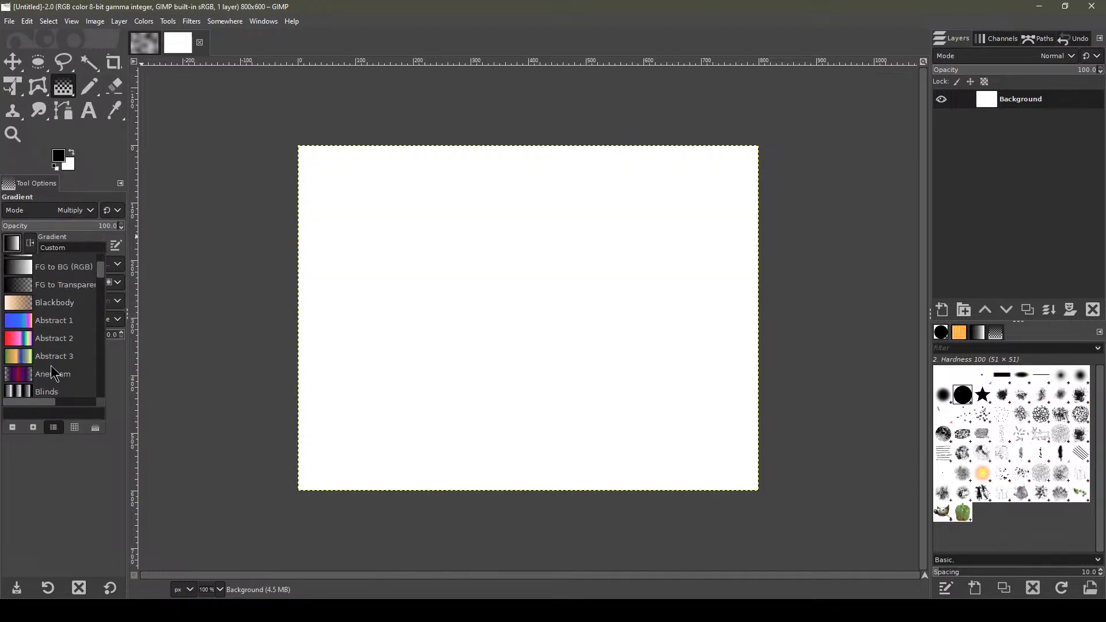
scroll(53, 351, "down", 3)
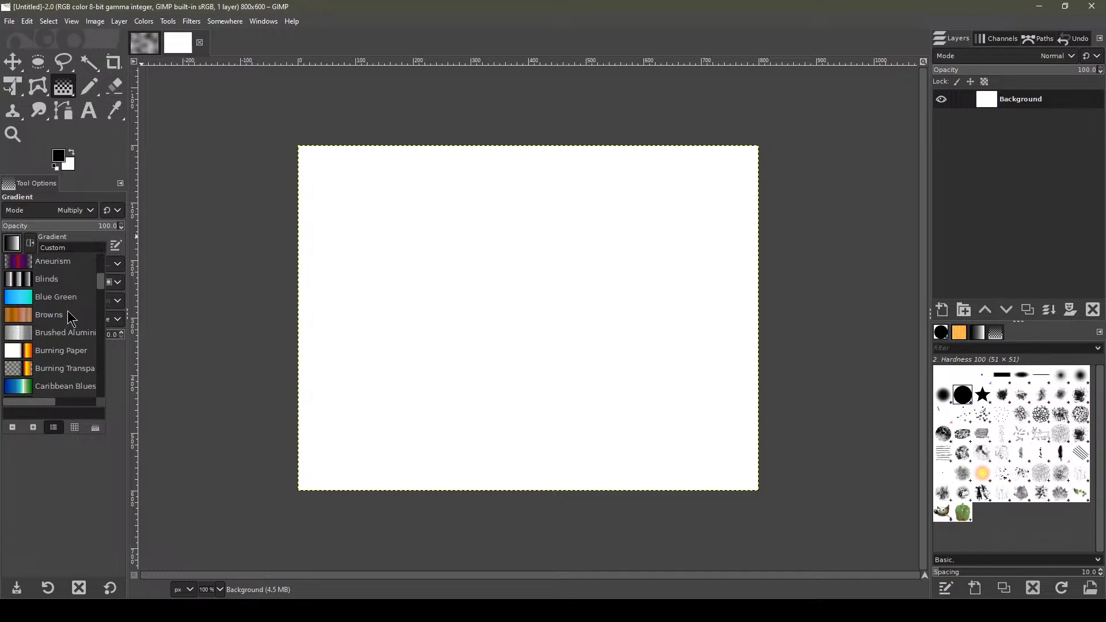
scroll(66, 314, "down", 10)
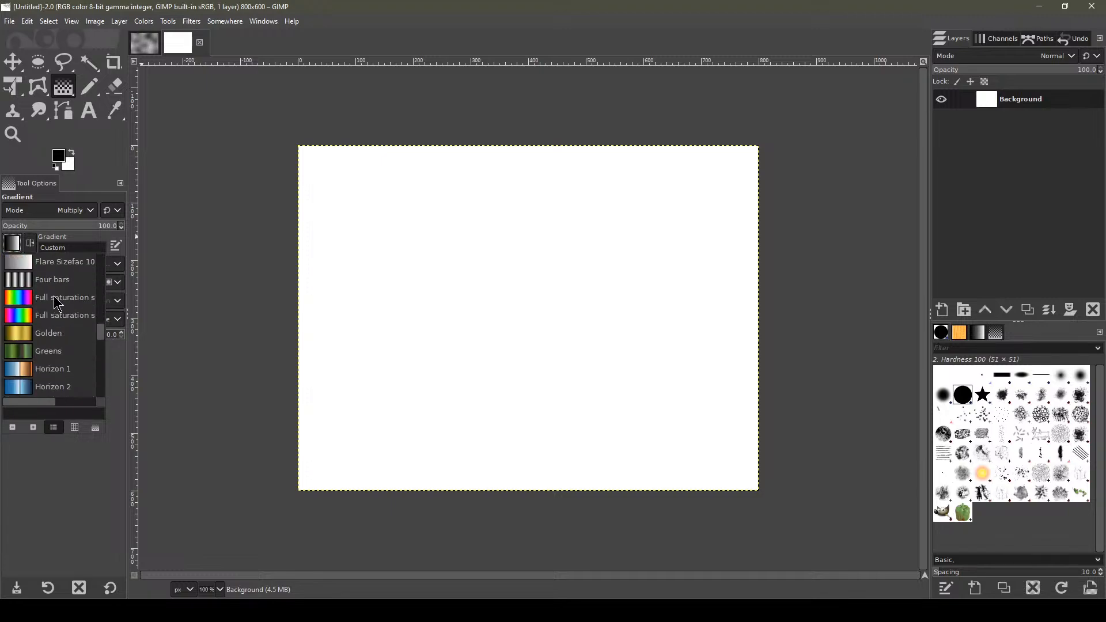
left_click(57, 303)
Fill the white background with a radial rainbow gradient starting left of centre and ending at about X 650, Y 315 px.
left_click_drag(355, 309, 670, 318)
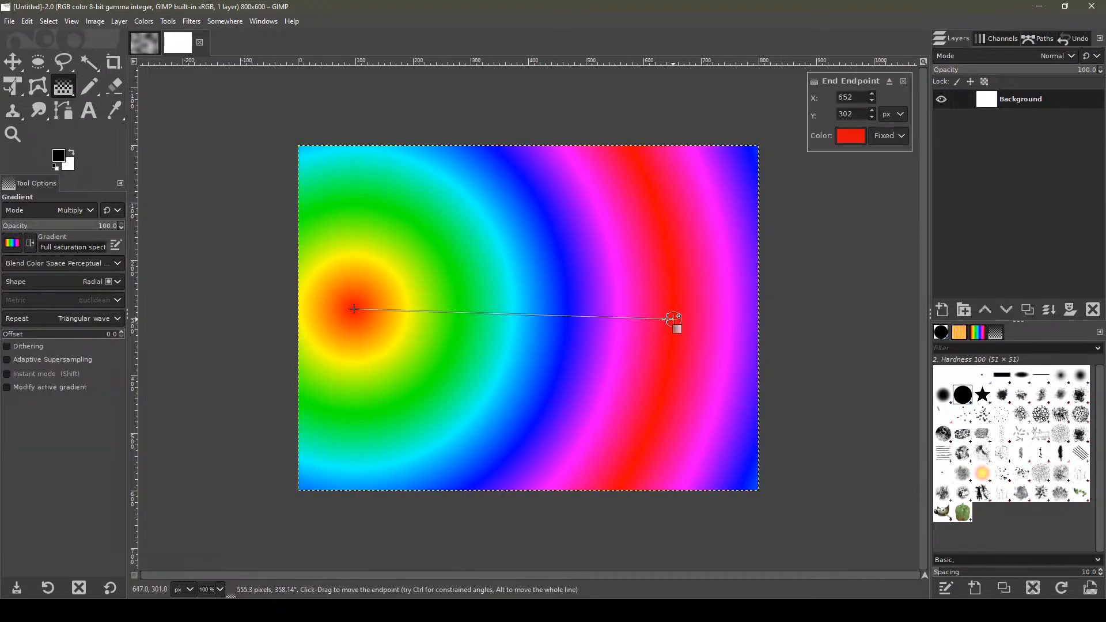
key("Escape")
left_click_drag(387, 309, 672, 327)
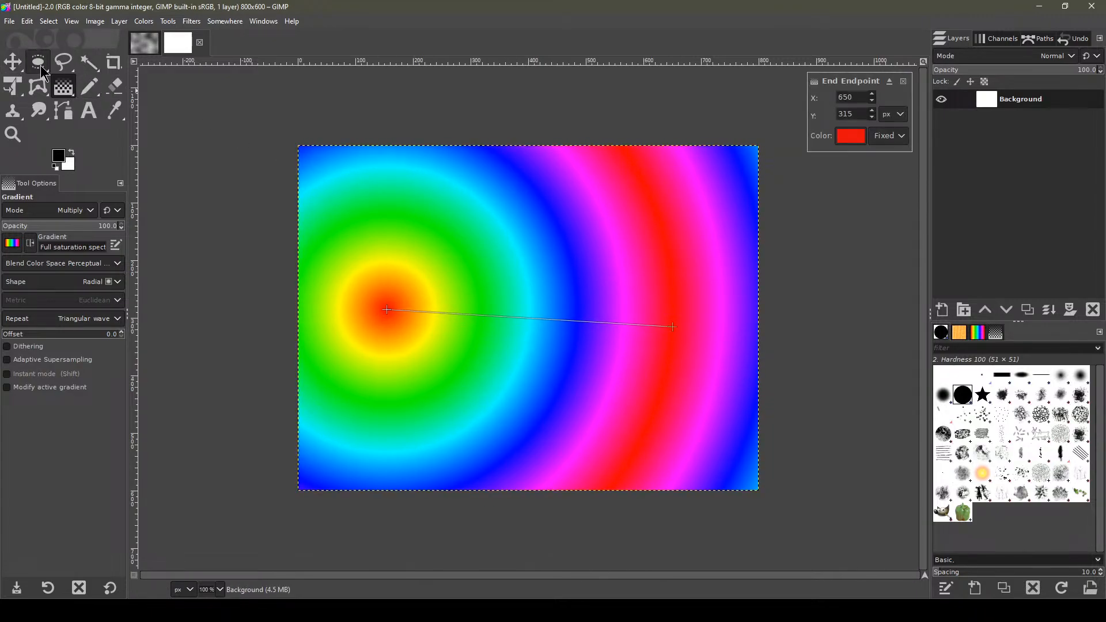
left_click(13, 62)
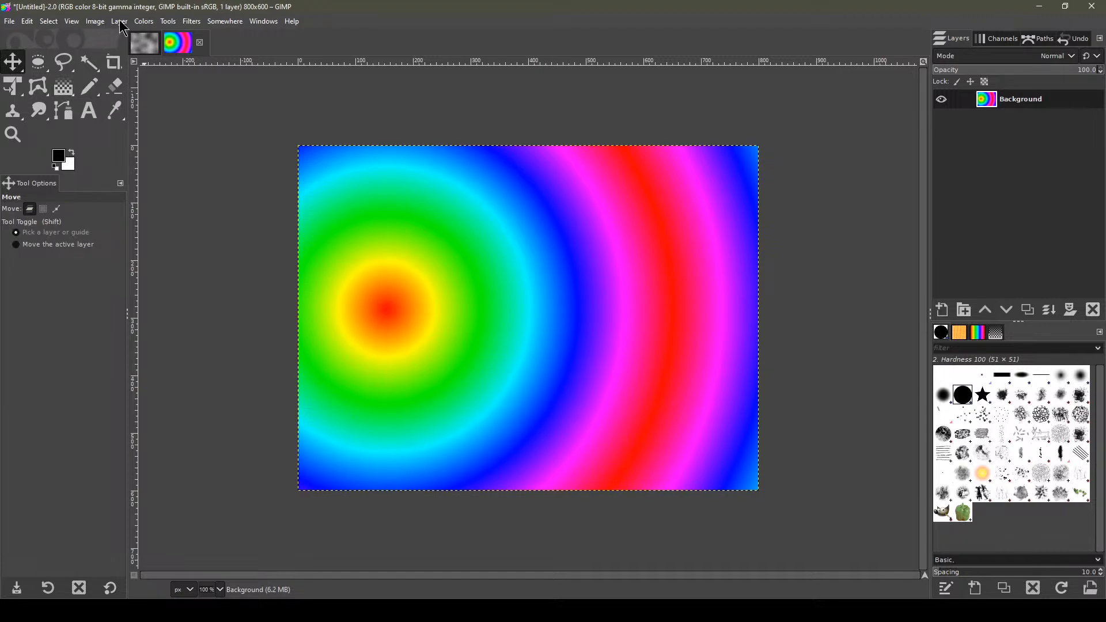
Decompose the rainbow gradient image into separate layers using the HSV color model.
left_click(144, 21)
mouse_move(187, 264)
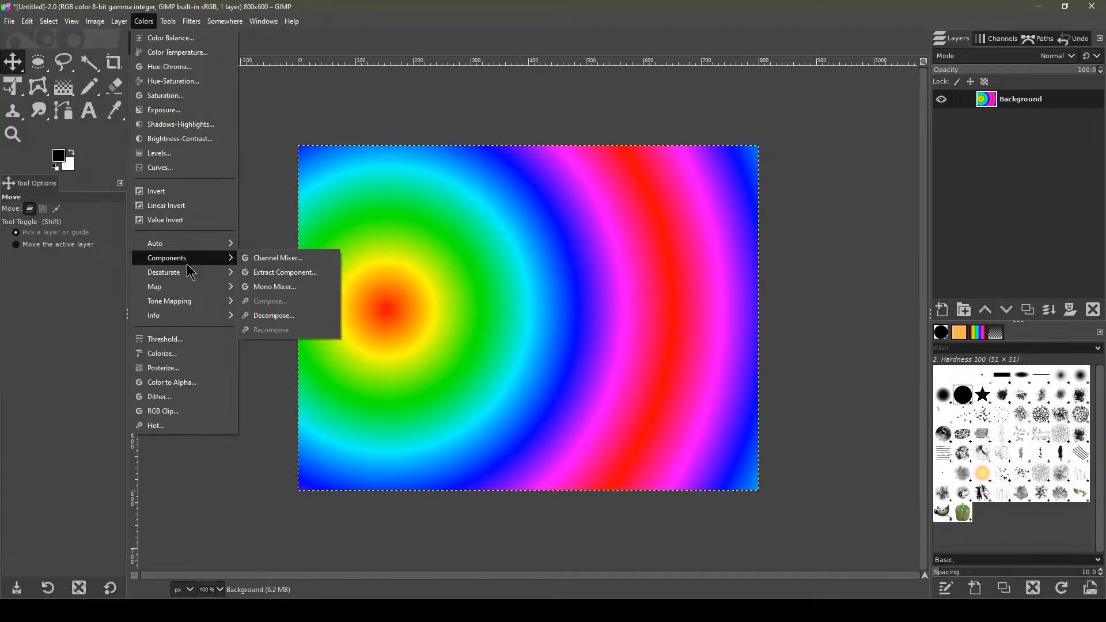
left_click(291, 316)
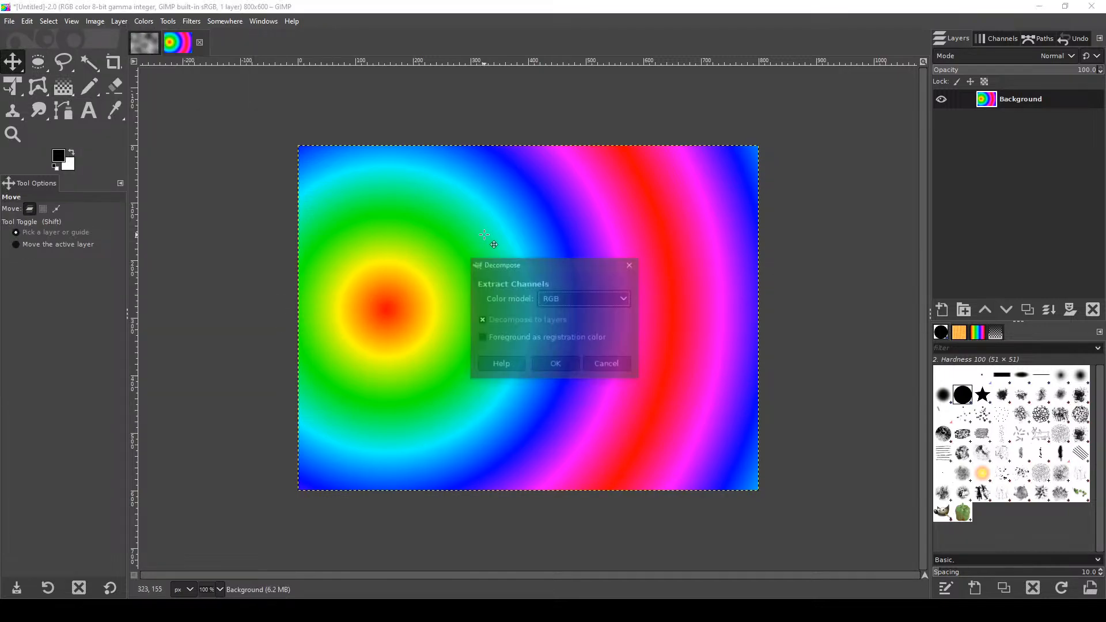
left_click(578, 299)
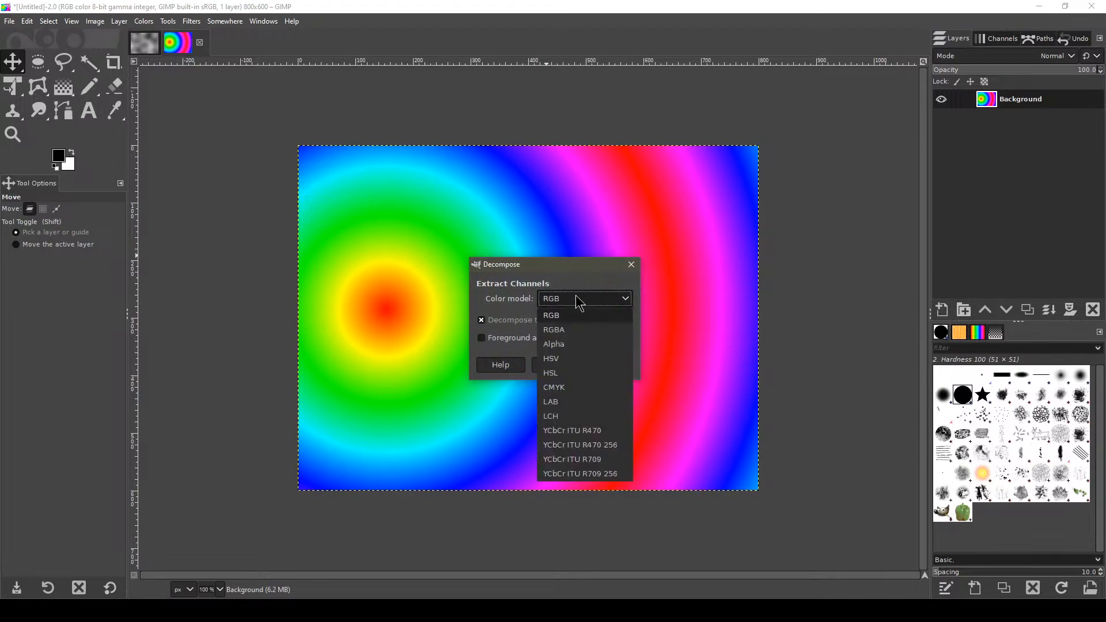
left_click(576, 360)
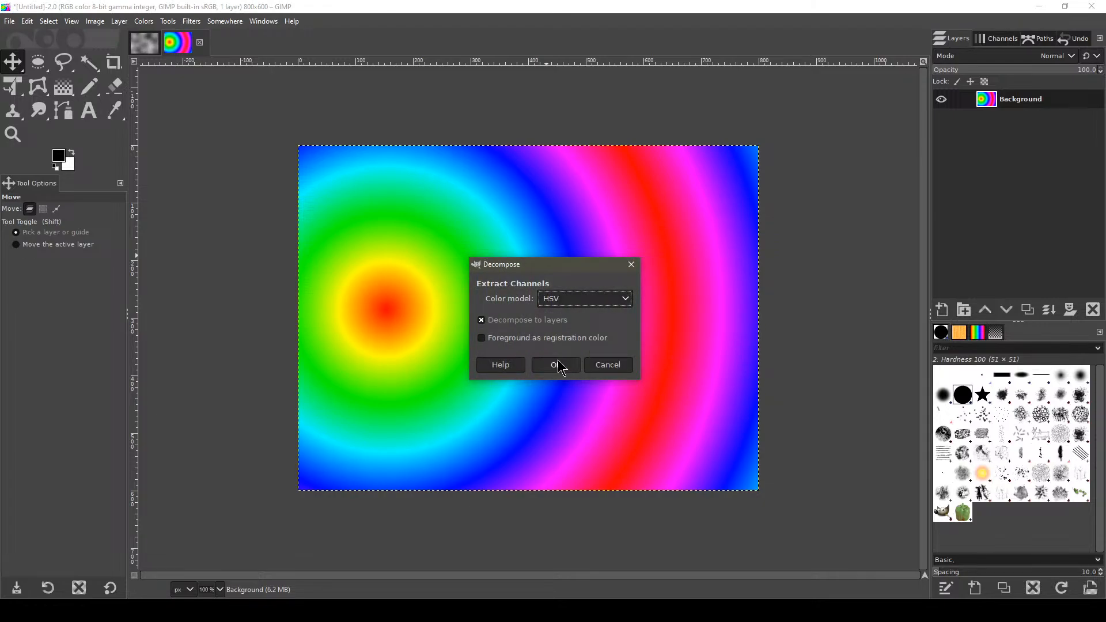
left_click(559, 363)
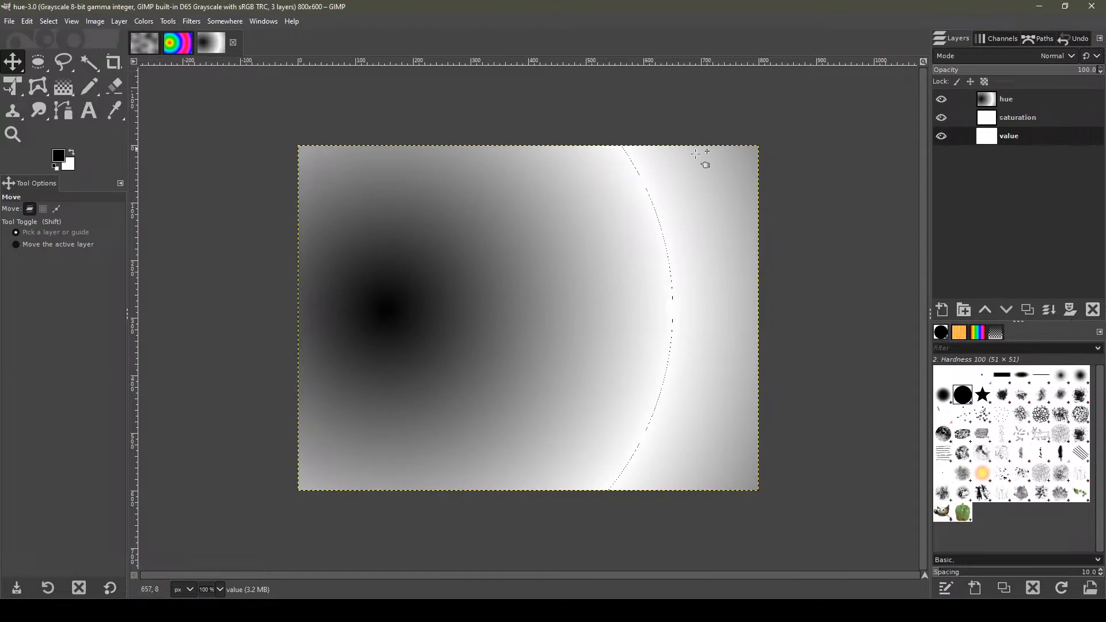
Examine the dotted seam in the decomposed image up close and look through its hue, saturation and value layers.
left_click(56, 209)
scroll(674, 207, "up", 7, "ctrl")
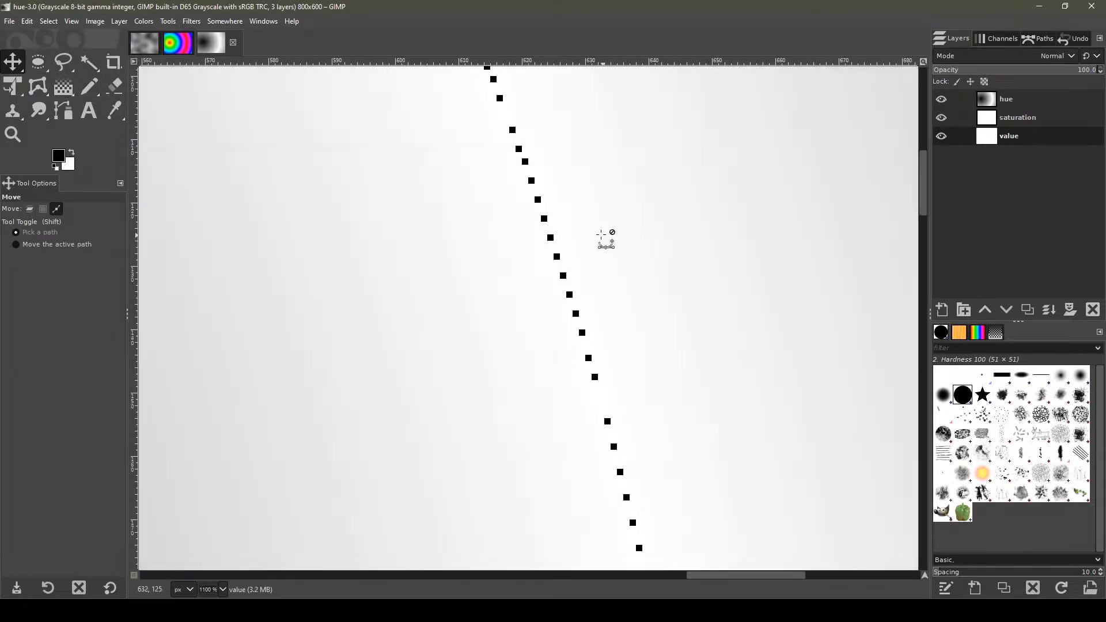
scroll(601, 235, "down", 8, "ctrl")
scroll(645, 323, "up", 5, "ctrl")
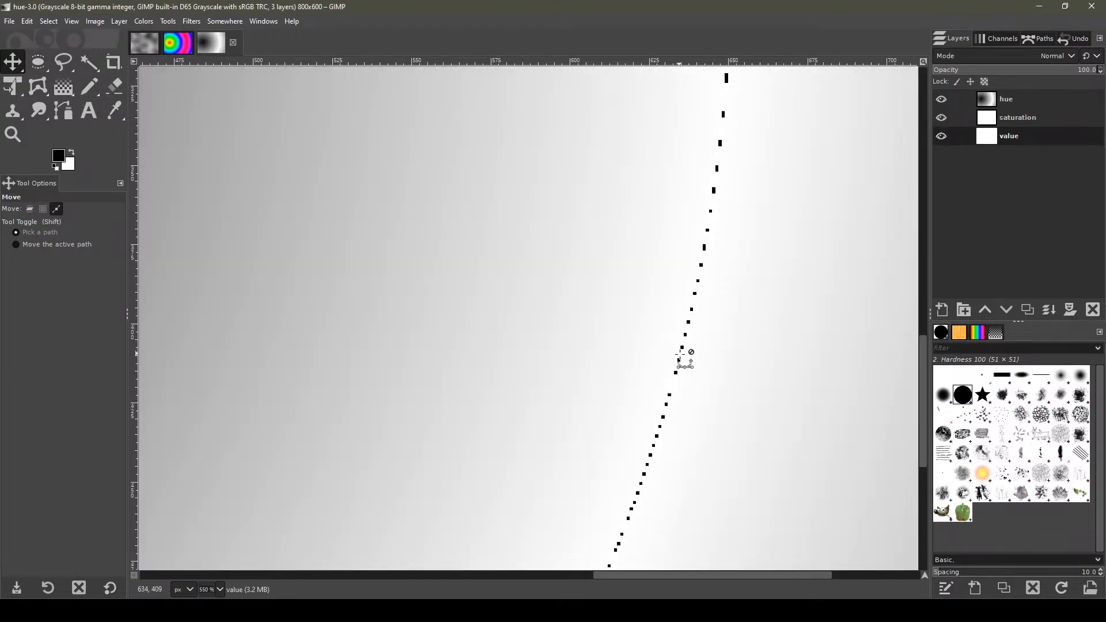
scroll(684, 358, "down", 7, "ctrl")
scroll(731, 121, "up", 2, "ctrl")
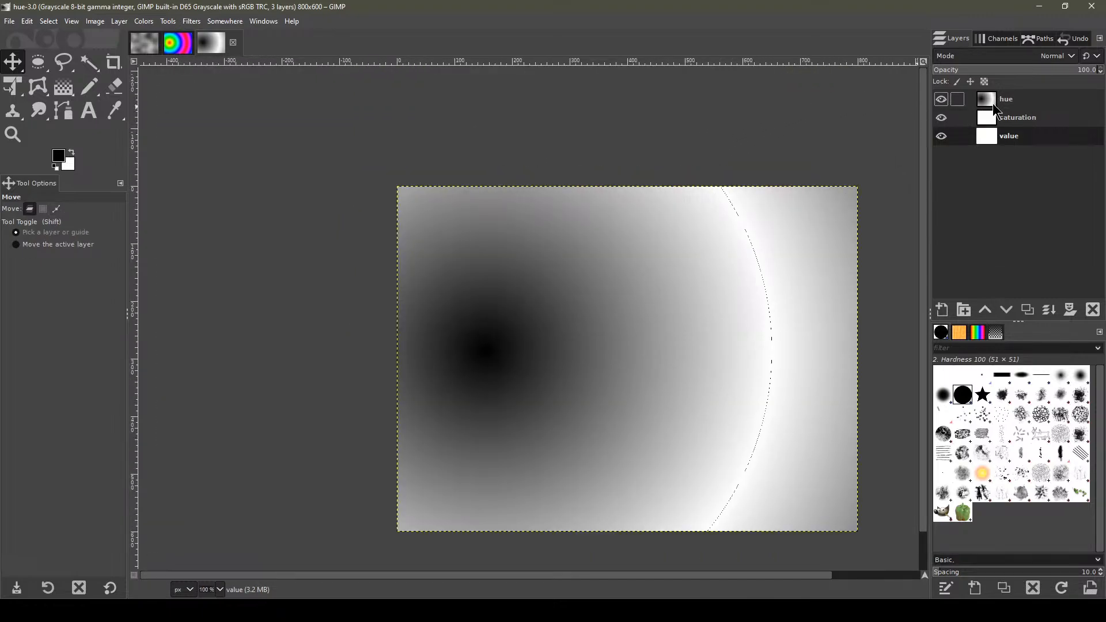
left_click(1002, 117)
left_click(1023, 136)
left_click(1030, 120)
left_click(1020, 101)
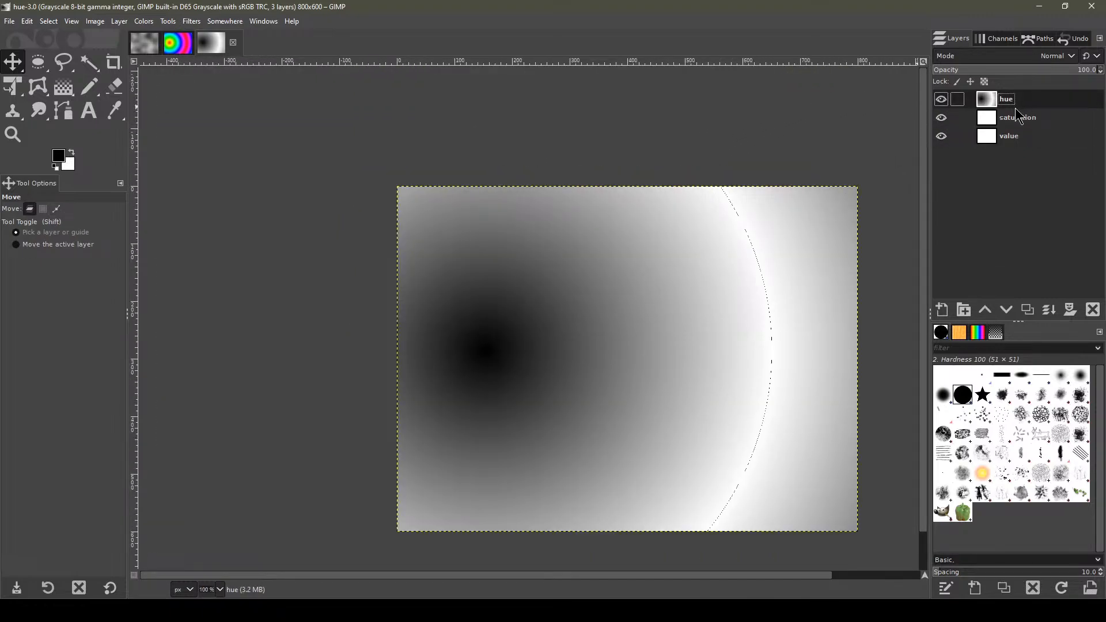
left_click(1017, 120)
left_click(1019, 134)
left_click(1012, 100)
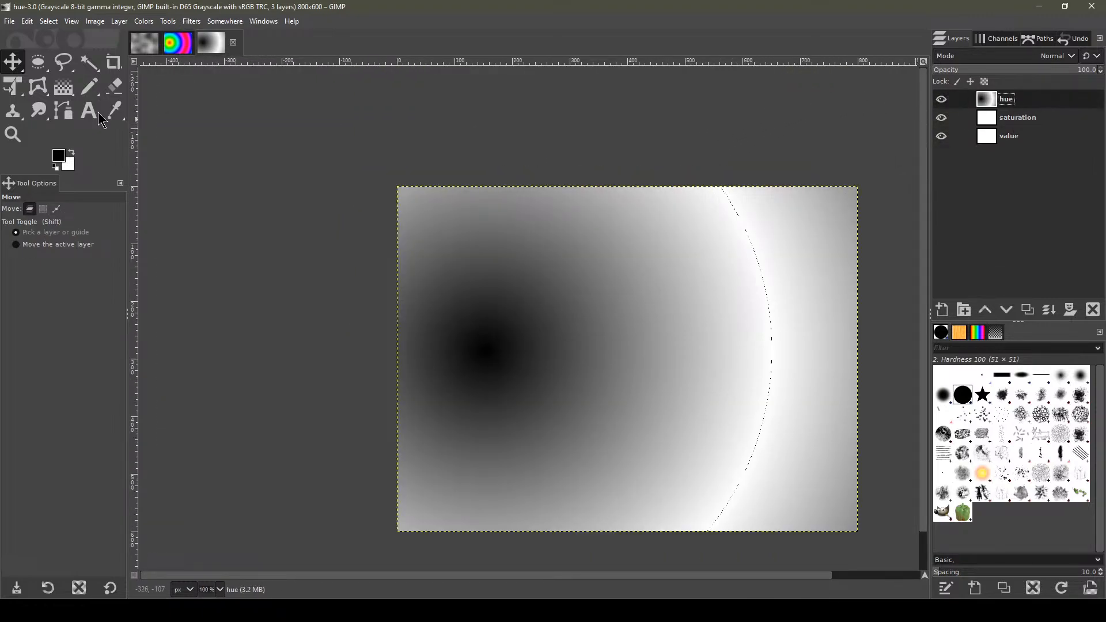
Check the color mode of the decomposed hue image and return to the noise image containing the H, S and V layers.
left_click(95, 23)
mouse_move(124, 65)
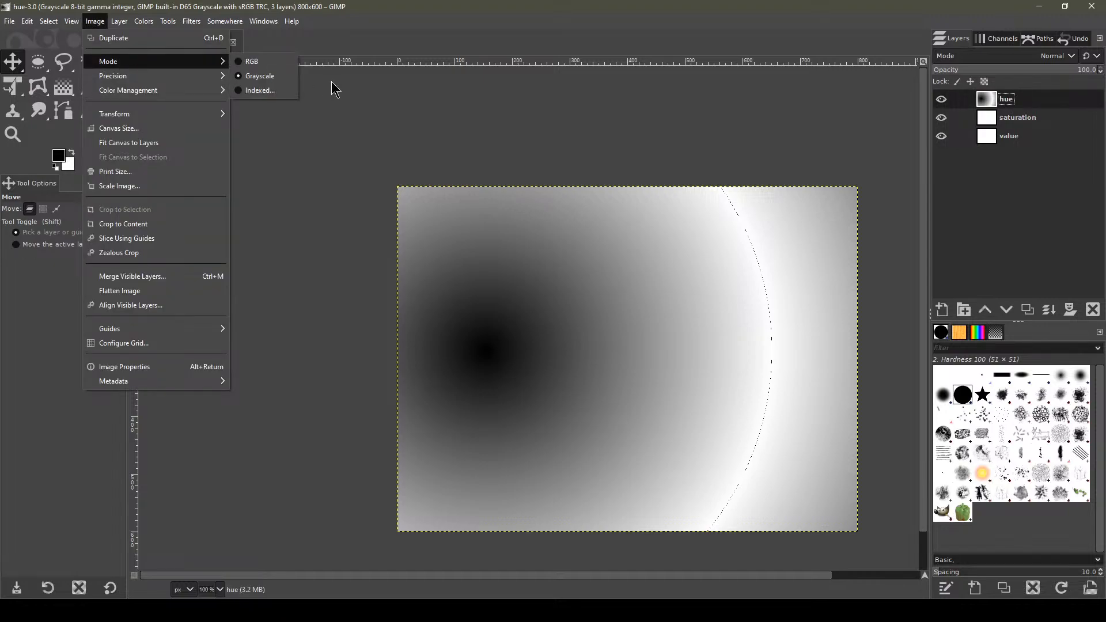
left_click(482, 73)
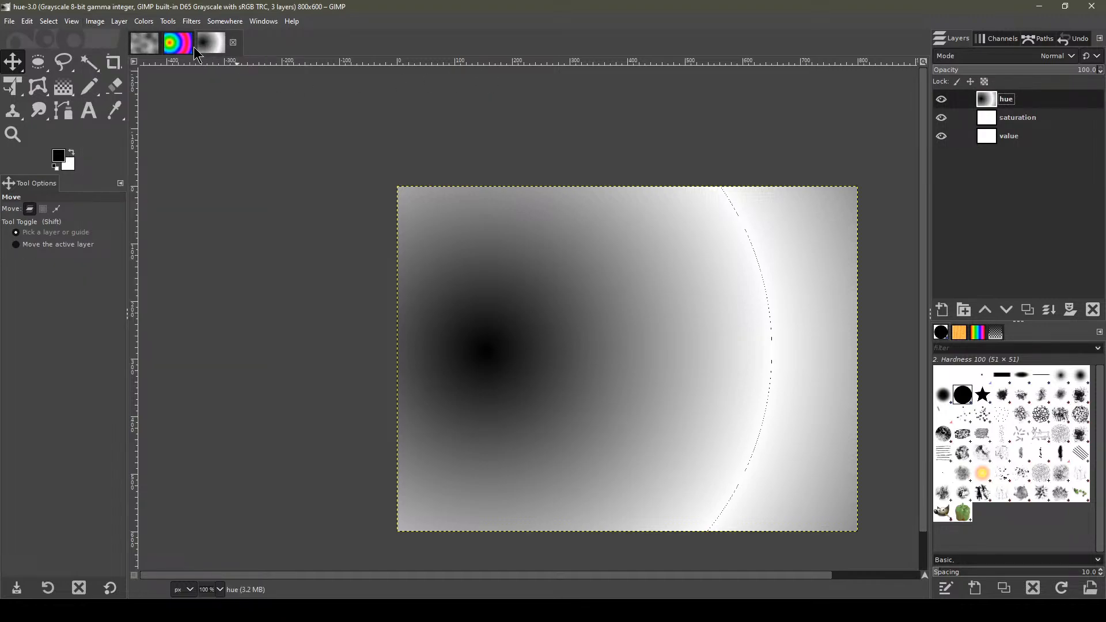
left_click(168, 43)
left_click(143, 42)
Try converting the noise image to Grayscale mode and undo the conversion.
left_click(95, 21)
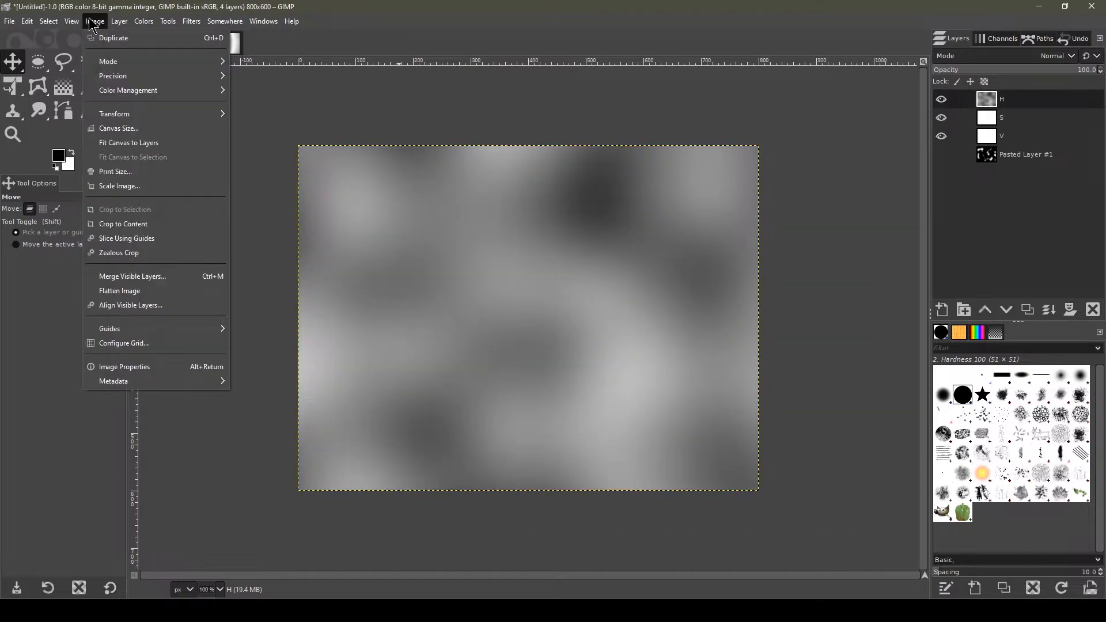
mouse_move(107, 65)
left_click(249, 77)
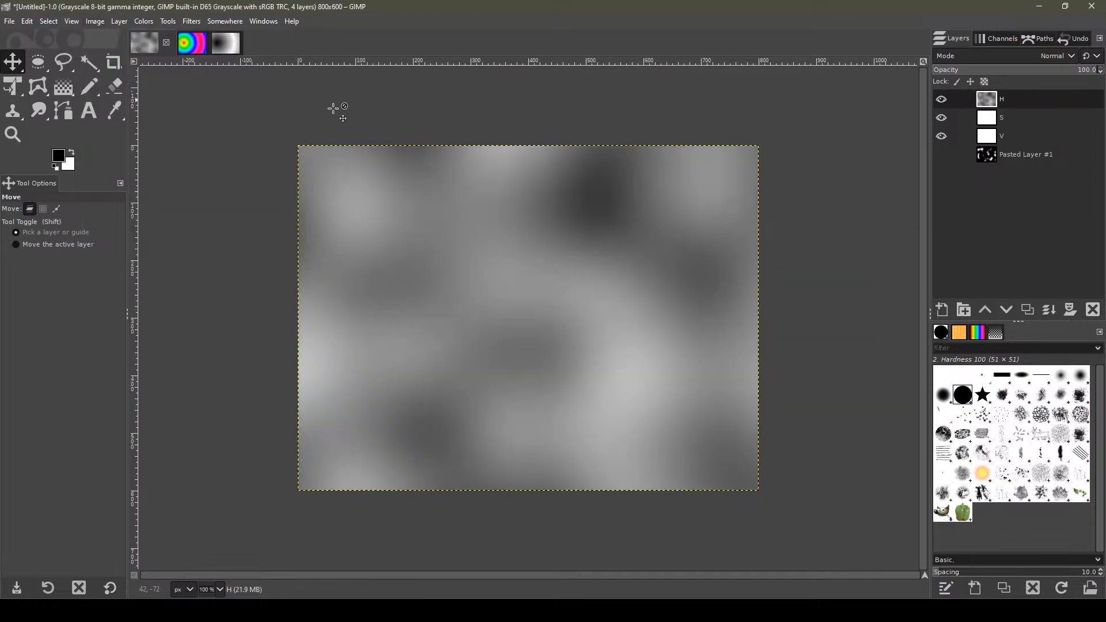
key("ctrl+z")
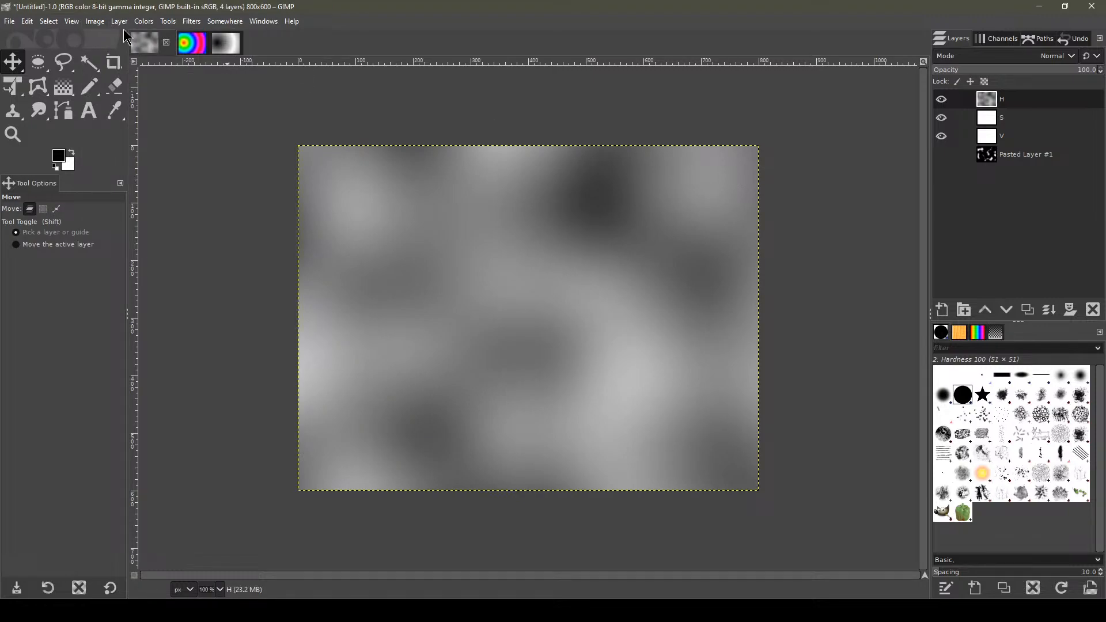
Convert the noise image with the H, S and V layers to Grayscale mode.
left_click(95, 22)
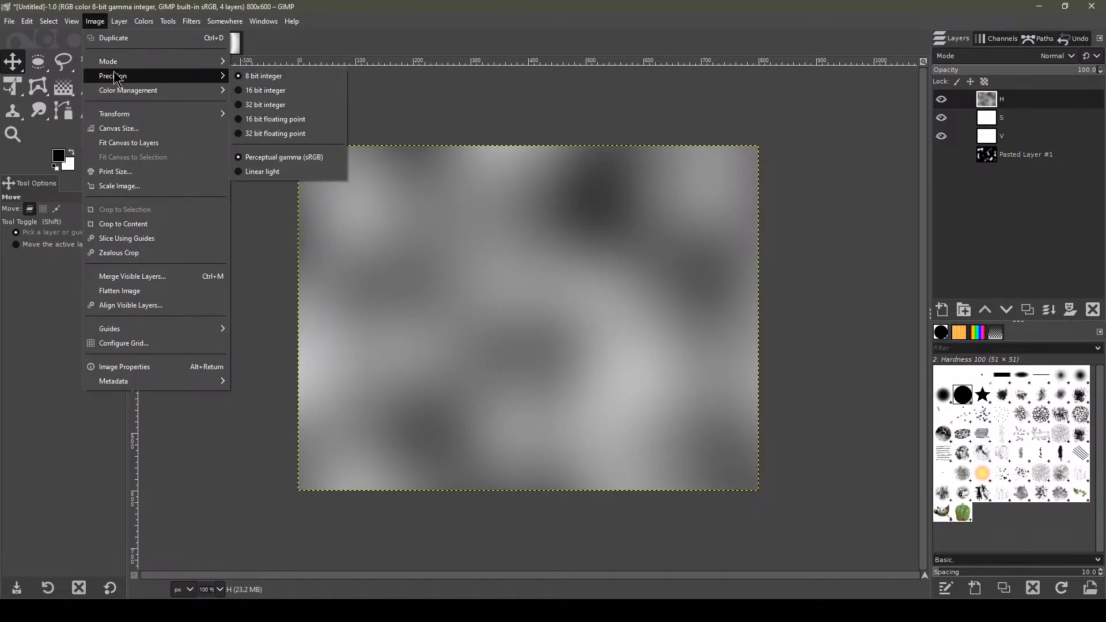
mouse_move(109, 62)
left_click(269, 76)
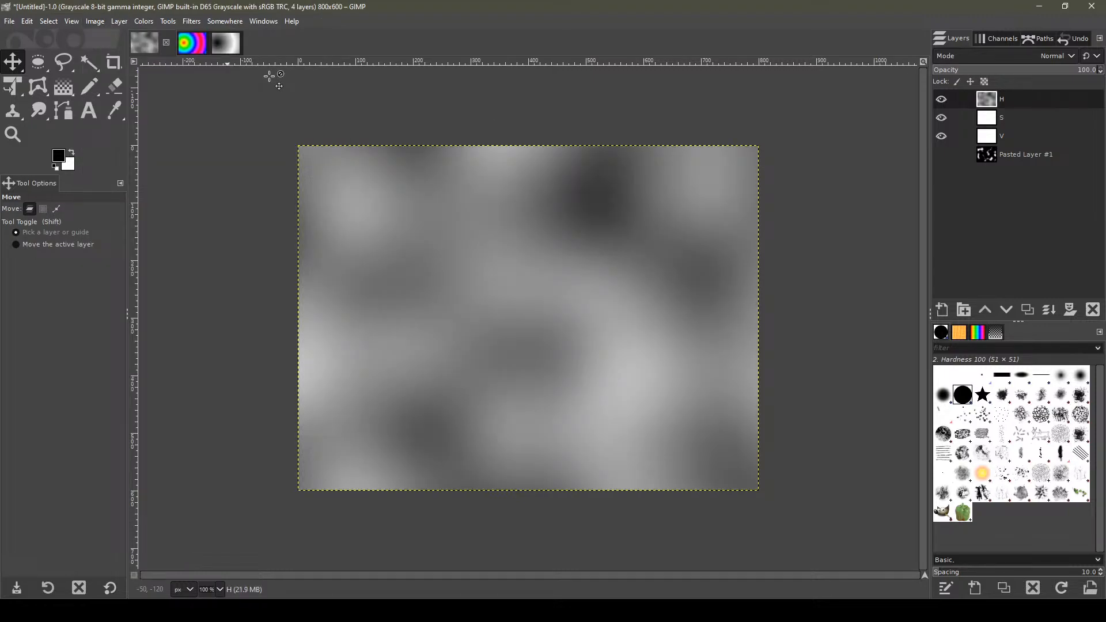
left_click(113, 61)
left_click(14, 63)
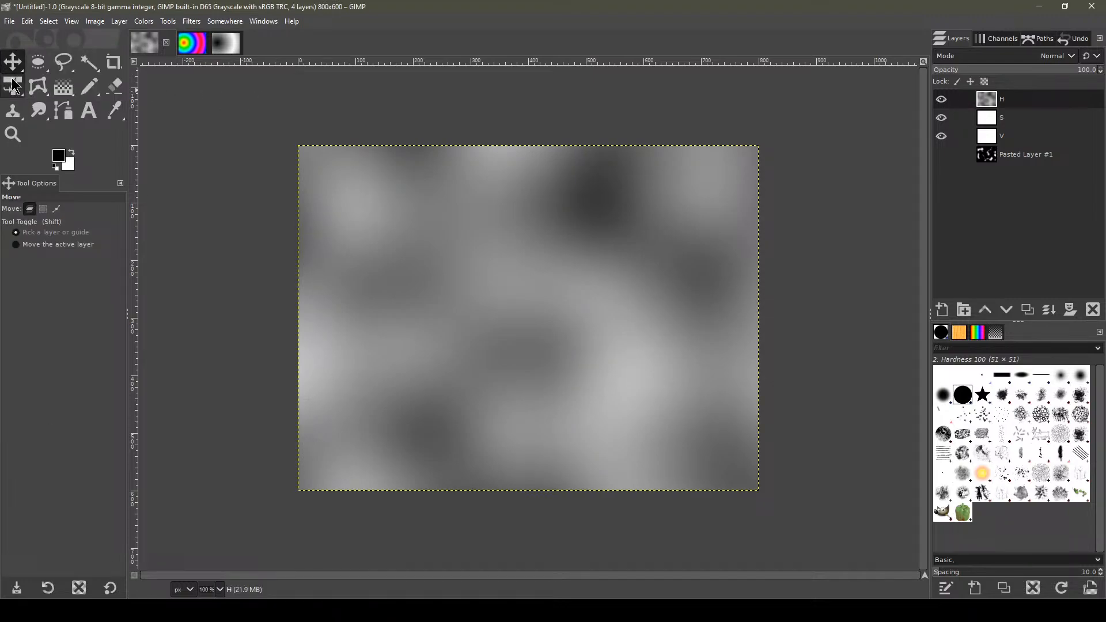
left_click(32, 64)
left_click(22, 63)
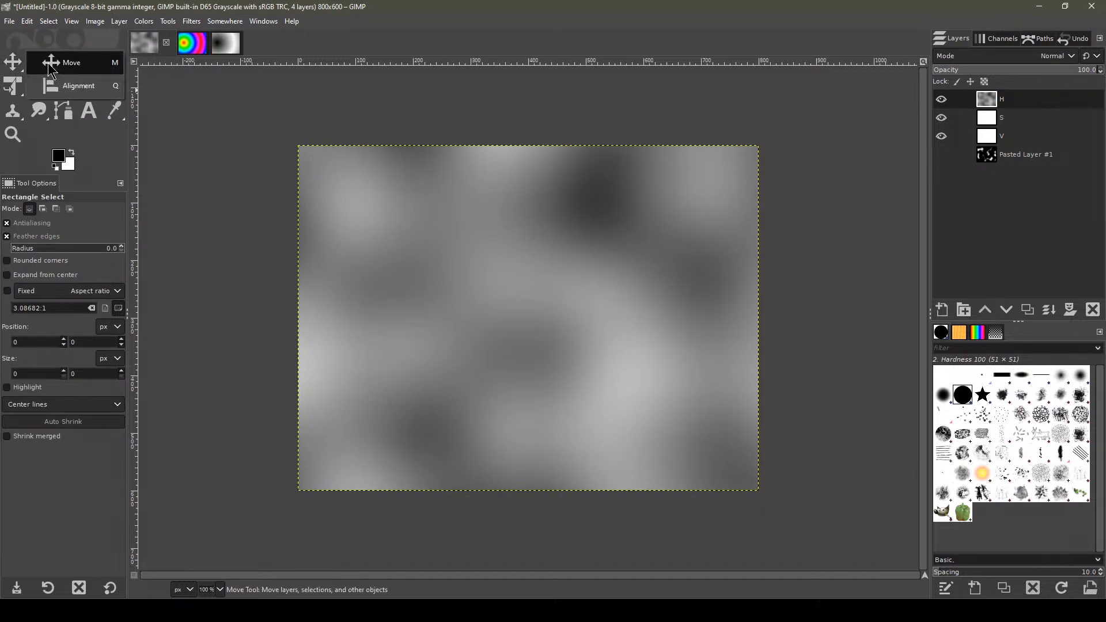
left_click(43, 64)
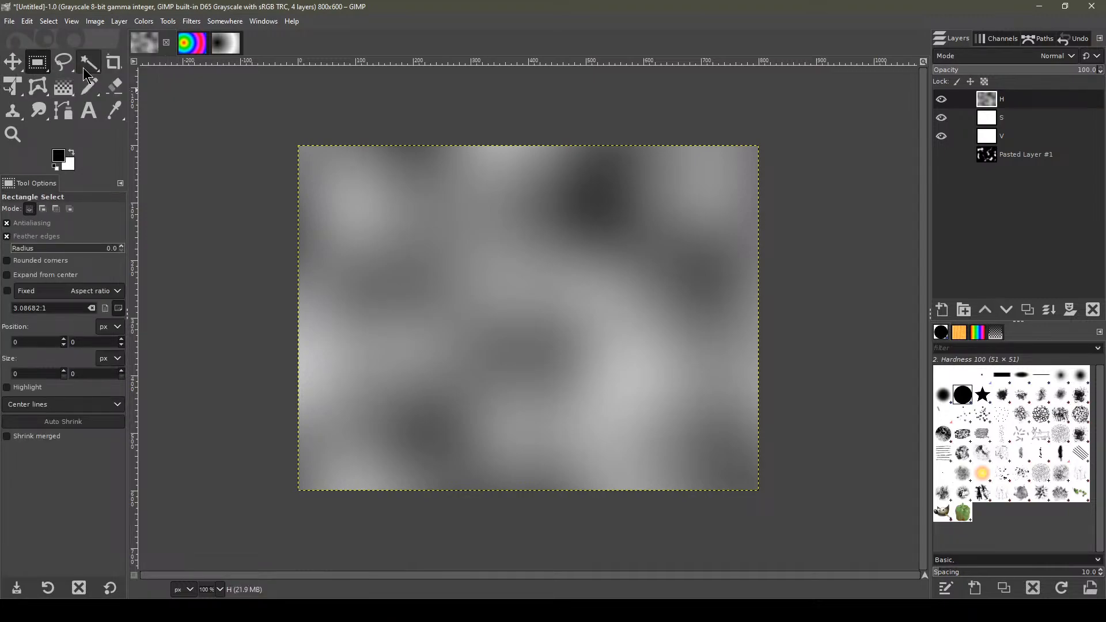
Try to recompose the noise image from its H, S and V layers.
left_click(143, 21)
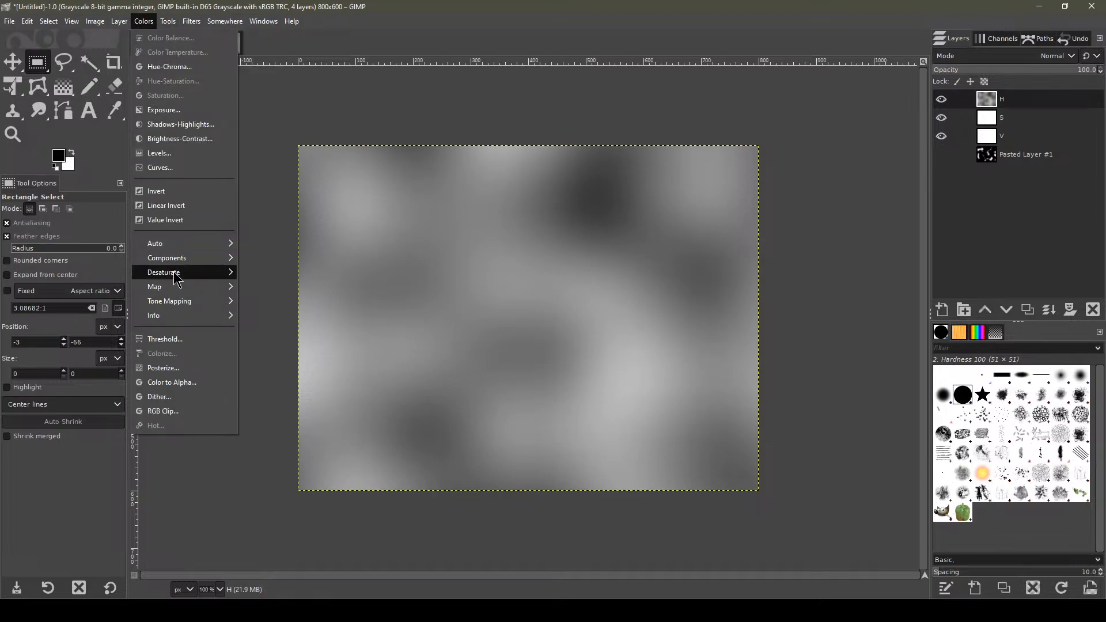
mouse_move(178, 258)
left_click(259, 330)
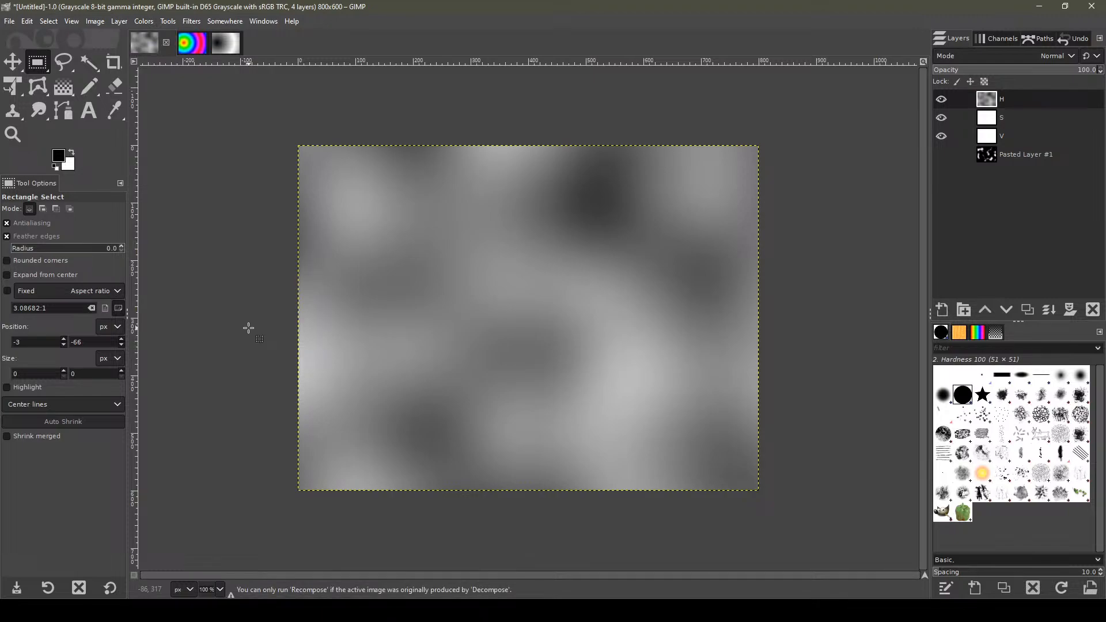
Check the Compose settings for the decomposed hue, saturation and value image without applying them.
left_click(220, 50)
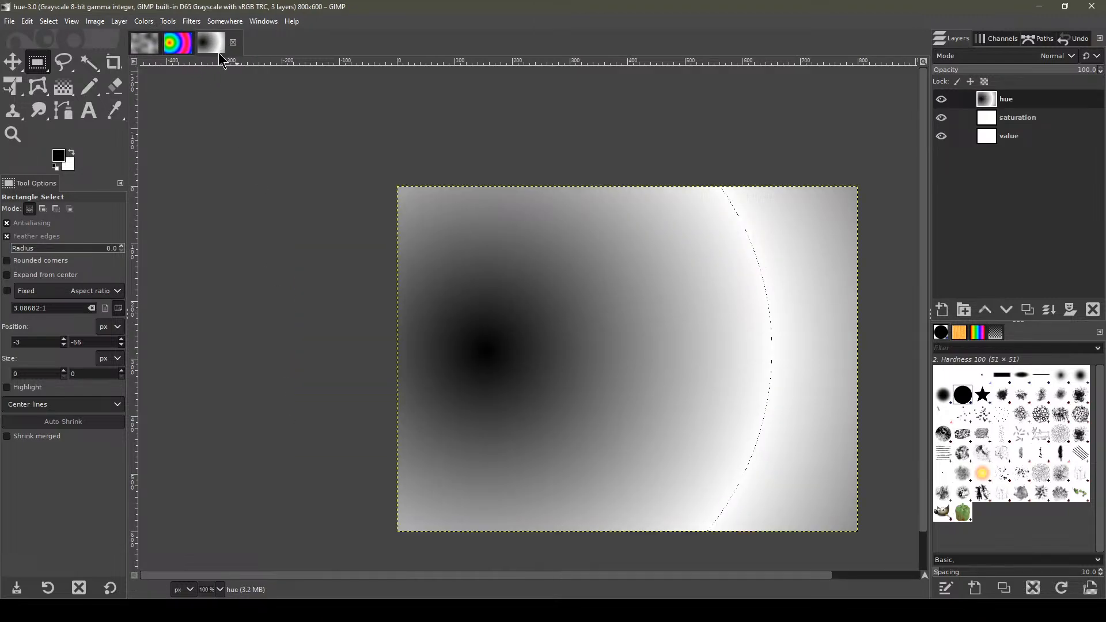
left_click(143, 22)
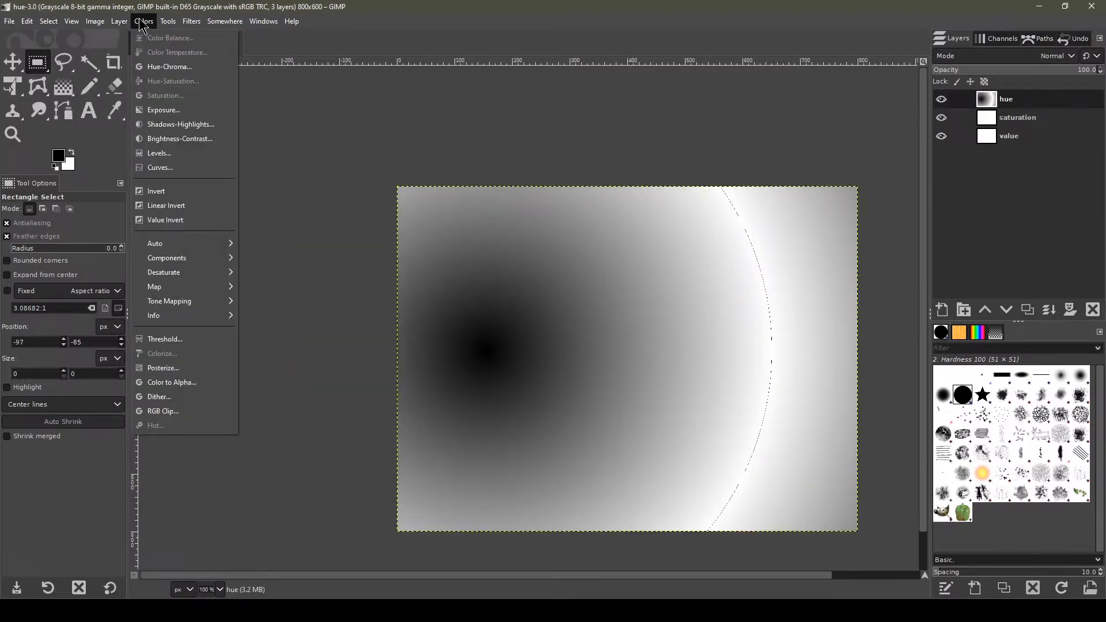
mouse_move(185, 264)
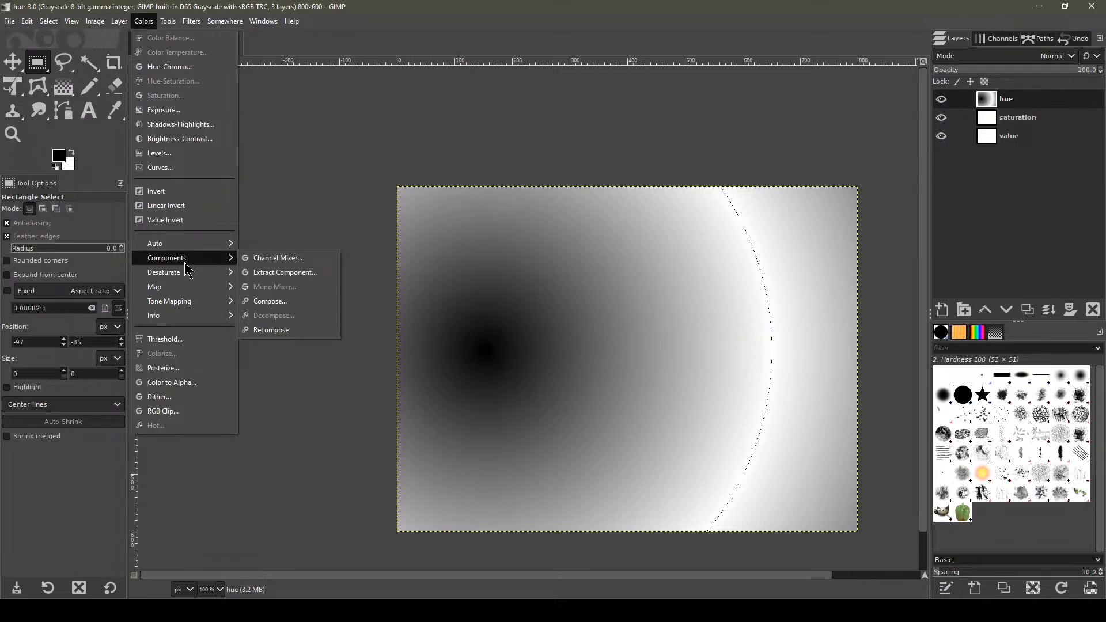
left_click(271, 302)
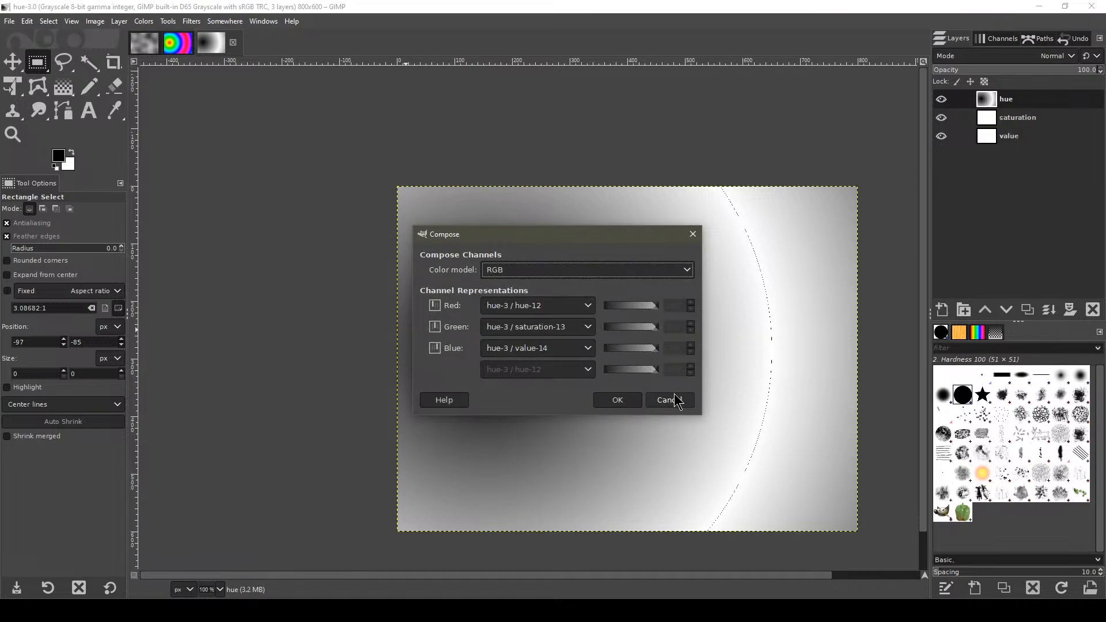
left_click(679, 399)
Start the Compose command on the grayscale noise image and set its color model to HSV.
left_click(167, 44)
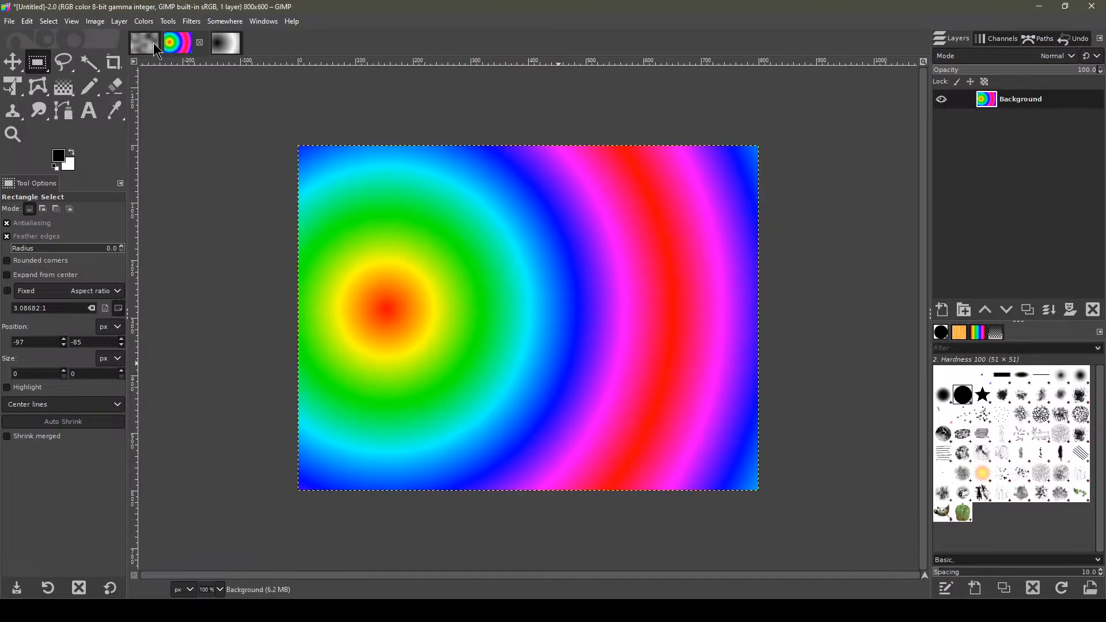
left_click(150, 51)
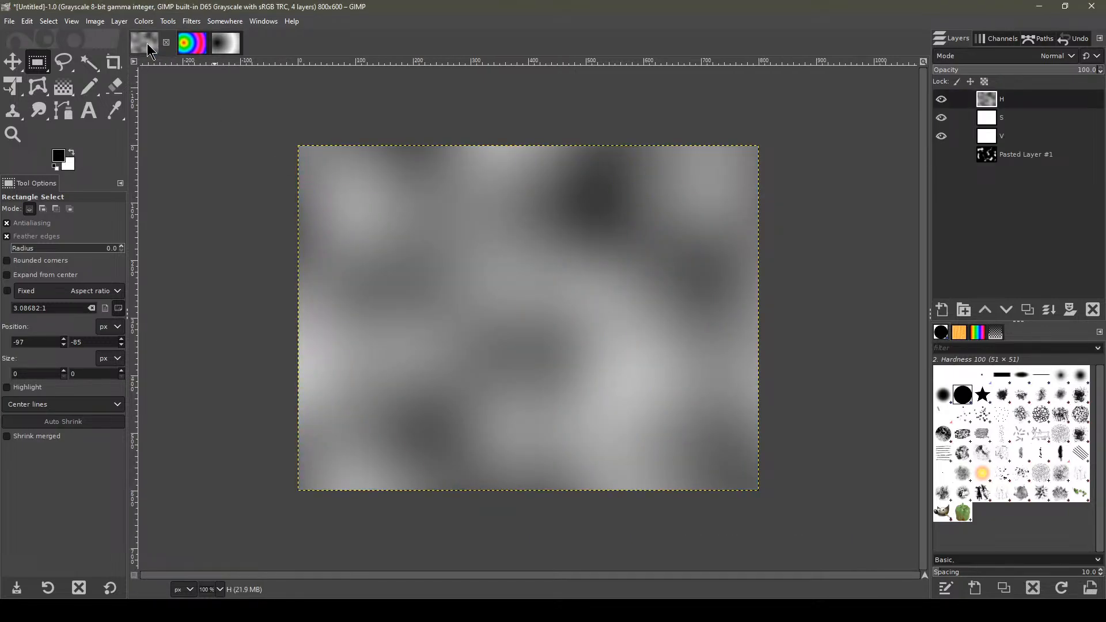
left_click(149, 23)
mouse_move(117, 27)
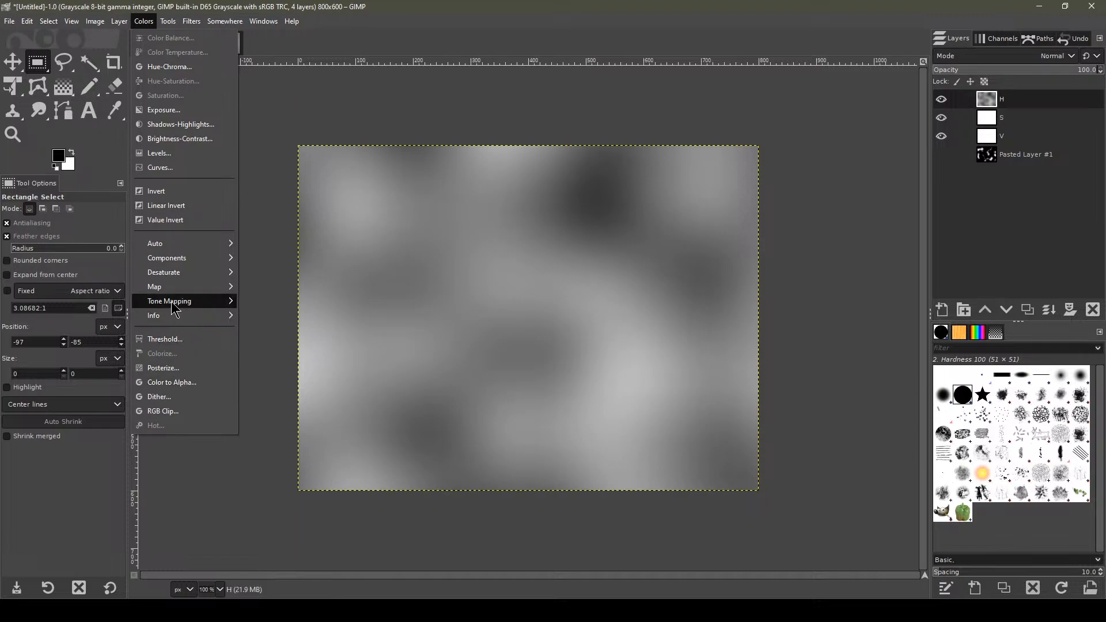
mouse_move(171, 270)
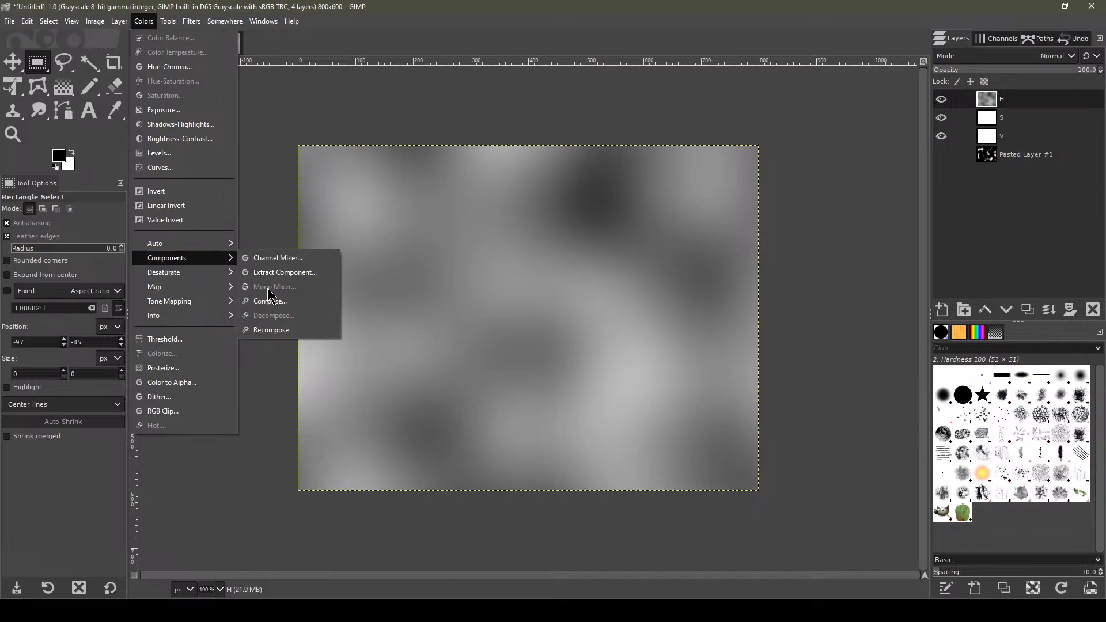
left_click(267, 297)
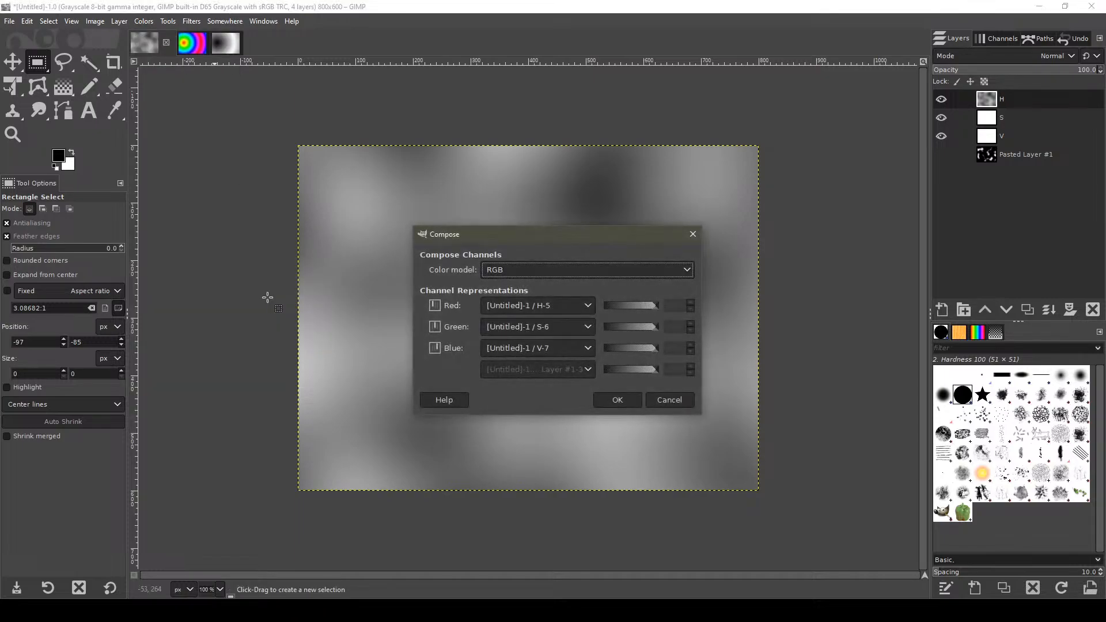
left_click(569, 271)
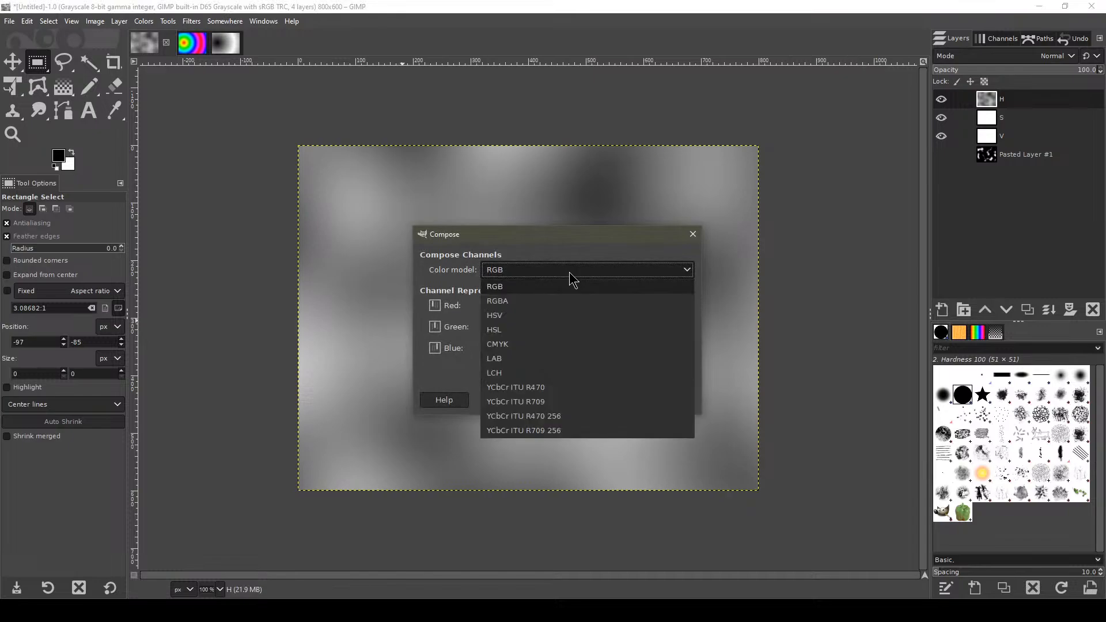
left_click(522, 316)
Compose an HSV image using the H layer for hue, the S layer for saturation and the V layer for value.
left_click(558, 312)
left_click(557, 311)
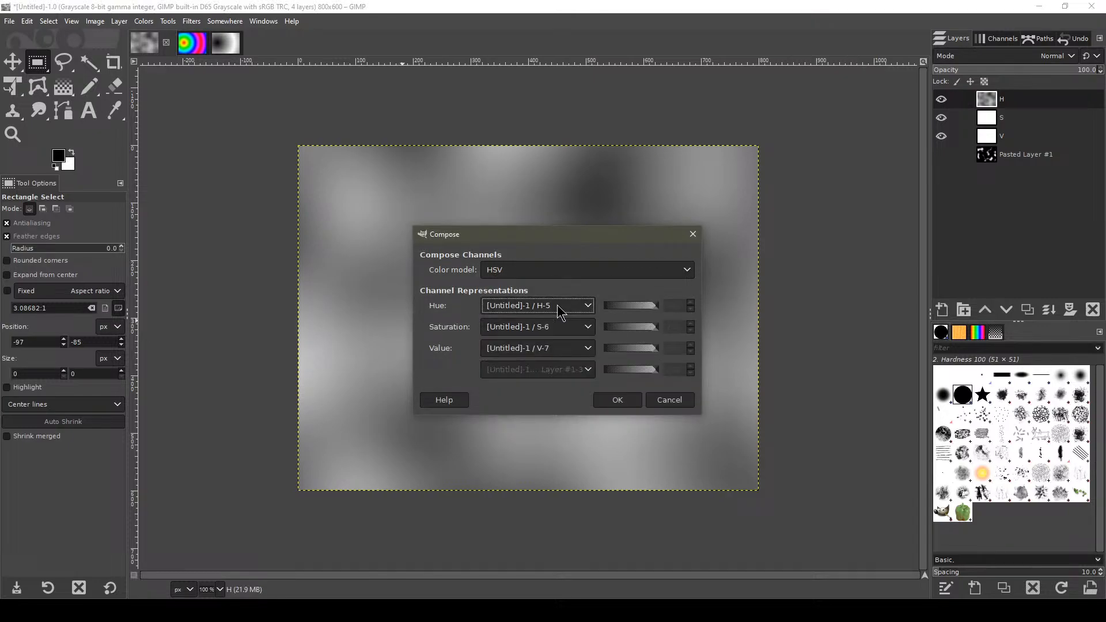
left_click(558, 311)
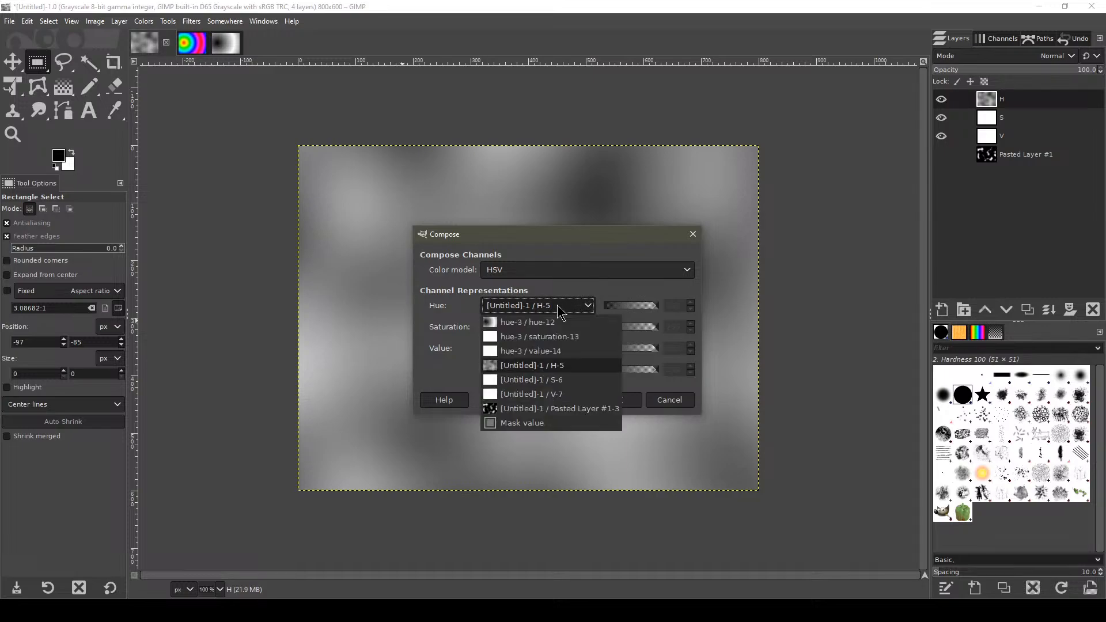
key("Up")
key("Up")
key("Up")
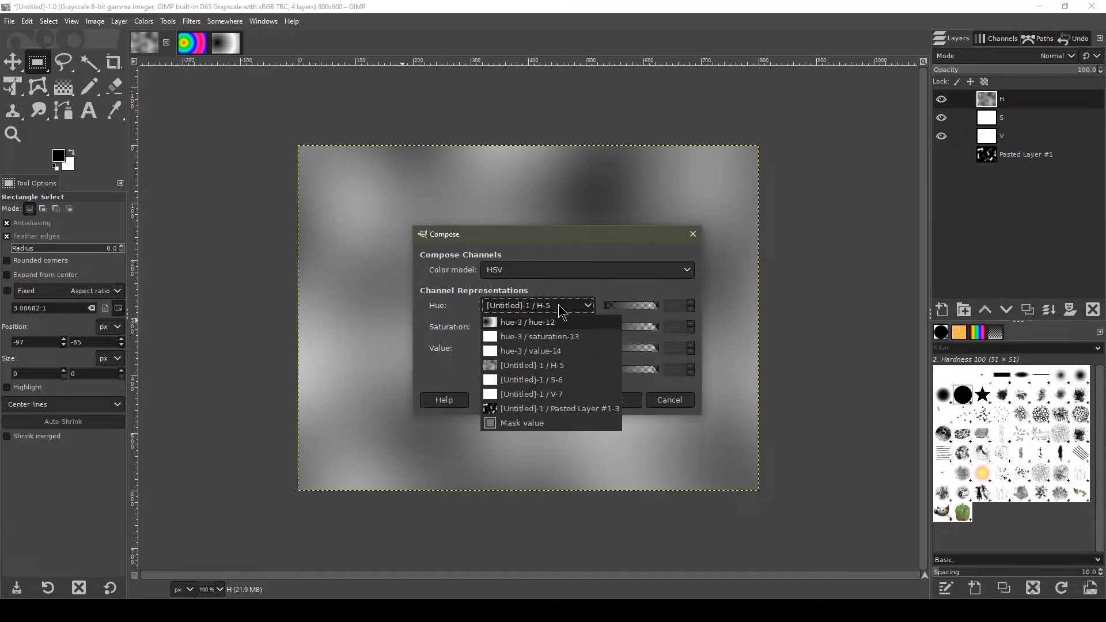
key("Escape")
left_click(546, 325)
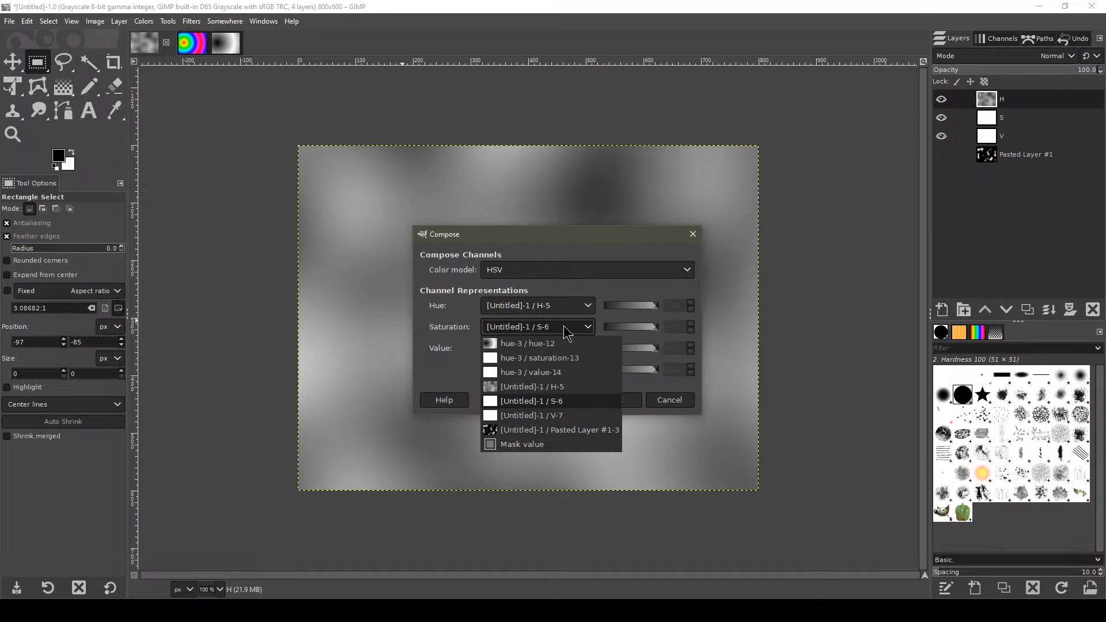
left_click(564, 326)
left_click(551, 350)
left_click(552, 351)
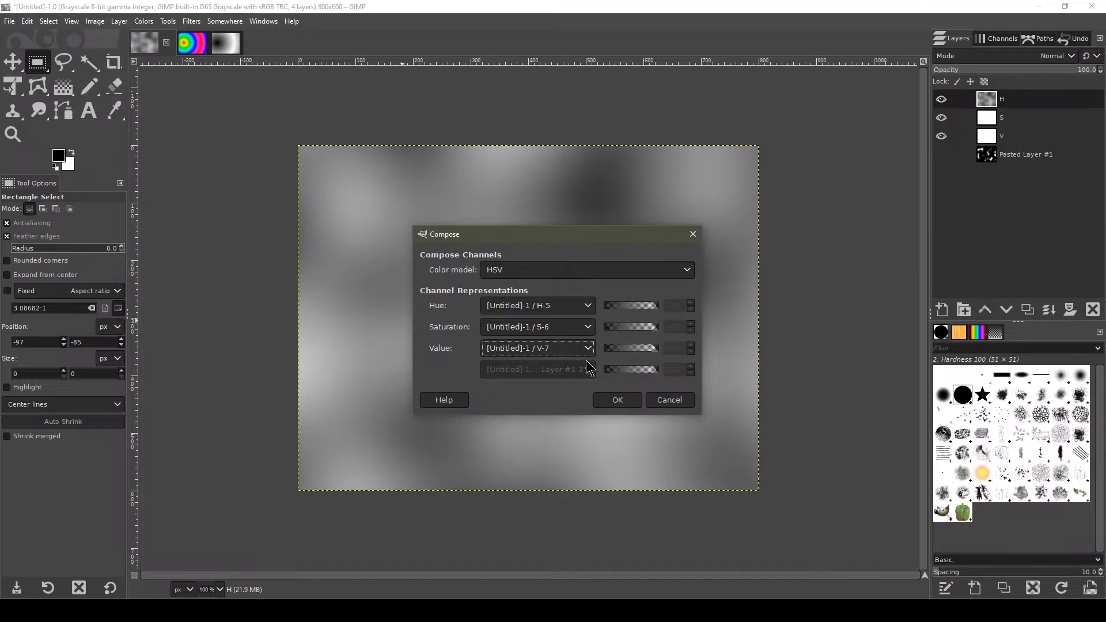
left_click(618, 400)
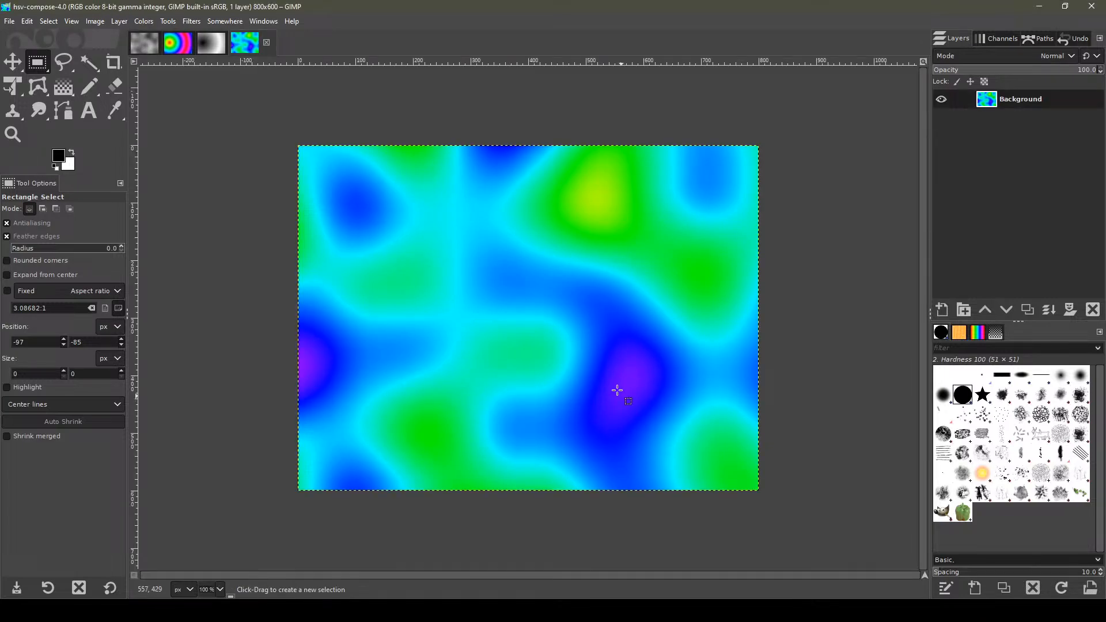
Examine the color transitions of the composed HSV image at different magnifications.
scroll(608, 269, "up", 3, "ctrl")
scroll(606, 270, "down", 5, "ctrl")
scroll(606, 272, "up", 4, "ctrl")
scroll(611, 275, "down", 4, "ctrl")
scroll(587, 248, "up", 5, "ctrl")
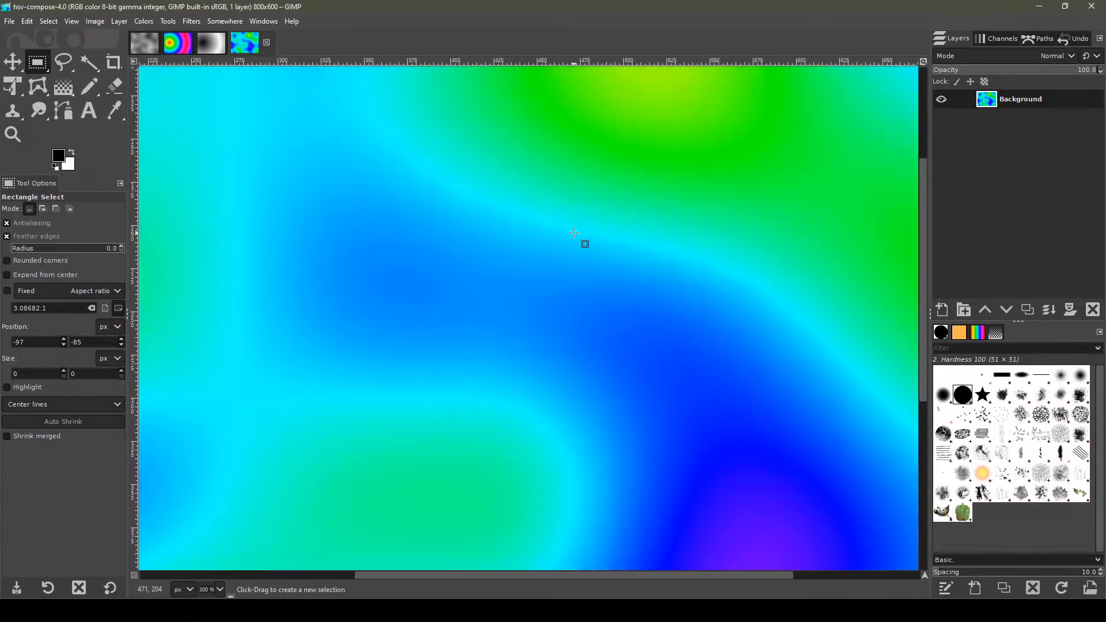
scroll(574, 233, "down", 1, "ctrl")
scroll(602, 288, "down", 3, "ctrl")
scroll(536, 256, "up", 3, "ctrl")
scroll(499, 259, "down", 3, "ctrl")
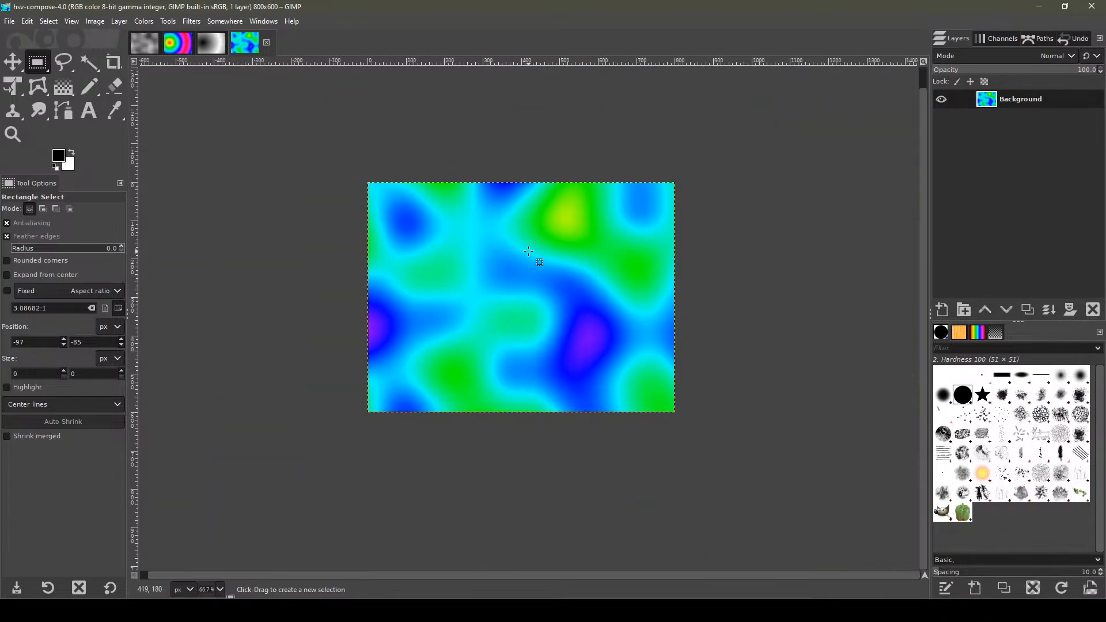
scroll(537, 251, "up", 1, "ctrl")
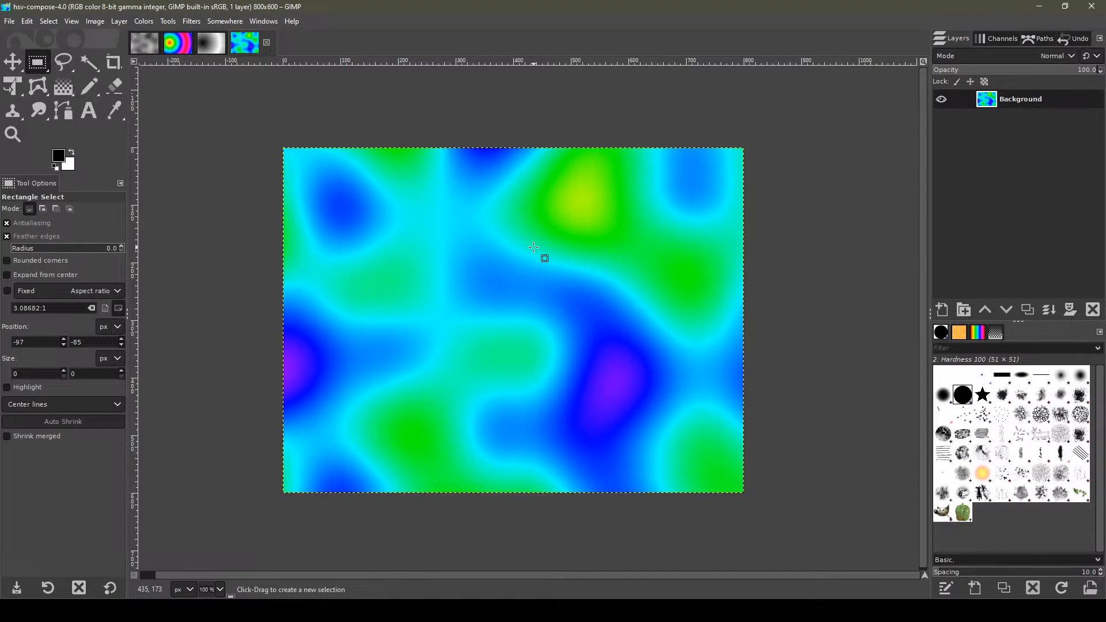
Close the composed HSV image, the decomposed hue image and the rainbow gradient image, discarding unsaved changes.
left_click(266, 42)
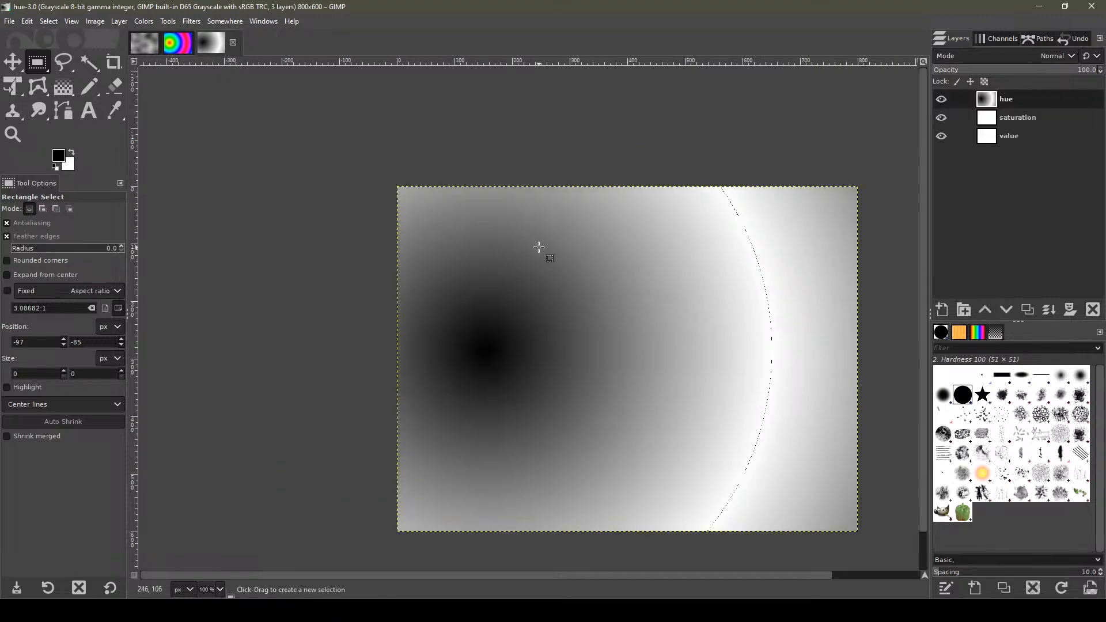
left_click(234, 42)
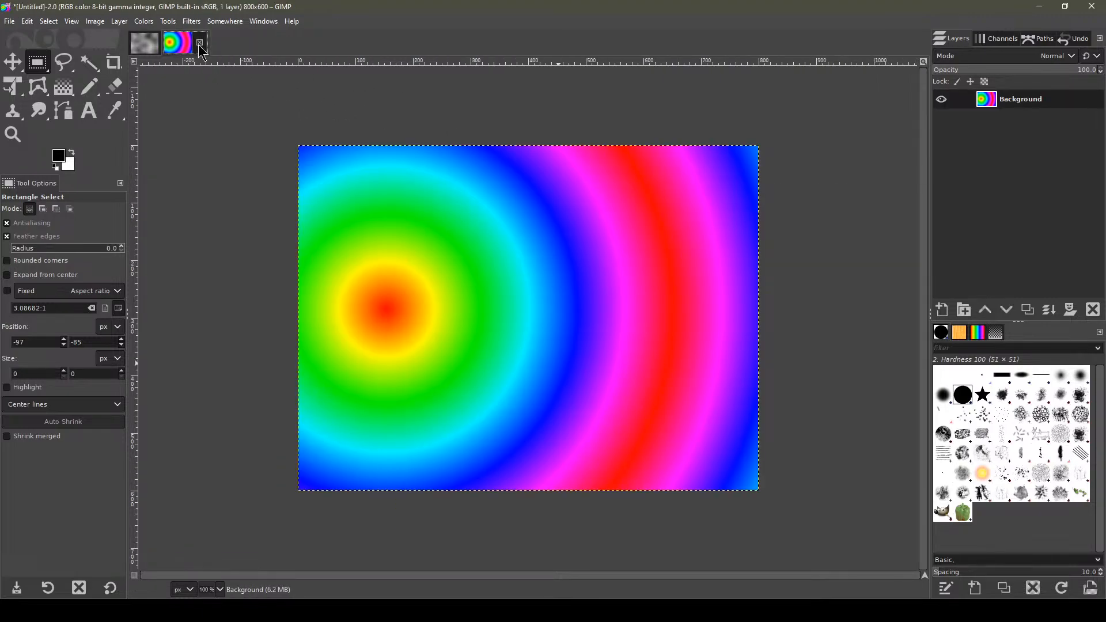
left_click(199, 42)
left_click(568, 360)
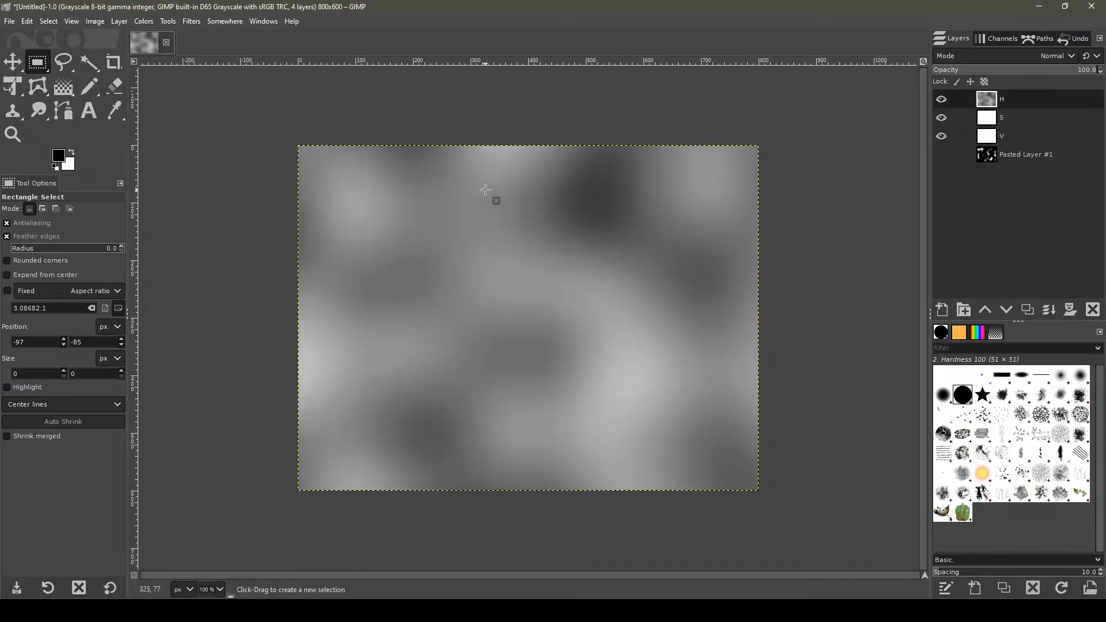
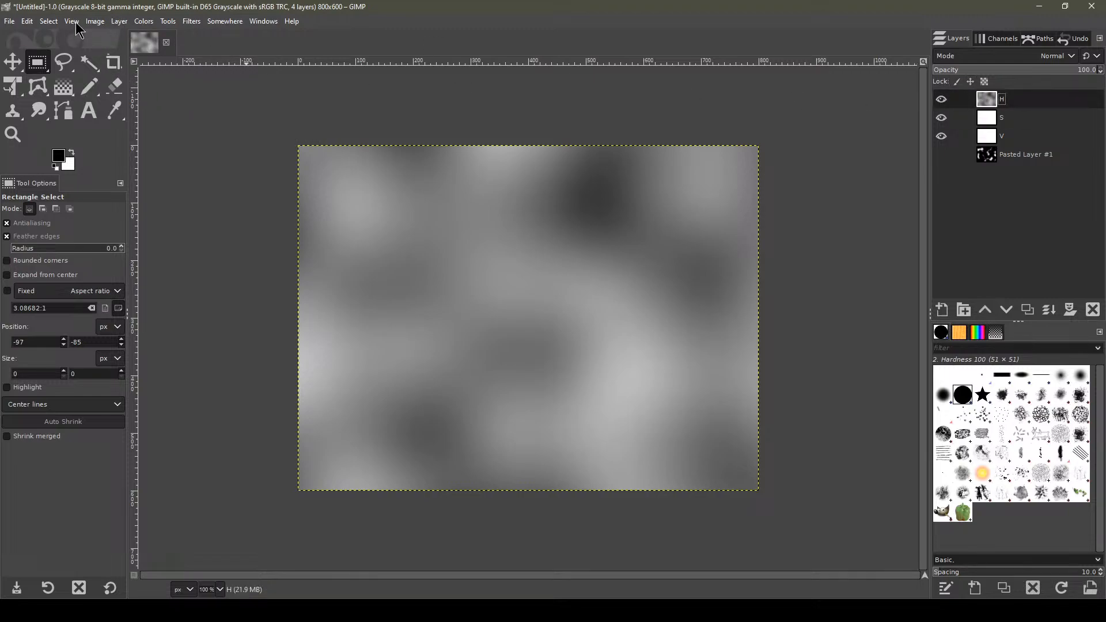
Start a Curves adjustment on the H layer, try an S-shaped contrast curve and reset it.
left_click(96, 23)
mouse_move(114, 64)
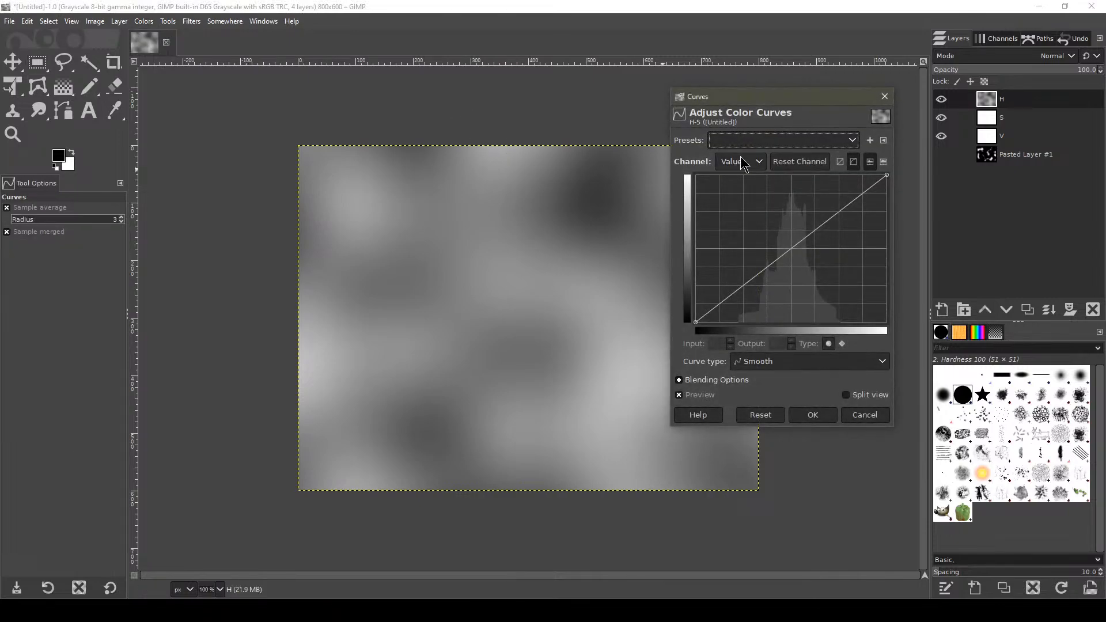
mouse_move(742, 295)
left_mouse_down()
mouse_move(745, 316)
mouse_move(748, 304)
left_mouse_up()
left_click_drag(845, 217, 842, 192)
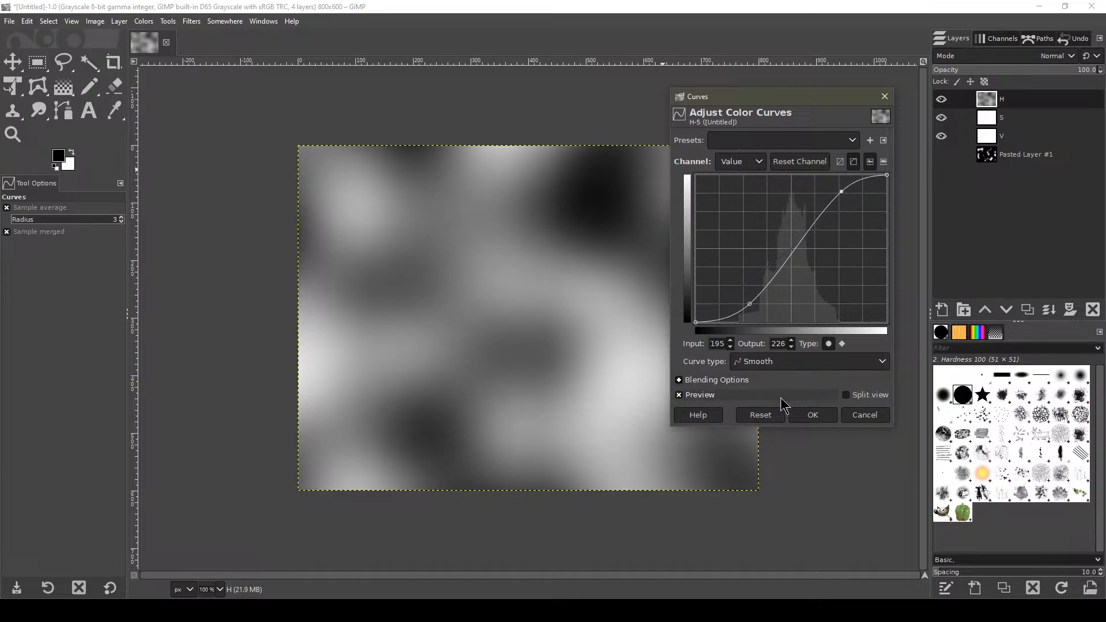
left_click(760, 415)
left_click(775, 362)
left_click(775, 363)
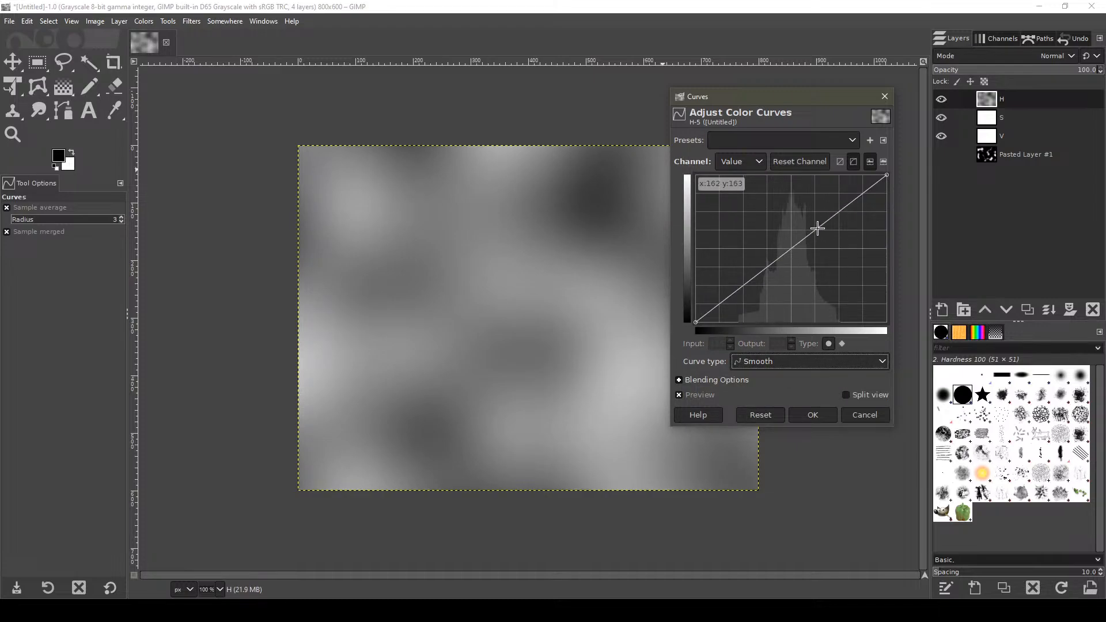
left_click_drag(817, 228, 815, 197)
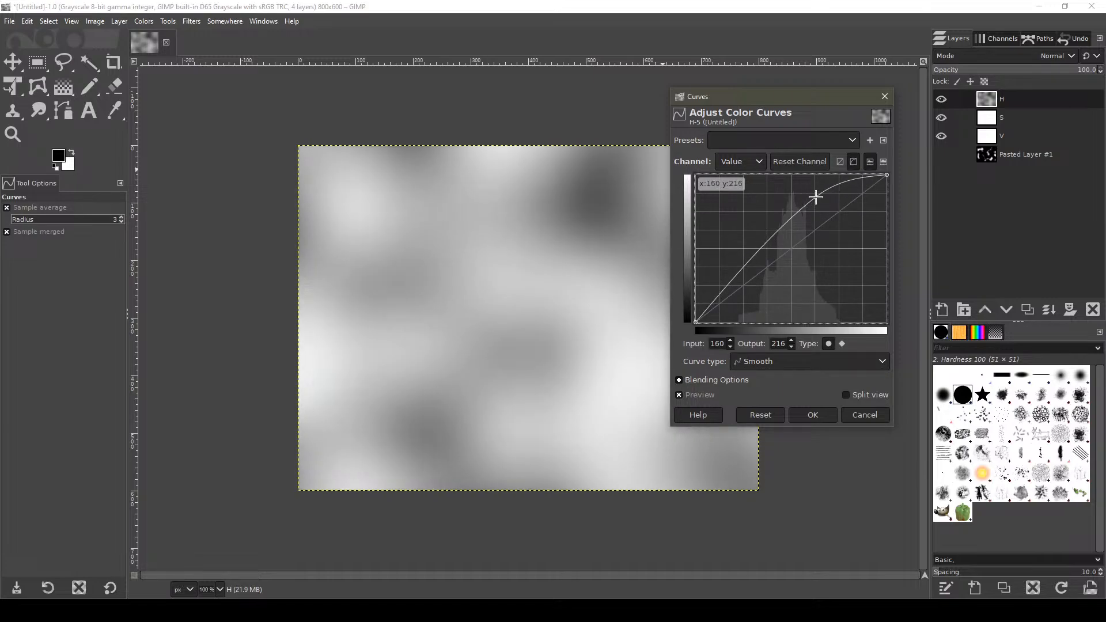
left_click_drag(750, 259, 738, 316)
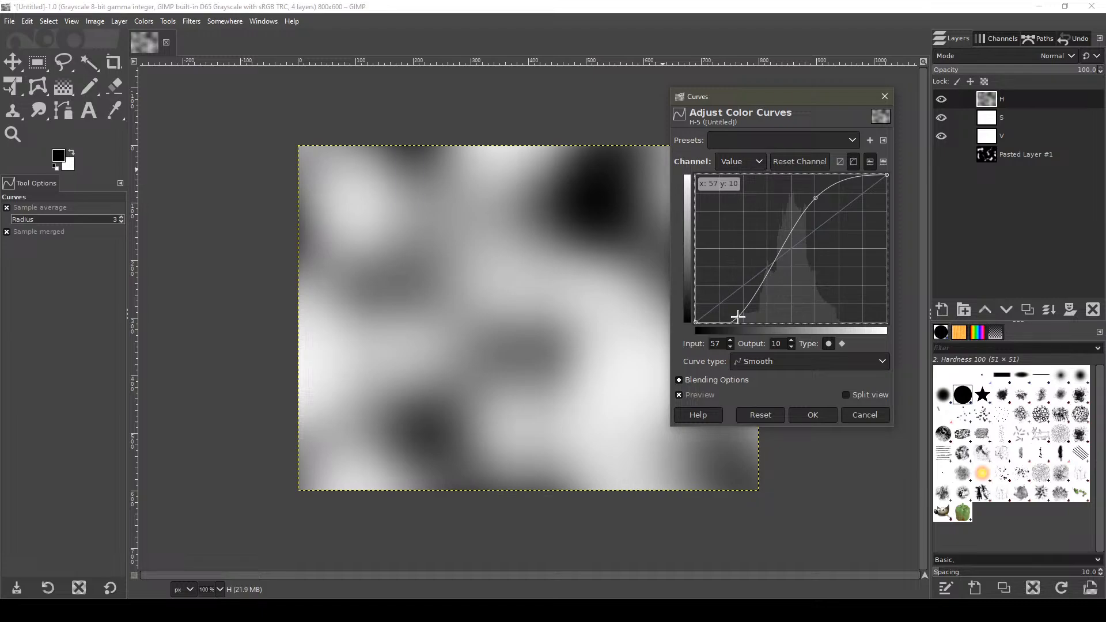
left_click_drag(738, 316, 738, 304)
left_click_drag(770, 259, 790, 253)
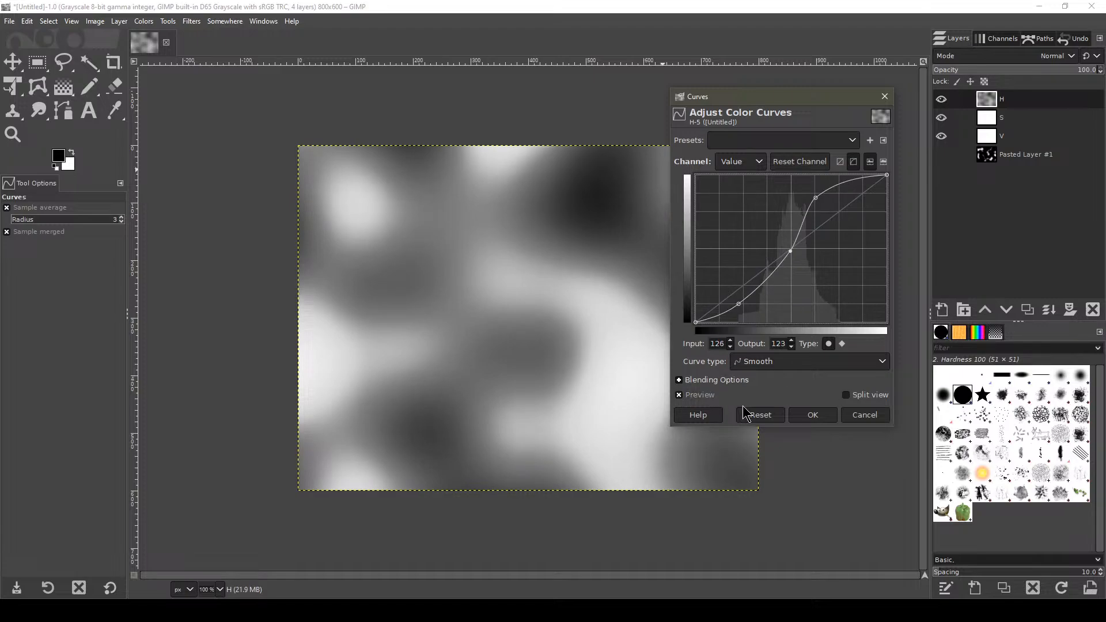
left_click(761, 415)
left_click_drag(787, 253, 789, 213)
left_click(772, 281)
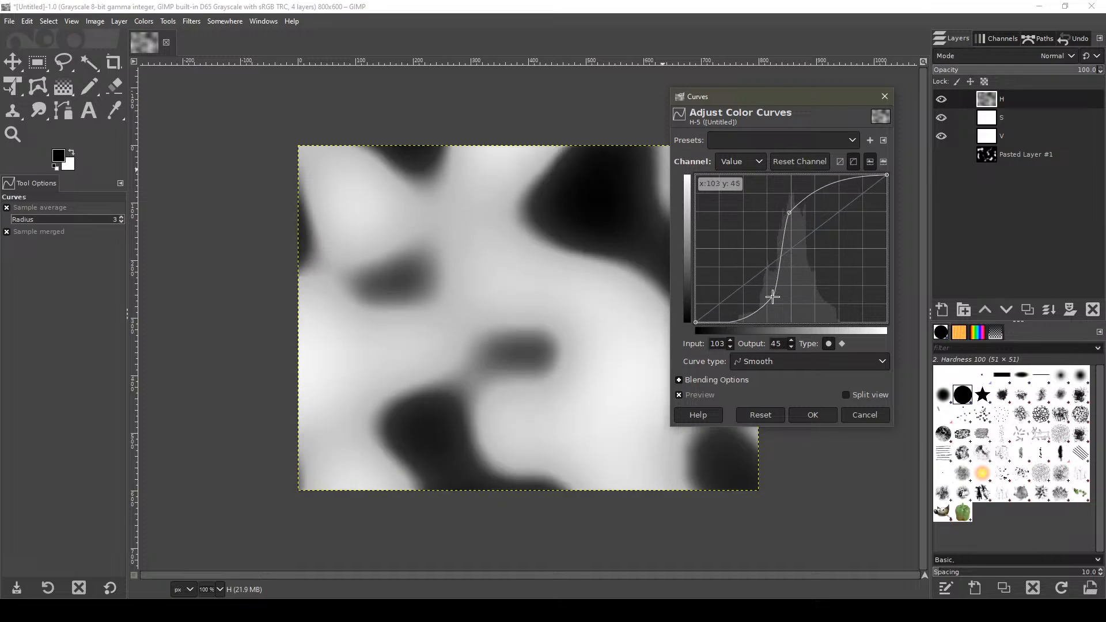
left_click(761, 415)
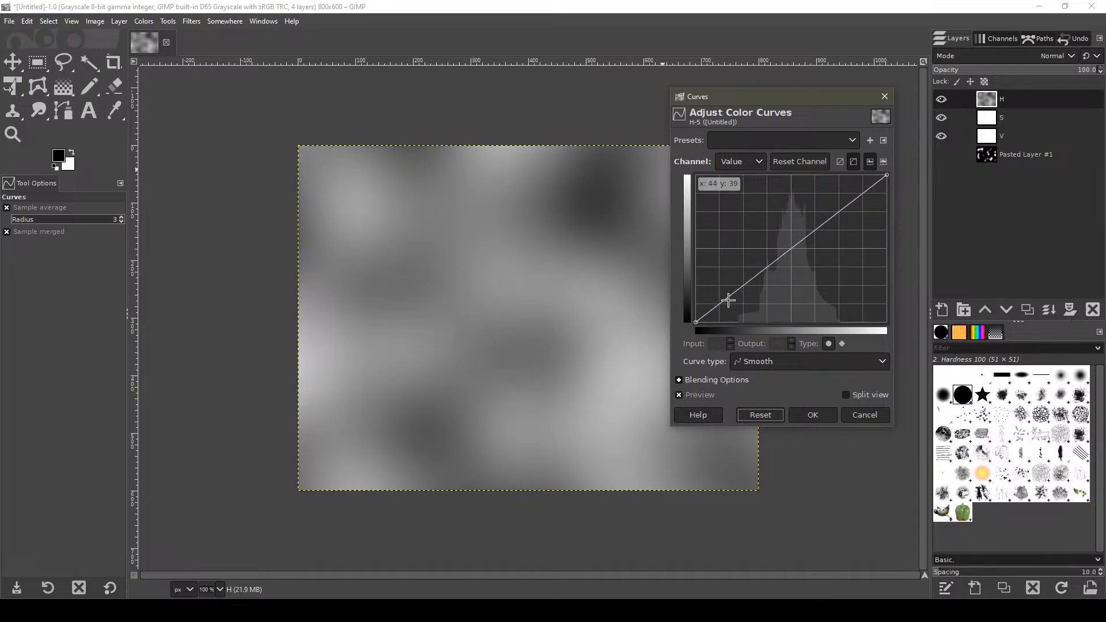
Apply an S-shaped contrast curve to the H layer with points at about input 62, output 17 and input 191, output 234.
mouse_move(728, 300)
left_mouse_down()
mouse_move(730, 312)
mouse_move(742, 308)
left_mouse_up()
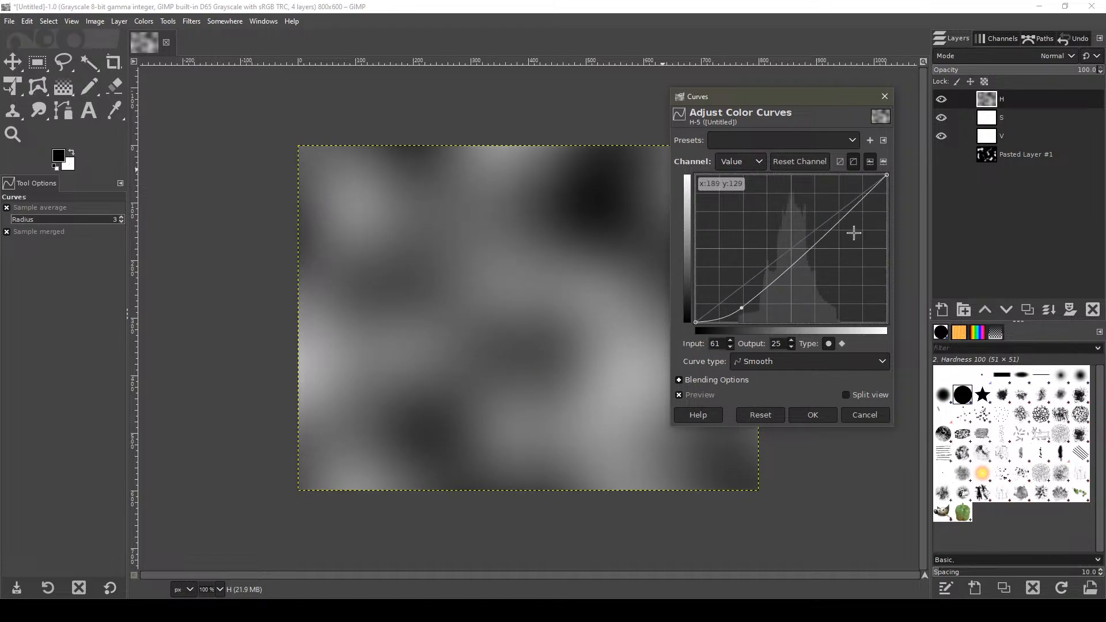
left_click_drag(834, 226, 830, 200)
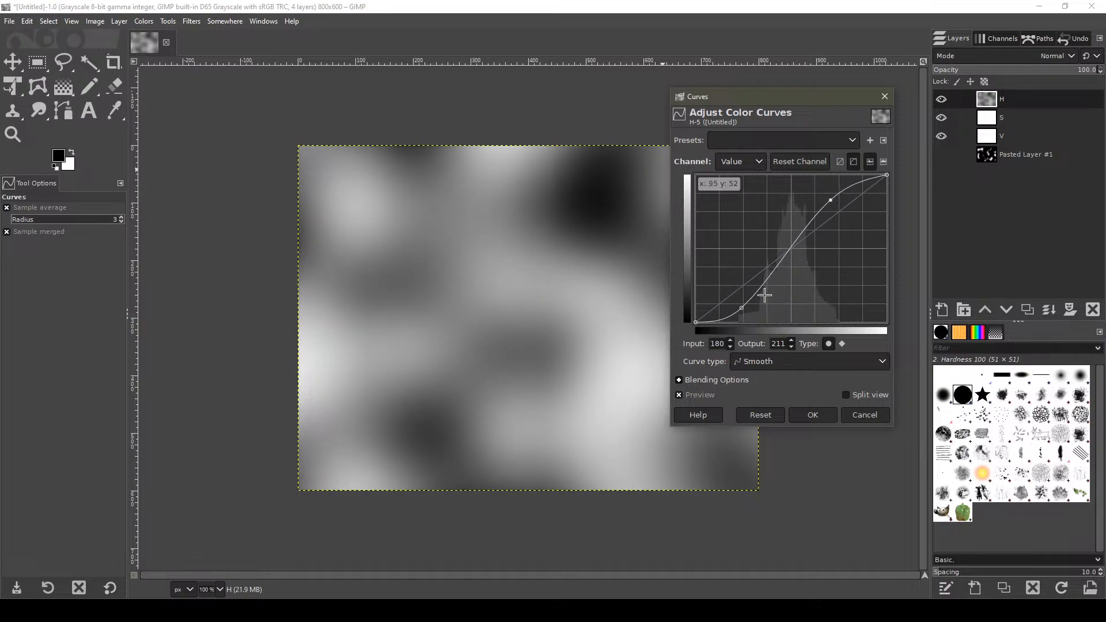
left_click_drag(740, 308, 745, 305)
mouse_move(830, 200)
left_mouse_down()
mouse_move(848, 186)
mouse_move(842, 241)
mouse_move(845, 197)
mouse_move(839, 185)
mouse_move(821, 191)
mouse_move(839, 197)
left_mouse_up()
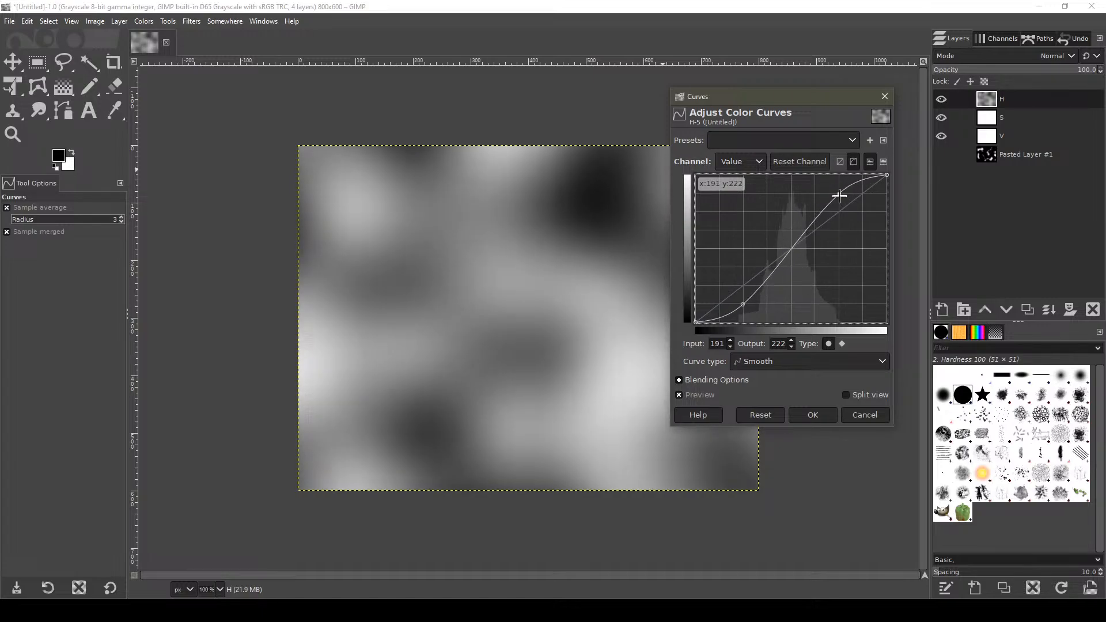
left_click_drag(743, 305, 743, 311)
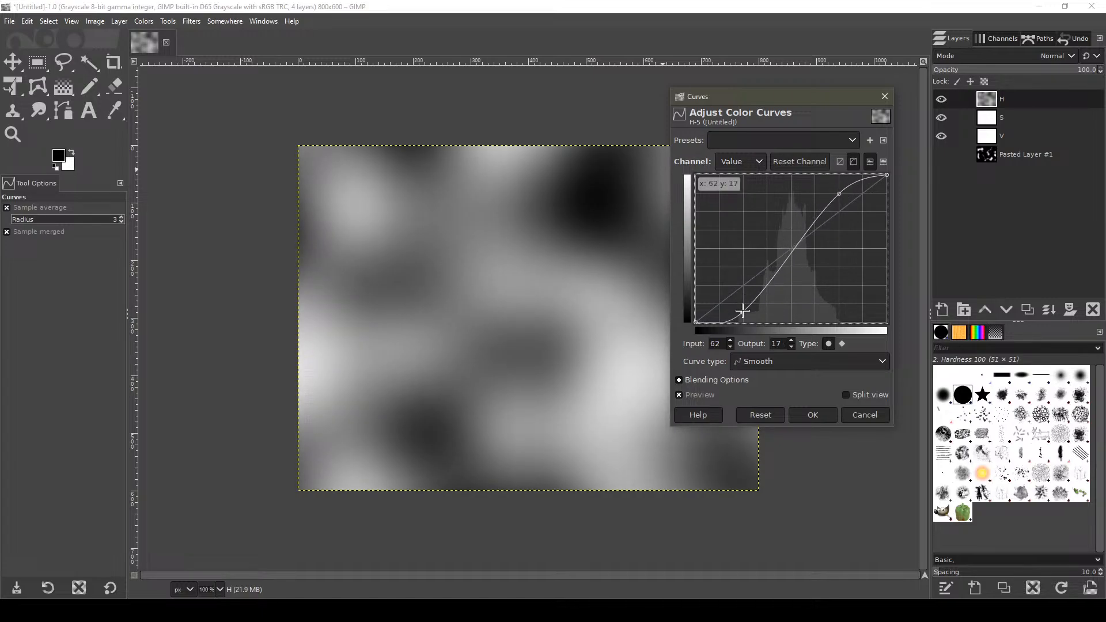
left_click_drag(840, 194, 842, 189)
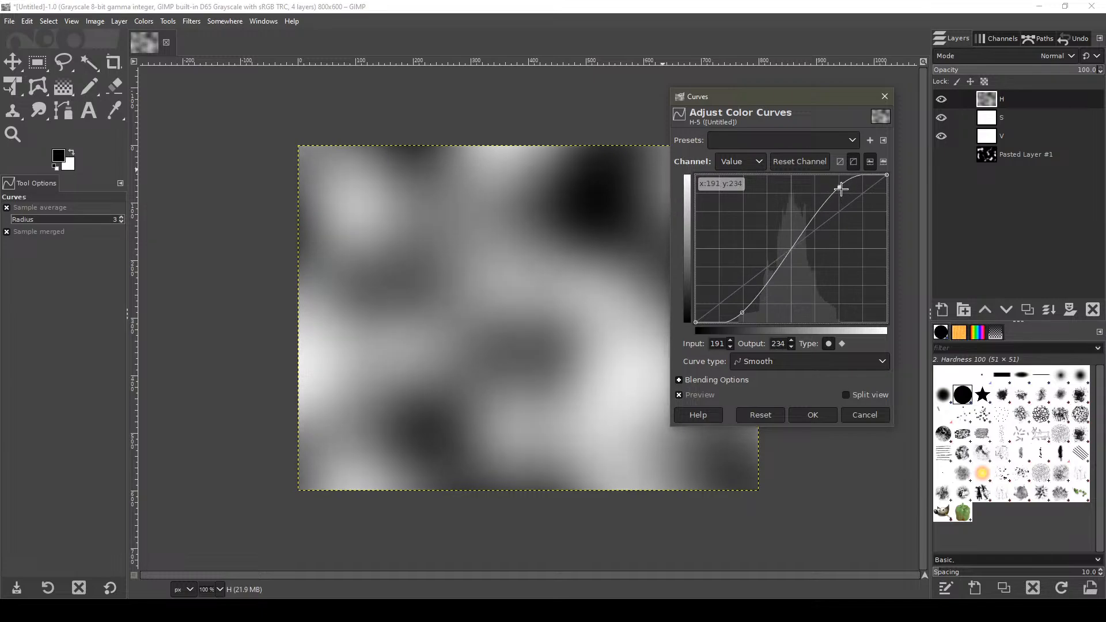
left_click(812, 415)
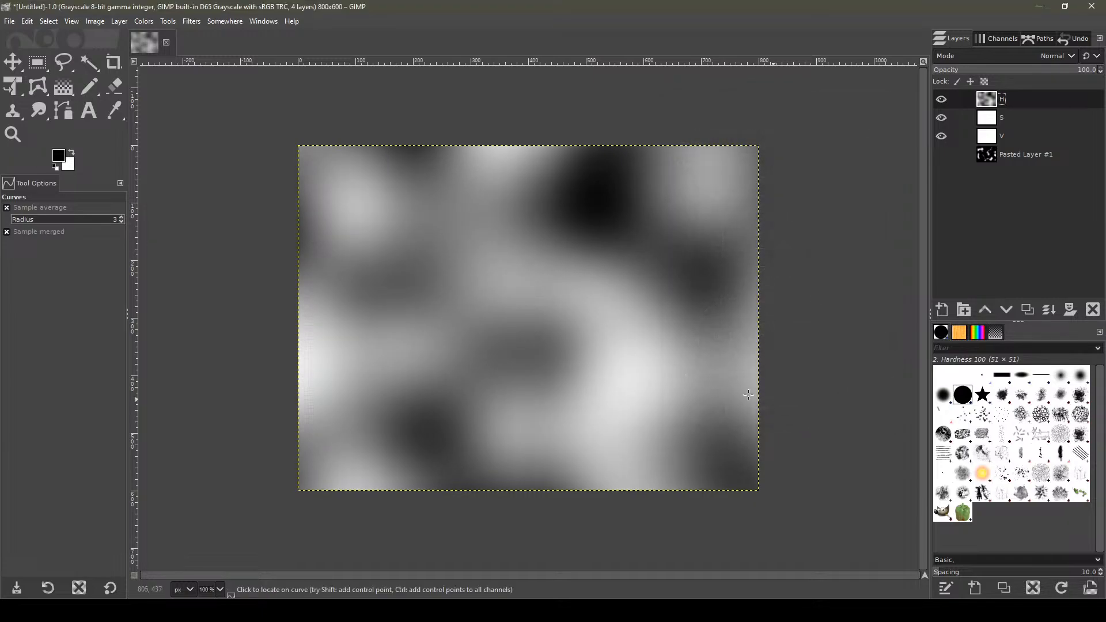
Apply a Gaussian Blur with a size of 6.00 in X and Y to the H layer.
scroll(420, 403, "up", 2, "ctrl")
scroll(582, 250, "up", 2, "ctrl")
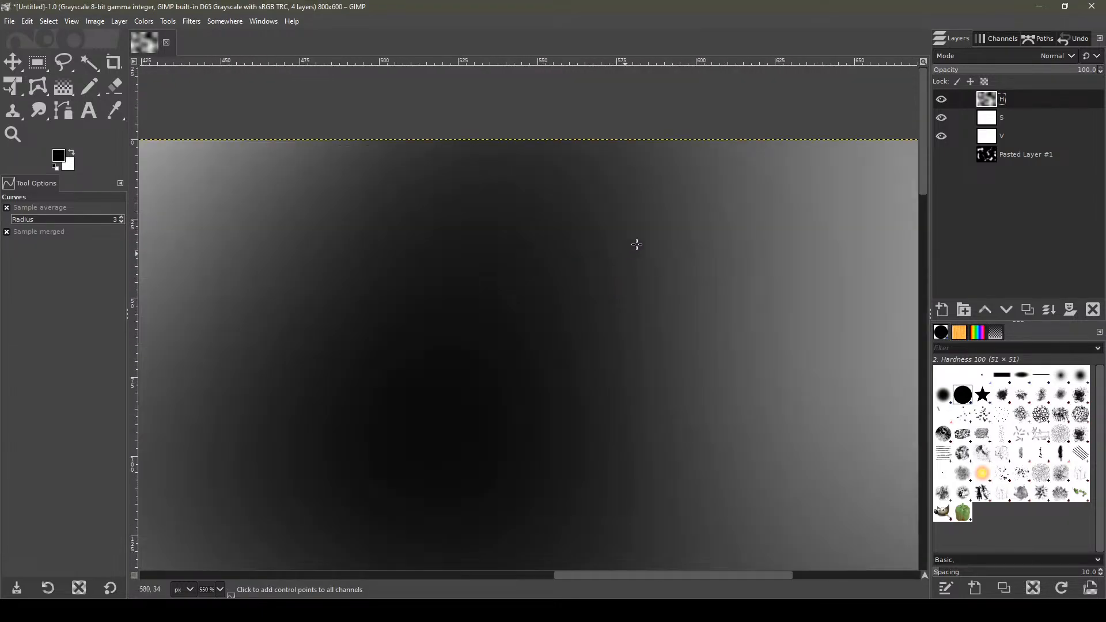
scroll(597, 244, "up", 1, "ctrl")
scroll(597, 244, "down", 3, "ctrl")
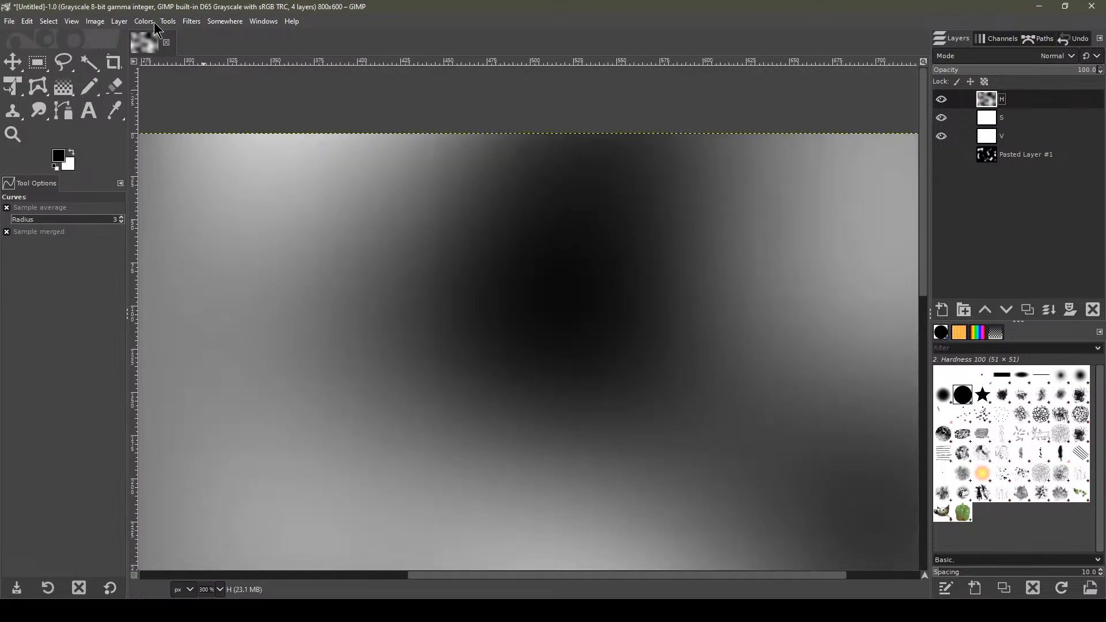
left_click(195, 21)
mouse_move(244, 104)
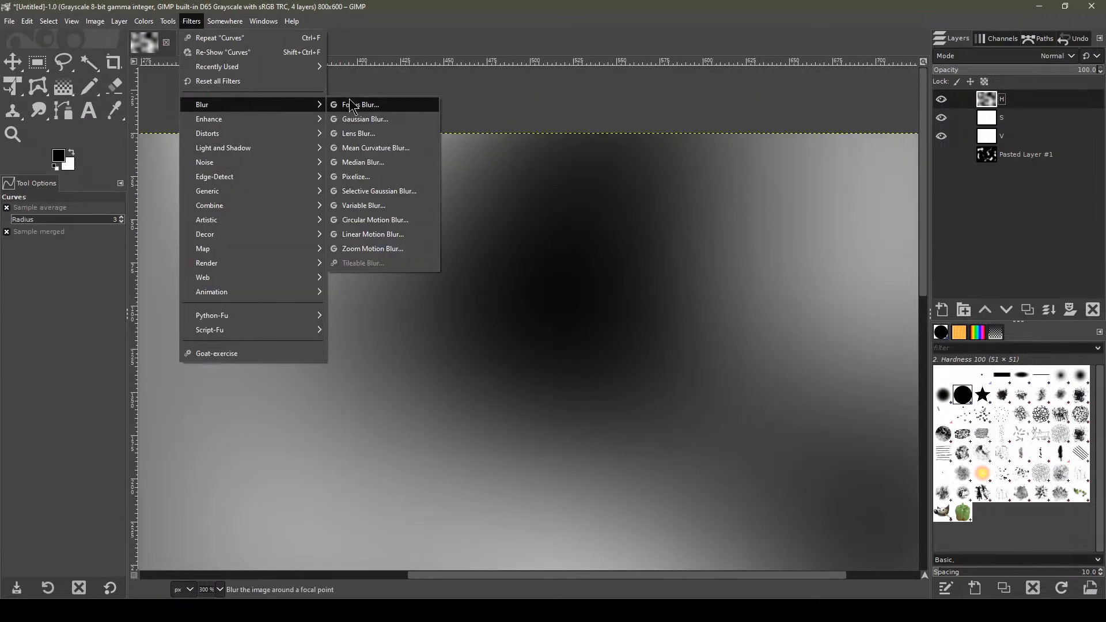
left_click(369, 119)
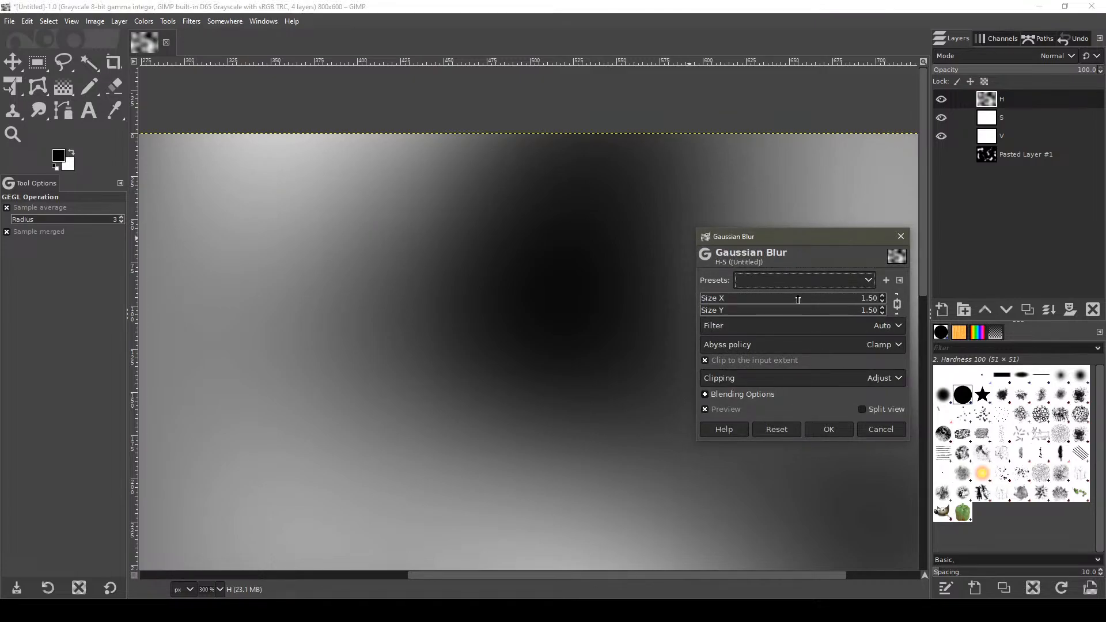
left_click_drag(798, 300, 599, 296)
scroll(585, 287, "up", 4, "ctrl")
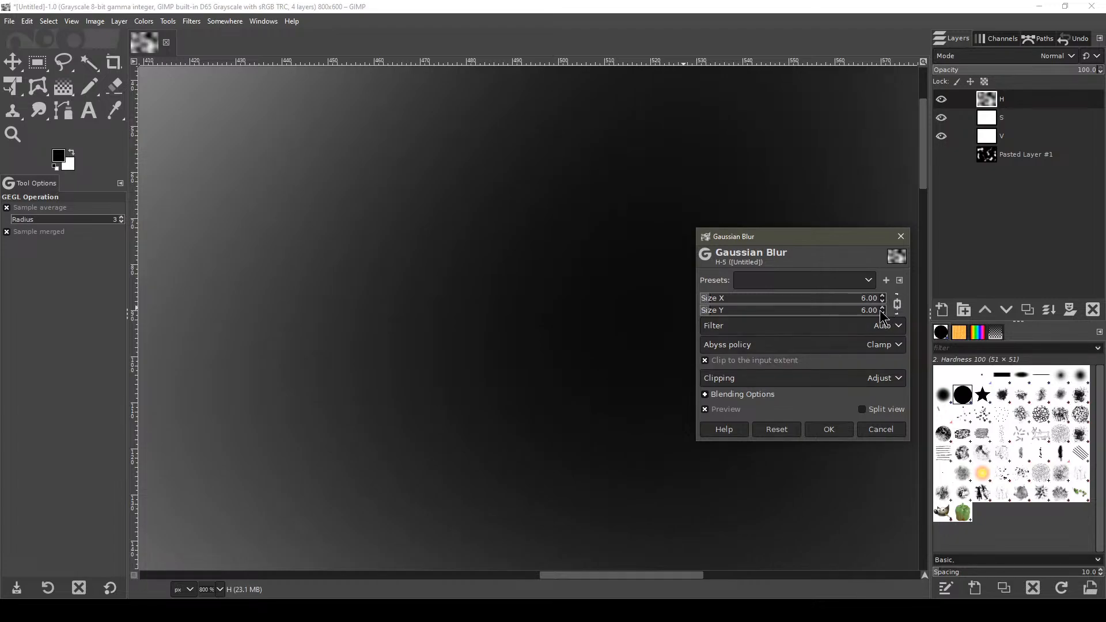
left_click(725, 410)
left_click(827, 430)
Sample the pixel values of the bright, dark and mid-gray areas of the blurred H layer with the Color Picker.
scroll(642, 252, "down", 5, "ctrl")
scroll(563, 345, "down", 3, "ctrl")
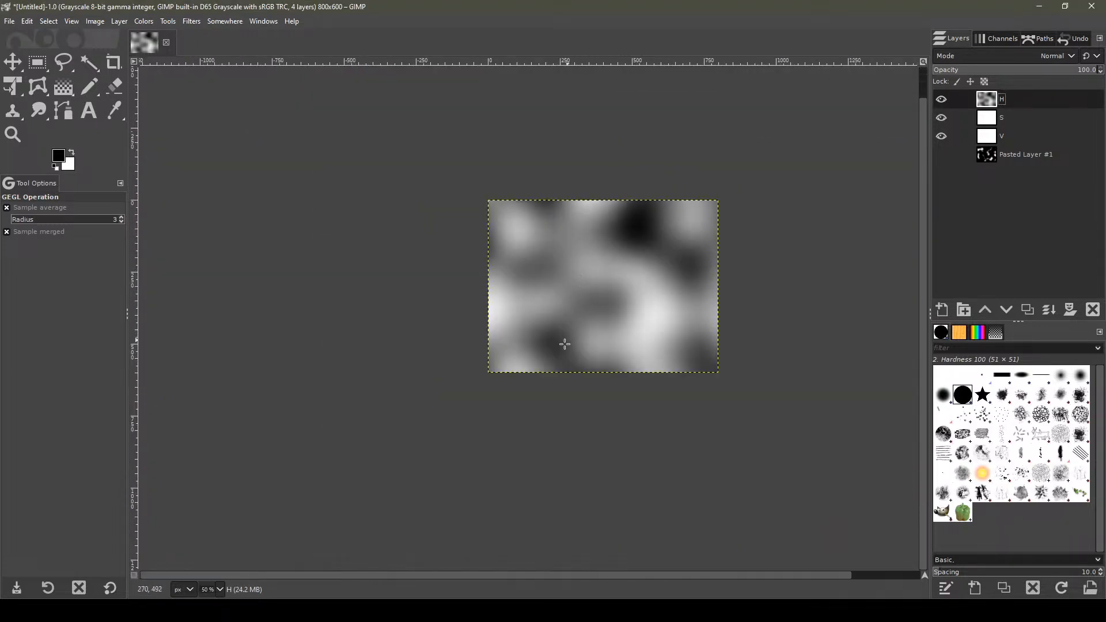
scroll(543, 353, "up", 6, "ctrl")
scroll(498, 383, "down", 4, "ctrl")
scroll(410, 415, "down", 2, "ctrl")
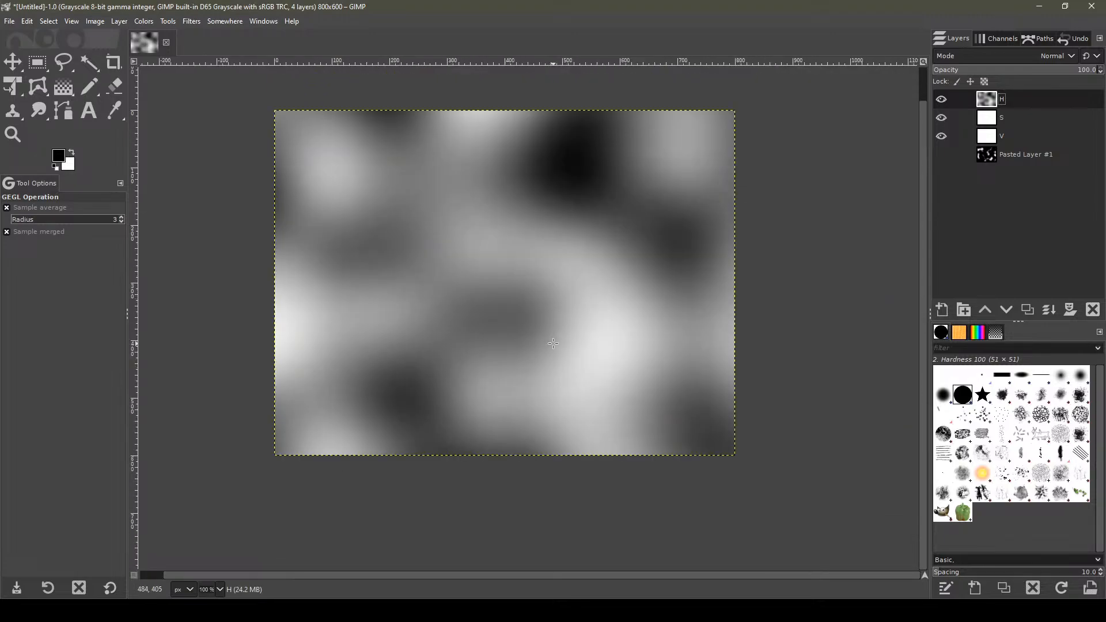
scroll(511, 334, "up", 1, "ctrl")
left_click(115, 110)
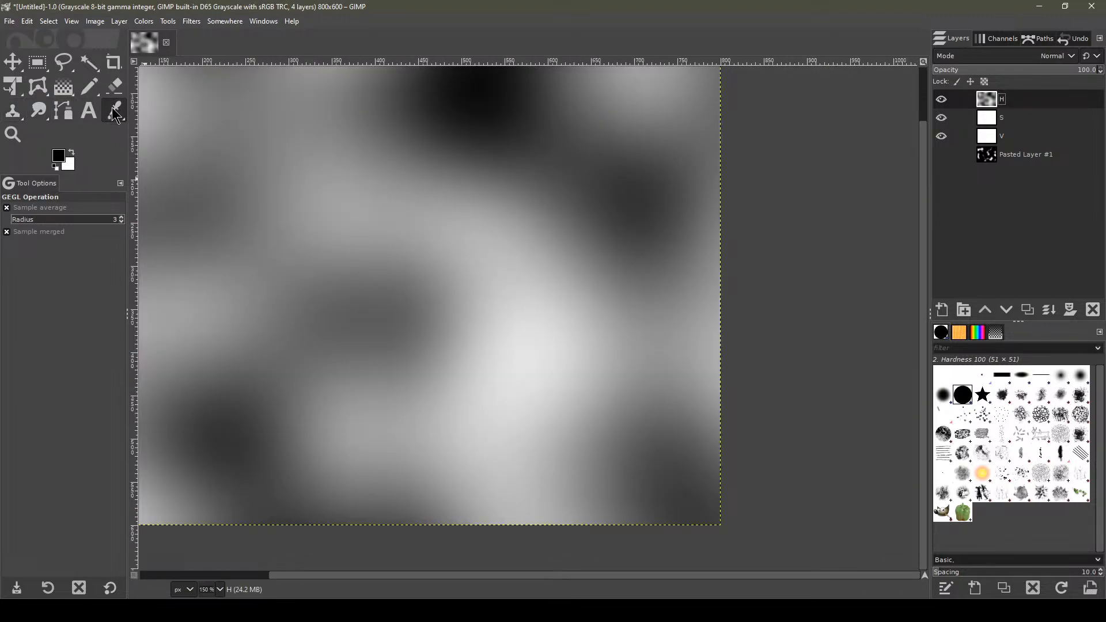
left_click(526, 330)
left_click(535, 337)
scroll(572, 378, "down", 2, "ctrl")
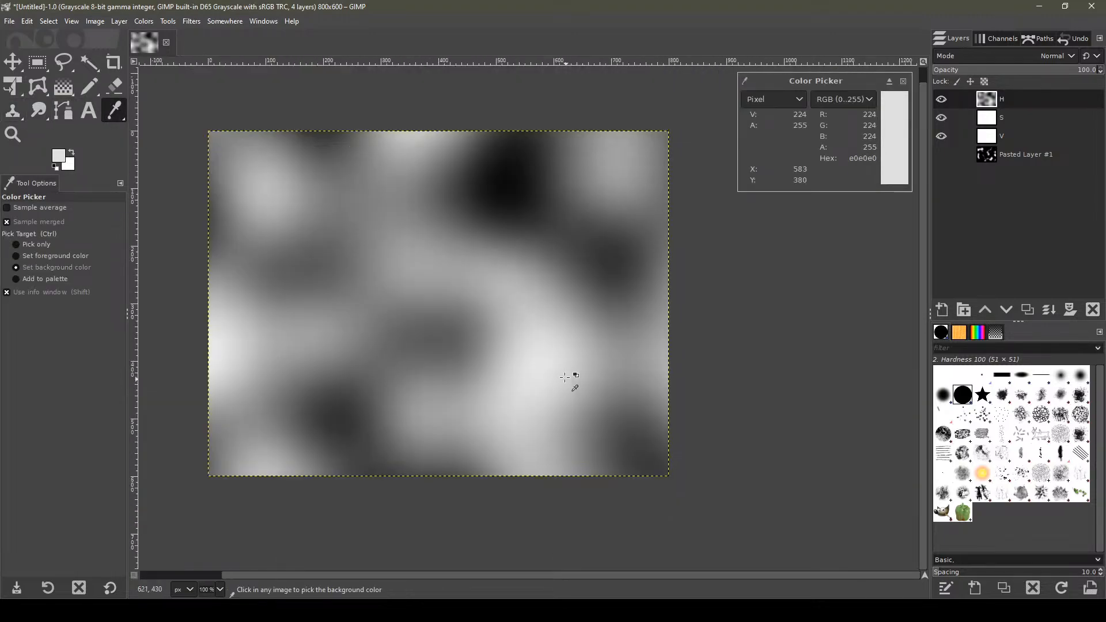
scroll(526, 257, "up", 3, "ctrl")
left_click(540, 201)
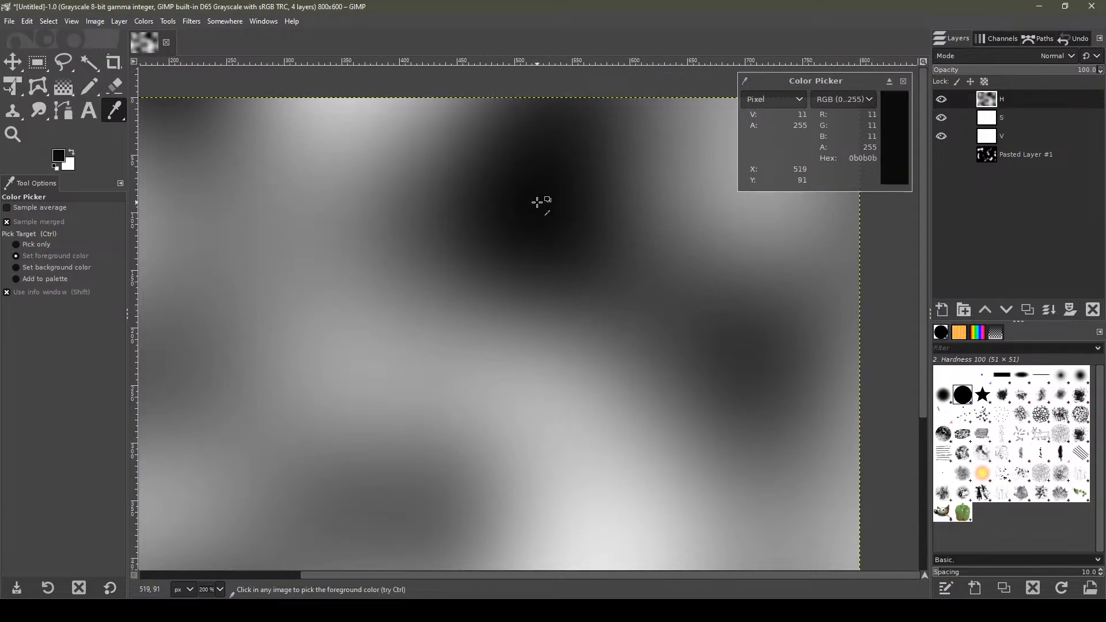
scroll(613, 195, "down", 3, "ctrl")
scroll(568, 205, "up", 3, "ctrl")
scroll(567, 277, "down", 3, "ctrl")
scroll(567, 277, "up", 3, "ctrl")
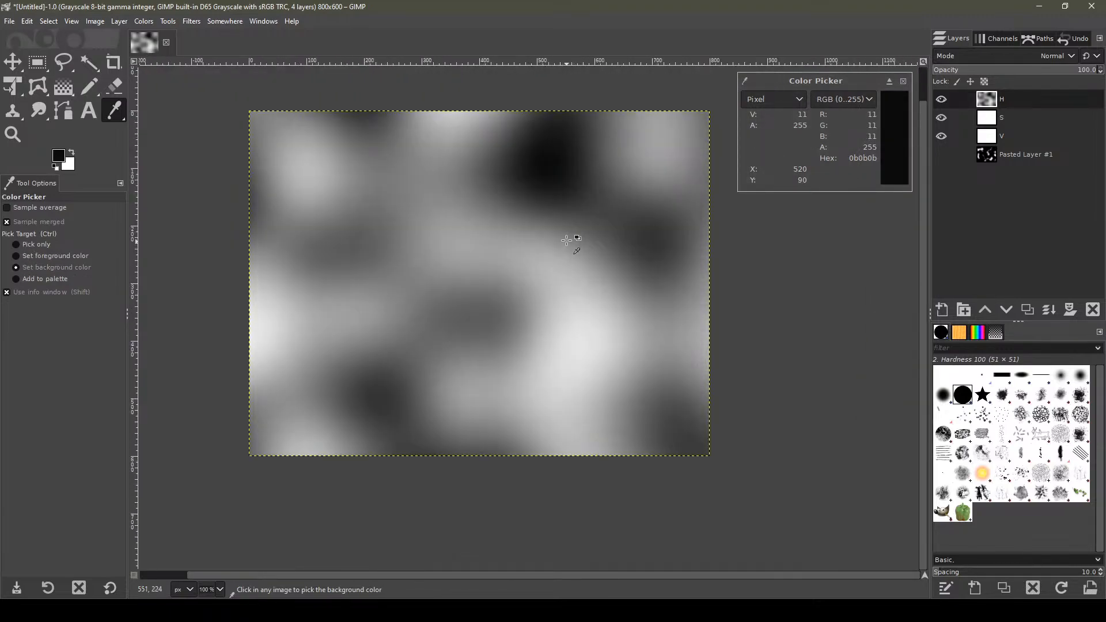
left_click_drag(573, 284, 503, 289)
scroll(504, 289, "down", 2, "ctrl")
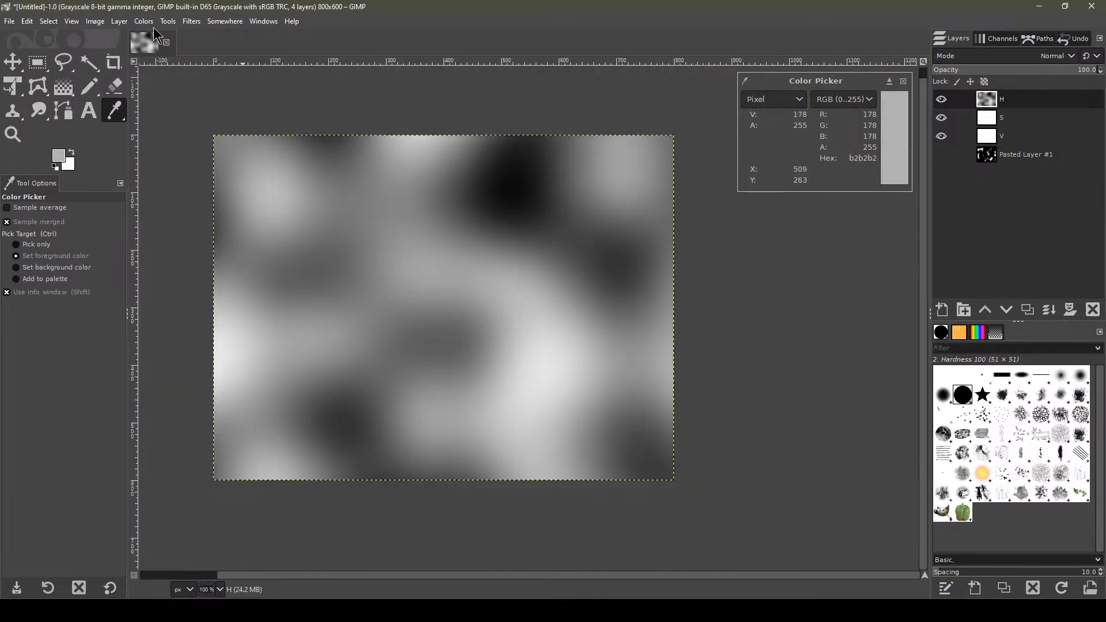
Compose a new color image with the HSV model, using the H, S and V layers as hue, saturation and value.
left_click(143, 23)
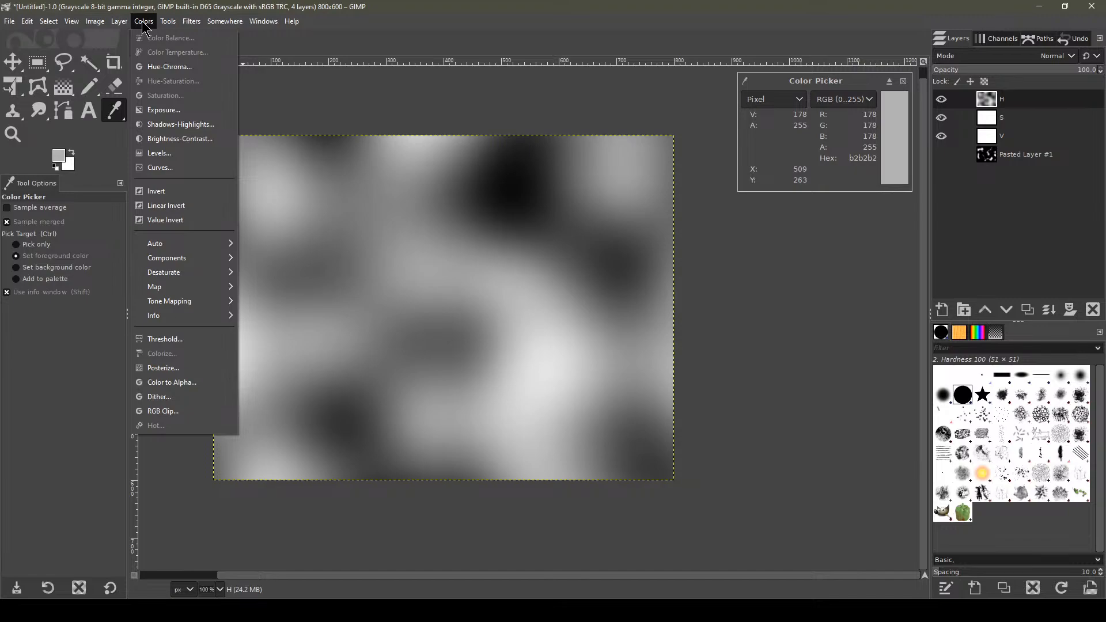
mouse_move(201, 259)
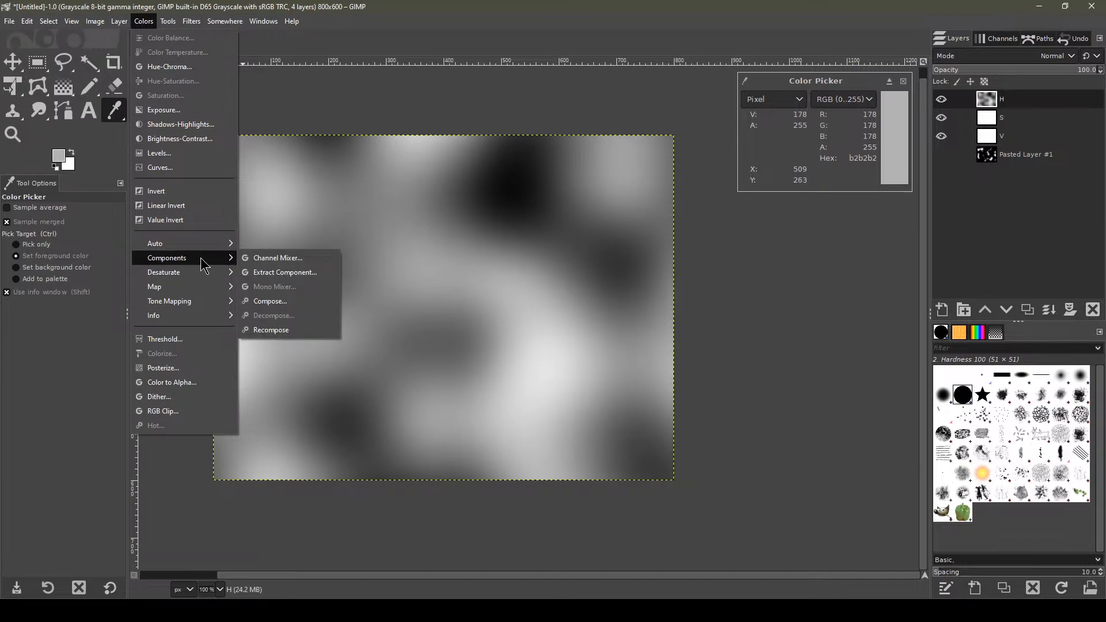
left_click(283, 303)
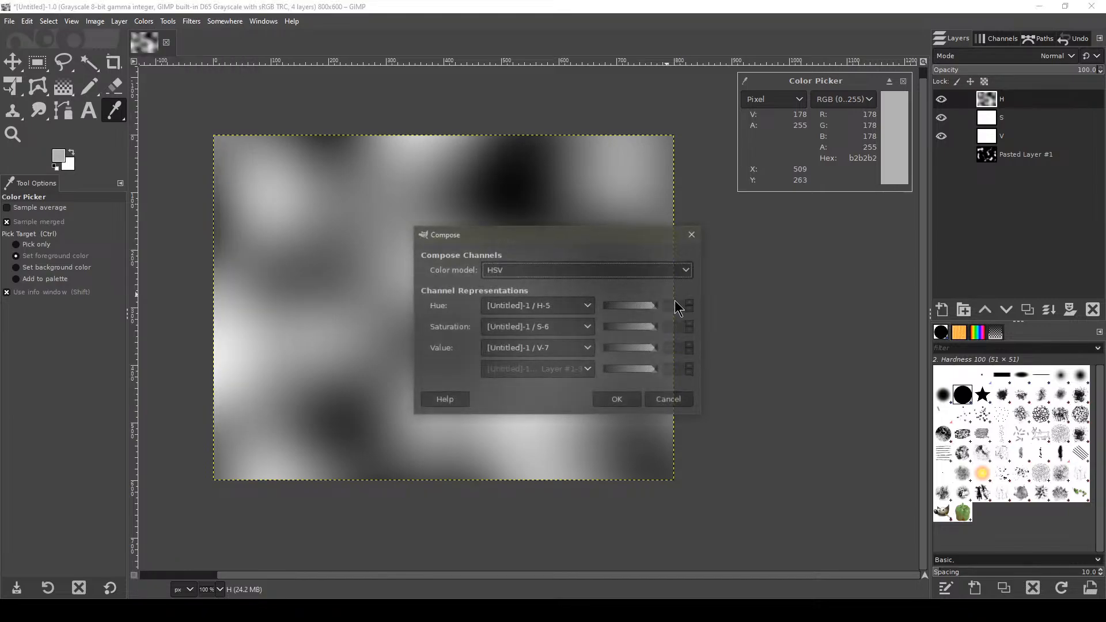
left_click(630, 397)
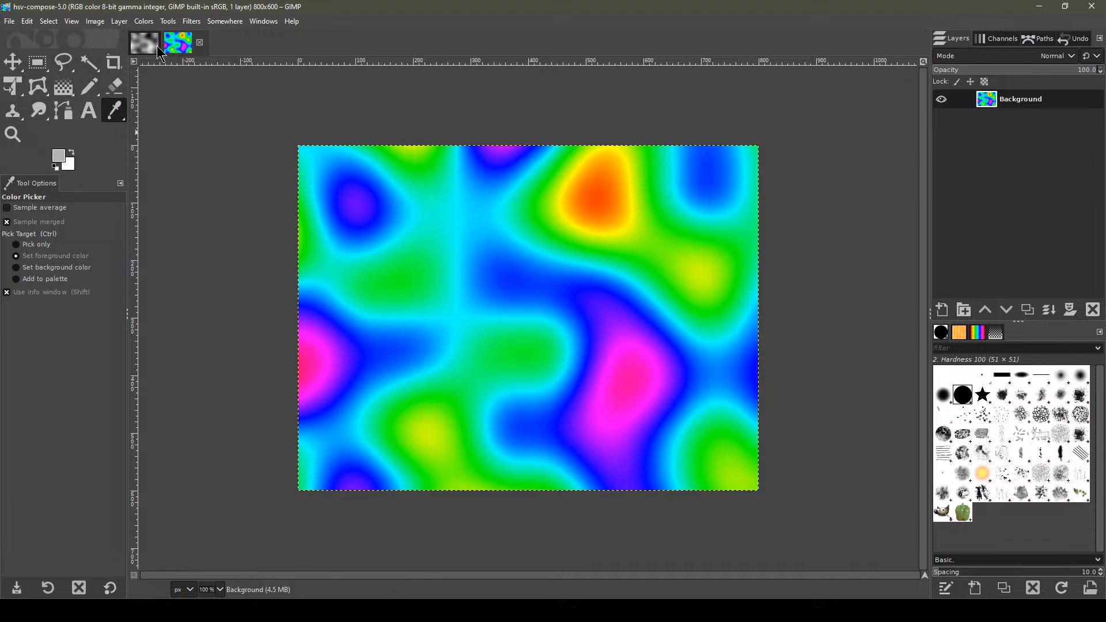
In the grayscale image, hide the H, S and V layers, show only Pasted Layer #1 and copy its full contents.
left_click(139, 45)
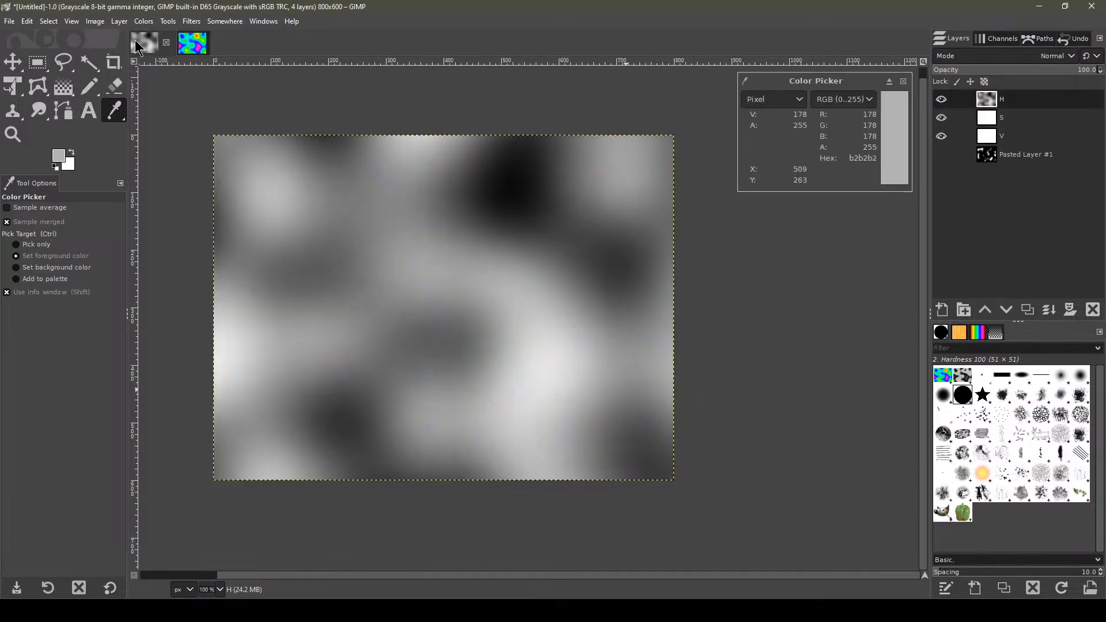
left_click(987, 157)
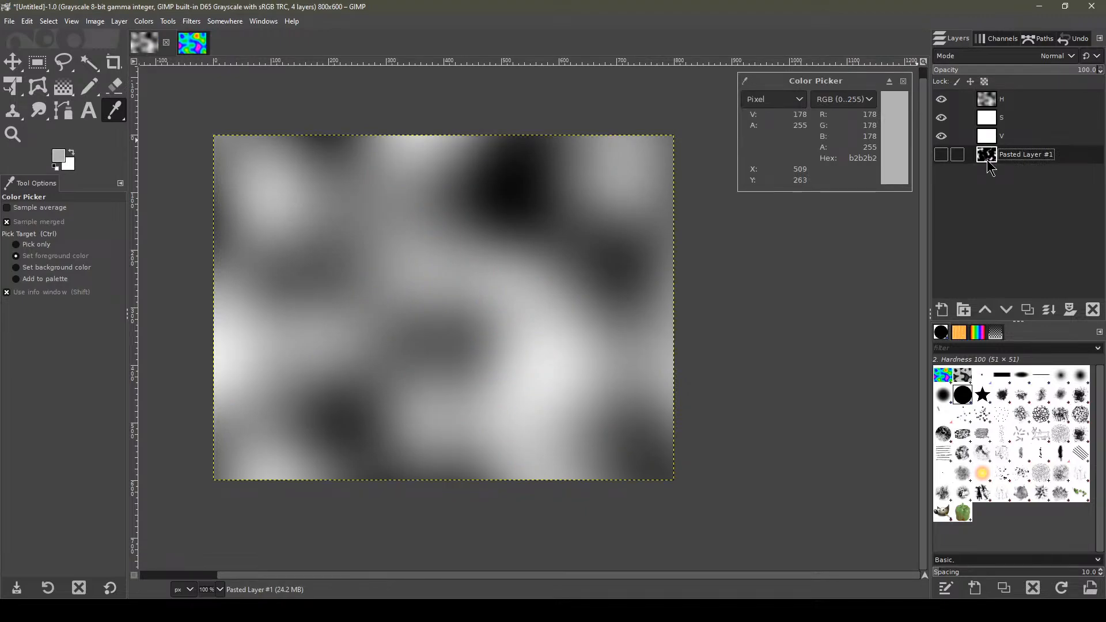
left_click(13, 22)
left_click(1008, 192)
left_click_drag(942, 136, 942, 99)
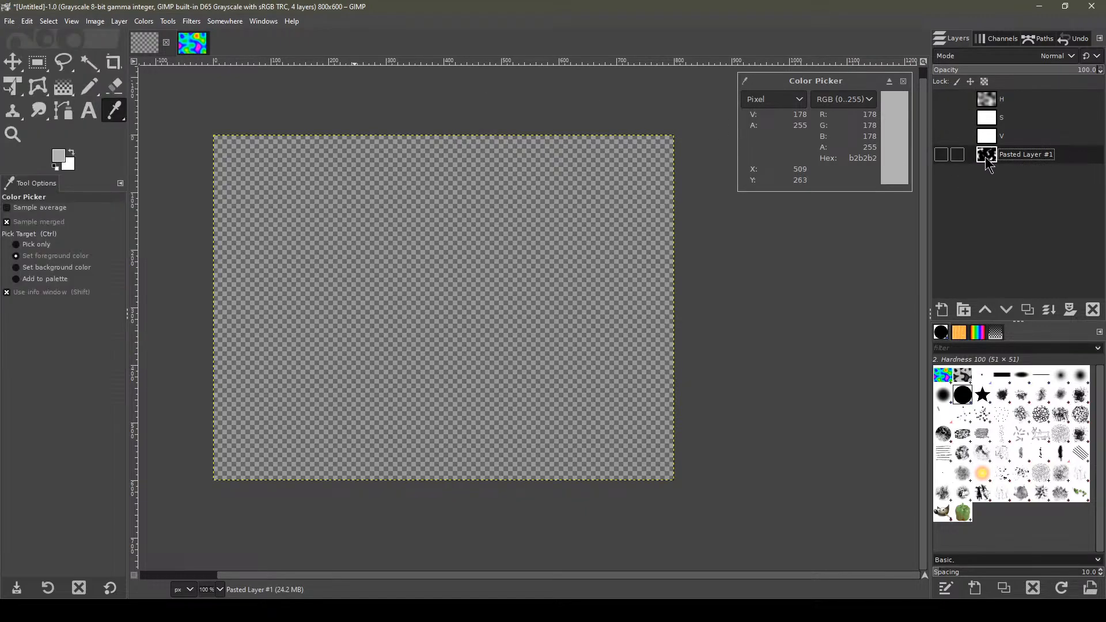
left_click(941, 155)
key("ctrl+a")
key("ctrl+c")
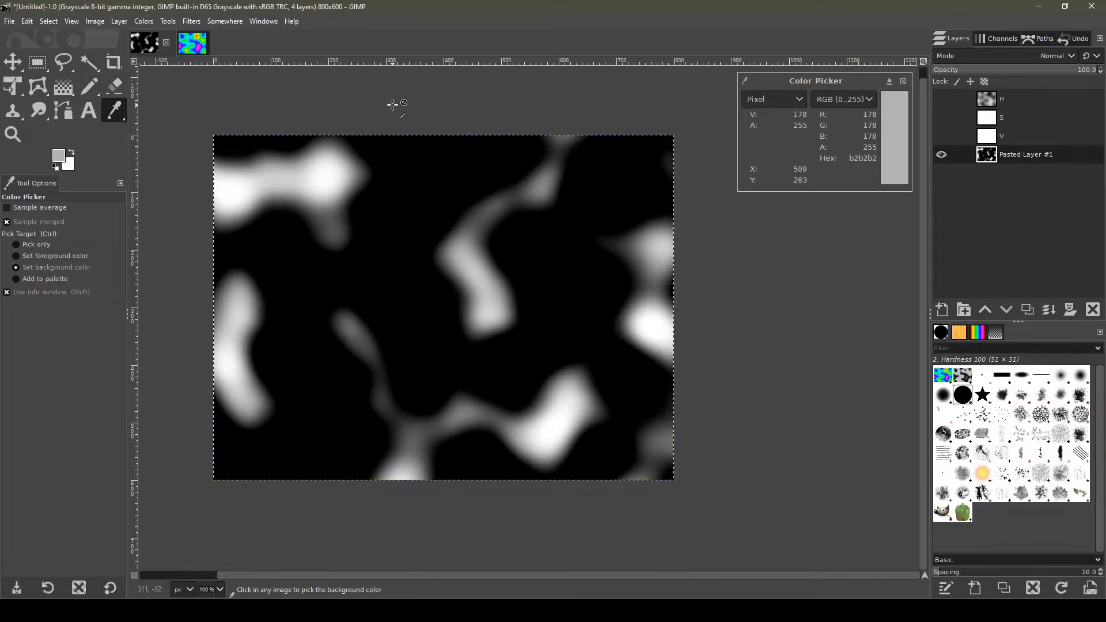
Create a new 800 × 600 pixel image and paste the copied cave noise into it.
left_click(9, 21)
left_click(23, 33)
left_click(560, 305)
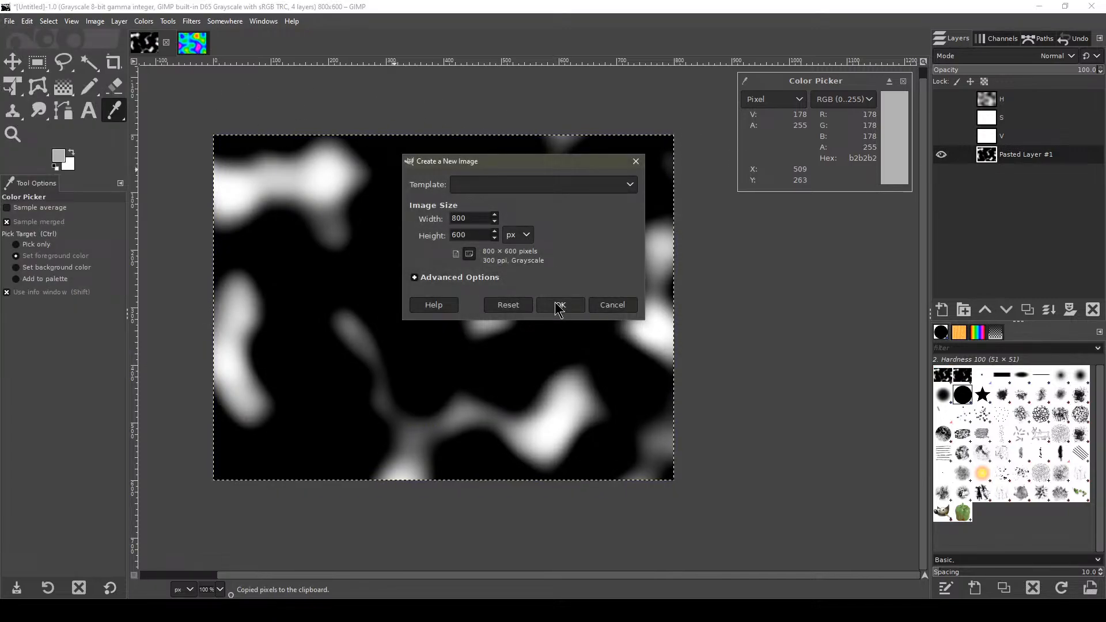
key("ctrl+v")
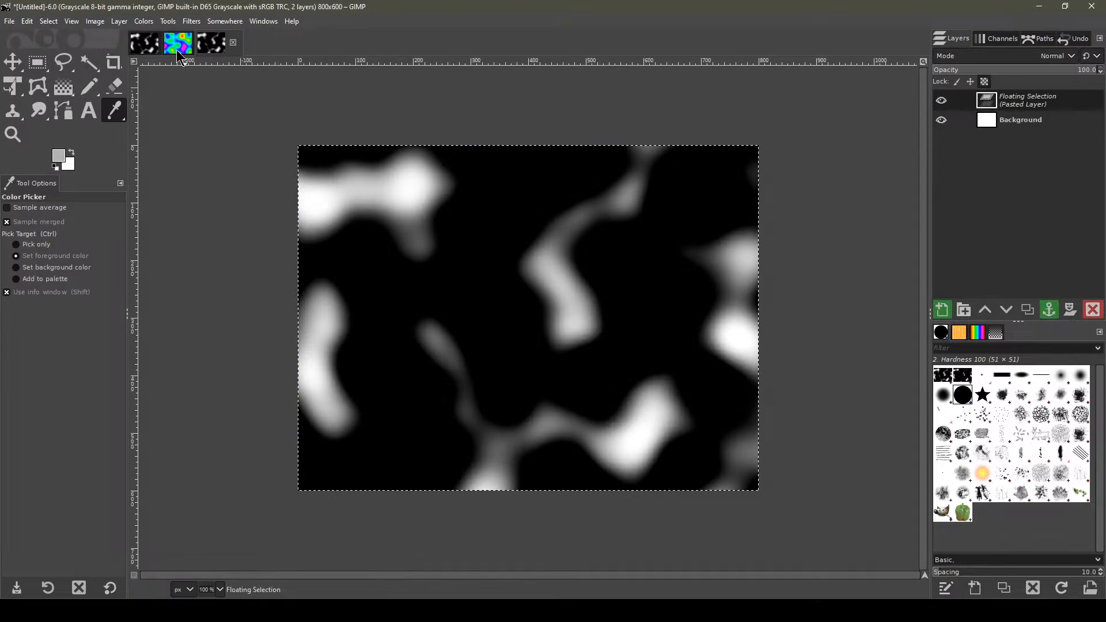
Copy the composed HSV image, then make the pasted cave noise a regular layer in the new image and delete its white Background layer.
left_click(177, 43)
key("ctrl+c")
left_click(211, 42)
left_click(945, 311)
left_click(986, 118)
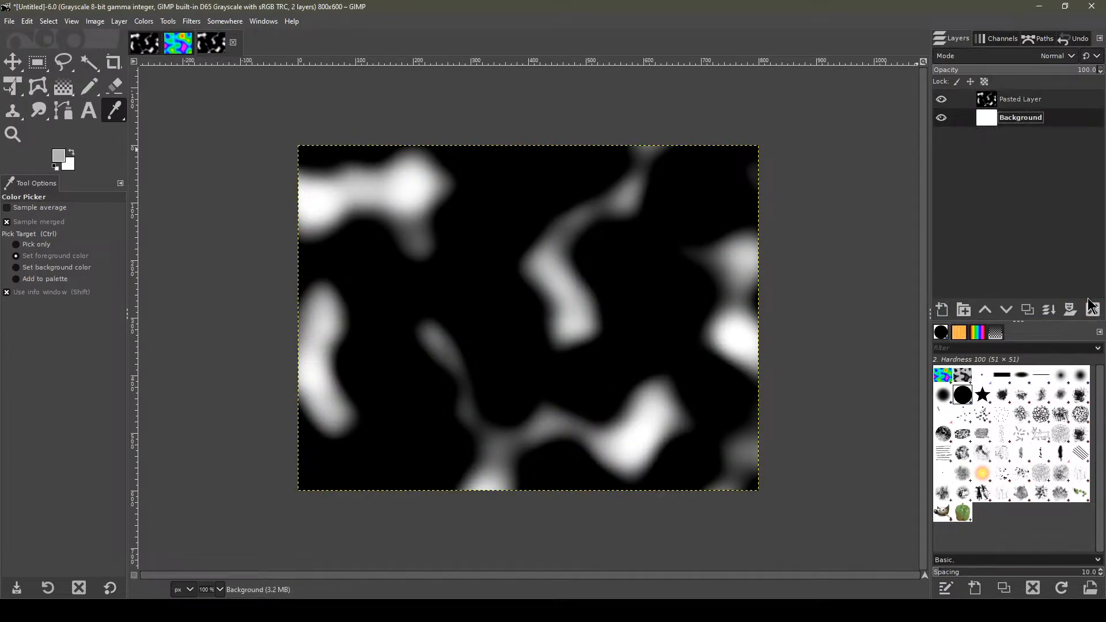
left_click(1093, 309)
key("ctrl+v")
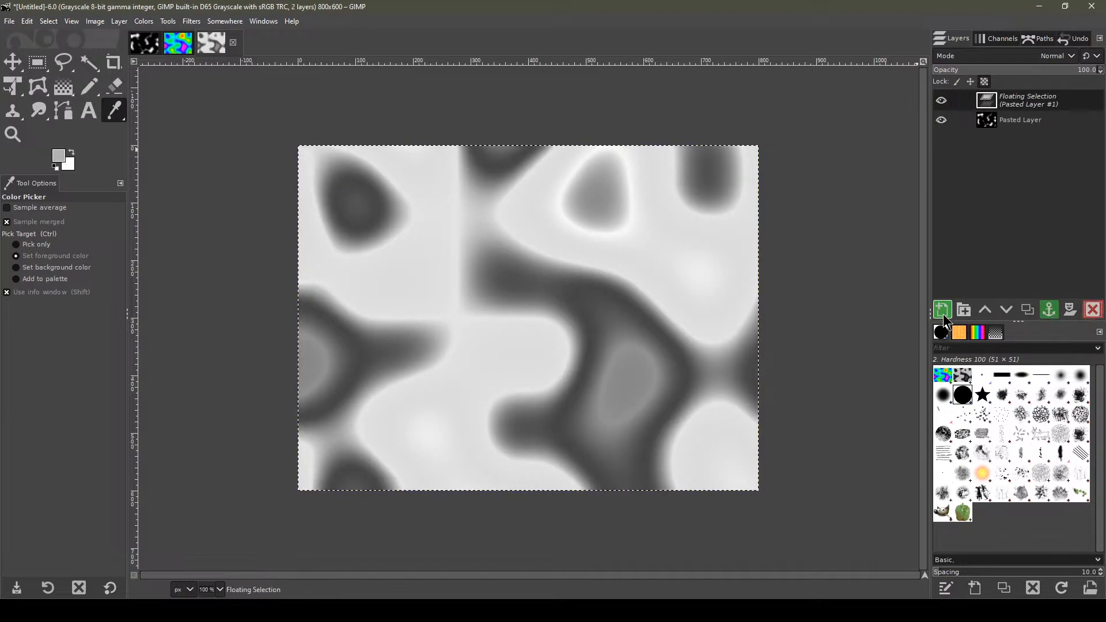
left_click(942, 310)
key("ctrl+z")
key("ctrl+z")
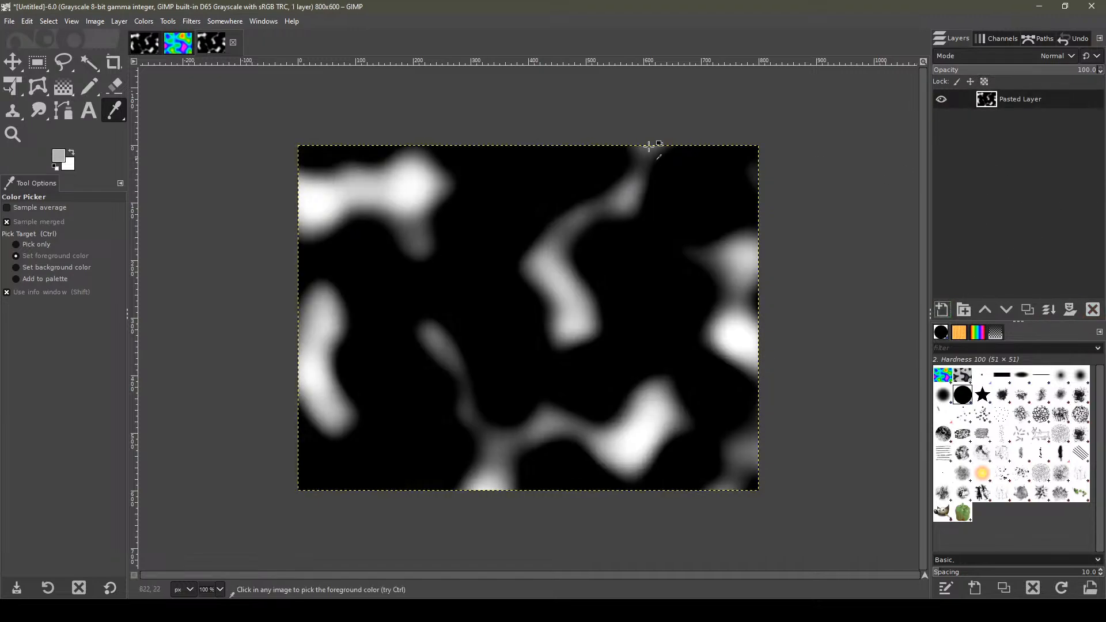
Convert the new image containing the cave noise from grayscale to RGB mode.
left_click(72, 23)
mouse_move(95, 22)
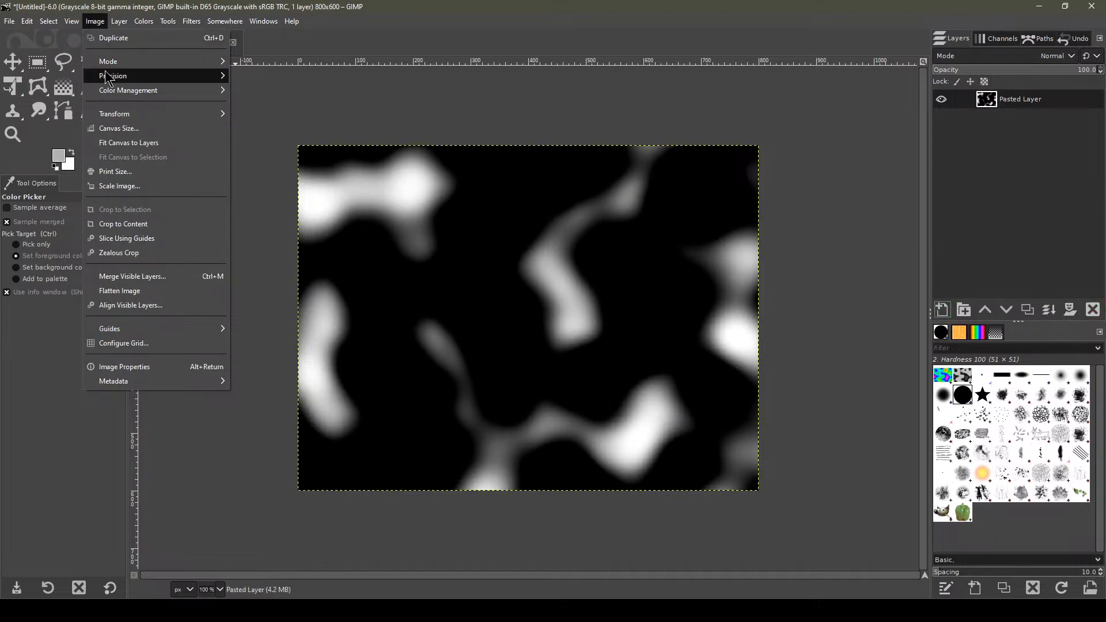
mouse_move(115, 61)
left_click(266, 67)
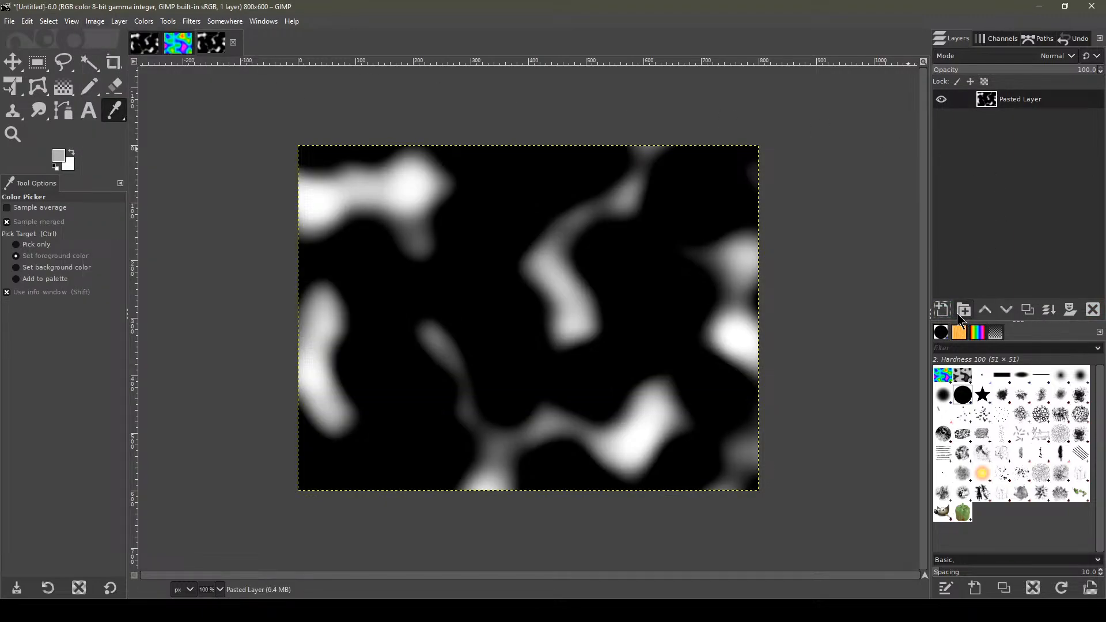
key("shift+ctrl+n")
left_click(1055, 358)
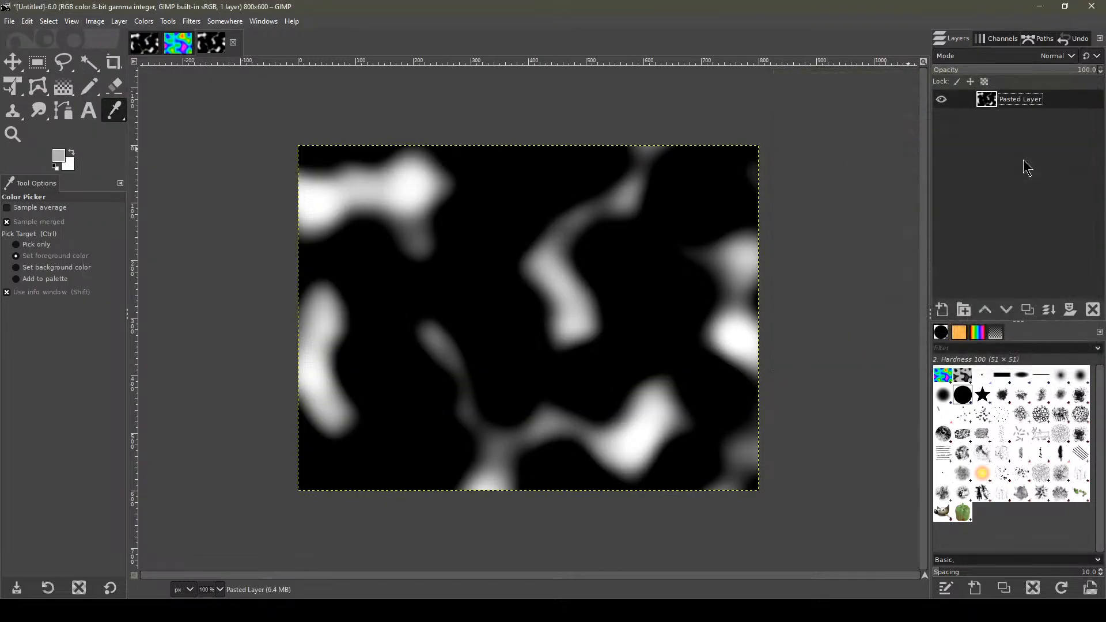
Paste the composed HSV colors as a new layer and place it beneath the cave noise layer.
key("ctrl+v")
left_click(944, 313)
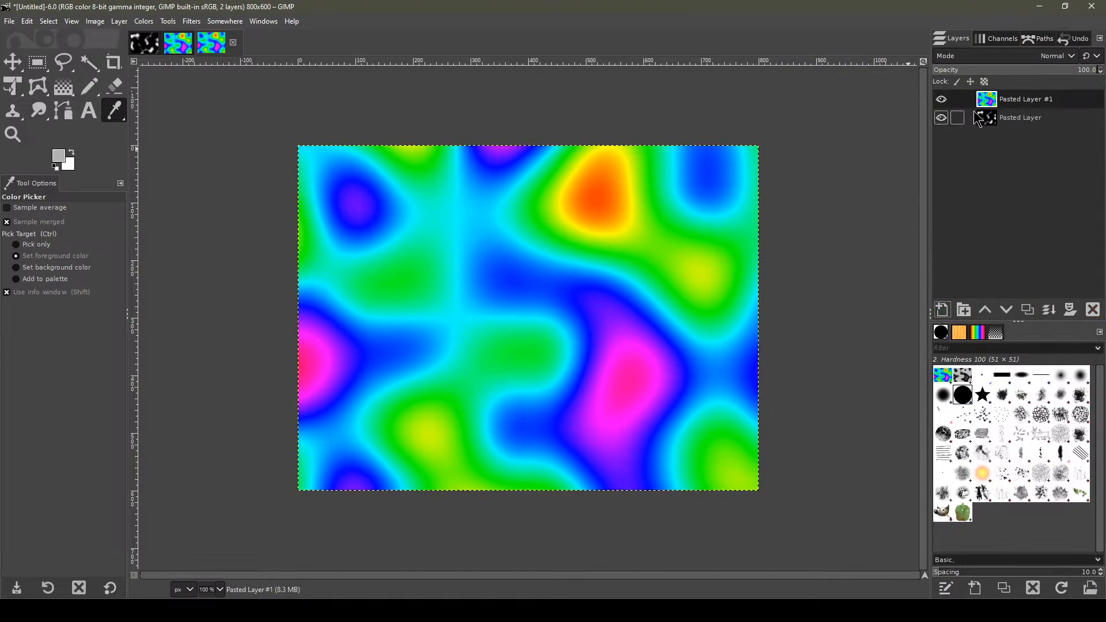
left_click_drag(992, 105, 1001, 130)
Compare blend modes such as Erase, Lighten only, Screen, Dodge and Darken only on the cave noise layer, and settle on Multiply.
left_click(1000, 57)
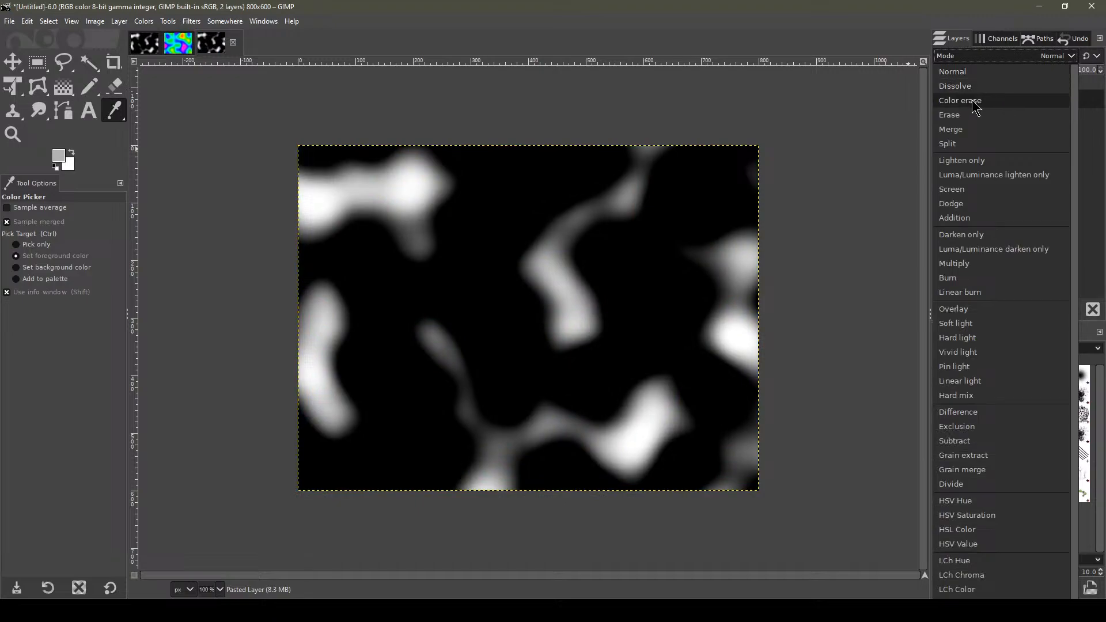
left_click(965, 121)
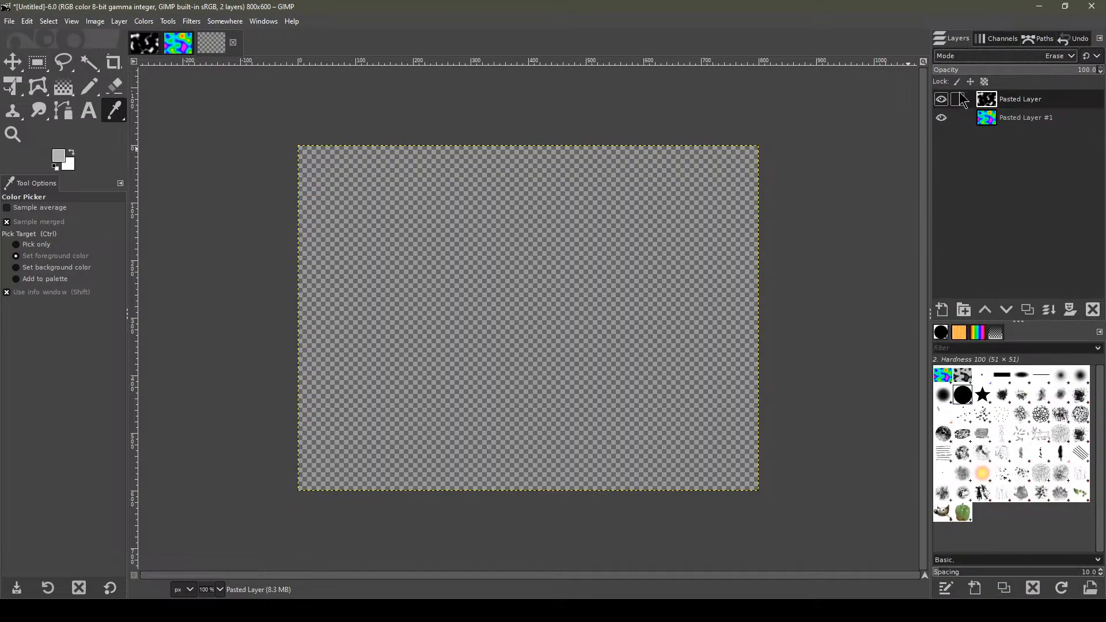
key("Down")
key("Down")
key("Down")
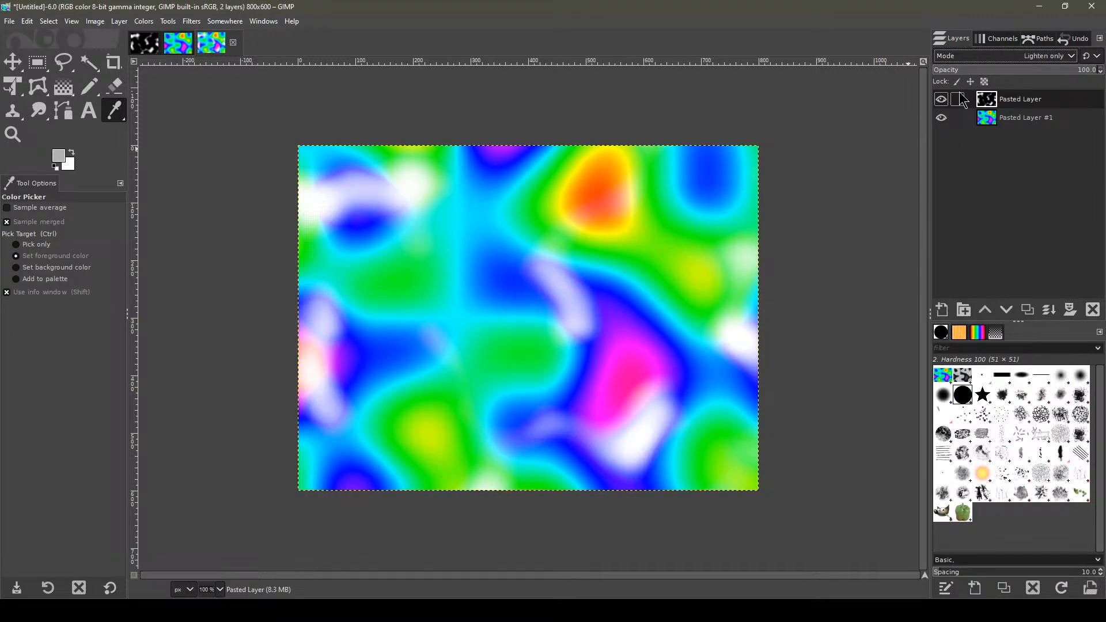
key("Down")
key("Down")
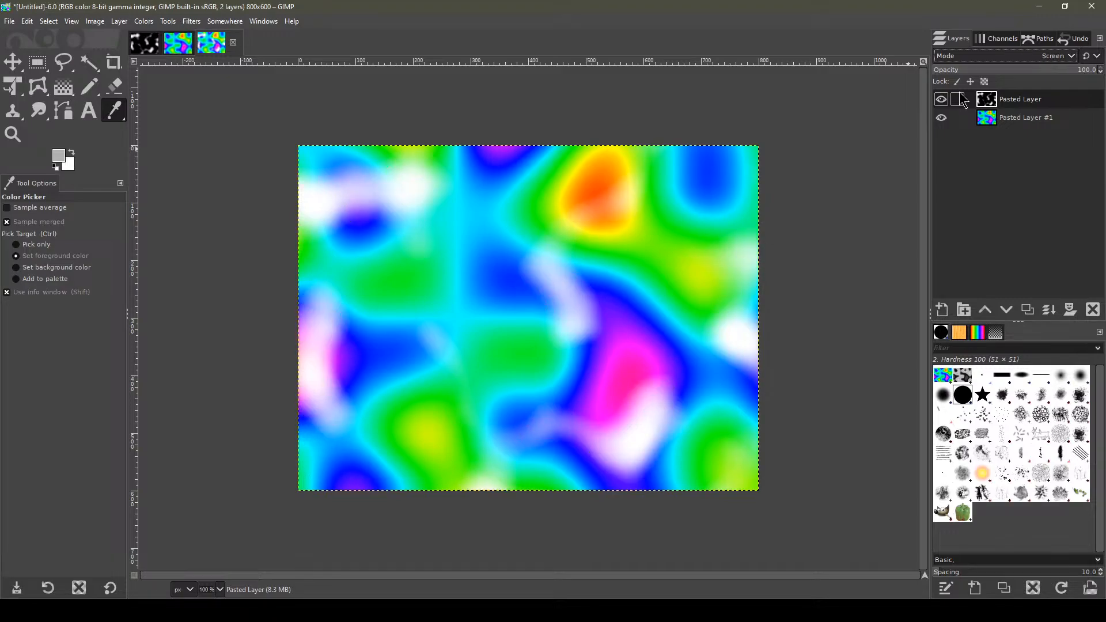
key("Down")
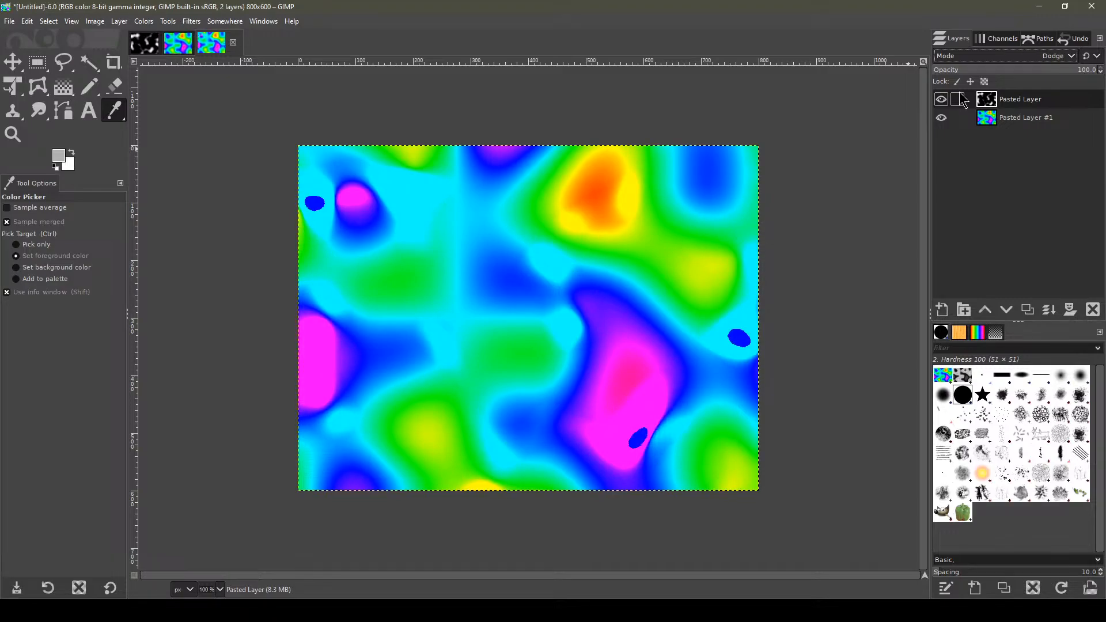
key("Down")
key("Down")
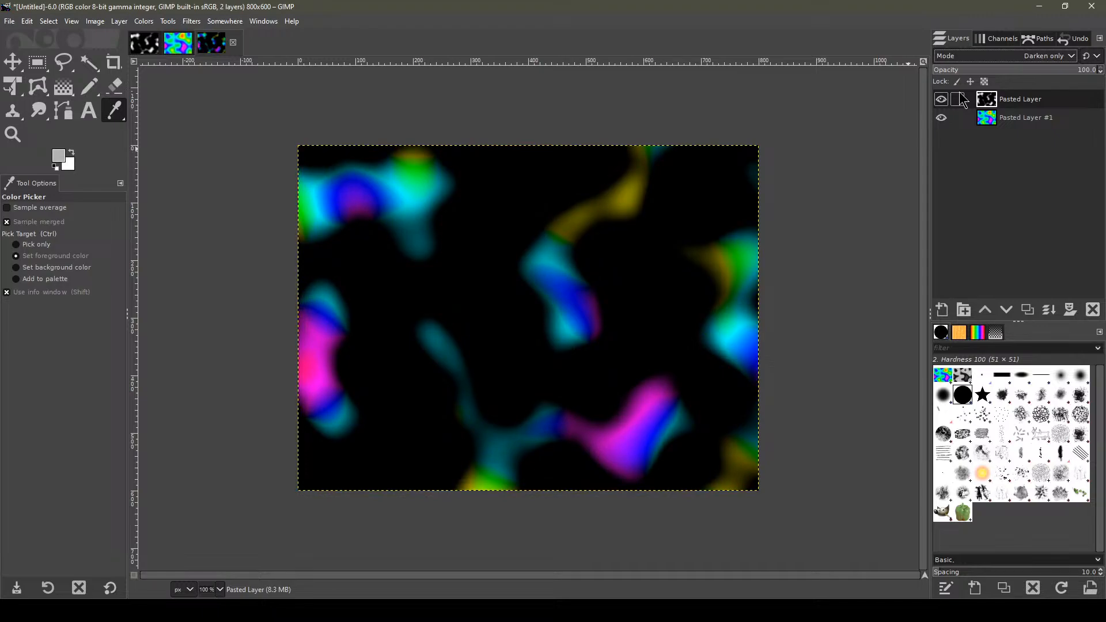
key("Down")
key("Down")
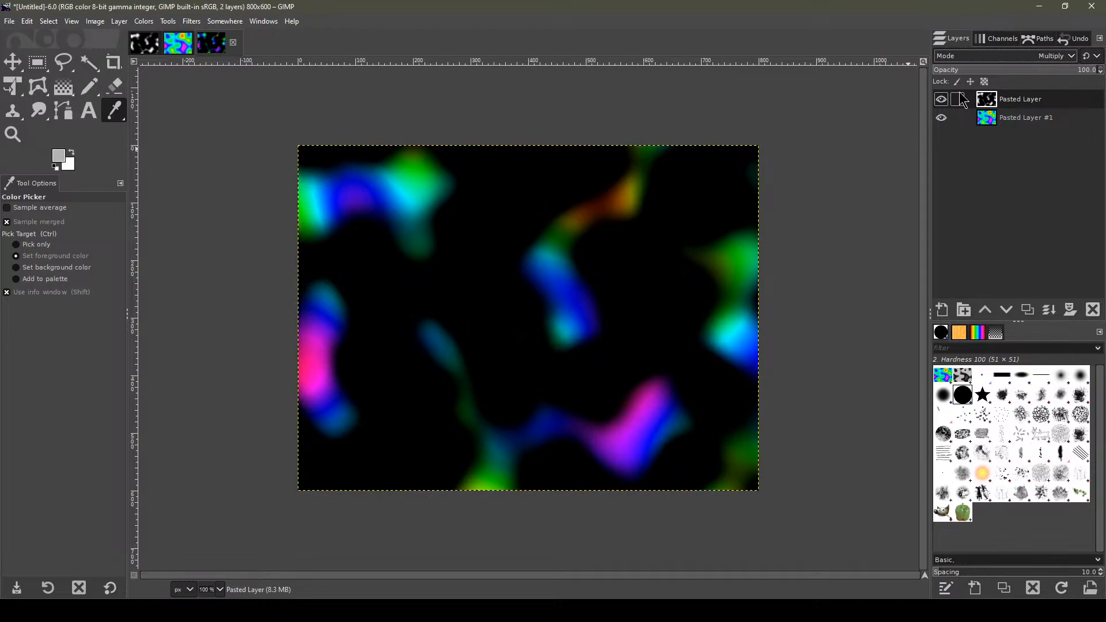
key("Down")
key("Up")
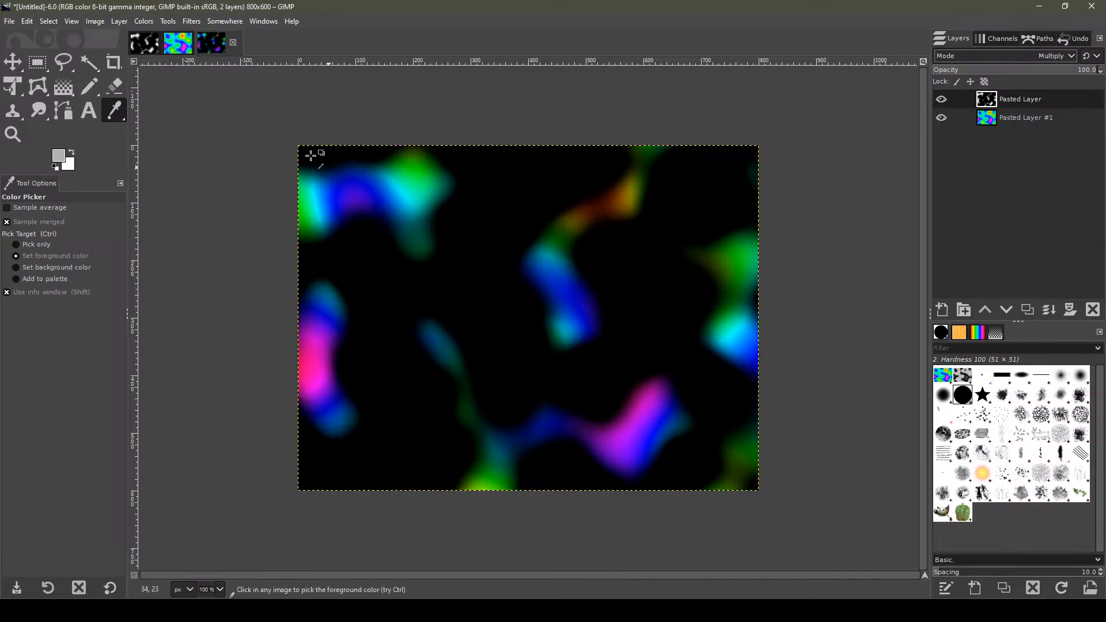
Activate Rectangle Select and examine the colored cave shapes of the multiplied layers up close and as a whole.
left_click(38, 62)
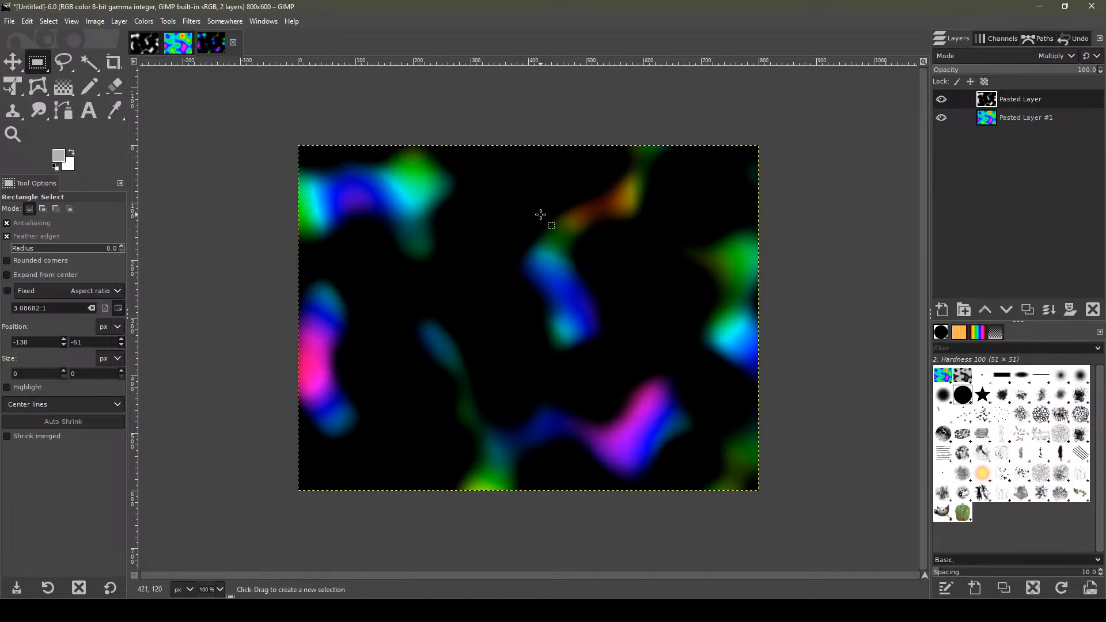
scroll(540, 215, "up", 2, "ctrl")
scroll(573, 242, "down", 3, "ctrl")
scroll(565, 299, "up", 4, "ctrl")
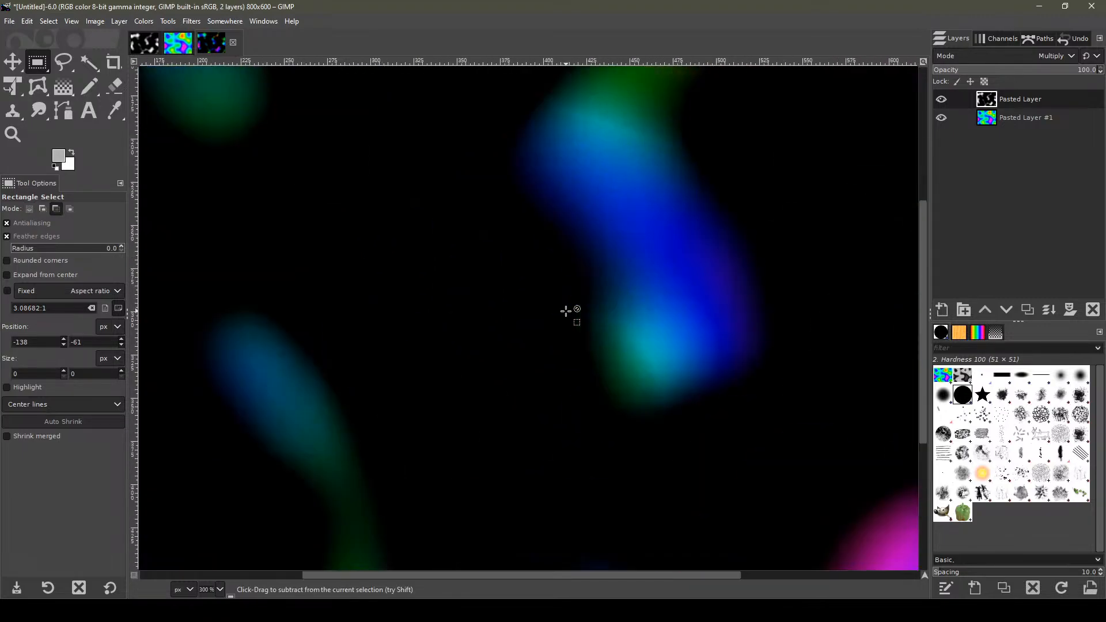
scroll(568, 312, "down", 2, "ctrl")
scroll(610, 282, "up", 1, "ctrl")
scroll(605, 266, "down", 3, "ctrl")
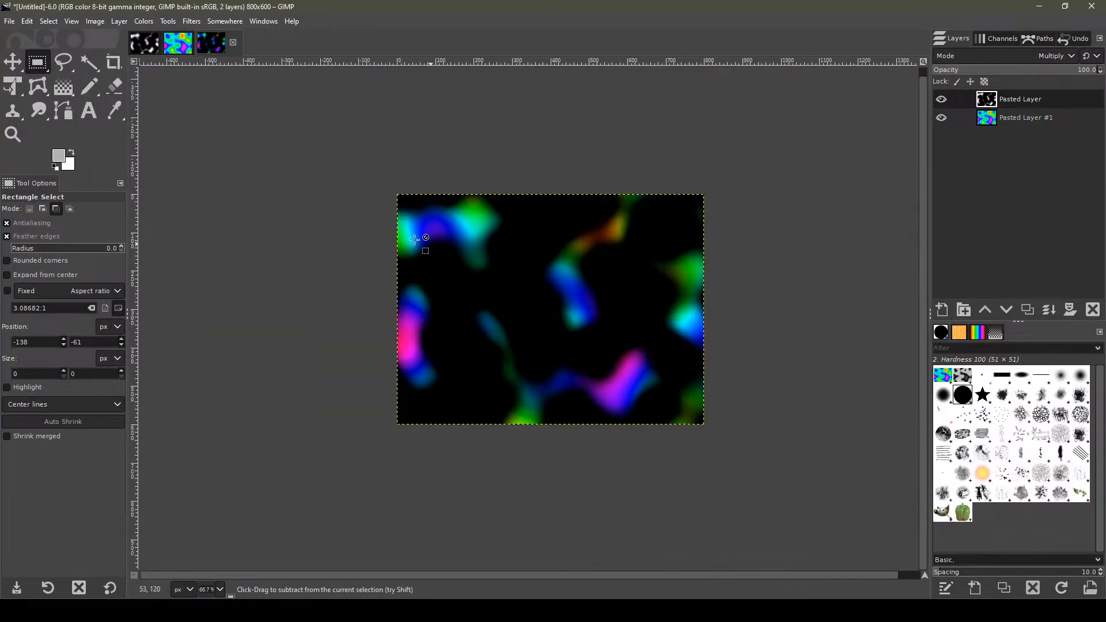
Examine the colored cave shapes at 100% zoom with the image centered, and select the HSV color layer beneath the cave noise.
scroll(427, 247, "up", 3, "ctrl")
scroll(576, 119, "down", 2, "ctrl")
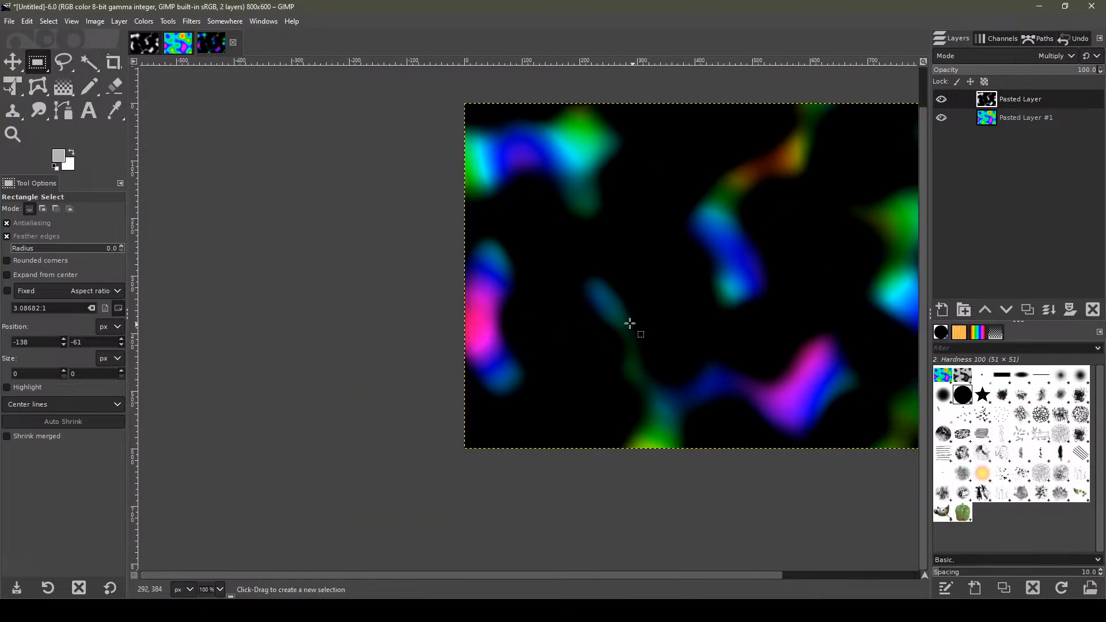
right_click(606, 321)
left_click(612, 265)
middle_click_drag(651, 253, 469, 298)
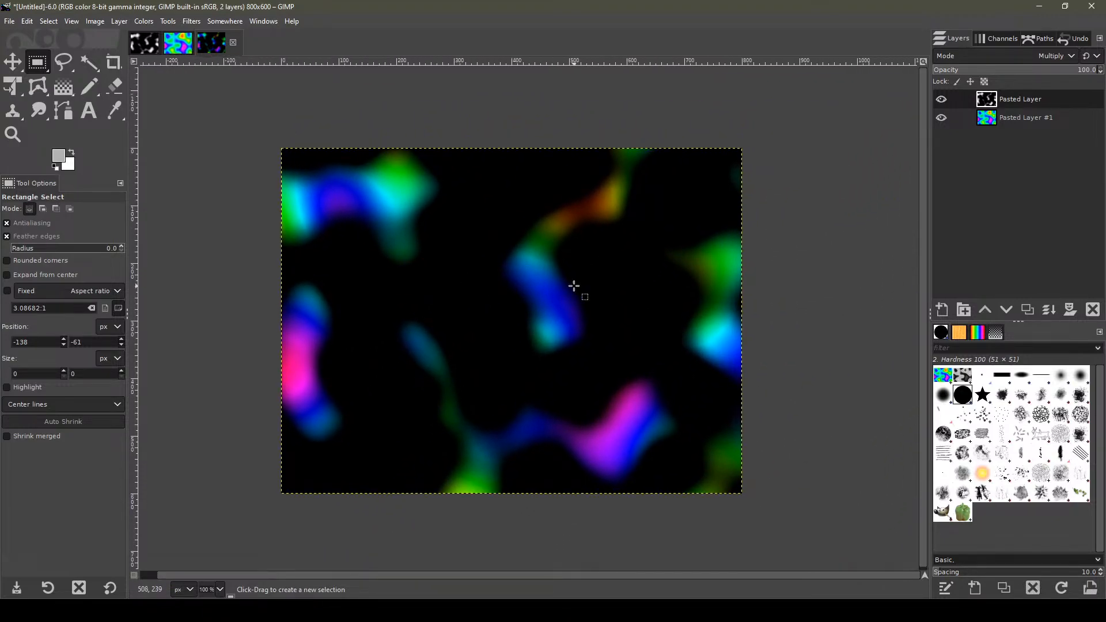
left_click(989, 122)
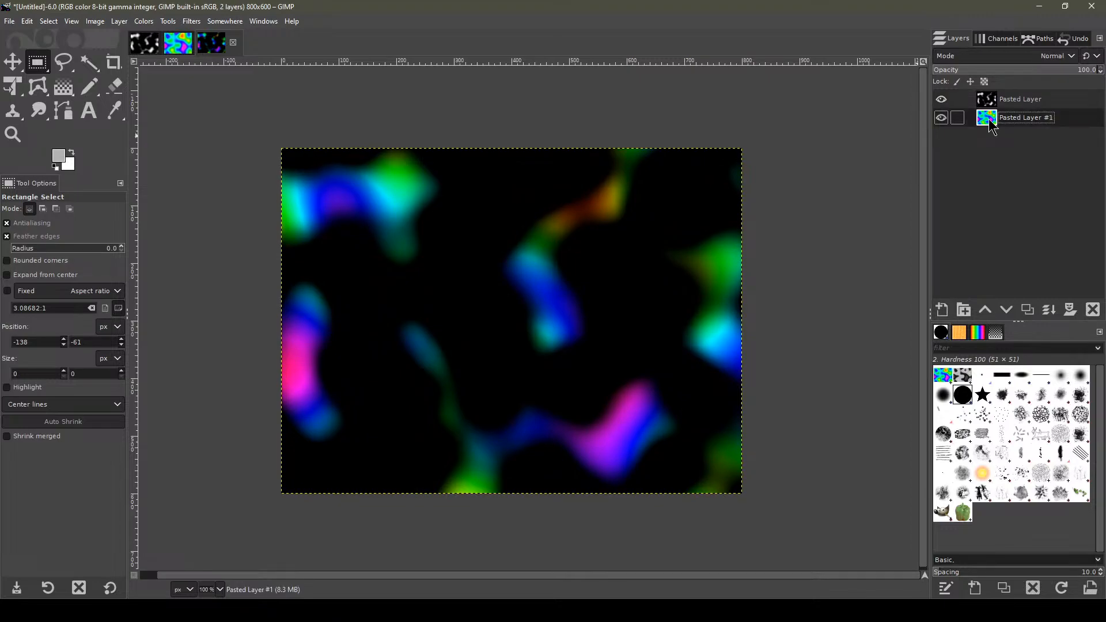
Return to the grayscale noise image, clear the contents of the cave noise layer, and hide that layer.
left_click(144, 43)
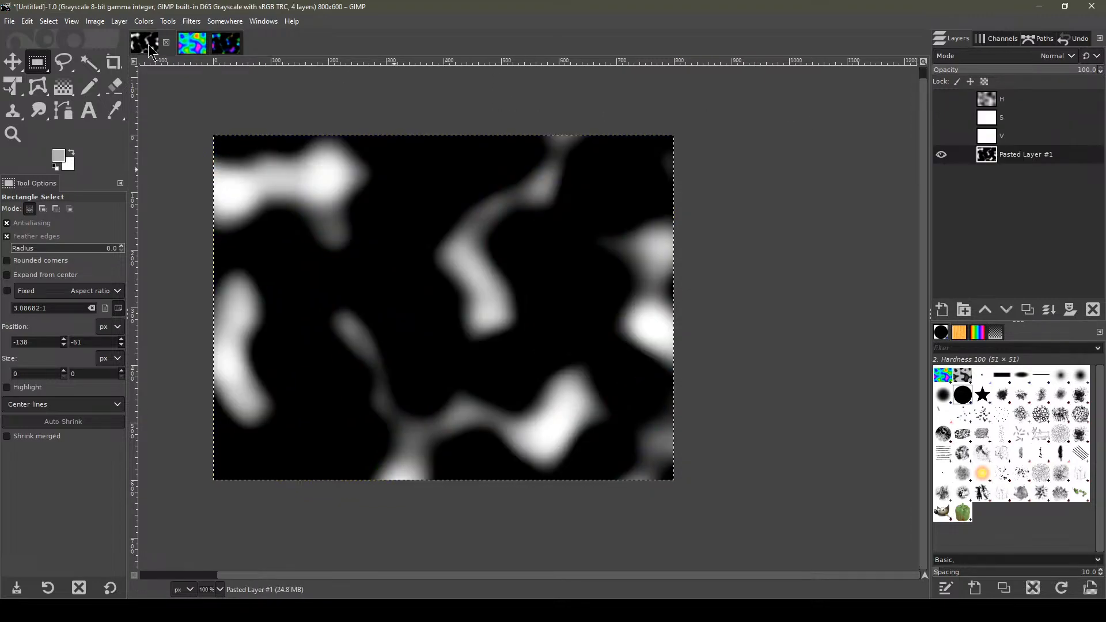
right_click(379, 114)
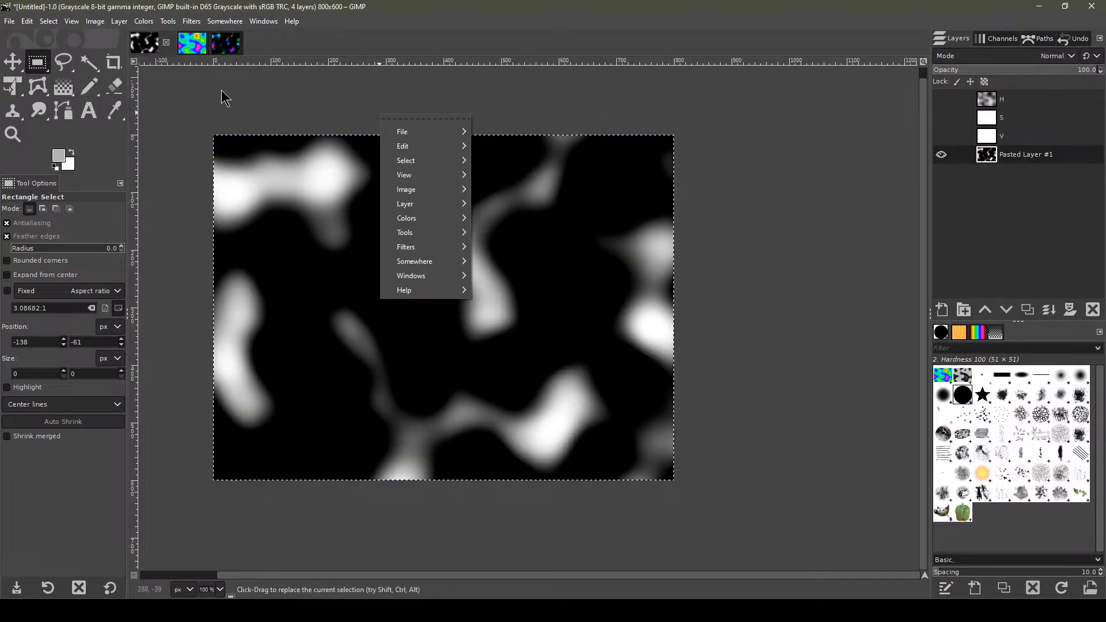
left_click(226, 43)
left_click(178, 43)
left_click(144, 43)
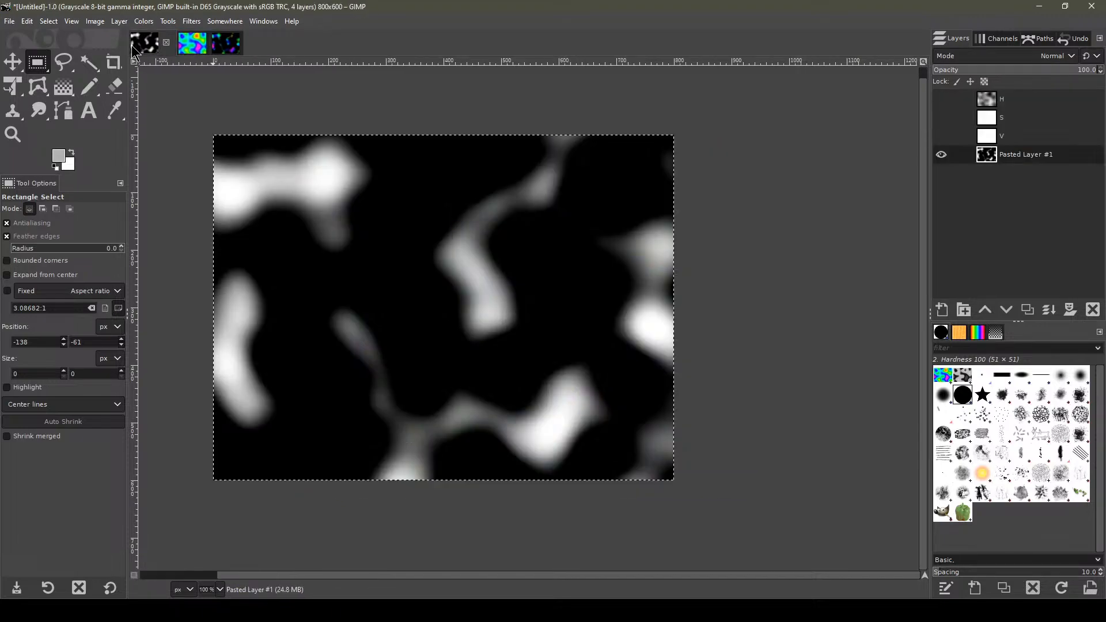
right_click(990, 163)
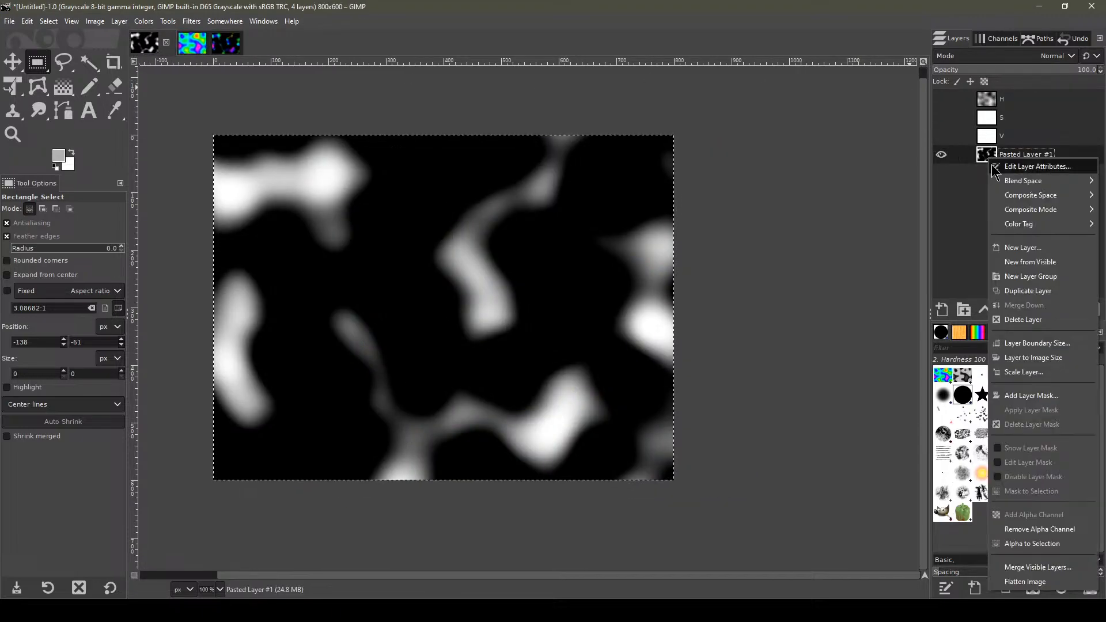
left_click(958, 271)
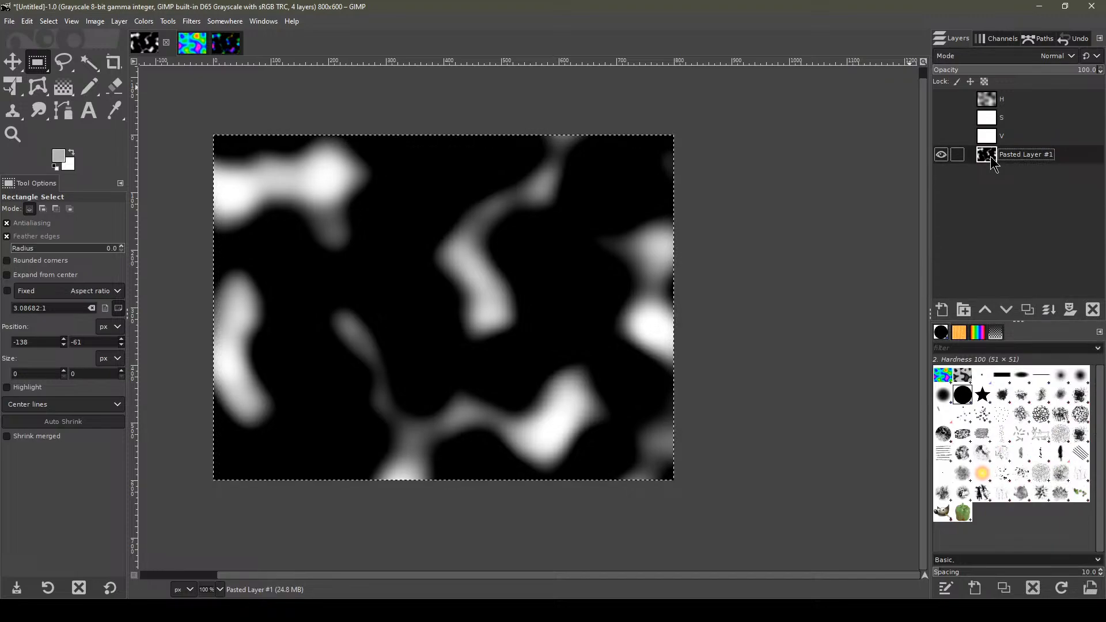
key("Delete")
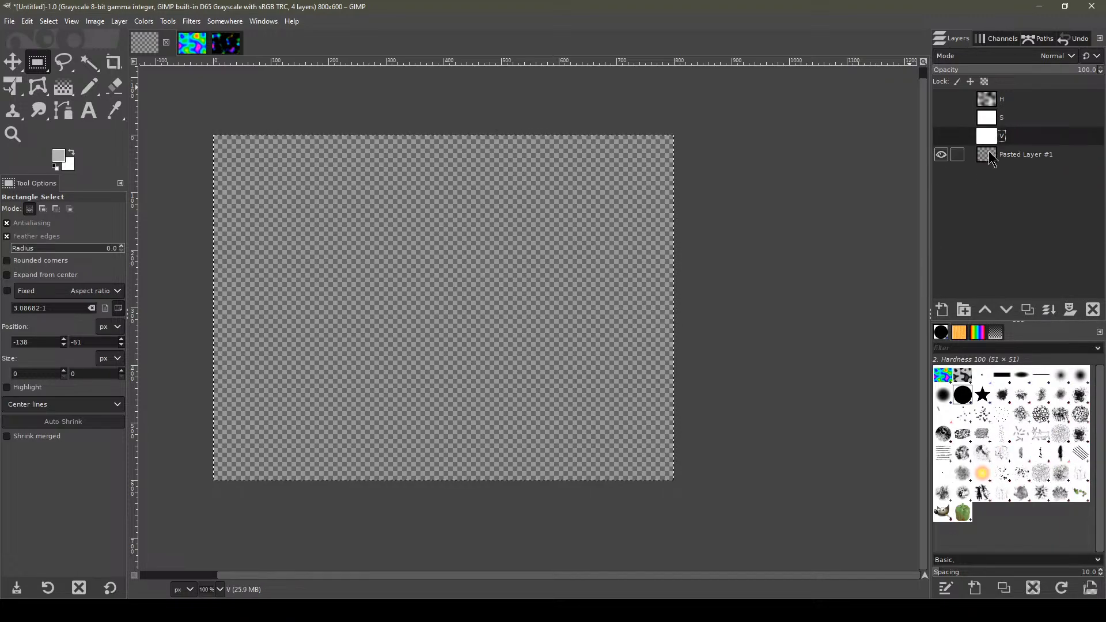
left_click(943, 155)
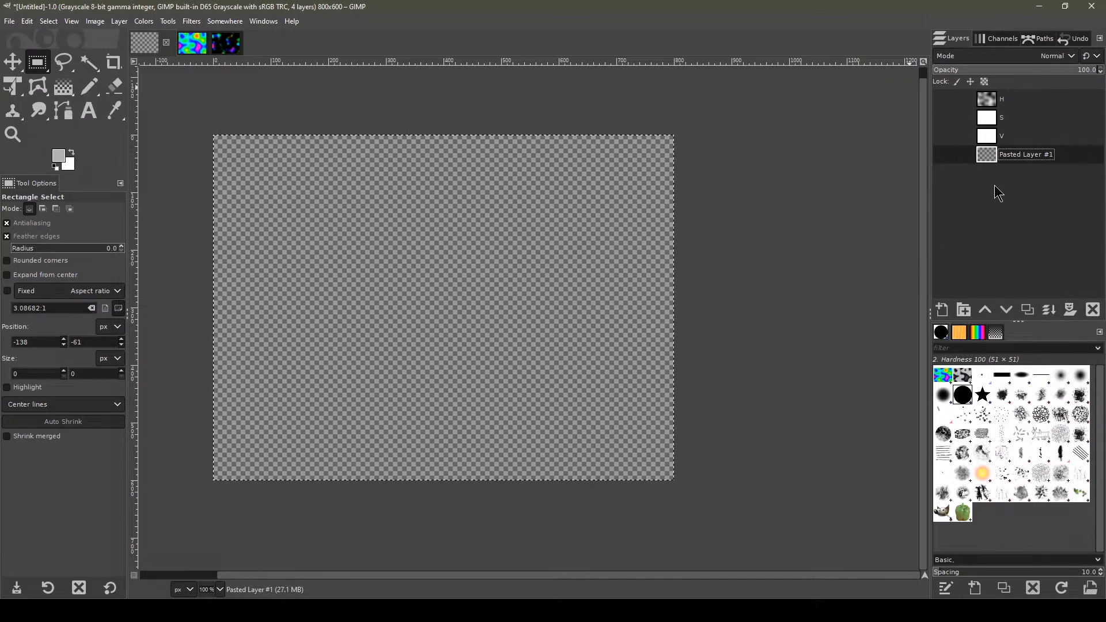
Show the H, S and V layers and cut the noise out of the H layer.
left_click(988, 96)
left_click(945, 100)
left_click(941, 117)
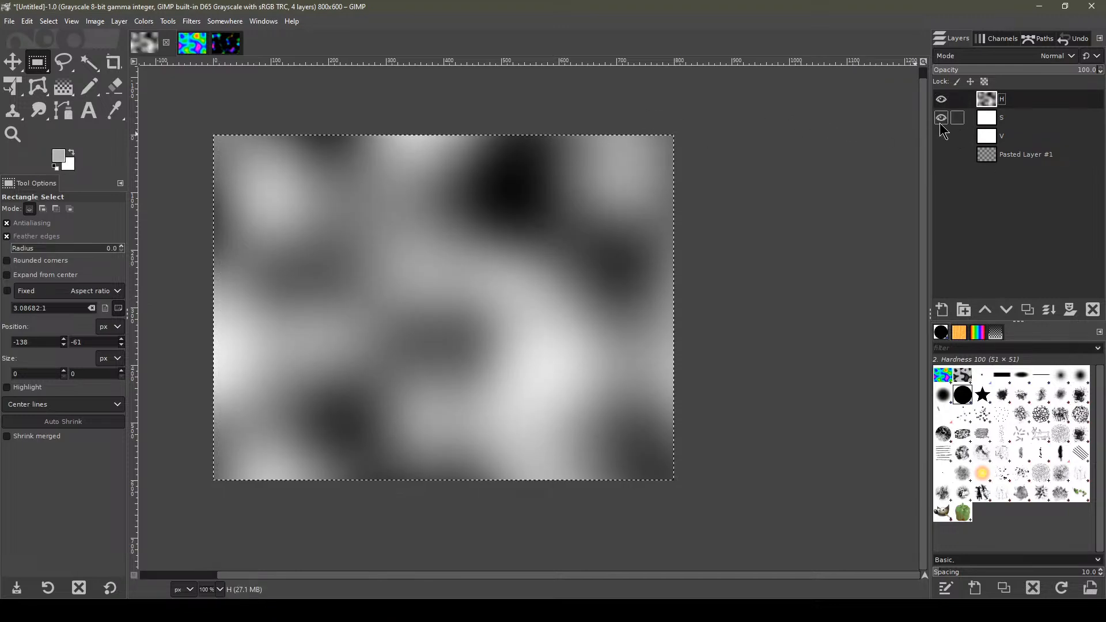
left_click(941, 136)
key("ctrl+x")
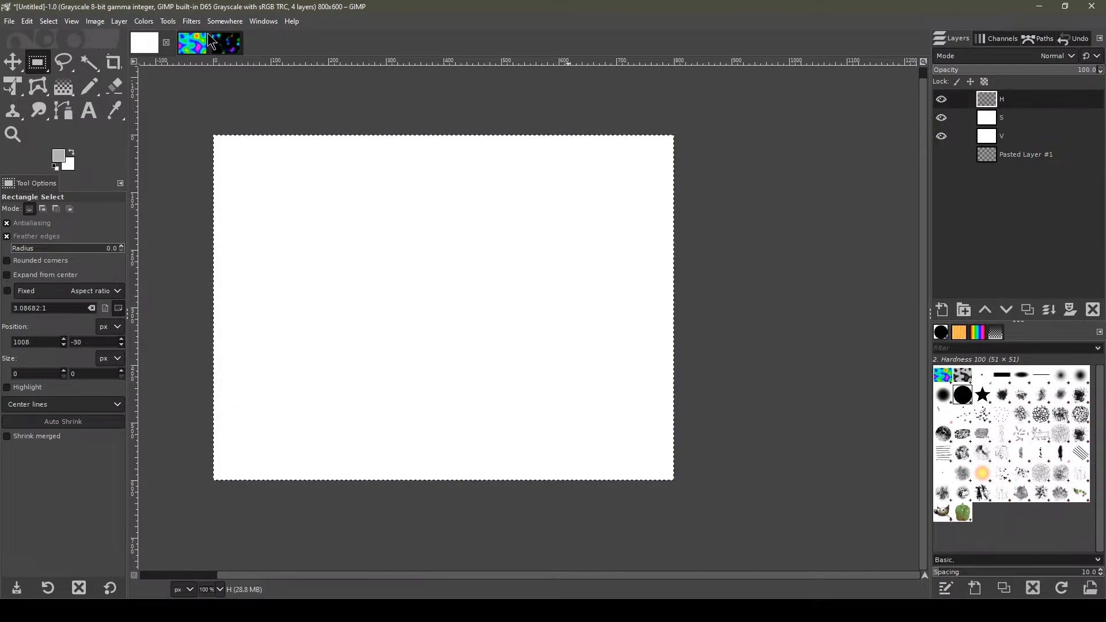
Preview Cell Noise on the emptied H layer with a scale of 0.465.
left_click(192, 21)
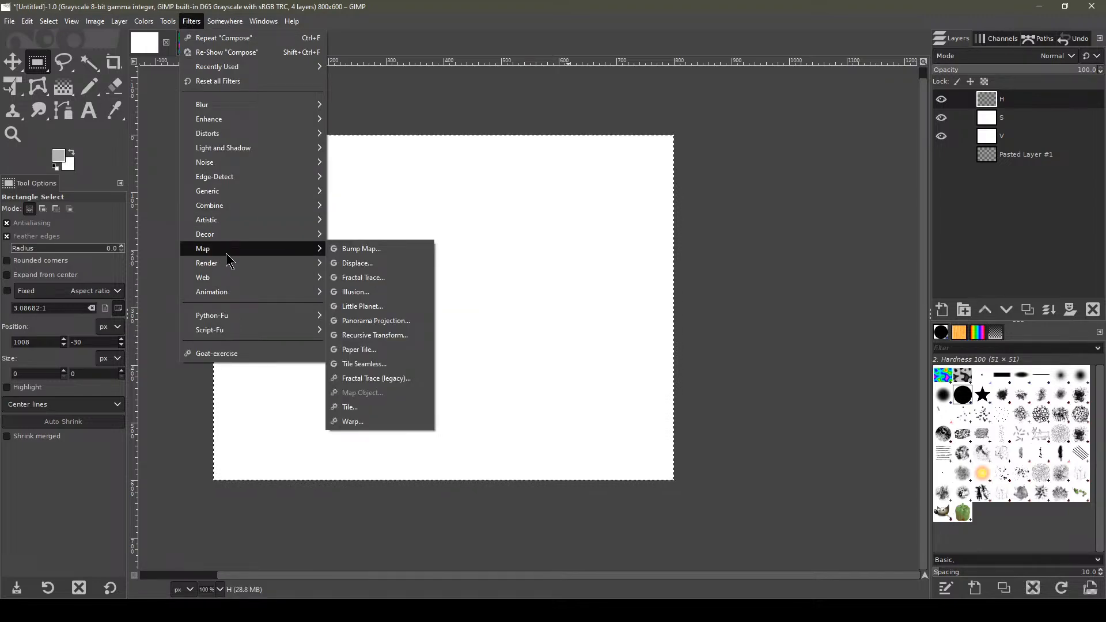
mouse_move(233, 269)
mouse_move(360, 278)
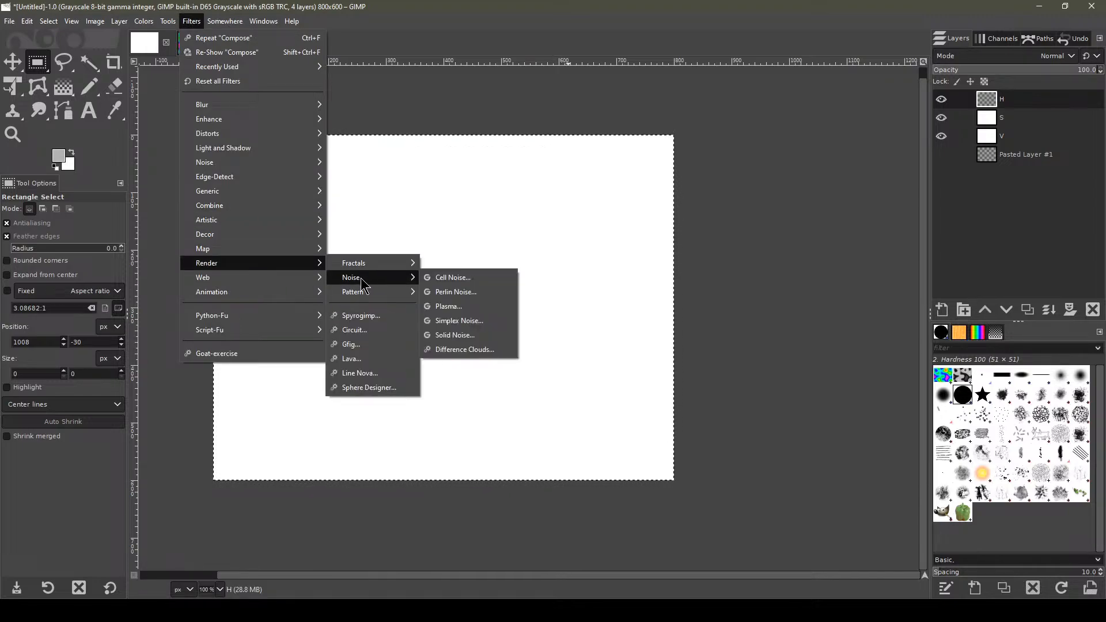
left_click(478, 280)
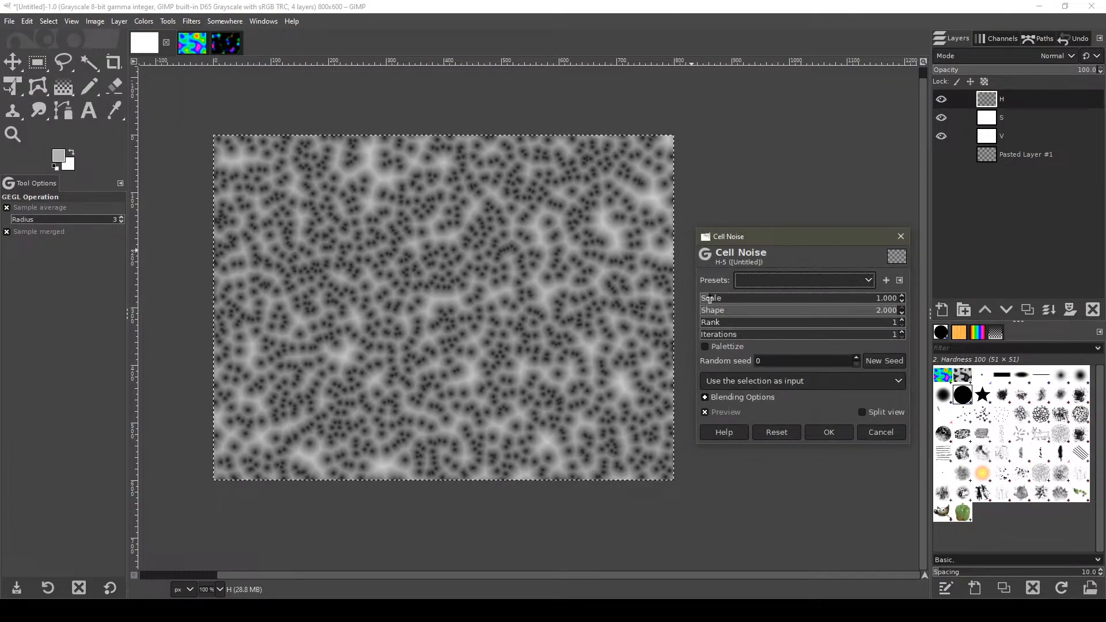
left_click_drag(712, 299, 782, 311)
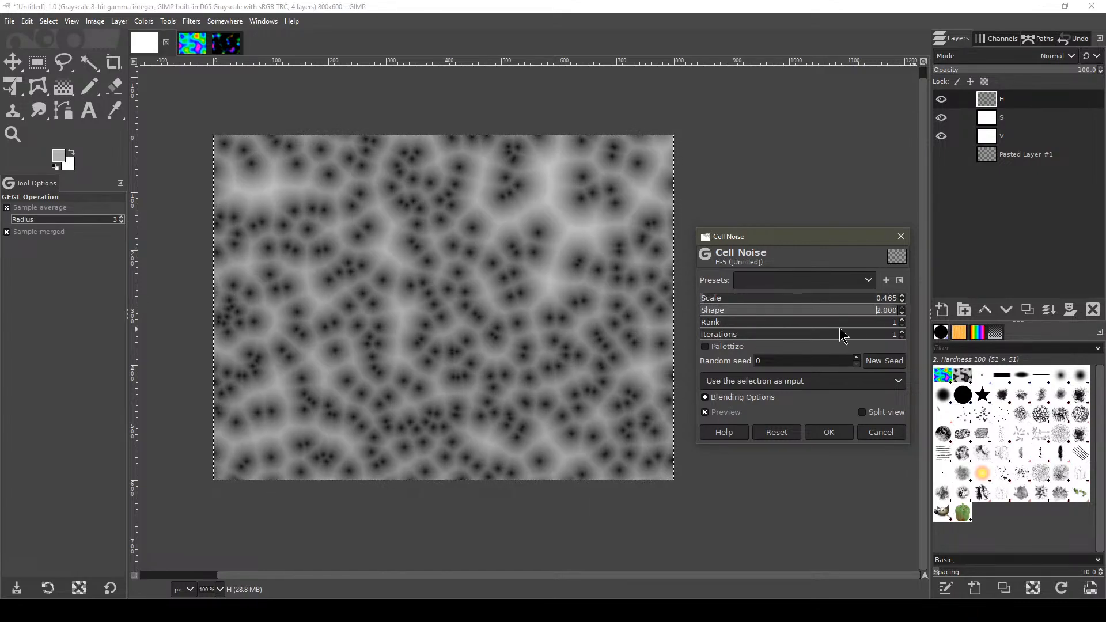
left_click(779, 278)
left_click(778, 277)
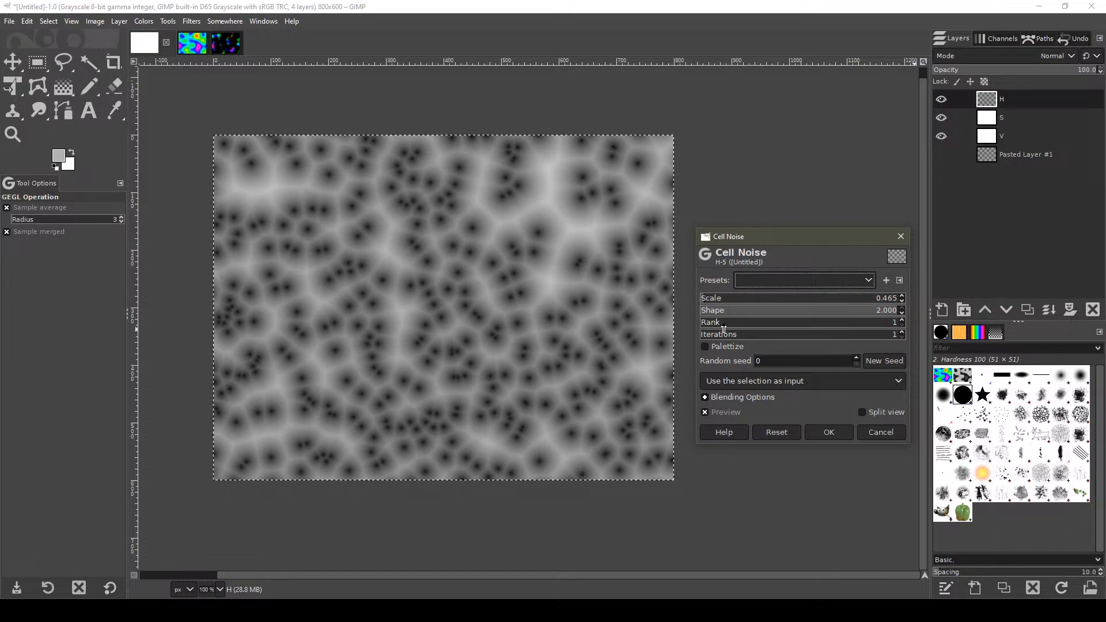
Try two iterations for the Cell Noise, return to one, and discard the filter.
mouse_move(728, 332)
left_mouse_down()
mouse_move(770, 337)
mouse_move(708, 334)
left_mouse_up()
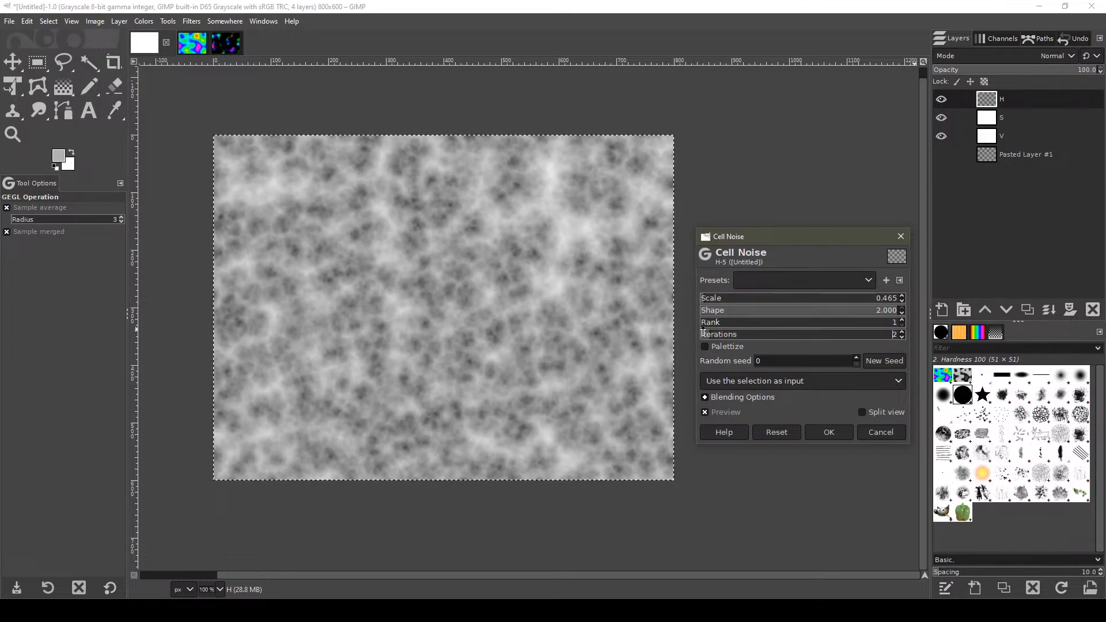
left_click(778, 381)
left_click(777, 382)
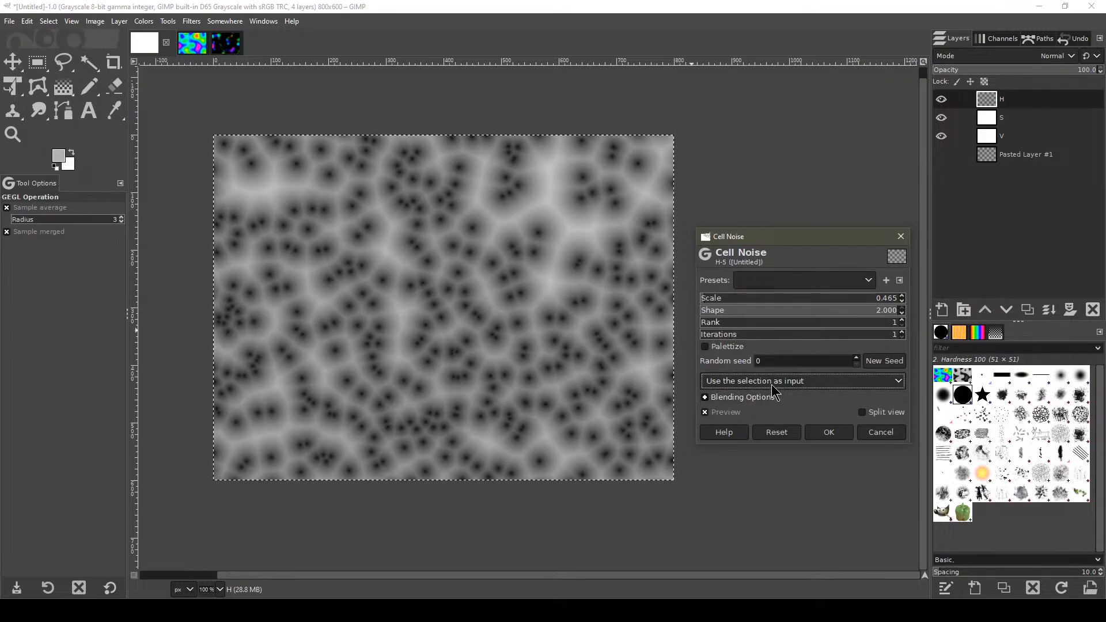
left_click(772, 385)
left_click(746, 413)
left_click(836, 436)
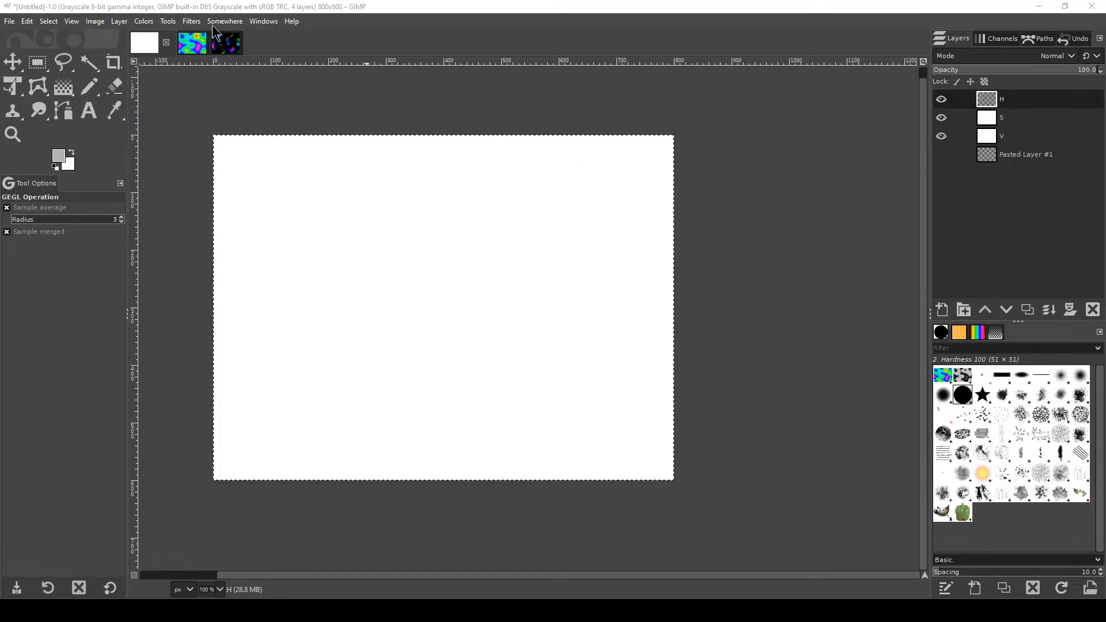
Preview Simplex Noise on the H layer with a scale of 0.174 and 5 iterations.
left_click(191, 23)
mouse_move(260, 263)
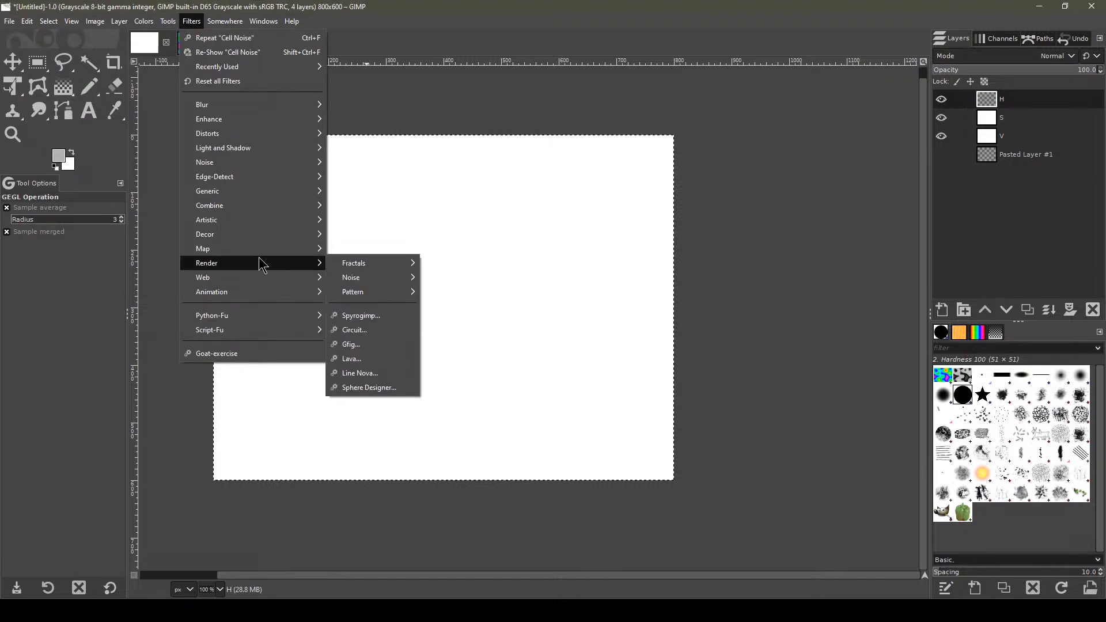
mouse_move(363, 280)
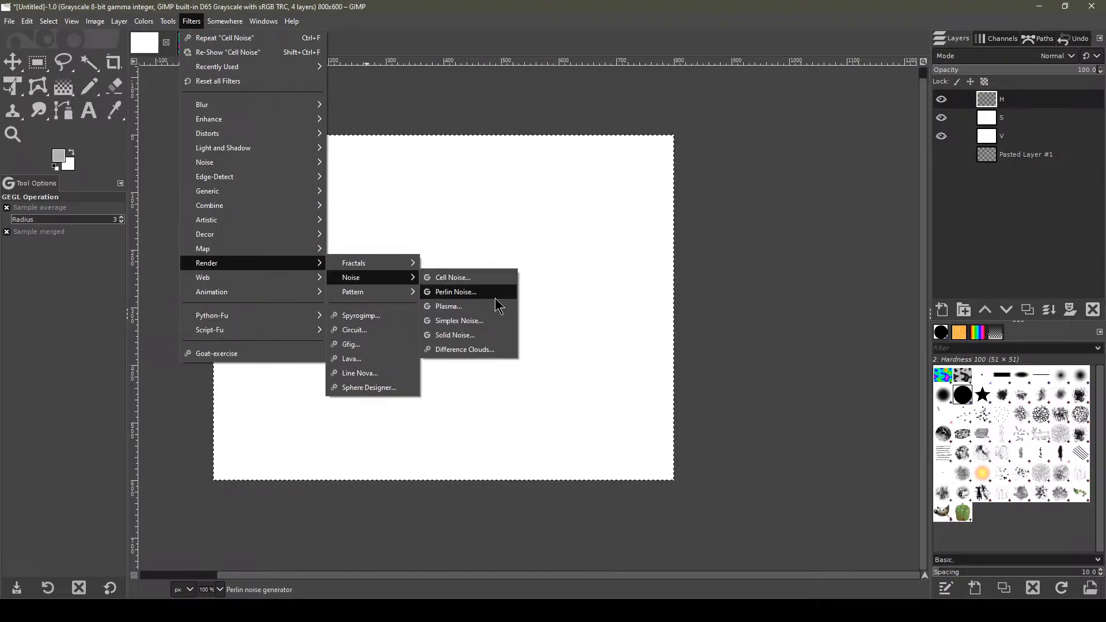
left_click(459, 321)
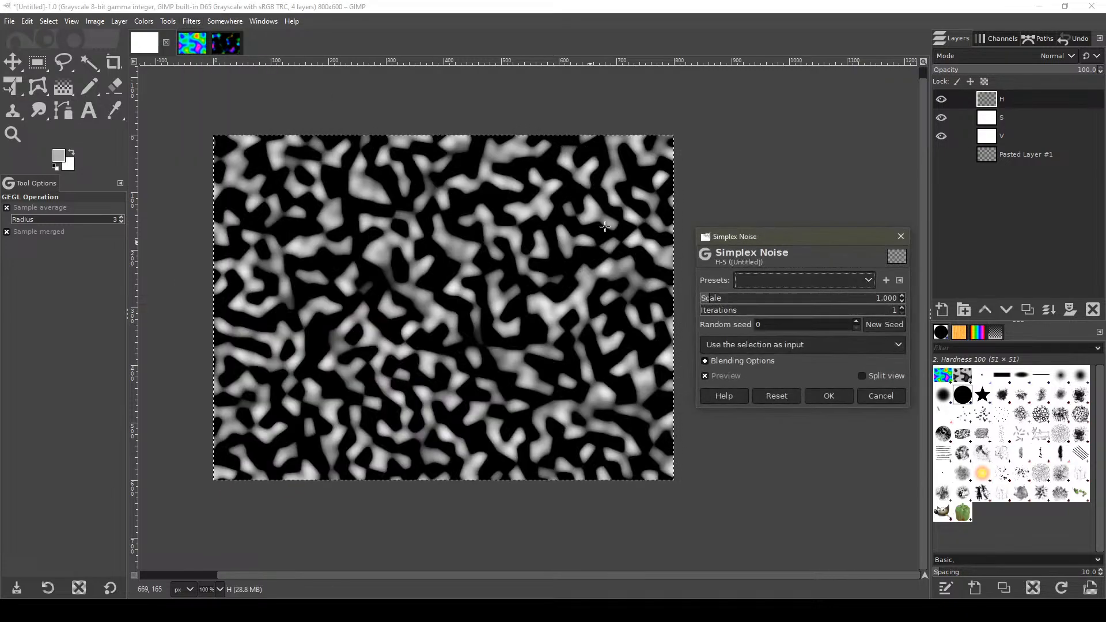
left_click_drag(717, 296, 746, 317)
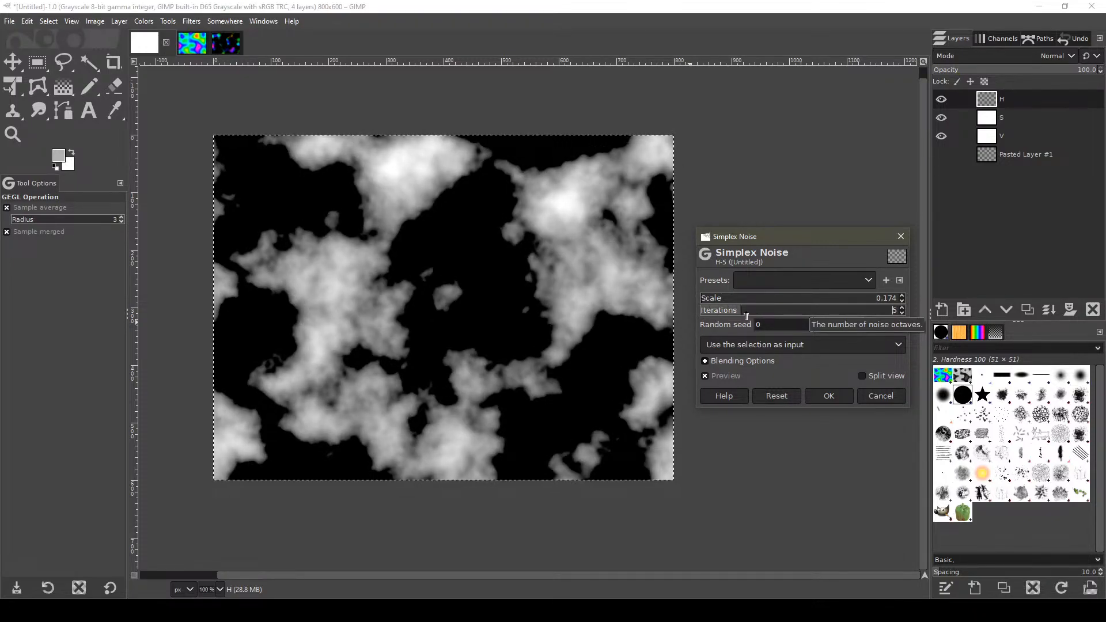
Try several new random seeds for the Simplex Noise and a scale of 0.291, and discard the filter.
left_click(882, 325)
left_click(883, 326)
left_click(883, 325)
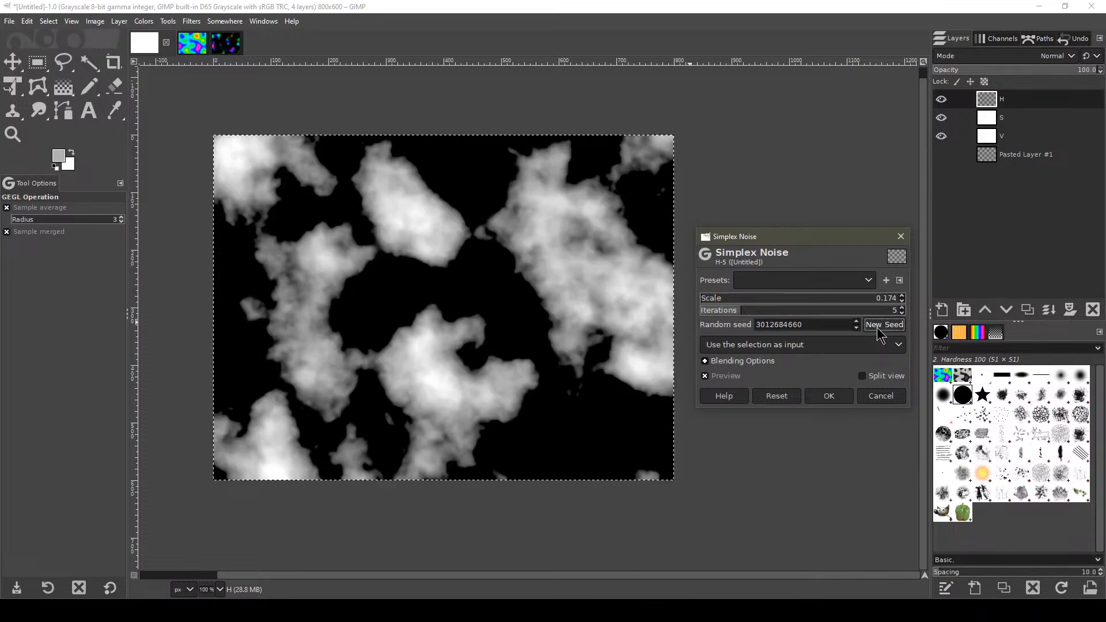
left_click(880, 326)
left_click(879, 326)
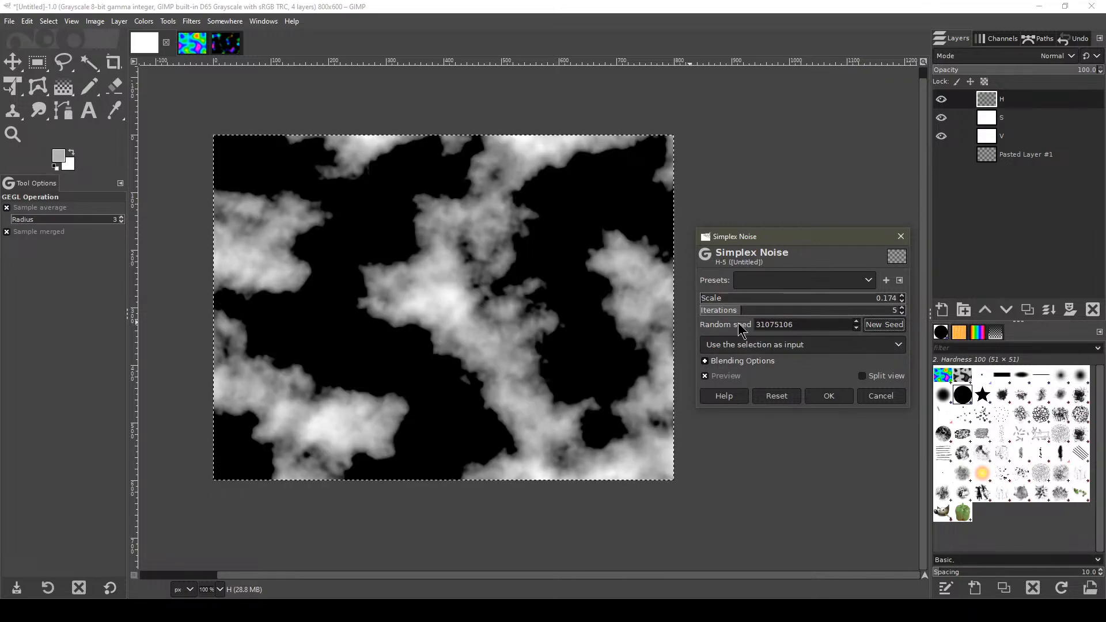
left_click_drag(735, 300, 703, 298)
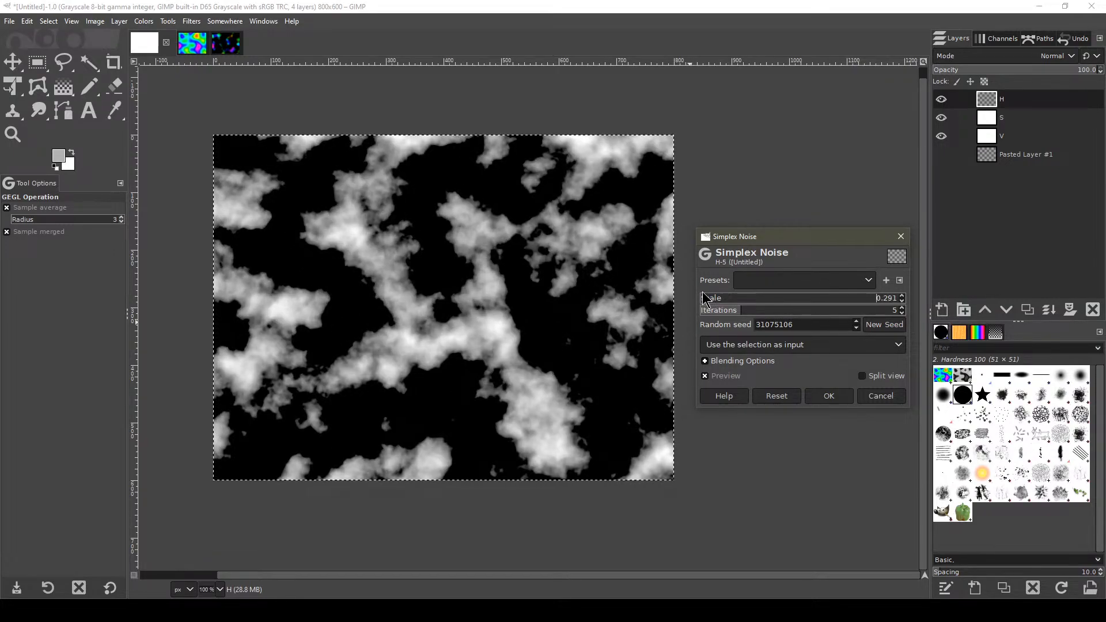
left_click(880, 395)
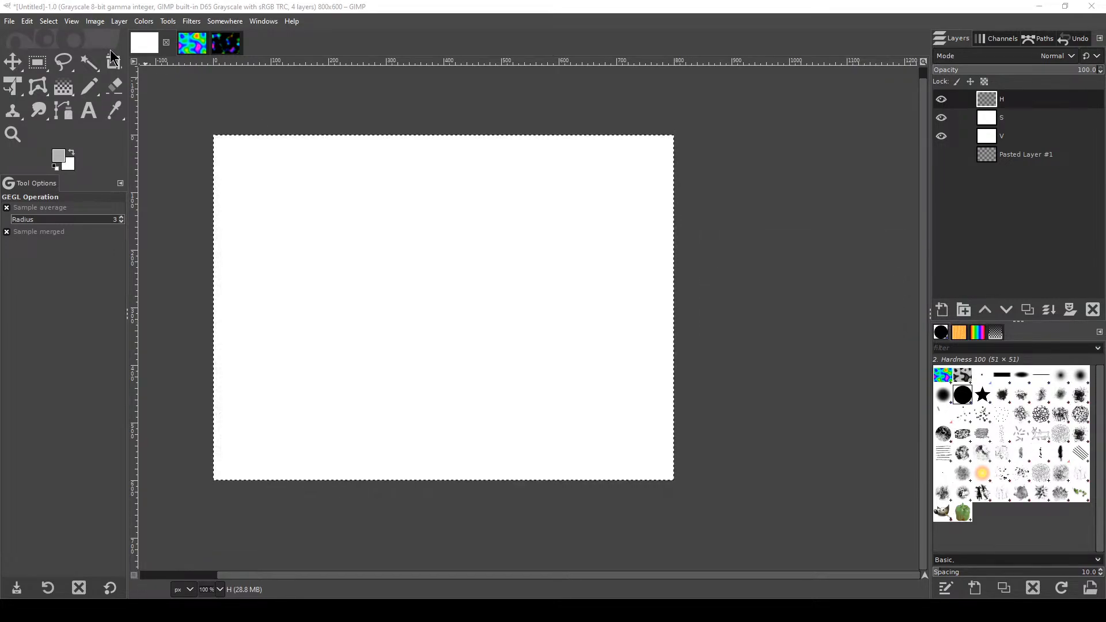
Preview Plasma noise on the H layer with its default turbulence of 1.000 and discard it.
left_click(192, 21)
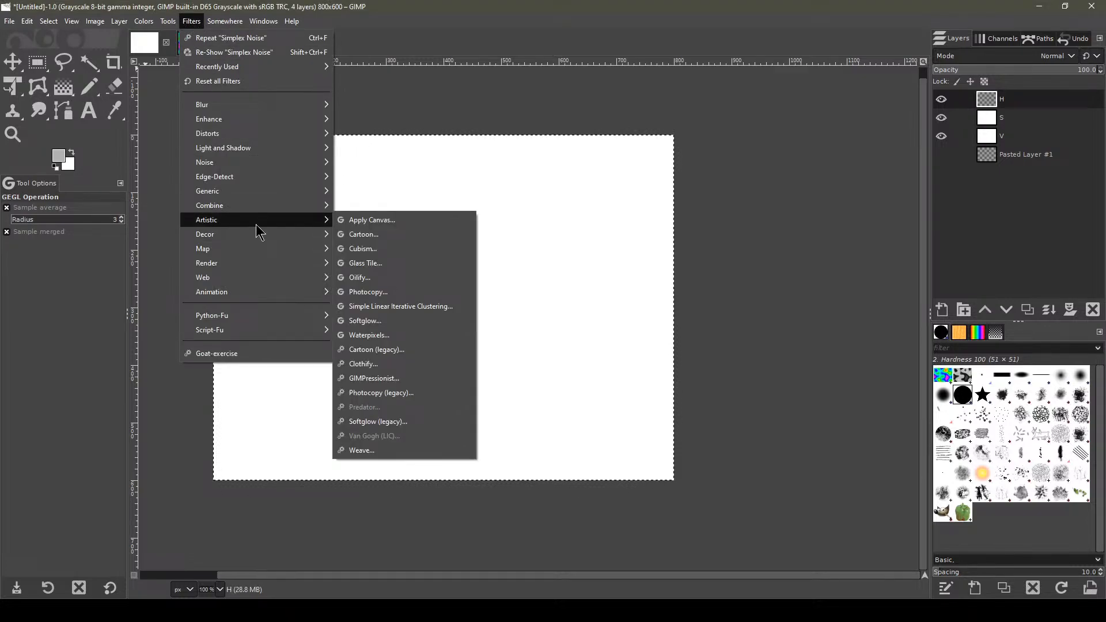
mouse_move(257, 238)
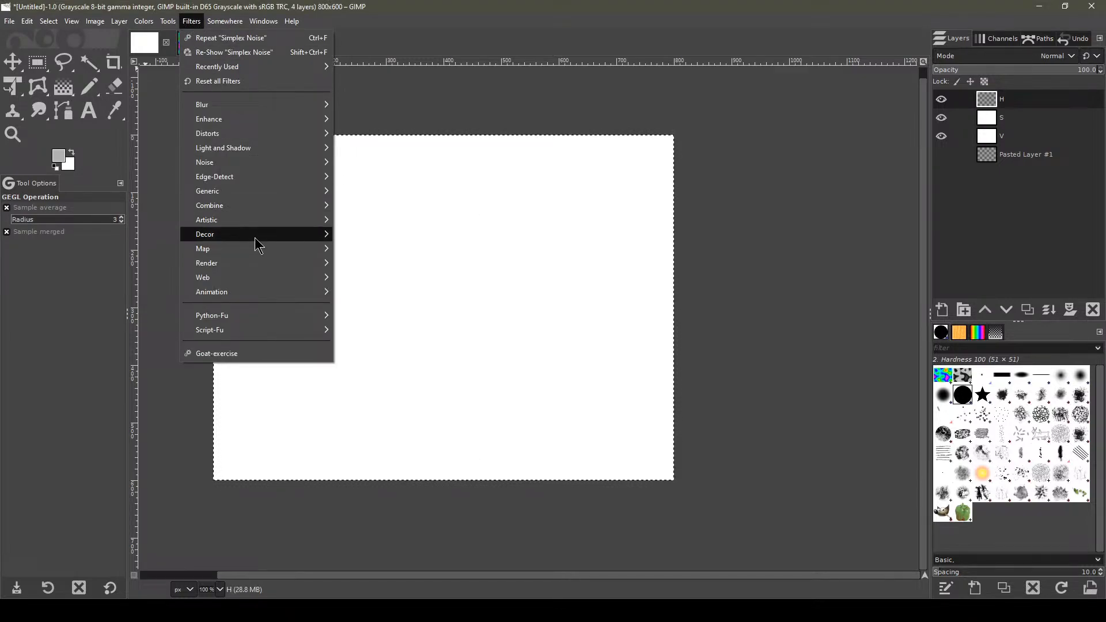
mouse_move(247, 257)
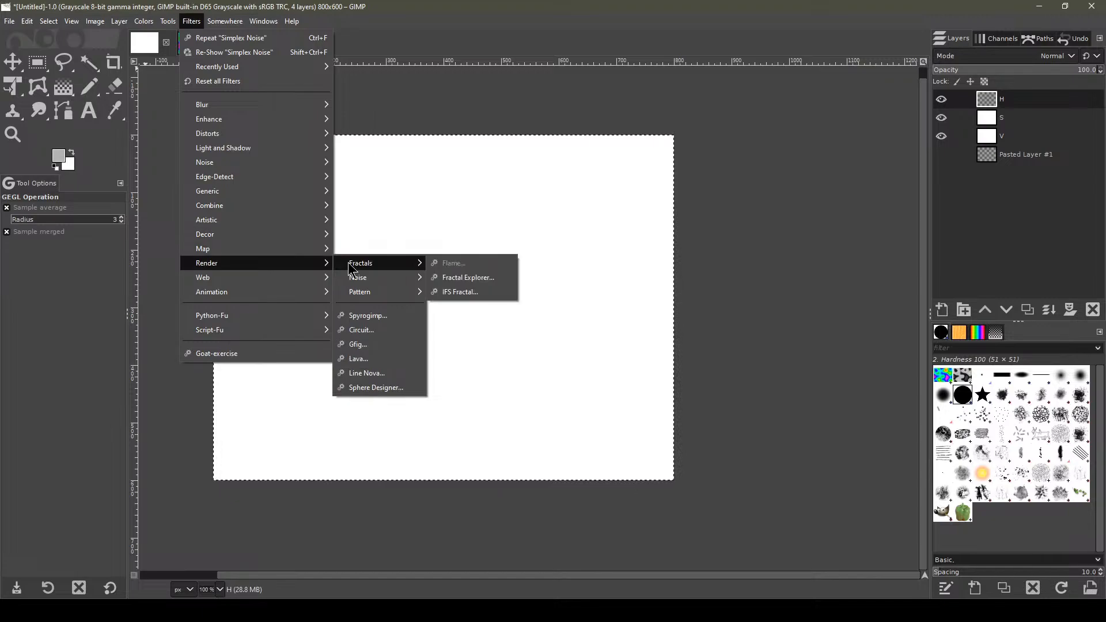
mouse_move(365, 280)
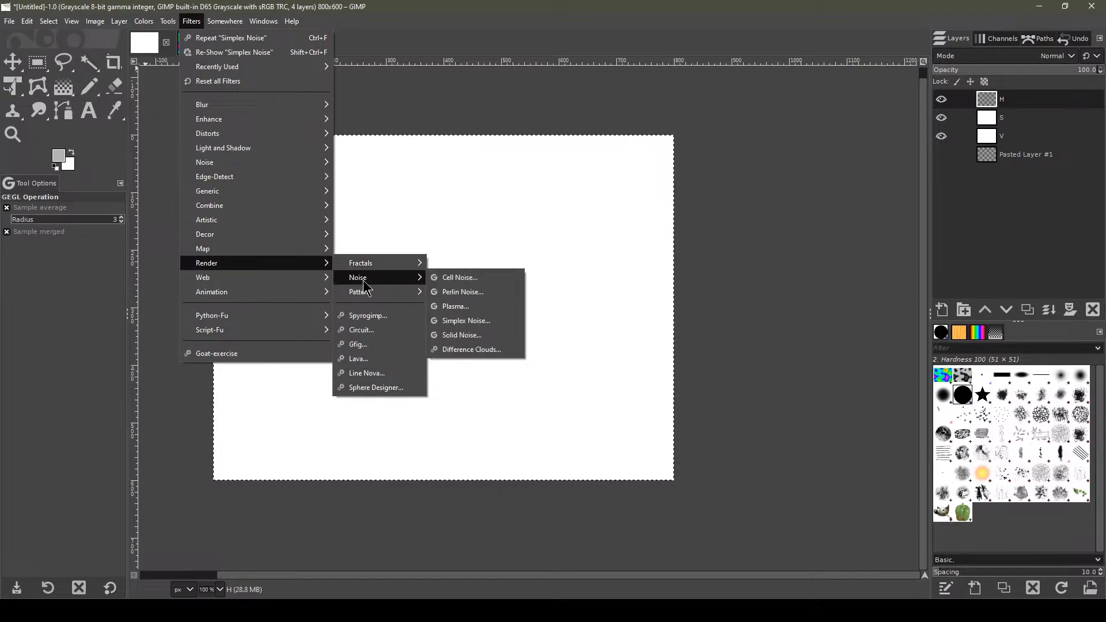
left_click(481, 307)
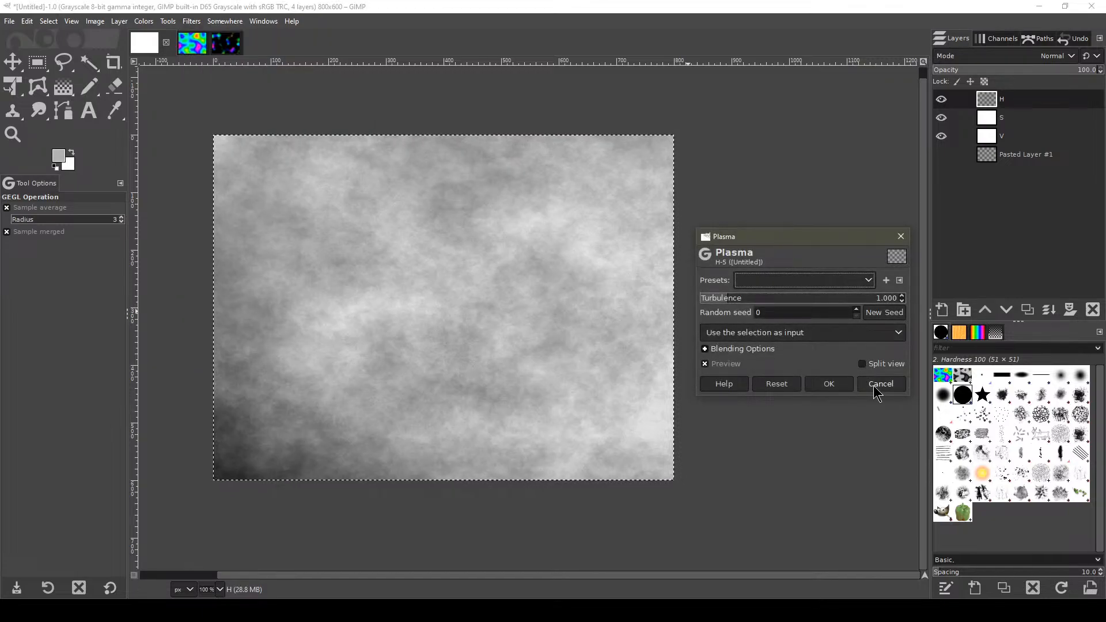
left_click(874, 385)
left_click(191, 21)
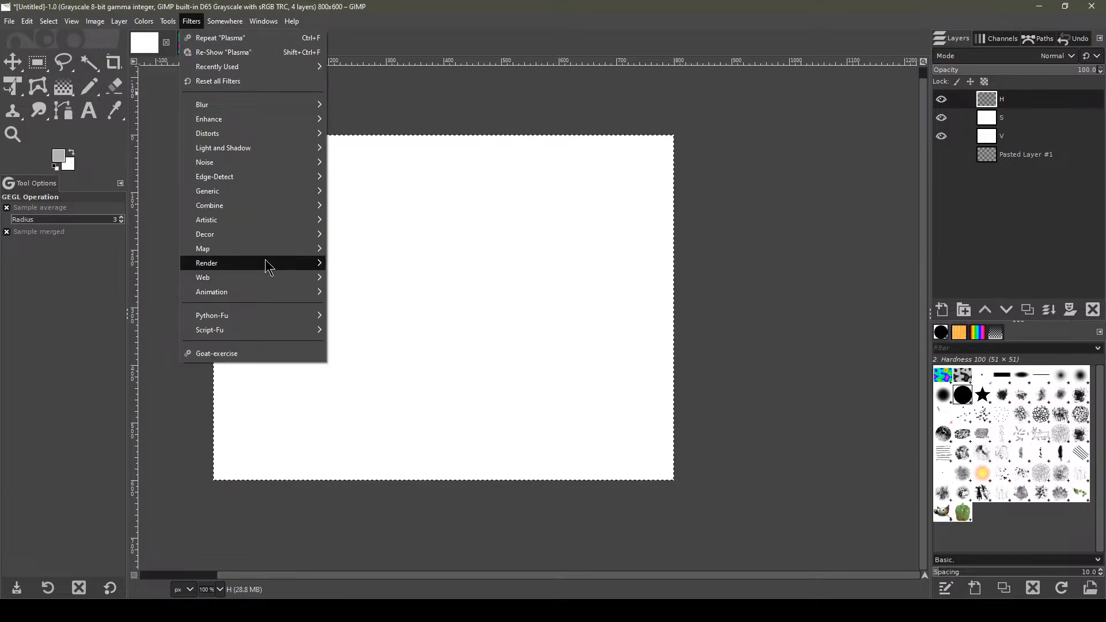
mouse_move(265, 260)
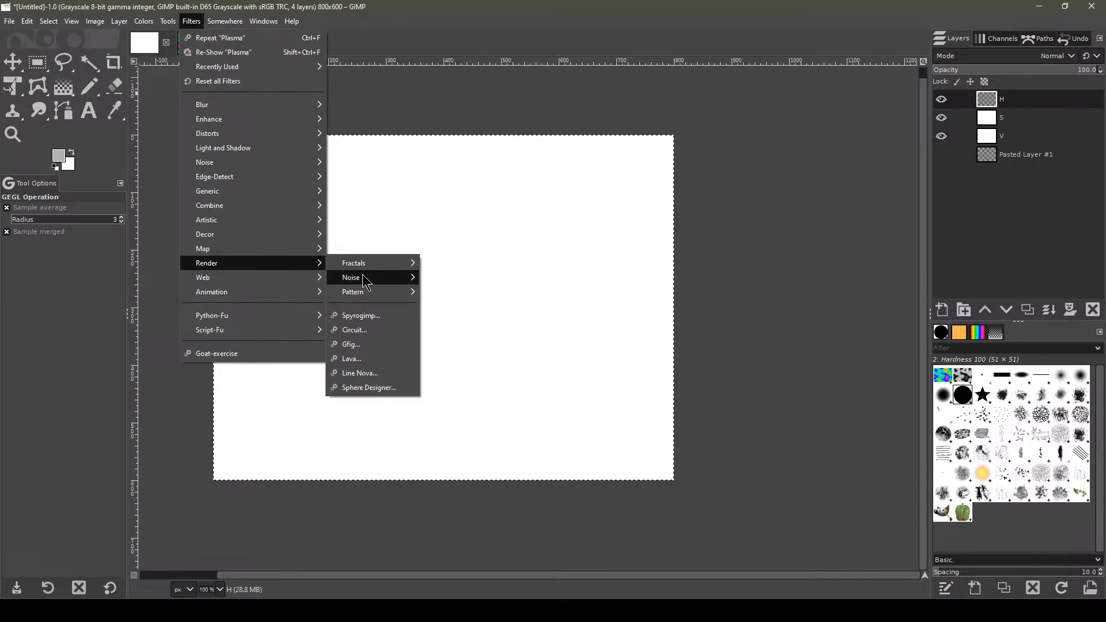
mouse_move(365, 278)
left_click(455, 305)
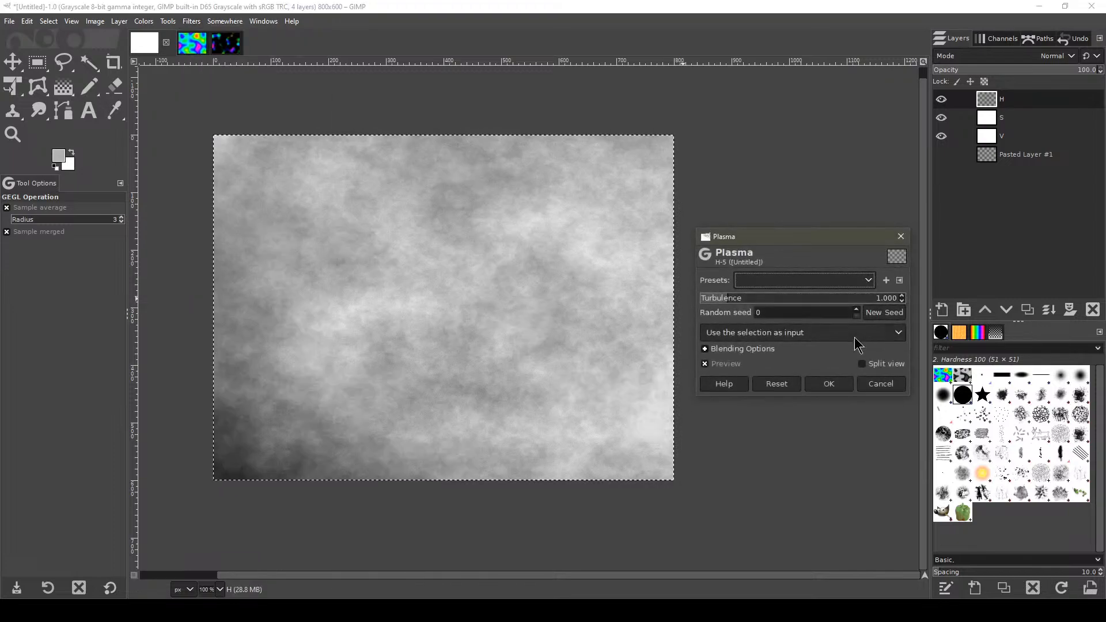
key("Escape")
Preview Perlin Noise on the H layer with an alpha of 0.640, a scale of 1.800 and 3 iterations.
left_click(191, 22)
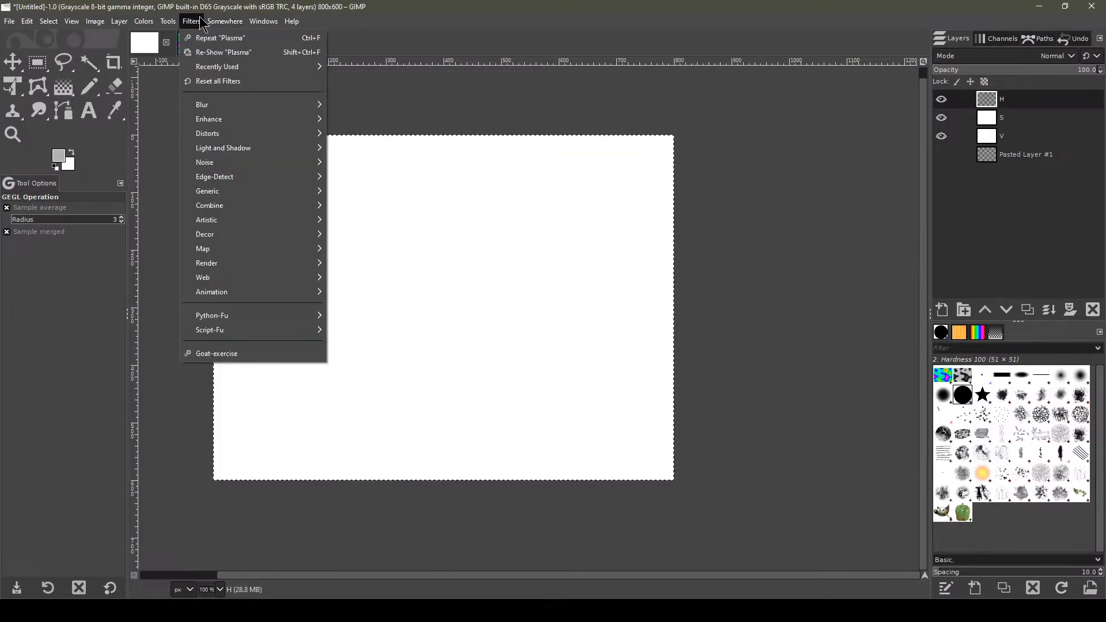
mouse_move(227, 258)
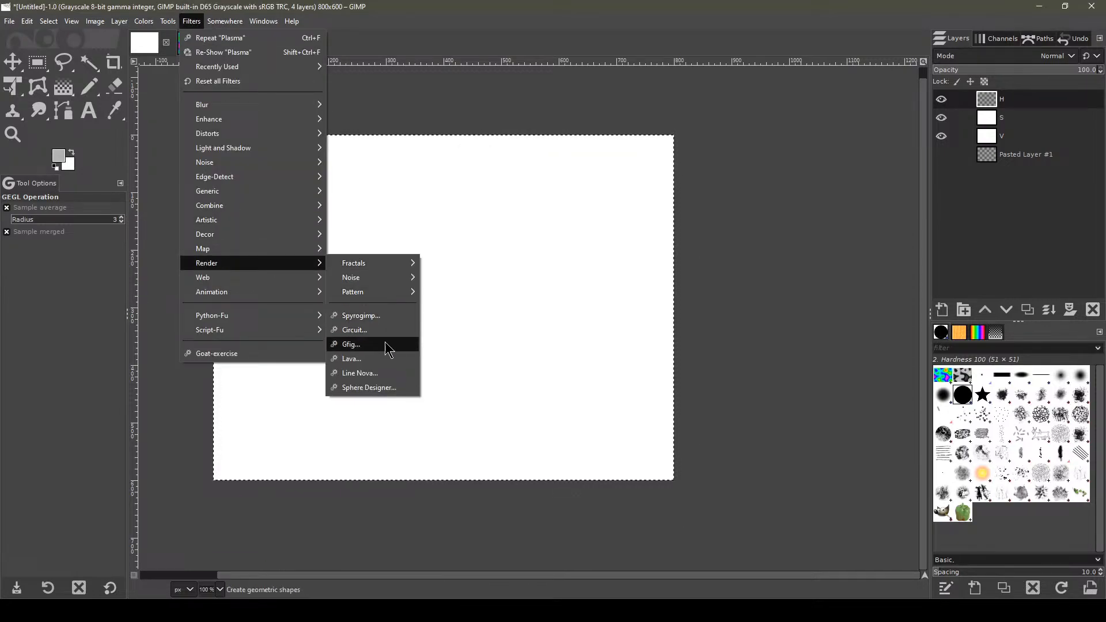
mouse_move(380, 284)
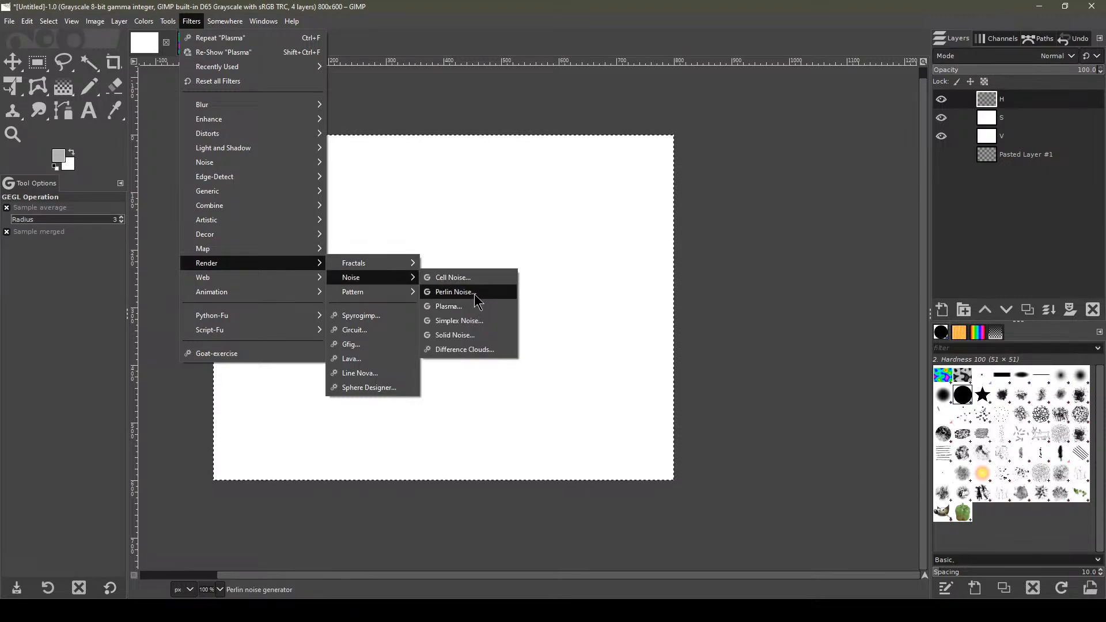
left_click(474, 292)
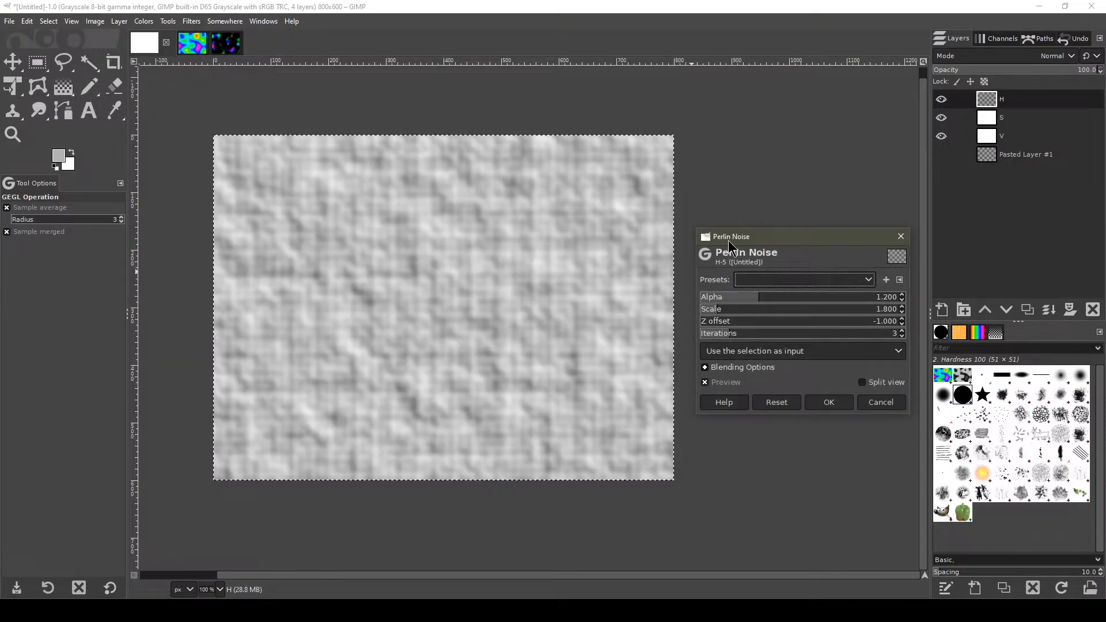
left_click_drag(756, 297, 733, 338)
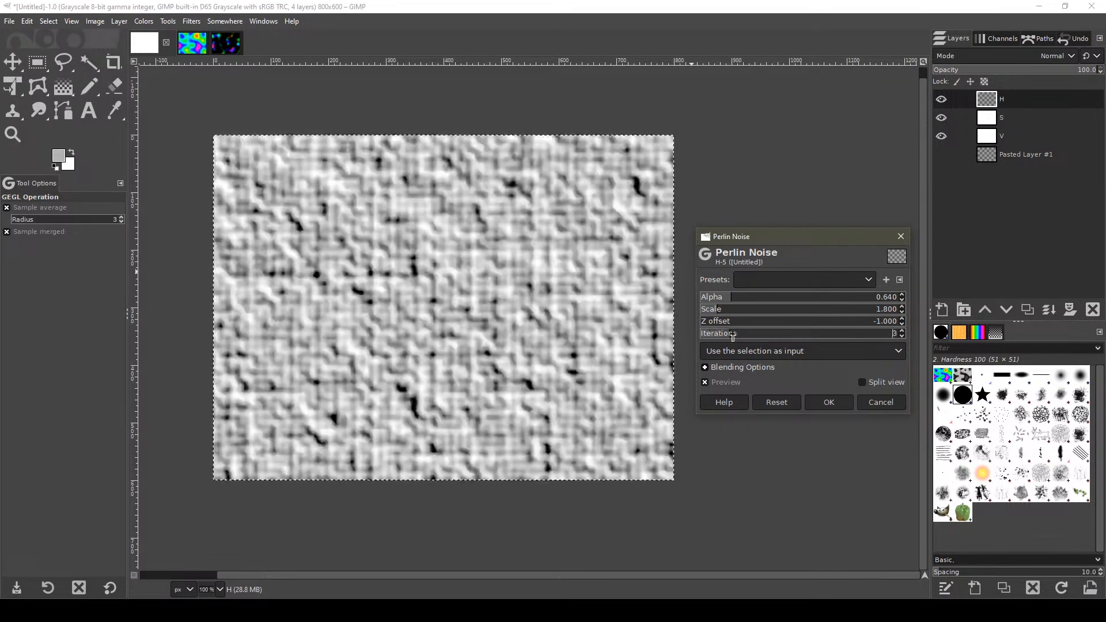
left_click(756, 351)
left_click(756, 352)
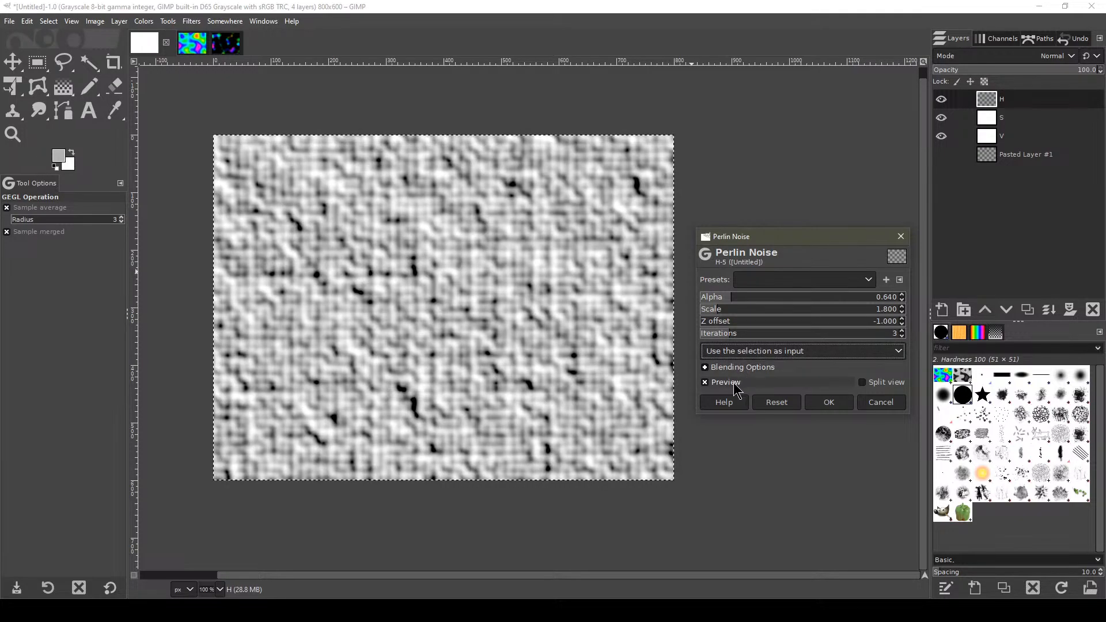
left_click(736, 388)
left_click(736, 388)
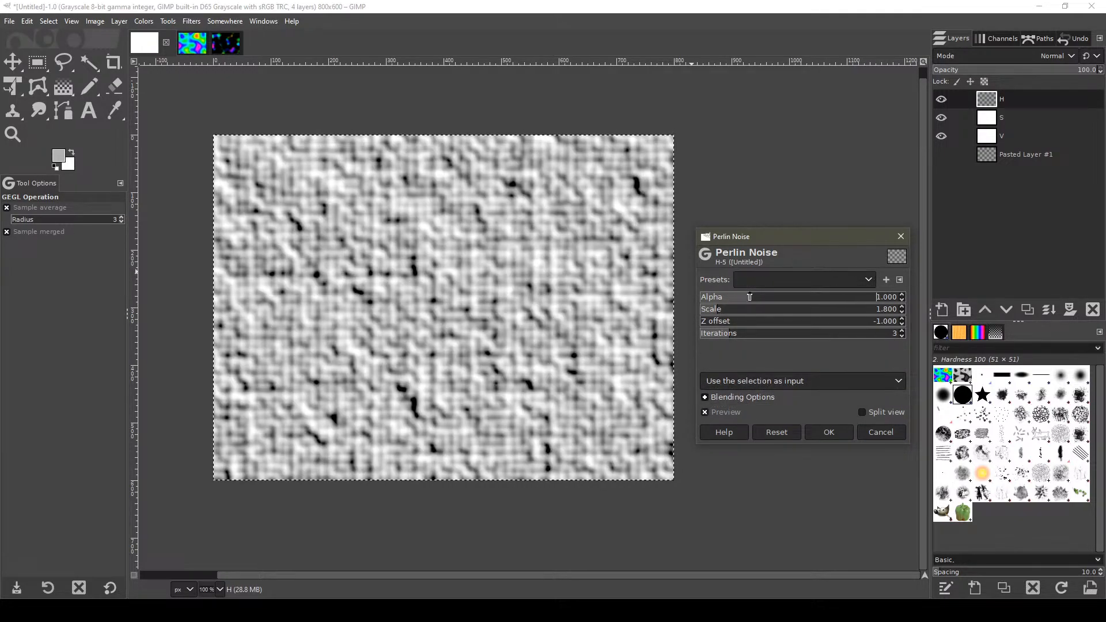
Try a Perlin Noise alpha of 0.651, a scale of 2.326, a Z offset of 2.846 and 11 iterations.
left_click_drag(748, 296, 773, 331)
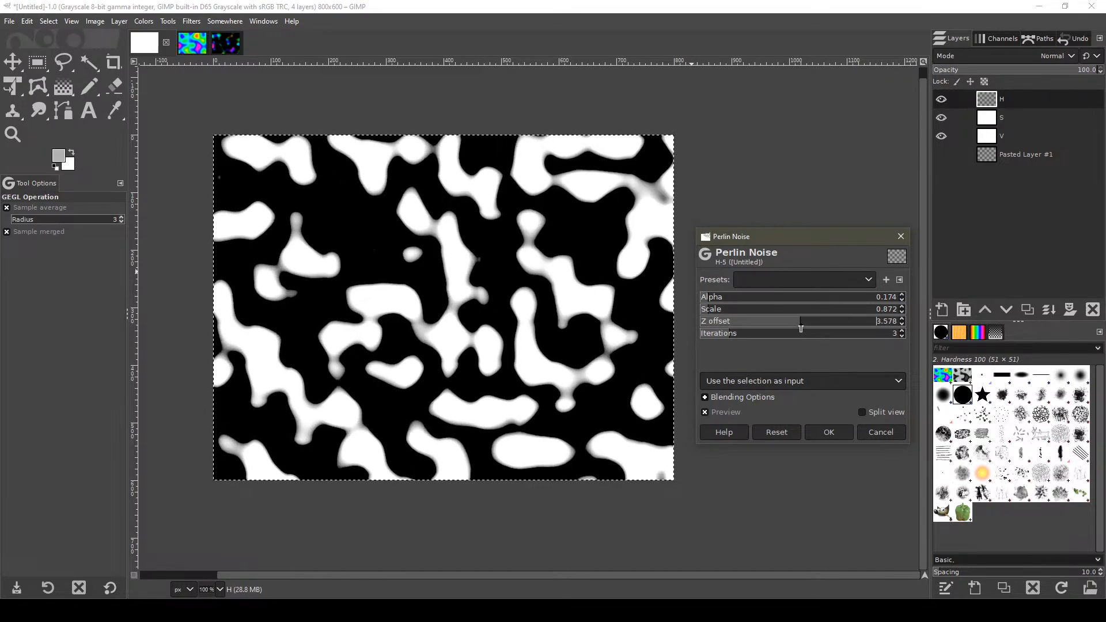
left_click_drag(812, 328, 722, 305)
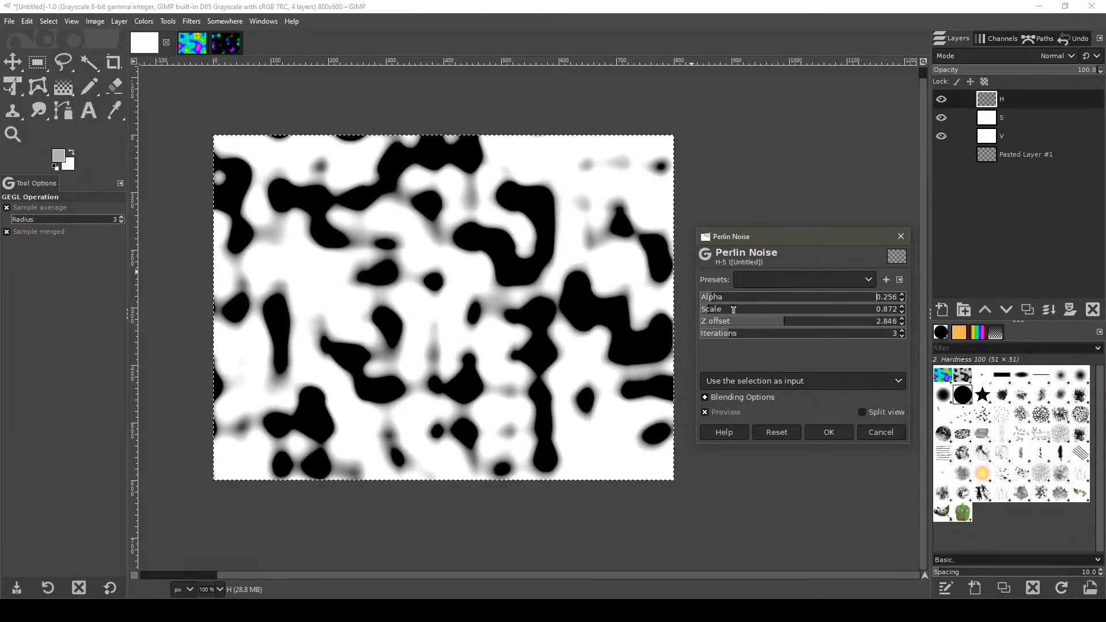
scroll(726, 309, "up", 3)
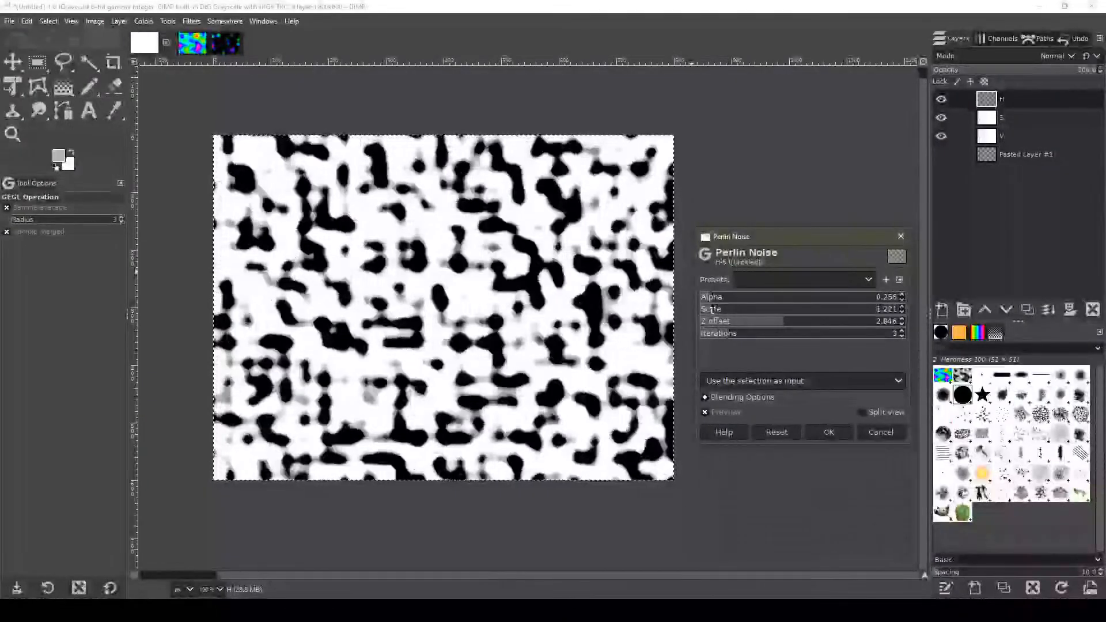
scroll(717, 310, "up", 5)
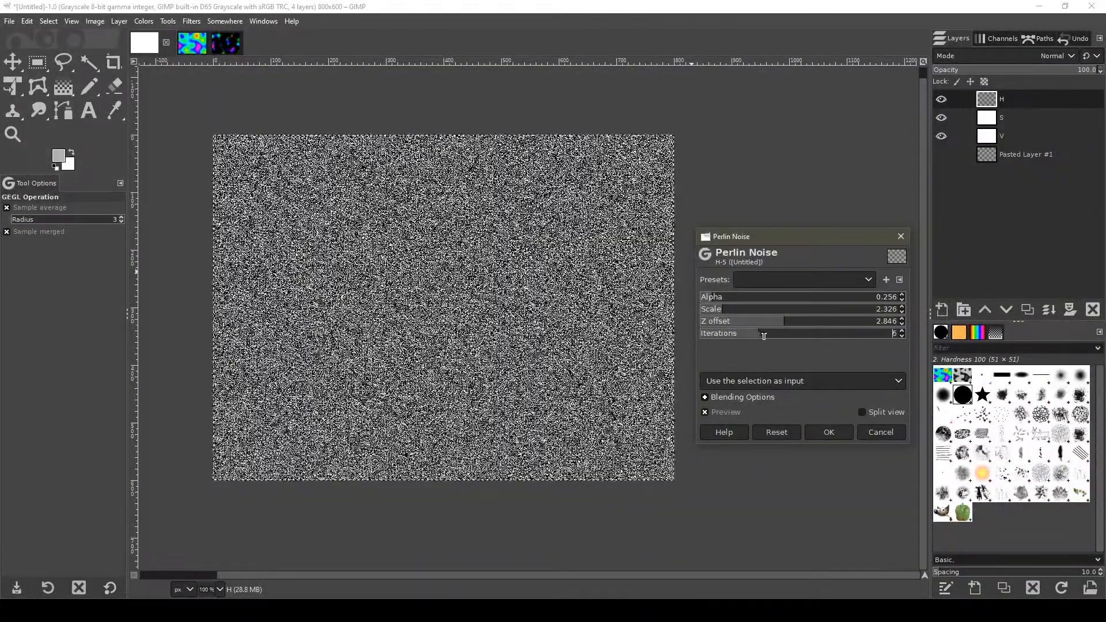
scroll(764, 334, "up", 6)
scroll(732, 297, "up", 4)
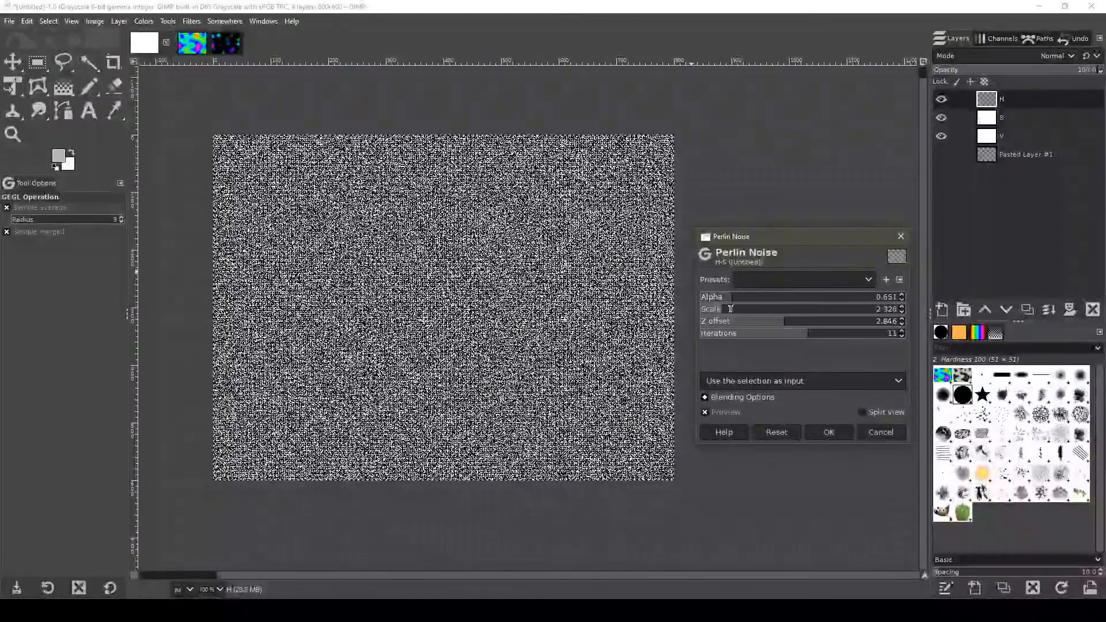
Try the Perlin Noise with an alpha of 0.500, a scale of 0.988 and 3 iterations, and discard the filter.
scroll(727, 297, "down", 6)
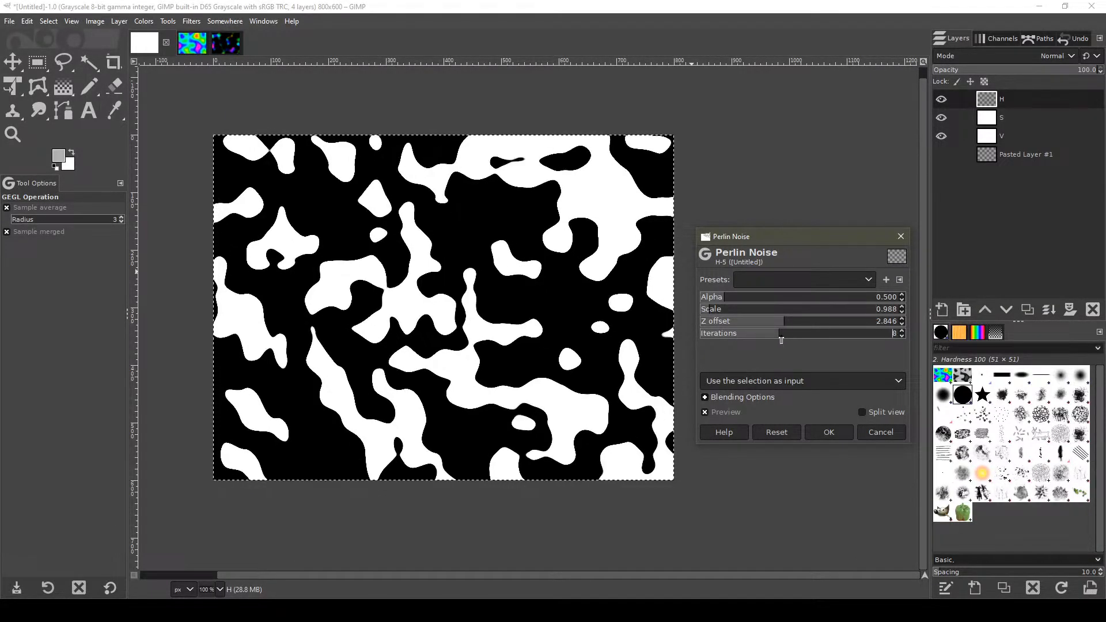
mouse_move(720, 333)
left_mouse_down()
mouse_move(836, 343)
mouse_move(733, 336)
left_mouse_up()
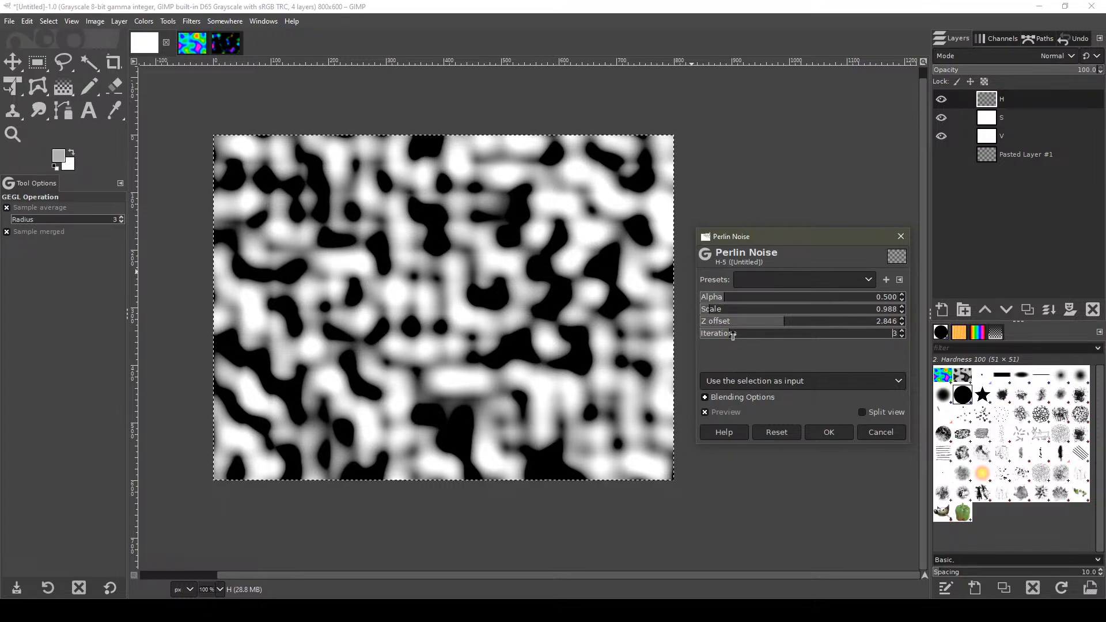
left_click(880, 435)
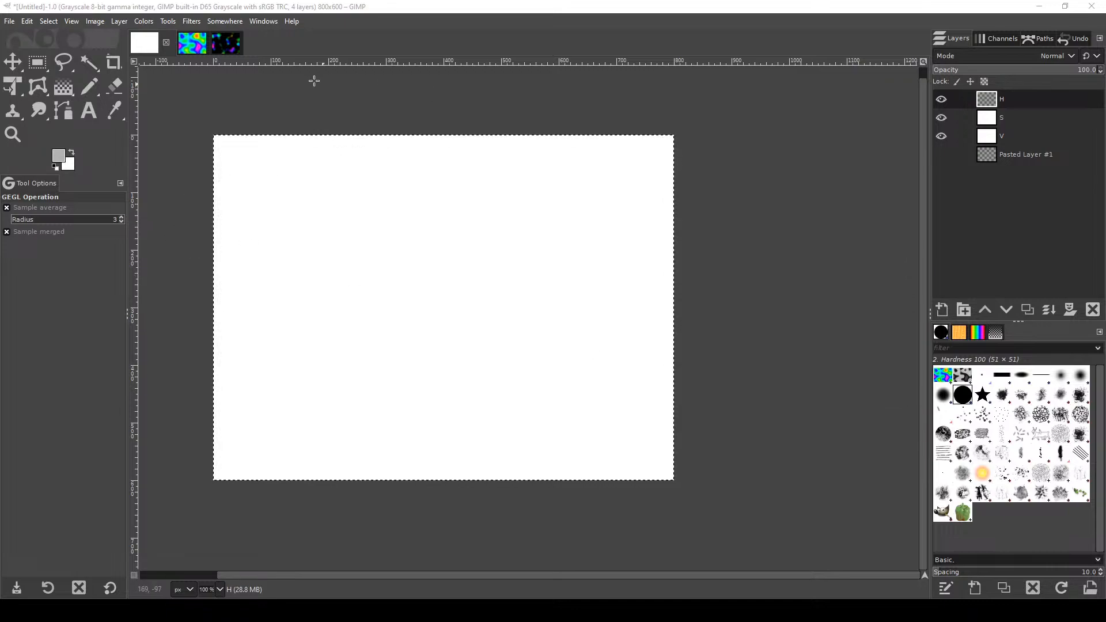
Browse the rendered noise filters for another noise type to use on the H layer.
left_click(192, 22)
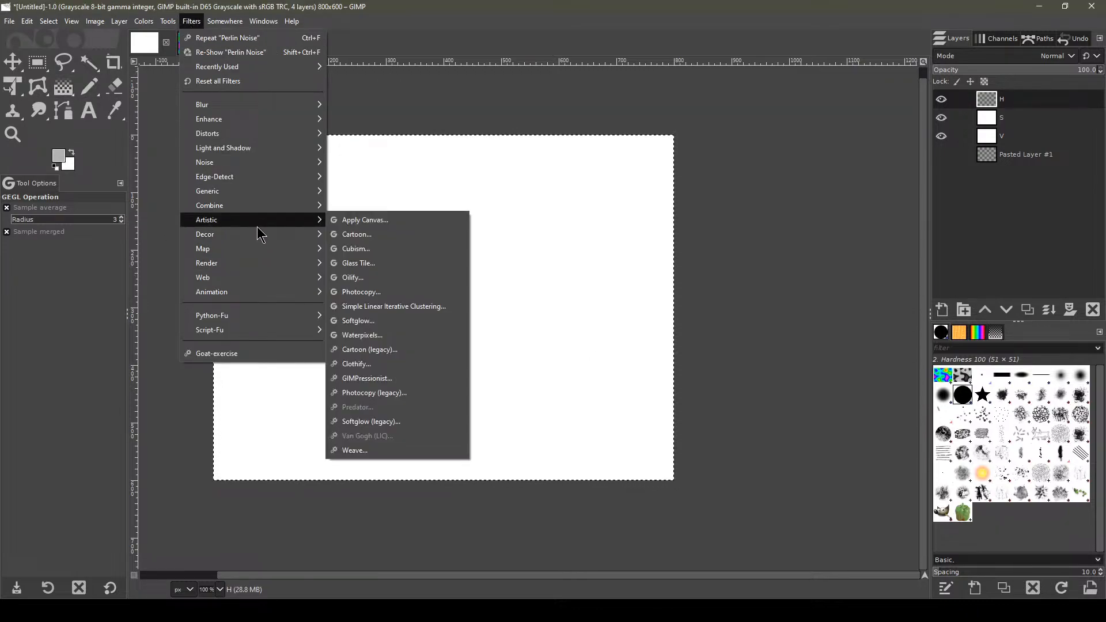
mouse_move(237, 217)
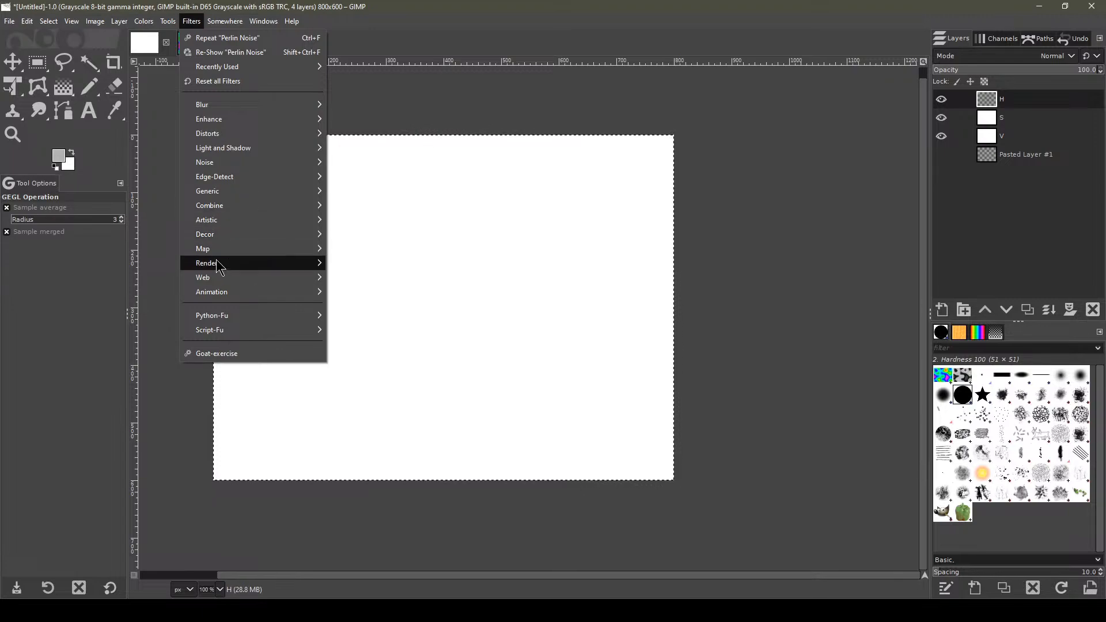
mouse_move(218, 267)
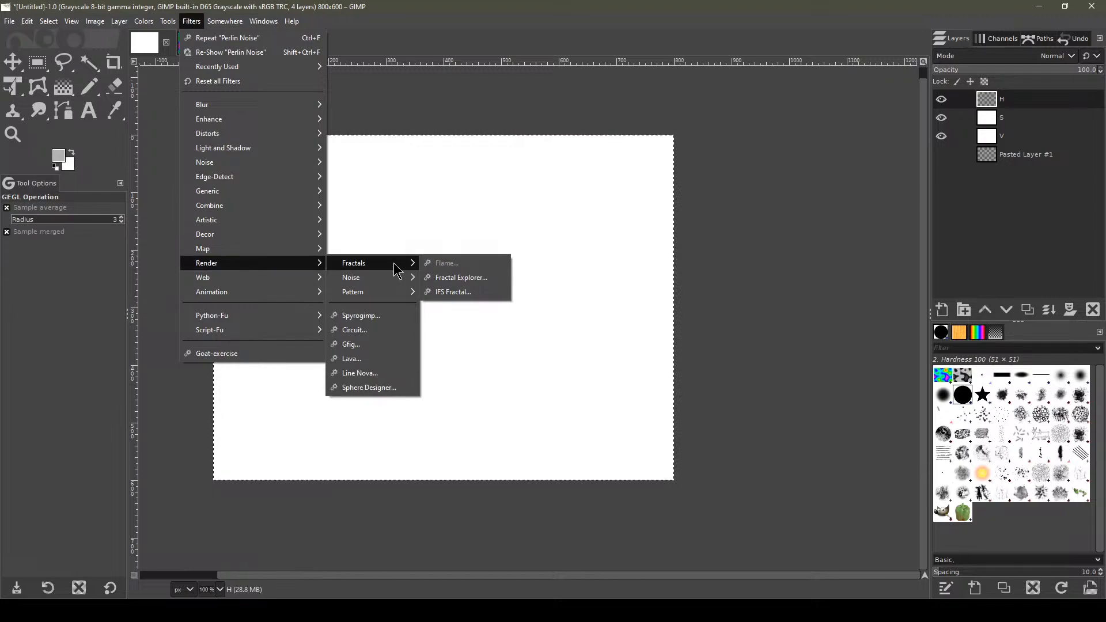
mouse_move(381, 275)
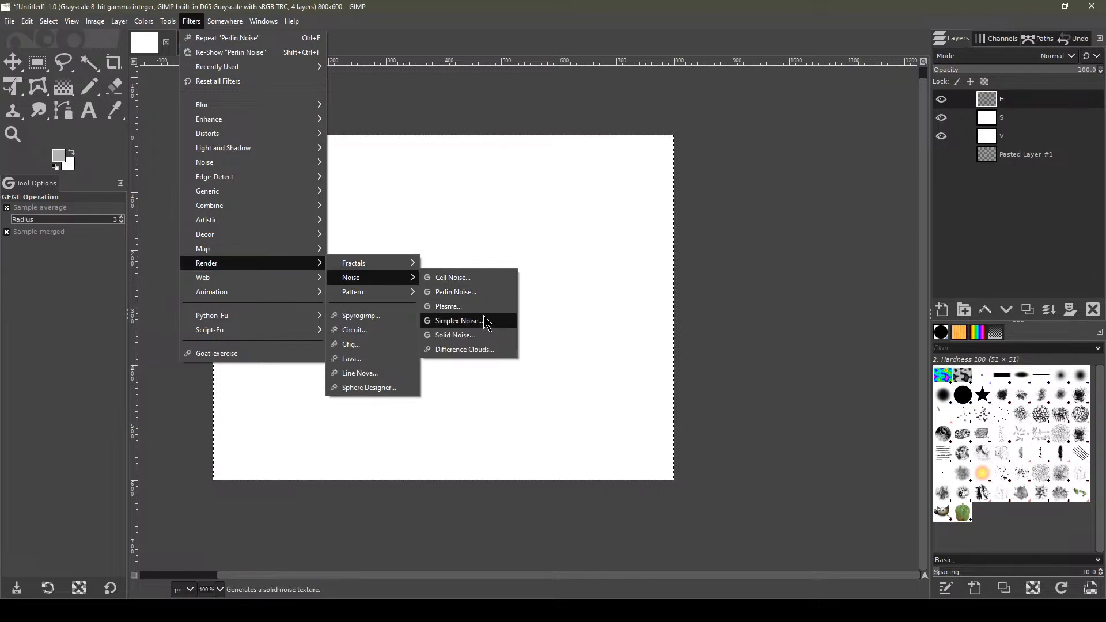
Start a Solid Noise render on layer H, with X and Y size at 11.179 and detail at 0.
left_click(501, 337)
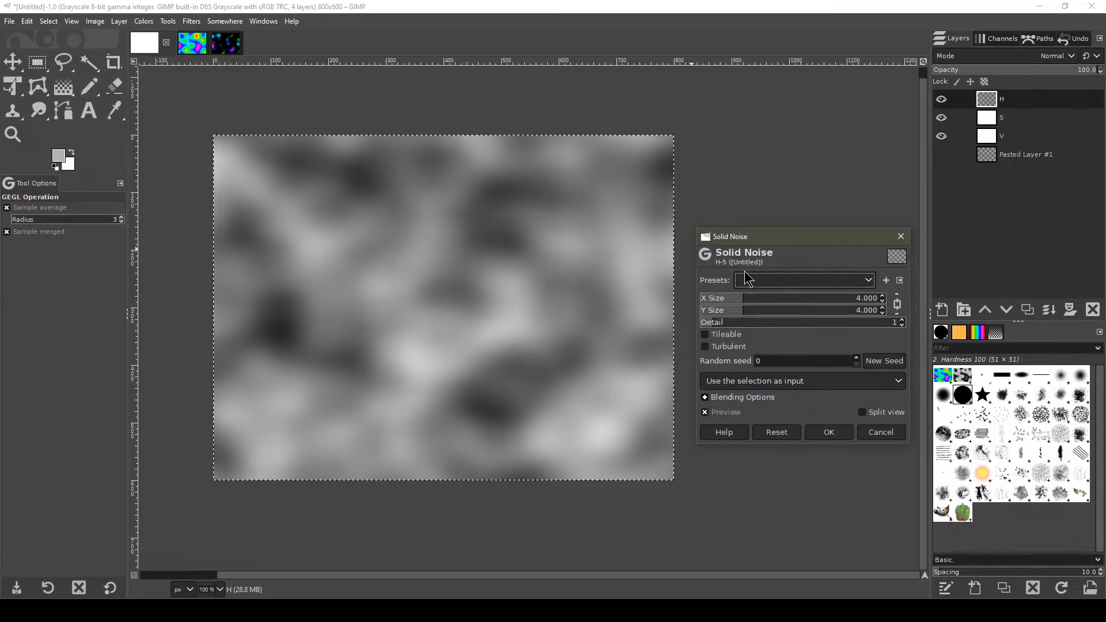
left_click_drag(744, 299, 826, 302)
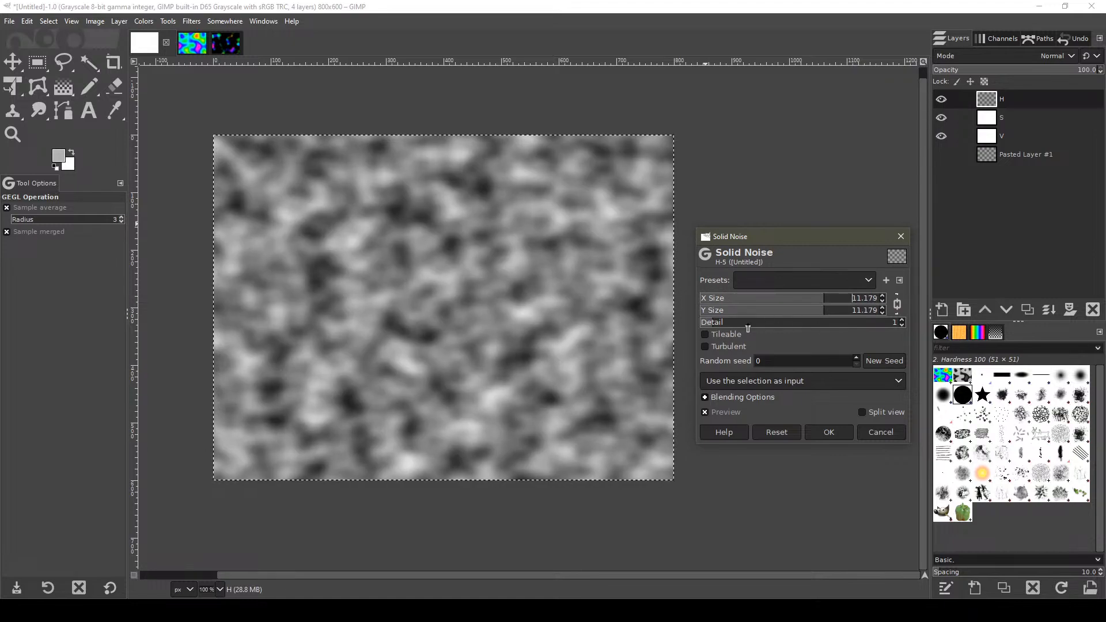
left_click_drag(716, 325, 684, 336)
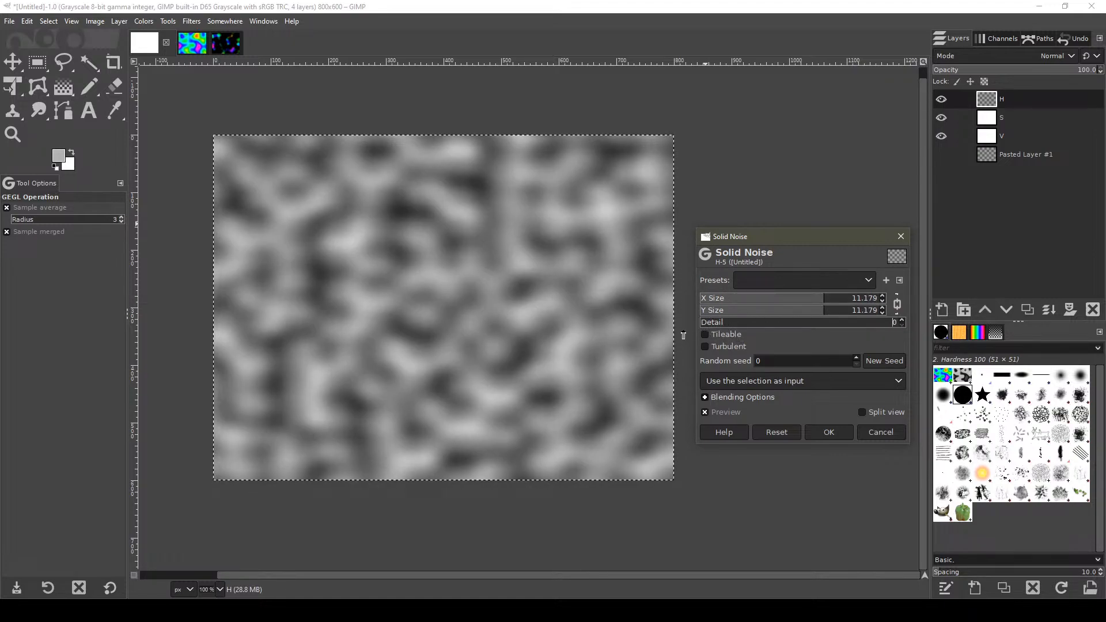
Try the Tileable option, leave it off, and set the noise detail to 2.
left_click(720, 334)
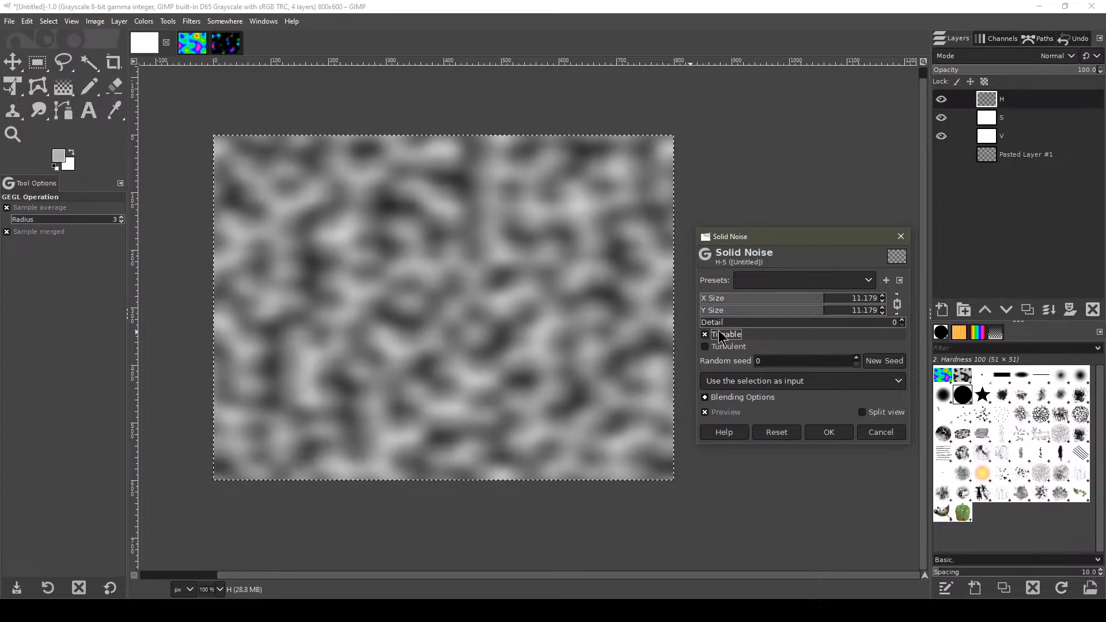
left_click(730, 326)
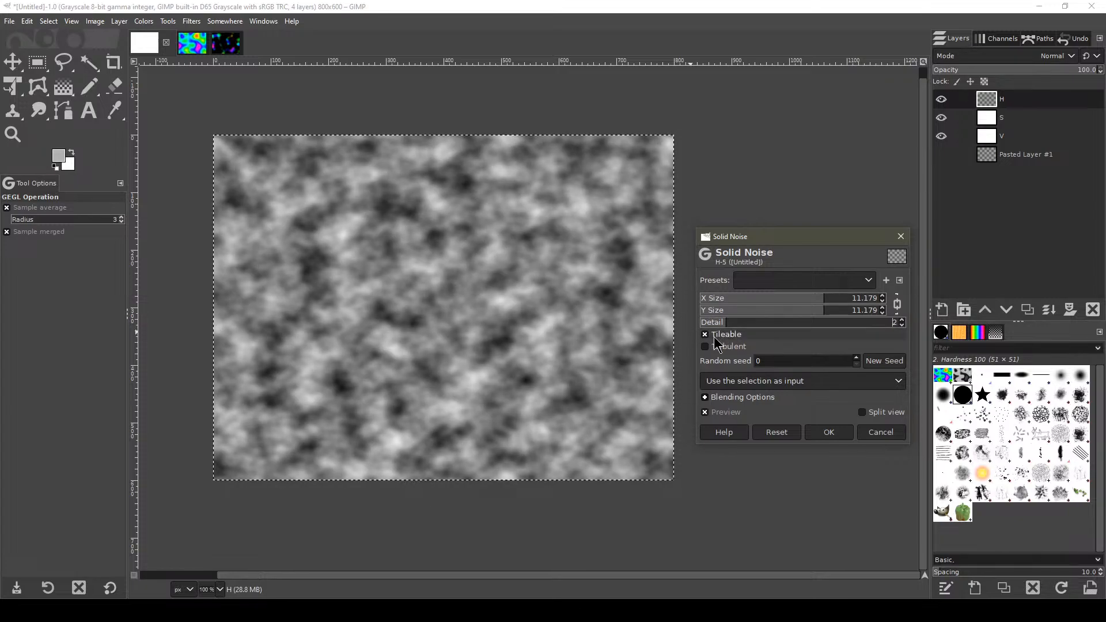
left_click(716, 335)
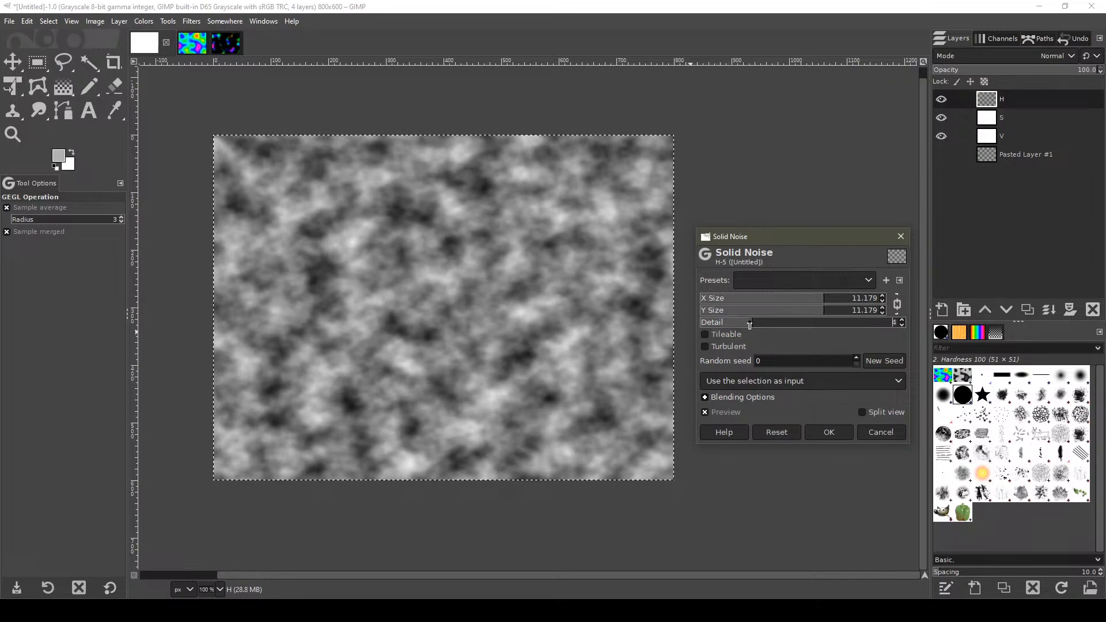
left_click(713, 326)
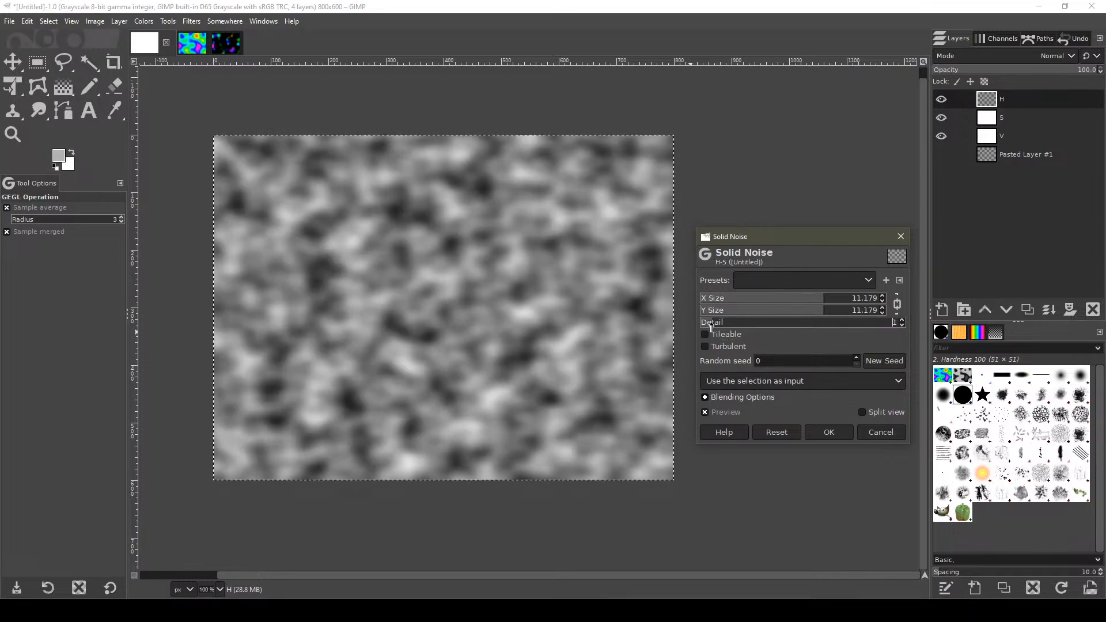
left_click(728, 326)
Try reducing the noise X and Y size to 0.869 and preview the Turbulent option.
left_click_drag(818, 299, 742, 299)
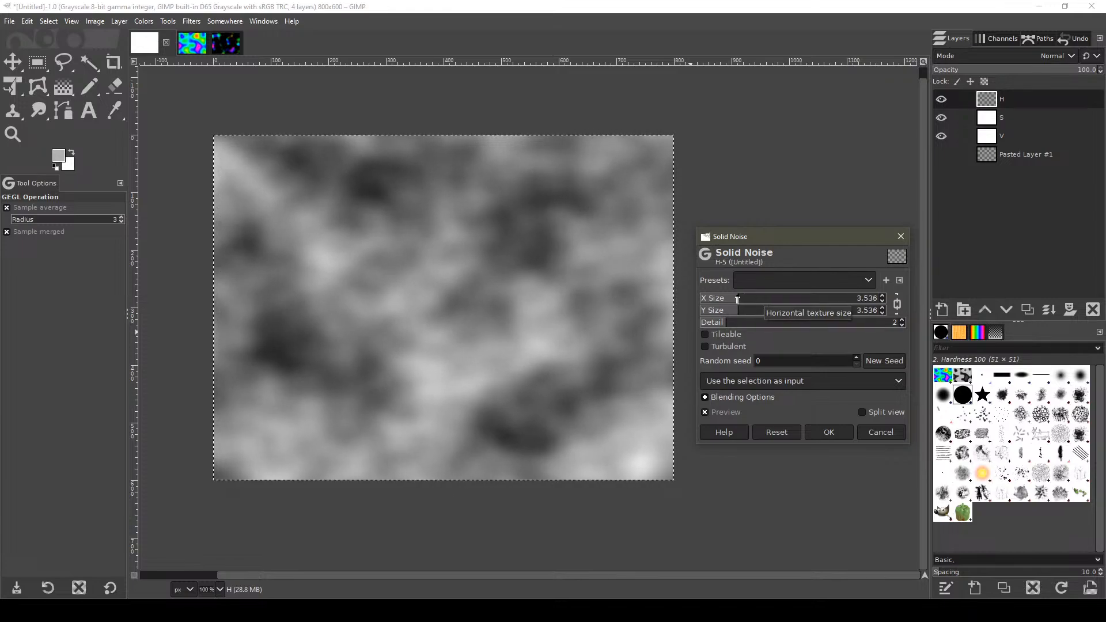
left_click(717, 295)
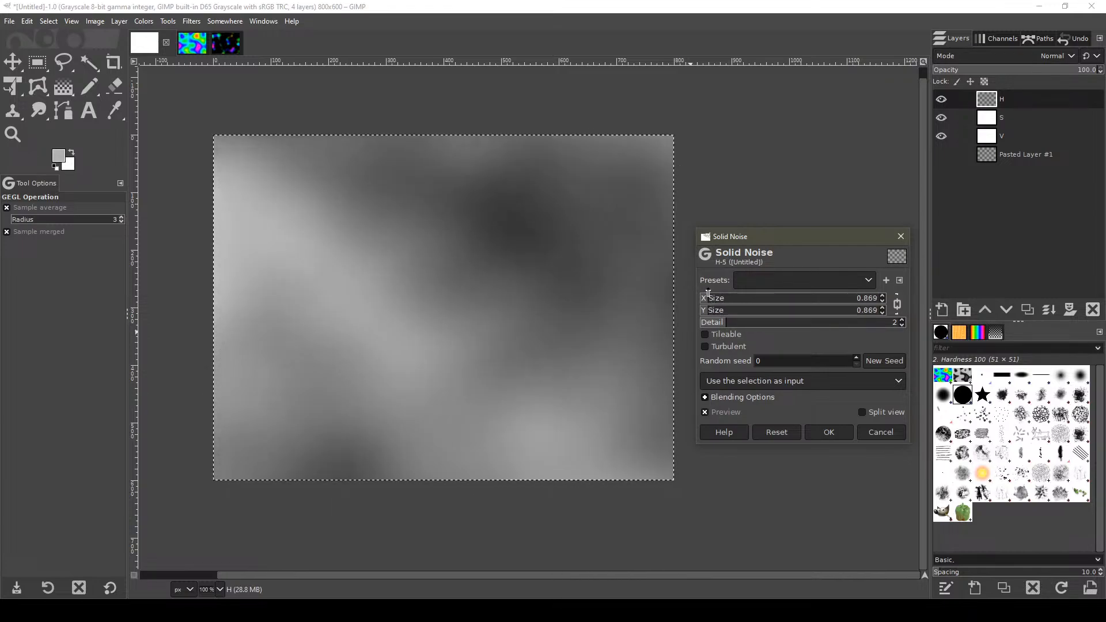
left_click(706, 292)
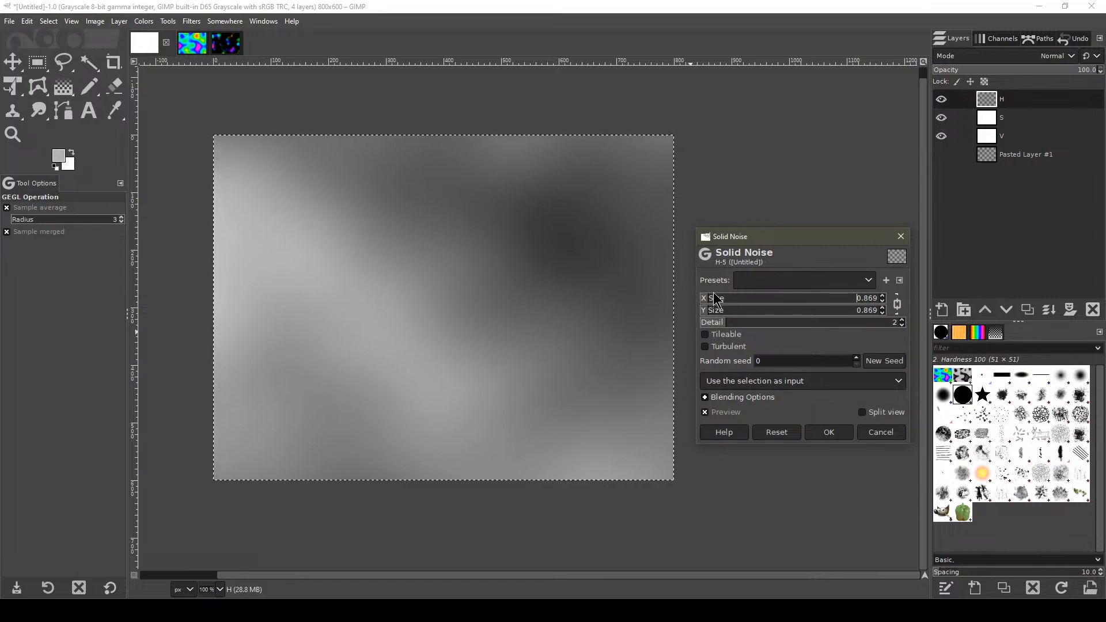
left_click(727, 347)
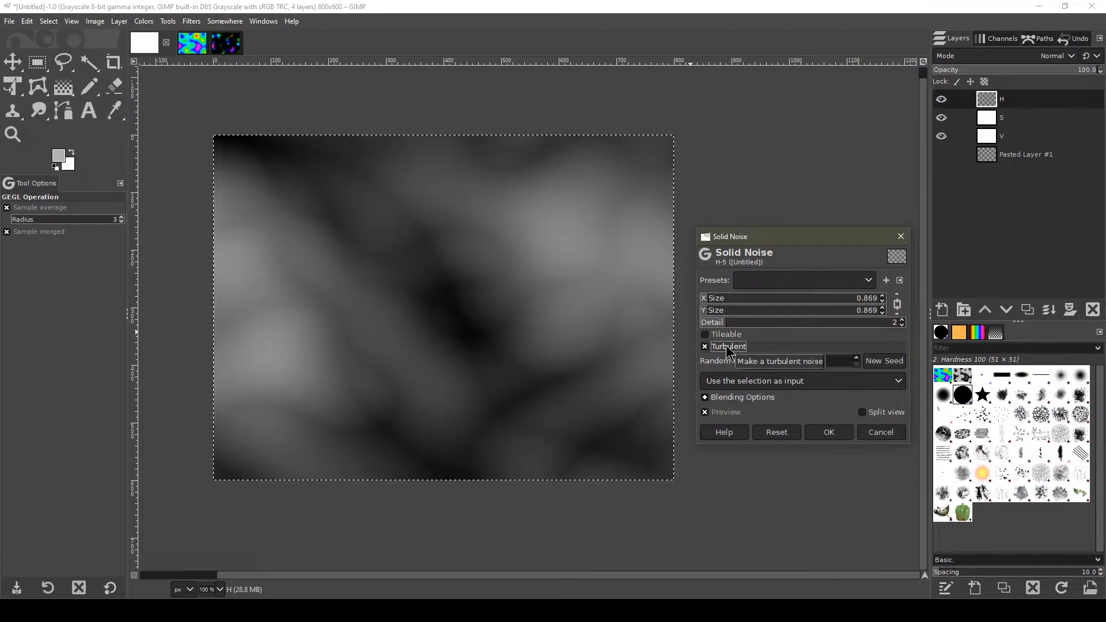
left_click(727, 347)
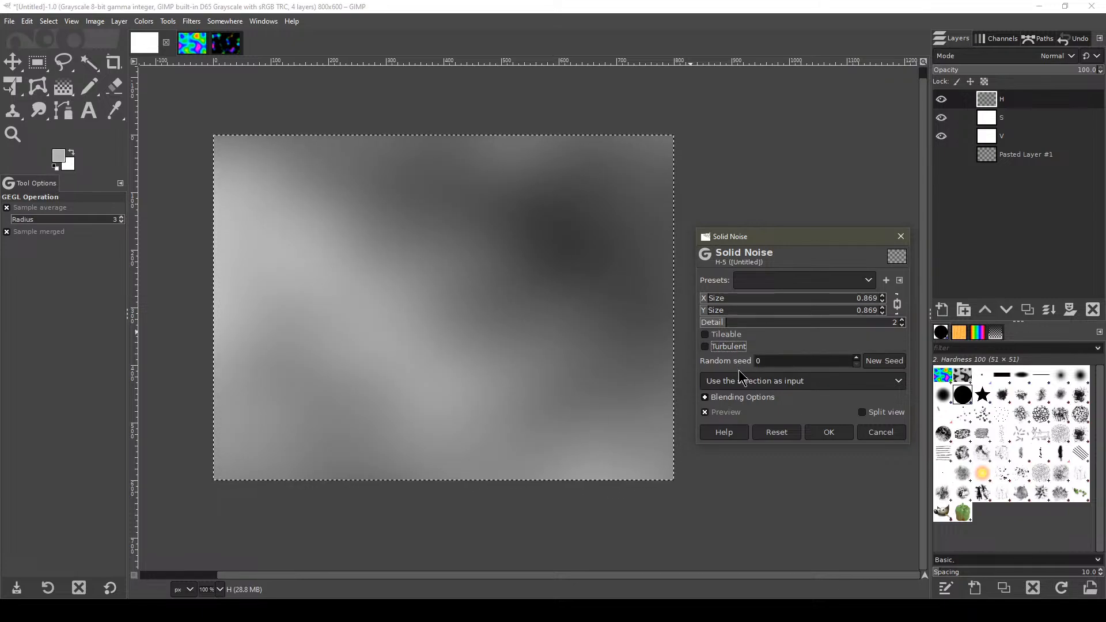
Set the noise X and Y size to 1.382, generate a new random seed and apply the Solid Noise.
left_click(894, 364)
left_click(895, 367)
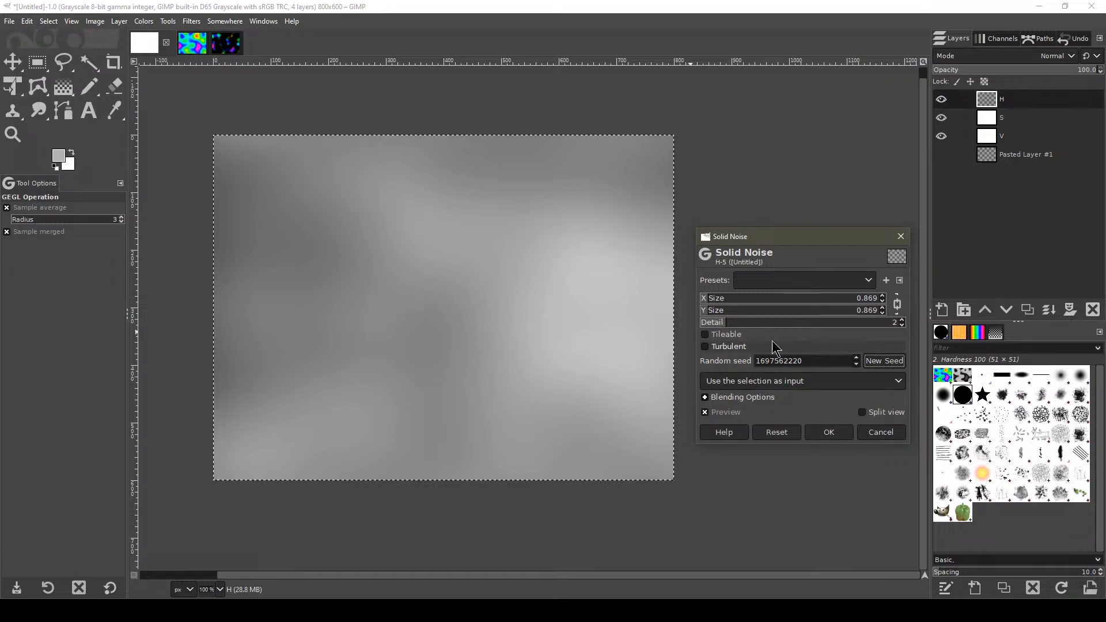
left_click(721, 299)
left_click_drag(720, 298, 720, 299)
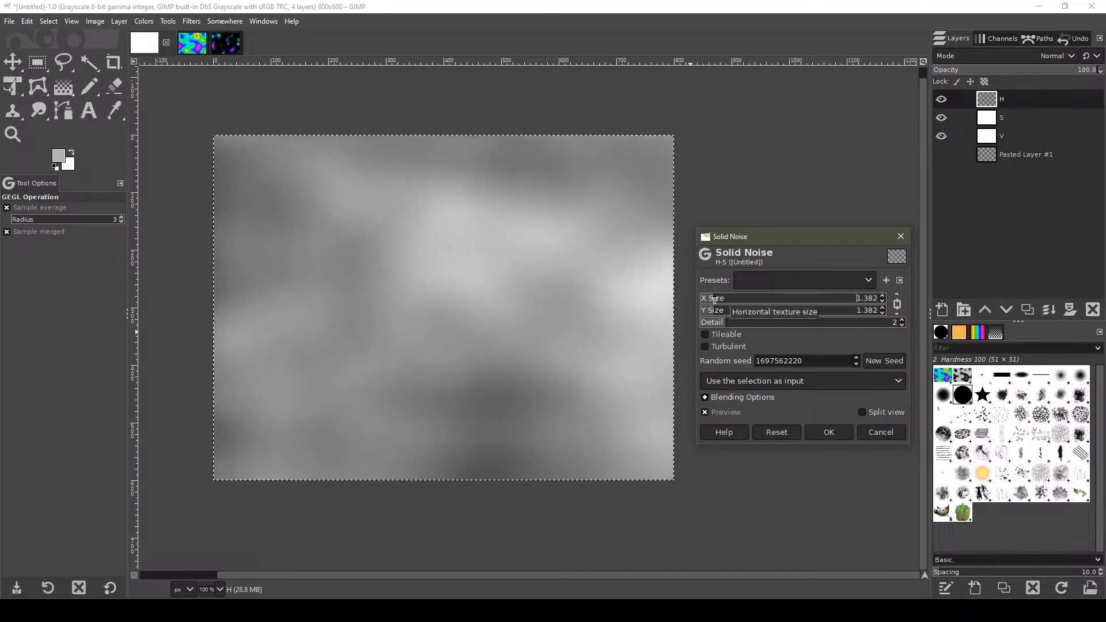
left_click(884, 360)
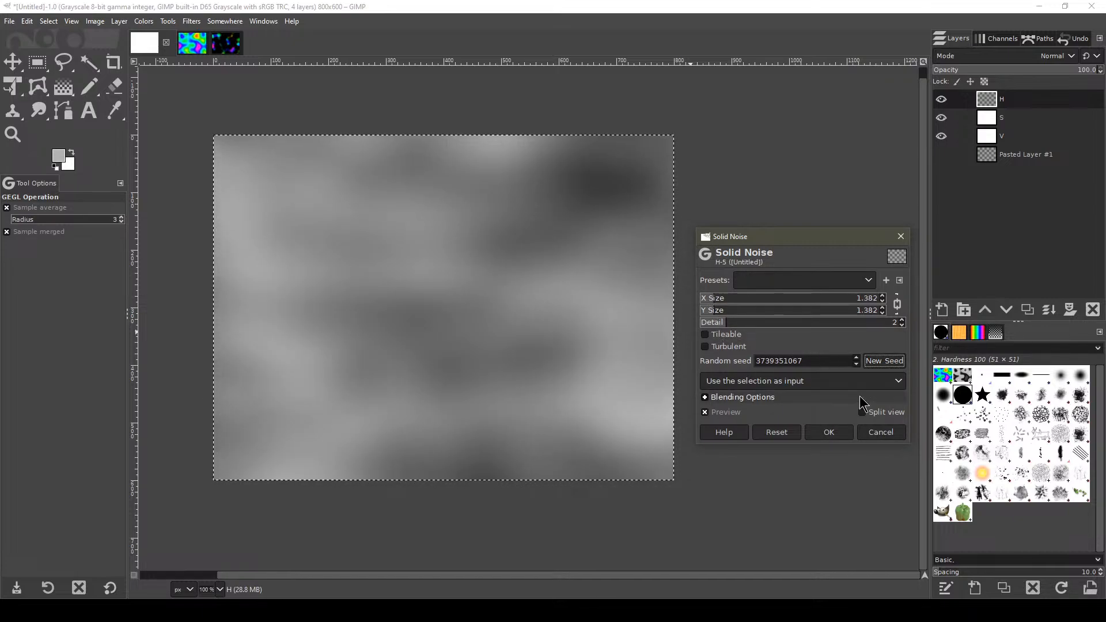
left_click(836, 435)
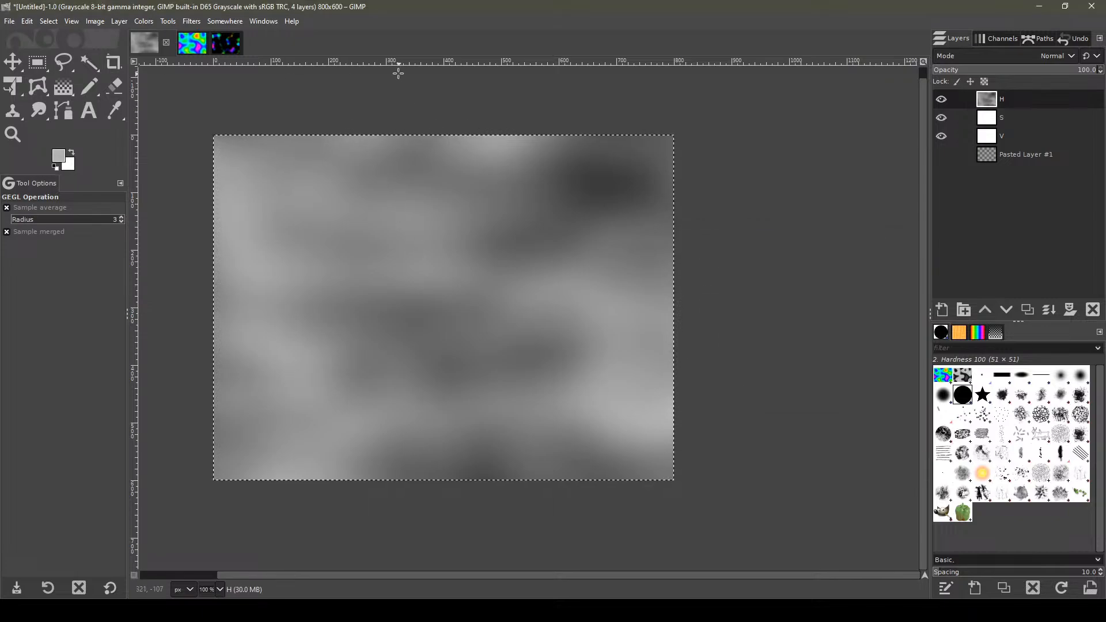
Adjust layer H's exposure with black level 0.028 and exposure 0.698.
left_click(144, 21)
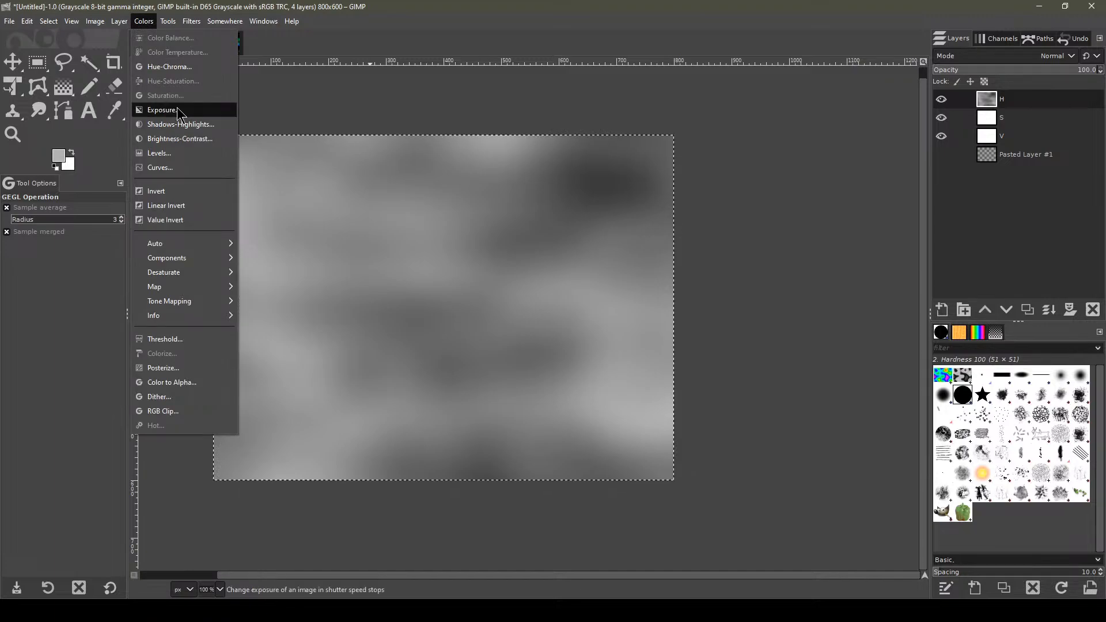
left_click(163, 110)
mouse_move(804, 304)
left_mouse_down()
mouse_move(869, 299)
mouse_move(818, 299)
mouse_move(839, 299)
mouse_move(806, 311)
left_mouse_up()
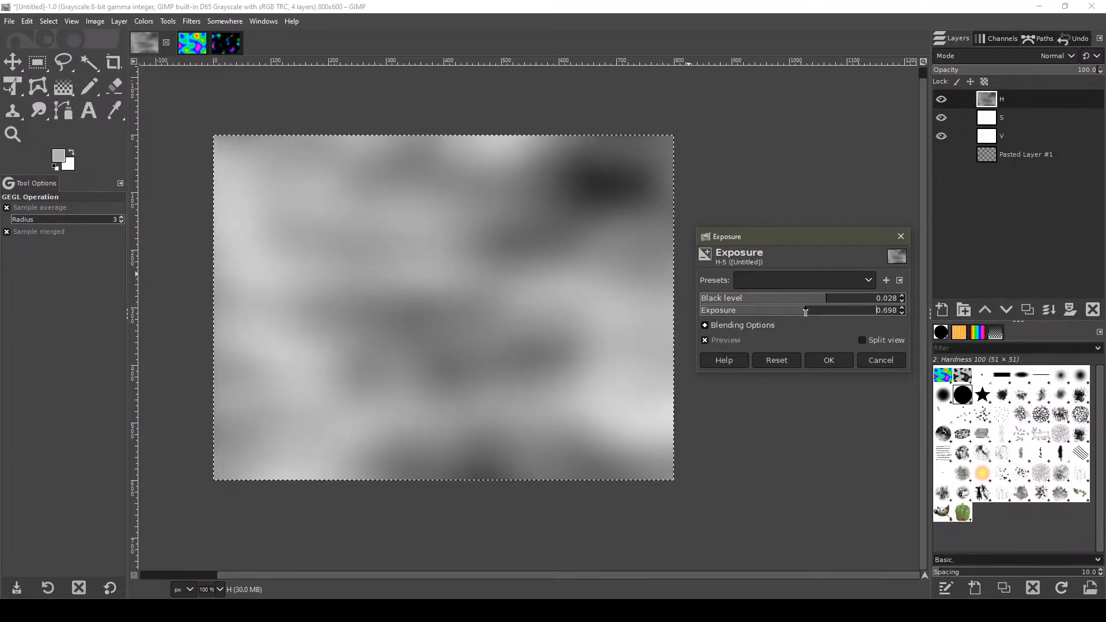
left_click(818, 361)
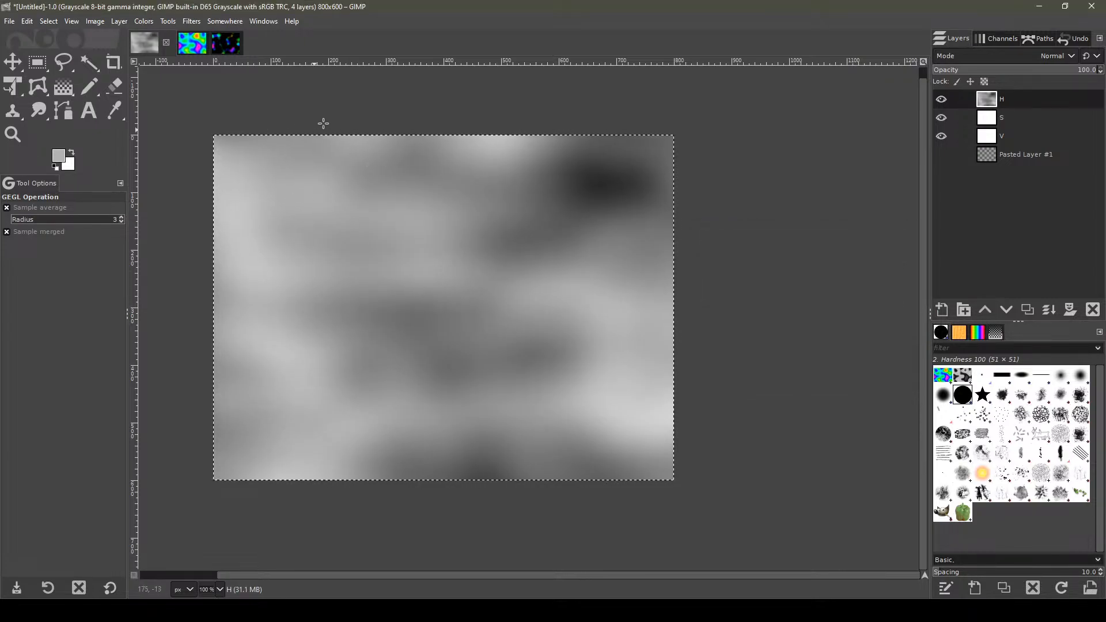
Compose a color image in the HSV model using layers H, S and V as hue, saturation and value.
left_click(97, 21)
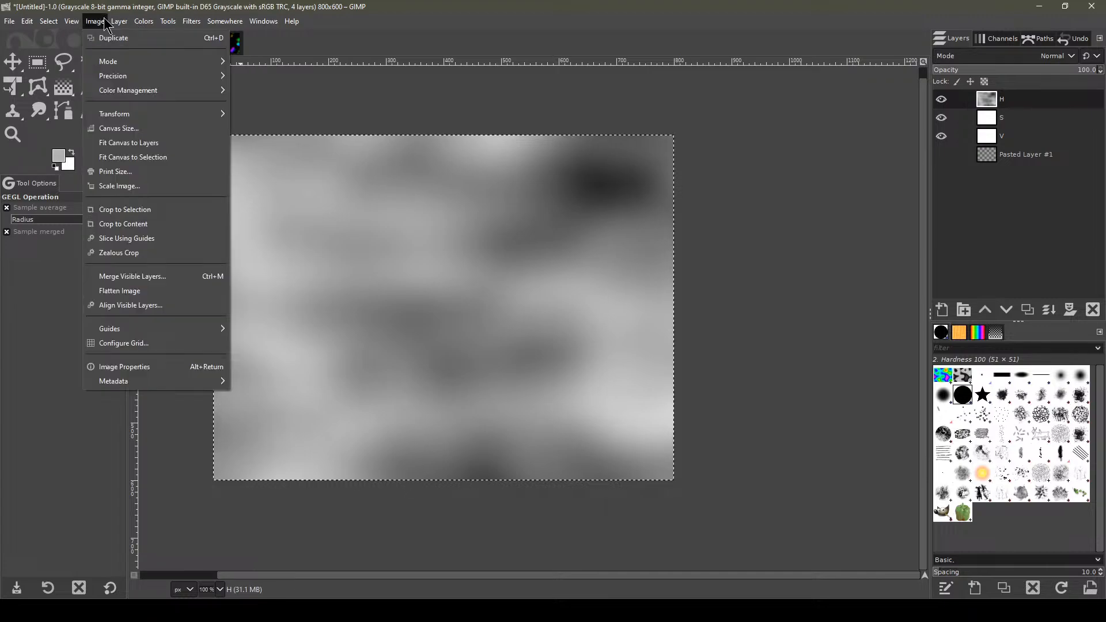
left_click(94, 22)
left_click(93, 23)
mouse_move(144, 21)
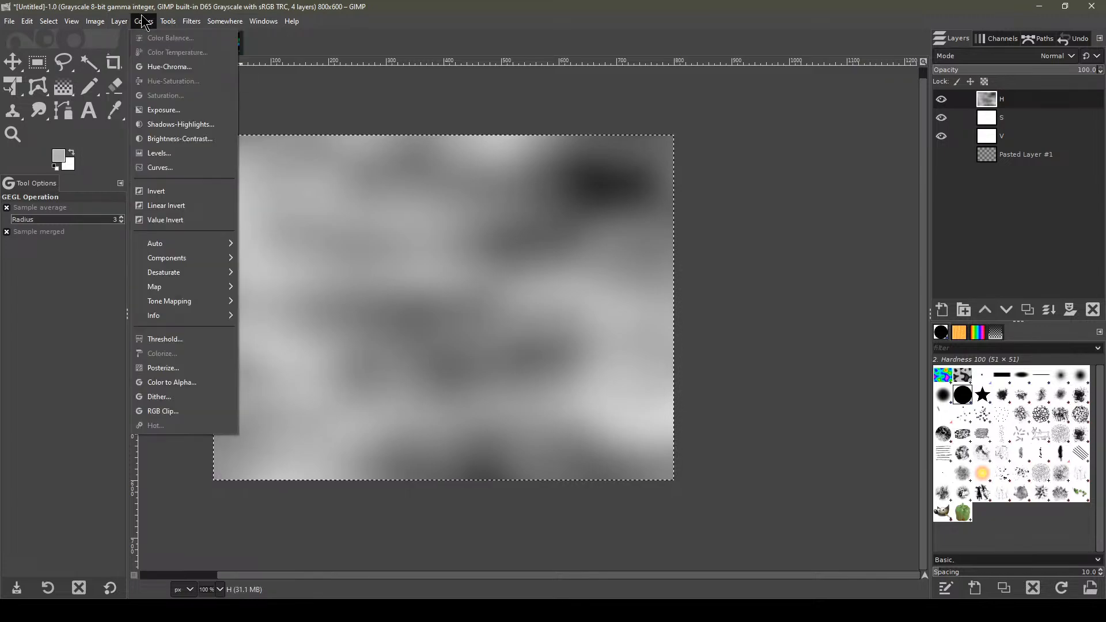
mouse_move(192, 307)
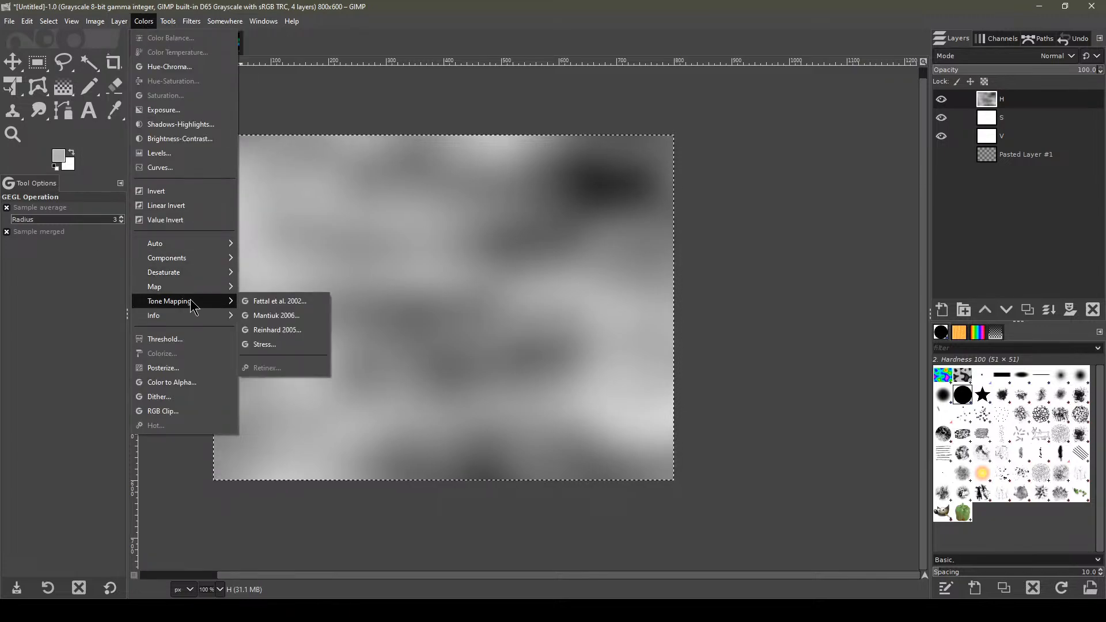
mouse_move(194, 263)
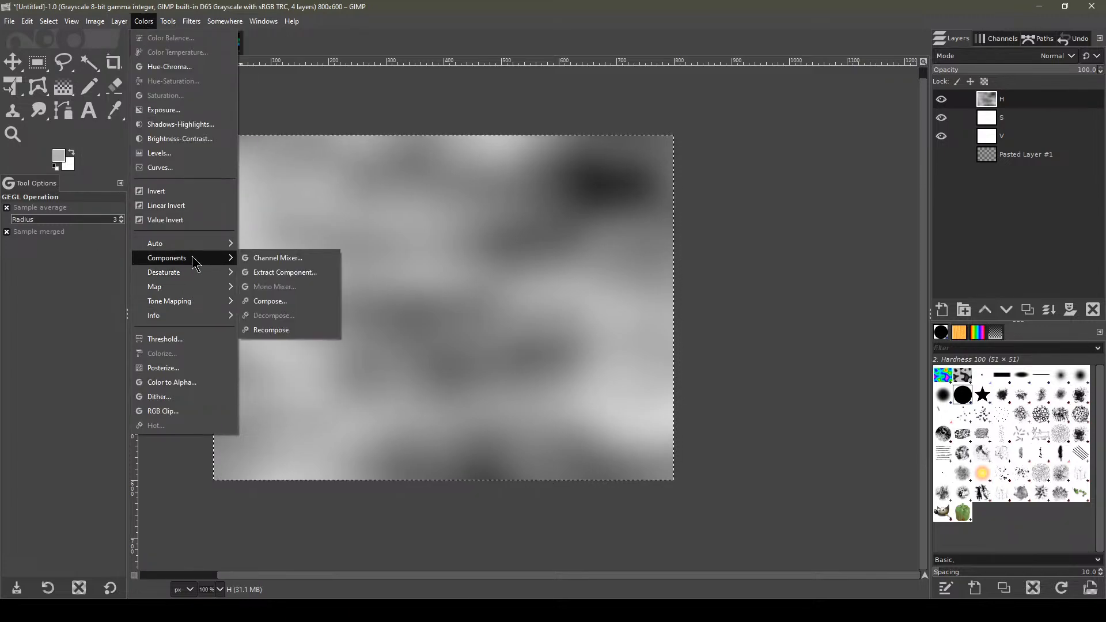
left_click(276, 302)
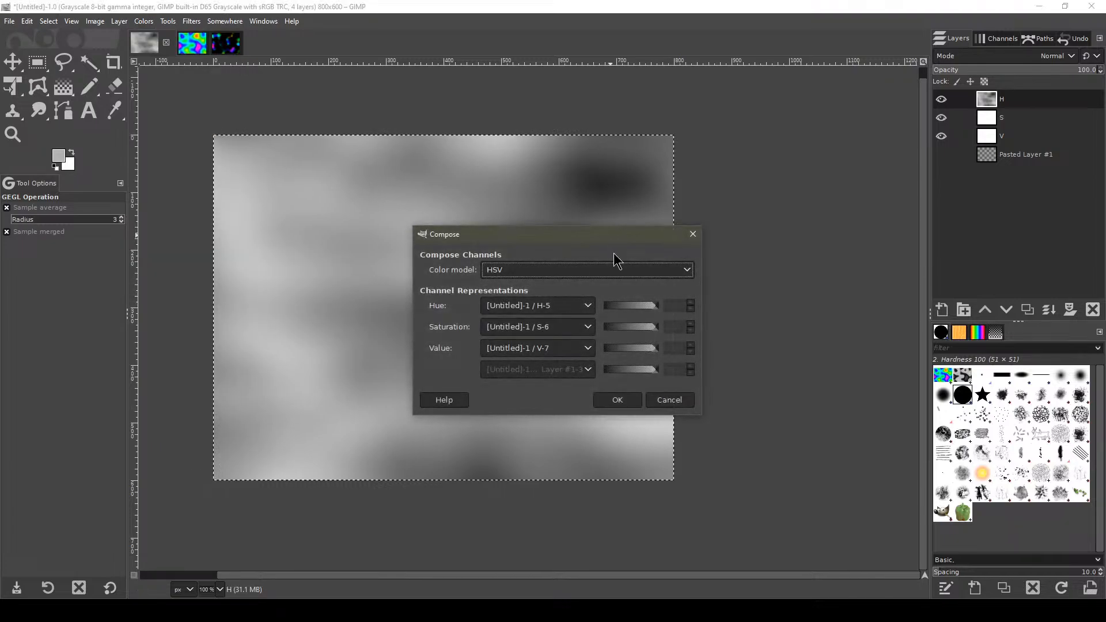
left_click(617, 399)
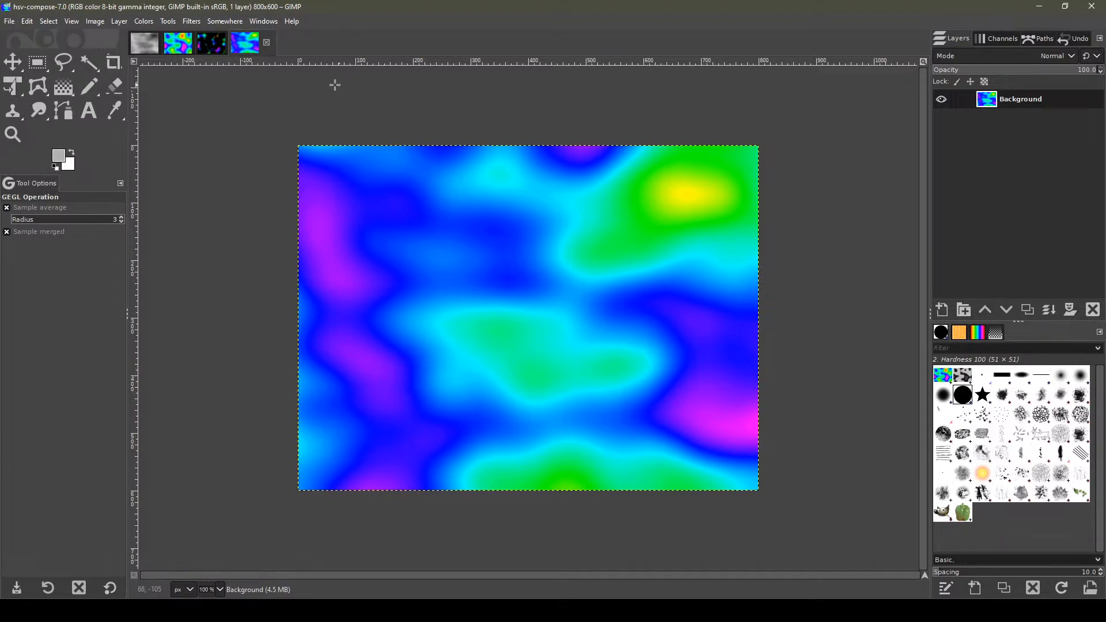
Copy the composed image, clear Pasted Layer #1 in the two-layer black color-patch image, and paste the copy there as a new layer.
key("ctrl+c")
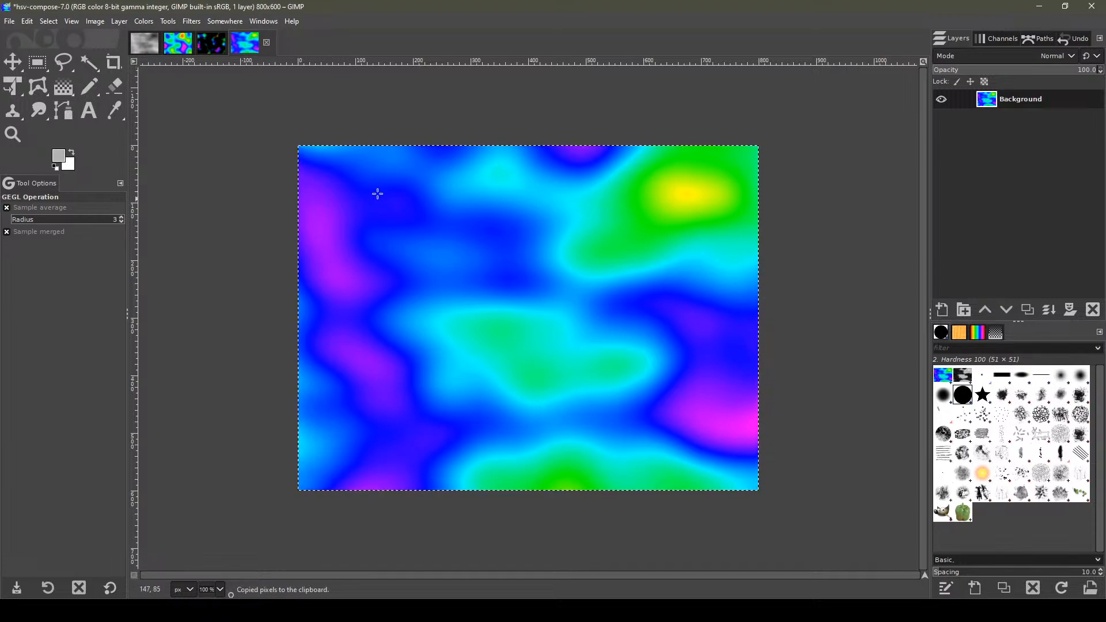
left_click(147, 50)
left_click(192, 46)
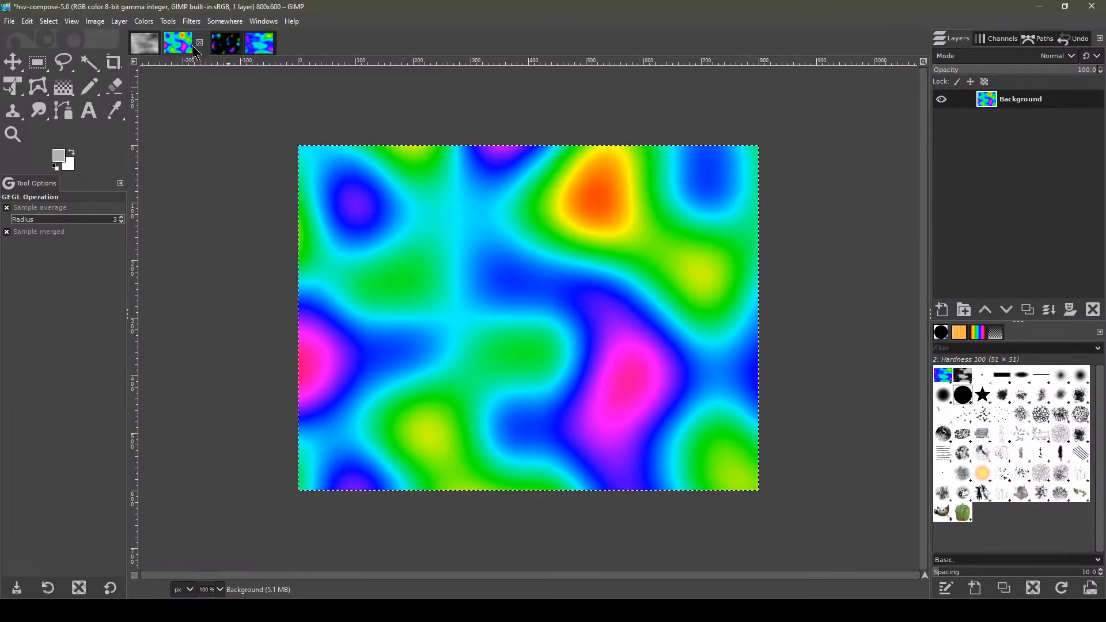
left_click(225, 45)
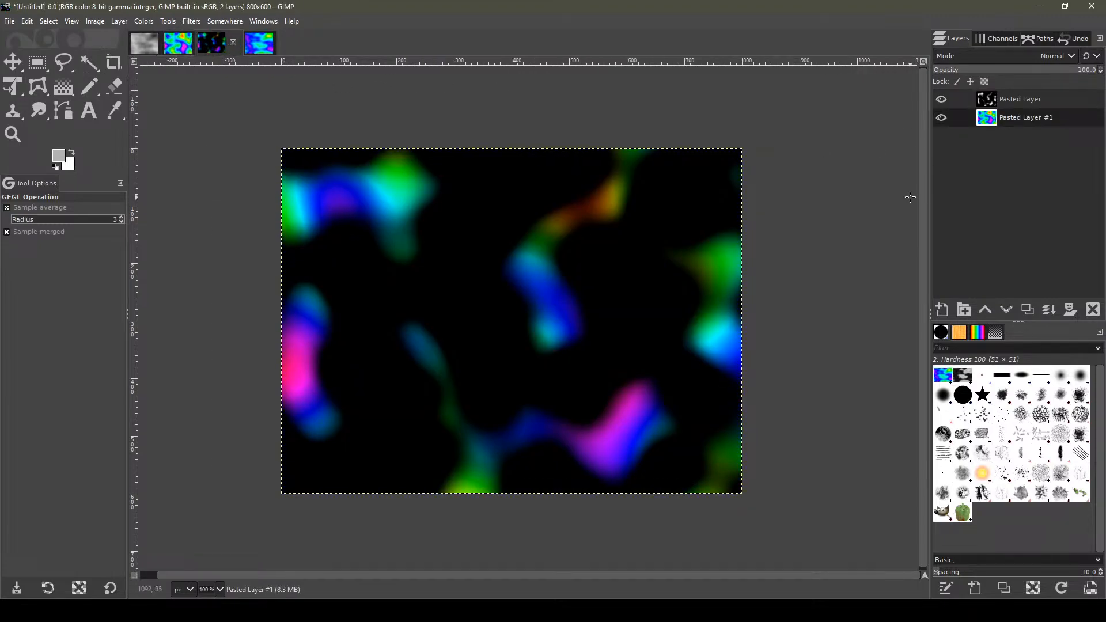
key("Delete")
key("ctrl+v")
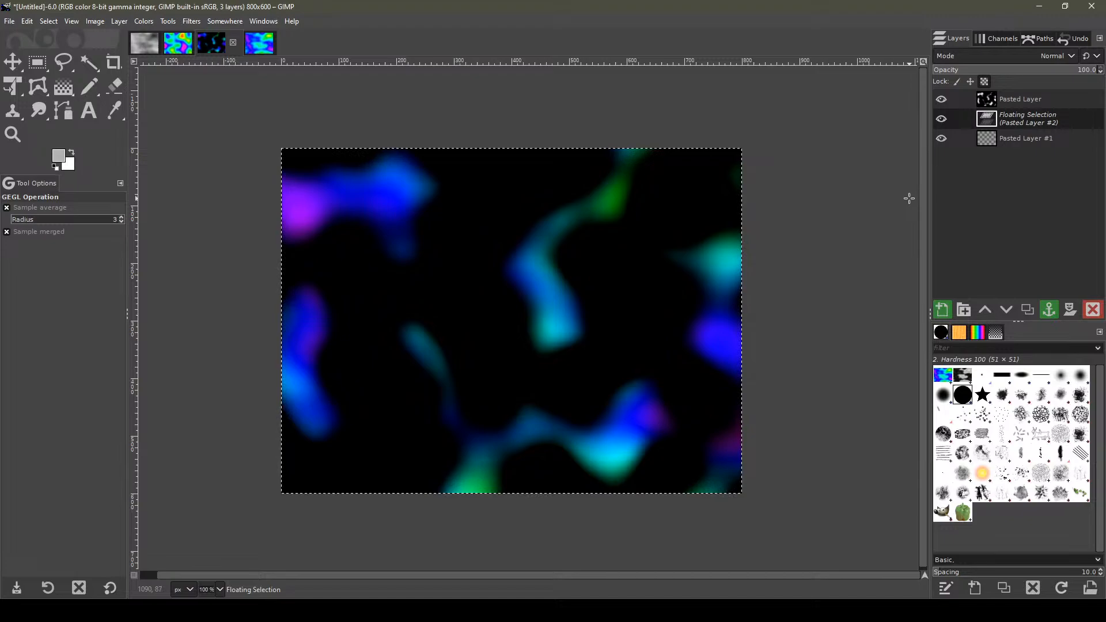
left_click(943, 311)
Delete the emptied Pasted Layer #1 beneath the newly pasted color layer.
left_click(990, 139)
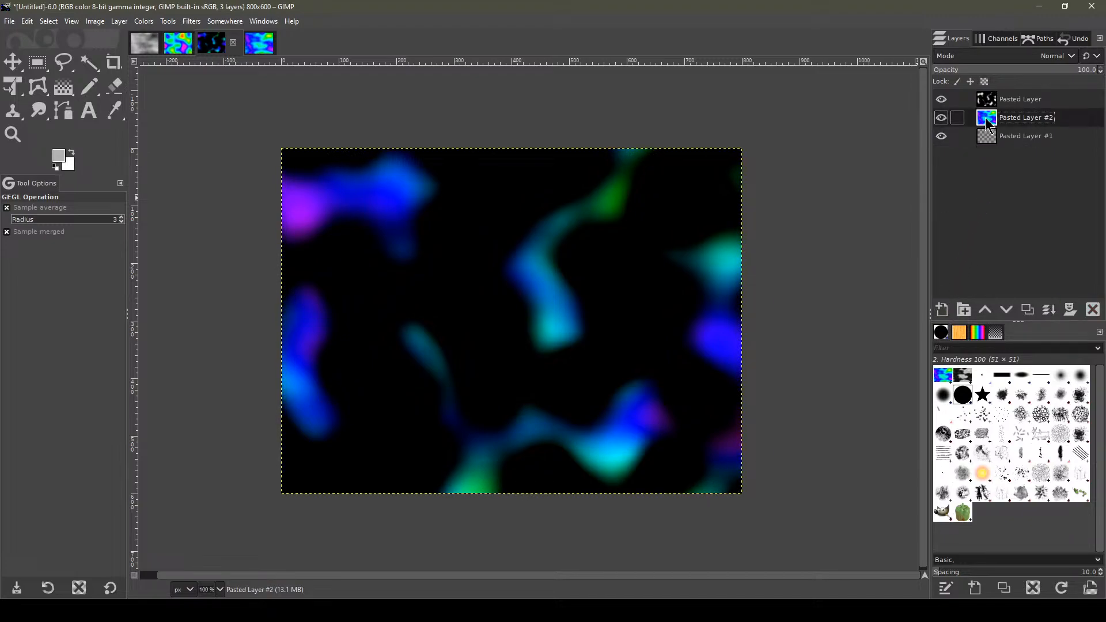
left_click(1006, 99)
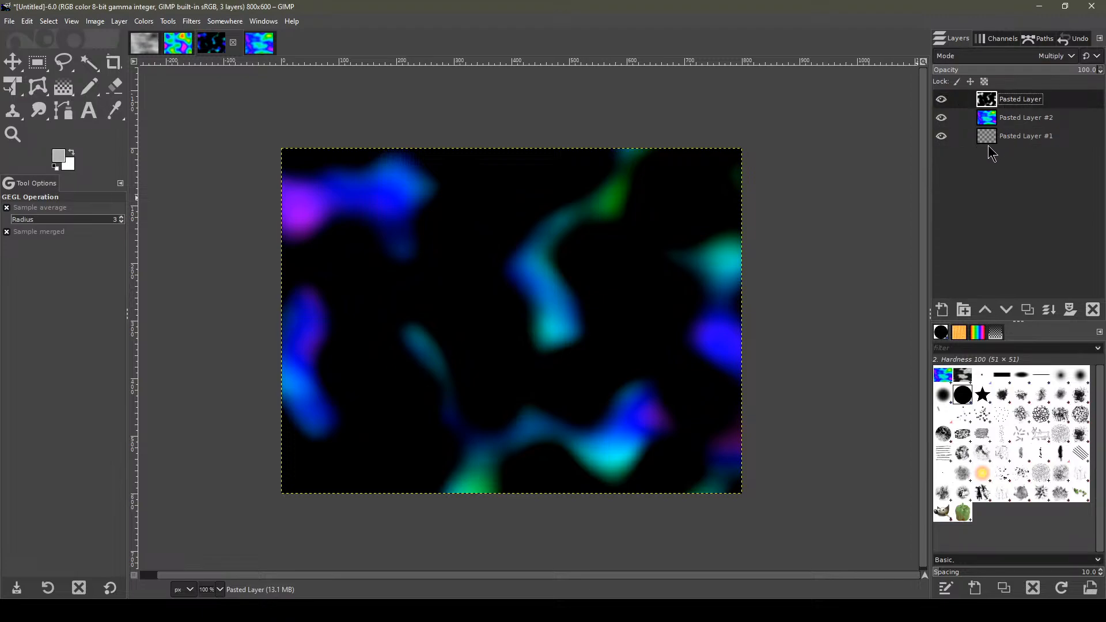
left_click(989, 143)
left_click(1093, 310)
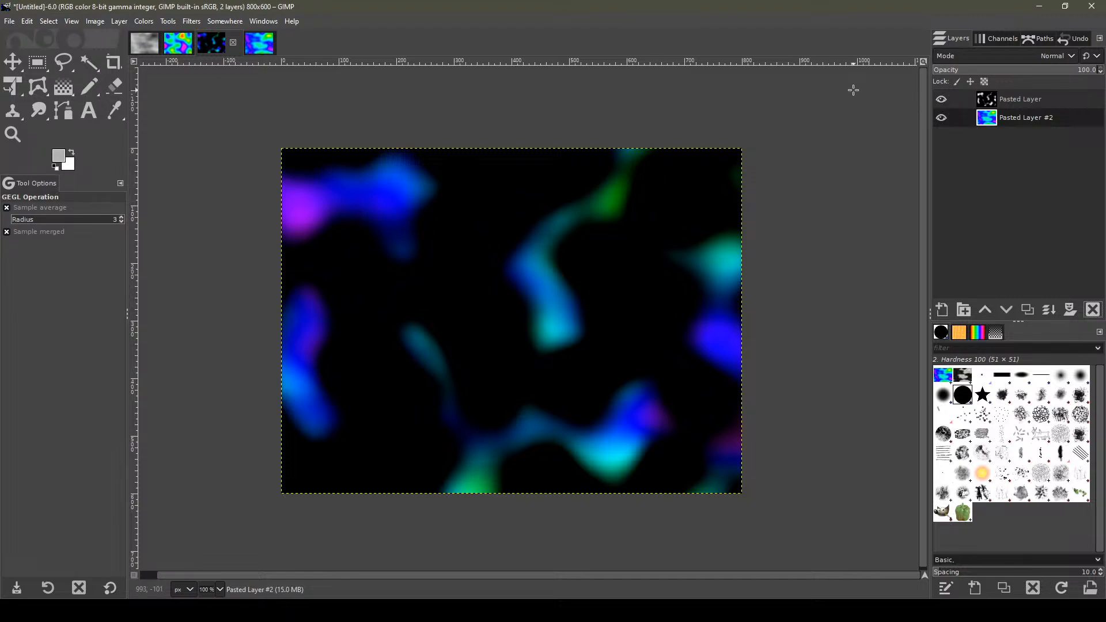
Switch to BlockObject.cs in Visual Studio and place the cursor on the if(height > 0.1f) line in UpdateFloor.
left_click(1039, 6)
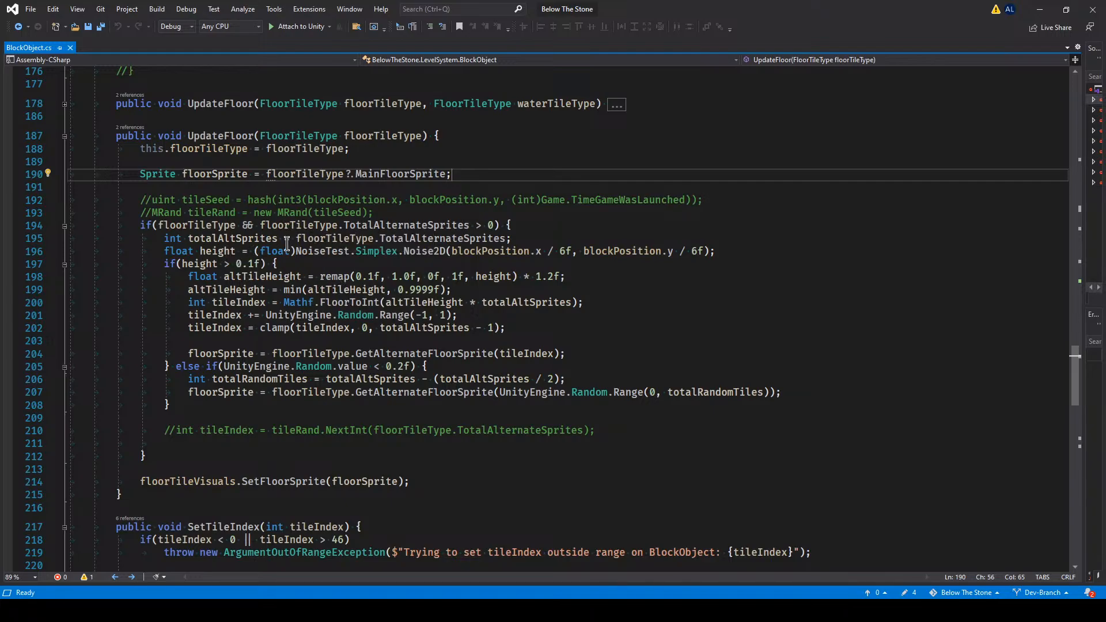
left_click(307, 263)
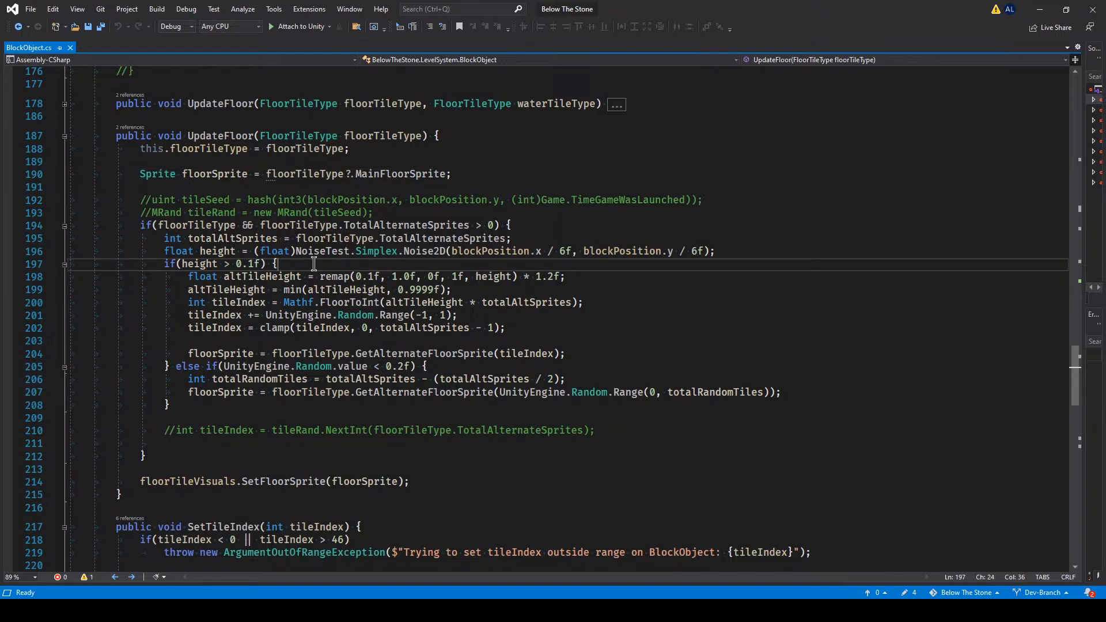
left_click(389, 610)
mouse_move(378, 611)
key("alt+Tab")
key("alt+Tab")
key("alt+Tab")
key("alt+Tab")
left_click(803, 41)
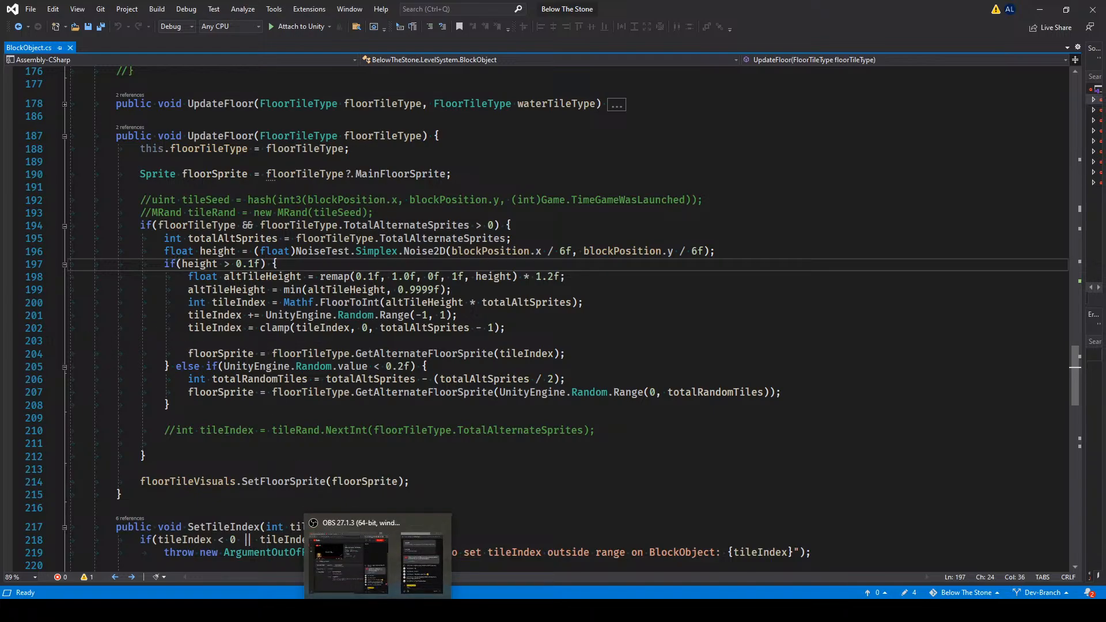
Switch to the Desmos graphing calculator and plot sin(x) as the first expression.
left_click(376, 611)
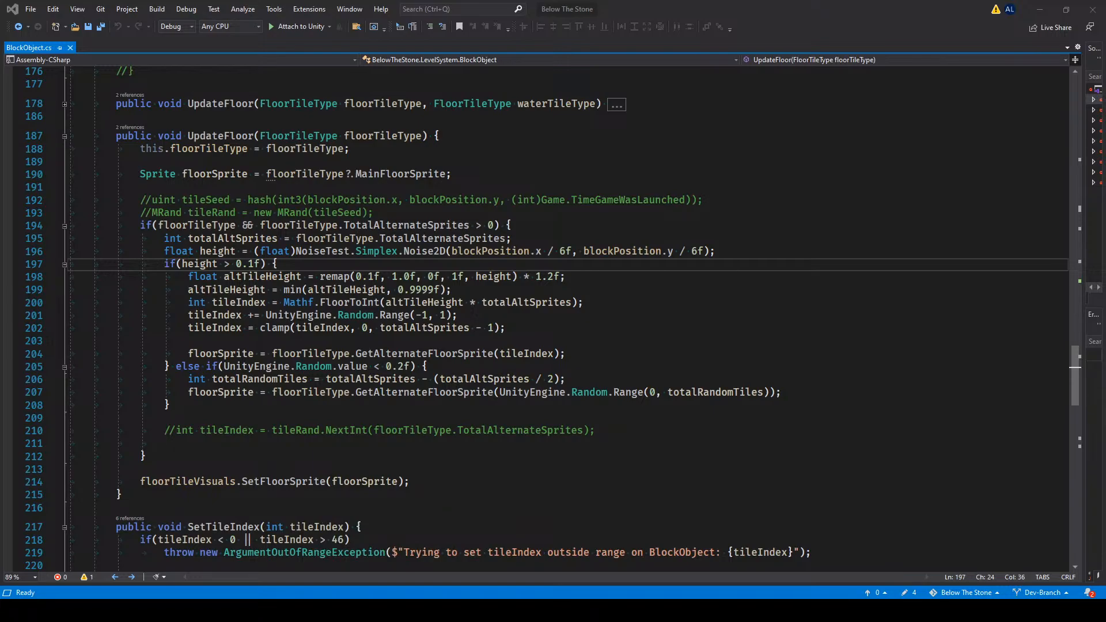
left_click_drag(461, 18, 454, 3)
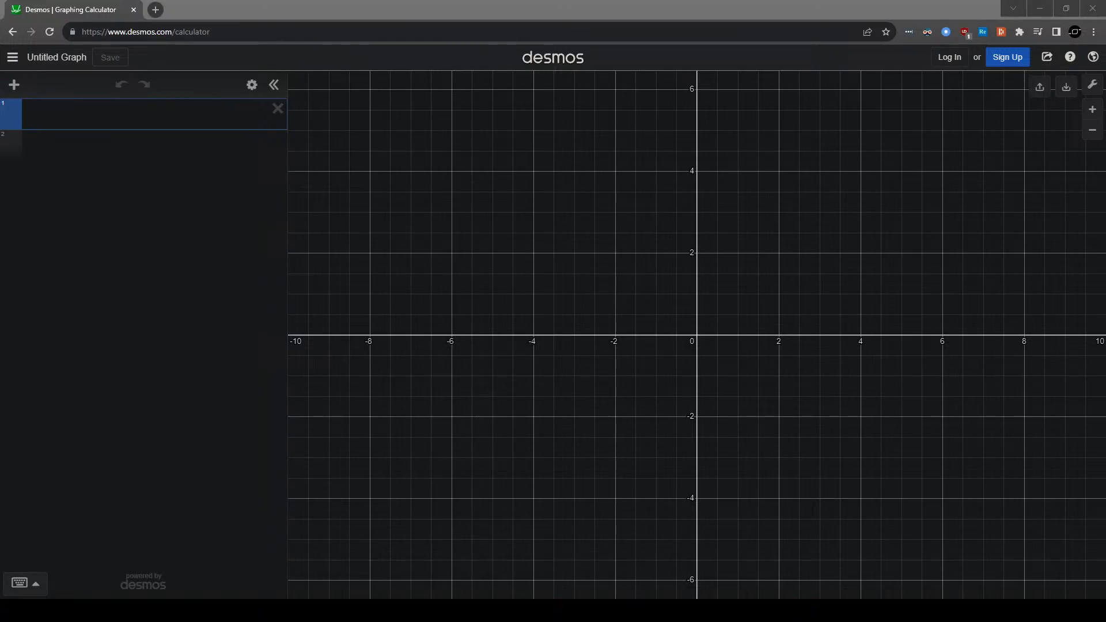
left_click(184, 114)
left_click_drag(353, 132, 351, 132)
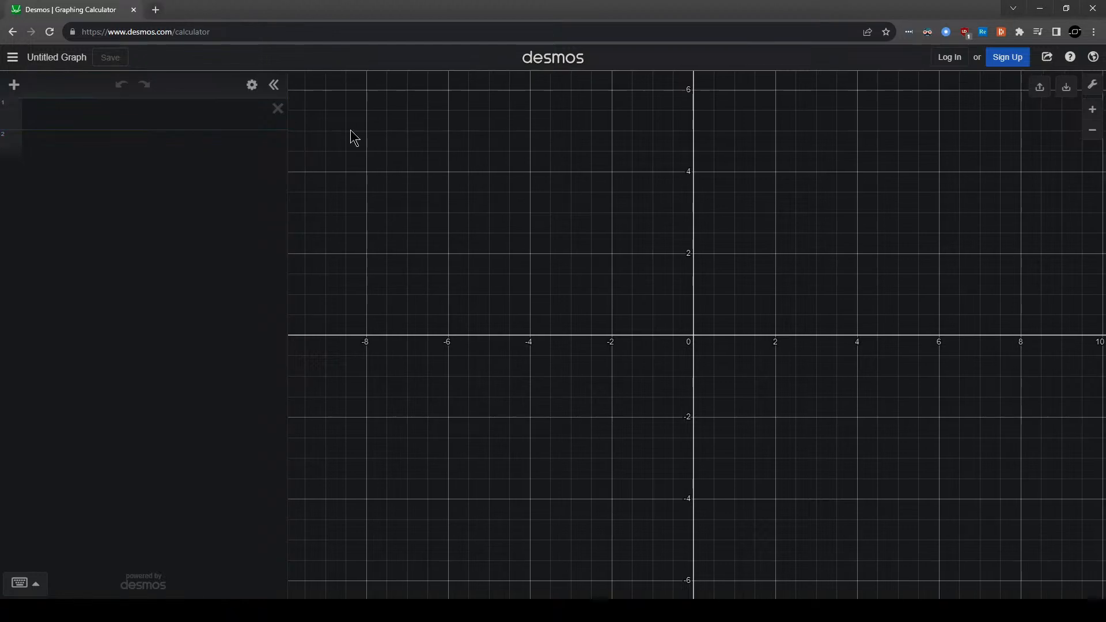
left_click(192, 112)
left_click_drag(460, 163, 384, 217)
left_click(155, 113)
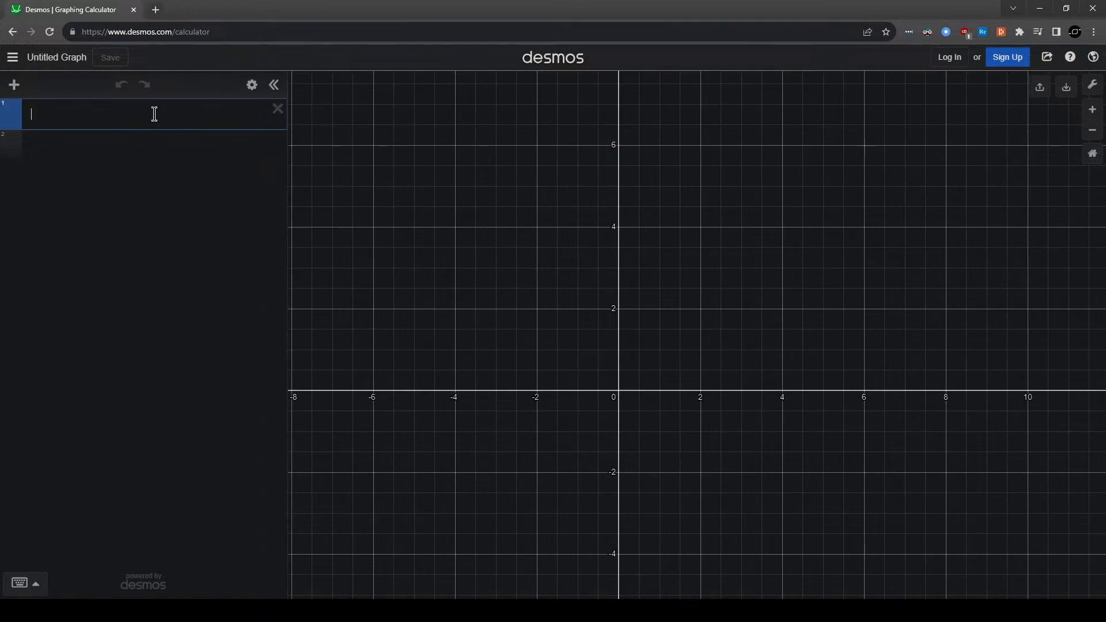
type("sin(x)")
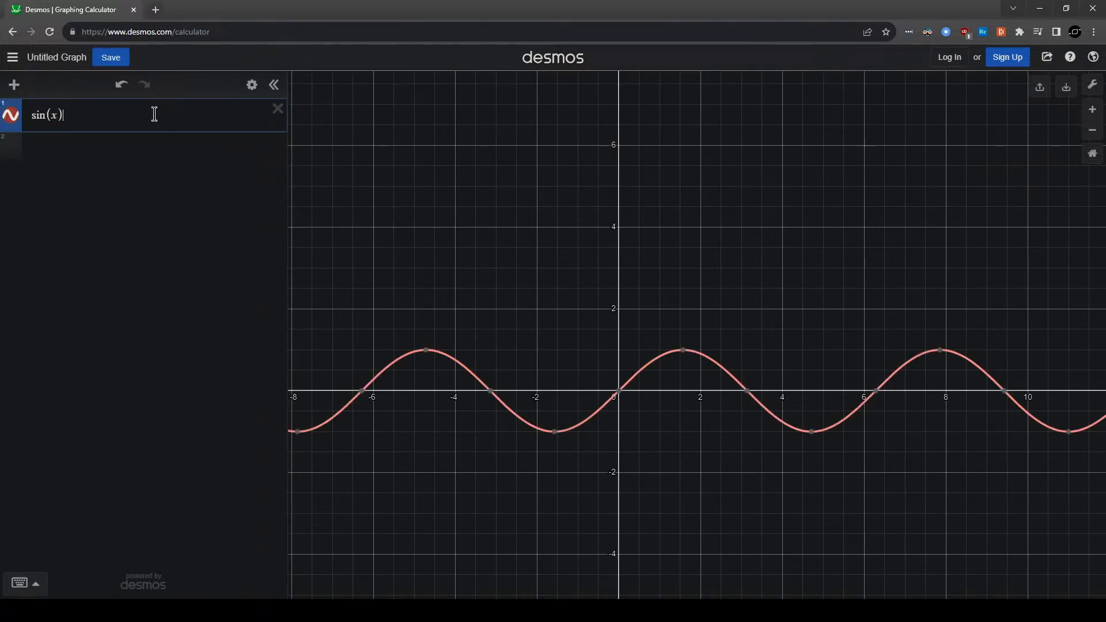
Turn the sine expression into the function definition f(x) = sin(x).
scroll(745, 303, "up", 3)
scroll(443, 267, "down", 3)
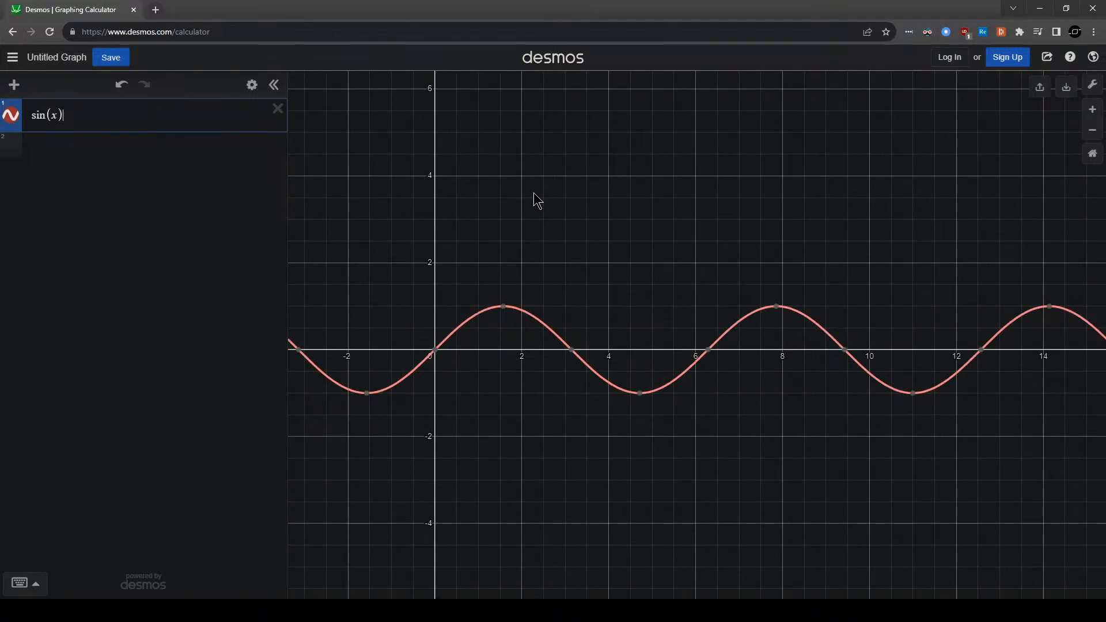
left_click_drag(556, 214, 554, 213)
scroll(529, 225, "up", 2)
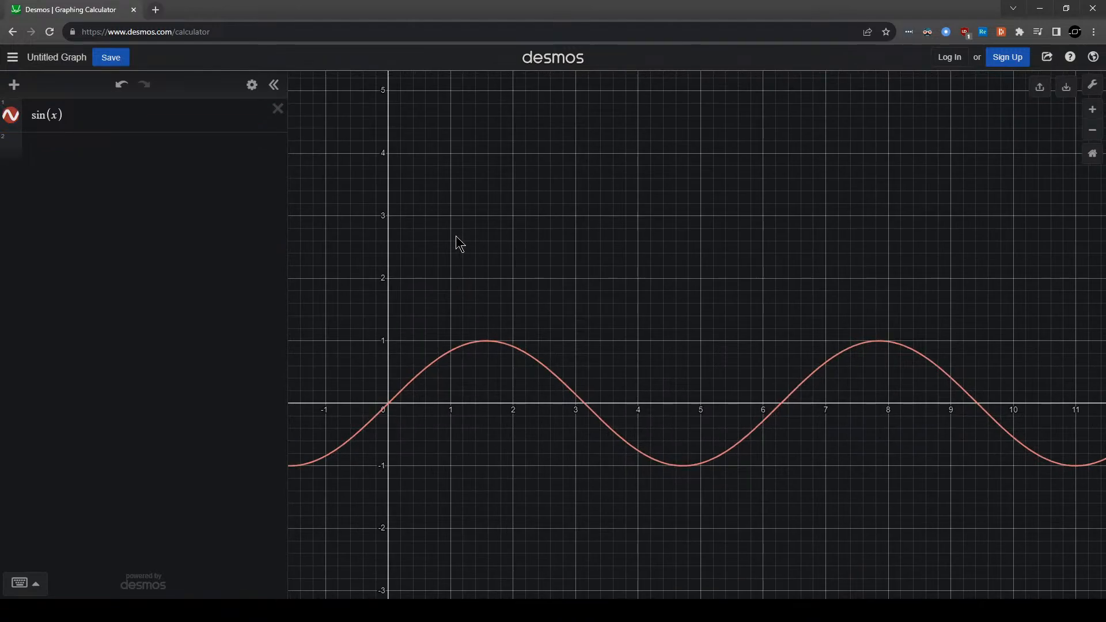
left_click_drag(472, 296, 566, 263)
scroll(562, 336, "up", 2)
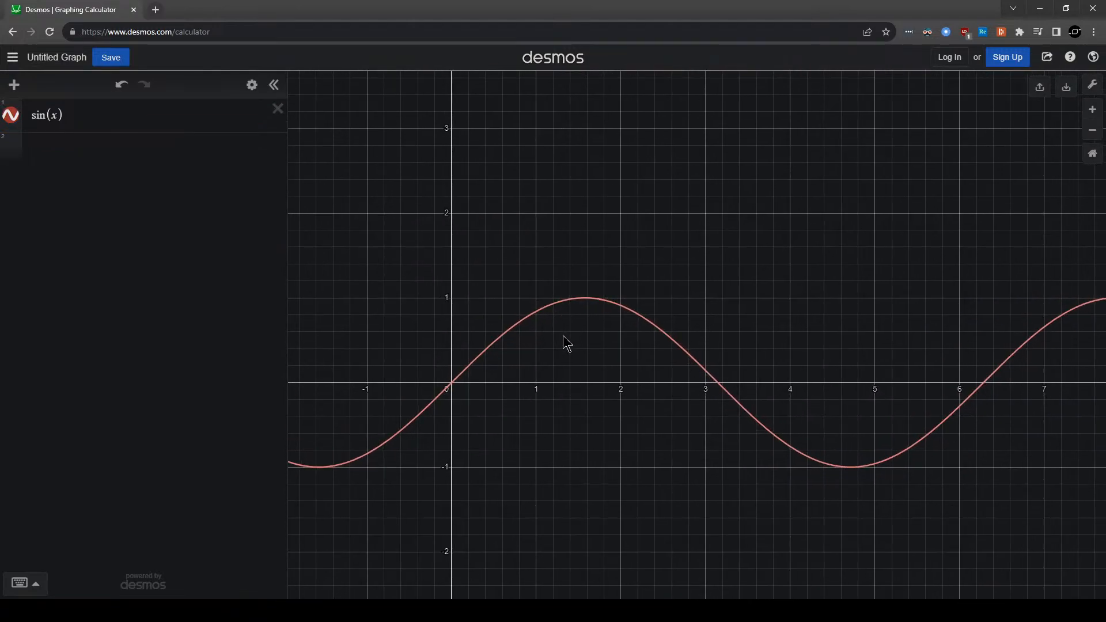
left_click(34, 115)
type("f(z)")
key("BackSpace")
key("BackSpace")
type("x)-")
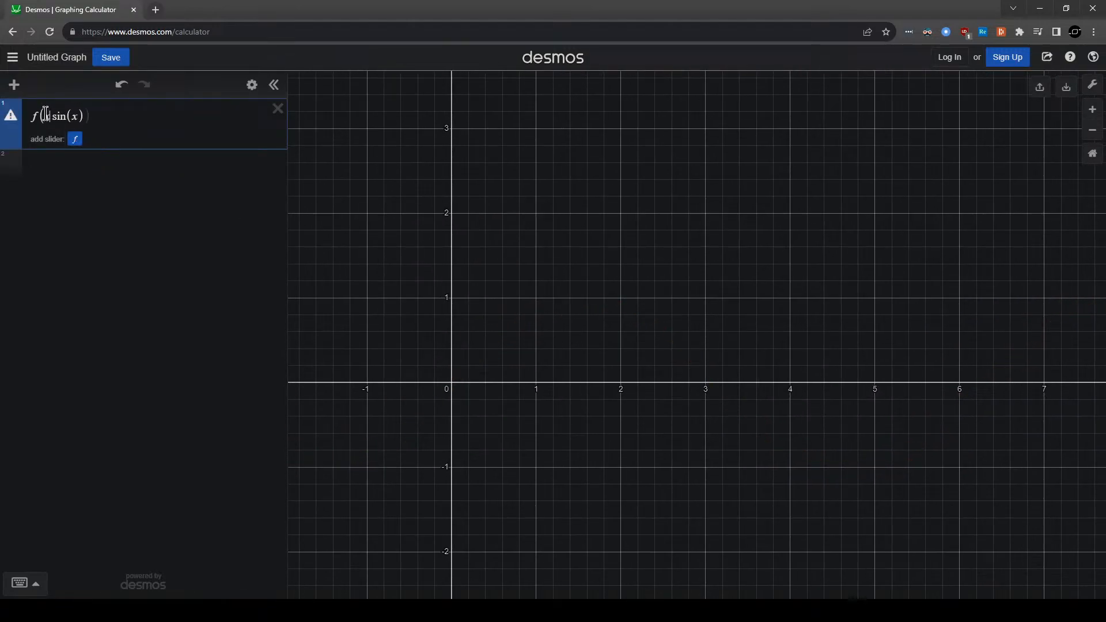
key("BackSpace")
key("BackSpace")
type(")=")
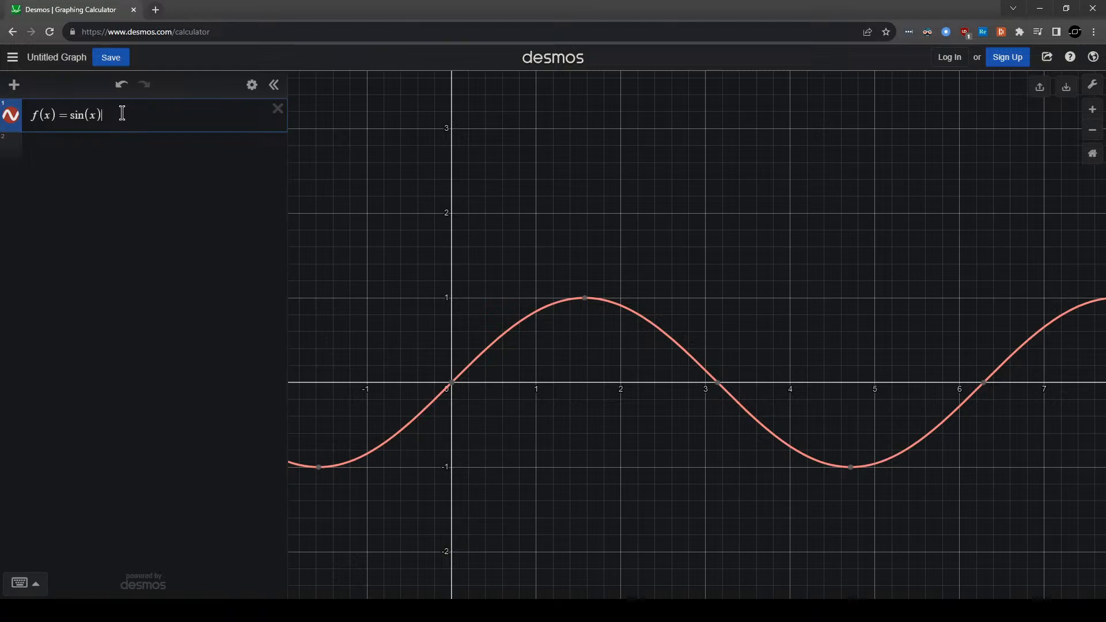
Halve the sine function and offset it by 0.5, so that f(x) = sin(x)/2 + 0.5.
type("/2")
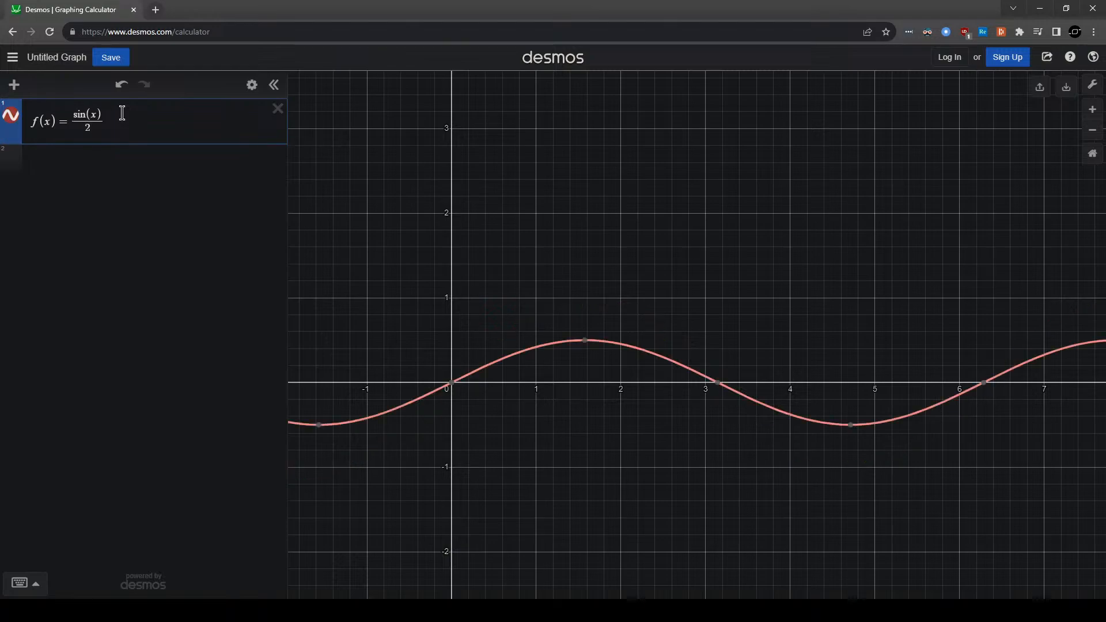
key("Right")
type("+1")
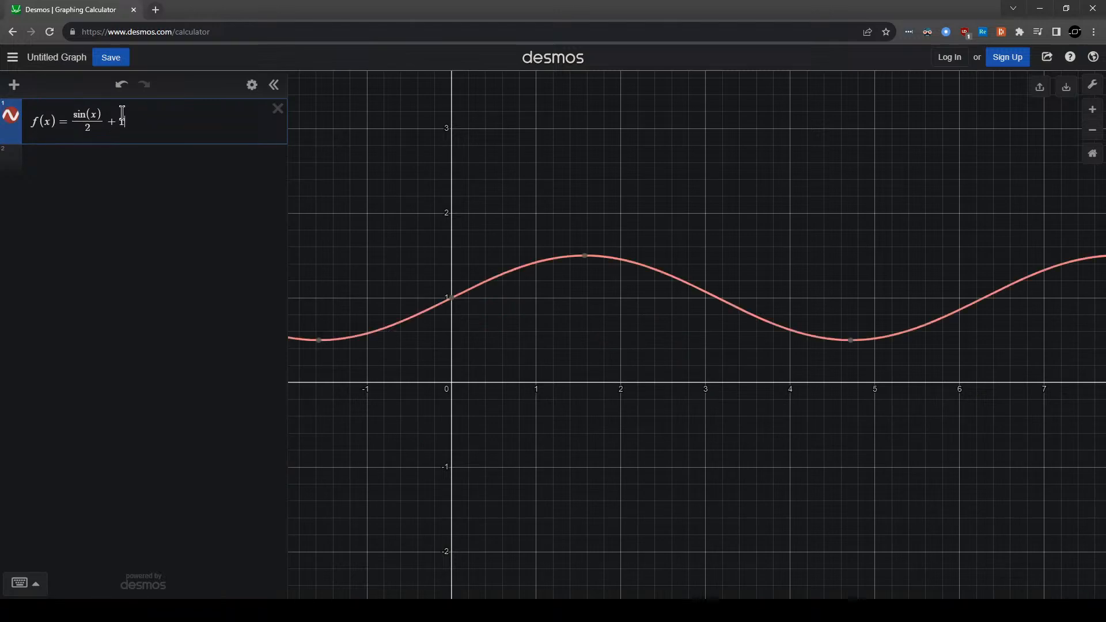
key("BackSpace")
type("0.5")
left_click(605, 363)
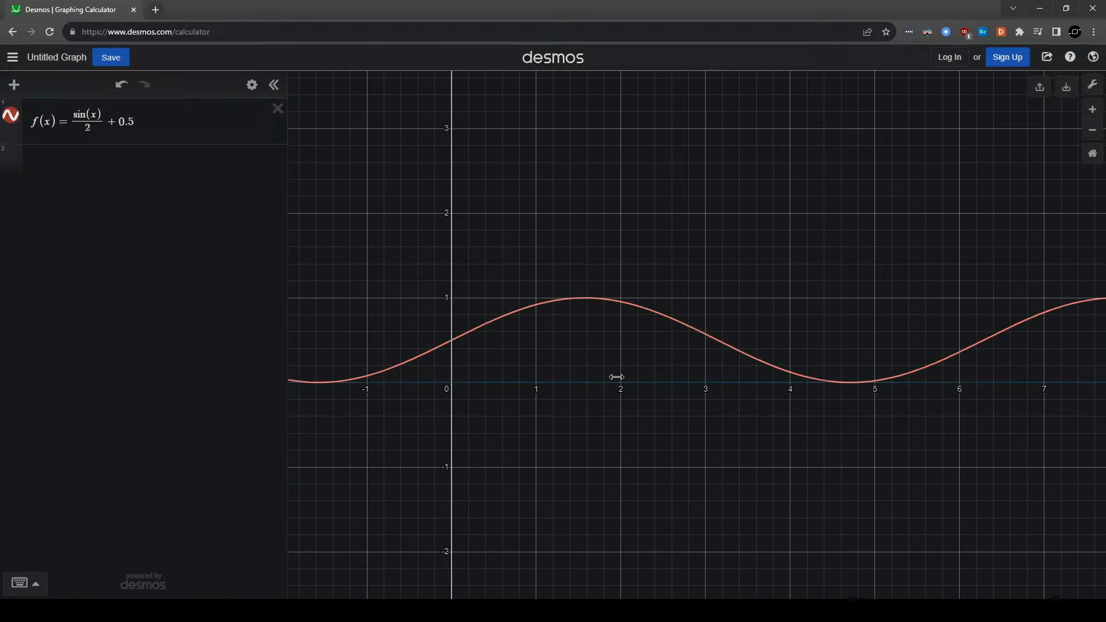
Replace the sine in f(x) with a negative cosine, giving f(x) = -cos(x)/2 + 0.5.
left_click_drag(614, 379, 547, 366, "shift")
scroll(470, 324, "up", 2)
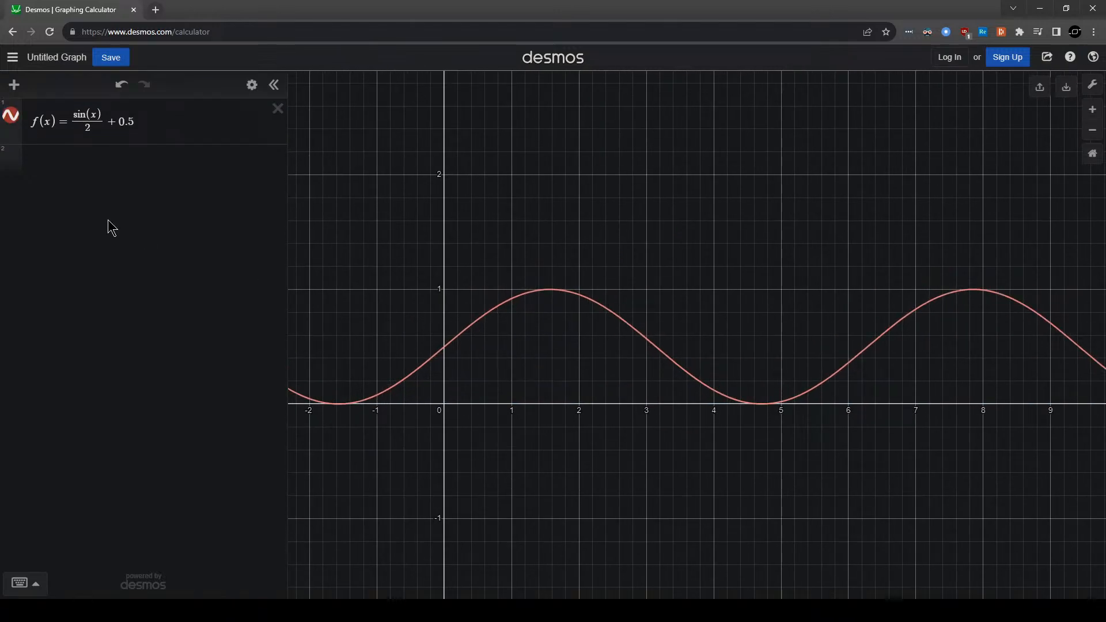
left_click(77, 113)
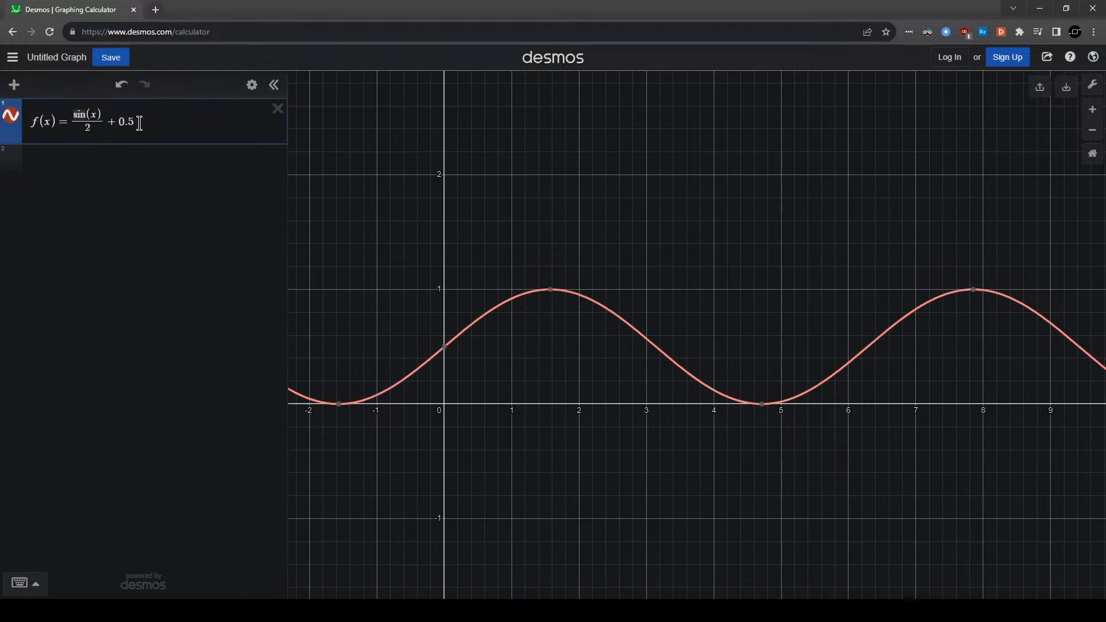
type("cos")
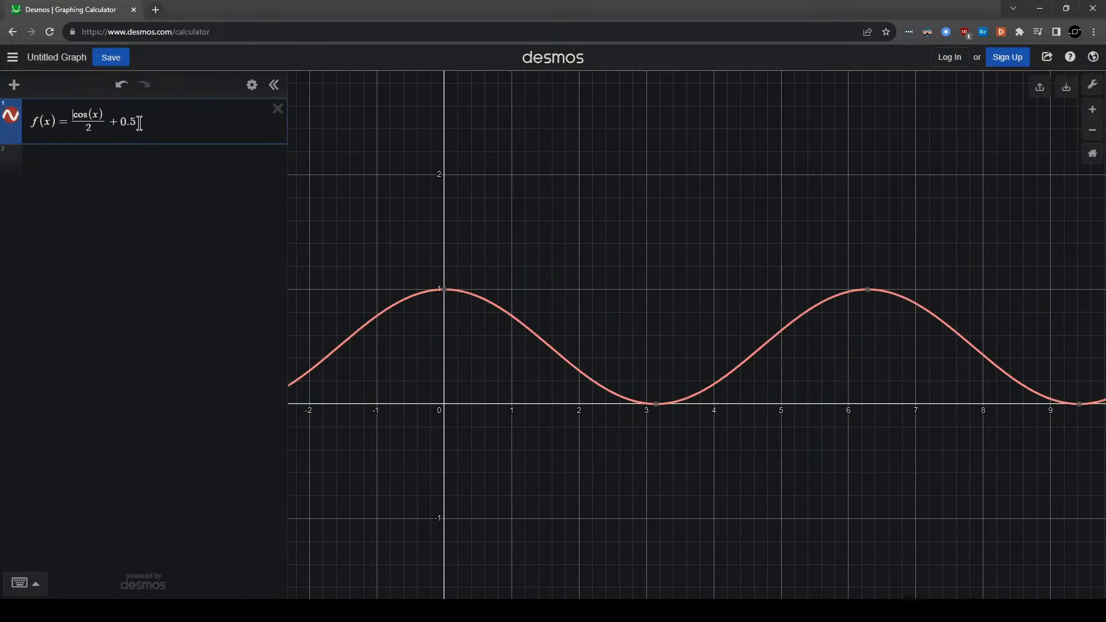
type("-")
left_click(545, 229)
scroll(512, 239, "up", 2)
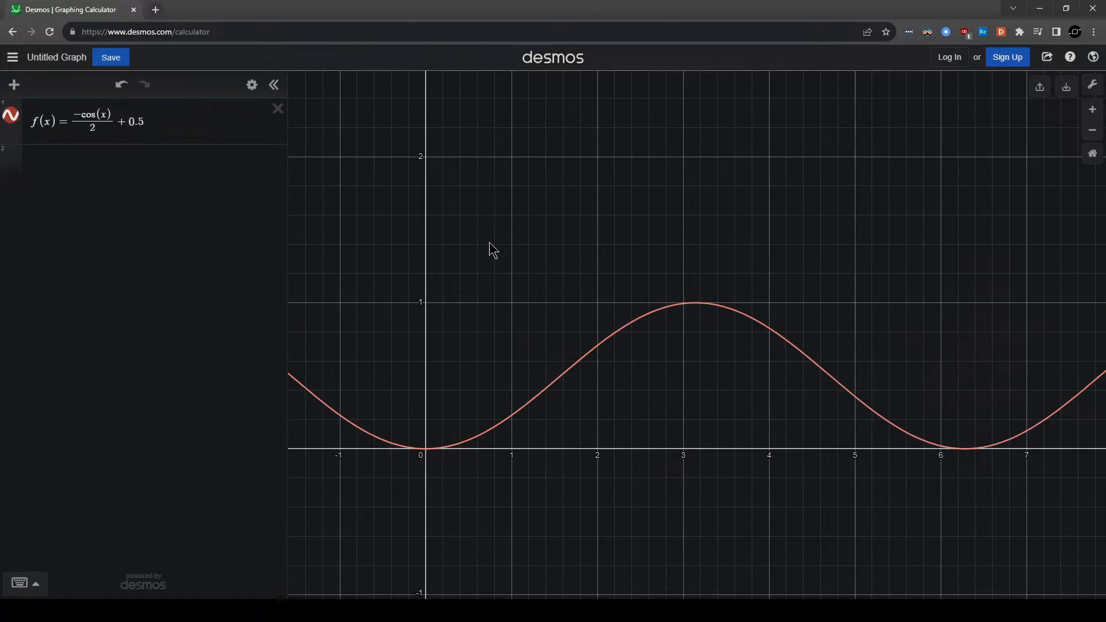
Plot max(f(x),0.8) as a second expression below f(x).
left_click(91, 172)
scroll(534, 385, "up", 1)
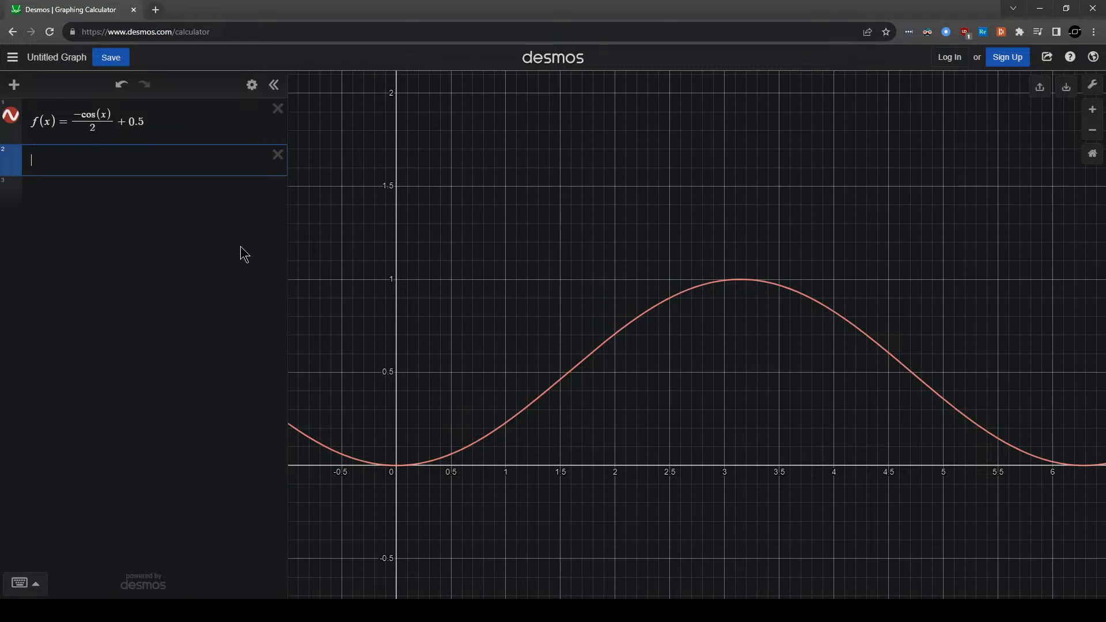
mouse_move(473, 444)
left_mouse_down()
mouse_move(461, 448)
mouse_move(600, 400)
mouse_move(634, 368)
mouse_move(629, 332)
left_mouse_up()
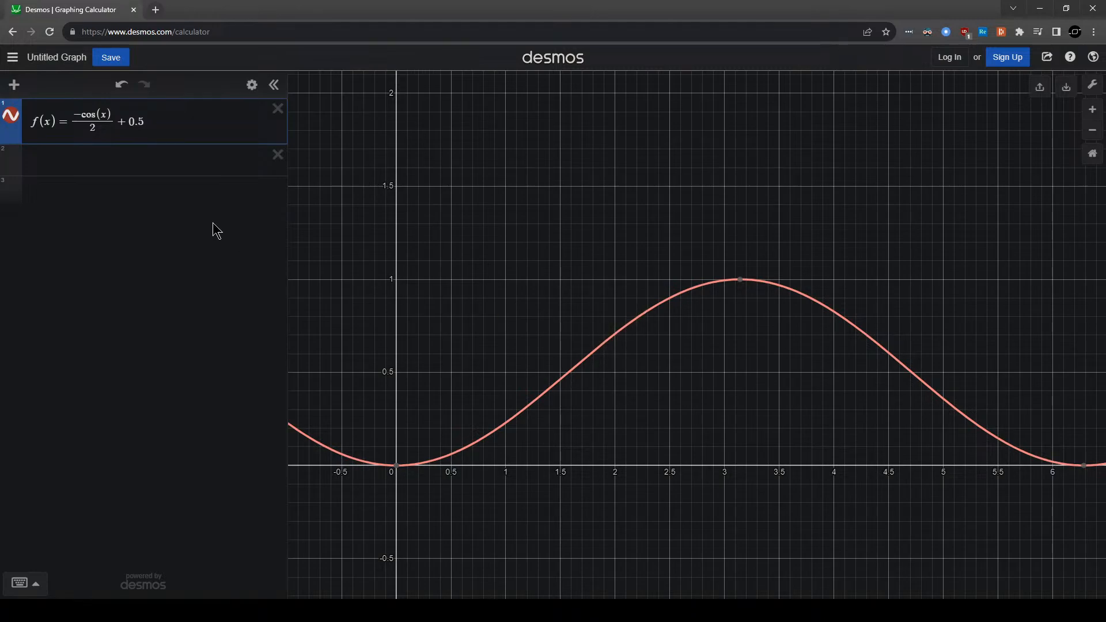
left_click(106, 164)
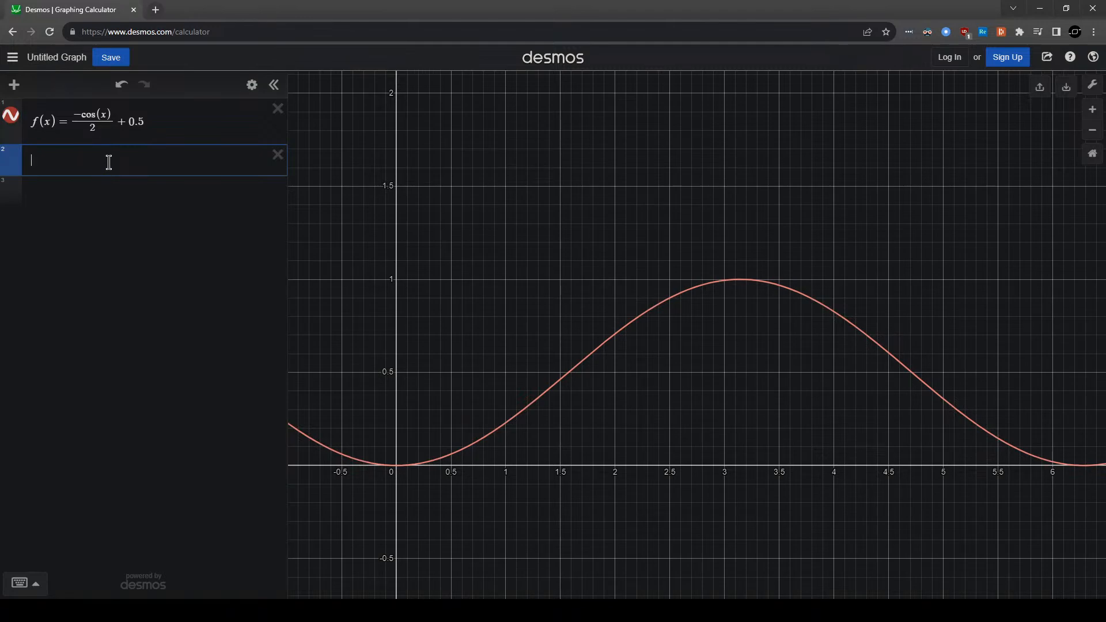
type("max(")
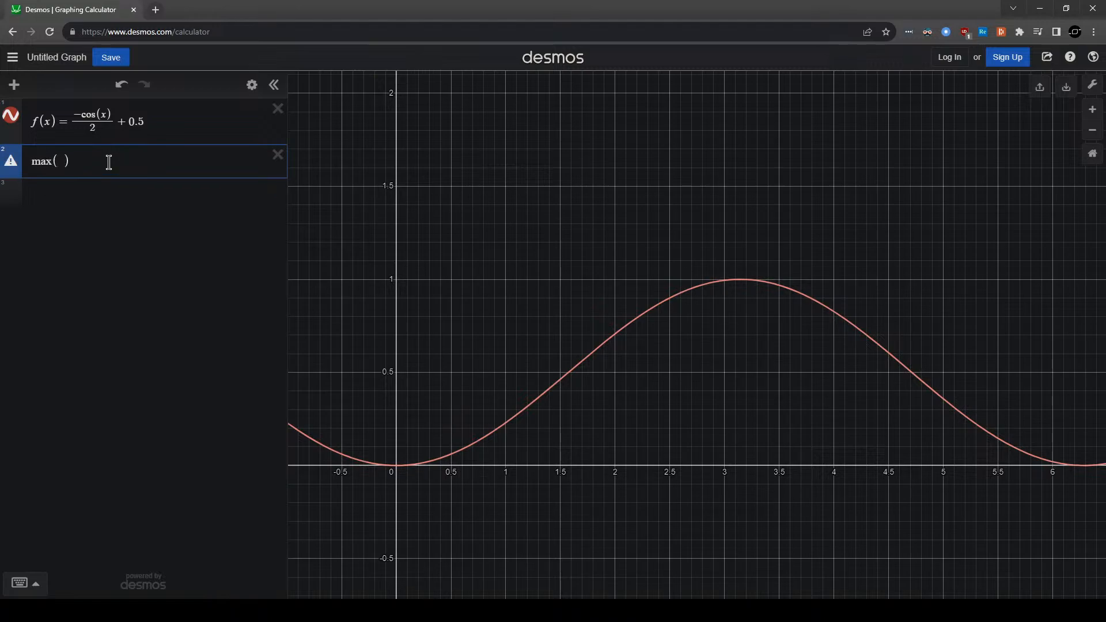
type("f(x),")
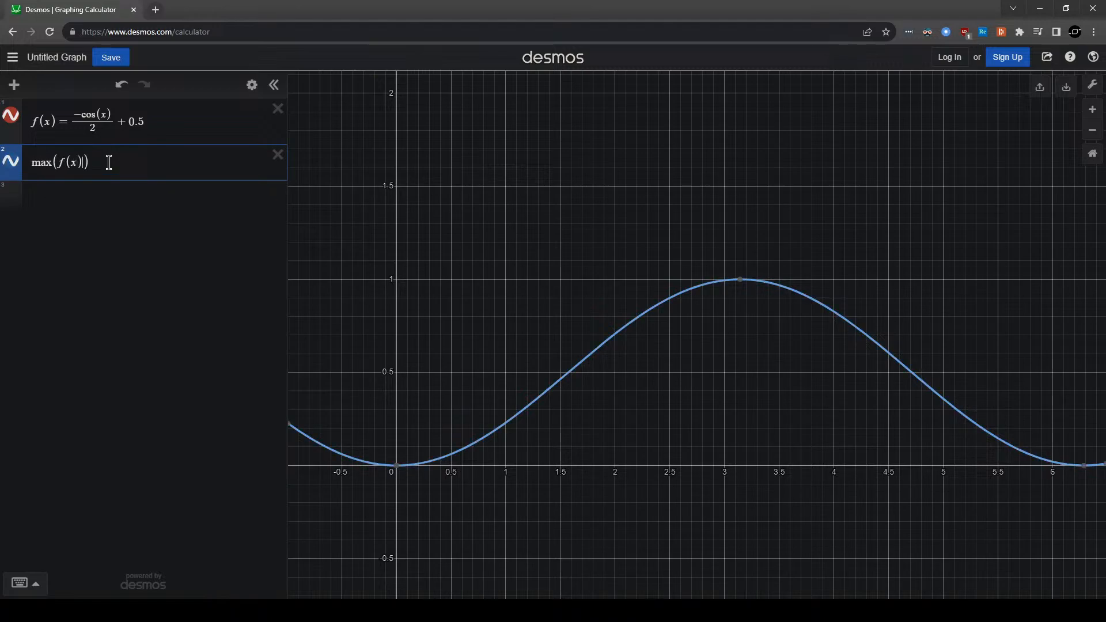
type("0.8")
left_click_drag(569, 321, 563, 327)
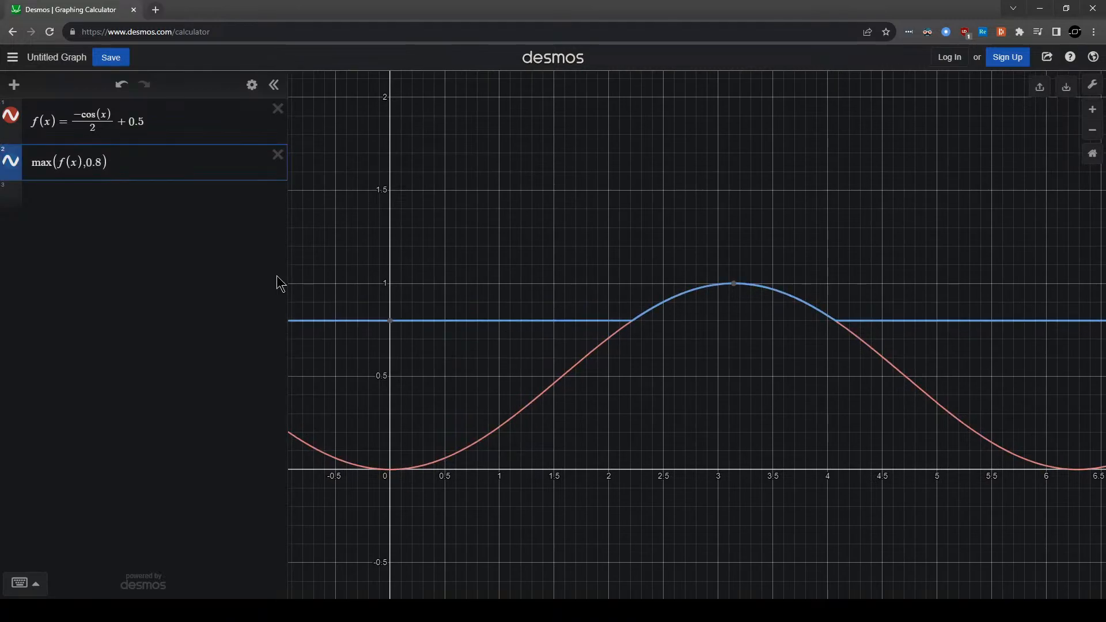
Hide the f(x) curve while keeping the max expression plotted.
left_click(14, 128)
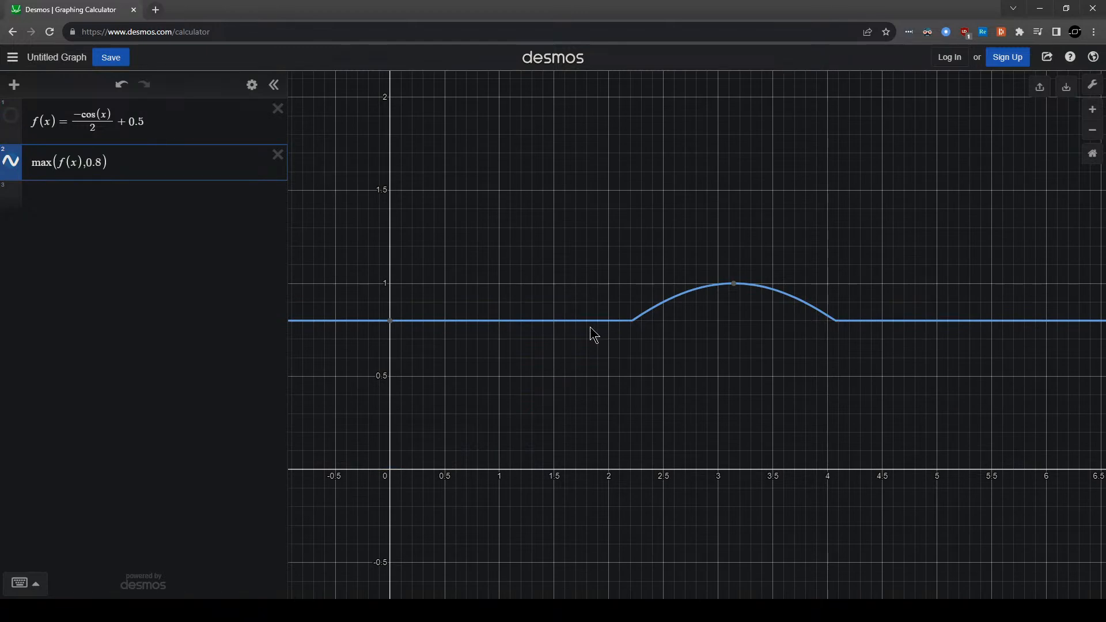
left_click_drag(815, 234, 747, 253)
scroll(529, 311, "down", 5)
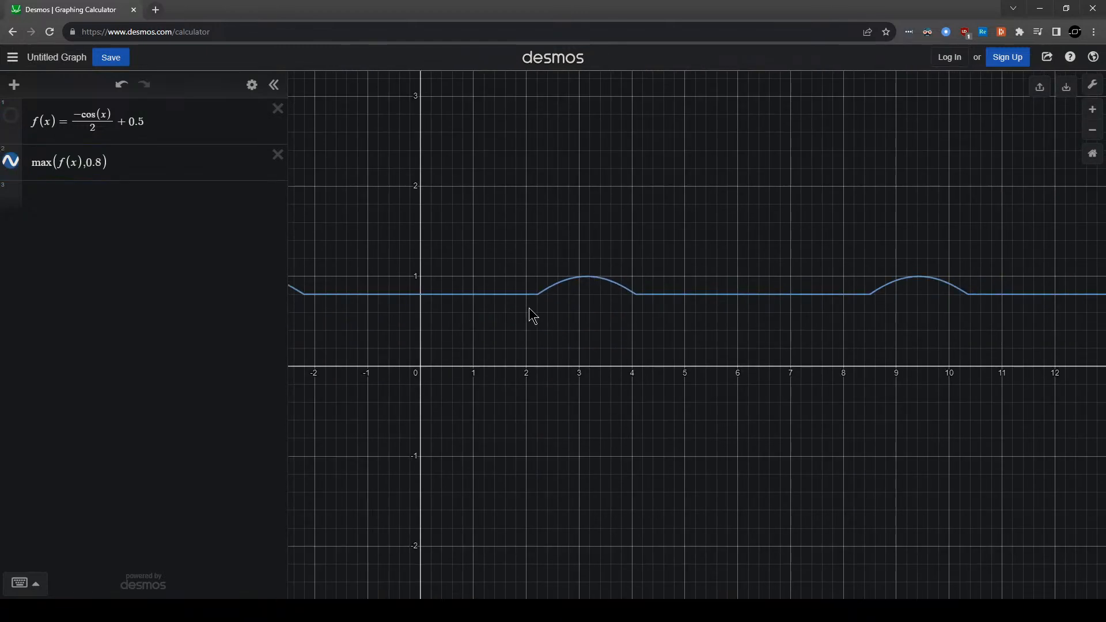
Try a threshold of 0.75 in the max expression, lower it to 0.7, and inspect the clipped curve.
left_click(98, 163)
key("BackSpace")
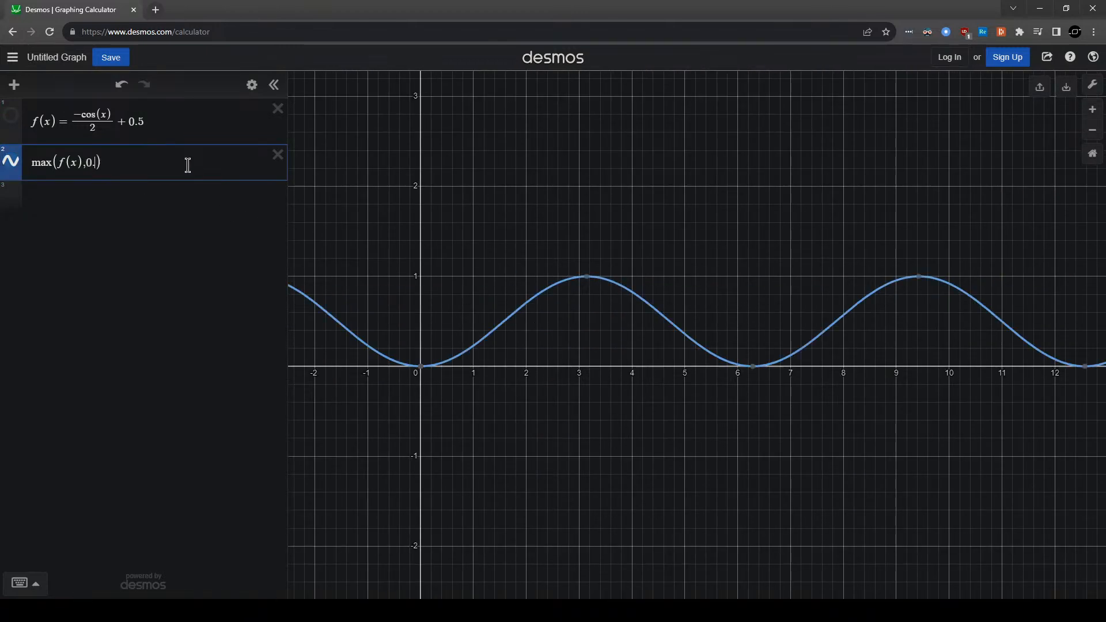
type("75")
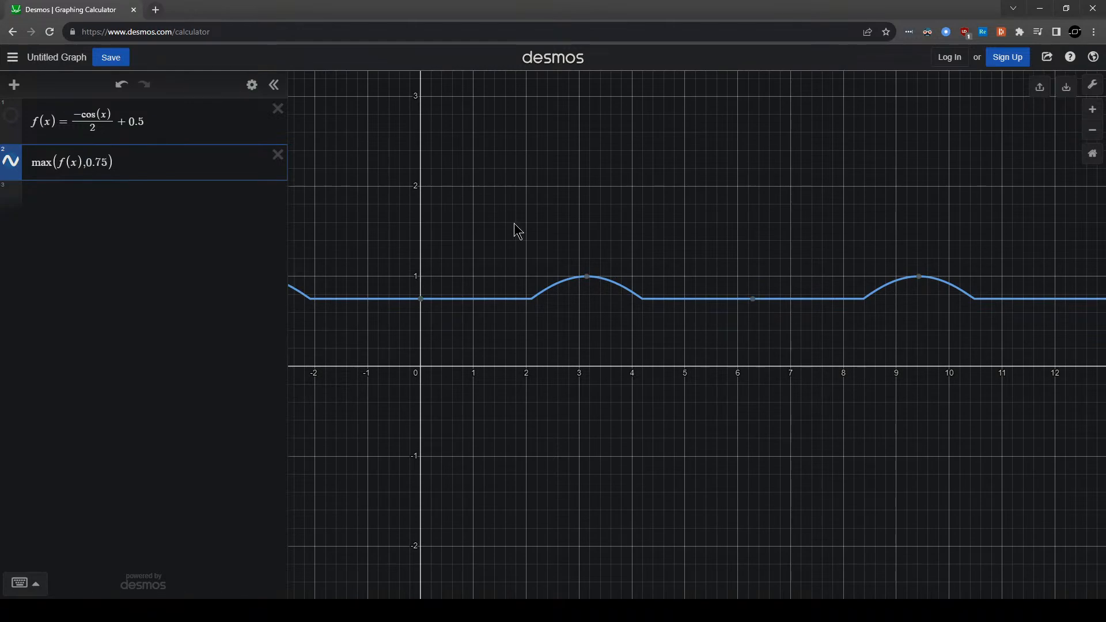
key("BackSpace")
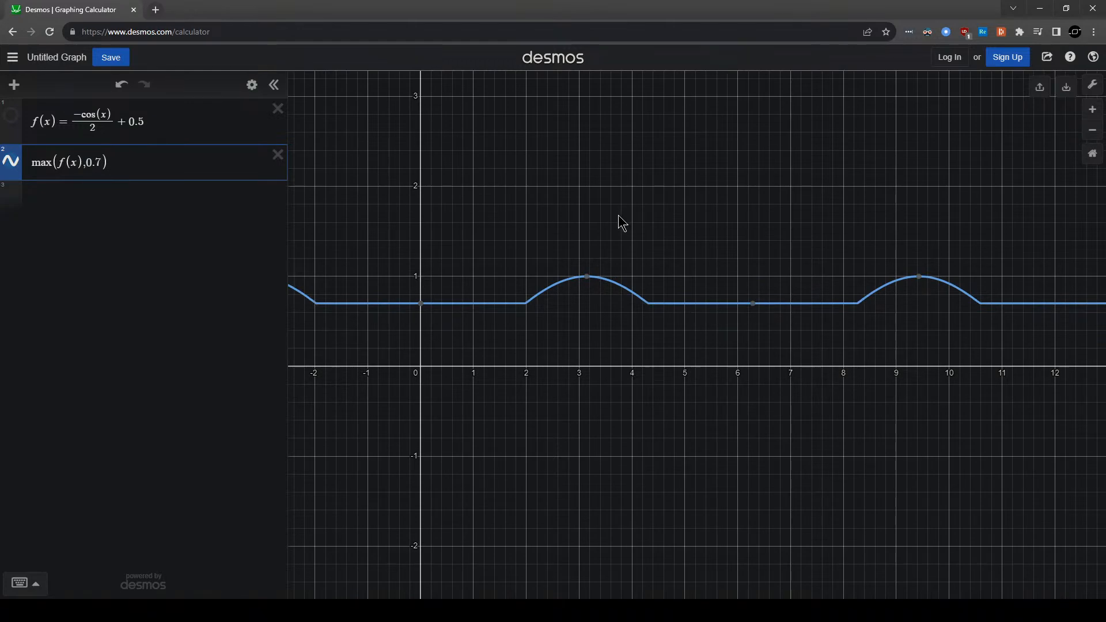
scroll(621, 230, "up", 3)
left_click_drag(617, 252, 656, 282)
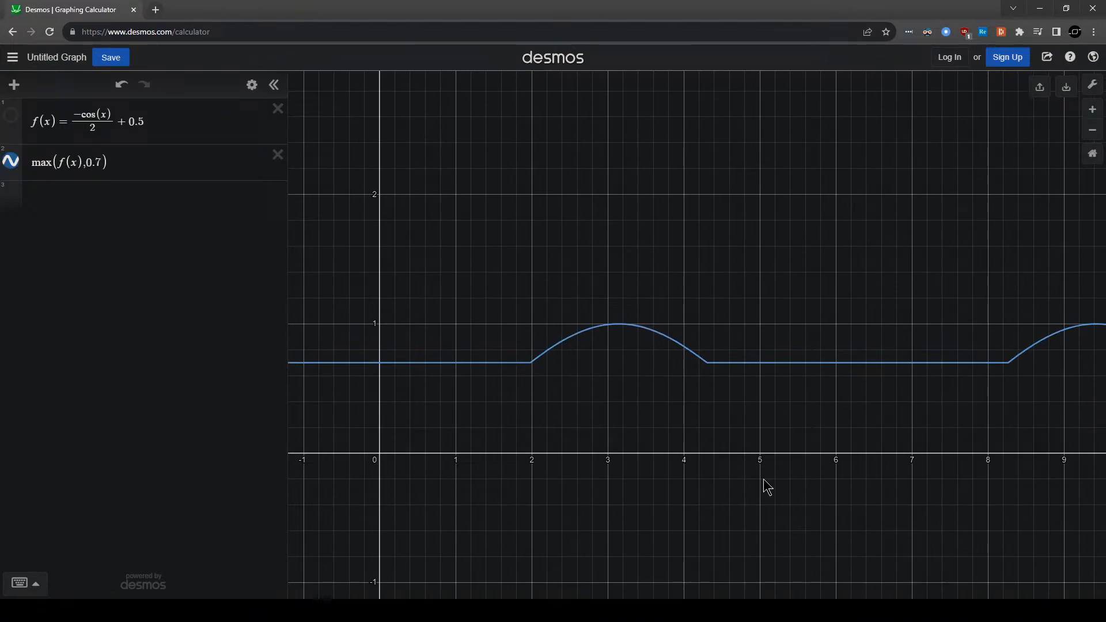
scroll(763, 473, "down", 6)
scroll(530, 419, "up", 5)
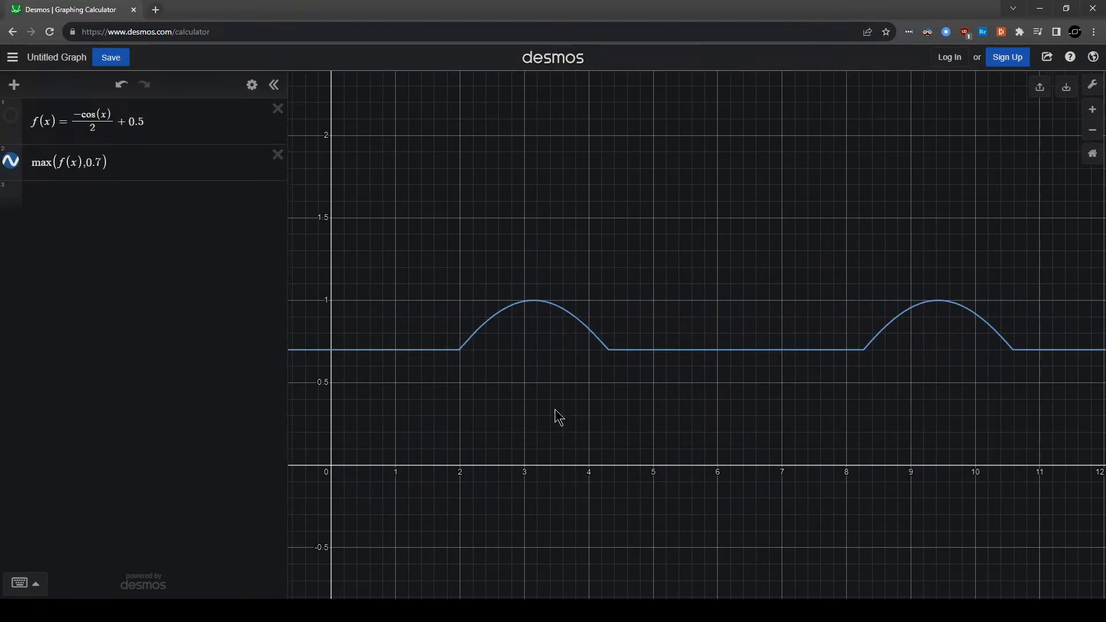
scroll(558, 357, "up", 1)
mouse_move(554, 310)
left_mouse_down()
mouse_move(576, 299)
mouse_move(679, 338)
mouse_move(579, 287)
mouse_move(602, 271)
mouse_move(513, 314)
mouse_move(689, 288)
left_mouse_up()
Switch to GIMP, hide Pasted Layer #2 to inspect the grayscale noise patches up close, and return to Desmos.
left_click(723, 229)
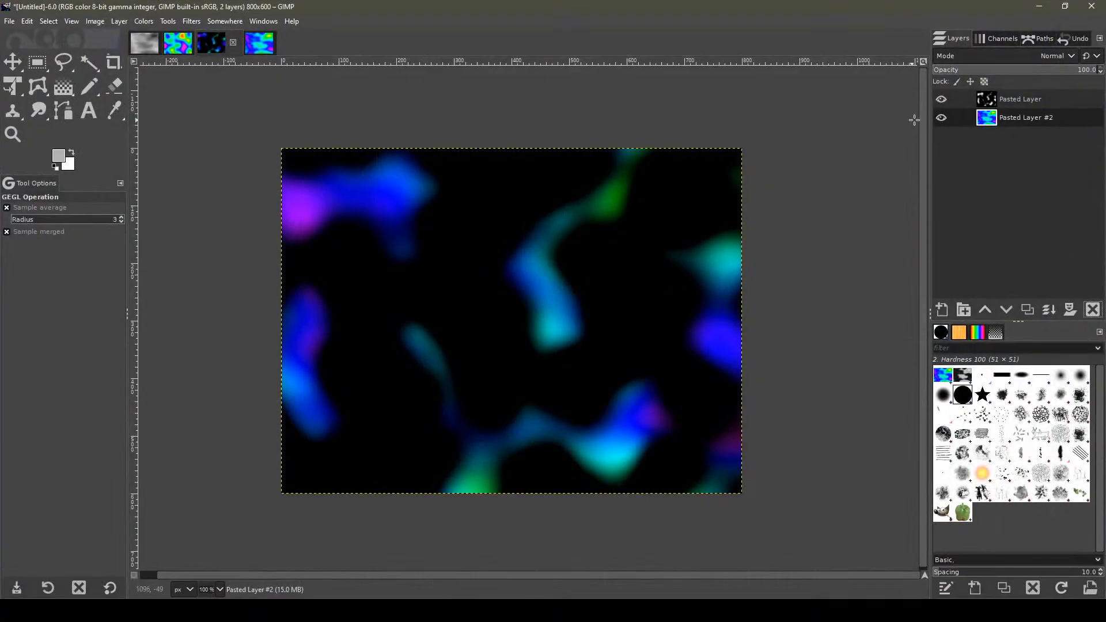
left_click(941, 118)
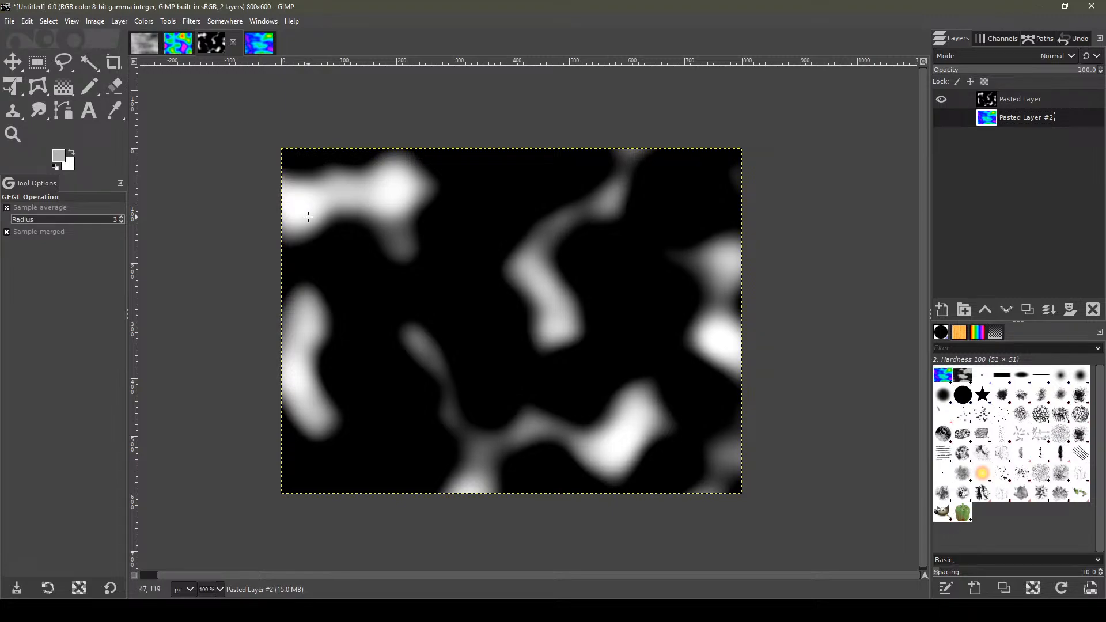
key("3")
key("1")
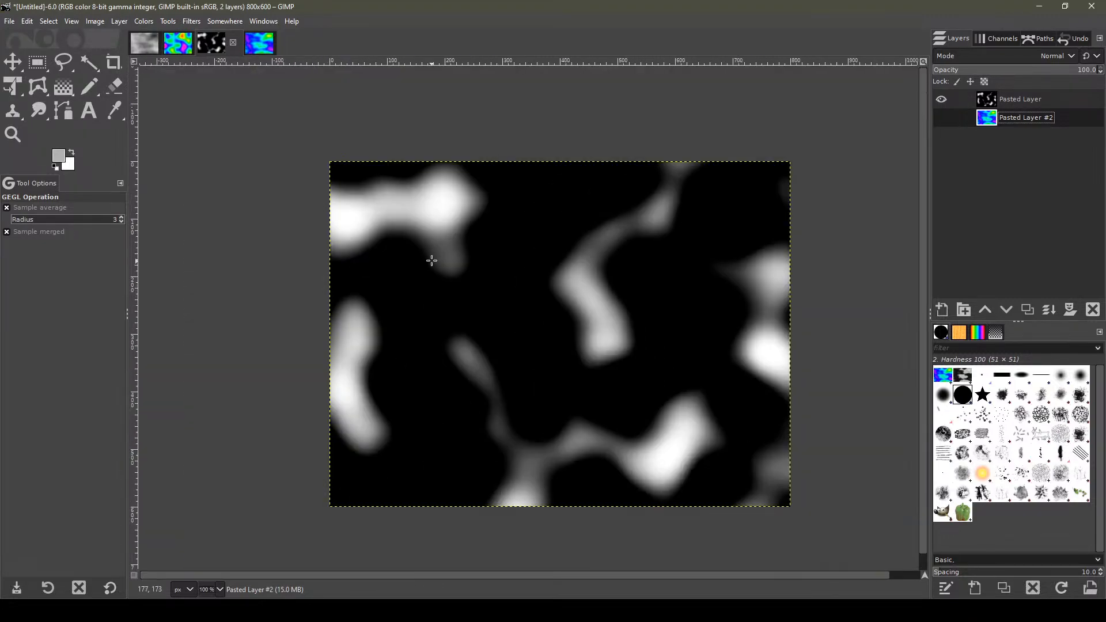
key("2")
scroll(429, 260, "up", 1, "ctrl")
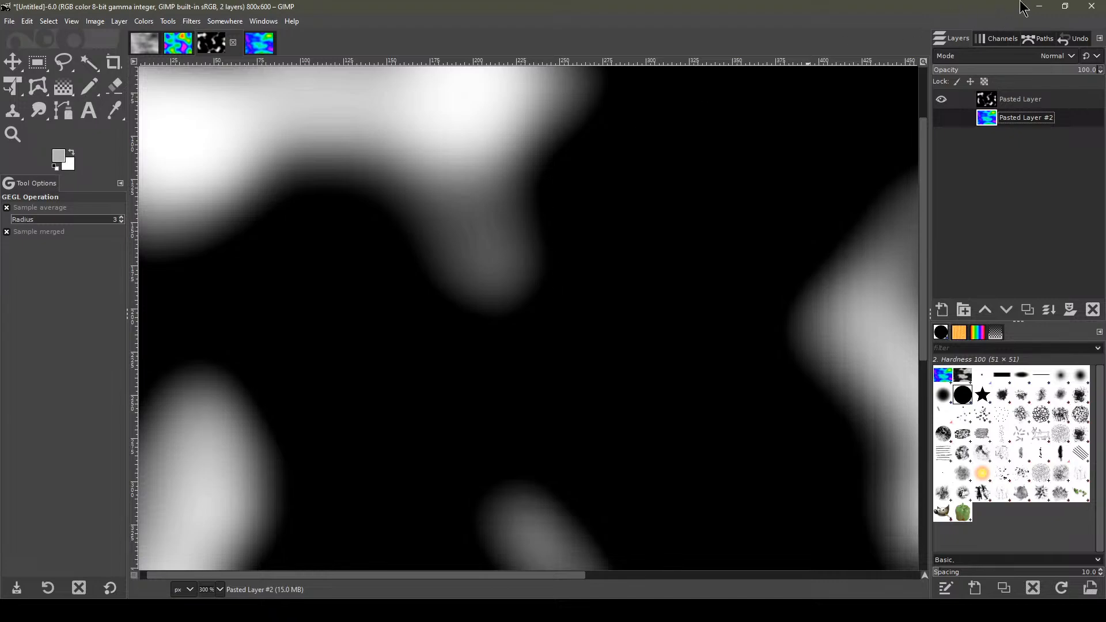
left_click(1039, 7)
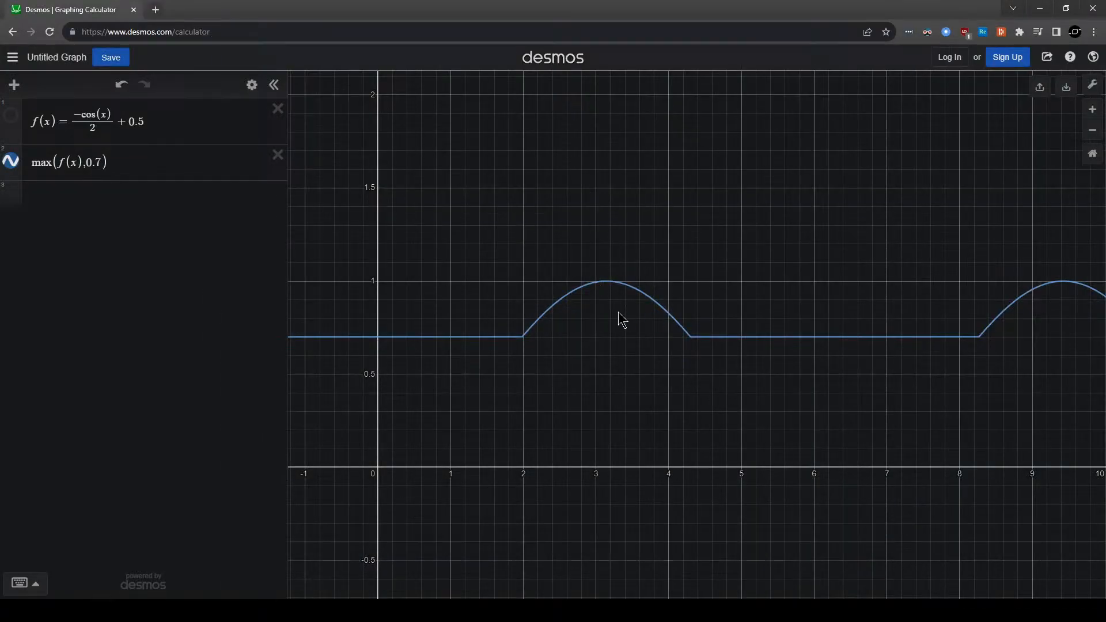
Show the f(x) curve again and hide the max(f(x),0.7) plot.
left_click(119, 197)
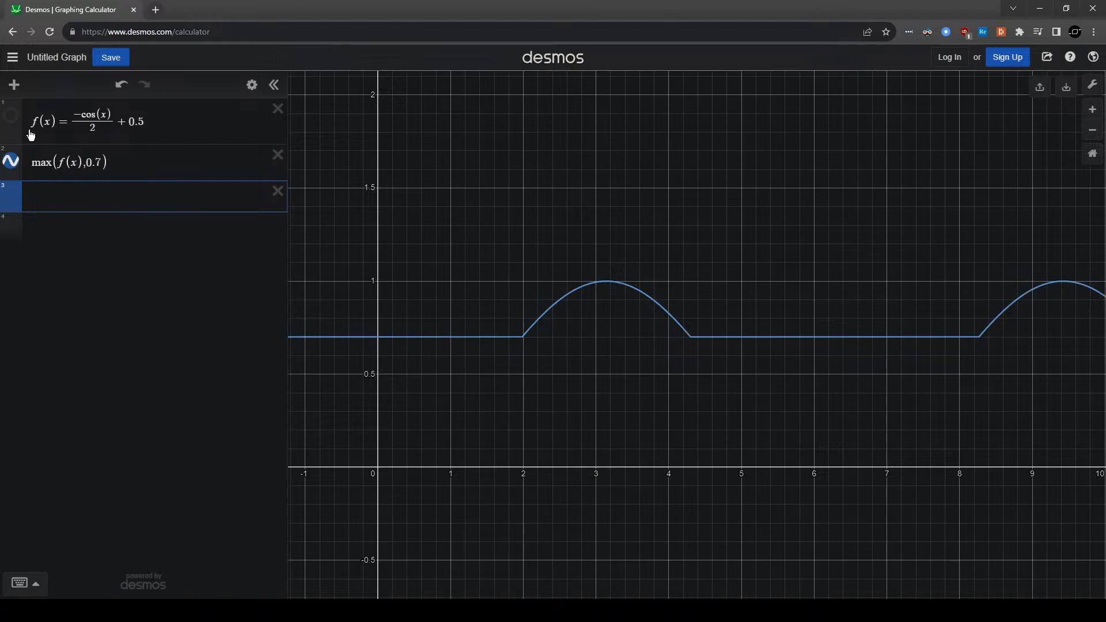
left_click(10, 115)
left_click(10, 161)
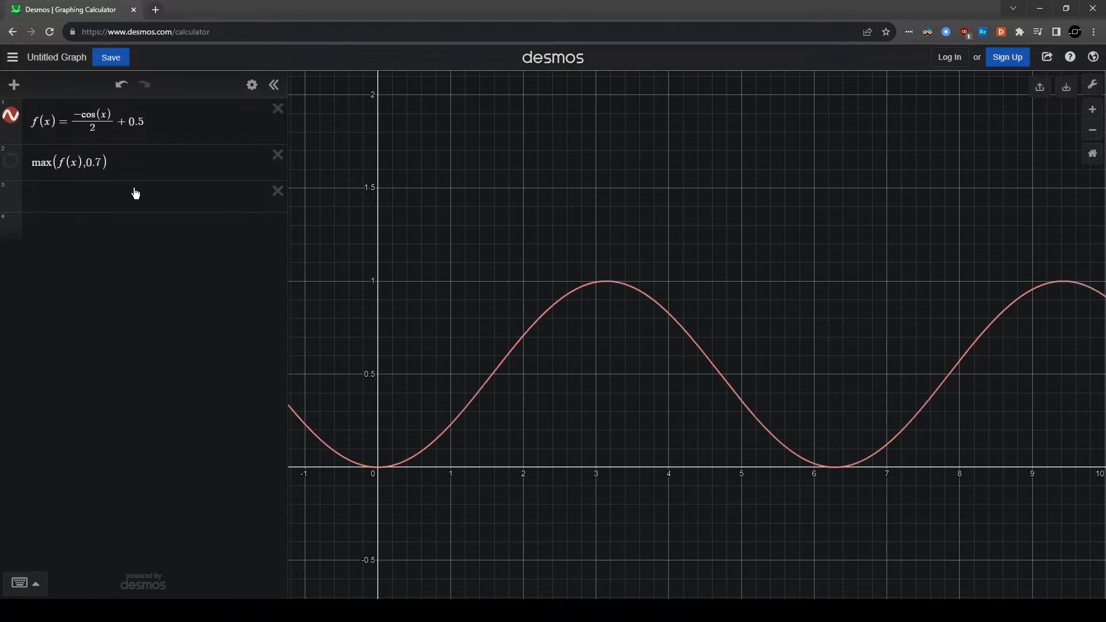
Trace the f(x) curve from x of about 2 up to its peak at π and view more of its periods.
left_click_drag(470, 290, 509, 279)
left_click(562, 327)
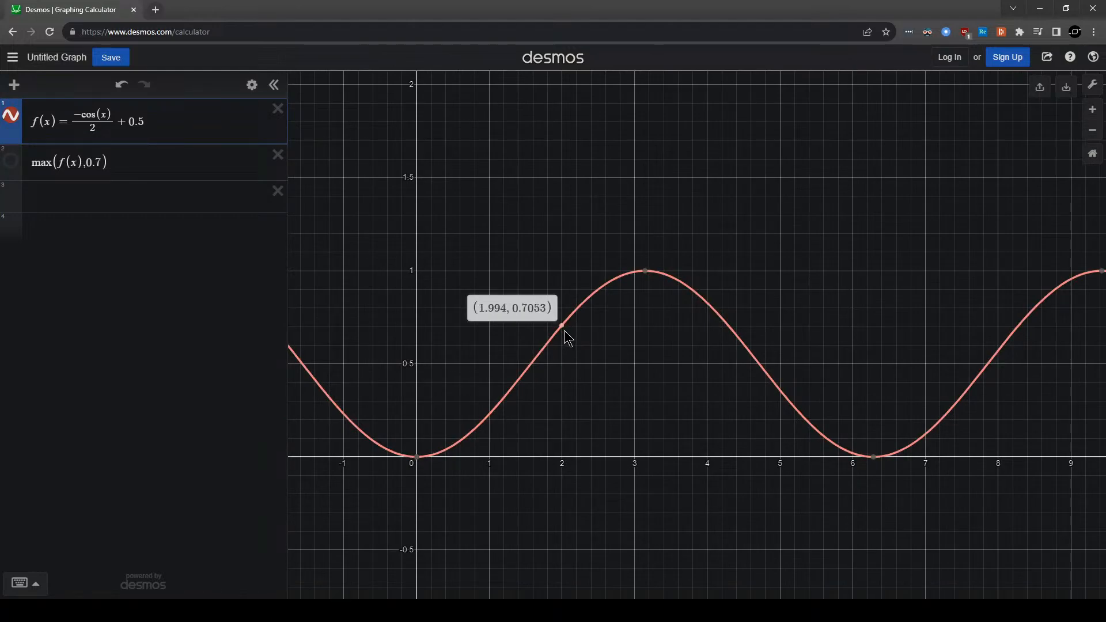
mouse_move(563, 327)
left_mouse_down()
mouse_move(646, 286)
mouse_move(647, 271)
left_mouse_up()
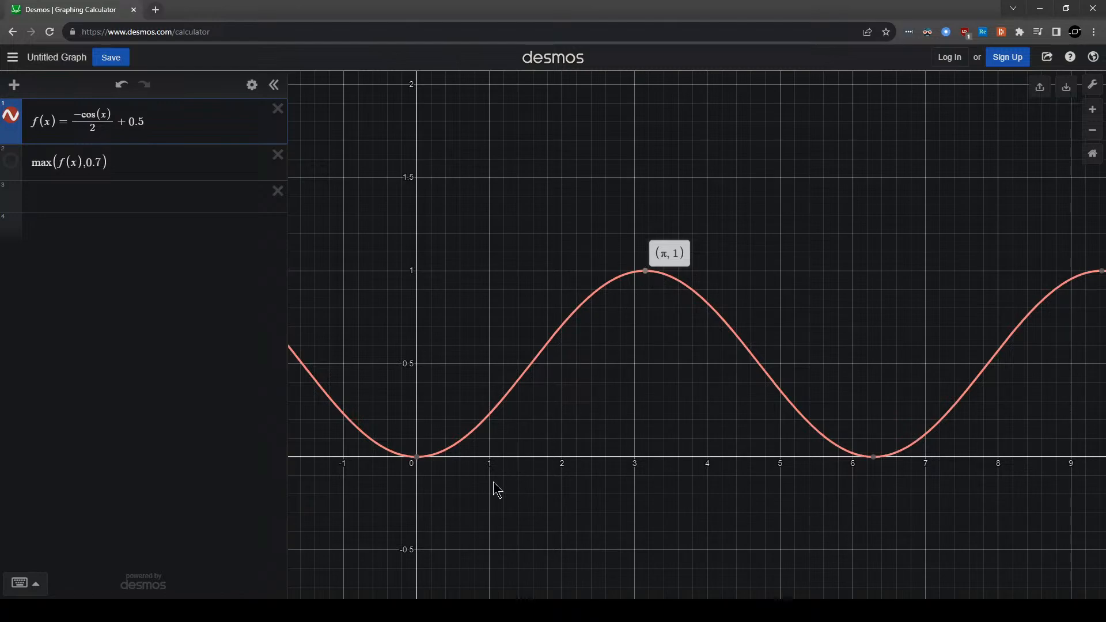
scroll(558, 372, "down", 3)
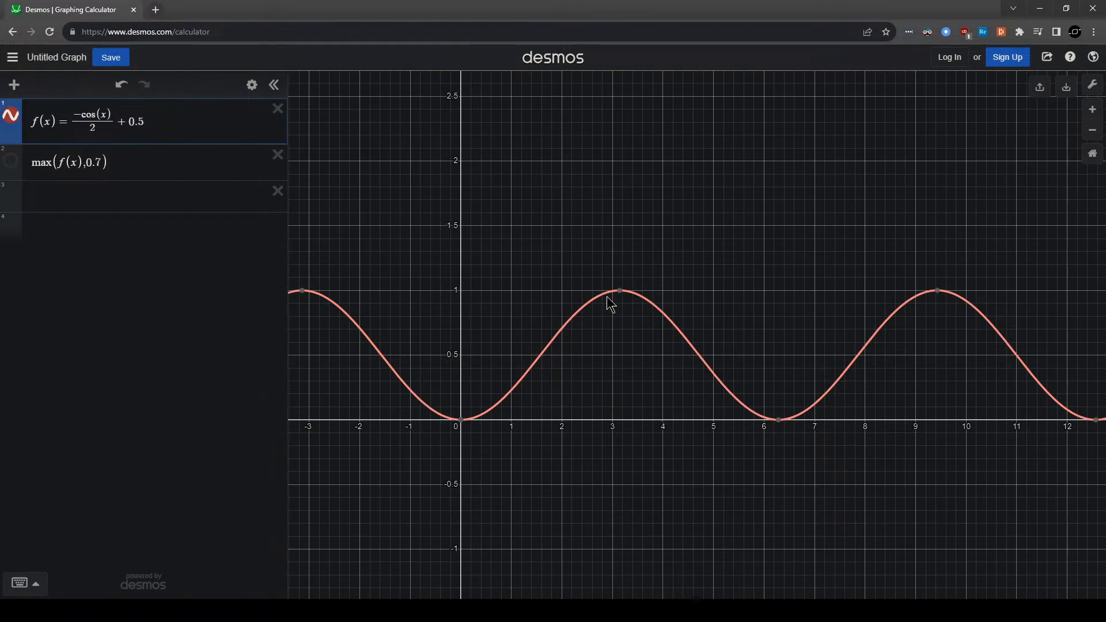
Switch to GIMP and examine how the grayscale noise patches fade from their bright centres to black edges.
left_click(1040, 8)
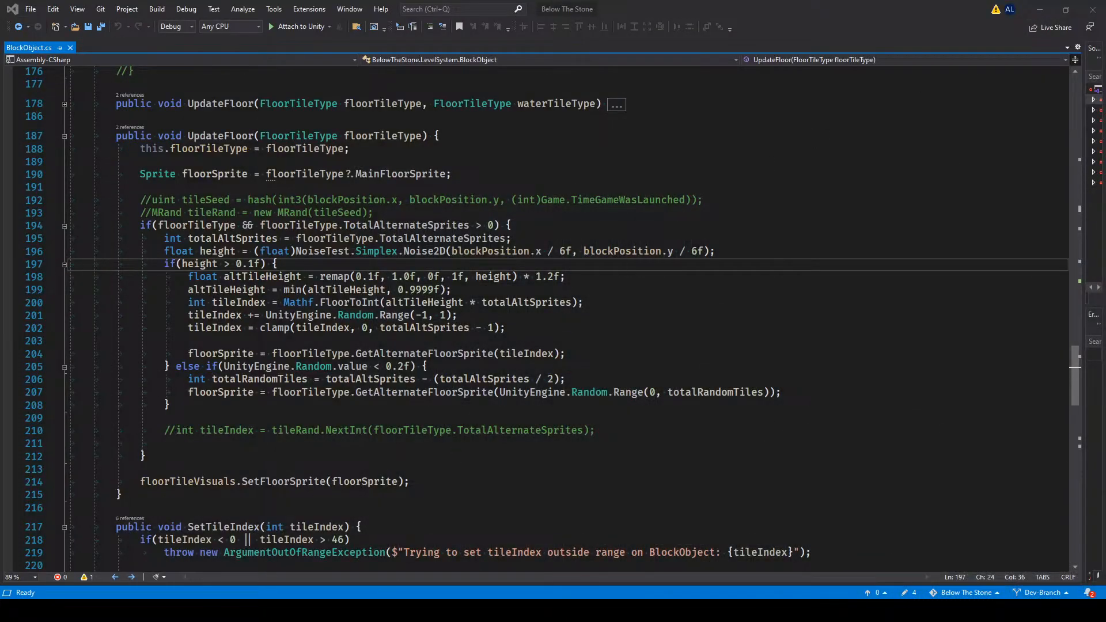
mouse_move(378, 610)
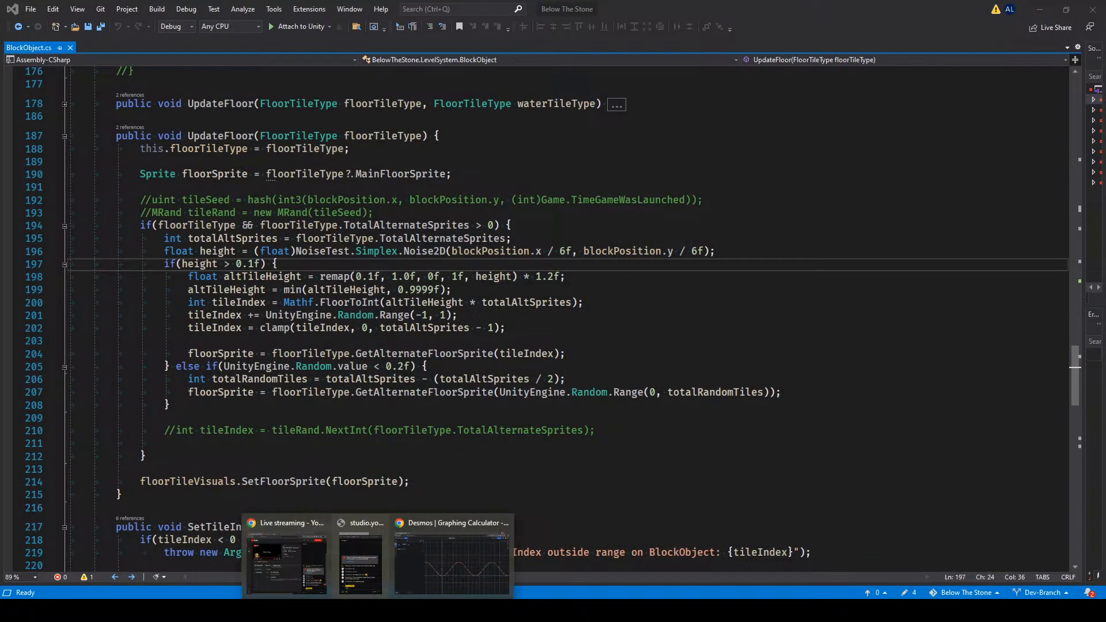
left_click(460, 610)
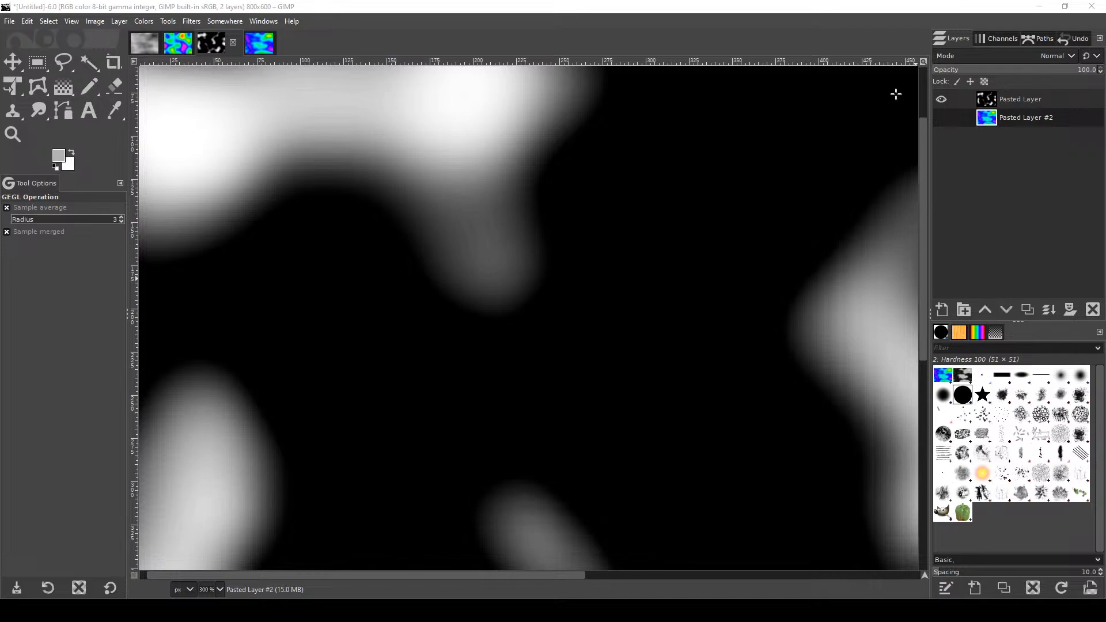
middle_click_drag(617, 177, 770, 371)
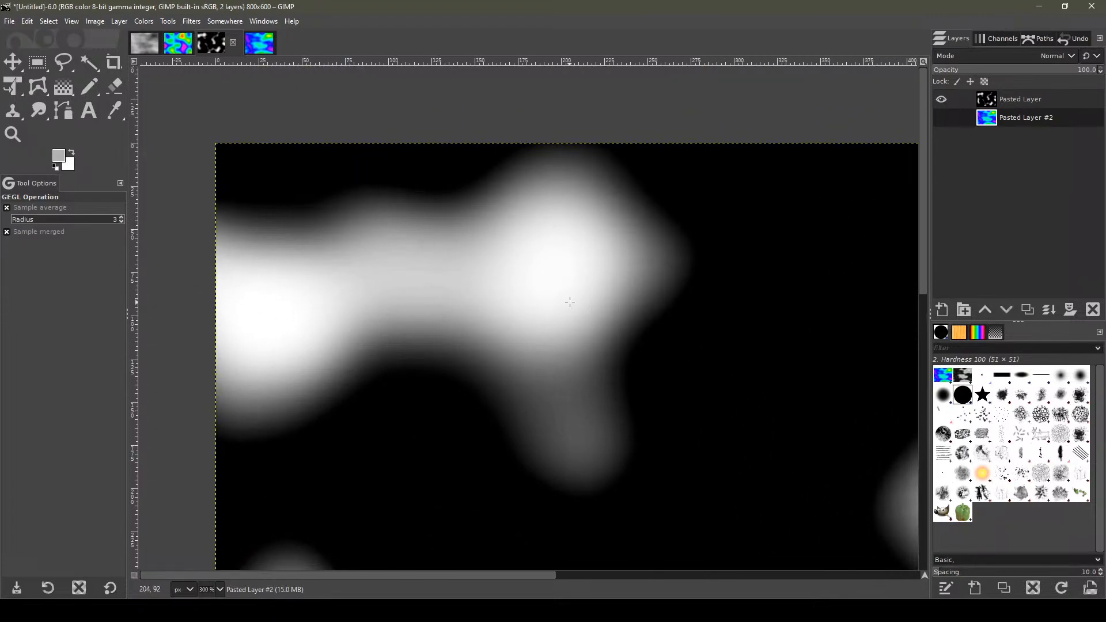
middle_click_drag(570, 302, 425, 237)
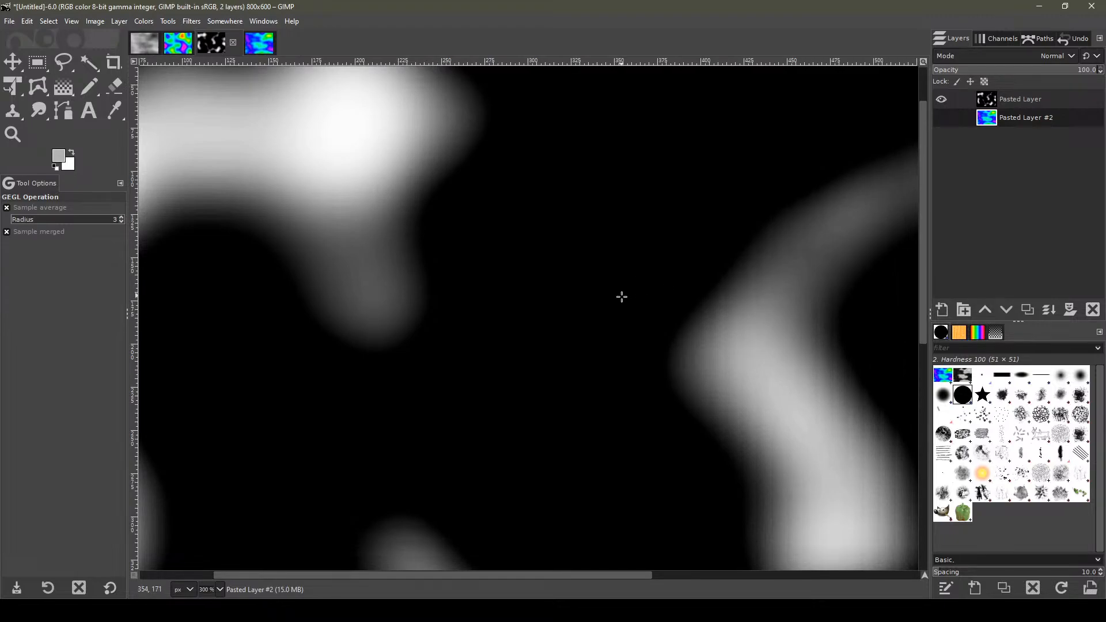
scroll(621, 297, "down", 4, "ctrl")
scroll(662, 254, "up", 4, "ctrl")
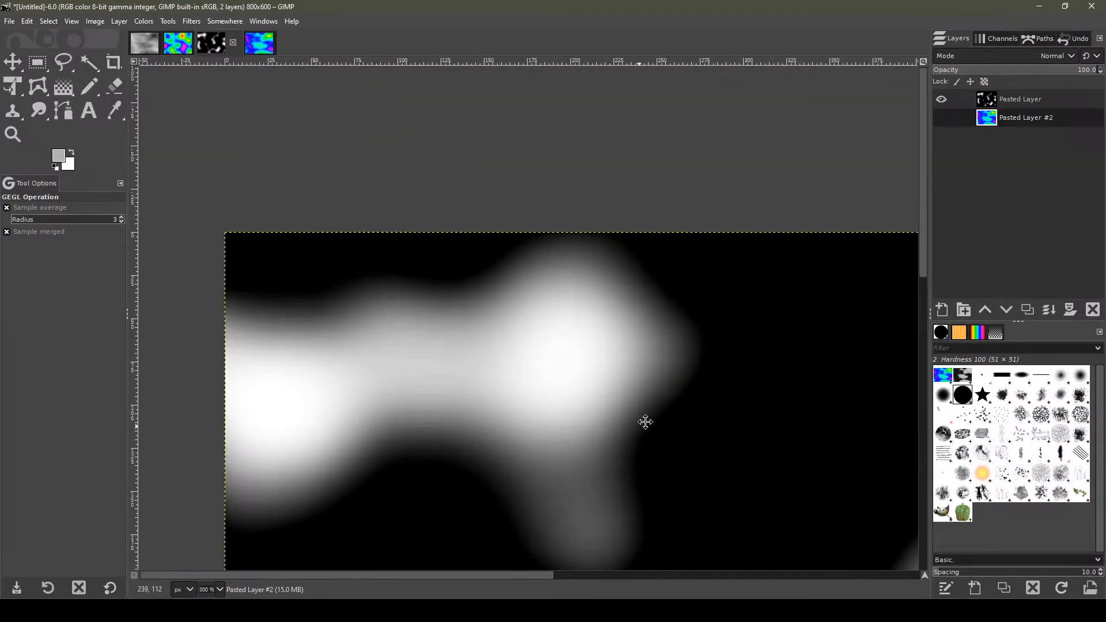
middle_click_drag(646, 422, 600, 302)
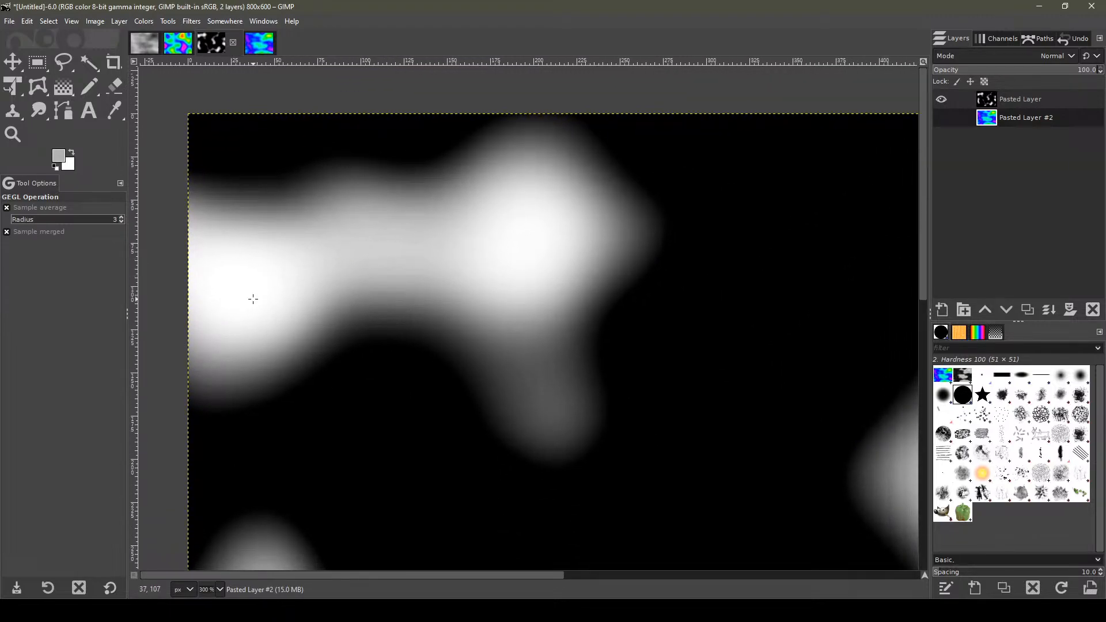
Return to Desmos and trace the rising part of the f(x) curve towards its peak.
left_click(377, 611)
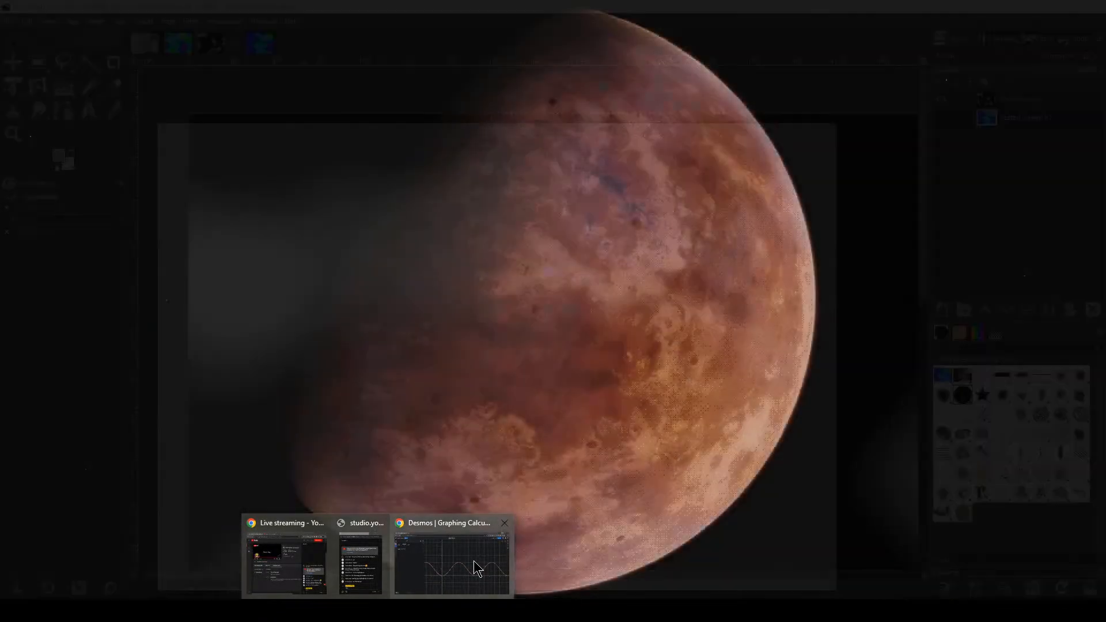
left_click(476, 560)
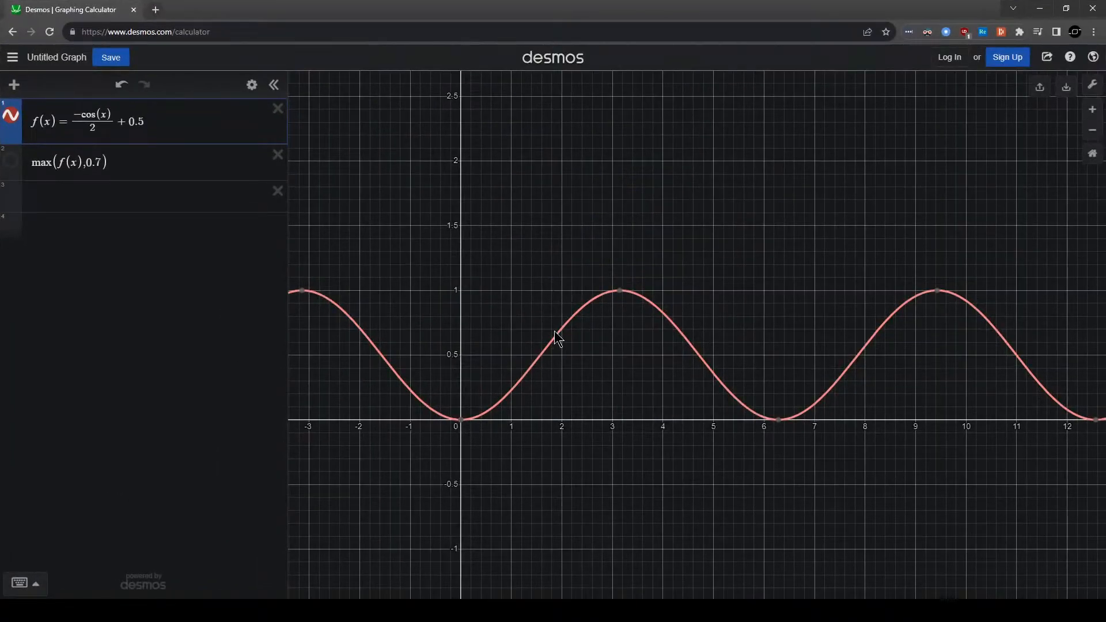
scroll(576, 340, "up", 3)
mouse_move(571, 324)
left_mouse_down()
mouse_move(562, 328)
mouse_move(655, 266)
left_mouse_up()
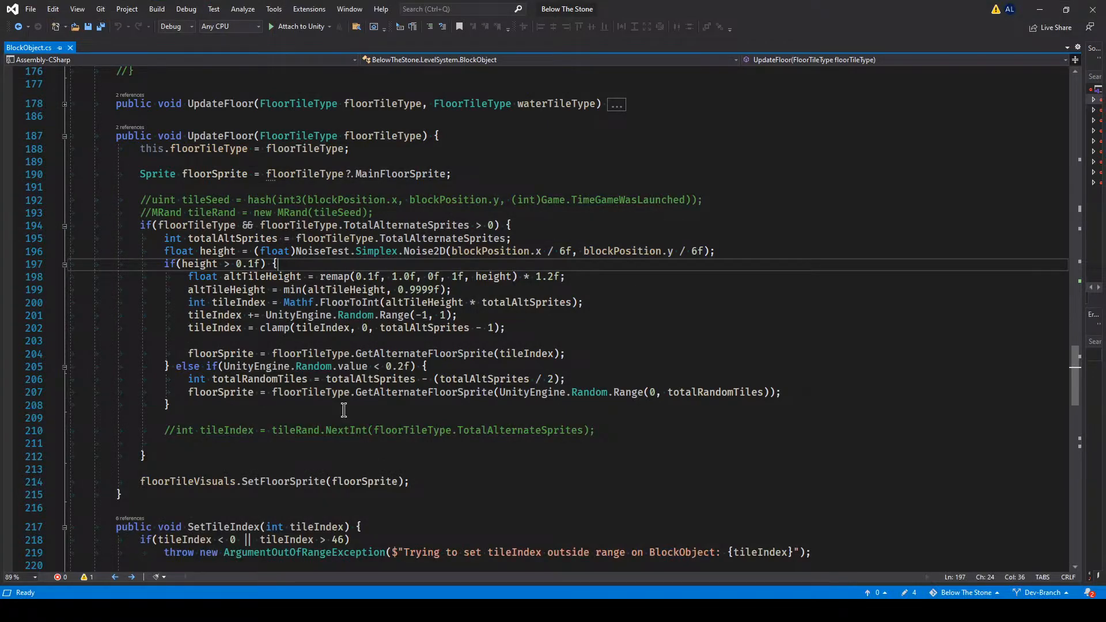
Enlarge the code text in Visual Studio and highlight the line assigning height from the Simplex.Noise2D call.
scroll(312, 227, "up", 3, "ctrl")
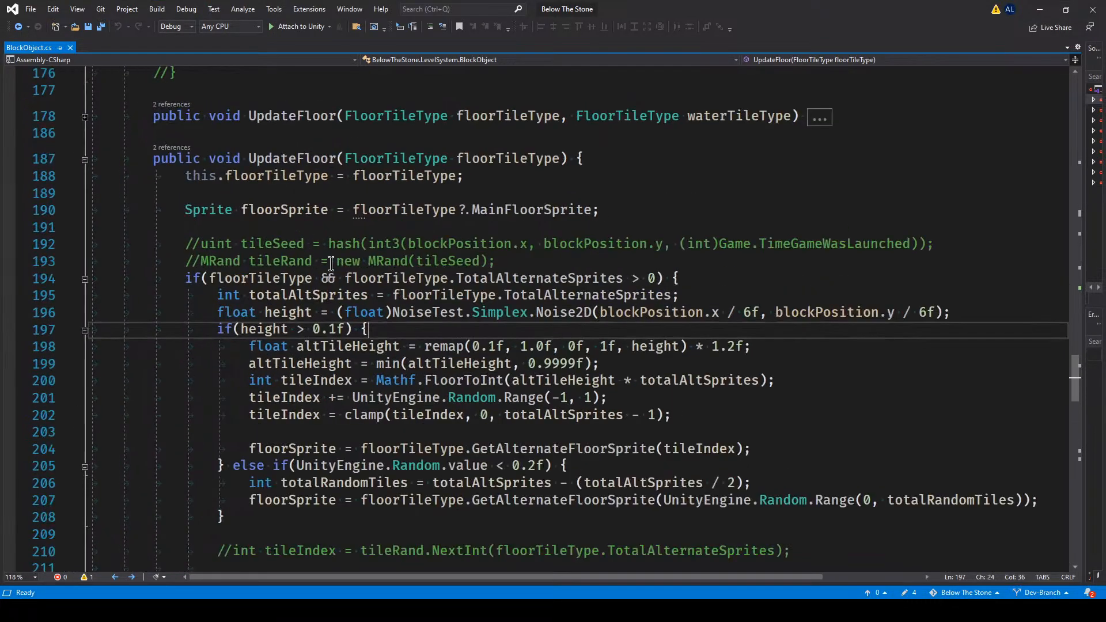
left_click_drag(217, 312, 972, 312)
left_click(972, 313)
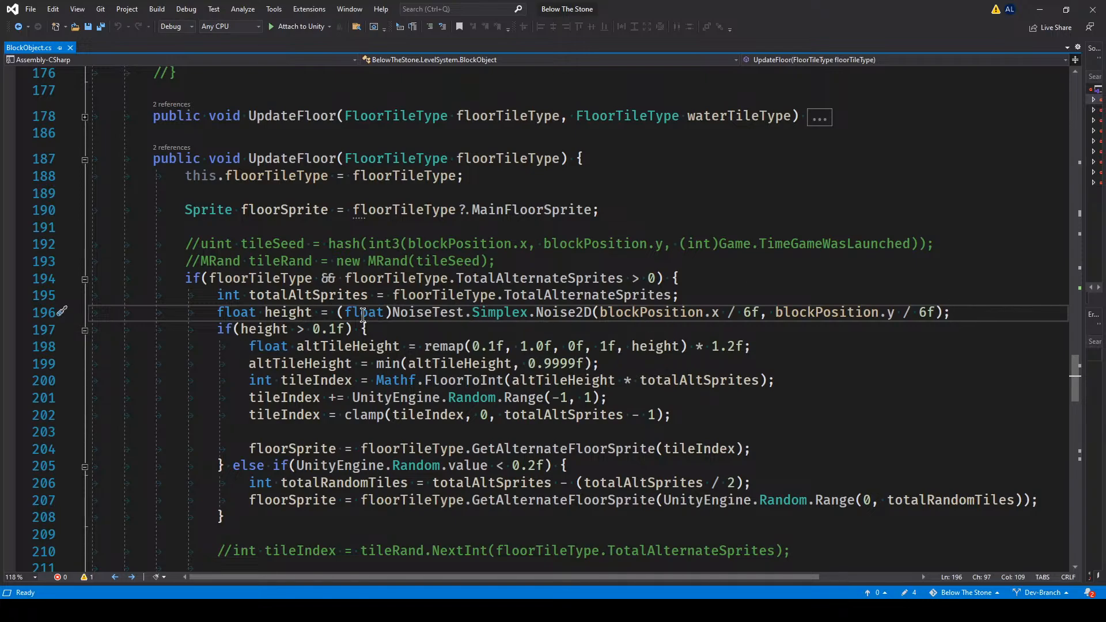
left_click_drag(217, 312, 965, 305)
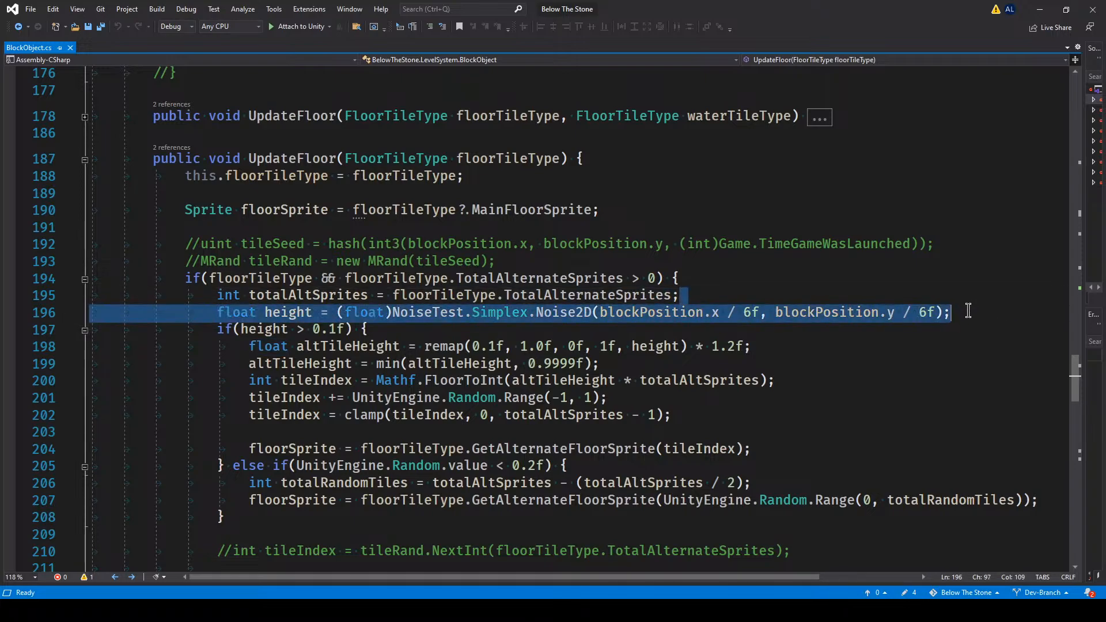
Insert four blank lines between the Noise2D height assignment and the if(height > 0.1f) block.
left_click(968, 311)
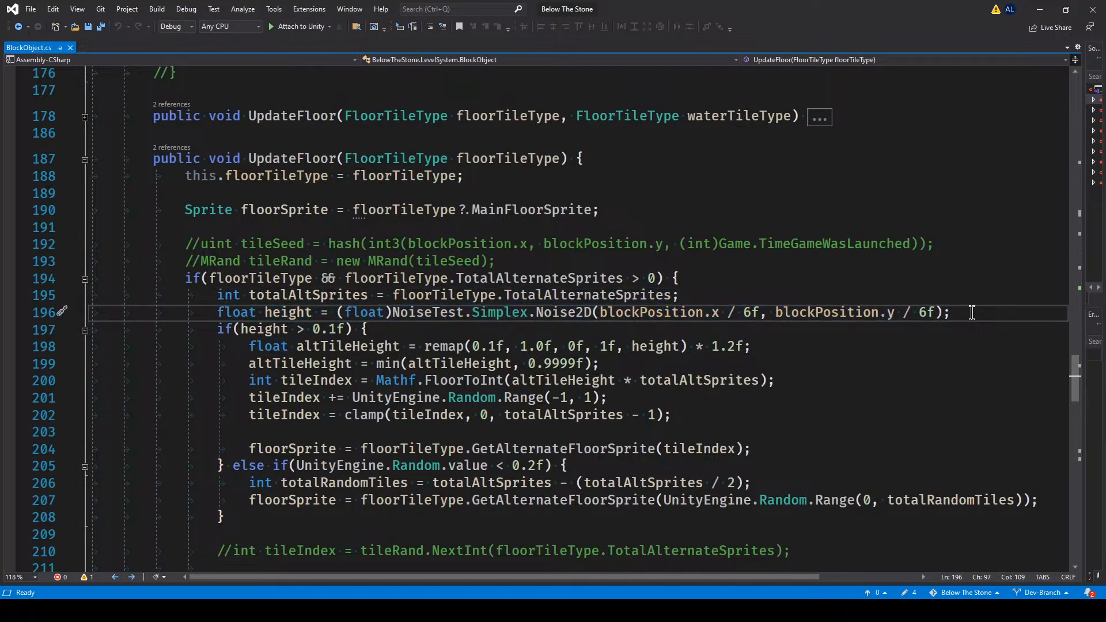
key("Return")
key("Return")
key("Return")
key("Return")
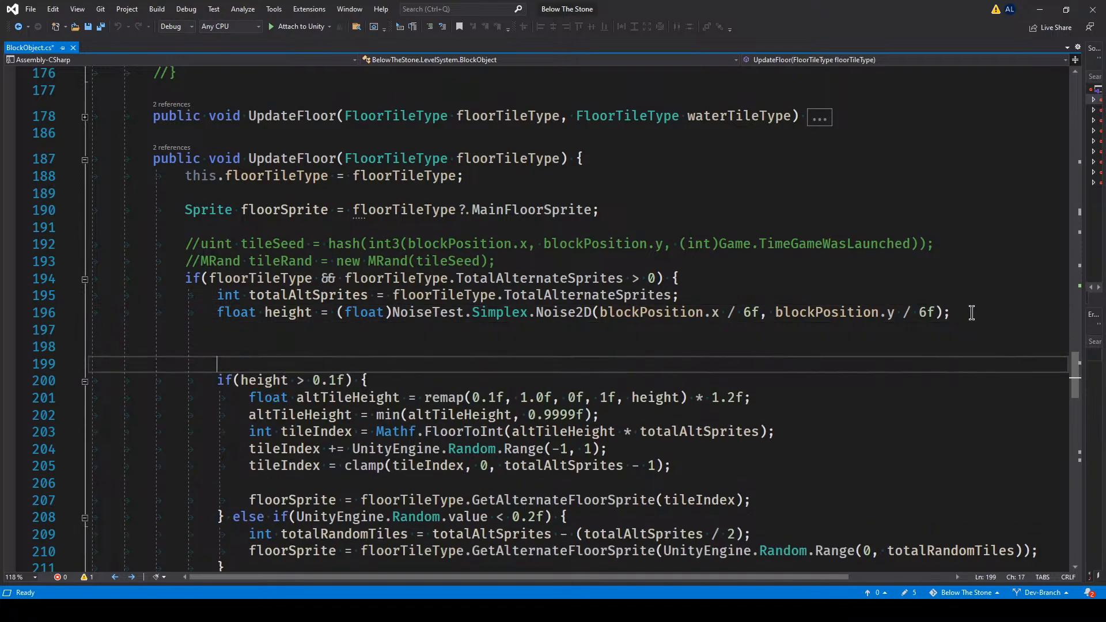
key("Up")
key("Up")
Comment out the whole if(height > 0.1f) block including its else-if branch.
scroll(326, 320, "down", 4)
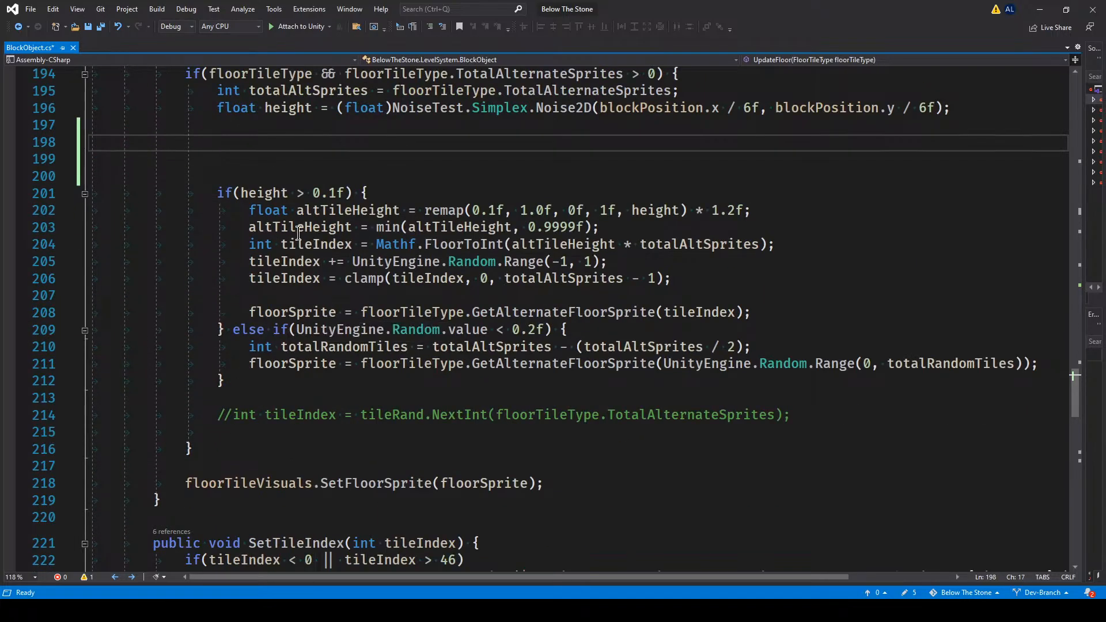
left_click_drag(241, 385, 217, 193)
left_click(431, 27)
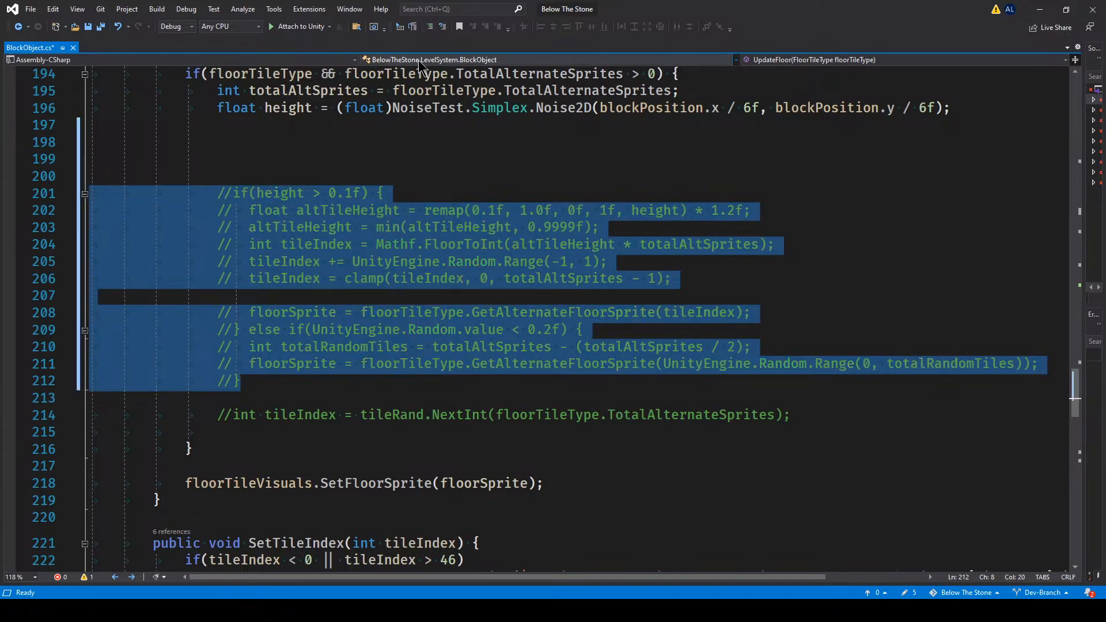
Add the statement height = remap(0.7f, 1.0f, 0f, 1f, height); on line 198 below the noise assignment.
left_click(355, 162)
scroll(355, 162, "up", 3)
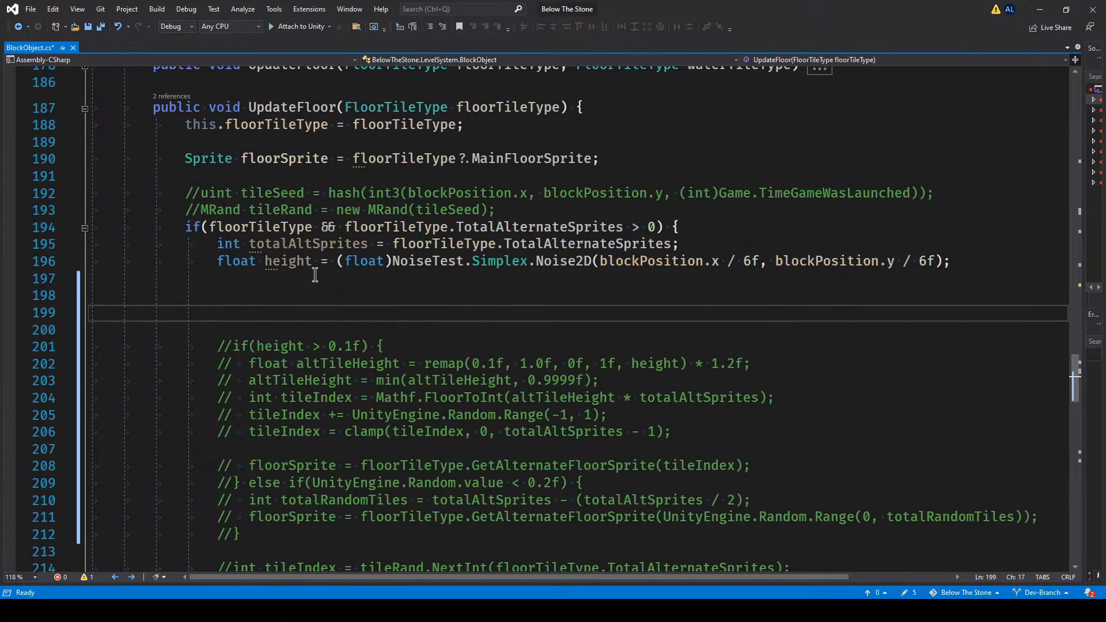
left_click(317, 299)
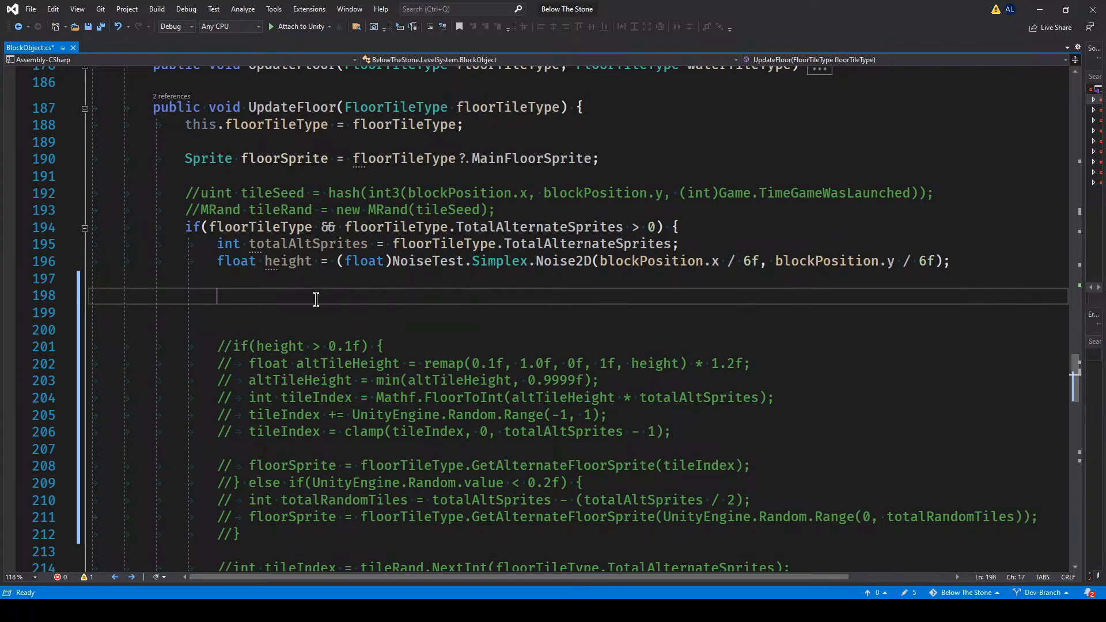
left_click(319, 278)
left_click(316, 295)
type("height = ")
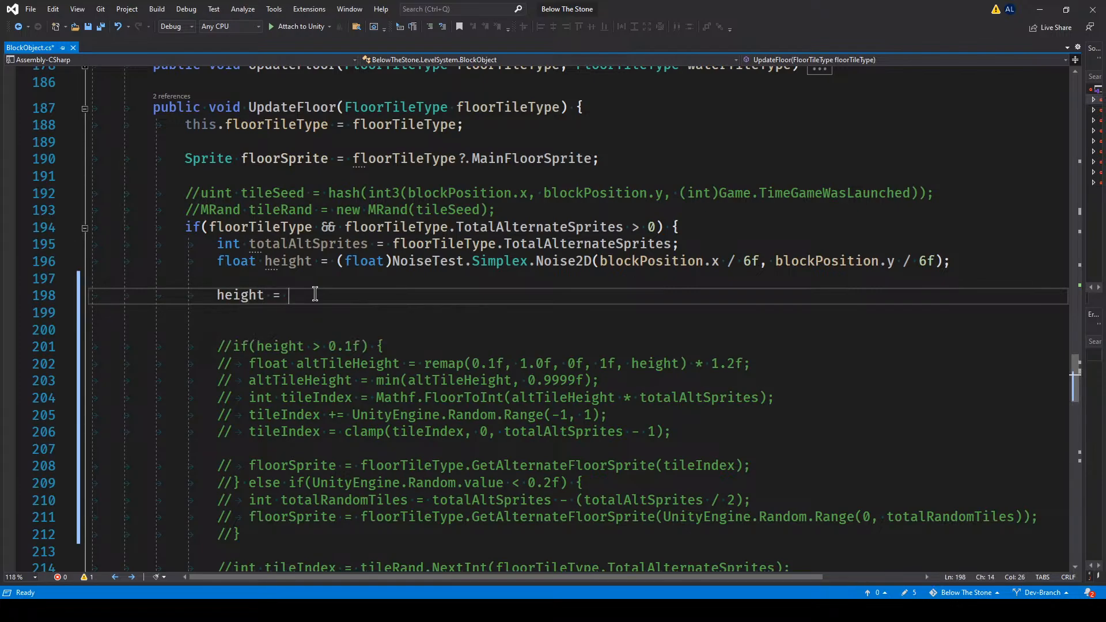
type("remap")
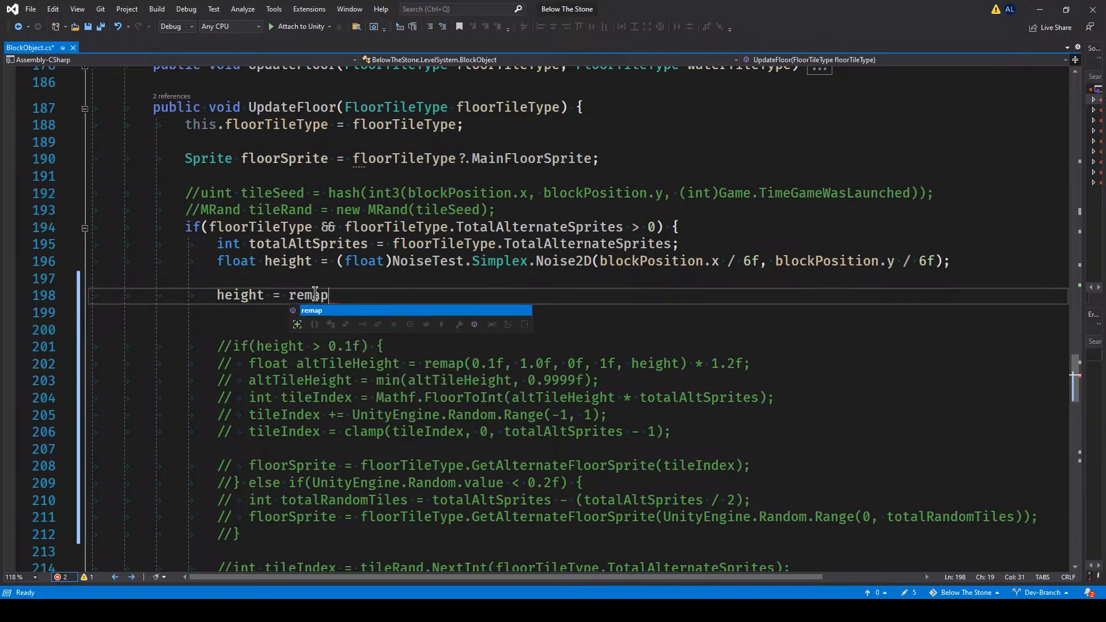
type("(")
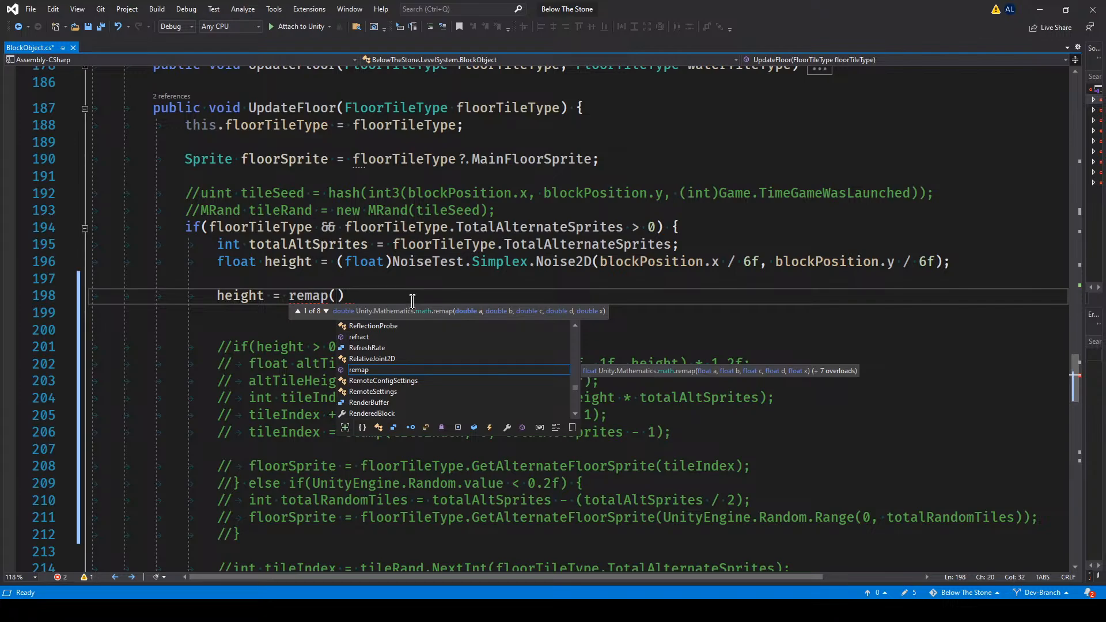
type("0.7f,")
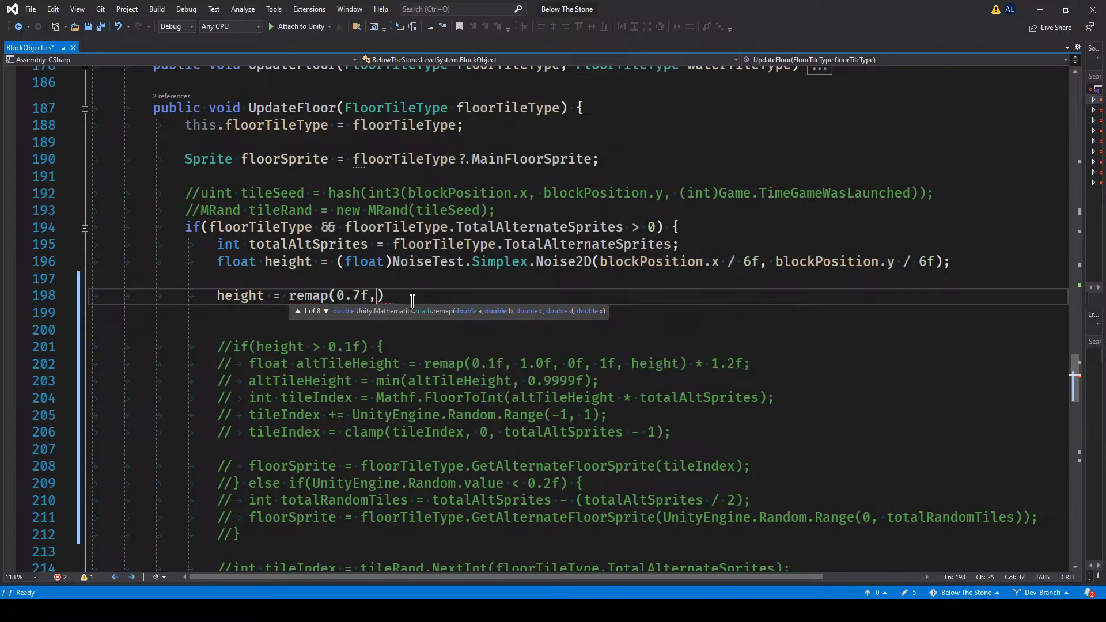
type("1.09")
type(",0.0f")
key("BackSpace")
key("BackSpace")
key("BackSpace")
type("f, 1f, height);")
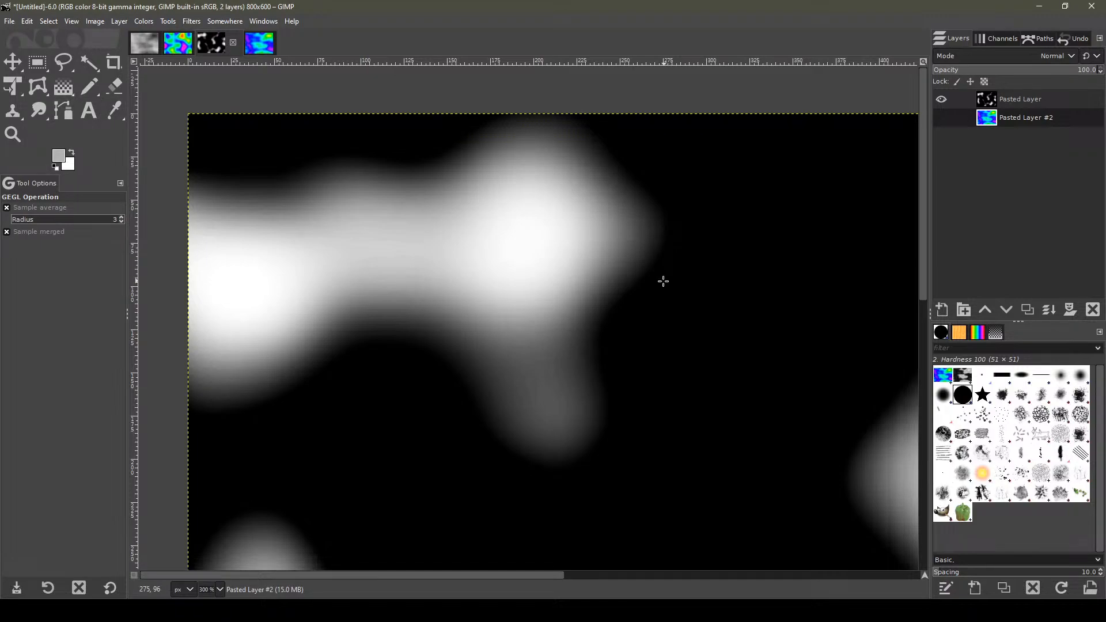
Return to Visual Studio and wrap the remap call on line 198 in max(), adding a comma after remap's closing parenthesis.
left_click(1039, 7)
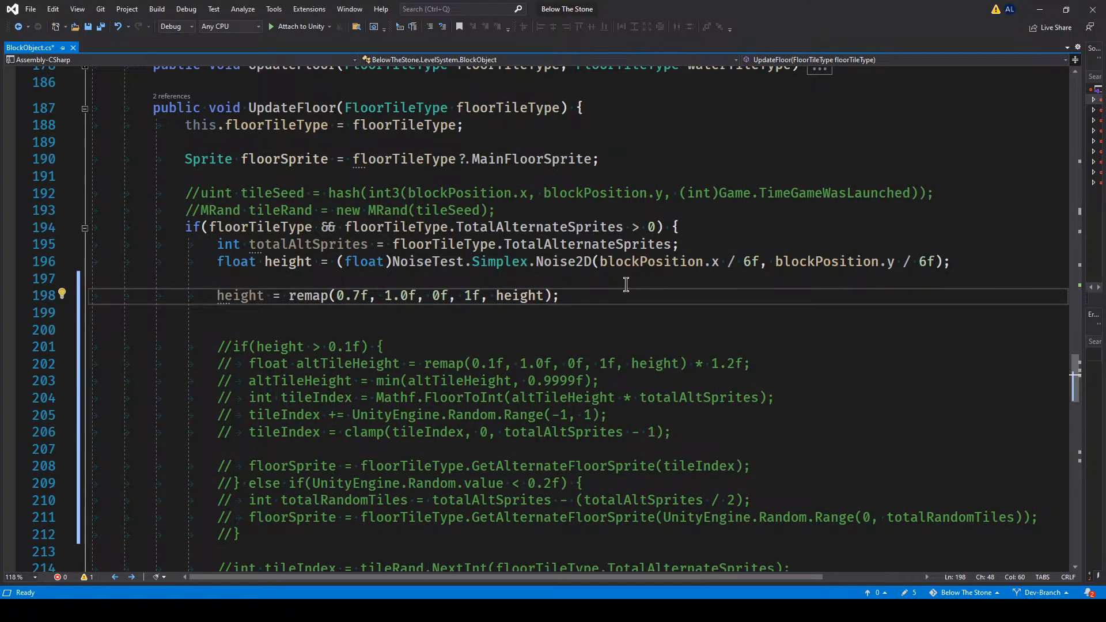
left_click(292, 295)
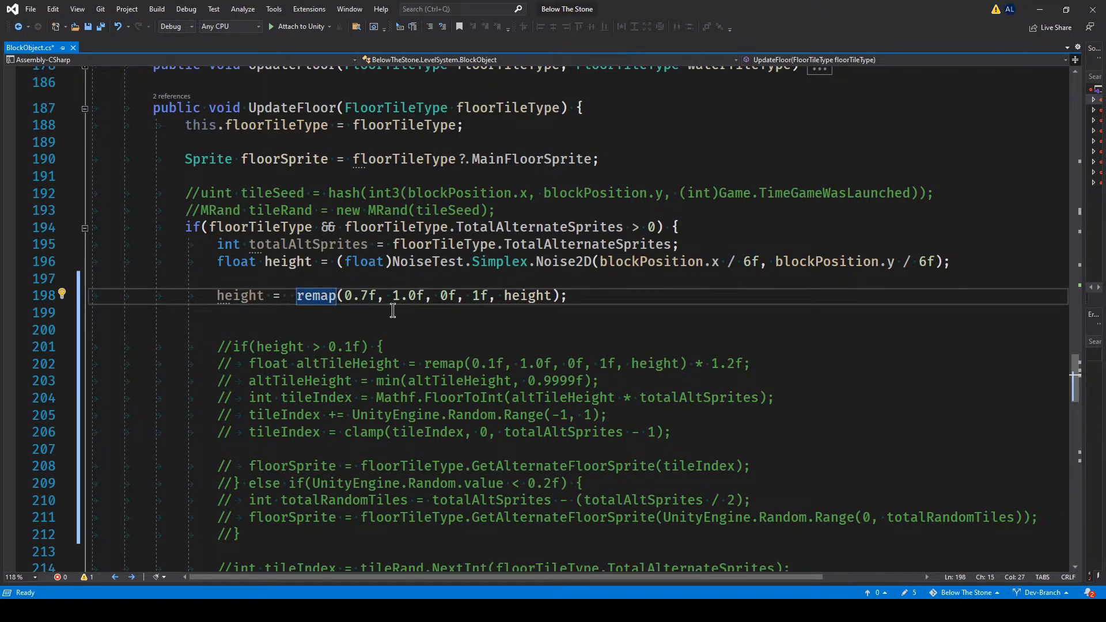
key("BackSpace")
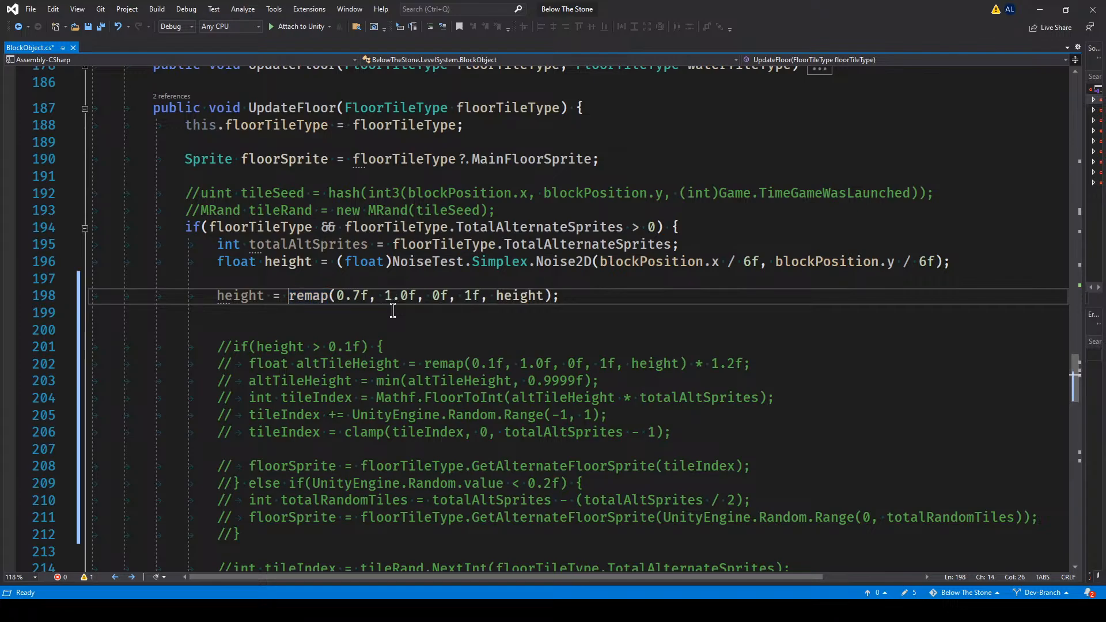
type("m")
key("BackSpace")
key("Left")
type("max(")
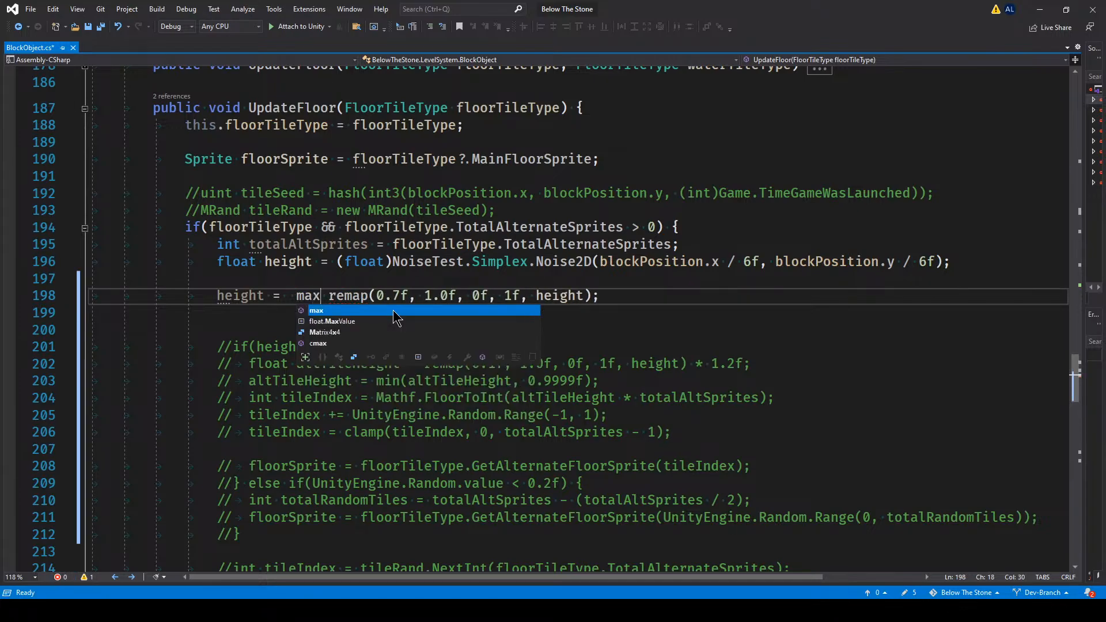
key("Delete")
key("End")
key("Left")
key("Left")
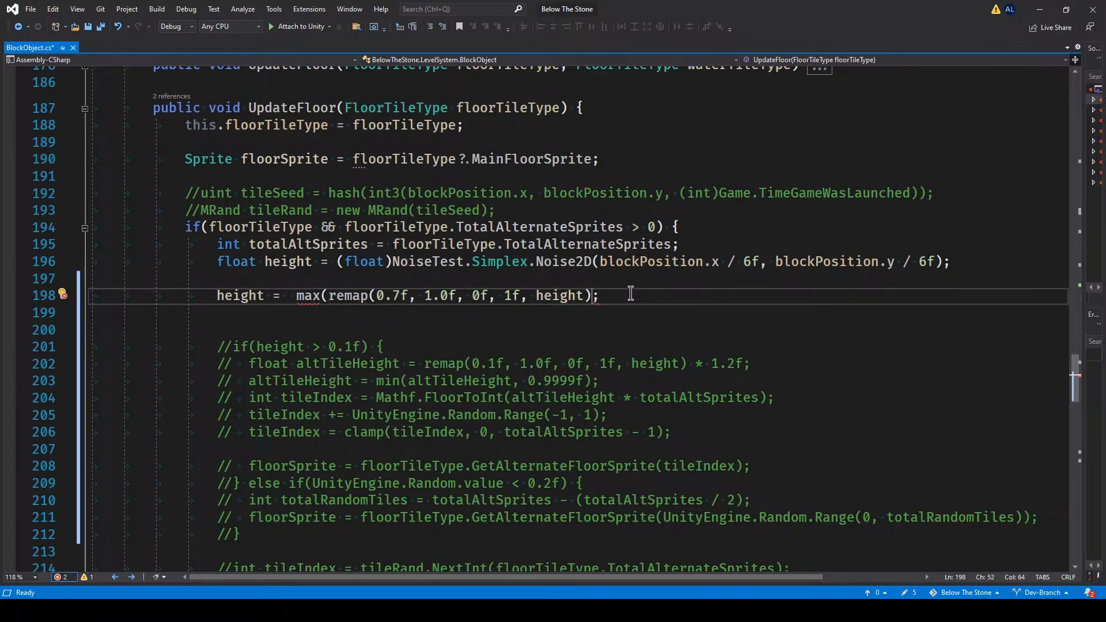
type("),")
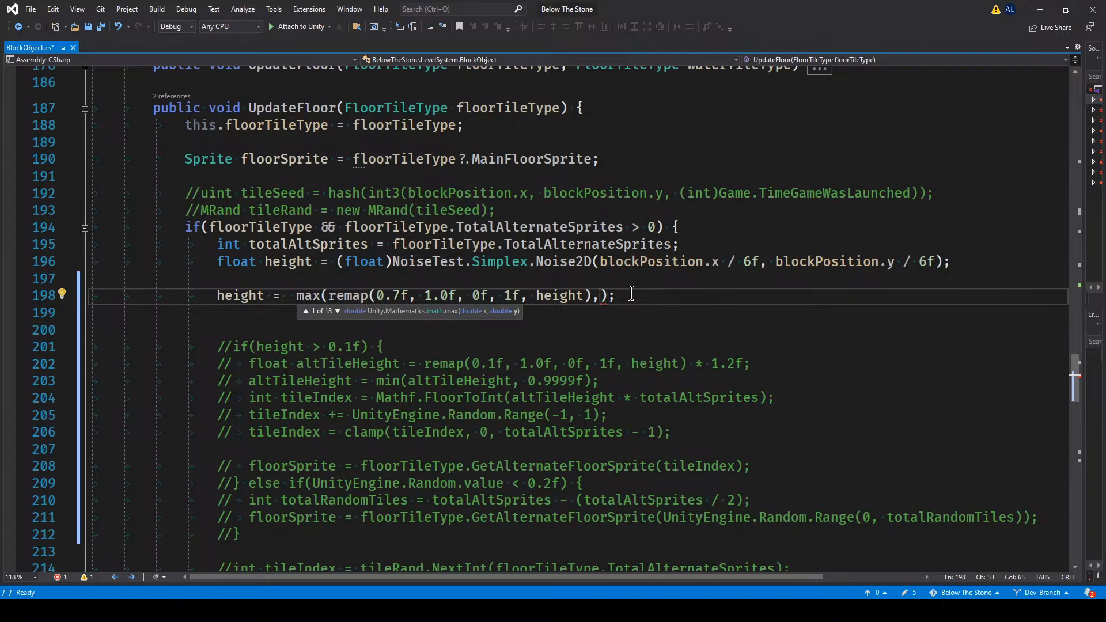
Look up the float overload of max and enter 0f as its second argument on line 198.
left_click(337, 312)
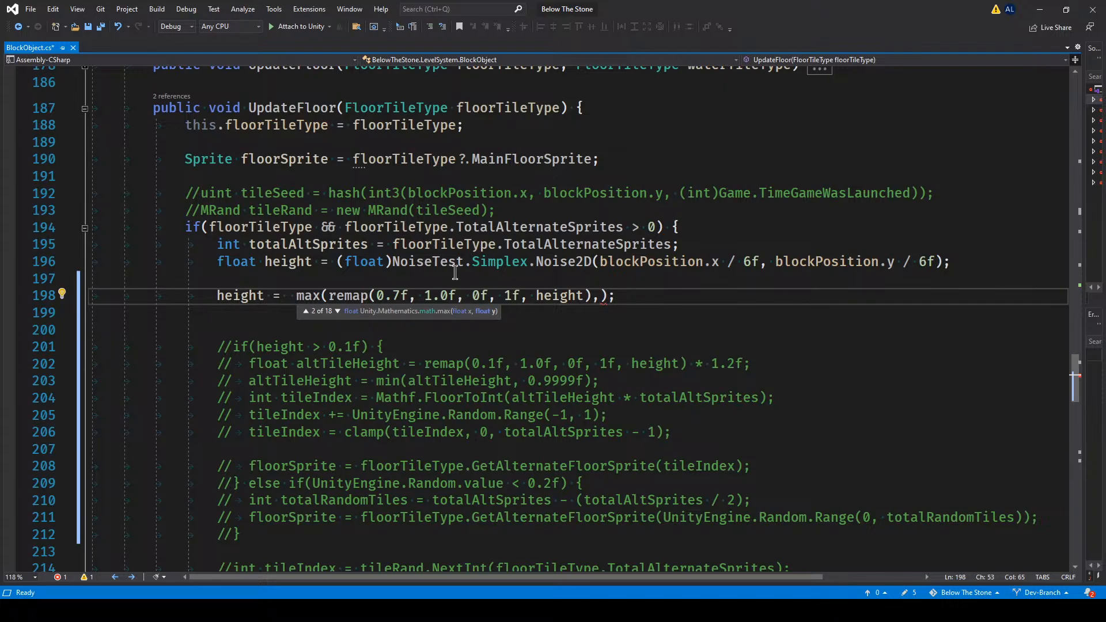
left_click(439, 282)
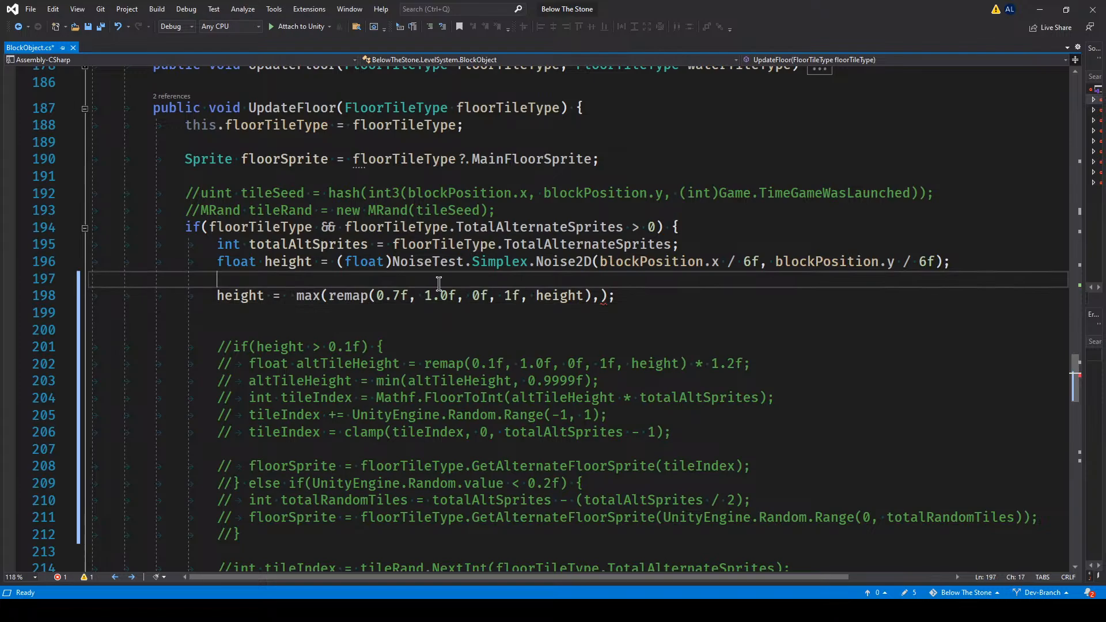
left_click(601, 297)
key("ctrl+shift+space")
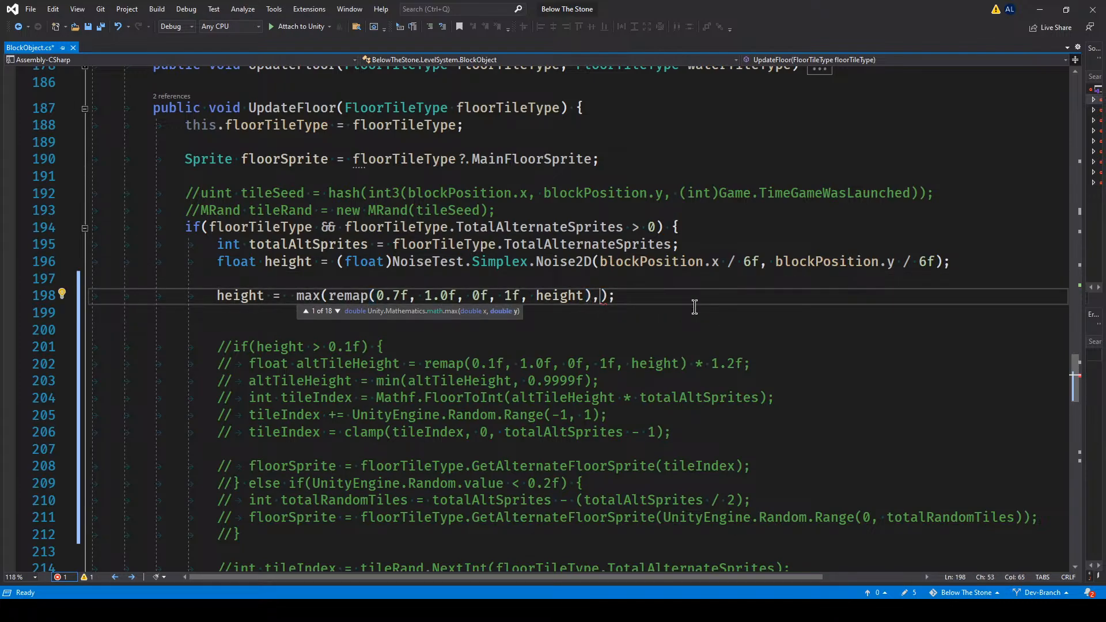
left_click(336, 311)
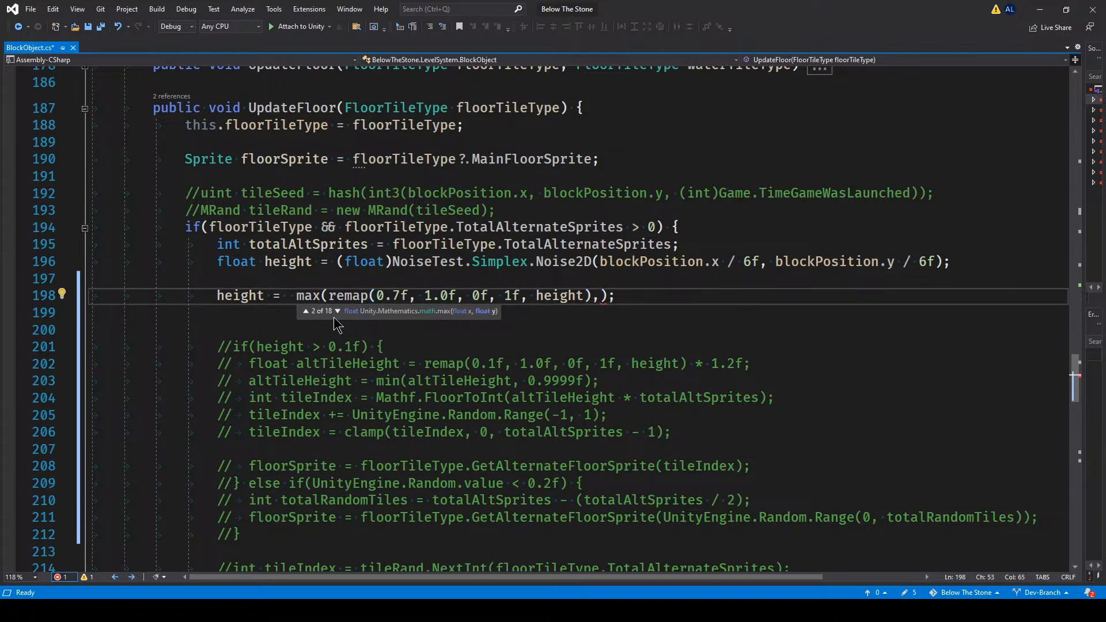
type("0f")
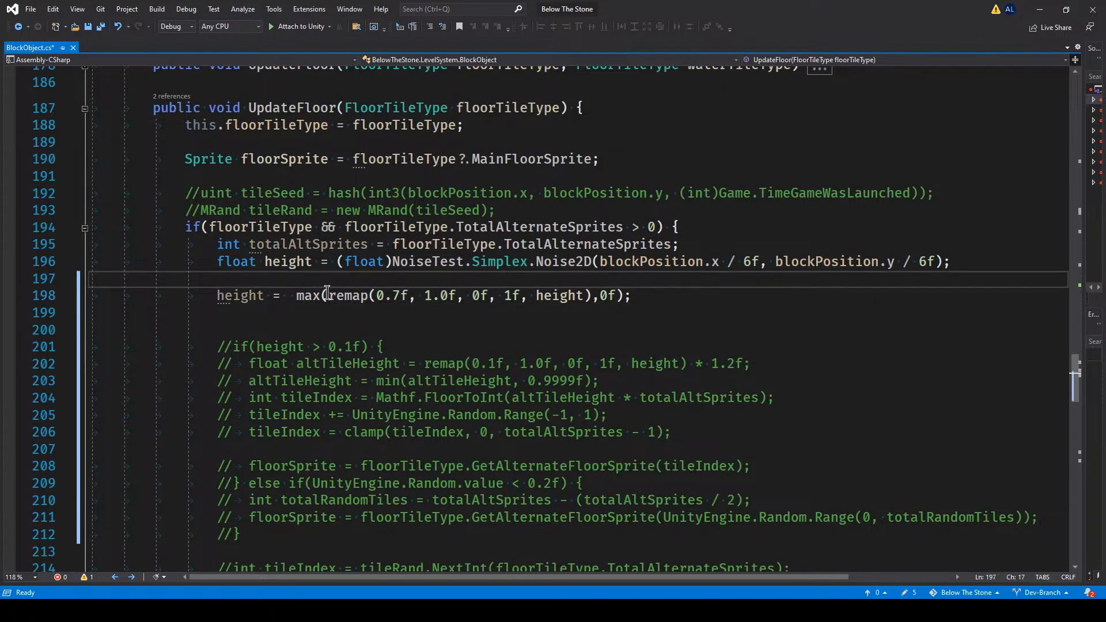
Highlight the remap(0.7f, 1.0f, 0f, 1f, height) call inside max on line 198.
left_click_drag(329, 295, 594, 301)
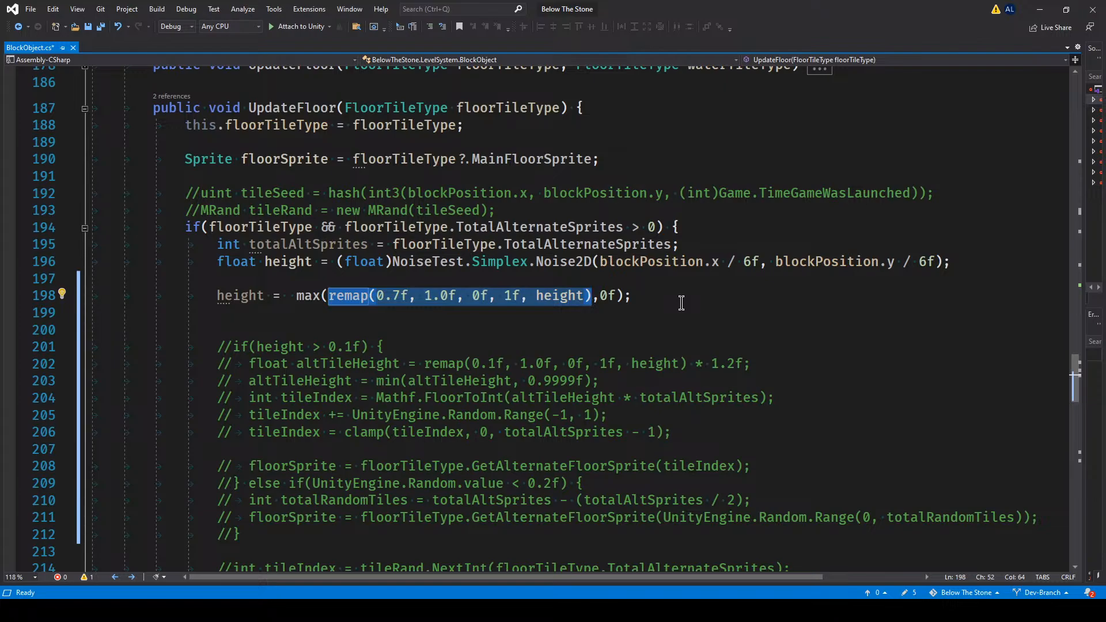
left_click(241, 314)
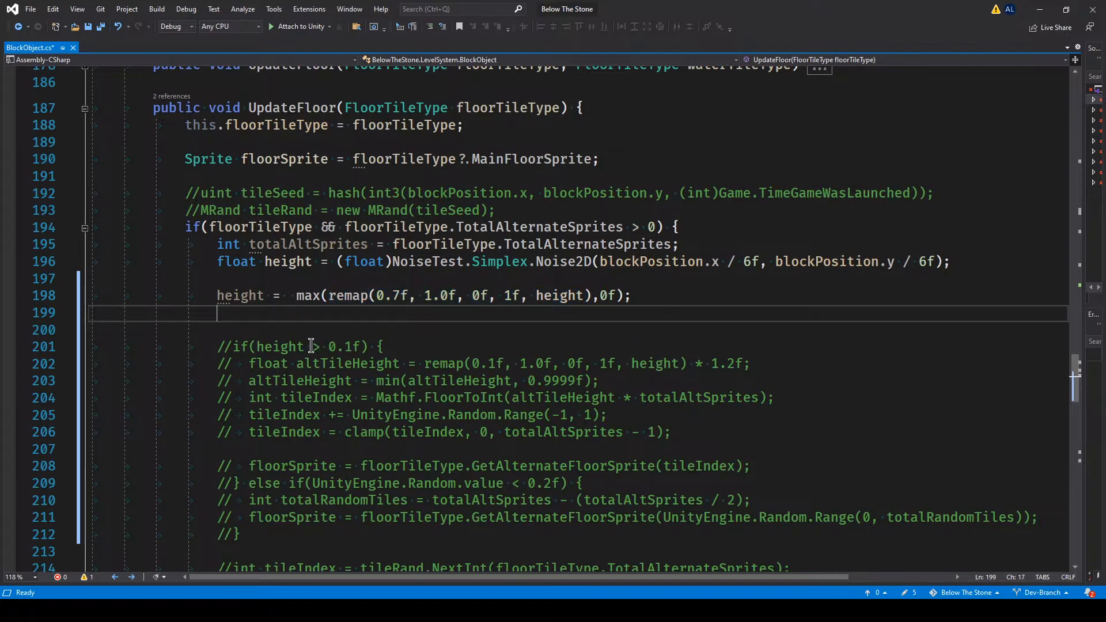
left_click(367, 281)
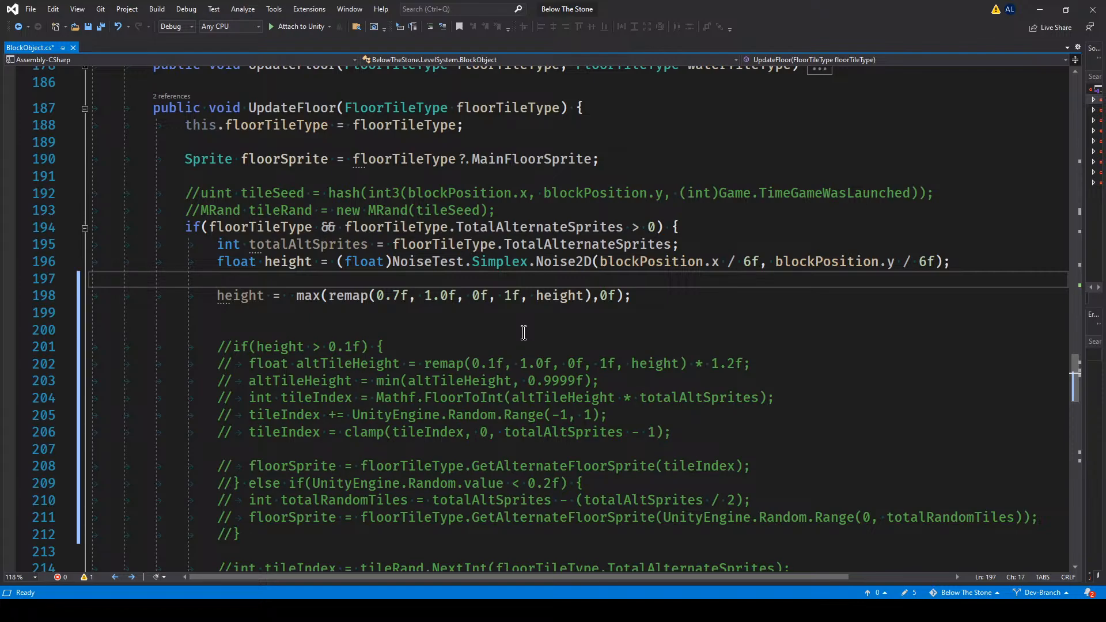
Insert two blank lines below the height assignment and start an empty if() statement on line 200.
key("Down")
key("Down")
key("Return")
key("Return")
key("Up")
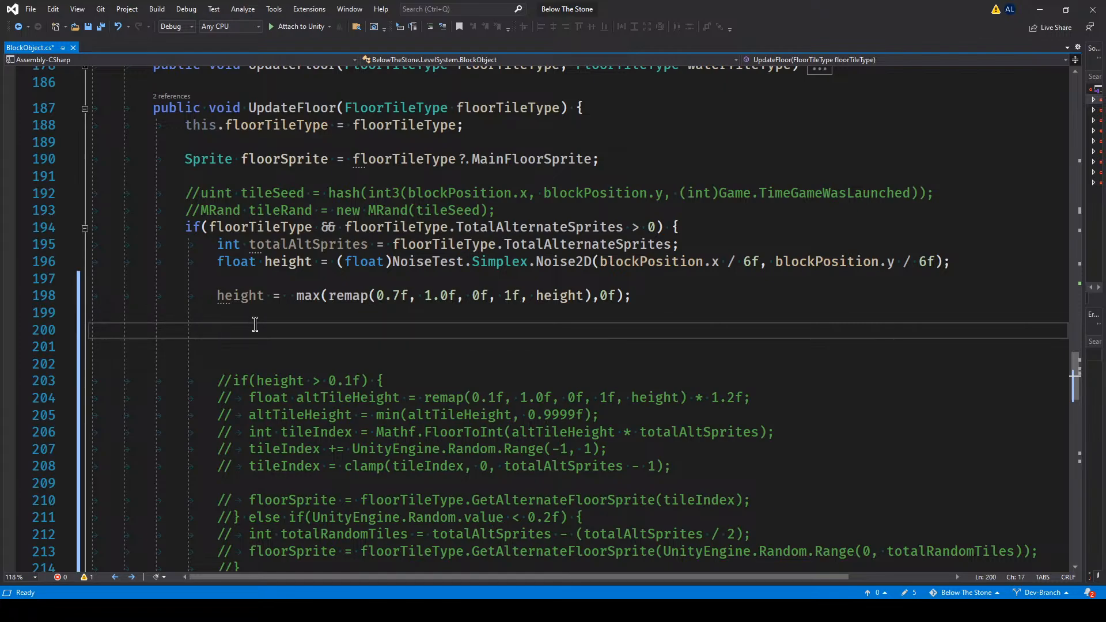
type("if()")
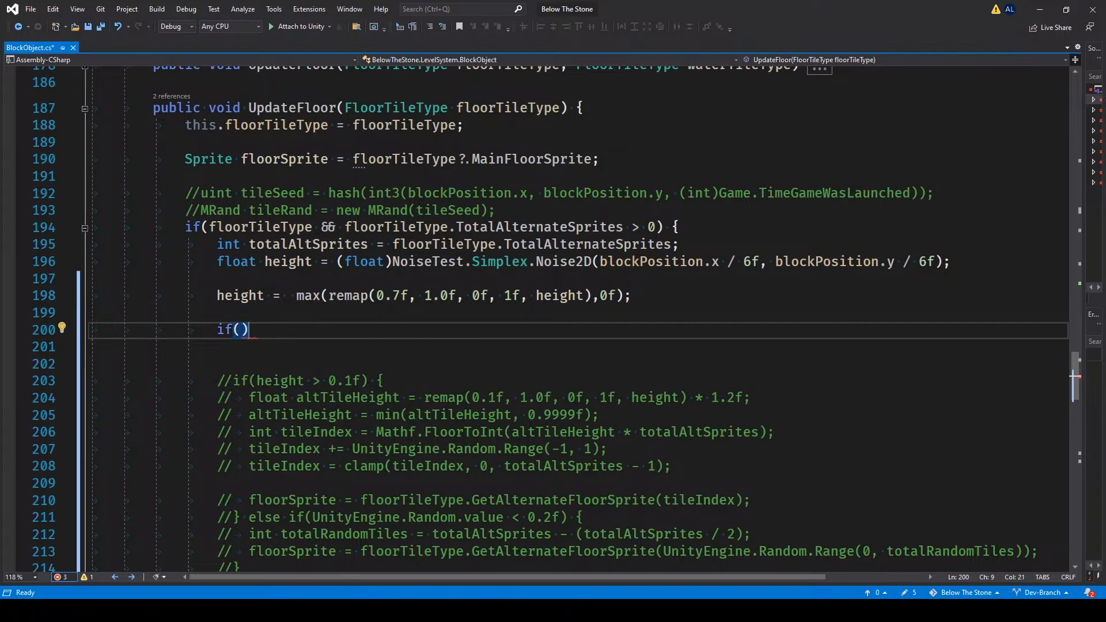
Complete the if statement on line 200 with the condition height > 0f and an empty brace block.
left_click(355, 576)
key("Up")
key("Down")
scroll(280, 339, "down", 3)
scroll(305, 348, "up", 1)
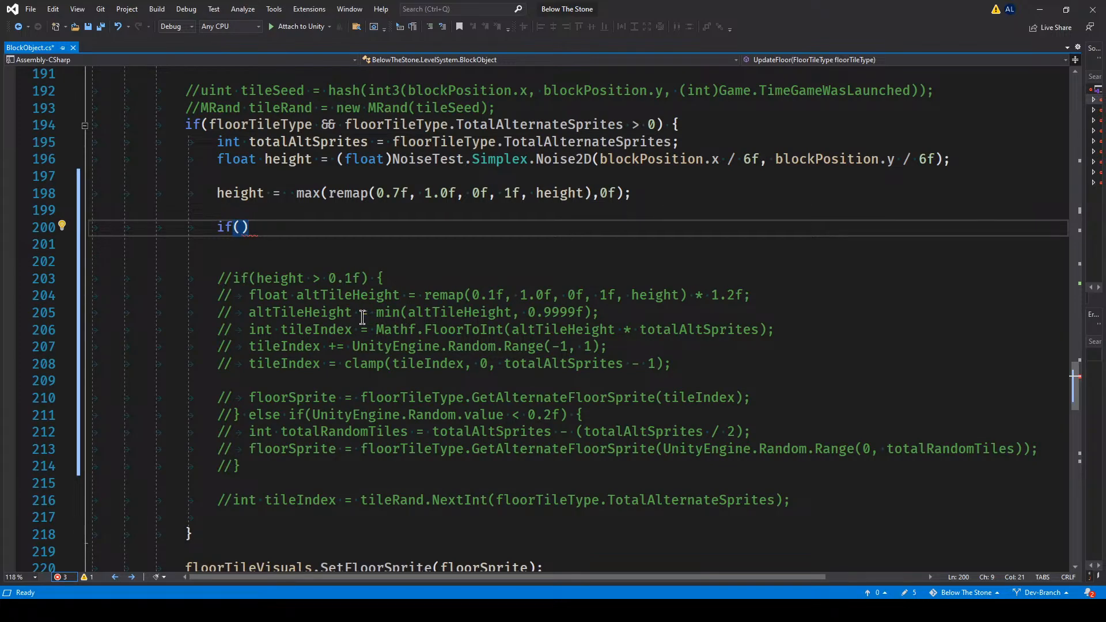
key("Left")
type("height > 0")
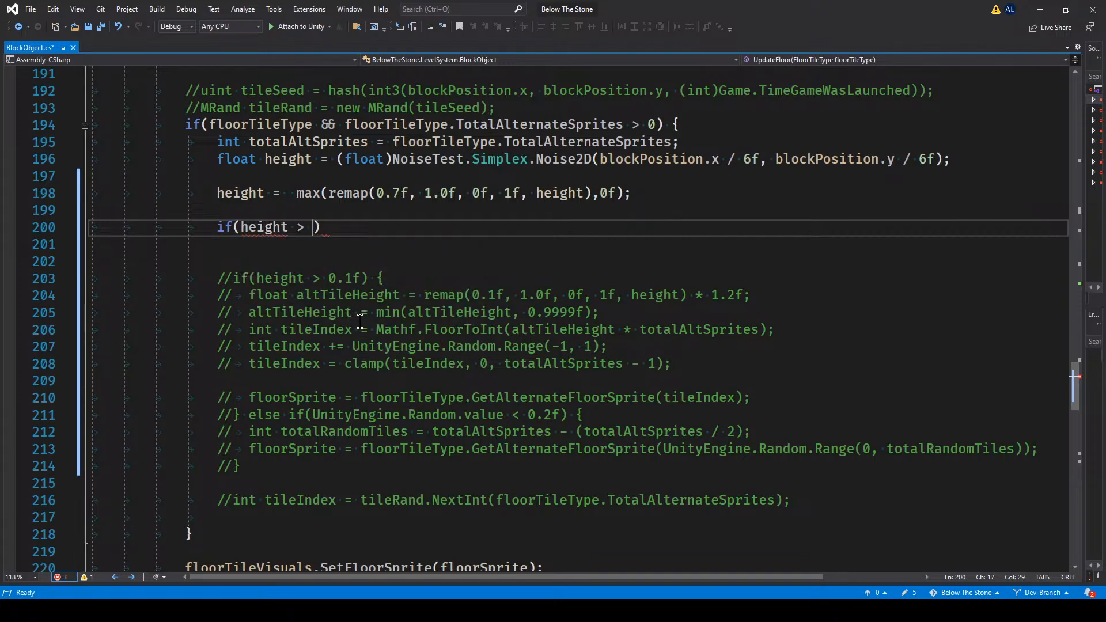
type("f) {")
key("Return")
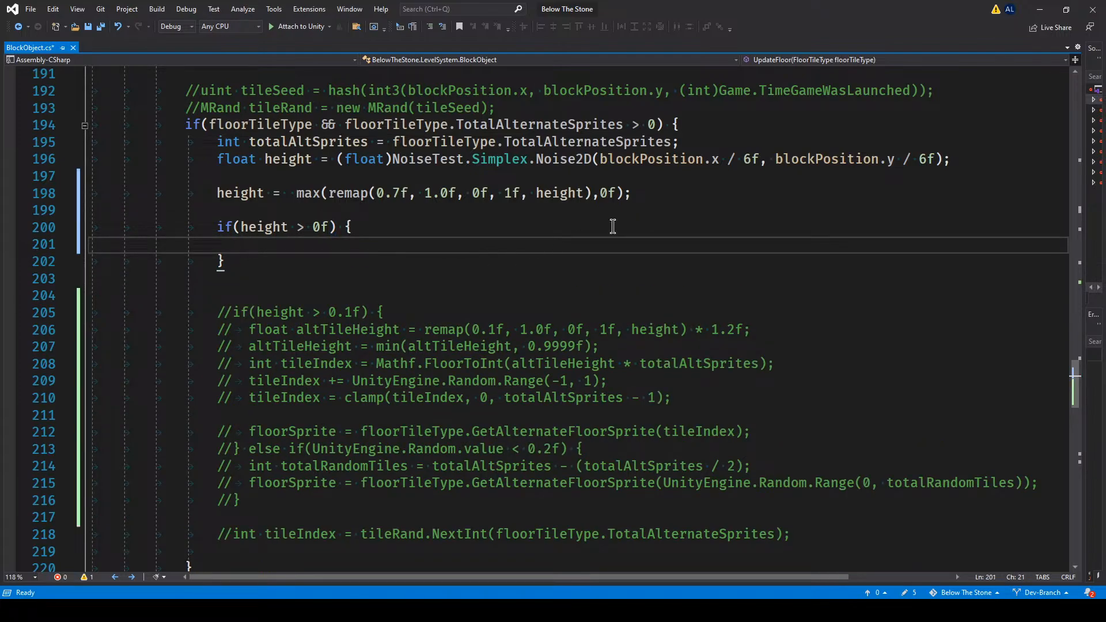
Examine the clamped height assignment, the height > 0f condition and the commented-out tile selection block below.
left_click(615, 194)
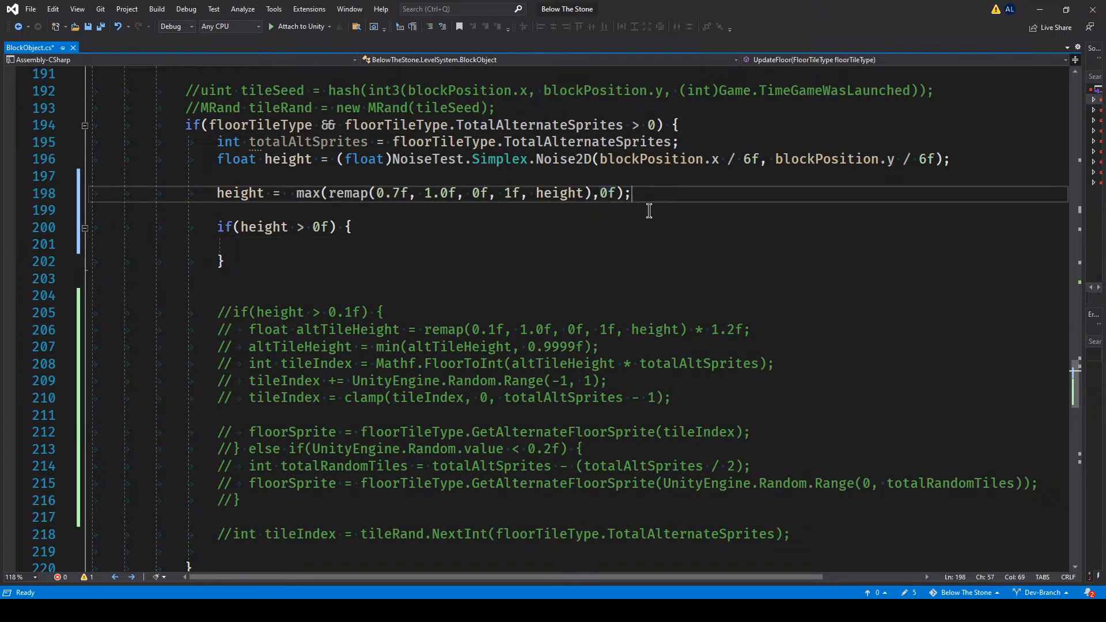
left_click(309, 248)
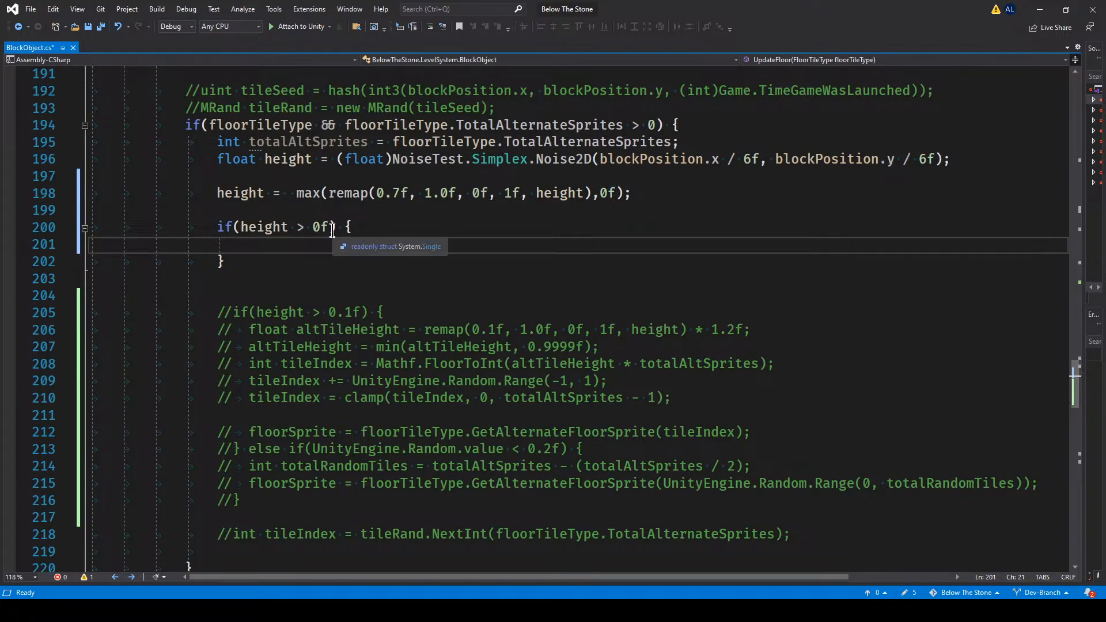
left_click_drag(329, 229, 314, 229)
left_click_drag(398, 241, 408, 235)
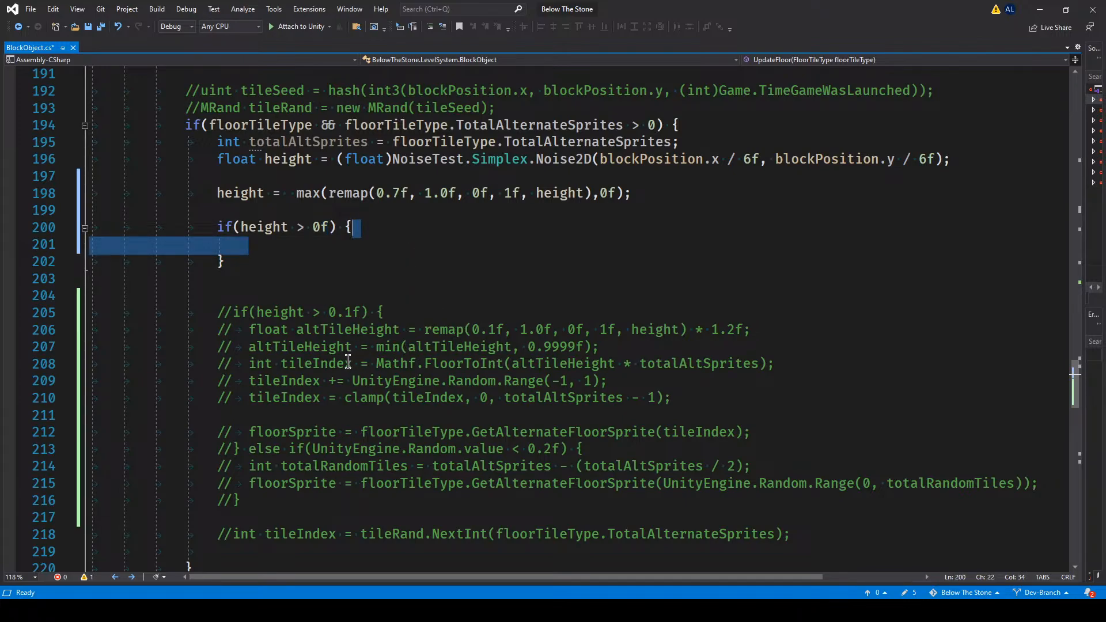
scroll(334, 394, "down", 2)
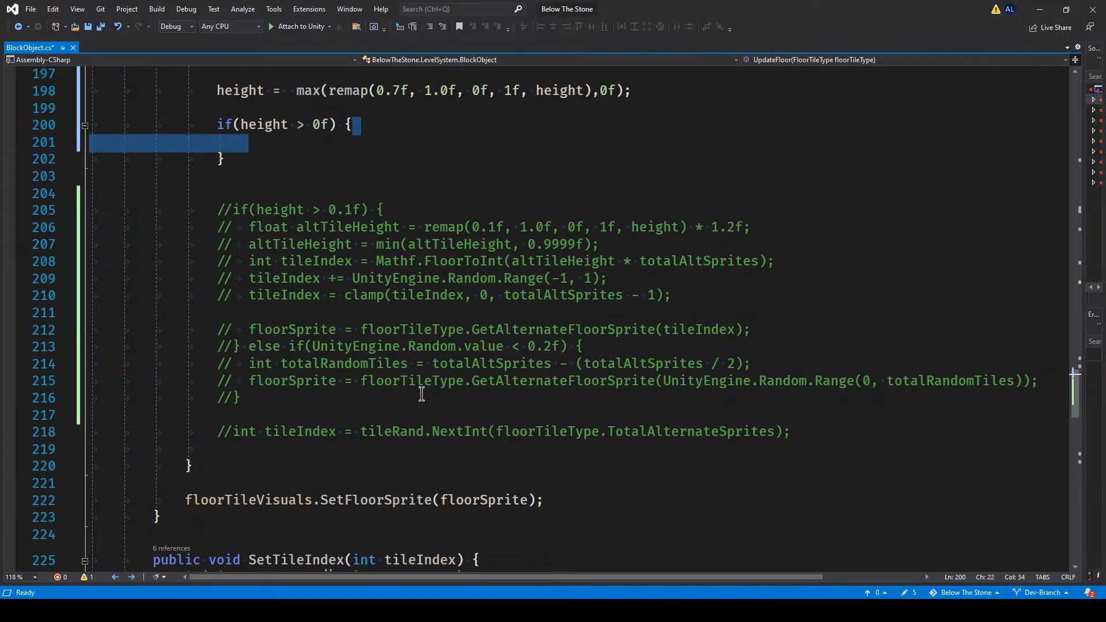
scroll(409, 395, "up", 3)
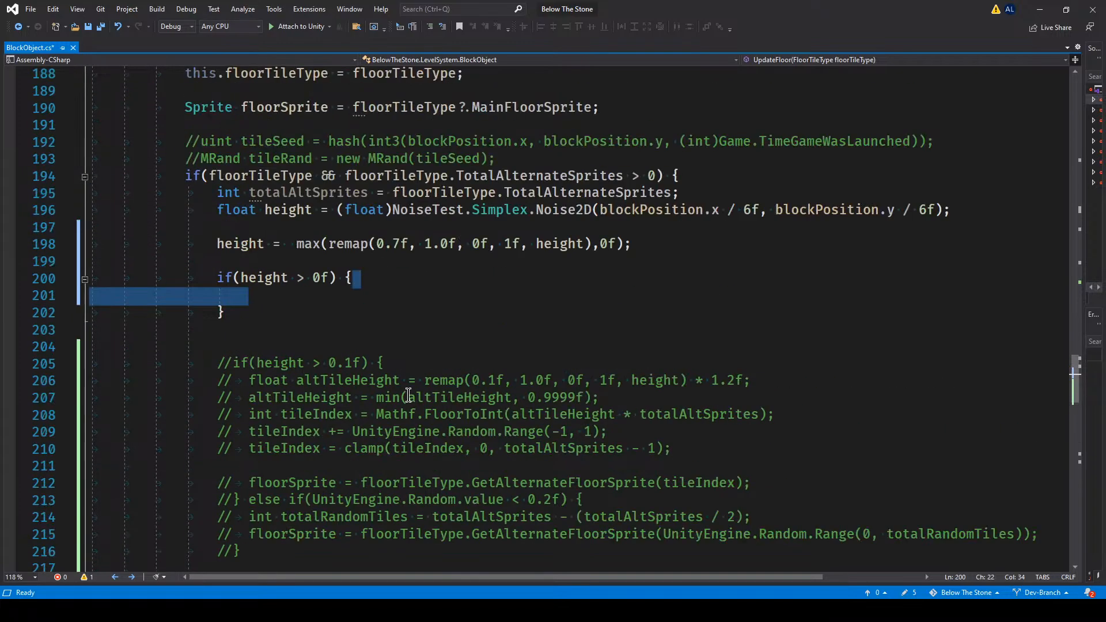
scroll(409, 395, "down", 1)
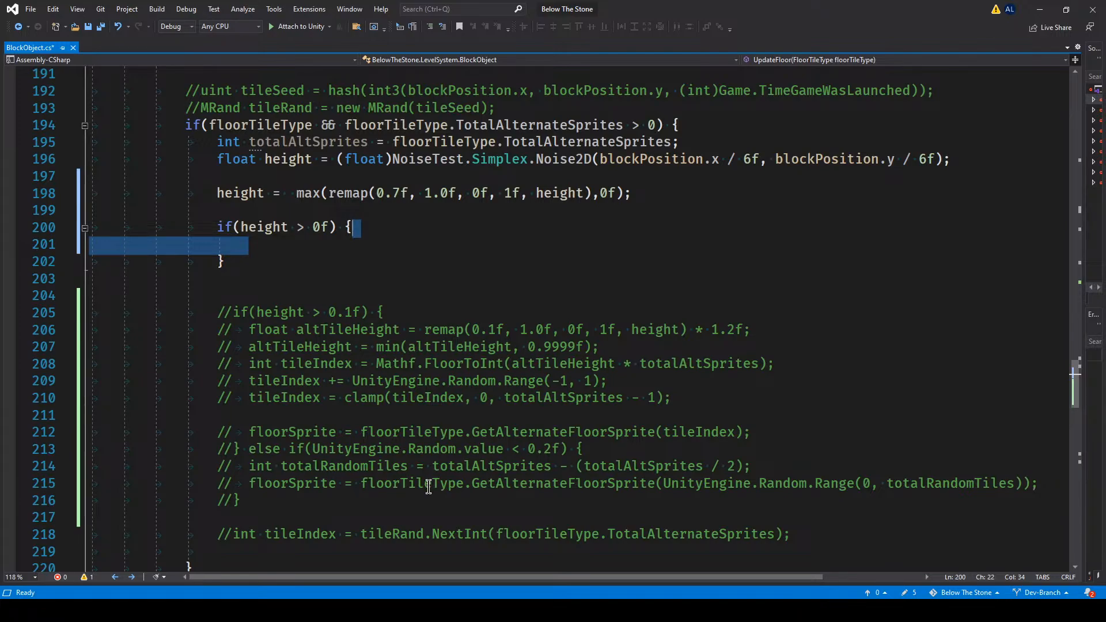
Search BlockObject.cs for floorSprite and examine where UpdateFloor declares and uses it.
double_click(294, 483)
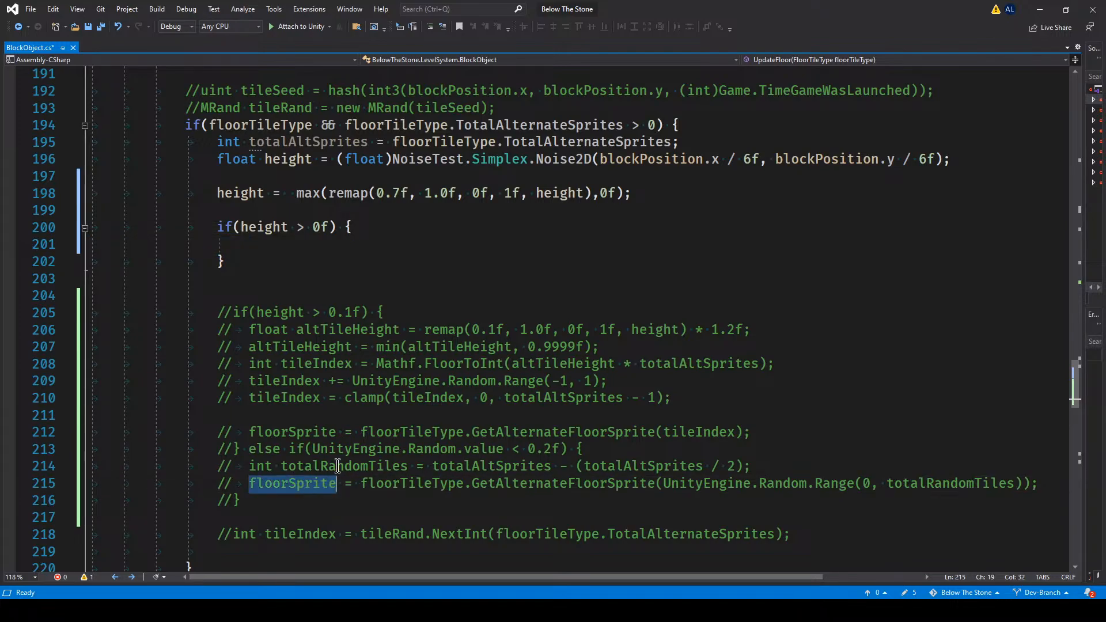
scroll(426, 384, "up", 7)
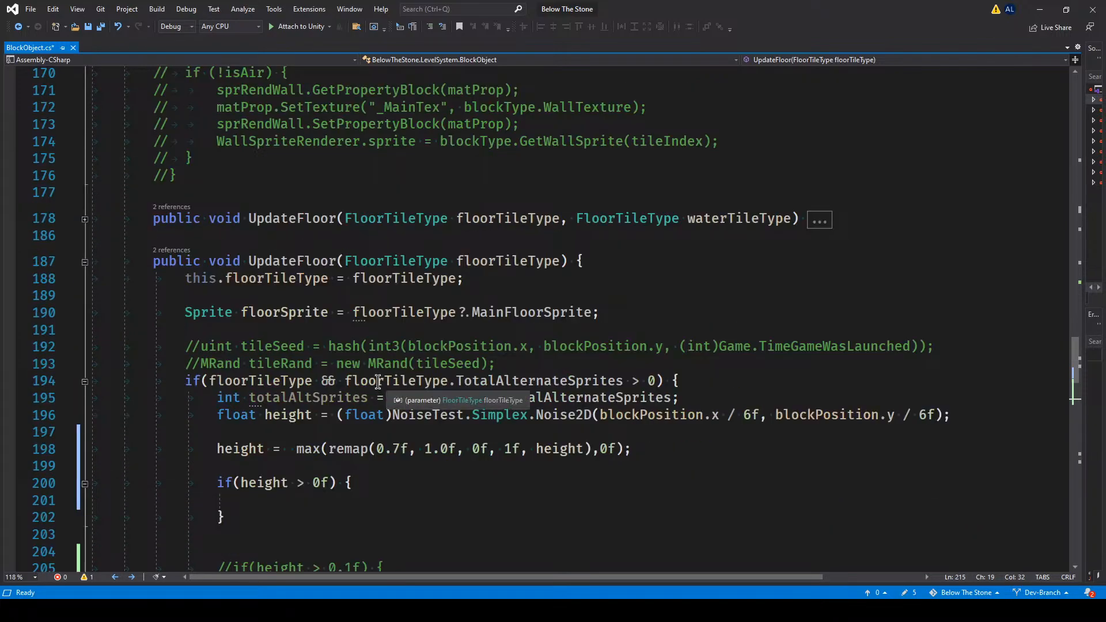
key("ctrl+f")
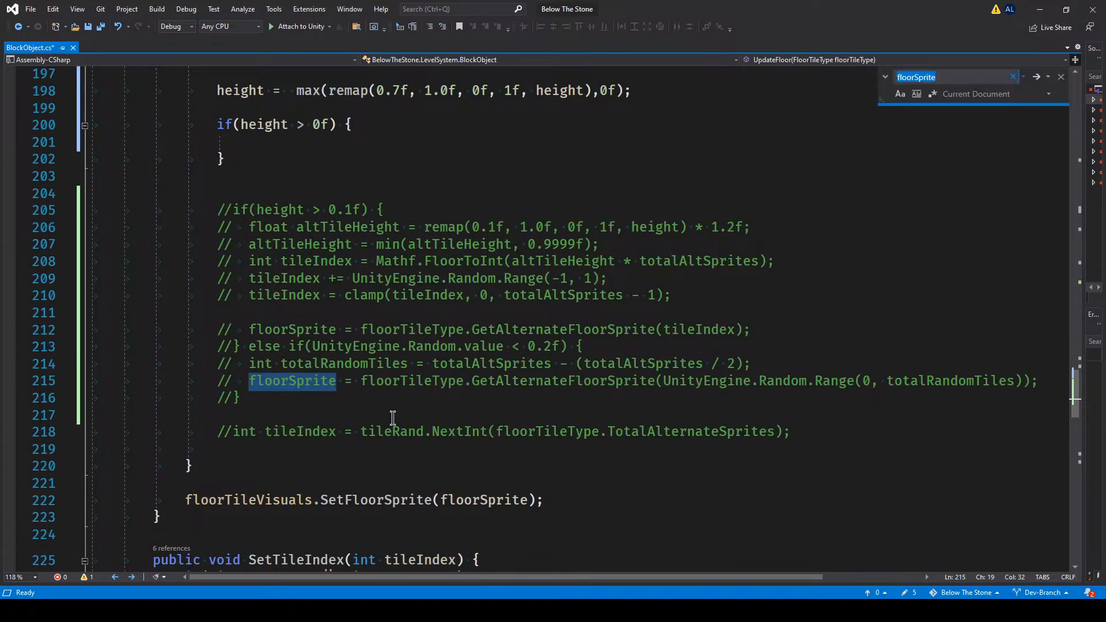
scroll(385, 415, "up", 12)
scroll(386, 415, "down", 4)
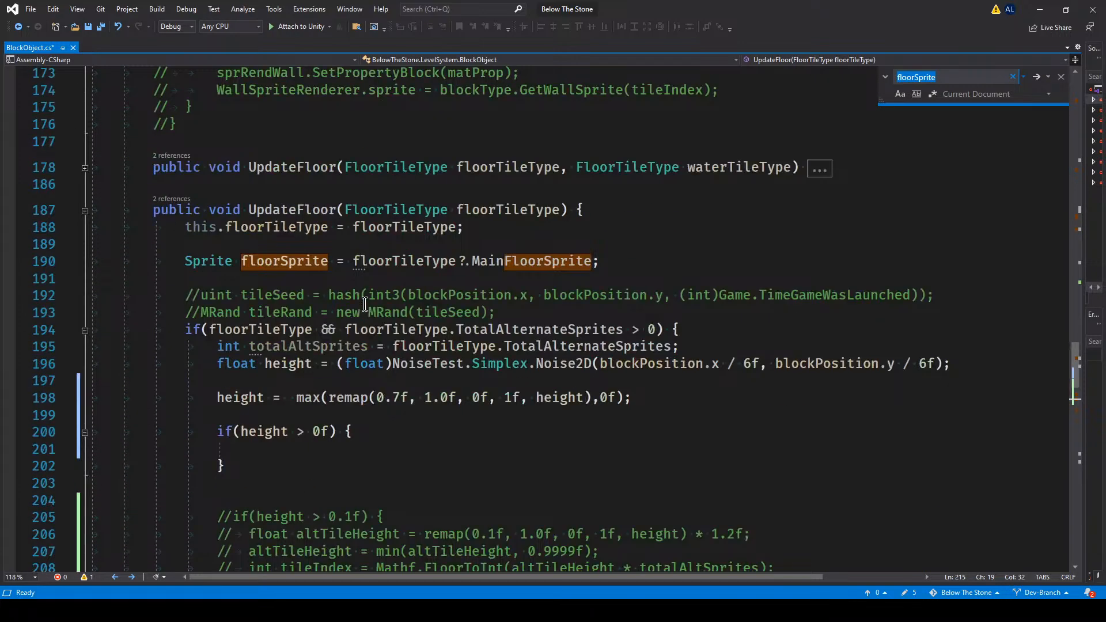
left_click(361, 263)
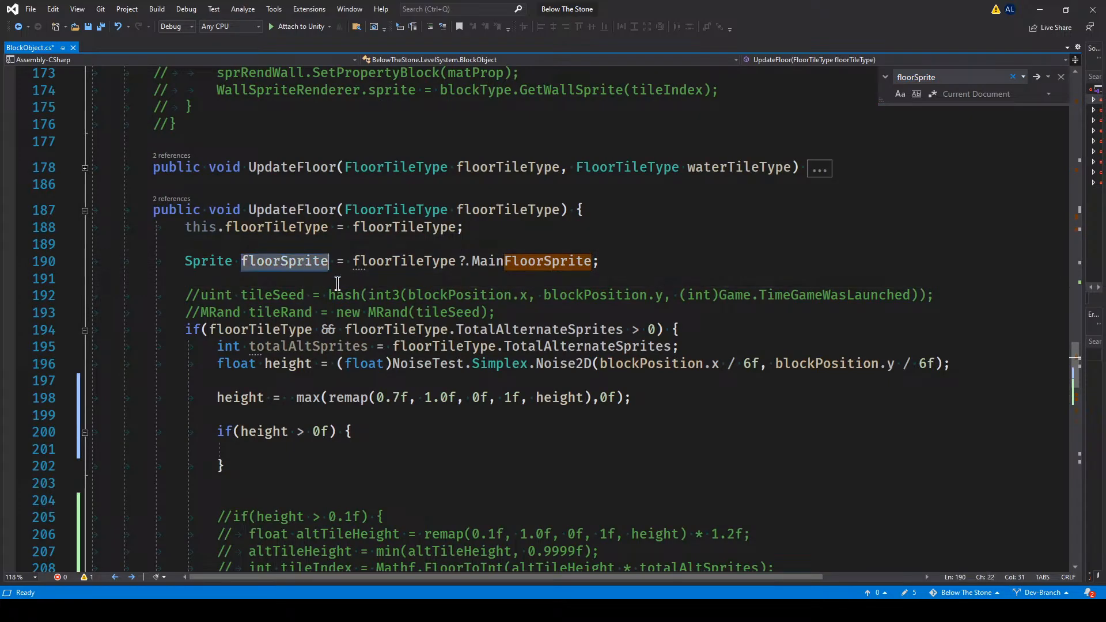
left_click(1061, 77)
scroll(381, 328, "down", 10)
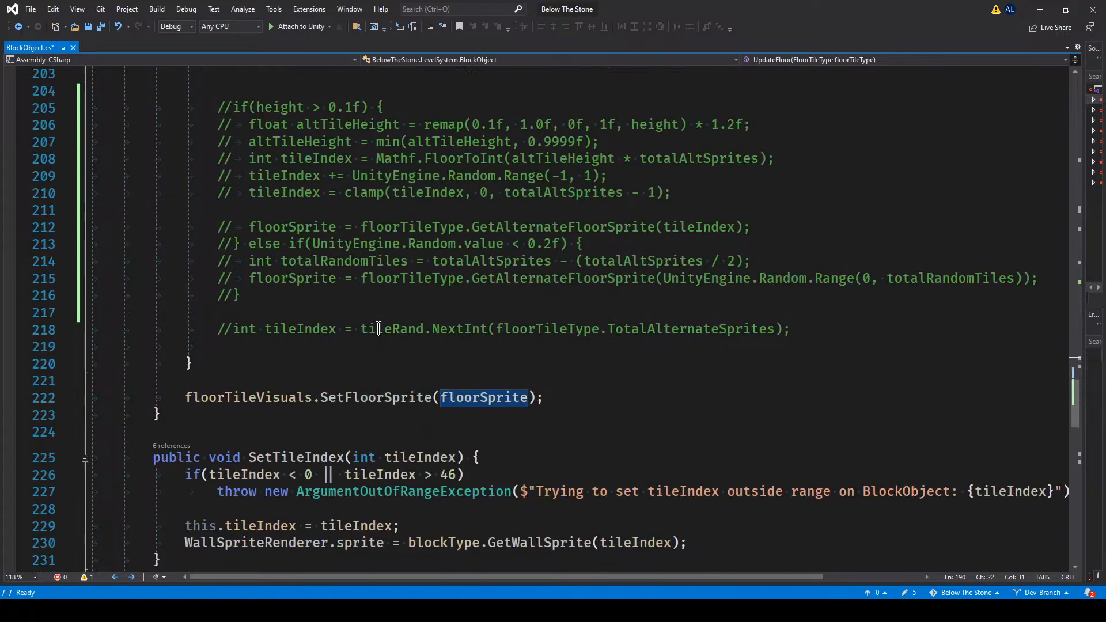
scroll(213, 361, "up", 6)
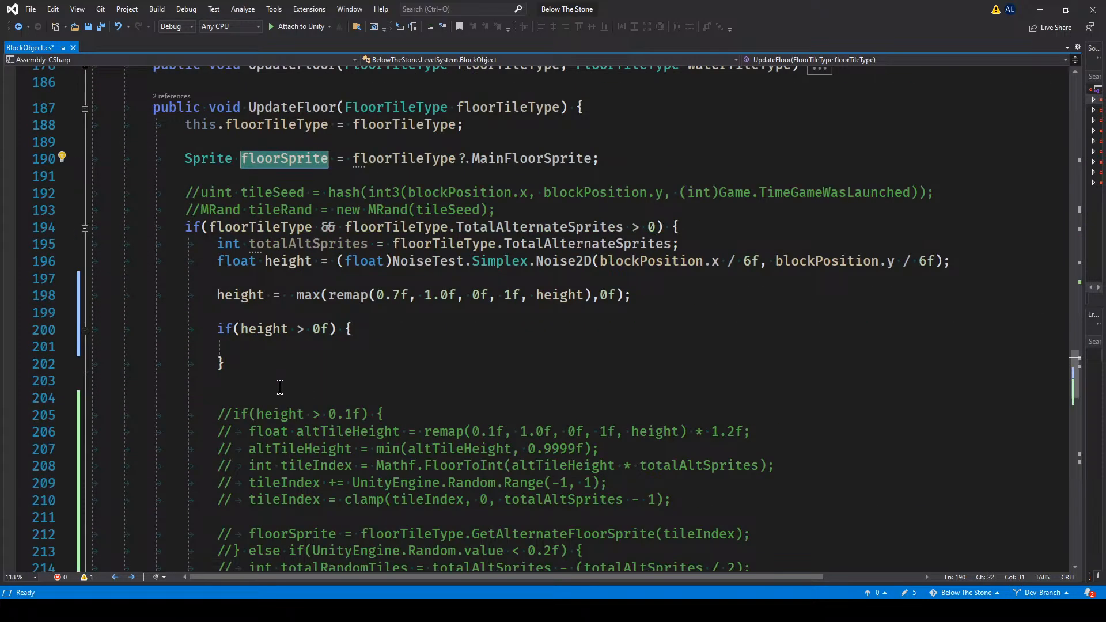
Inside the if block, assign floorSprite the expression floorTileType.GetAlternateFloorSprite(UnityEngine.Random.Range(0, totalRandomTiles)), copied from the commented-out line 215.
left_click(275, 347)
scroll(440, 360, "down", 2)
type("floorSprite =")
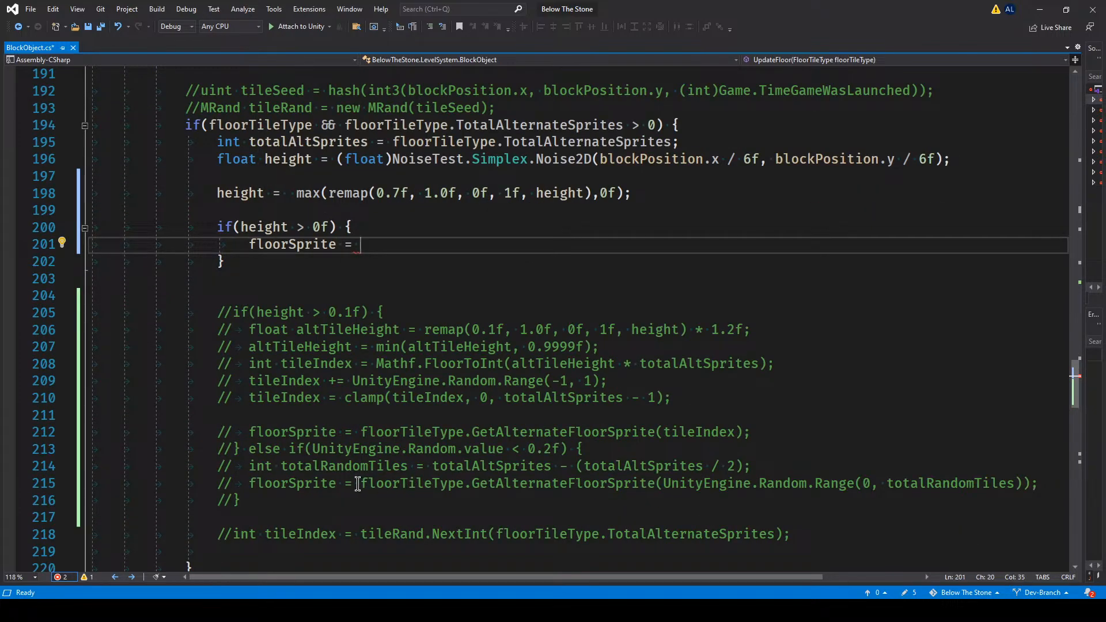
left_click_drag(361, 483, 1031, 487)
key("ctrl+c")
scroll(383, 334, "up", 6)
left_click(406, 344)
key("ctrl+v")
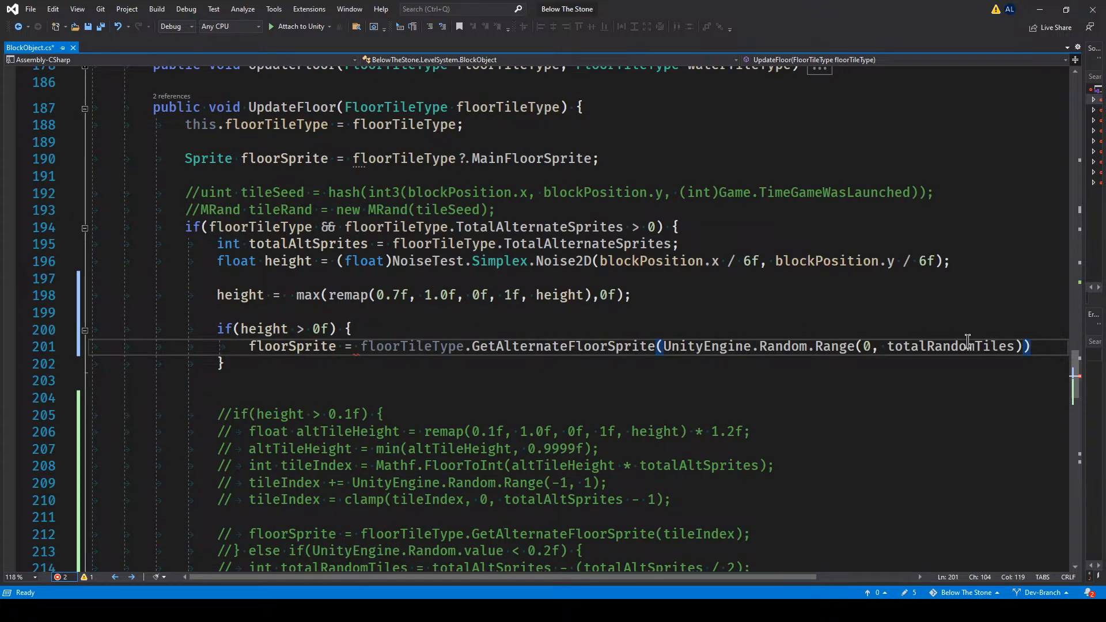
Replace the GetAlternateFloorSprite argument on line 201 with 0, end the statement with a semicolon, and save BlockObject.cs.
left_click_drag(1031, 346, 662, 345)
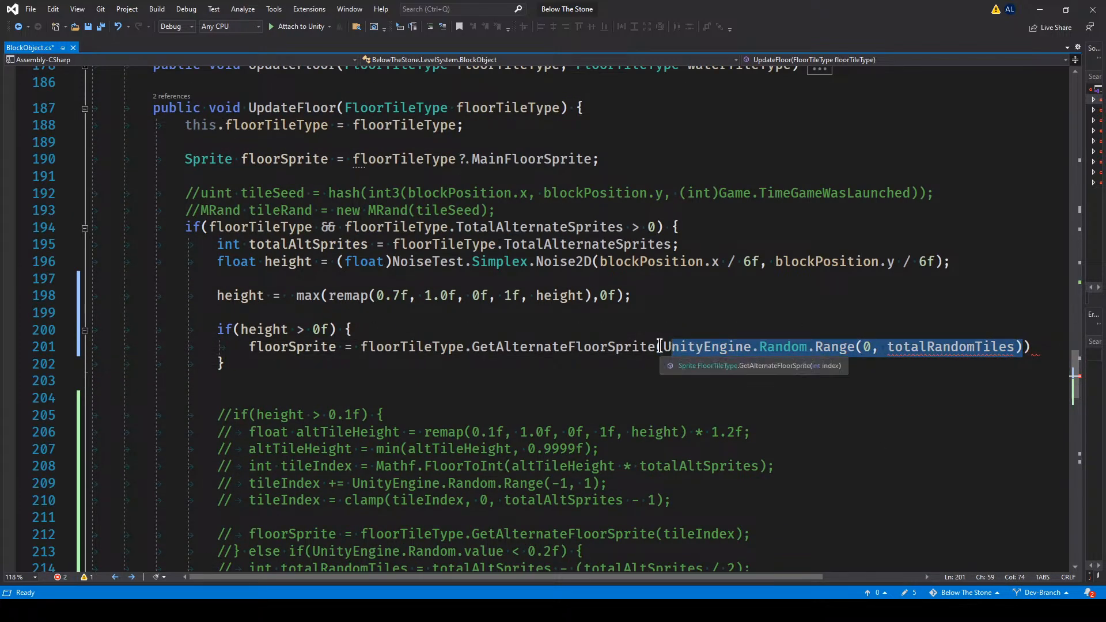
key("BackSpace")
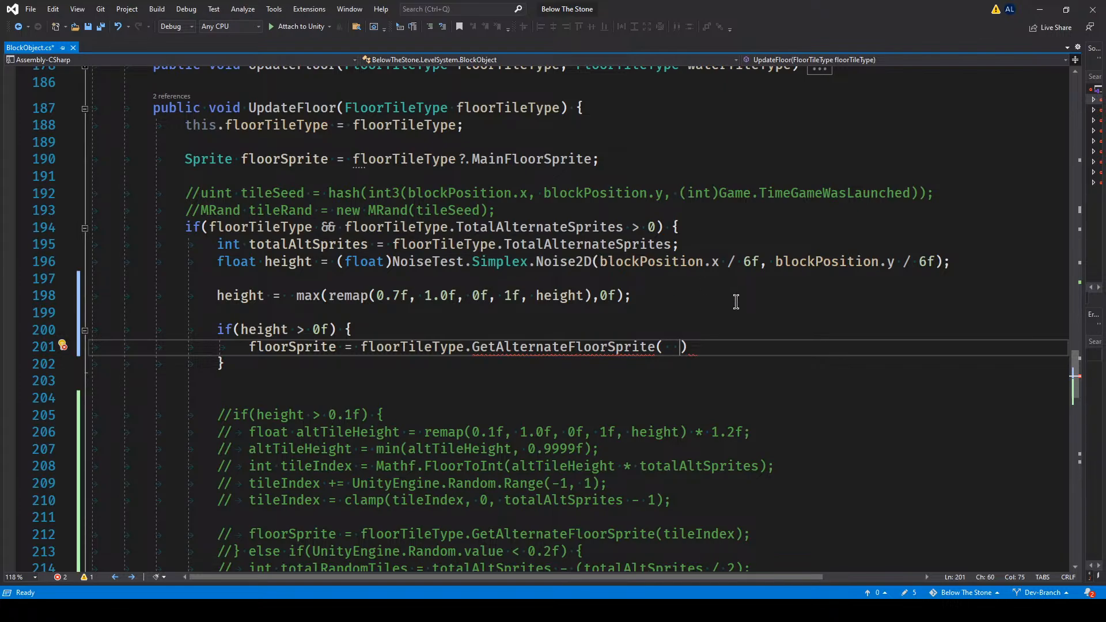
key("BackSpace")
key("BackSpace")
type(");")
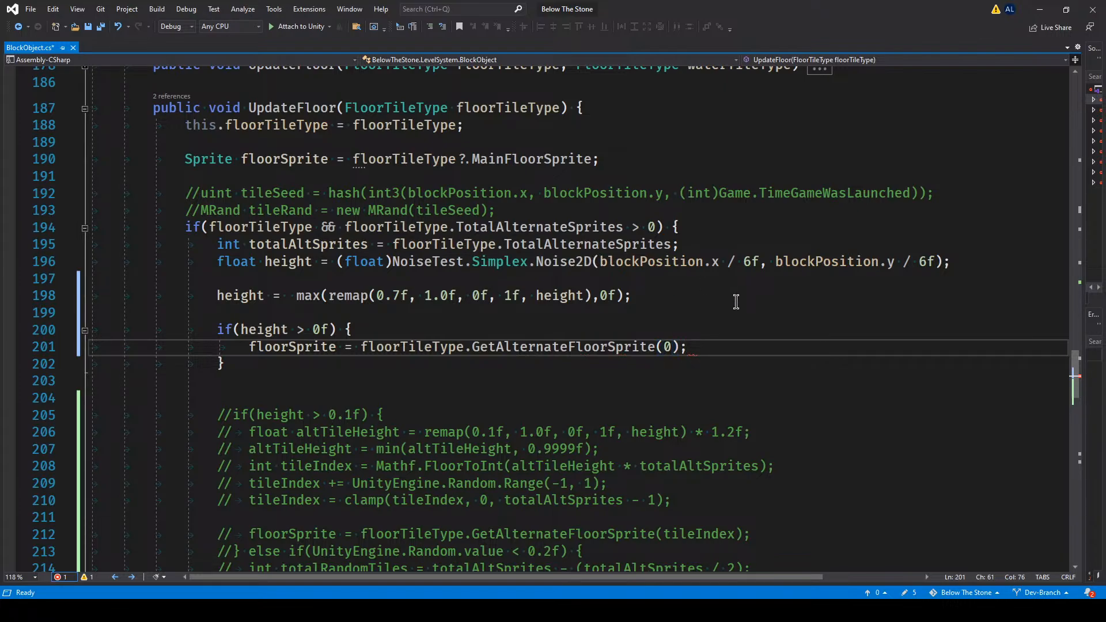
left_click(397, 331)
key("ctrl+s")
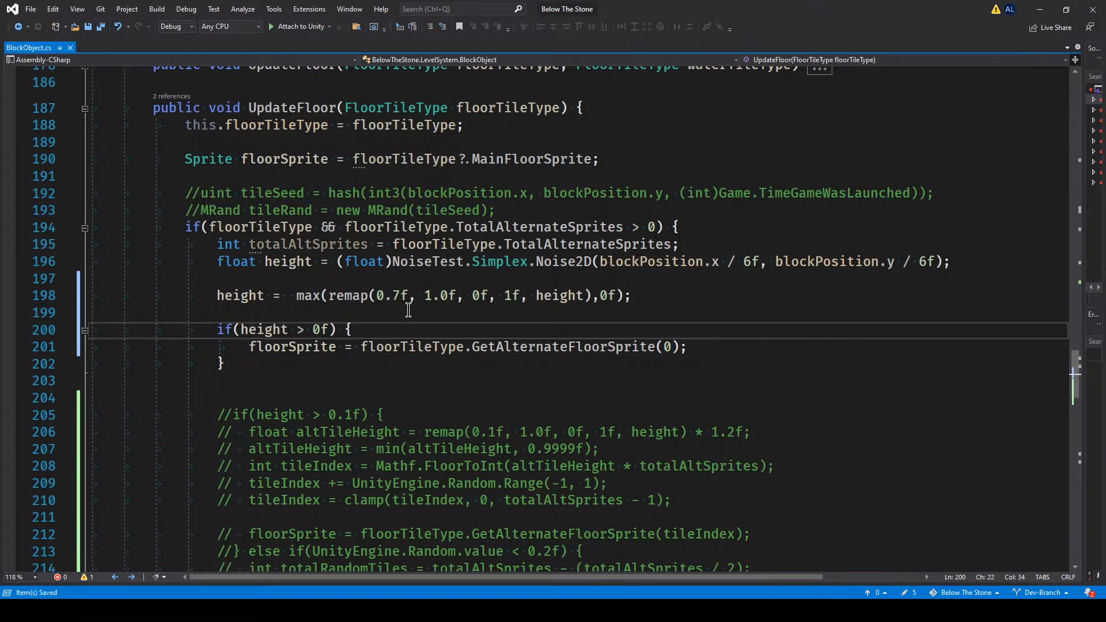
Set the GetAlternateFloorSprite argument on line 201 to 3 and switch to Unity.
left_click(669, 348)
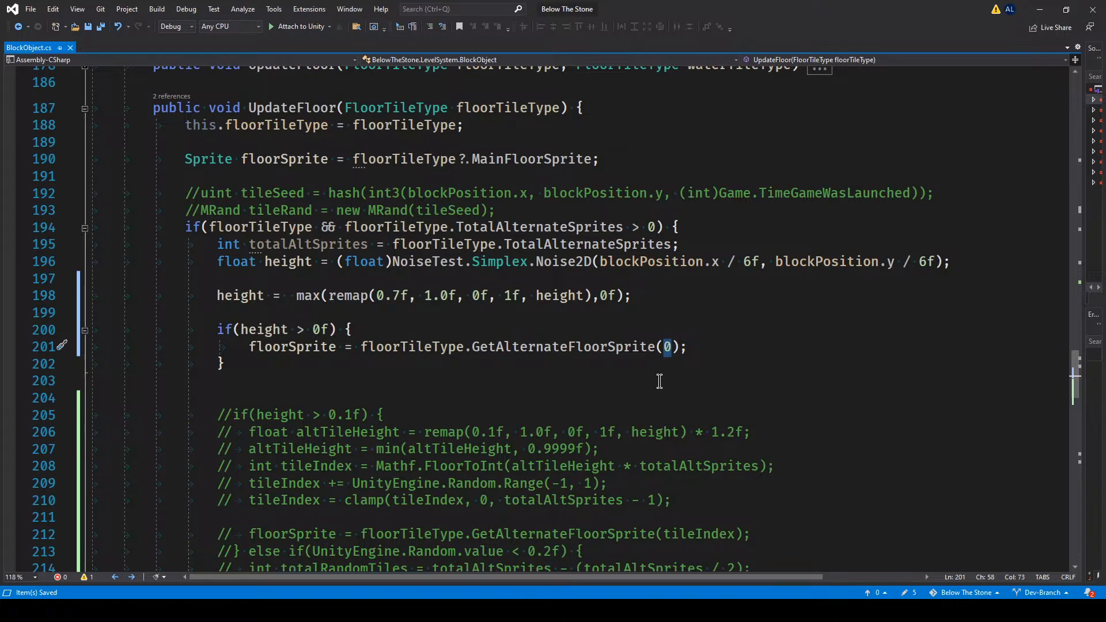
type("3")
key("End")
key("alt+Tab")
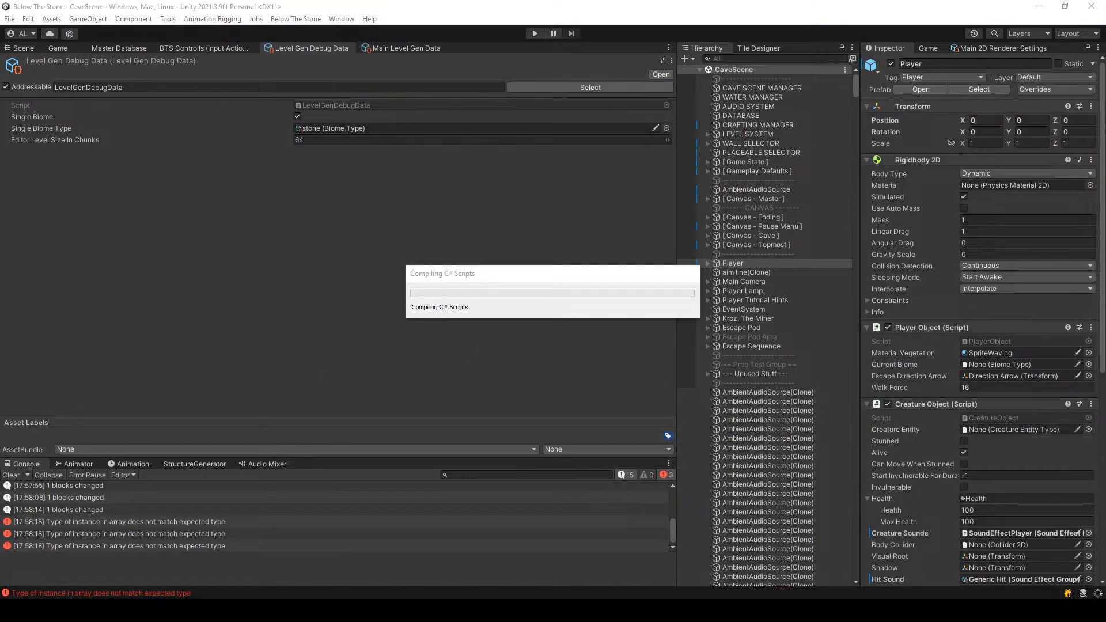
left_click(1004, 611)
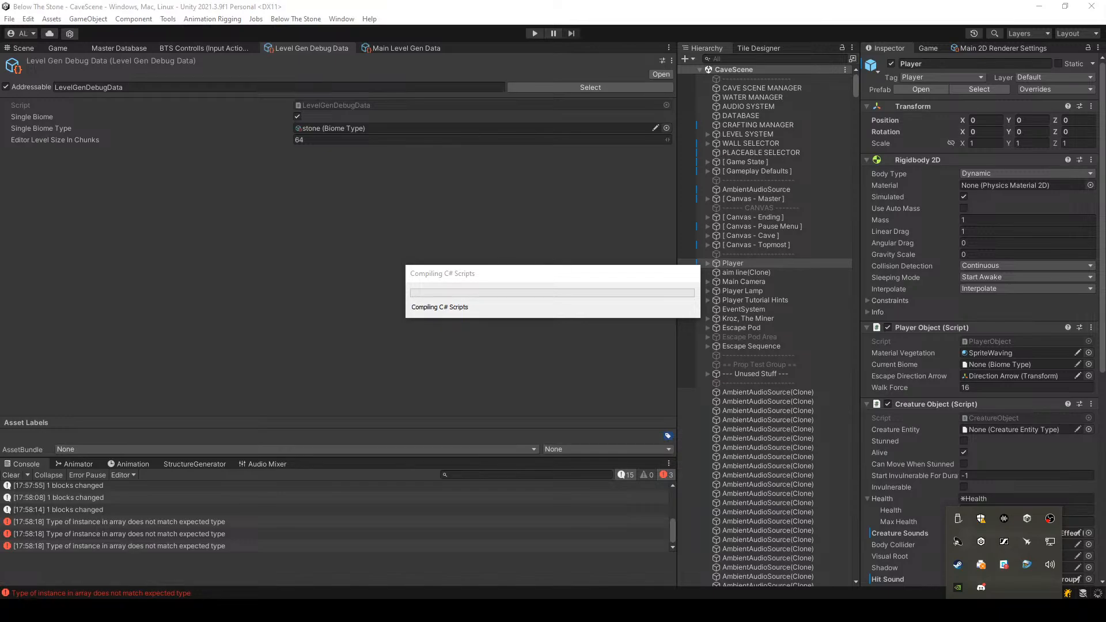
key("Escape")
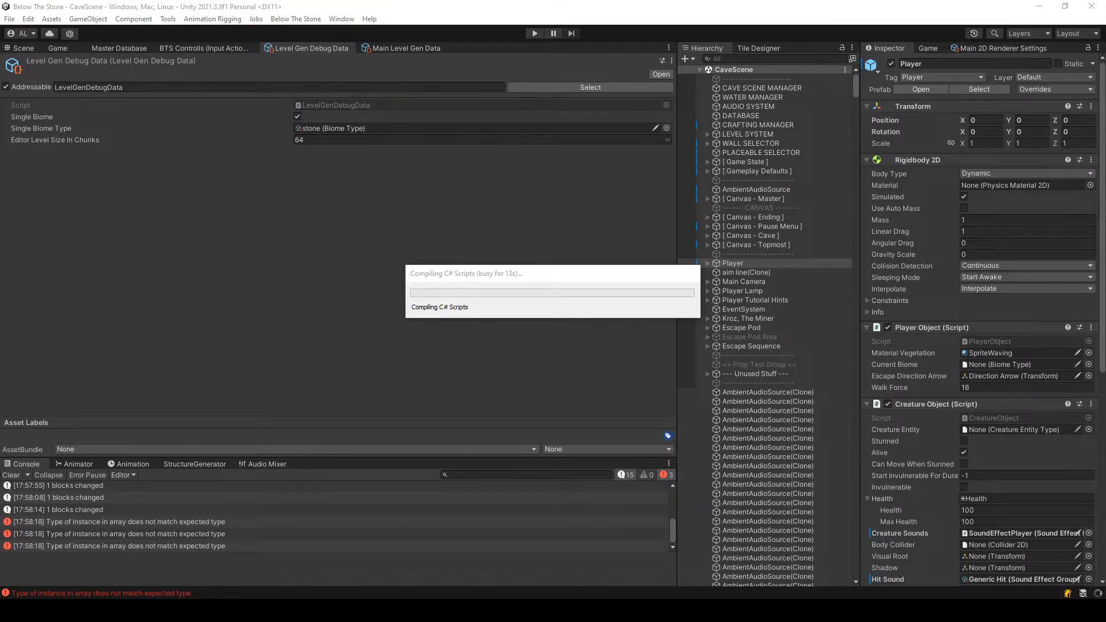
left_click_drag(604, 273, 572, 168)
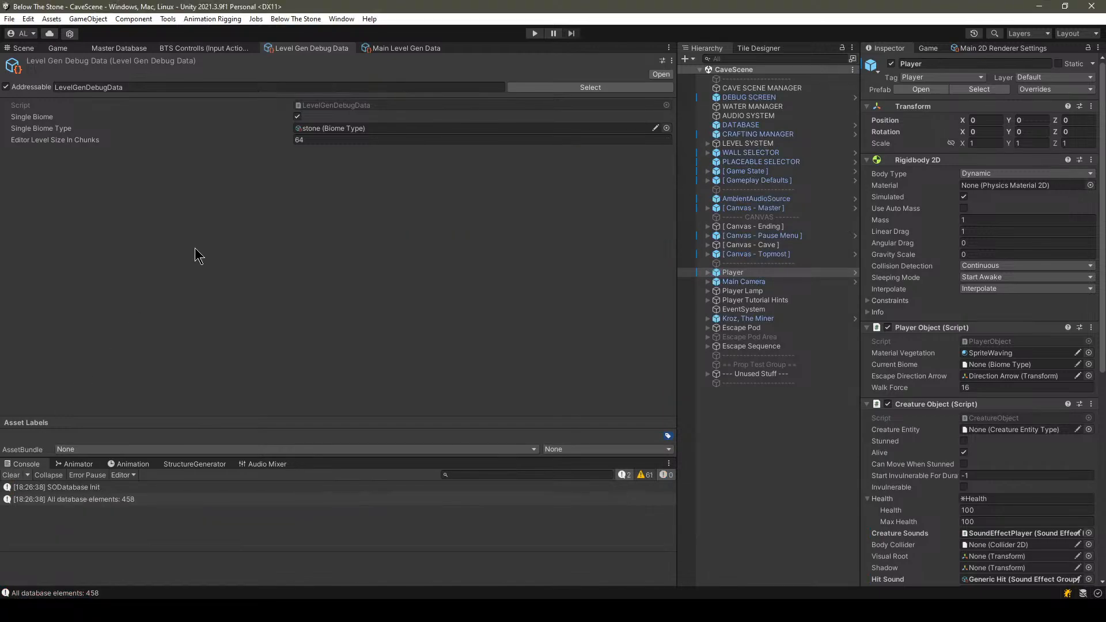
Run CaveScene in the Game view and dismiss the Welcome to the Caves message.
left_click(64, 49)
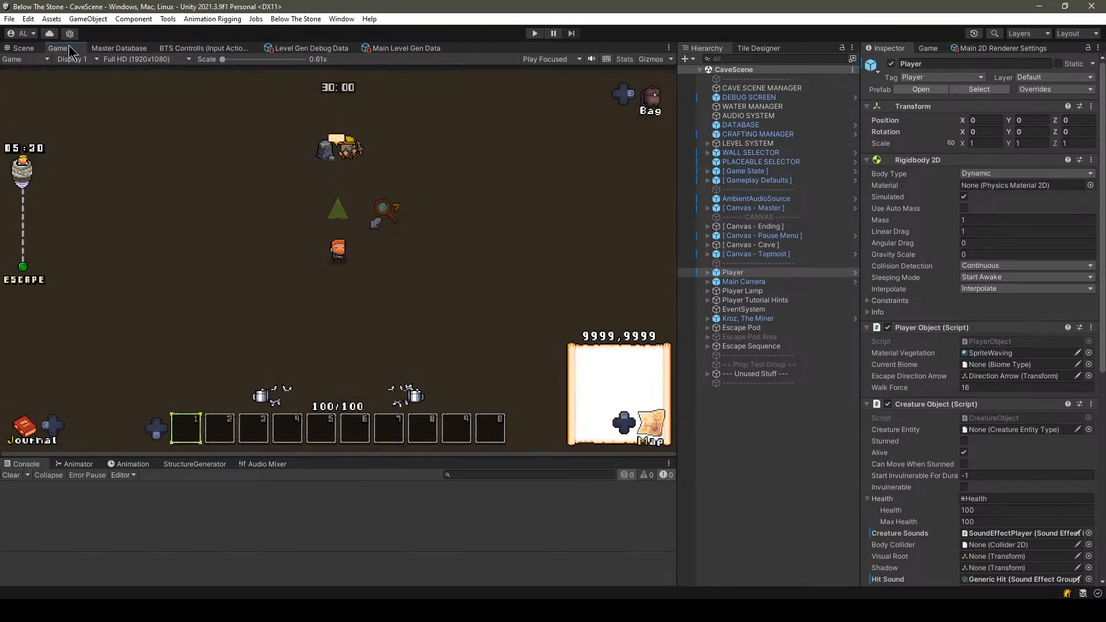
left_click(533, 33)
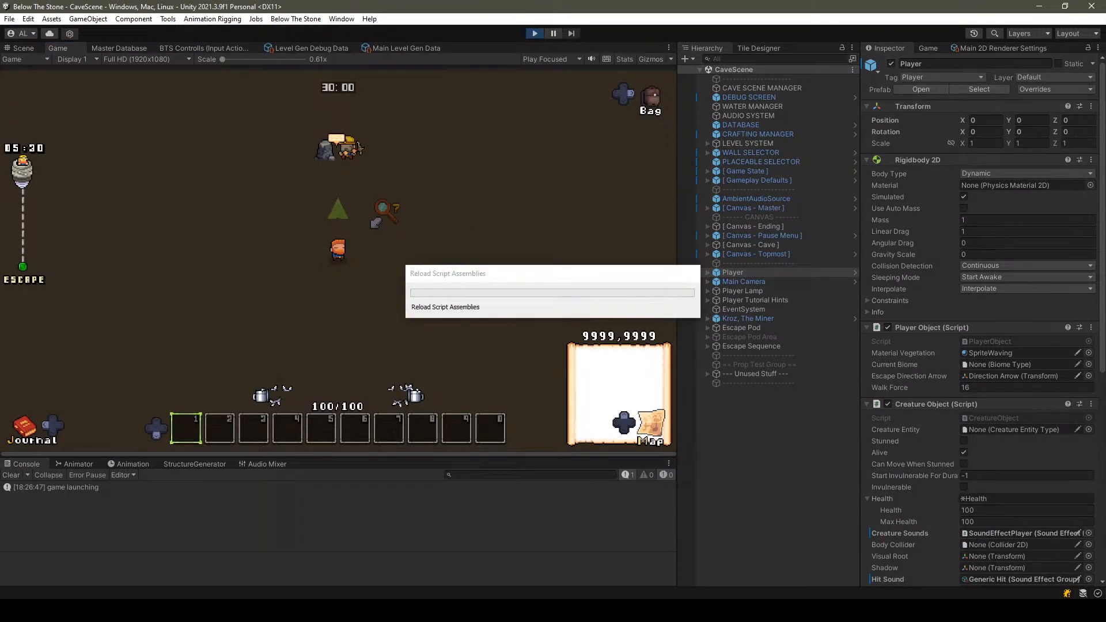
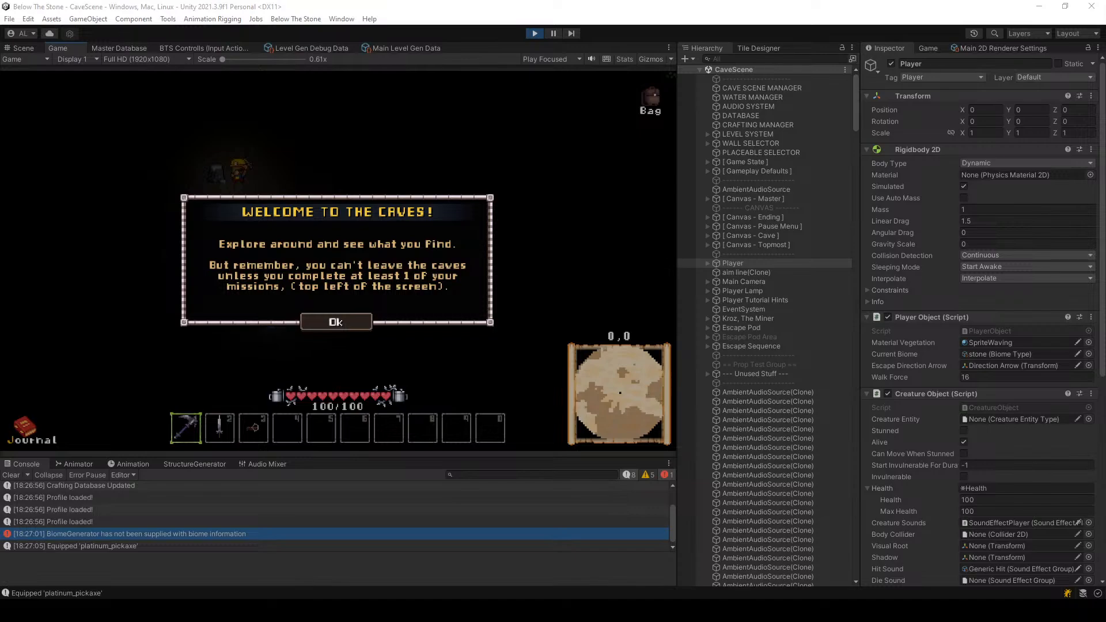
left_click(323, 323)
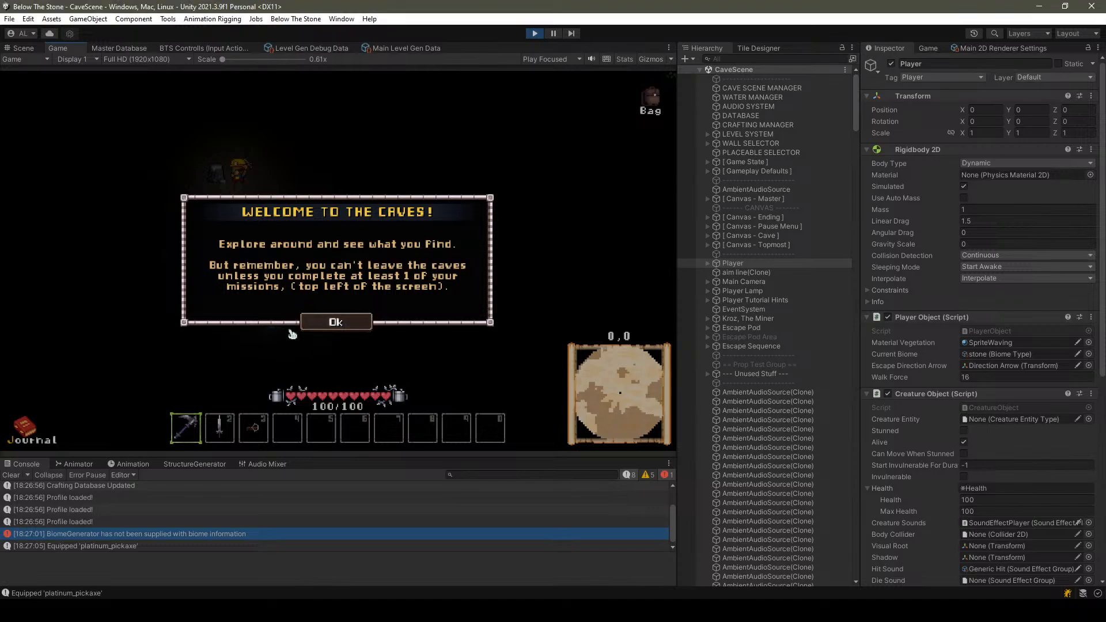
left_click(377, 609)
left_click(462, 564)
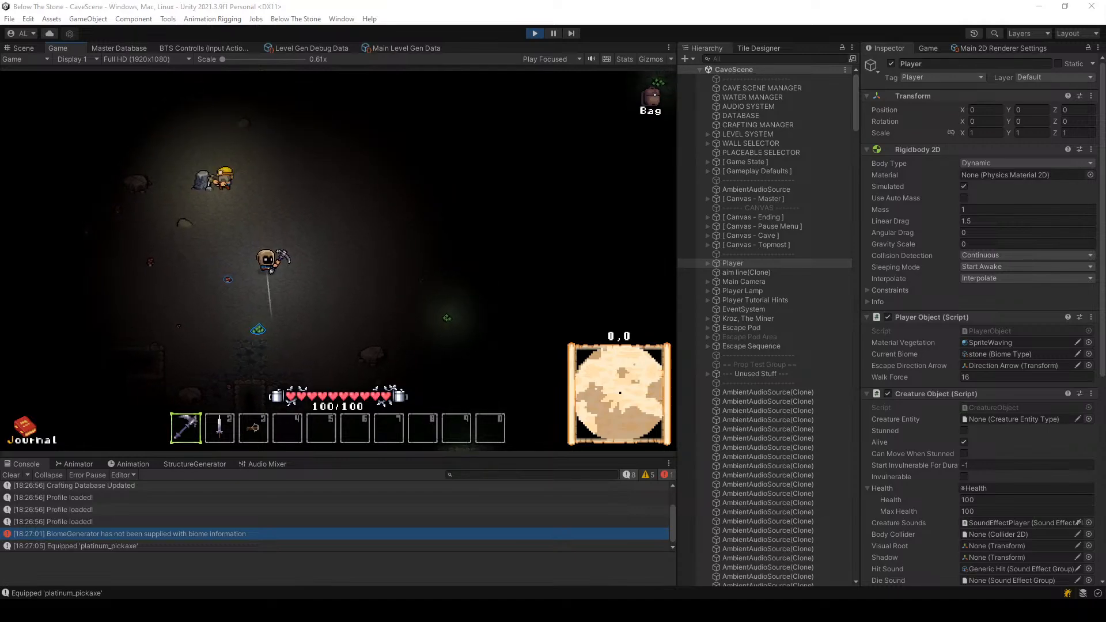
Walk the player character a short way down and right through the cave.
left_click(407, 227)
key("s")
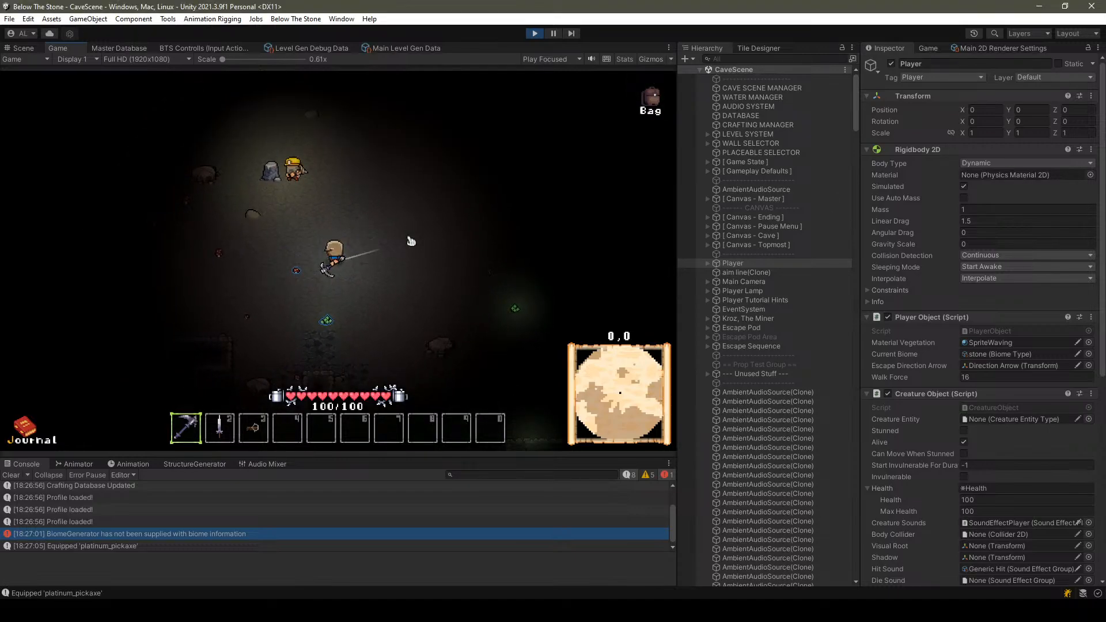
key("d")
Examine where alternate floor sprites are placed across the generated cave around the player in the Scene view.
left_click(23, 48)
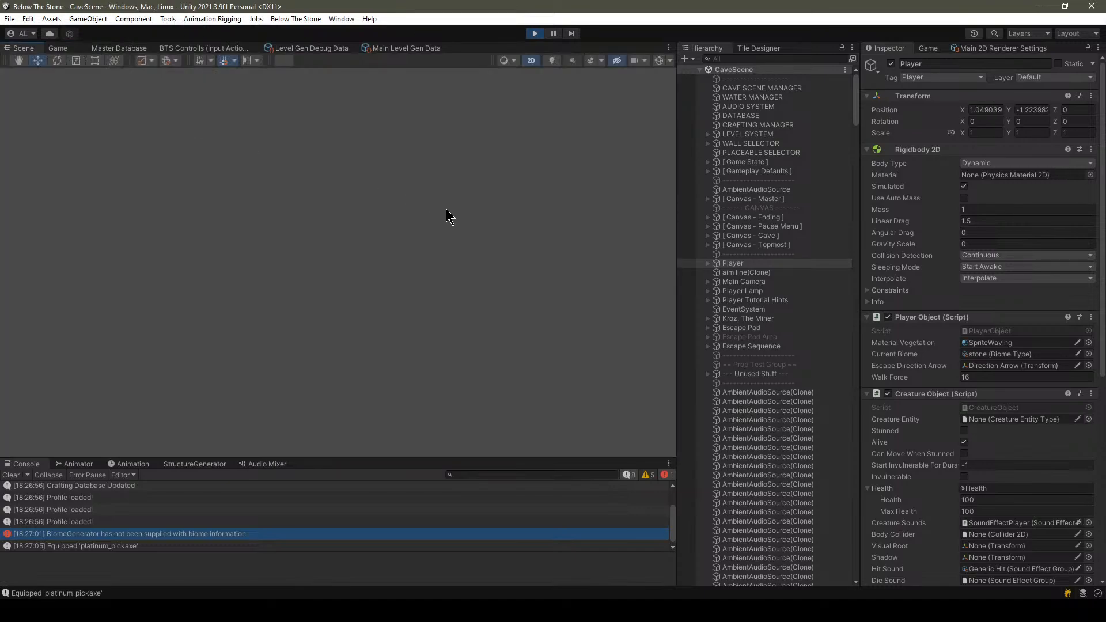
scroll(466, 354, "up", 10)
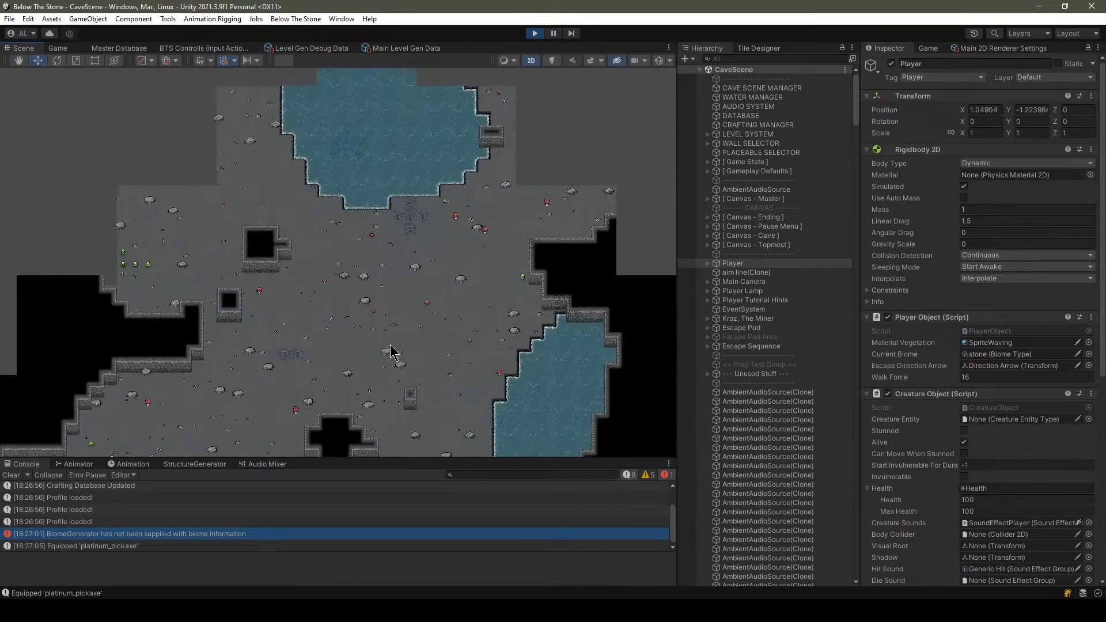
middle_click_drag(392, 283, 511, 106)
scroll(403, 195, "down", 6)
middle_click_drag(449, 378, 538, 278)
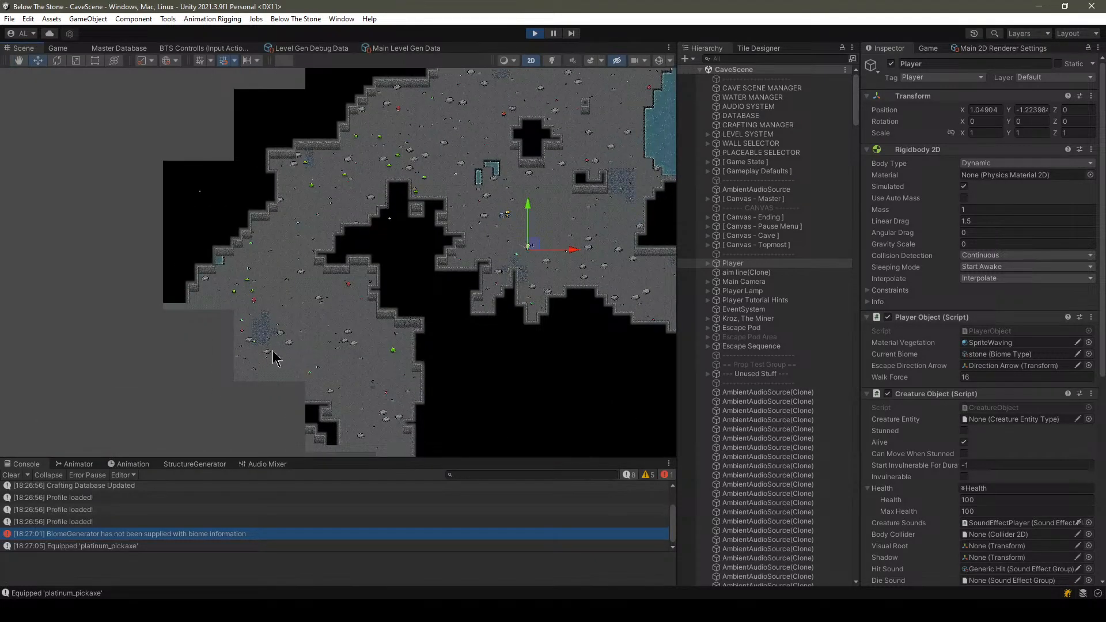
middle_click_drag(401, 197, 305, 360)
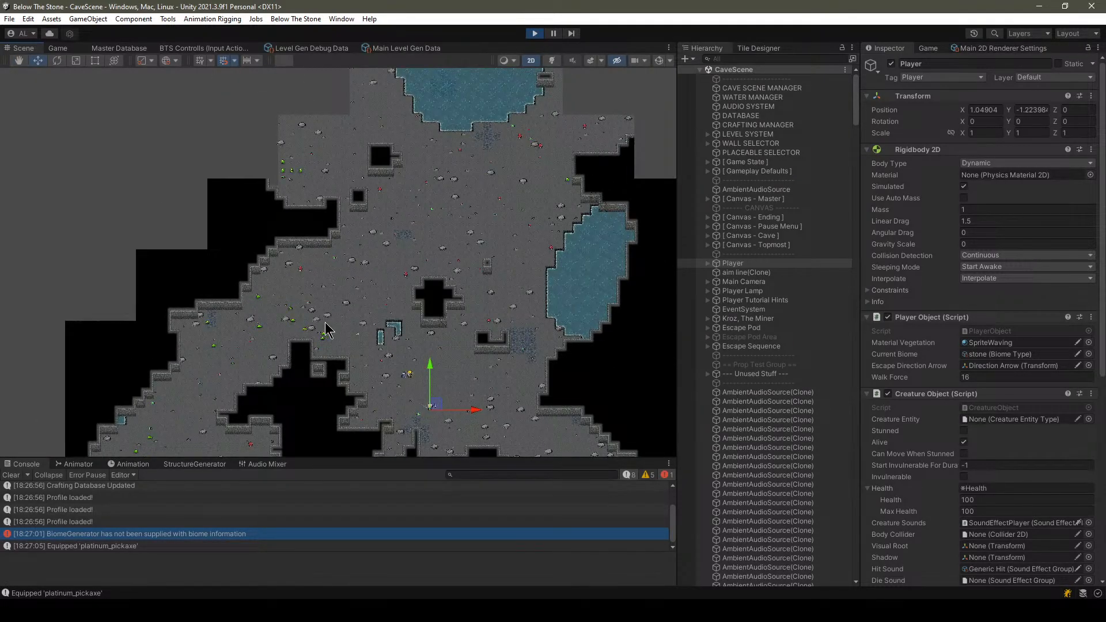
middle_click_drag(372, 204, 345, 190)
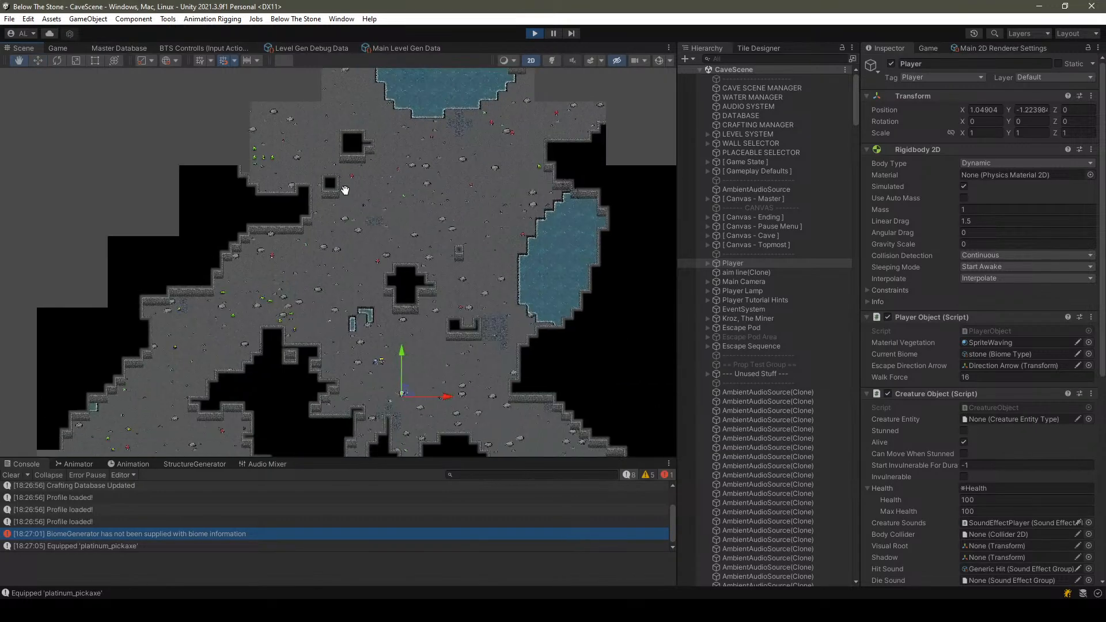
Select the Player and move it to about X 3.2, Y 9.9, and on to about X -13.4, Y -1.4, to reveal more floor.
left_click(725, 264)
middle_click_drag(442, 354, 432, 267)
scroll(488, 233, "up", 10)
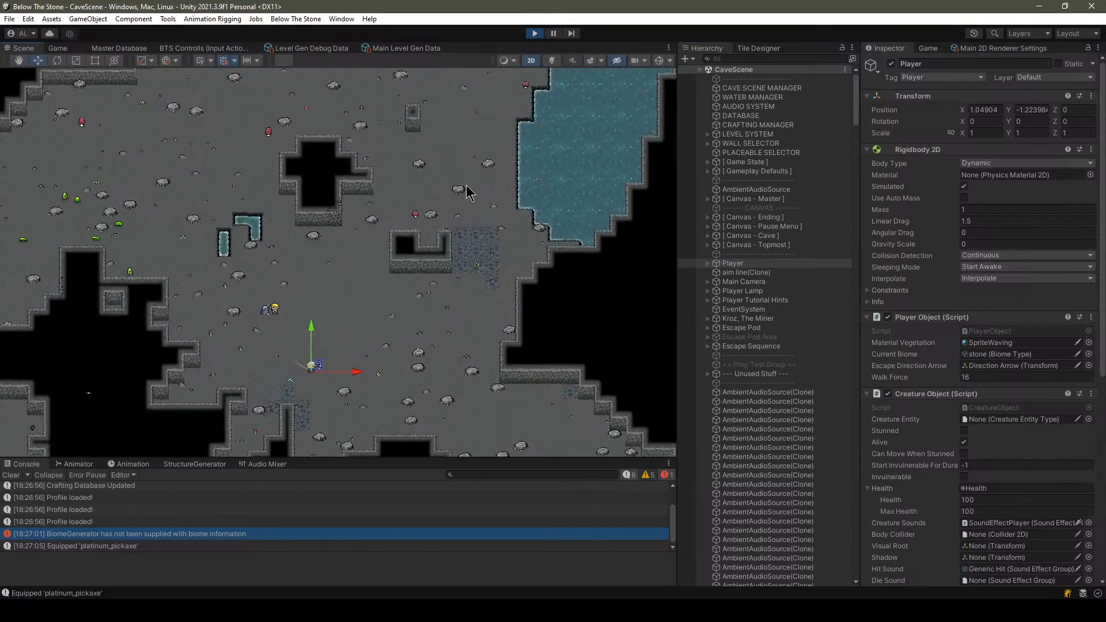
scroll(435, 194, "down", 7)
left_click_drag(349, 317, 361, 190)
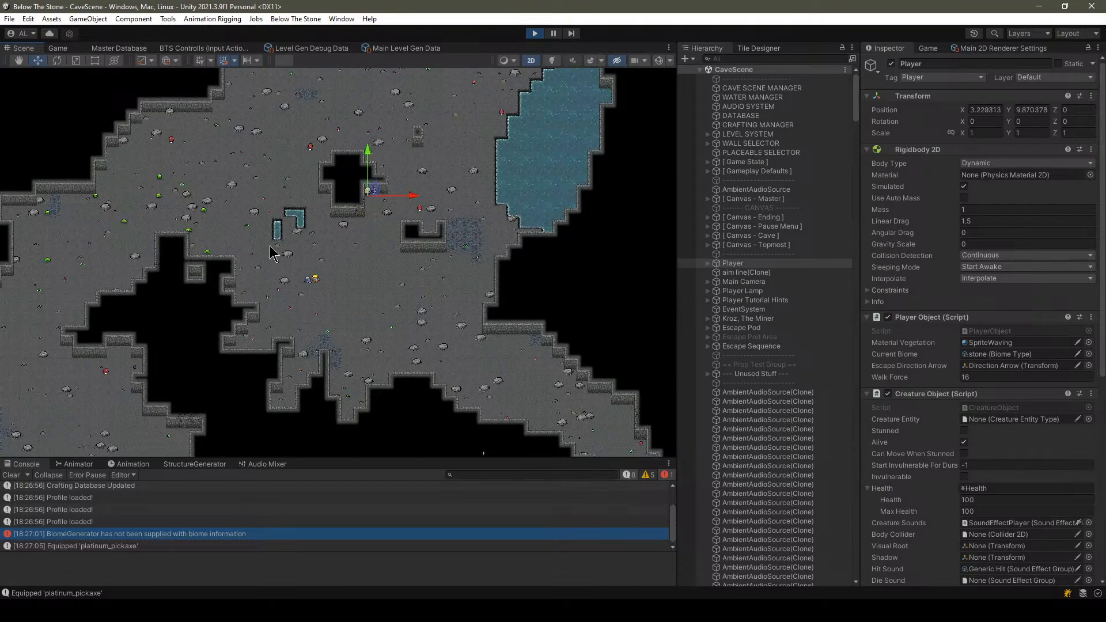
middle_click_drag(265, 276, 444, 267)
left_click_drag(554, 178, 359, 313)
middle_click_drag(336, 330, 484, 217)
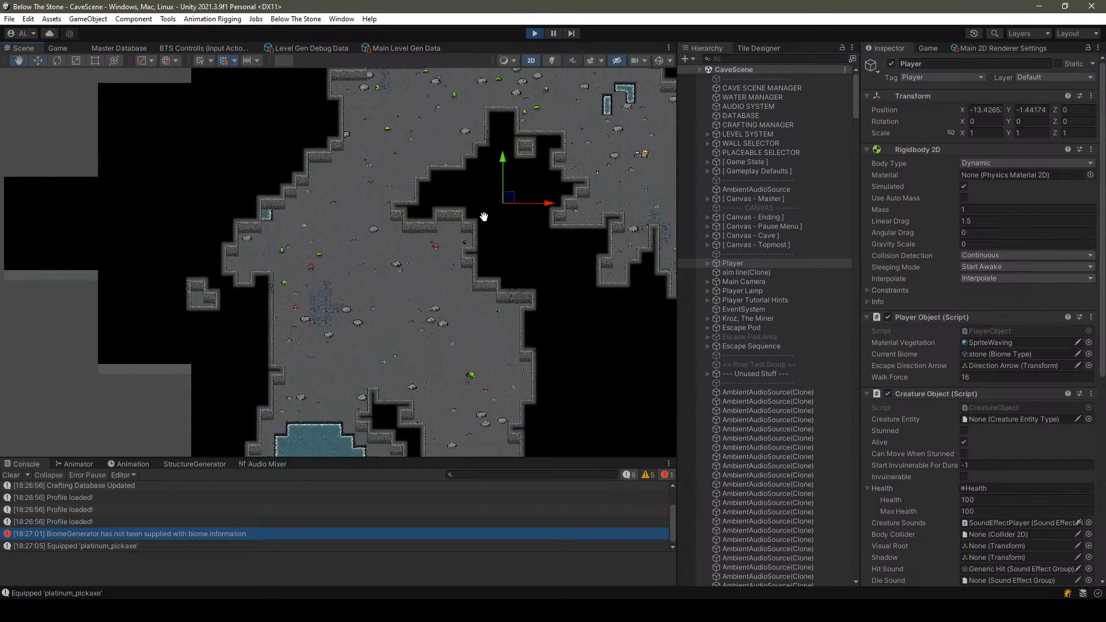
Inspect the floor patches in the western cave and move the Player east to about X 20.7, Y 0.
scroll(340, 277, "down", 6)
middle_click_drag(334, 295, 316, 219)
scroll(316, 213, "up", 11)
scroll(305, 221, "down", 15)
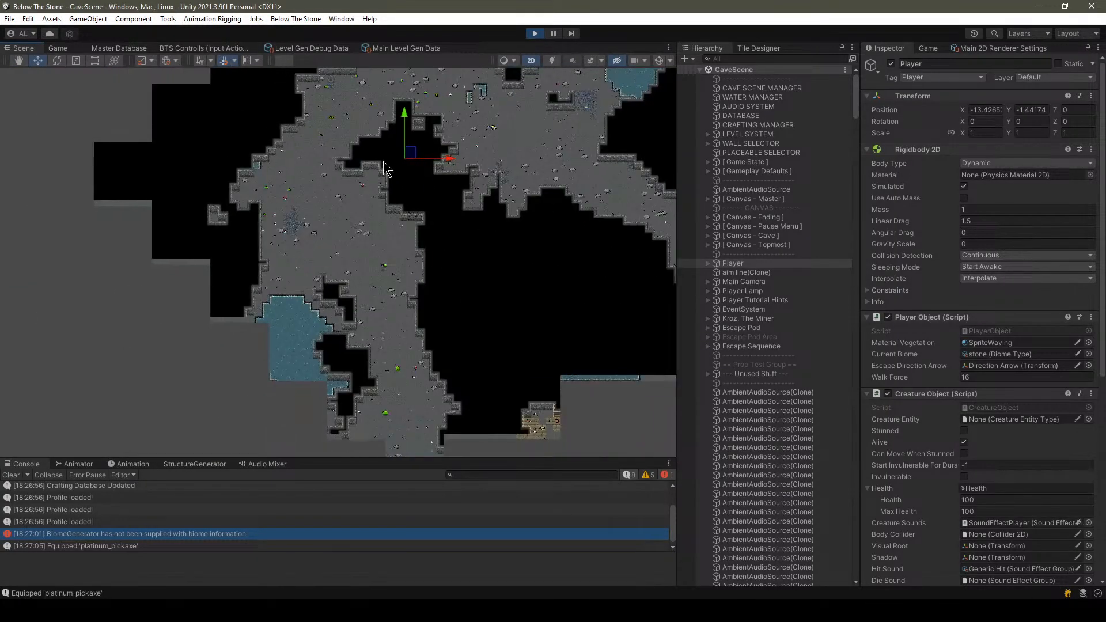
left_click_drag(412, 153, 627, 277)
middle_click_drag(598, 314, 364, 335)
scroll(390, 225, "up", 6)
middle_click_drag(390, 226, 419, 323)
left_click_drag(426, 423, 473, 247)
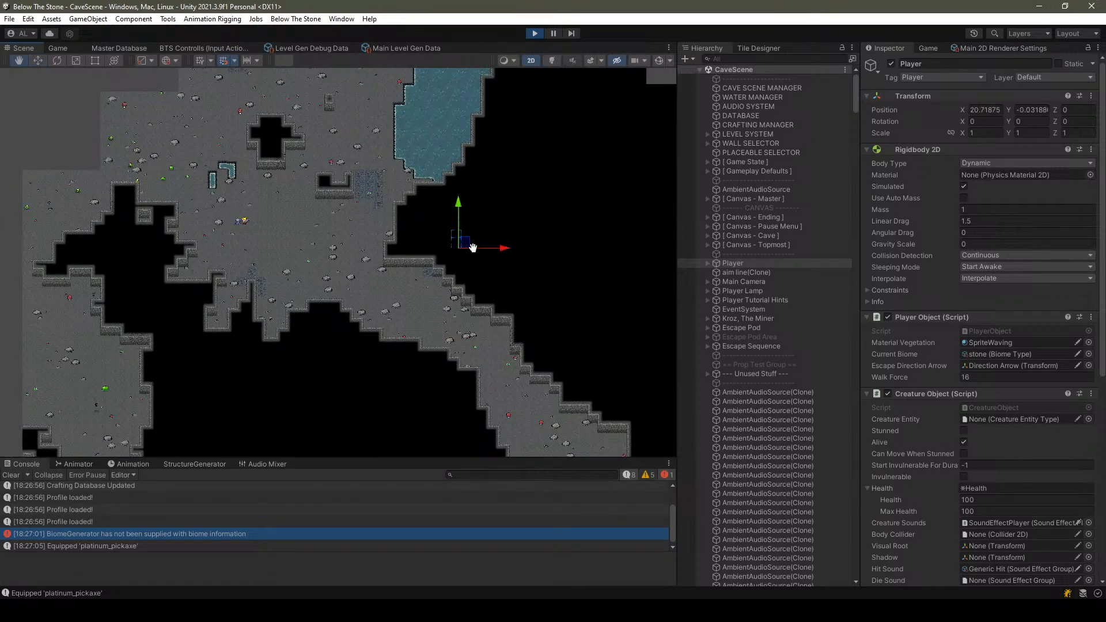
Move the Player north to about X 23.9, Y 25.7, and on to about X -11.8, Y 61.5, to inspect further floor.
middle_click_drag(472, 247, 497, 391)
left_click_drag(536, 141, 529, 144)
middle_click_drag(529, 145, 482, 412)
scroll(434, 346, "down", 3)
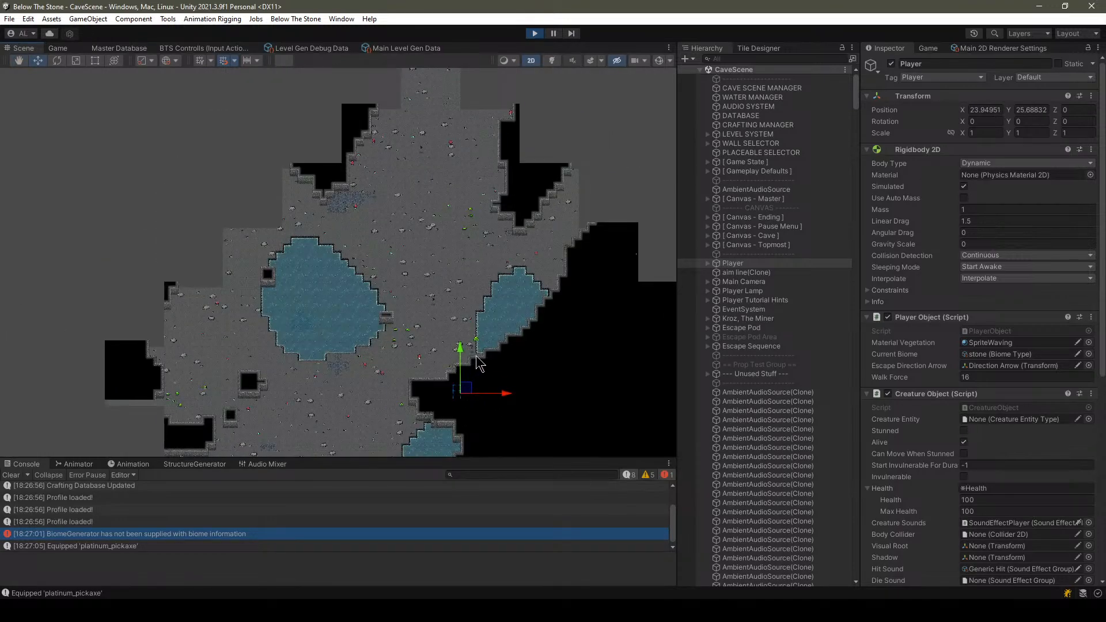
left_click_drag(465, 390, 203, 127)
middle_click_drag(203, 127, 279, 344)
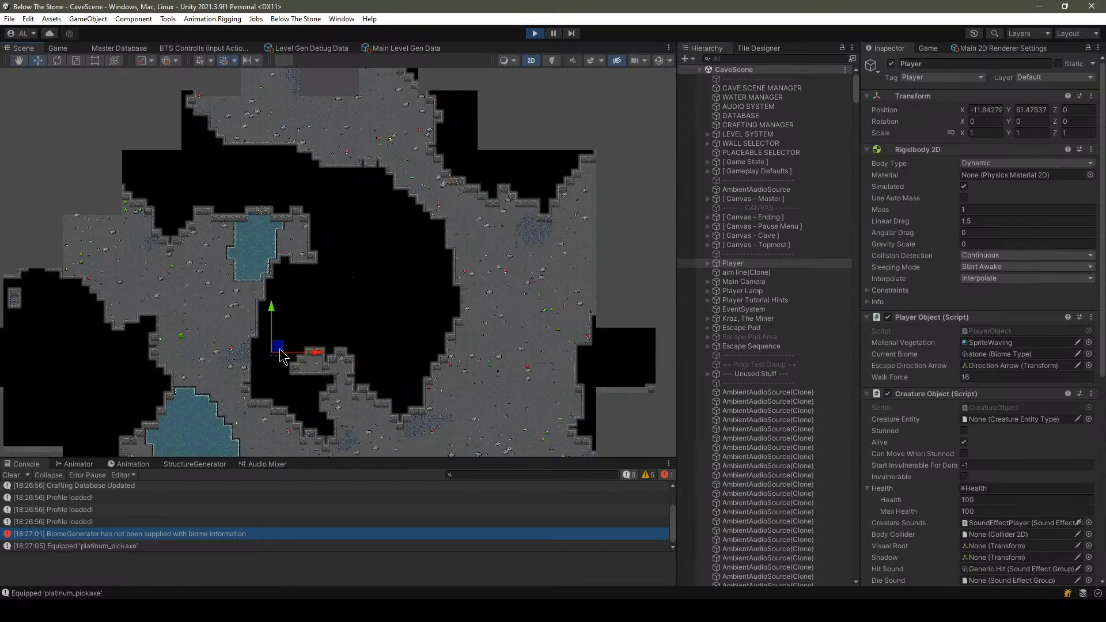
Move the Player farther north in stages to about X -19, Y 112, inspecting the floor patches in the newly generated caves.
left_click_drag(279, 345, 372, 255)
middle_click_drag(391, 236, 367, 349)
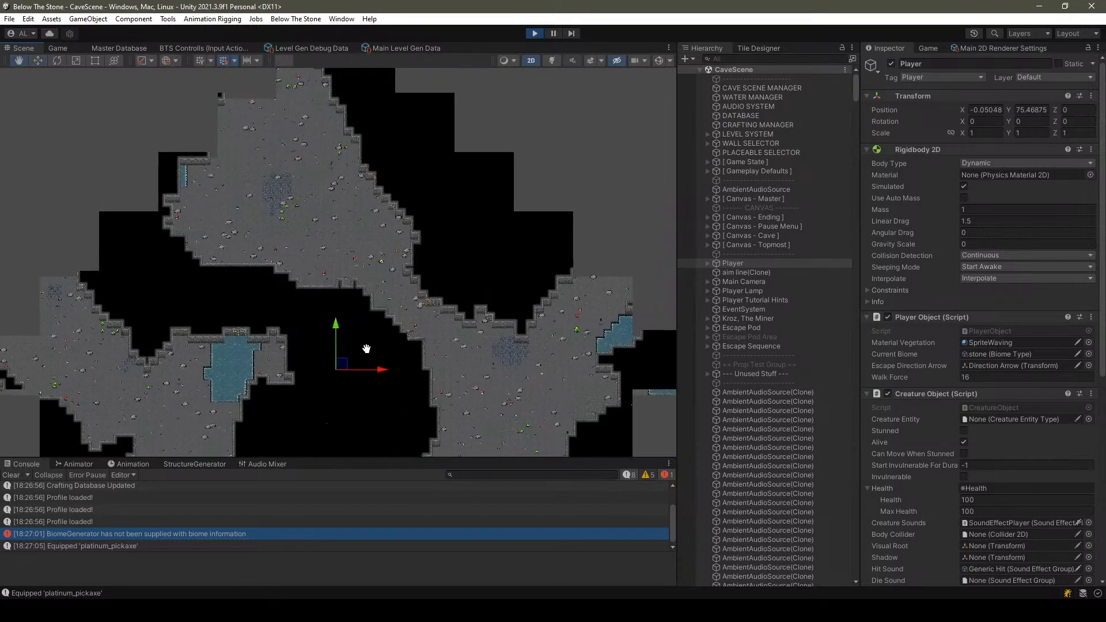
left_click_drag(341, 369, 440, 255)
middle_click_drag(417, 173, 405, 253)
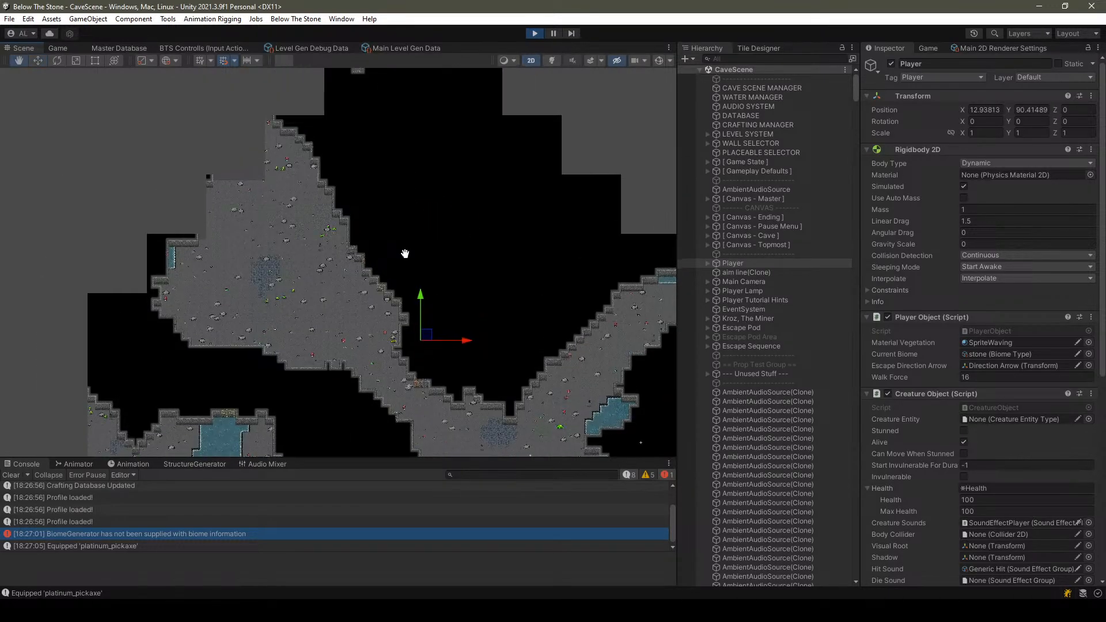
left_click_drag(426, 338, 242, 212)
middle_click_drag(268, 210, 493, 290)
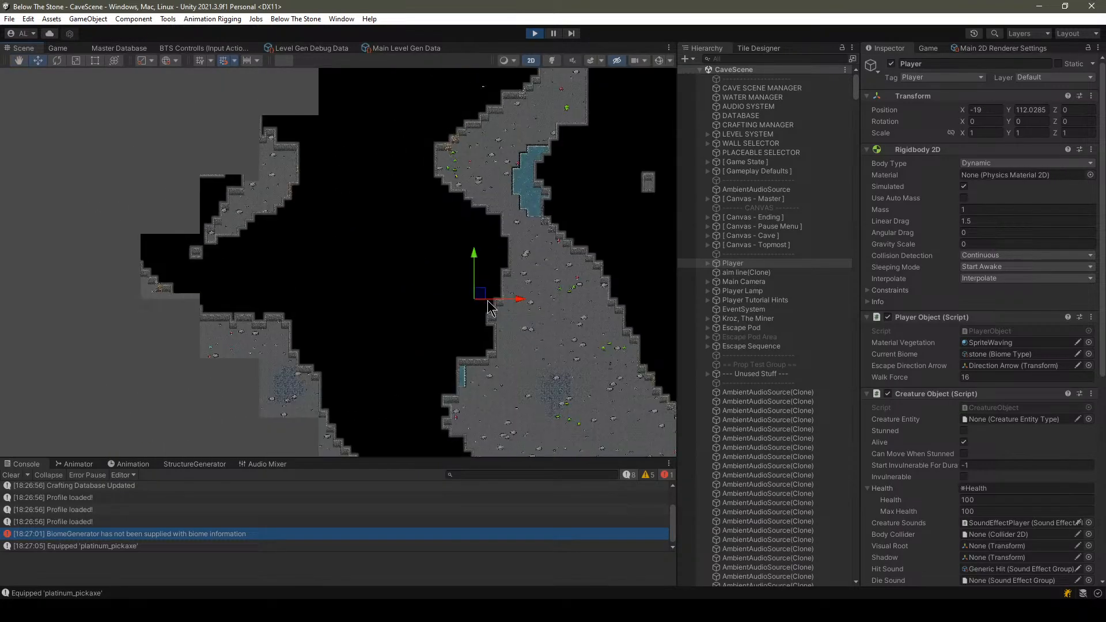
Move the Player southwest to about X -52.8, Y 88, and view the surrounding cave floor up close.
left_click_drag(480, 299, 339, 390)
middle_click_drag(339, 390, 415, 242)
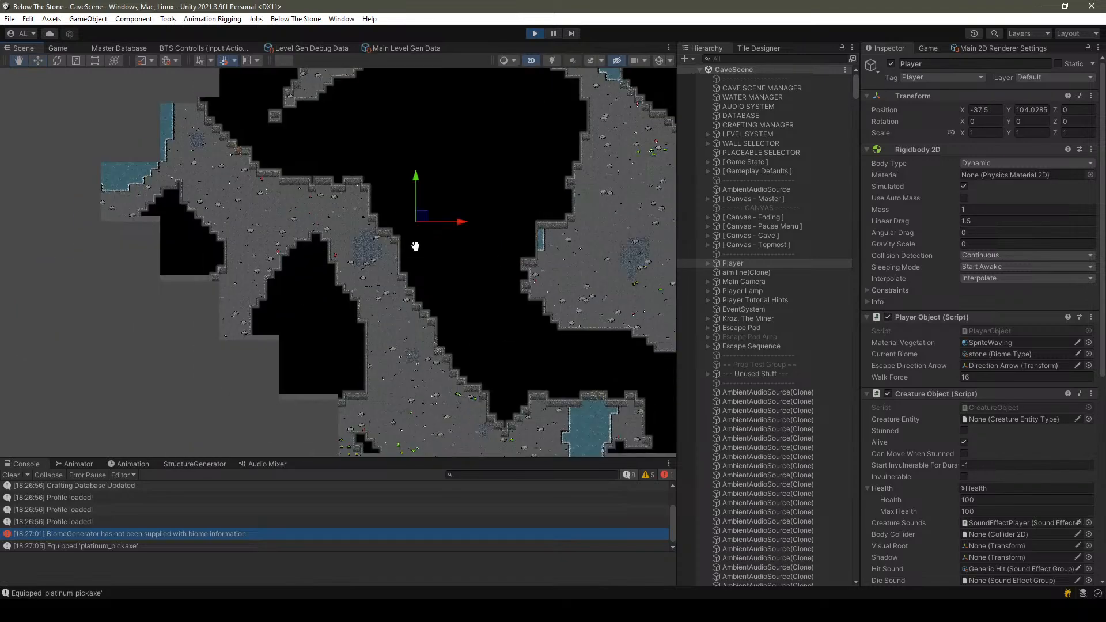
left_click_drag(423, 216, 306, 345)
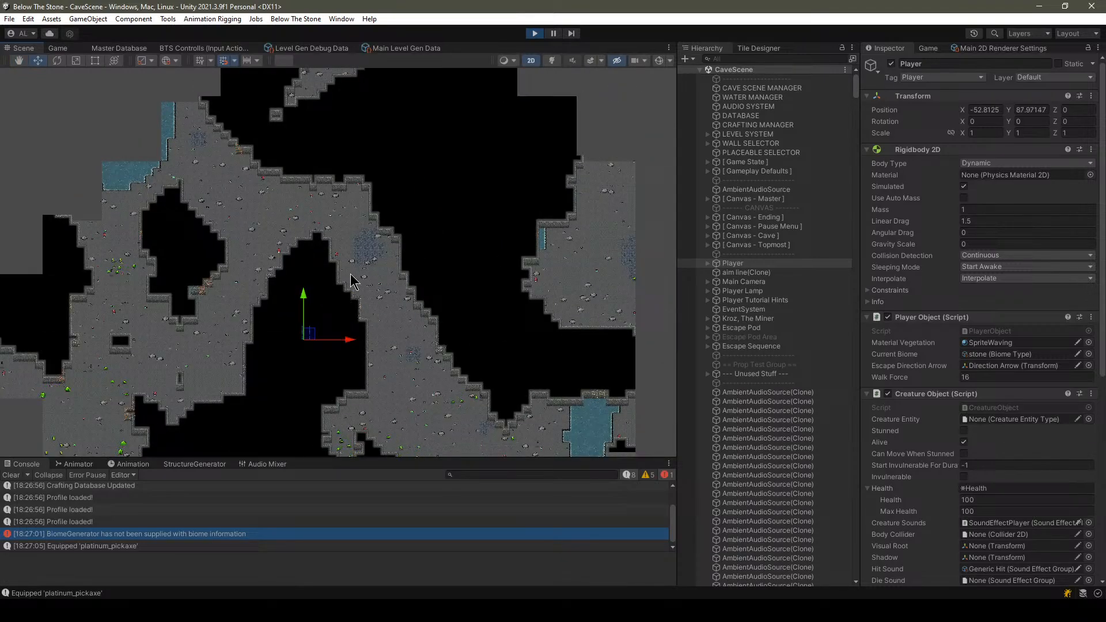
scroll(340, 280, "up", 4)
key("f")
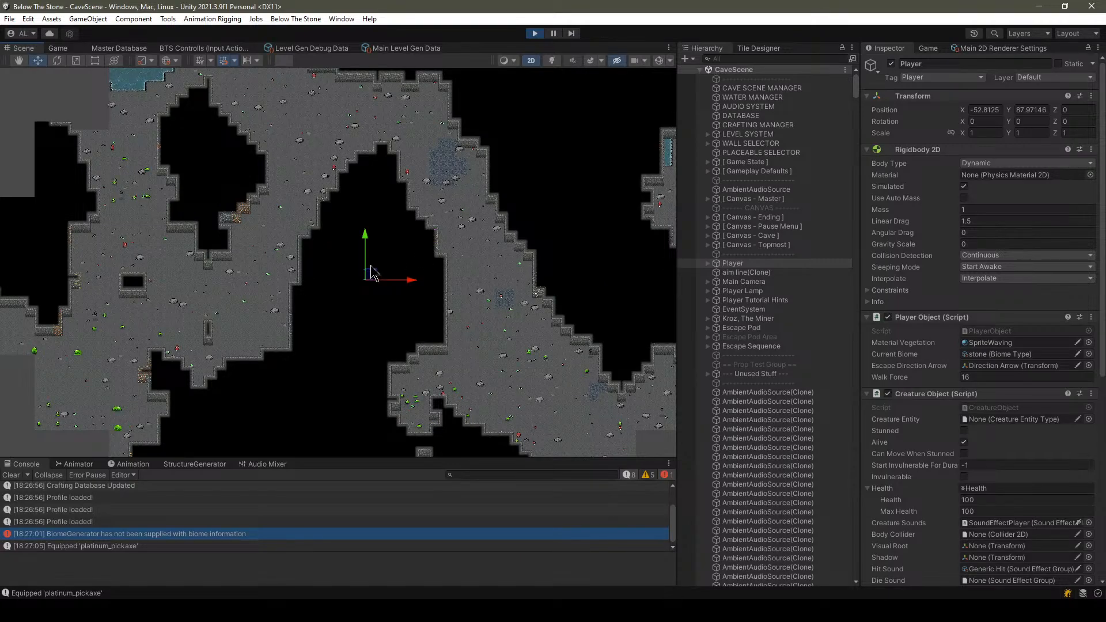
Move the Player farther southwest to about X -72, Y 59.8, and inspect the floor of the surrounding caves.
left_click_drag(371, 275, 344, 340)
key("f")
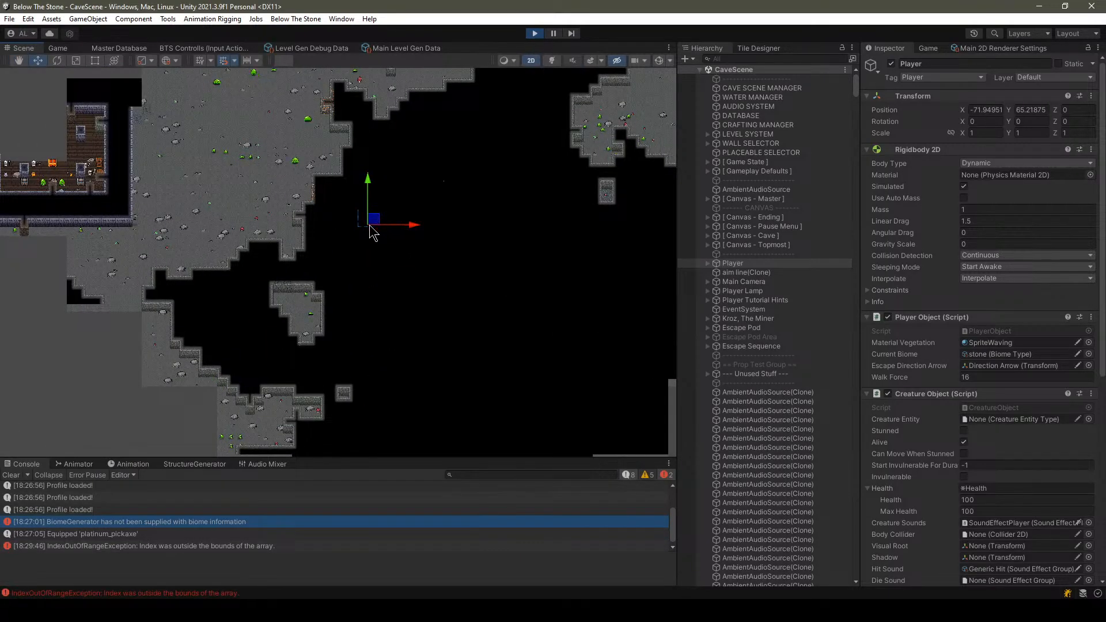
left_click_drag(374, 219, 239, 296)
middle_click_drag(240, 297, 450, 184)
left_click_drag(442, 196, 574, 172)
middle_click_drag(581, 162, 207, 388)
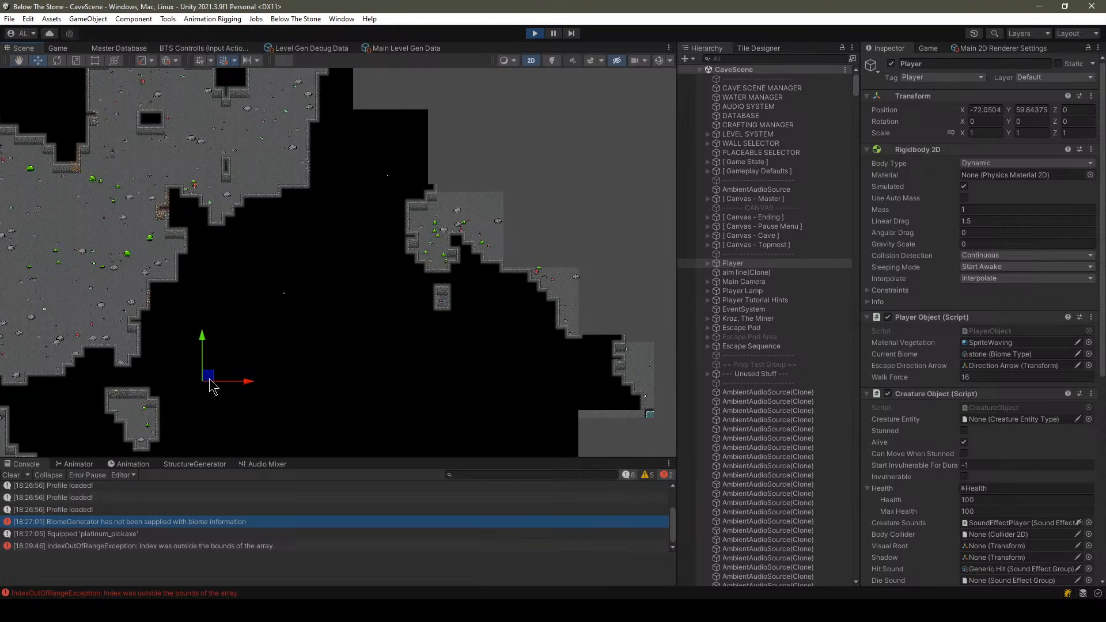
Move the Player northeast to about X -57.4, Y 82.4, and inspect the nearby cave floor patch up close.
left_click_drag(206, 387, 349, 175)
middle_click_drag(349, 175, 225, 348)
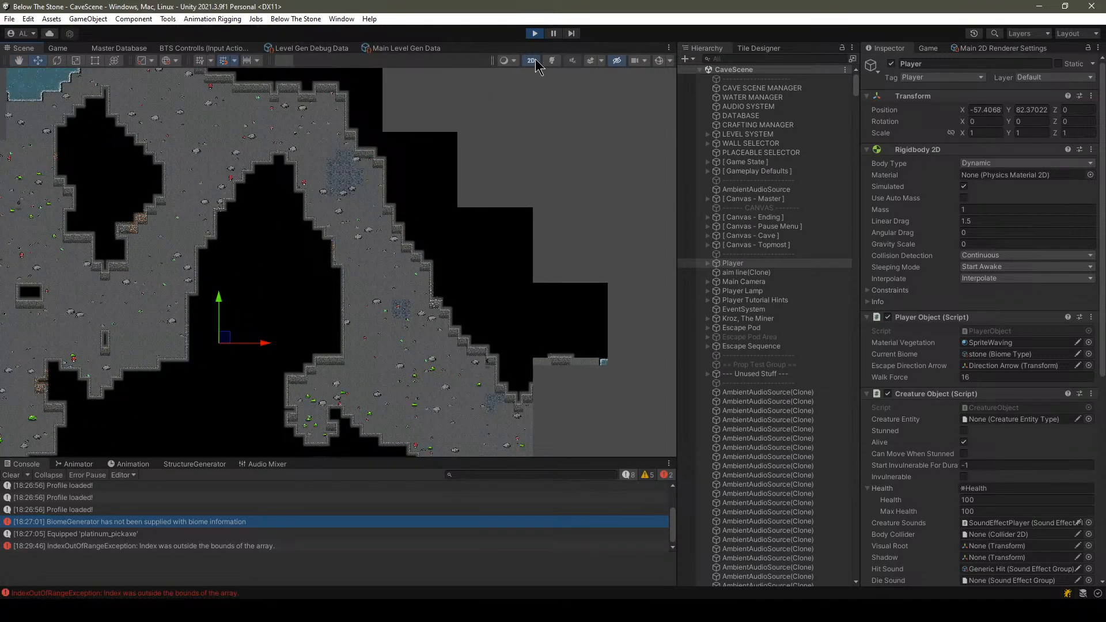
scroll(348, 179, "up", 5)
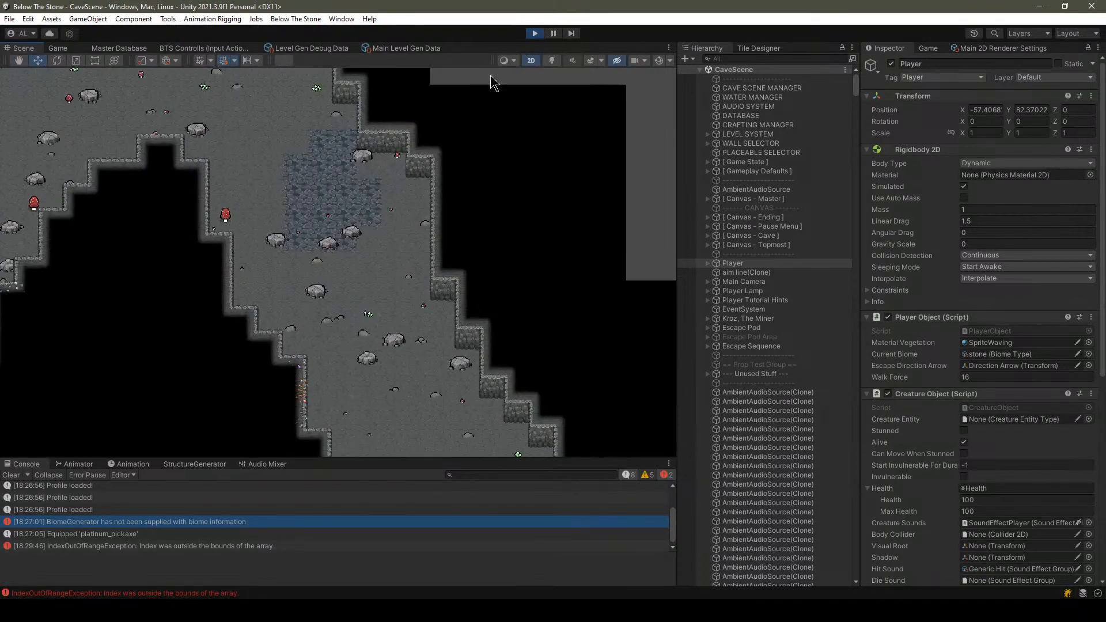
Stop play mode, look over the height remapping in UpdateFloor, and switch to the Desmos graph in the browser.
left_click(535, 32)
key("alt+Tab")
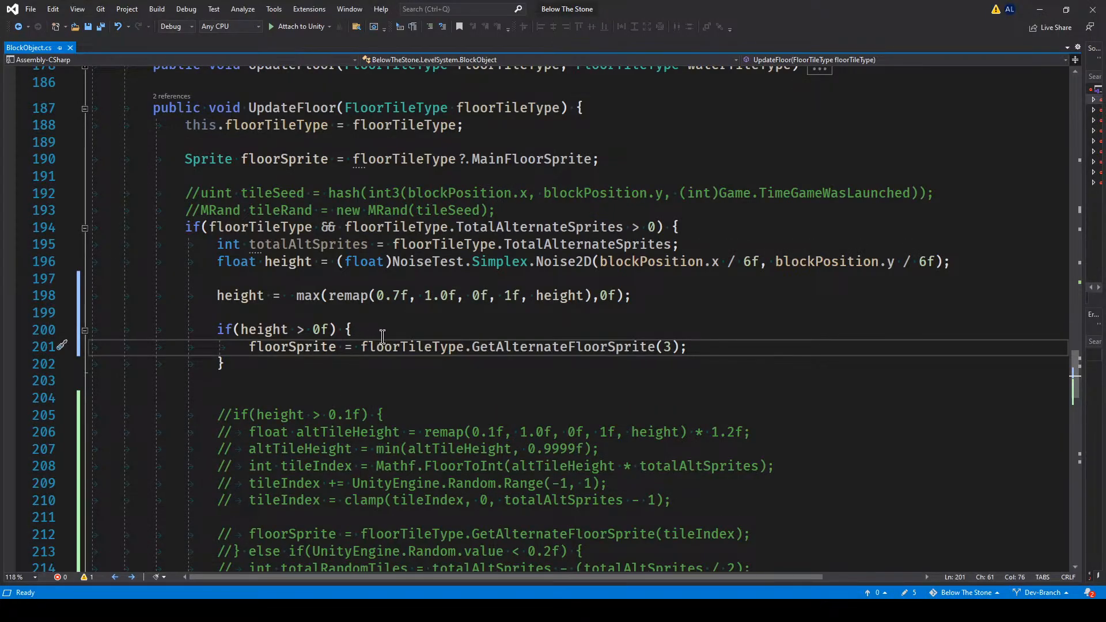
left_click(397, 331)
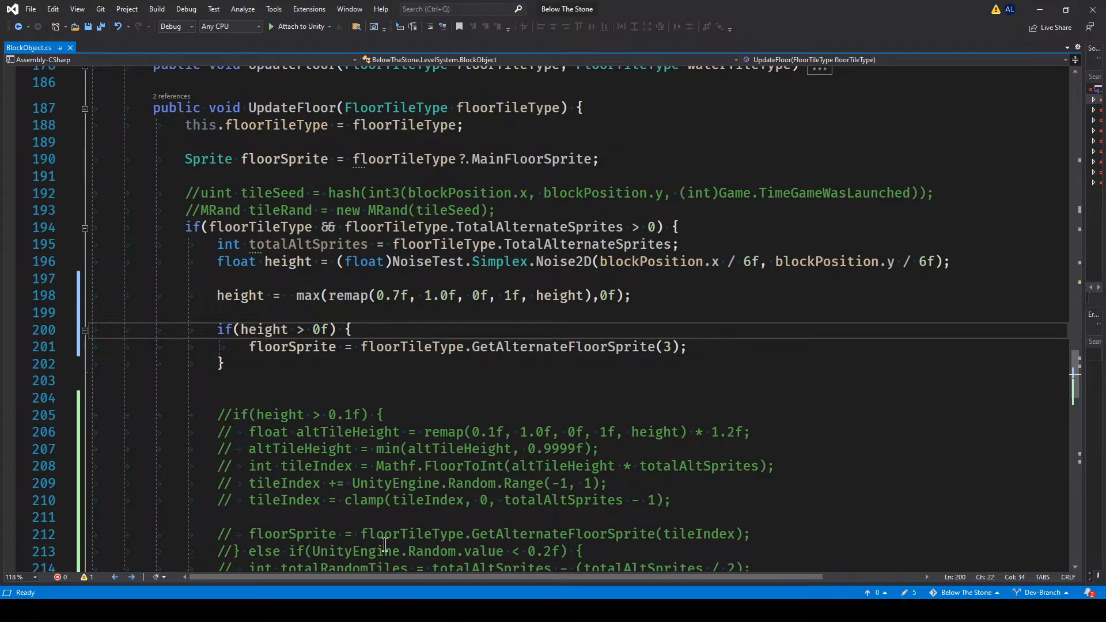
mouse_move(357, 298)
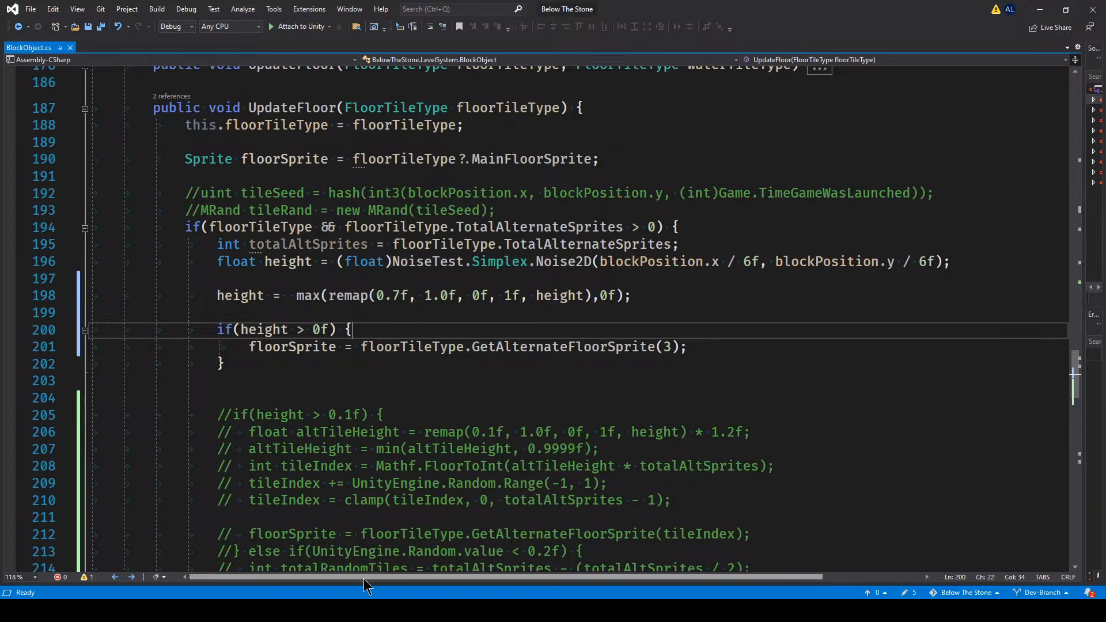
mouse_move(375, 610)
left_click(458, 574)
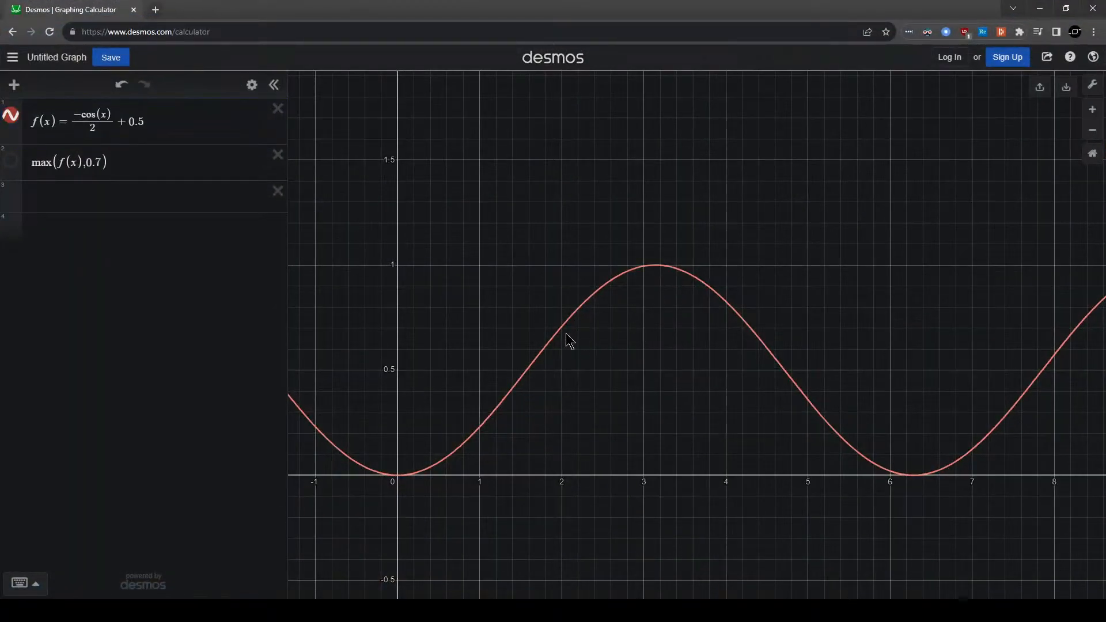
mouse_move(562, 319)
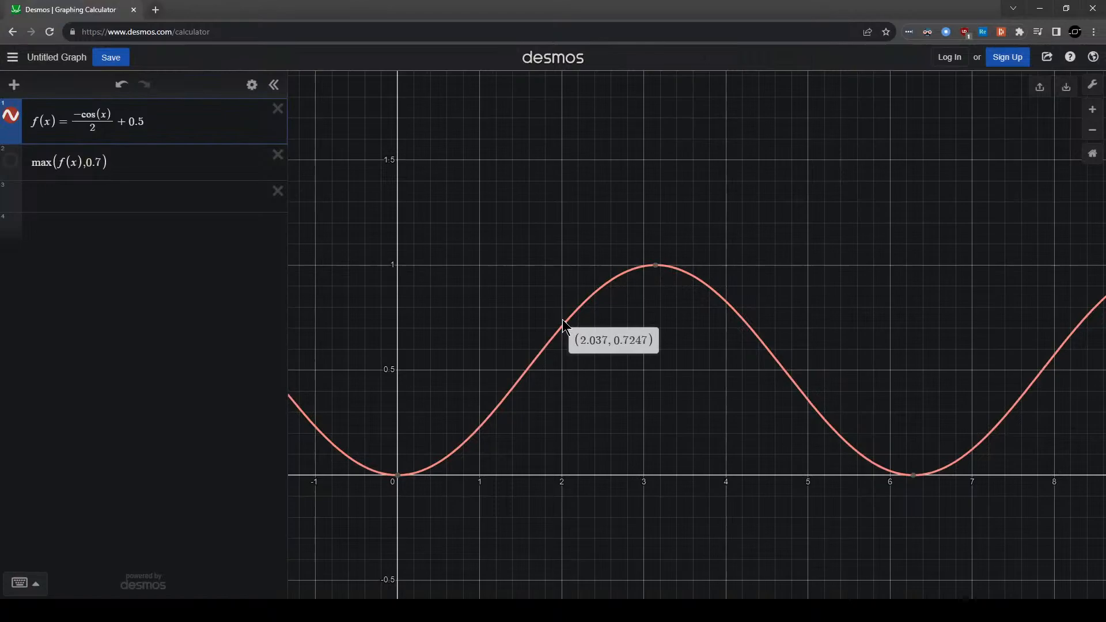
Search the web for "remap function" in a new browser tab and open the Stack Overflow question Value Remapping.
left_click(155, 9)
type("remap function")
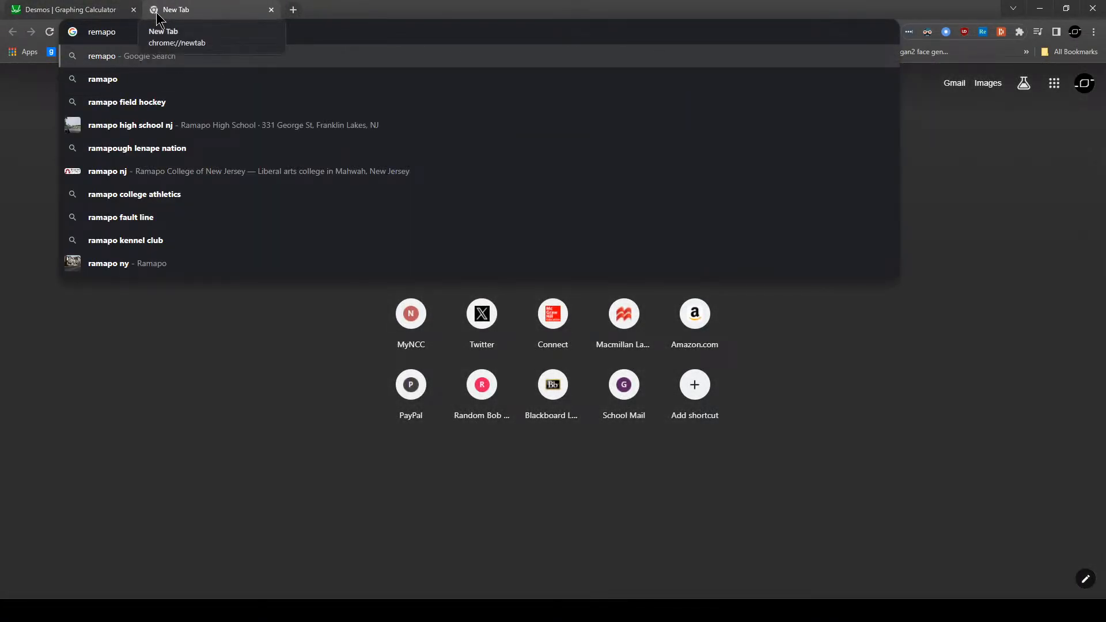
key("Return")
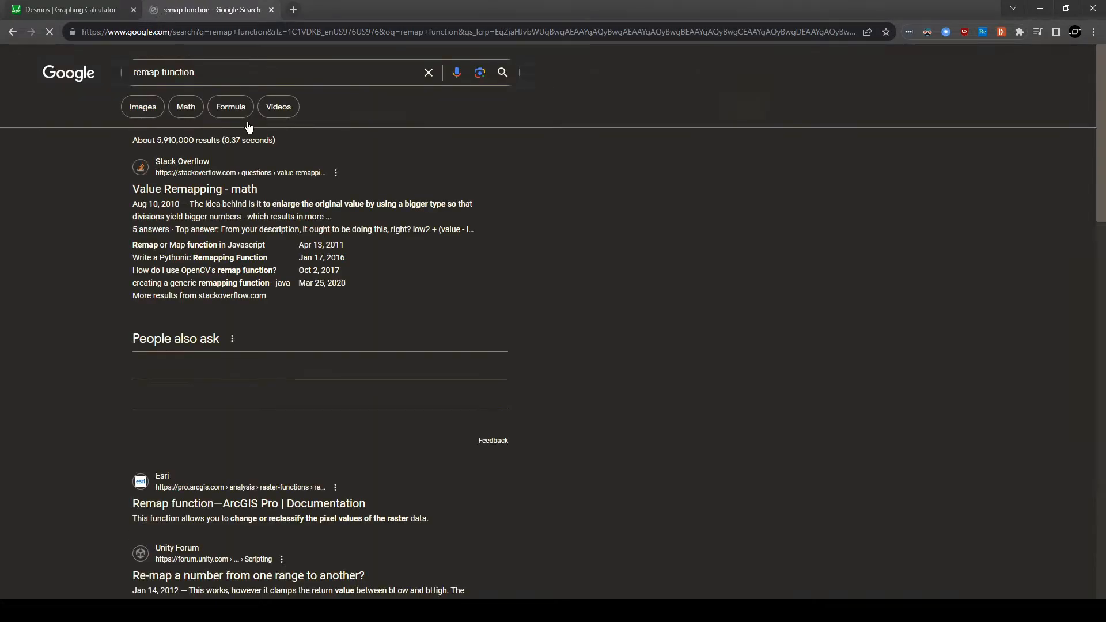
left_click(232, 192)
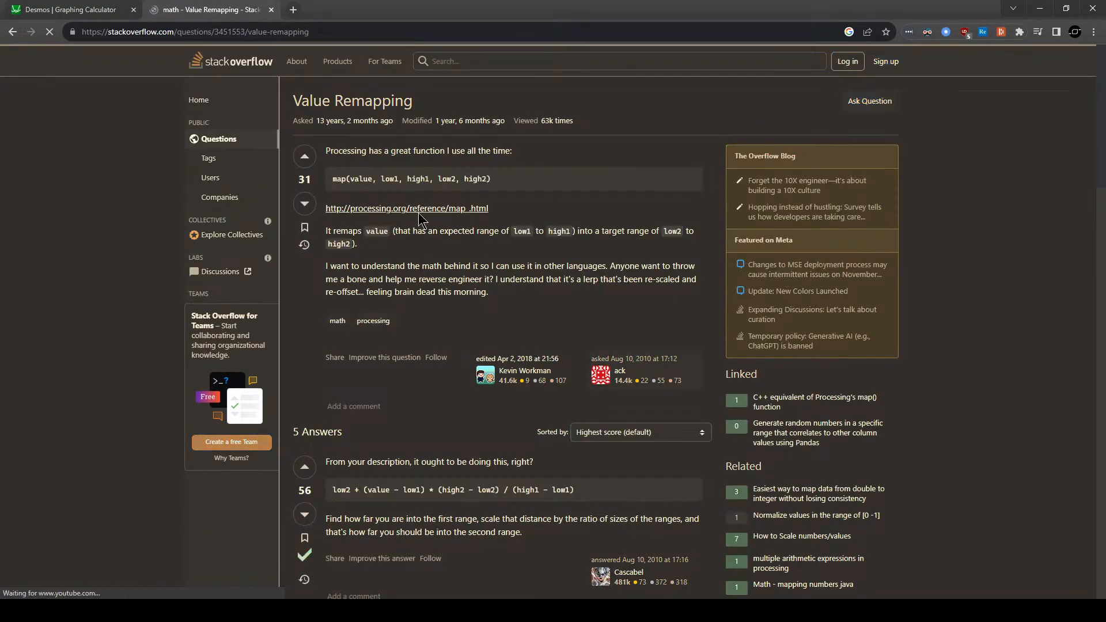
Copy the formula low2 + (value - low1) * (high2 - low2) / (high1 - low1) from the accepted answer.
scroll(484, 323, "down", 3)
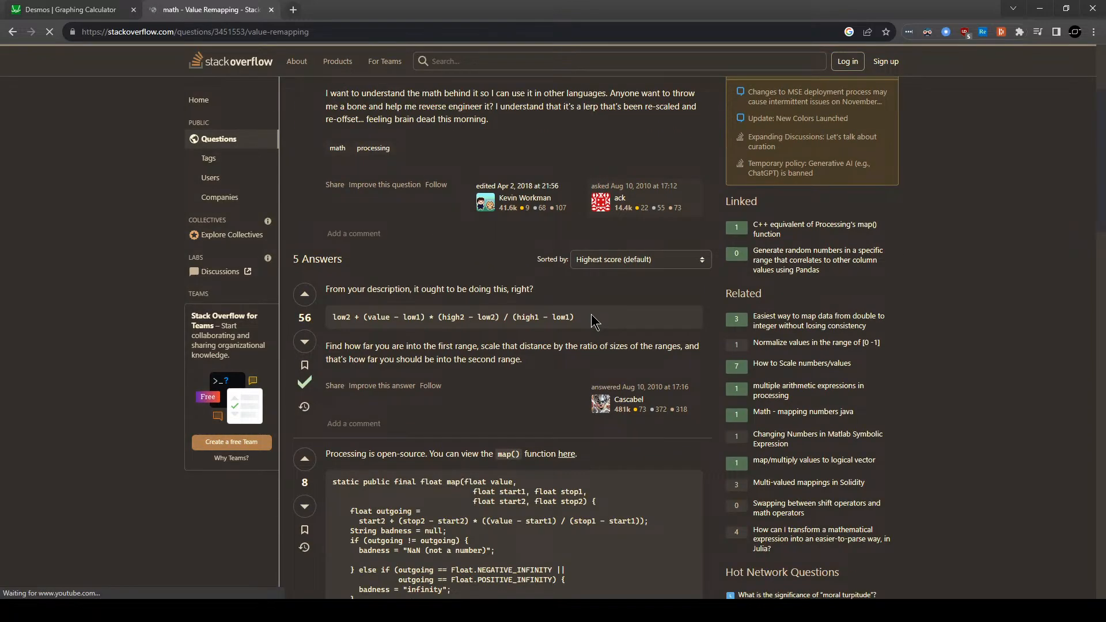
left_click_drag(600, 318, 331, 318)
key("ctrl+c")
left_click(369, 215)
Return to the Desmos graph and begin the third expression as f_map with empty parentheses.
left_click(69, 9)
left_click(82, 194)
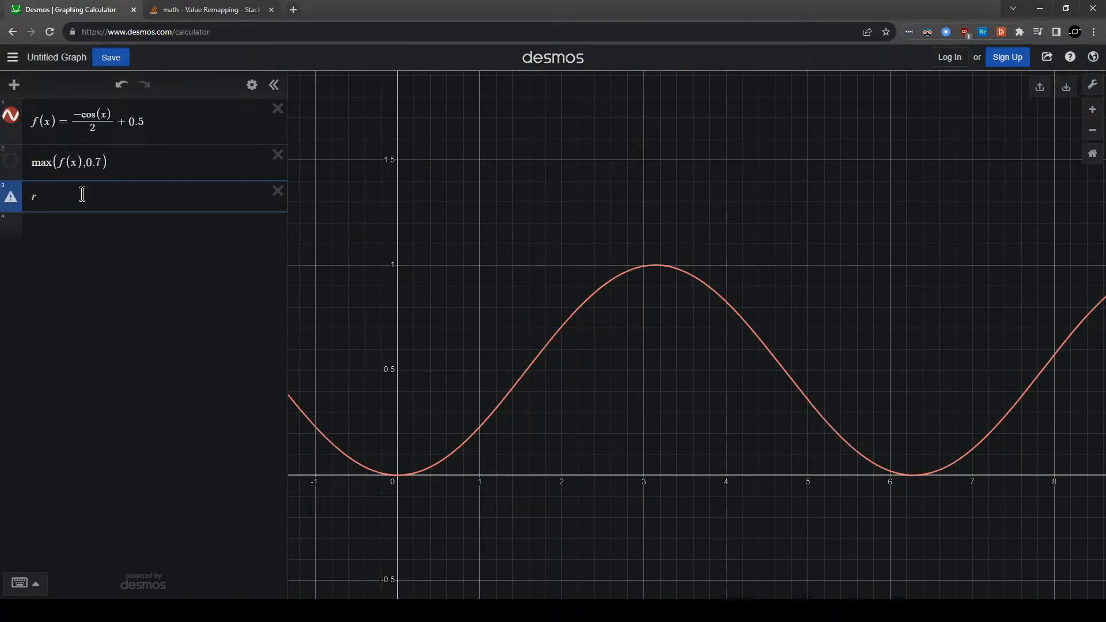
key("BackSpace")
key("BackSpace")
key("BackSpace")
key("BackSpace")
key("BackSpace")
type("f_map")
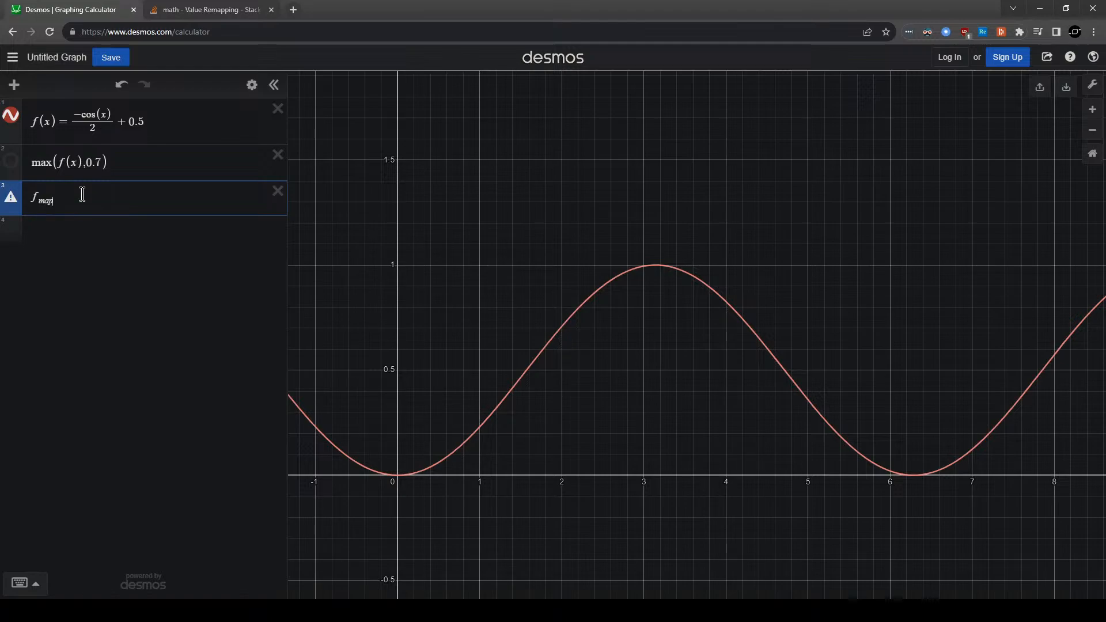
type("()")
Widen the expression list and paste the copied remap formula as a separate fourth expression instead of inside the f_map line.
key("ctrl+v")
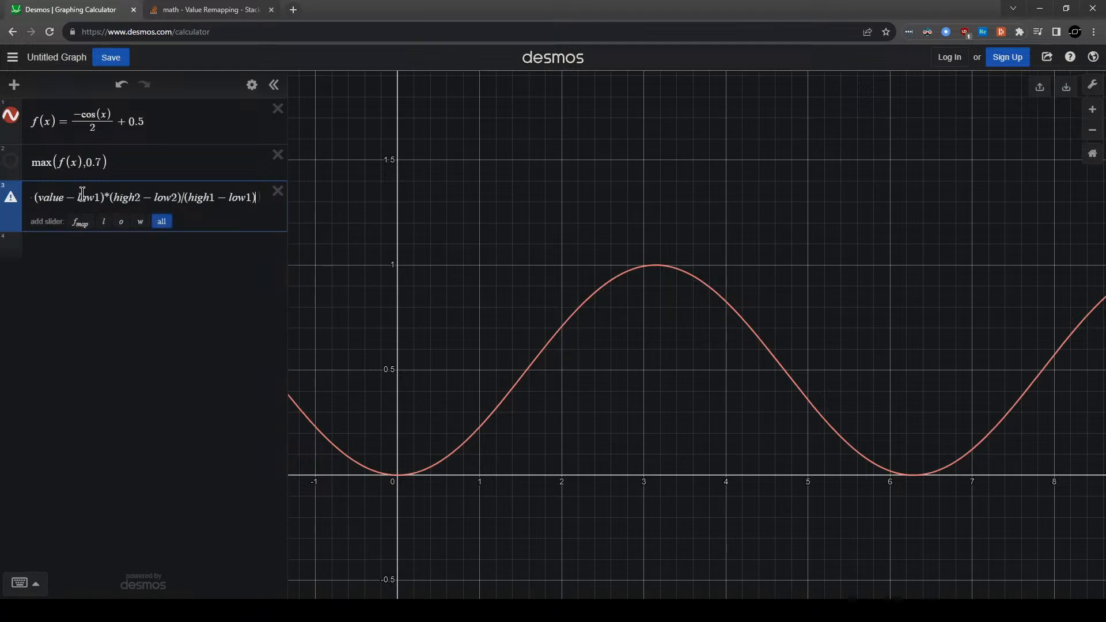
key("ctrl+z")
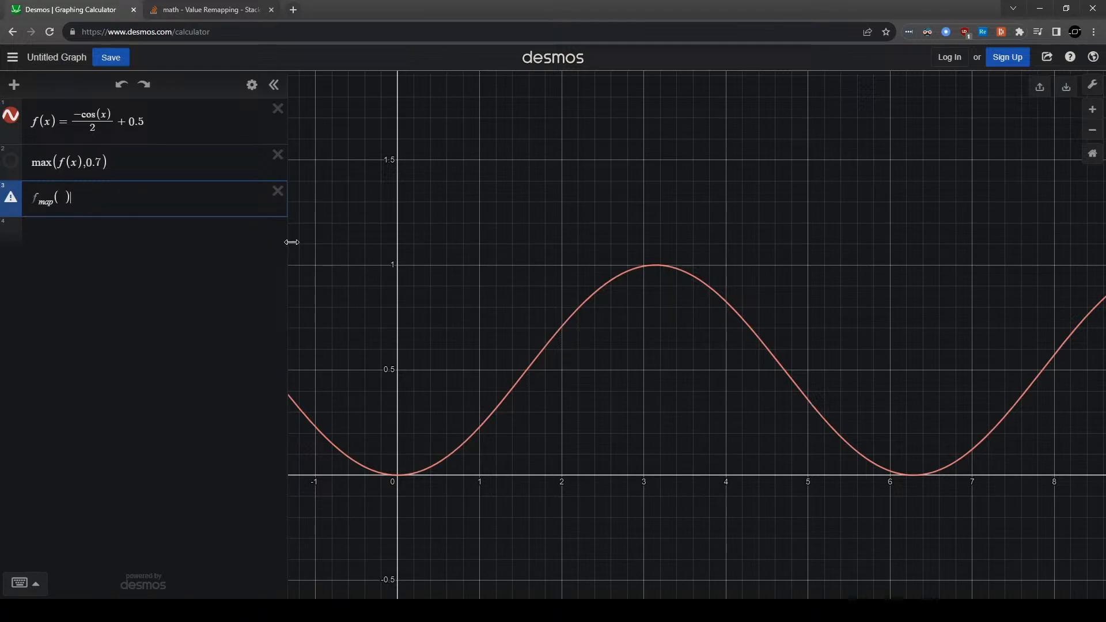
left_click_drag(291, 242, 475, 242)
left_click(128, 235)
type("low2 + (value - low1)*(high2 - low2)/(high1 - low1)")
Complete the f_map header as f_map(a,b,c,d,x) = and replace value with x in the pasted formula.
left_click(98, 195)
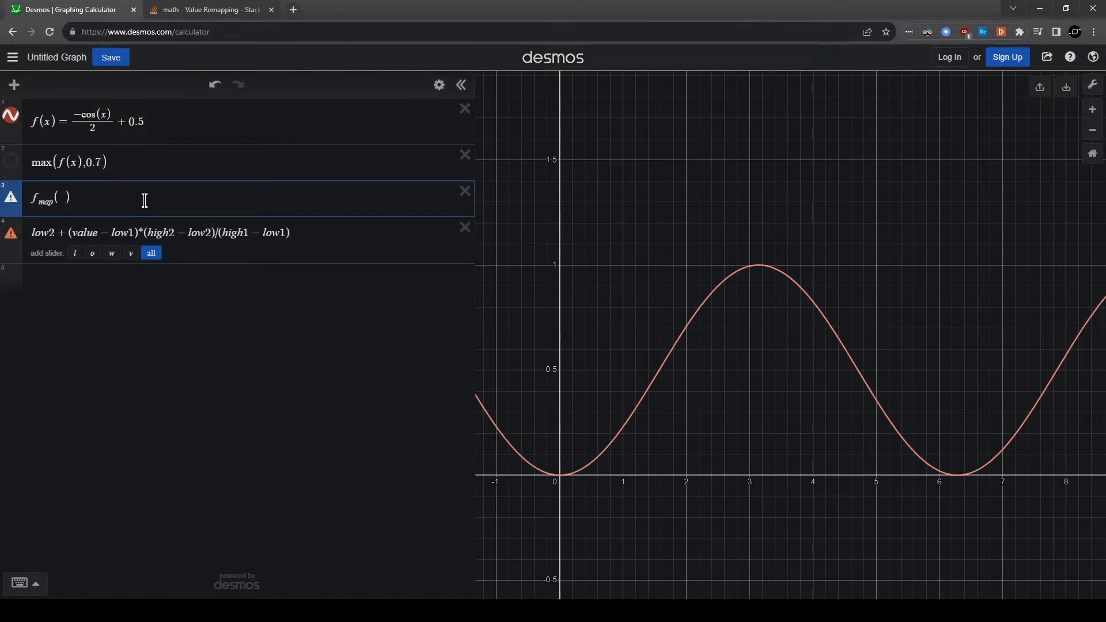
type("a,b,c,d,x)")
left_click(90, 232)
left_click(109, 233)
left_click_drag(98, 233, 71, 233)
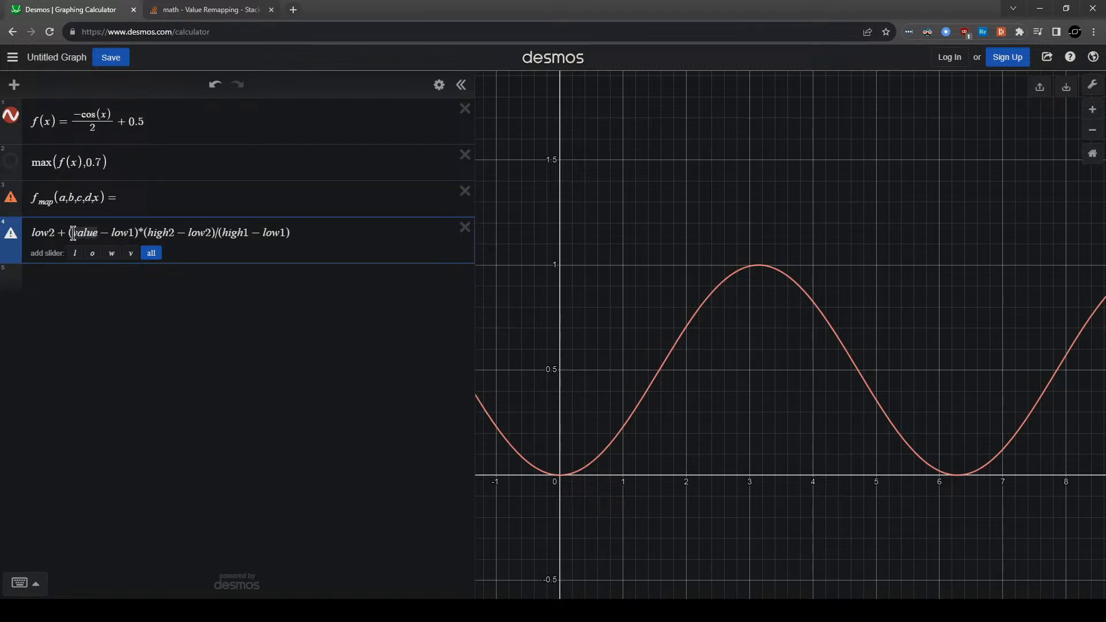
type("x")
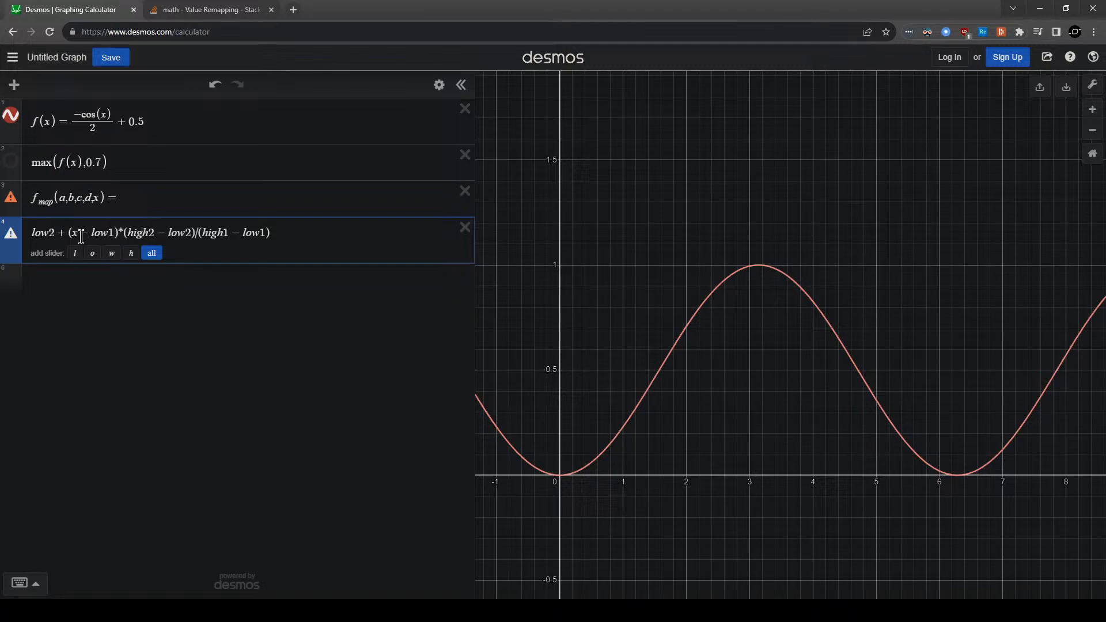
Replace both occurrences of low1 with a, and high1 with b, in the pasted formula.
left_click_drag(91, 235, 118, 237)
left_click(165, 236)
left_click_drag(91, 236, 110, 235)
type("a")
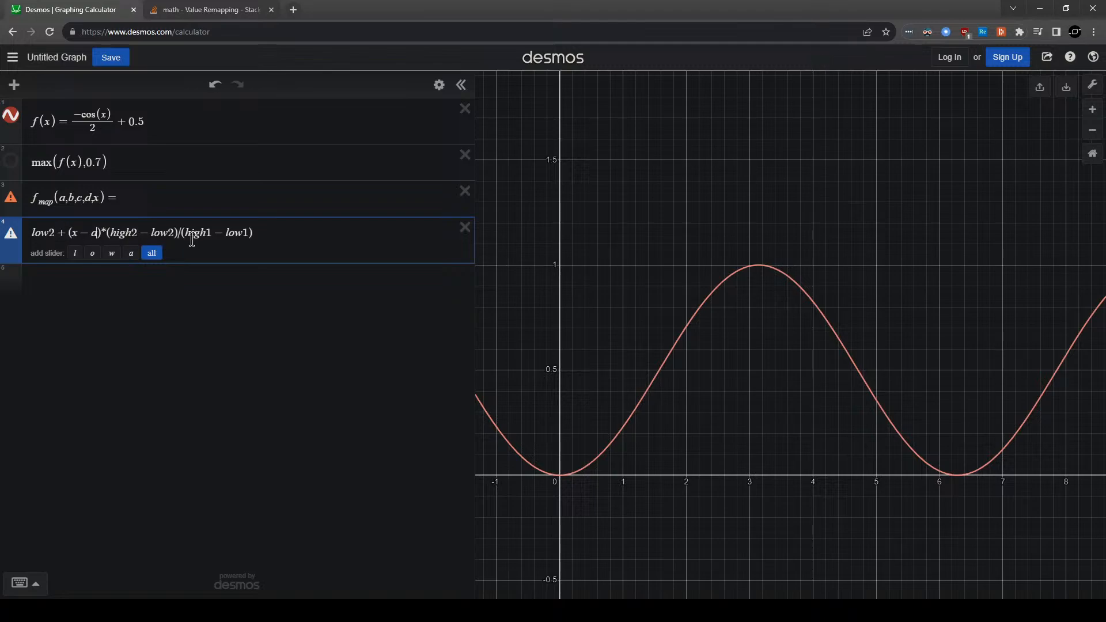
left_click_drag(209, 232, 183, 231)
type("b")
left_click_drag(226, 232, 207, 233)
type("a")
Replace both occurrences of low2 with c, and high2 with d, in the pasted formula.
left_click(90, 199)
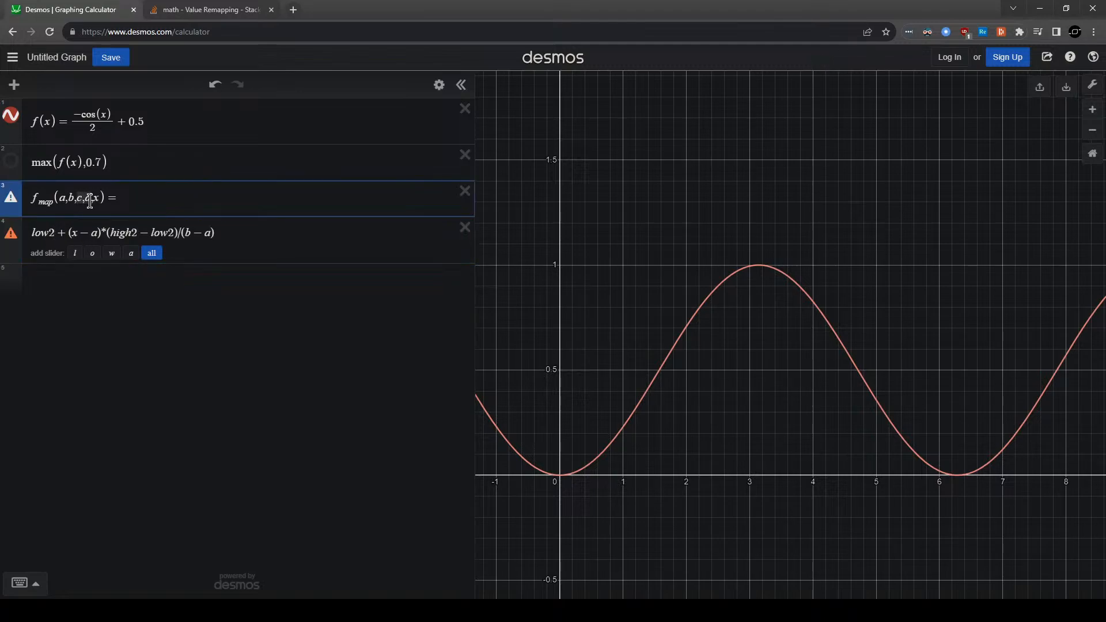
double_click(53, 235)
type("c")
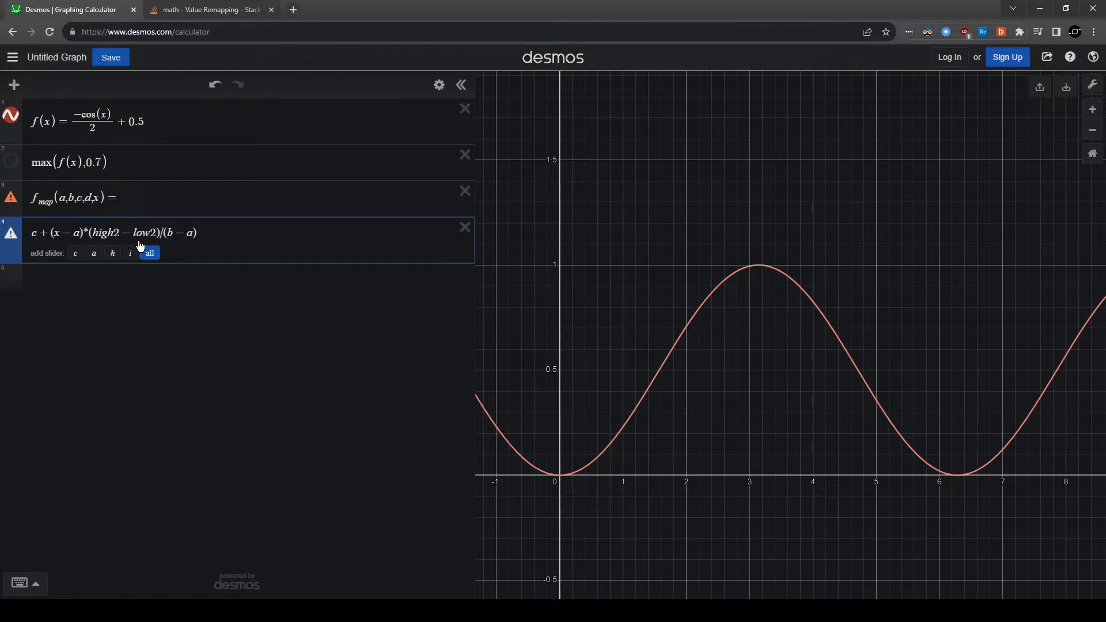
left_click_drag(155, 232, 134, 233)
type("c")
left_click_drag(118, 233, 96, 233)
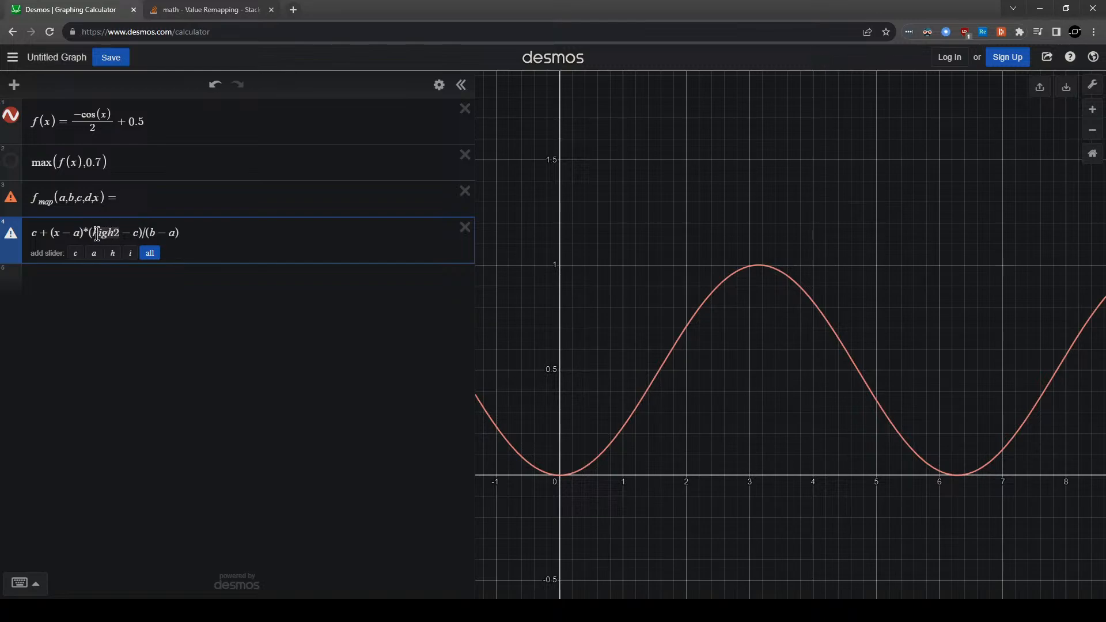
type("d")
Transfer the finished formula c+(x-a)*(d-c)/(b-a) into the f_map definition and delete the emptied fourth expression.
key("ctrl+a")
key("ctrl+x")
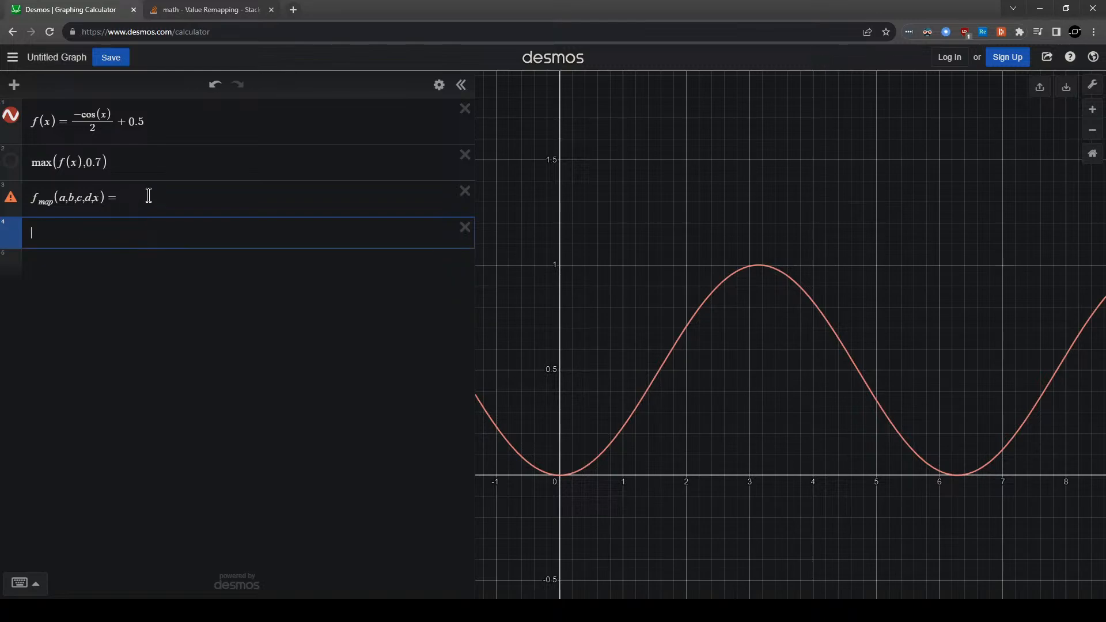
left_click(148, 196)
key("ctrl+v")
left_click(94, 228)
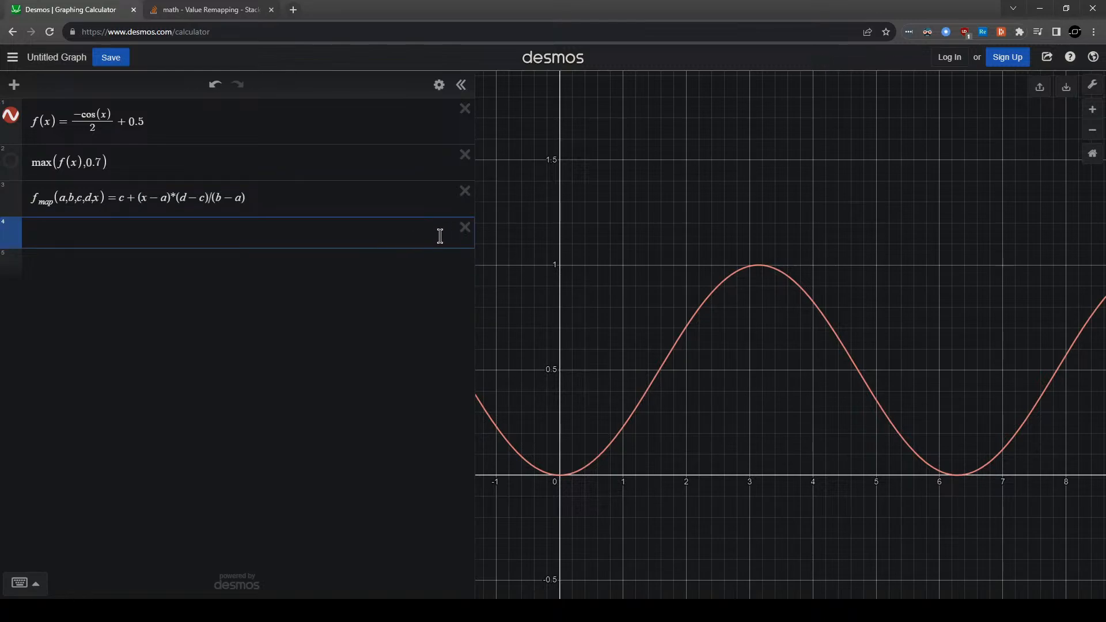
left_click(465, 227)
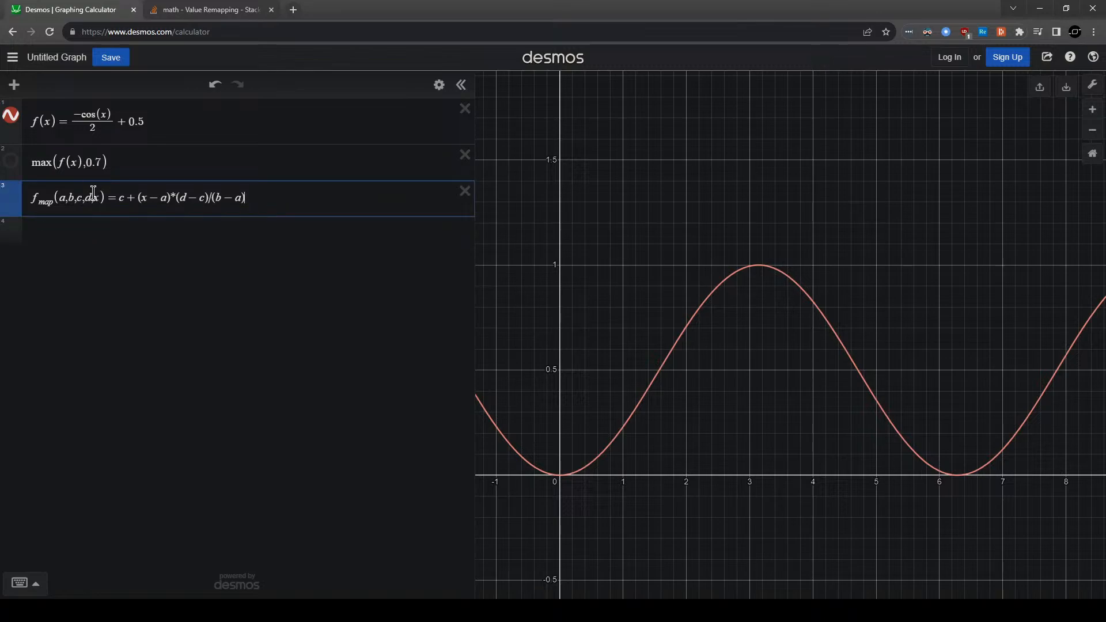
Briefly show the max(f(x),0.7) curve, hide it again, and add the expression f_map(0.7,1,0,1,f(x)).
left_click(11, 162)
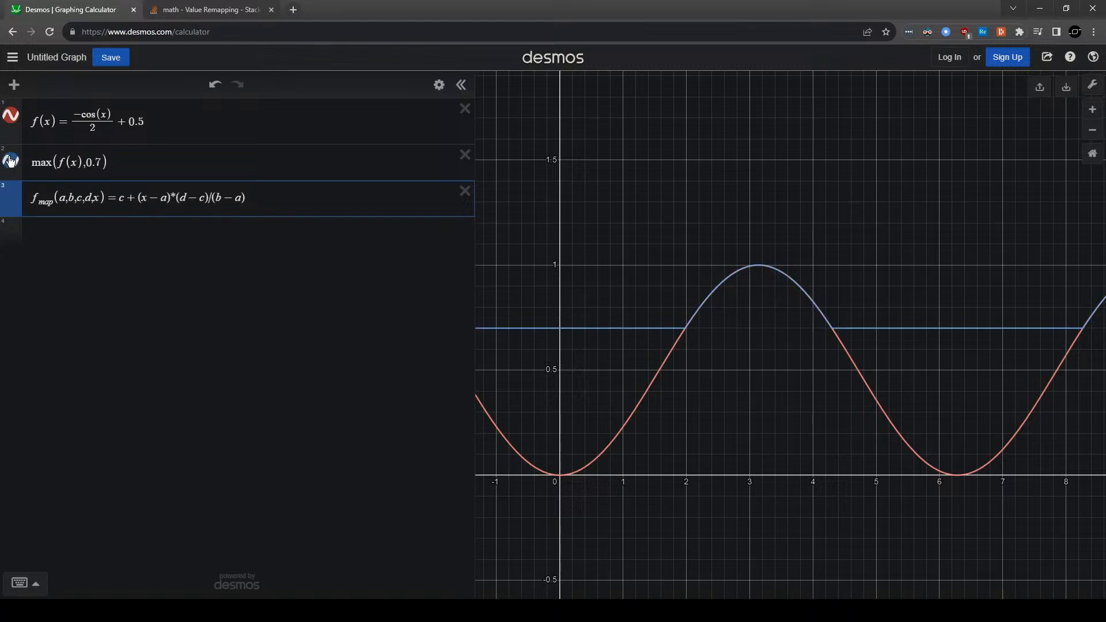
left_click(10, 162)
left_click(97, 231)
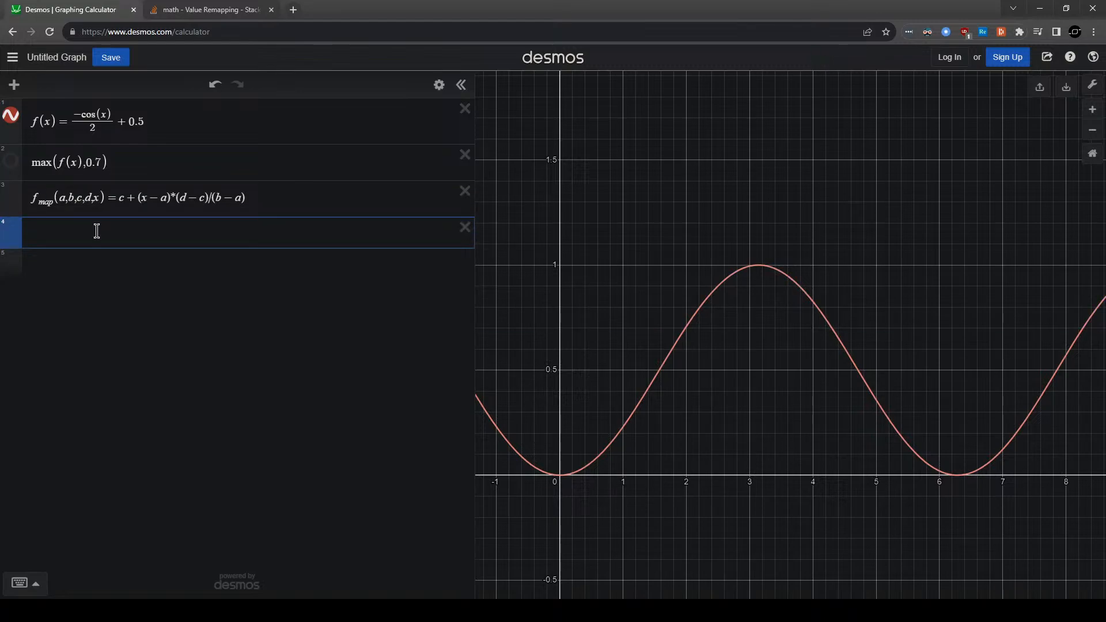
type("f_map(")
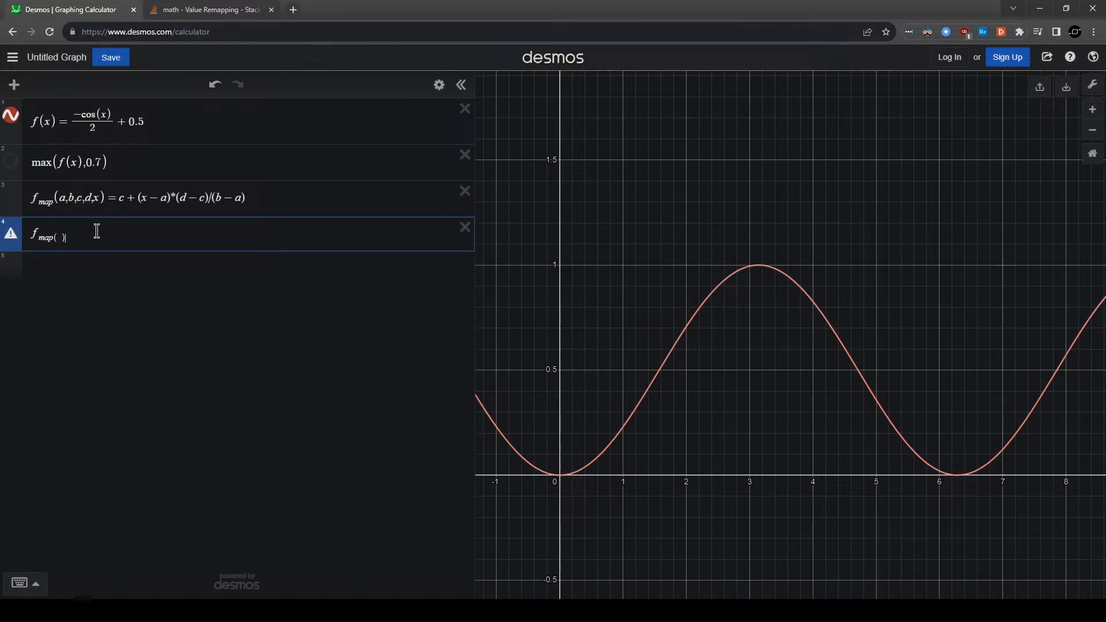
type("(")
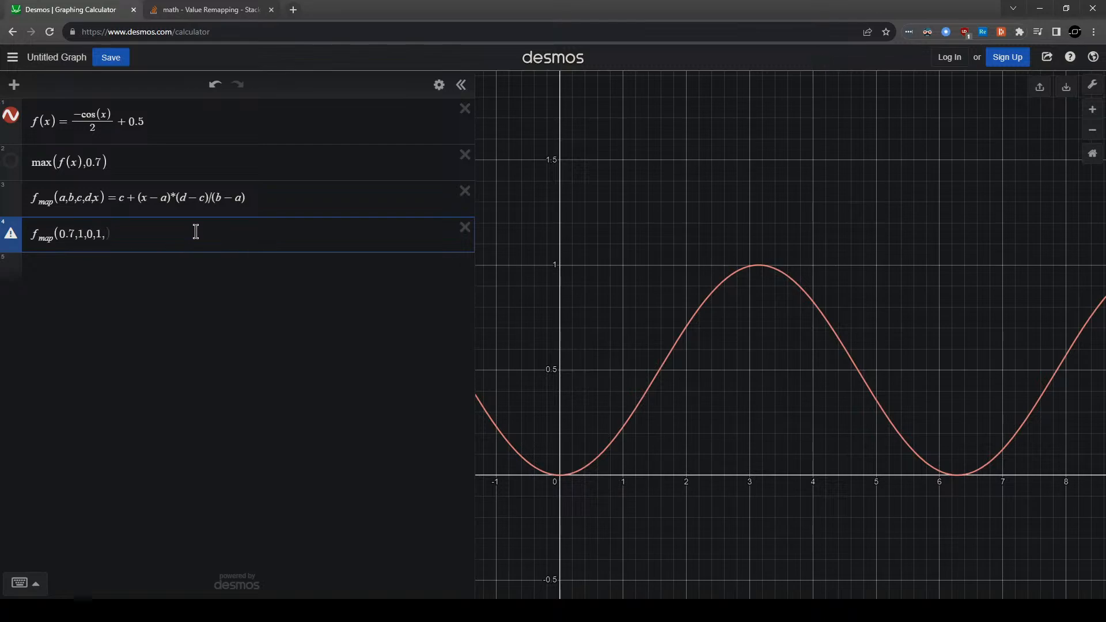
type("f(x)")
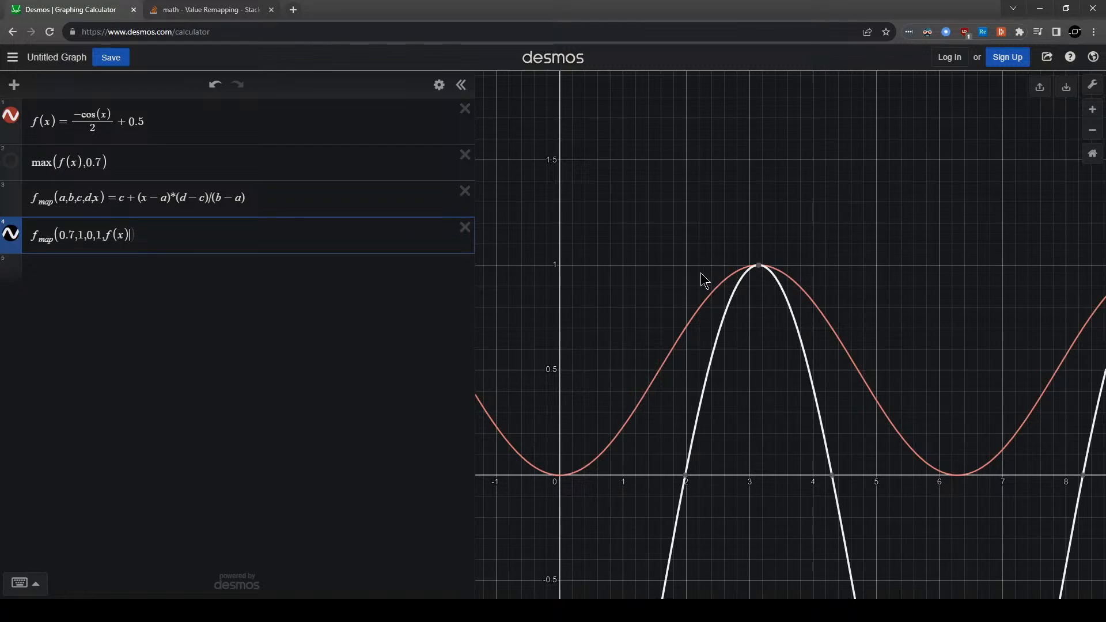
Hide the f(x) curve and examine where the remapped curve crosses zero.
left_click(11, 118)
left_click_drag(719, 238, 689, 185)
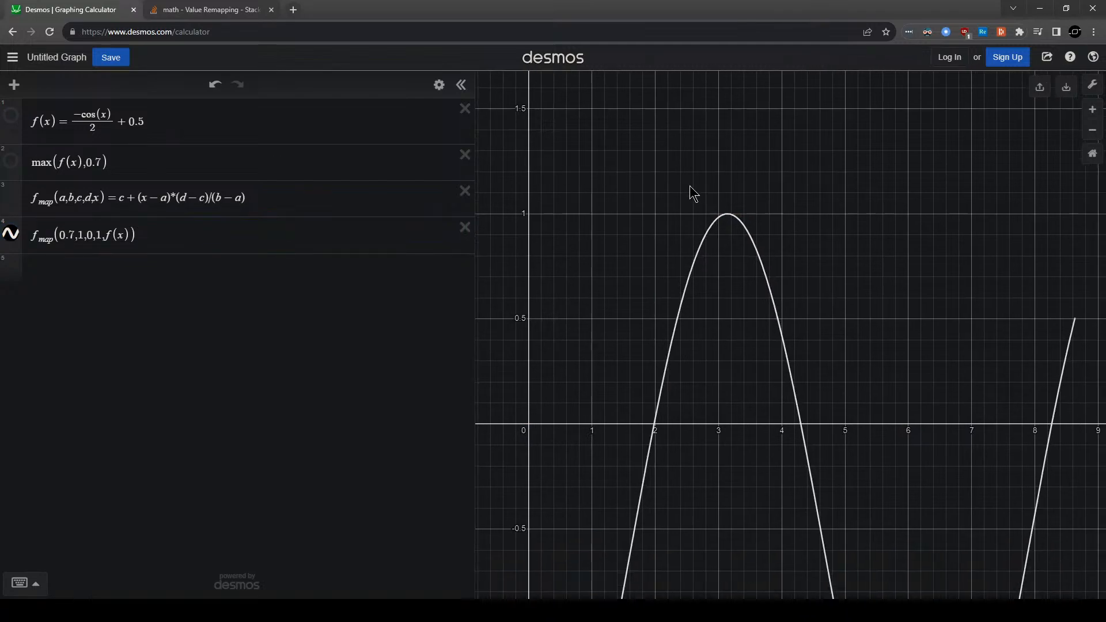
scroll(686, 187, "down", 4)
scroll(679, 280, "up", 2)
left_click_drag(666, 296, 664, 319)
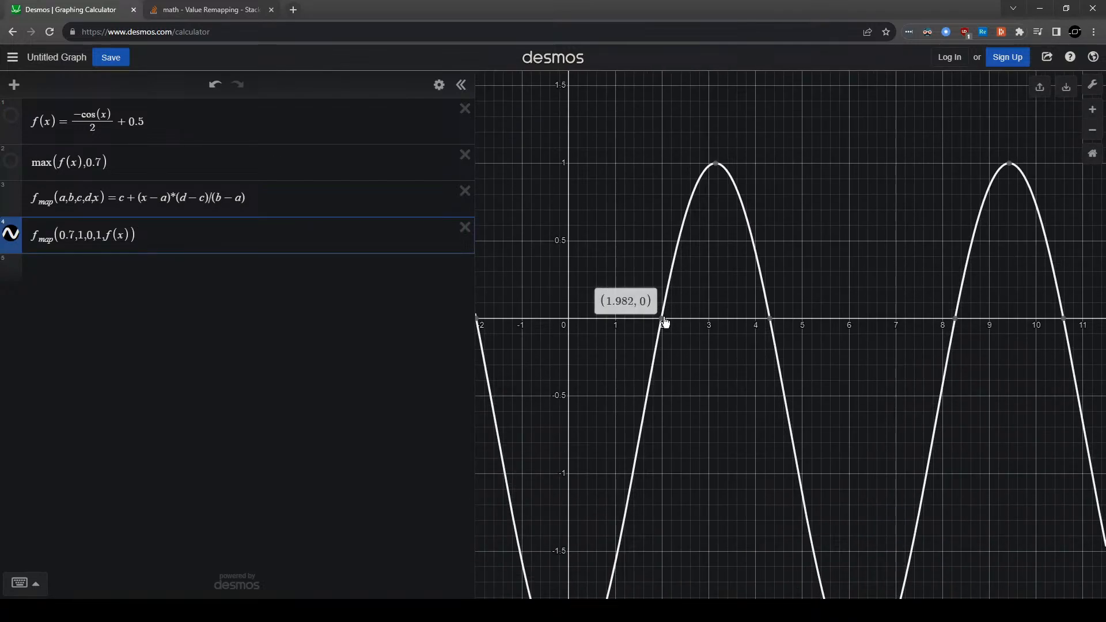
Show the f(x) curve again and compare its section above 0.7 with the remapped curve's range from 0 to 1.
left_click(11, 117)
scroll(672, 200, "up", 2)
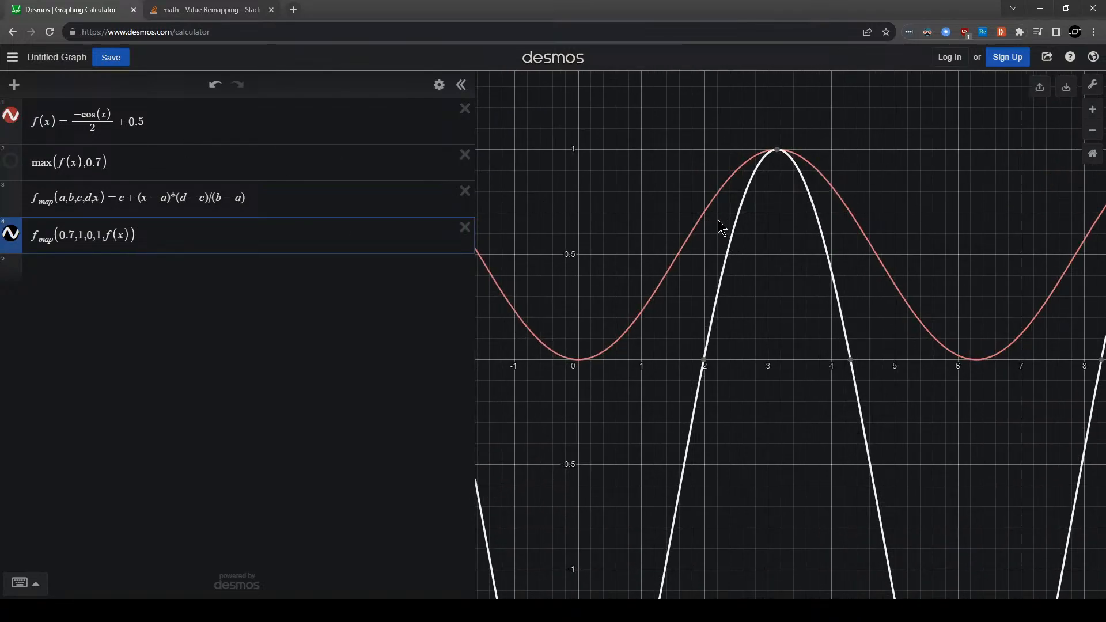
scroll(707, 198, "up", 3)
left_click(708, 189)
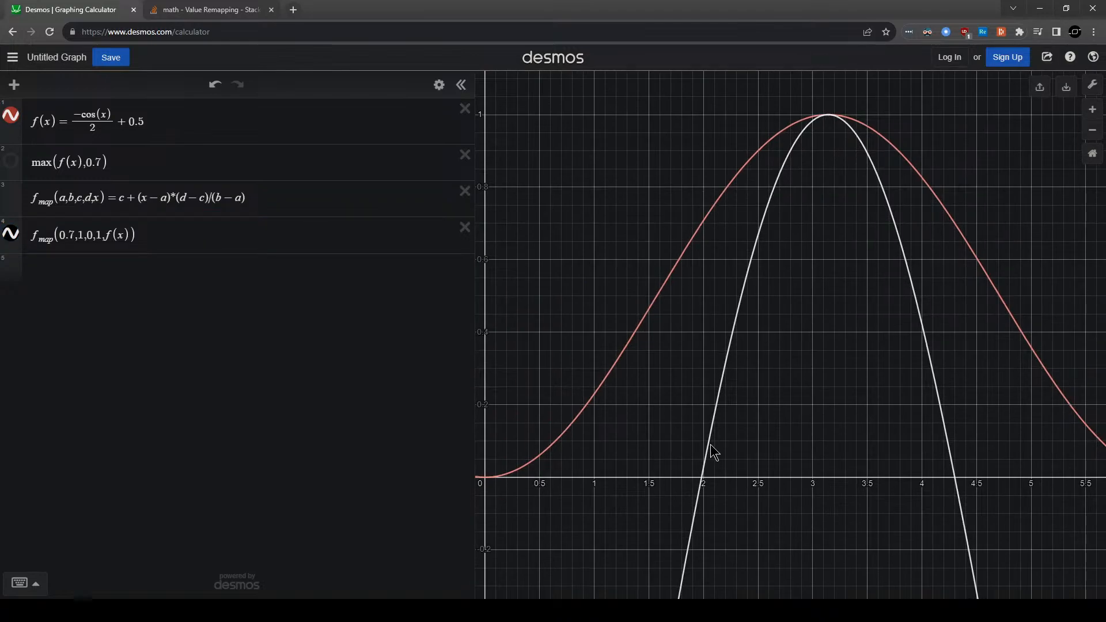
left_click_drag(706, 448, 703, 481)
left_click_drag(713, 357, 649, 337)
scroll(649, 338, "down", 4)
scroll(649, 337, "up", 2)
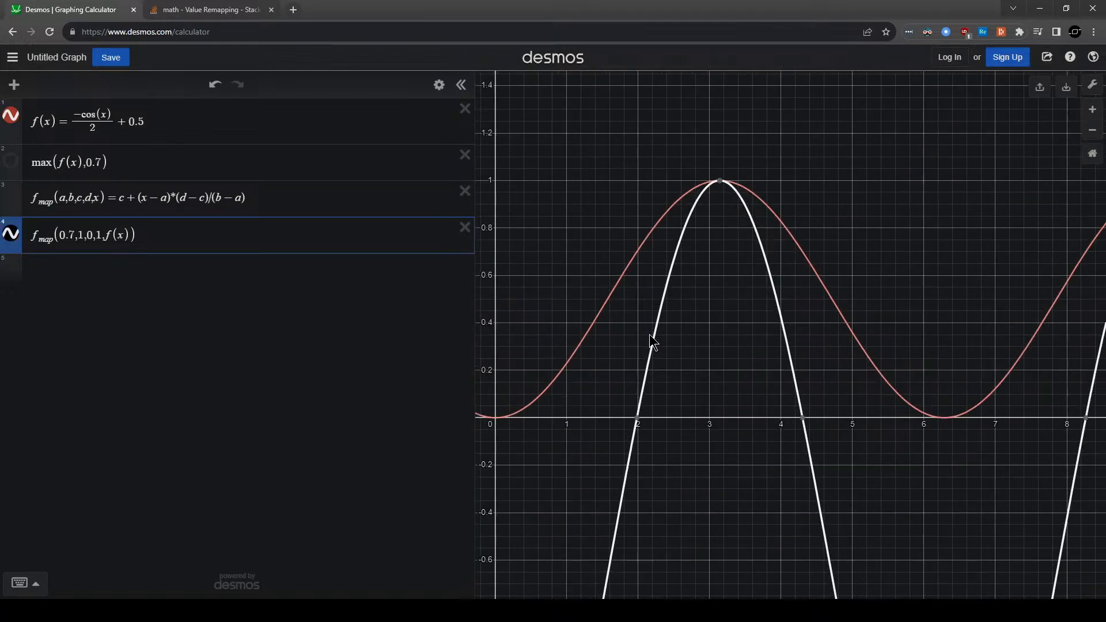
Set the first argument of the f_map expression to 0 and then 0.1, and trace f(x) above the remapped curve's zero crossing.
left_click(673, 234)
left_click_drag(674, 235, 685, 204)
left_click(701, 185)
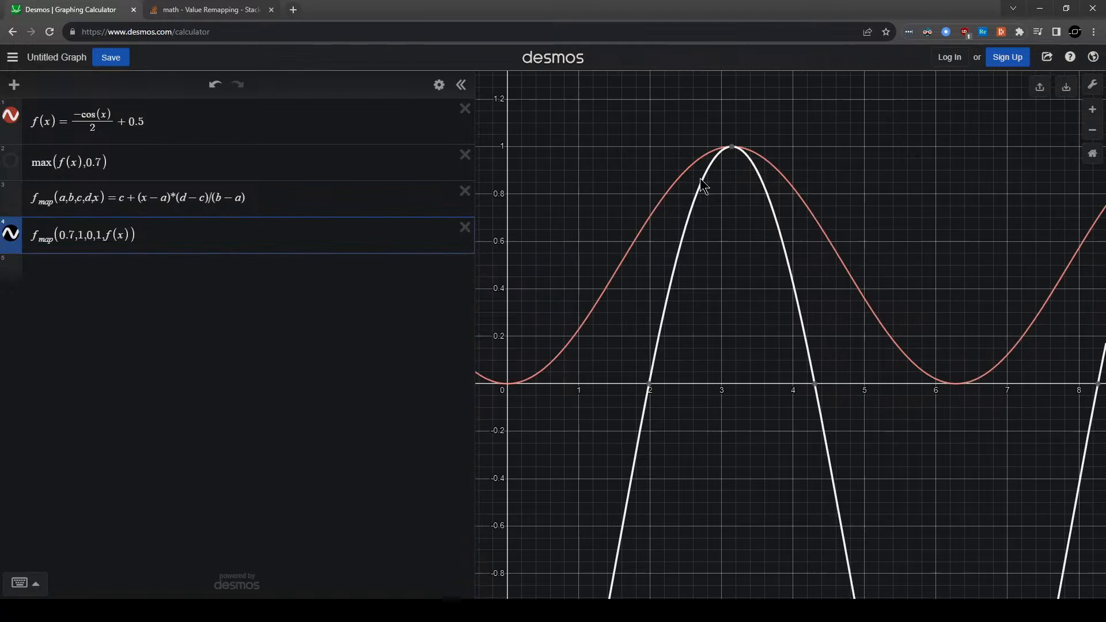
left_click(72, 236)
key("BackSpace")
key("BackSpace")
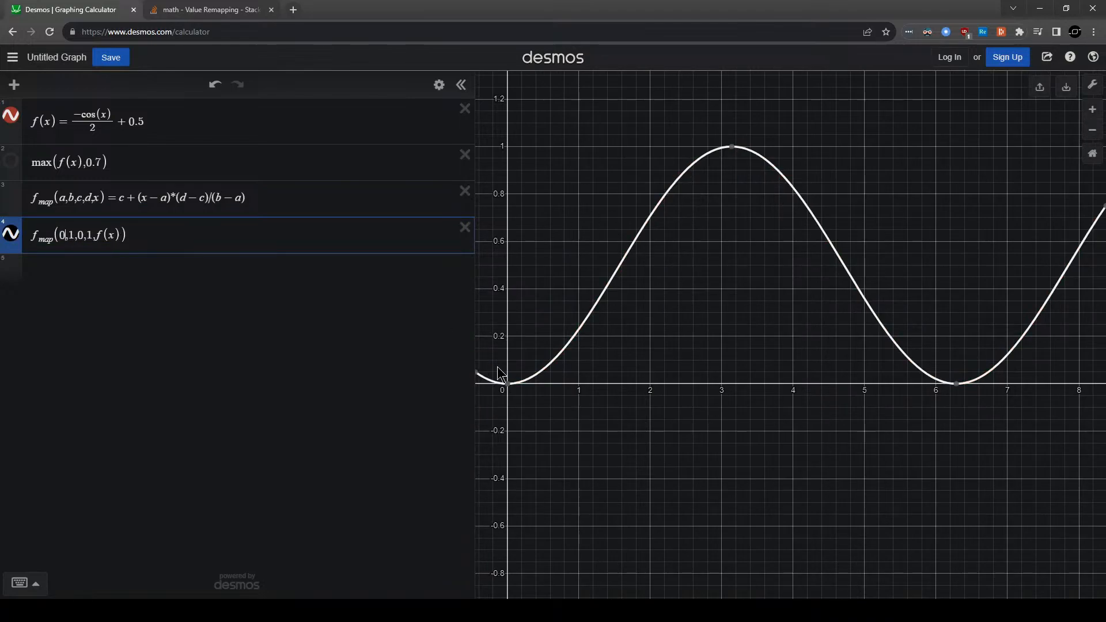
scroll(510, 372, "up", 2)
type(".1")
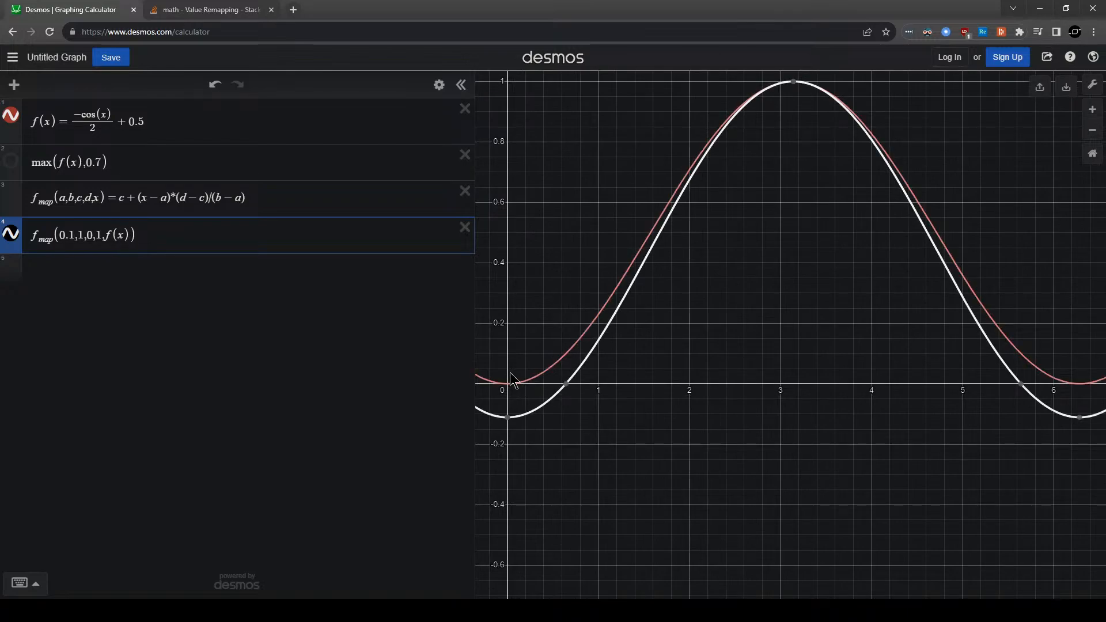
mouse_move(570, 386)
left_click(562, 357)
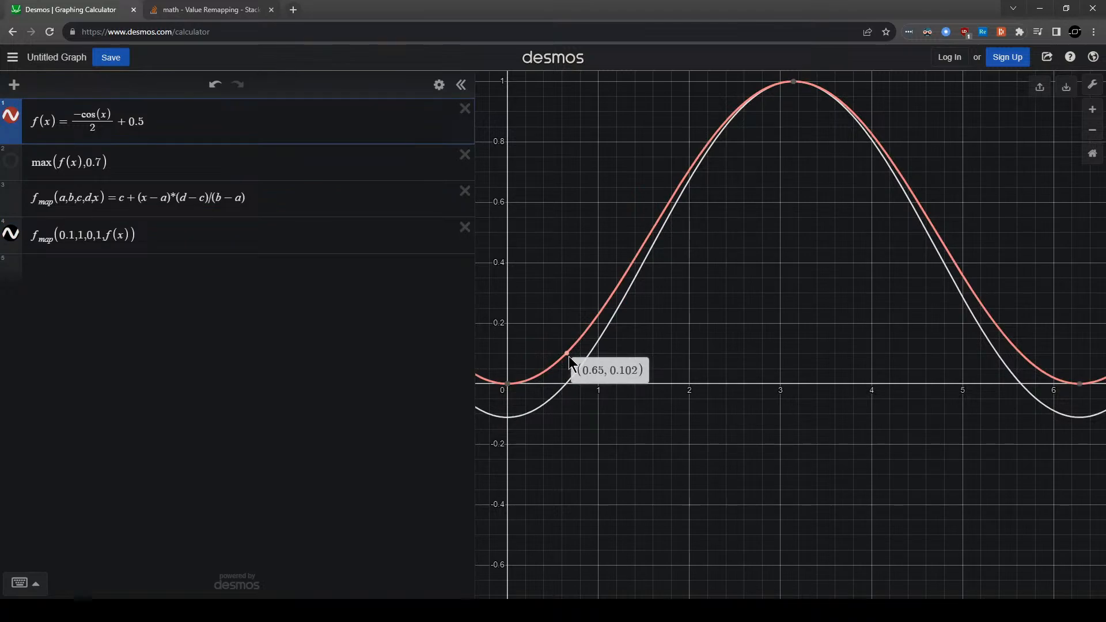
left_click_drag(568, 357, 568, 358)
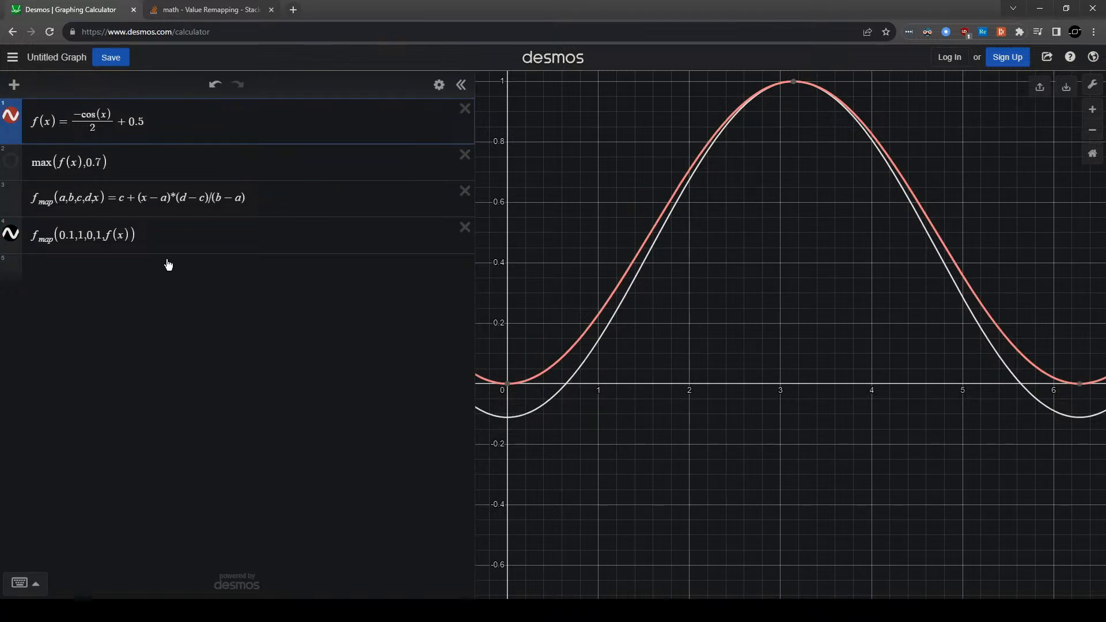
Set the first f_map argument to 0.7 and compare the remapped curve with f(x) over a wider range.
left_click(75, 236)
key("BackSpace")
type("7")
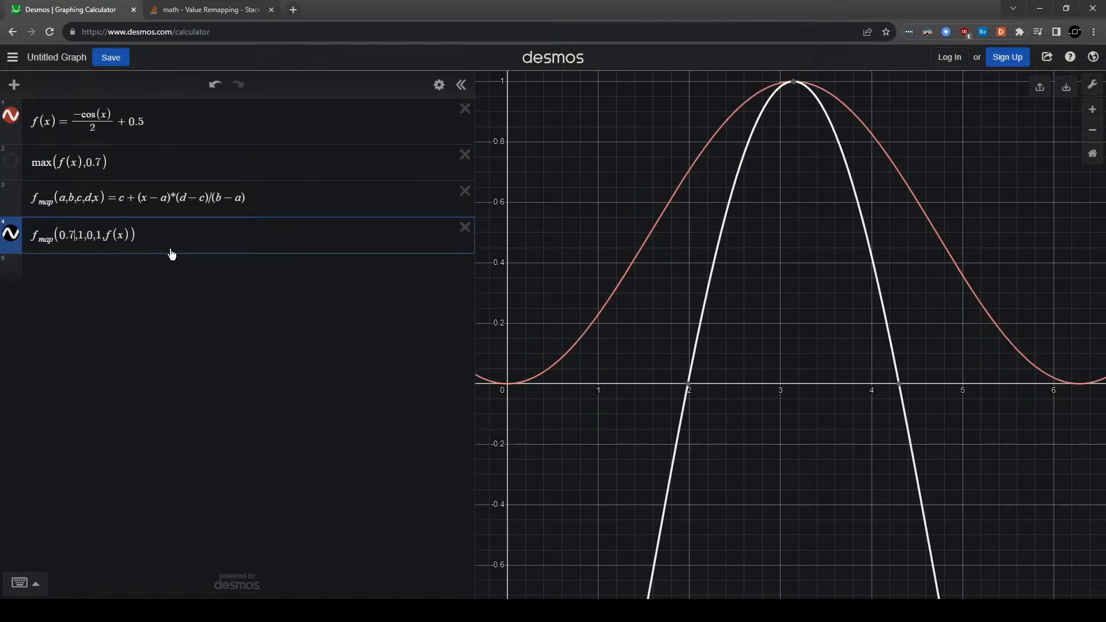
scroll(680, 256, "down", 3)
scroll(781, 220, "down", 3)
scroll(769, 245, "up", 5)
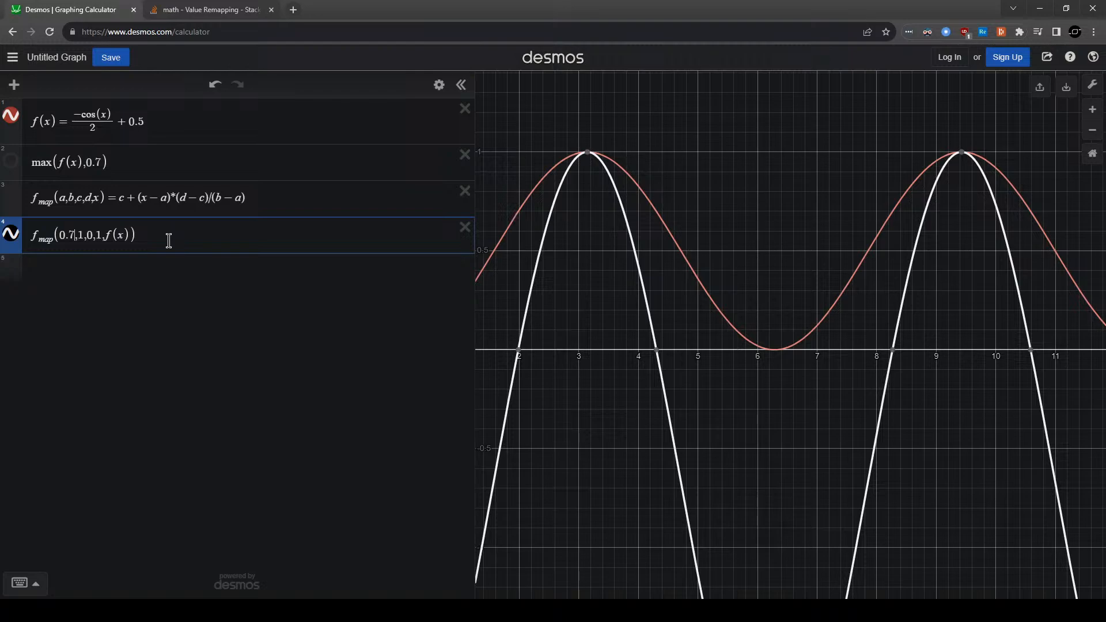
Set the first f_map argument to 0.6 and then 0.5, and trace a point on the rising part of the remapped curve.
key("BackSpace")
type("6")
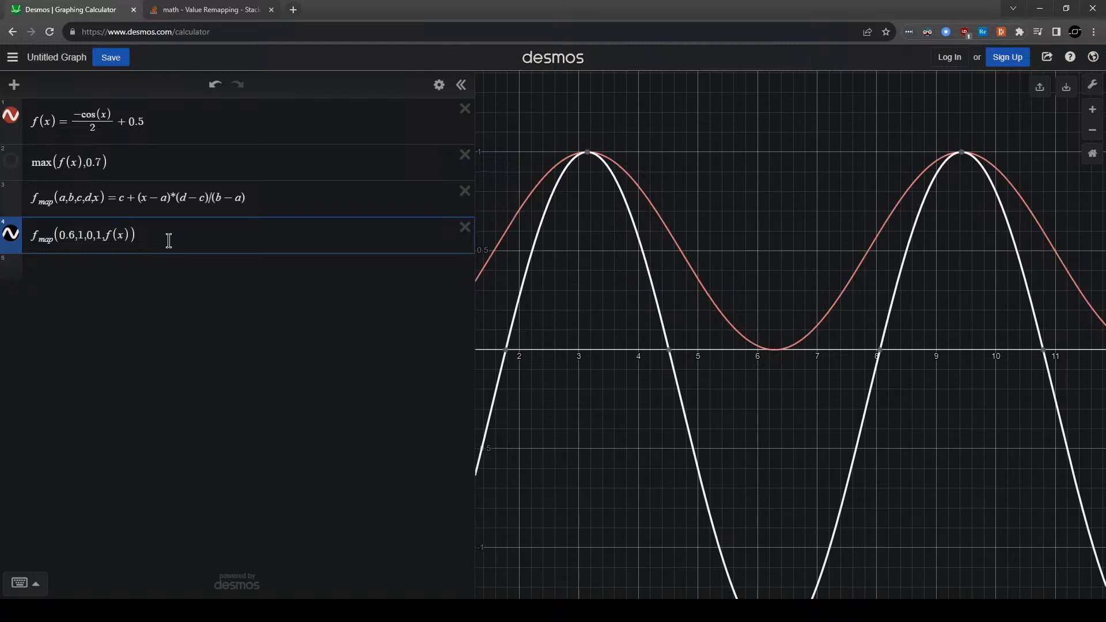
key("BackSpace")
type("5")
scroll(798, 358, "down", 2)
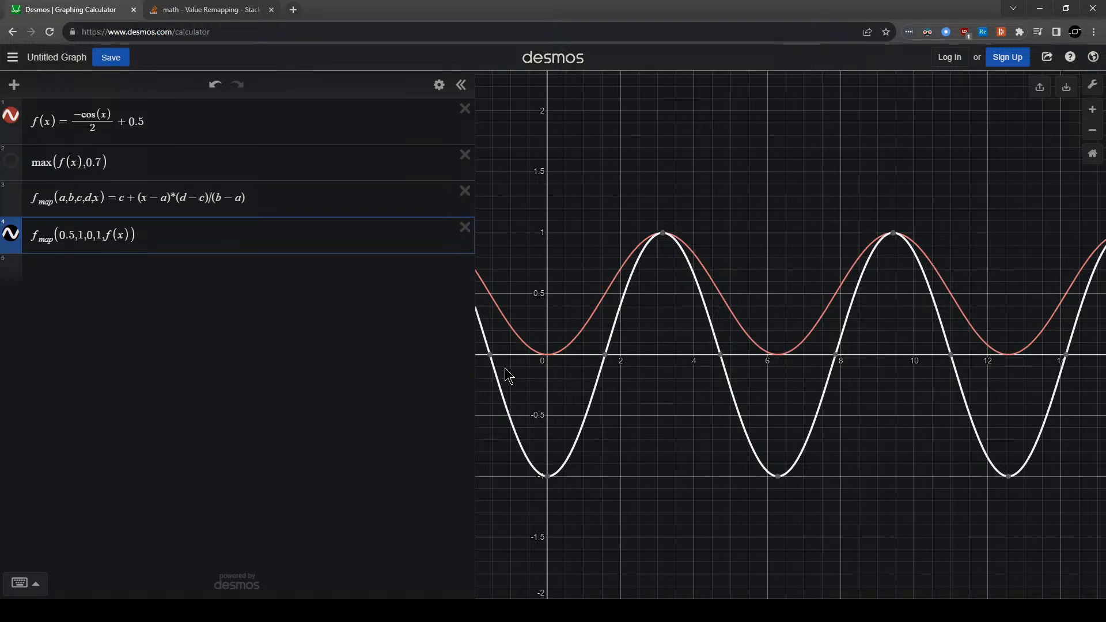
scroll(627, 325, "up", 1)
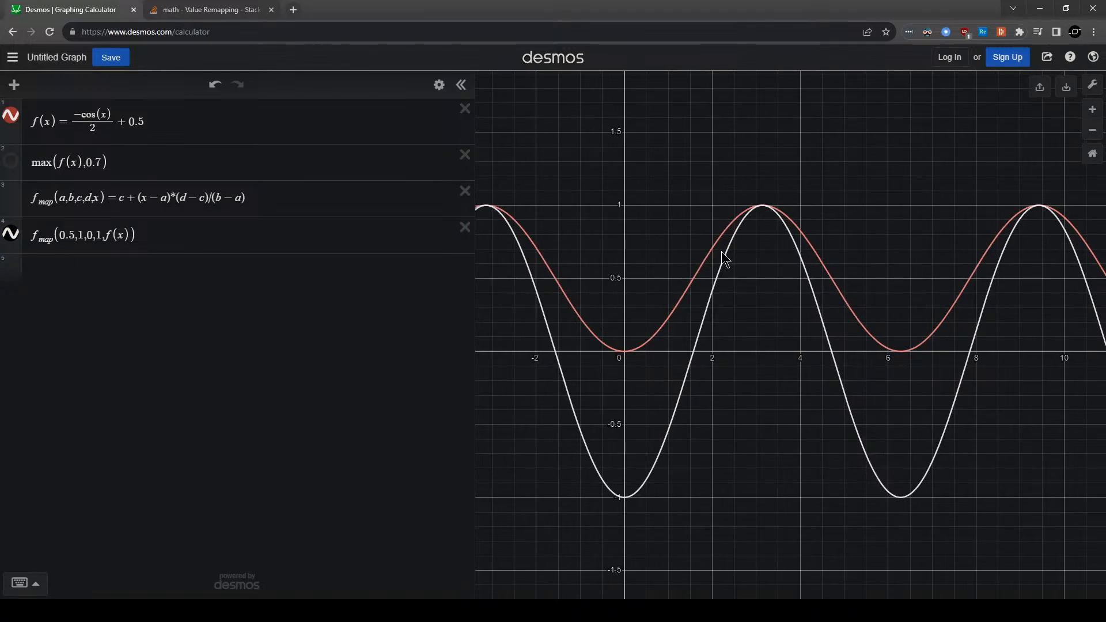
left_click(716, 293)
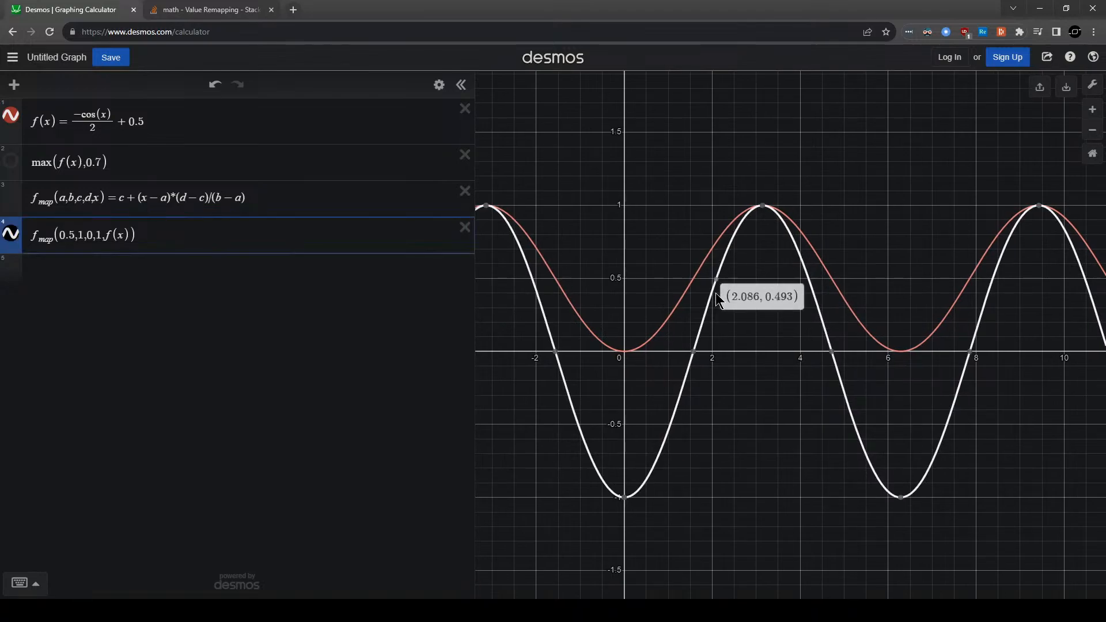
Hide the f(x) curve and return to the f_map expression for editing.
left_click(9, 118)
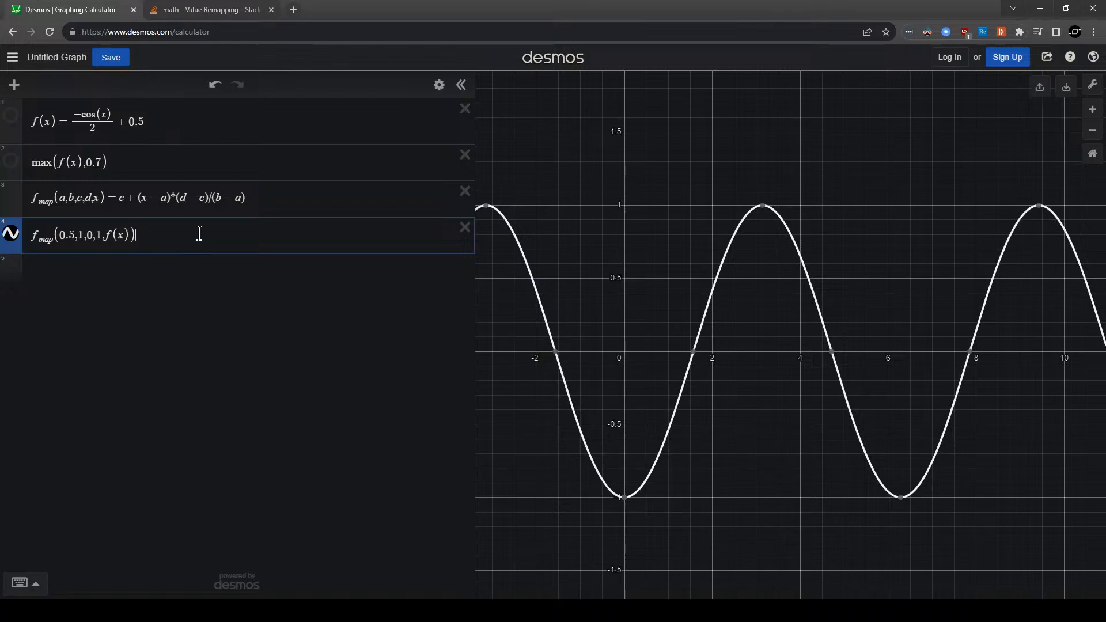
left_click(305, 203)
left_click(190, 157)
left_click(193, 124)
left_click(311, 212)
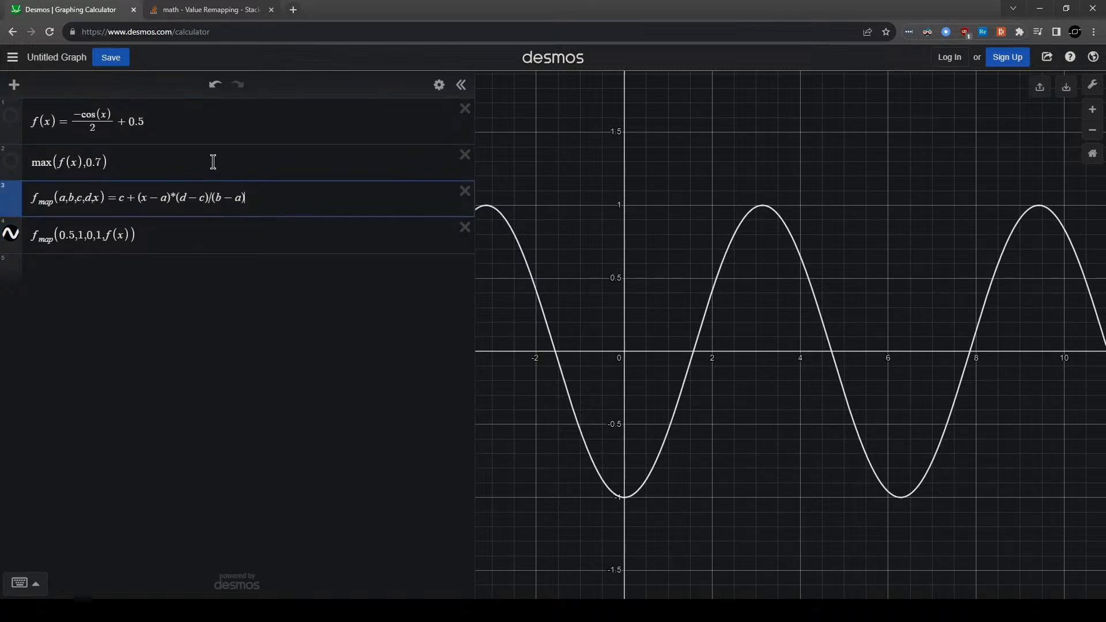
left_click(212, 163)
left_click(284, 200)
left_click(148, 235)
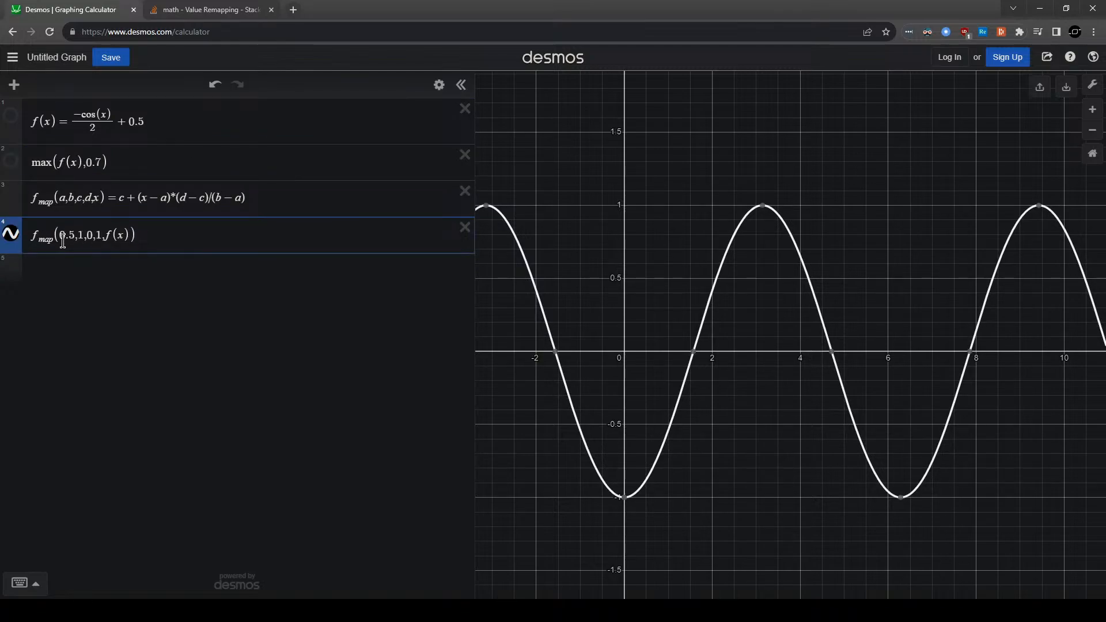
Clamp the remapped curve by changing the expression to max(f_map(0.5,1,0,1,f(x)),0), and widen the graph area.
left_click_drag(60, 239, 140, 239)
left_click(140, 238)
key("Home")
type("md")
type("x(")
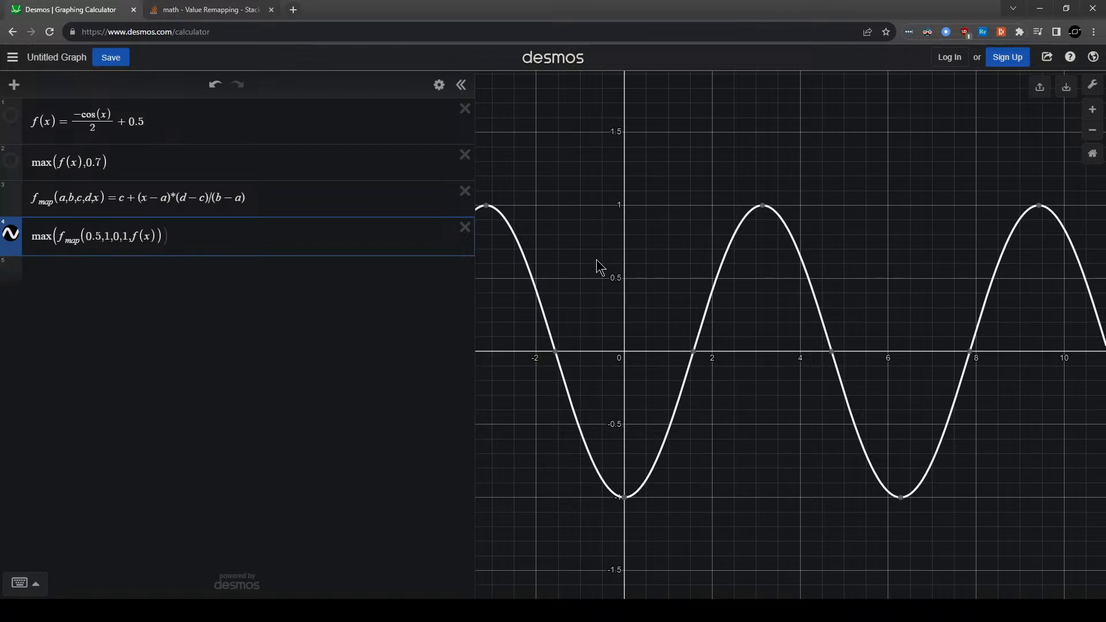
left_click_drag(474, 270, 287, 279)
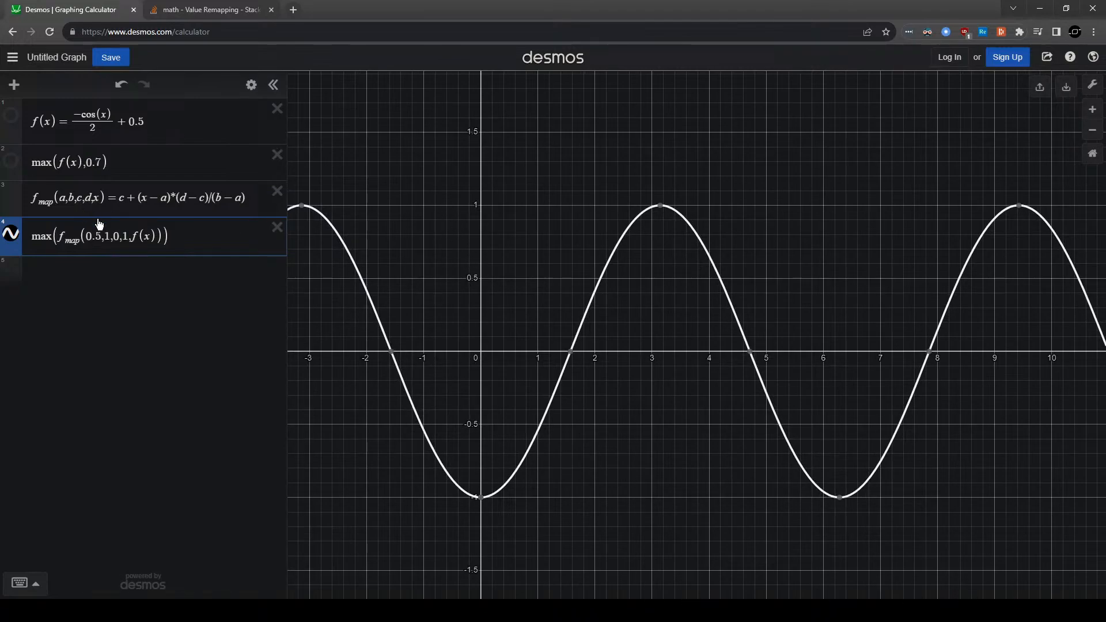
left_click(163, 238)
type(",")
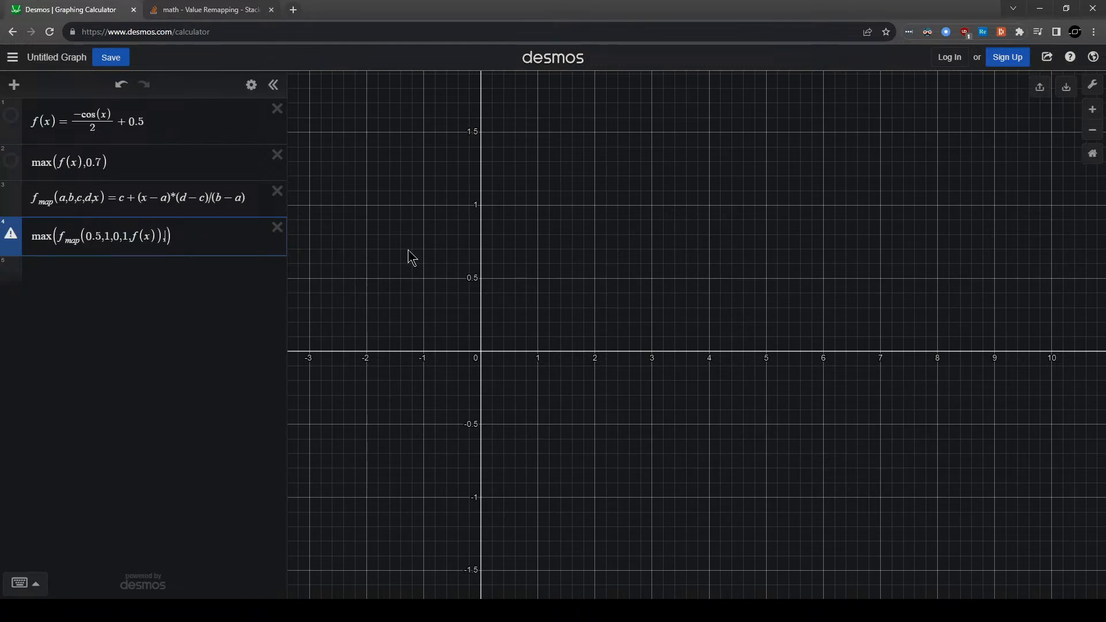
type("0")
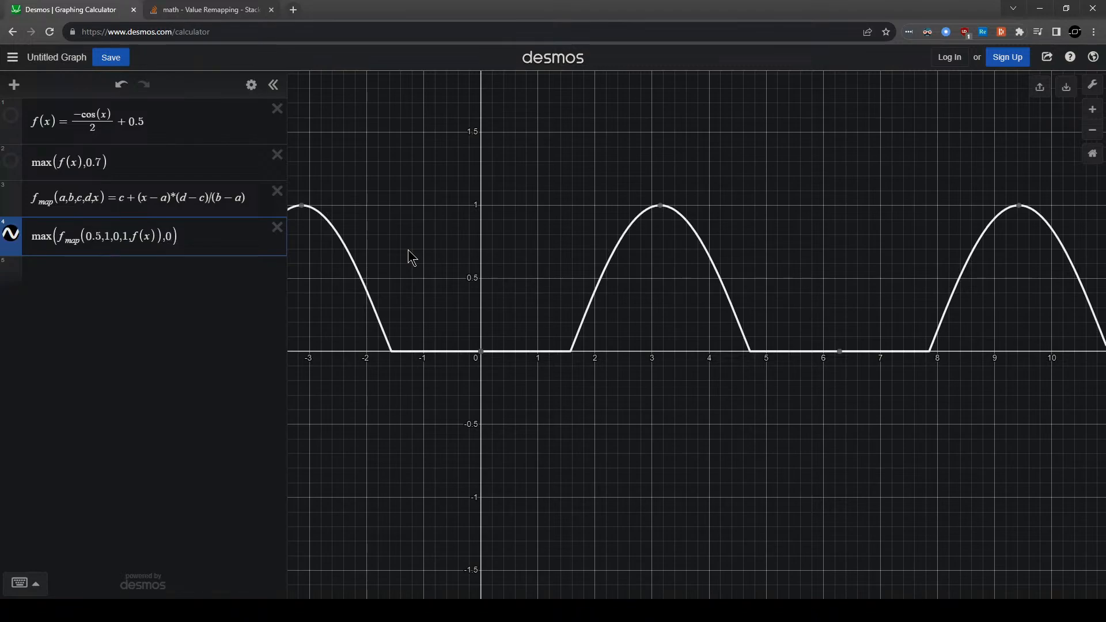
Examine the flat sections and peaks of the clamped remapped curve.
left_click(408, 250)
left_click_drag(800, 148, 746, 181)
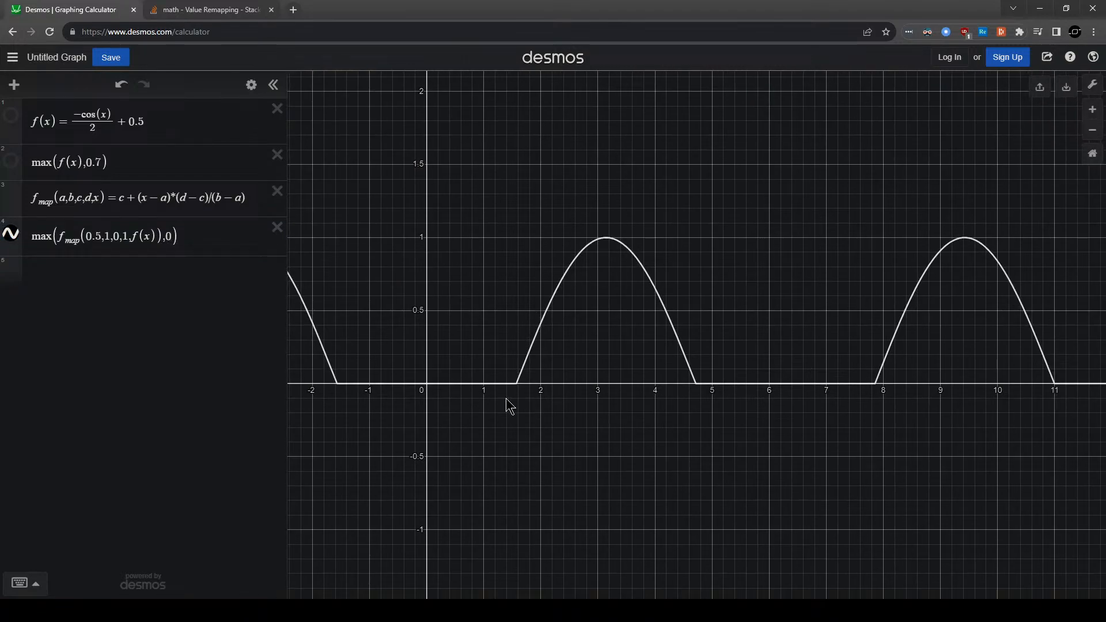
left_click(570, 274)
left_click_drag(574, 267, 657, 282)
mouse_move(835, 326)
left_mouse_down()
mouse_move(733, 358)
mouse_move(890, 280)
left_mouse_up()
left_click_drag(892, 209, 901, 198)
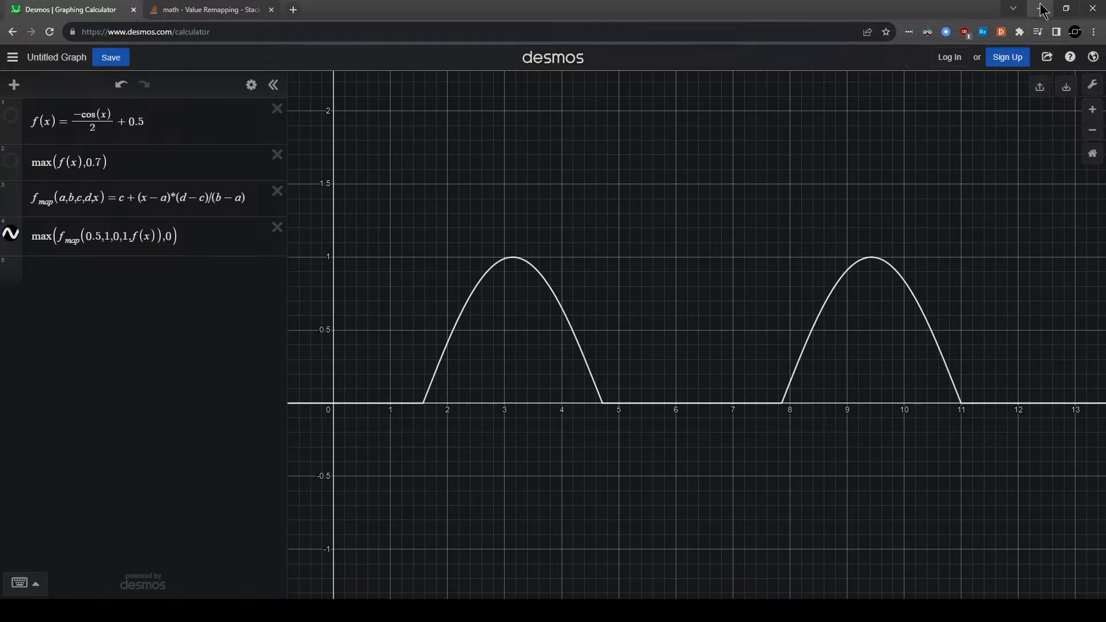
Switch to BlockObject.cs in Visual Studio and set the first argument of the height remap to 0.6f.
left_click(1040, 8)
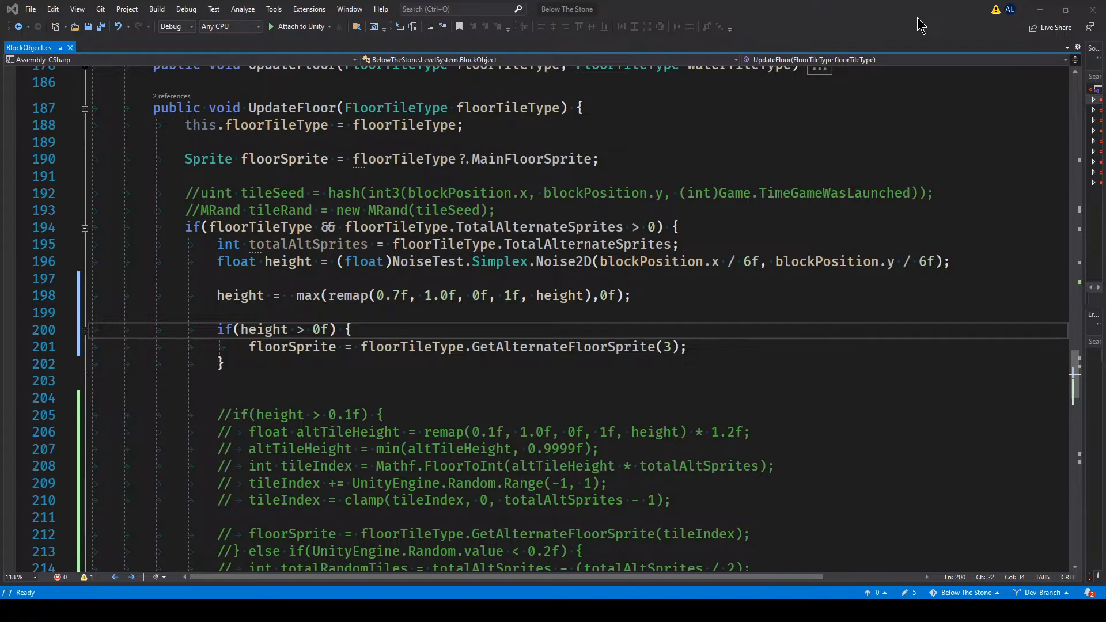
left_click(1039, 9)
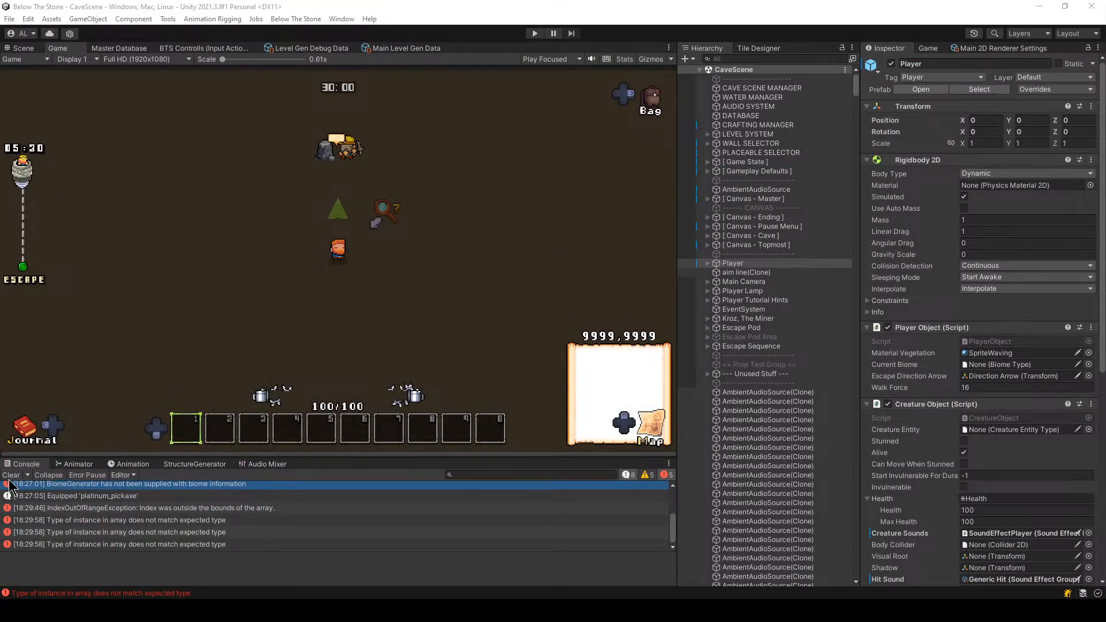
key("alt+Tab")
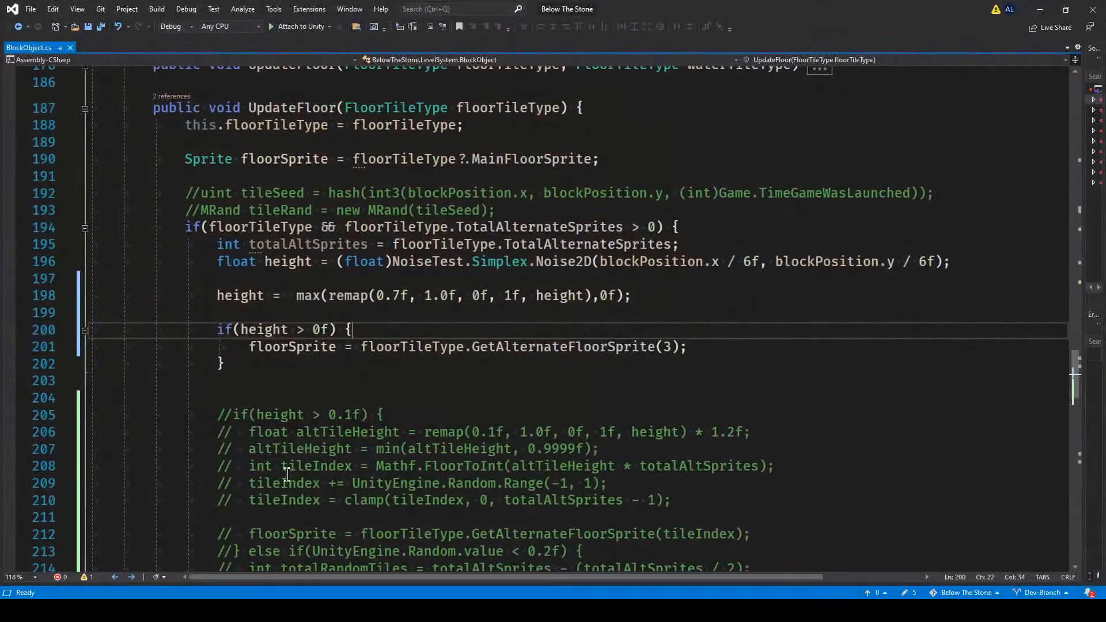
left_click(401, 295)
key("BackSpace")
type("6")
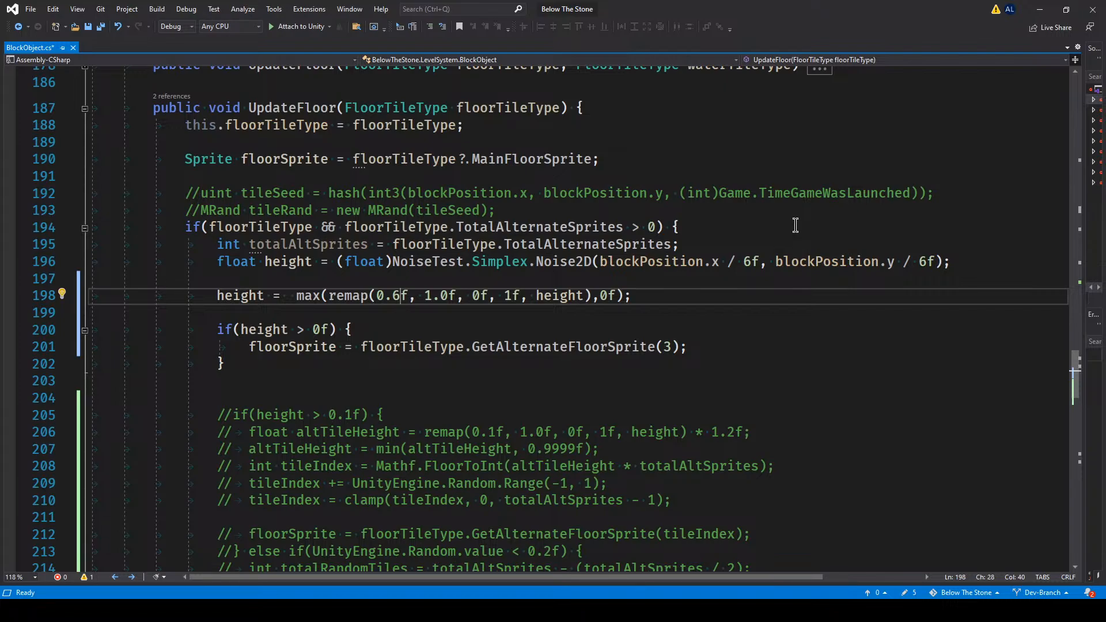
Set both block position divisors in the Noise2D call to 8f and save the script.
double_click(750, 263)
type("8f")
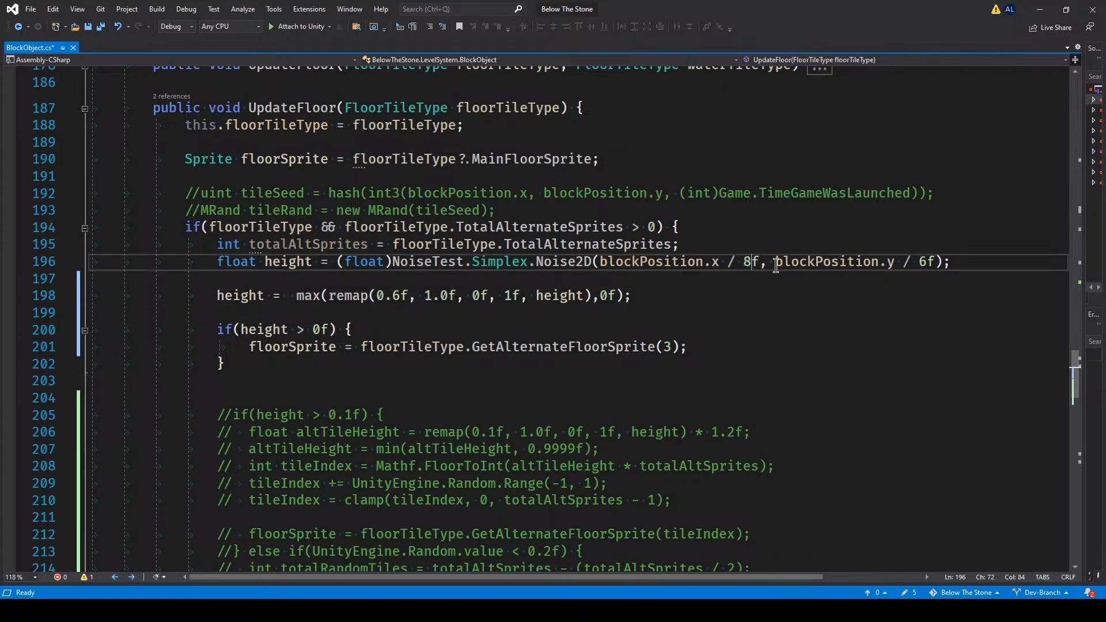
double_click(924, 262)
type("8f")
key("ctrl+s")
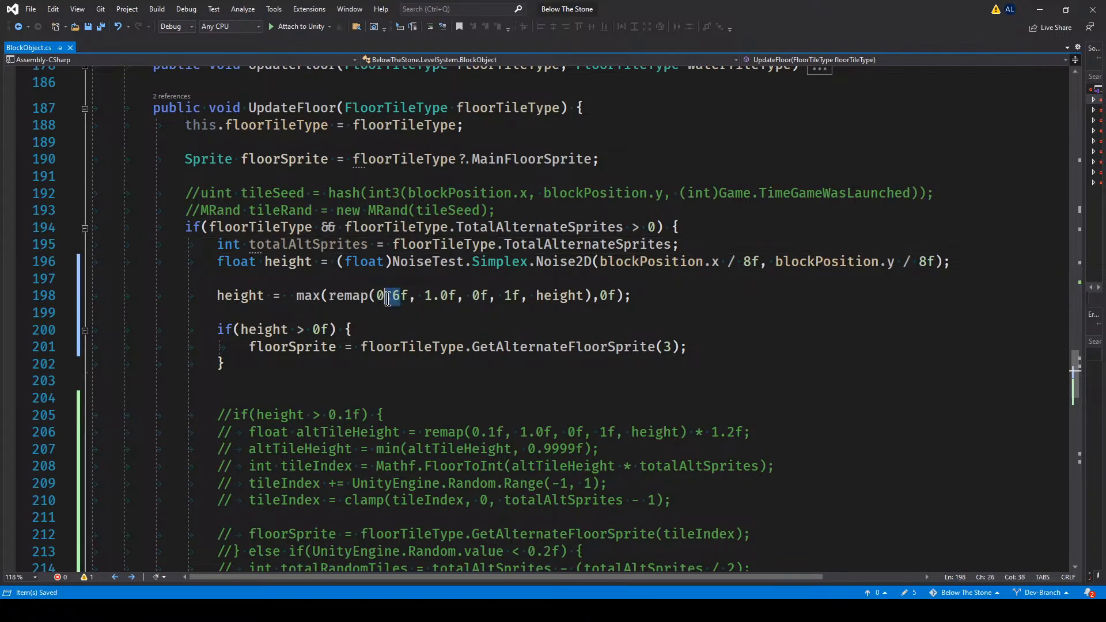
Set the first argument of the height remap to 0.5f and save the script.
left_click_drag(384, 296, 398, 298)
type(".0")
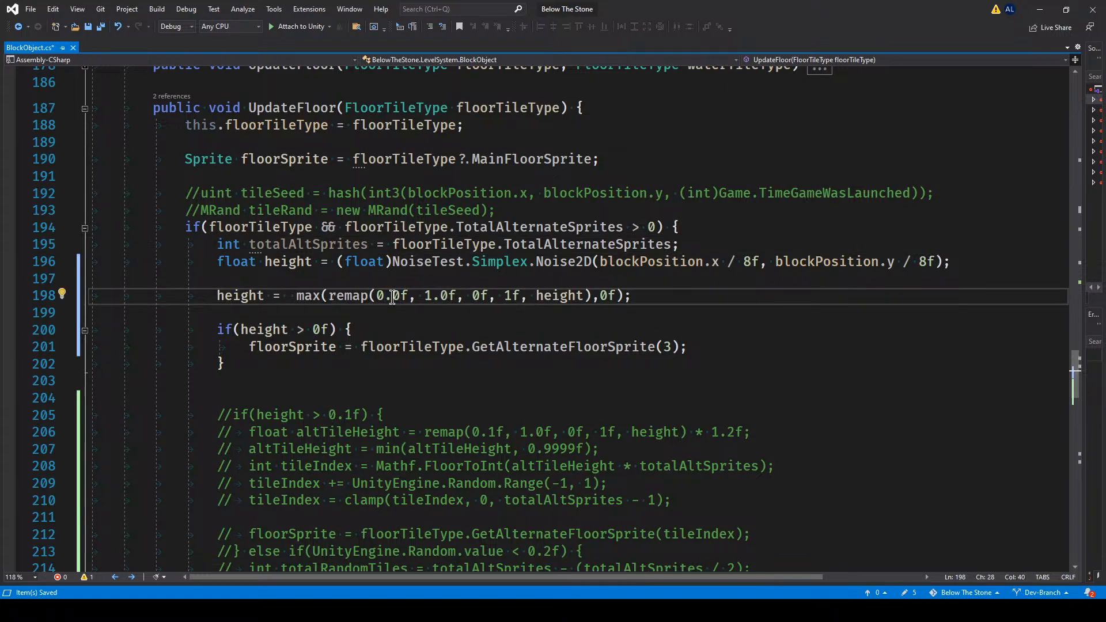
key("BackSpace")
type("5")
left_click(658, 300)
key("ctrl+s")
Switch to Unity, let the scripts compile, and run CaveScene in Play mode.
left_click(1040, 10)
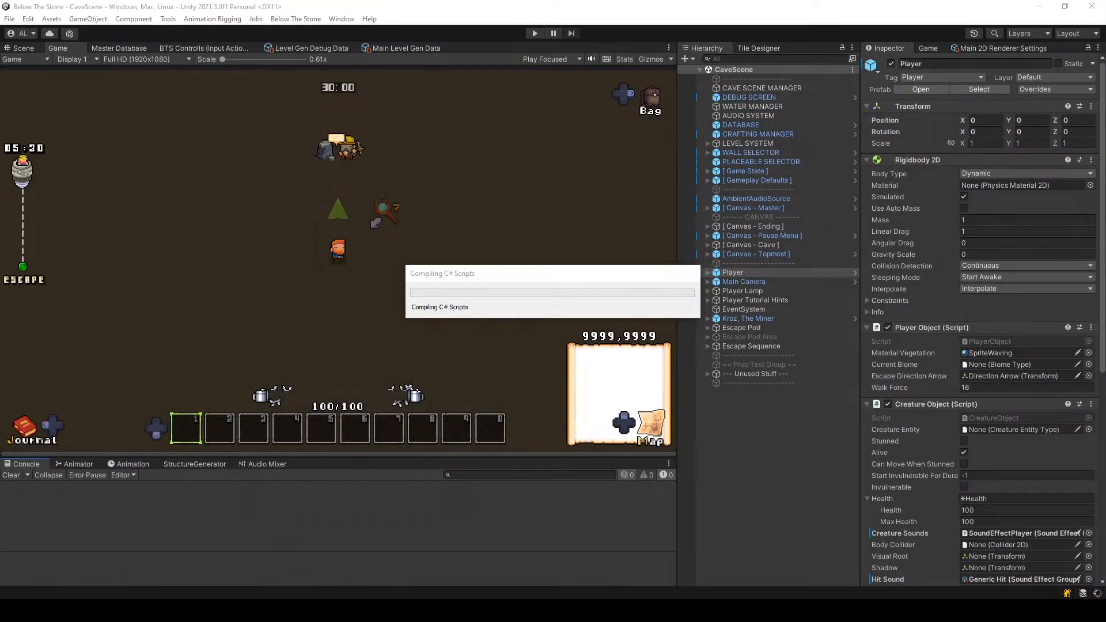
left_click(1004, 611)
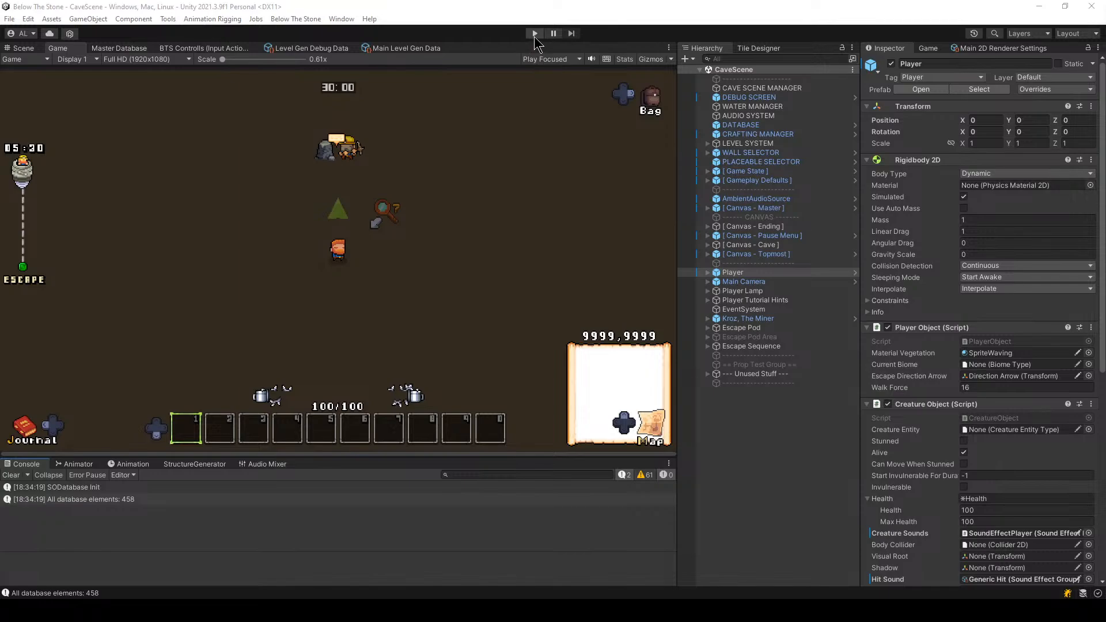
mouse_move(378, 611)
left_click(1004, 610)
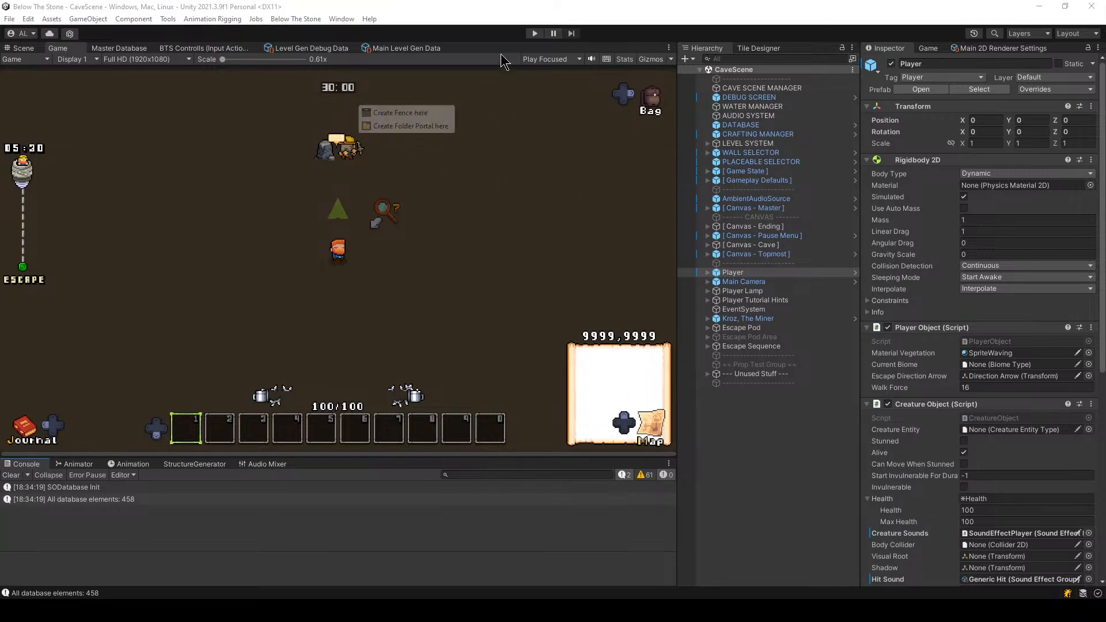
left_click(491, 14)
left_click(532, 33)
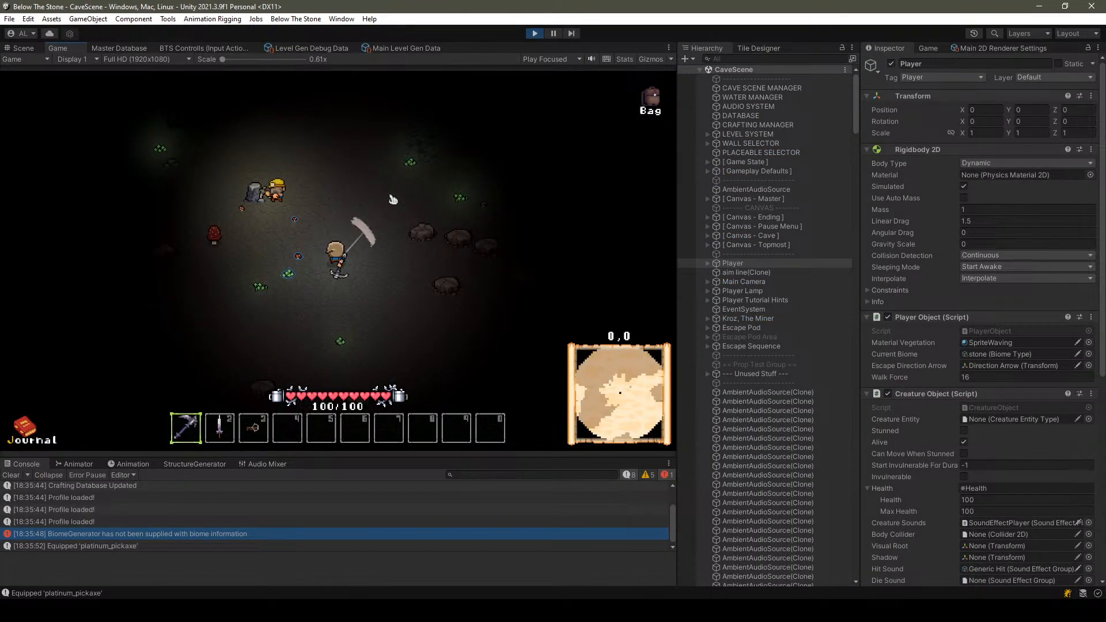
Select the empty fourth hotbar slot, walk the player around the spawn area to inspect the alternate floor patches, and clear the console.
scroll(395, 198, "down", 3)
key("w")
key("a")
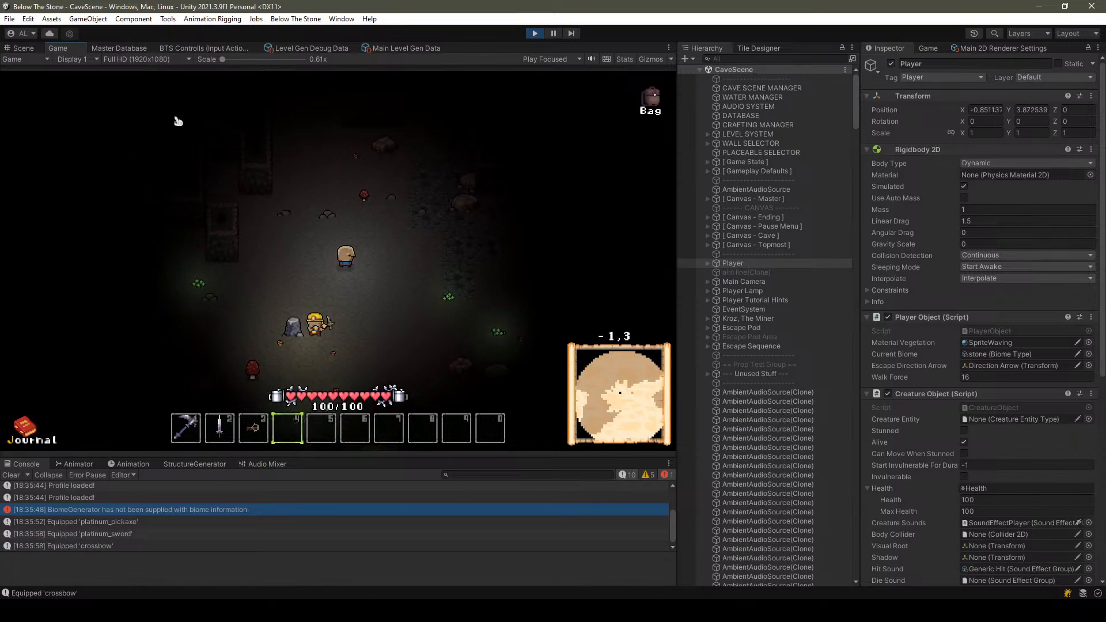
key("d")
key("w")
key("a")
key("s")
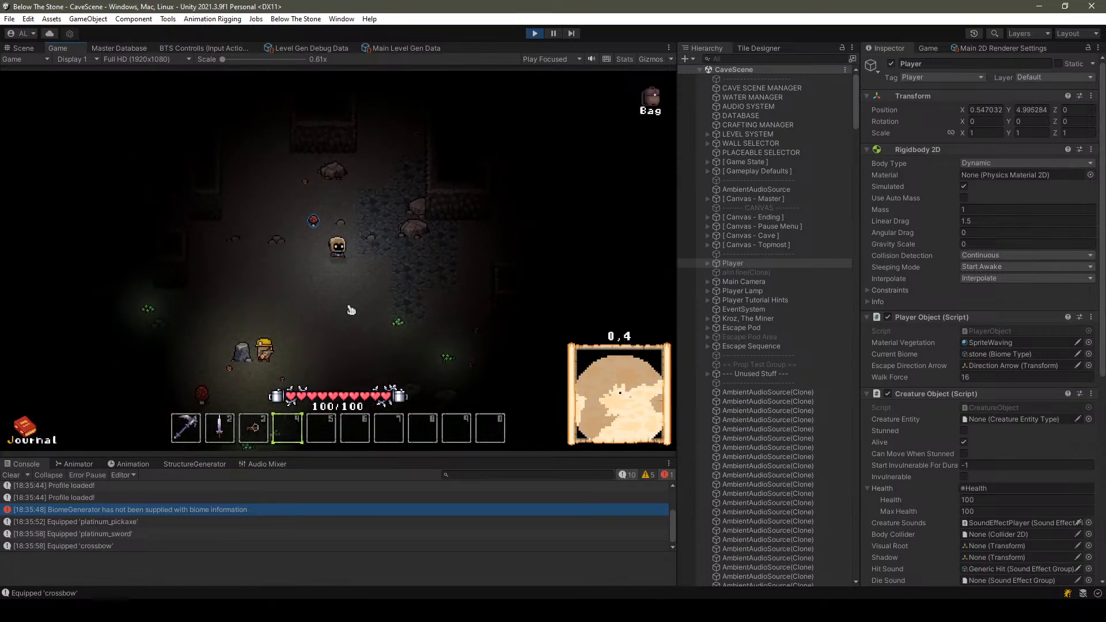
left_click(351, 323)
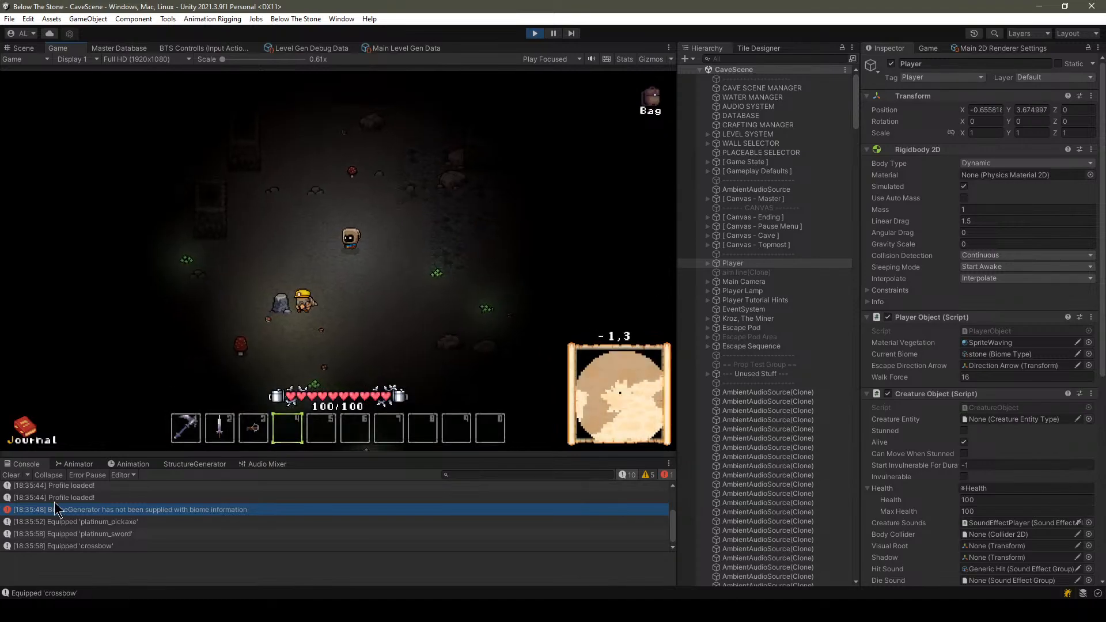
key("d")
key("a")
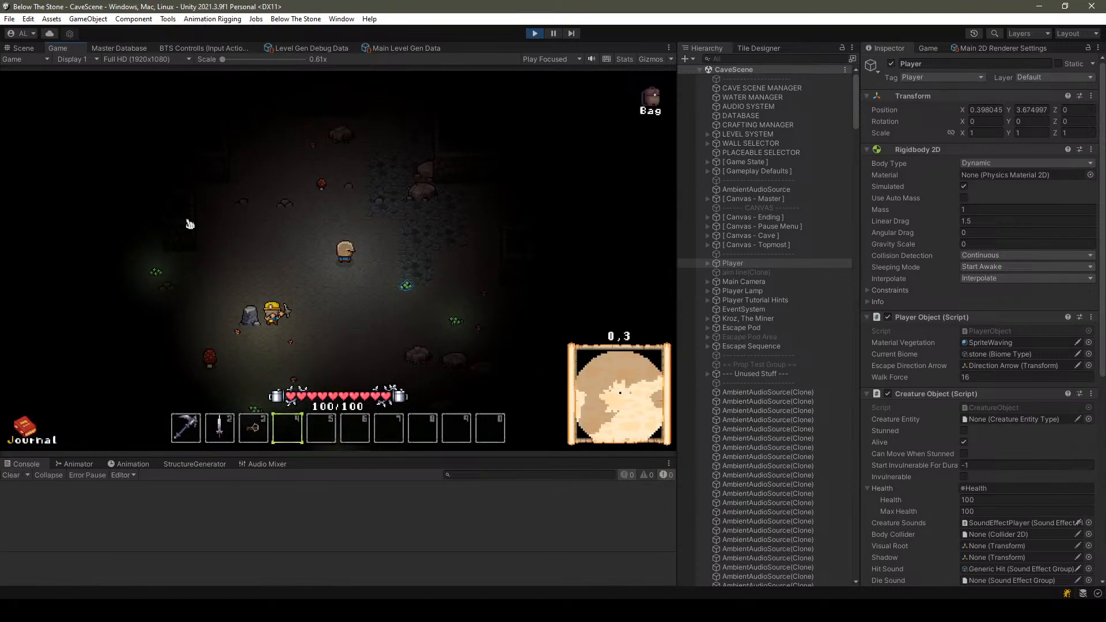
Frame the Player in the Scene view and inspect the alternate floor patches across the cave around the spawn area.
left_click(23, 48)
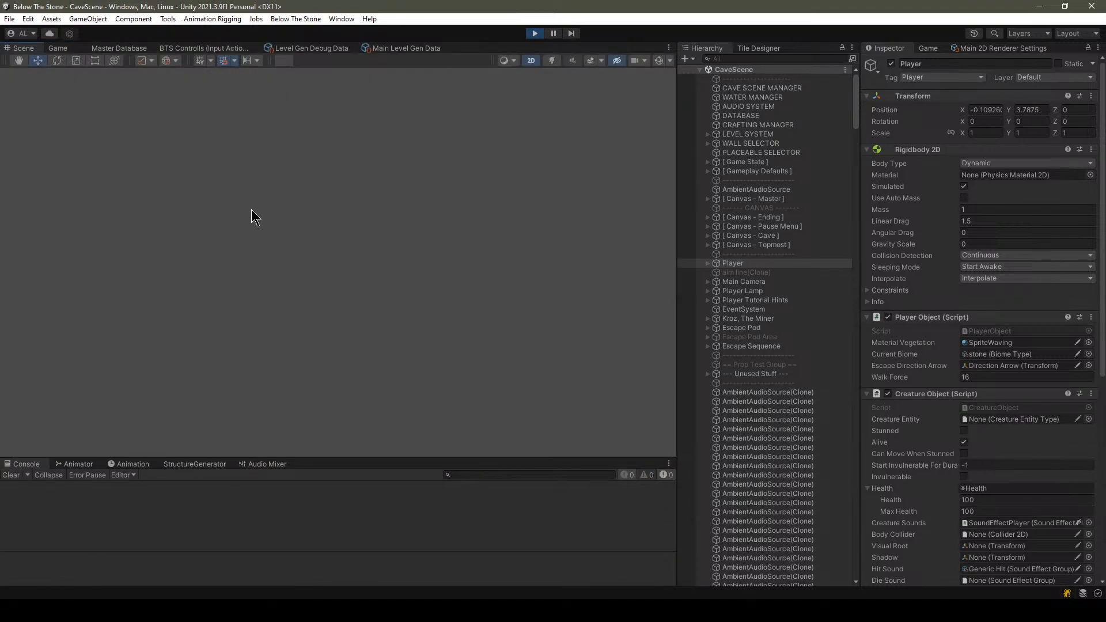
key("f")
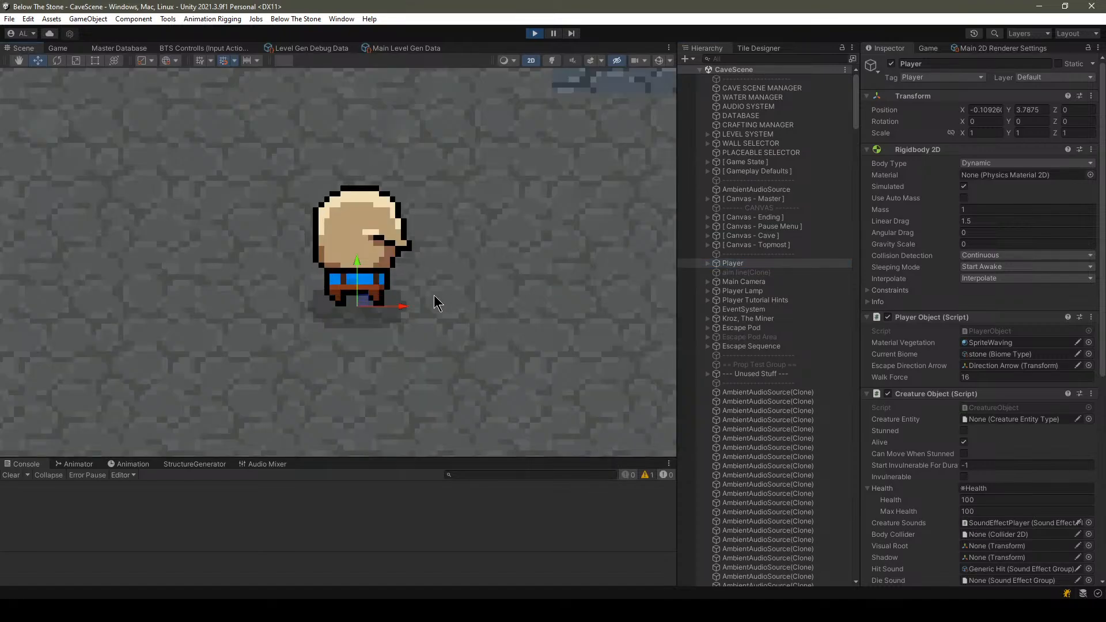
scroll(434, 294, "down", 6)
scroll(225, 223, "down", 3)
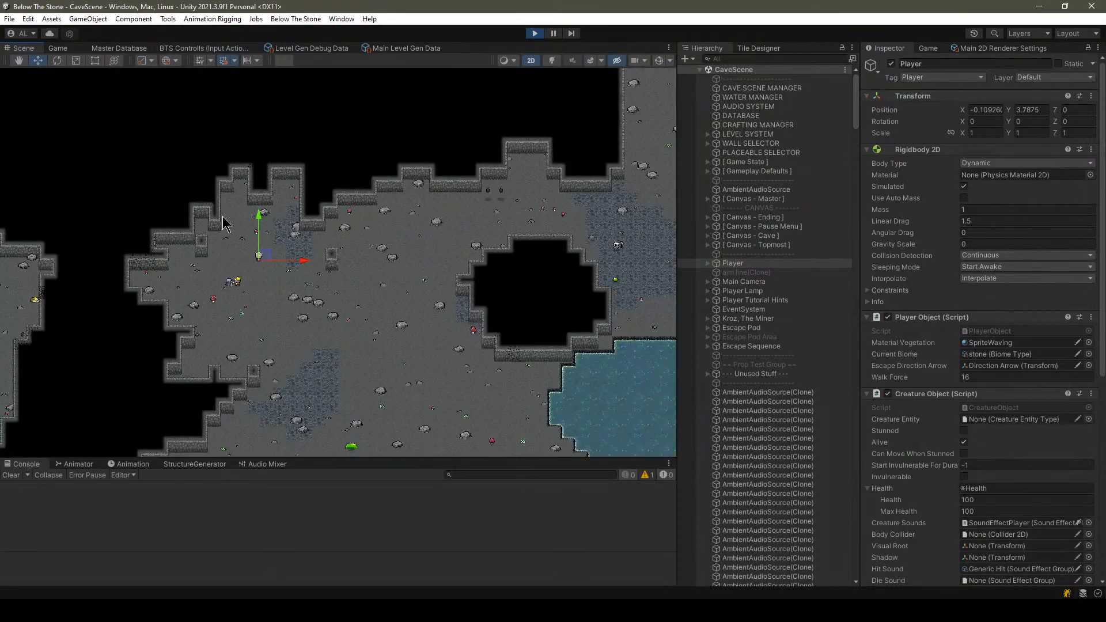
middle_click_drag(404, 260, 261, 282)
middle_click_drag(491, 261, 484, 190)
scroll(484, 190, "down", 2)
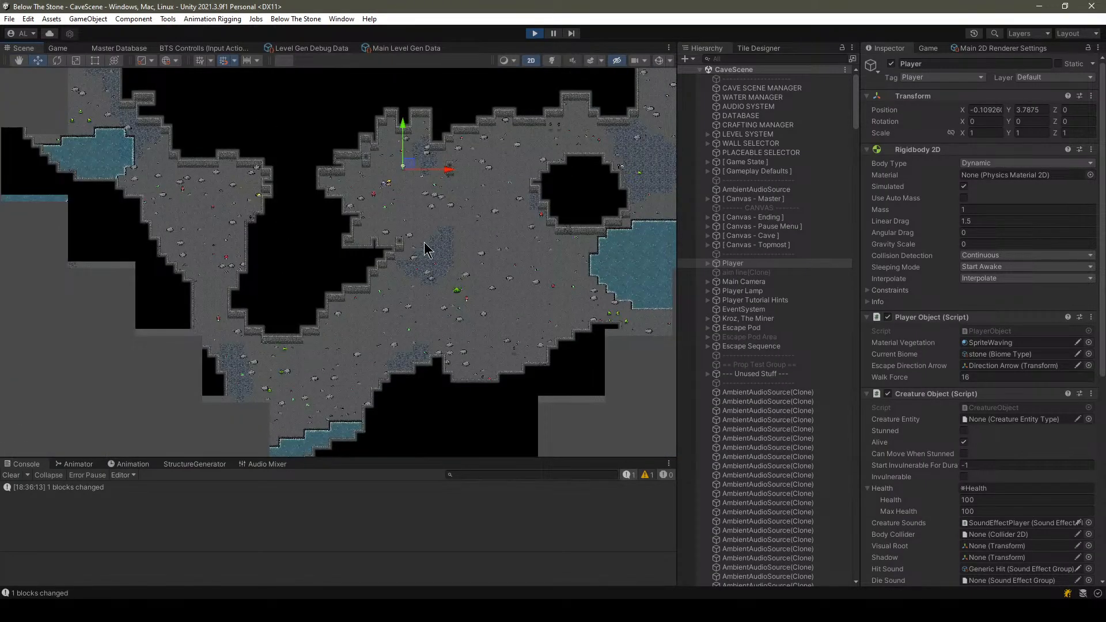
scroll(427, 249, "up", 2)
middle_click_drag(465, 184, 274, 318)
Move the Player northeast through the cave to about X 56, Y 28 and look over the newly loaded floor.
left_click_drag(284, 297, 562, 151)
middle_click_drag(574, 147, 474, 265)
scroll(475, 265, "up", 6)
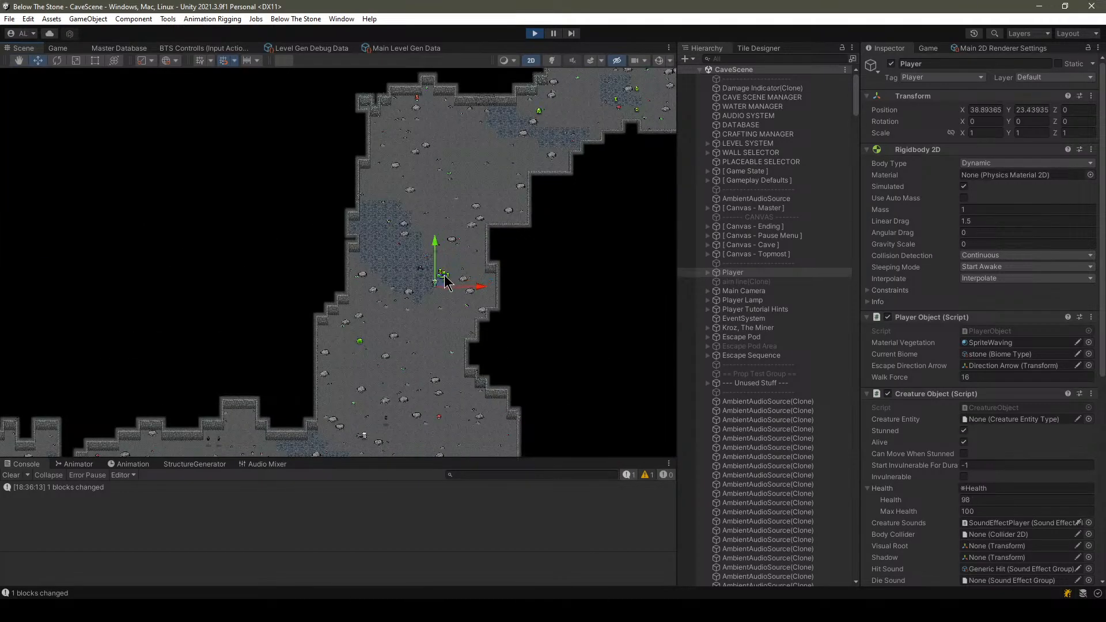
mouse_move(429, 292)
left_mouse_down()
mouse_move(577, 281)
mouse_move(614, 236)
left_mouse_up()
middle_click_drag(506, 312, 443, 379)
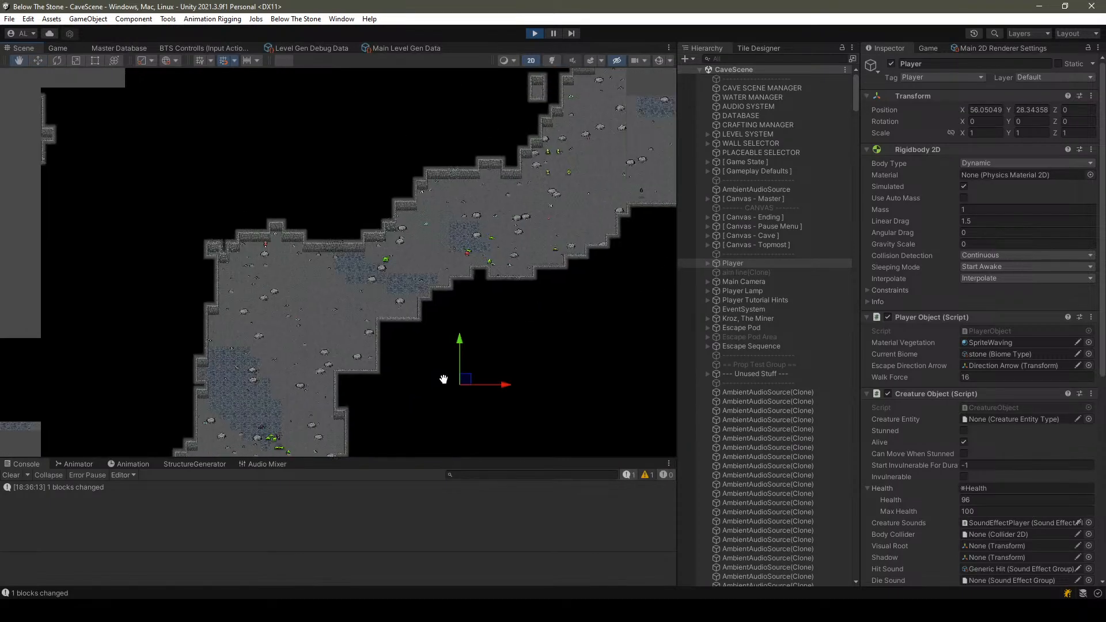
middle_click_drag(469, 223, 314, 278)
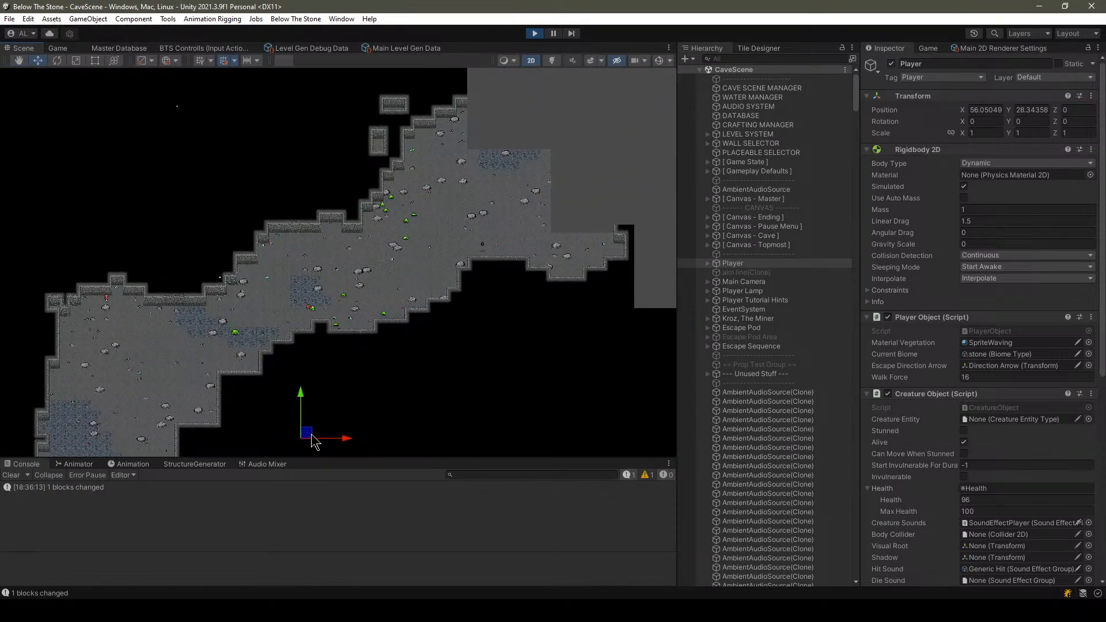
Move the Player in stages northeast to about X 88, Y 109, surveying the floor patches along the way.
left_click_drag(311, 436, 378, 110)
middle_click_drag(378, 109, 260, 378)
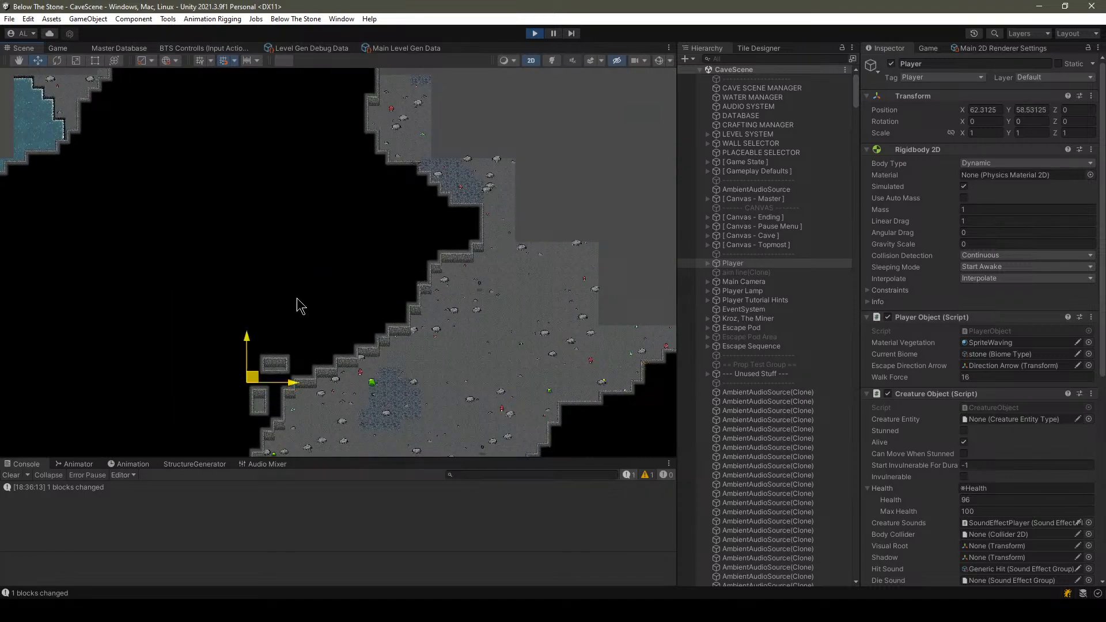
left_click_drag(252, 377, 398, 220)
middle_click_drag(431, 216, 276, 356)
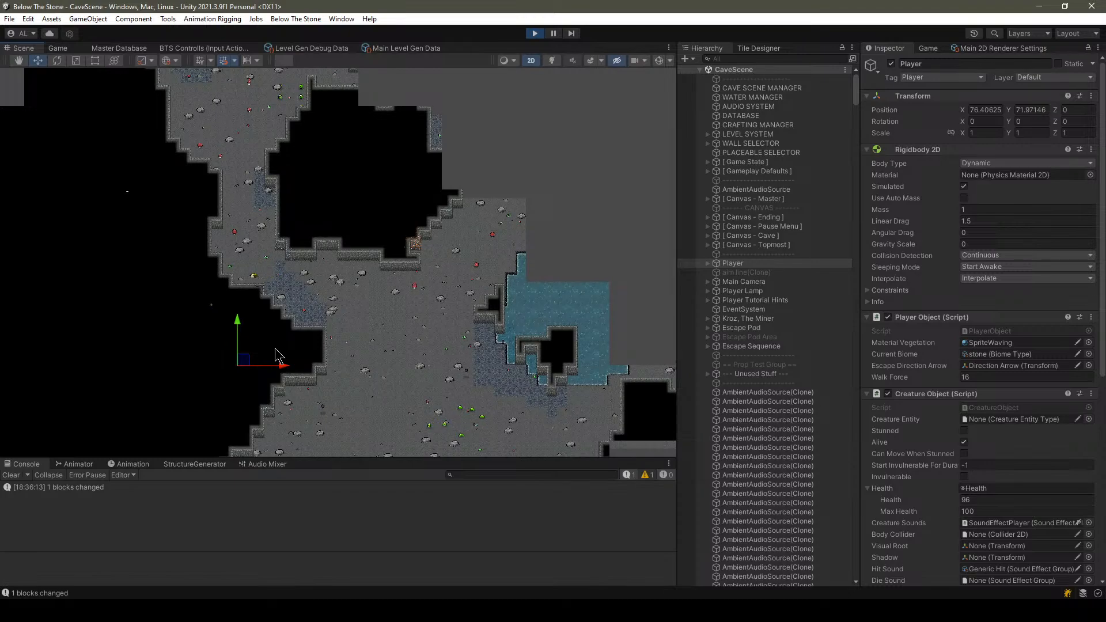
left_click_drag(249, 365, 372, 179)
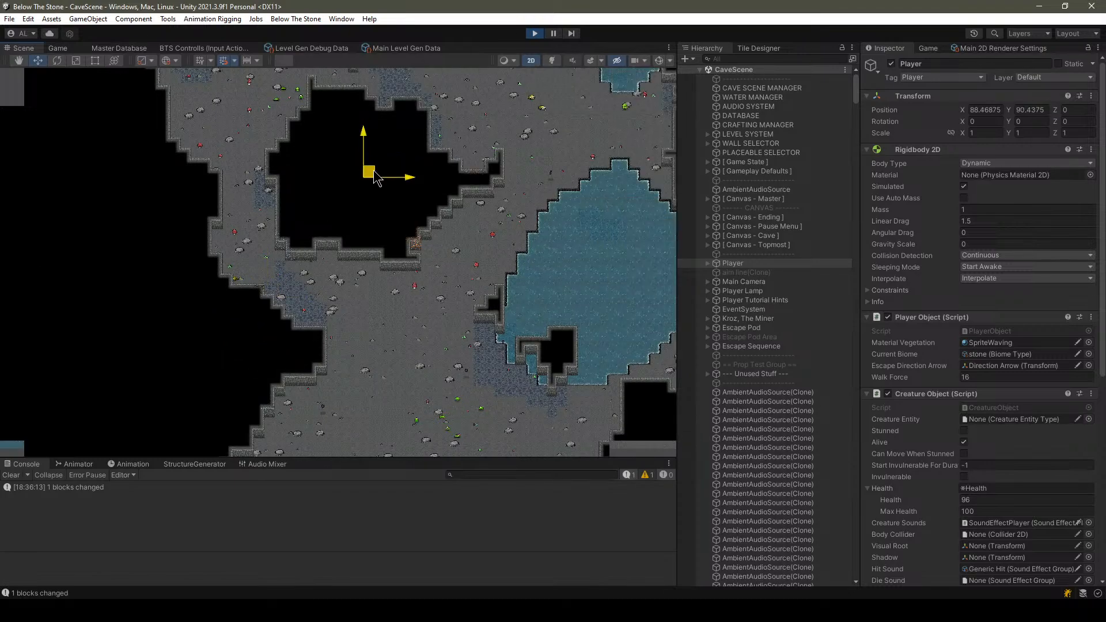
middle_click_drag(432, 180, 402, 365)
left_click_drag(356, 369, 340, 170)
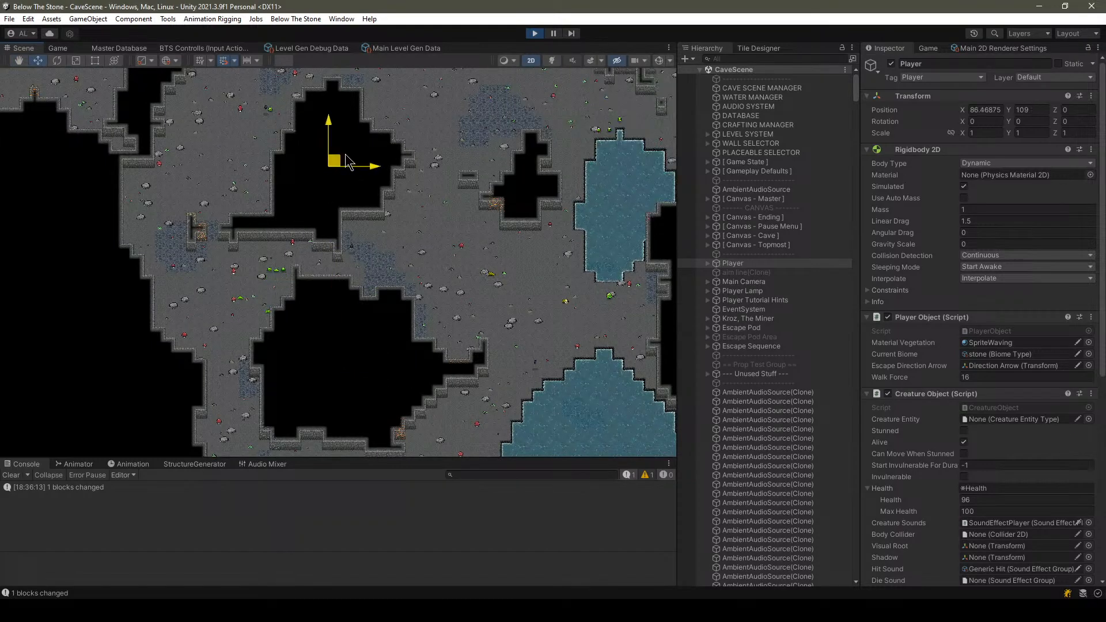
middle_click_drag(340, 169, 461, 331)
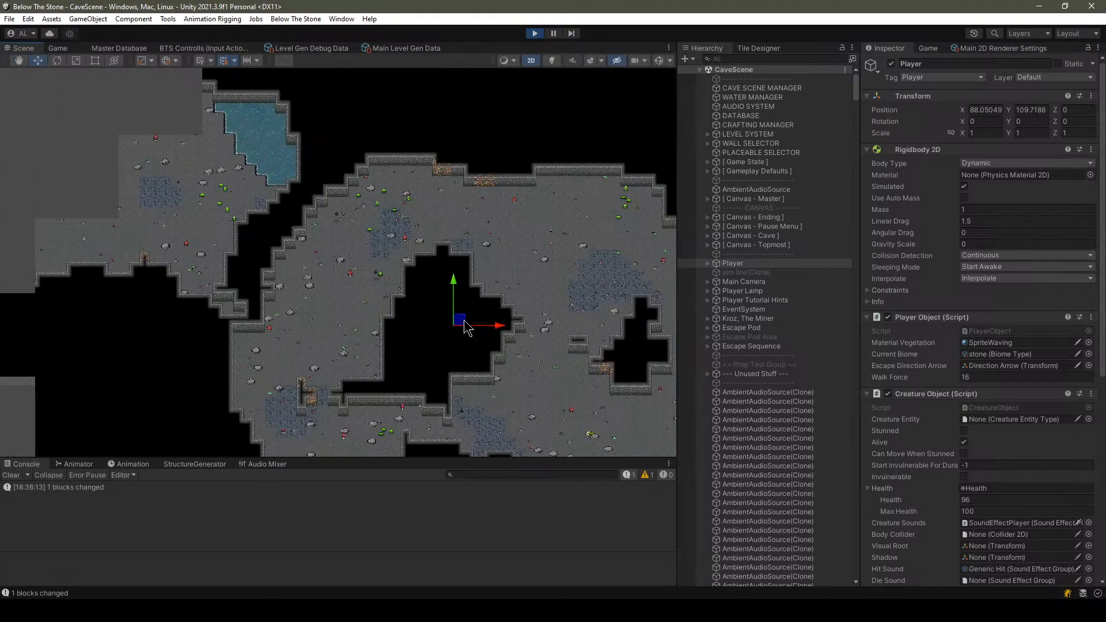
Move the Player west and then north to about X 38, Y 144 to load more cave floor.
left_click_drag(465, 328, 128, 330)
middle_click_drag(128, 330, 380, 329)
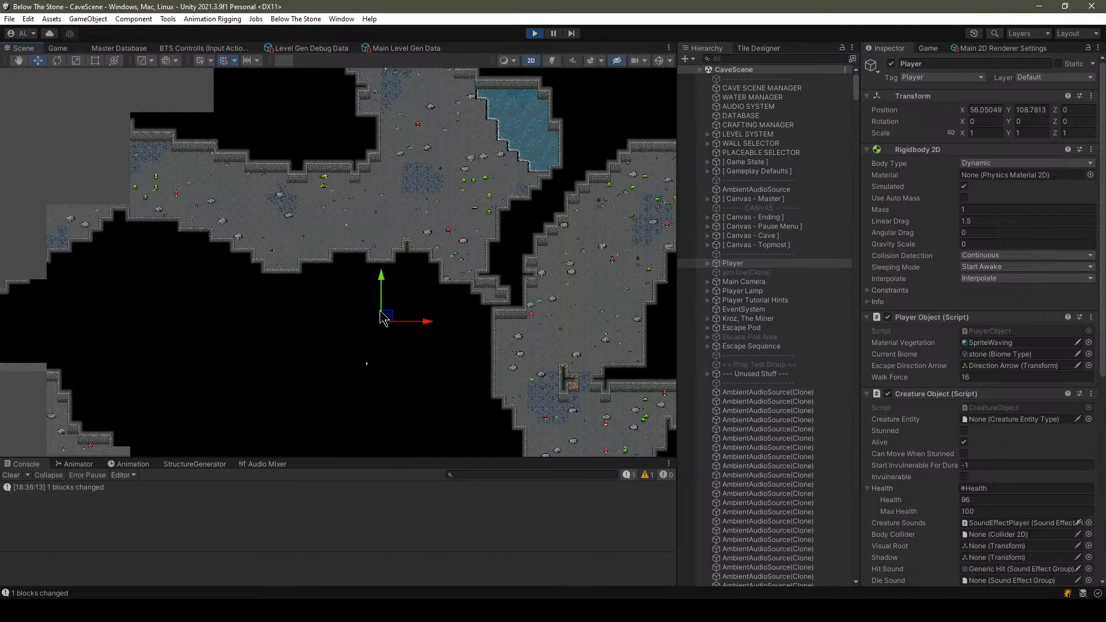
left_click_drag(382, 317, 157, 280)
middle_click_drag(157, 281, 345, 326)
left_click_drag(346, 326, 360, 153)
middle_click_drag(361, 153, 356, 368)
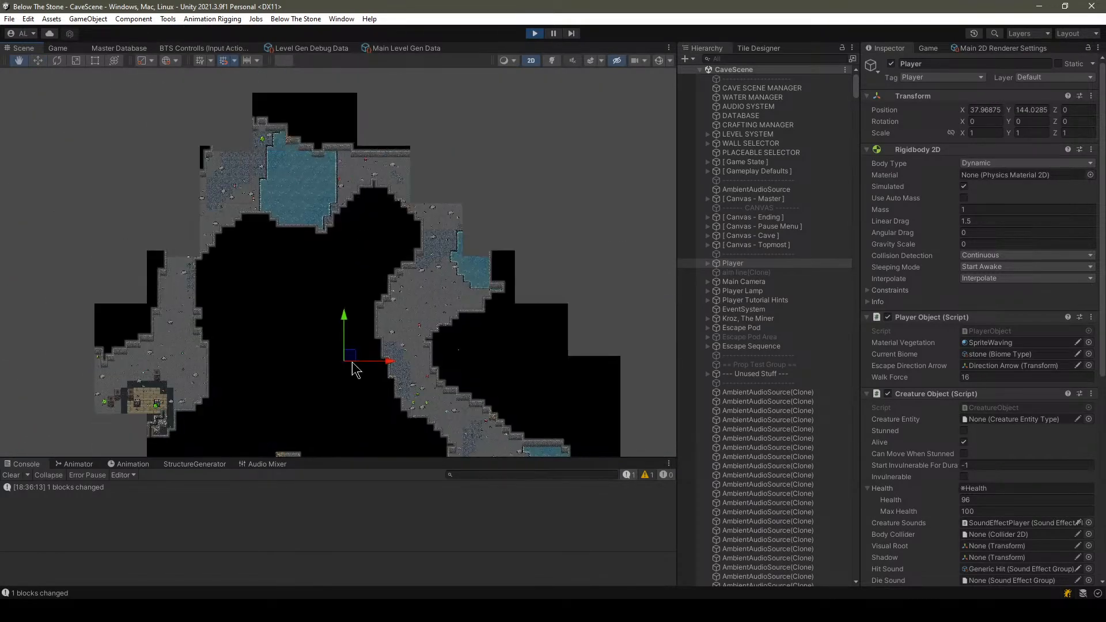
Move the Player northwest by way of X 8, Y 181 to about X -32, Y 177 and inspect the large floor patch.
left_click_drag(351, 356, 155, 113)
middle_click_drag(298, 208, 488, 315)
middle_click_drag(357, 254, 490, 177)
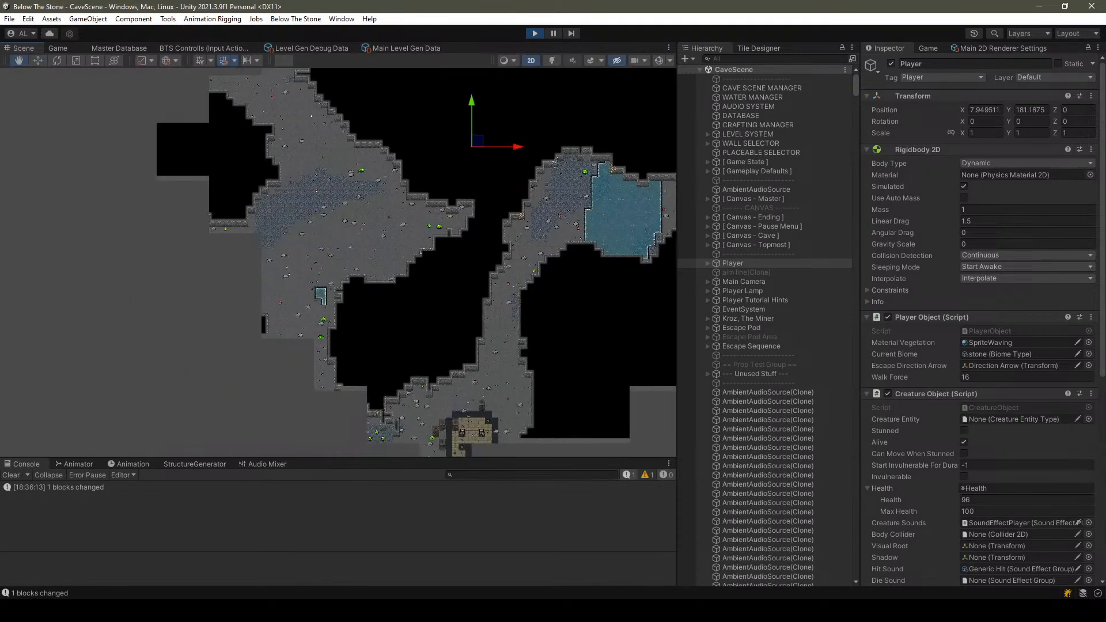
left_click_drag(483, 149, 252, 181)
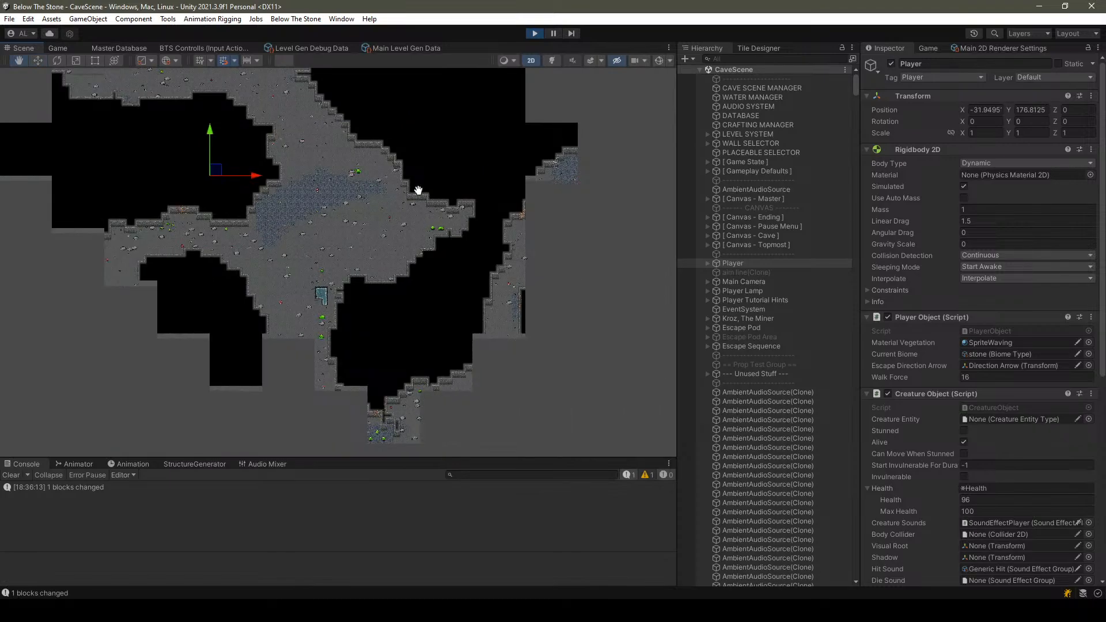
middle_click_drag(311, 225, 438, 194)
scroll(450, 176, "up", 3)
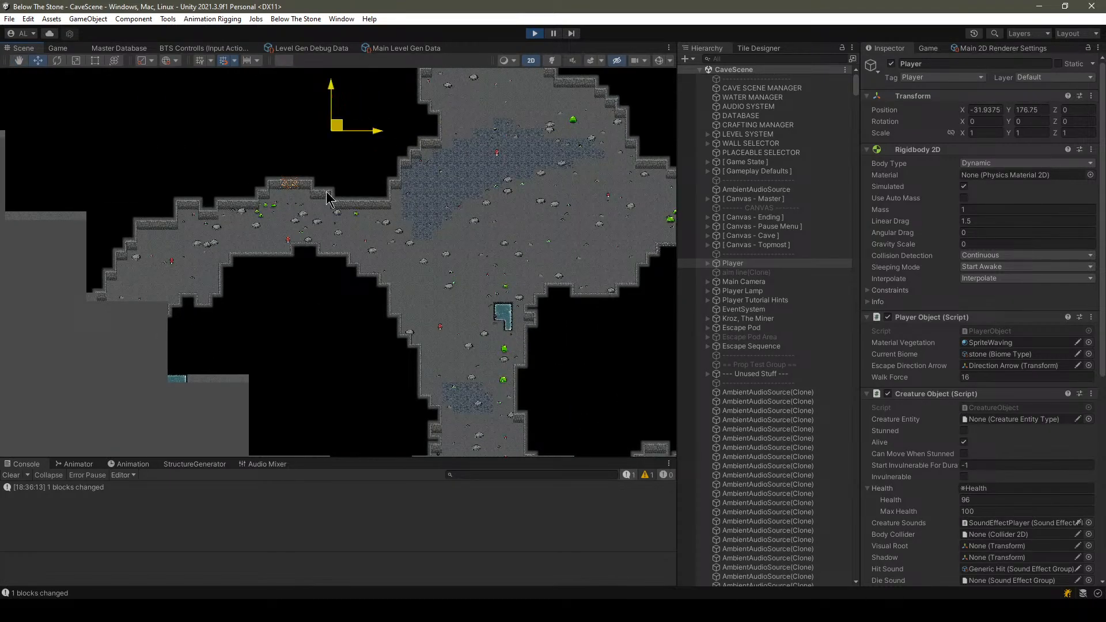
Move the Player south and then east to about X -8, Y 147, centring the floor patch near the wooden structure.
left_click_drag(327, 199, 288, 438)
middle_click_drag(394, 402, 331, 240)
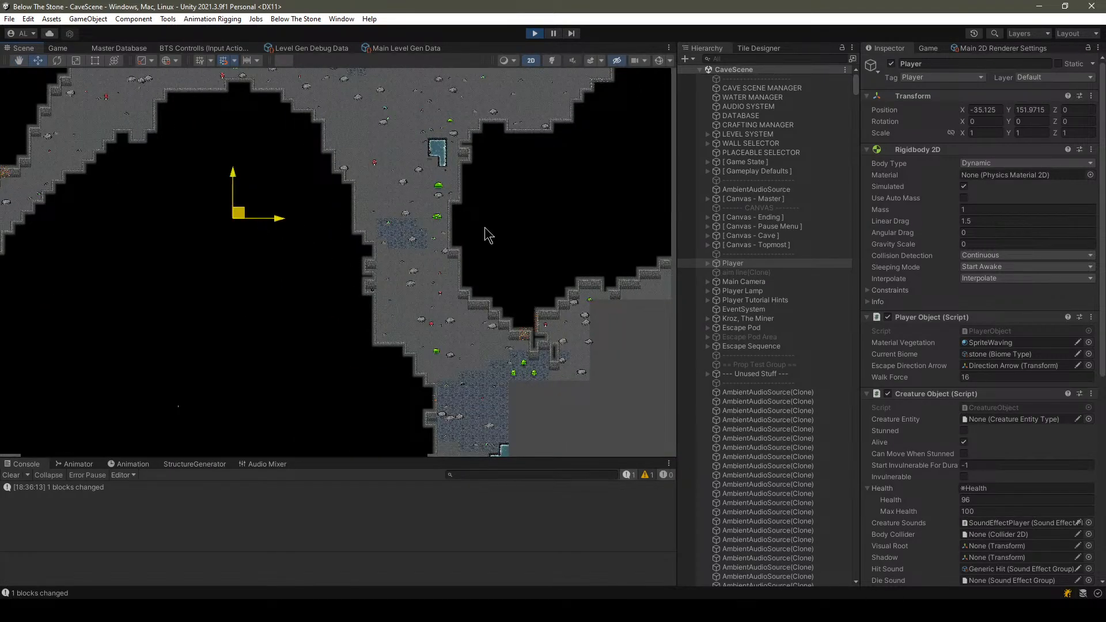
left_click_drag(238, 213, 513, 236)
middle_click_drag(525, 301, 358, 216)
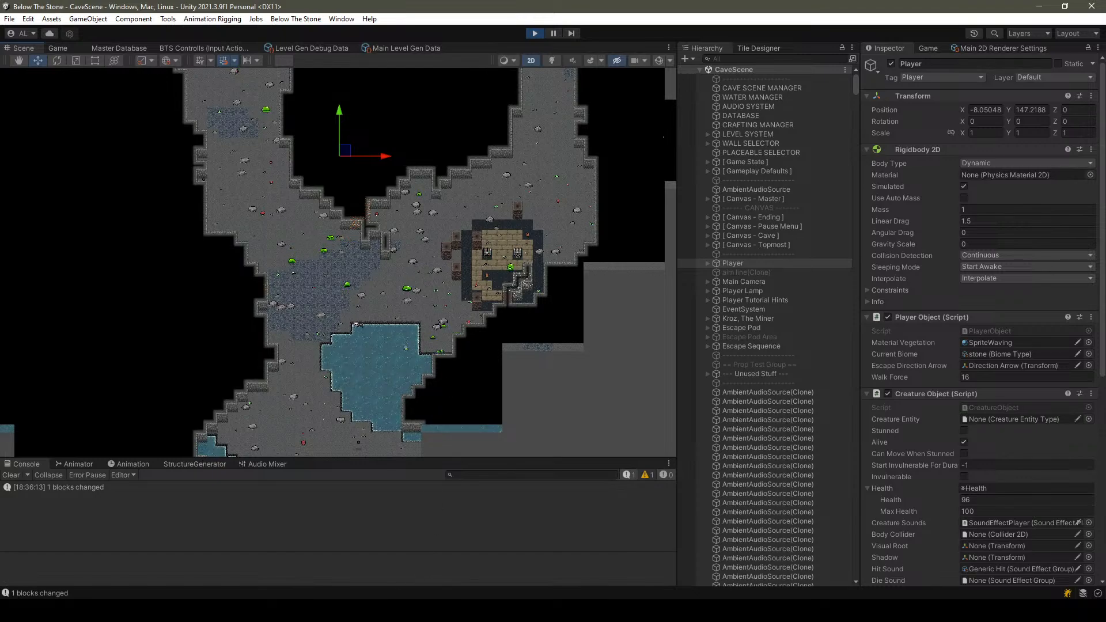
Switch to Desmos, hide the clamped f_map curve so no graph is plotted, and return to Unity.
mouse_move(383, 611)
left_click(452, 556)
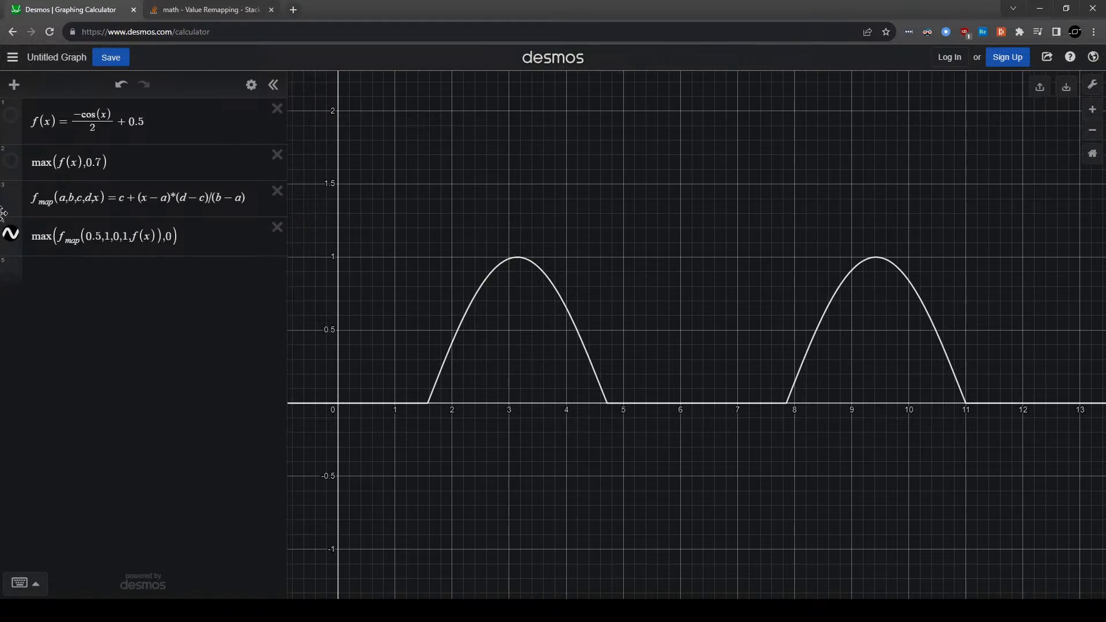
left_click(13, 162)
left_click(12, 161)
left_click(11, 233)
double_click(529, 8)
double_click(529, 8)
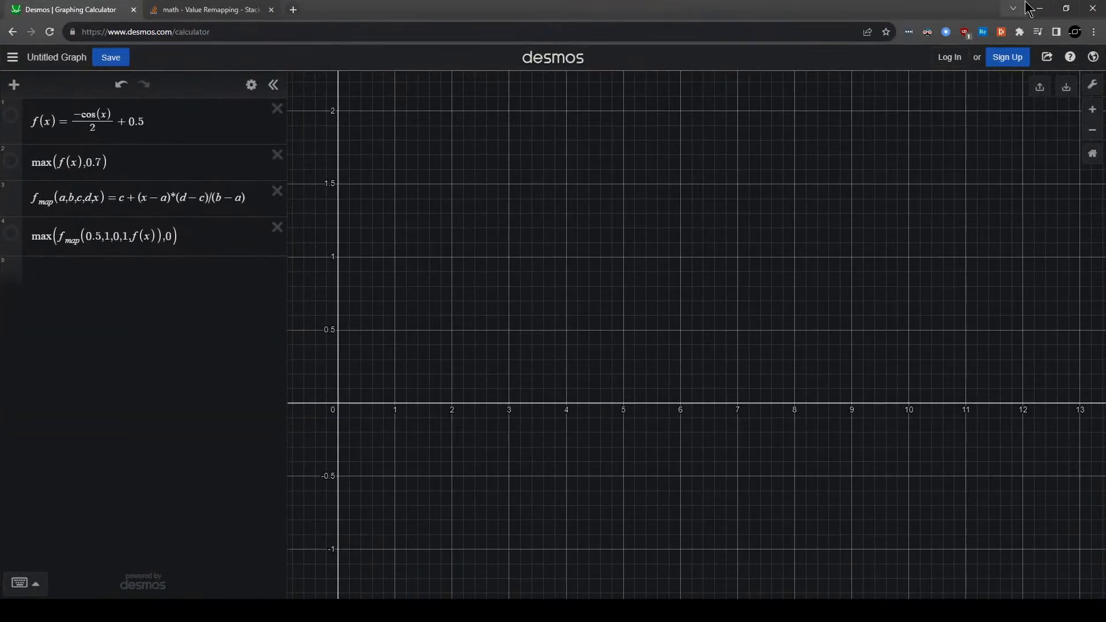
left_click(1040, 9)
Examine the shape and edges of the large alternate floor patch in the Scene view.
scroll(427, 263, "down", 5)
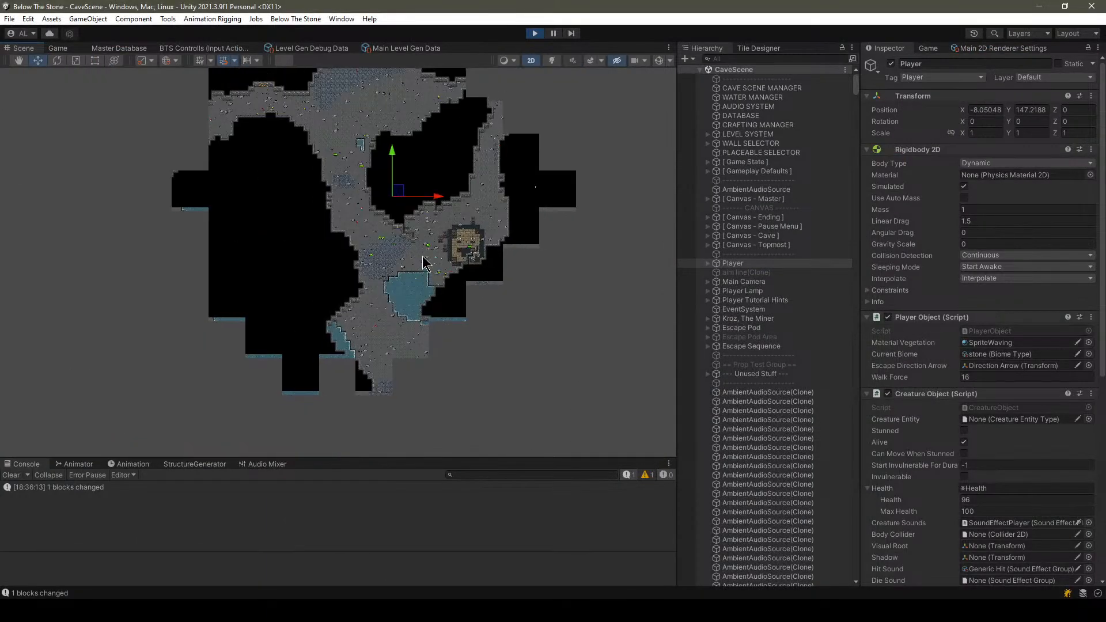
scroll(393, 198, "up", 8)
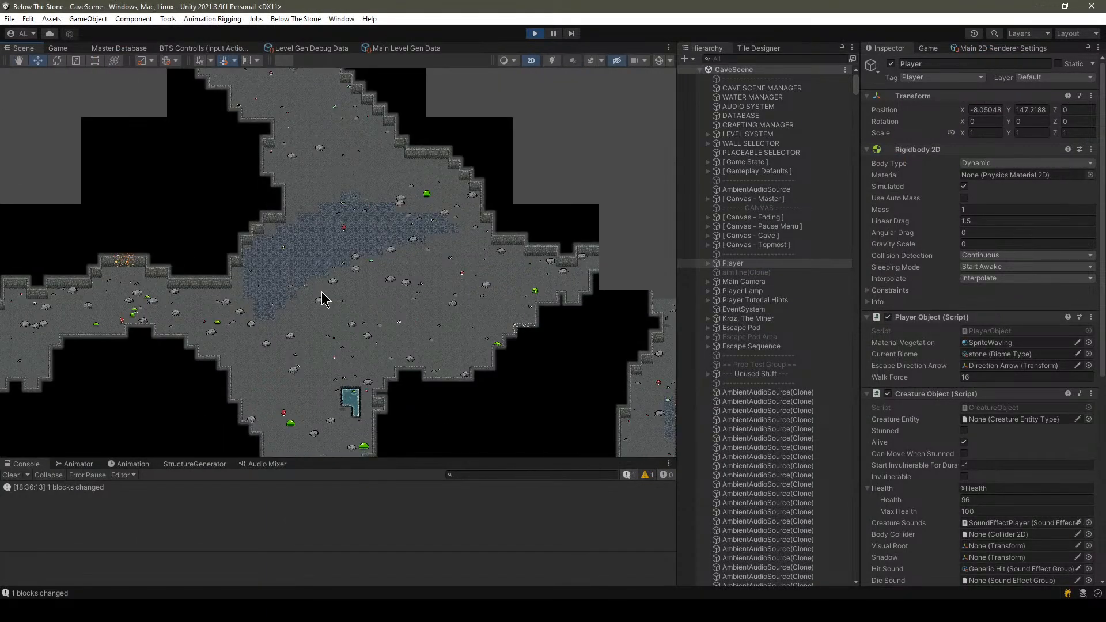
scroll(381, 317, "up", 2)
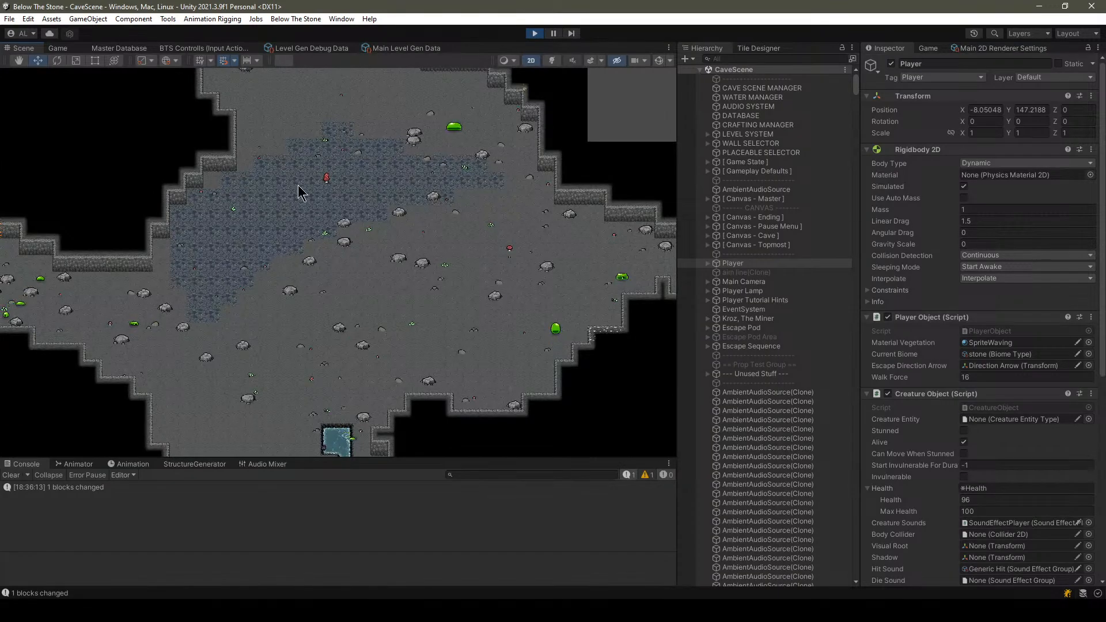
scroll(323, 199, "down", 4)
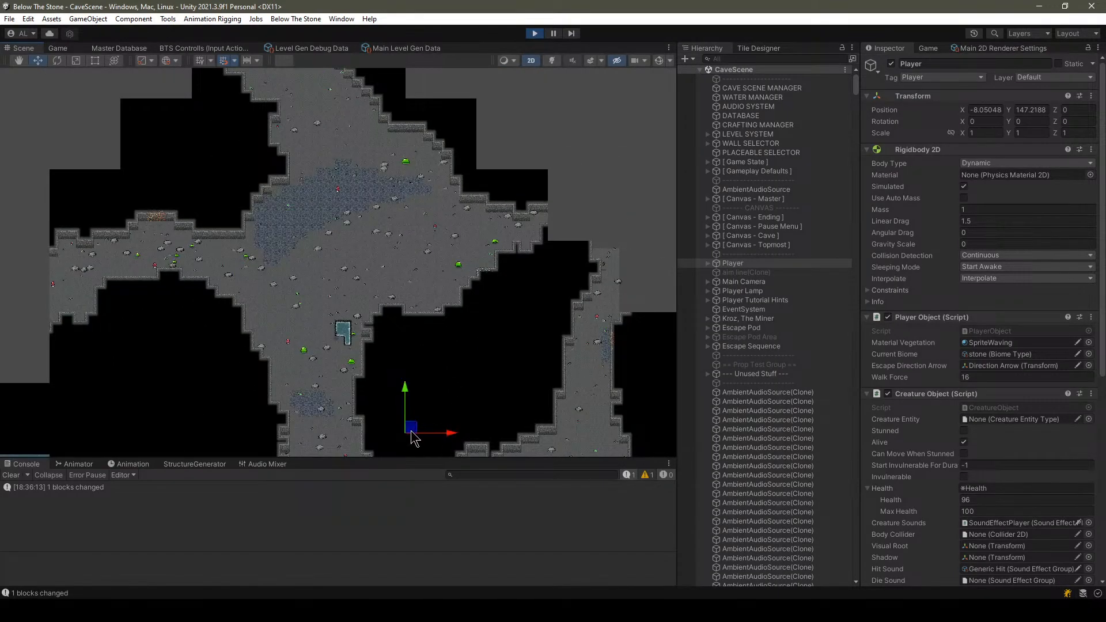
Move the Player northeast to about X 10, Y 173 and compare the small and large floor patches around it.
left_click_drag(411, 432, 503, 318)
scroll(323, 410, "up", 1)
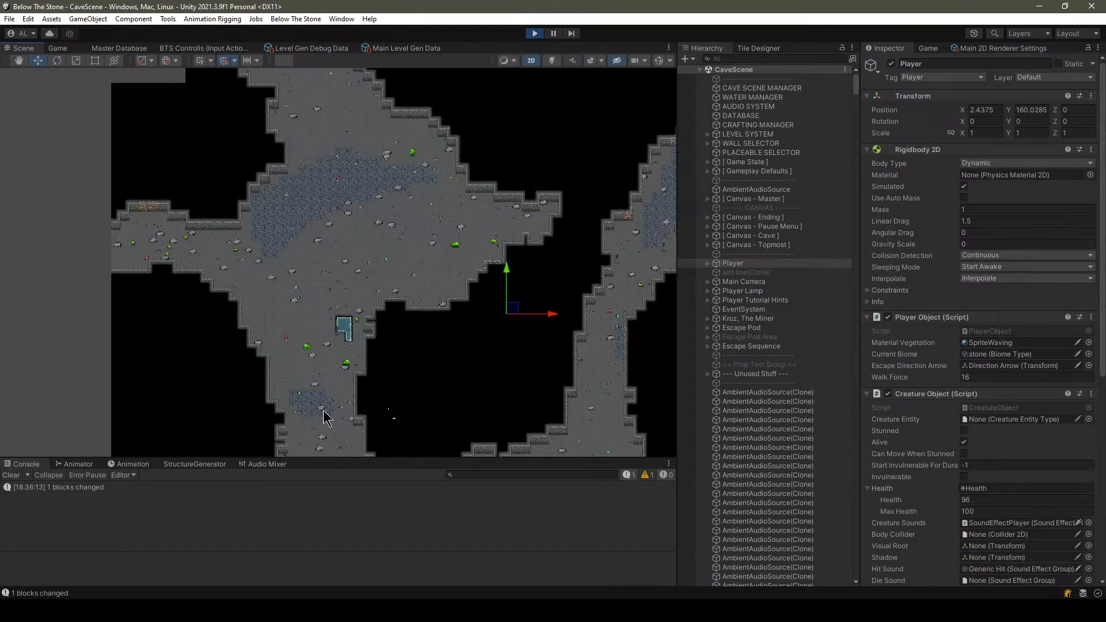
middle_click_drag(323, 410, 383, 279)
scroll(384, 279, "up", 7)
scroll(299, 251, "down", 9)
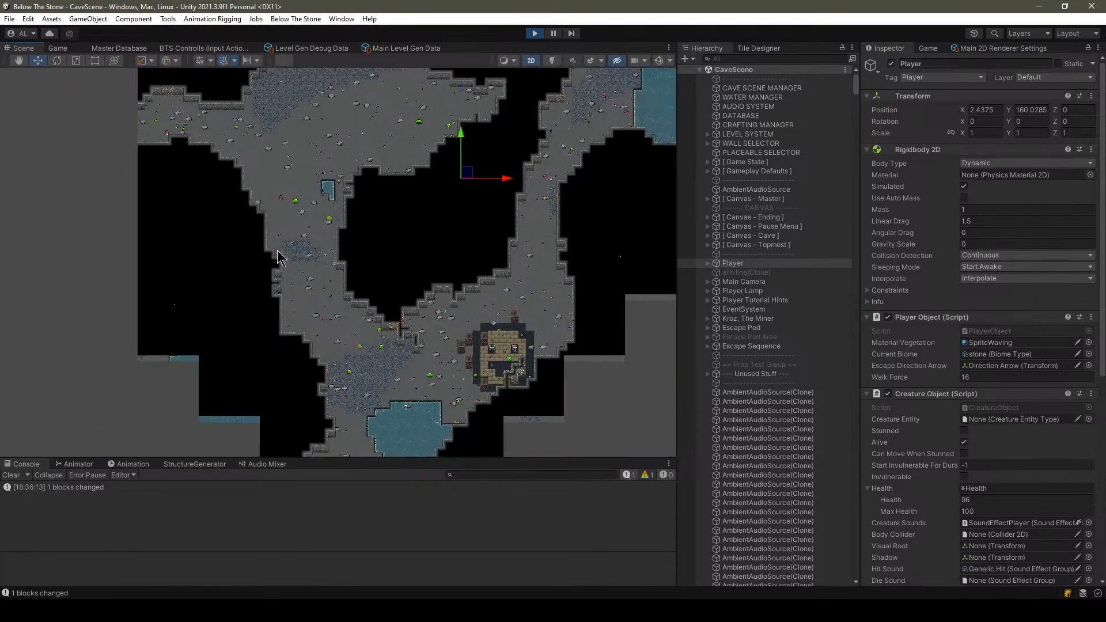
scroll(277, 258, "up", 2)
middle_click_drag(425, 182, 311, 319)
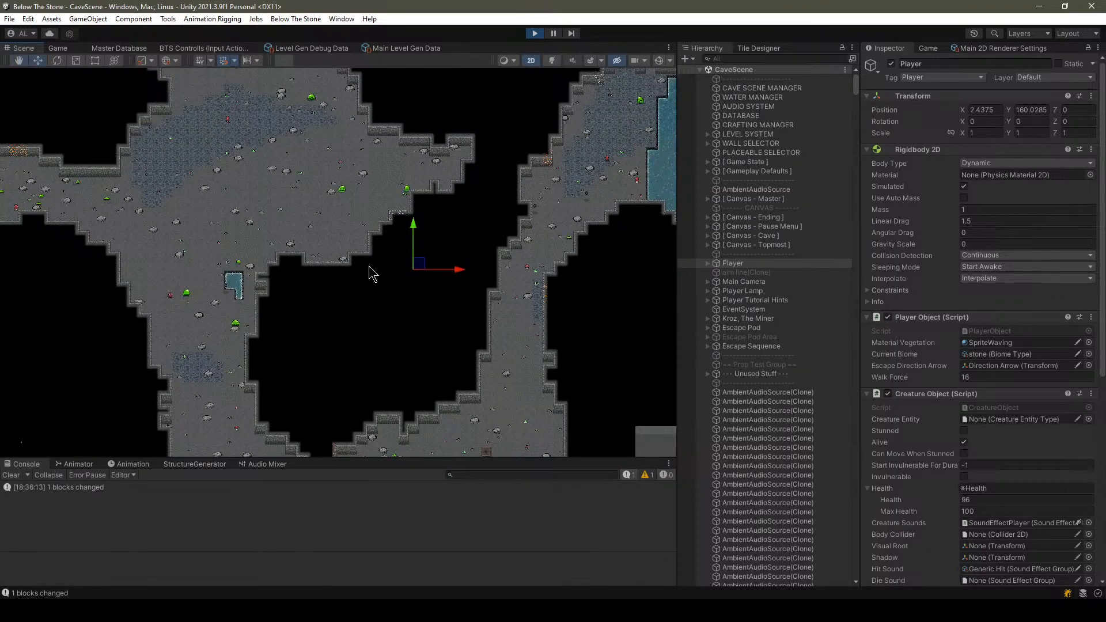
left_click_drag(422, 262, 503, 127)
middle_click_drag(505, 126, 413, 190)
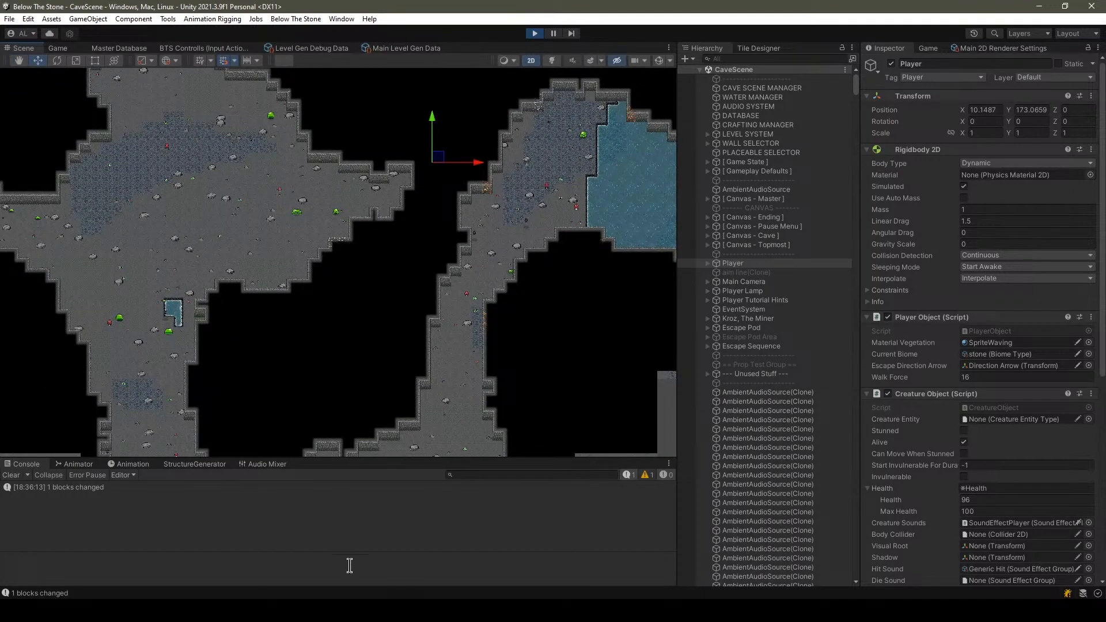
left_click(441, 566)
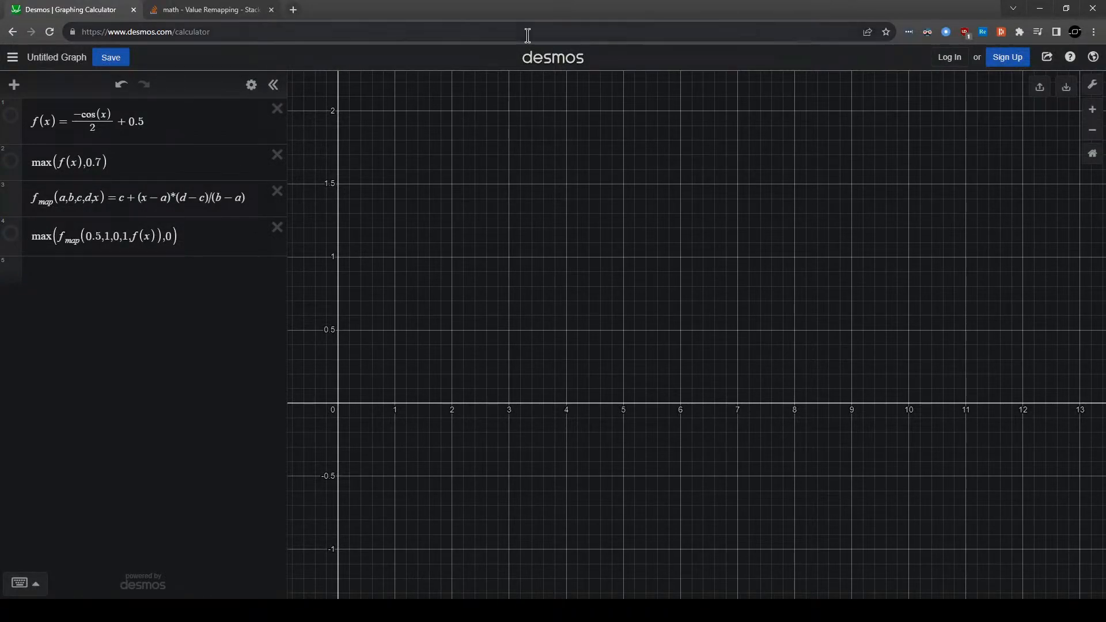
left_click(1040, 8)
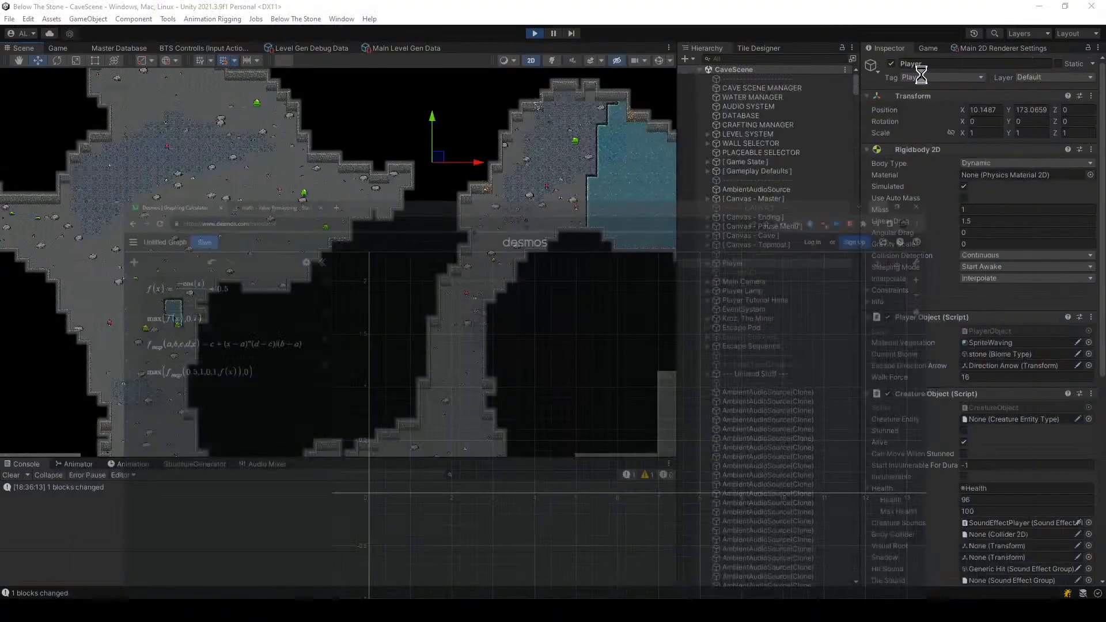
Move the Player west and then northwest to about X -76, Y 212 to load another part of the cave.
scroll(448, 196, "down", 5)
left_click_drag(454, 194, 188, 182)
middle_click_drag(198, 167, 313, 356)
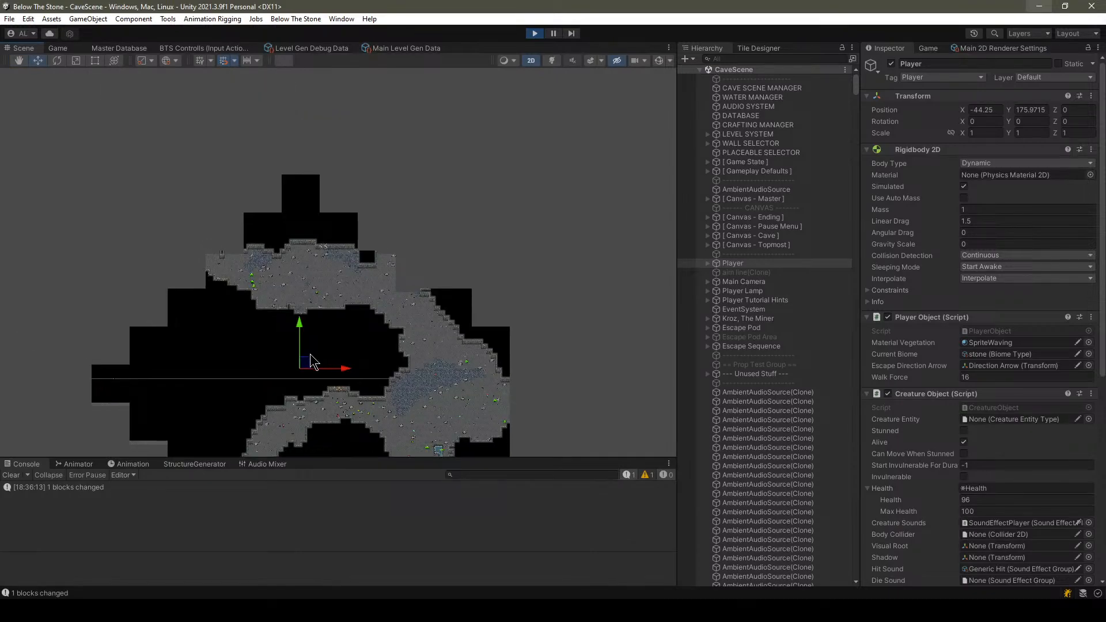
left_click_drag(311, 354, 157, 196)
key("f")
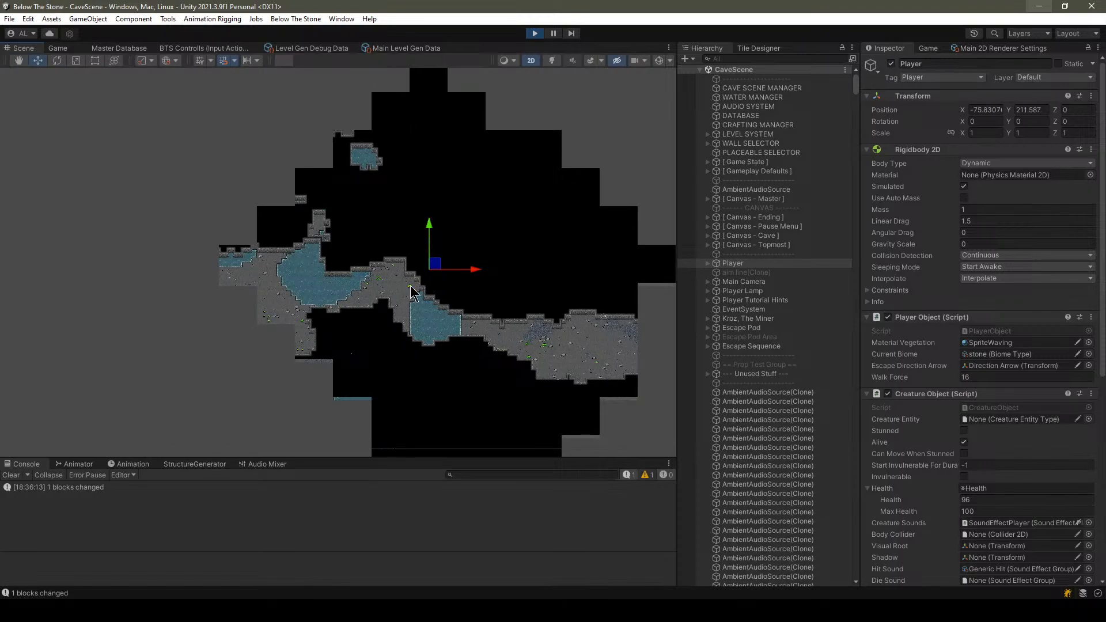
Move the Player southwest to about X -117, Y 192 and inspect the floor patches around the lakes there.
left_click_drag(435, 264, 217, 317)
scroll(234, 295, "up", 5)
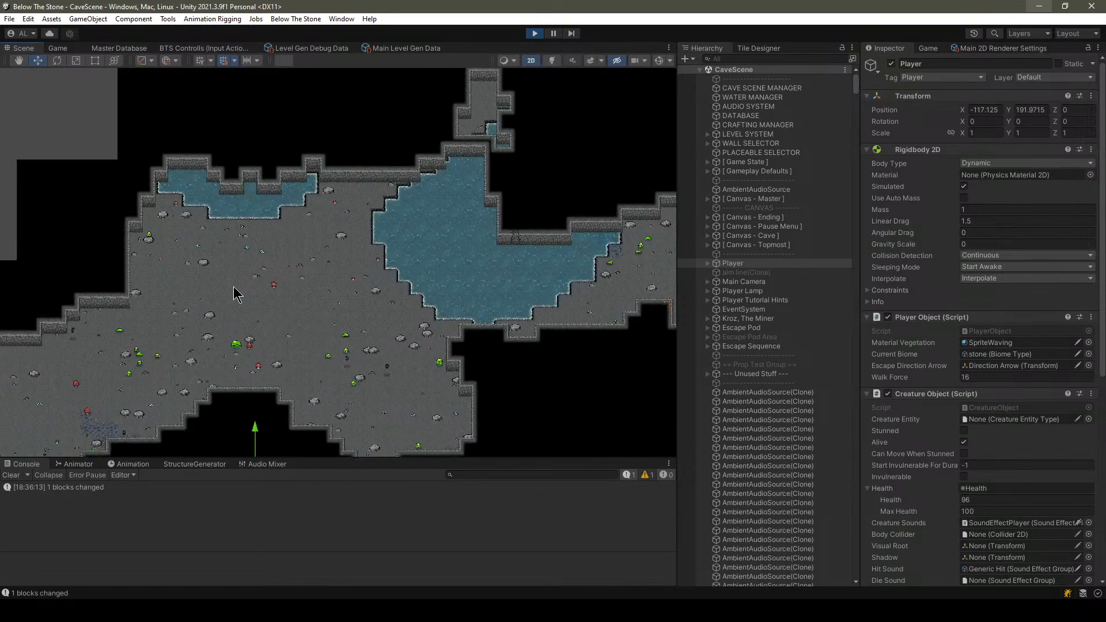
middle_click_drag(234, 294, 356, 234)
middle_click_drag(215, 290, 270, 244)
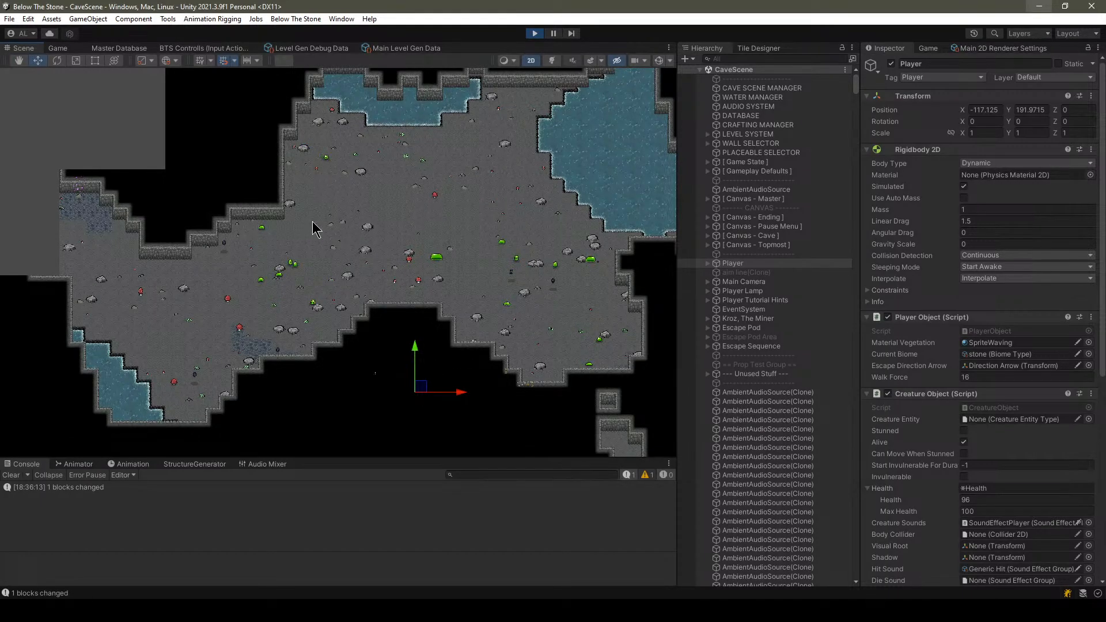
Move the Player northwest to about X -135, Y 208 and look over the floor patches around the cave there.
left_click_drag(424, 394, 190, 179)
middle_click_drag(190, 180, 286, 107)
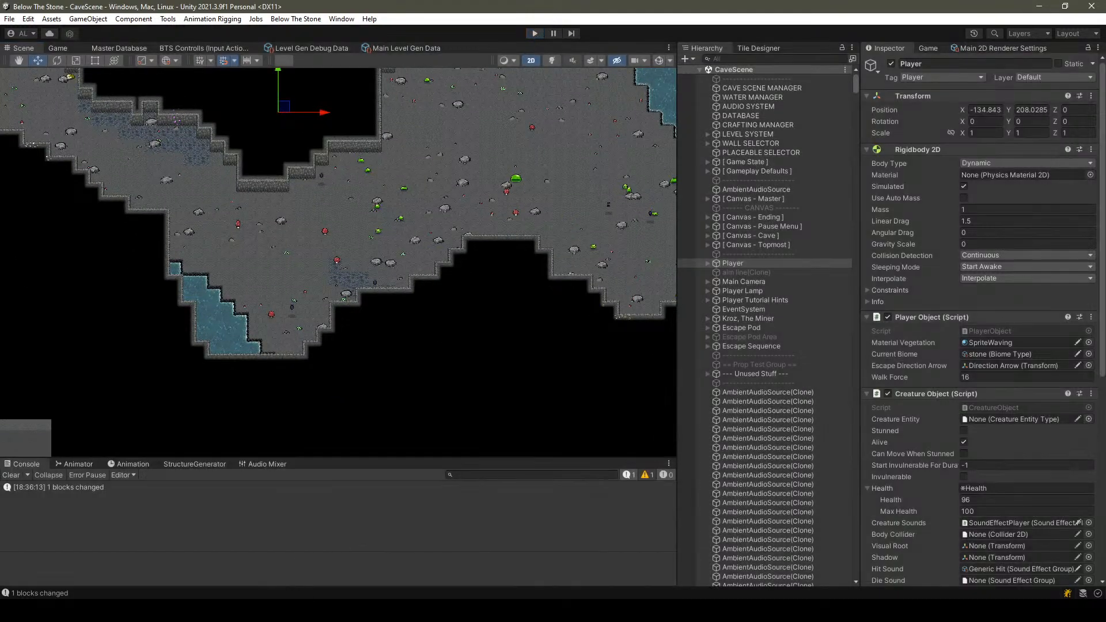
Switch to Desmos and briefly show the clamped remap curve max(f_map(0.5,1,0,1,f(x)),0), then hide it again.
mouse_move(378, 610)
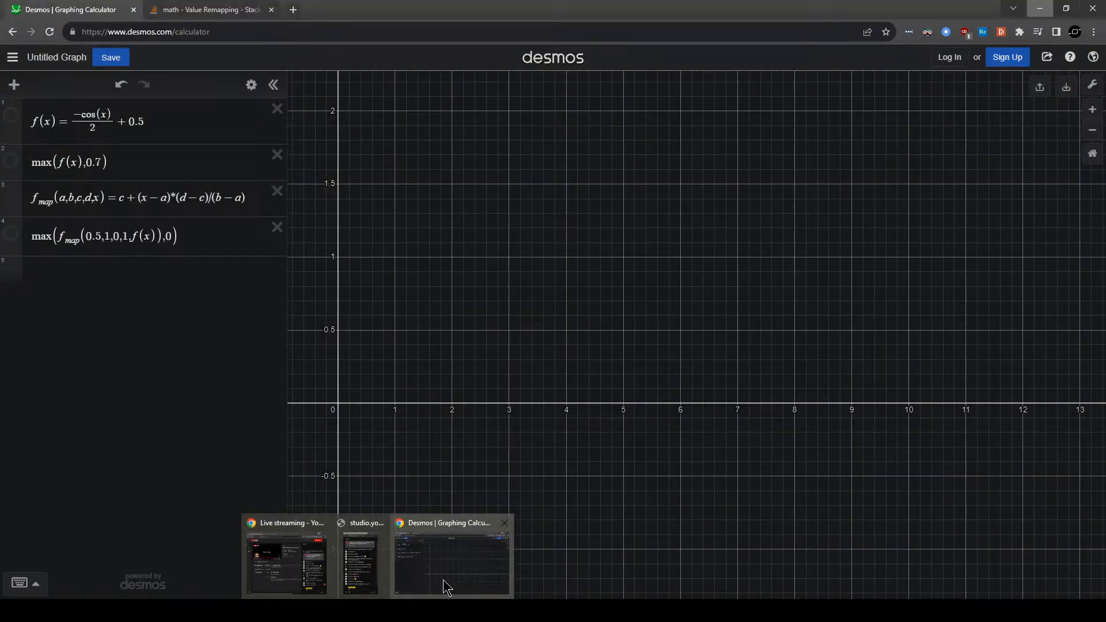
left_click(443, 579)
left_click(6, 239)
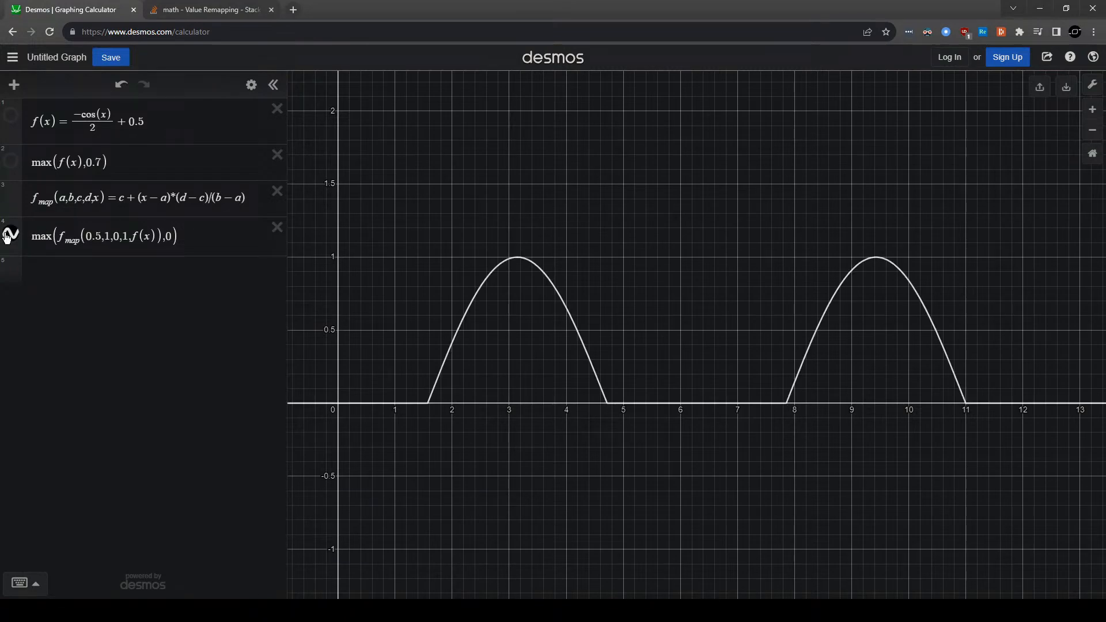
left_click(7, 238)
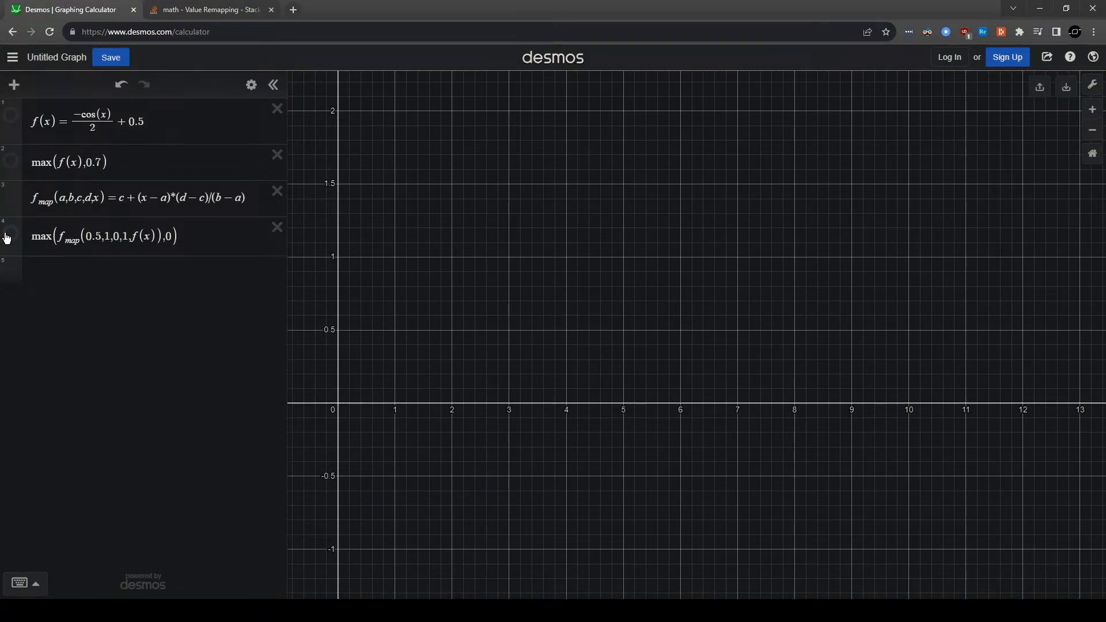
Plot f(x)^2 as a new expression below the clamped remap expression.
left_click(155, 237)
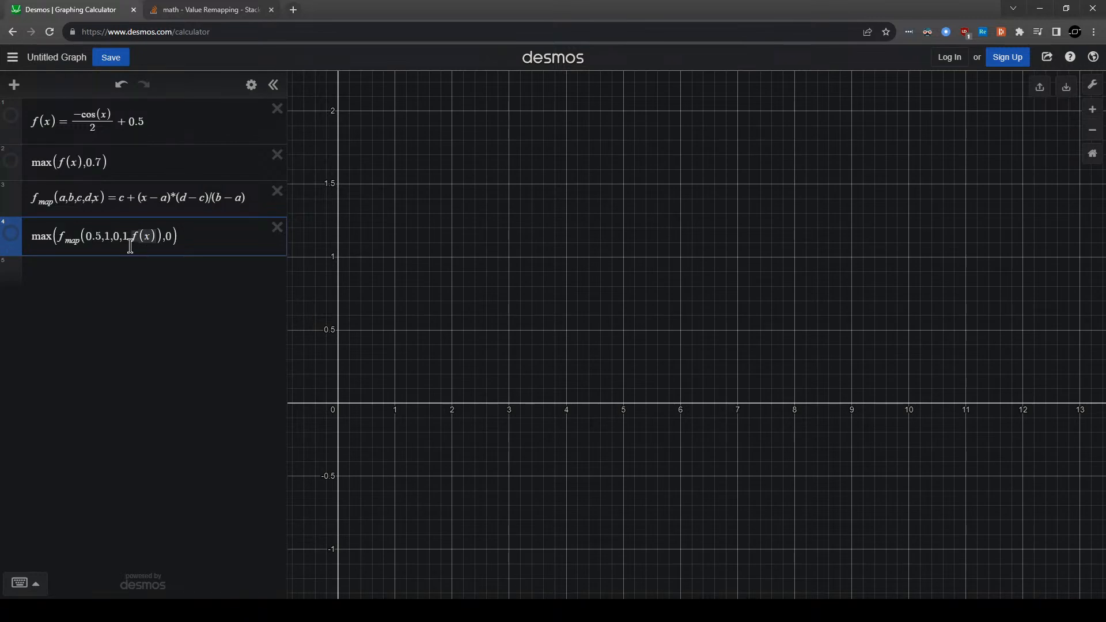
left_click(111, 268)
type("f(x)")
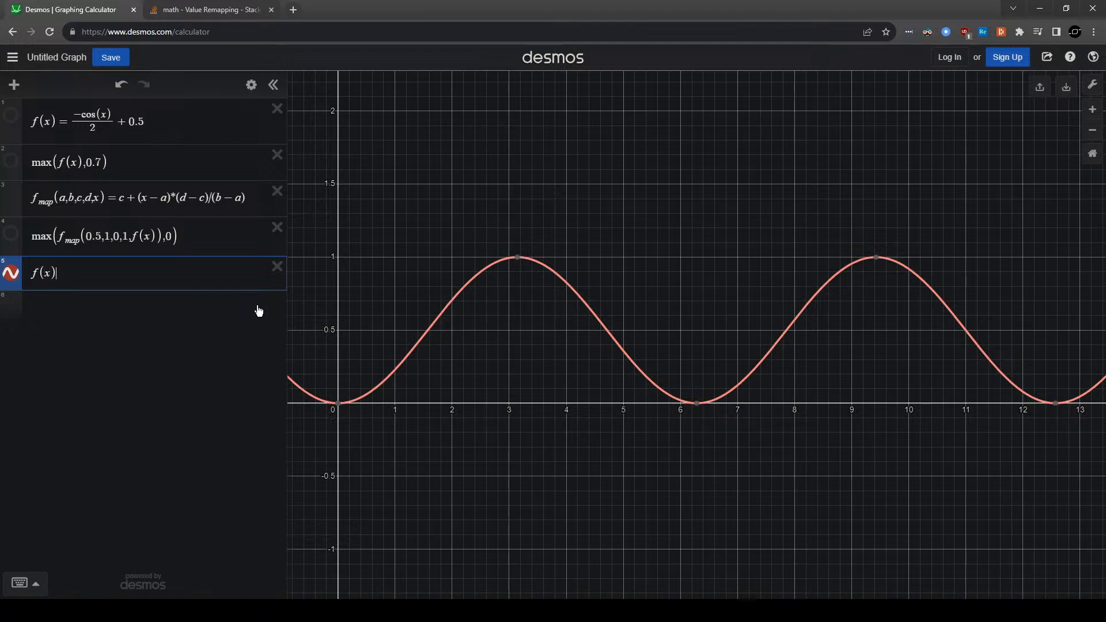
type("^2")
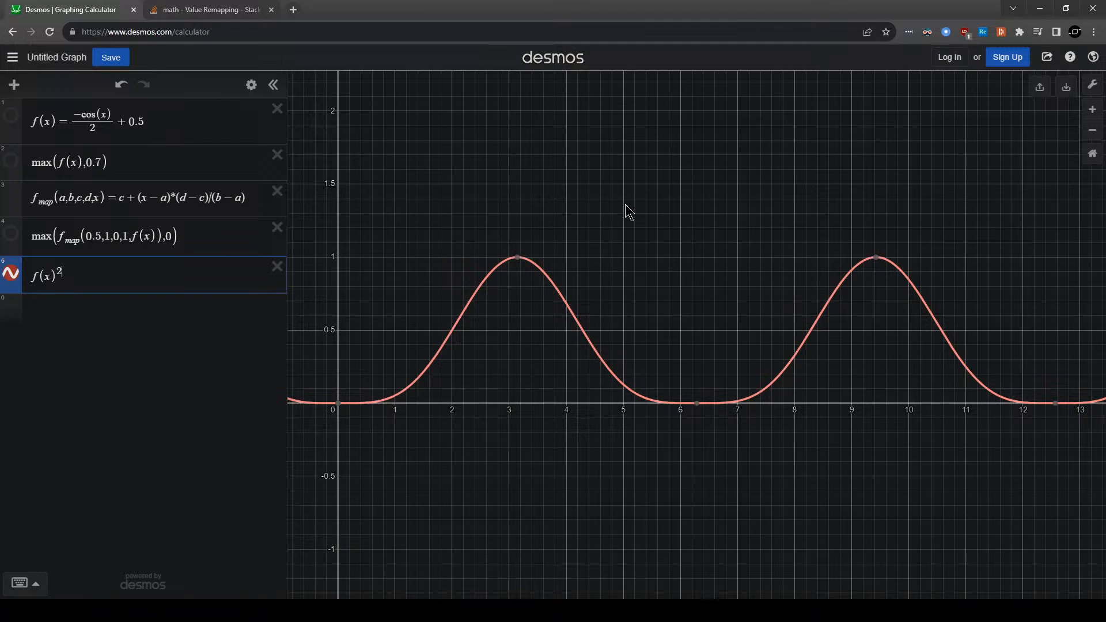
Open Shadertoy in a new browser tab, search for "simplex noise" and open the 3d simplex noise shader.
left_click(293, 10)
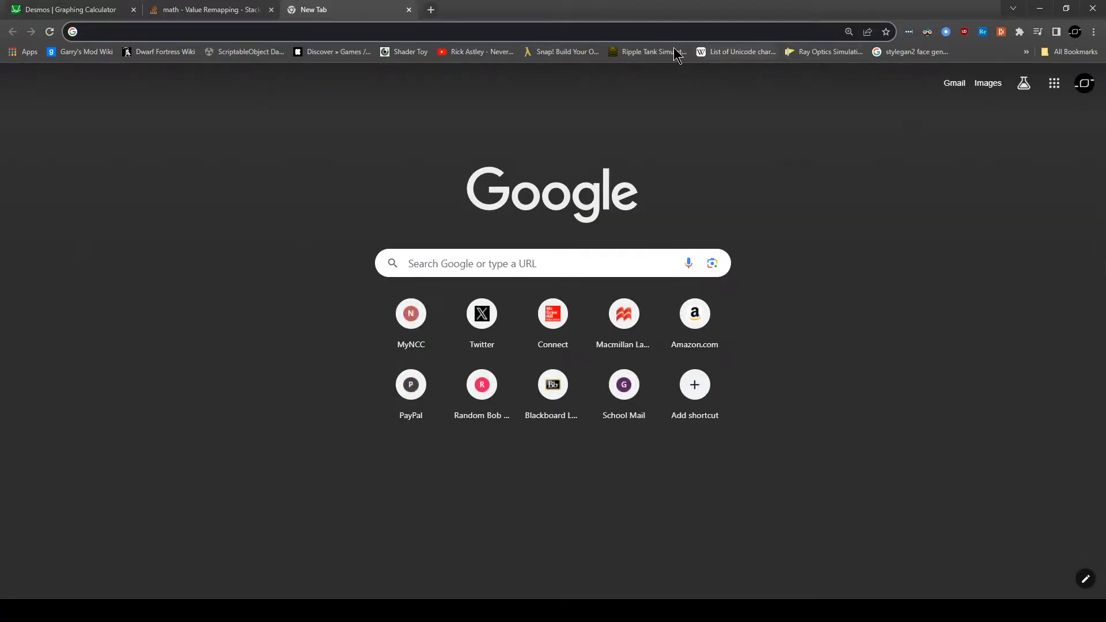
left_click(399, 53)
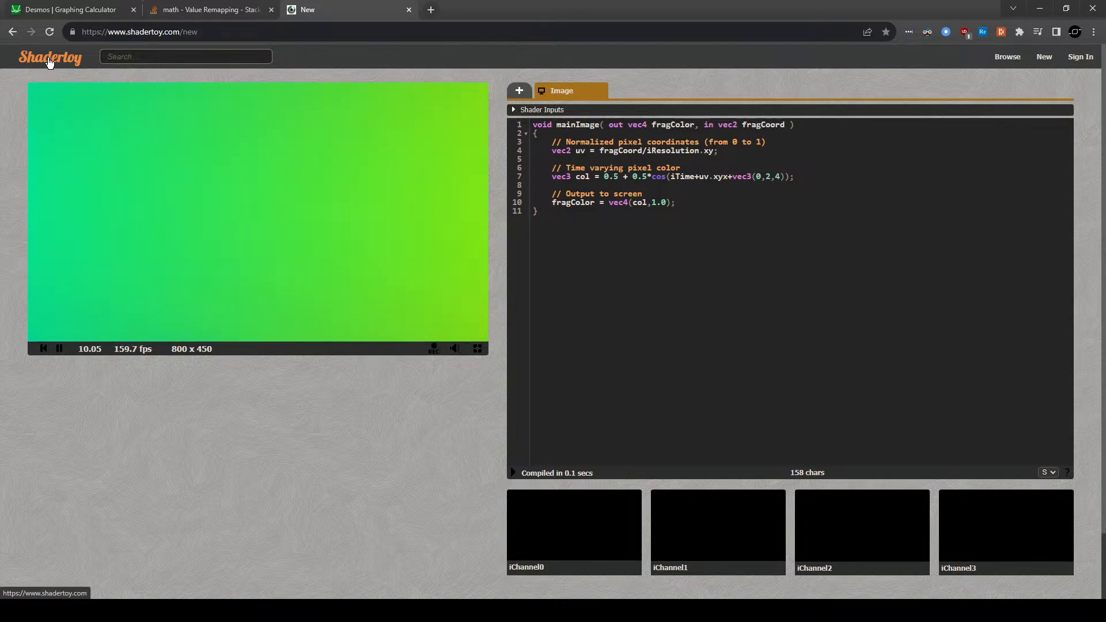
left_click(50, 59)
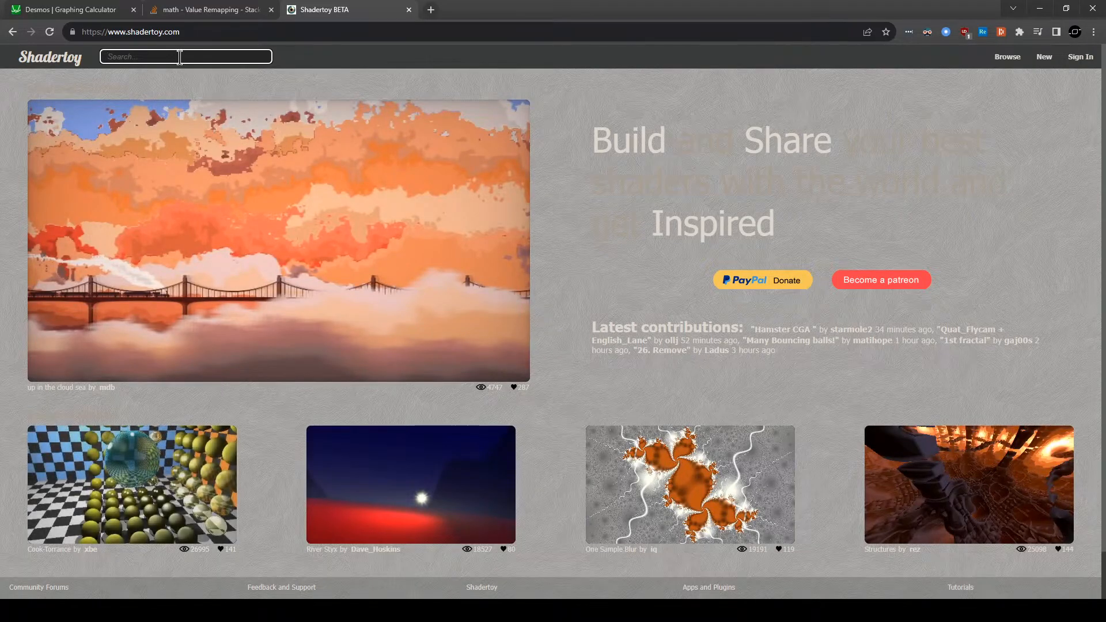
type("simplex noise")
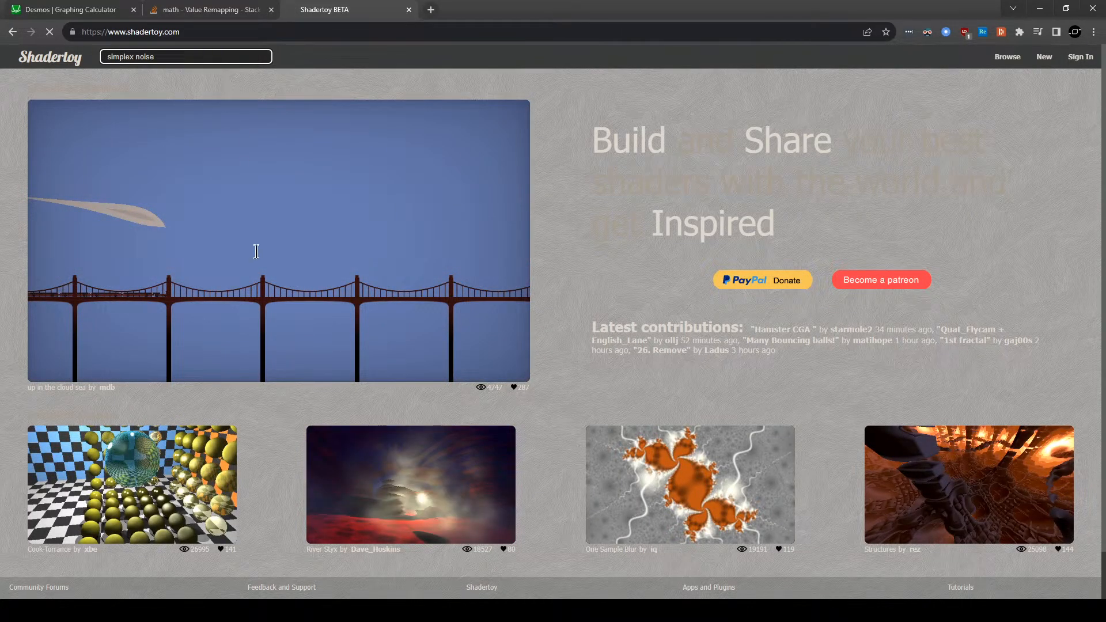
key("Return")
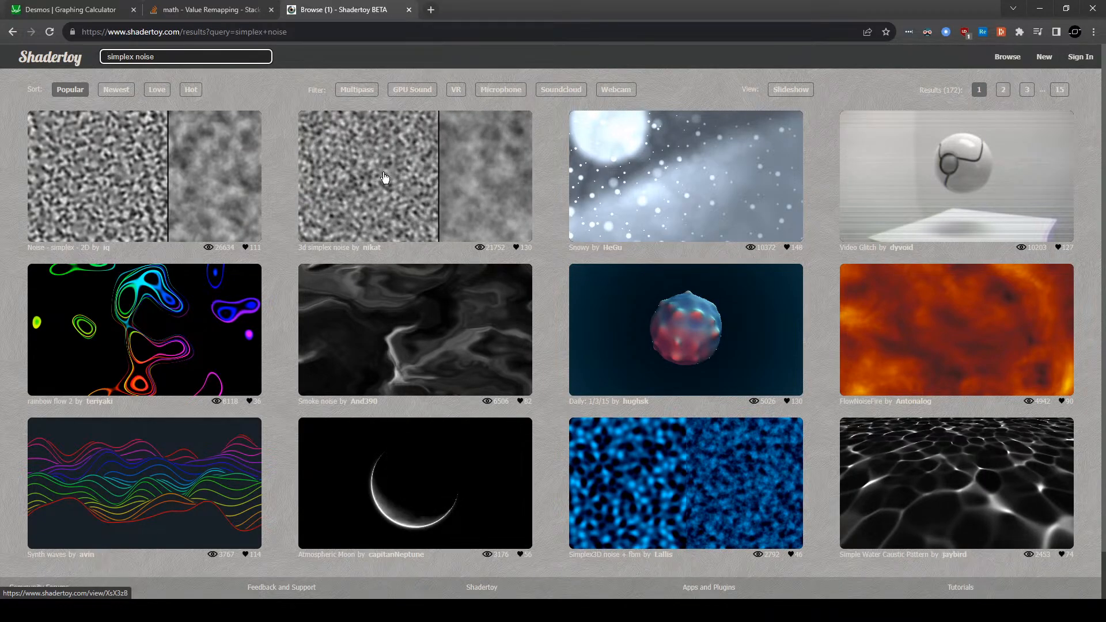
left_click(348, 183)
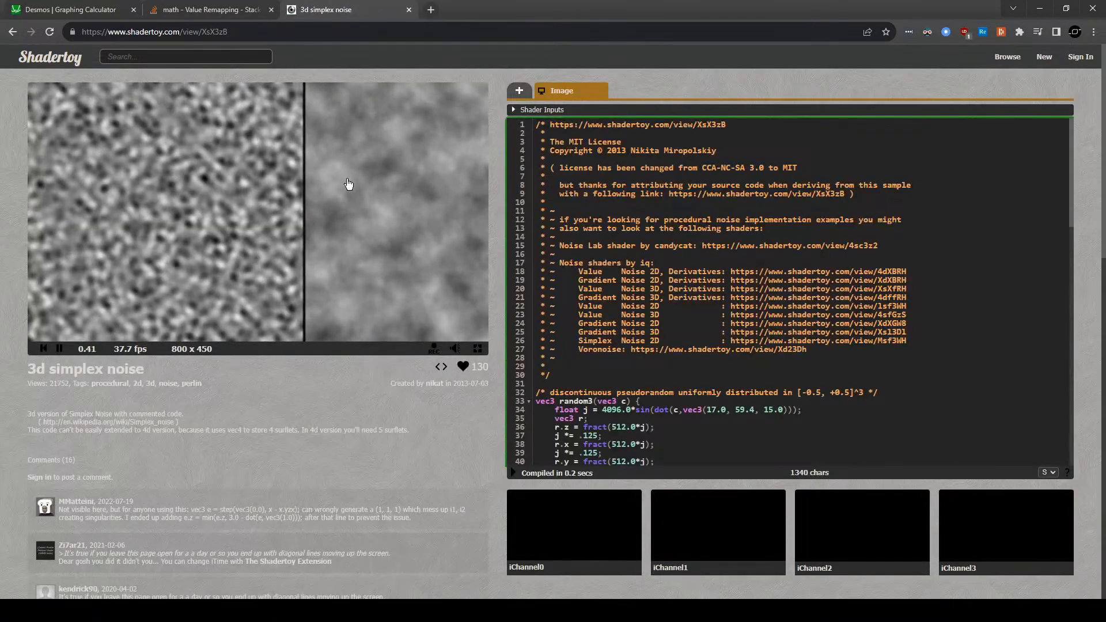
Copy all of the shader's code above its mainImage function, including the simplex3d and simplex3d_fractal functions.
scroll(720, 272, "down", 13)
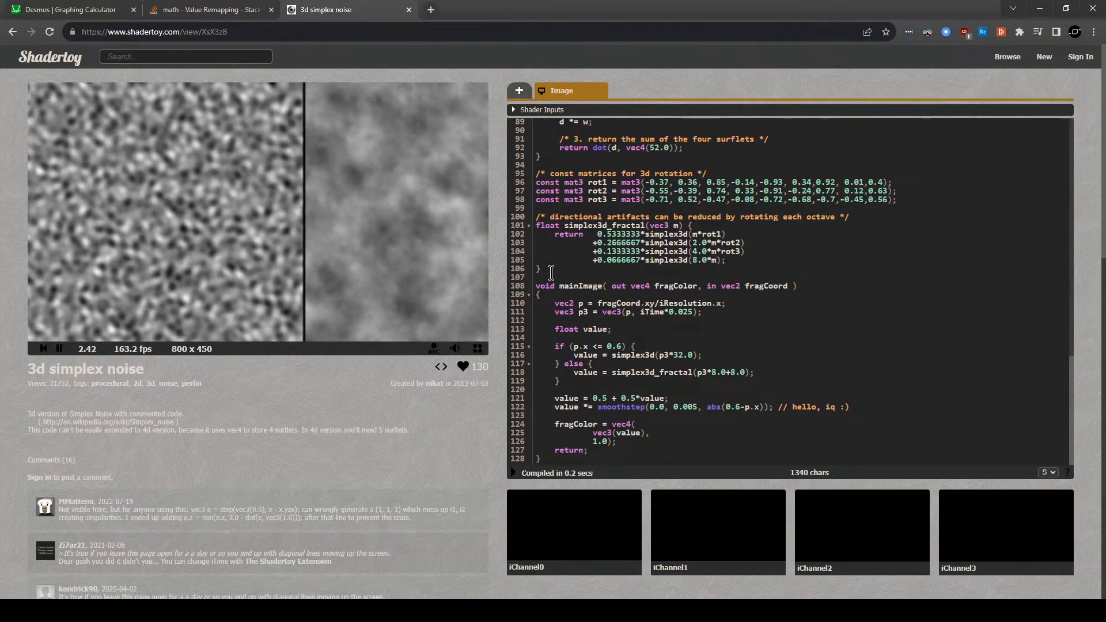
scroll(552, 251, "up", 4)
scroll(577, 254, "up", 7)
scroll(540, 175, "up", 1)
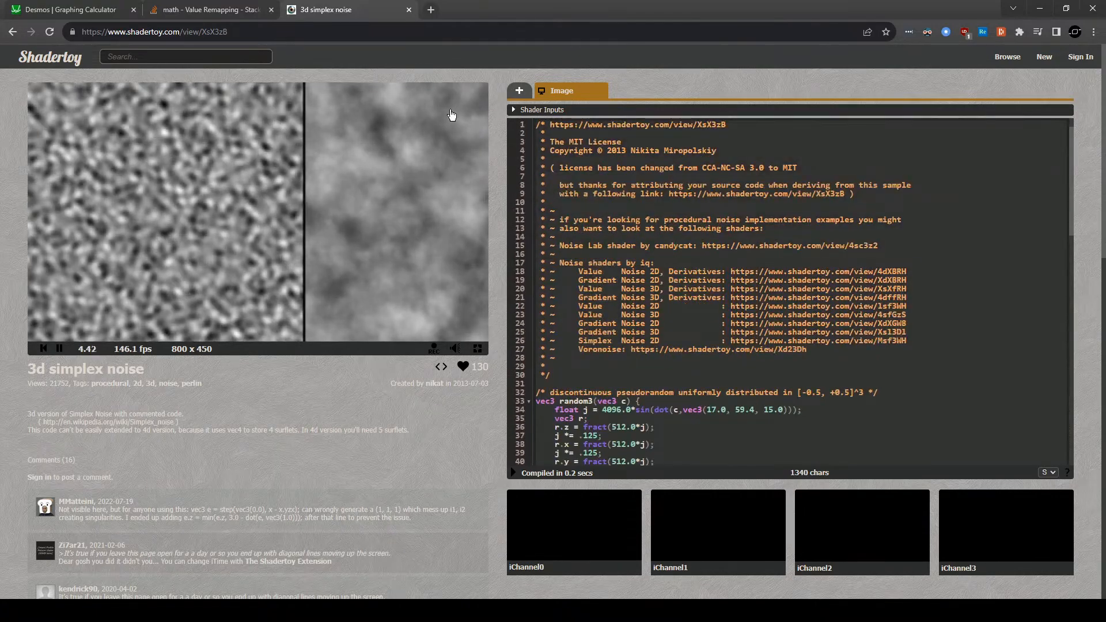
Create a new shader and paste the copied simplex noise code above its mainImage function.
left_click(1045, 58)
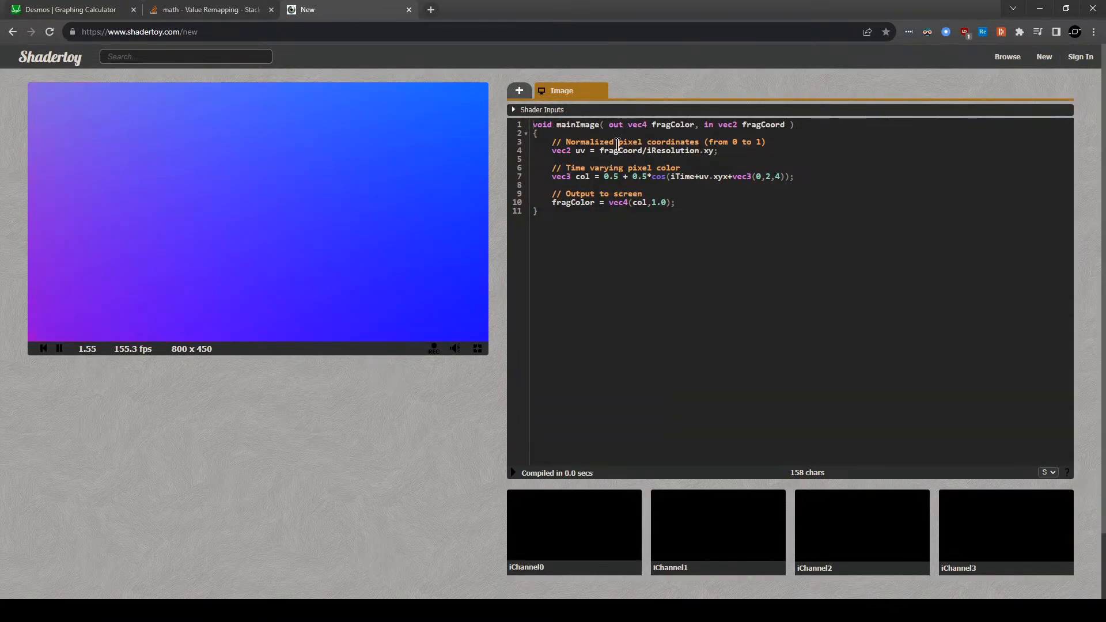
left_click(531, 127)
key("Return")
key("ctrl+v")
scroll(632, 196, "up", 10)
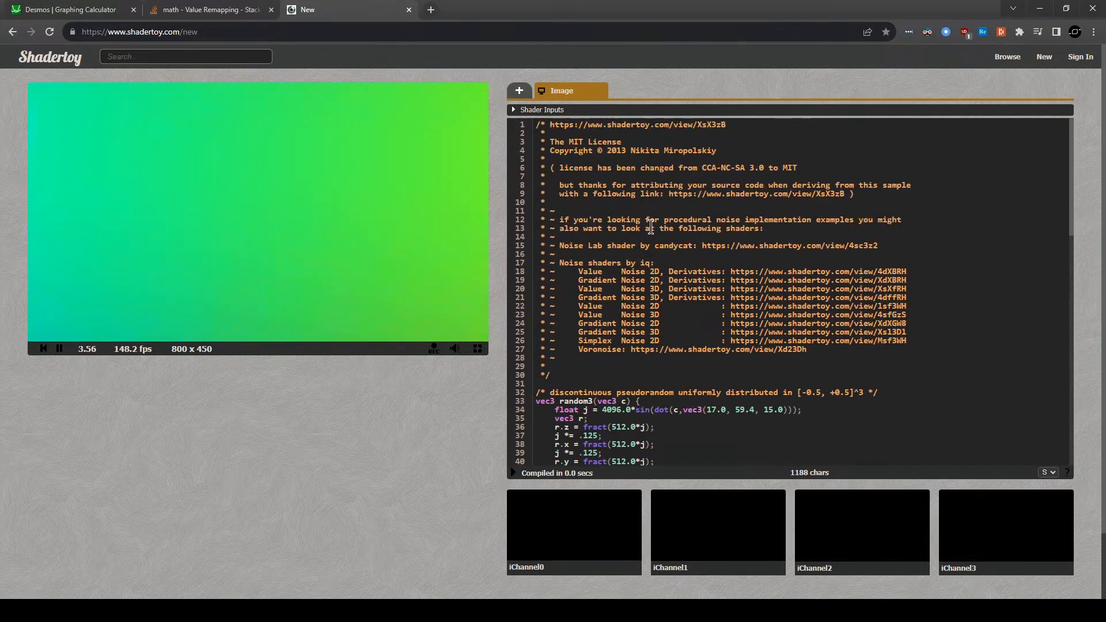
scroll(641, 330, "down", 12)
scroll(640, 331, "down", 2)
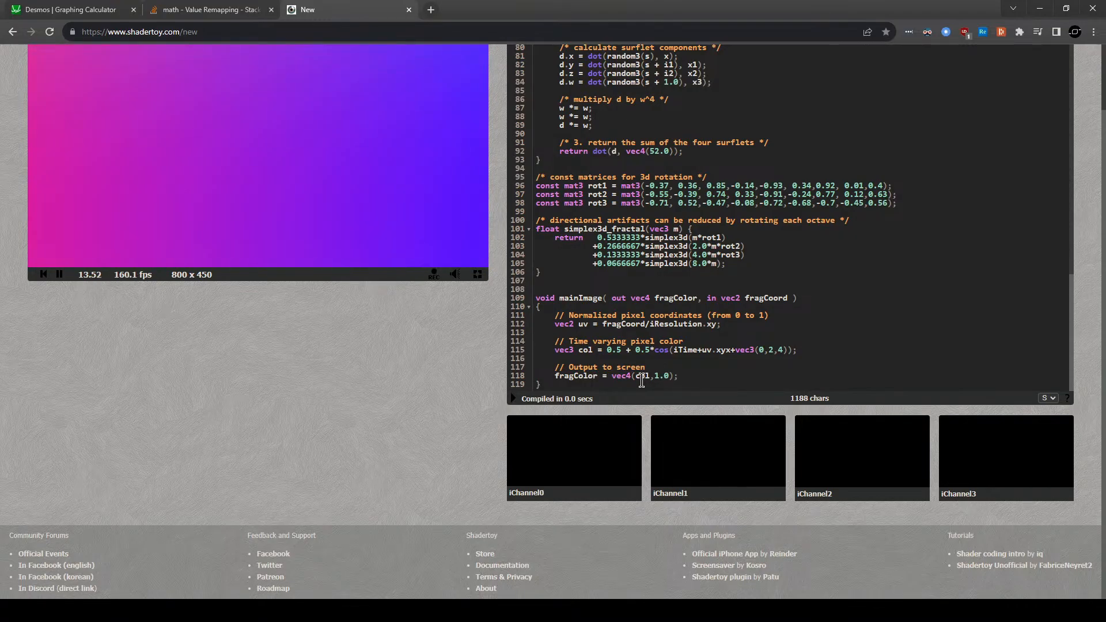
Replace the col expression in mainImage with simplex3d(vec3(uv.x,uv.y,0));.
left_click(628, 352)
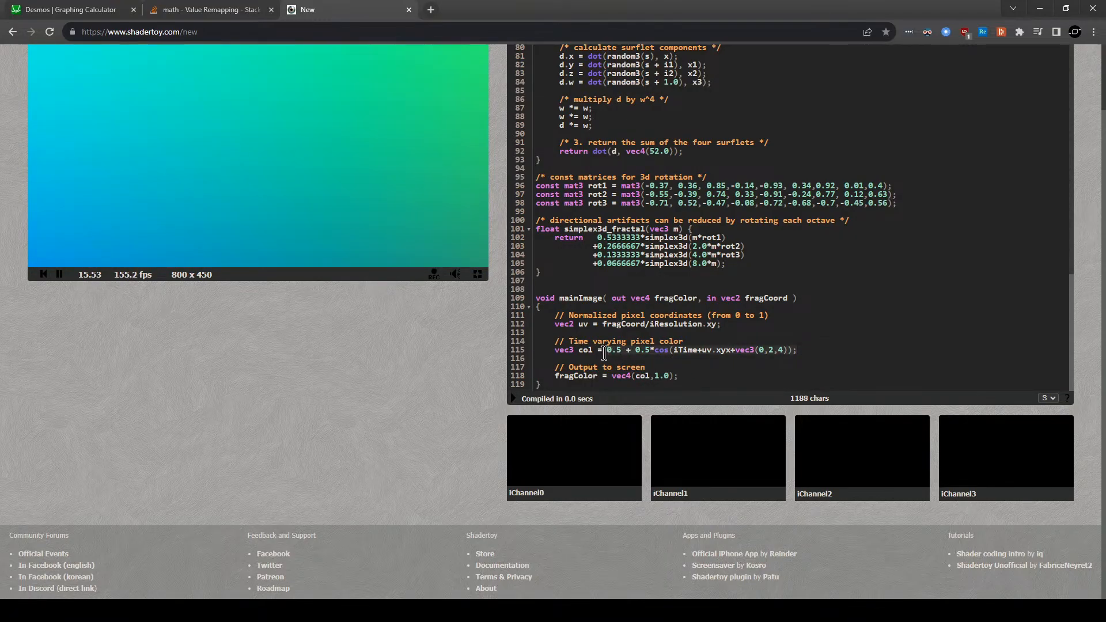
scroll(707, 326, "up", 1)
scroll(723, 316, "down", 1)
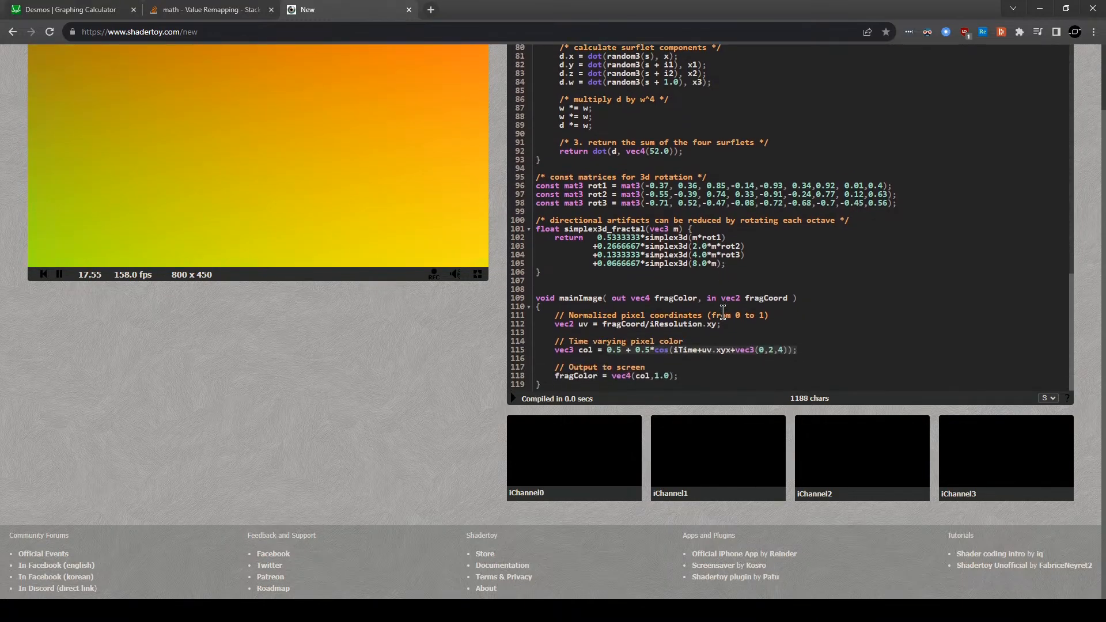
scroll(712, 308, "up", 4)
scroll(663, 288, "down", 4)
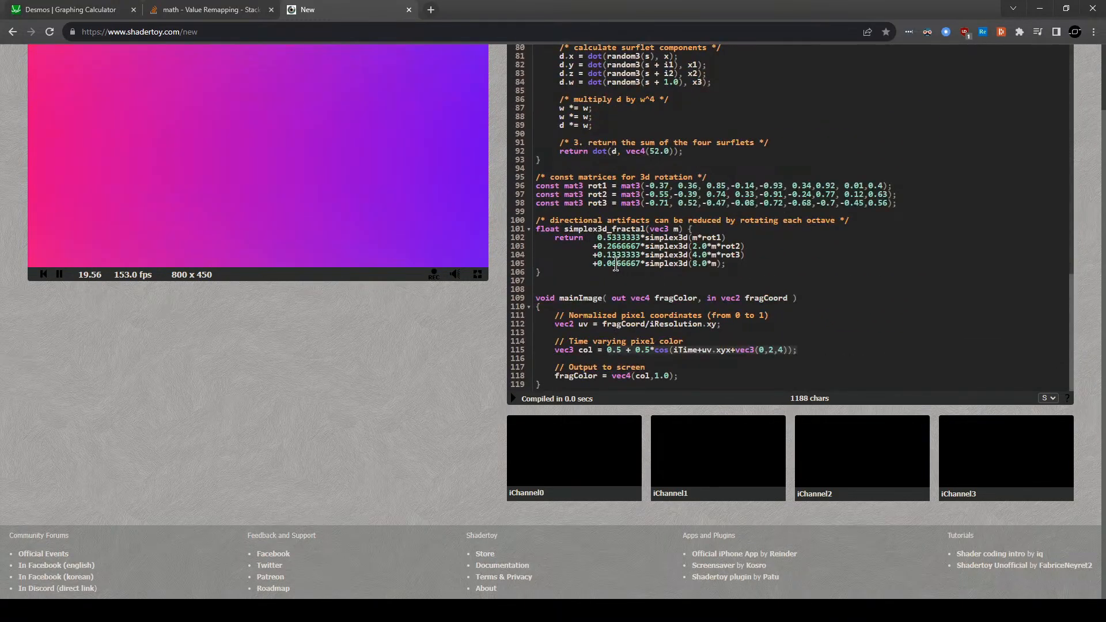
scroll(613, 264, "up", 5)
scroll(660, 290, "up", 3)
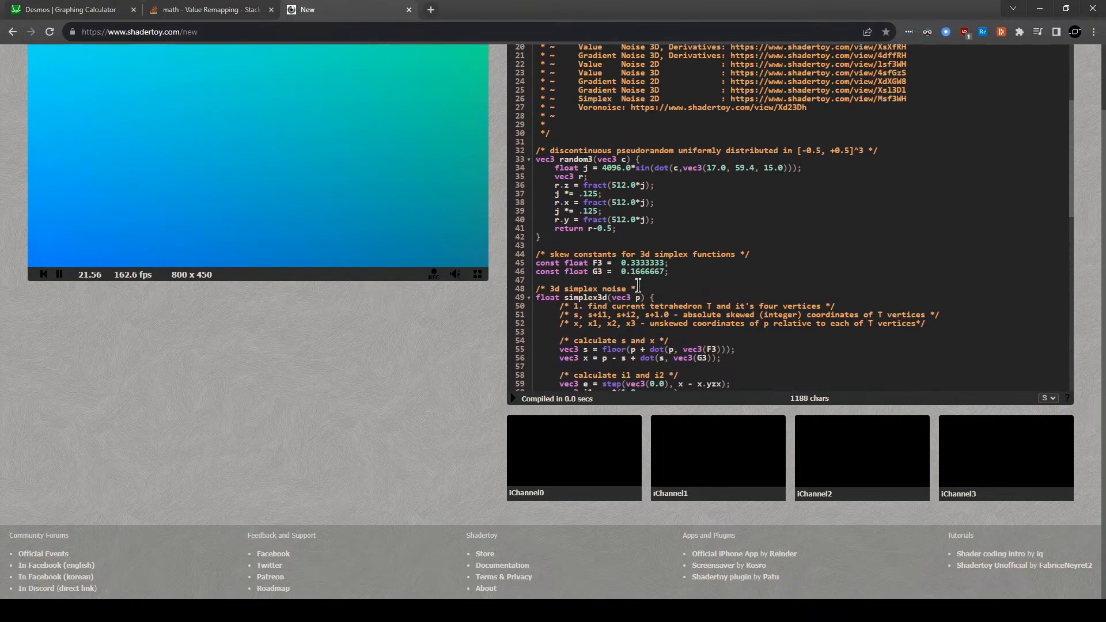
scroll(661, 290, "down", 7)
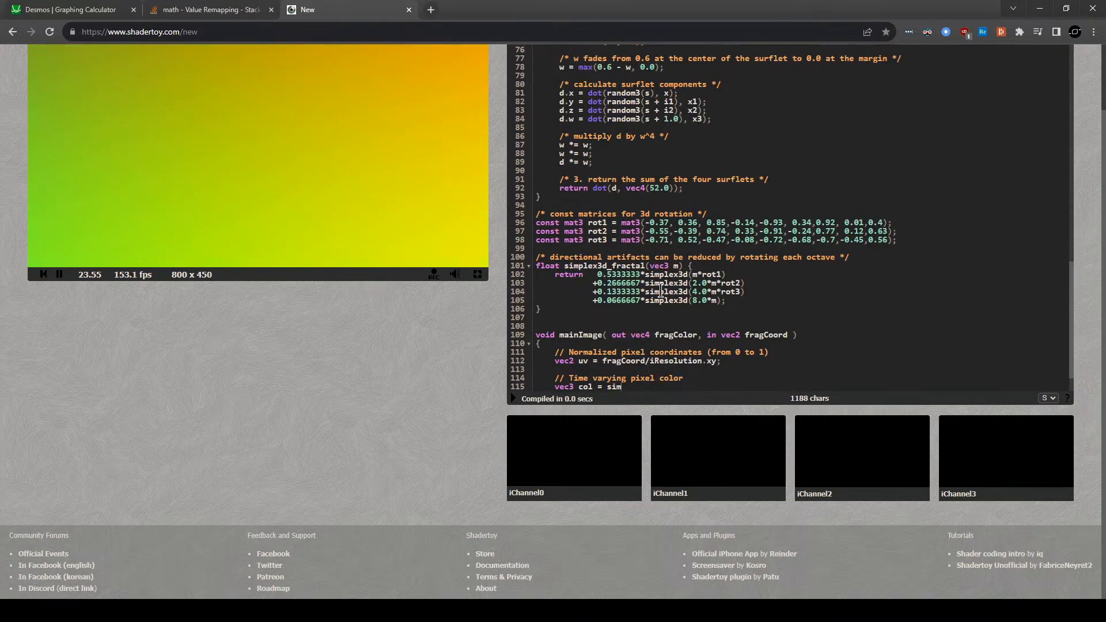
scroll(691, 167, "up", 5)
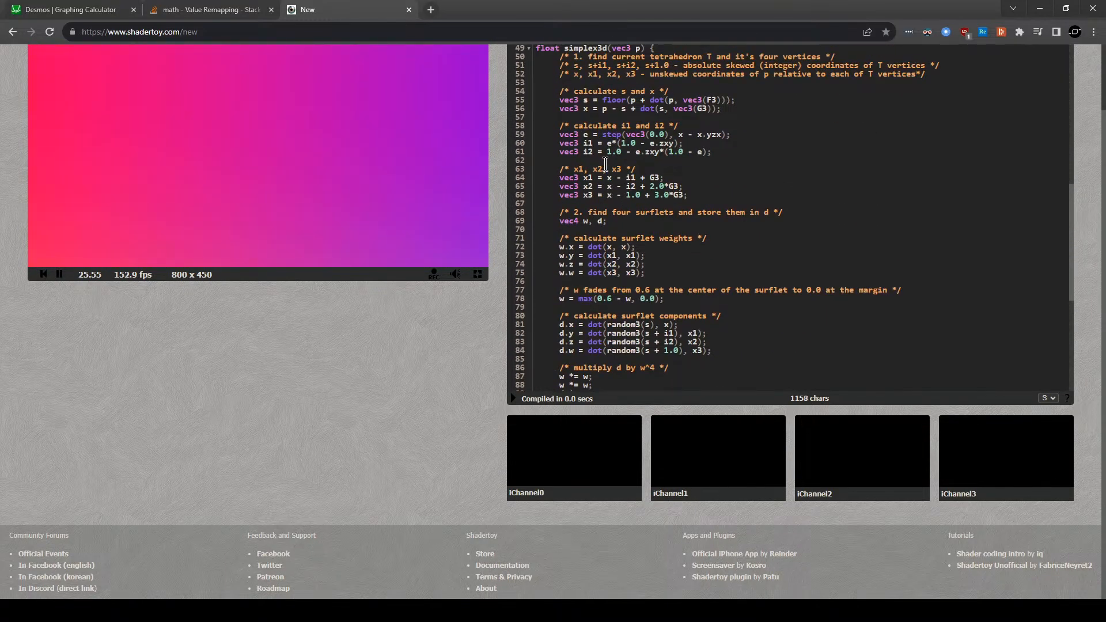
scroll(711, 215, "down", 6)
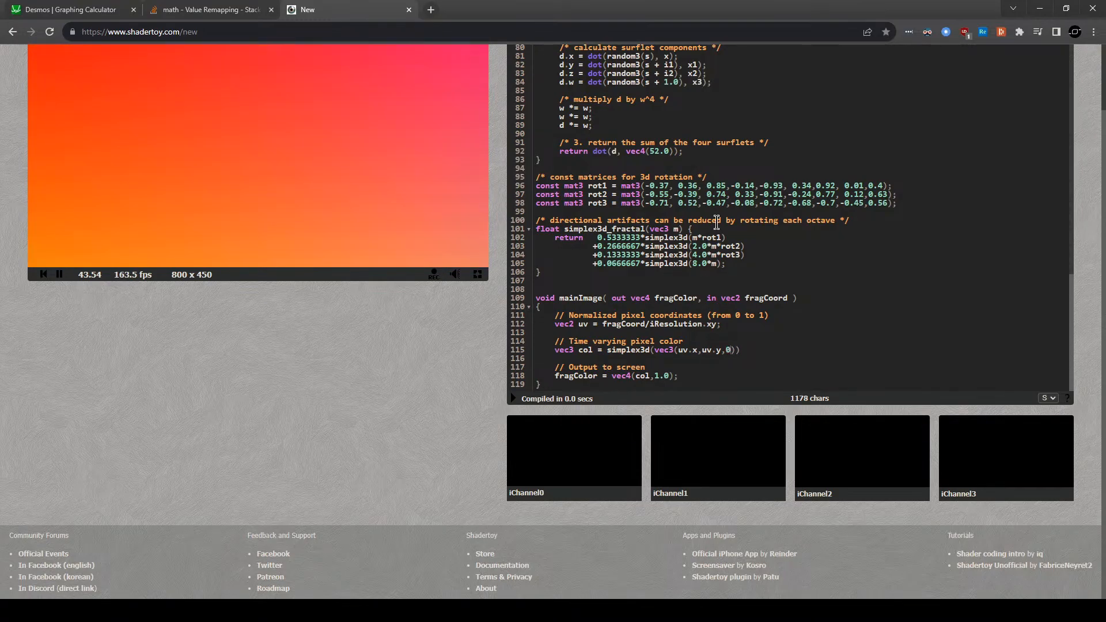
type(";")
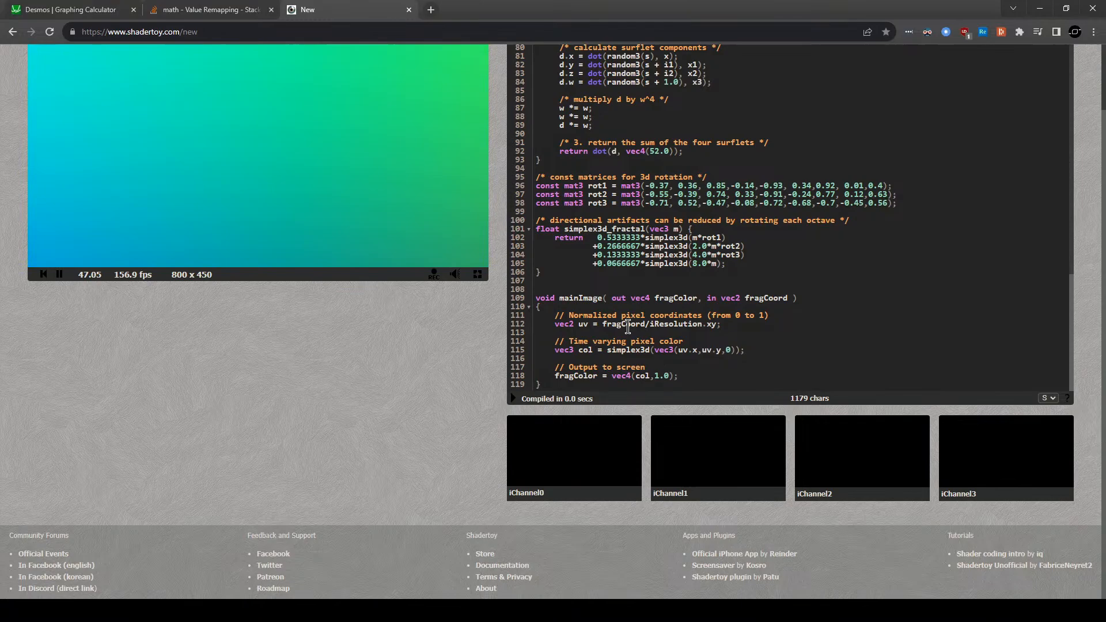
Wrap the simplex3d call assigned to col in vec3( ) and compile the shader.
left_click(608, 350)
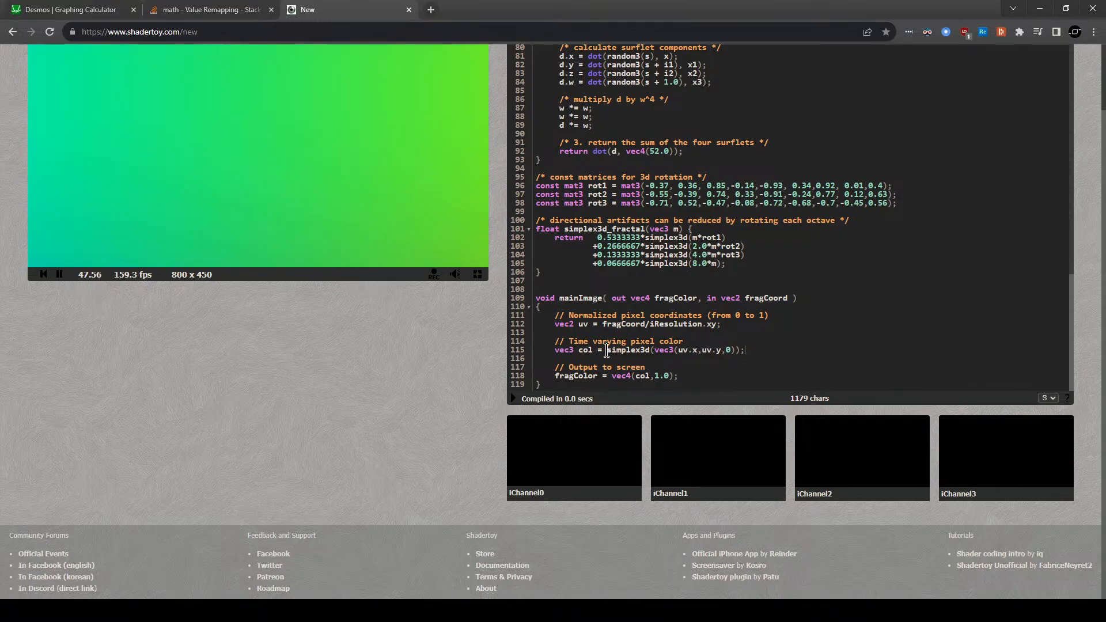
type("vec3")
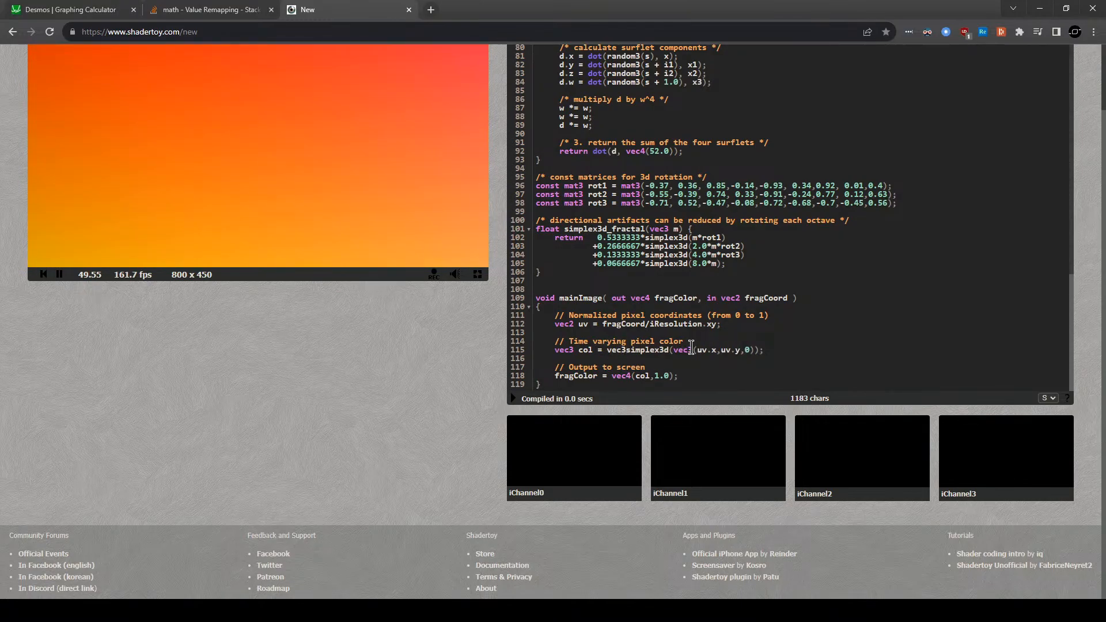
type("(")
left_click(764, 350)
type("))")
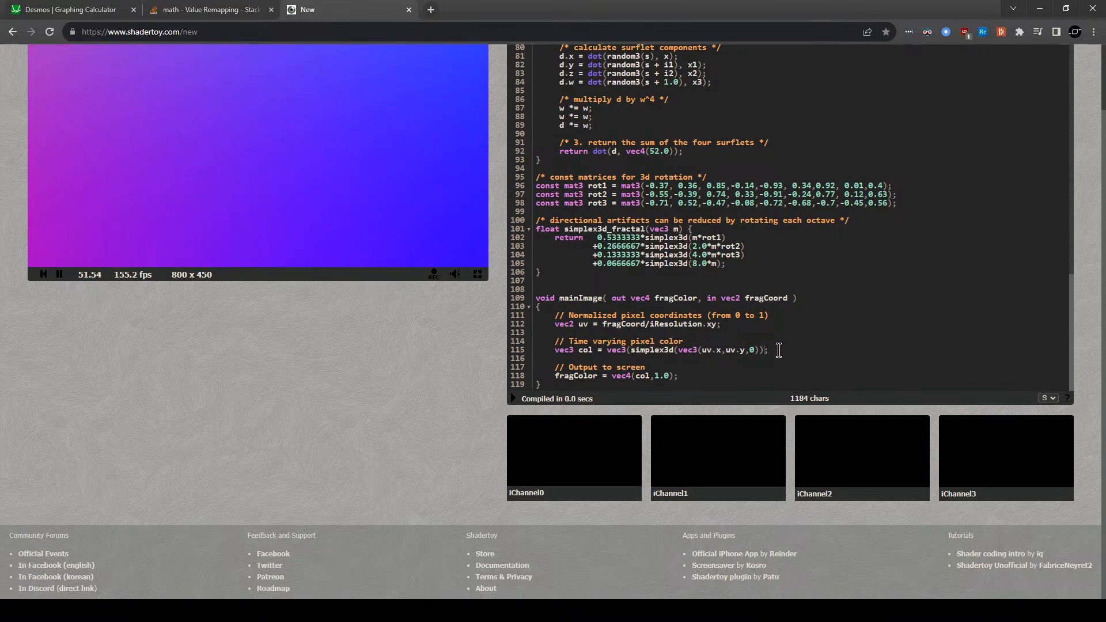
left_click(513, 399)
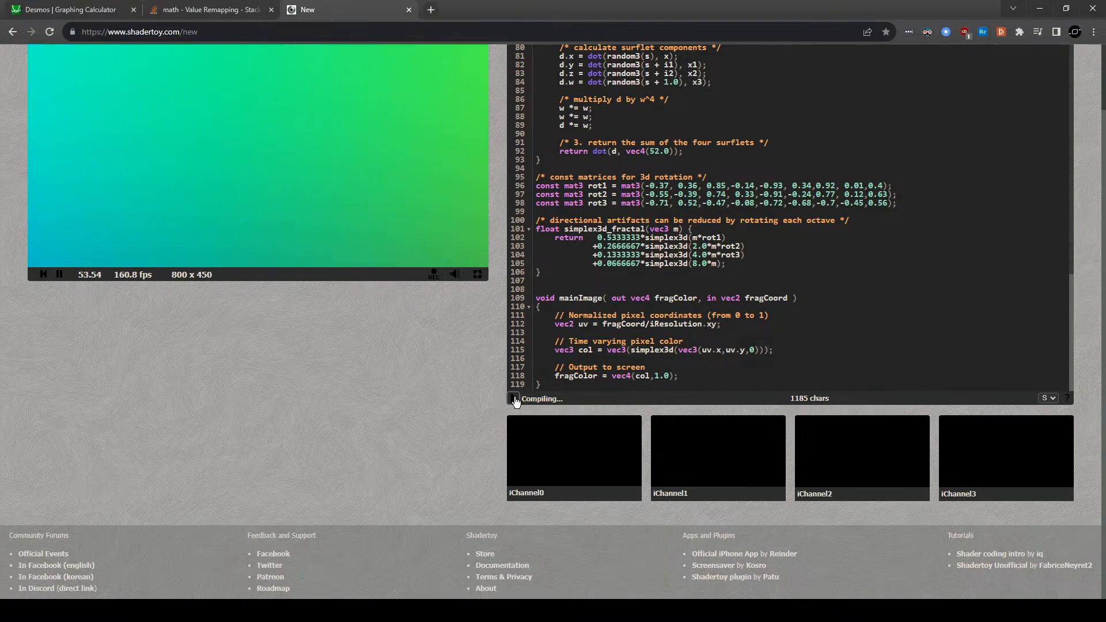
Add the statement uv /= 8.0; below the uv declaration in mainImage and compile the shader.
scroll(298, 353, "up", 2)
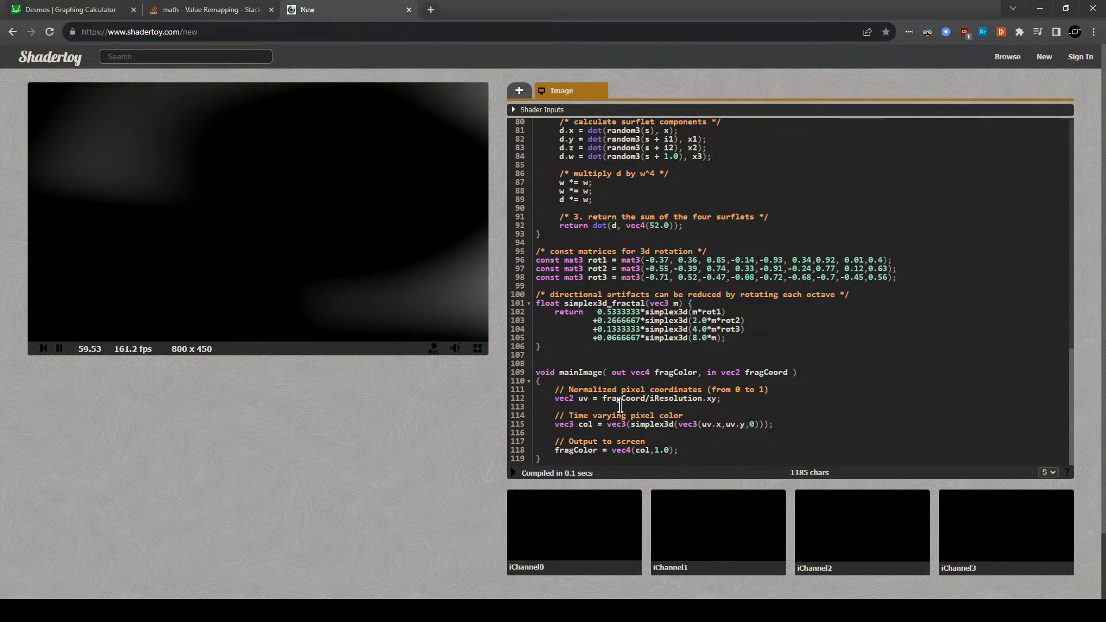
key("Return")
key("Return")
key("Up")
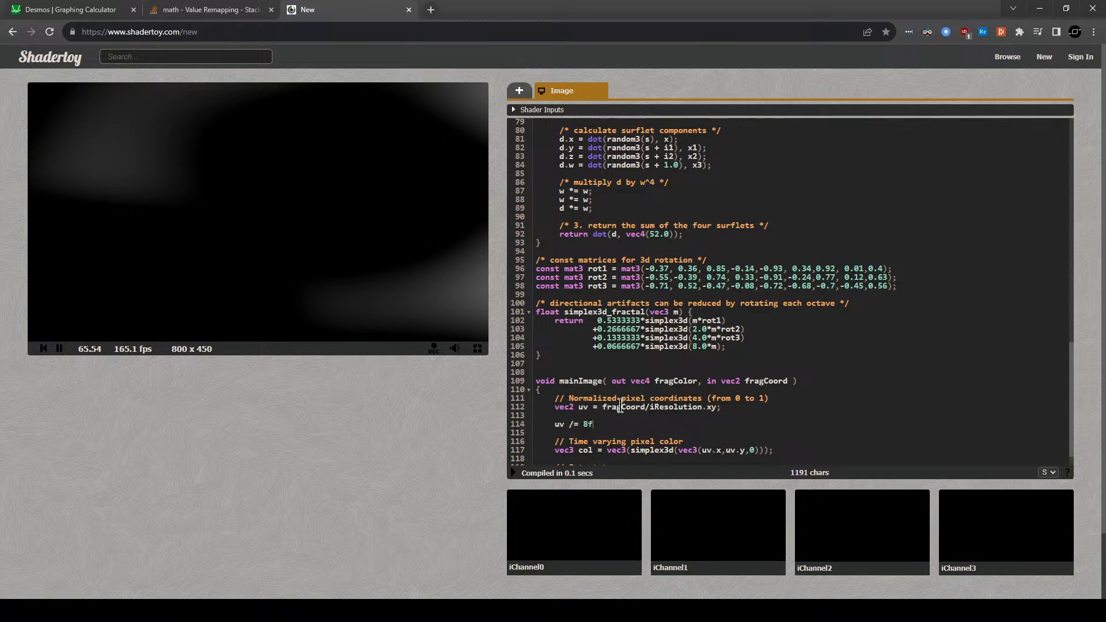
left_click(513, 473)
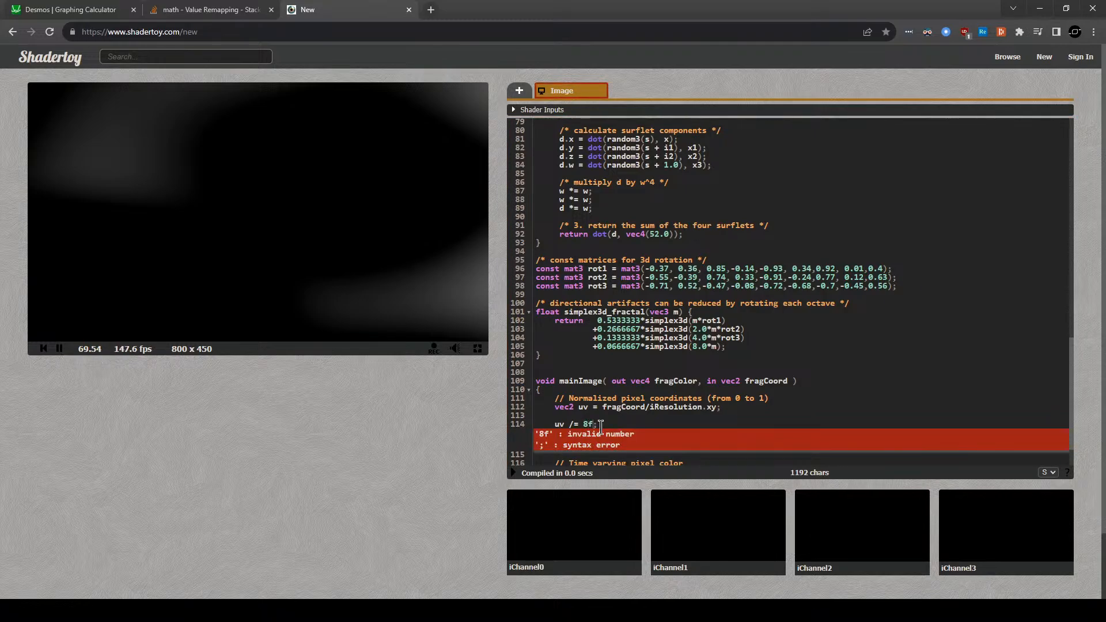
key("BackSpace")
type(".0")
left_click(512, 473)
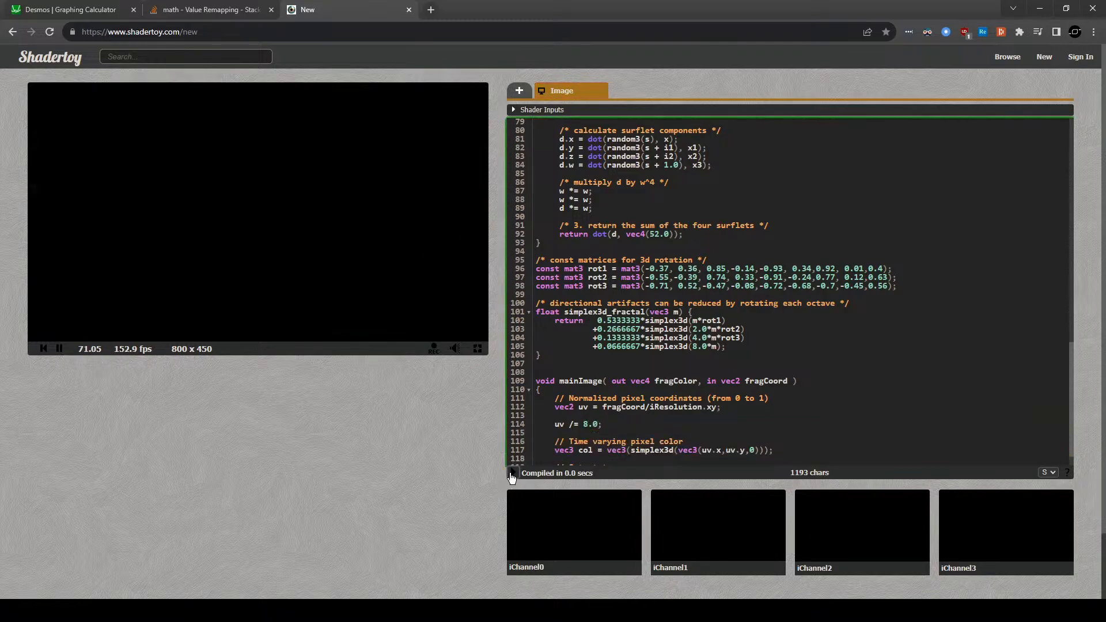
left_click(589, 428)
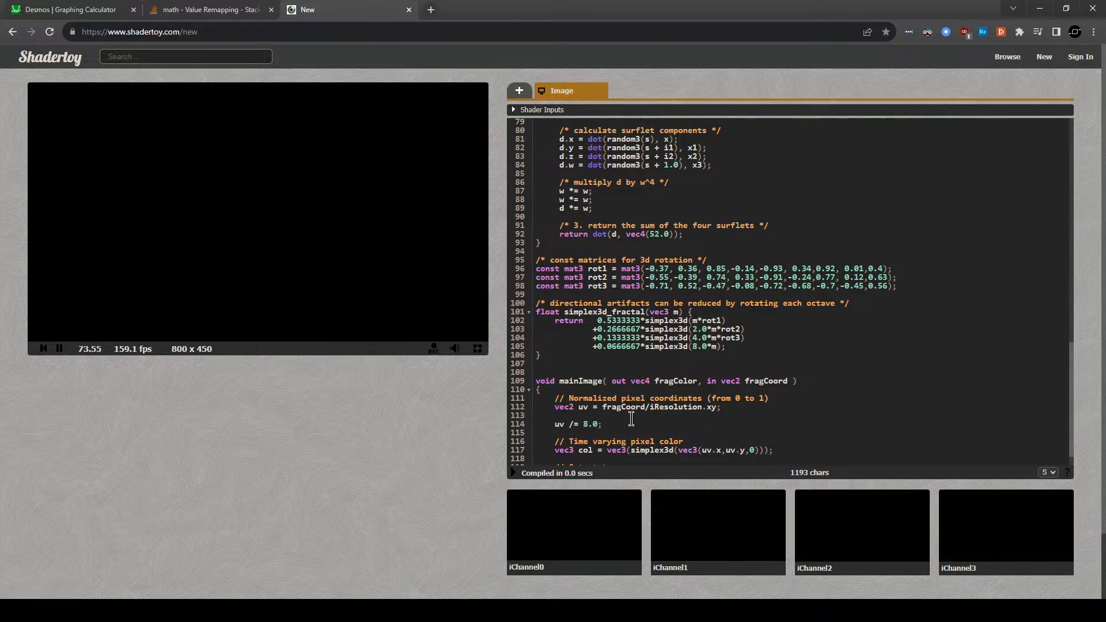
Change the uv scaling statement in mainImage to uv *= 4.0; and compile the shader.
key("BackSpace")
type(";")
left_click(513, 473)
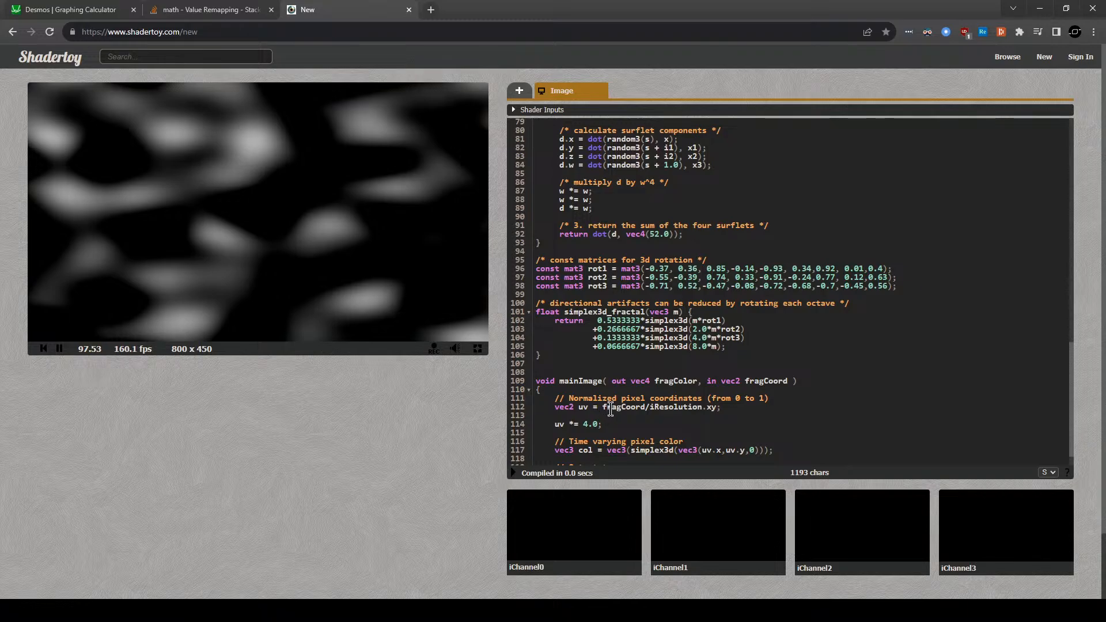
Insert two blank lines above the return statement of the simplex3d function.
scroll(585, 348, "down", 1)
scroll(584, 348, "up", 10)
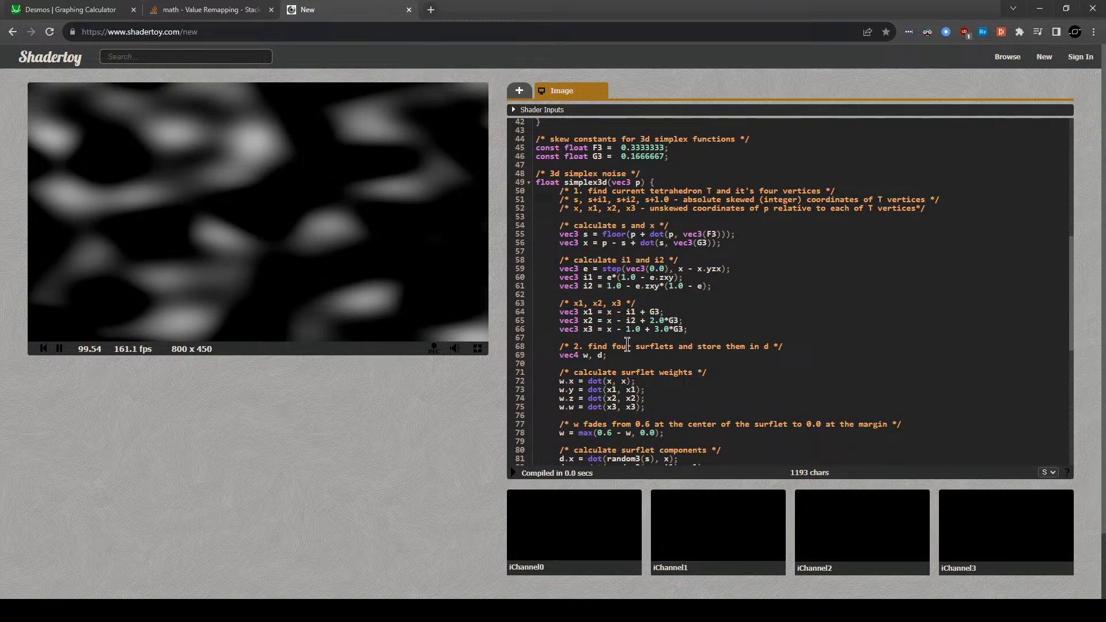
scroll(613, 242, "down", 5)
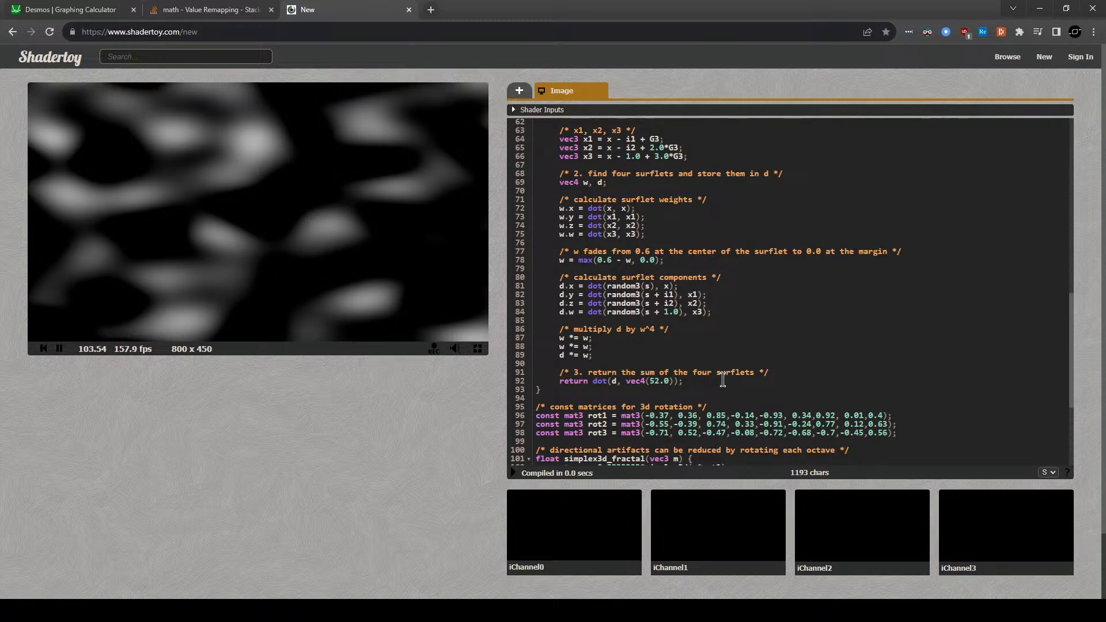
scroll(636, 376, "up", 5)
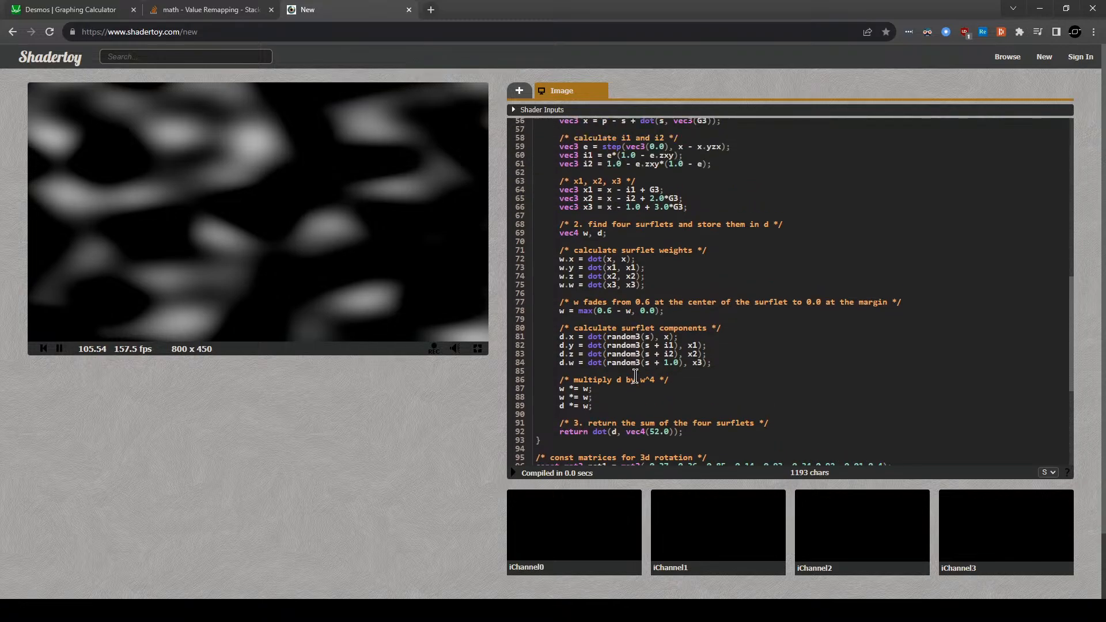
scroll(632, 375, "down", 5)
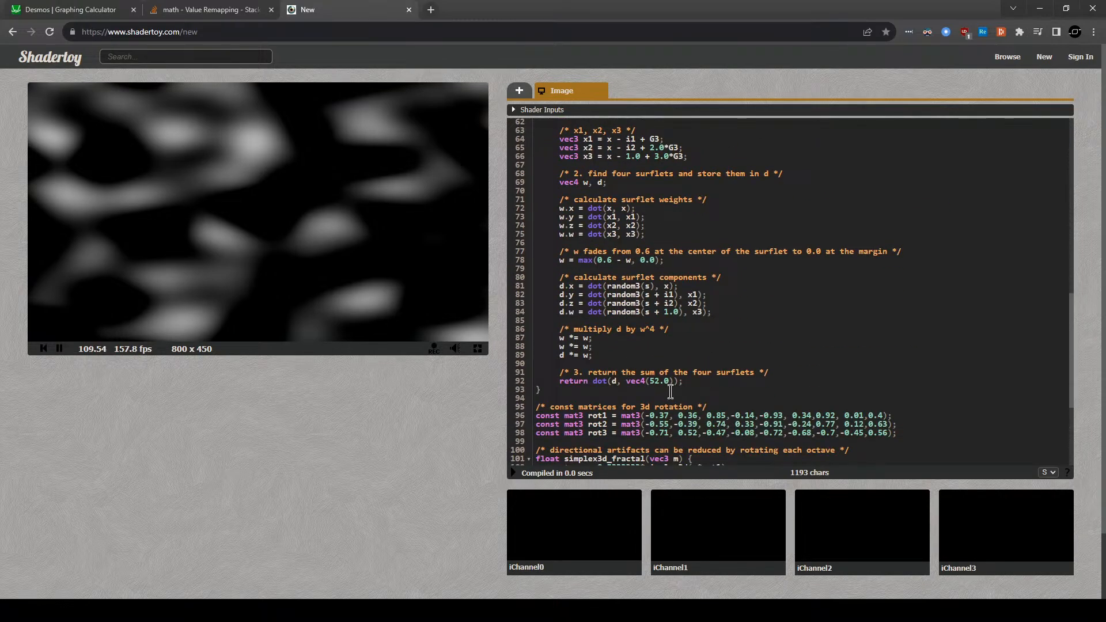
left_click(848, 378)
key("Return")
key("Return")
key("Up")
scroll(599, 400, "up", 1)
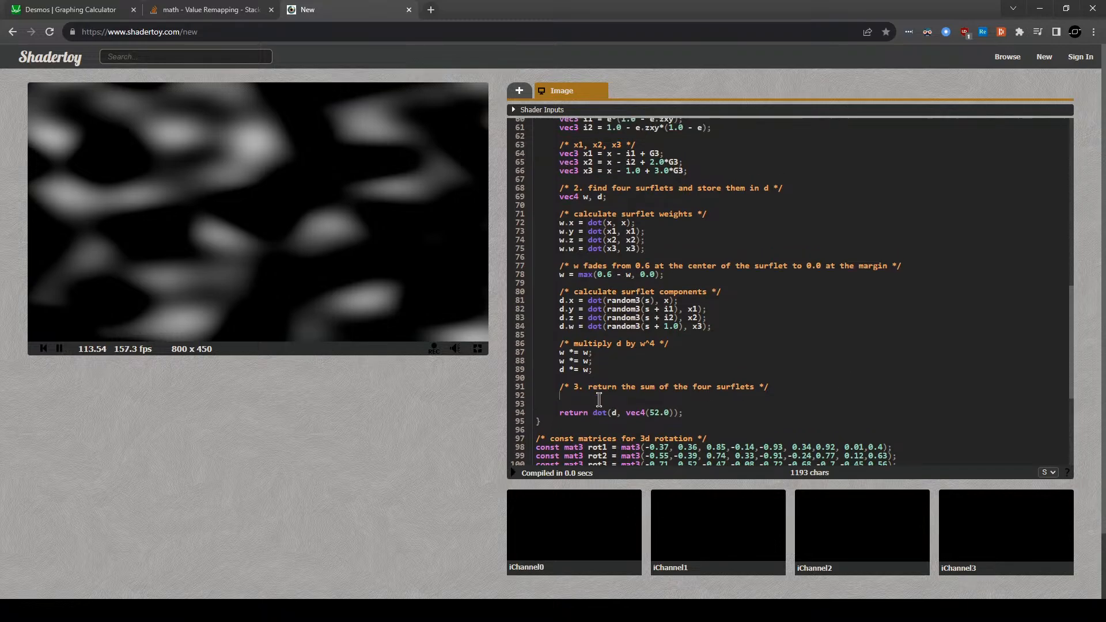
Move dot(d, vec4(52.0)) out of simplex3d's return statement into a new float height variable above it.
scroll(599, 399, "up", 6)
scroll(599, 400, "down", 7)
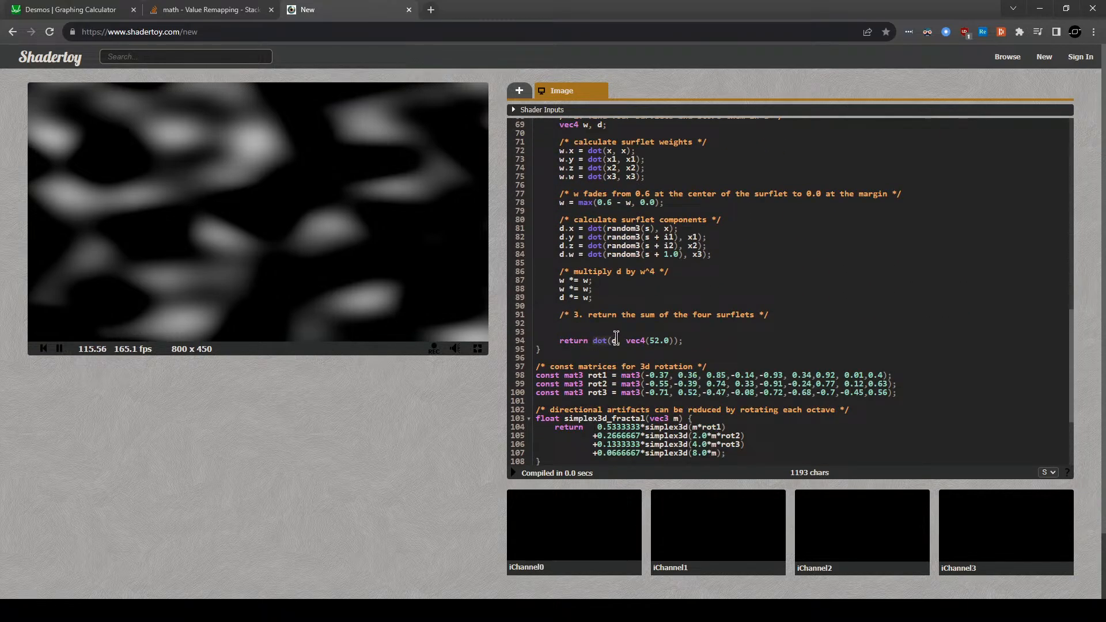
left_click_drag(617, 338, 677, 340)
key("ctrl+x")
left_click(599, 325)
type("float height =")
key("ctrl+v")
scroll(591, 328, "up", 1)
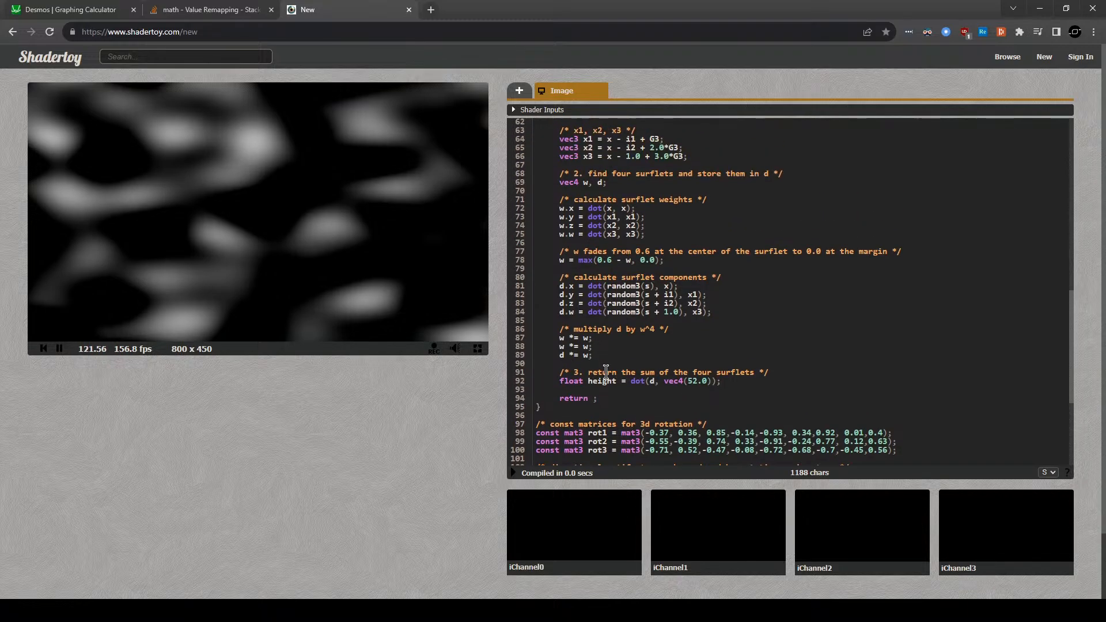
Make simplex3d return height + 0.5 and compile the shader.
left_click(592, 398)
type("heifgg")
type("+ 0.15")
left_click(514, 473)
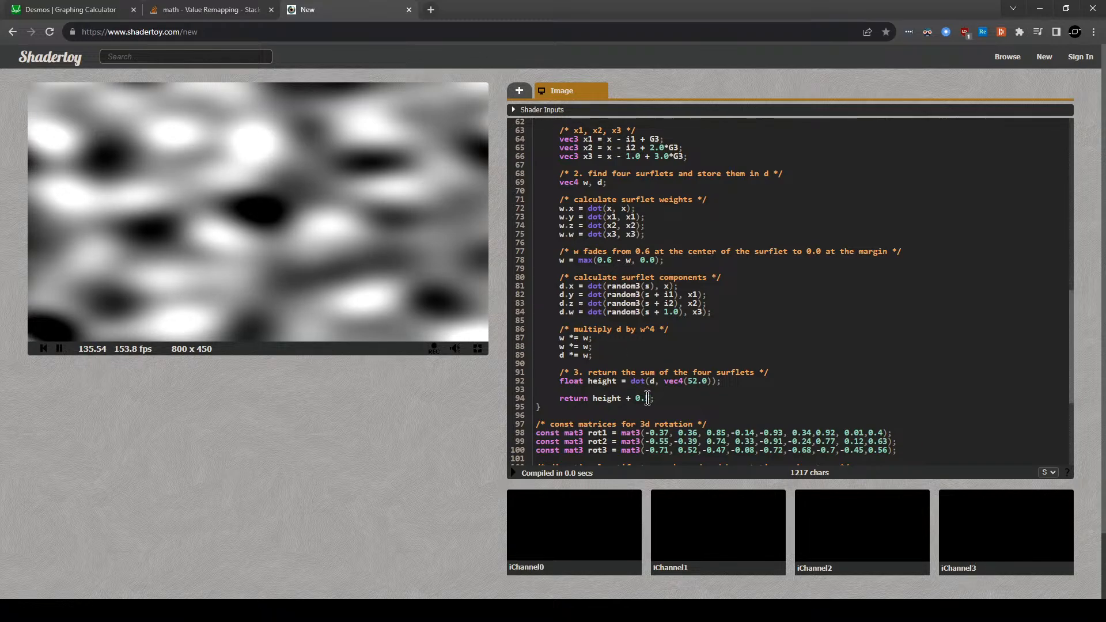
Try offsets of 0.25, 0.1 and 0.2 on the returned height, compiling the shader after each.
type("5")
left_click(513, 474)
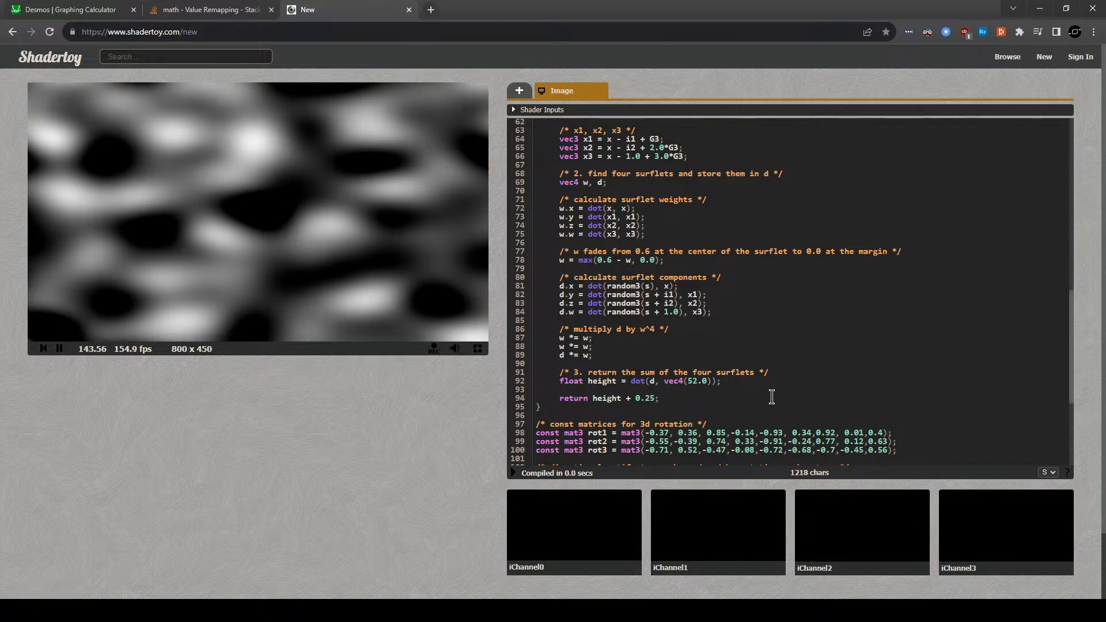
key("BackSpace")
key("BackSpace")
type("1")
left_click(512, 474)
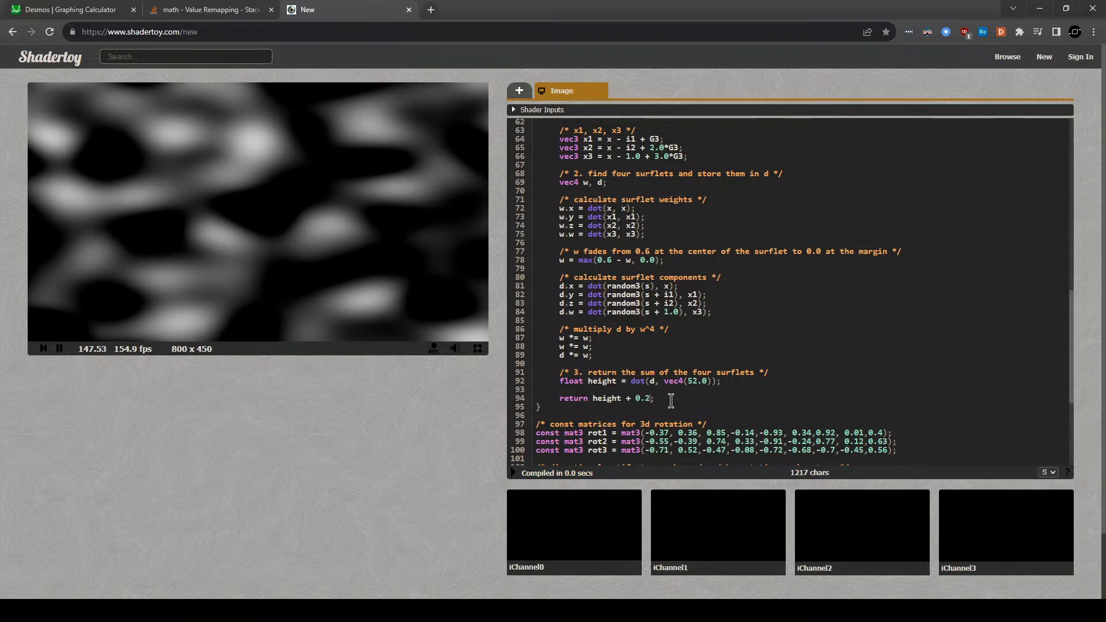
left_click(512, 473)
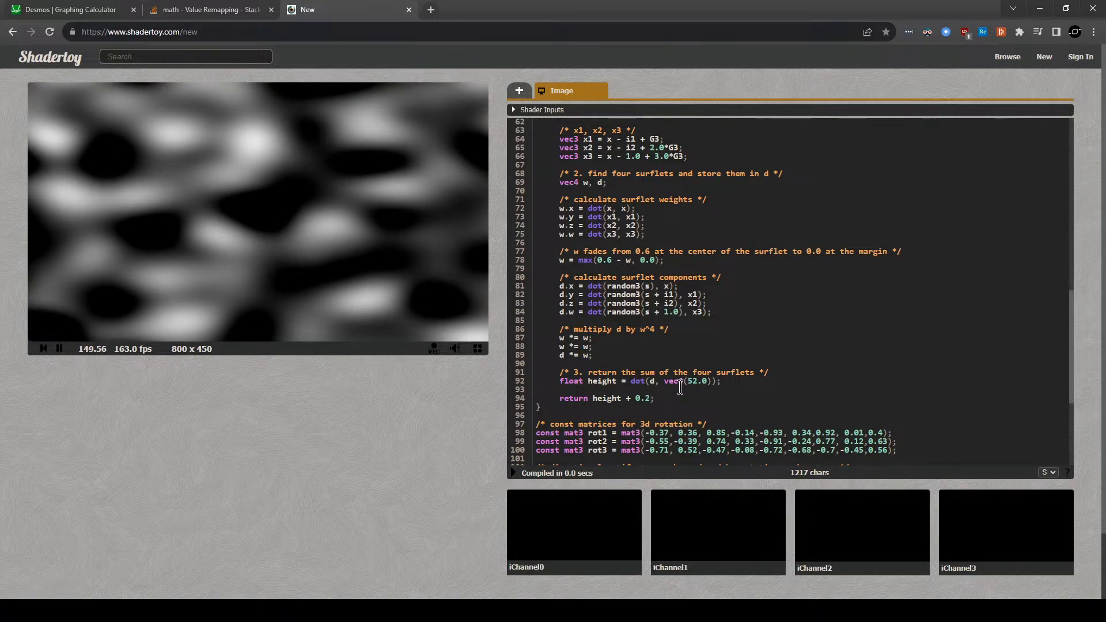
Raise the returned height's offset through 0.3, 0.4 and 0.5, compiling the shader after each.
left_click(652, 399)
key("BackSpace")
type("3")
left_click(514, 473)
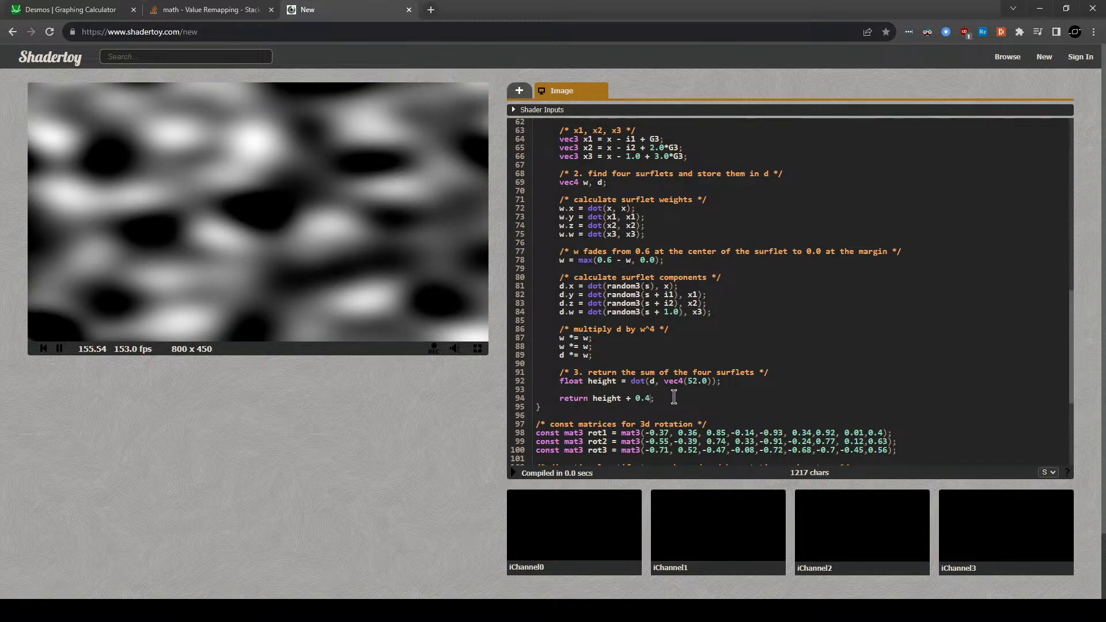
left_click(514, 473)
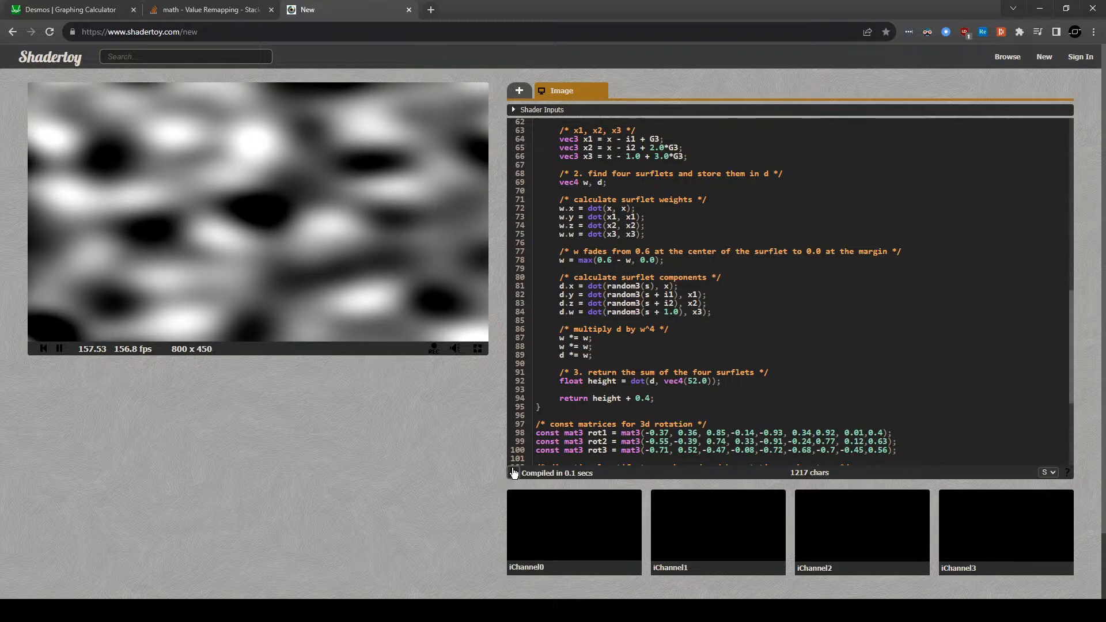
left_click(648, 397)
key("BackSpace")
type("5")
left_click(513, 474)
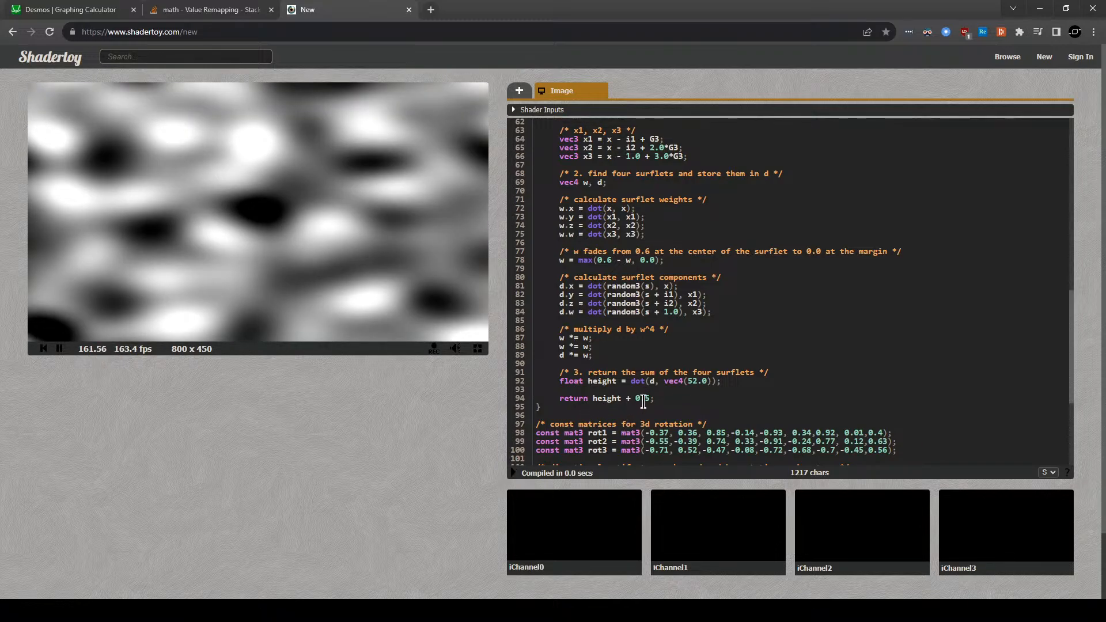
Insert the function name map before height in simplex3d's return statement.
left_click(591, 399)
type("remap()")
key("BackSpace")
key("BackSpace")
key("BackSpace")
key("BackSpace")
key("BackSpace")
key("BackSpace")
key("BackSpace")
key("BackSpace")
type("map")
Search the web for glsl remap in a new tab, open the map.glsl gist and copy its map function.
left_click(431, 9)
type("glsl remap")
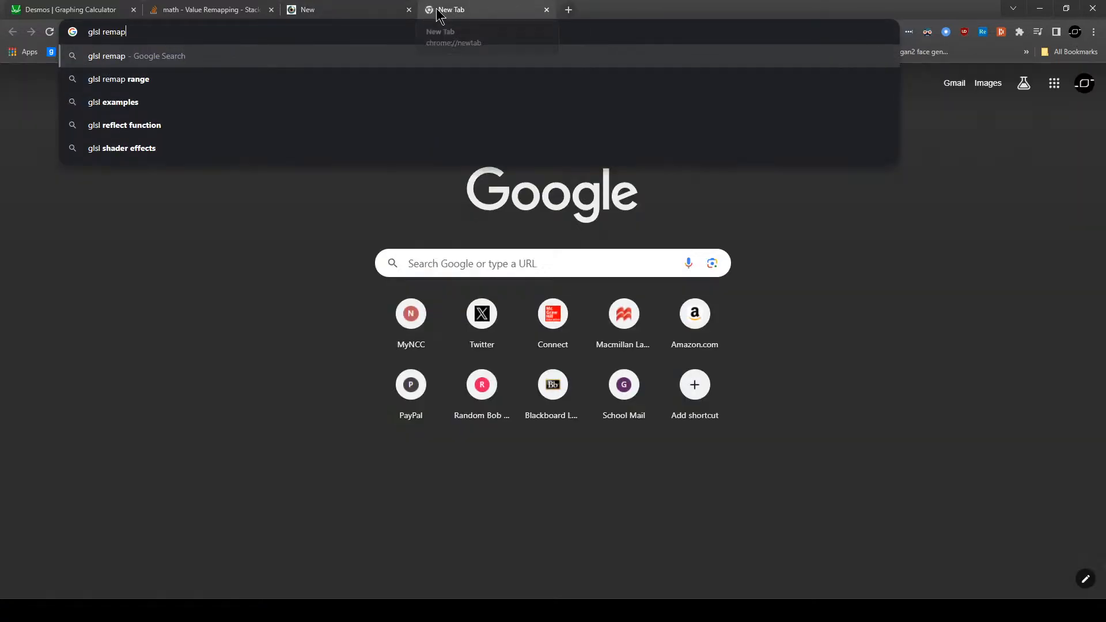
key("Return")
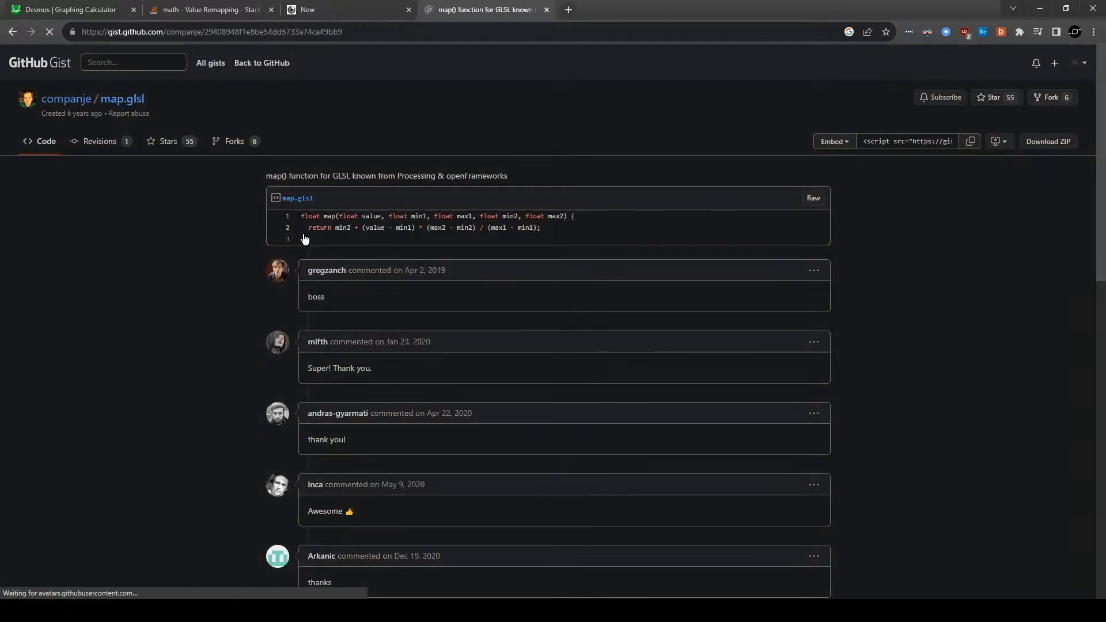
left_click_drag(305, 239, 278, 214)
Return to the shader and paste the map function above the 3d simplex noise function.
left_click(354, 10)
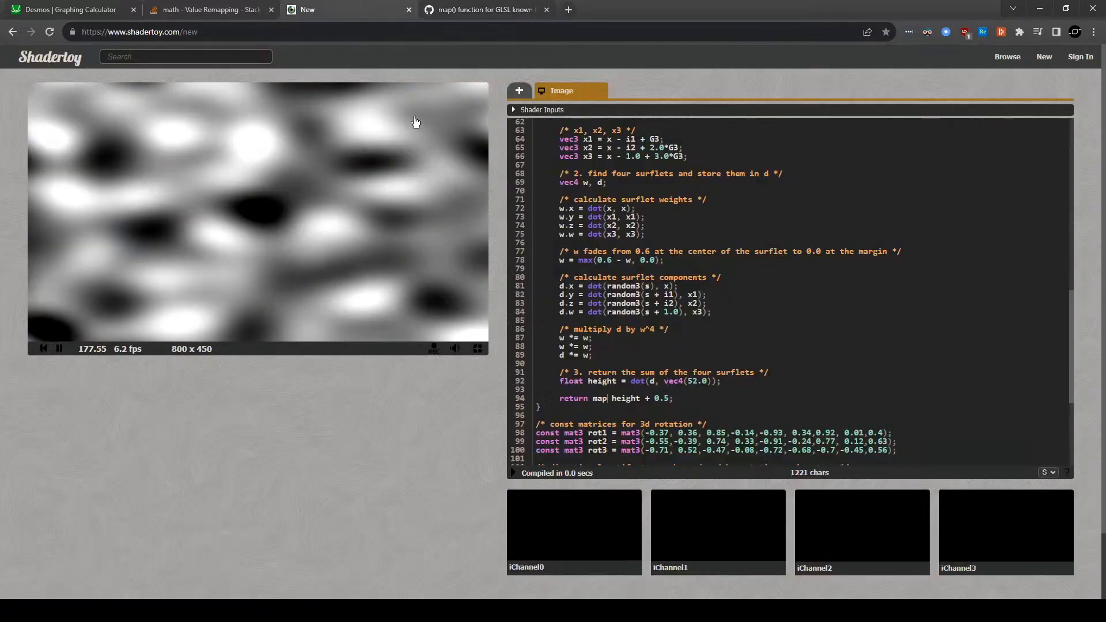
scroll(592, 256, "up", 10)
left_click(558, 384)
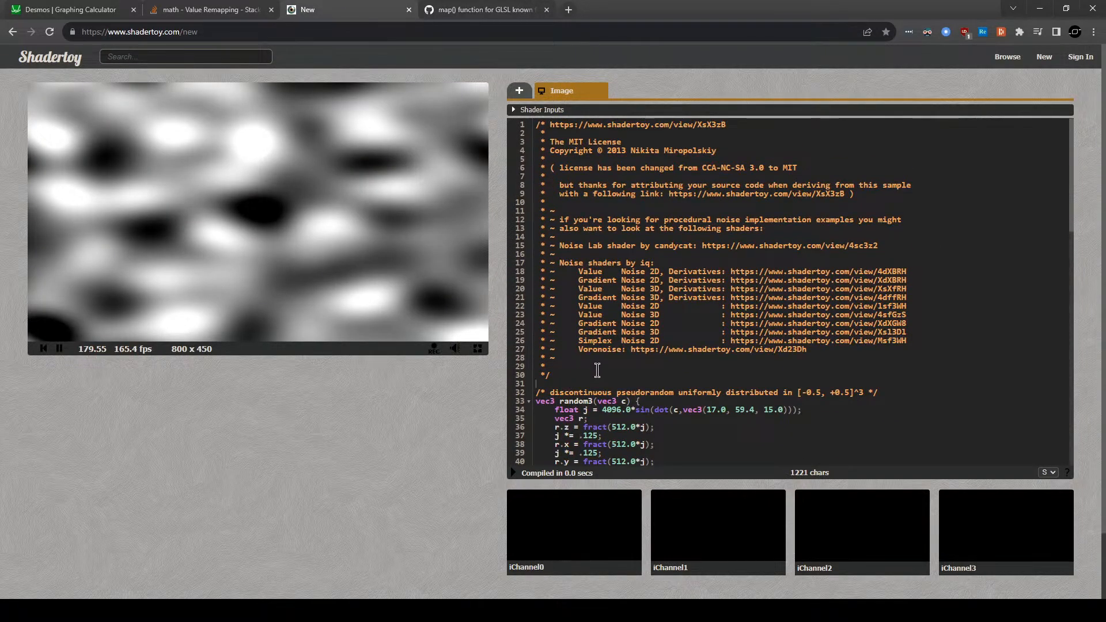
scroll(598, 370, "down", 5)
scroll(571, 322, "up", 3)
left_click(550, 291)
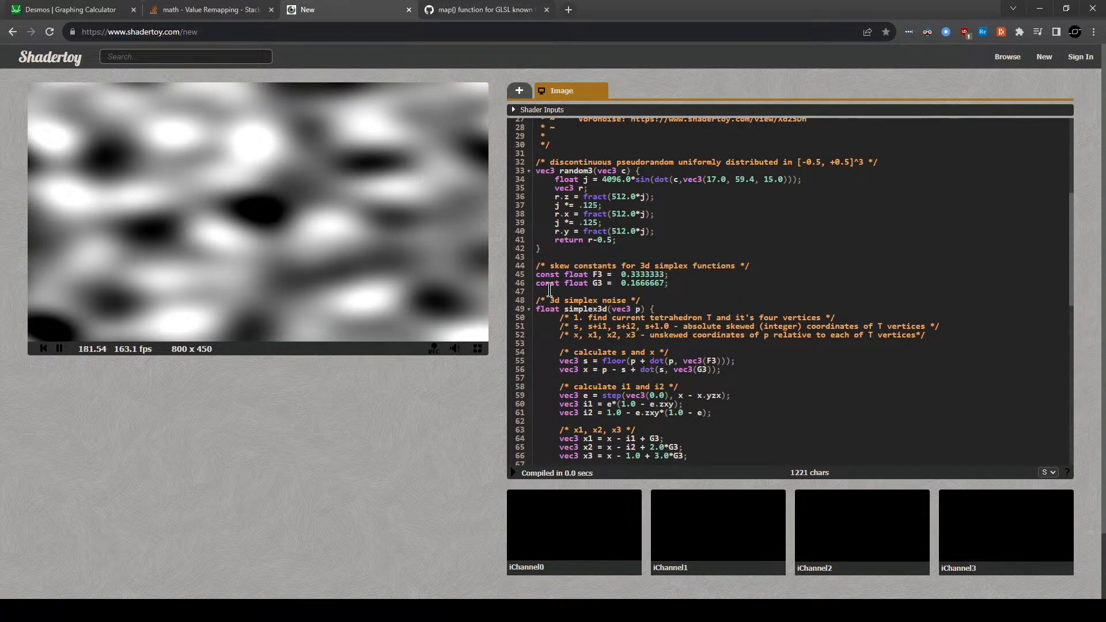
key("Return")
key("ctrl+v")
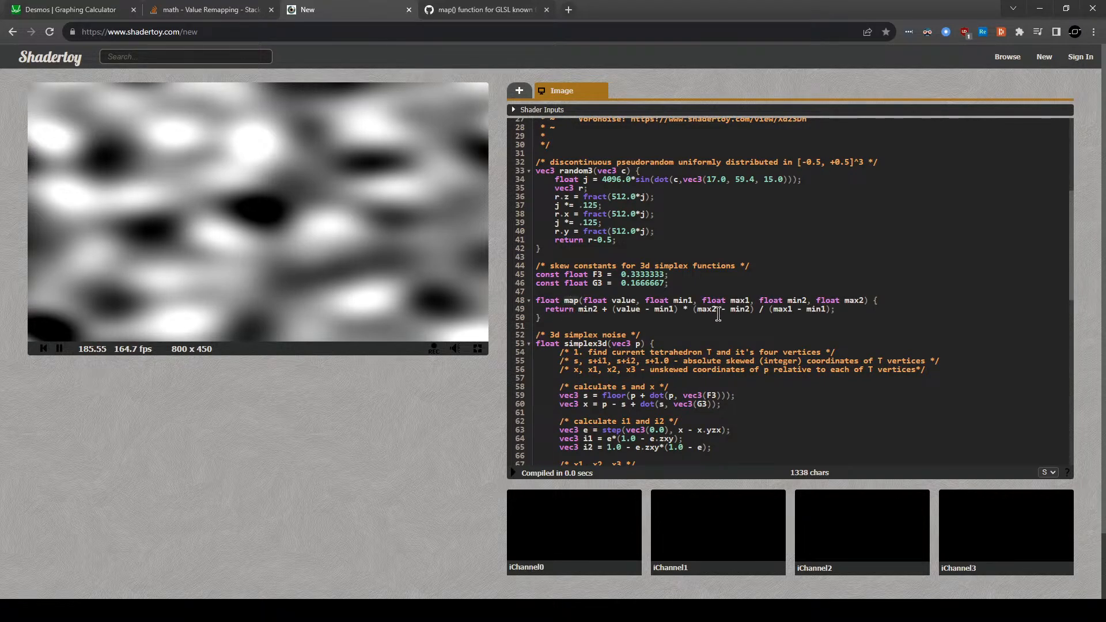
Rewrite simplex3d's return statement as return map(height,-0.5,0.7,0,1); and compile the shader.
scroll(638, 302, "down", 7)
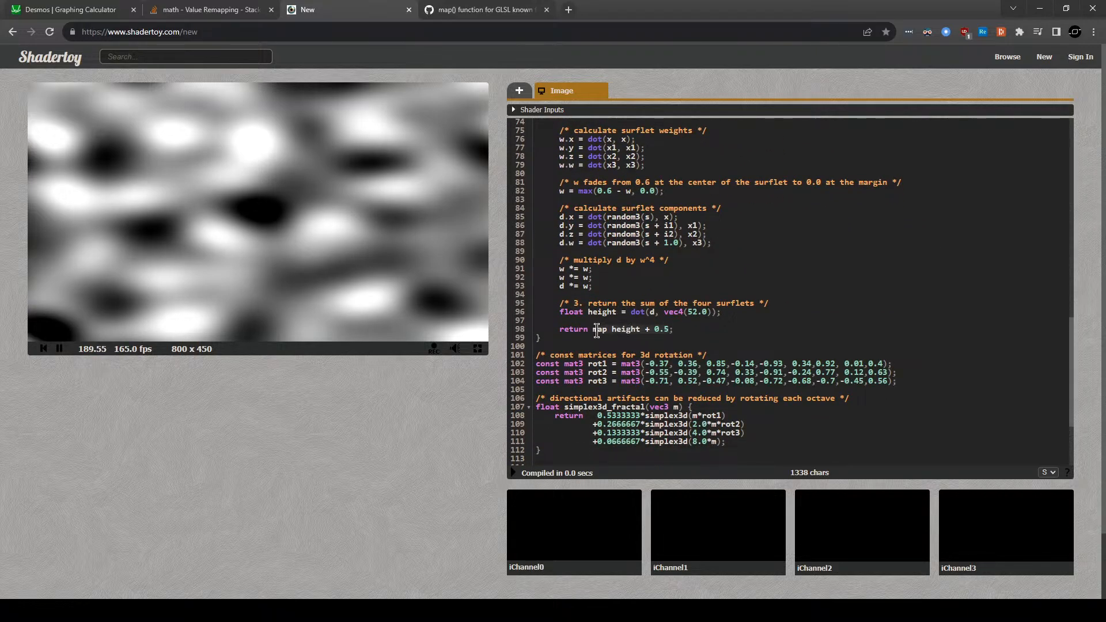
key("ctrl+v")
type("-0.5")
scroll(760, 347, "up", 2)
scroll(760, 348, "up", 5)
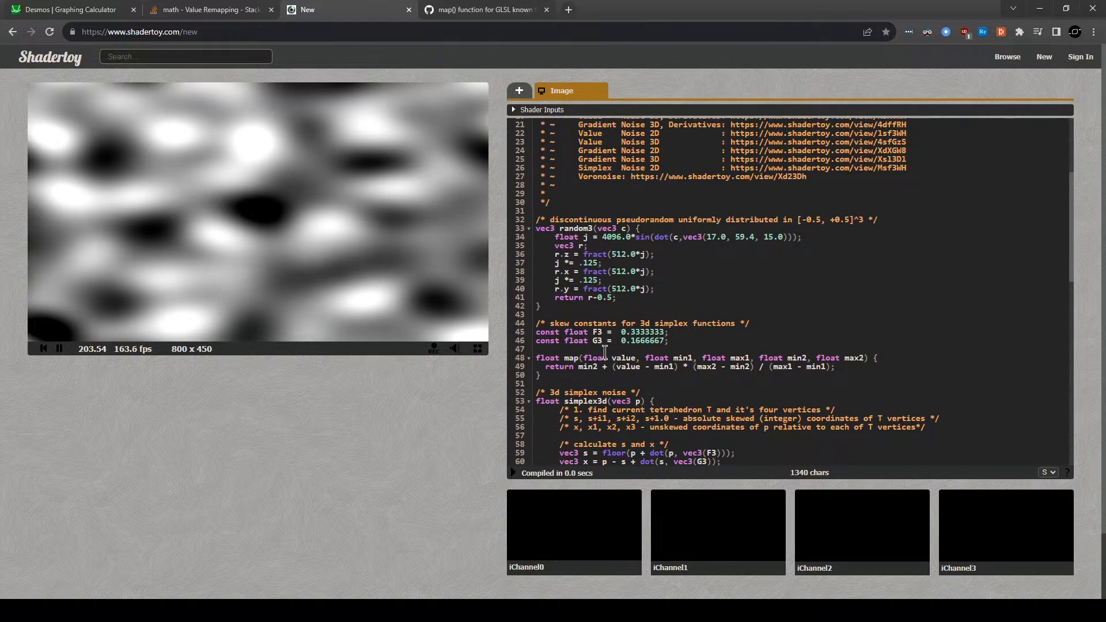
scroll(740, 354, "down", 8)
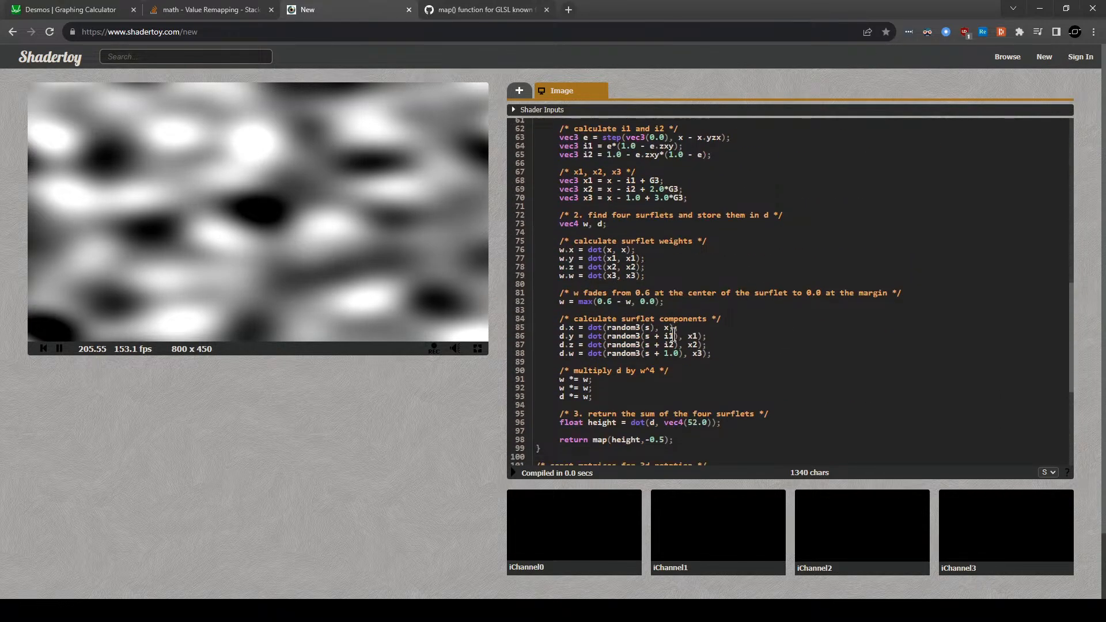
scroll(670, 336, "up", 1)
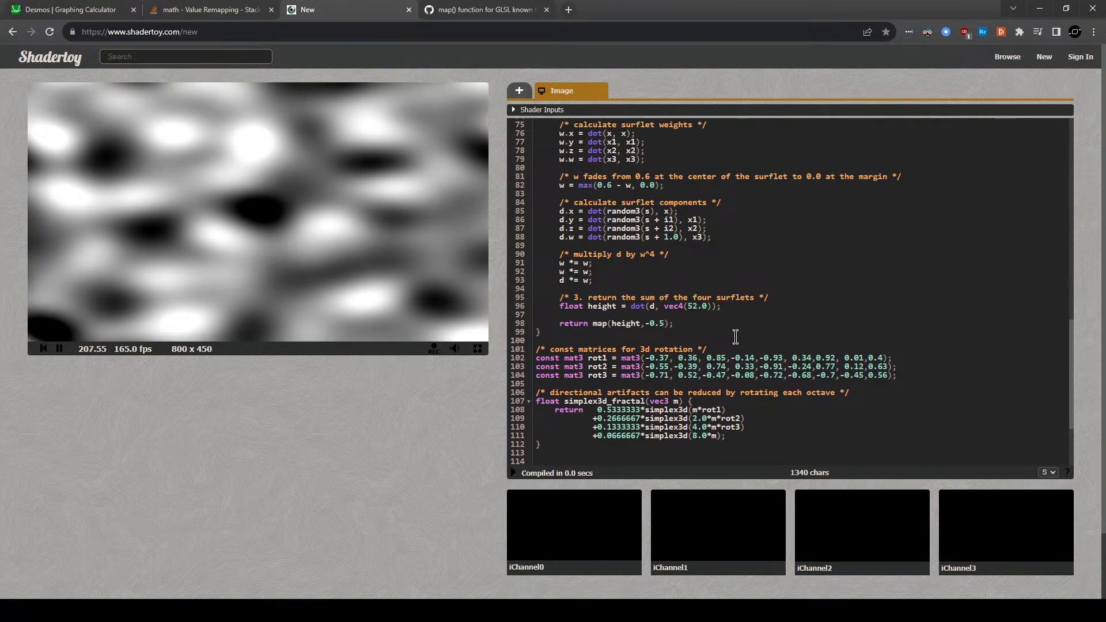
type(", 0.7,0,1")
left_click(513, 473)
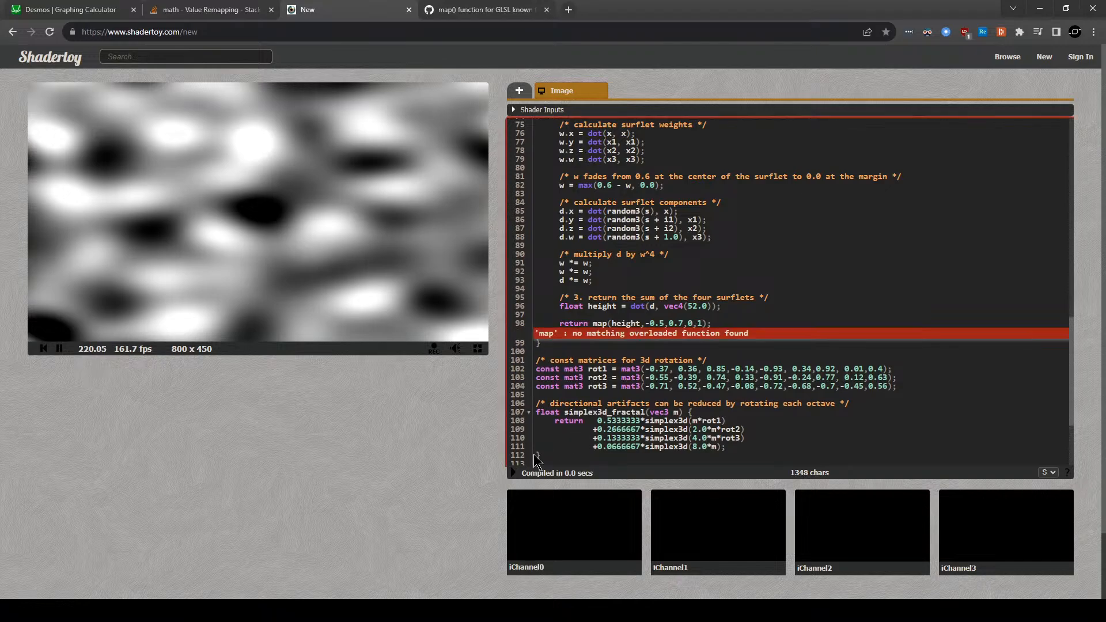
Write the last two arguments of the map call as 0.0 and 1.0 and recompile the shader.
key("Left")
key("Left")
type(".0")
left_click(711, 323)
type(".0")
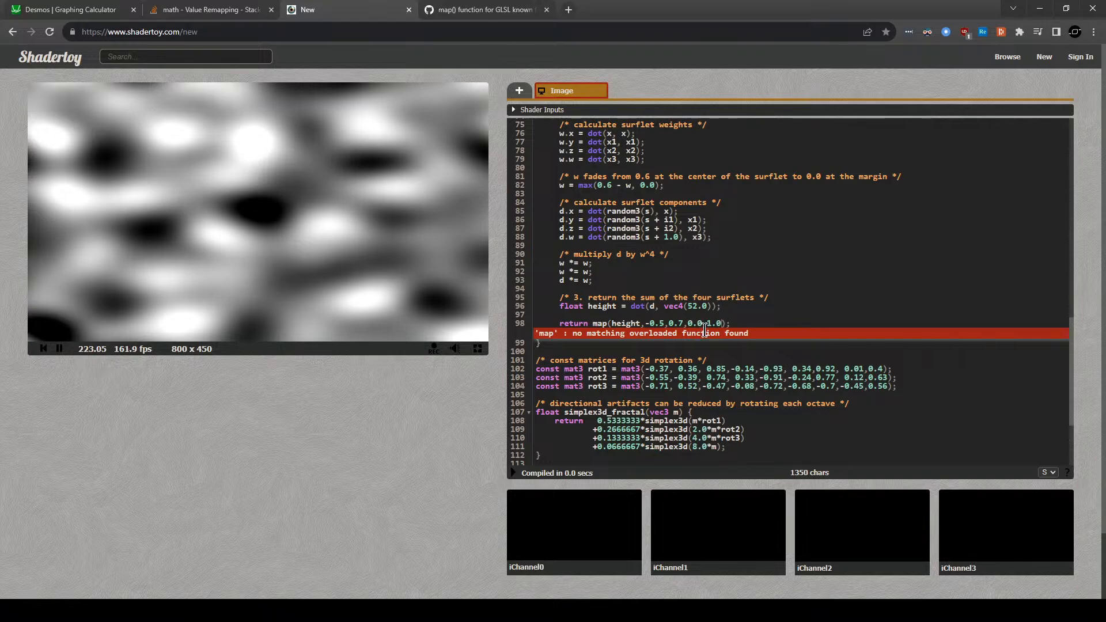
left_click(514, 472)
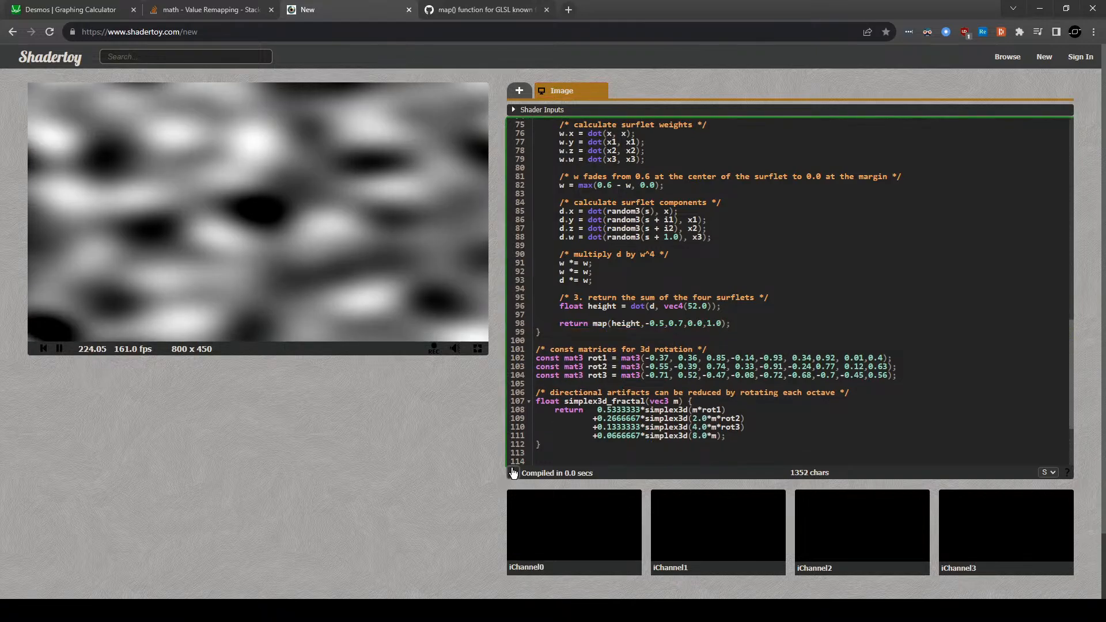
Try other min1 values in the map call, including -0.6, compiling the shader after each.
left_click(665, 324)
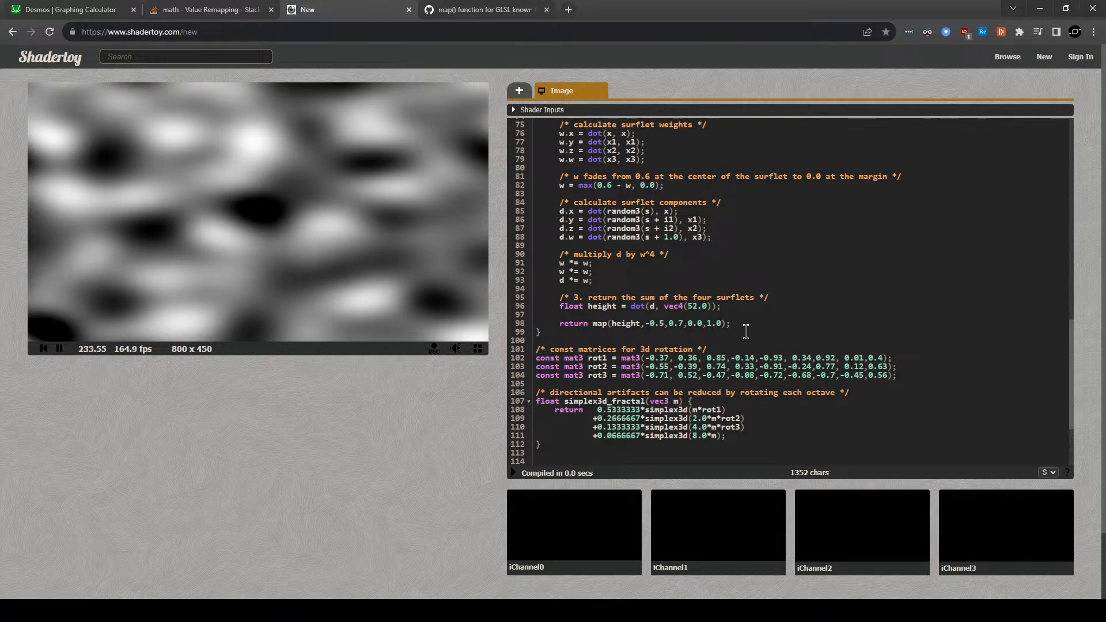
left_click(513, 473)
left_click(663, 324)
key("BackSpace")
type("6")
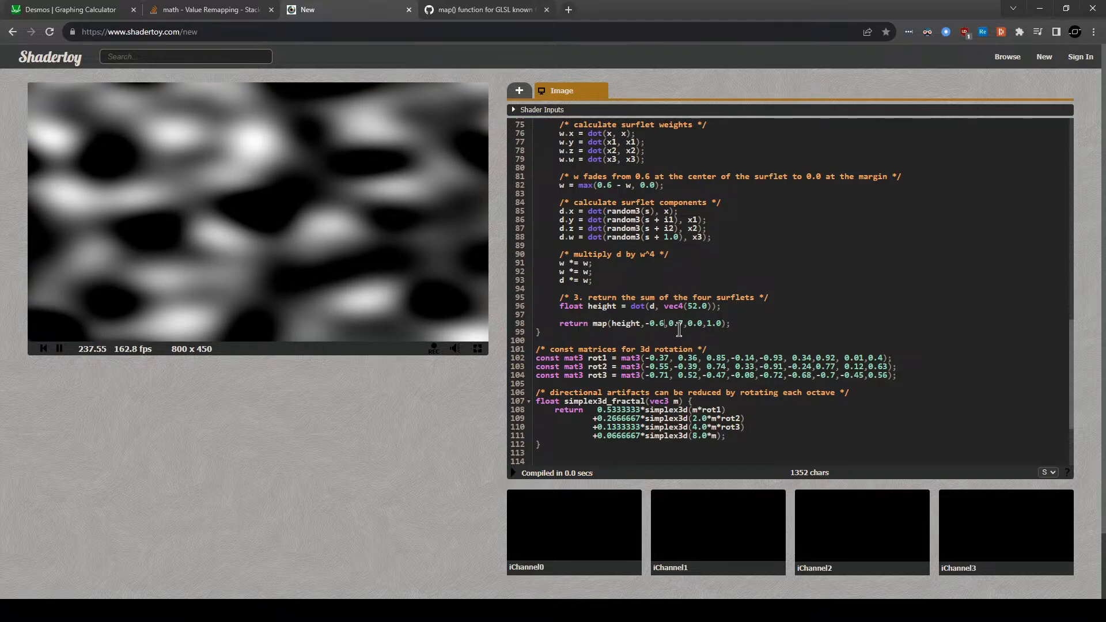
left_click(513, 473)
Try -0.8 as the map call's min1 argument, settle on -0.7 and compile the shader.
left_click(662, 324)
key("BackSpace")
type("8")
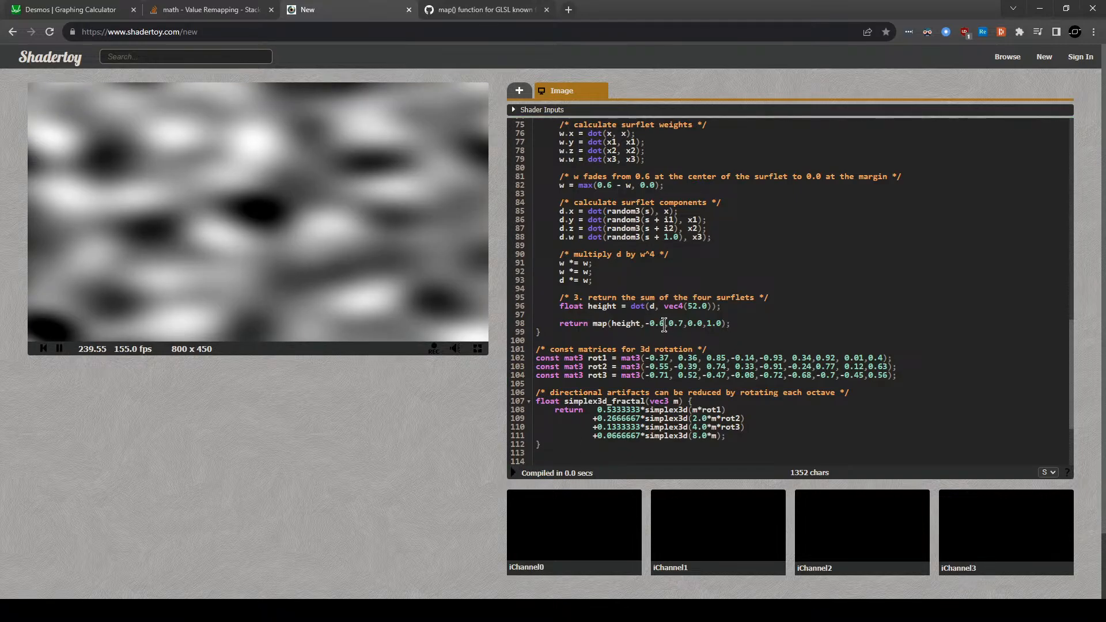
left_click(514, 473)
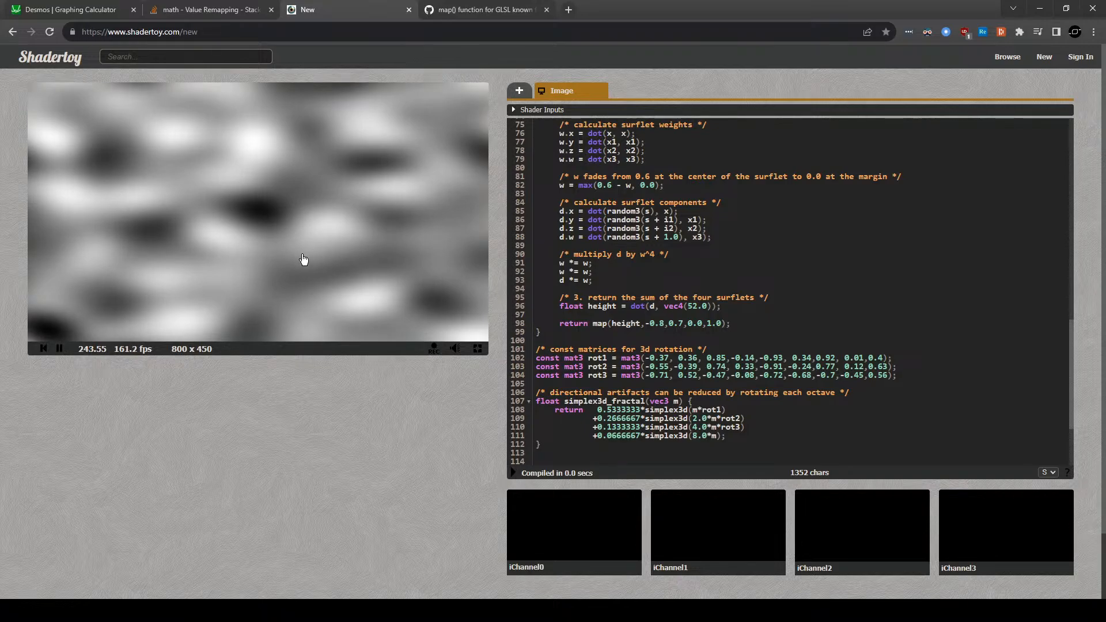
left_click(514, 473)
Try 0.9 as the map call's max1 argument and compile the shader.
left_click(694, 323)
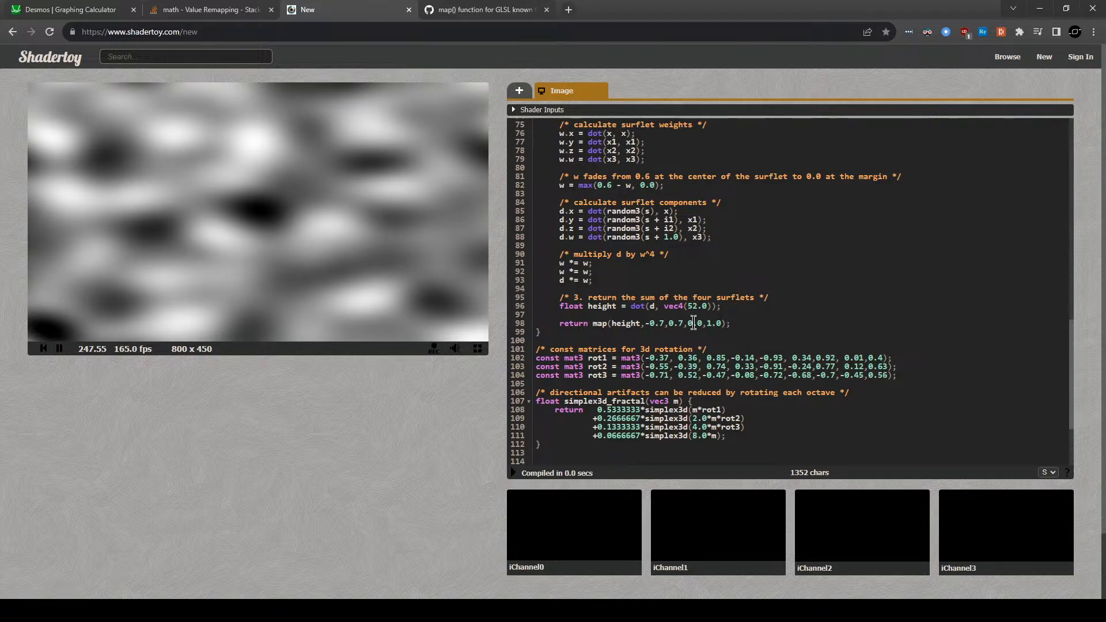
left_click(684, 322)
key("BackSpace")
type("9")
left_click(513, 473)
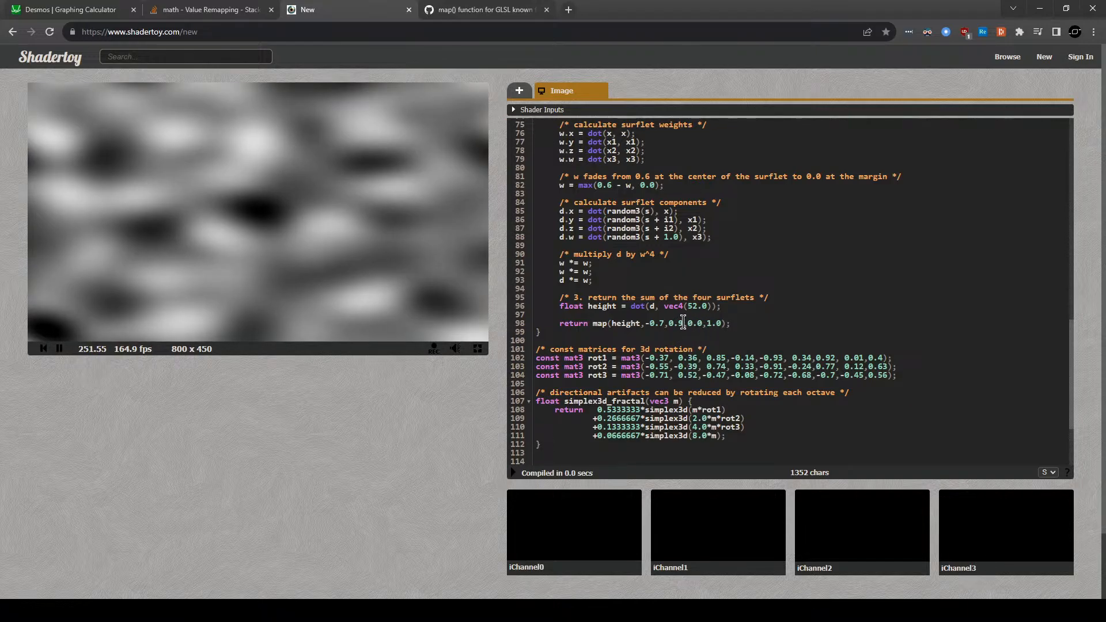
Set the map call's max1 argument to 0.5 and compile the shader.
key("BackSpace")
type("5")
left_click(514, 473)
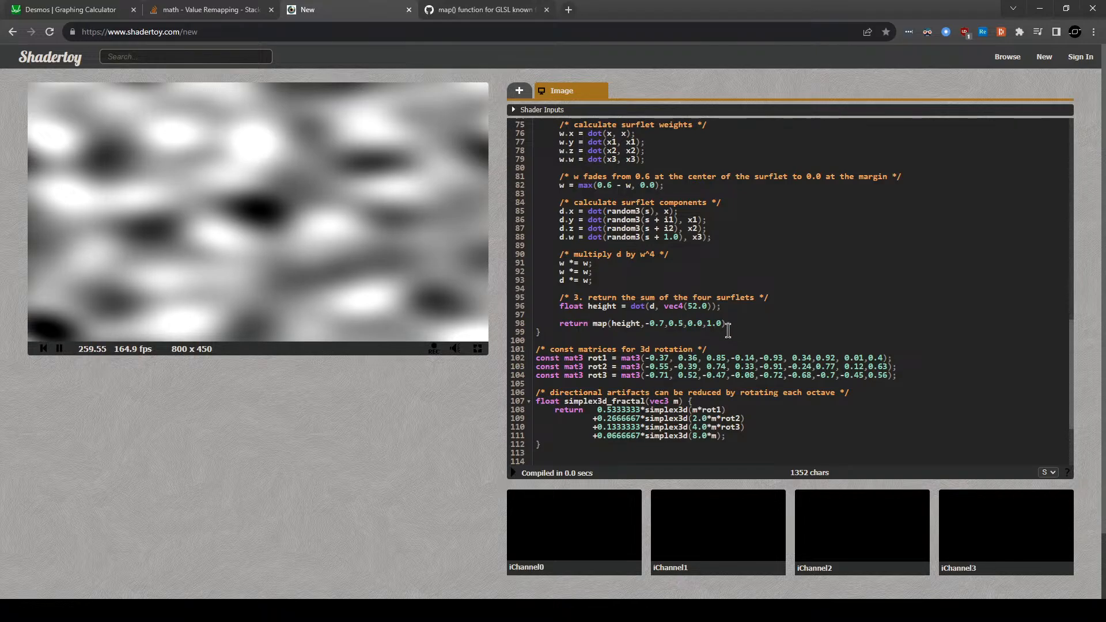
Try 0.6, 0.7 and 0.8 as the map call's max1 argument, compiling the shader after each.
left_click(512, 473)
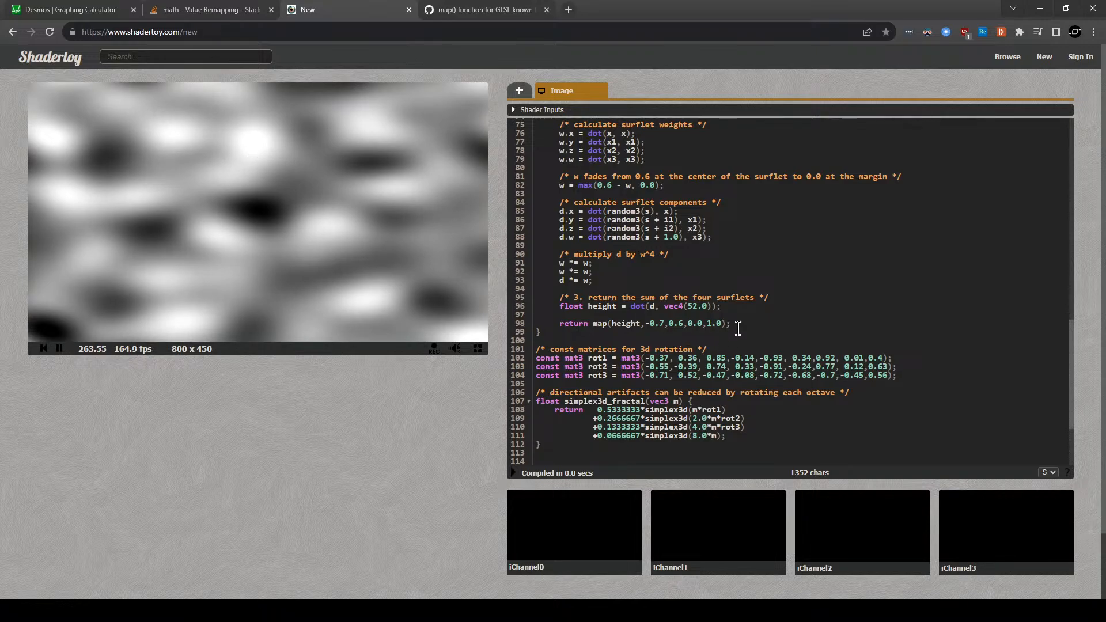
left_click(685, 323)
key("BackSpace")
type("7")
left_click(518, 477)
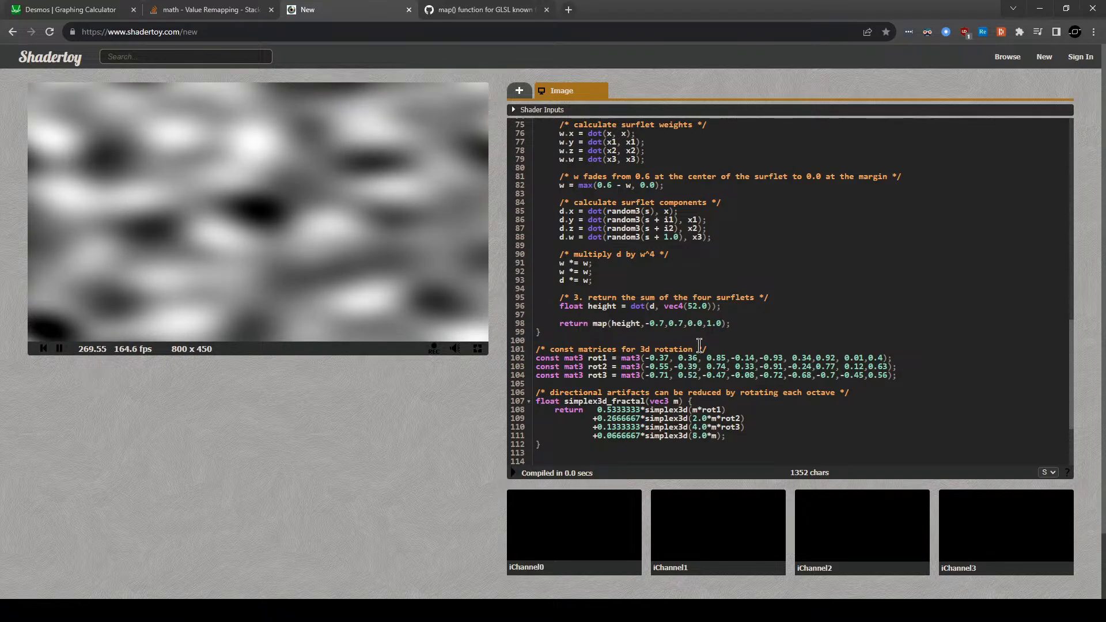
key("BackSpace")
type("8")
left_click(514, 476)
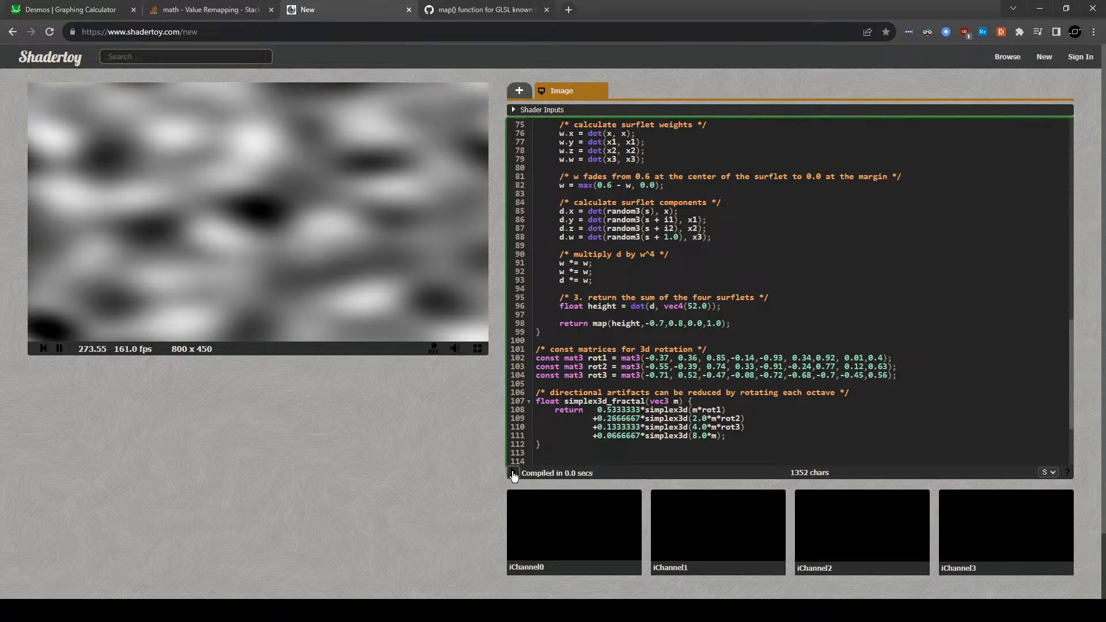
Set the map call's max1 argument to 0.7 and compile the shader.
left_click(684, 323)
key("BackSpace")
type("7")
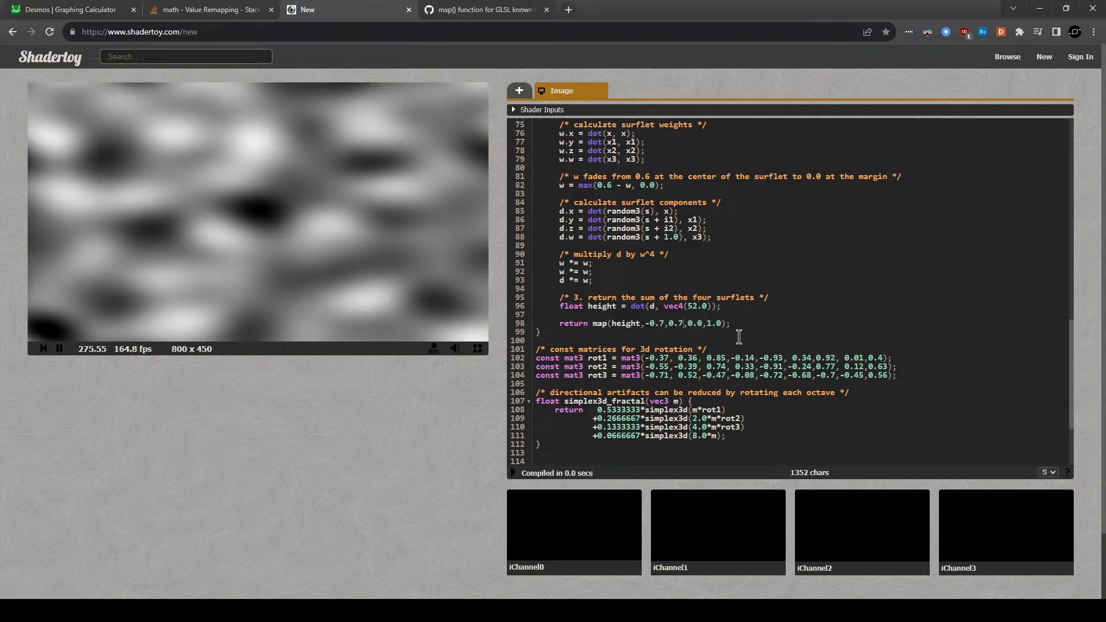
left_click(513, 473)
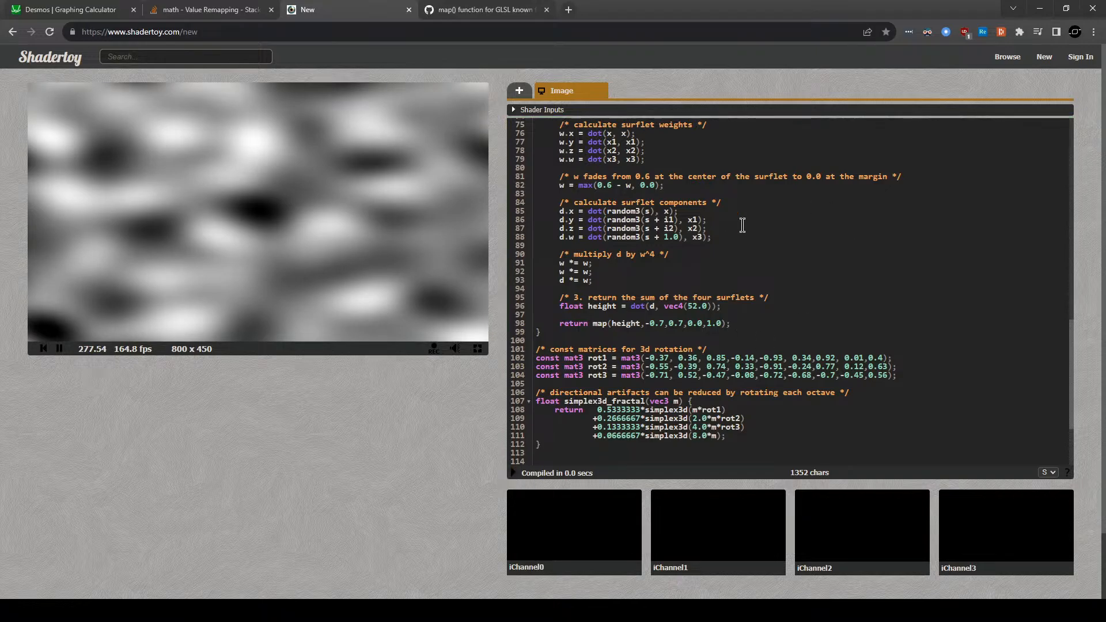
In mainImage, move the simplex3d(vec3(uv.x,uv.y,0)) call out of vec3 col into a new float height declaration below the uv scaling.
scroll(688, 306, "up", 3)
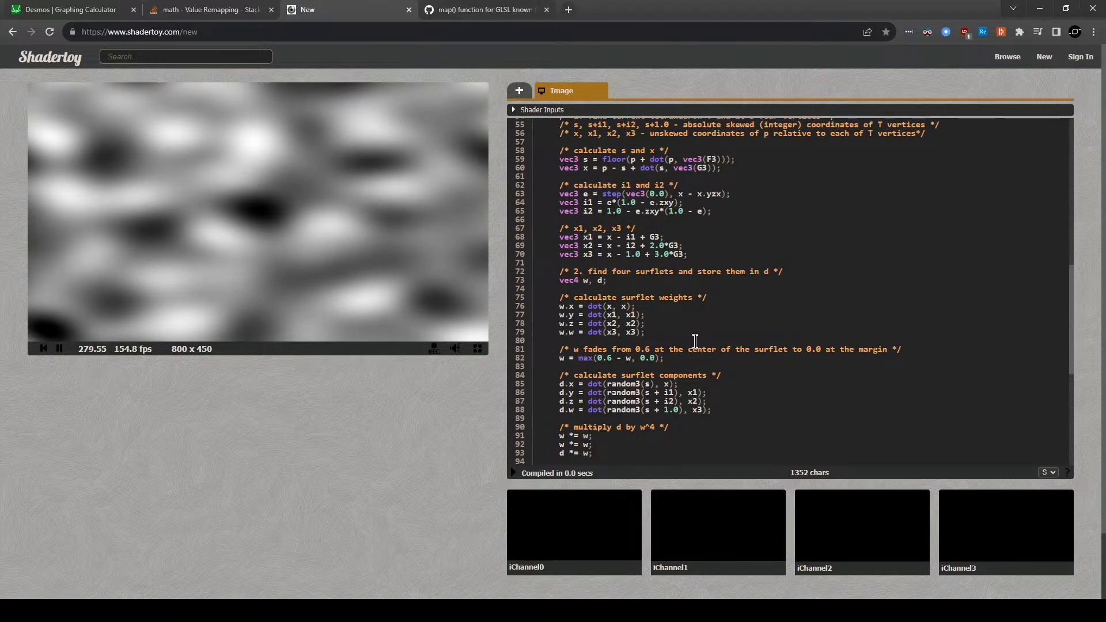
scroll(694, 343, "up", 3)
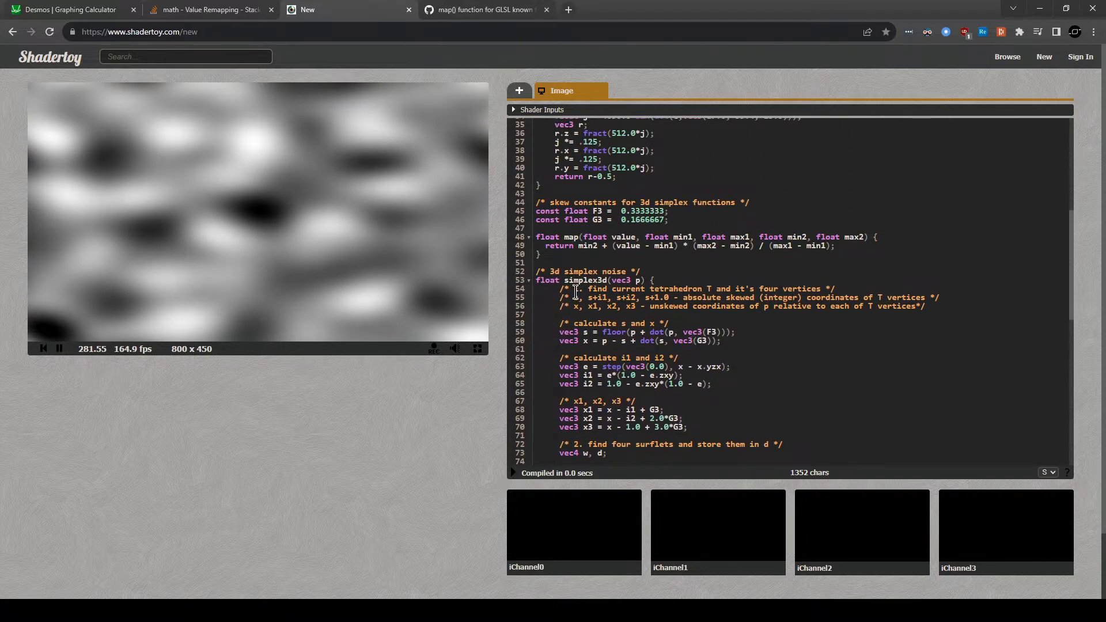
scroll(577, 305, "up", 5)
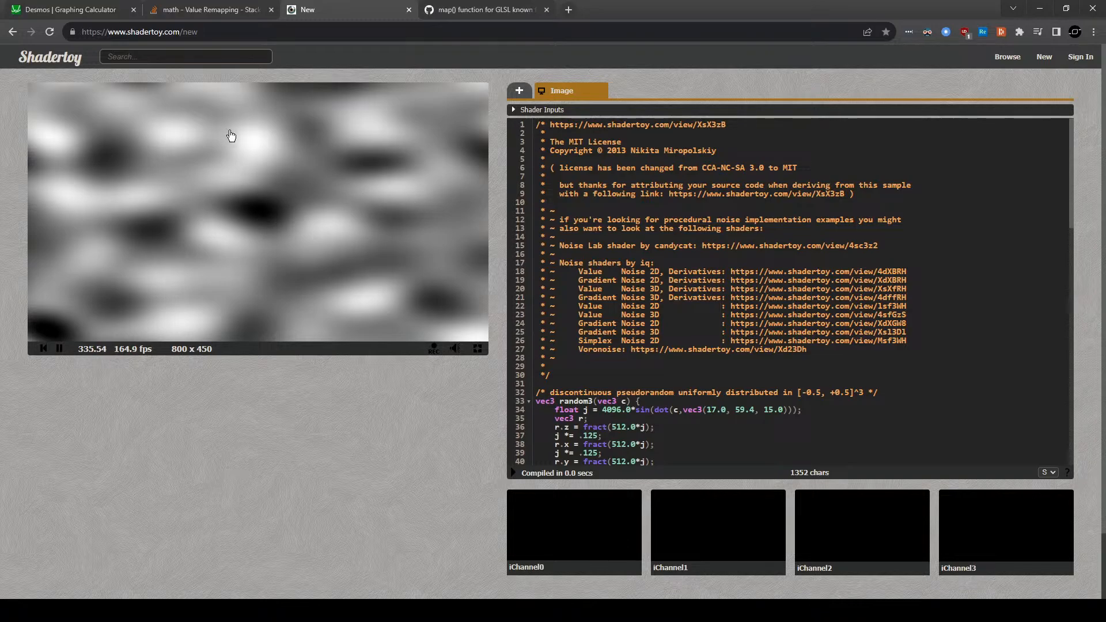
scroll(669, 278, "down", 13)
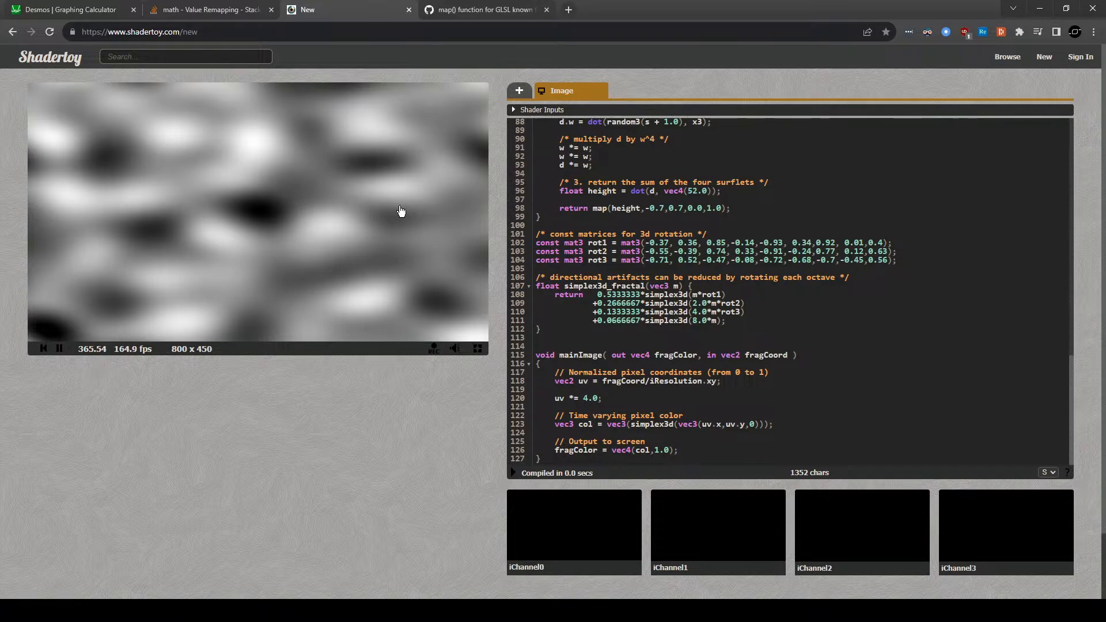
scroll(402, 211, "down", 2)
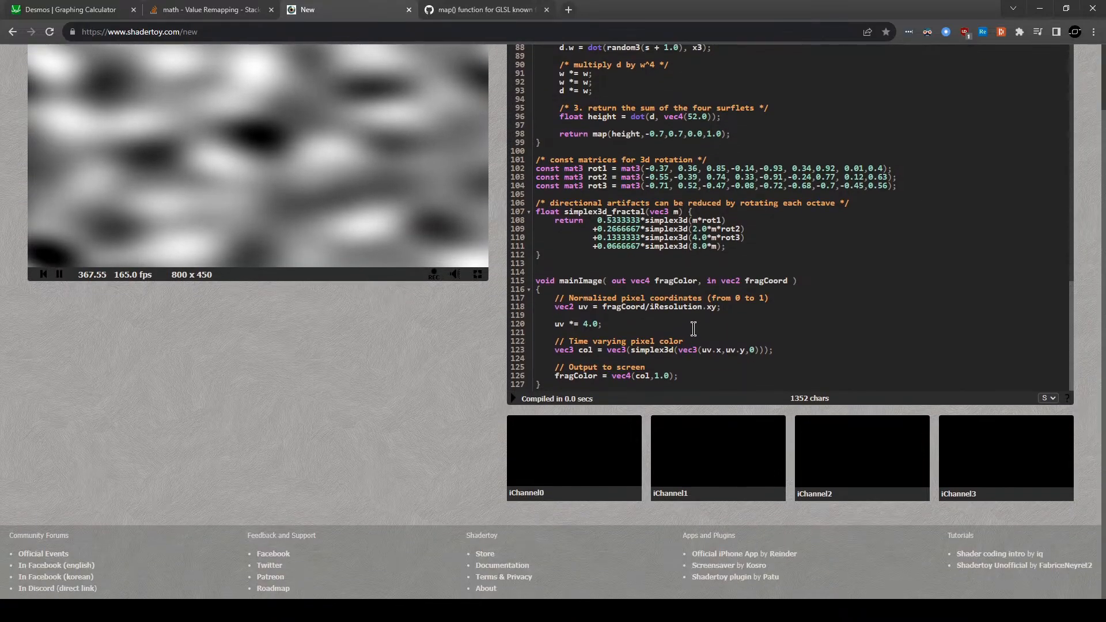
scroll(451, 291, "up", 2)
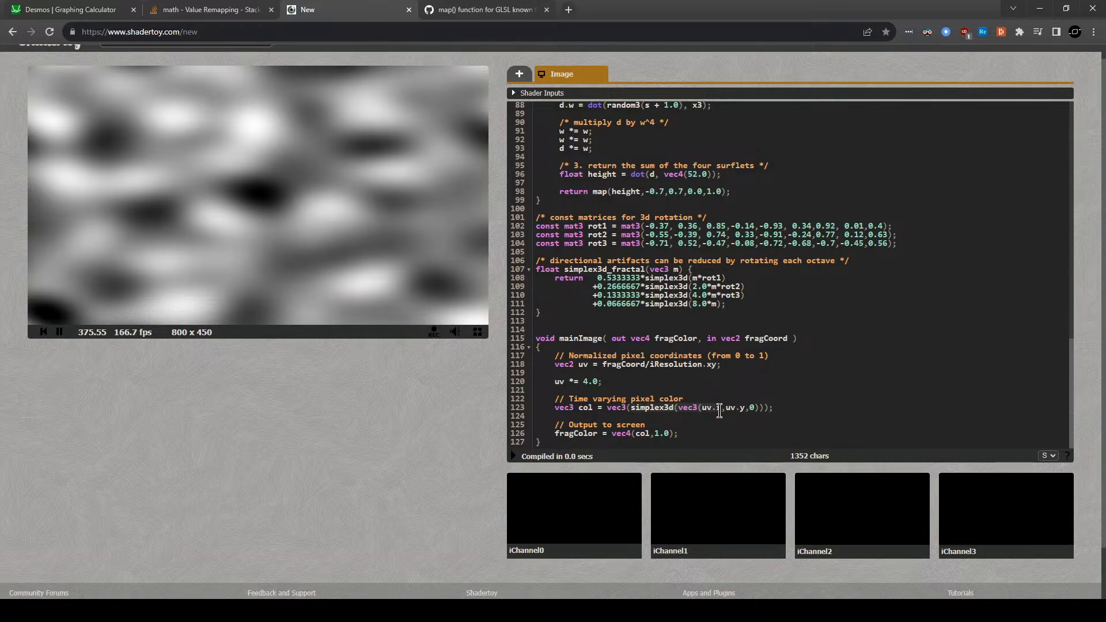
key("ctrl+x")
left_click(679, 390)
key("Return")
key("Return")
key("Up")
type("float height =")
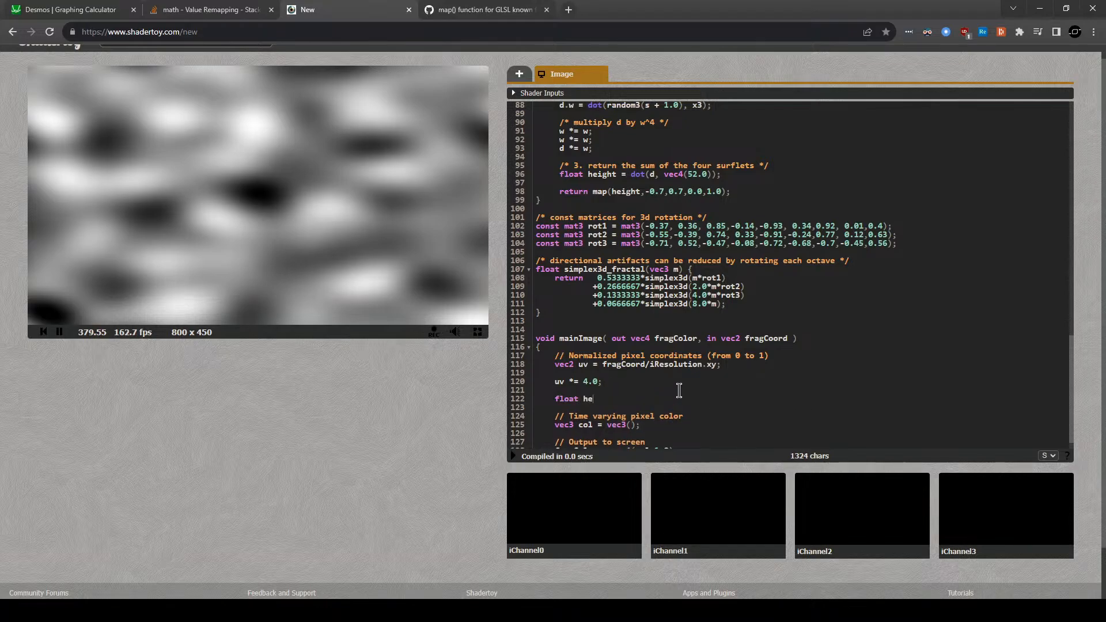
key("ctrl+v")
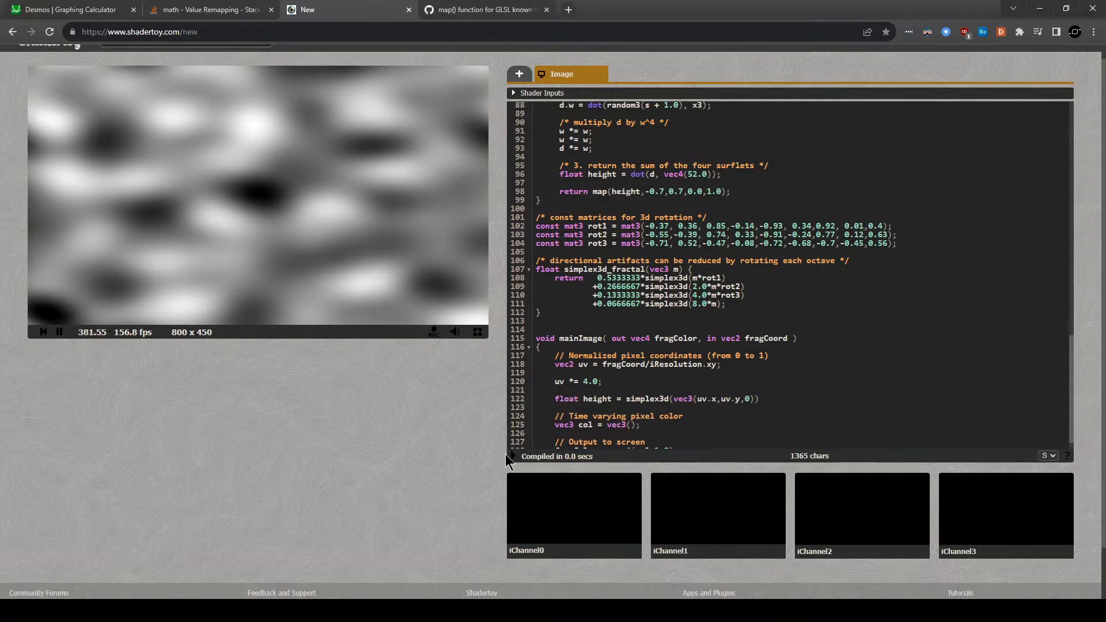
Set the code editor's text size to M.
left_click(1046, 456)
left_click(1055, 486)
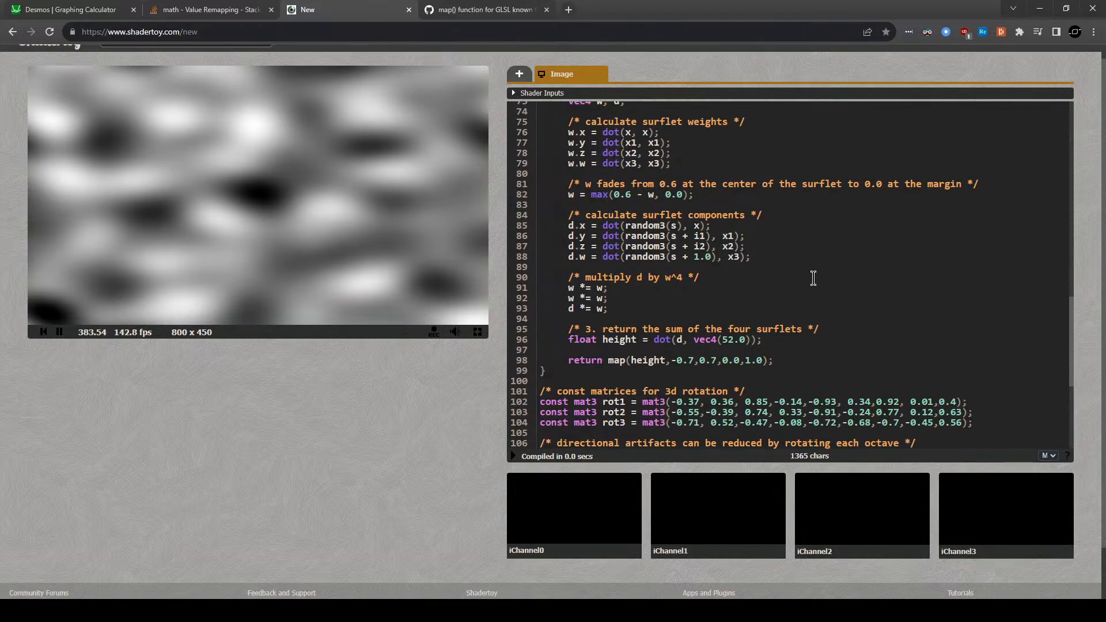
scroll(655, 334, "down", 3)
End the height declaration with a semicolon, pass height to the vec3 in the col line and compile the shader.
left_click(829, 368)
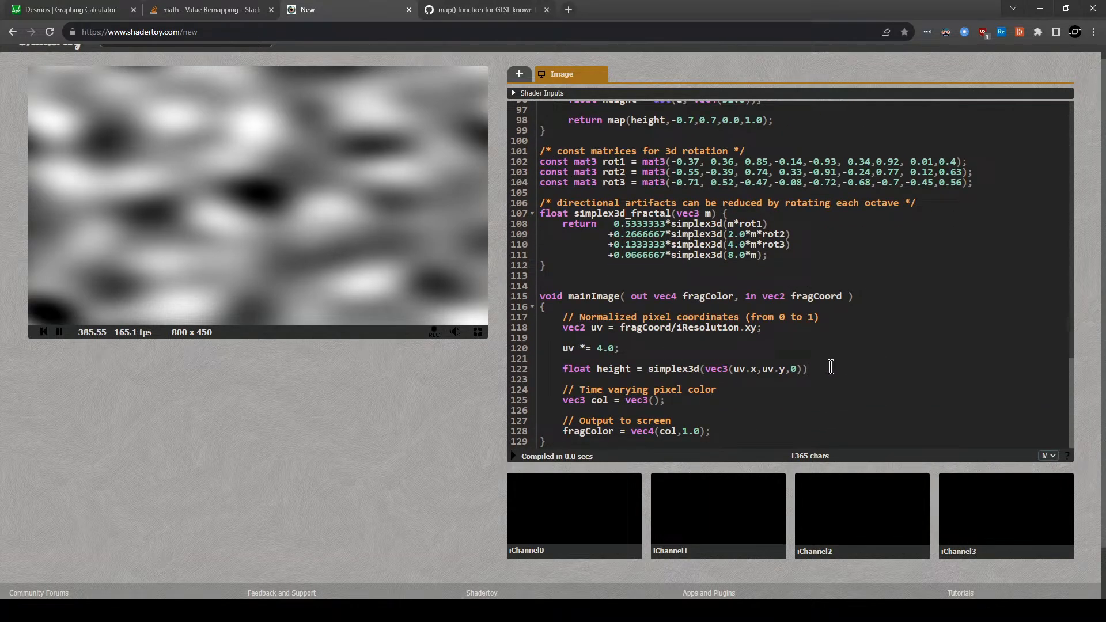
type(";")
double_click(621, 371)
key("ctrl+c")
left_click(654, 401)
key("ctrl+v")
left_click(513, 456)
Open the website belowthestone.com in a new browser tab.
left_click(568, 9)
key("BackSpace")
key("BackSpace")
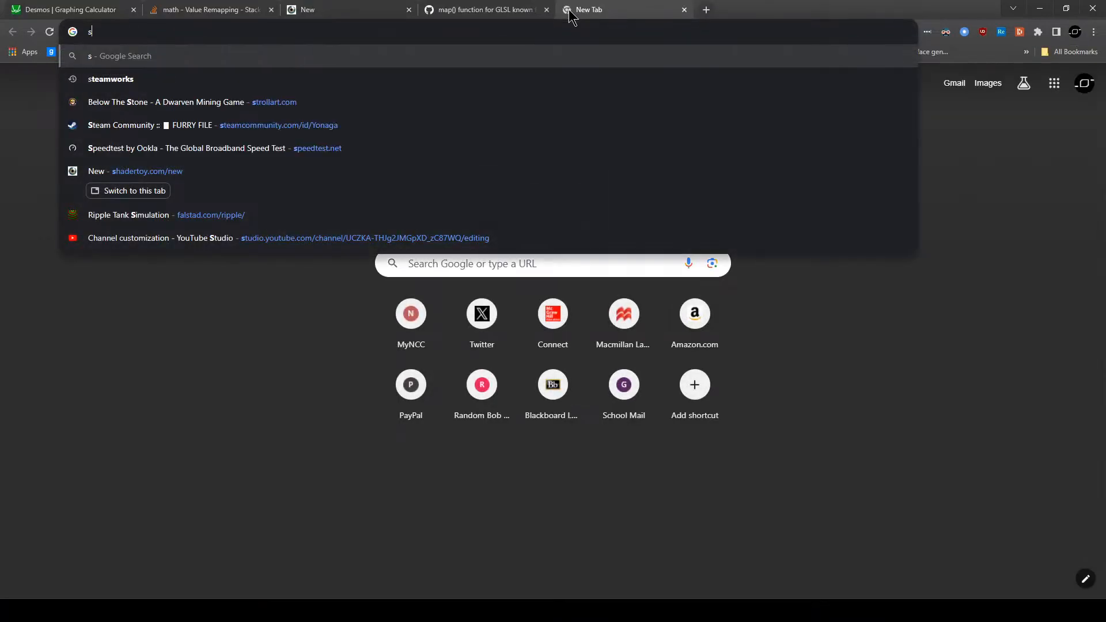
type("belowthestone.com")
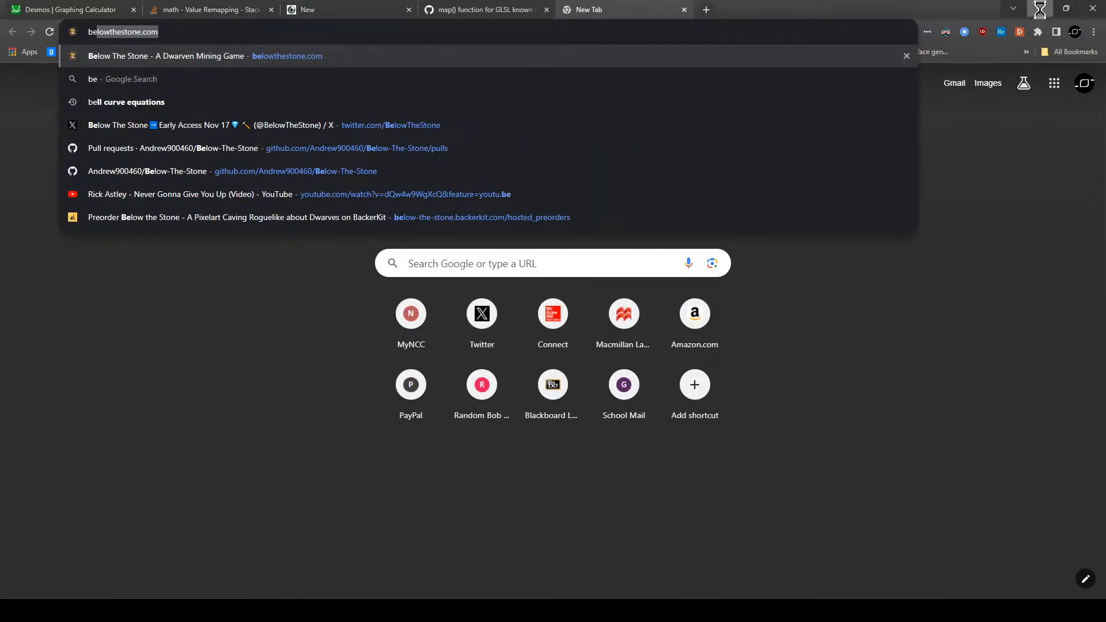
left_click(1040, 8)
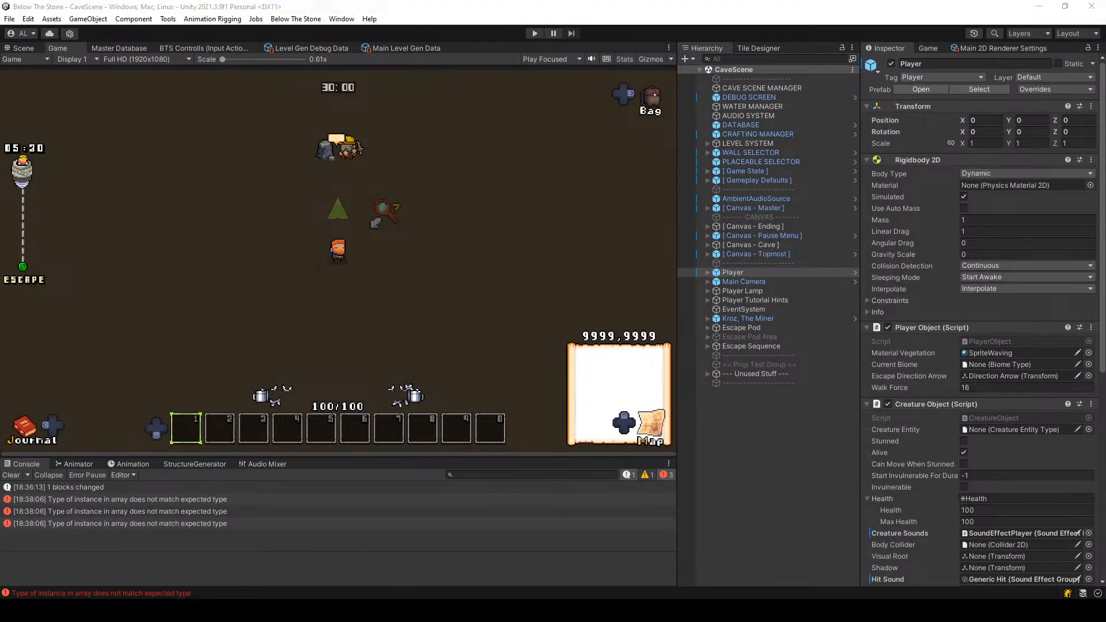
mouse_move(378, 611)
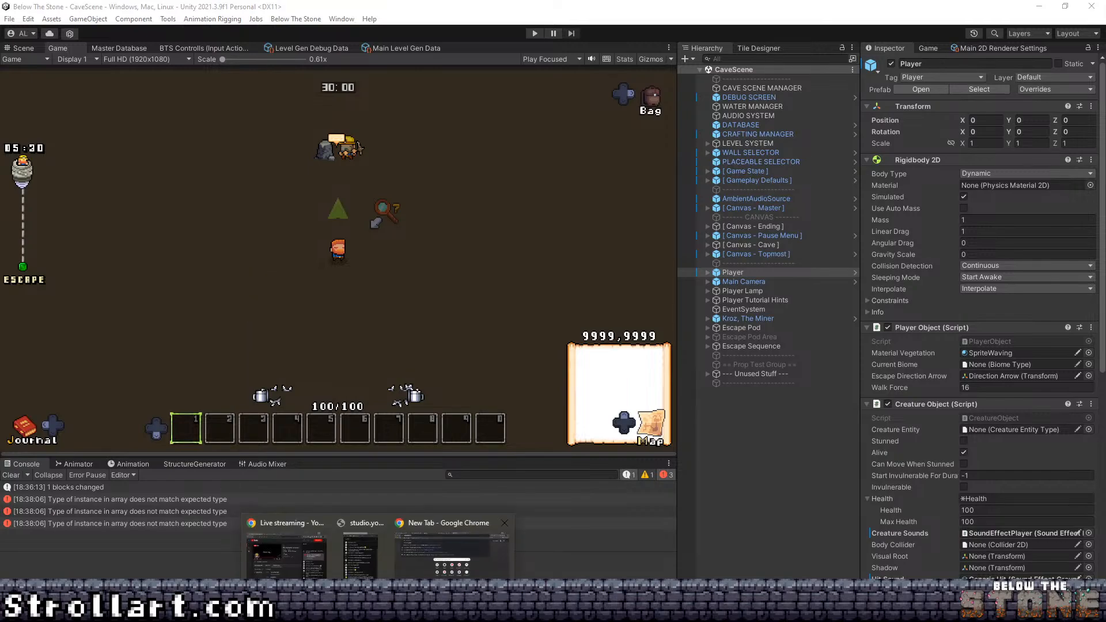
left_click(452, 553)
type("be")
key("Right")
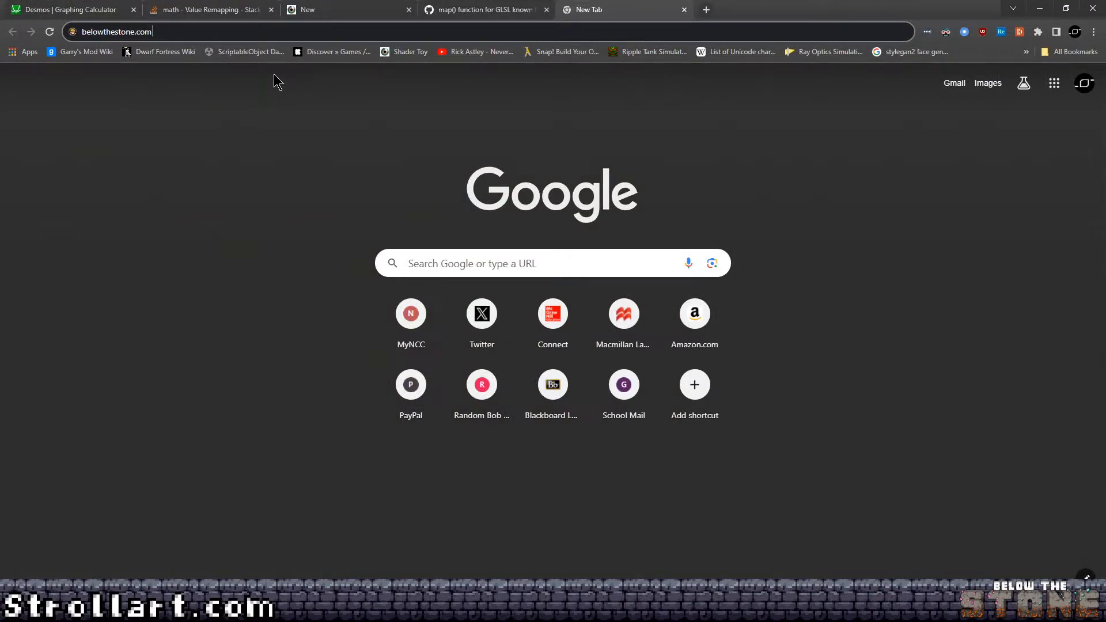
key("Return")
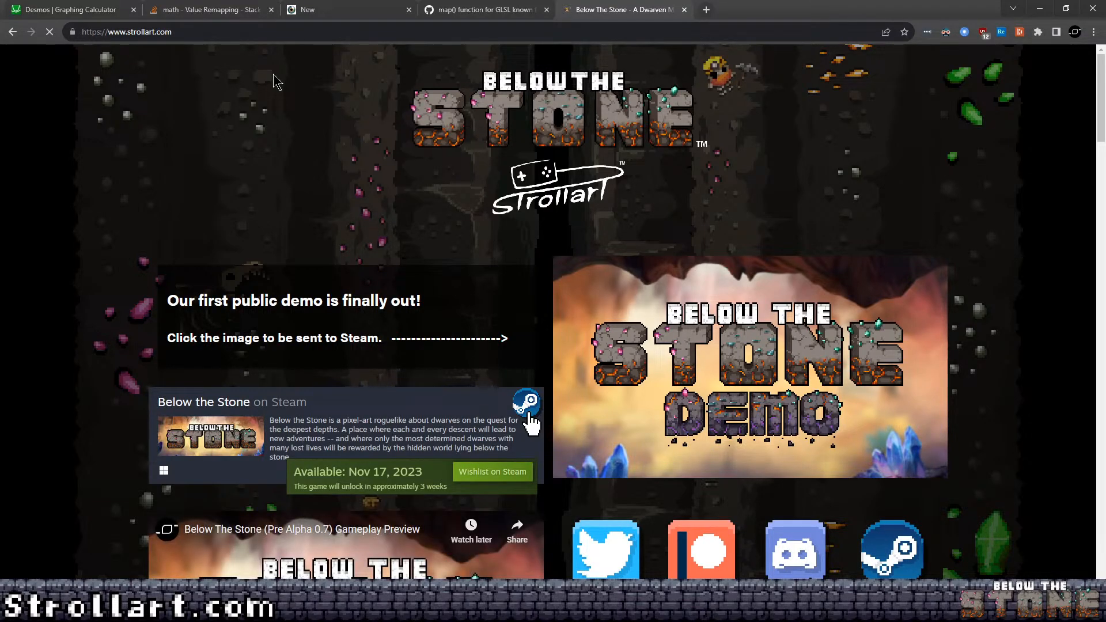
Look through the Below the Stone page's demo, links, biome and feature sections, then close its tab.
scroll(806, 326, "down", 4)
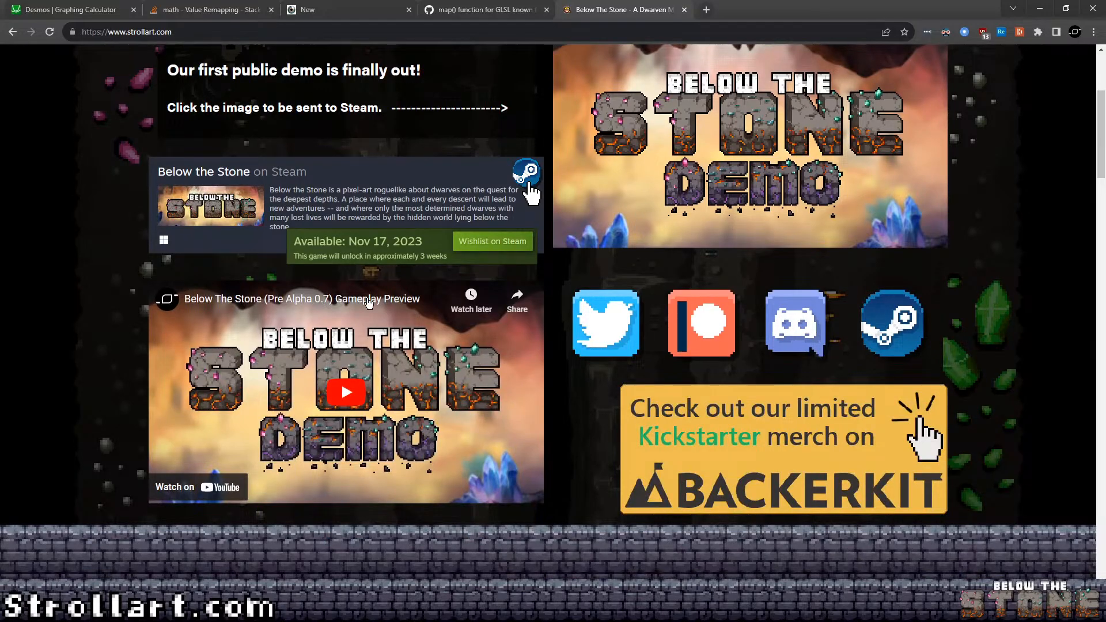
scroll(75, 284, "up", 4)
scroll(74, 282, "down", 2)
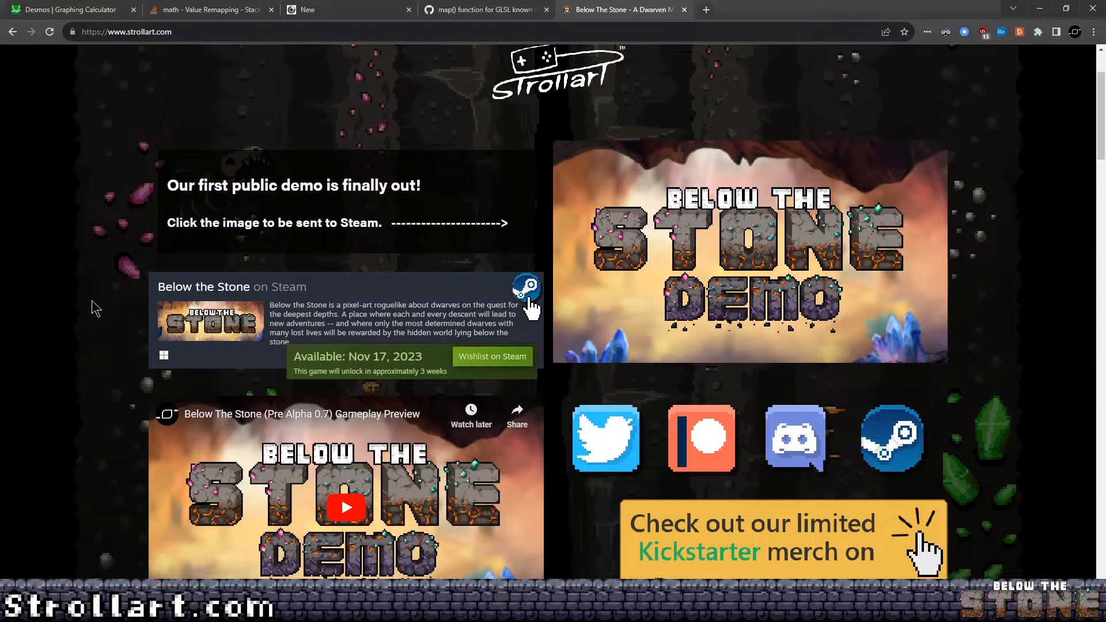
scroll(902, 429, "down", 3)
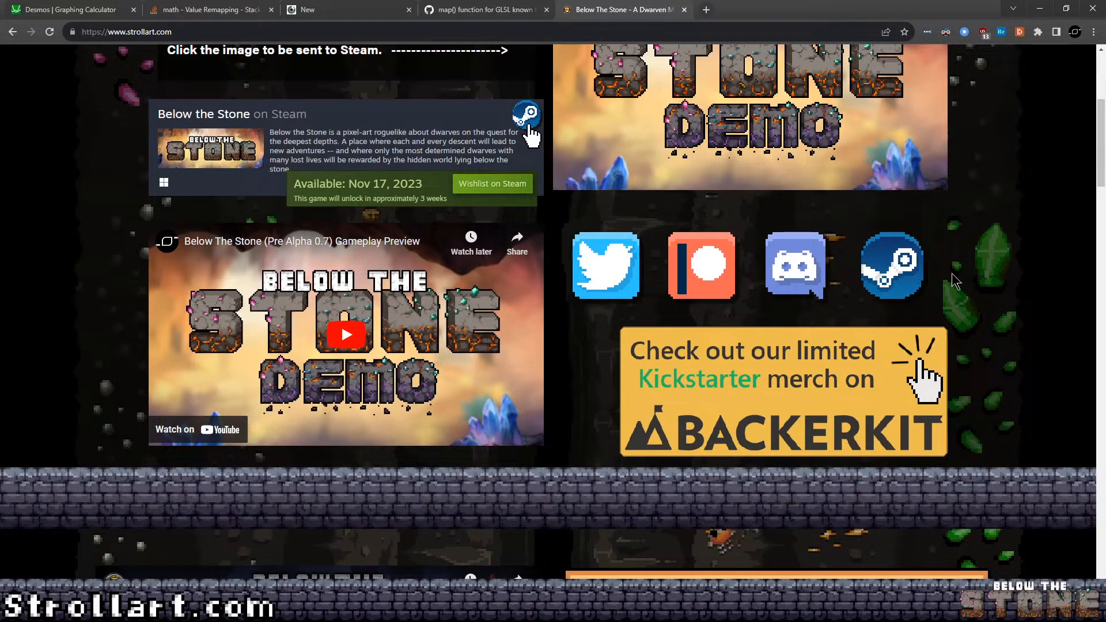
scroll(894, 279, "up", 3)
scroll(630, 418, "down", 3)
scroll(415, 275, "down", 6)
scroll(403, 279, "up", 5)
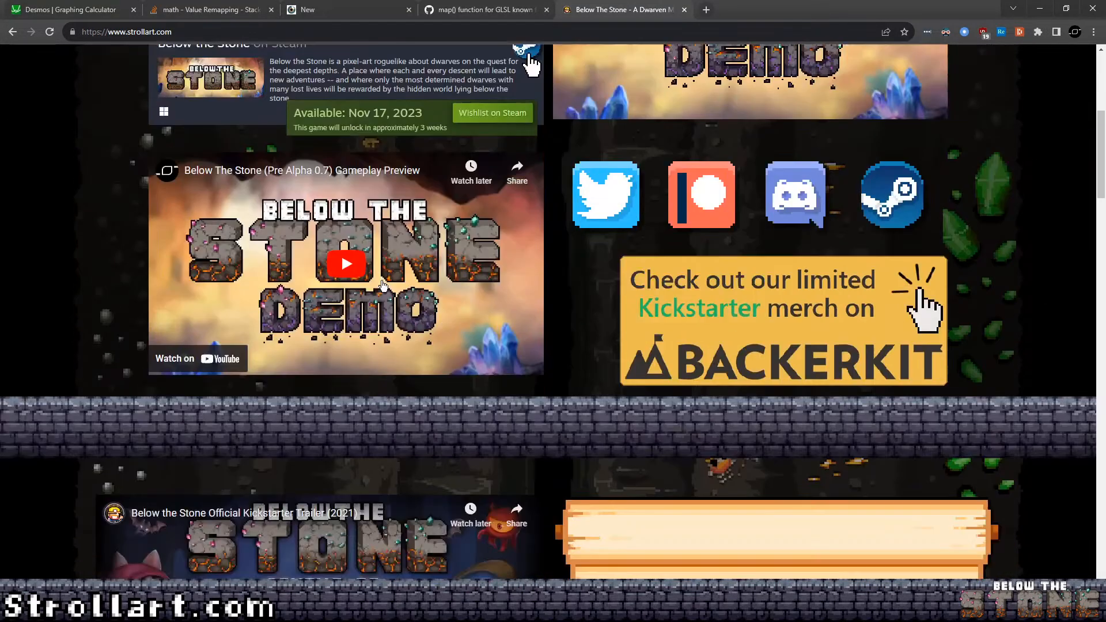
scroll(384, 284, "down", 9)
scroll(376, 331, "down", 5)
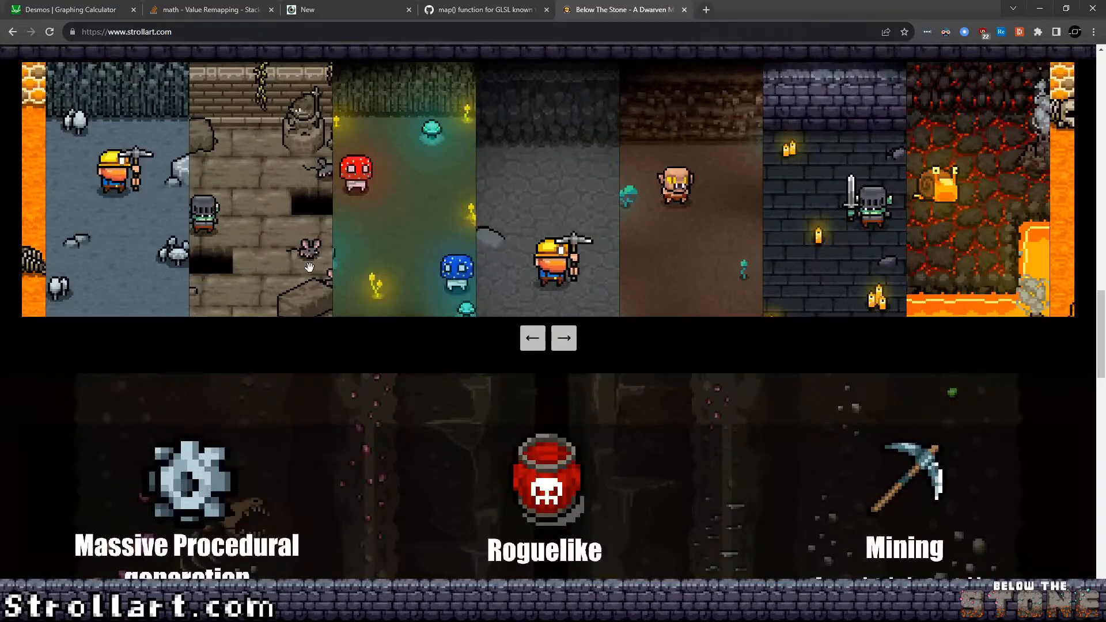
scroll(382, 346, "down", 10)
scroll(434, 349, "up", 20)
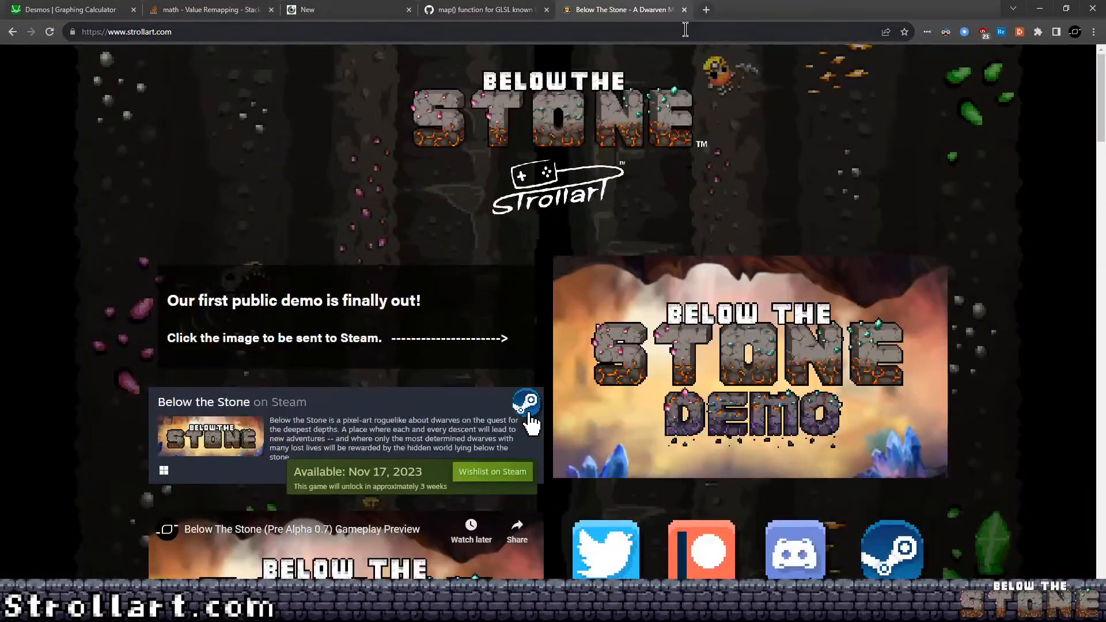
left_click(684, 9)
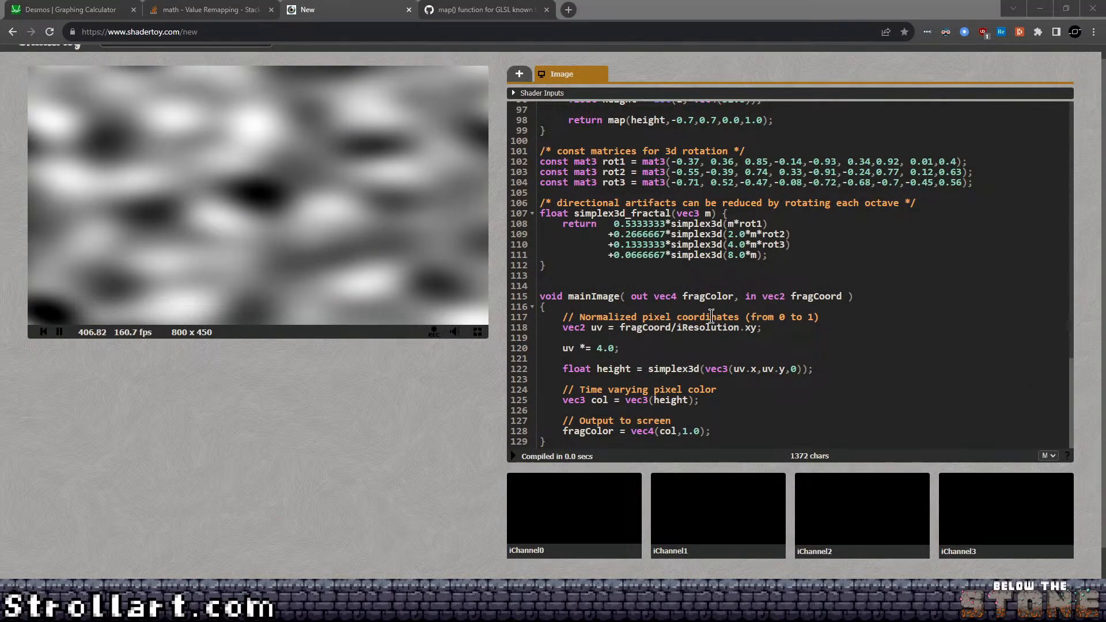
left_click(1004, 610)
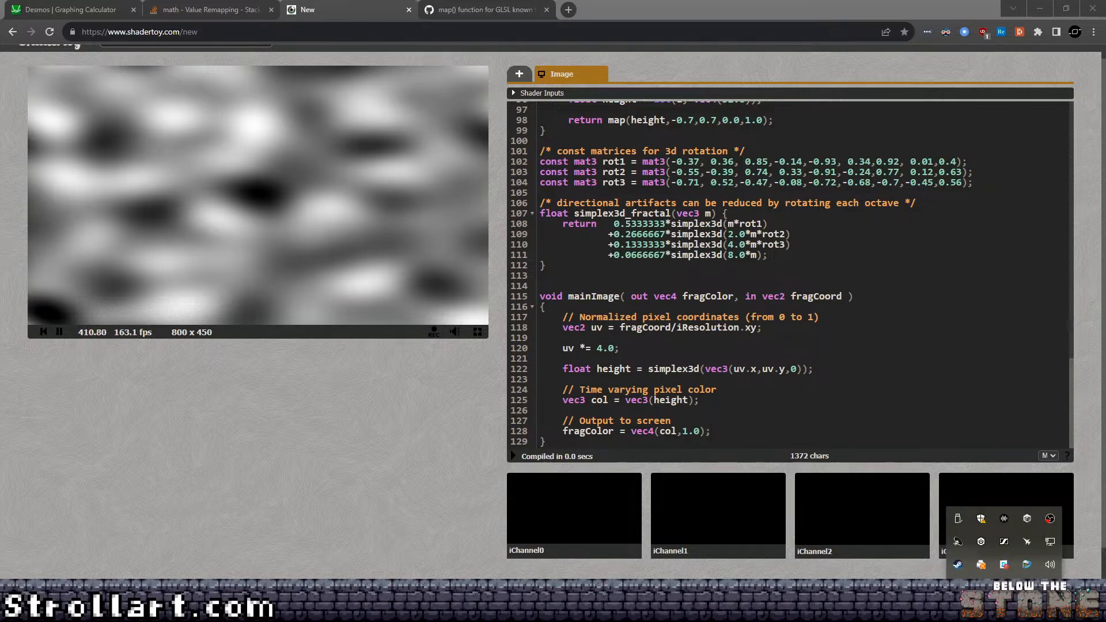
left_click(1004, 611)
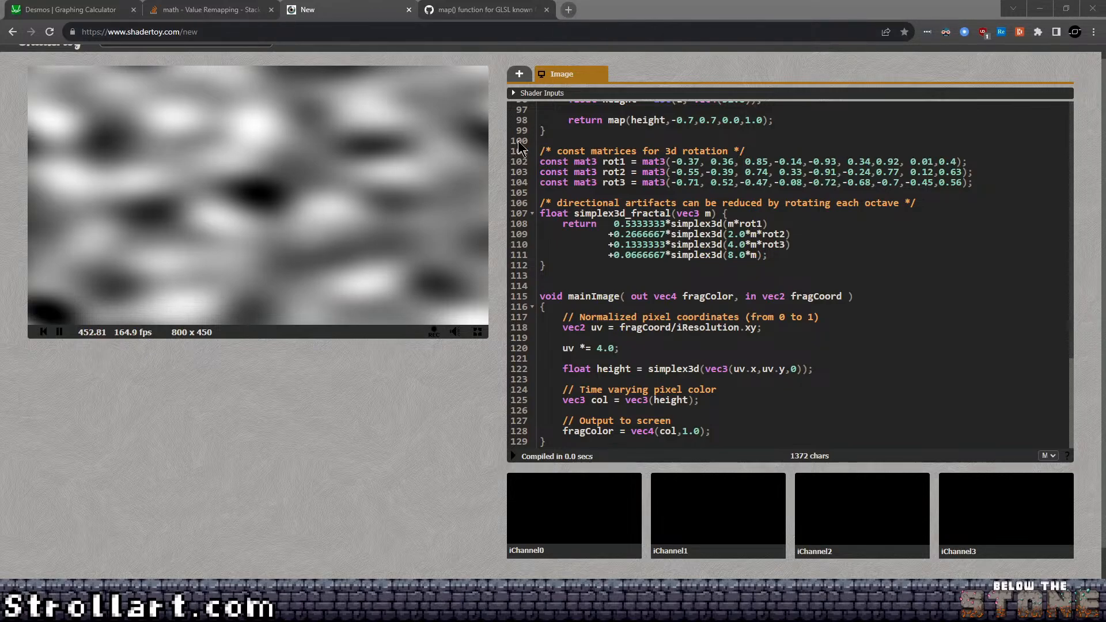
Open strollart.com in a new tab and view Below the Stone's Steam store page in the browser, declining to open the Steam application.
left_click(569, 10)
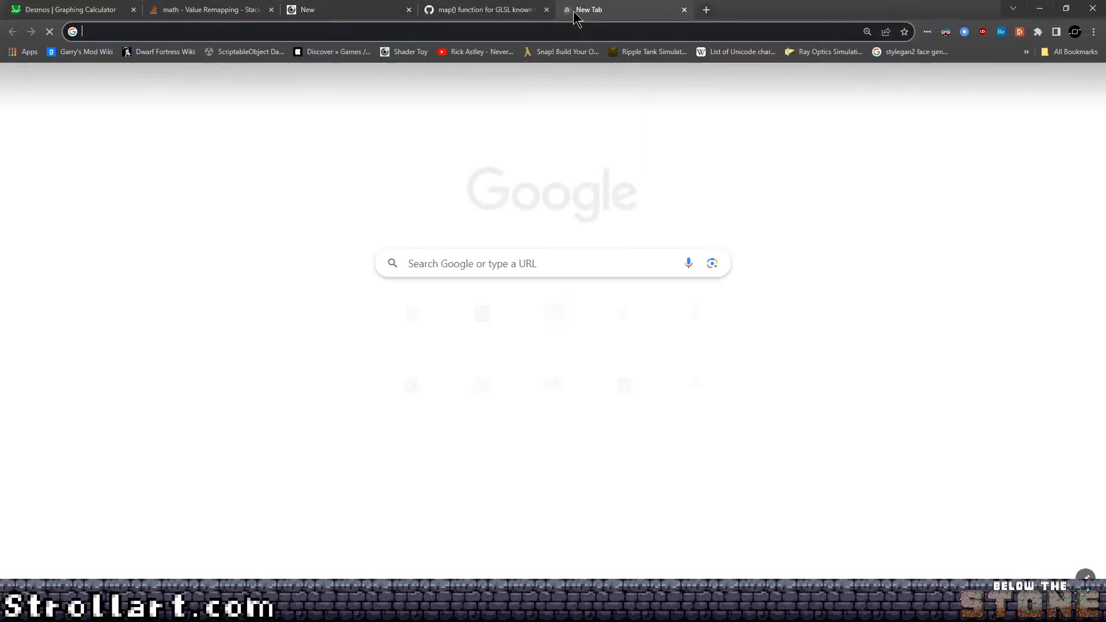
type("strollart.com")
key("Return")
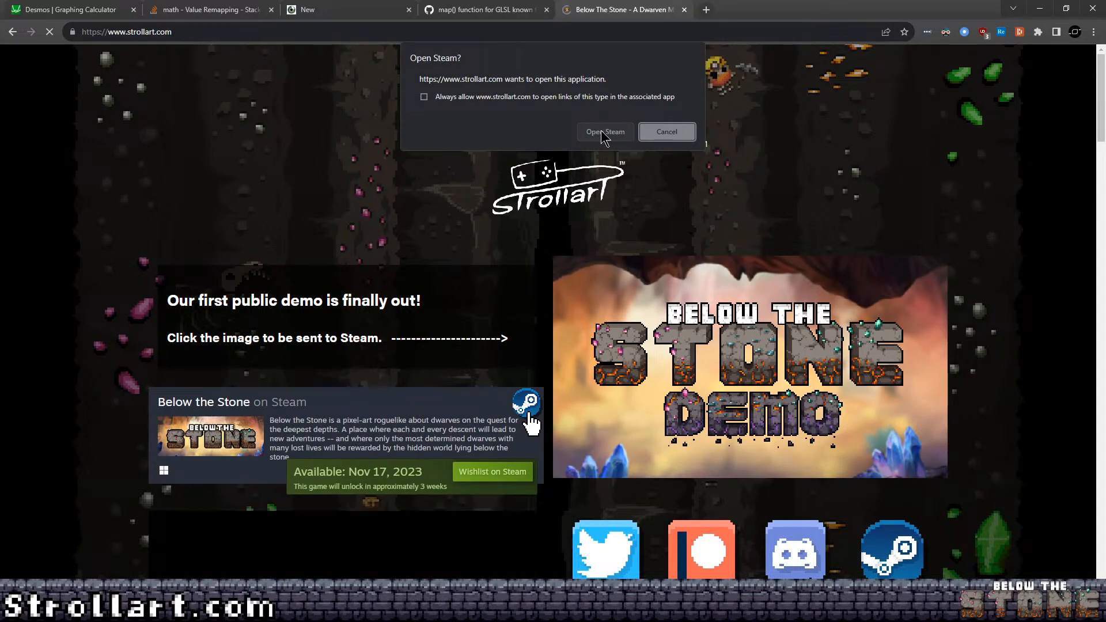
left_click(655, 136)
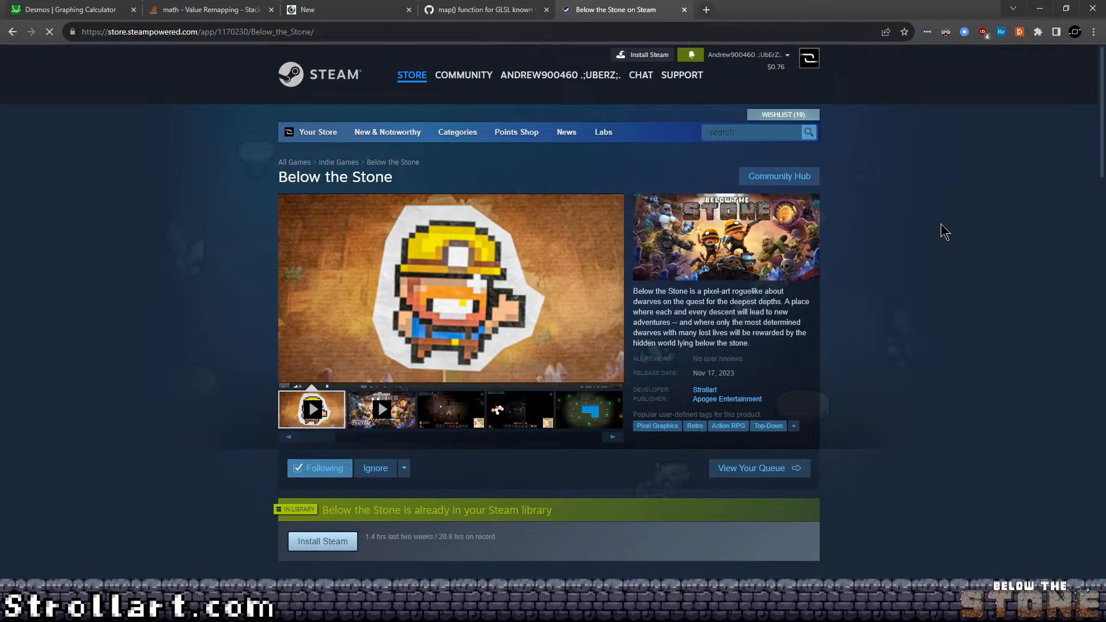
scroll(960, 301, "down", 4)
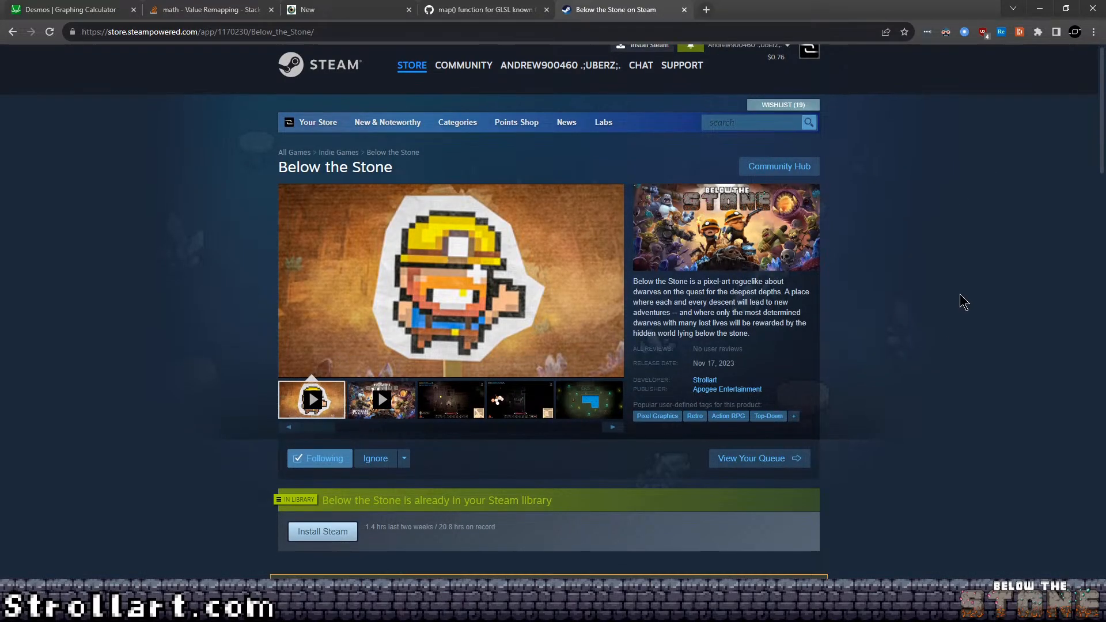
scroll(950, 287, "up", 4)
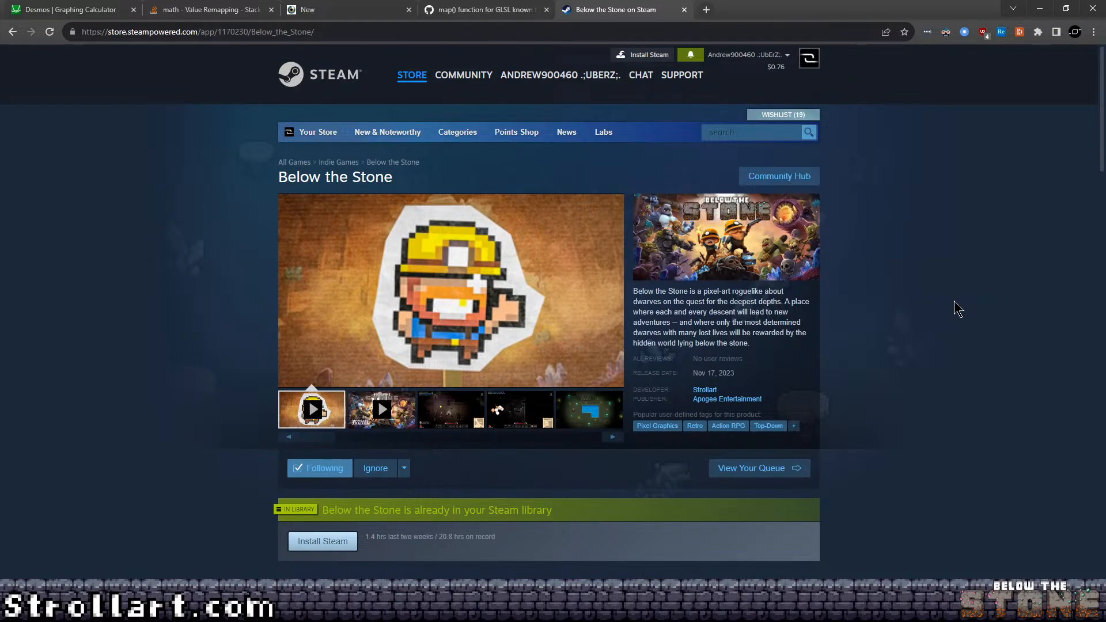
Search the Below the Stone store page for "rogue", examine its short and full game descriptions, and close the search.
key("ctrl+f")
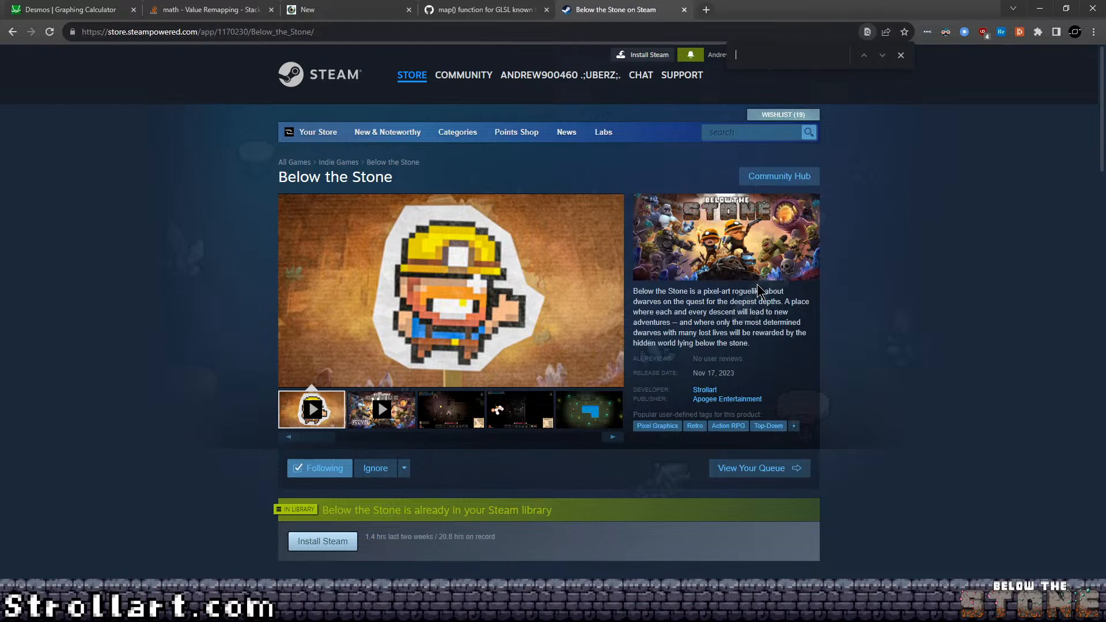
type("rogue")
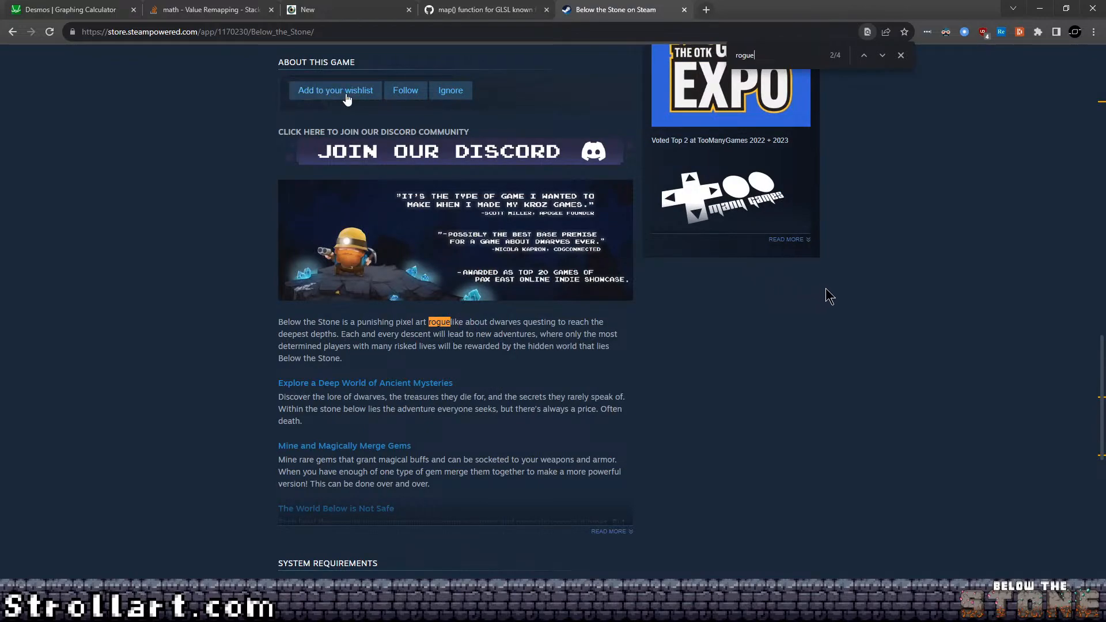
scroll(859, 288, "up", 15)
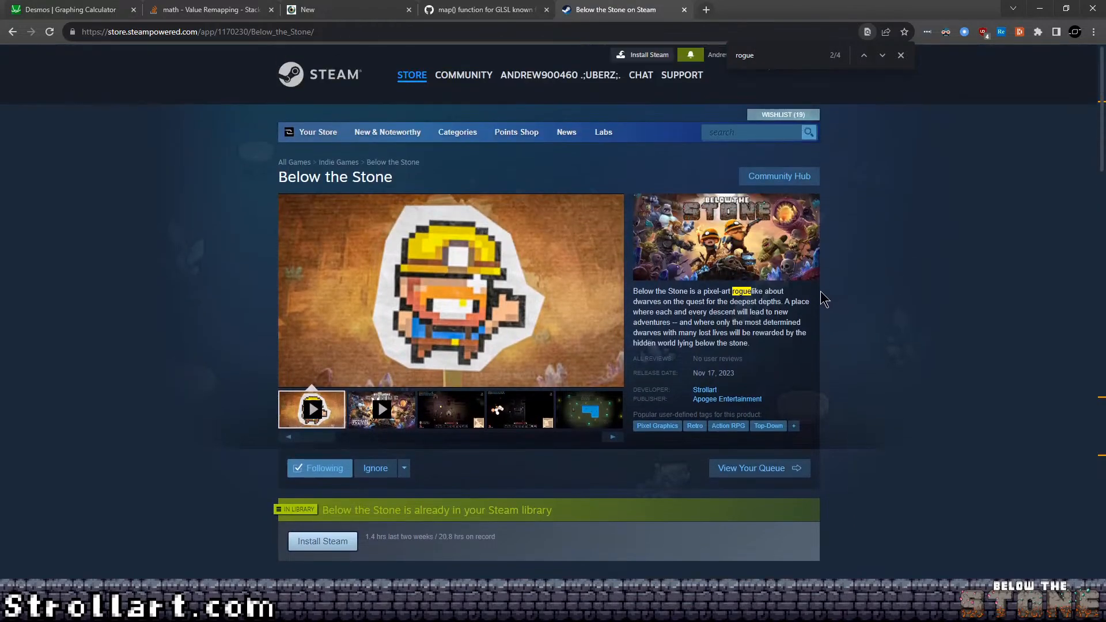
left_click_drag(648, 292, 838, 297)
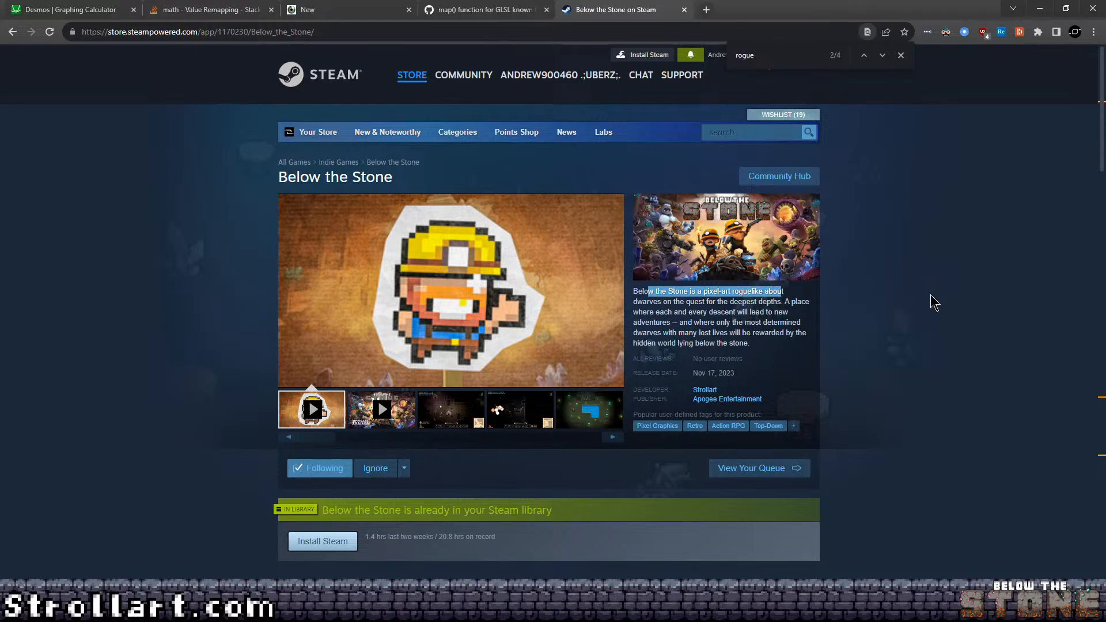
scroll(937, 289, "down", 15)
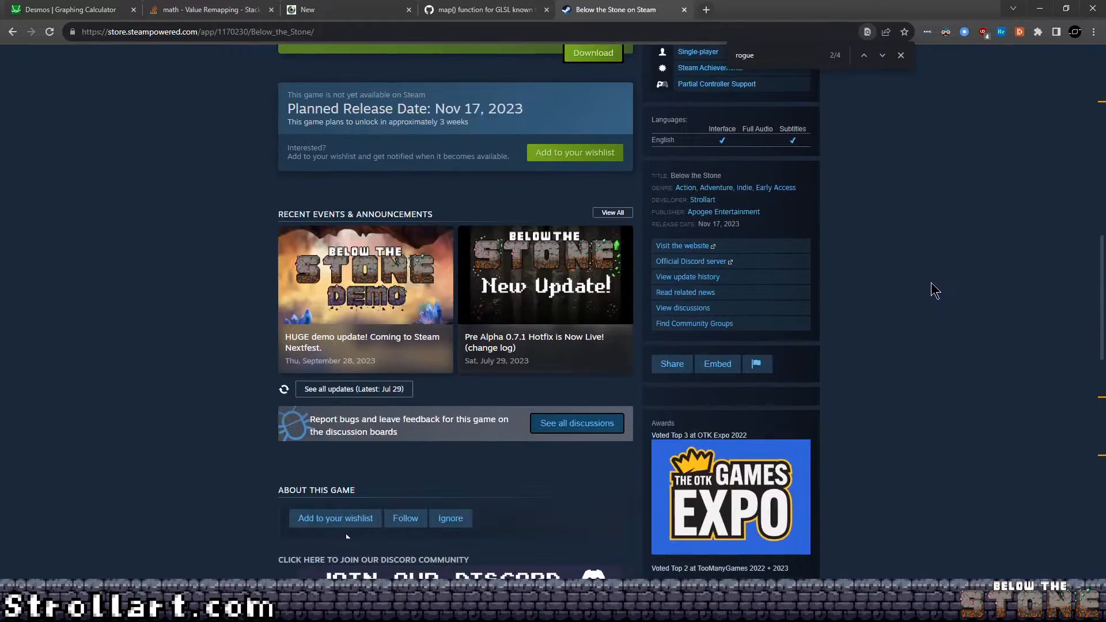
left_click_drag(343, 290, 507, 303)
scroll(869, 299, "down", 10)
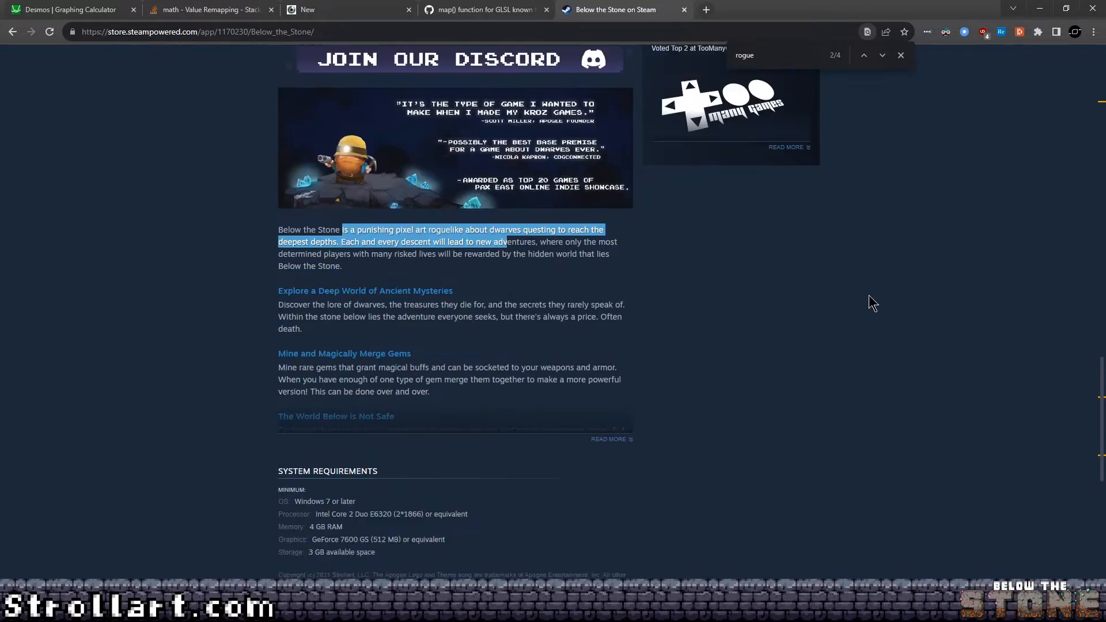
scroll(835, 314, "up", 15)
scroll(818, 329, "up", 10)
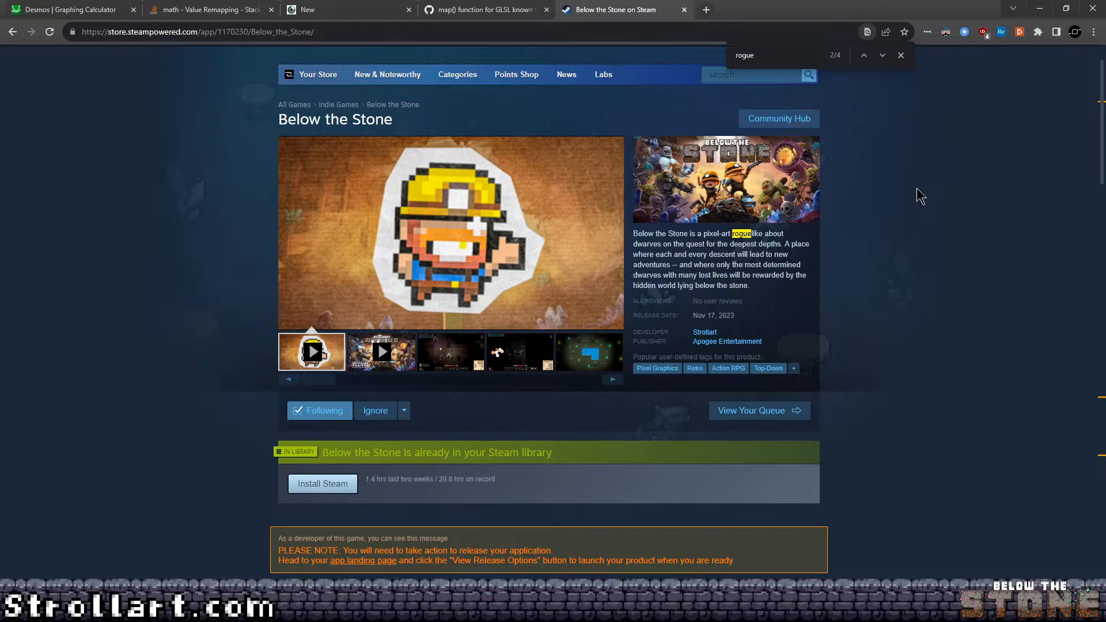
left_click(902, 55)
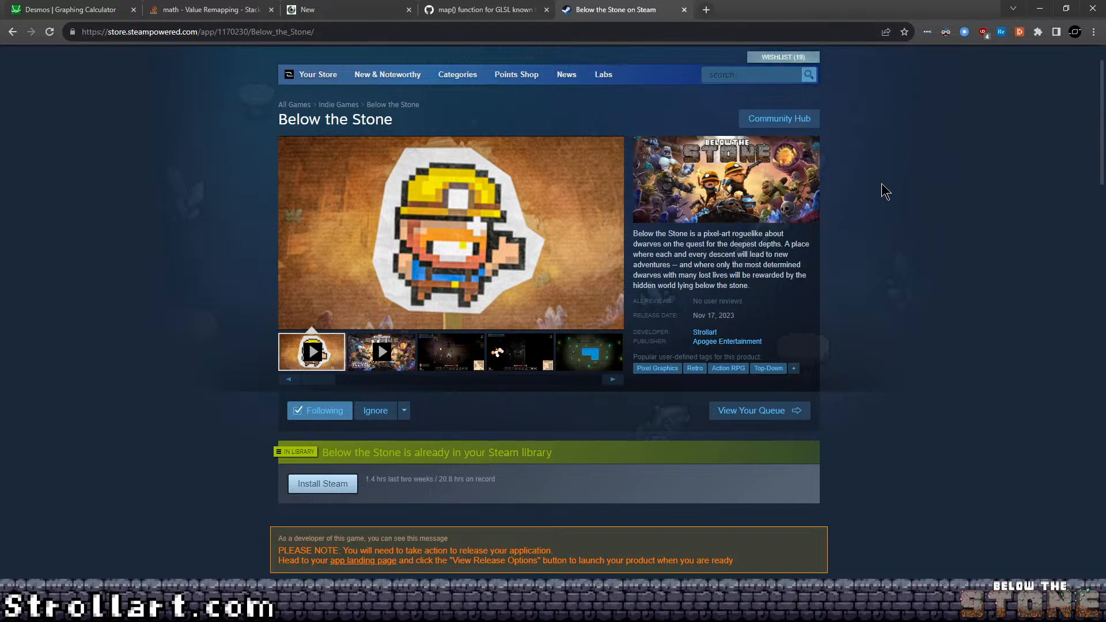
Open the full list of Below the Stone's store tags, examine the popular user-defined and applied tags, and close the list.
left_click(794, 369)
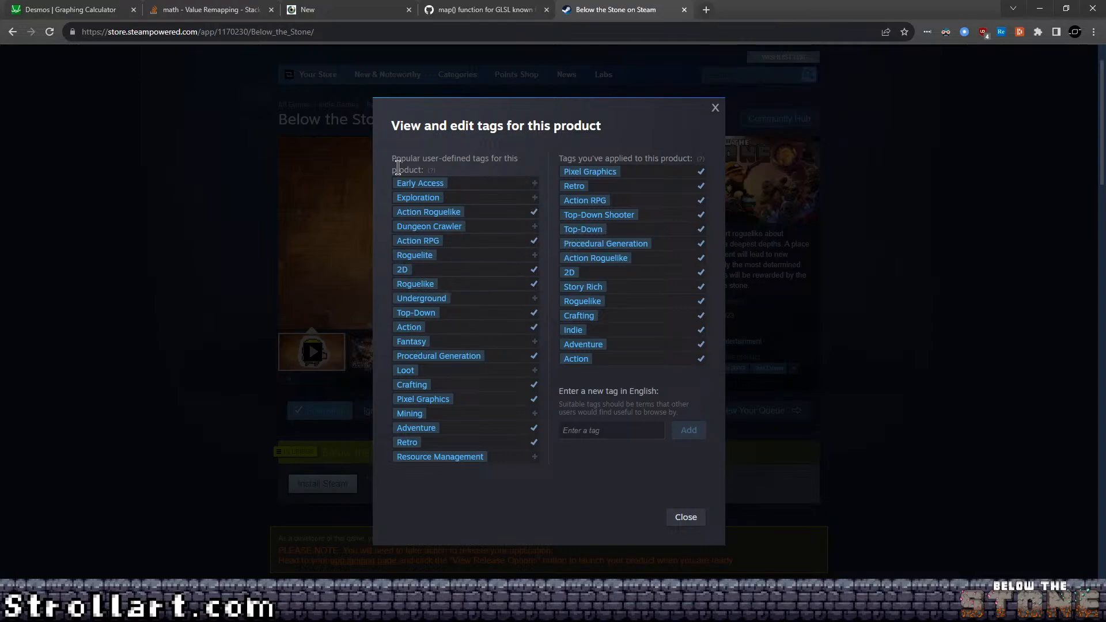
left_click_drag(396, 159, 514, 160)
left_click_drag(396, 170, 494, 161)
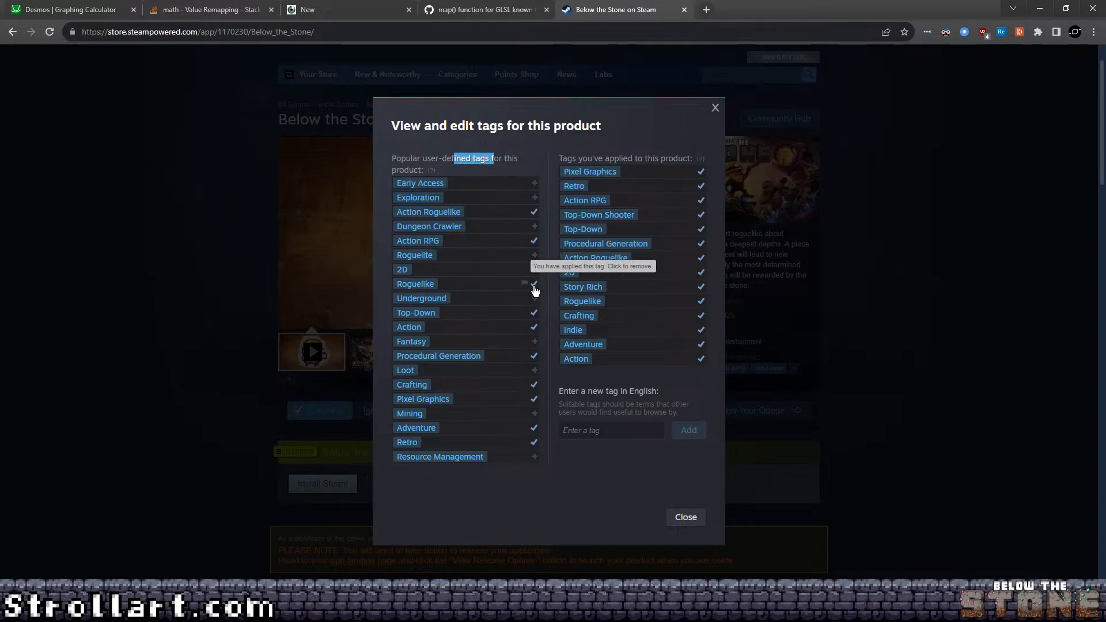
left_click_drag(558, 160, 678, 108)
left_click(678, 109)
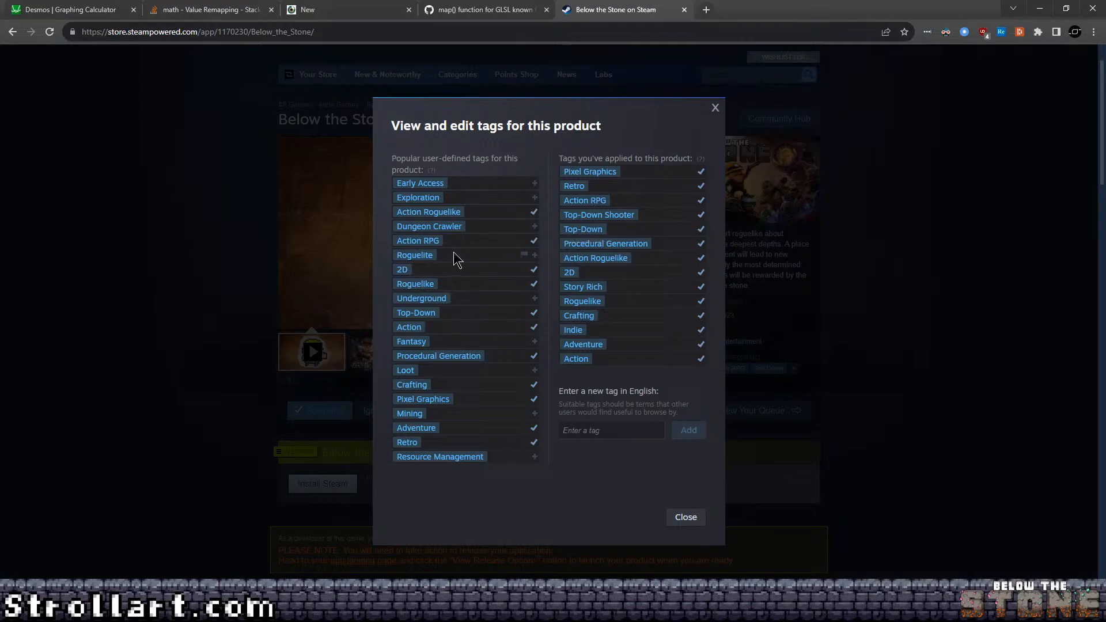
left_click(715, 109)
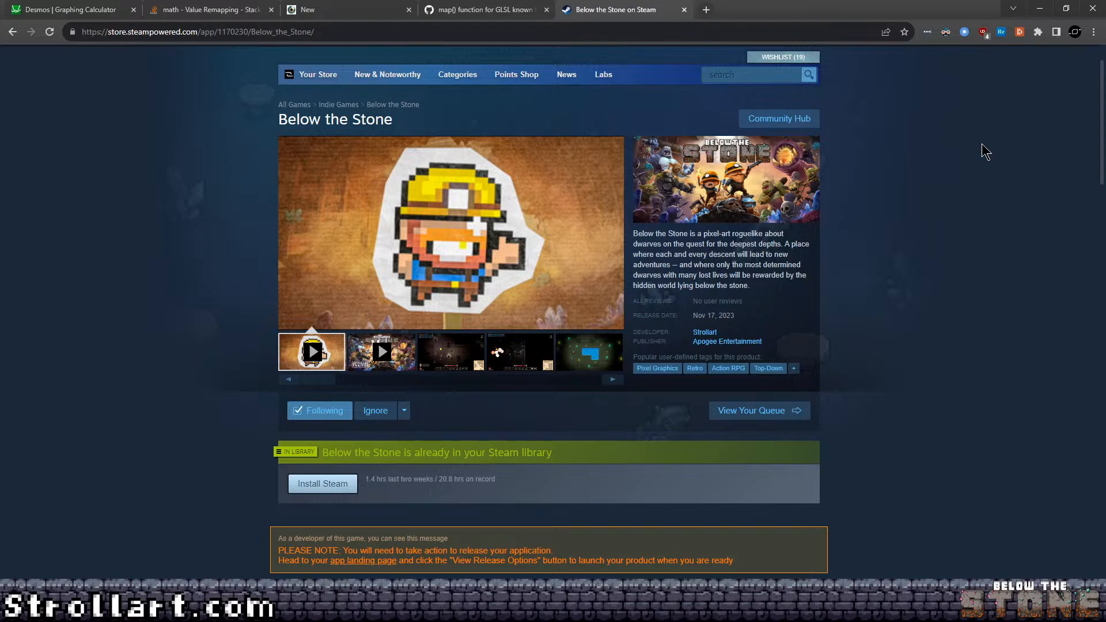
View the full list of user-defined tags for Below the Stone, and close the store page.
left_click(794, 368)
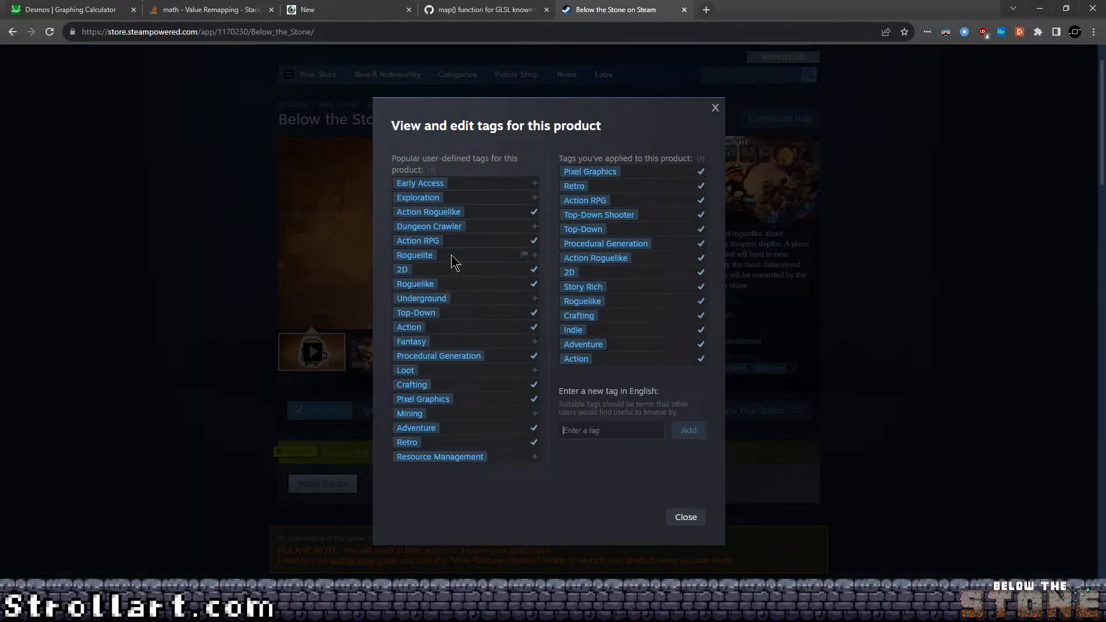
left_click(715, 108)
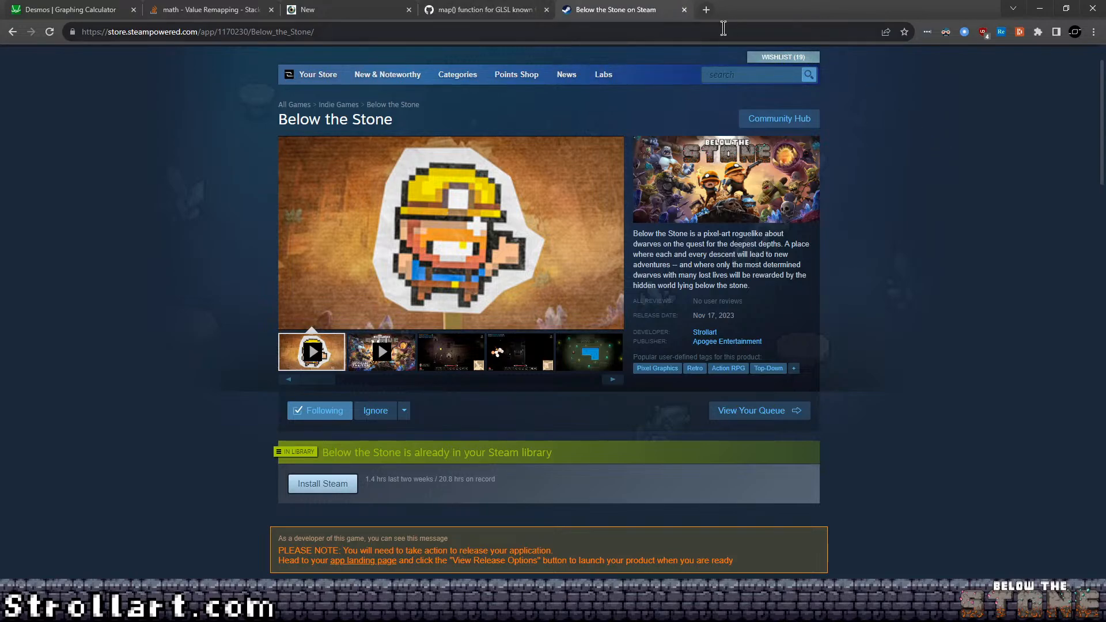
left_click(684, 10)
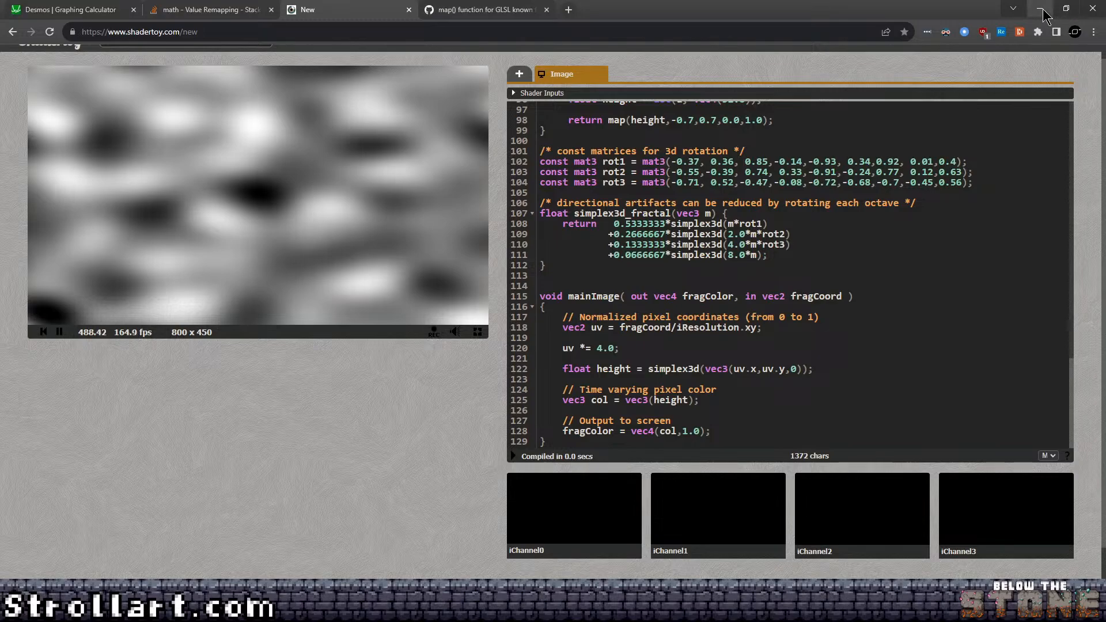
Switch to the Steam client's store to view it, and put its window away.
left_click(1003, 610)
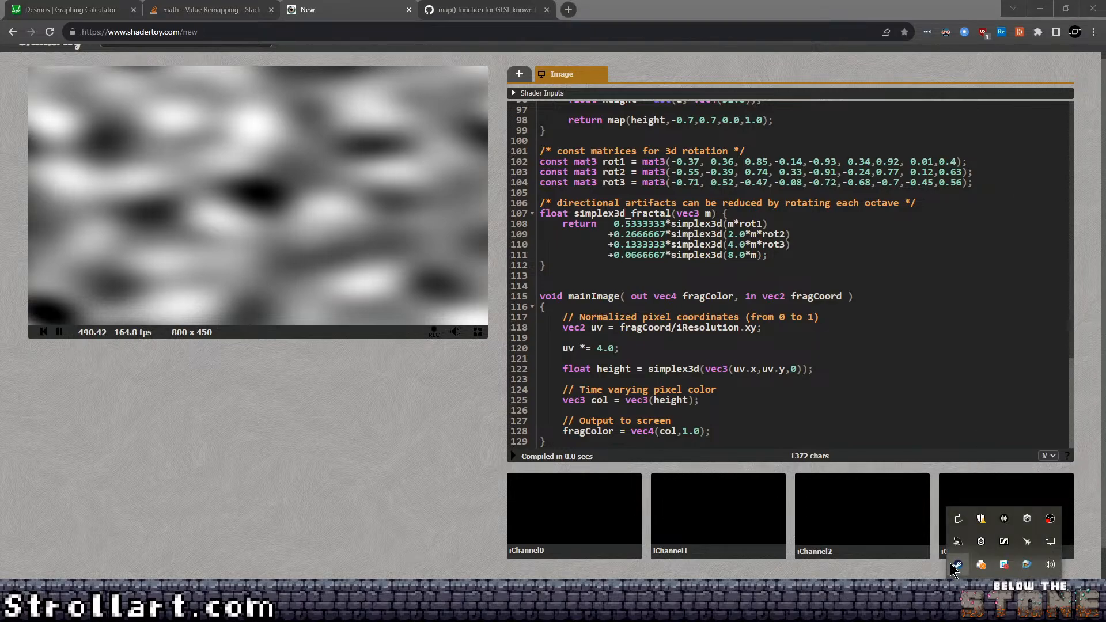
left_click(958, 565)
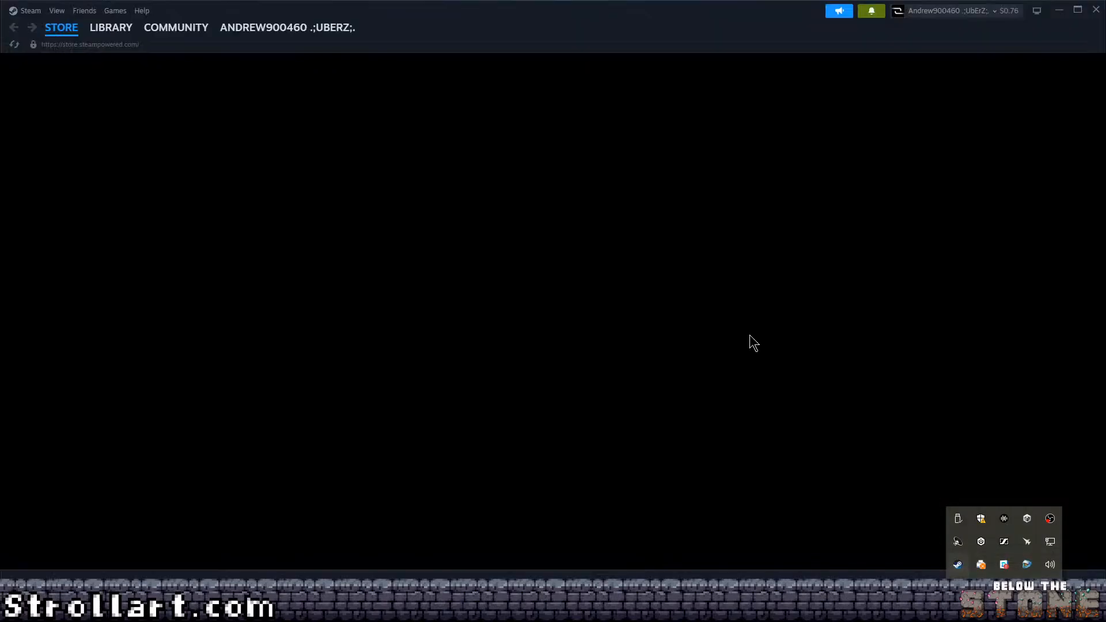
left_click(1057, 11)
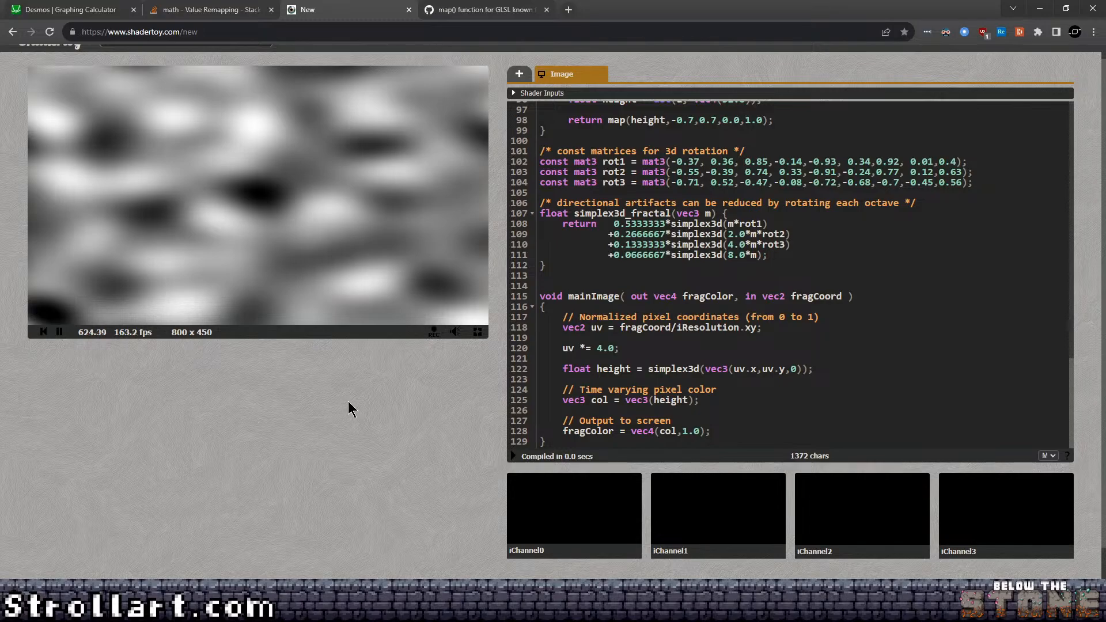
Switch to the Unity editor and run CaveScene in Play mode.
left_click(1040, 9)
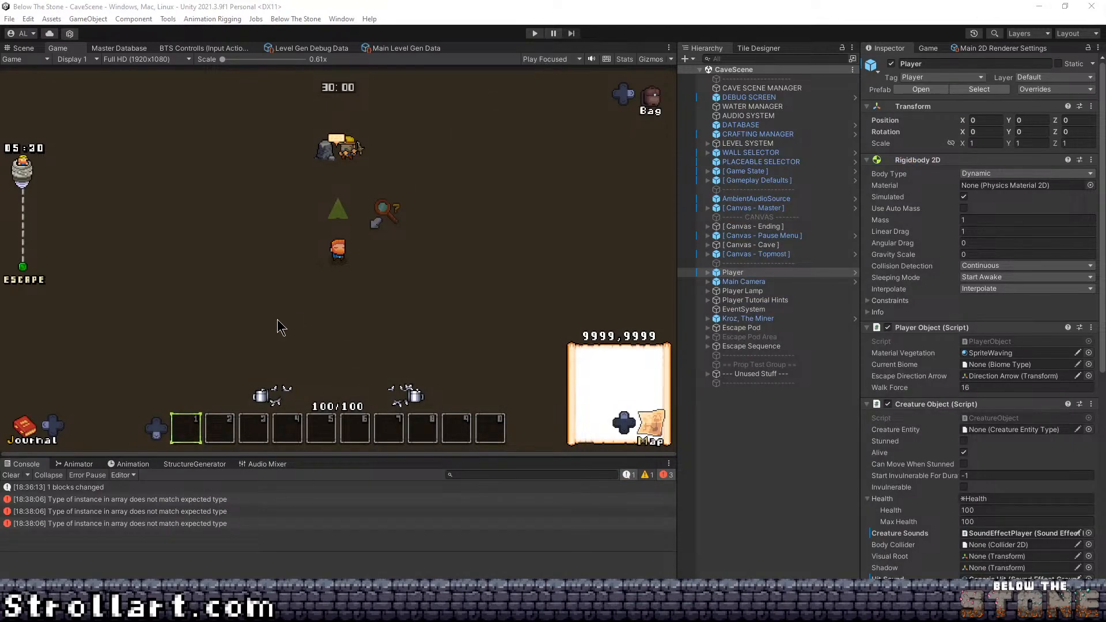
key("alt+Tab")
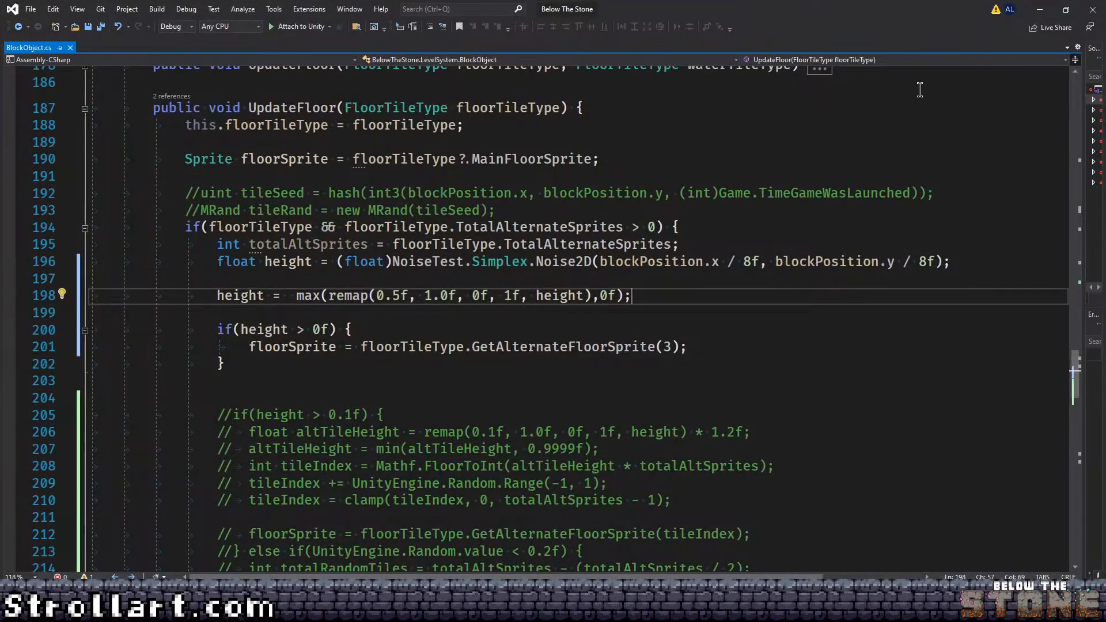
left_click(1040, 9)
left_click(534, 33)
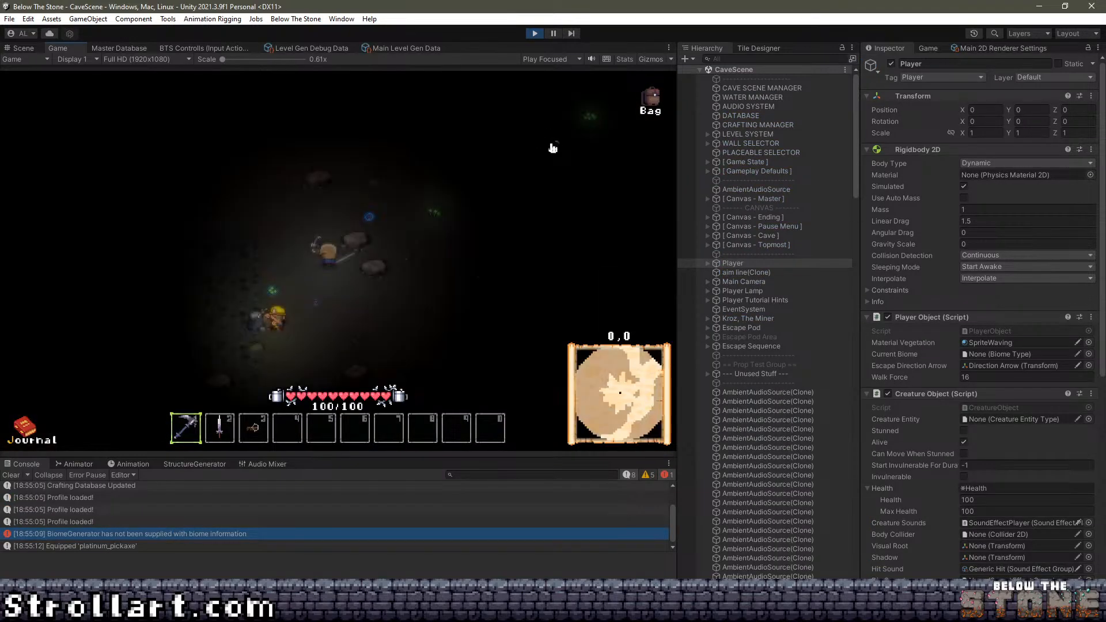
Walk away from the spawn point, dismiss the cave welcome message, and close the character's bag.
key("w")
key("a")
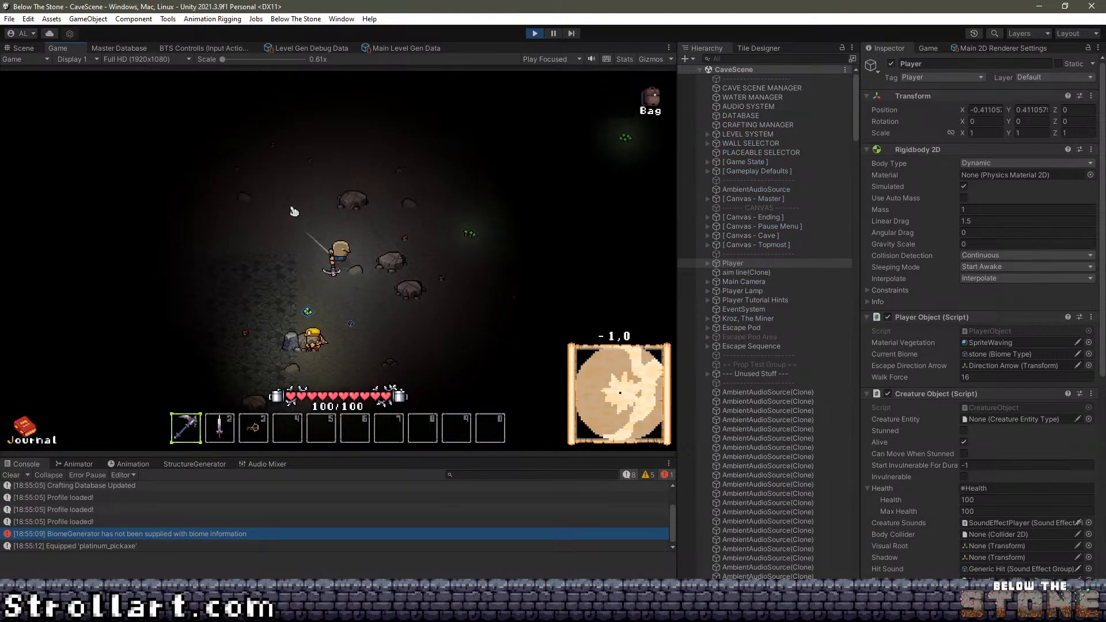
key("d")
left_click(649, 113)
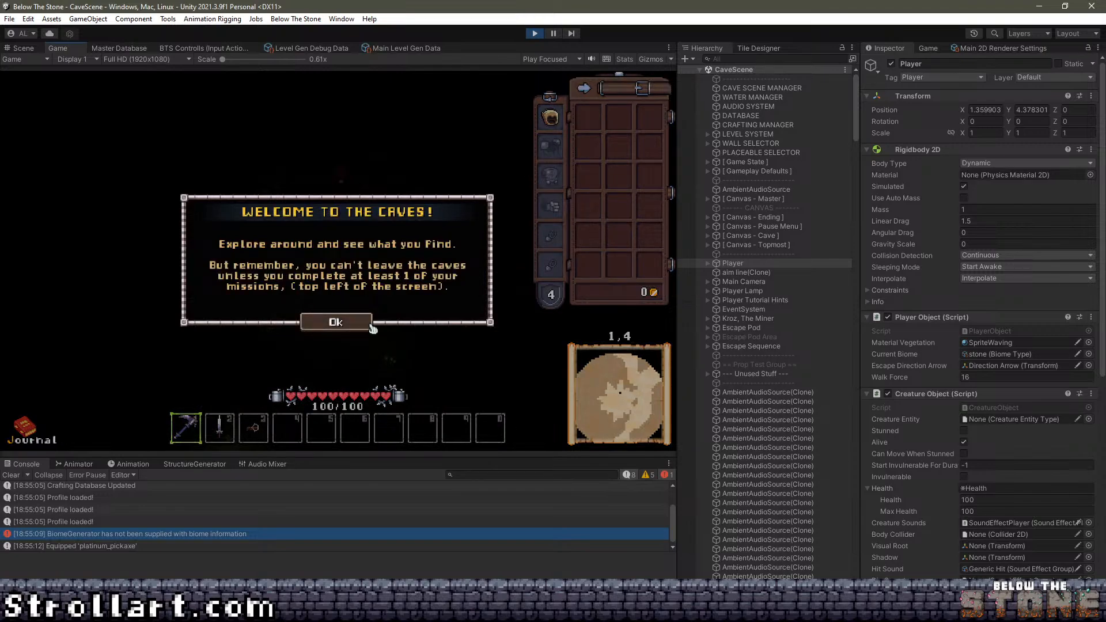
left_click(336, 322)
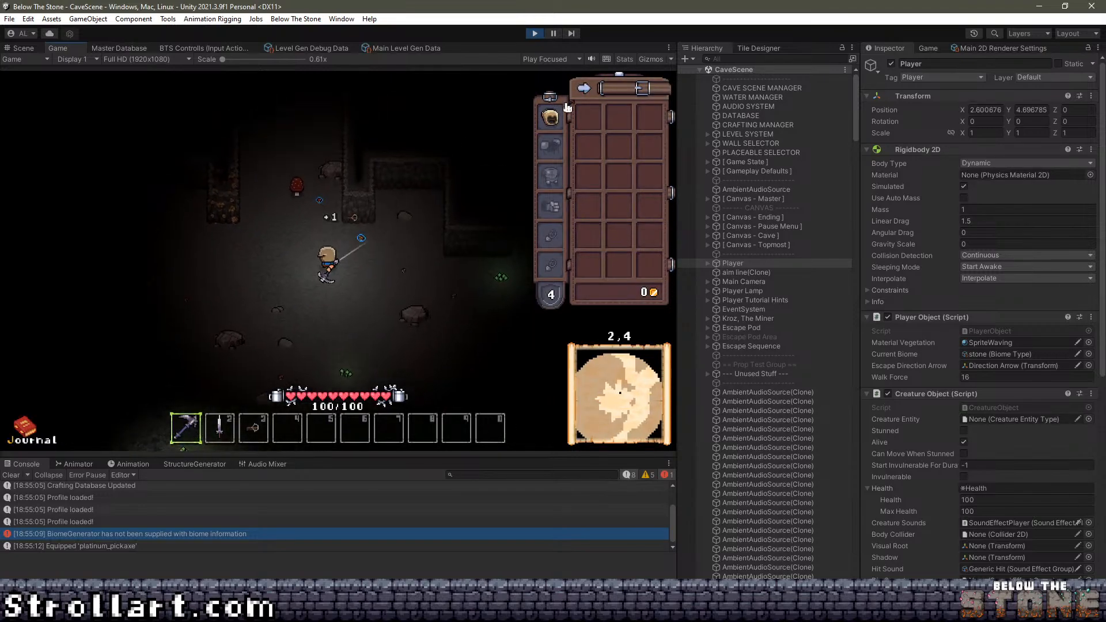
left_click(584, 89)
Explore west to -5,0, and east across the water to the stone patch near 7,13, examining the floor tiles.
key("a")
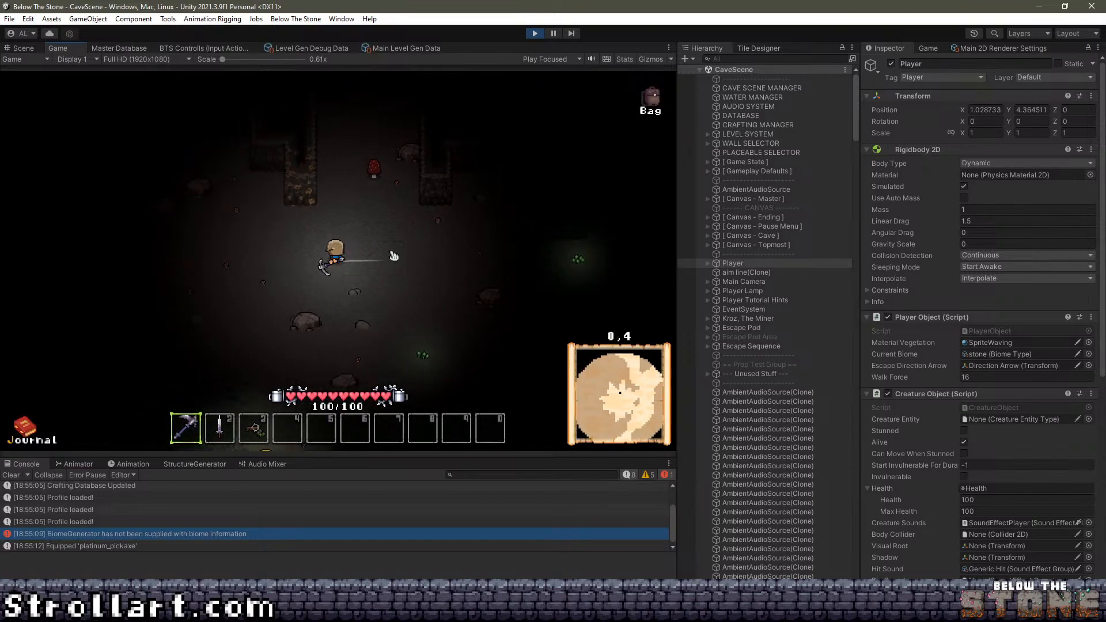
key("s")
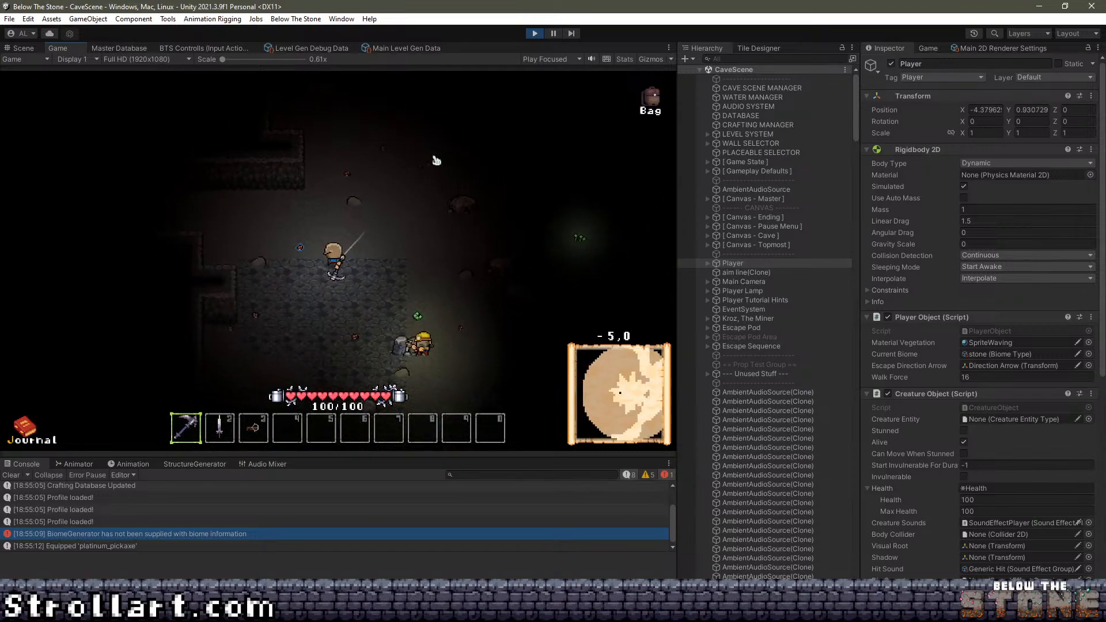
key("w")
key("d")
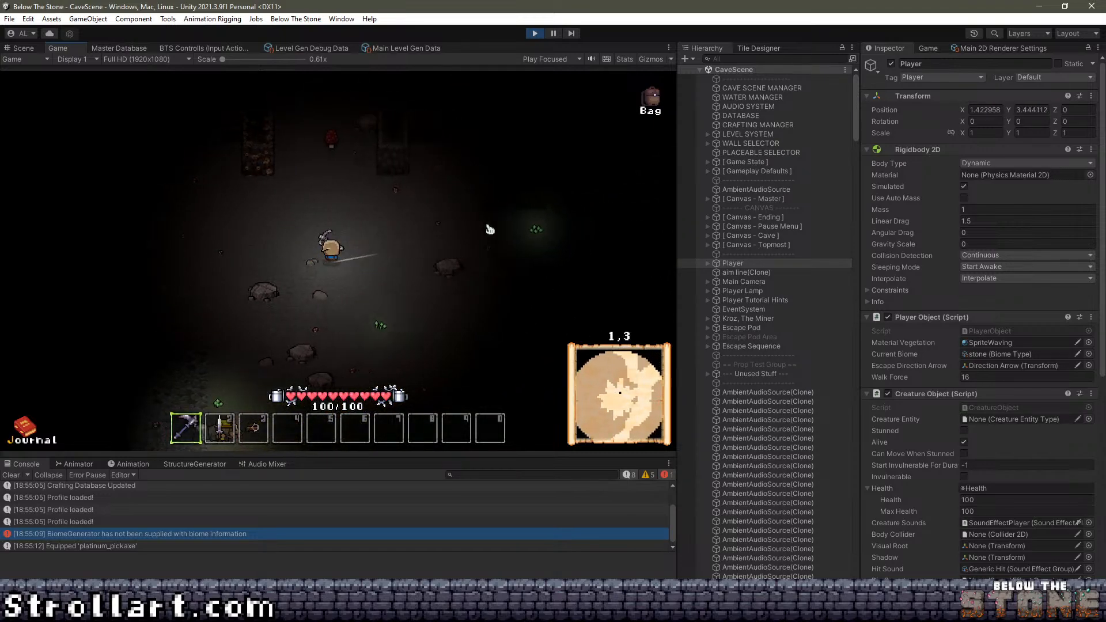
key("d")
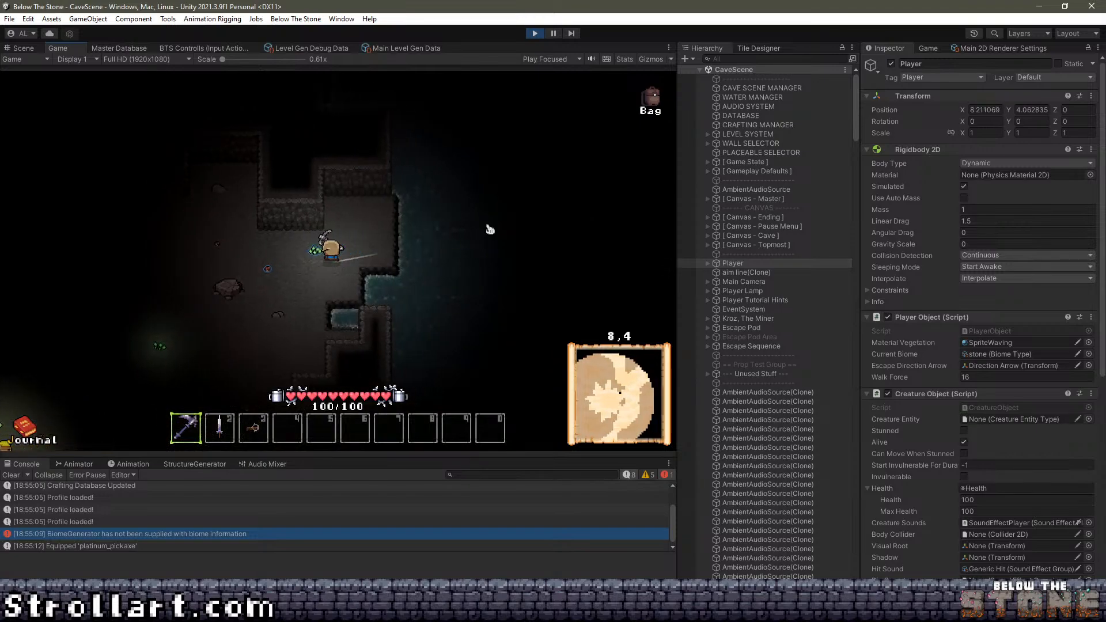
key("d")
key("w")
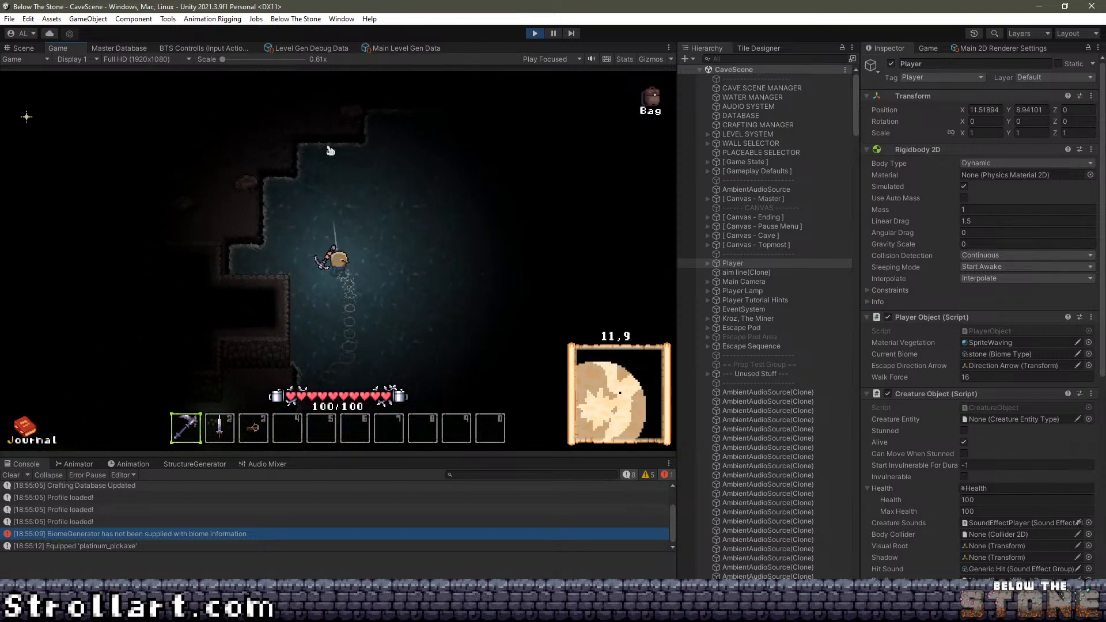
key("w")
key("a")
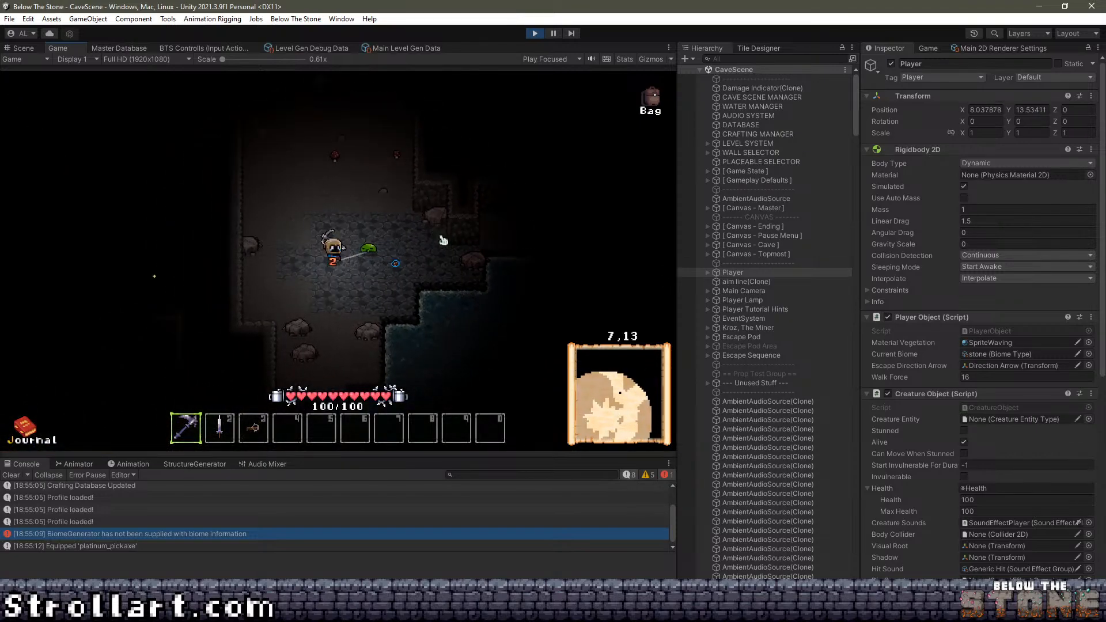
Equip the platinum sword and attack the green slime on the stone patch.
key("2")
key("d")
left_click(444, 240)
key("a")
key("w")
left_click(325, 358)
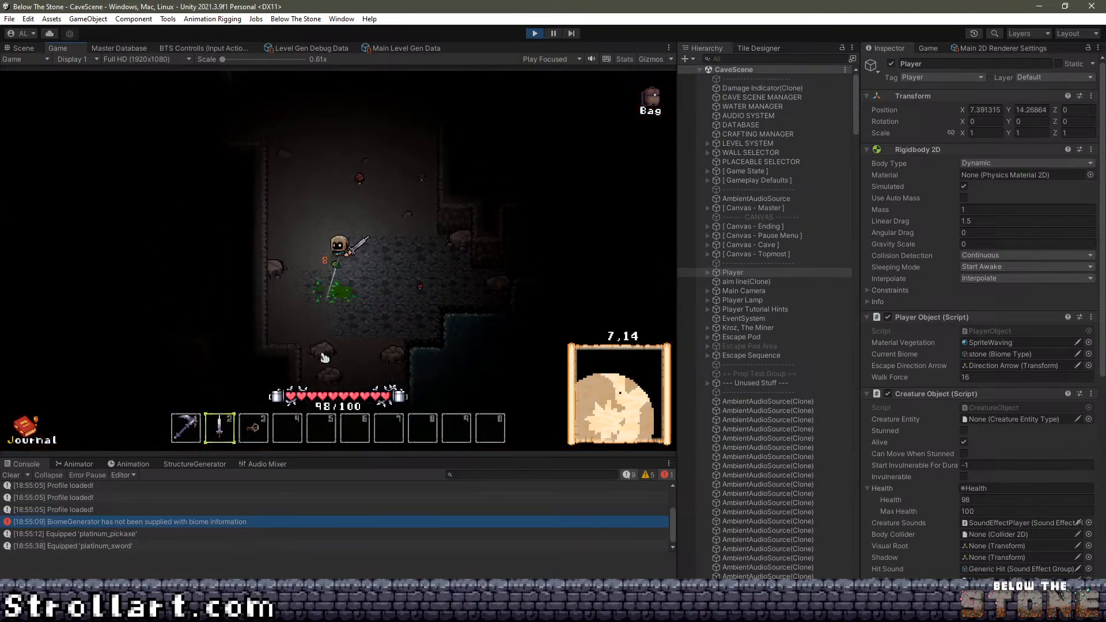
Walk north through the cave to 6,25 to examine the floor, checking the bag on the way.
key("w")
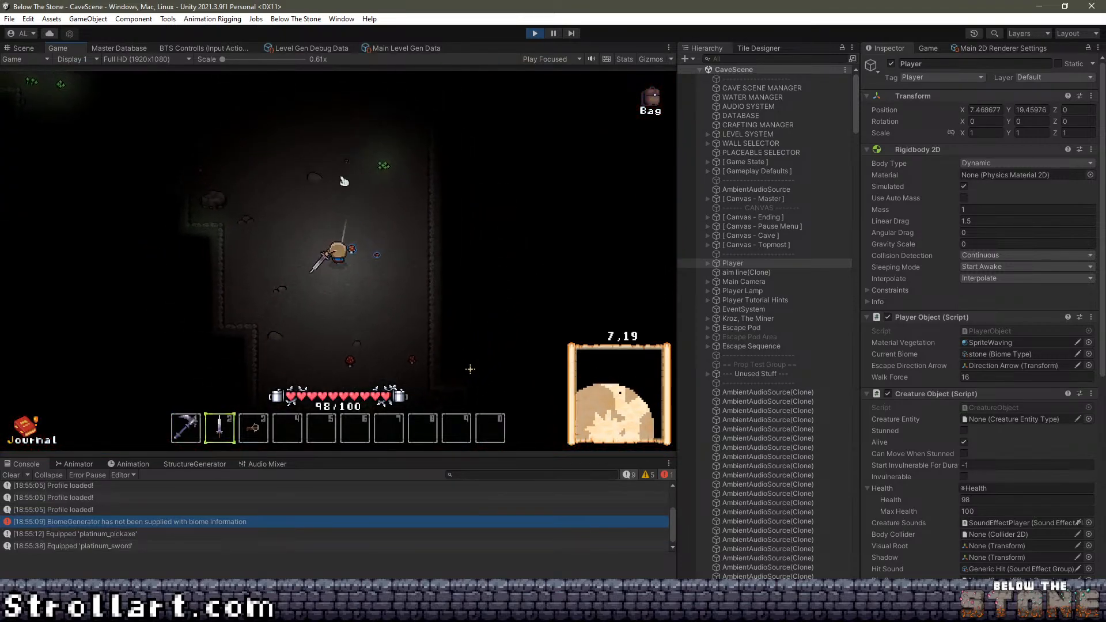
key("a")
key("w")
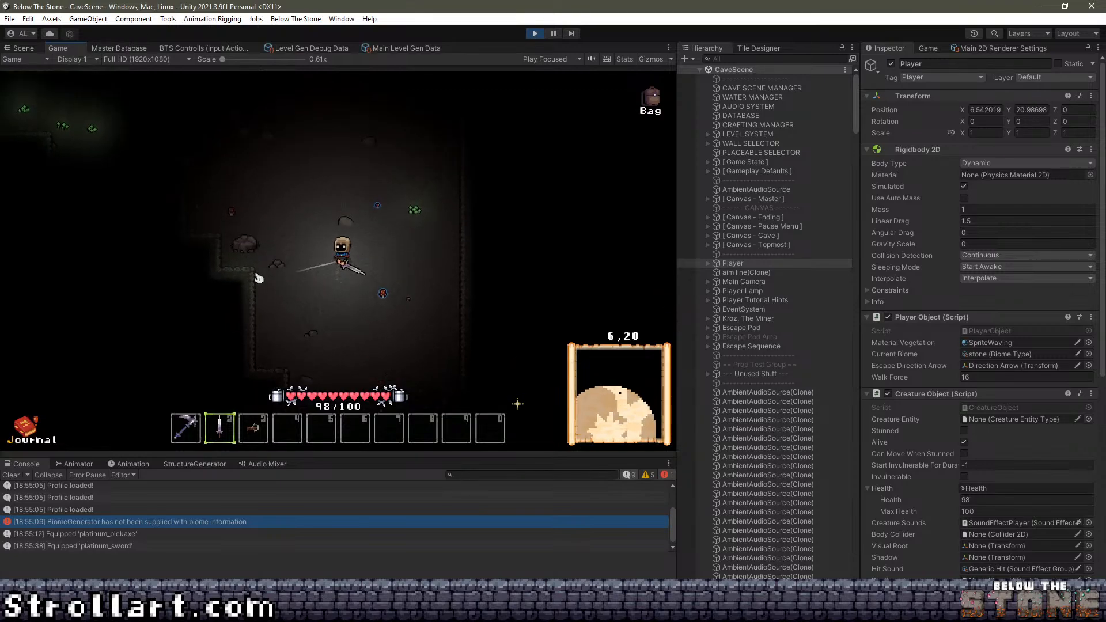
key("w")
key("a")
key("d")
key("Tab")
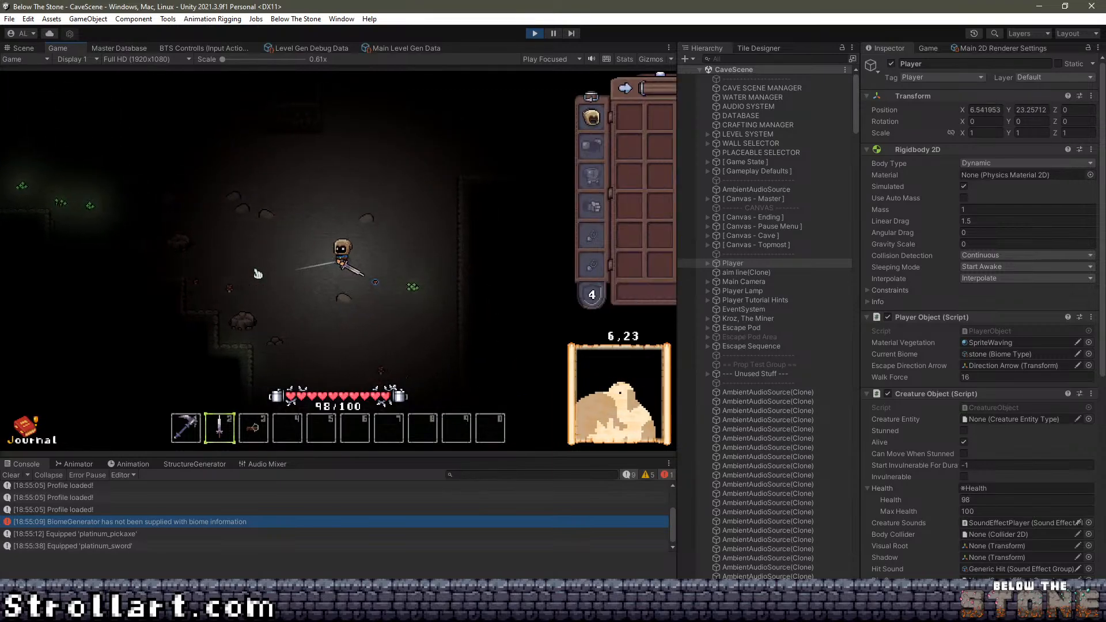
key("w")
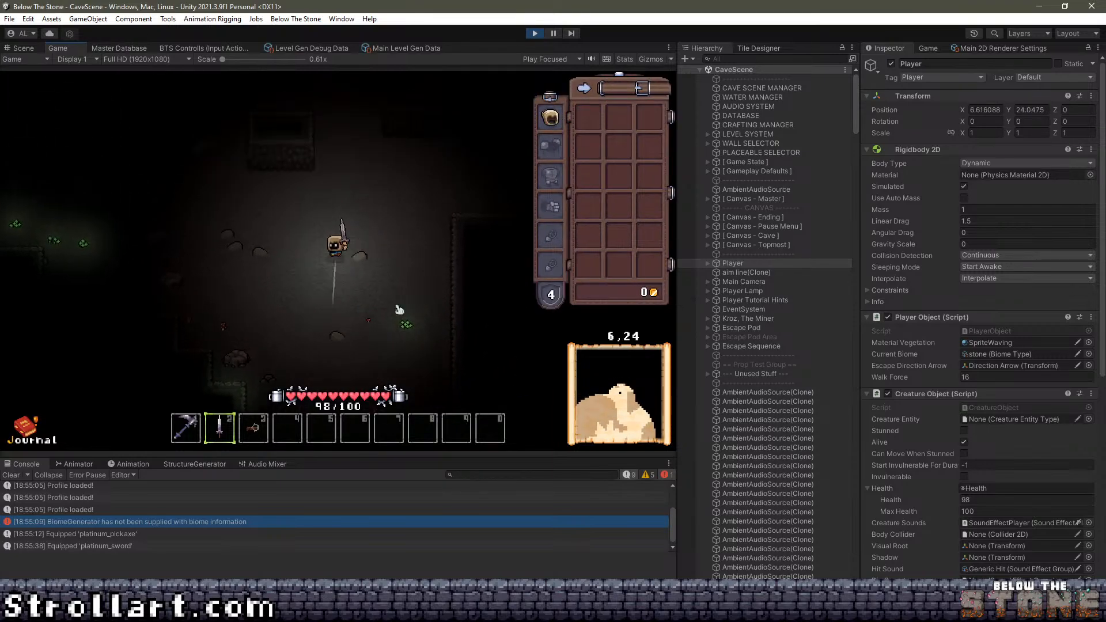
key("Tab")
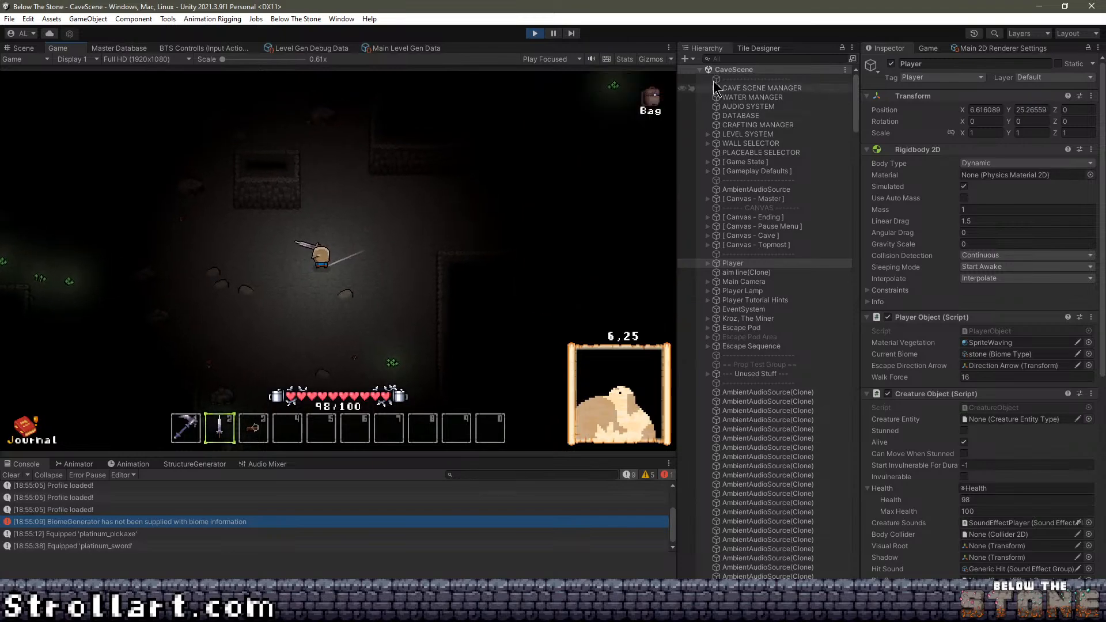
Collapse and re-expand the CaveScene hierarchy, clearing the Player selection.
left_click(700, 71)
left_click(743, 237)
left_click(699, 69)
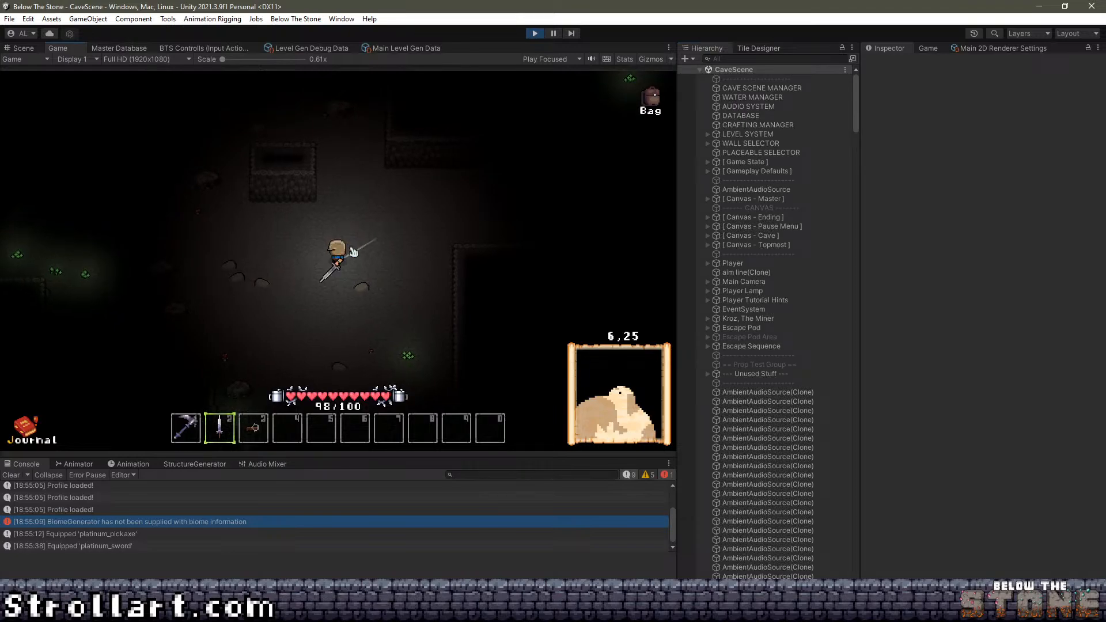
Walk back and forth through the open cave area between 4,24 and 7,24 to examine the floor tiles.
key("d")
key("a")
key("w")
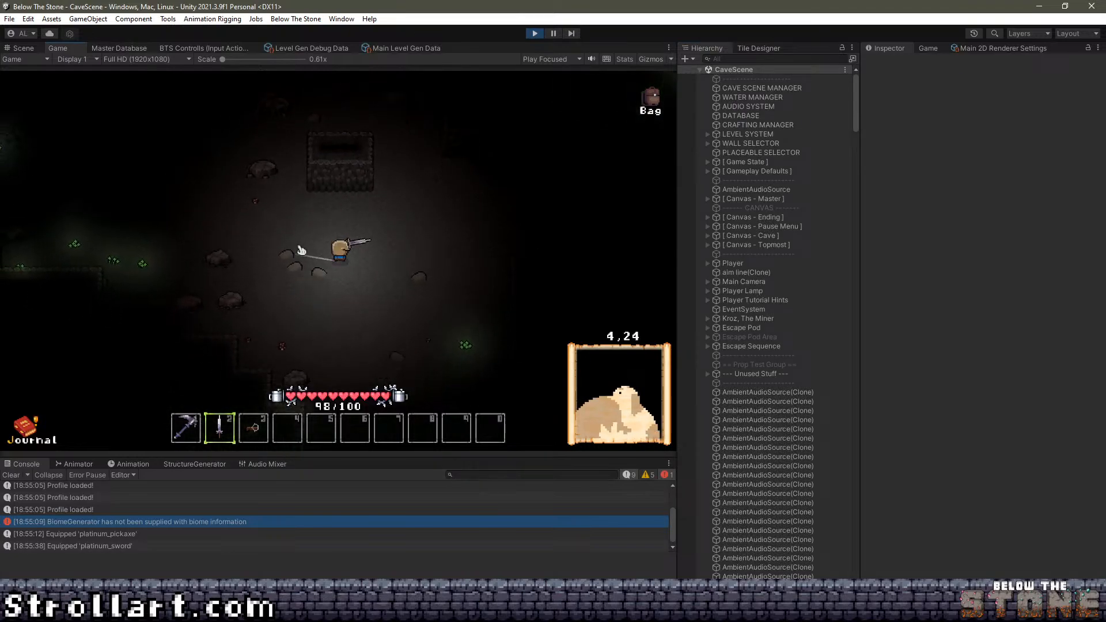
key("d")
key("s")
key("d")
key("w")
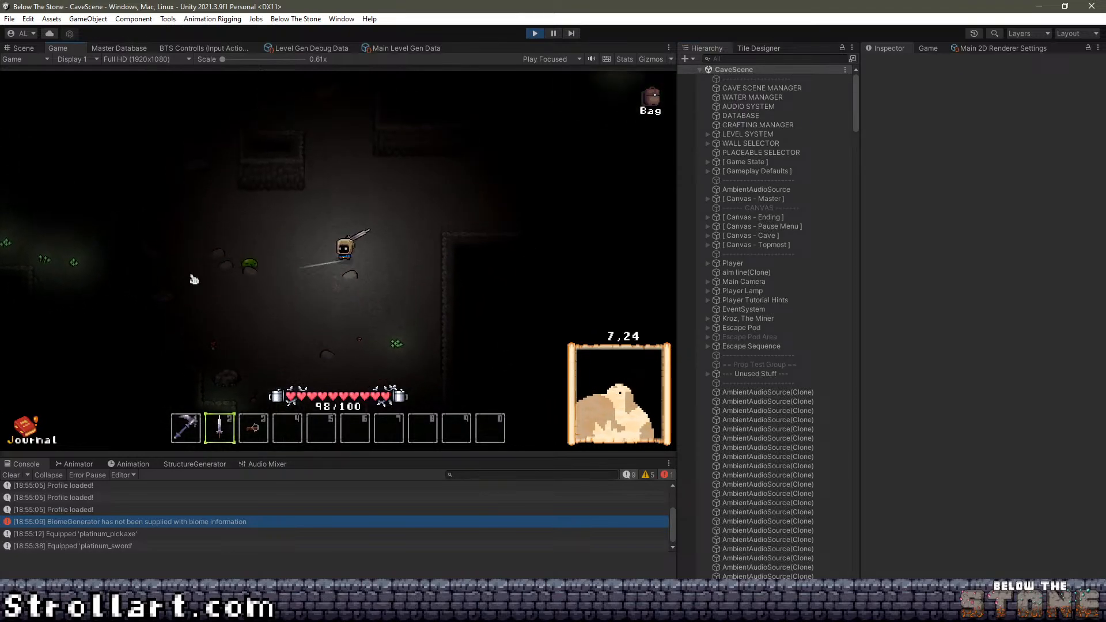
Kill the green slime approaching from the west with the sword.
key("a")
left_click(316, 315)
key("d")
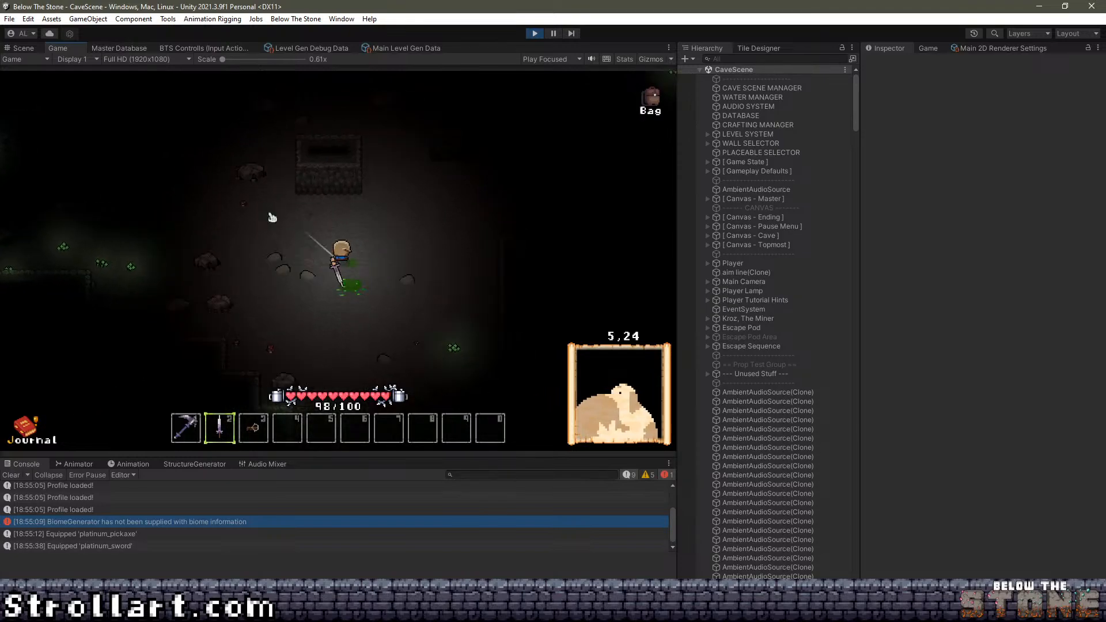
Walk through the passage to 10,26 and return past 4,26 to examine the floor around the walls.
key("w")
key("d")
key("w")
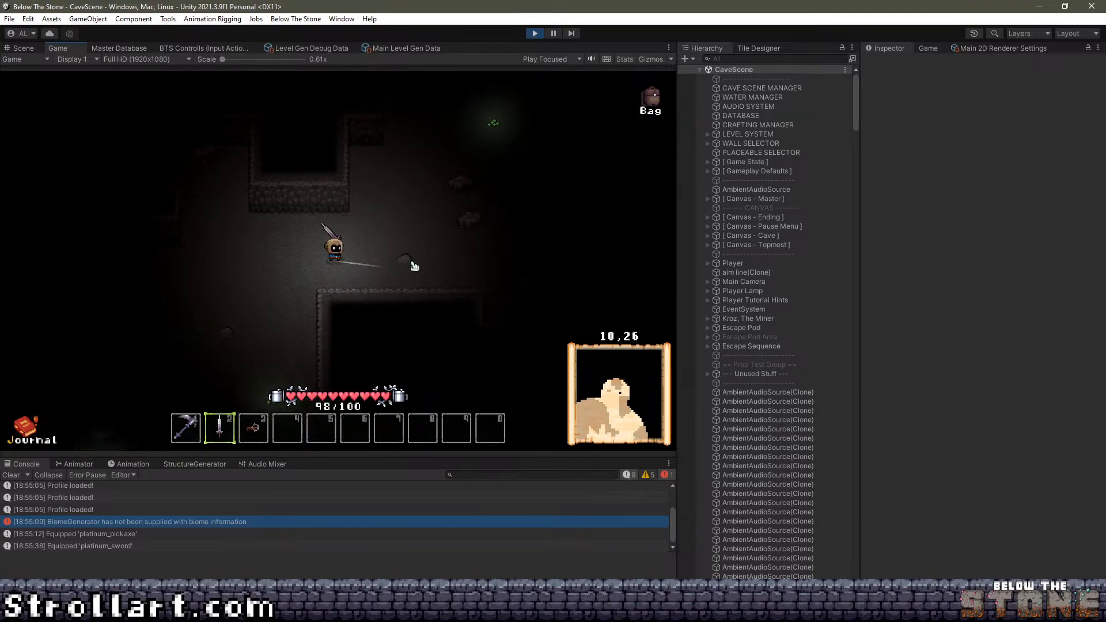
key("a")
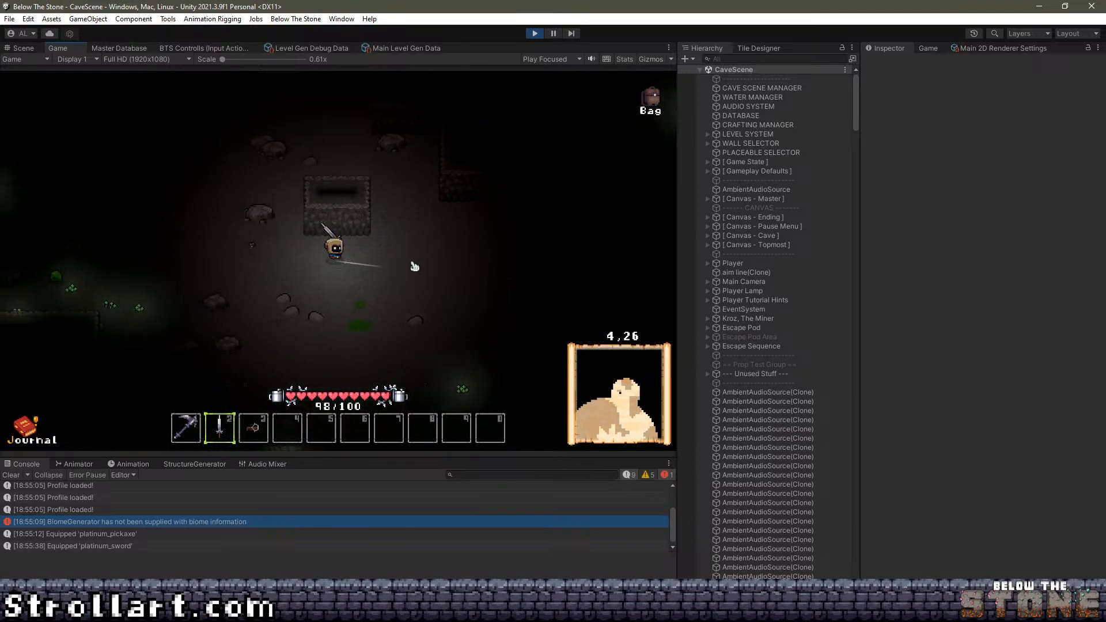
key("d")
key("d")
key("s")
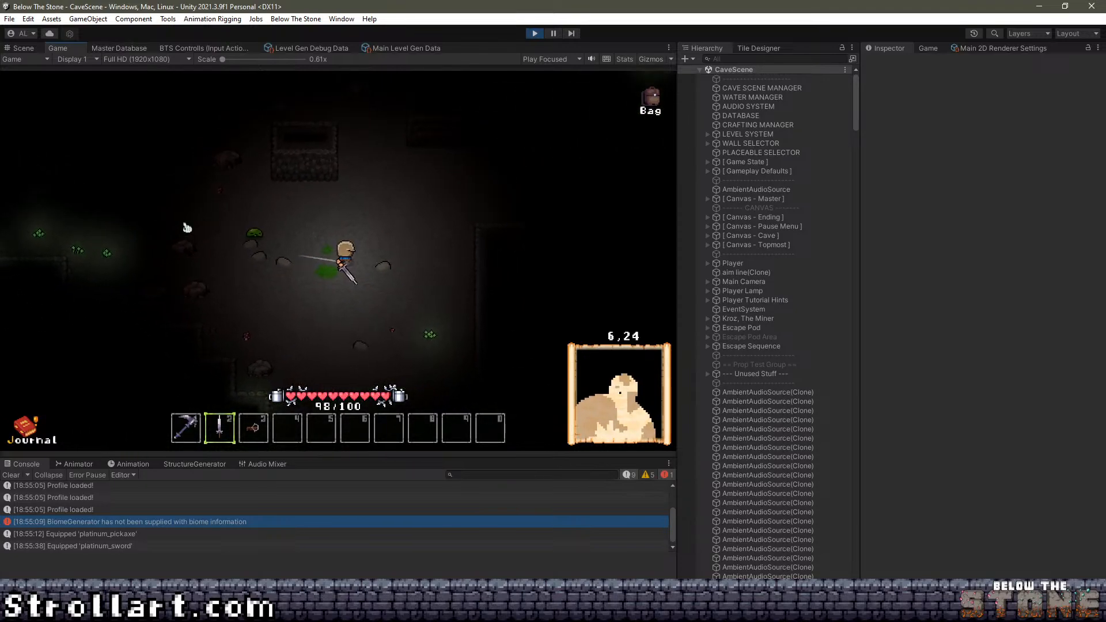
Attack the second green slime beside the small rocks with the sword.
key("a")
key("d")
key("w")
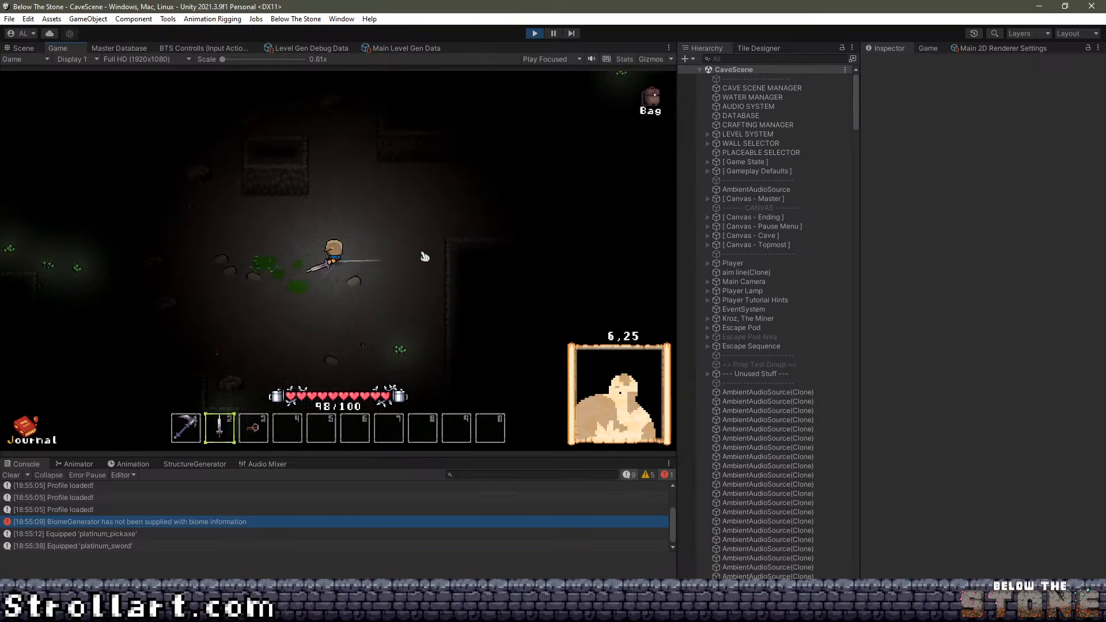
Move northeast to 8,26 to examine the floor beside the wall corner.
left_click(402, 260)
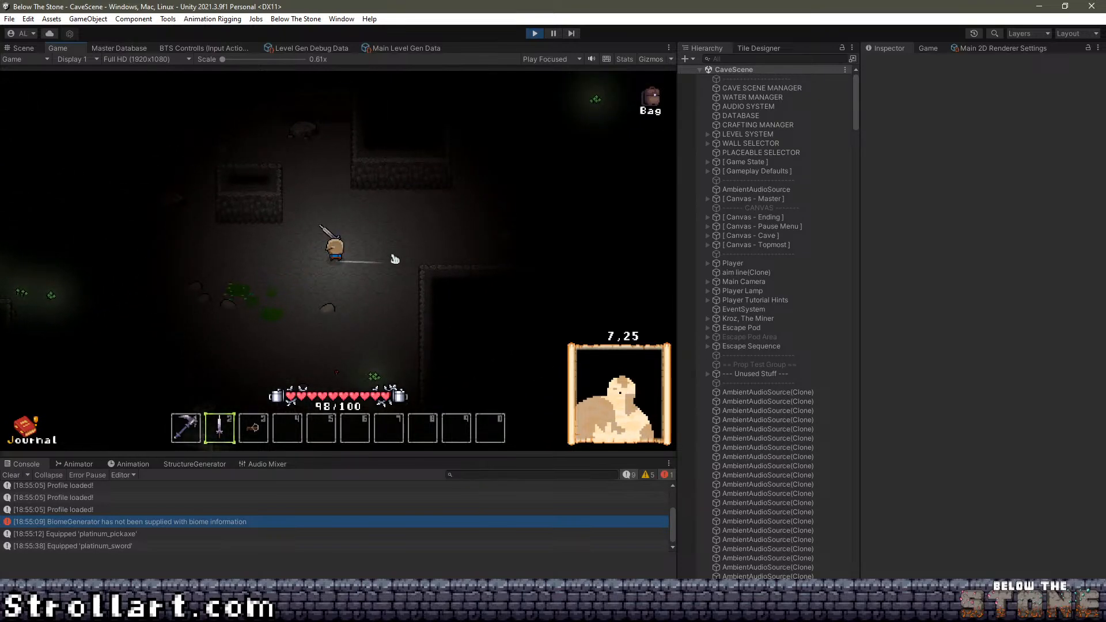
key("s")
key("d")
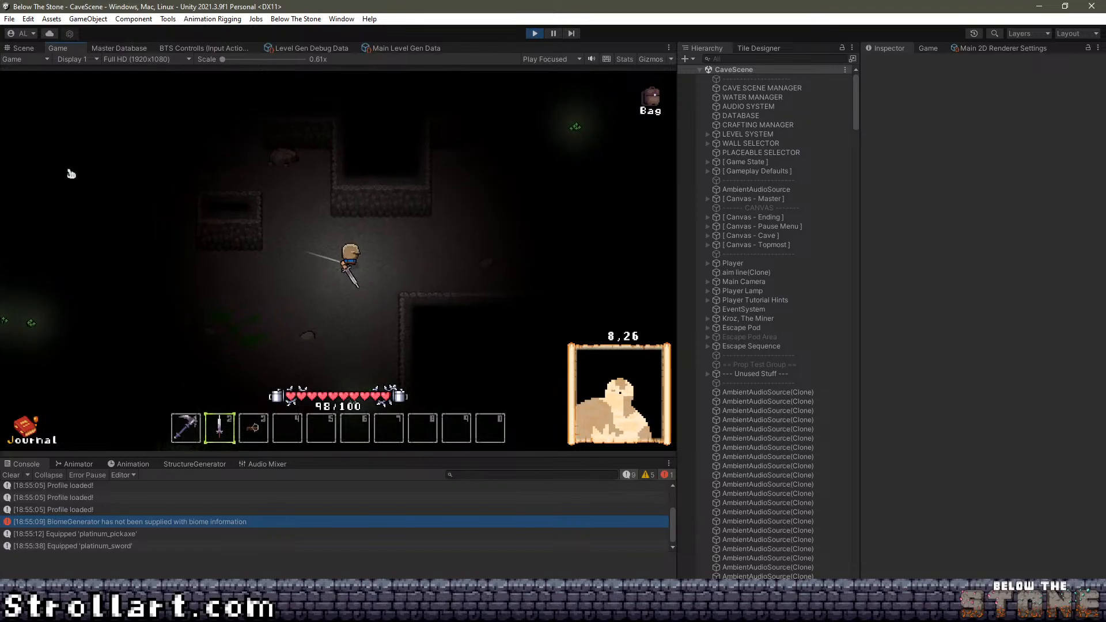
key("d")
key("a")
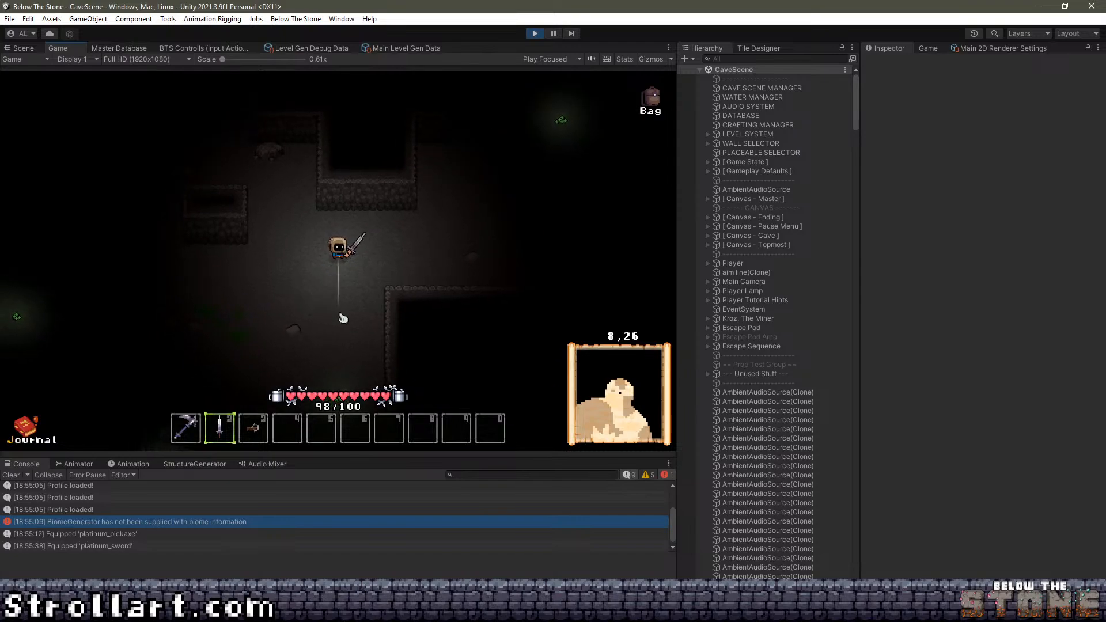
Pace between 7,26 and 9,27 below the large wall block to examine the floor tiles.
key("a")
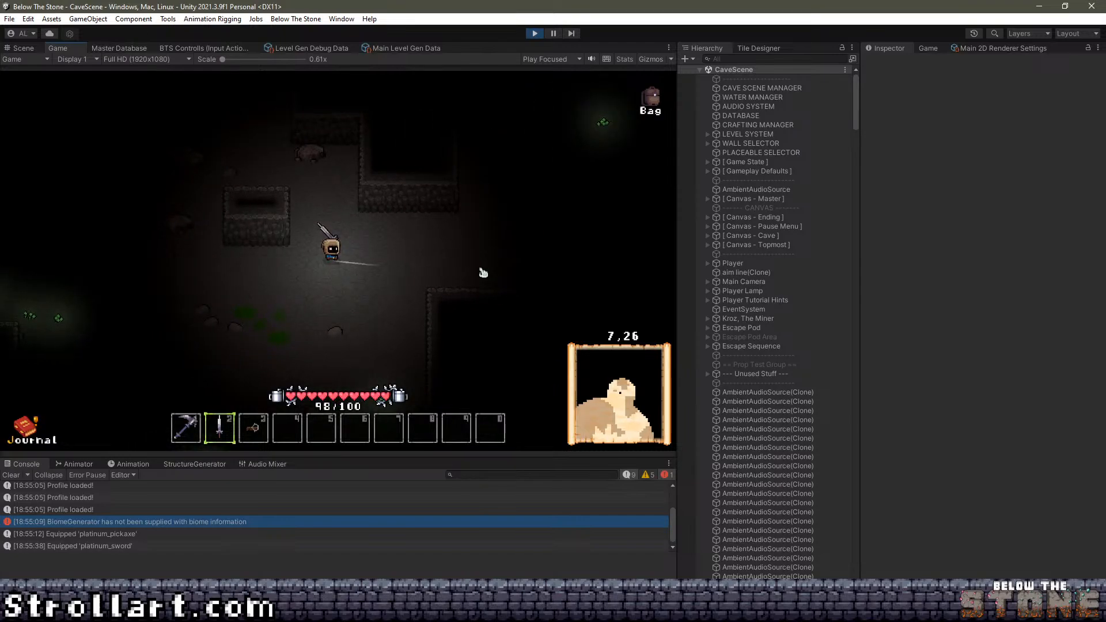
key("d")
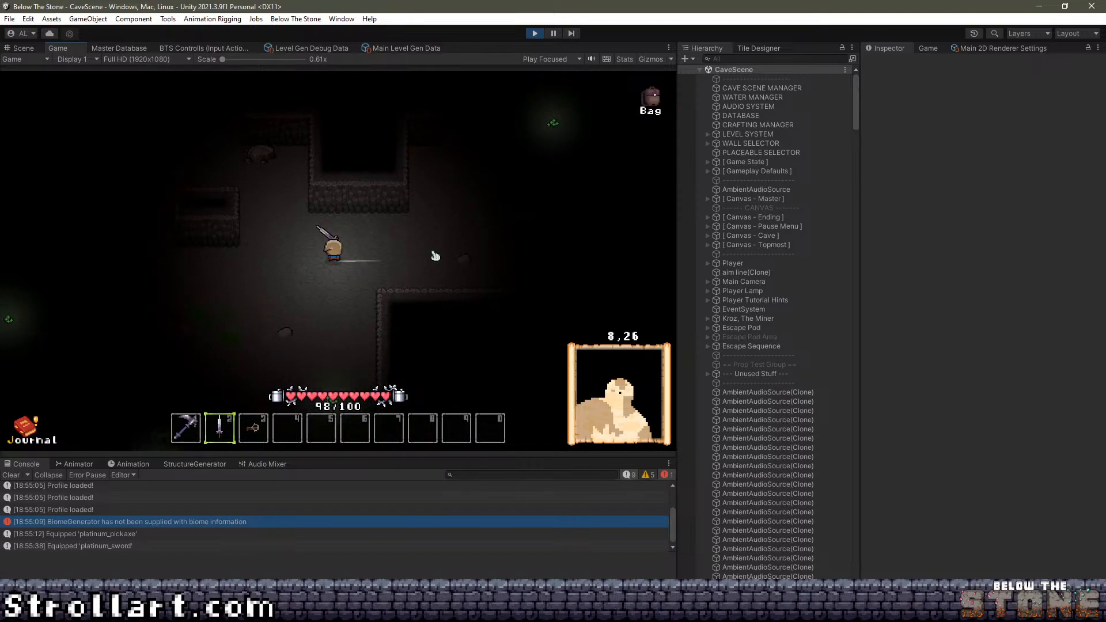
key("d")
key("s")
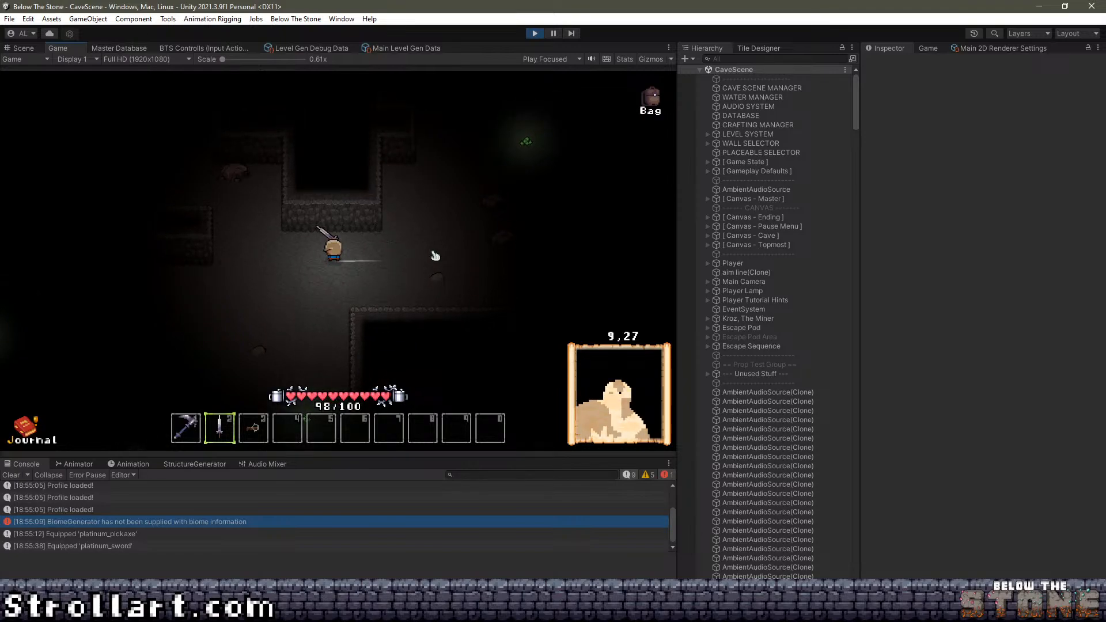
key("a")
key("w")
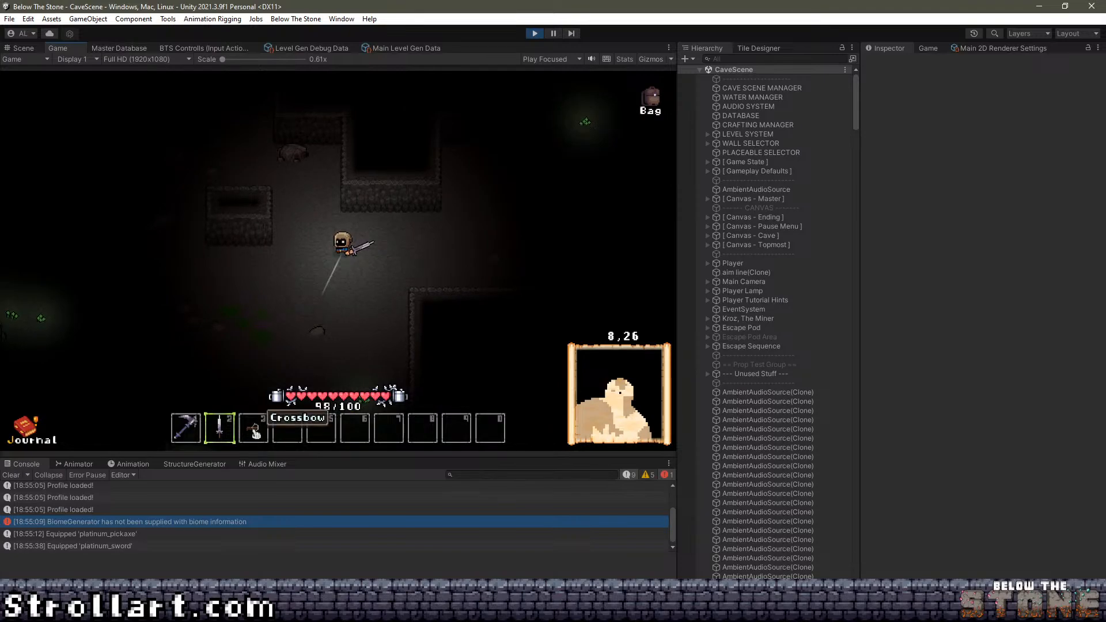
Check the bag's contents and close it, and examine the floor between 9,25 and 9,26.
key("i")
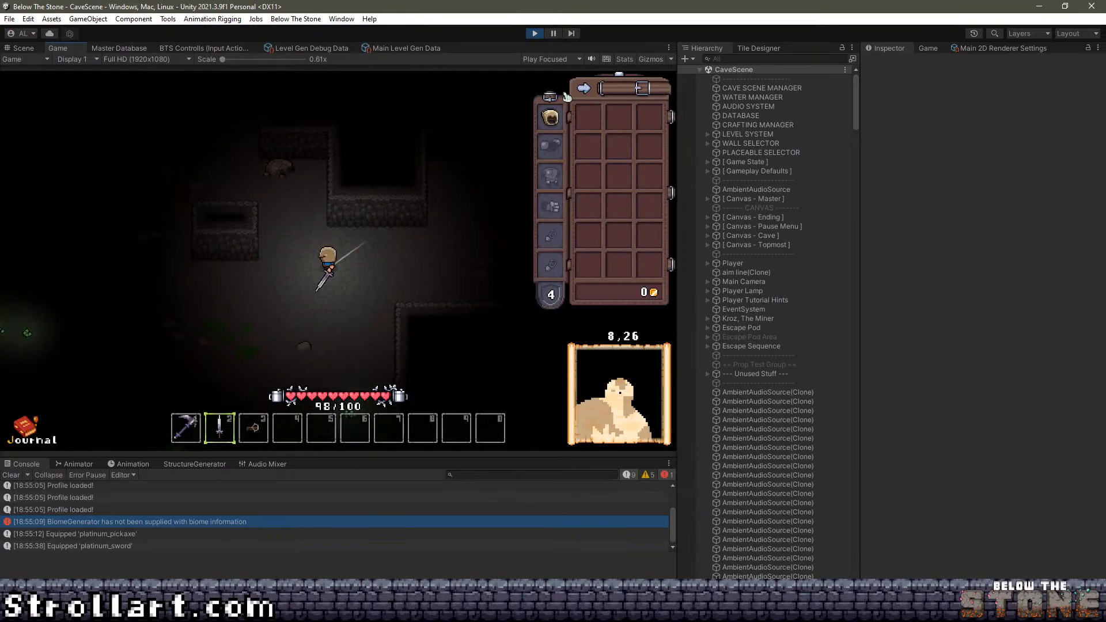
left_click(582, 92)
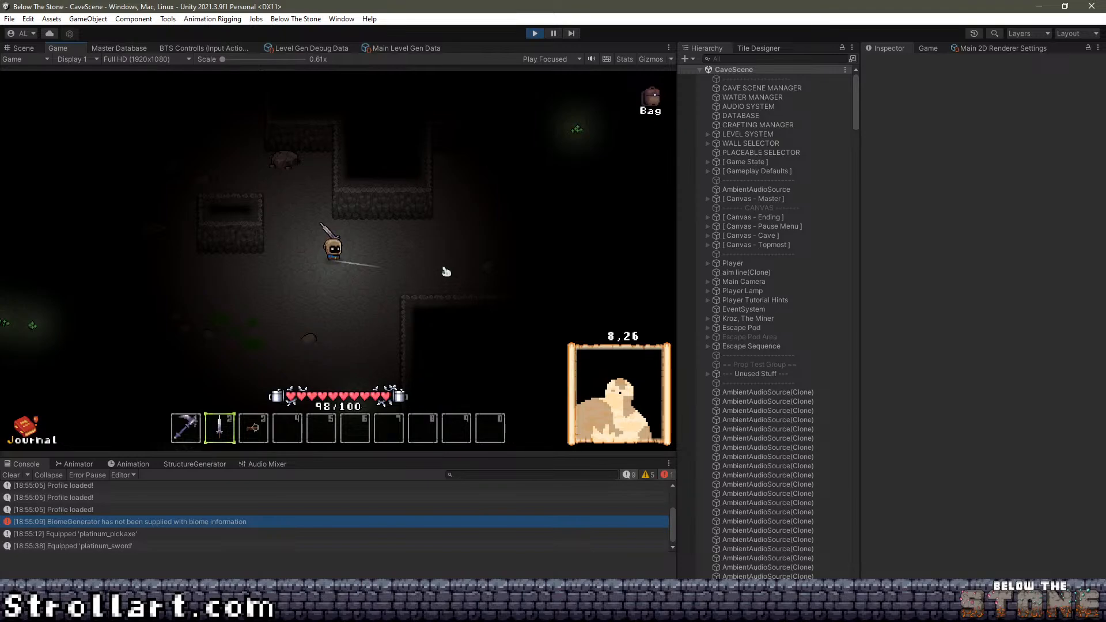
key("d")
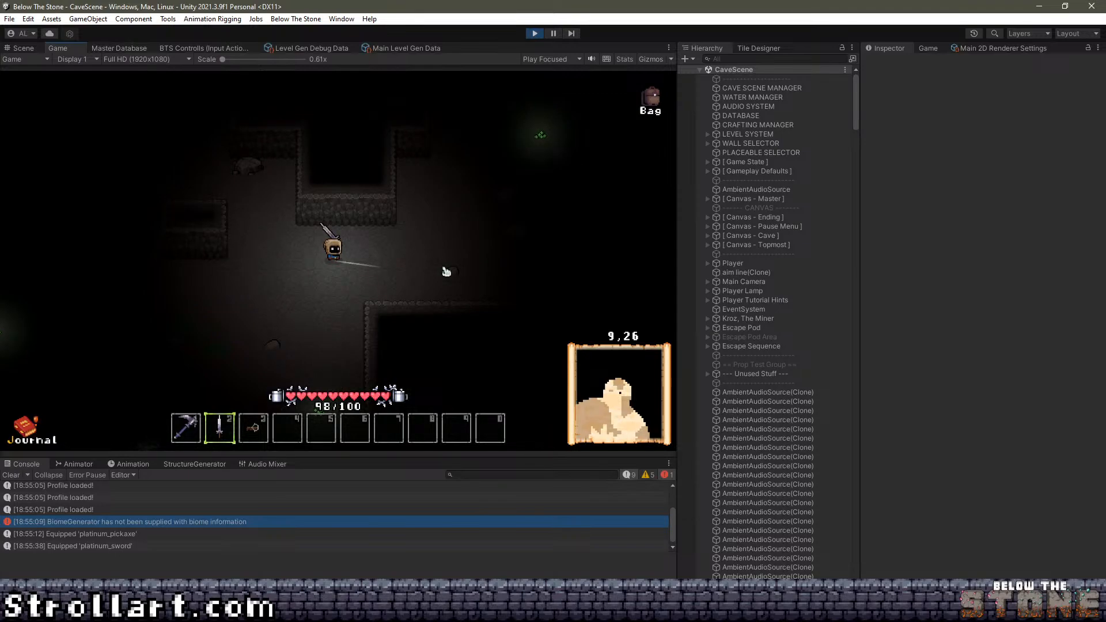
key("s")
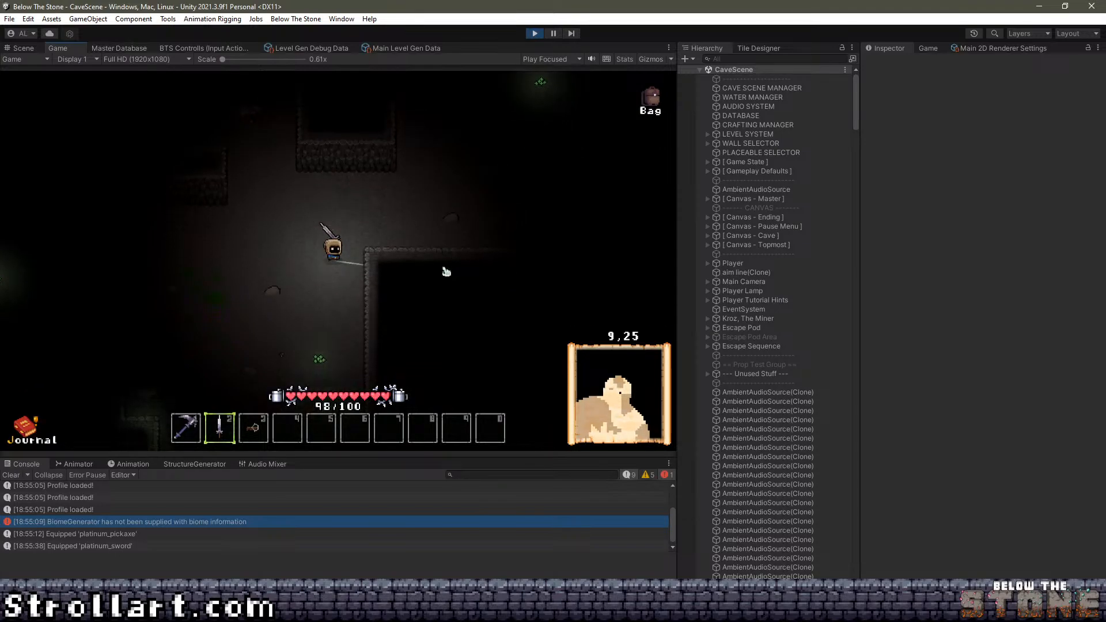
key("w")
key("d")
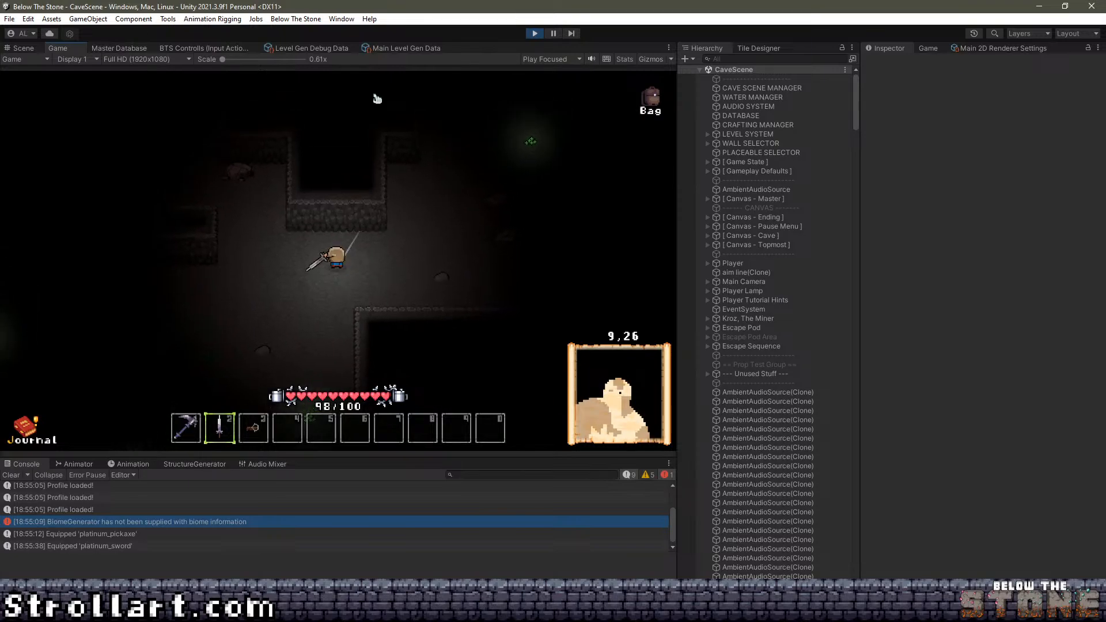
Move back and forth between 7,26 and 9,26 and kill the slime below the large wall block with the sword.
left_click(427, 285)
key("a")
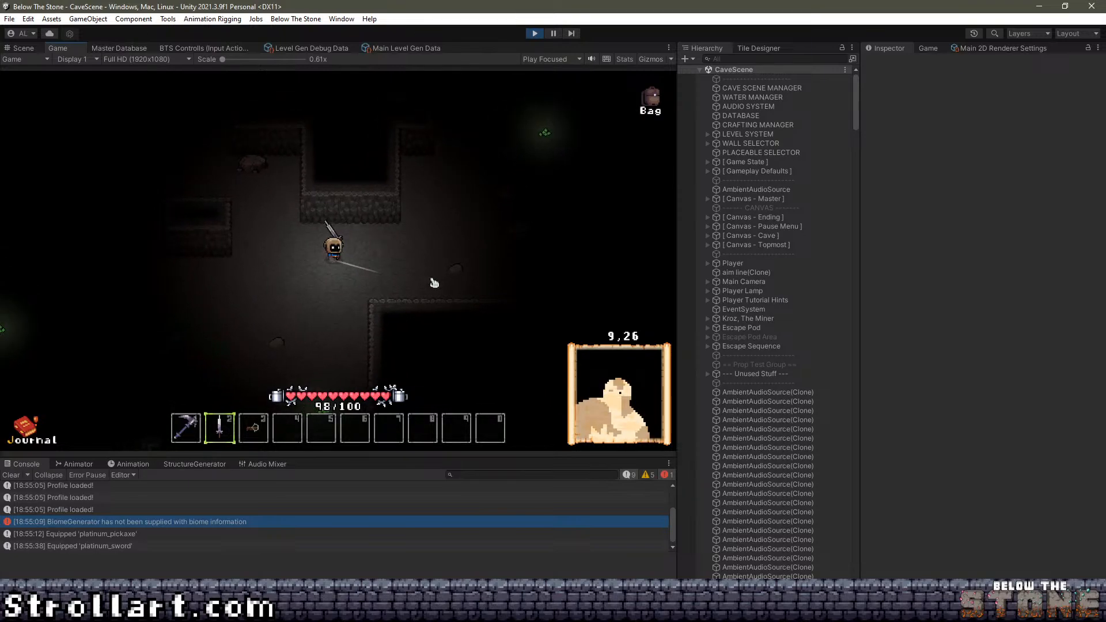
key("d")
key("a")
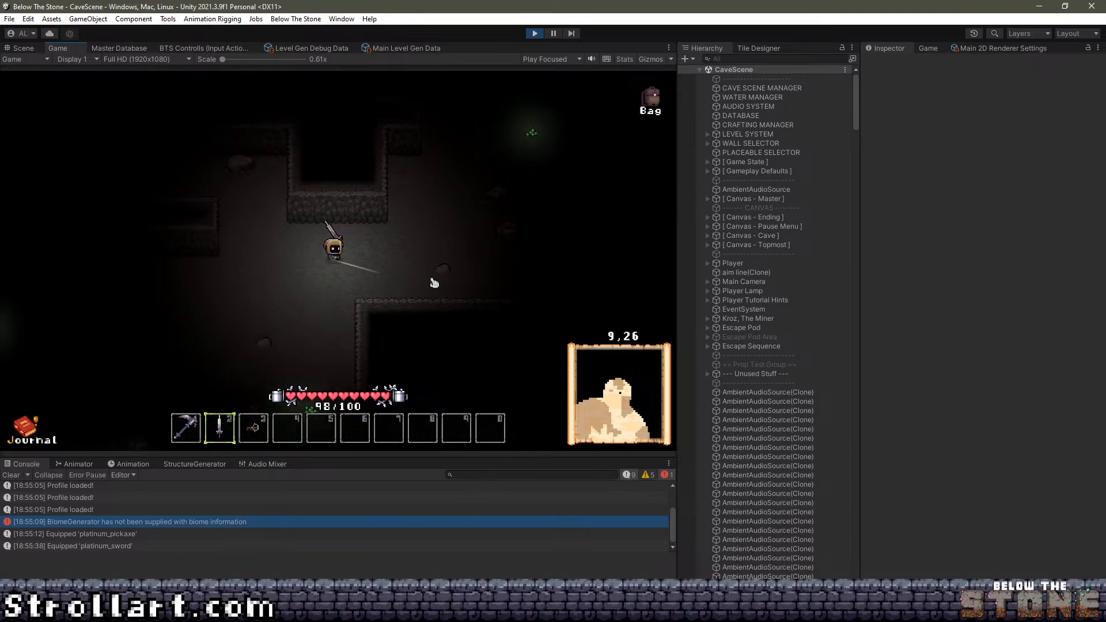
key("a")
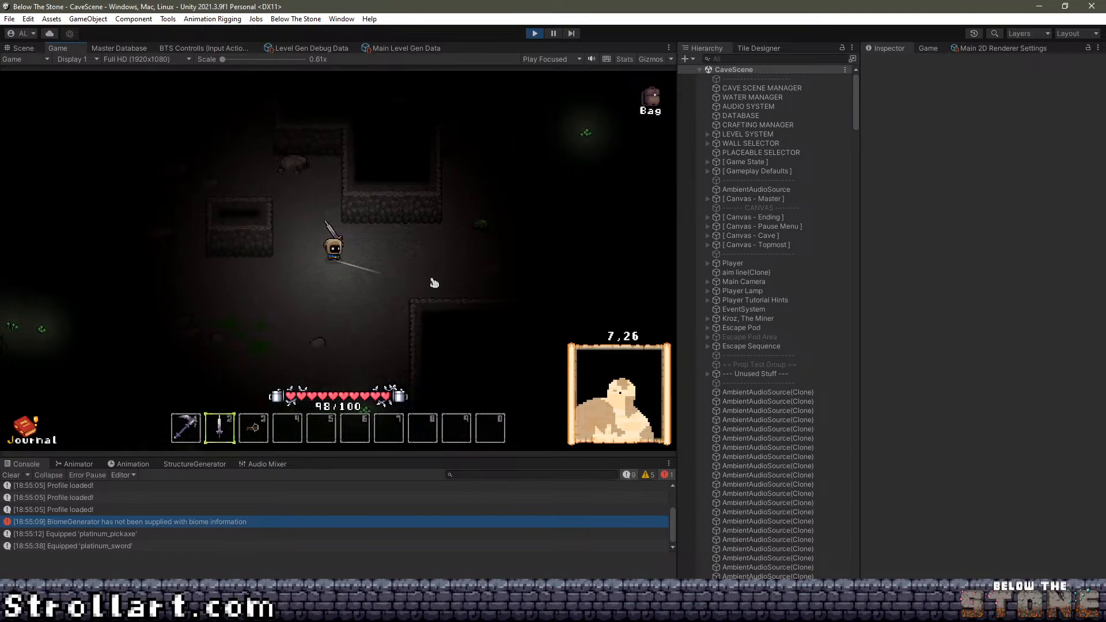
key("d")
left_click(444, 205)
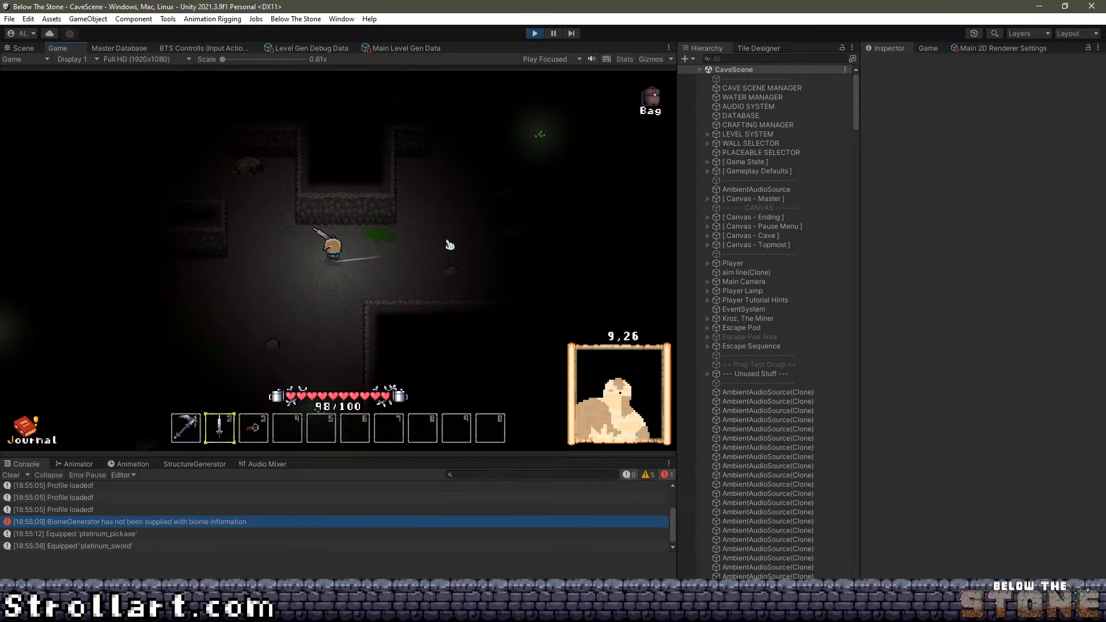
Walk around 7,25 and 6,27 beside the small wall block to examine the floor.
key("a")
key("w")
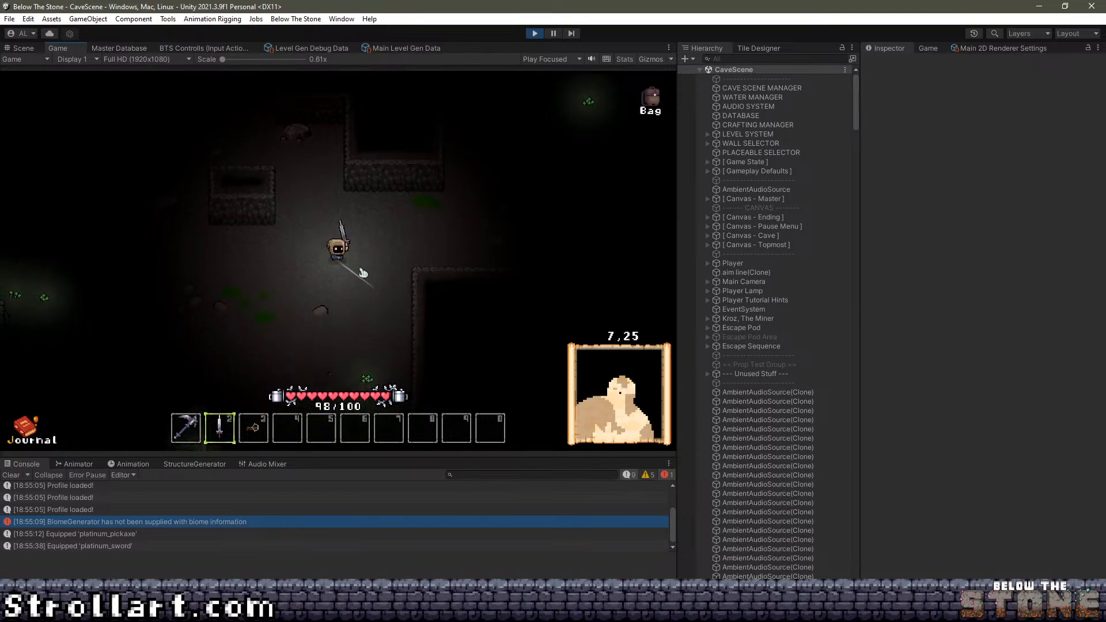
key("s")
key("a")
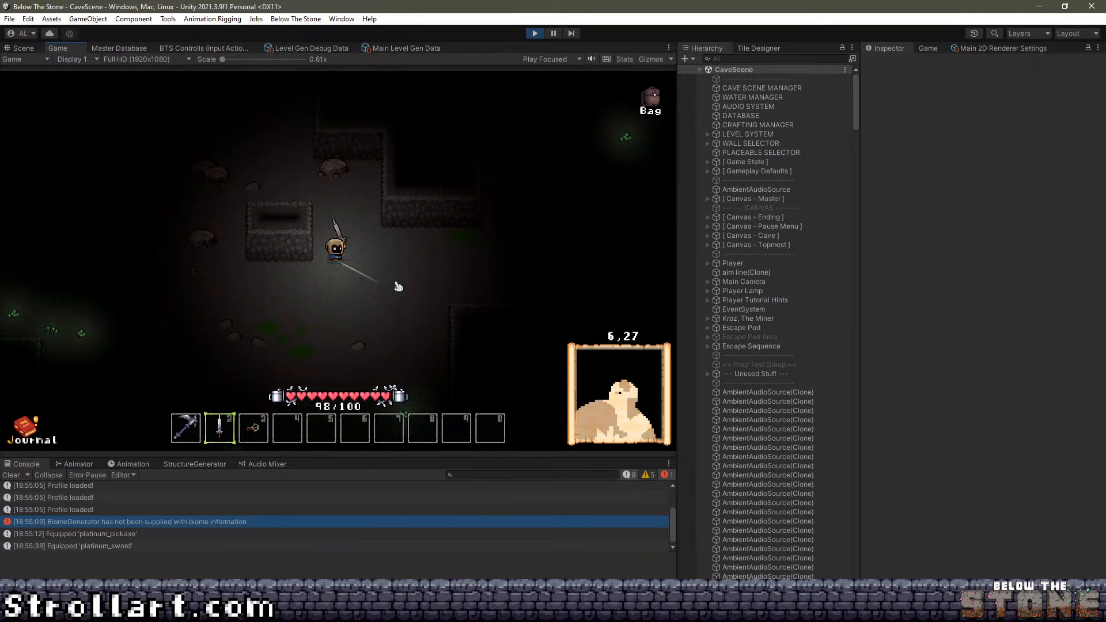
key("d")
key("s")
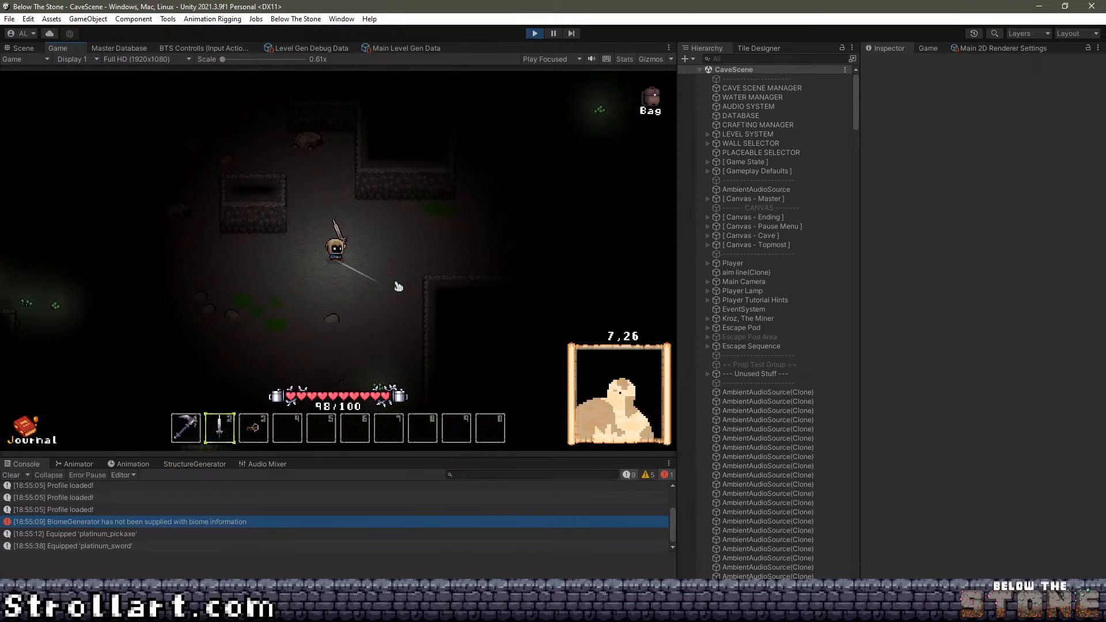
key("s")
key("a")
key("d")
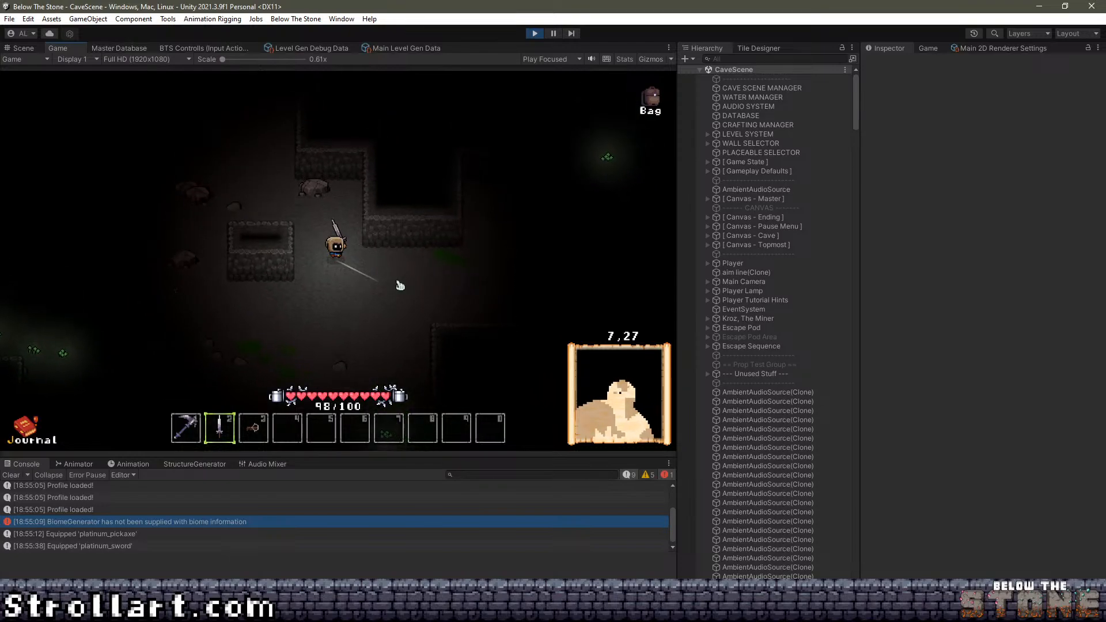
Walk north to the wall corner at 7,29 and return to 8,27 to examine the floor.
key("w")
key("w")
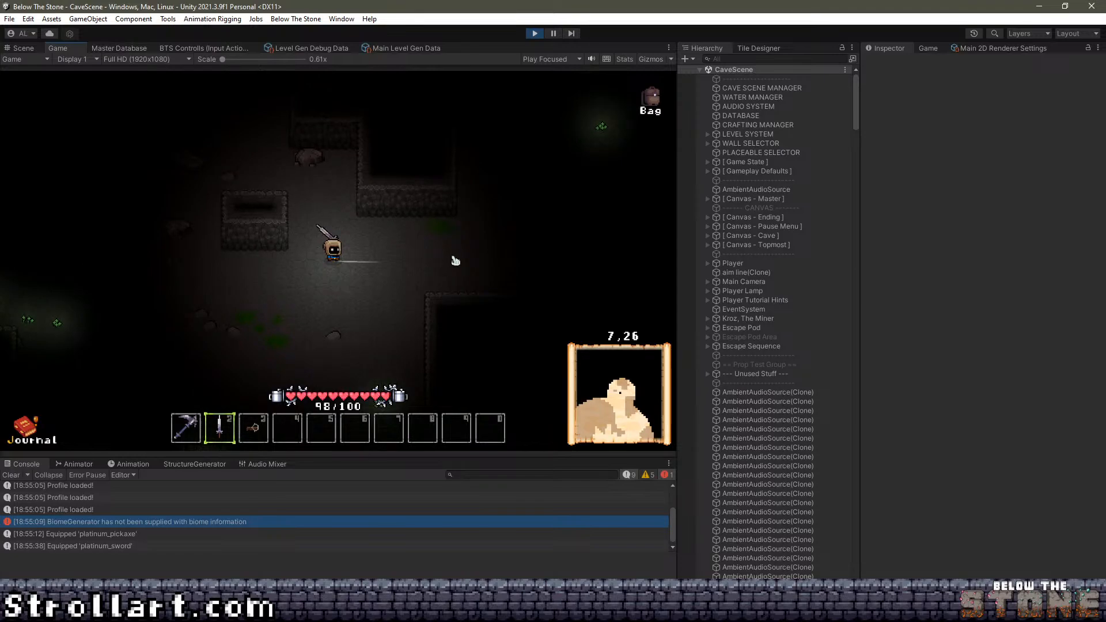
key("w")
key("a")
key("d")
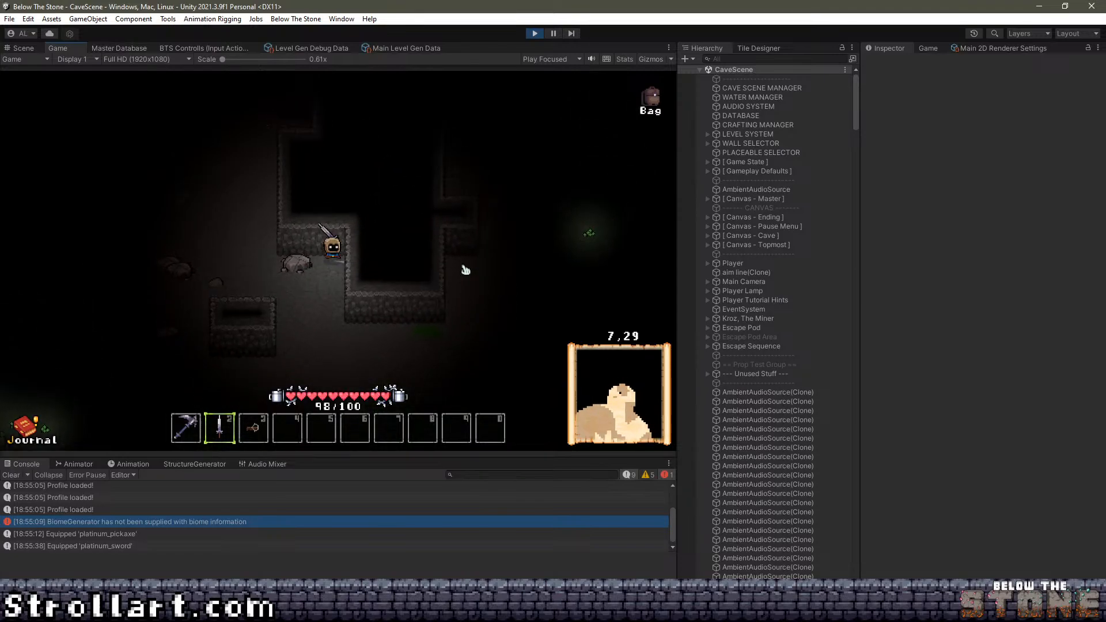
key("s")
key("d")
key("w")
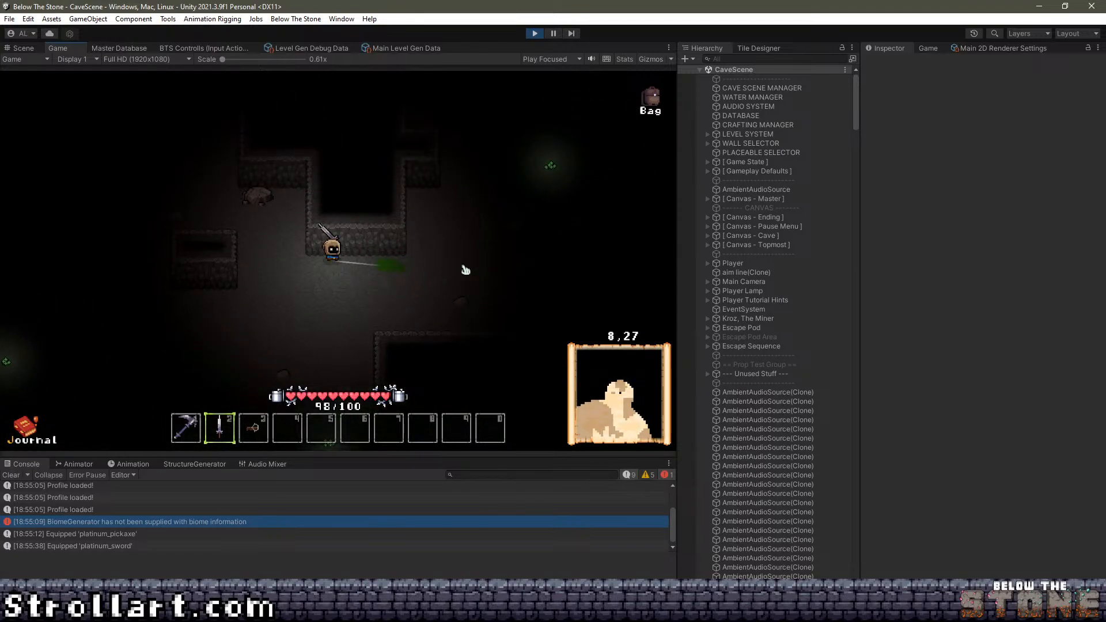
Cross between 5,26 and 9,27 and kill the slime beside the small wall block with the sword.
key("a")
key("s")
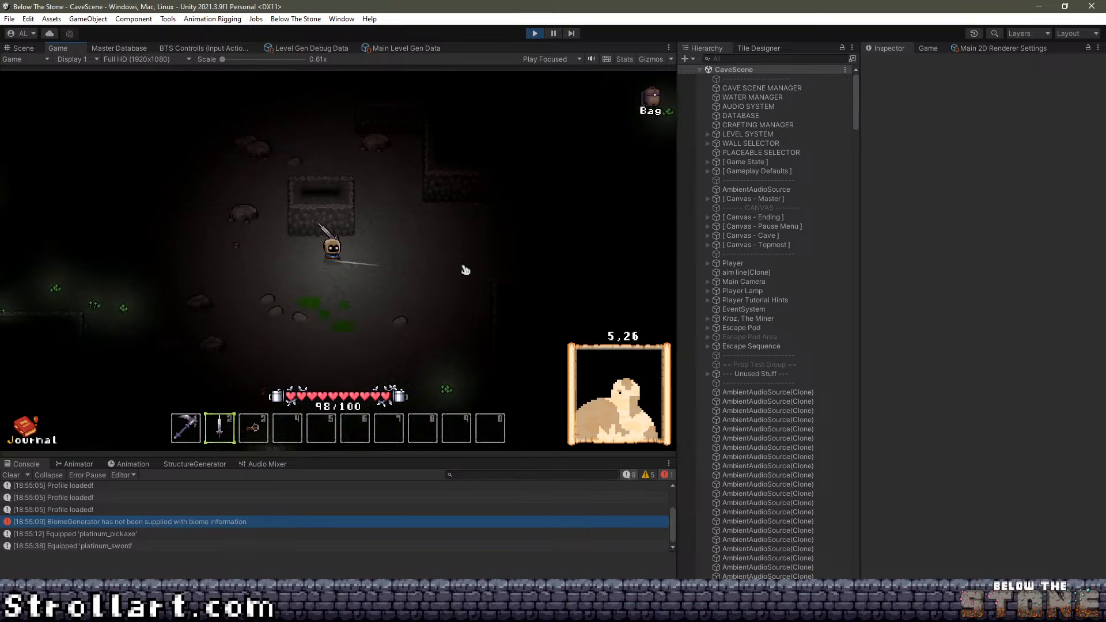
key("d")
key("w")
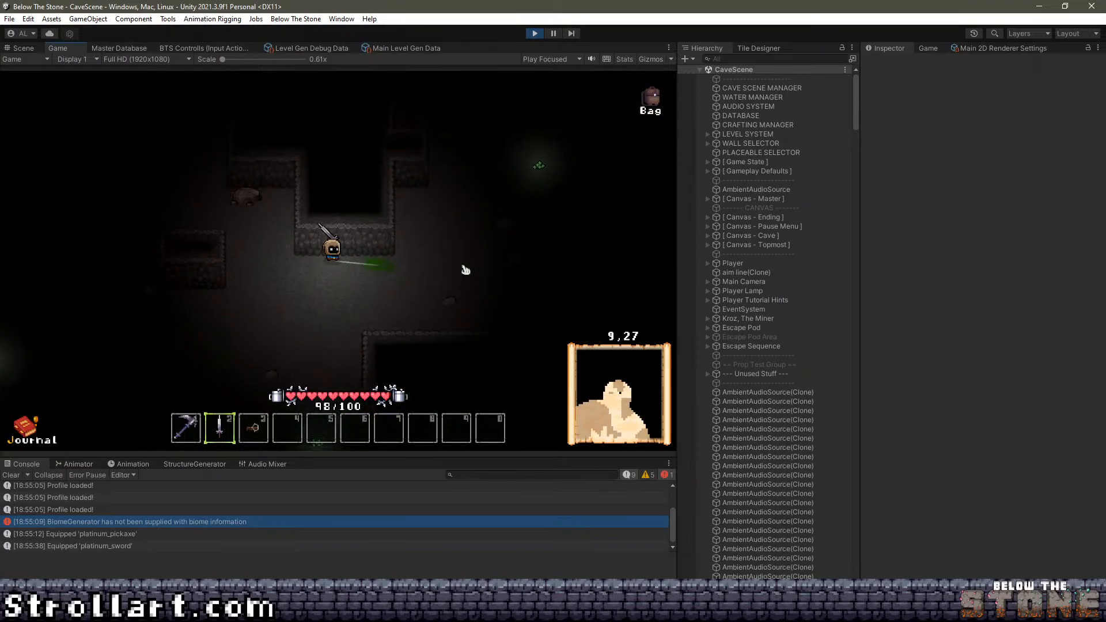
key("a")
key("a")
key("s")
left_click(175, 299)
key("d")
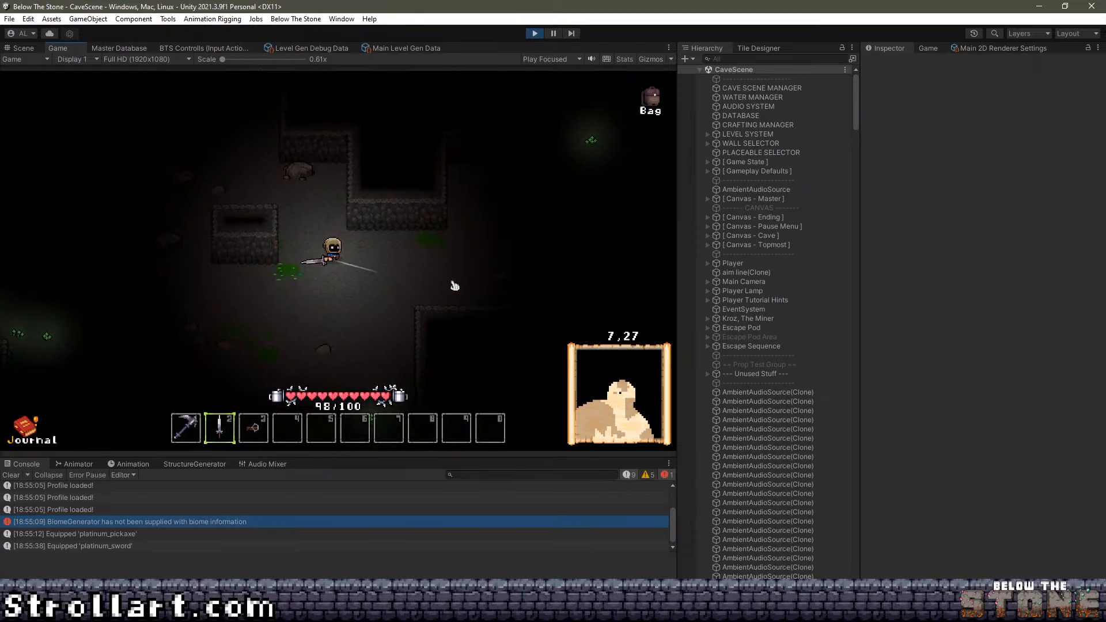
Walk through 8,25 and 9,26 to examine the floor between the two wall corners.
key("s")
key("d")
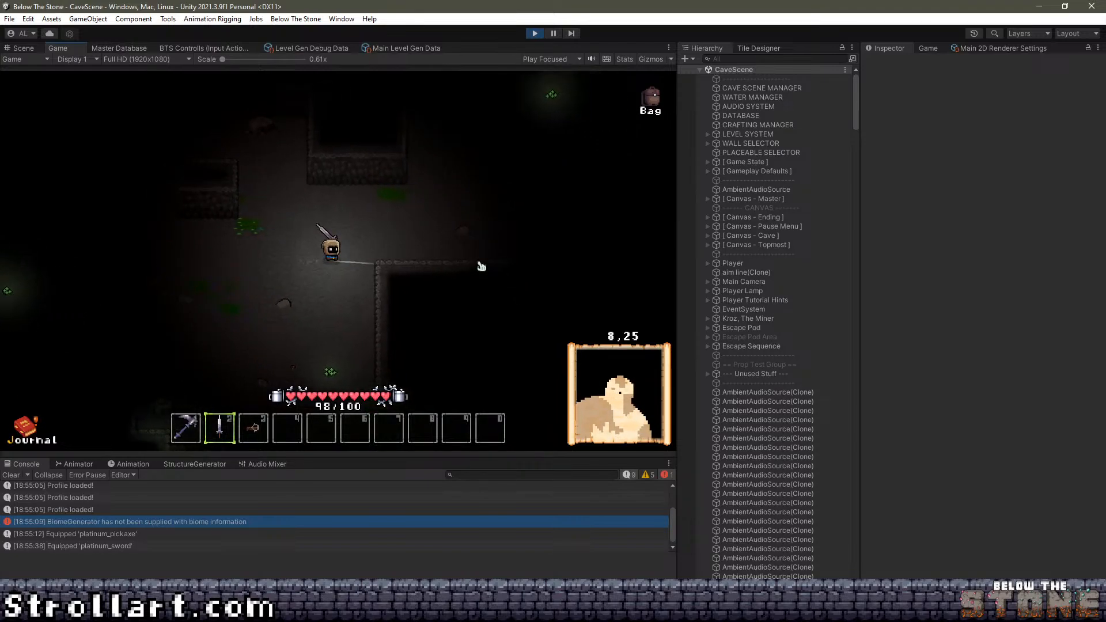
key("w")
key("d")
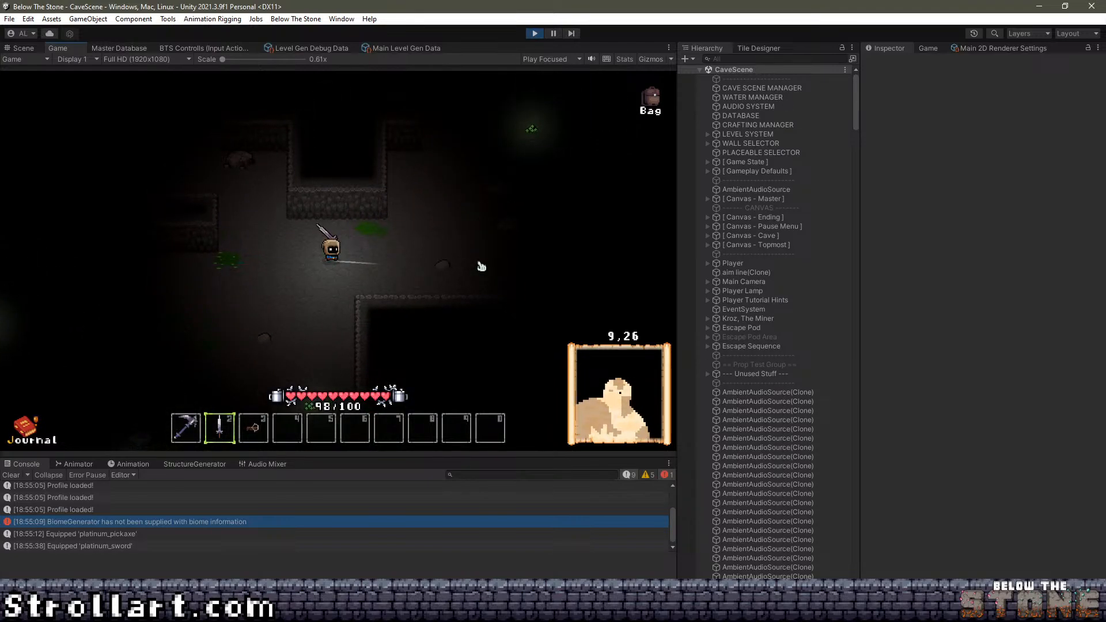
key("a")
key("d")
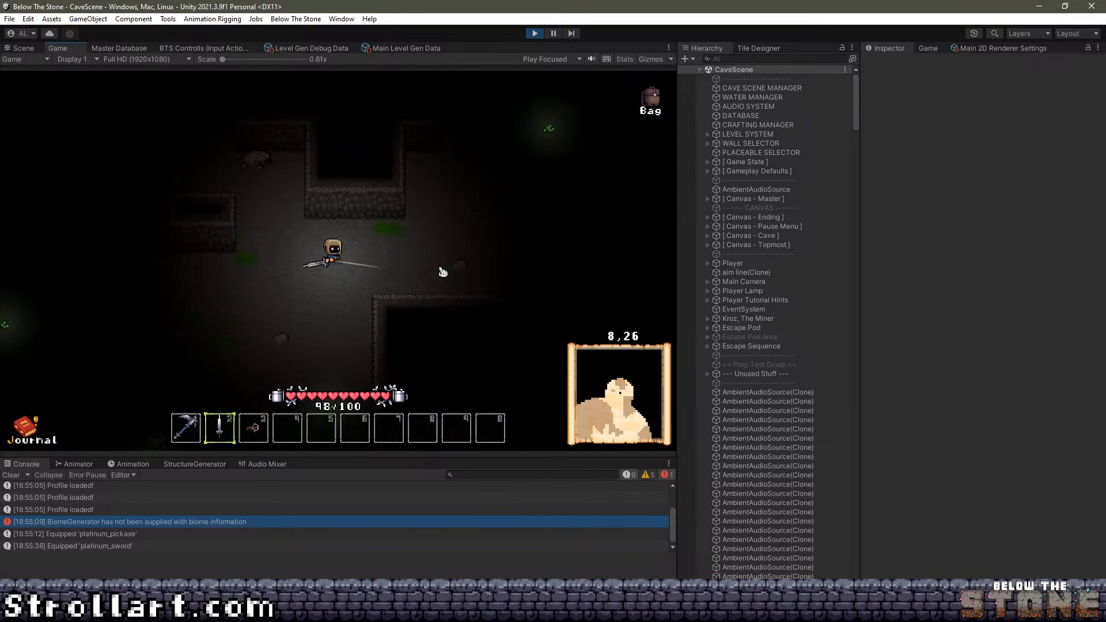
Walk northwest past 5,29 to 3,31 and return to 7,26 to examine the cave floor.
key("s")
key("a")
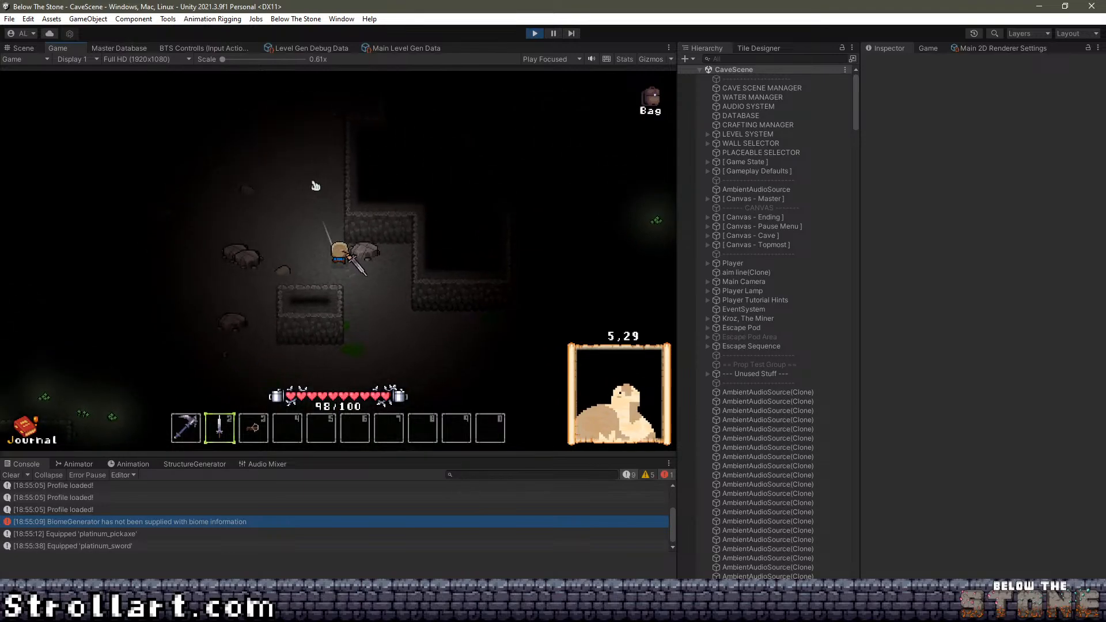
key("d")
key("w")
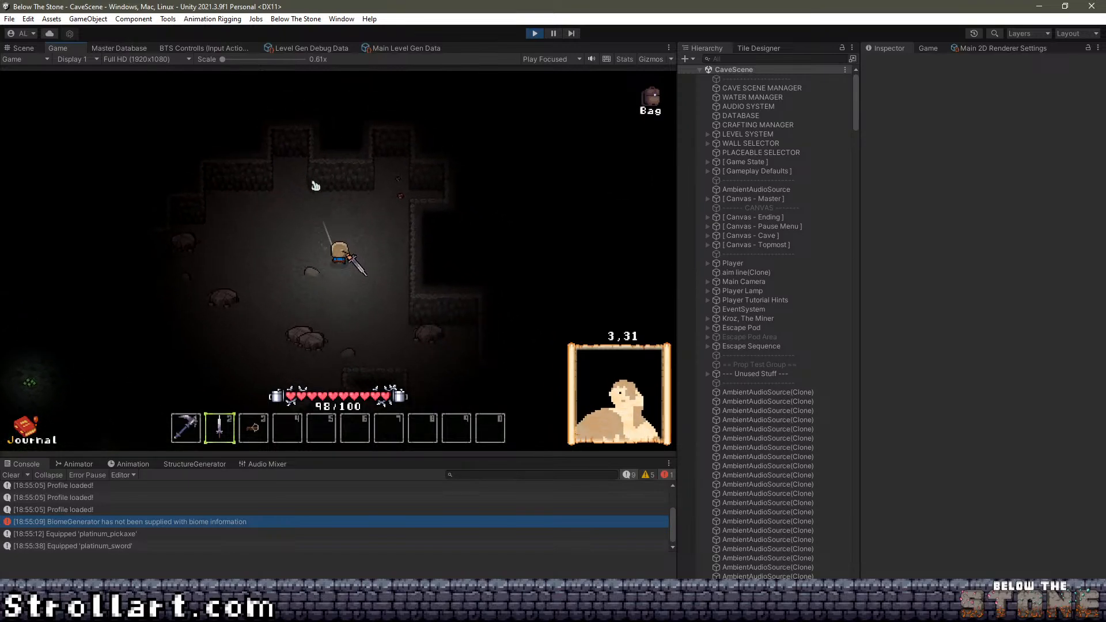
key("w")
key("d")
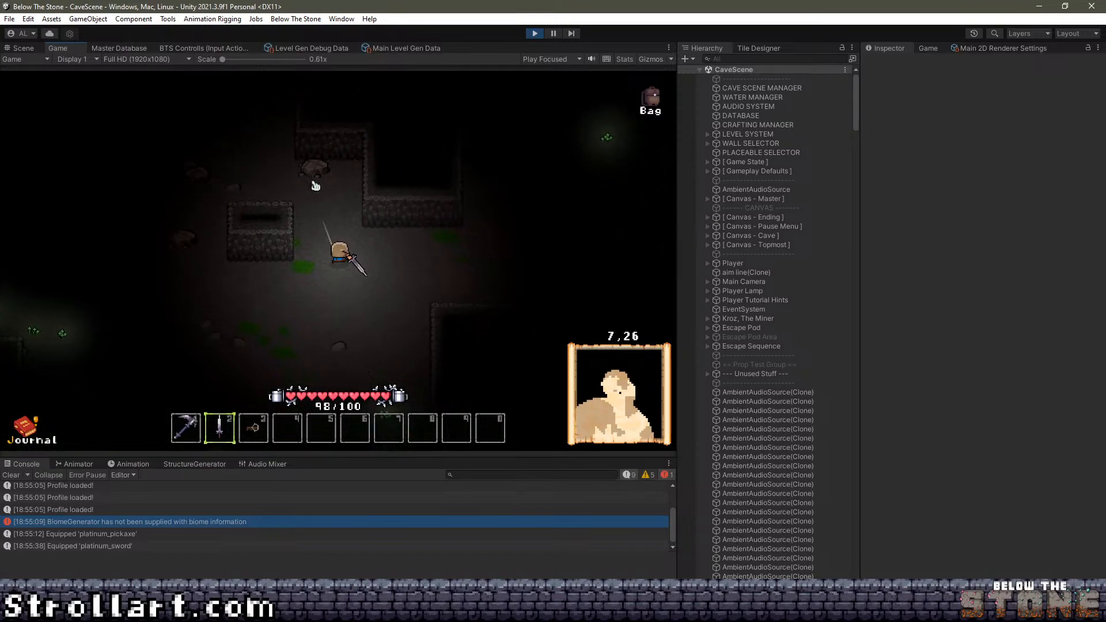
Walk northeast to the rocks near 12,28 and return to 8,25 to examine the floor.
key("d")
key("s")
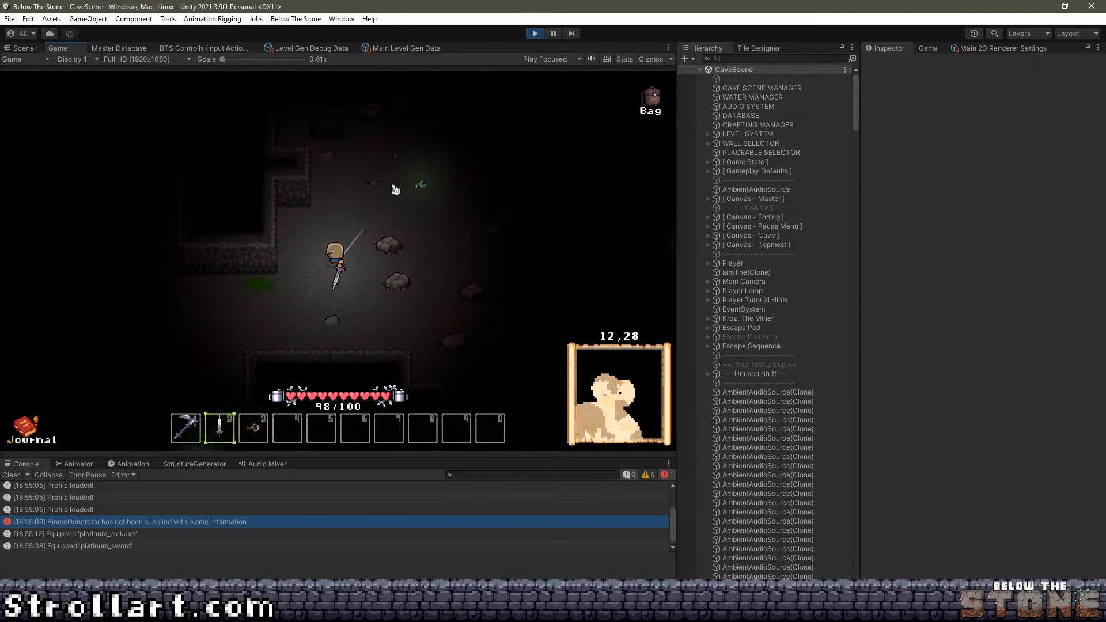
key("a")
key("w")
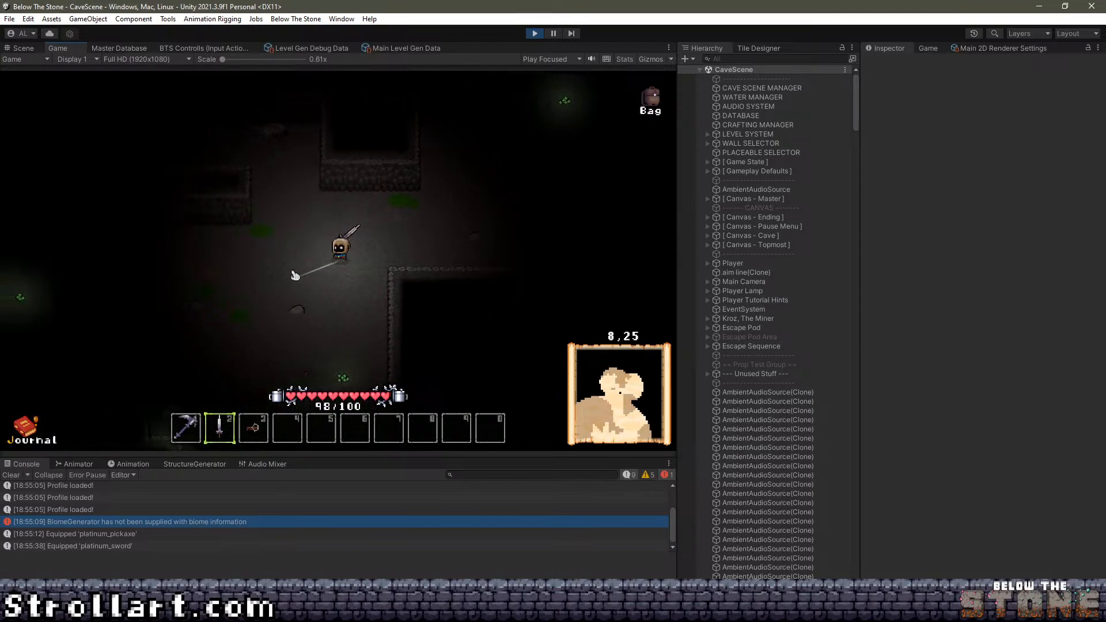
Walk west past 2,25 to 0,28 to examine the floor among the rocks.
key("a")
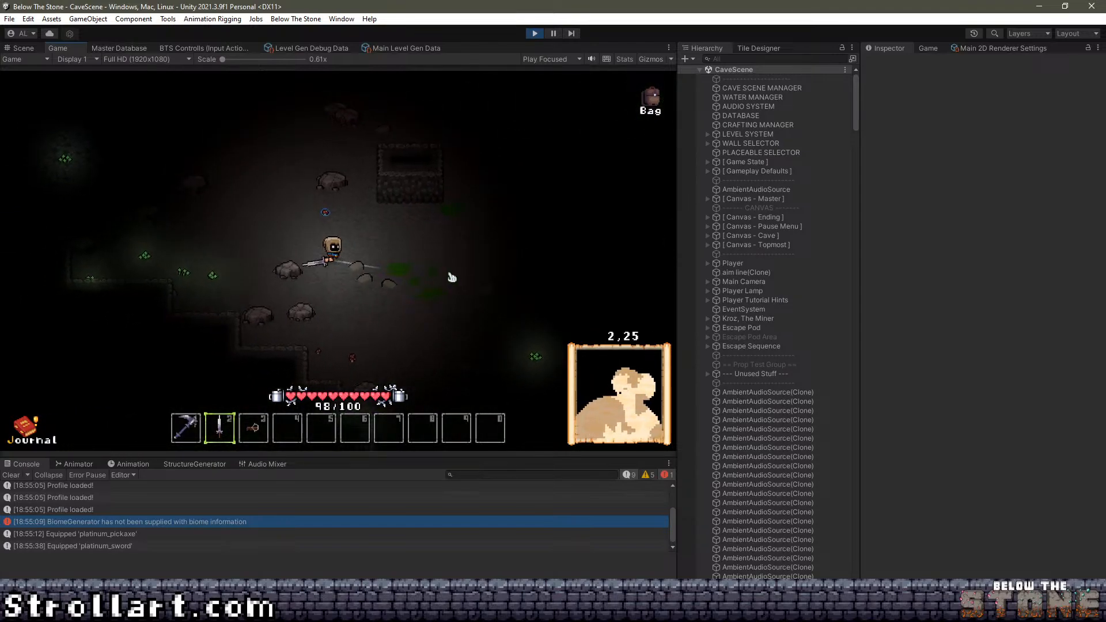
key("s")
key("a")
key("s")
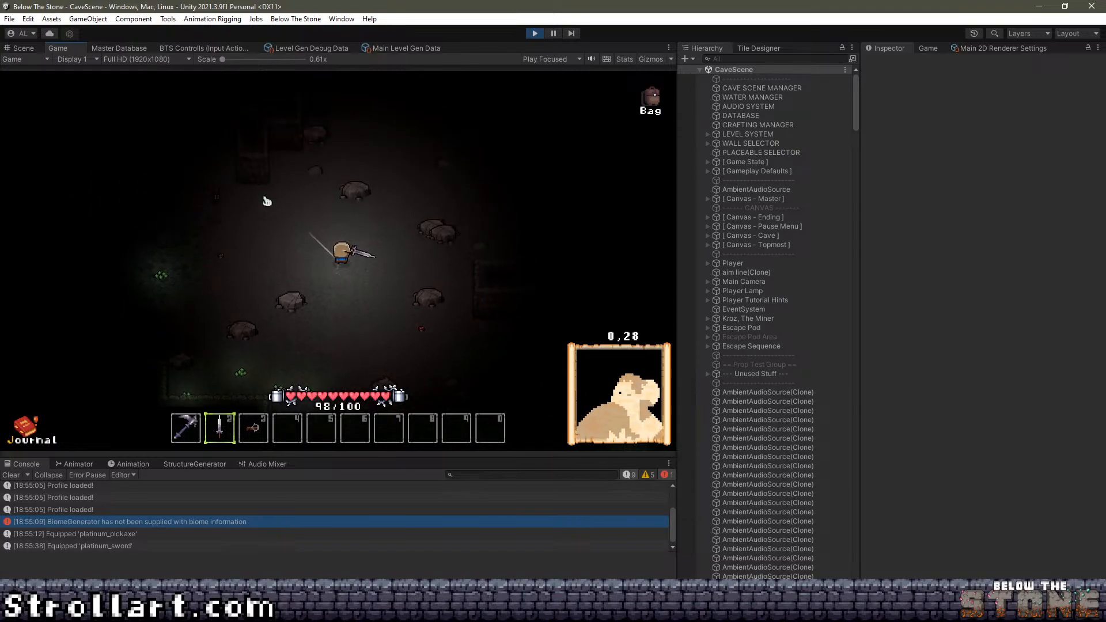
Kill the creature near -2,28 with the sword and collect its drop.
key("a")
left_click(292, 198)
key("w")
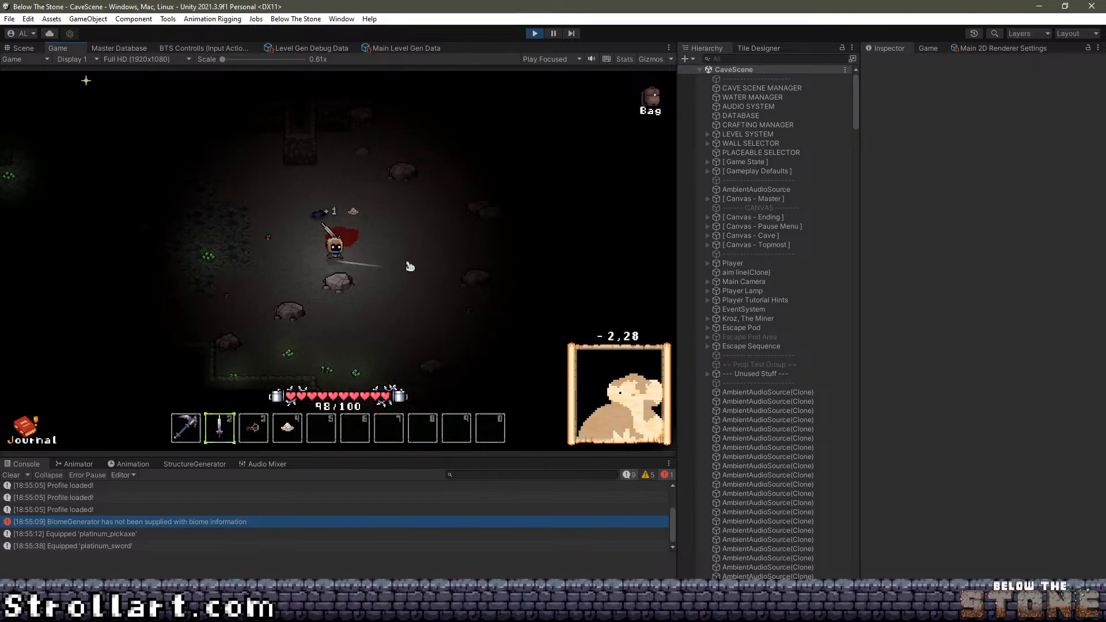
key("w")
key("a")
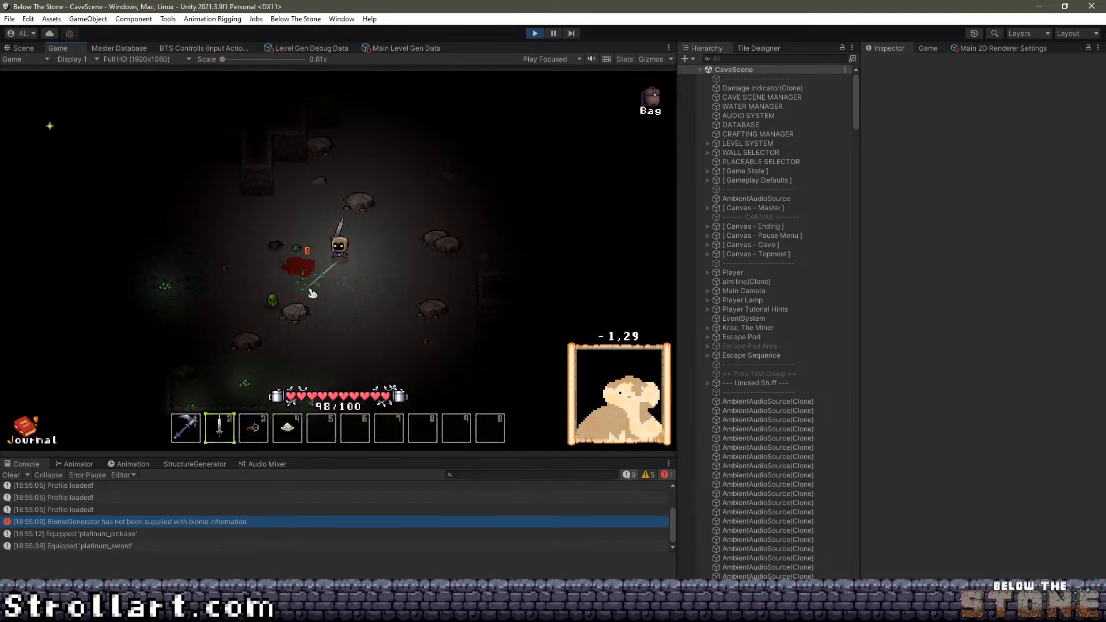
Fight the green creature beside the rock near 0,28 with the sword and return to -1,29.
left_click(348, 333)
key("s")
key("d")
left_click(428, 265)
key("d")
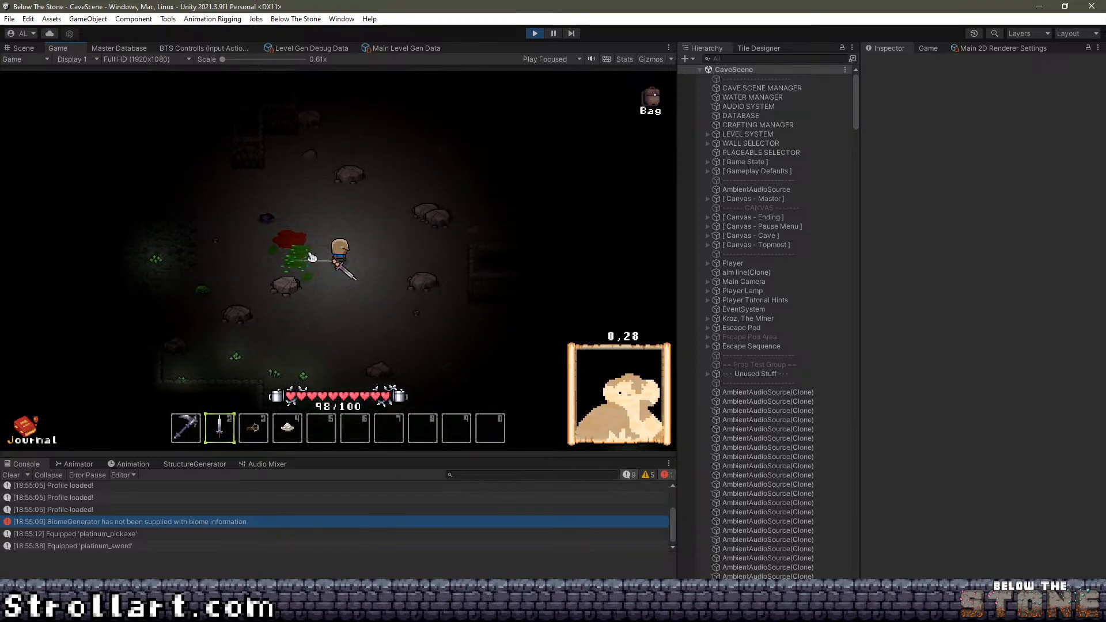
key("a")
key("w")
left_click(299, 305)
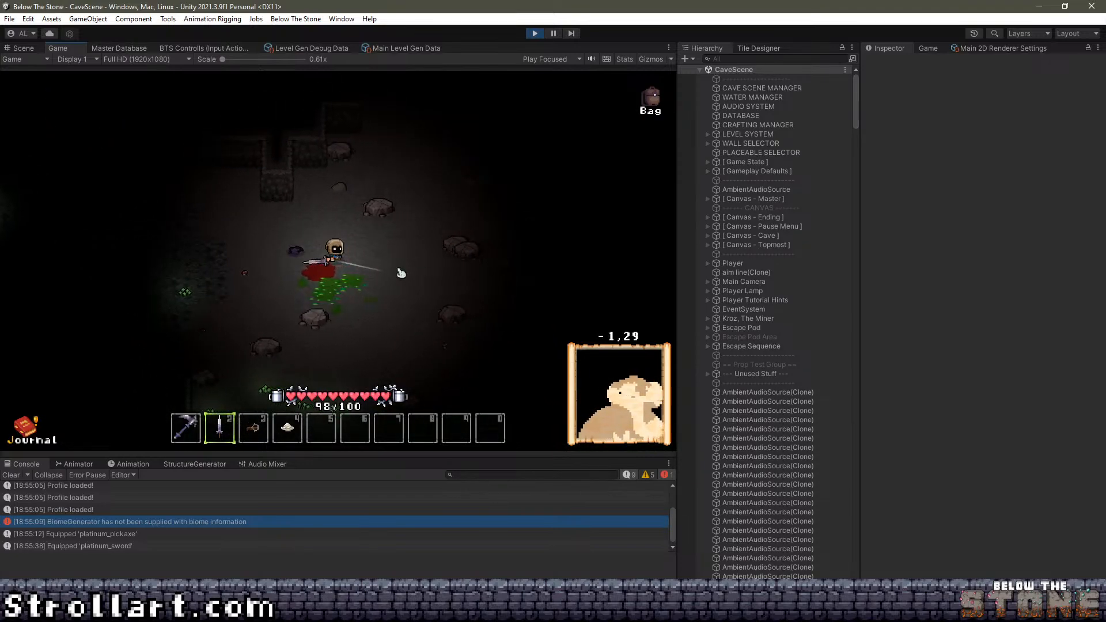
Walk northeast past 3,32 to 4,33 and switch to empty hotbar slot 5 to put the sword away.
key("d")
key("w")
key("d")
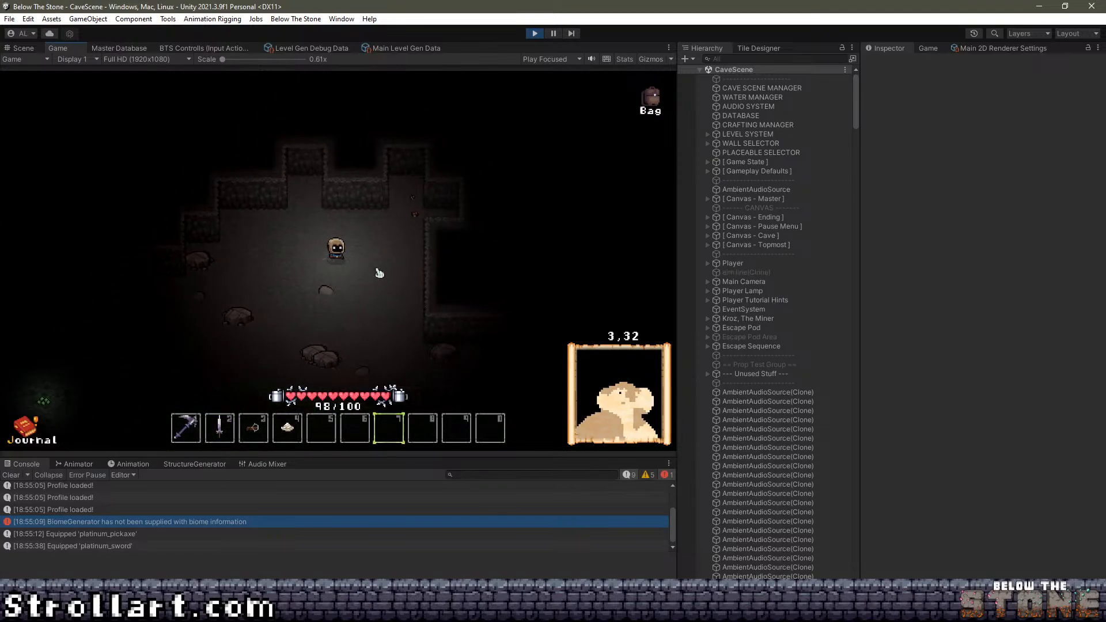
key("5")
key("a")
key("w")
key("d")
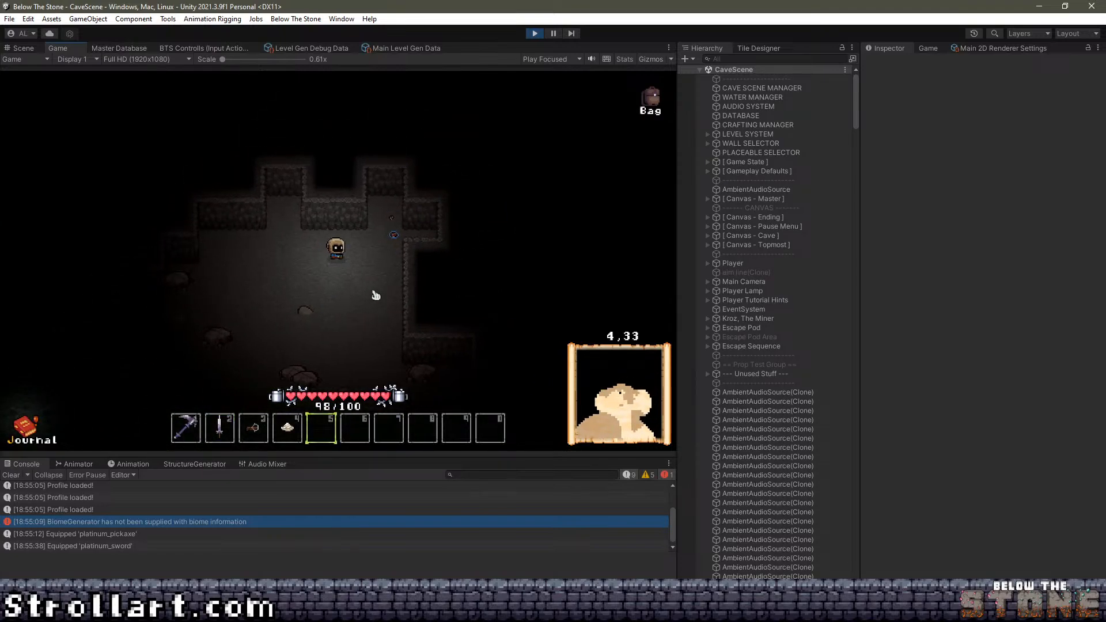
Walk west along the northern wall to 0,33 to examine the cave floor there.
key("s")
key("a")
key("w")
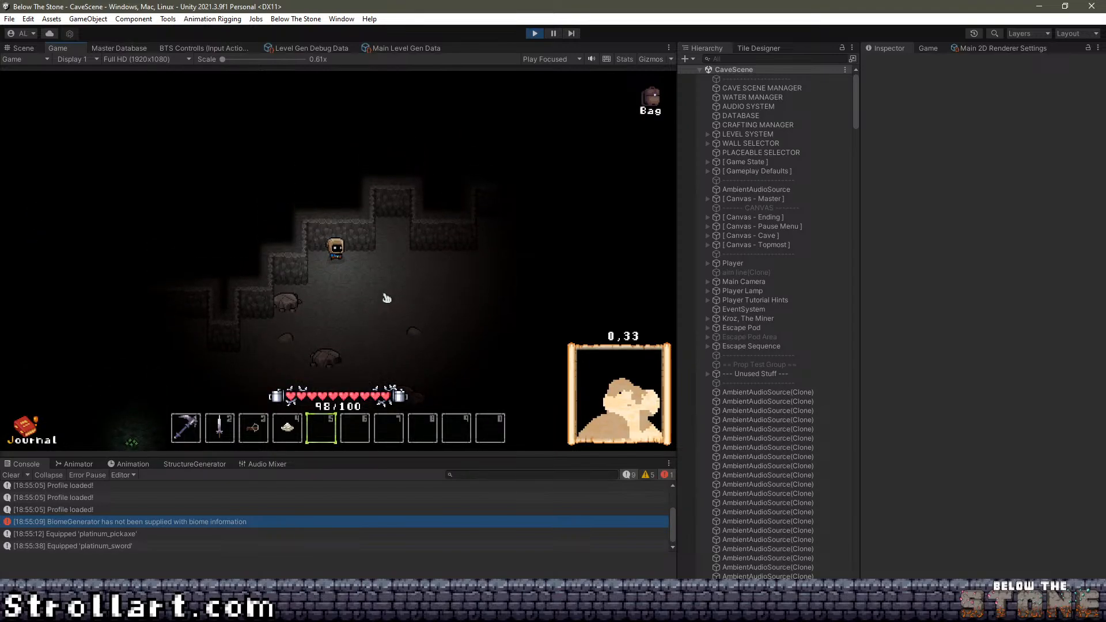
key("s")
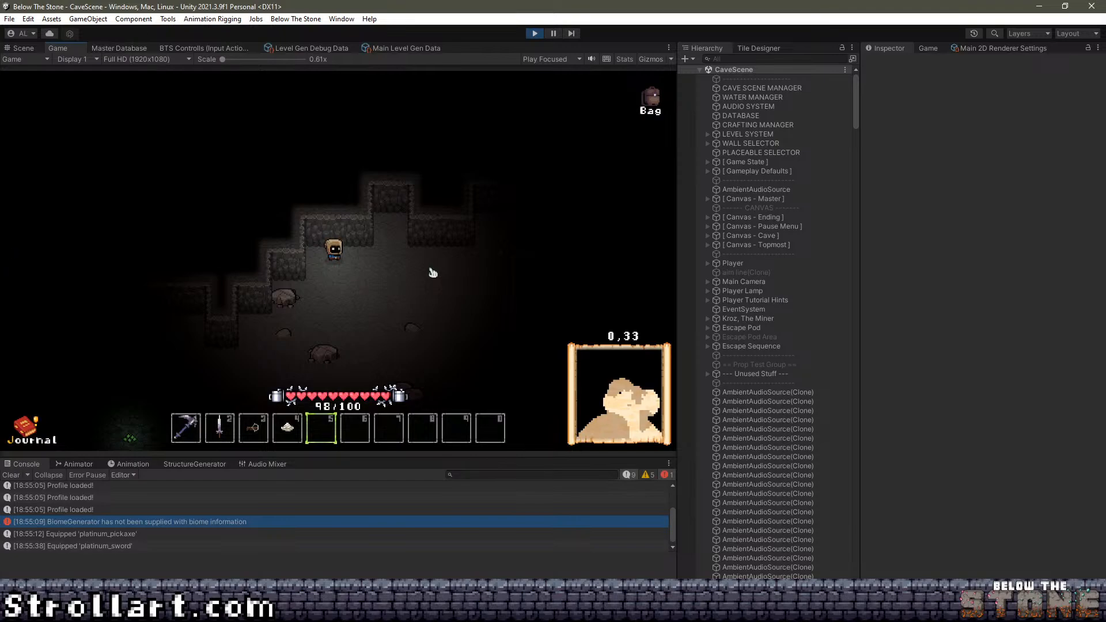
Walk southeast past 1,32 to 6,27, then south through 6,21 to examine the stone patch at 5,12.
key("s")
key("d")
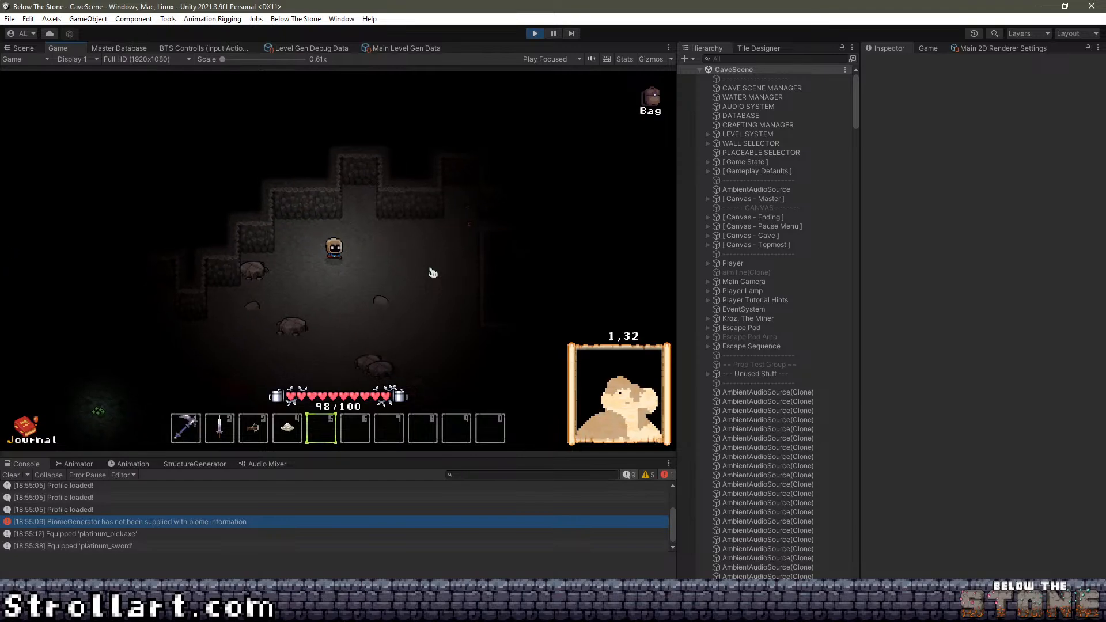
key("s")
key("d")
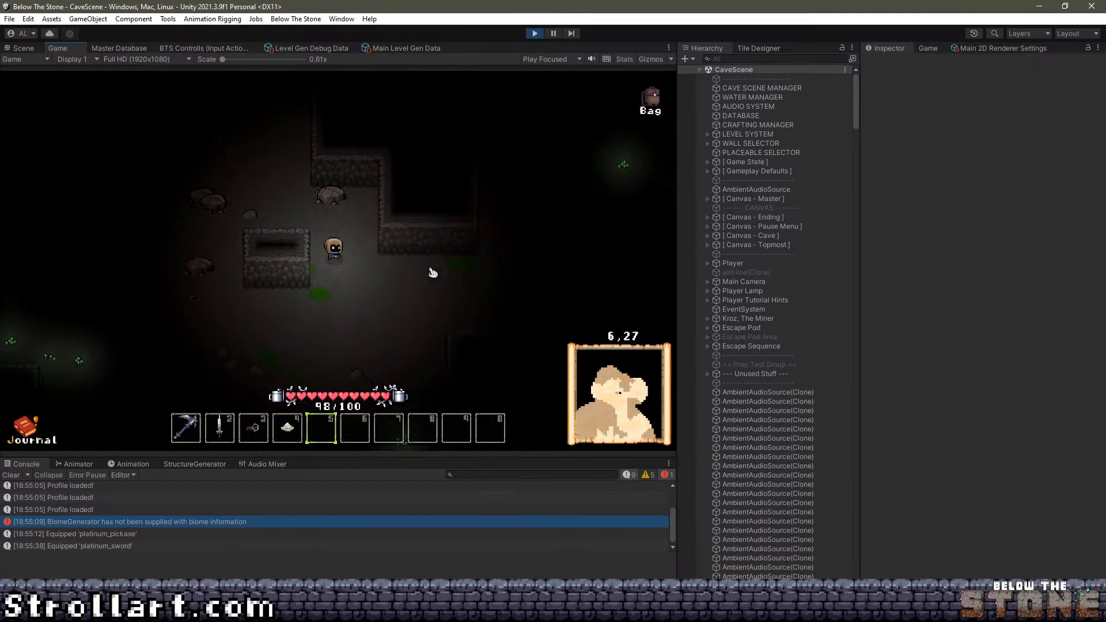
key("a")
key("s")
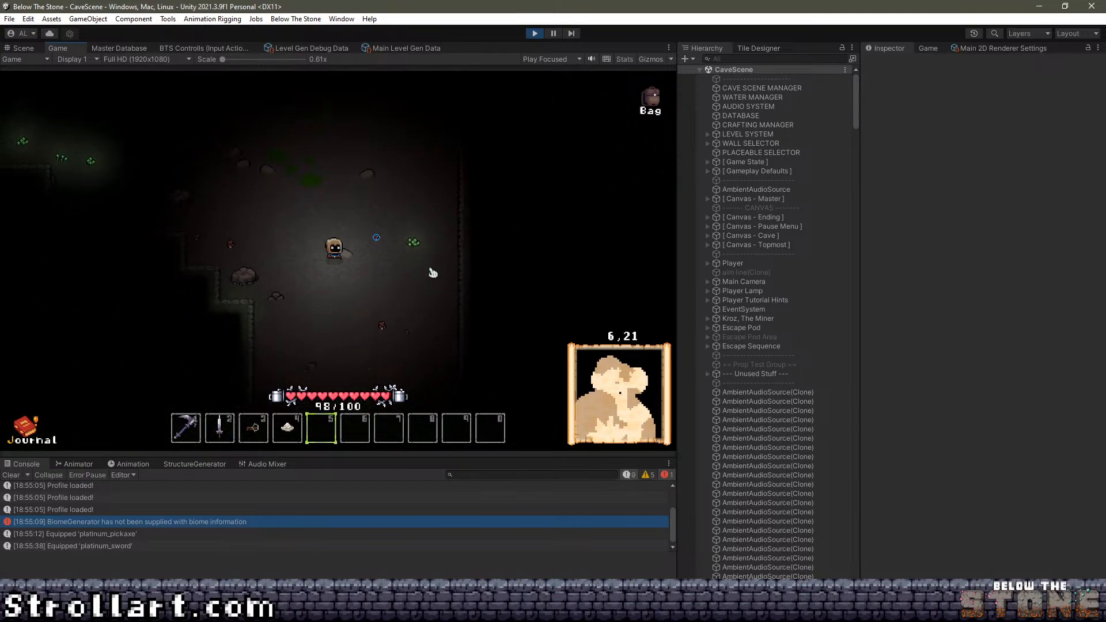
key("s")
key("a")
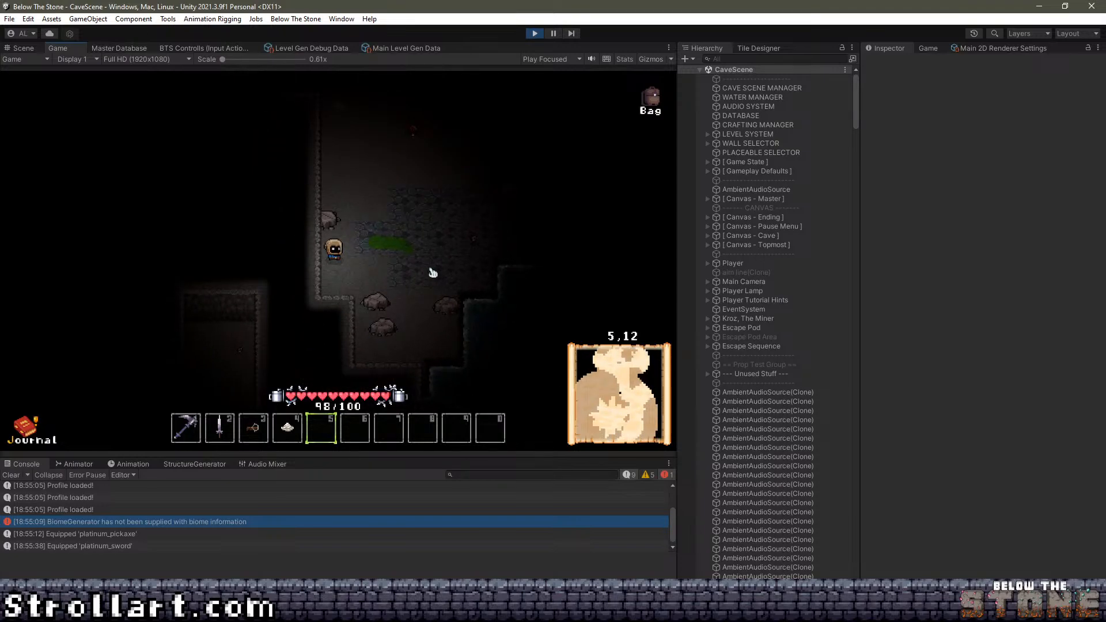
Walk north past 7,14 and 5,20 to the small wall block at 4,26 to examine the floor.
key("d")
key("w")
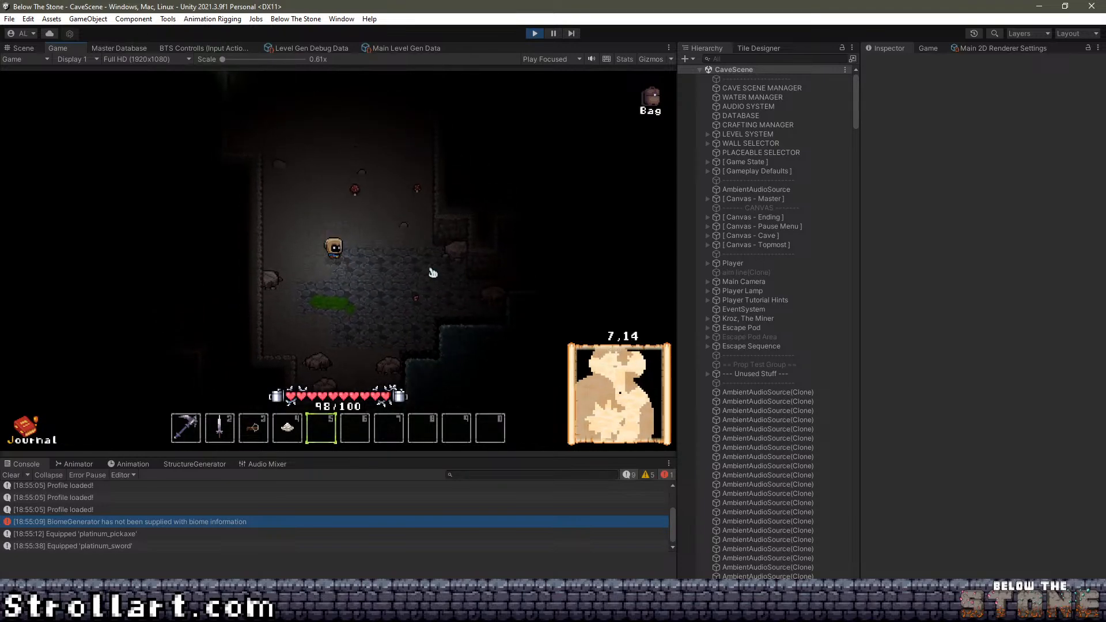
key("a")
key("w")
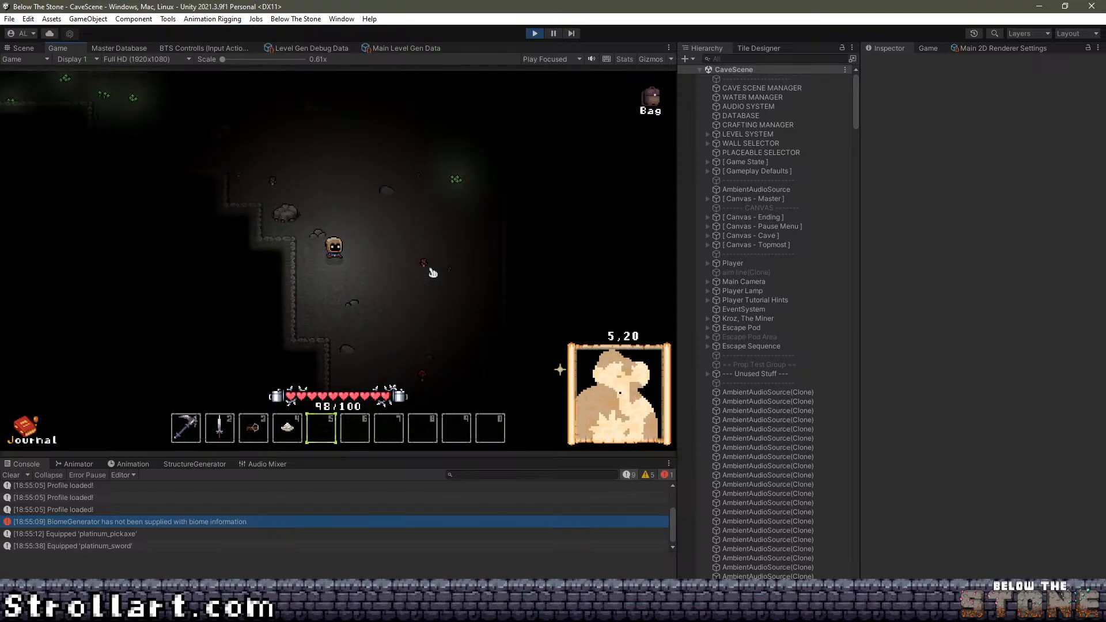
key("w")
key("a")
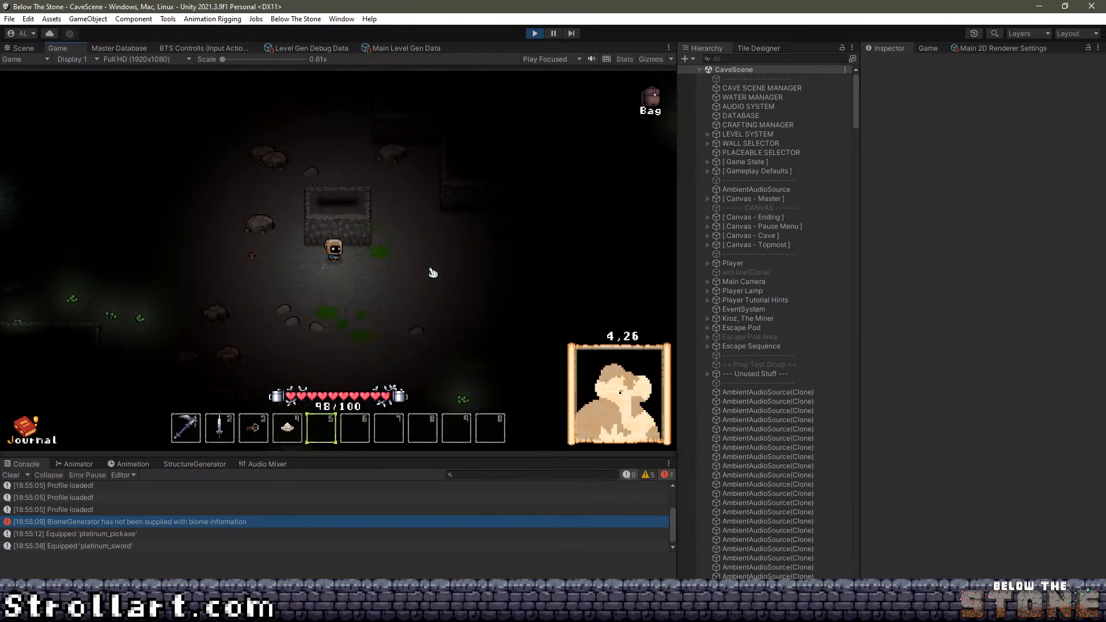
Walk east past 5,26 and 7,28 to 9,27 to examine the floor below the wall.
key("d")
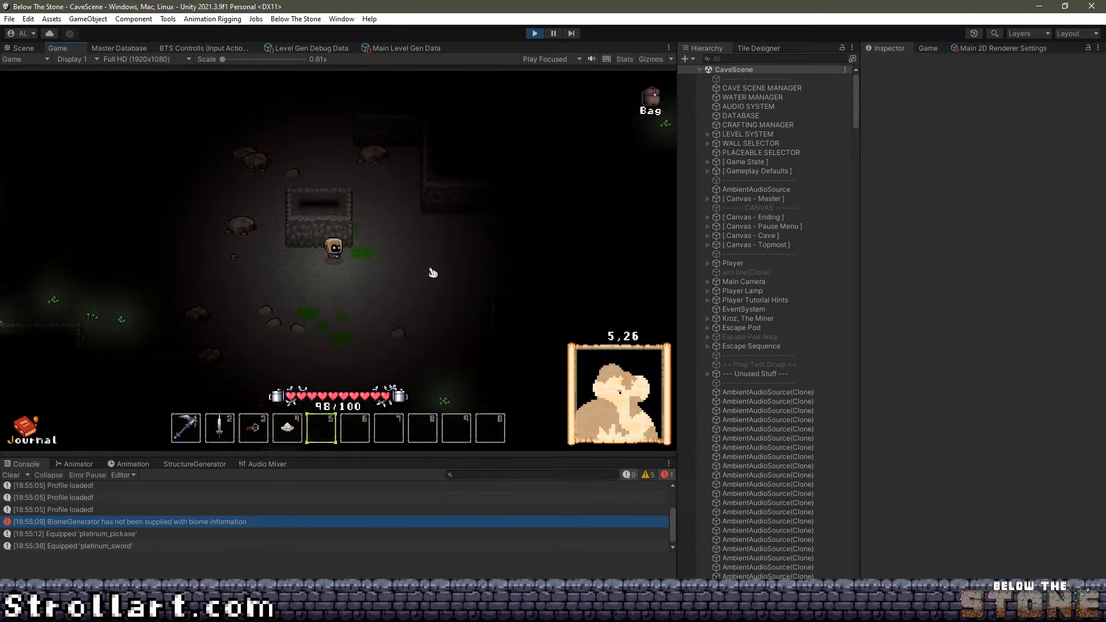
key("w")
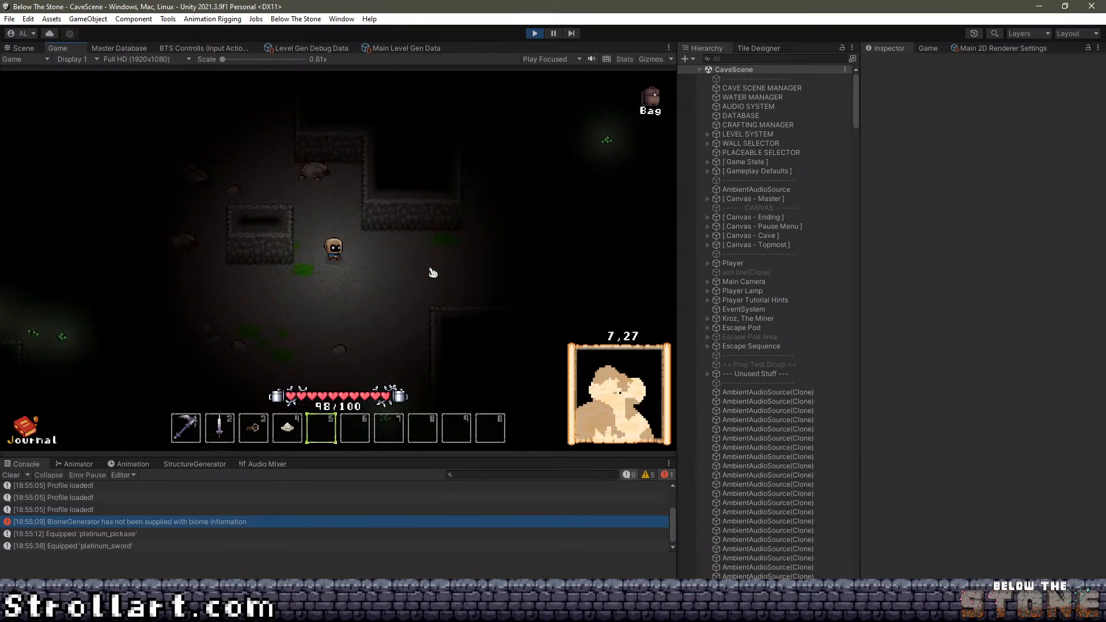
key("w")
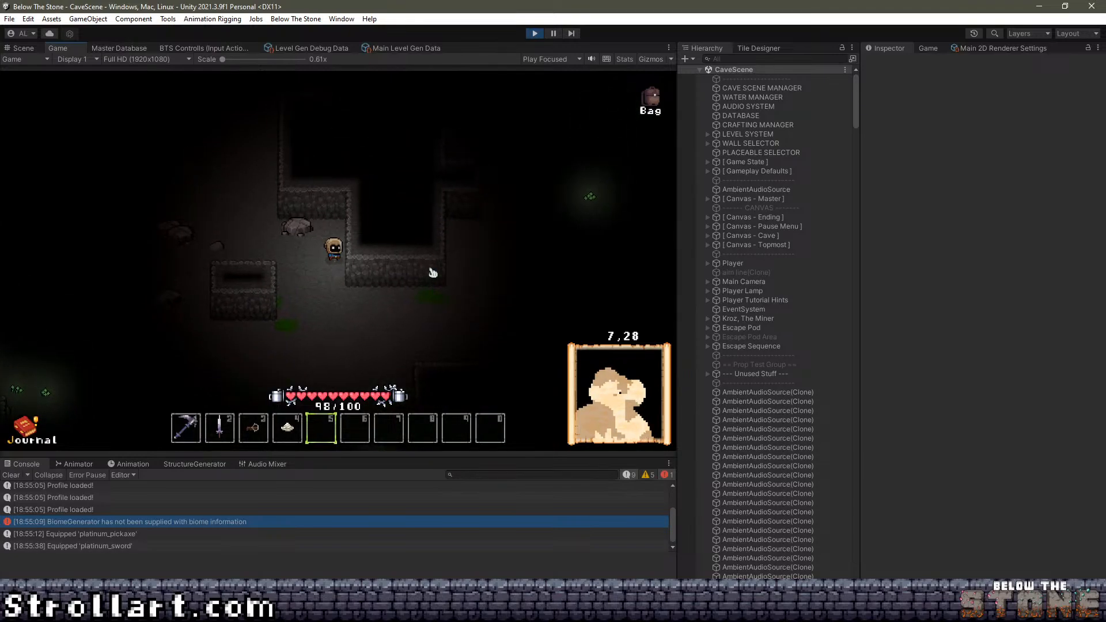
key("s")
key("d")
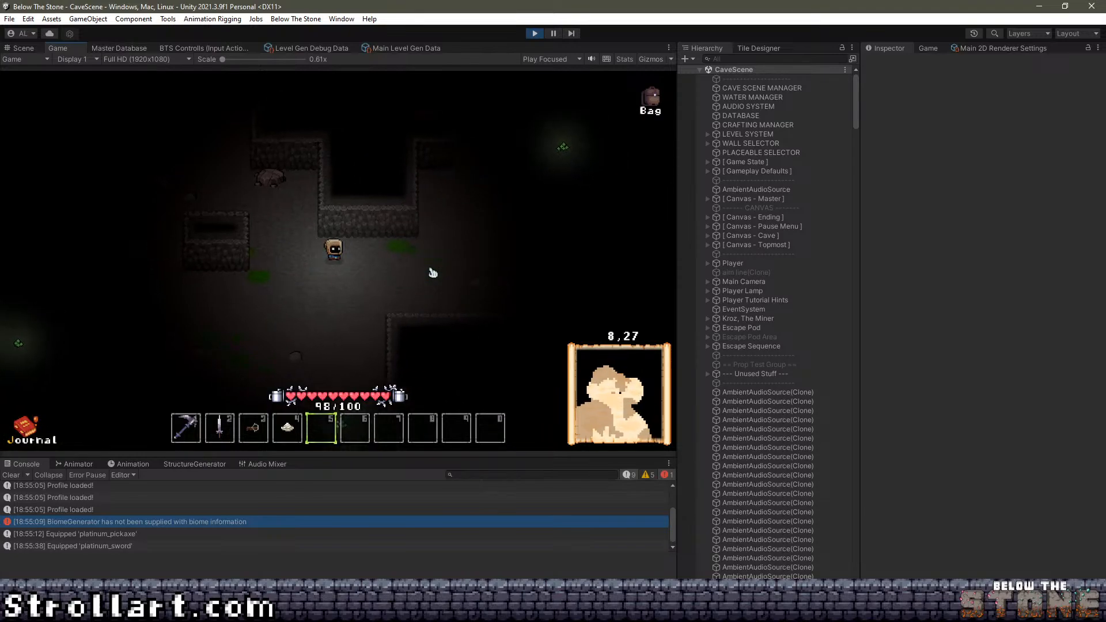
key("d")
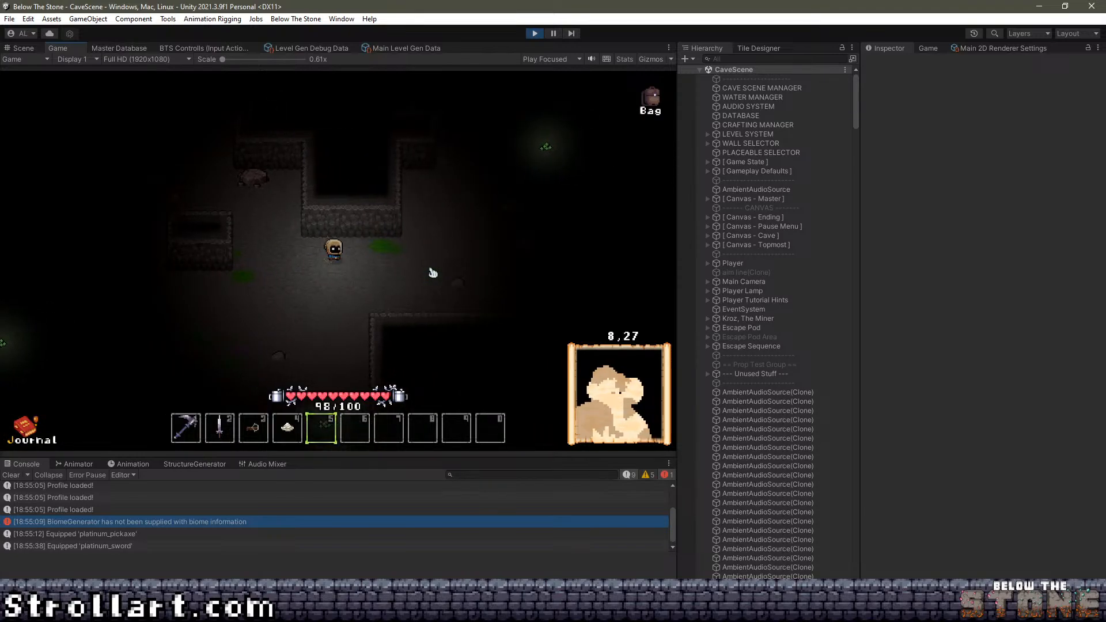
key("w")
key("a")
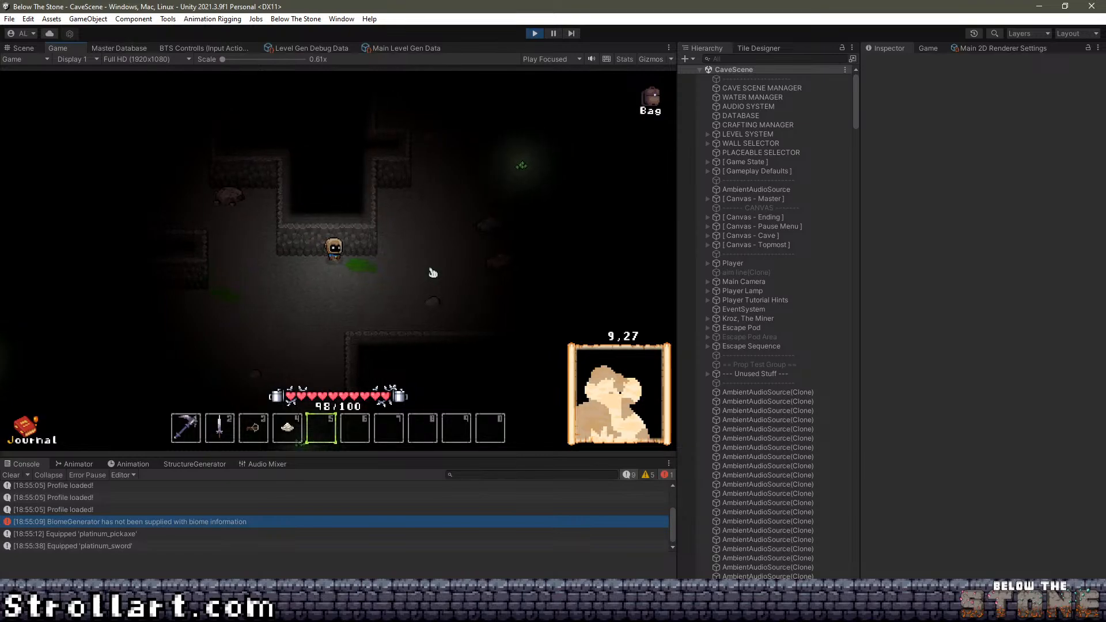
Walk west to the rock at 6,28 and back to 7,27 to examine the floor between the walls.
key("a")
key("w")
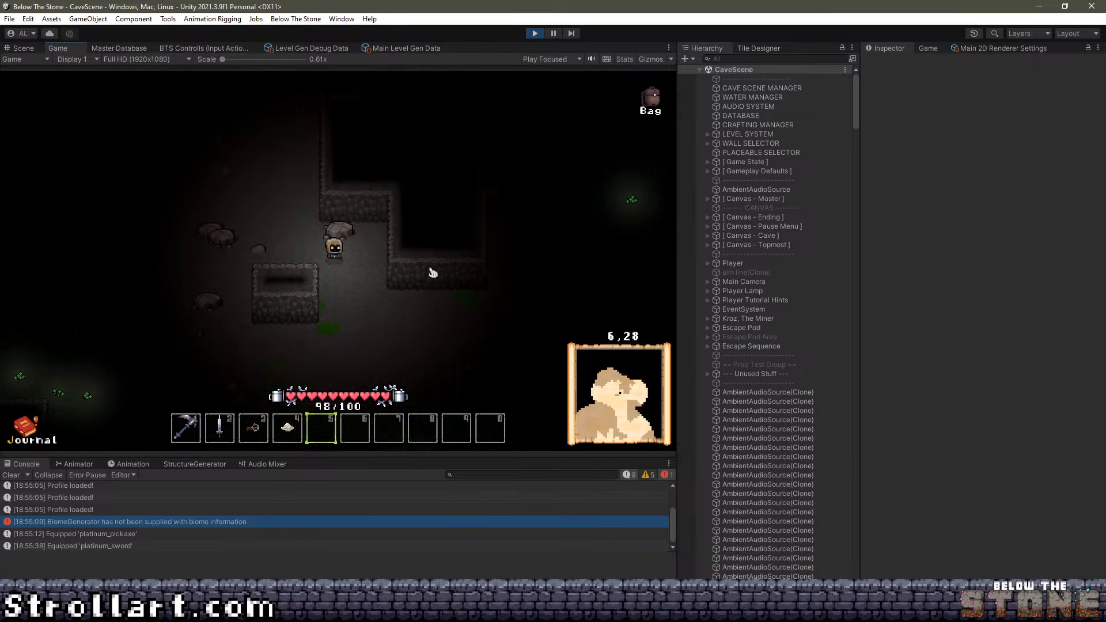
key("d")
key("s")
key("w")
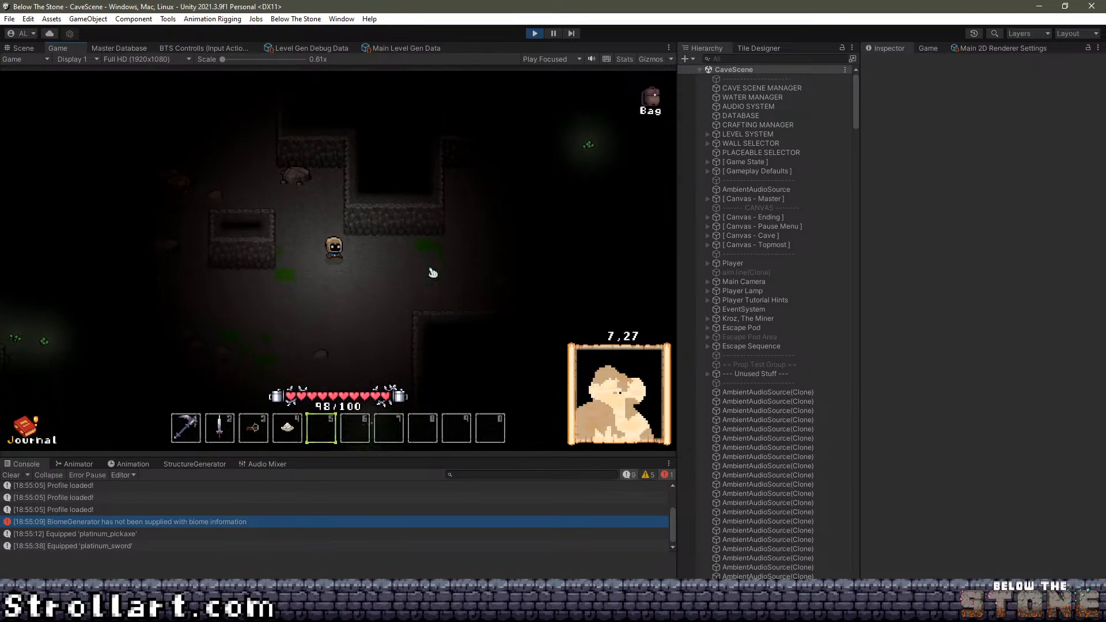
key("d")
key("w")
key("a")
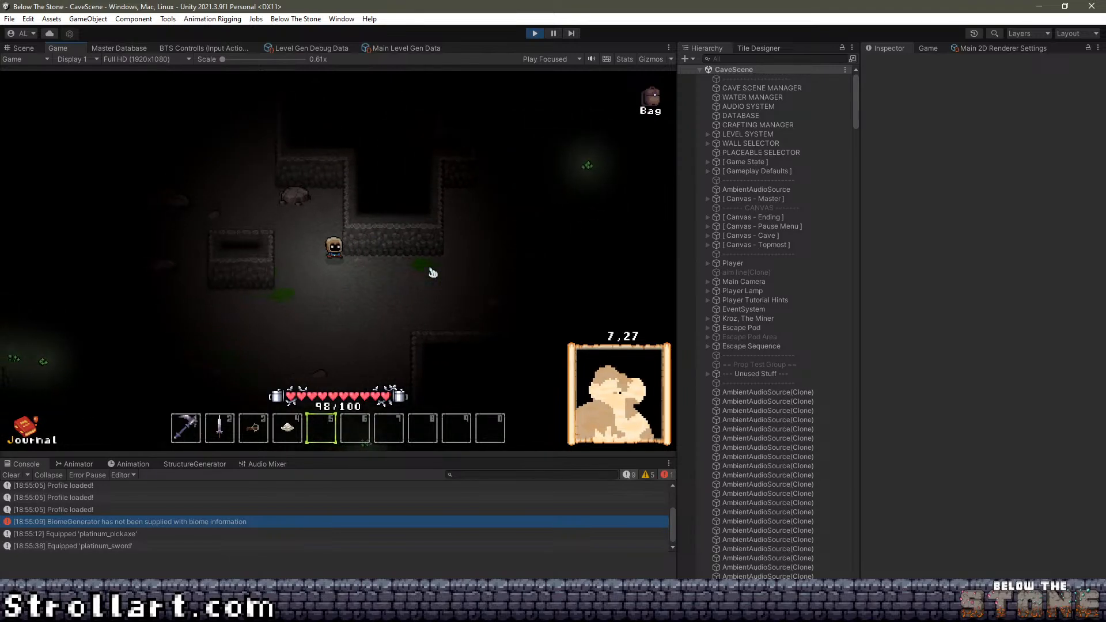
Walk into the wall corner at 7,29 and out to 8,27 to examine the floor.
key("w")
key("d")
key("w")
key("d")
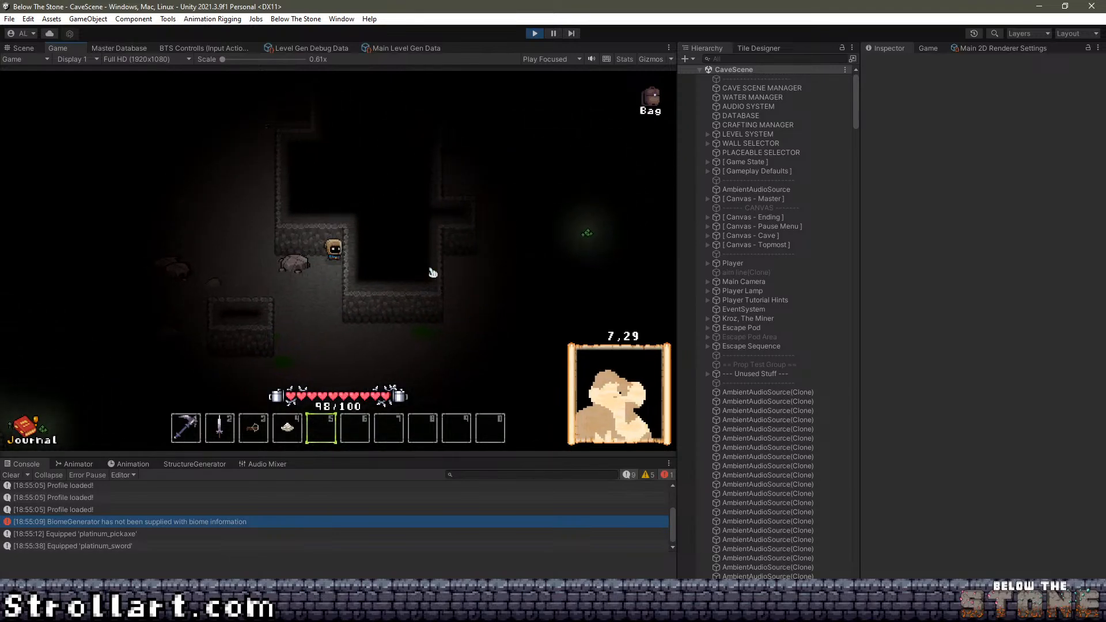
key("w")
key("d")
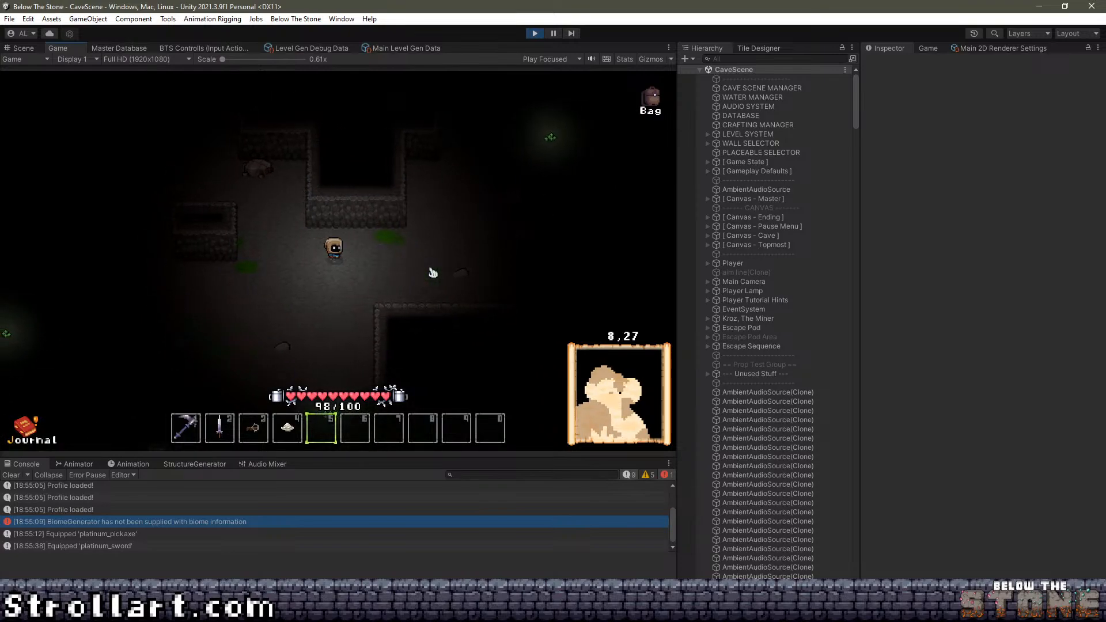
Walk northwest to 4,31 and return past 5,31 to 8,26 to compare the floor areas.
key("a")
key("s")
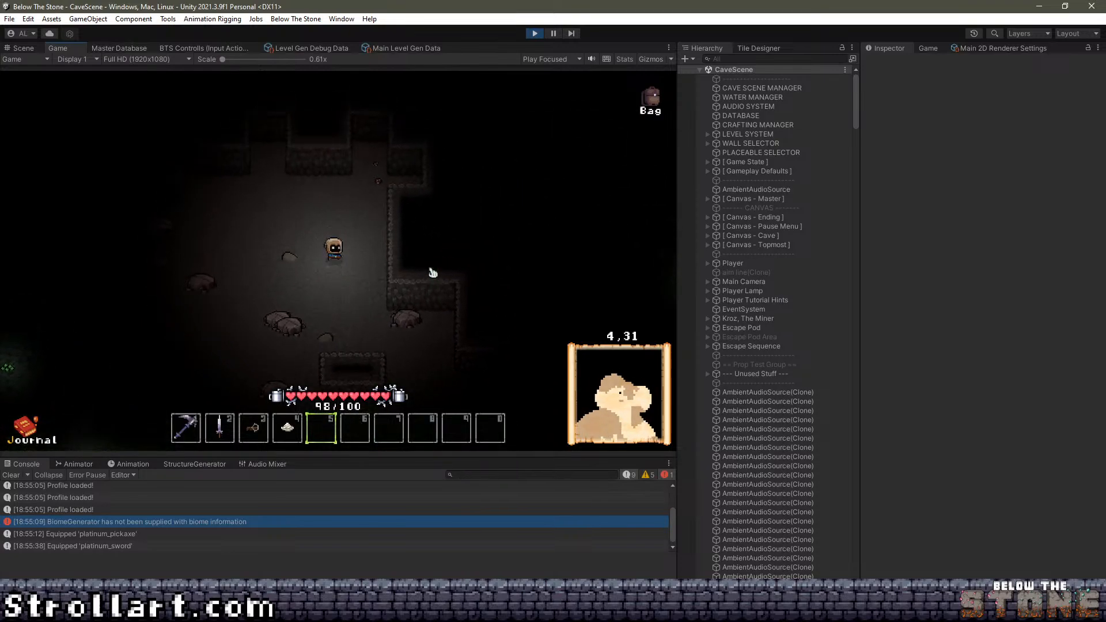
key("a")
key("s")
key("w+d")
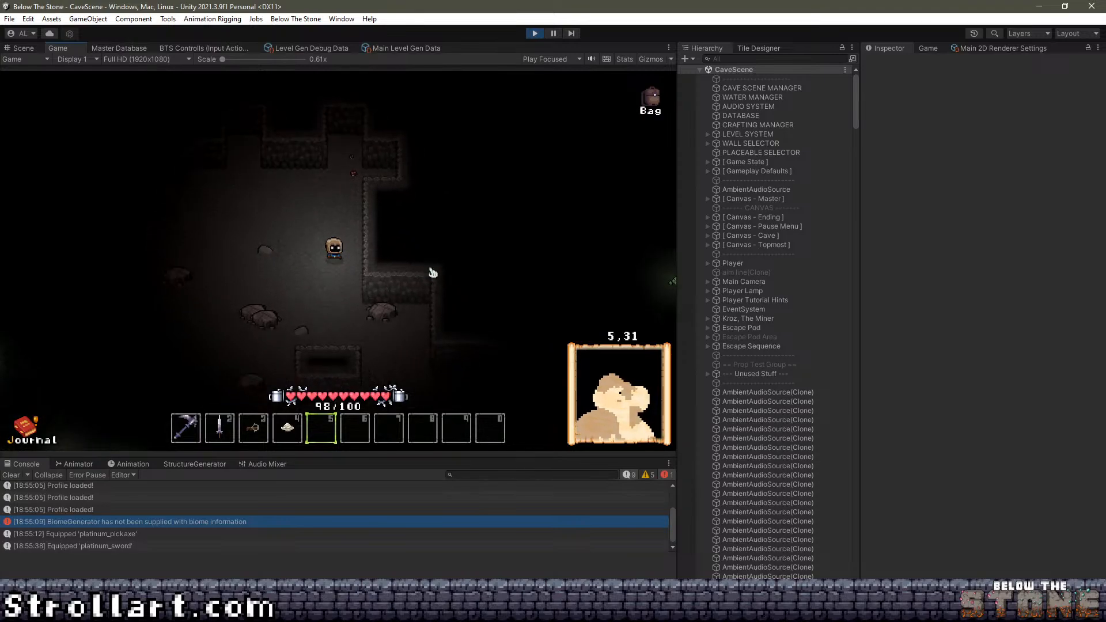
key("w+d")
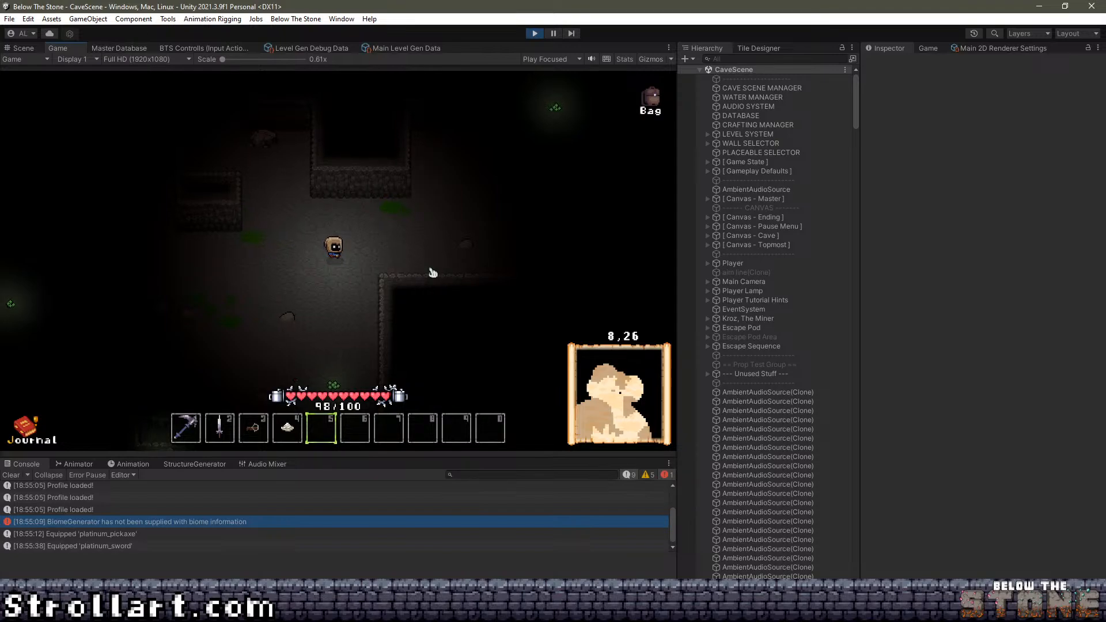
Walk northwest through 4,30 to 3,32 and back to 4,30 to examine the open floor.
key("s+a")
key("s+a")
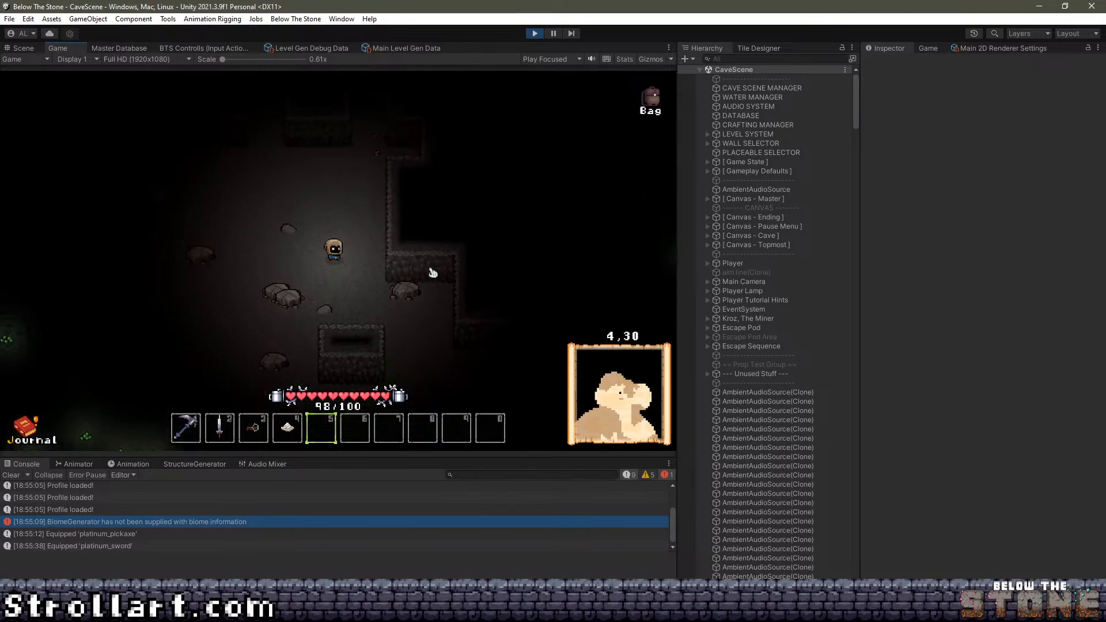
key("s")
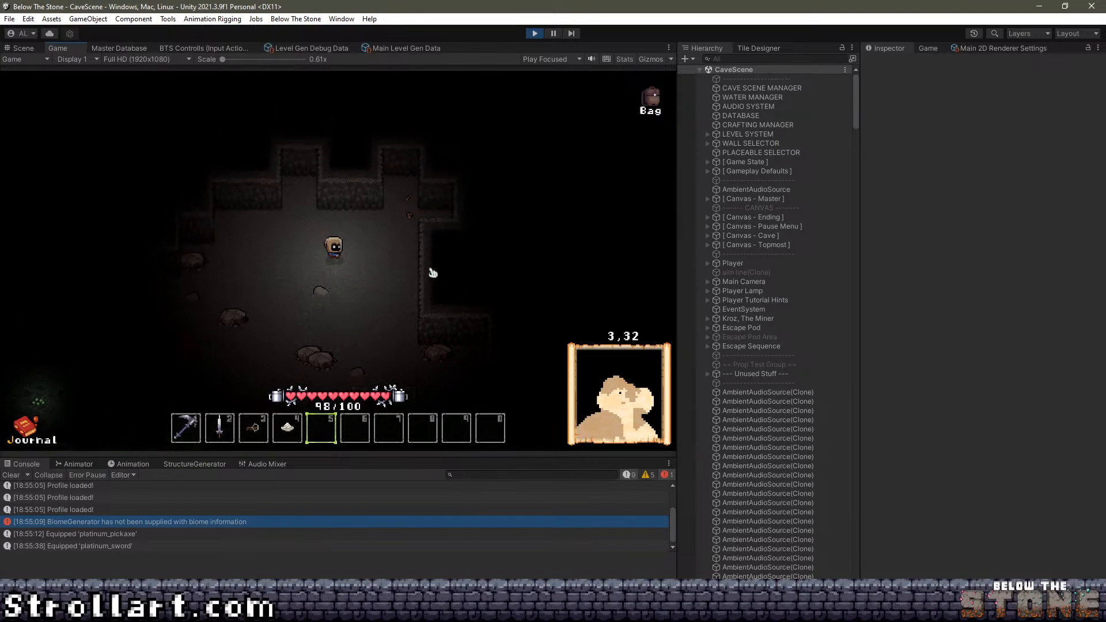
key("w")
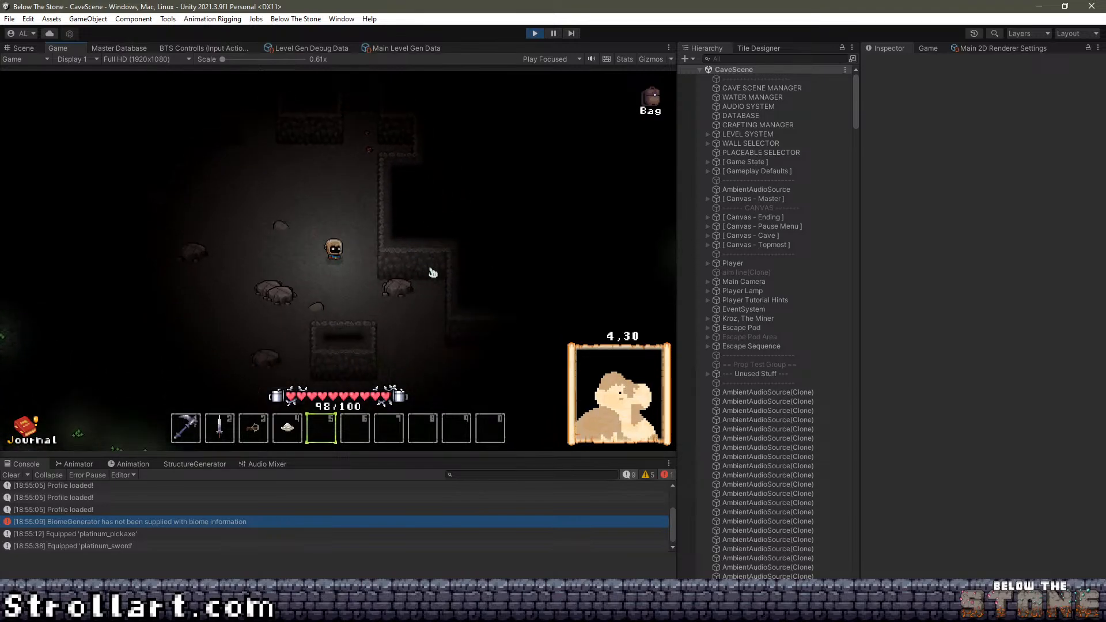
Walk southeast past 7,27 to 9,27 and back to 6,27 to examine the passage floor.
key("w+d")
key("w+d")
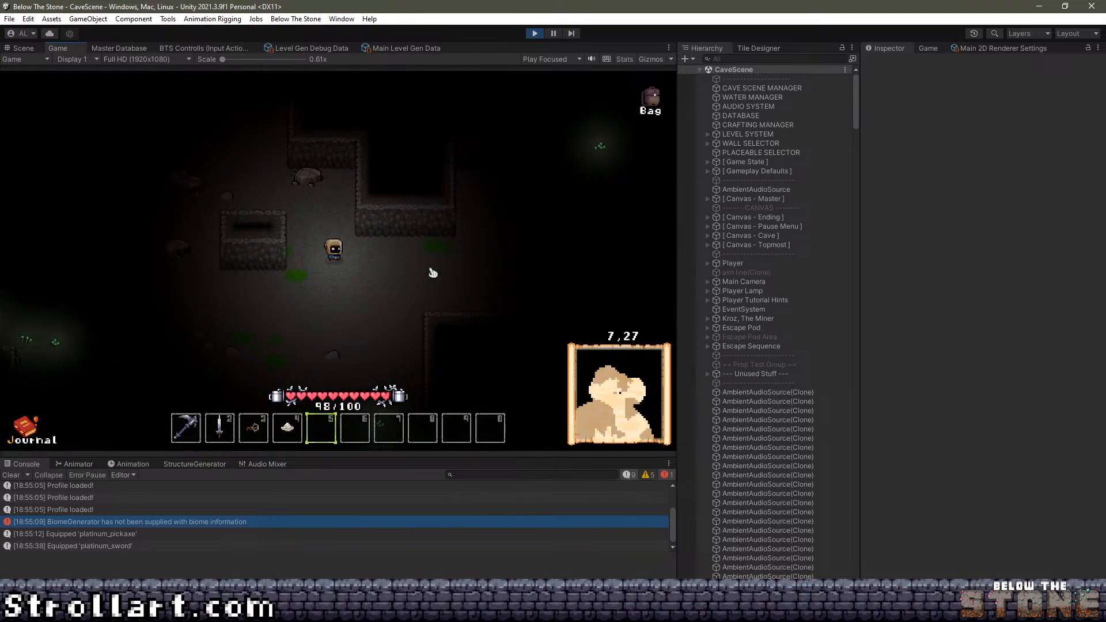
key("d")
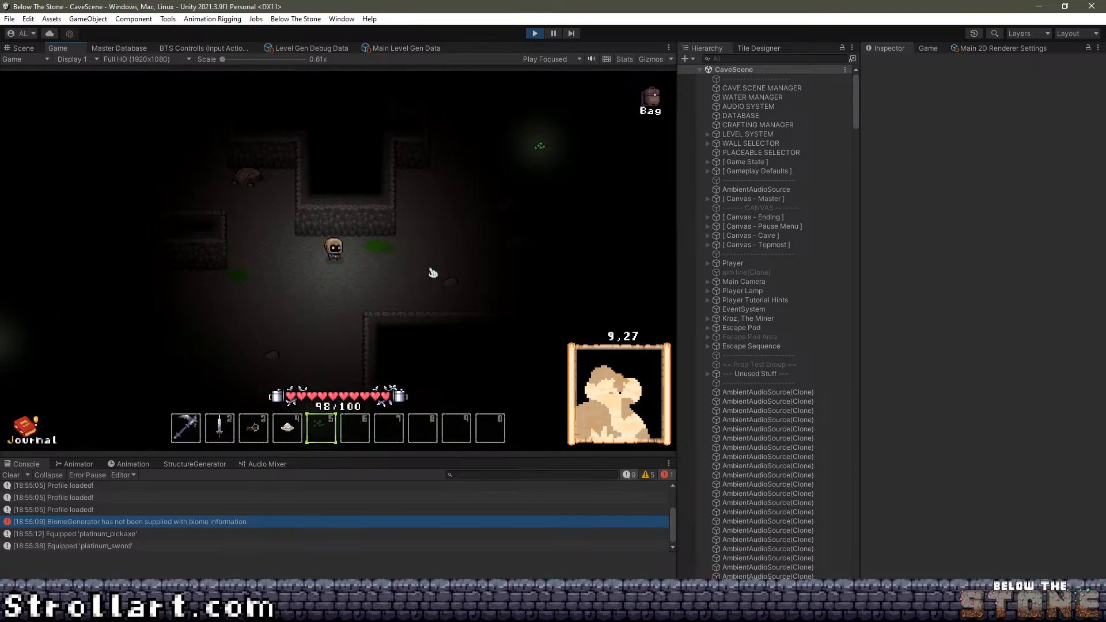
key("a")
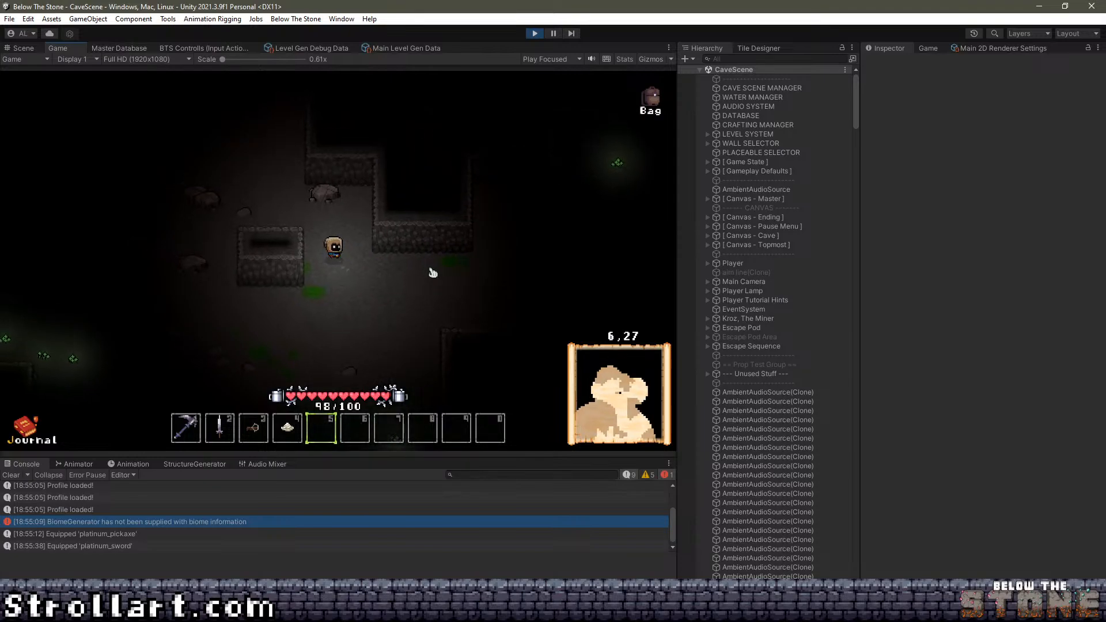
Walk northwest to 3,33, follow the north wall to 4,33 and return south to 5,28 to examine the floor.
key("a+s")
key("a+s")
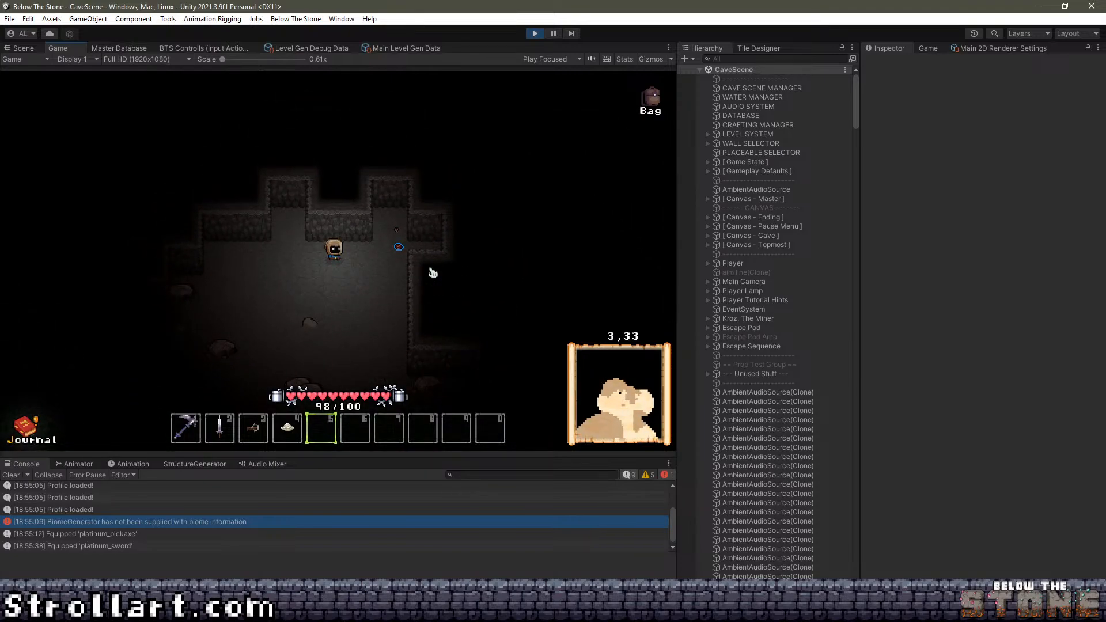
key("d")
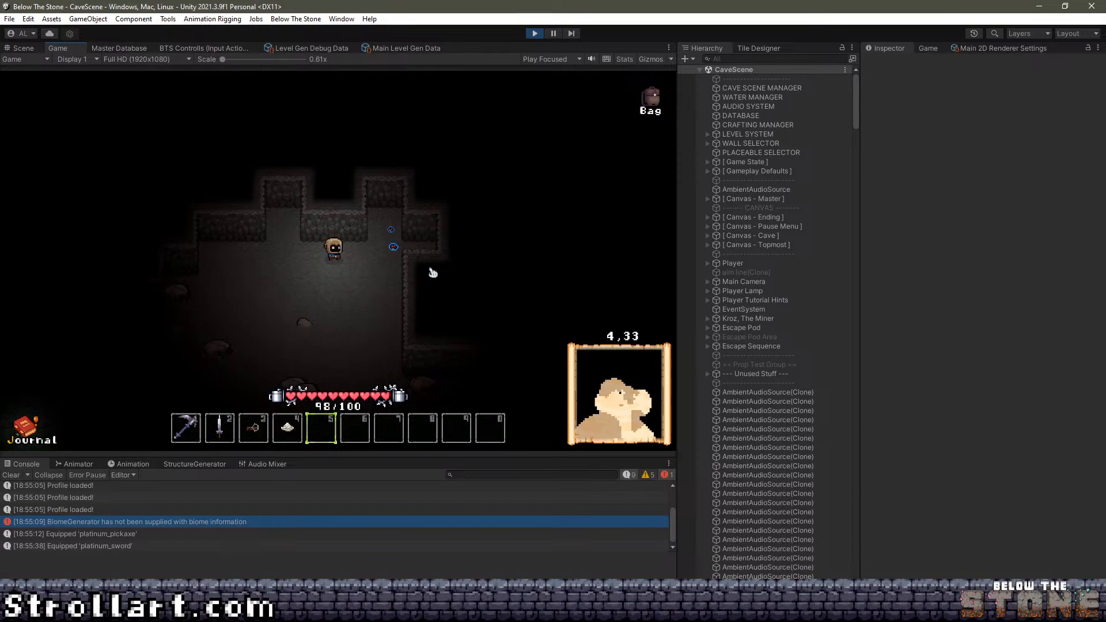
key("w")
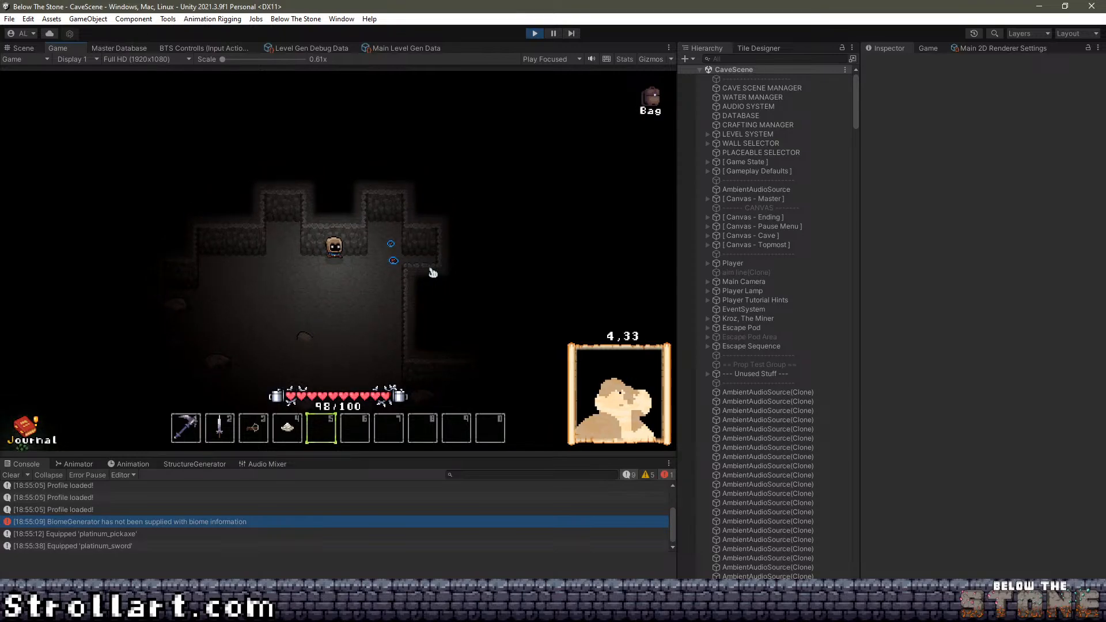
key("s")
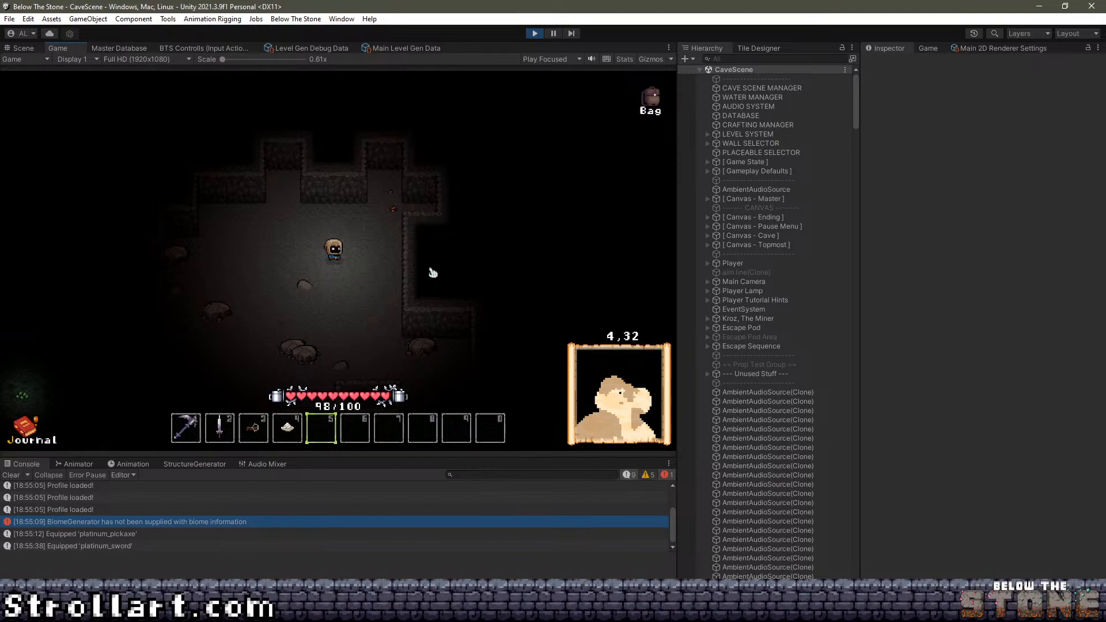
key("s")
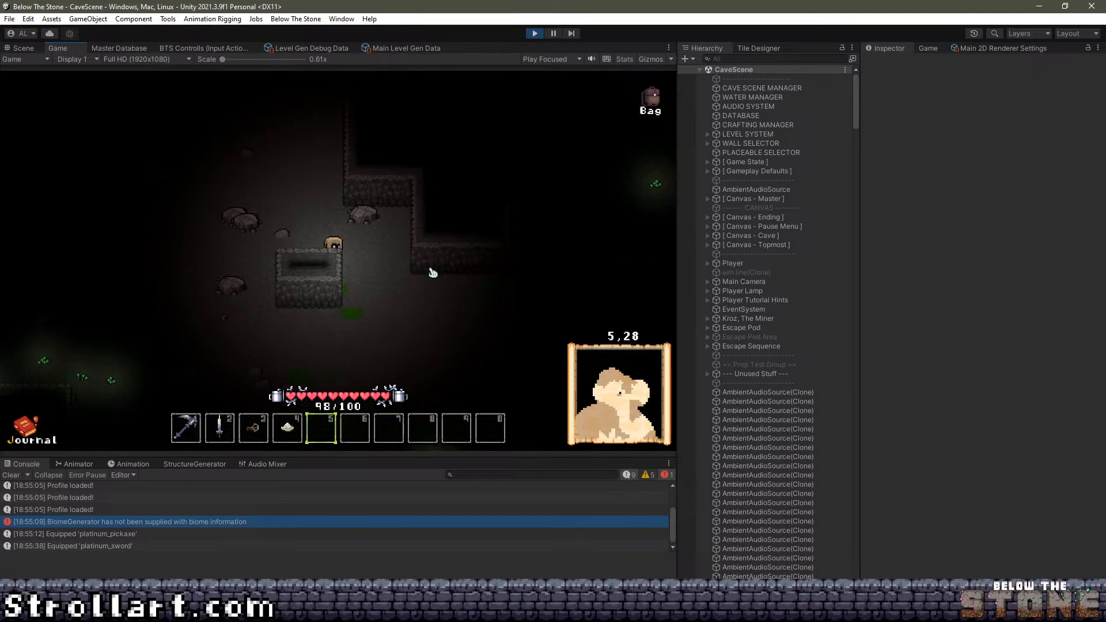
Walk northwest to 3,32 and back through 5,30 to 5,28 to compare the floor areas.
key("w")
key("a")
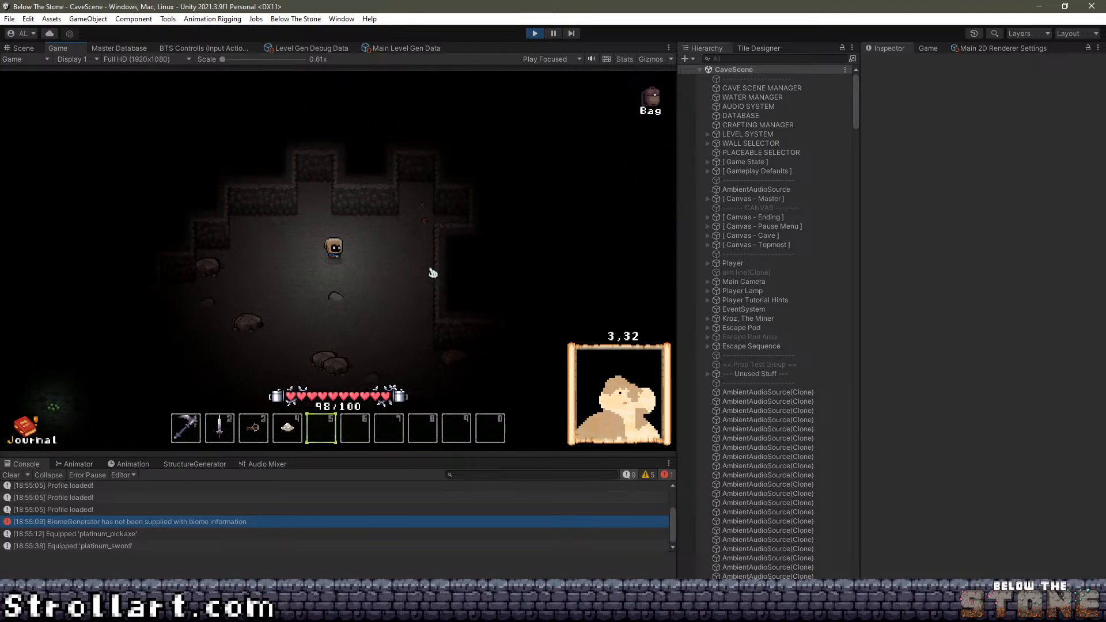
key("d")
key("s")
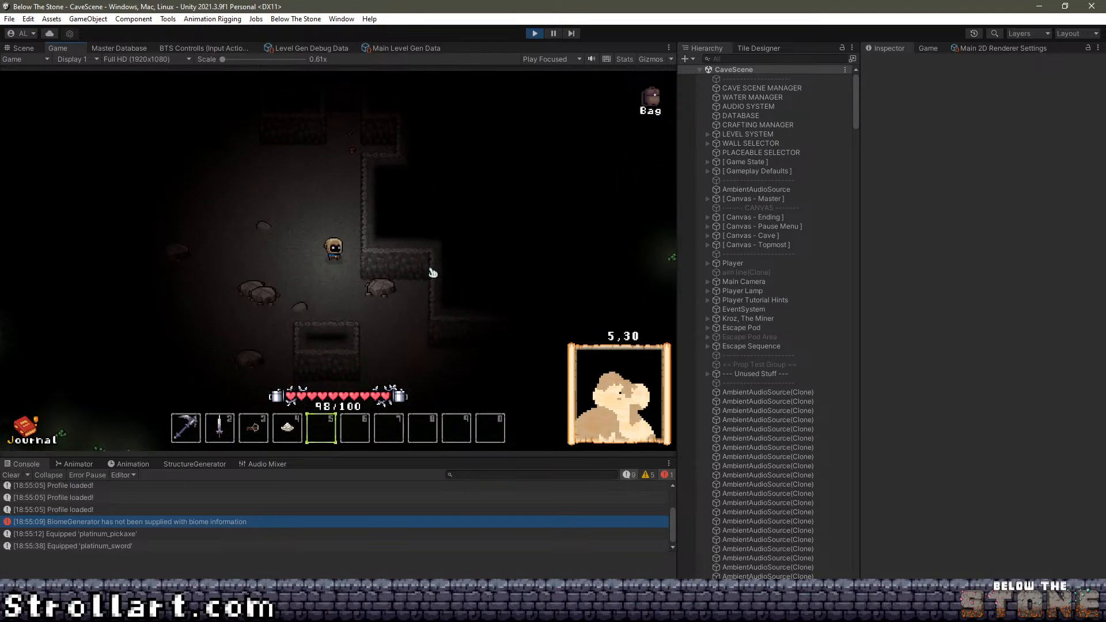
key("s")
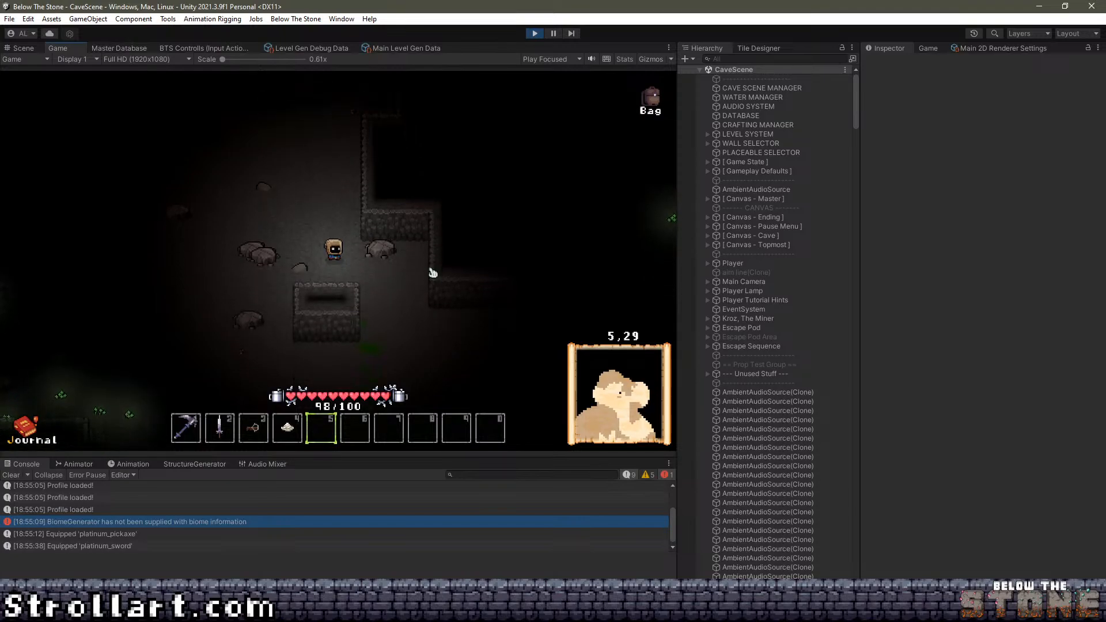
key("s")
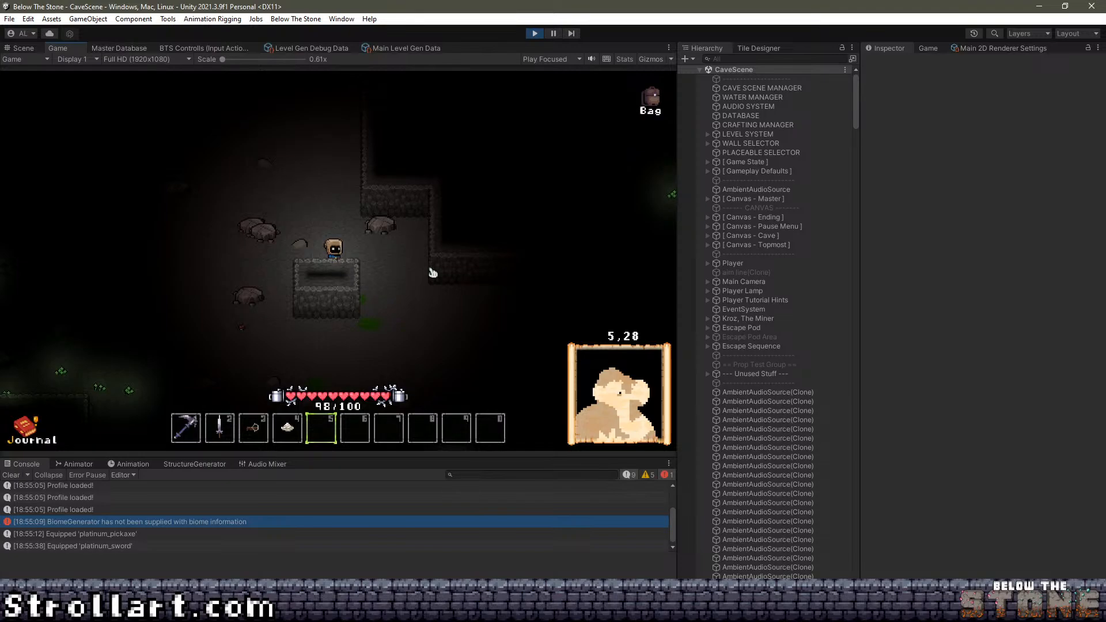
Walk to the north wall at 2,33 and back southeast through 3,30 to 7,25 to examine the floor.
key("a")
key("w")
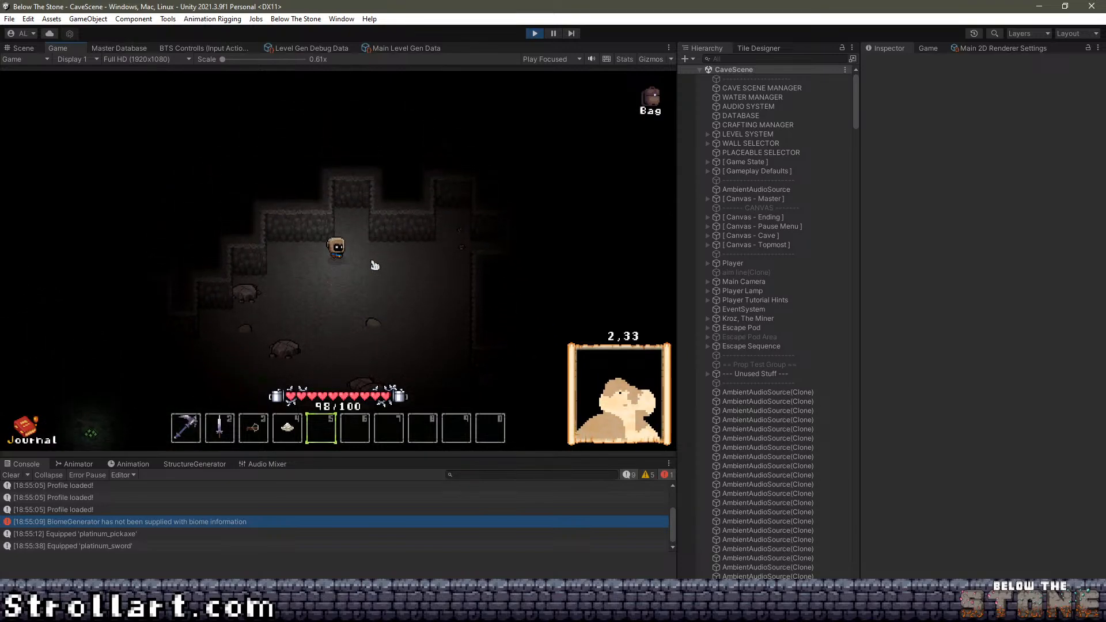
key("a")
key("s")
key("d")
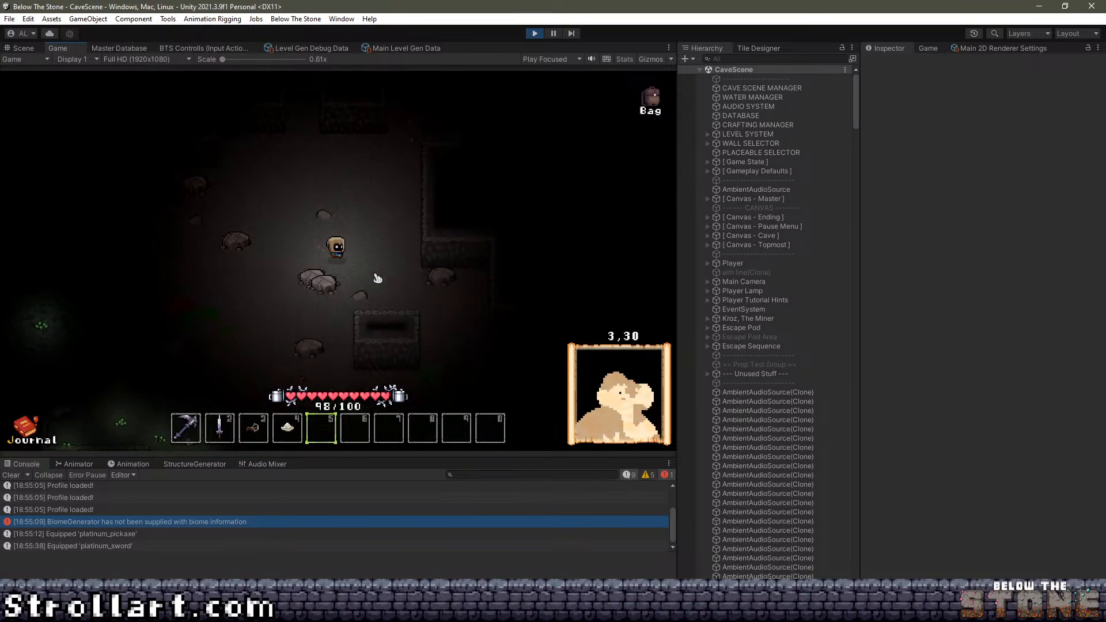
key("d")
key("s")
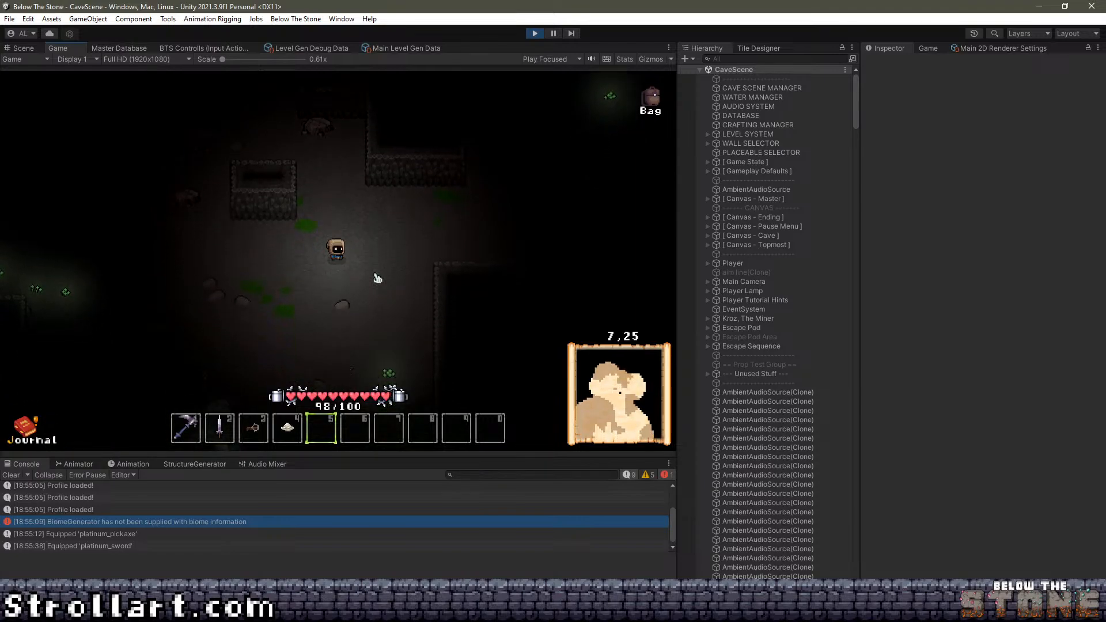
Walk west to 1,25 and back east past 8,26 to 9,26 to examine the floor across the cave.
key("a")
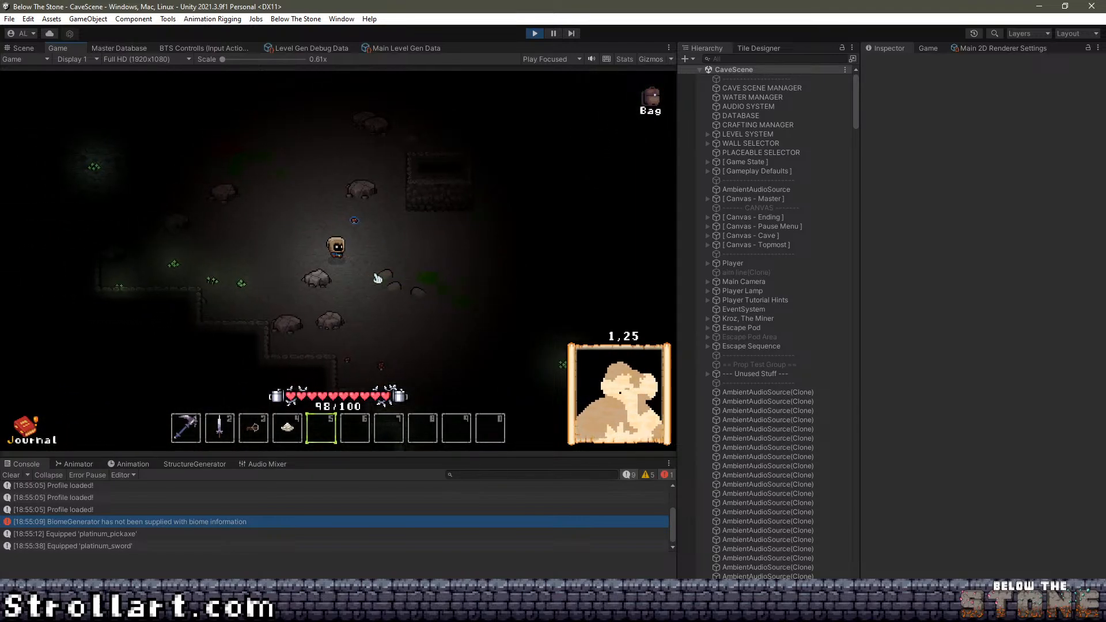
key("d")
key("w")
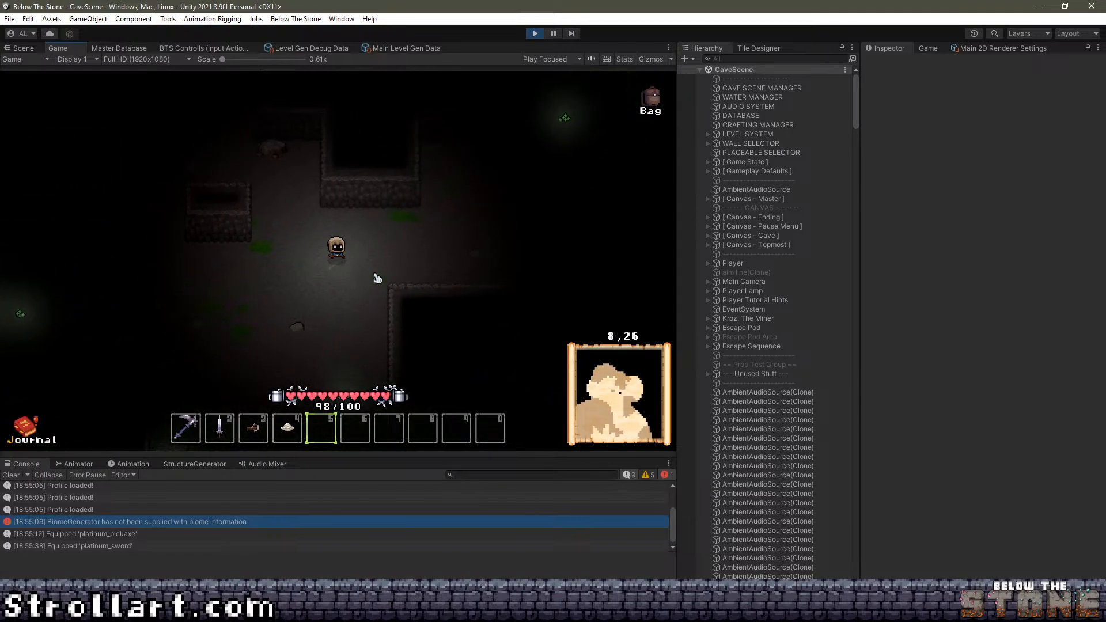
key("w")
key("d")
key("s")
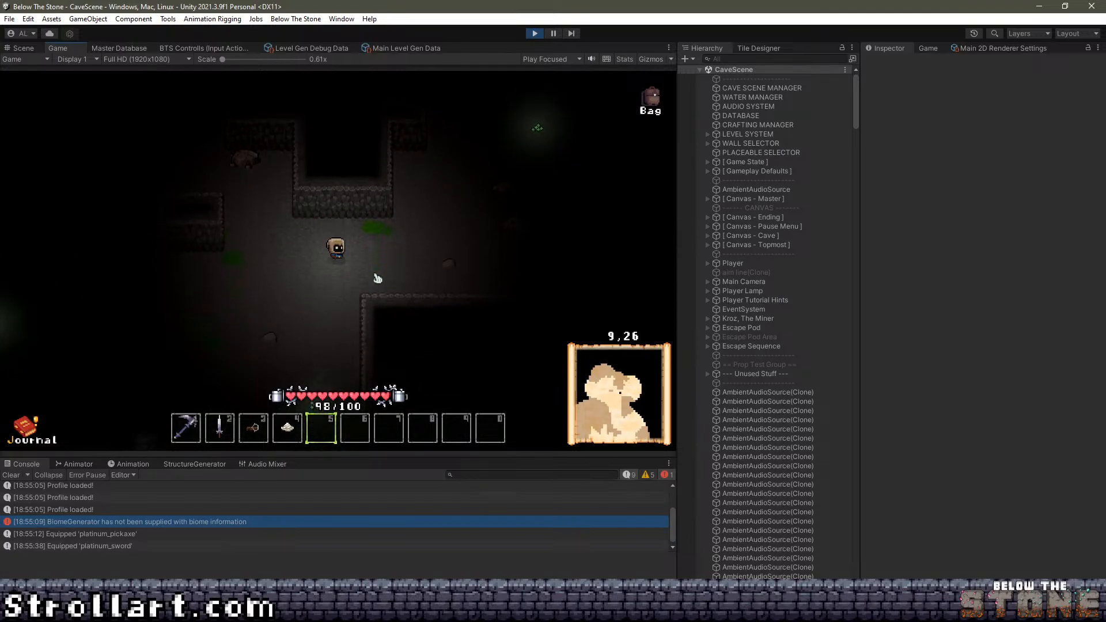
Walk northwest from 9,26 through 7,26 to the wall at 5,31 to examine the floor.
key("a")
key("w")
key("a")
key("w")
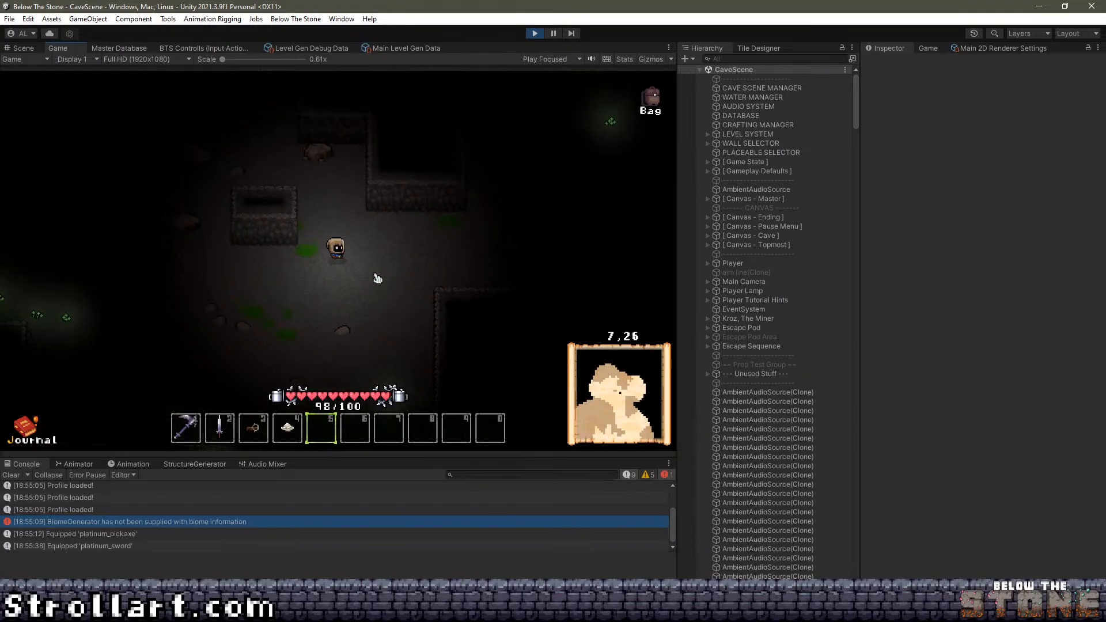
key("w")
key("d")
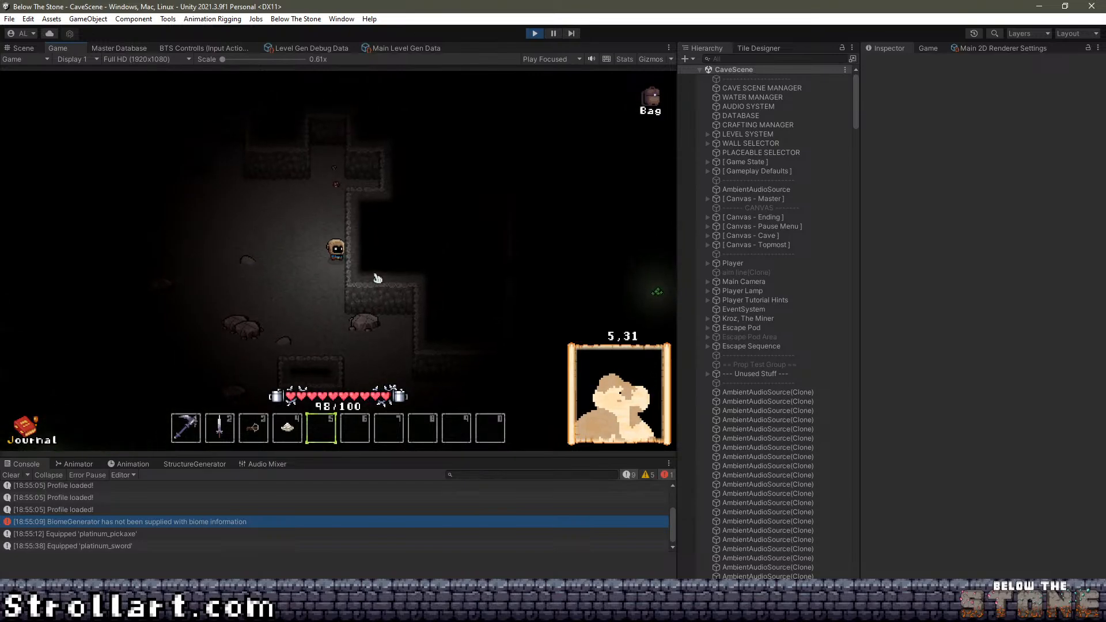
Clear the console log and walk around 4,31, 4,30 and 5,31 to 5,30 beside the wall.
left_click(10, 476)
key("a")
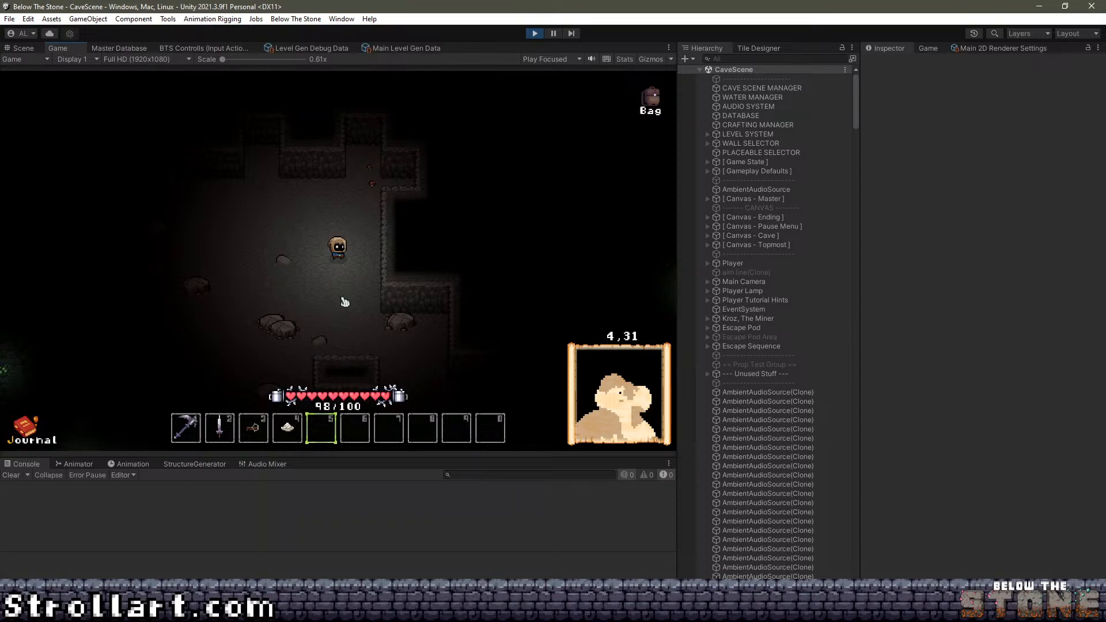
key("s")
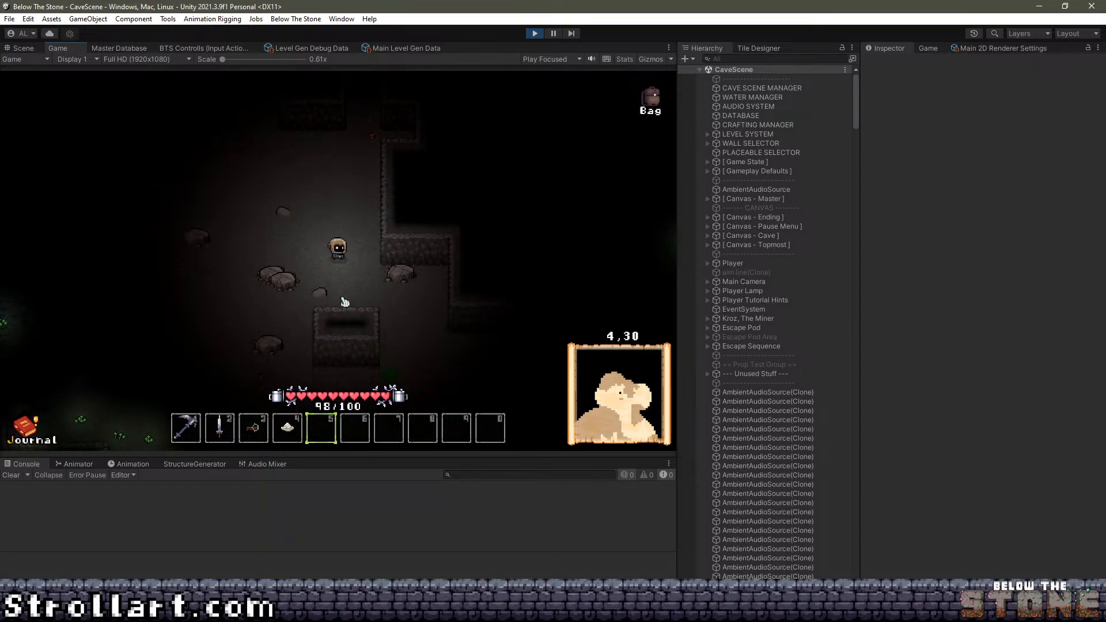
key("d")
key("w")
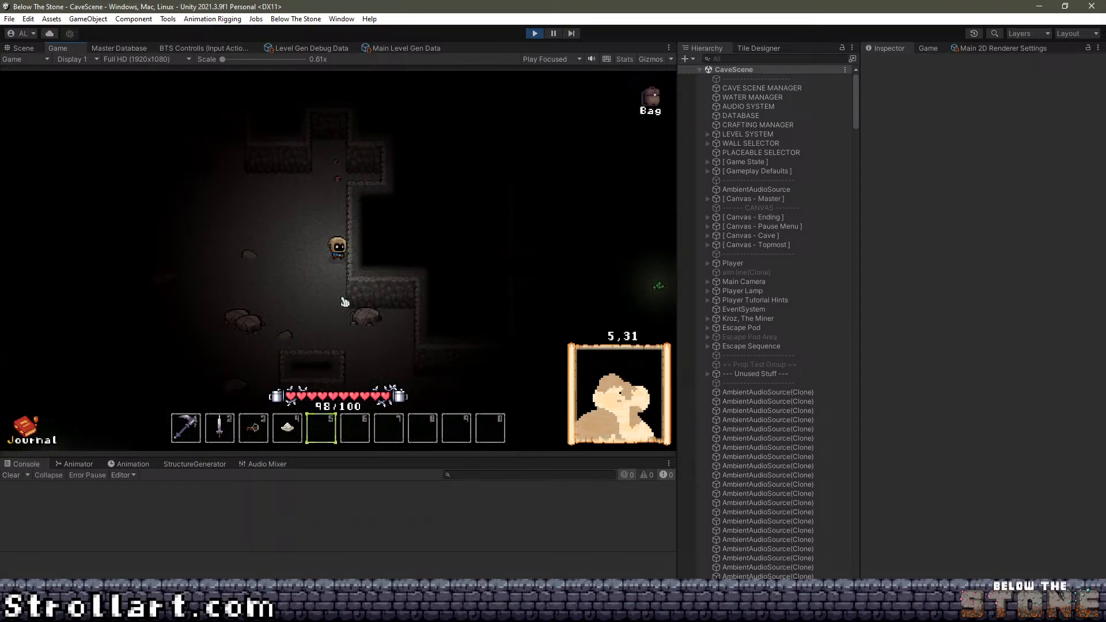
key("s")
key("a")
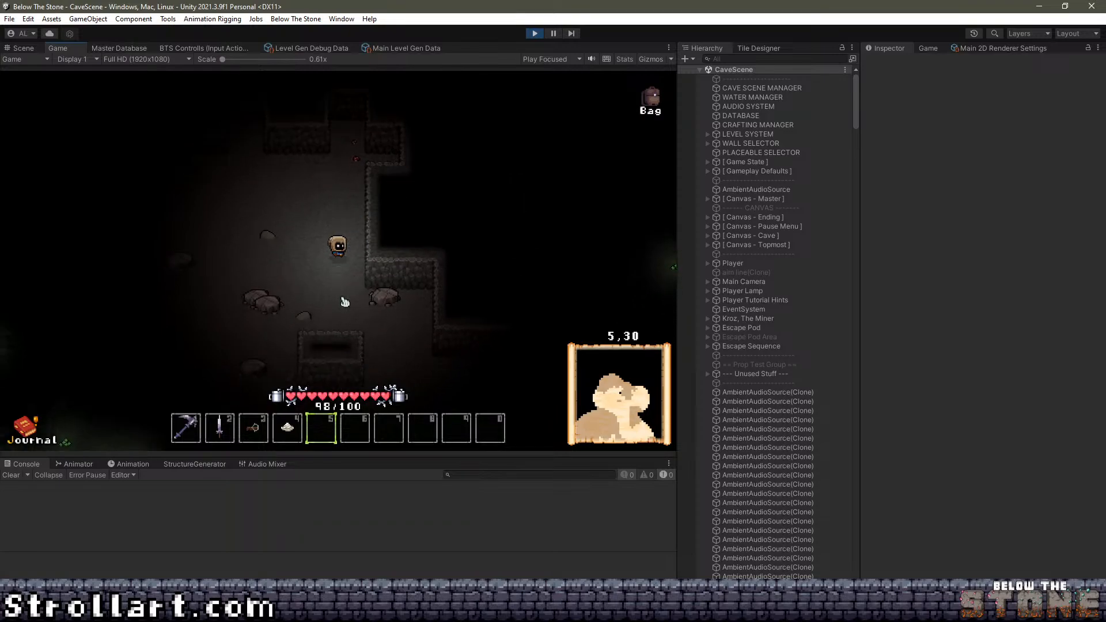
Walk southeast to 8,25 and step west to 7,25 to examine the passage floor.
key("s")
key("d")
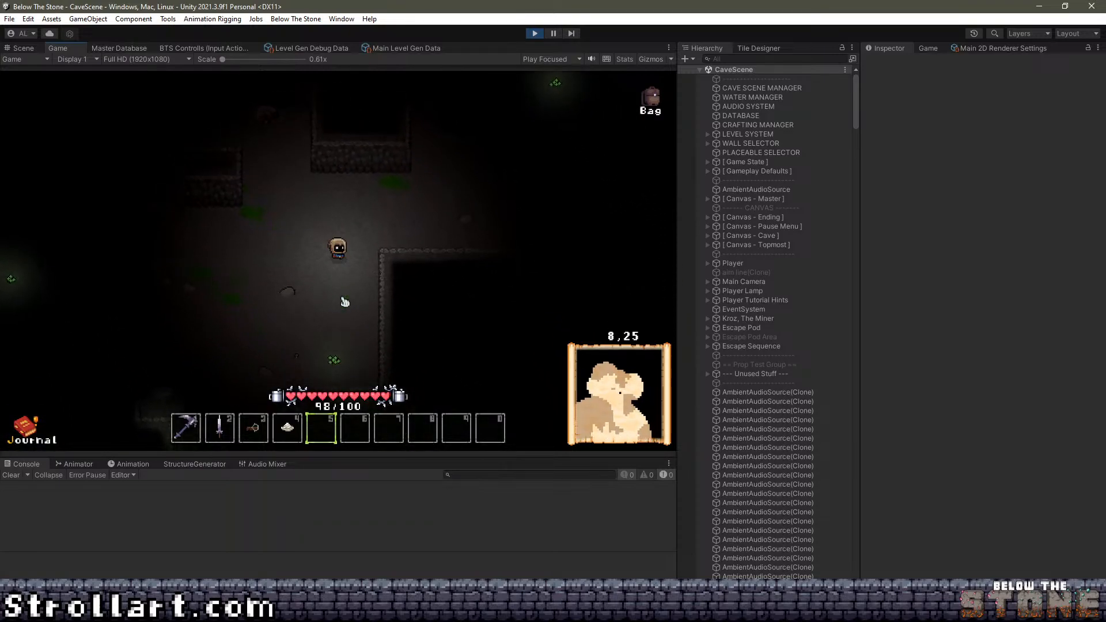
key("s")
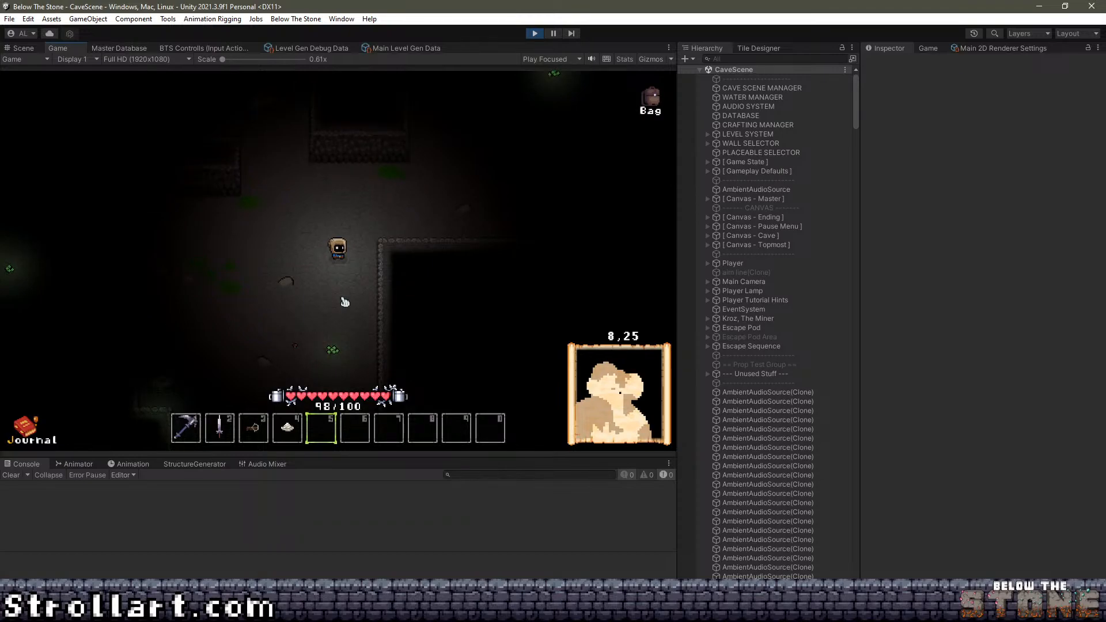
key("s")
key("a")
key("w")
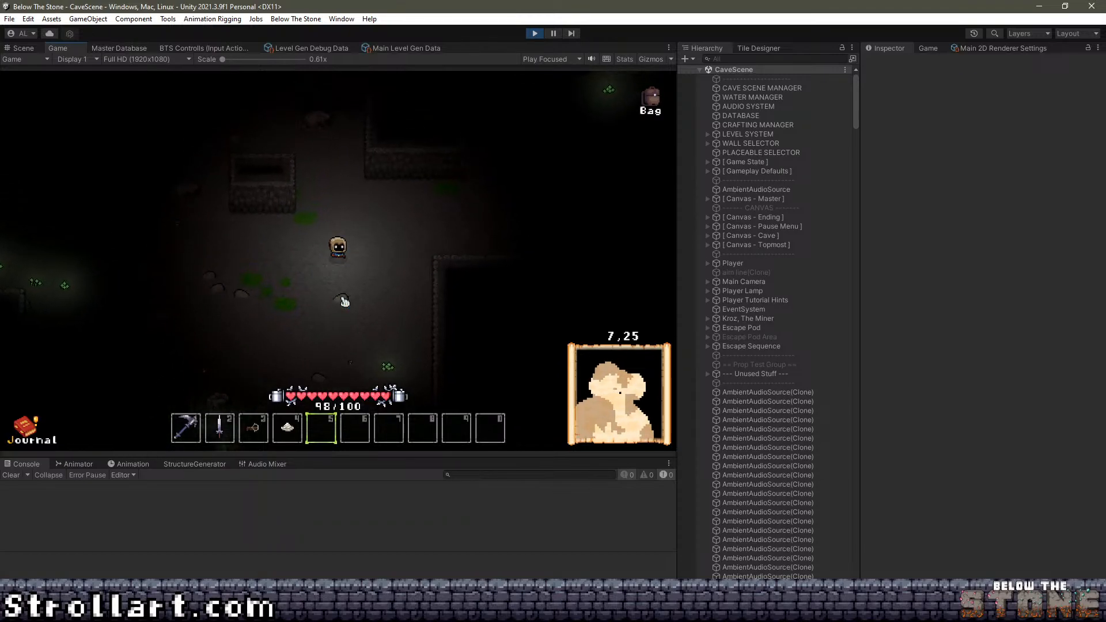
Walk northwest through 5,31 and 2,33 to 0,33 to examine the floor along the north wall.
key("w")
key("a")
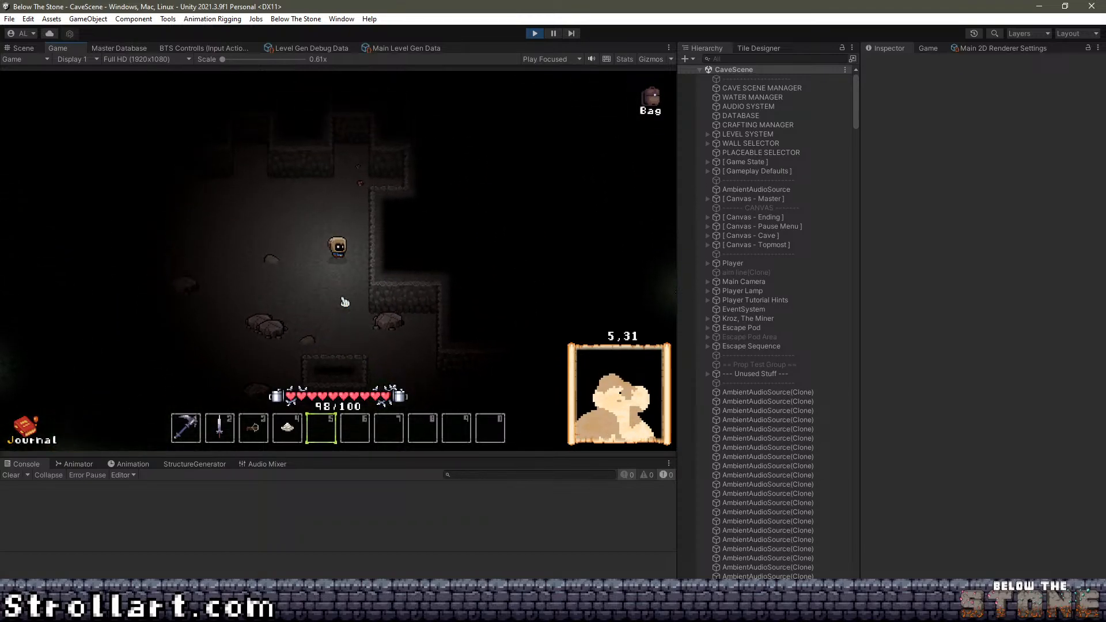
key("w")
key("a")
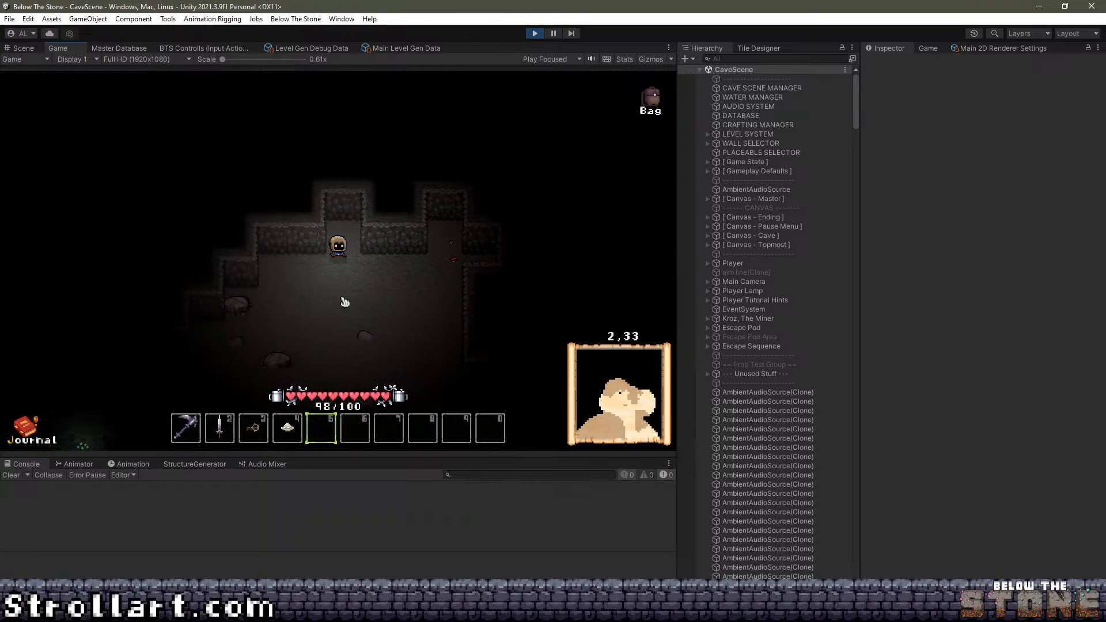
key("a")
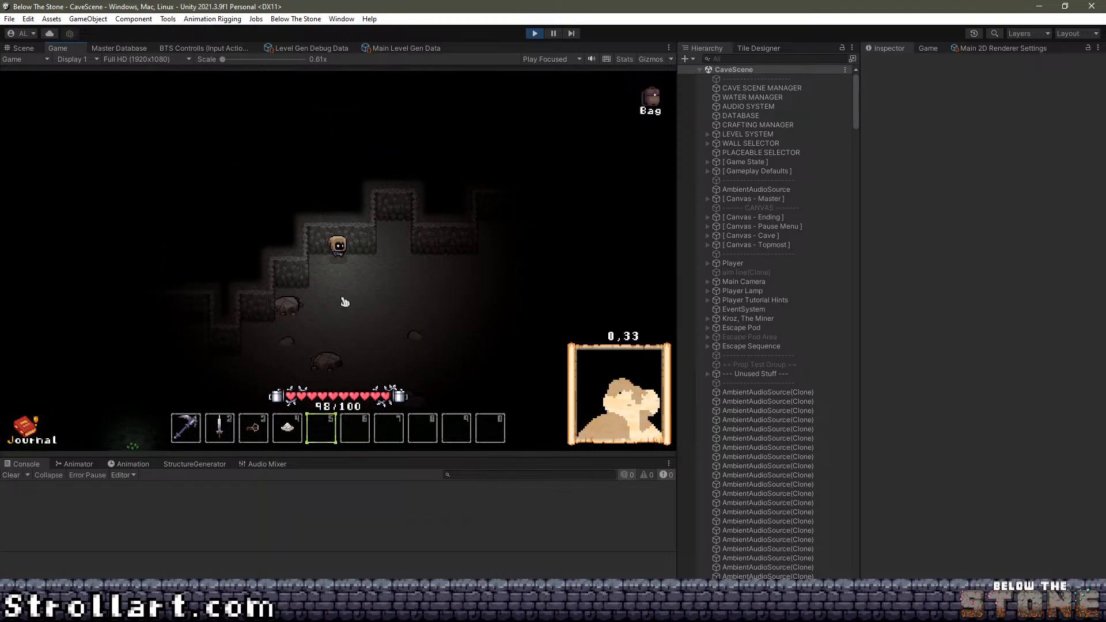
Equip the platinum sword, move to 1,31 and strike the approaching enemy.
key("s")
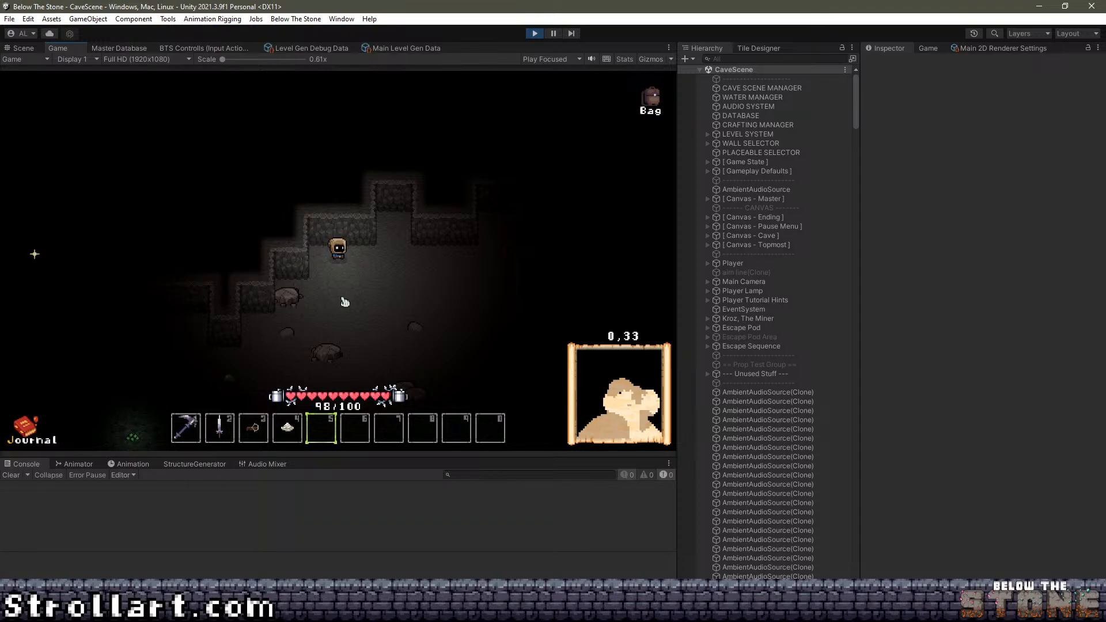
key("d")
key("s")
key("2")
key("a")
left_click(398, 163)
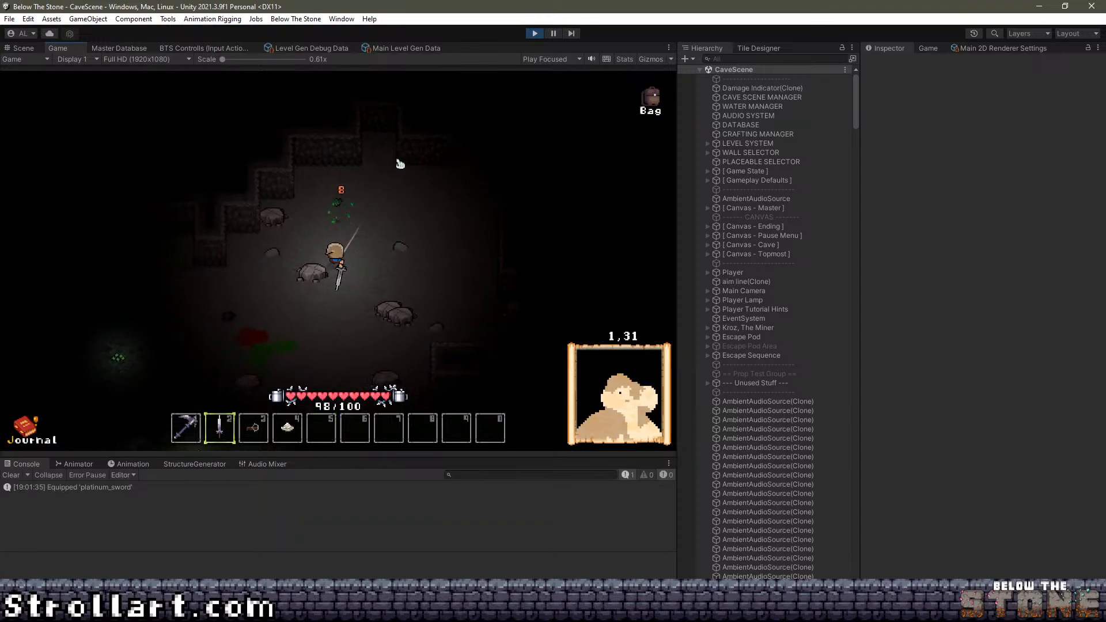
Return to 0,33 at the north wall and switch to the empty fifth hotbar slot.
key("w")
key("a")
scroll(447, 265, "down", 4)
scroll(447, 263, "up", 1)
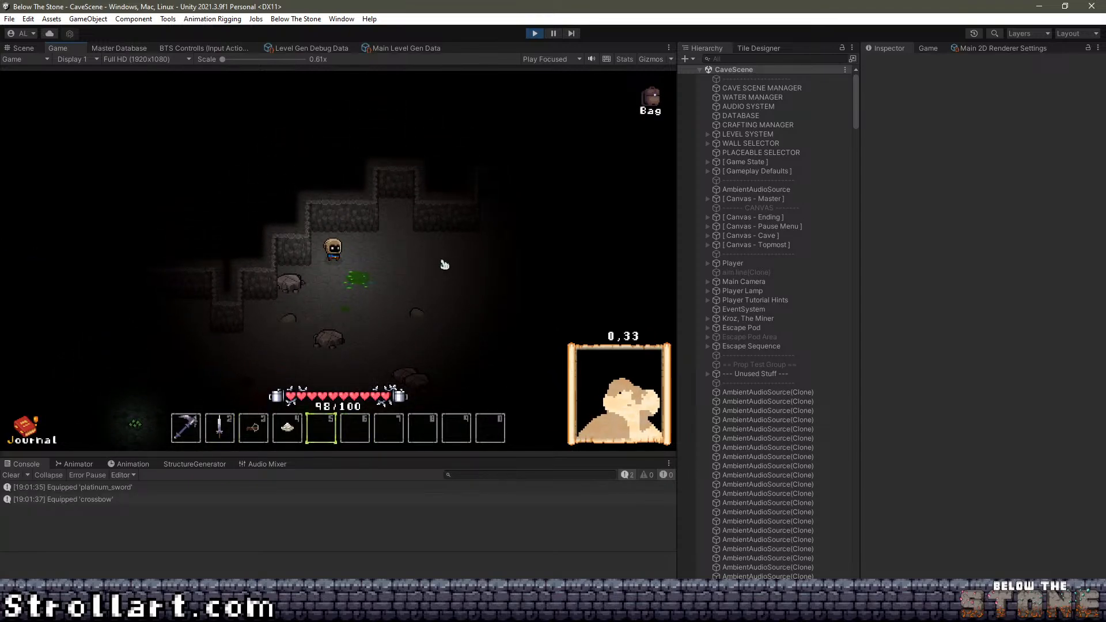
key("w")
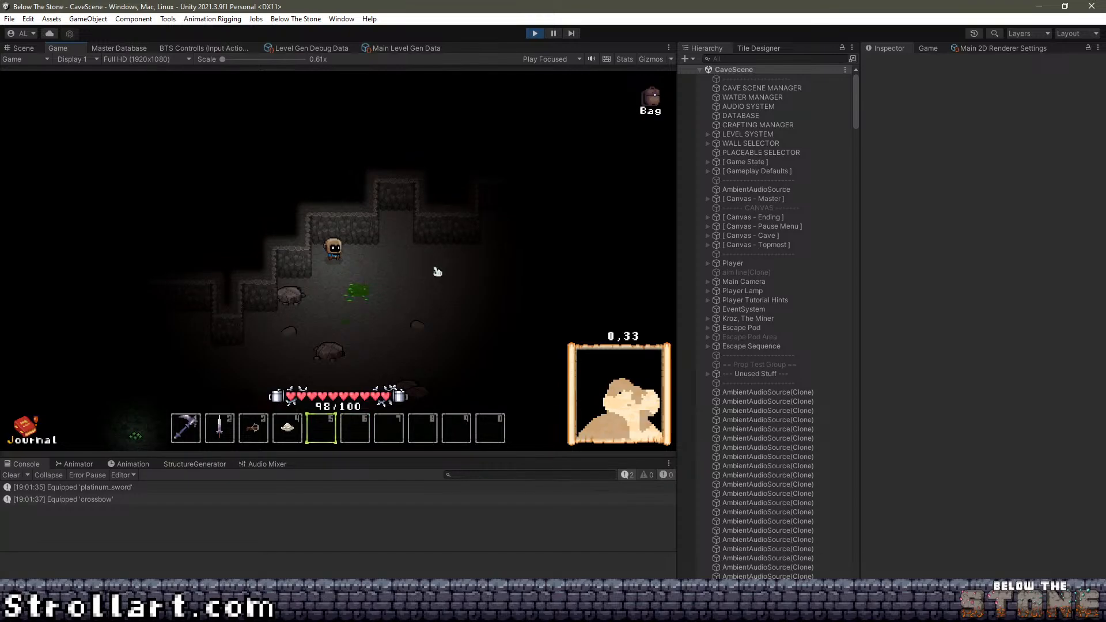
Walk east into the wall alcove at 2,34 and back to 1,33 to examine the floor.
key("d")
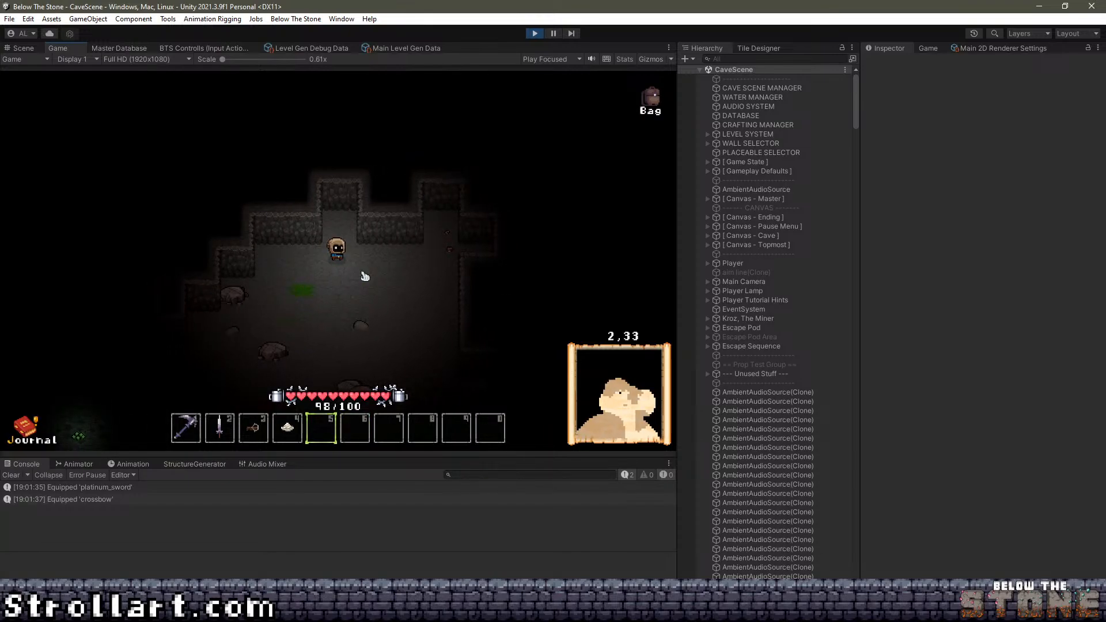
key("w")
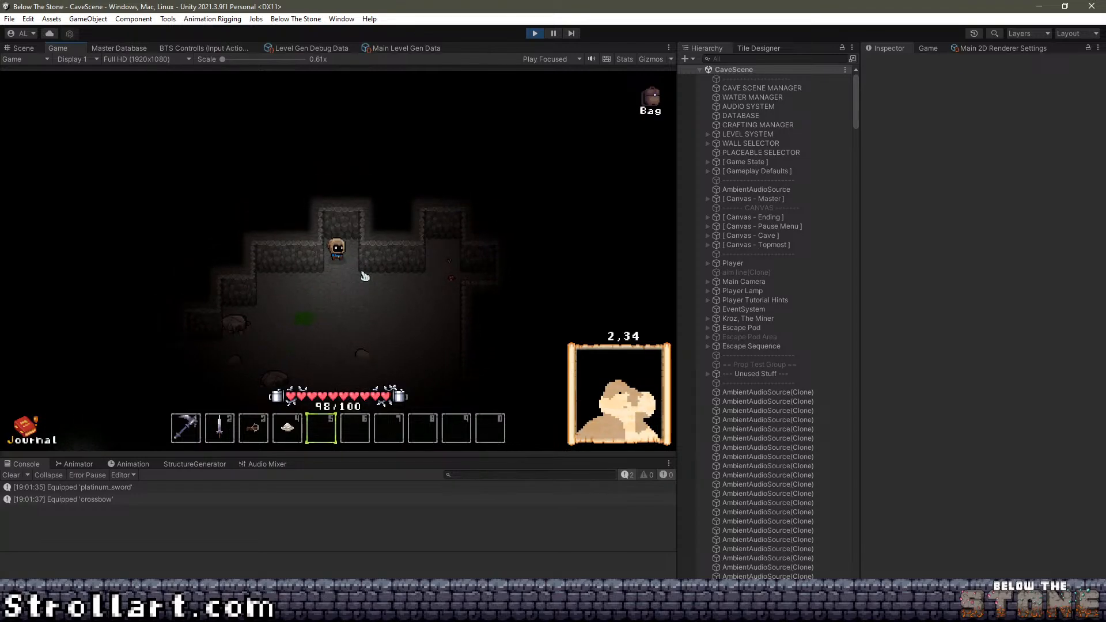
key("s")
key("a")
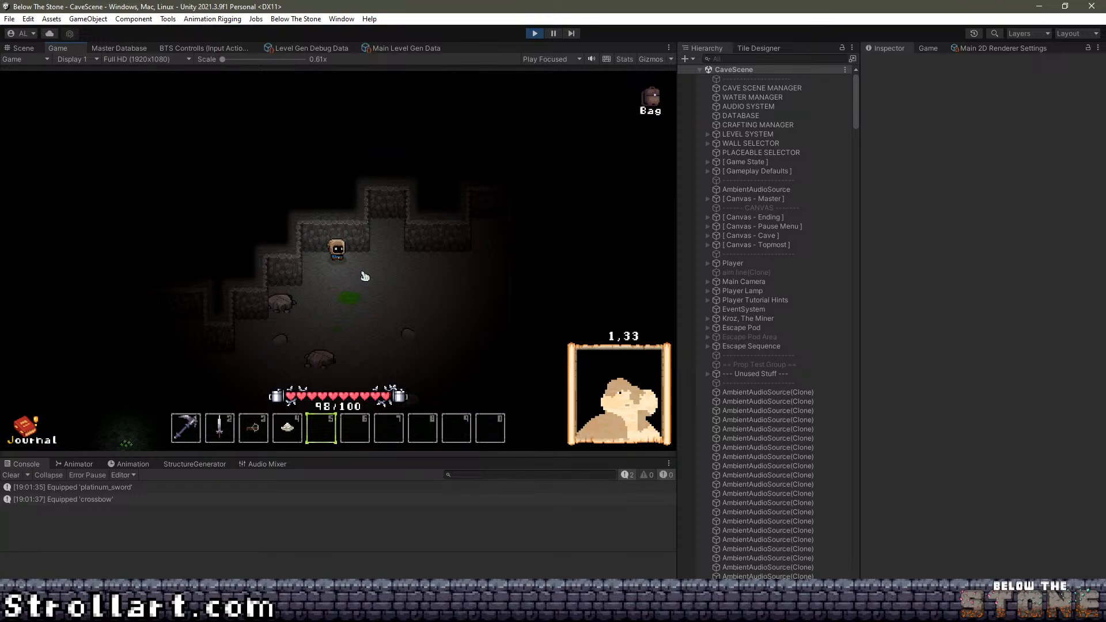
key("s")
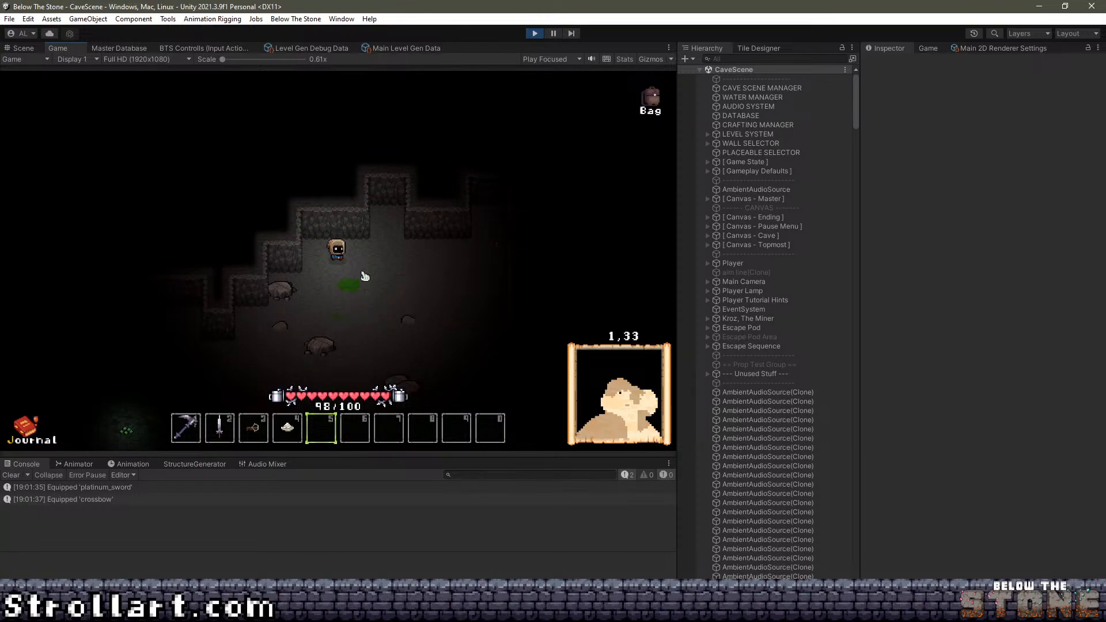
Walk back and forth along the north wall between 0,33 and 3,33 to examine the floor tiles.
key("w")
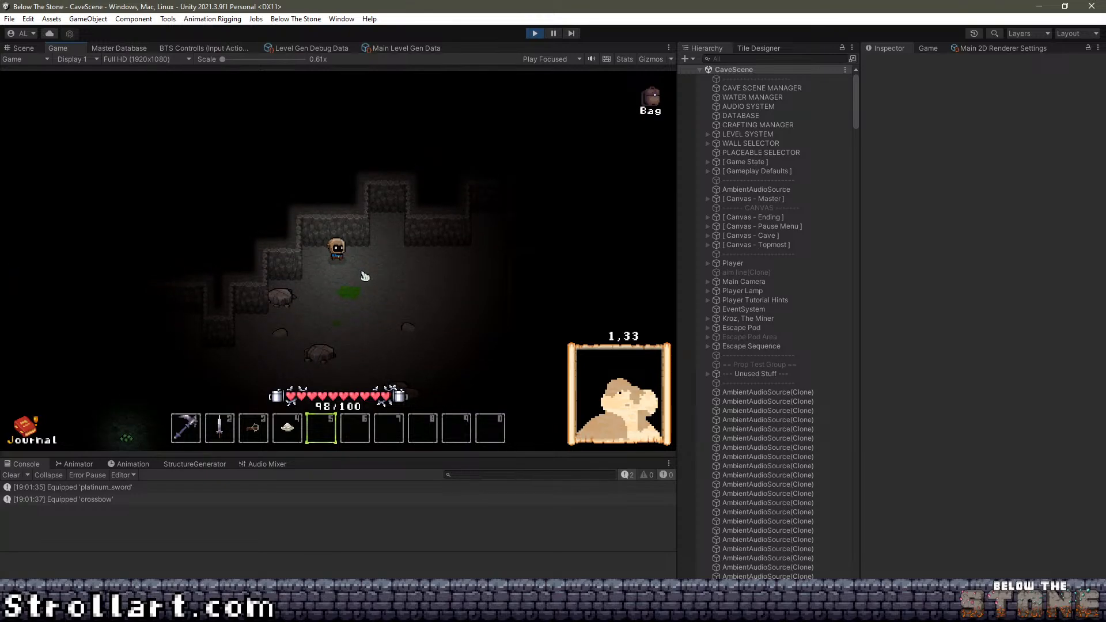
key("a")
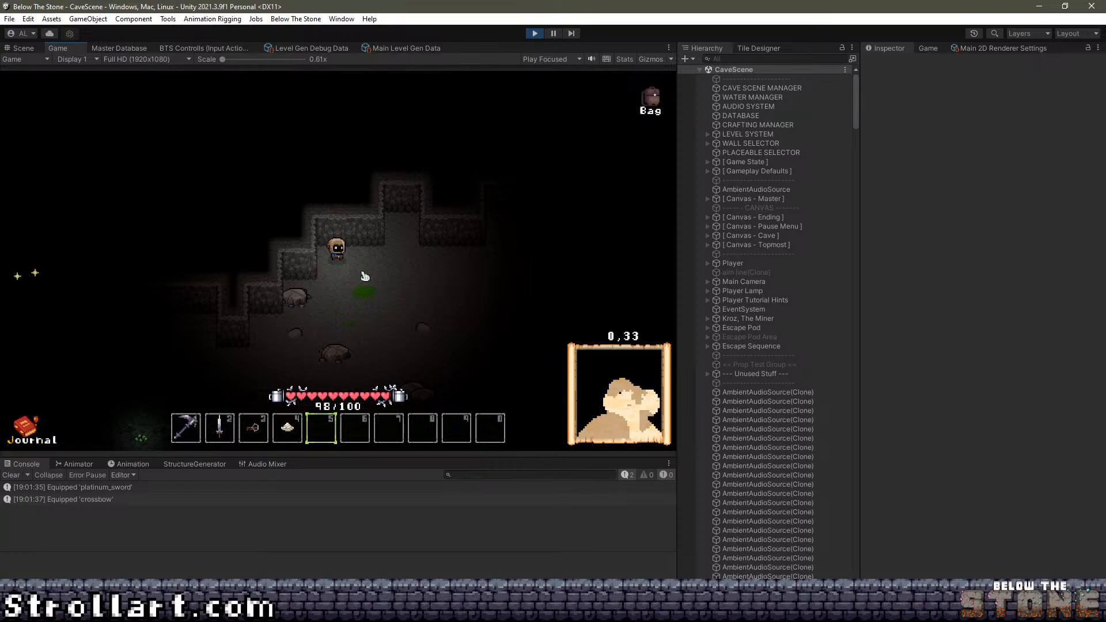
key("d")
key("d")
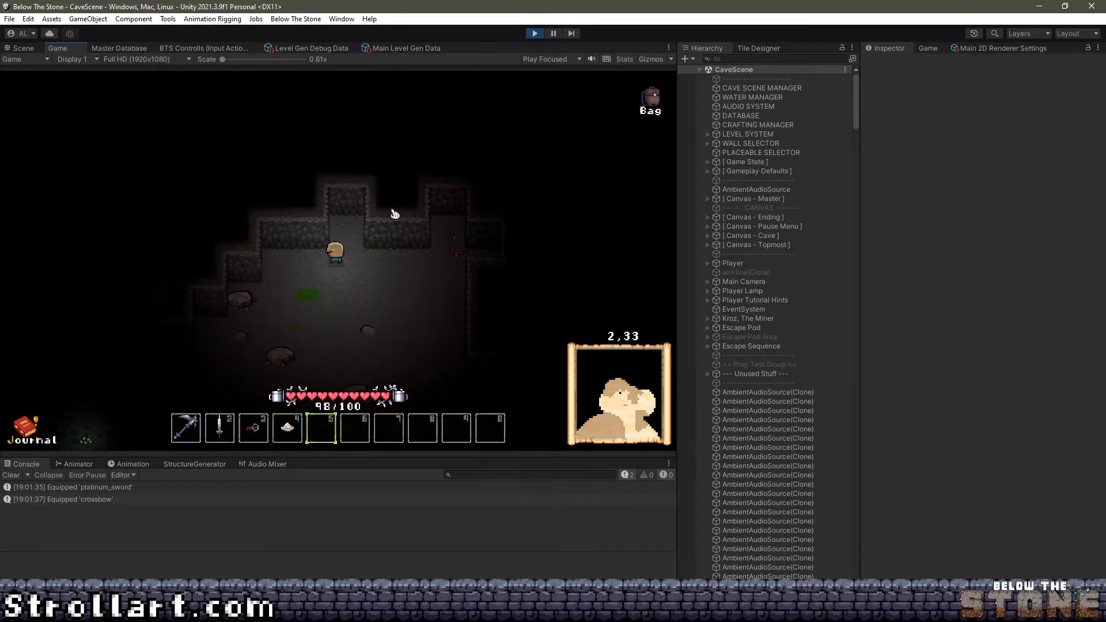
key("d")
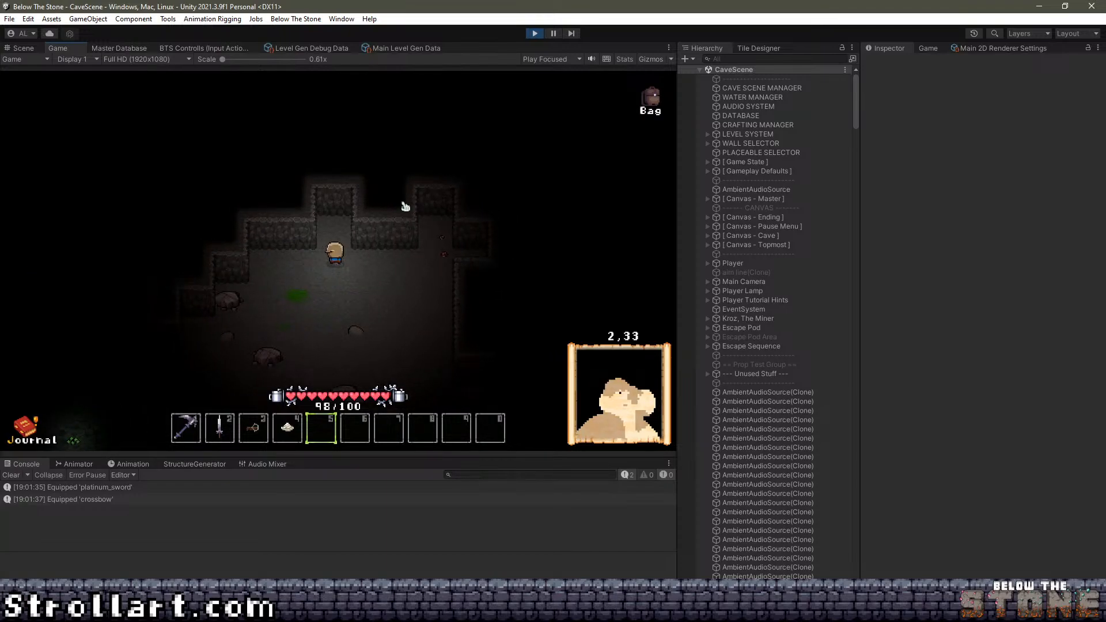
key("w")
key("s")
key("d")
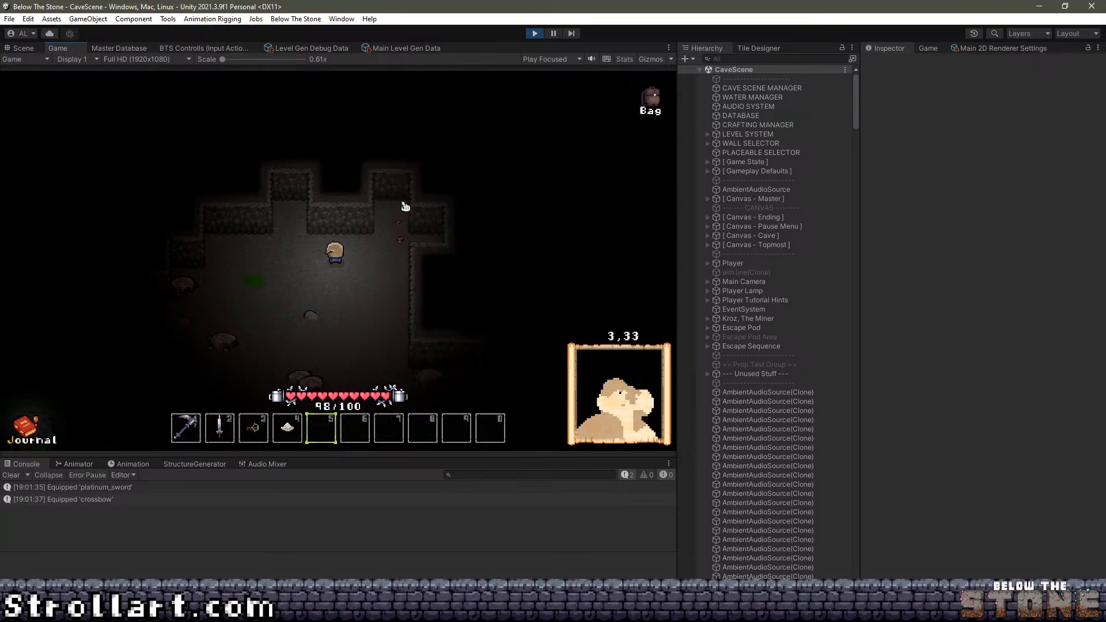
key("a")
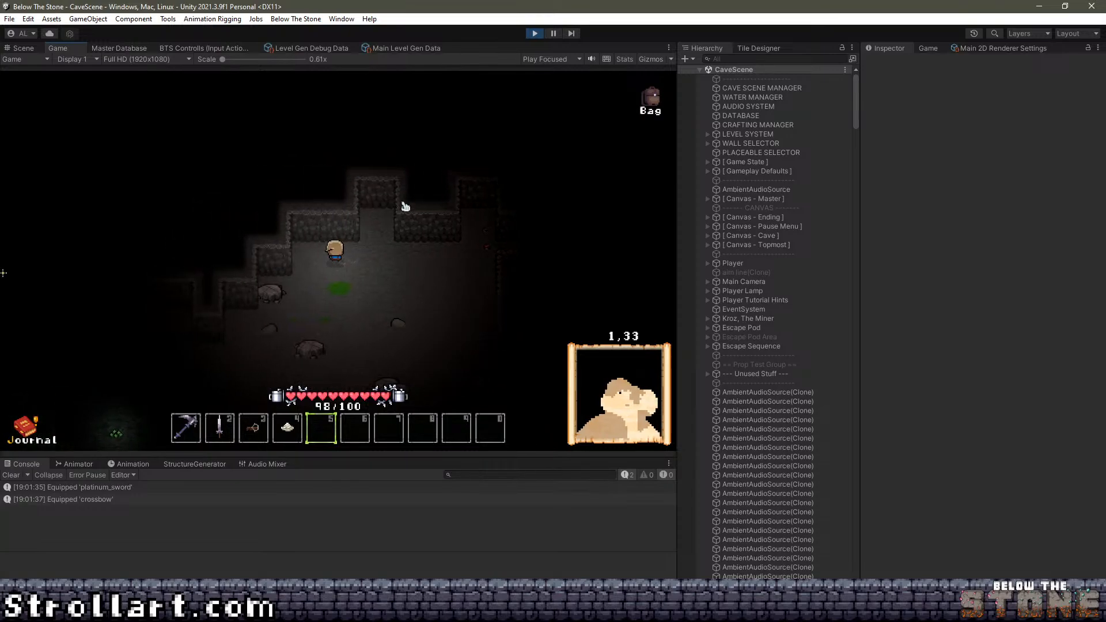
Walk southeast through 3,30 to 7,26 and on southwest to 5,20 to examine the cave floor.
key("s")
key("d")
key("s")
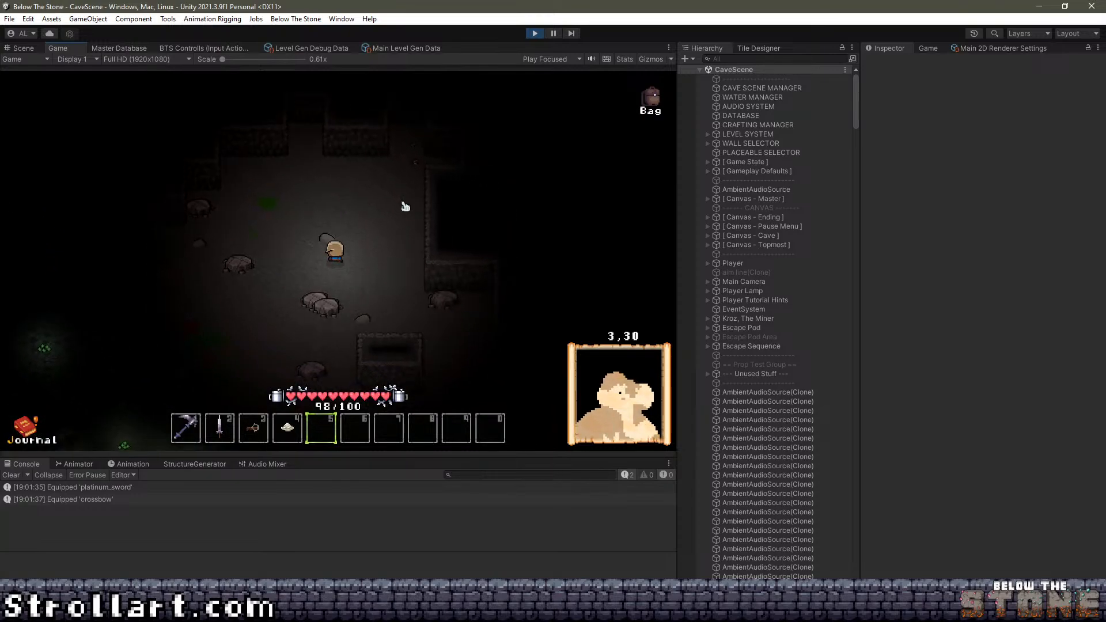
key("d")
key("s")
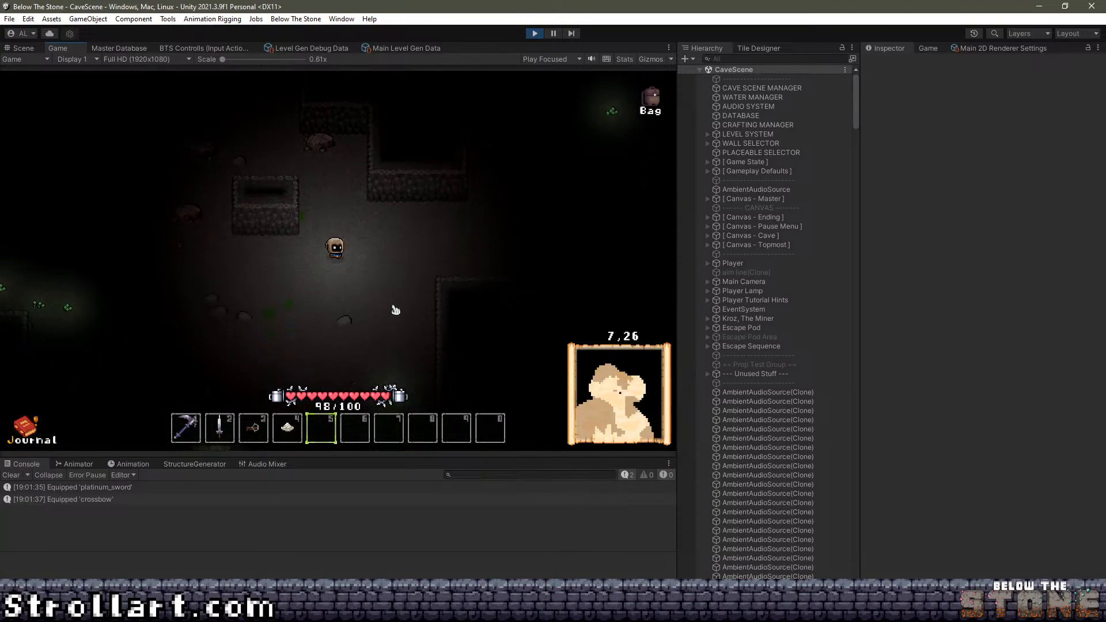
key("a")
key("s")
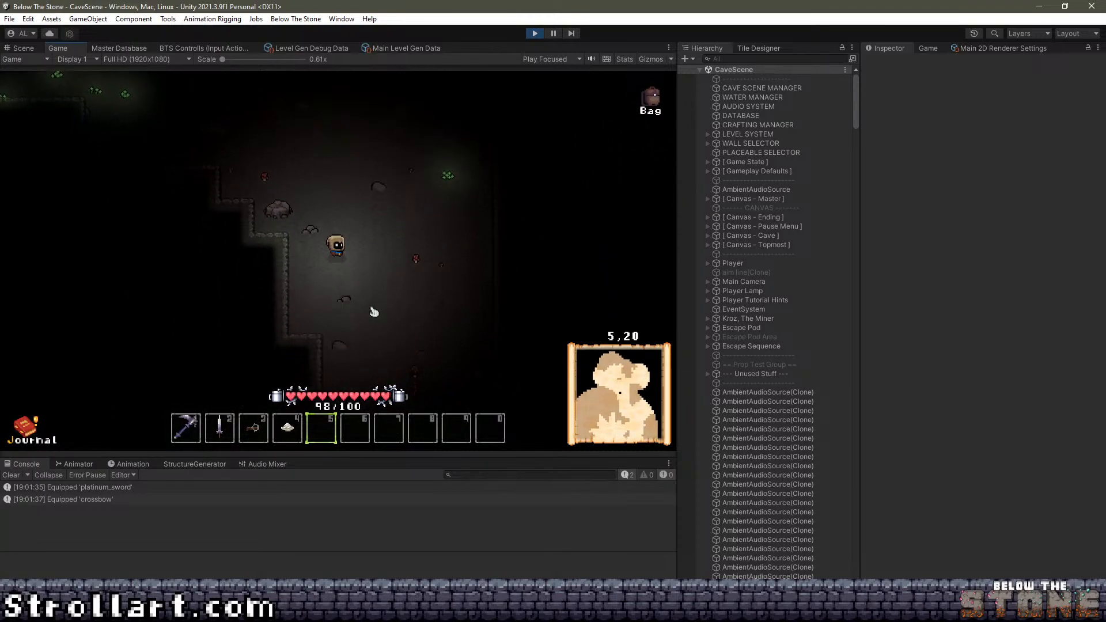
Walk between 5,17 and the blue floor patch near the water, ending at 7,13, to compare the tiles.
key("w")
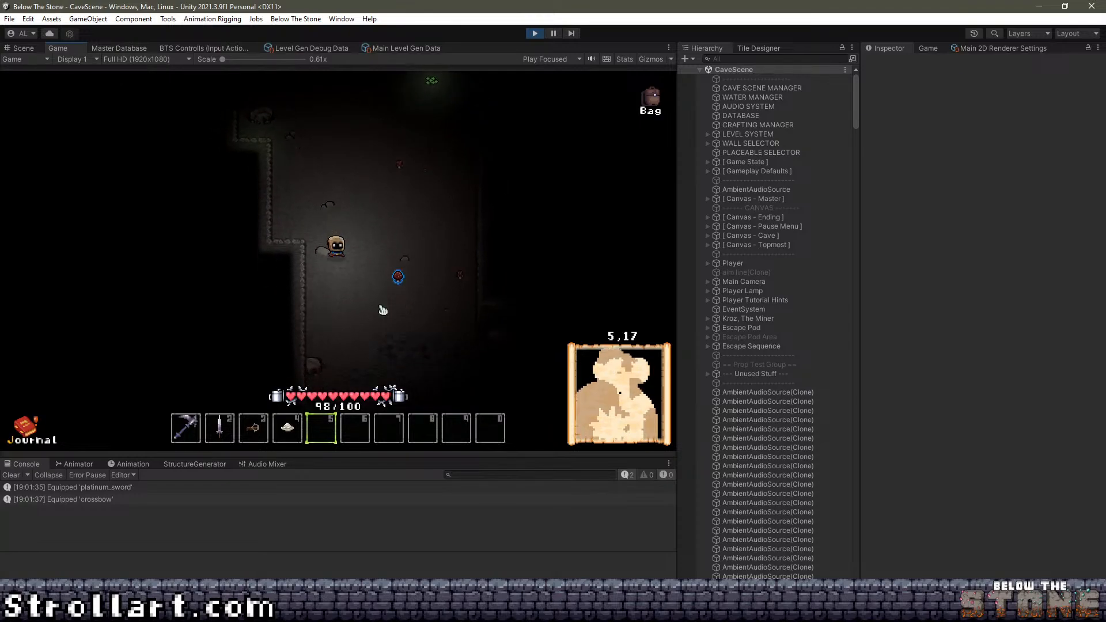
key("s")
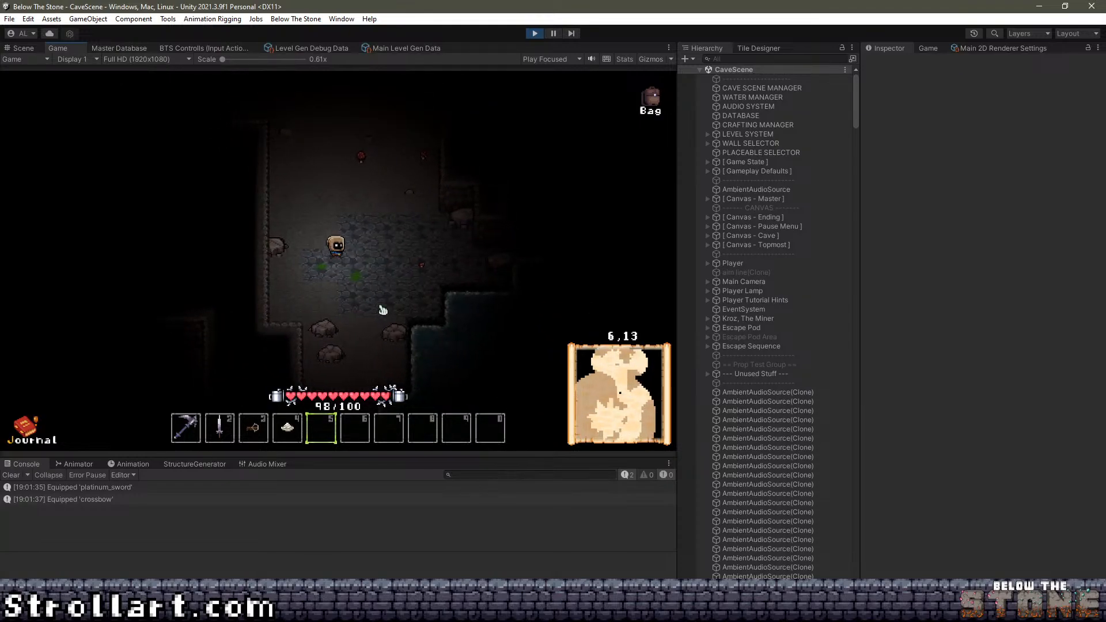
key("s")
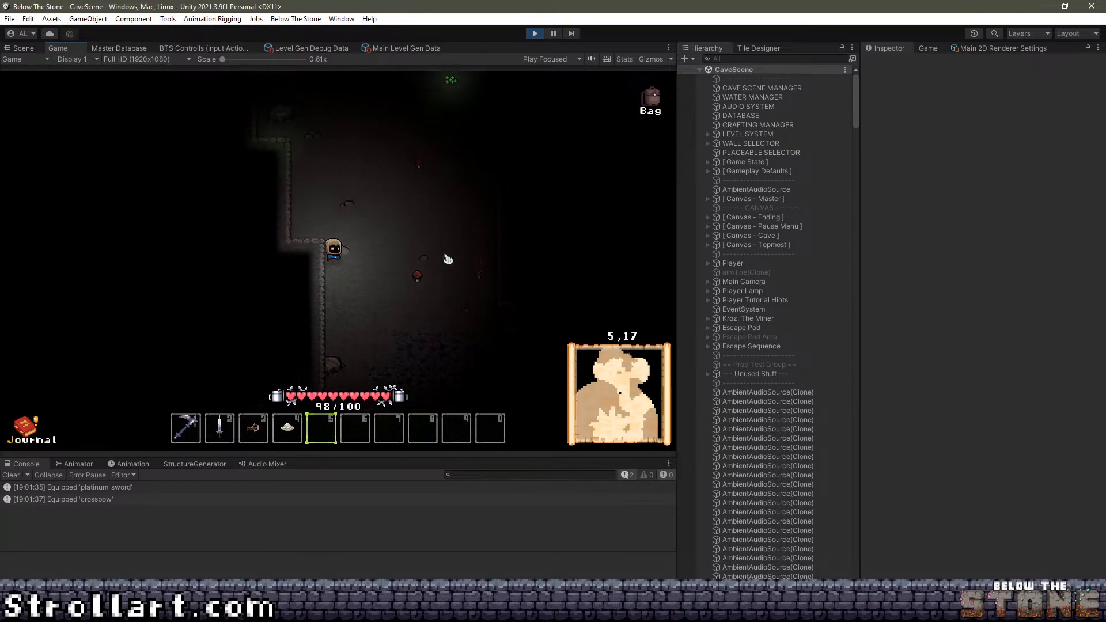
key("w")
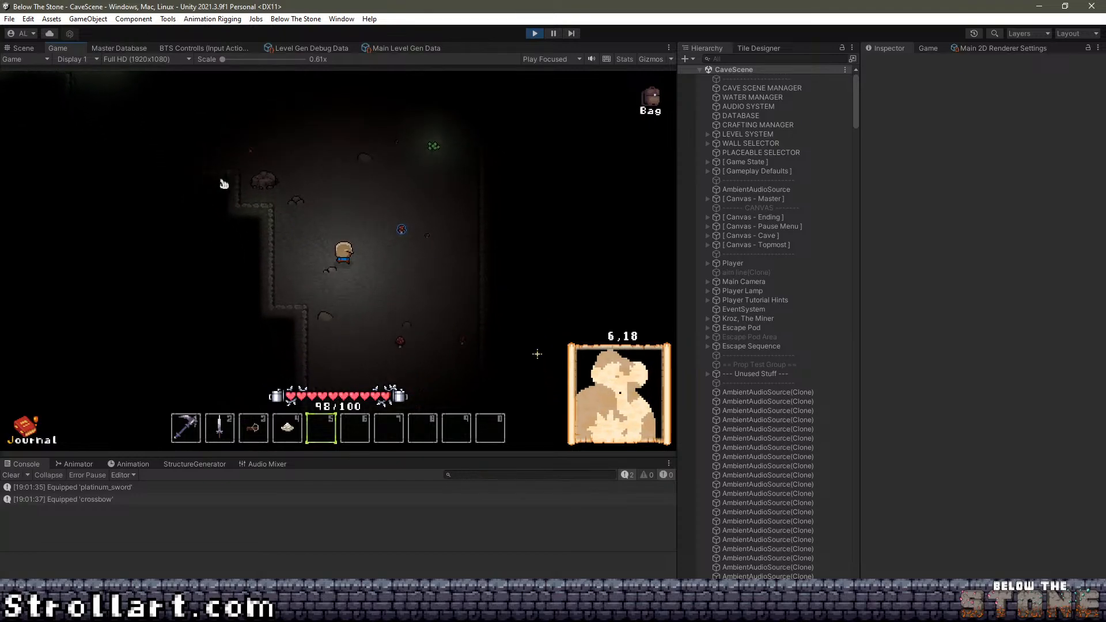
key("d")
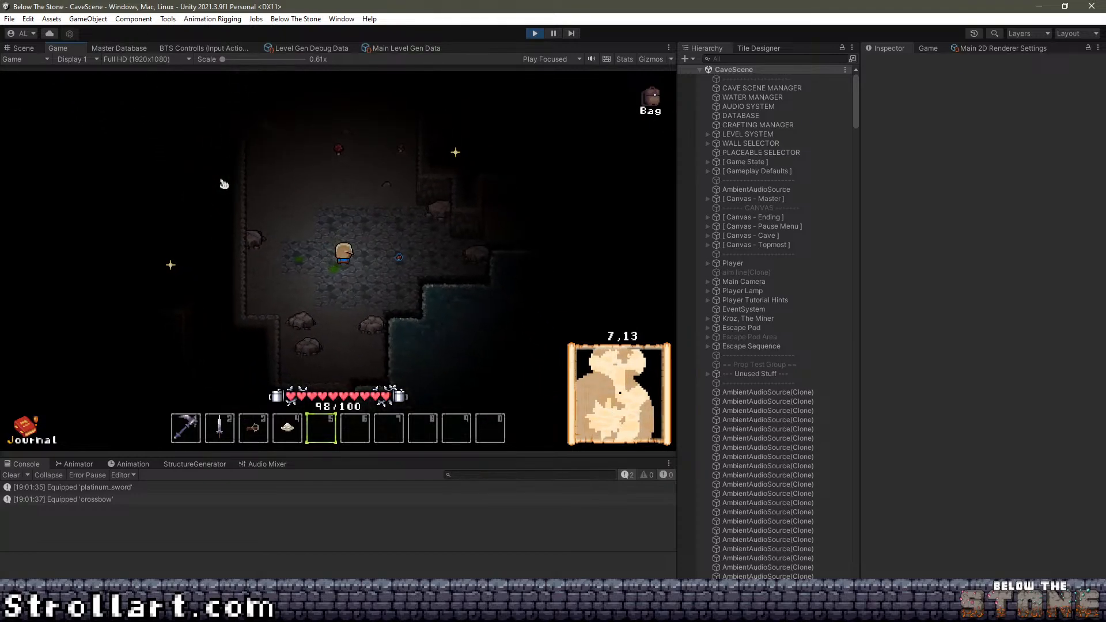
Frame the Player object in the Scene view and survey the floor patches across the surrounding cave.
left_click(7, 49)
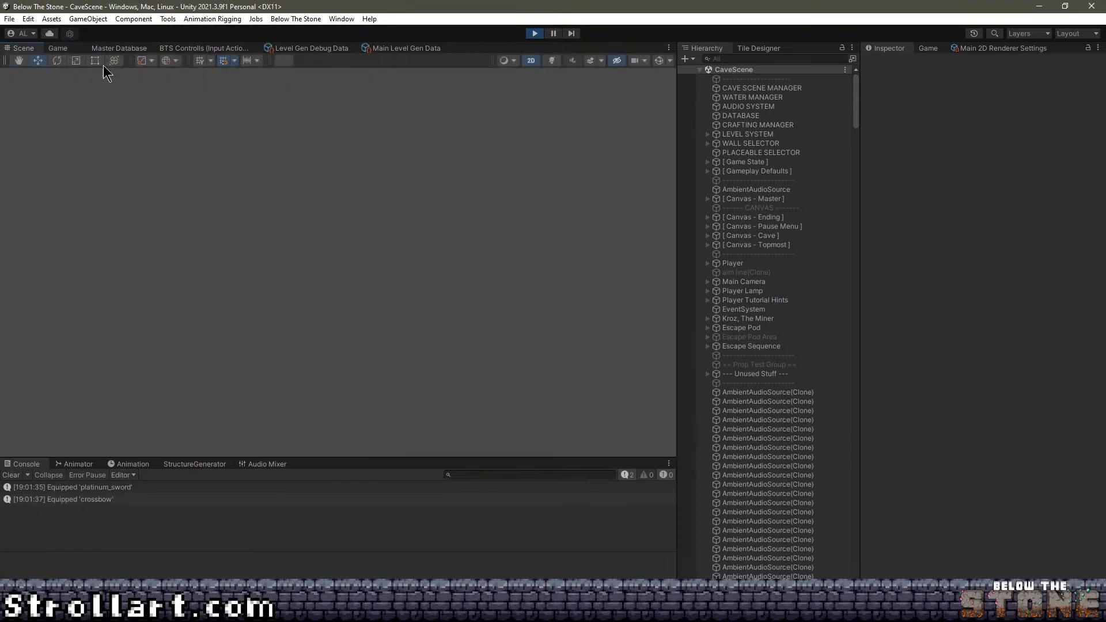
left_click(714, 264)
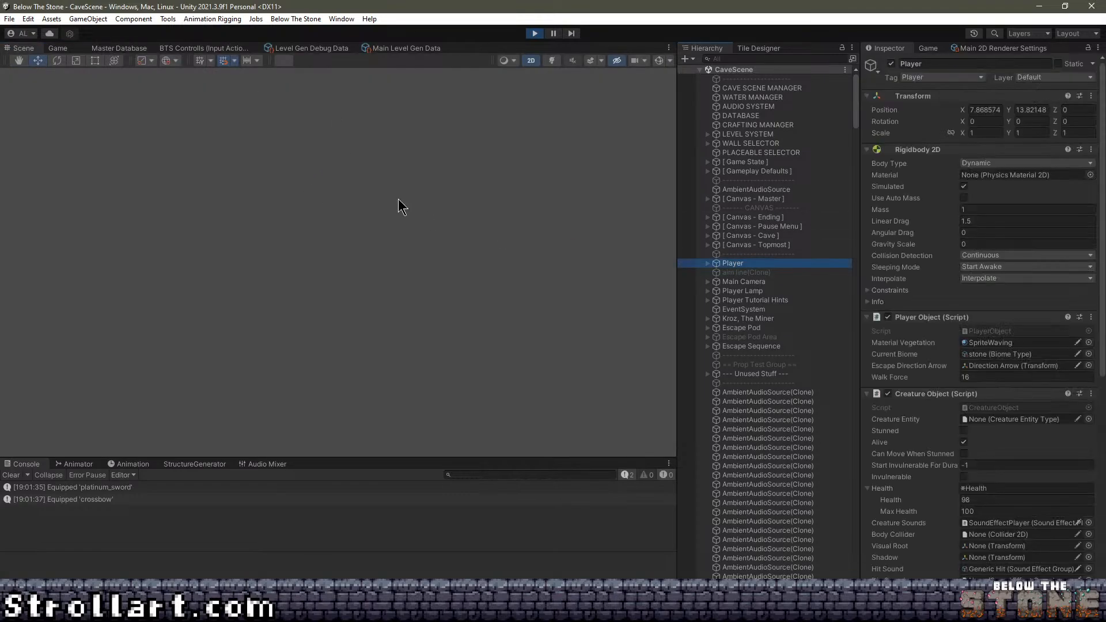
key("f")
scroll(536, 253, "down", 5)
scroll(536, 254, "down", 3)
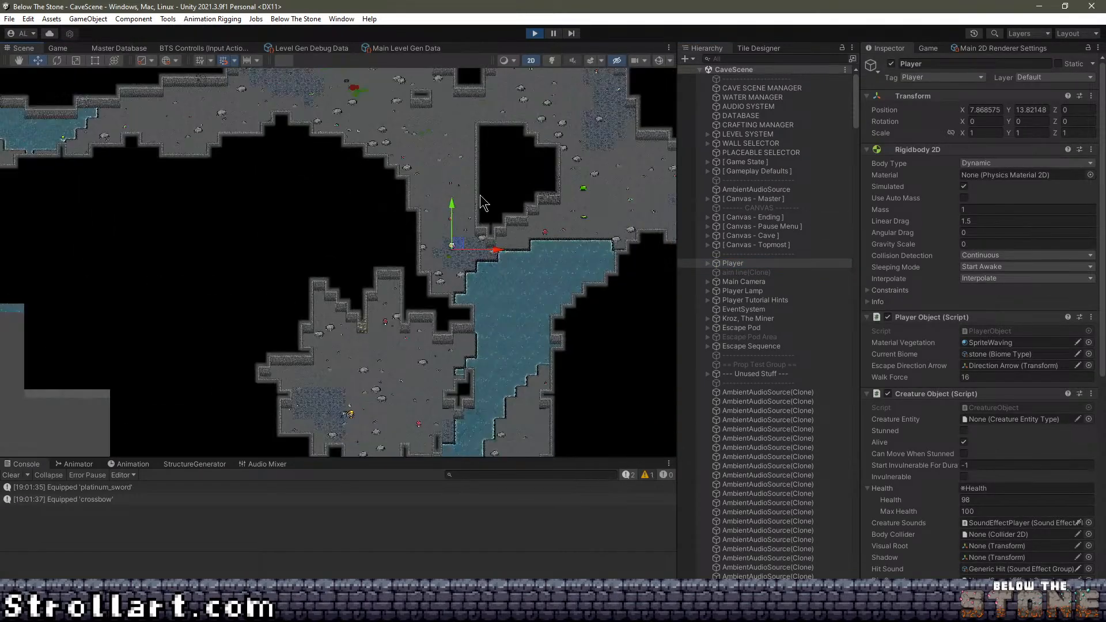
middle_click_drag(574, 128, 350, 284)
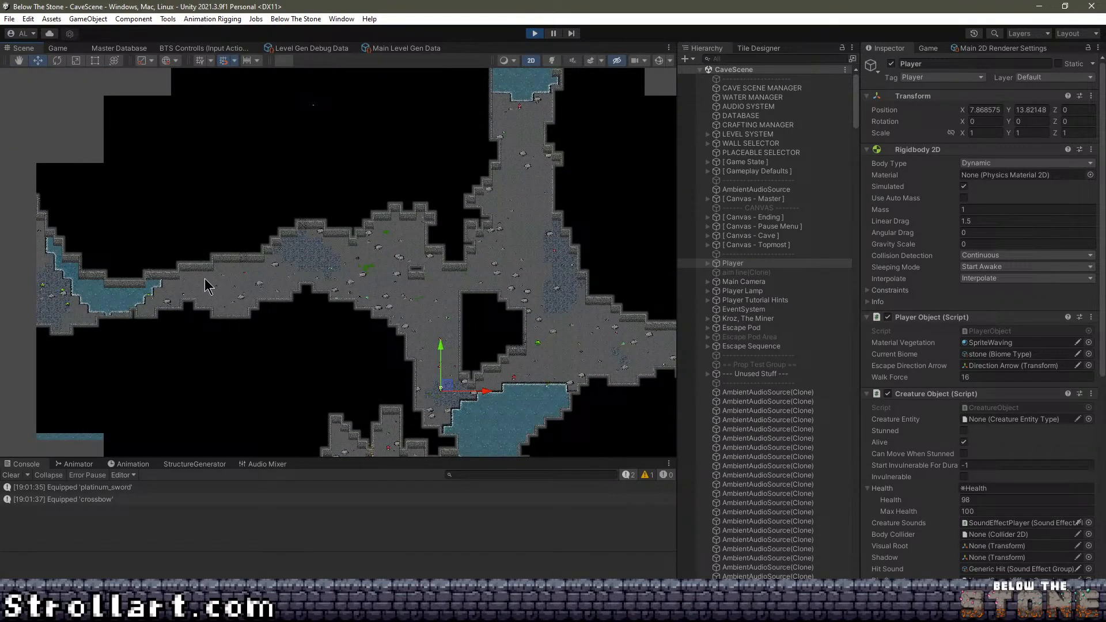
scroll(519, 334, "up", 3)
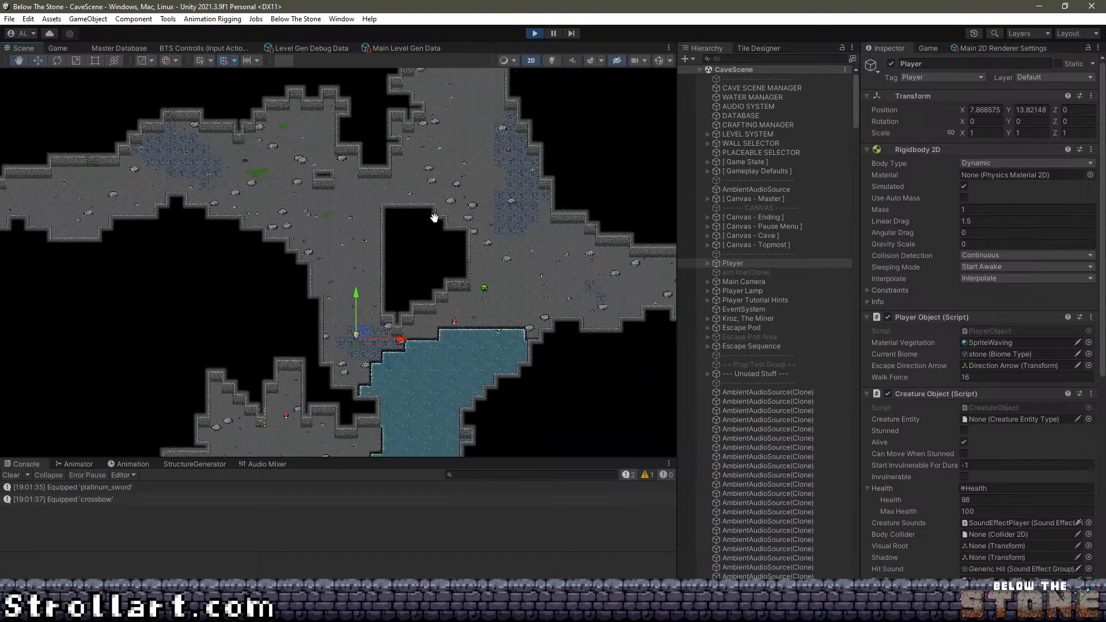
middle_click_drag(434, 215, 521, 212)
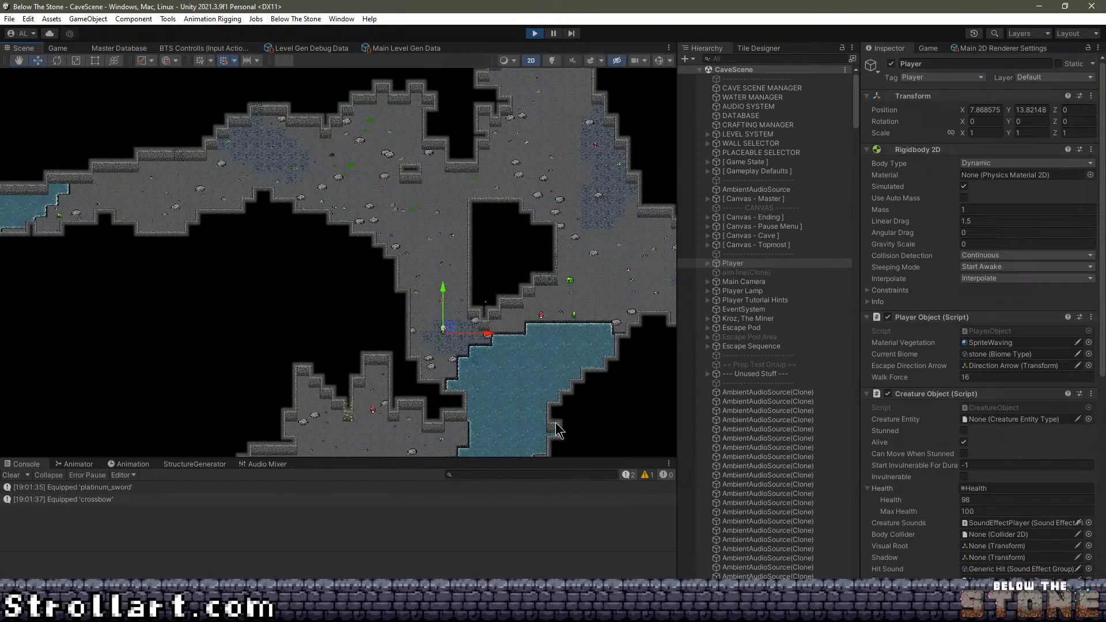
left_click(1006, 611)
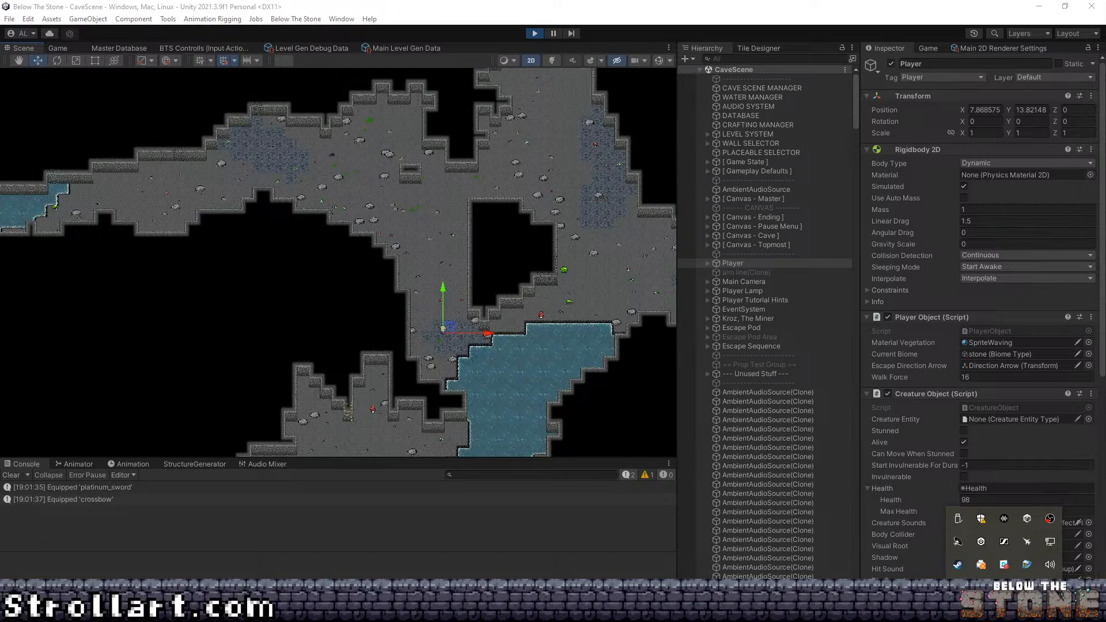
left_click(1005, 611)
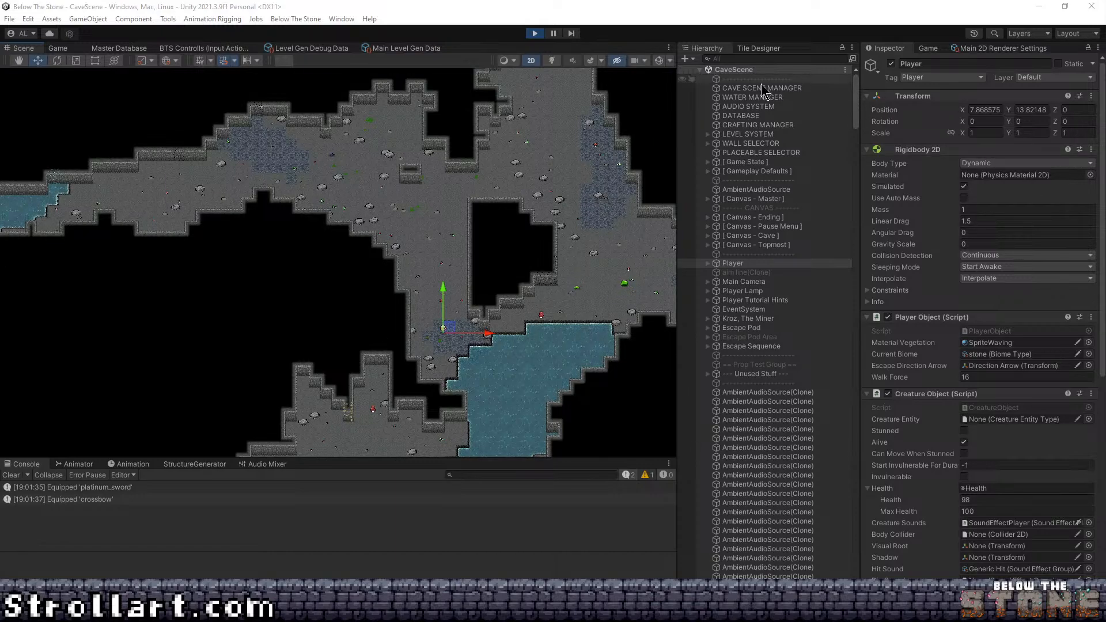
Examine how the blue alternate floor patches are distributed around the player and the lake in the Scene view.
left_click(634, 11)
scroll(412, 167, "down", 6)
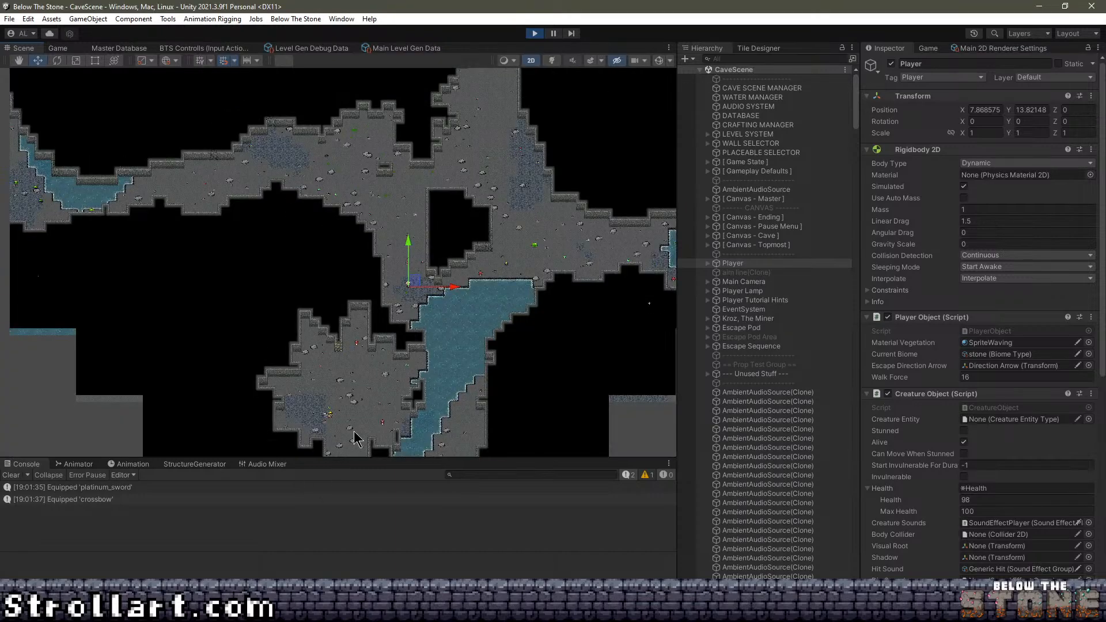
scroll(357, 440, "down", 4)
scroll(415, 371, "up", 15)
middle_click_drag(389, 259, 401, 367)
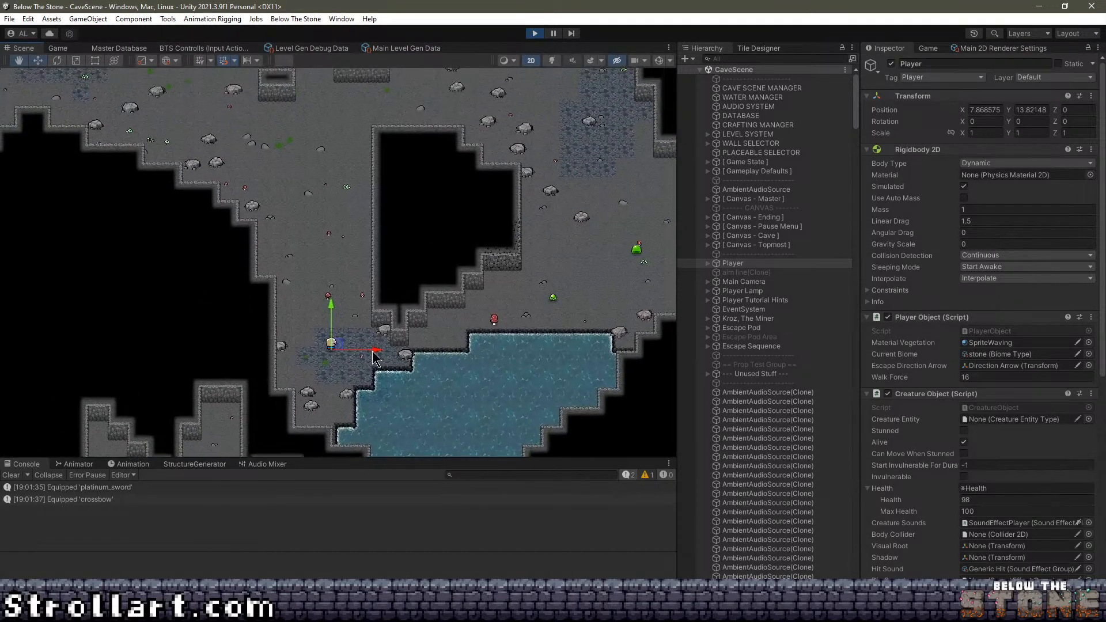
scroll(401, 366, "down", 5)
scroll(440, 306, "up", 4)
middle_click_drag(469, 288, 463, 304)
Switch to the Shadertoy noise shader in Chrome and bring its mainImage function into view beside the preview.
mouse_move(392, 576)
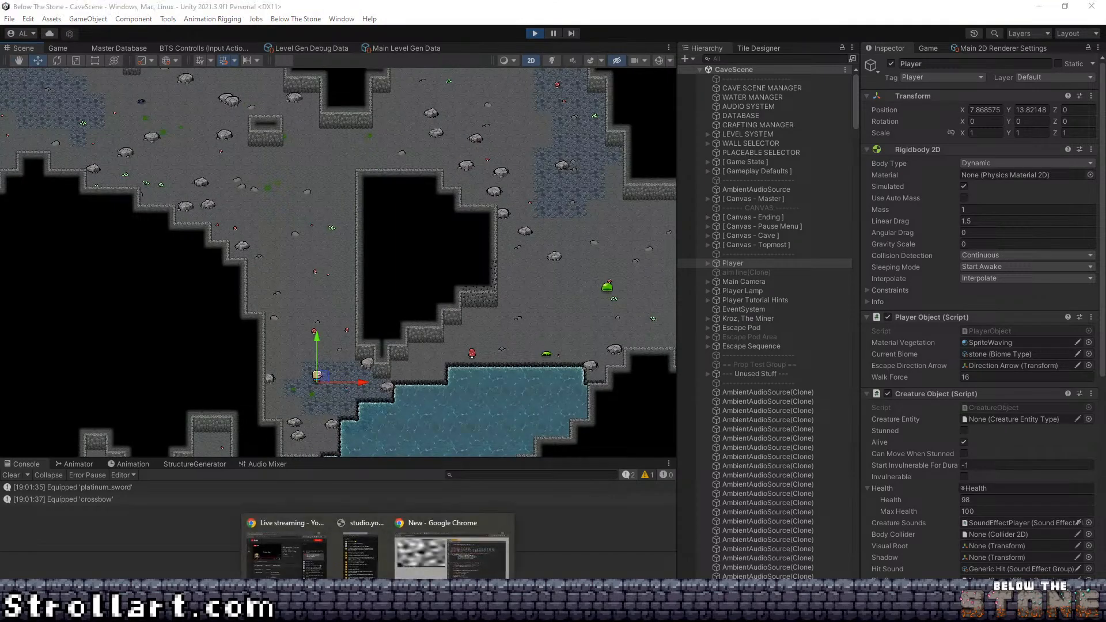
left_click(431, 567)
scroll(776, 323, "down", 1)
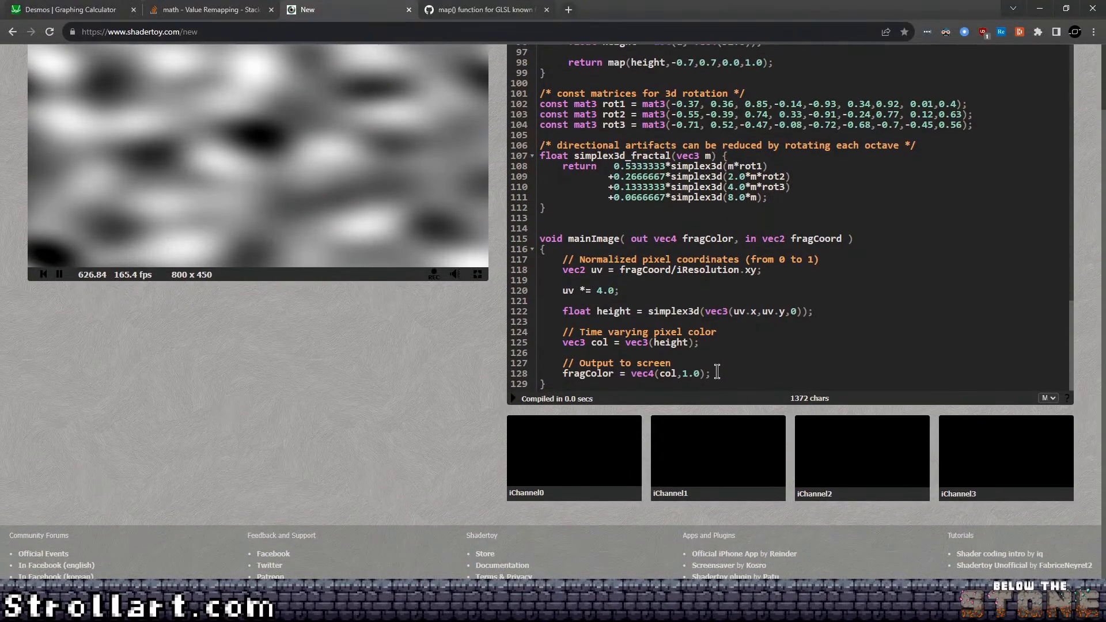
scroll(351, 352, "up", 2)
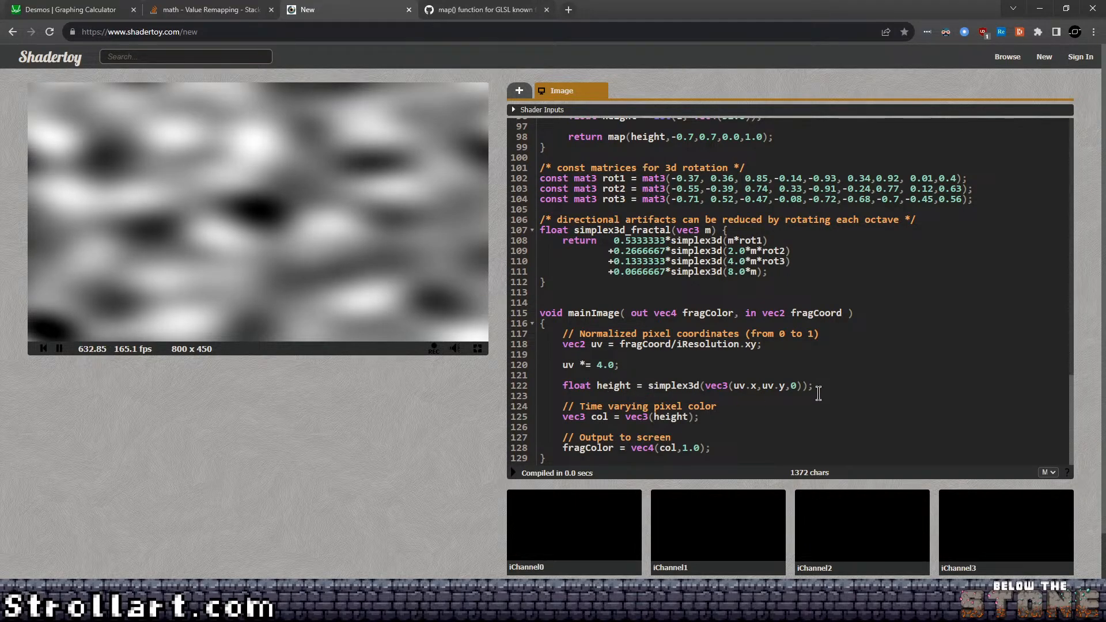
Add the line height*=height; below the simplex3d height declaration in mainImage and recompile the shader.
left_click(913, 396)
key("Return")
type("height")
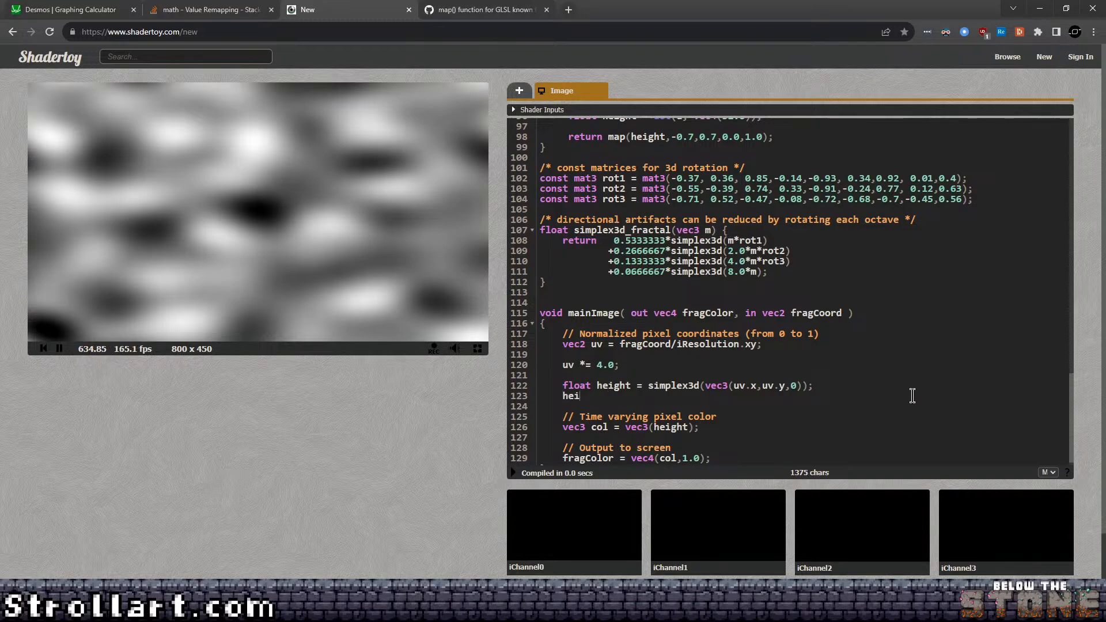
key("BackSpace")
key("BackSpace")
key("BackSpace")
key("BackSpace")
type("ght*=He")
key("BackSpace")
key("BackSpace")
type("height;l")
left_click(513, 473)
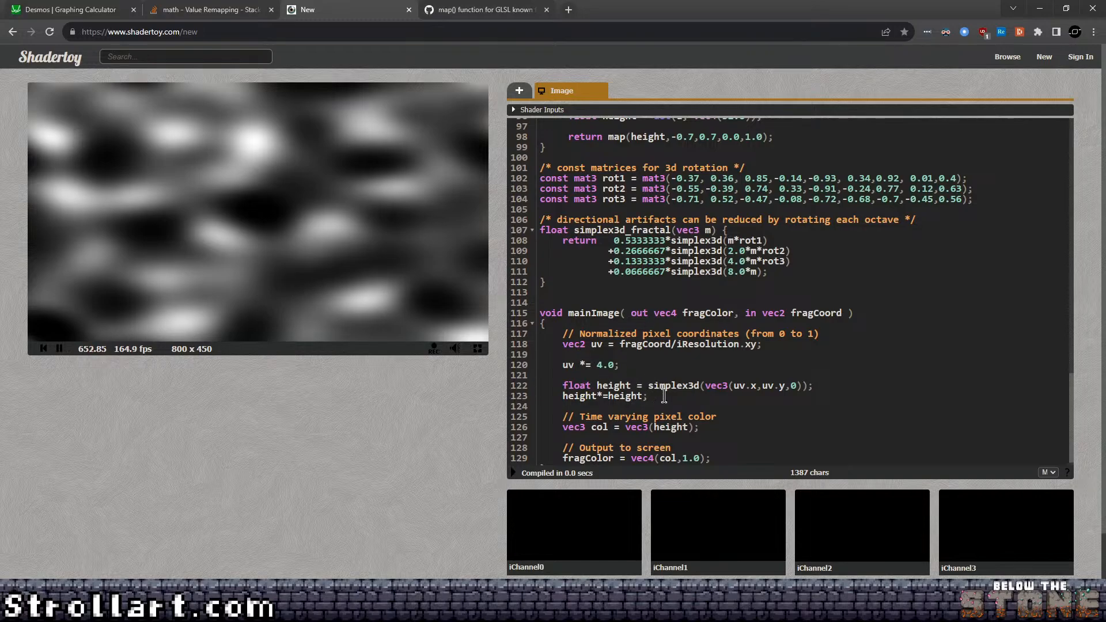
Replace the squaring line in mainImage with height = pow(height,2.0f); and pause the music.
left_click_drag(653, 397, 562, 397)
type("pow(")
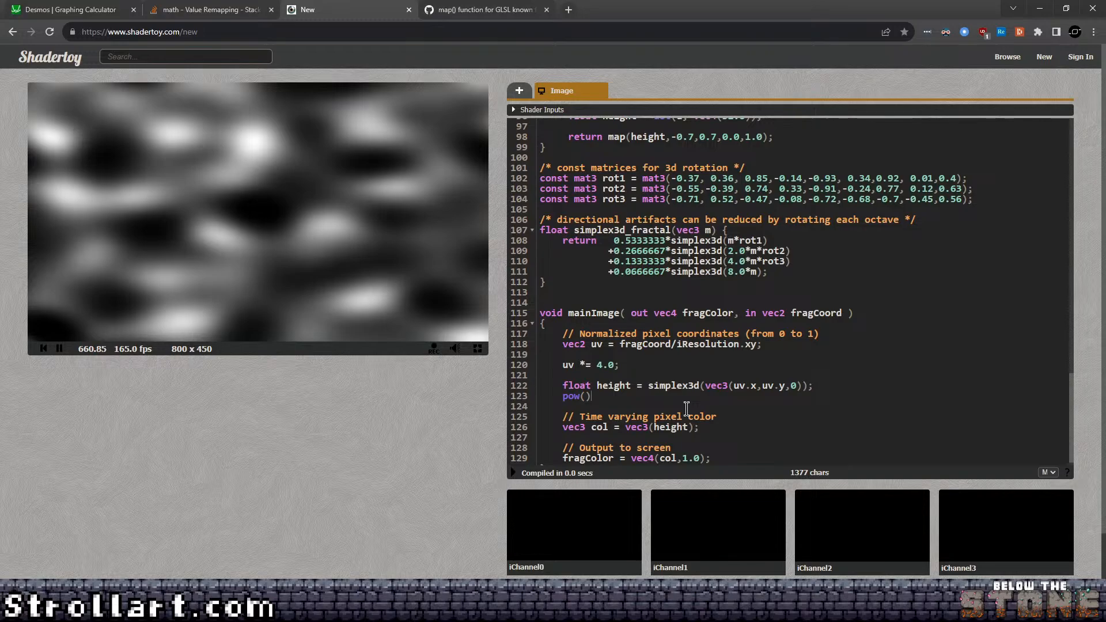
key("XF86AudioRaiseVolume")
key("XF86AudioRaiseVolume")
type("height = pow(height,2")
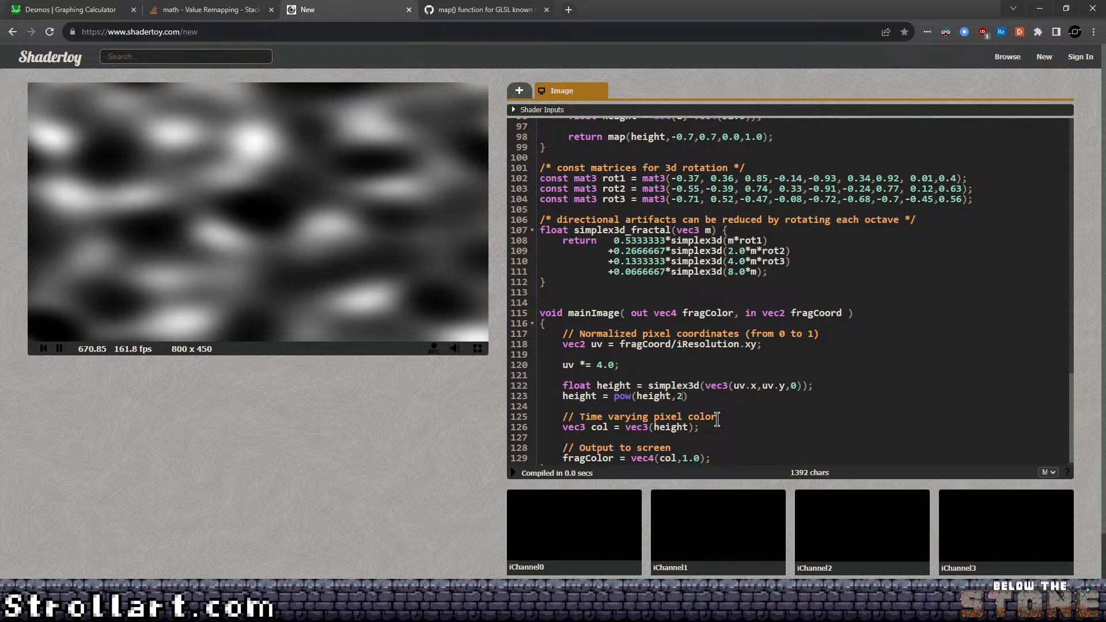
type(".0f);")
key("XF86AudioPlay")
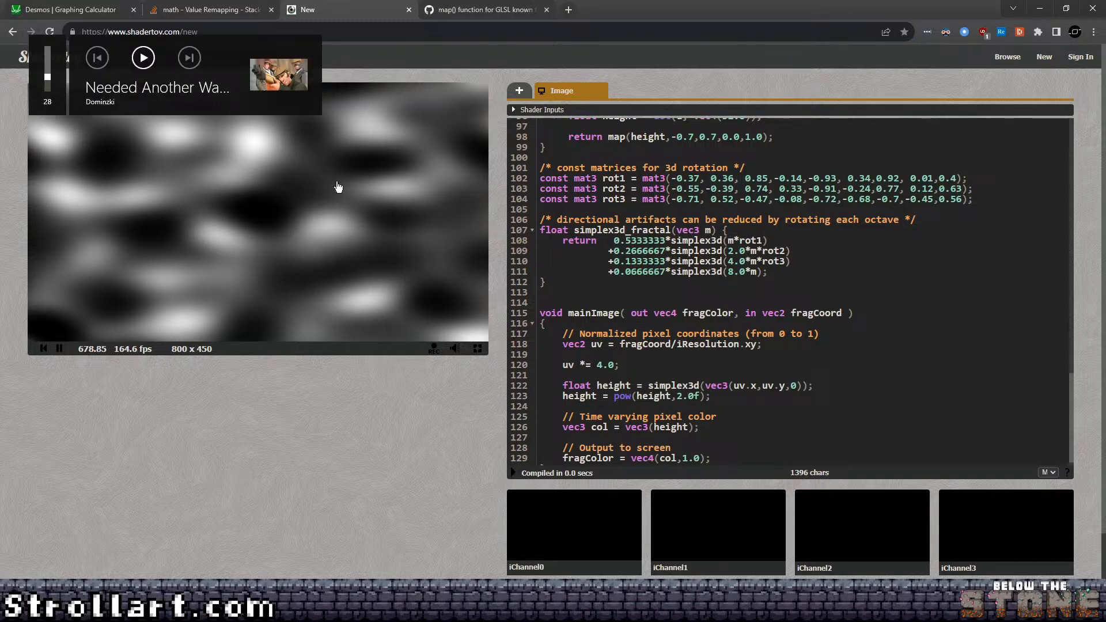
Set the exponent of the height pow call to 4.0f and recompile the shader.
left_click(683, 395)
key("BackSpace")
type("4")
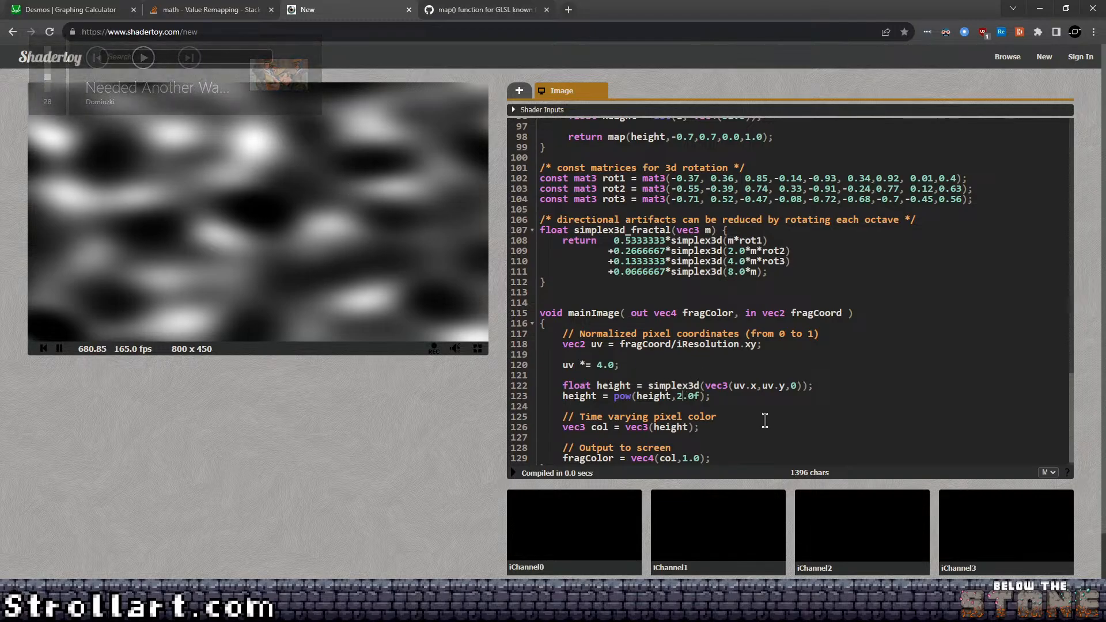
left_click(513, 473)
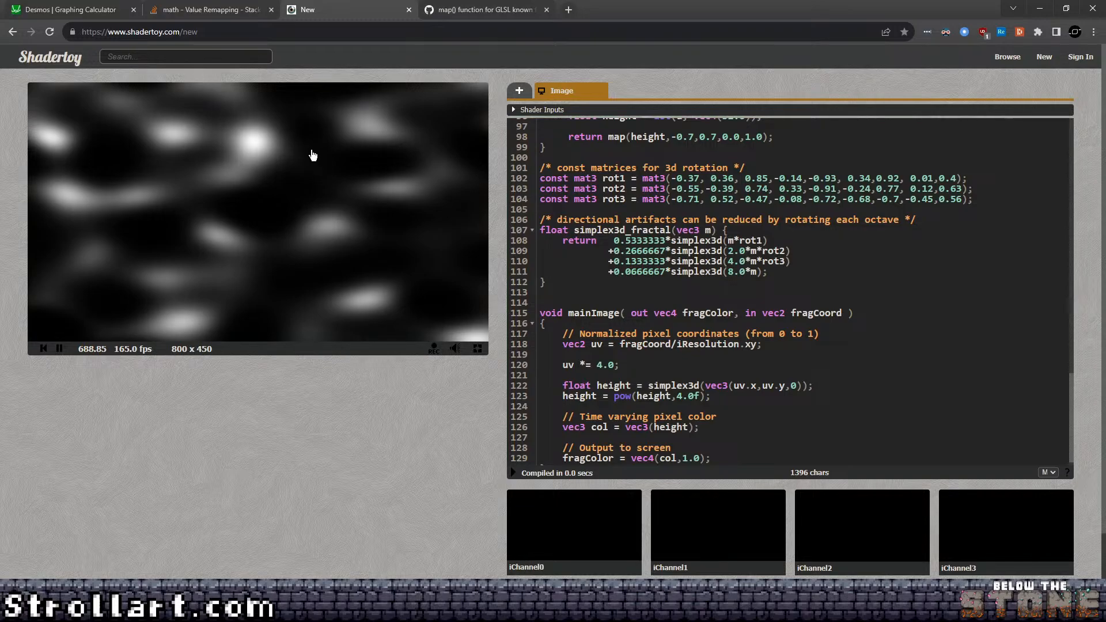
Raise the exponent of the height pow call to 8.0f and recompile the shader.
left_click(682, 396)
key("BackSpace")
type("8")
left_click(513, 473)
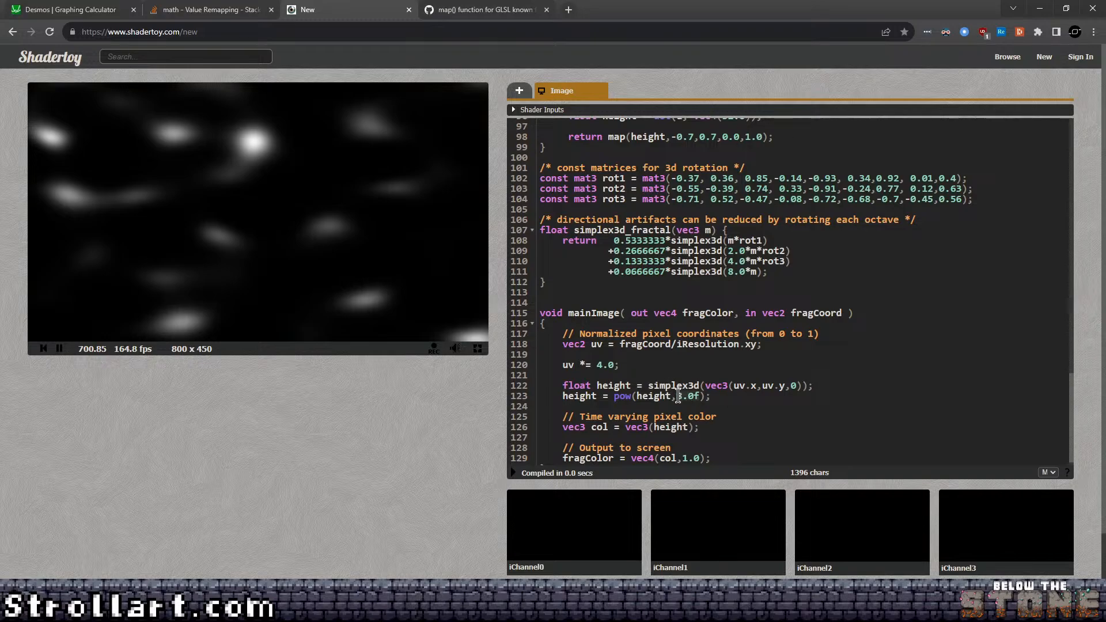
Compare exponents 0.5 and 0.9 in the height pow call, return to 0.5, and recompile the shader after each change.
type("0.5f")
key("BackSpace")
left_click(513, 472)
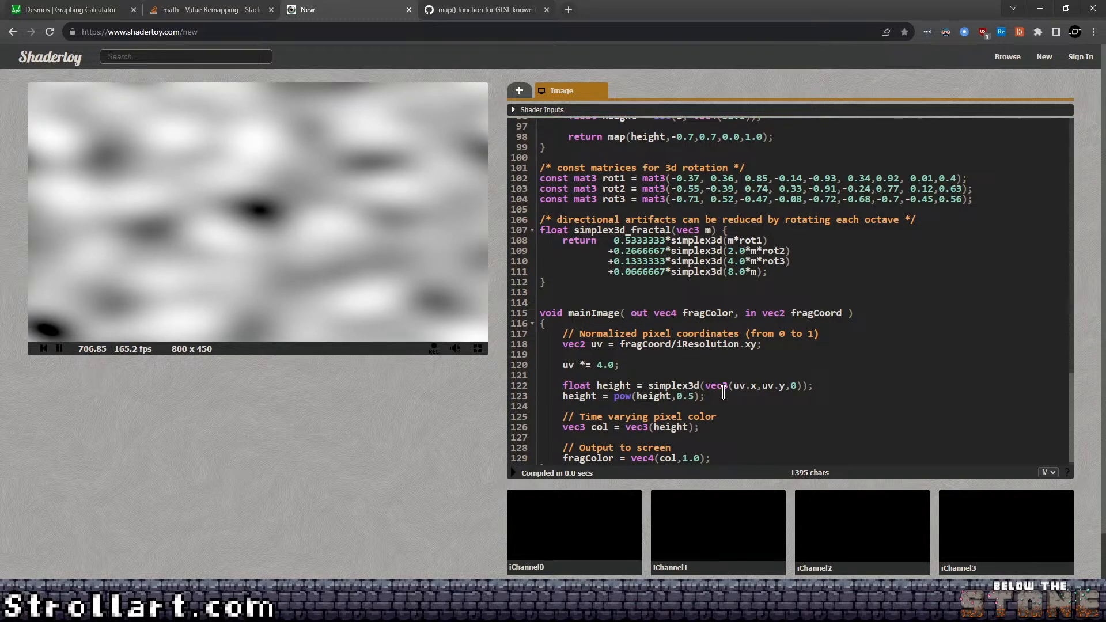
left_click(513, 472)
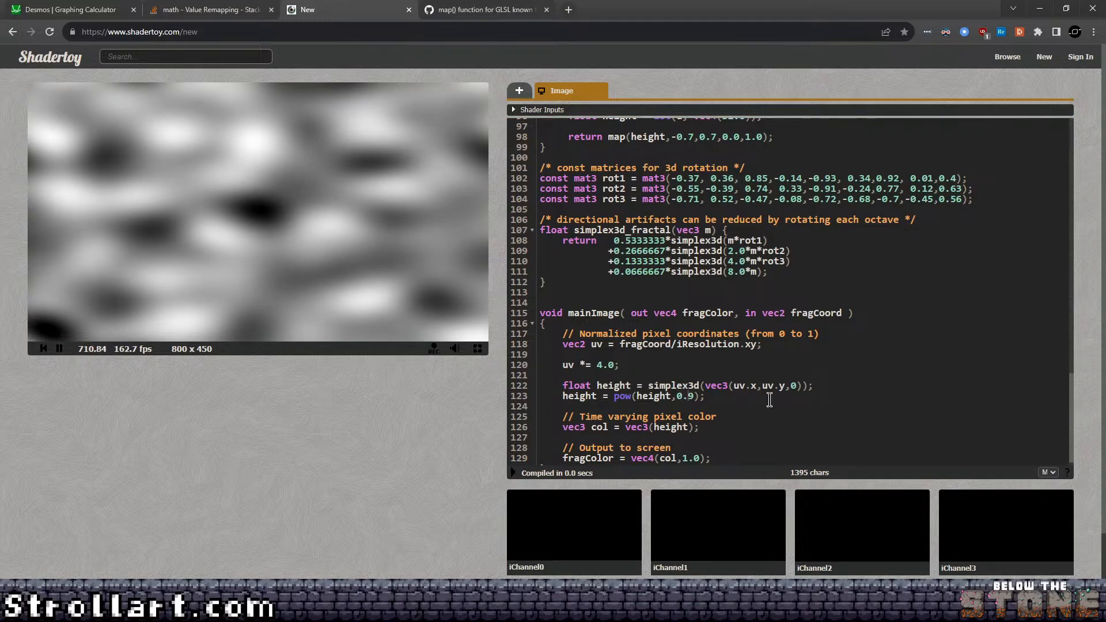
key("Delete")
type("5")
left_click(513, 472)
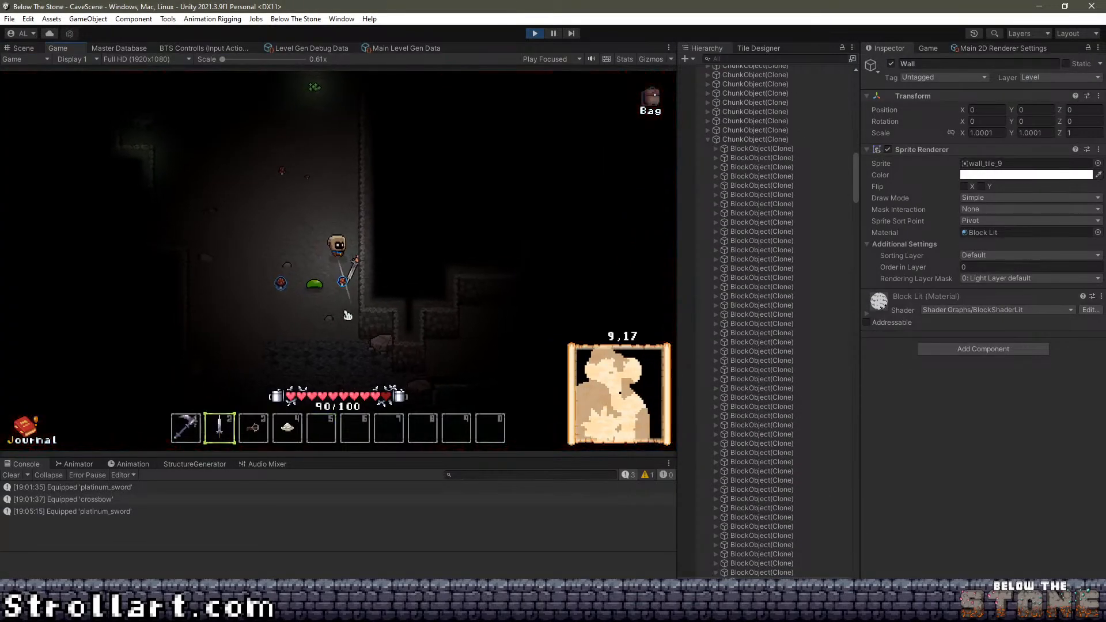
Switch to Unity, fight the nearby cave enemies with the platinum sword, and stop play mode.
key("a")
left_click(347, 316)
key("d")
left_click(447, 253)
left_click(442, 221)
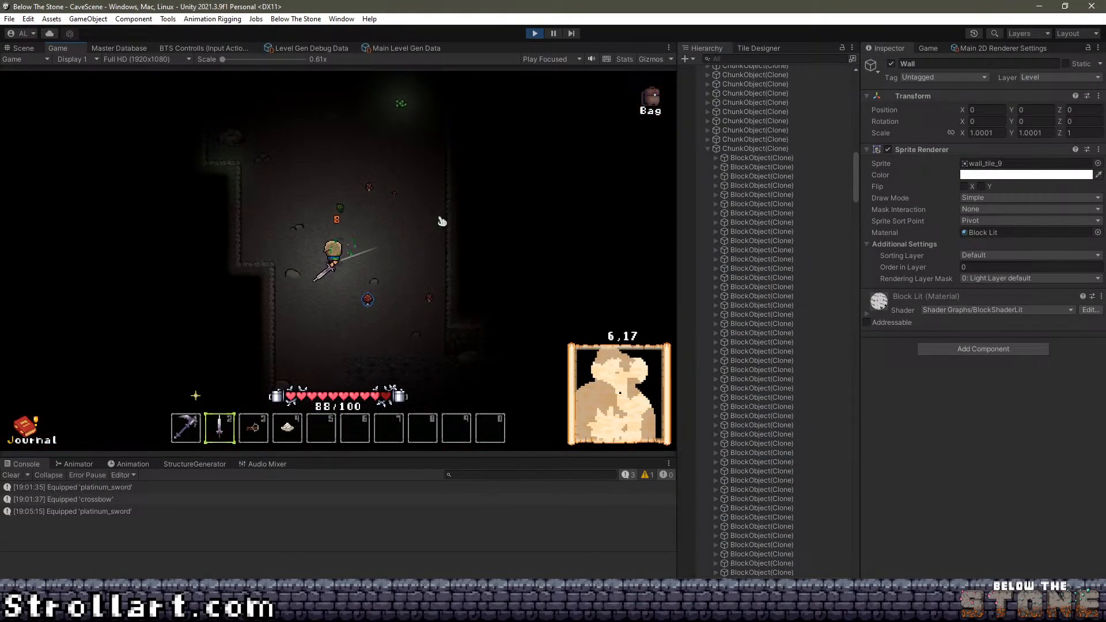
left_click(534, 35)
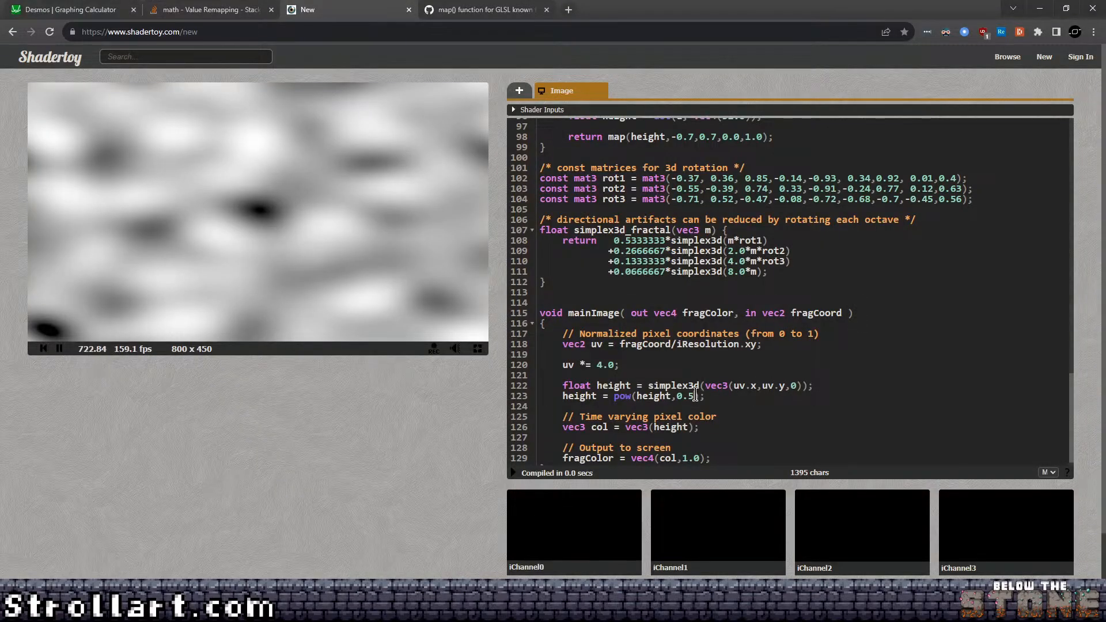
Switch back to Shadertoy and compare exponents 0.9 and 1.0 in the height pow call, recompiling after each.
type(";")
left_click(513, 473)
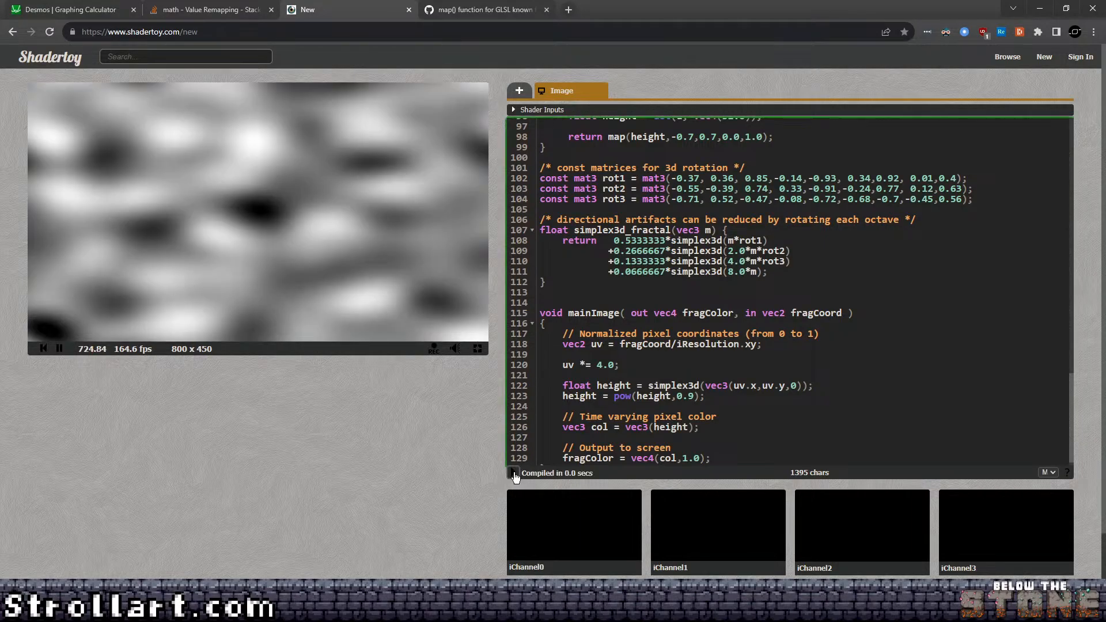
left_click(694, 397)
key("BackSpace")
key("BackSpace")
key("BackSpace")
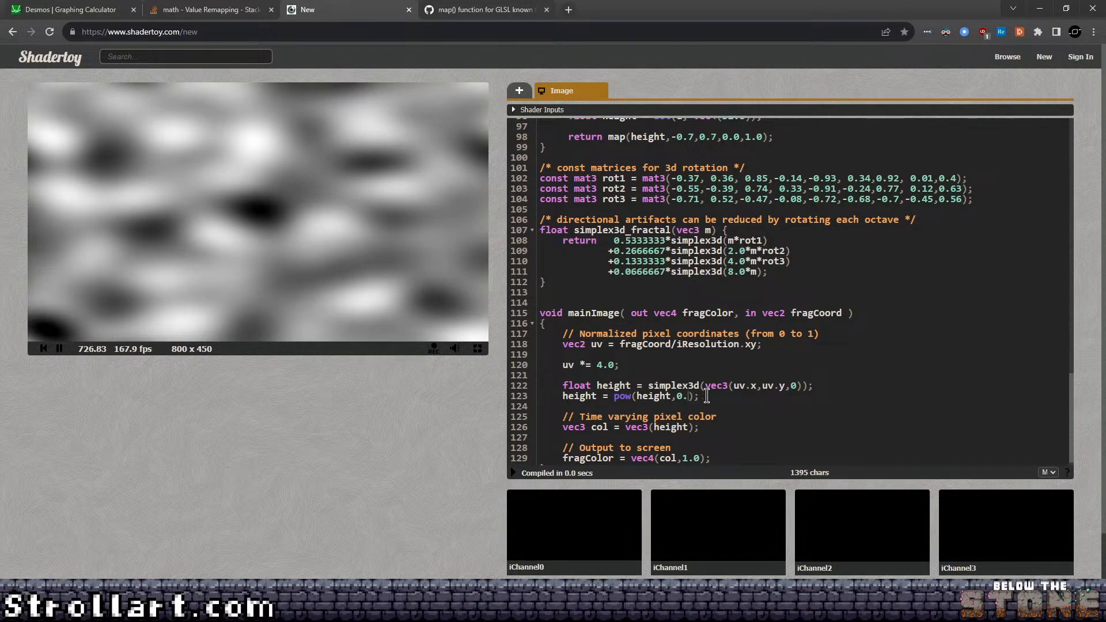
type("1.0")
left_click(514, 474)
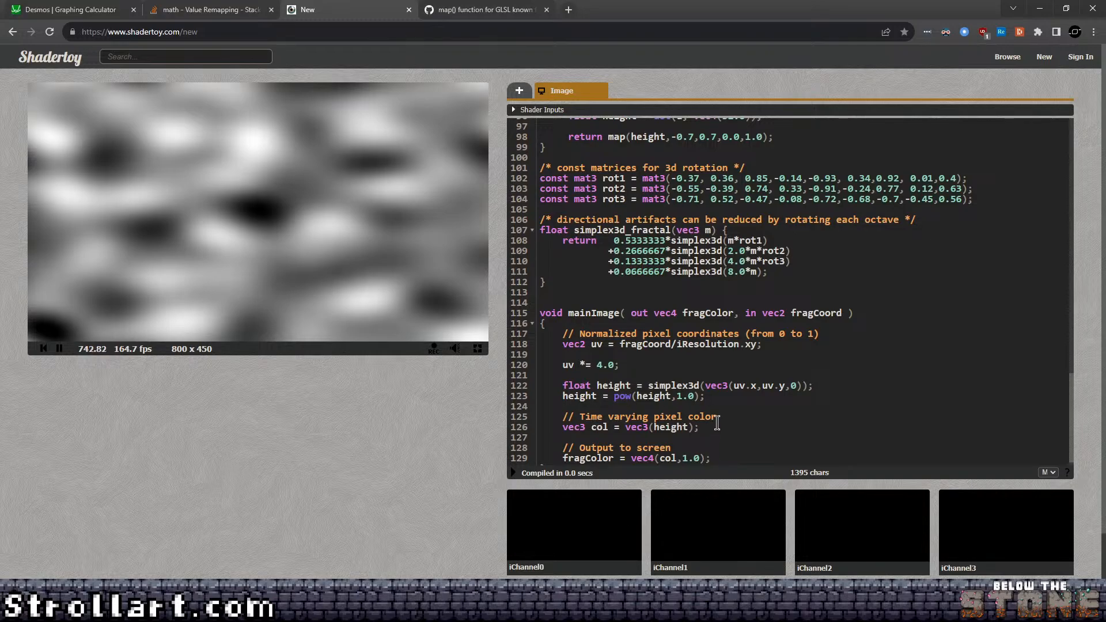
Try 1 as the third coordinate of the simplex3d call in mainImage and recompile the shader.
scroll(713, 429, "down", 1)
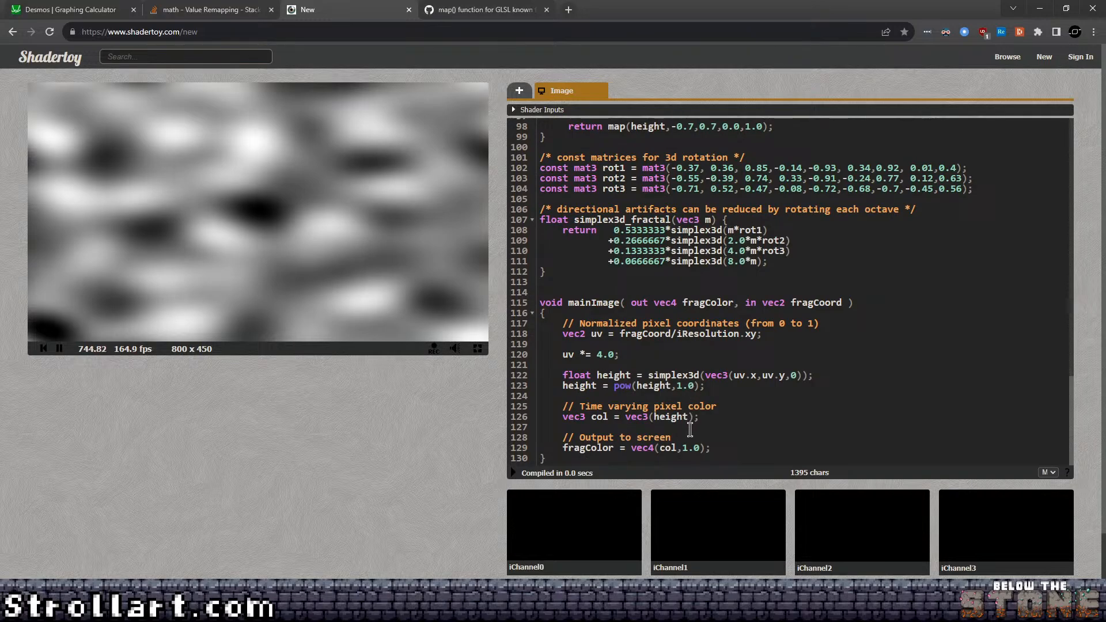
left_click_drag(798, 377, 790, 380)
type("1")
left_click(513, 472)
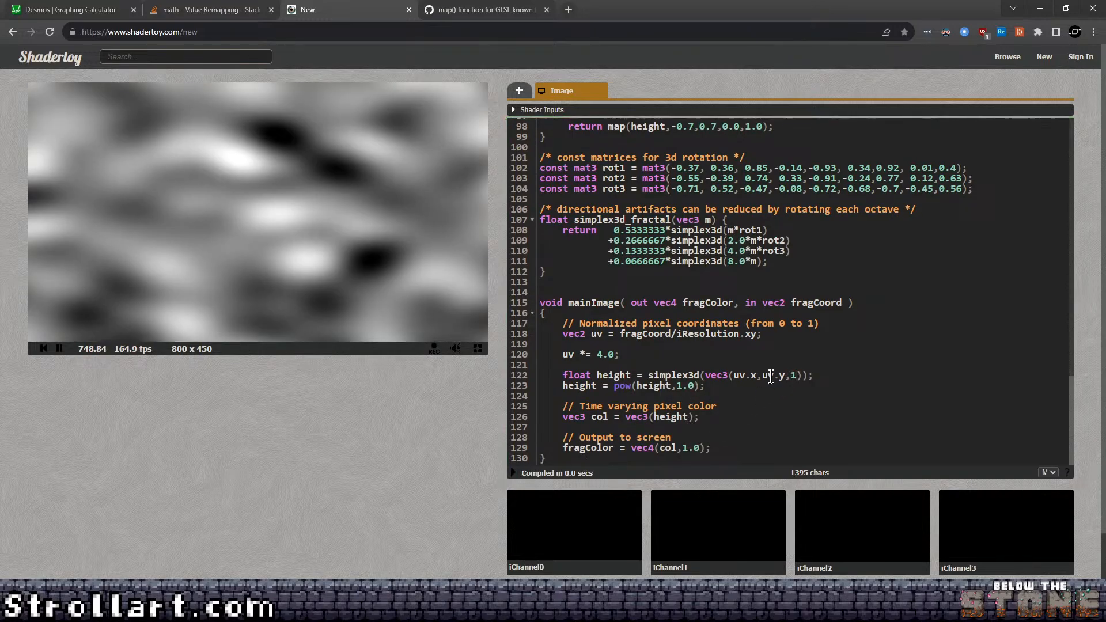
Set the third coordinate of the simplex3d call in mainImage to 0.5 and recompile the shader.
double_click(796, 375)
type("0.5")
left_click(513, 472)
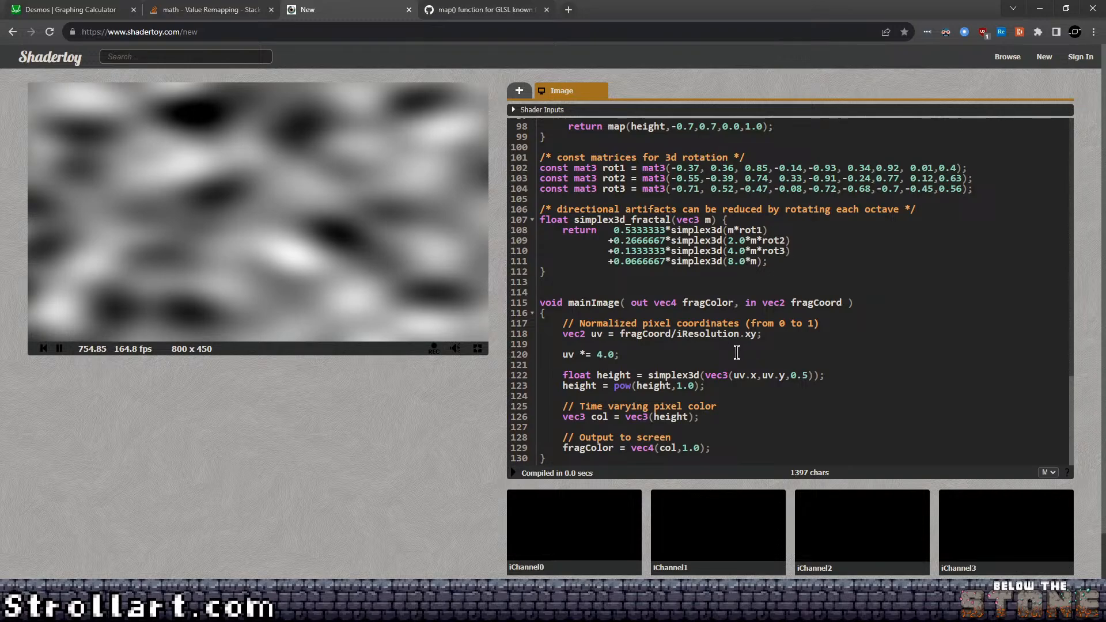
Set the uv multiplier in mainImage to 8.0 and recompile the shader.
scroll(737, 352, "up", 1)
scroll(611, 408, "down", 1)
double_click(601, 354)
type("8")
left_click(511, 473)
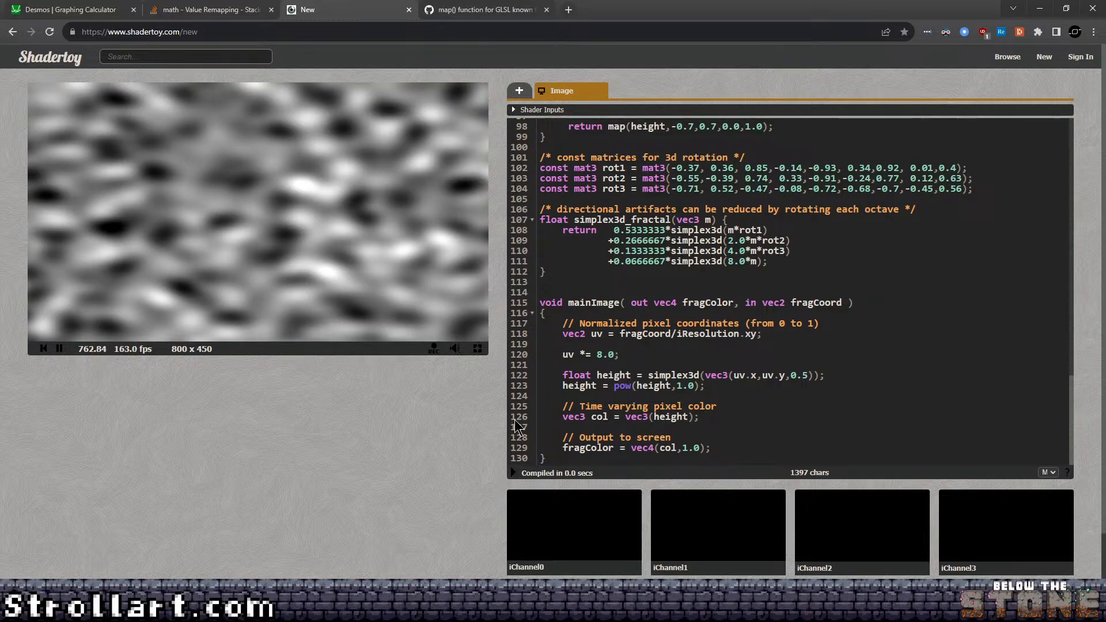
Compare exponents 4.0 and 0.5 in the height pow call, recompiling the shader after each.
double_click(680, 386)
type("4")
left_click(512, 473)
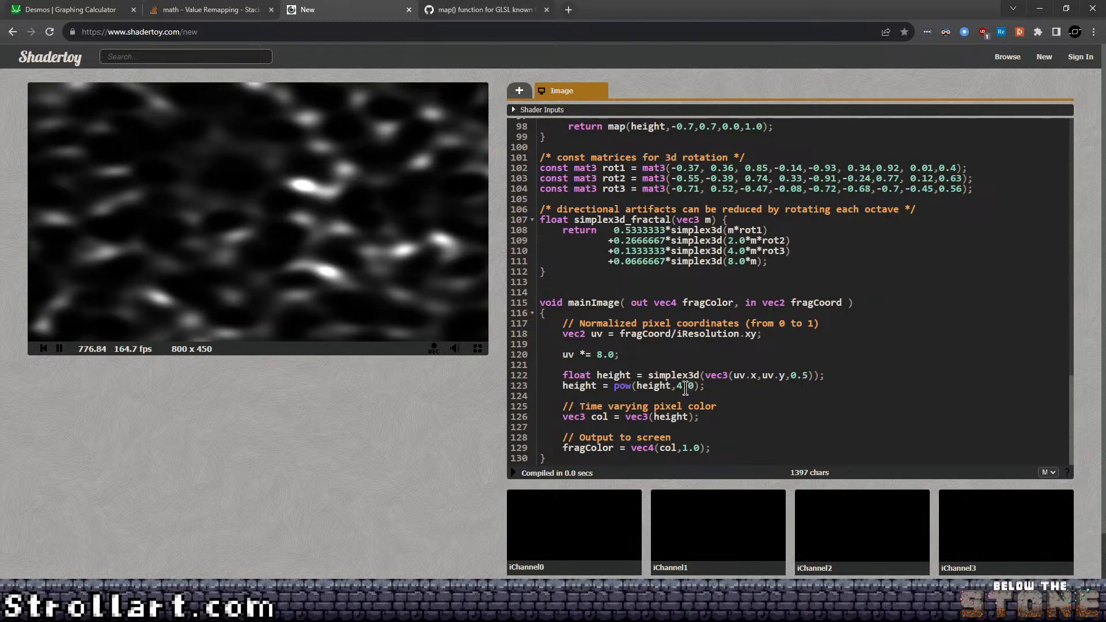
type("0.50")
key("BackSpace")
left_click(517, 474)
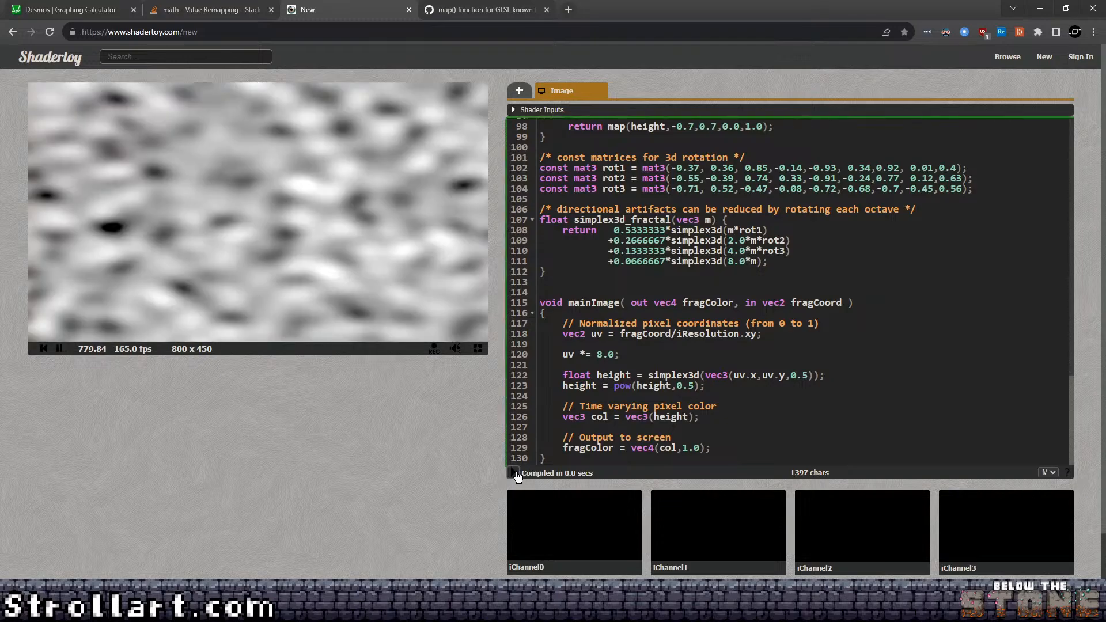
Try 1f as the exponent of the height pow call, correct it to 1.0, and recompile the shader.
double_click(683, 386)
type("1")
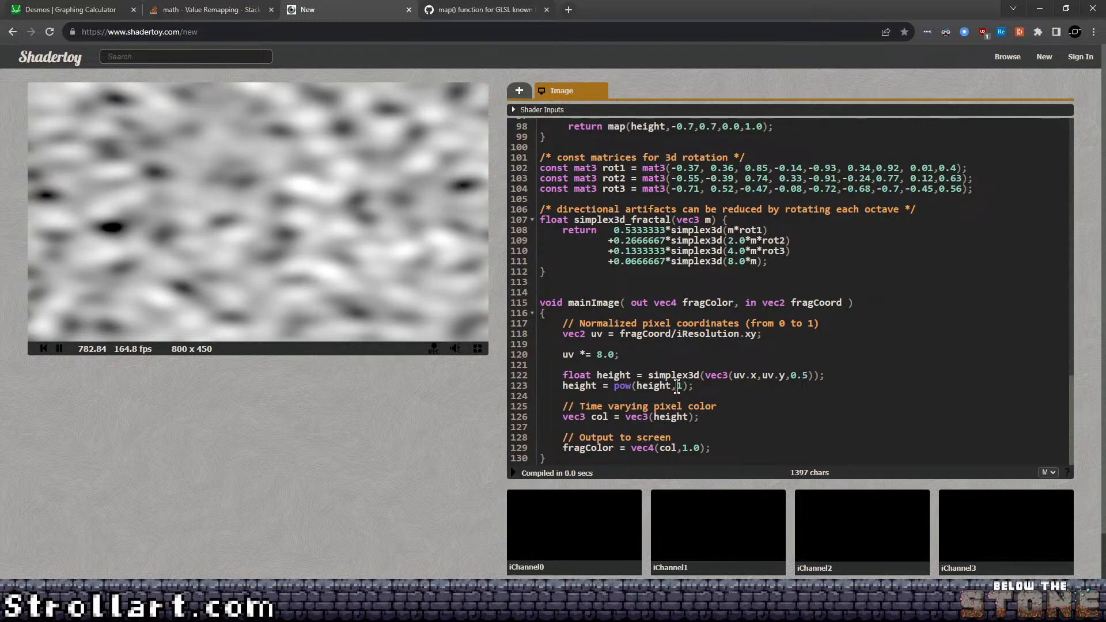
type("f")
left_click(517, 474)
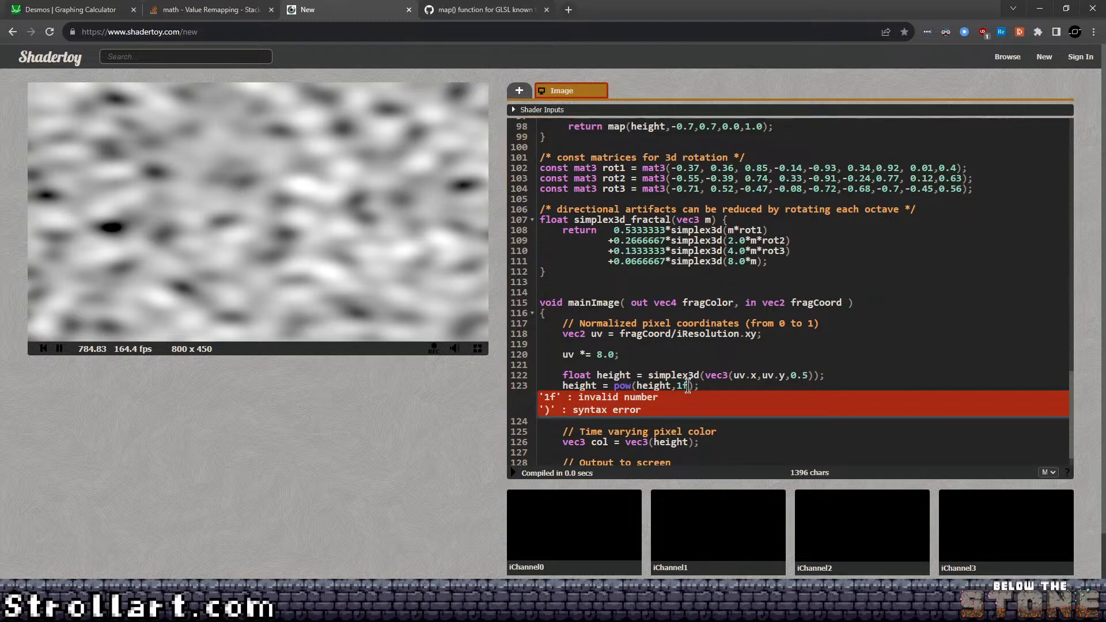
key("BackSpace")
type(".0")
left_click(514, 474)
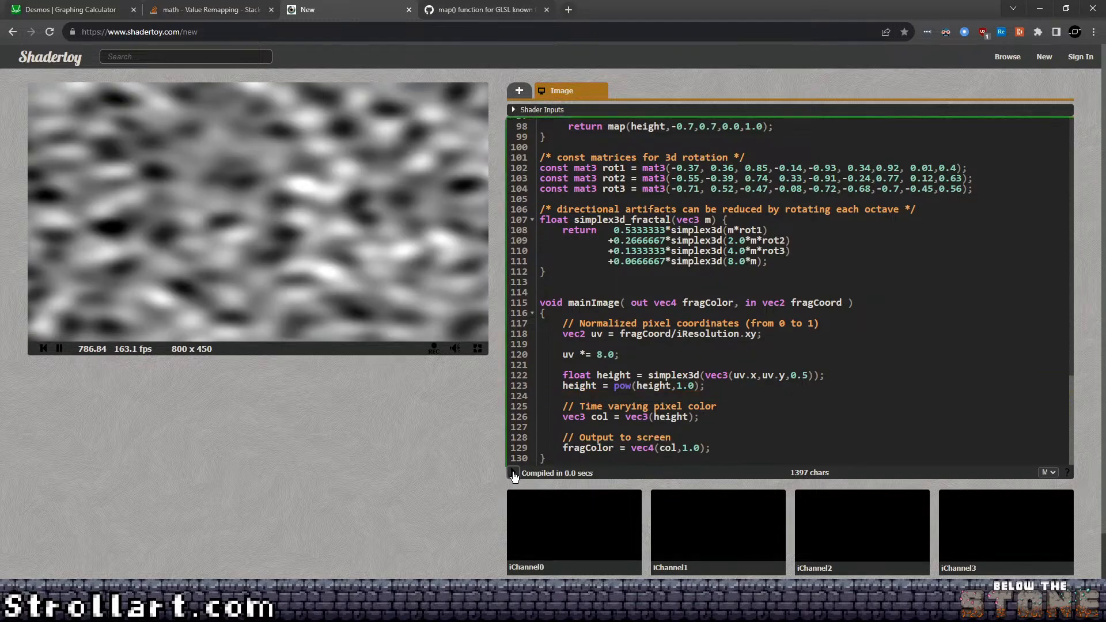
Set the exponent of the height pow call to 0.5 and recompile the shader.
double_click(693, 386)
type("0.")
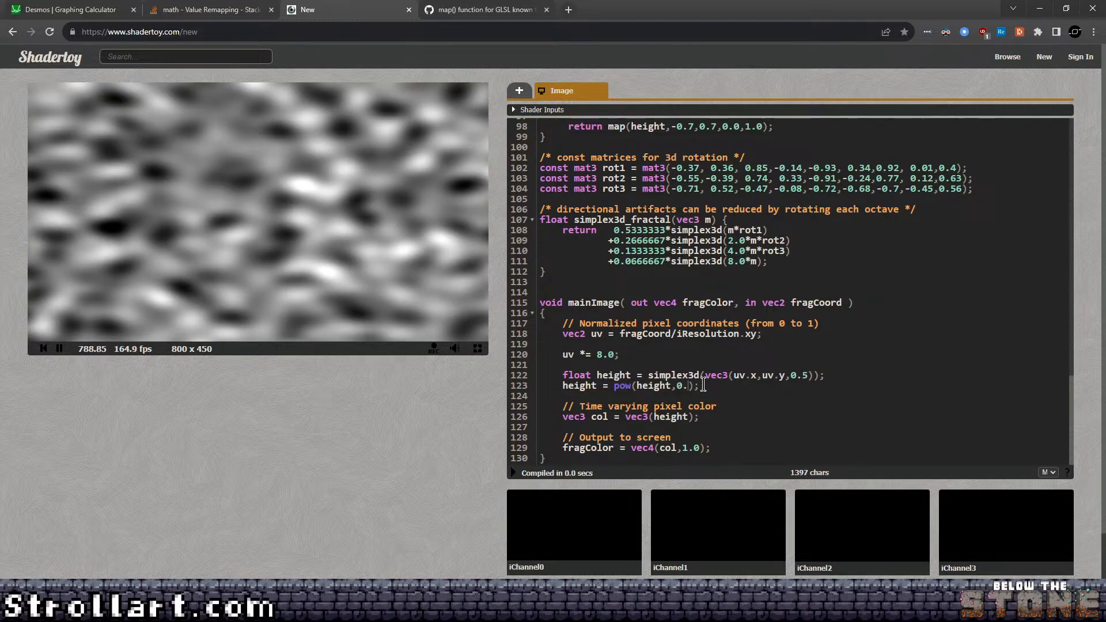
type("5")
left_click(516, 472)
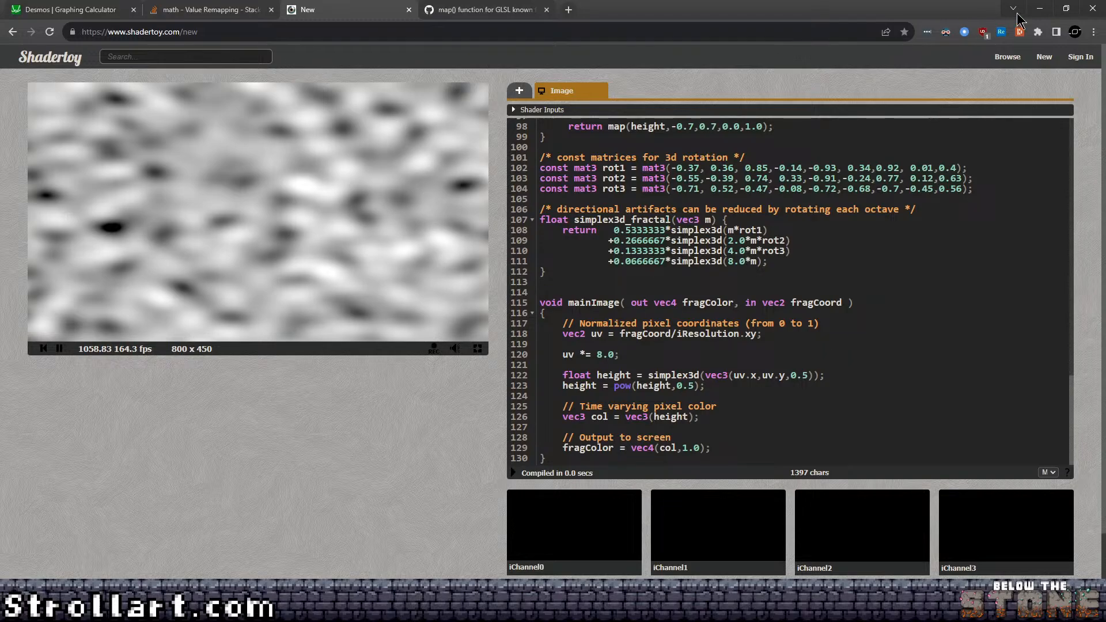
Switch to BlockObject.cs in Visual Studio and insert blank lines below the height declaration in UpdateFloor.
left_click(1040, 9)
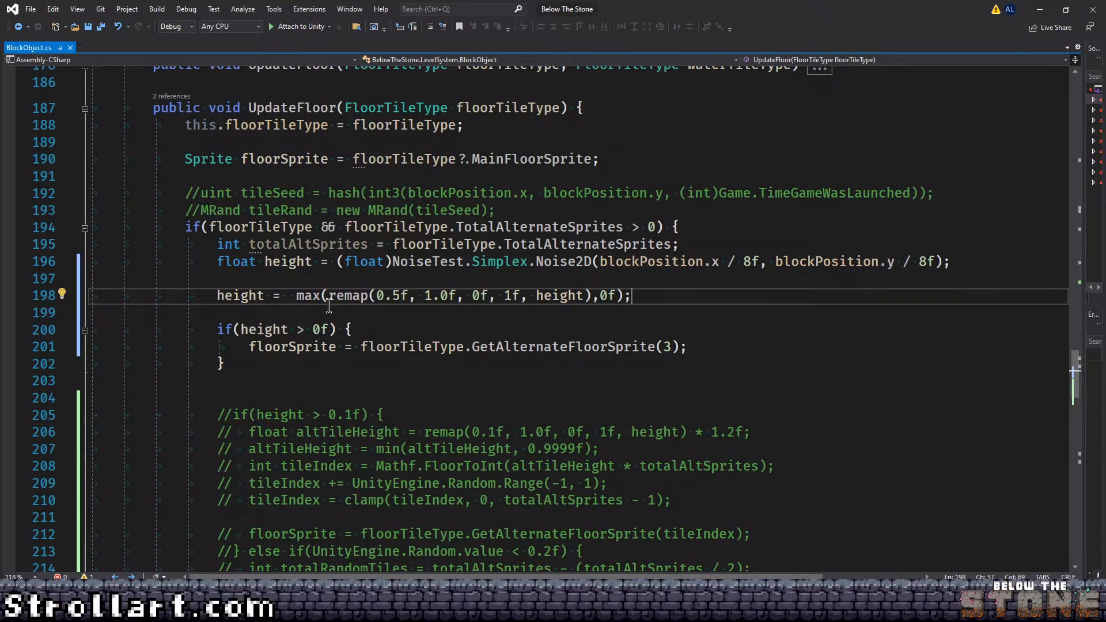
left_click(331, 281)
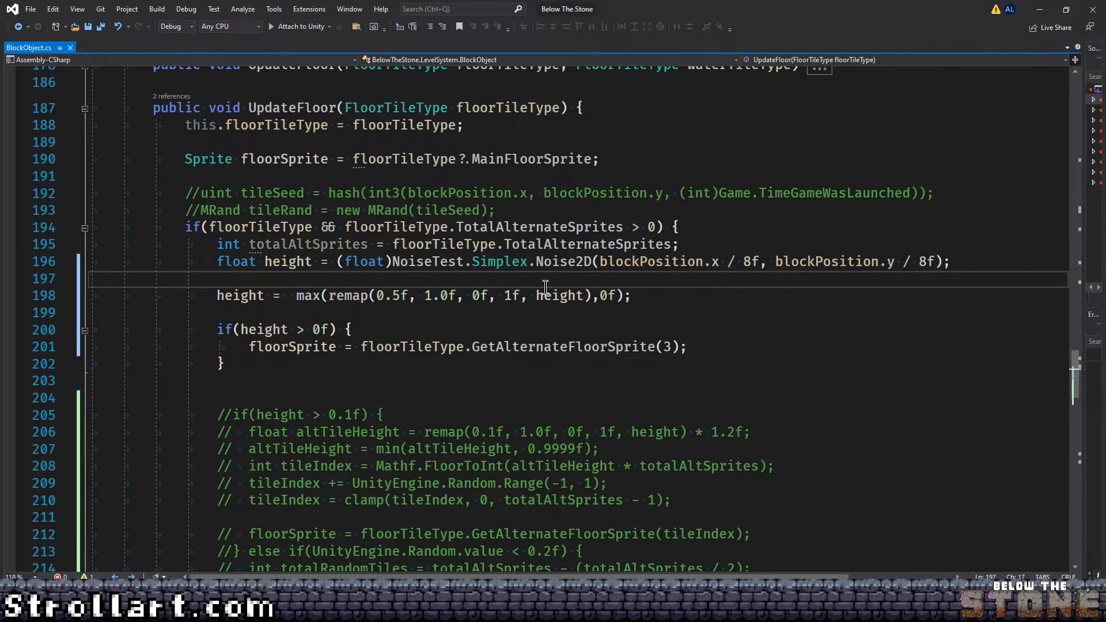
key("Return")
key("Return")
key("Up")
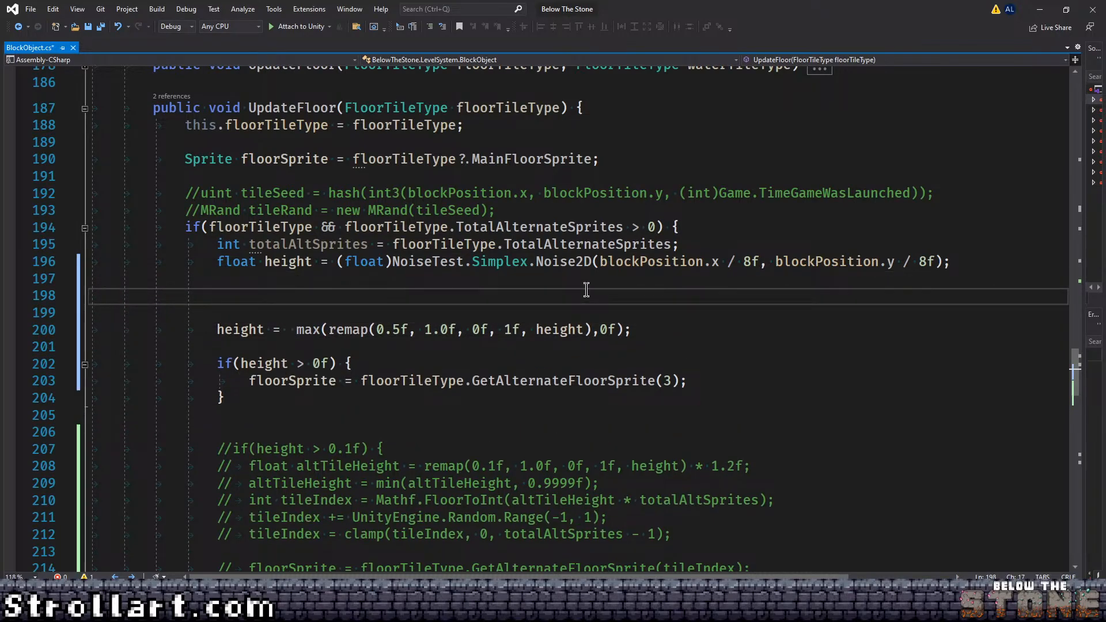
type("math")
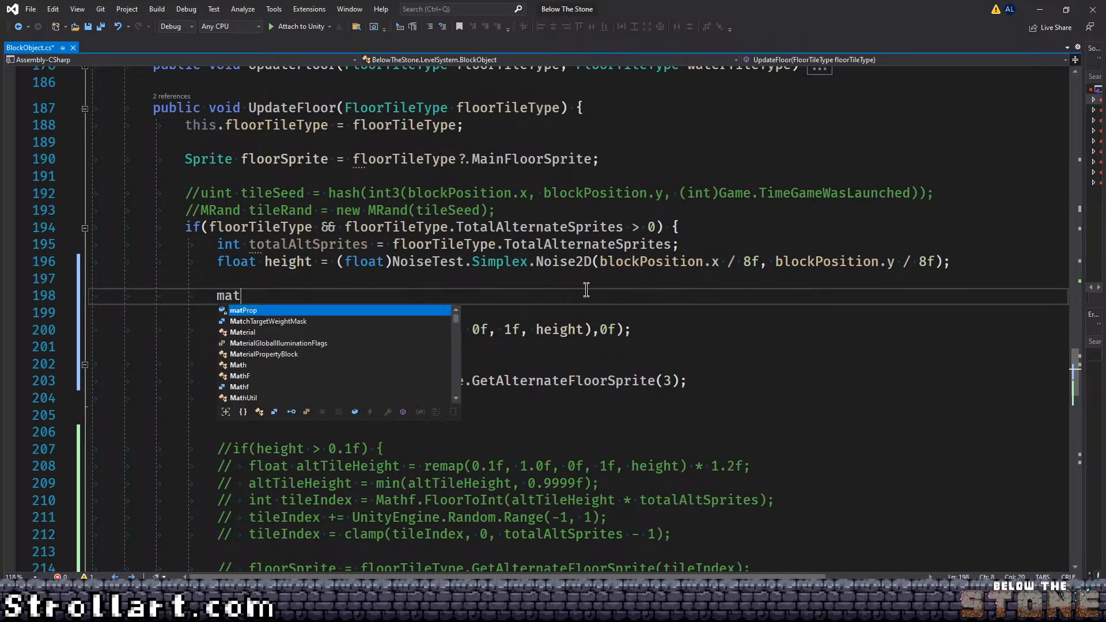
key("BackSpace")
key("BackSpace")
key("BackSpace")
key("BackSpace")
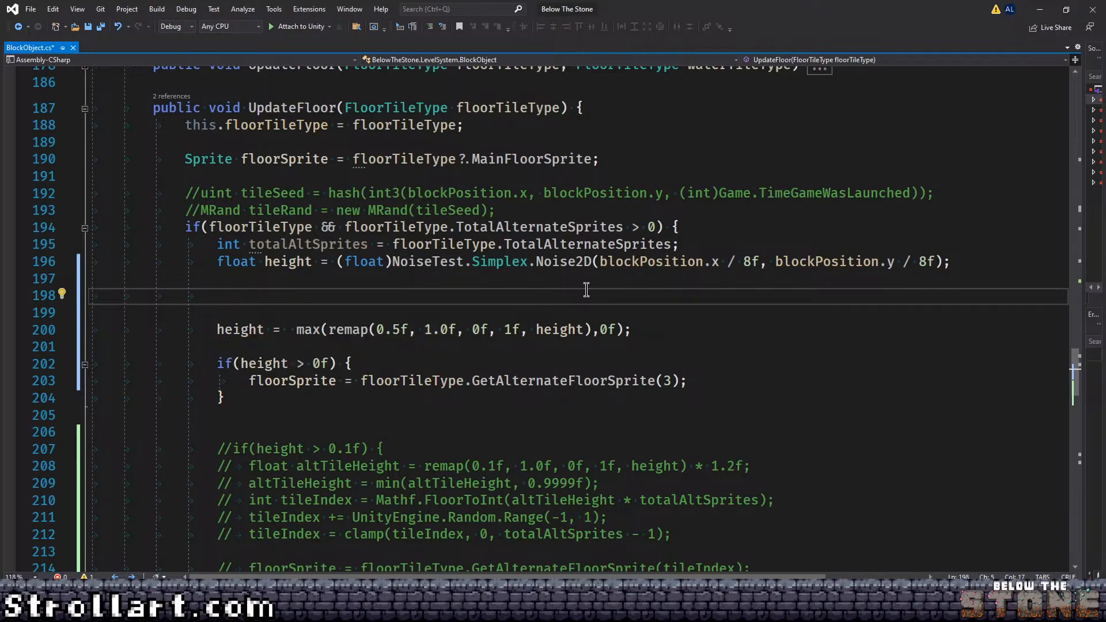
Write height = sqrt(height); directly beneath the Simplex.Noise2D height declaration in UpdateFloor, with no blank line between them.
type("sq")
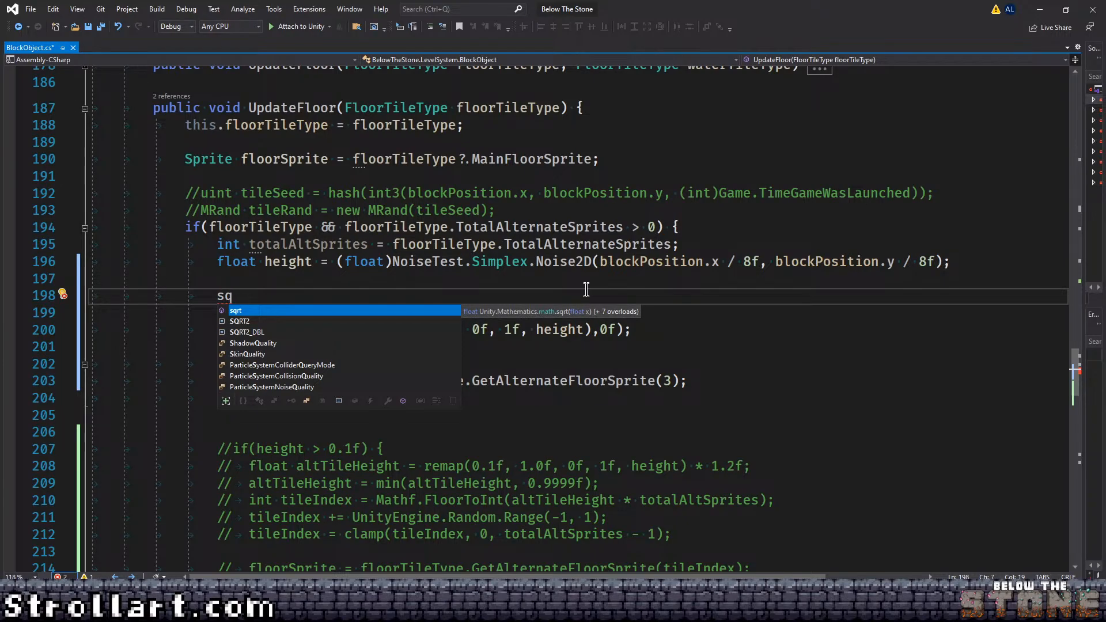
key("Tab")
key("Home")
type("height")
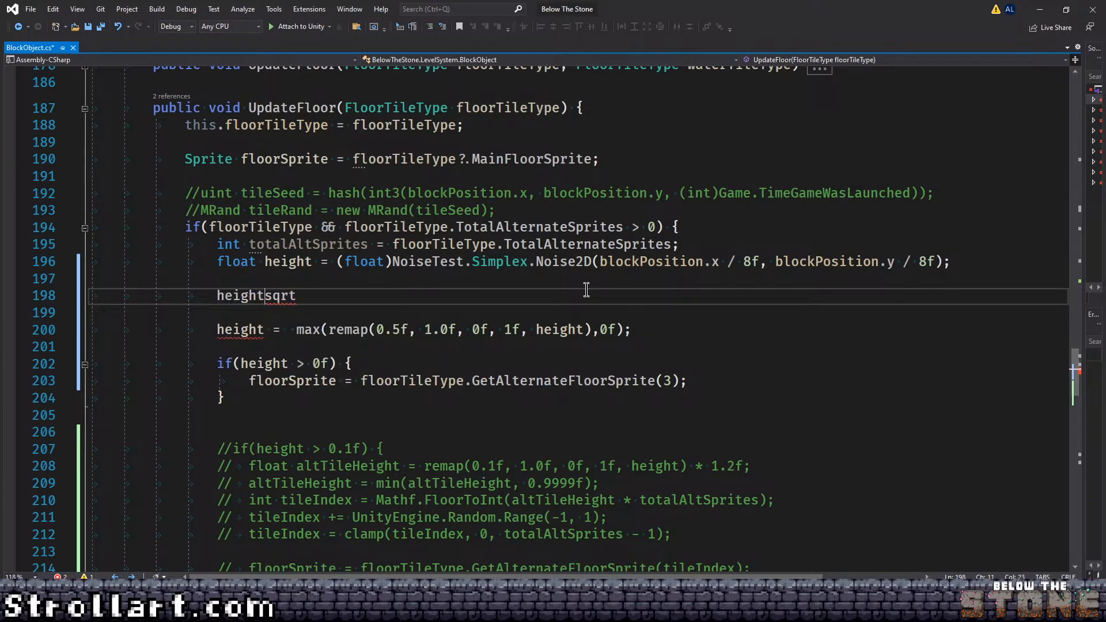
type(" =")
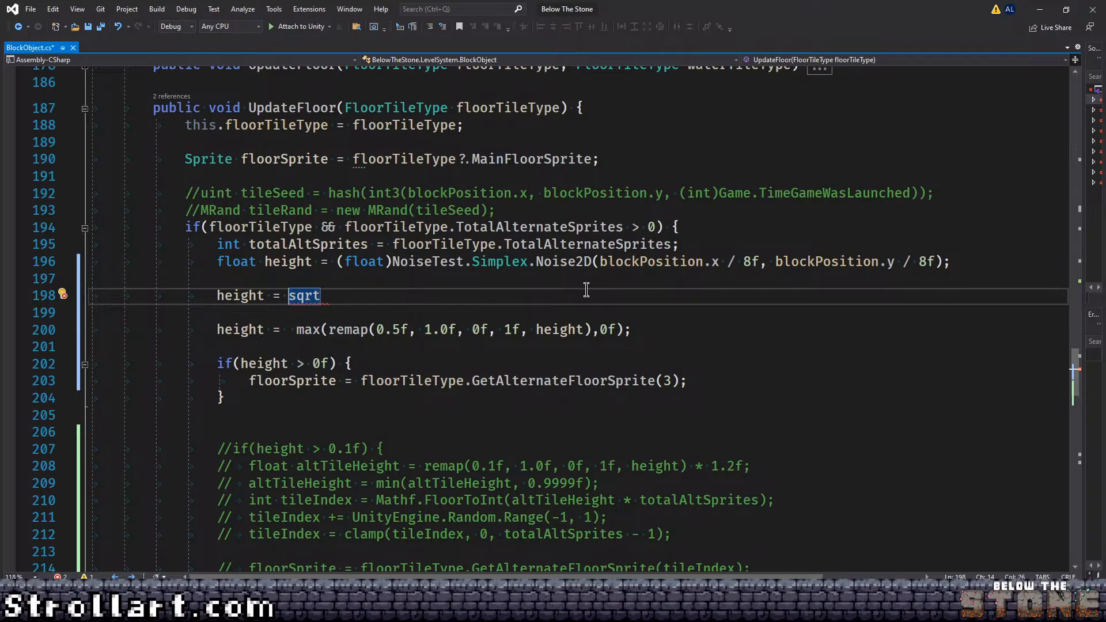
type("(height")
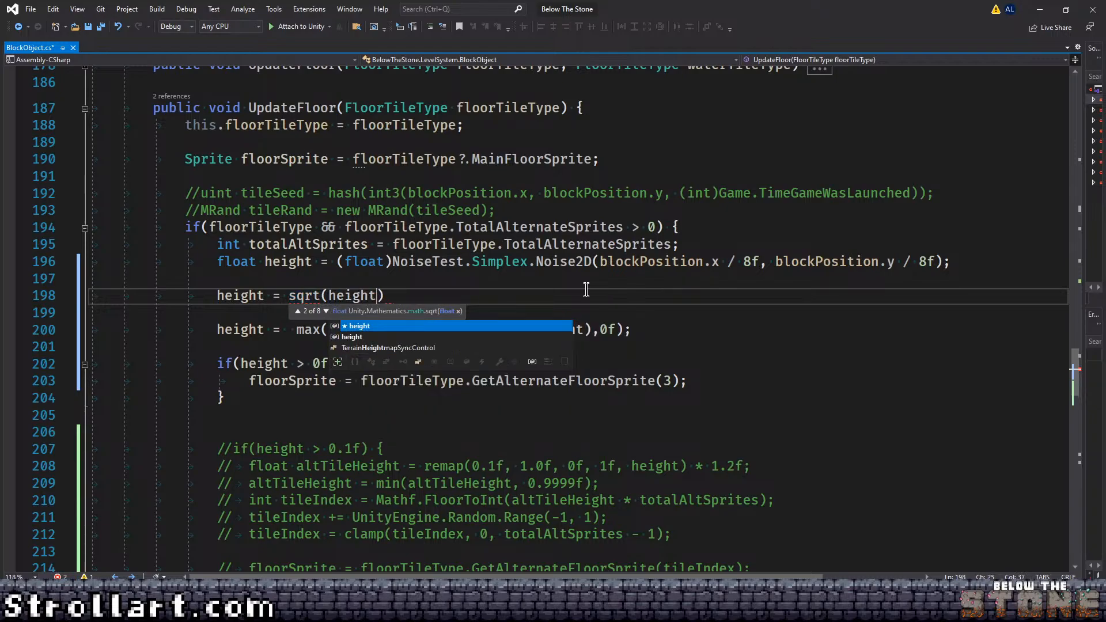
type(");")
key("Up")
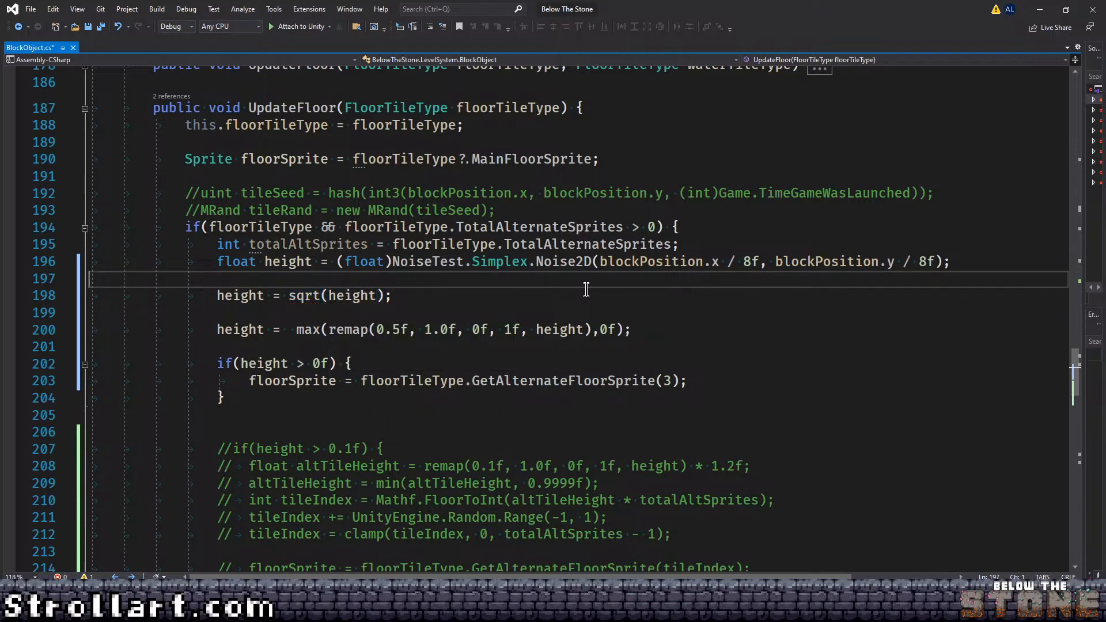
key("BackSpace")
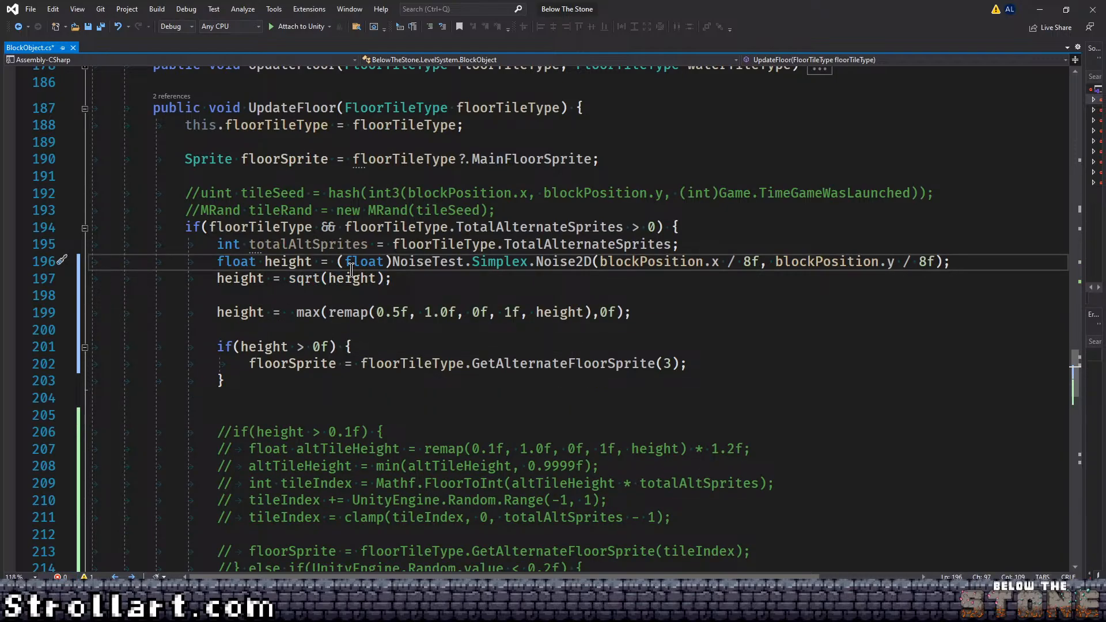
Switch to the Desmos graph in the browser and set the exponent of the f(x) power expression to 0.5.
left_click(376, 611)
left_click(450, 553)
left_click(69, 10)
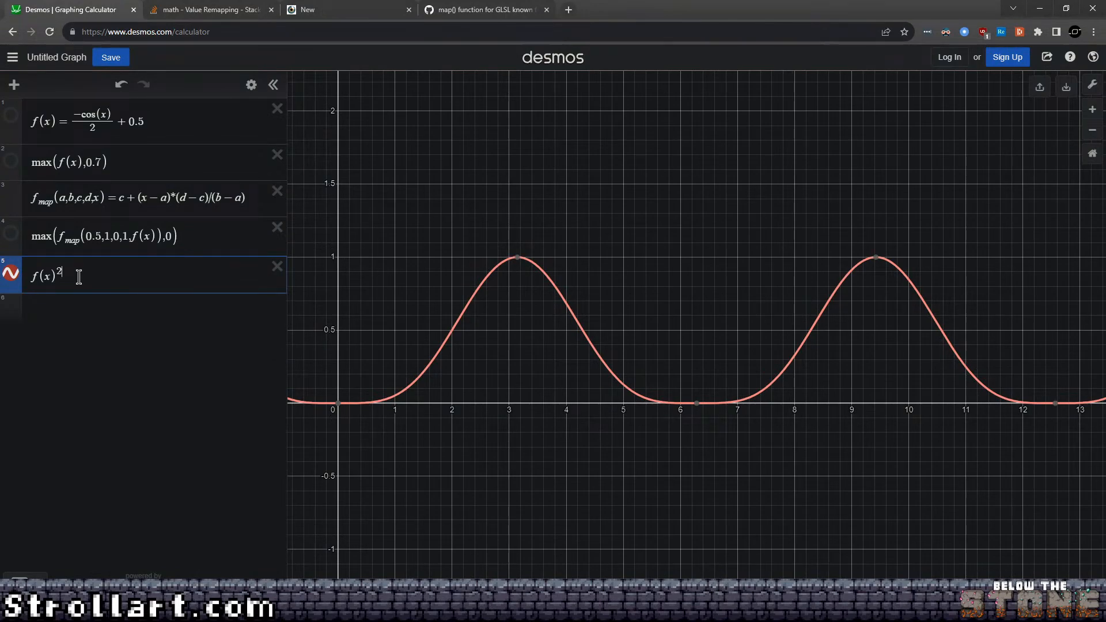
key("BackSpace")
type("0.5")
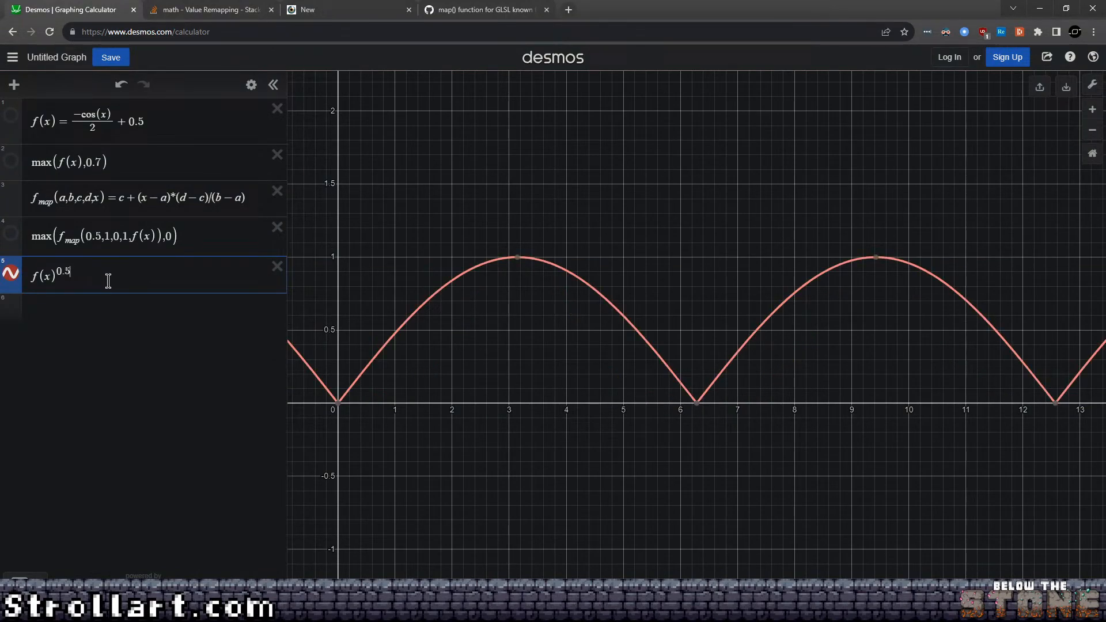
Try 10.5 as the exponent of the f(x) power expression, then return it to 0.5.
key("BackSpace")
key("BackSpace")
key("BackSpace")
type("10.5")
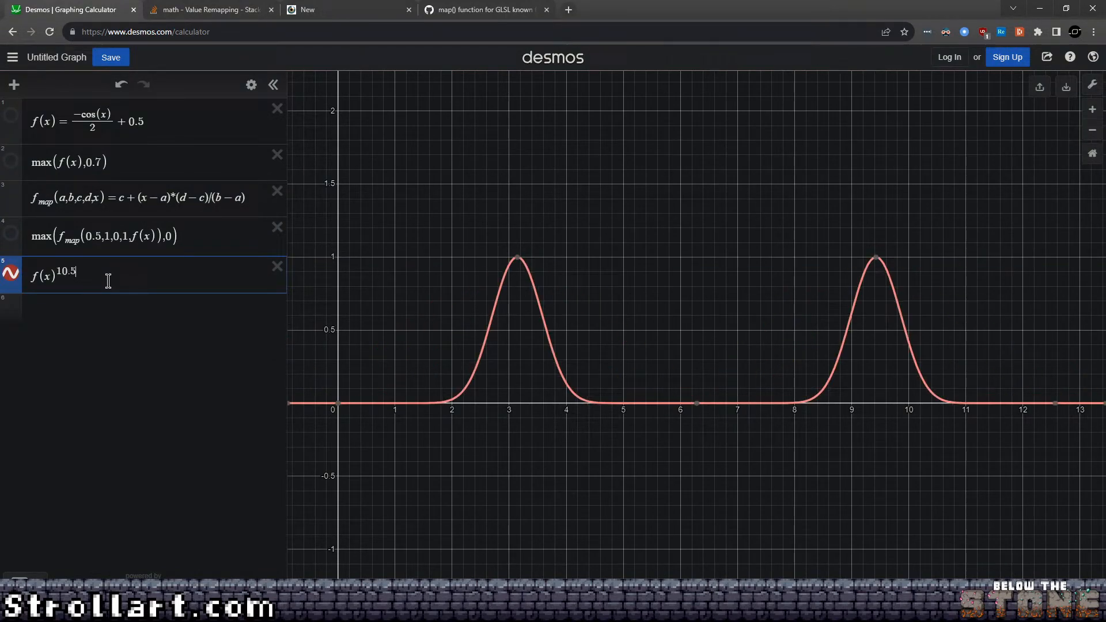
key("BackSpace")
key("BackSpace")
key("BackSpace")
key("BackSpace")
type("0.5")
Copy the whole f(x)^0.5 expression and clear it from its line.
key("ctrl+a")
key("ctrl+c")
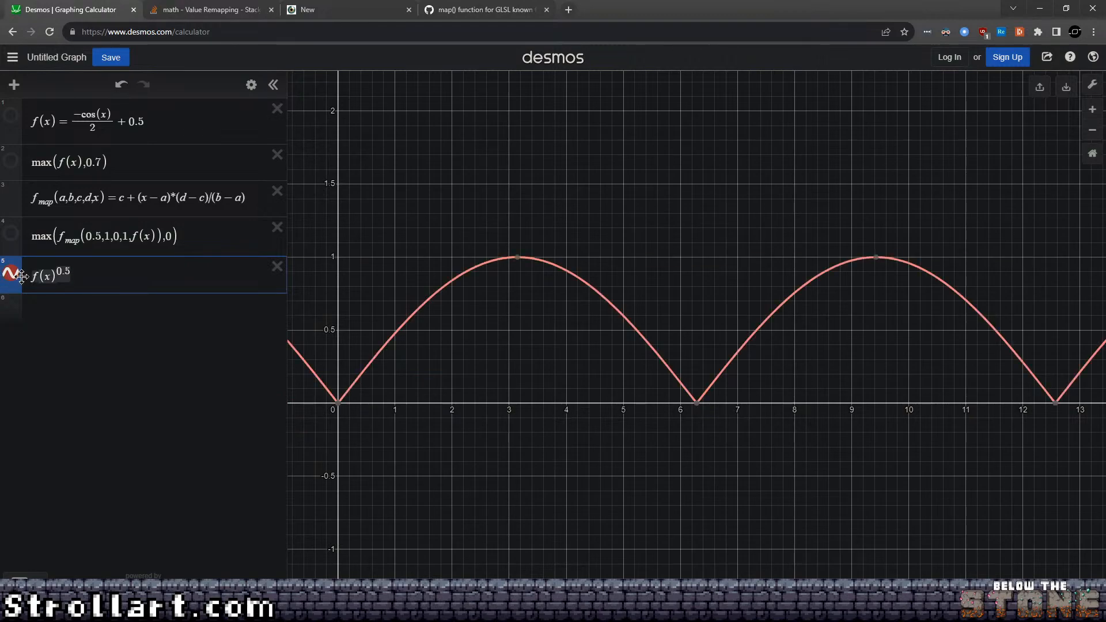
key("BackSpace")
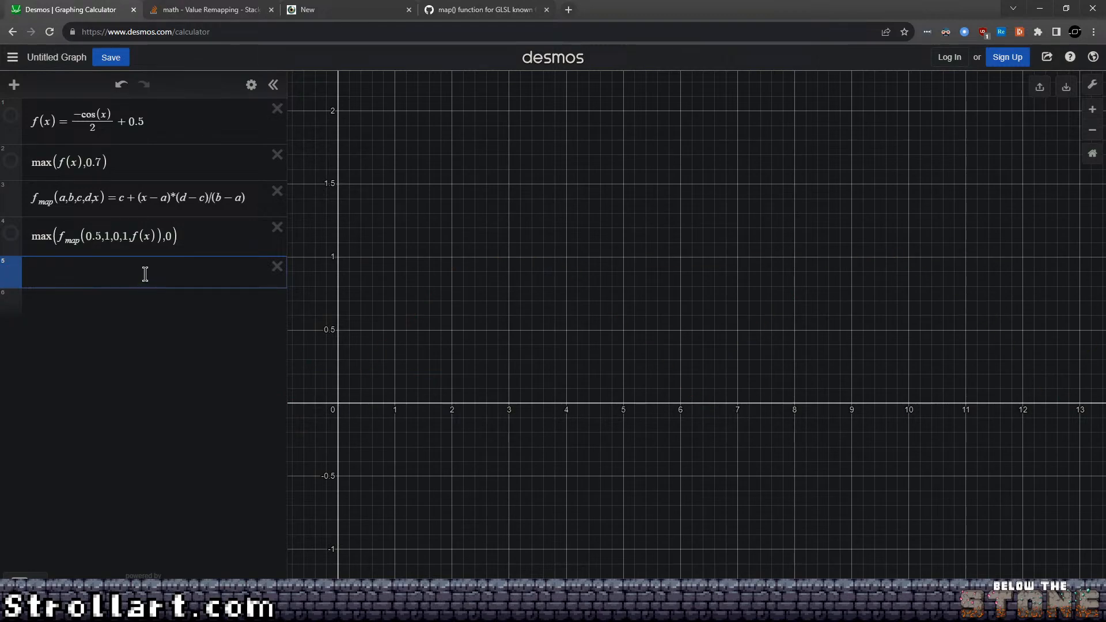
Replace the f(x) argument inside the max(f_map(...),0) expression with the copied f(x)^0.5 and show that expression's curve.
left_click(155, 236)
left_click_drag(155, 236, 162, 243)
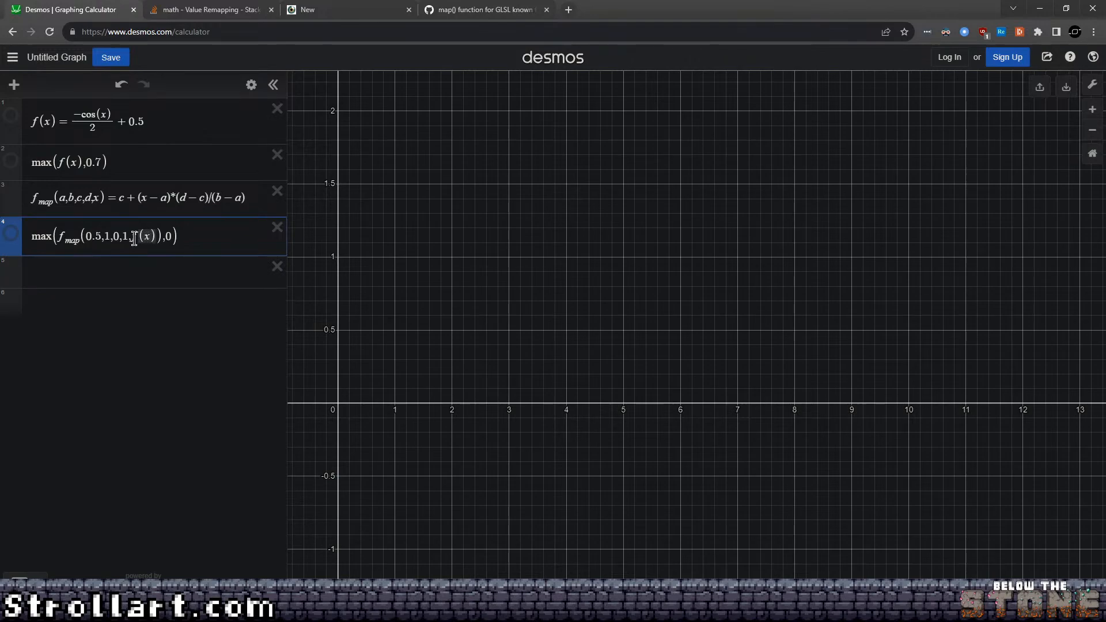
key("ctrl+v")
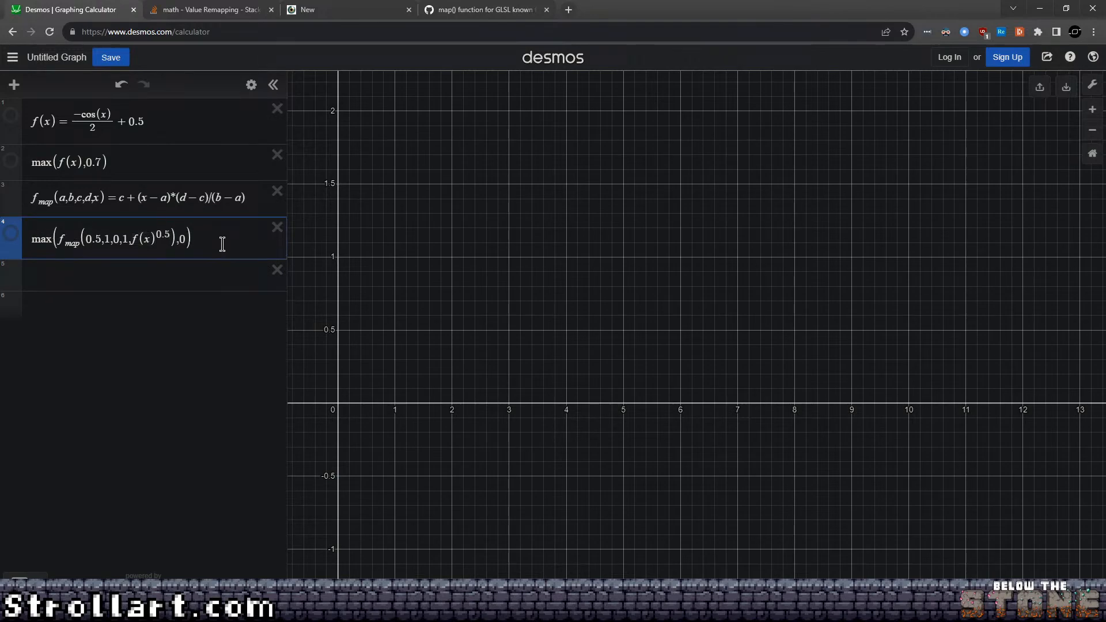
left_click(10, 234)
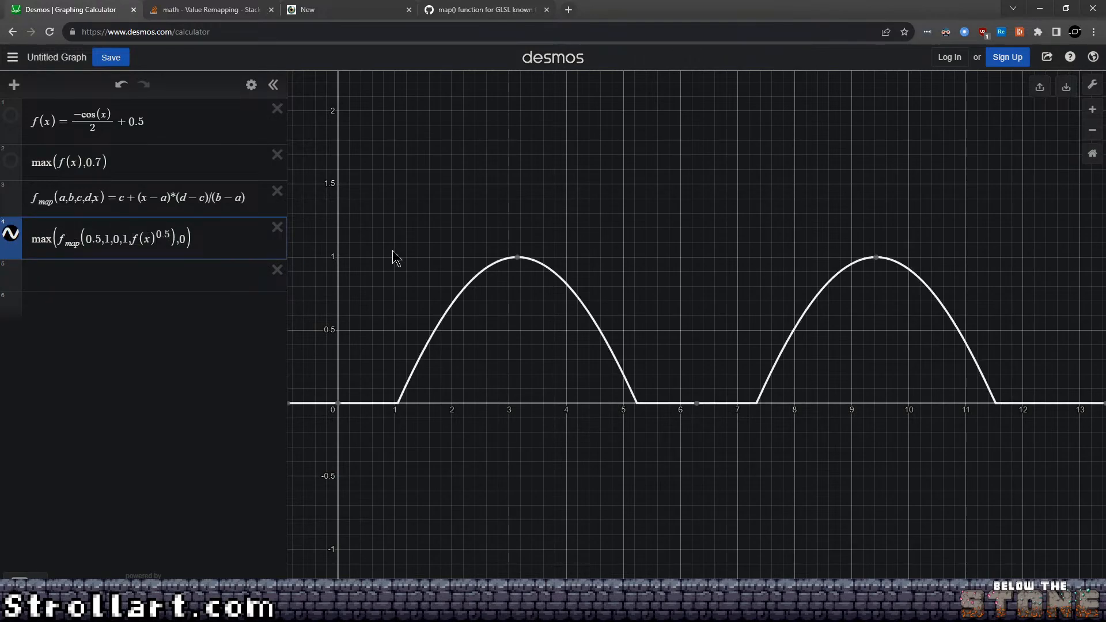
left_click(507, 224)
Define a slider a=1 on the empty line and use a as the exponent of f(x) in the f_map expression.
left_click(142, 268)
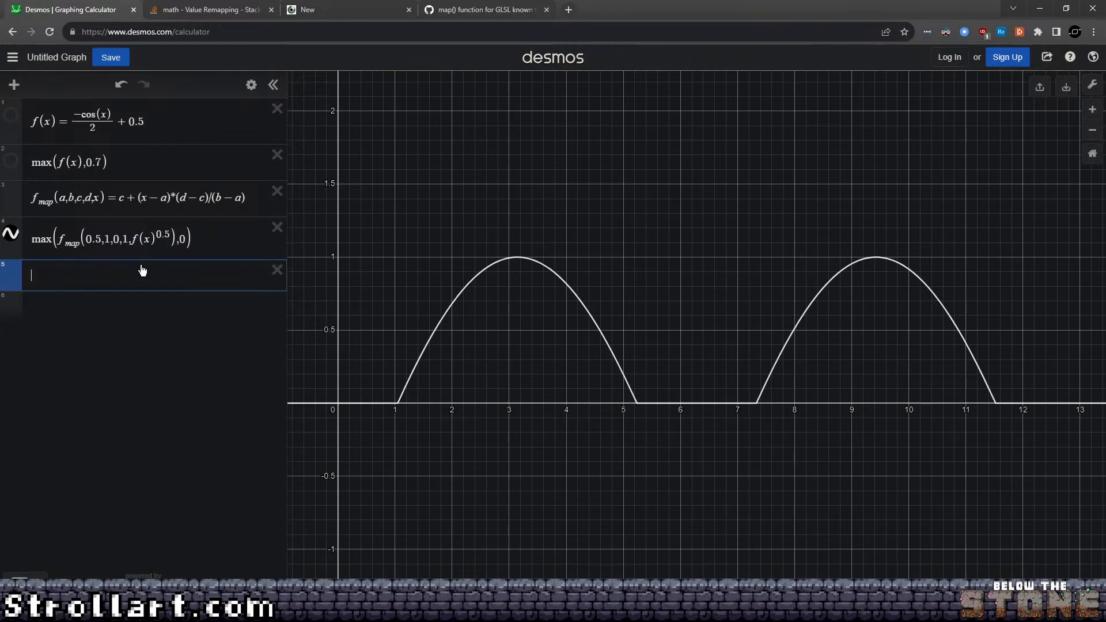
type("a=1")
double_click(165, 234)
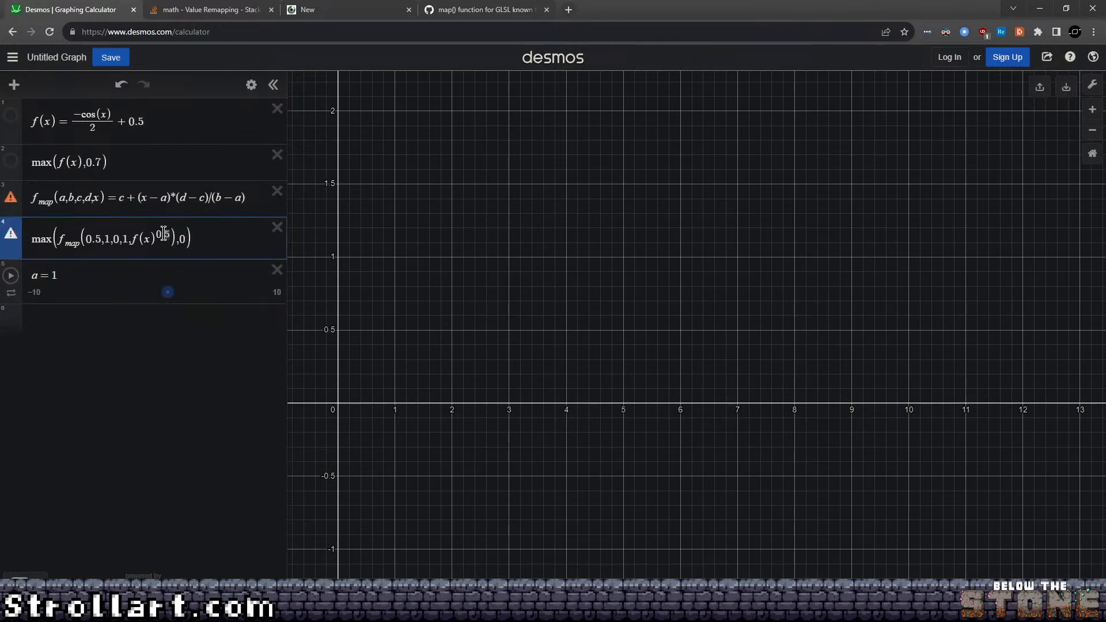
type("a")
Limit the slider a to a range from 0 to 1.
left_click_drag(168, 294, 160, 292)
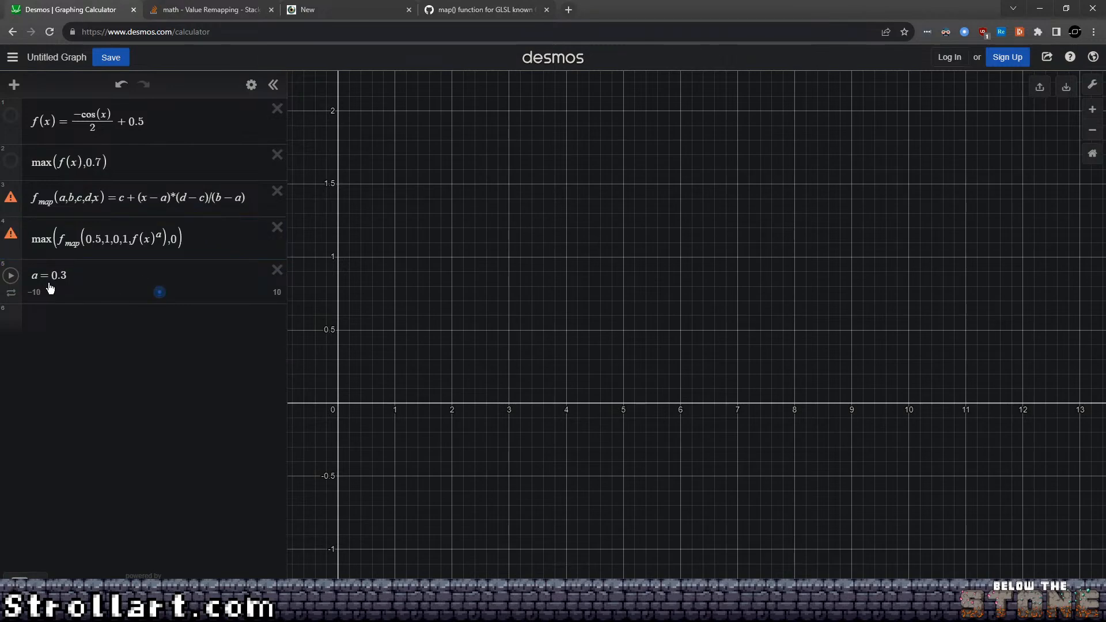
left_click(128, 320)
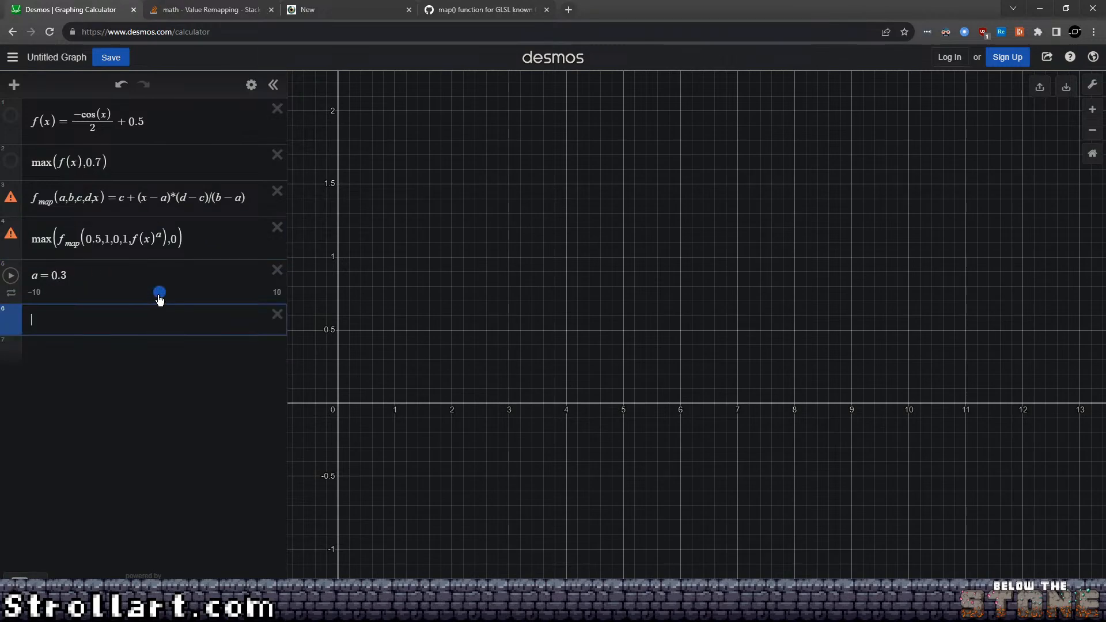
left_click_drag(160, 295, 171, 295)
left_click(35, 294)
key("Return")
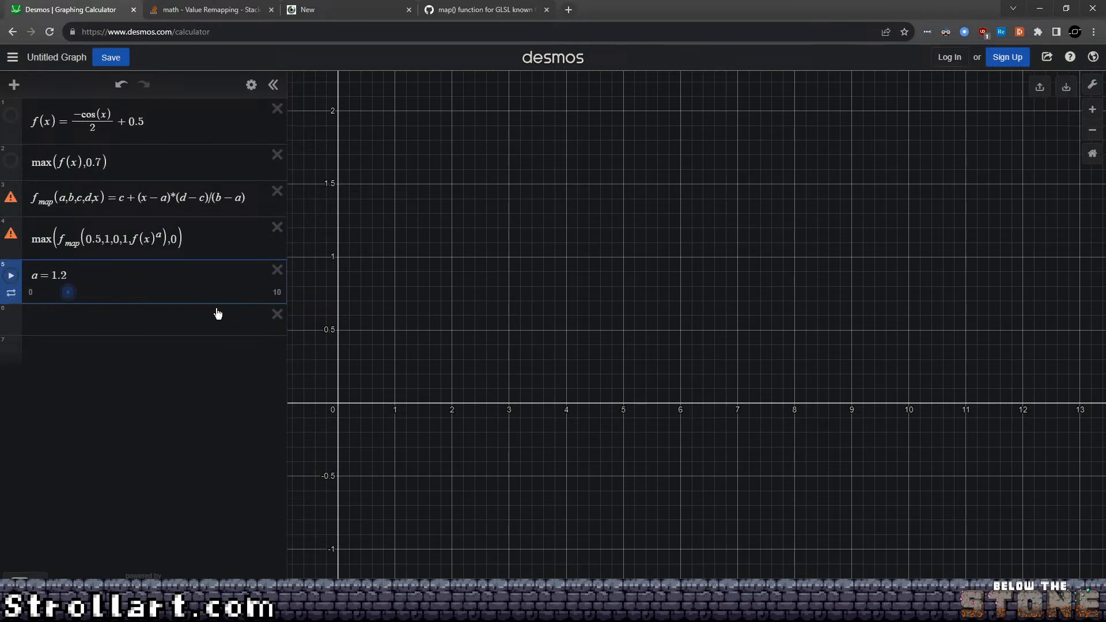
left_click(276, 293)
type("1")
key("Return")
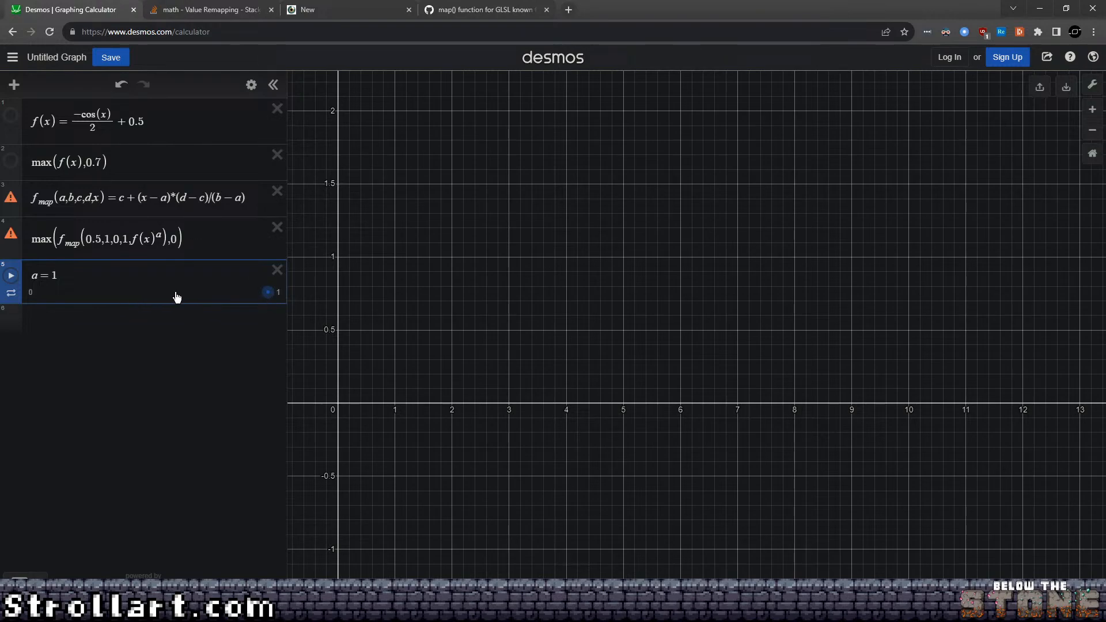
Rename the slider variable to capital A and make A the exponent of f(x) in the f_map expression.
left_click(46, 280)
key("BackSpace")
type("A")
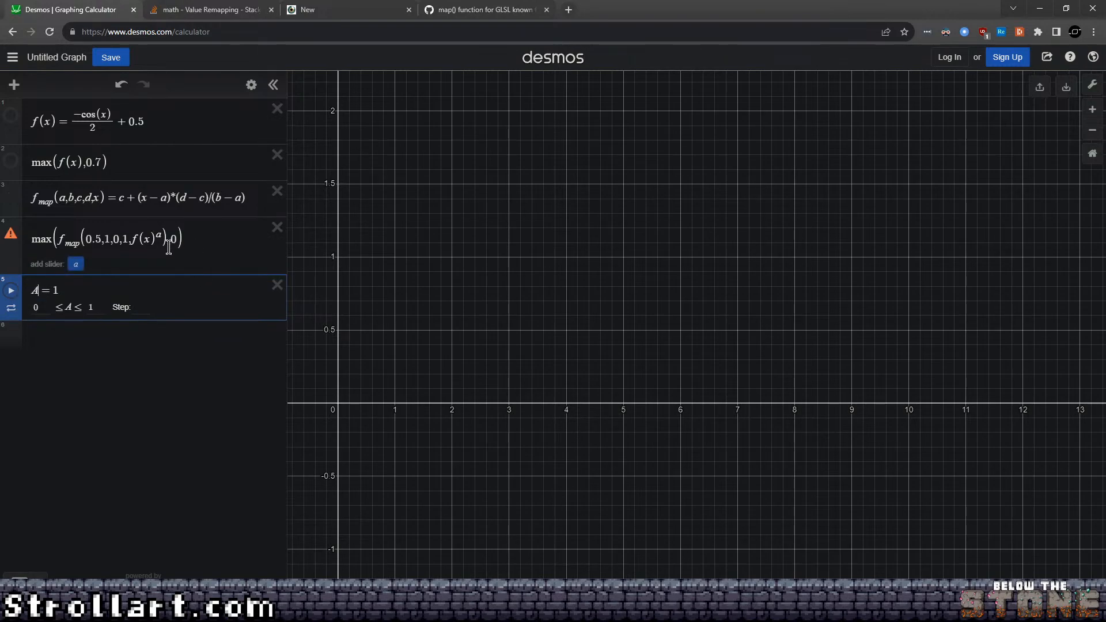
left_click(160, 234)
key("BackSpace")
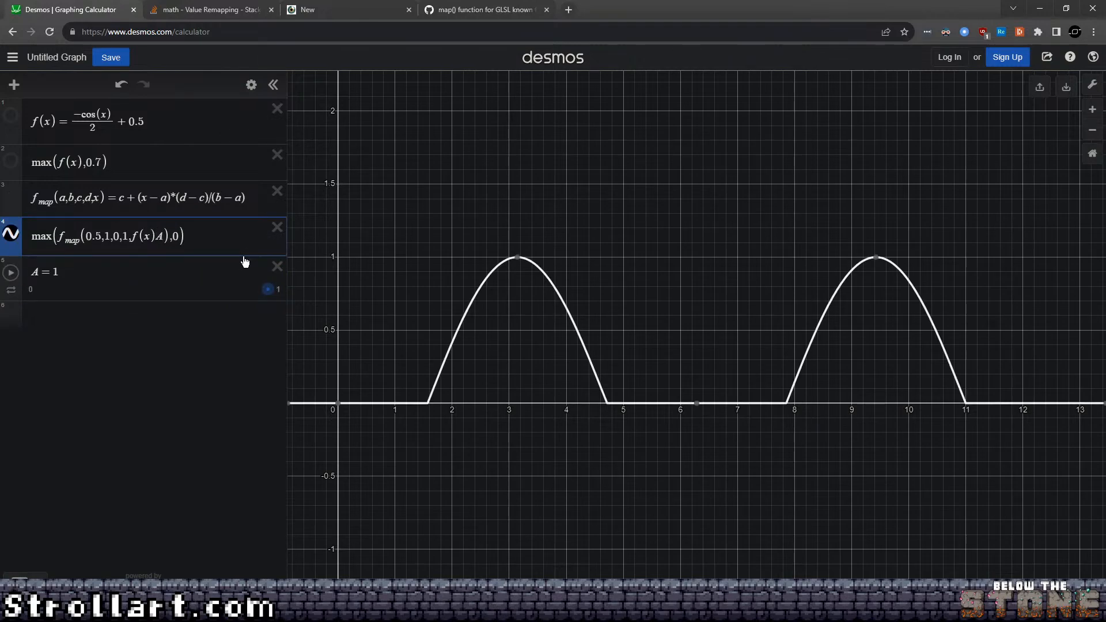
type("^A")
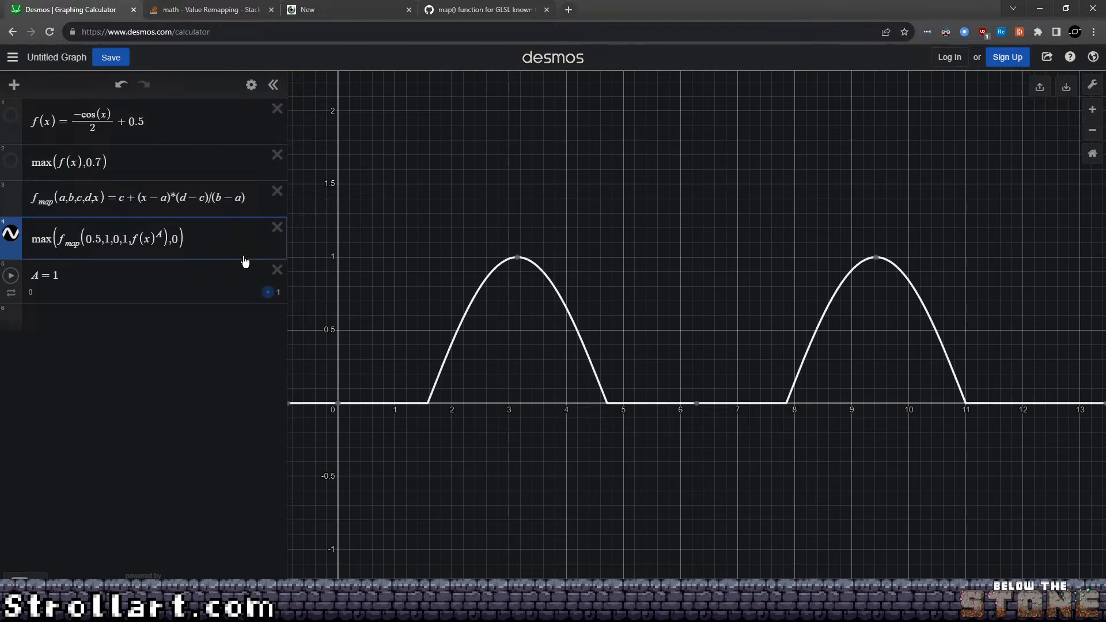
Lower the slider A to about the middle of its range, then set its value to exactly 0.5.
mouse_move(268, 292)
left_mouse_down()
mouse_move(58, 295)
mouse_move(269, 306)
left_mouse_up()
left_click(343, 306)
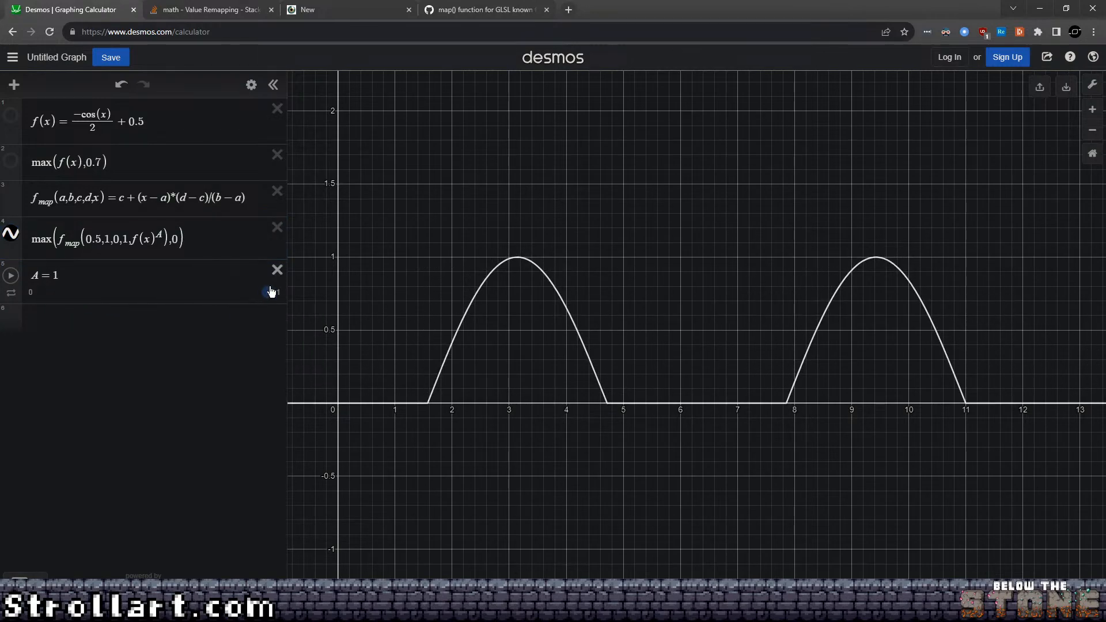
left_click_drag(269, 293, 154, 296)
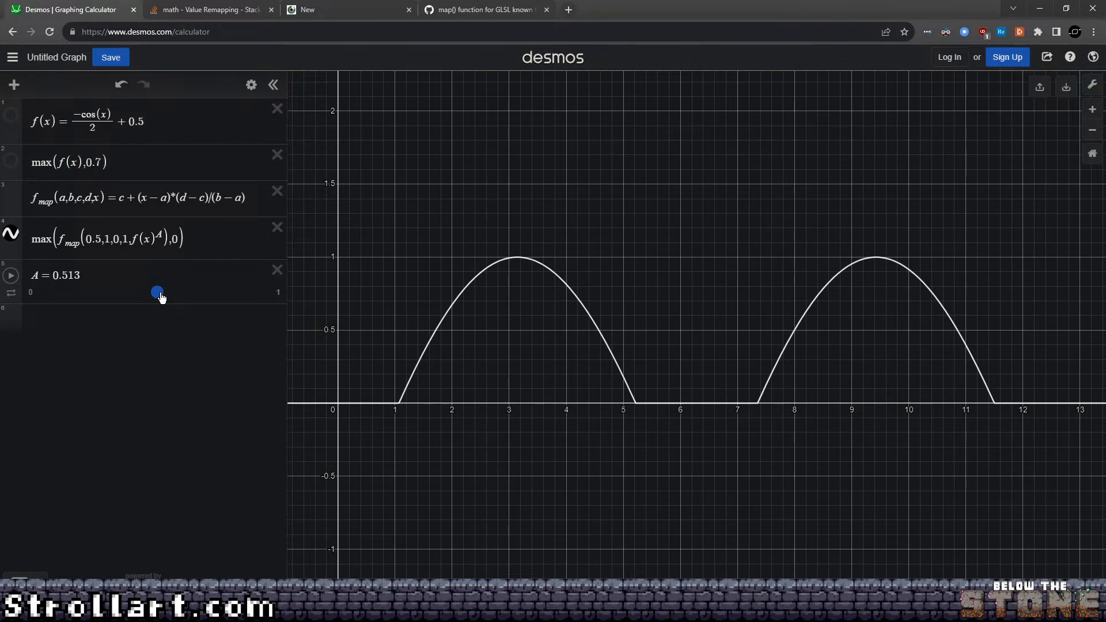
left_click(66, 274)
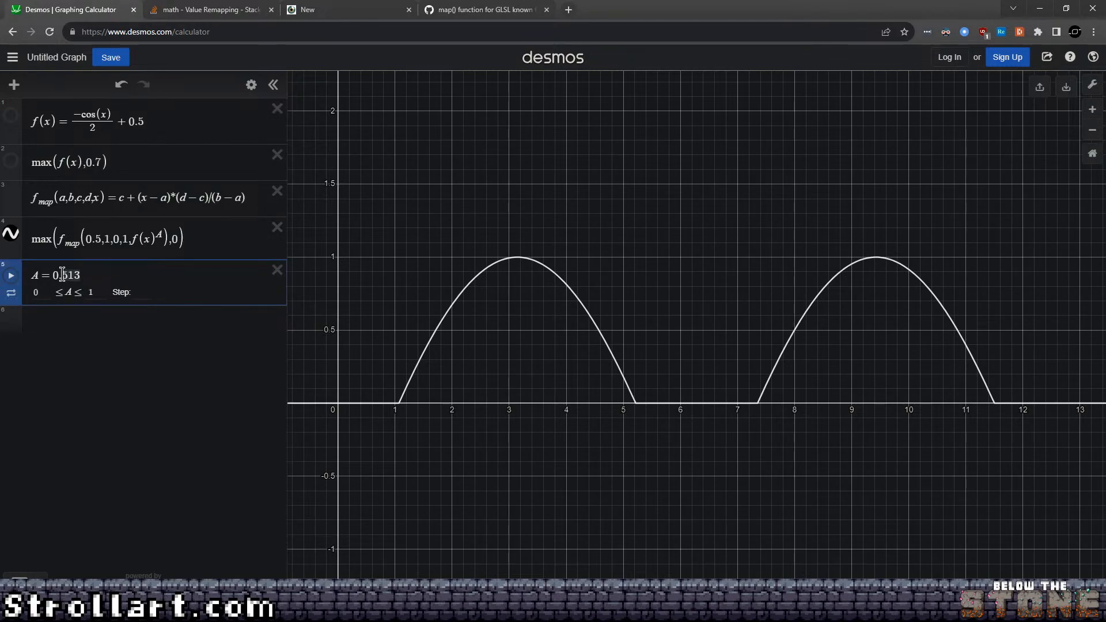
key("Delete")
key("Delete")
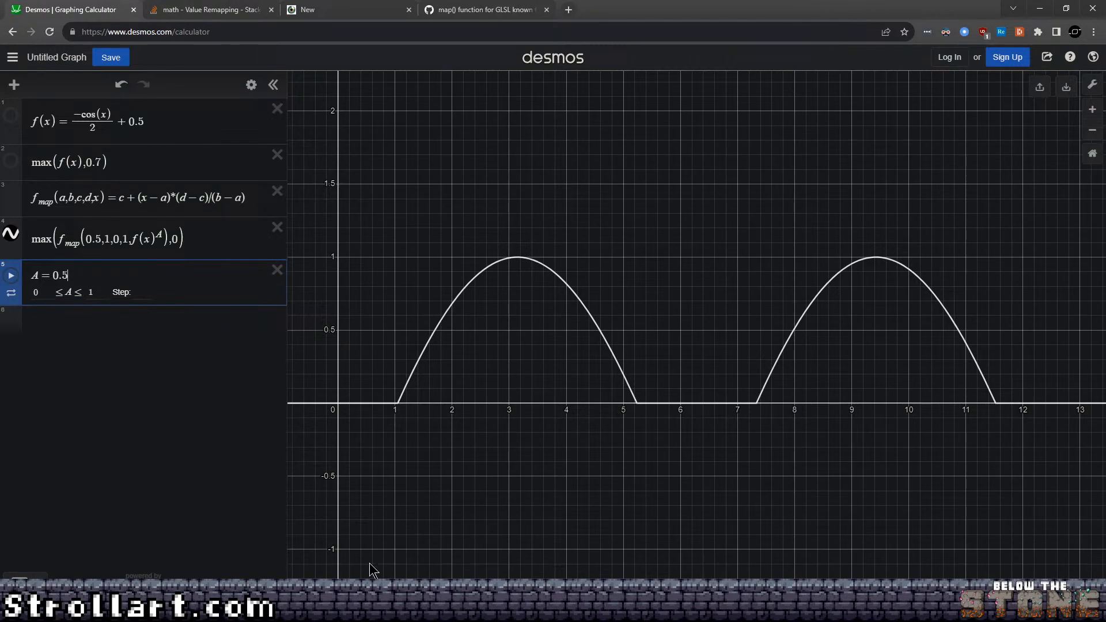
mouse_move(378, 611)
left_click(290, 570)
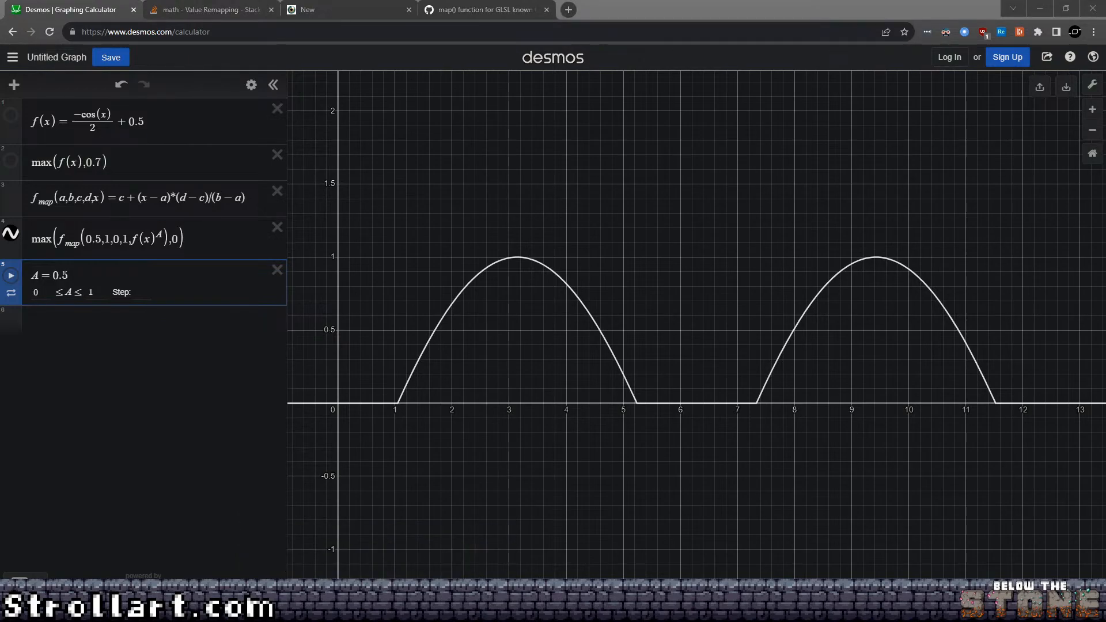
key("alt+Tab")
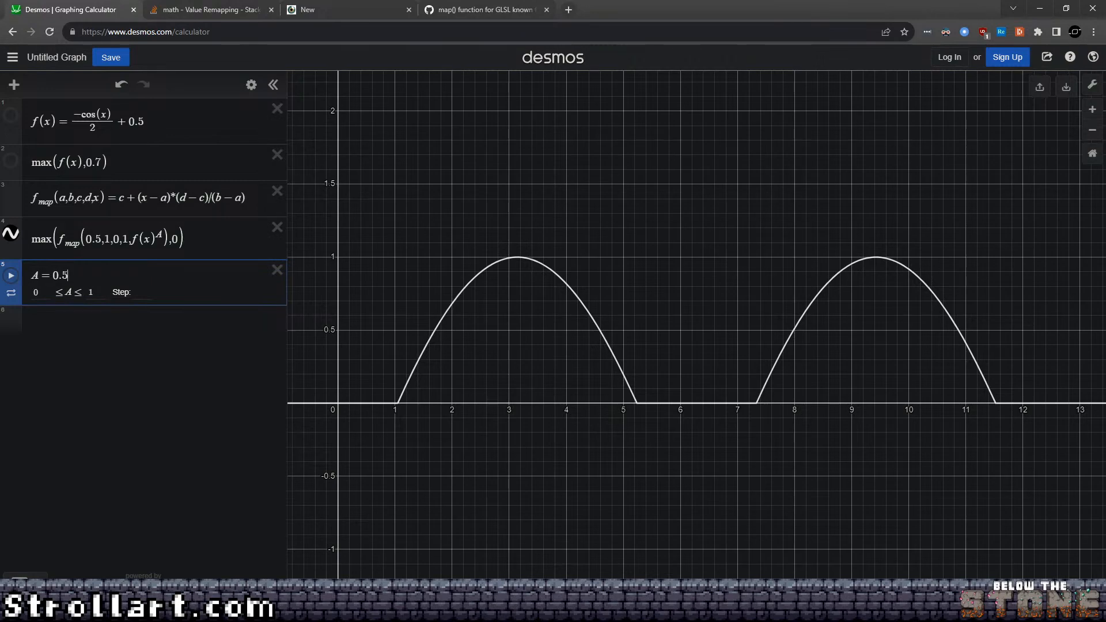
Search for compiler explorer in a new browser tab and open the Compiler Explorer site at godbolt.org.
left_click(566, 11)
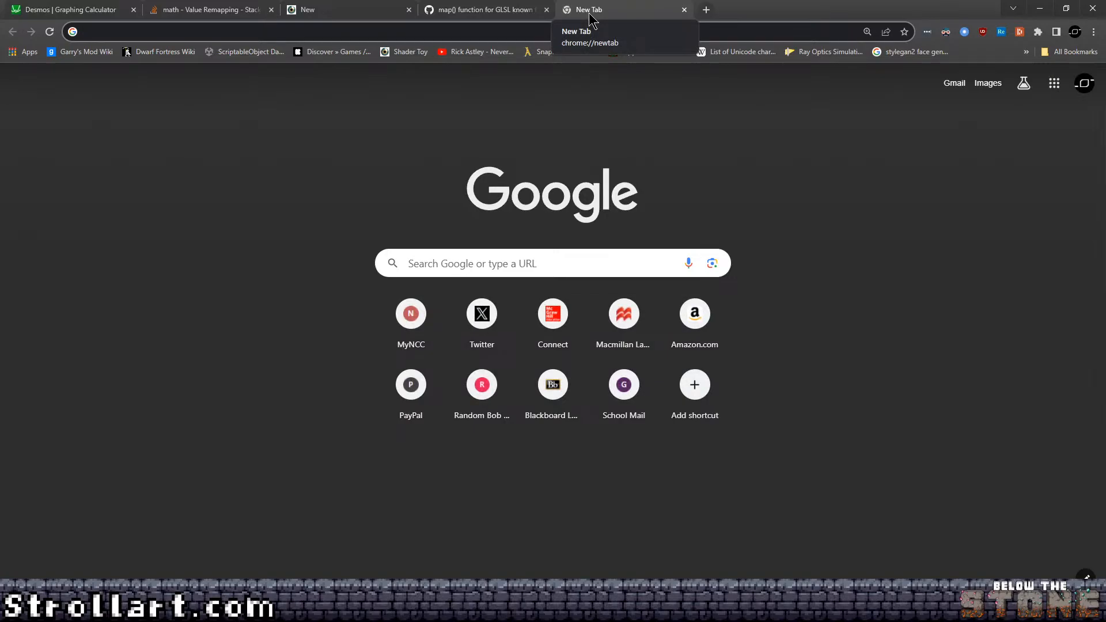
type("com")
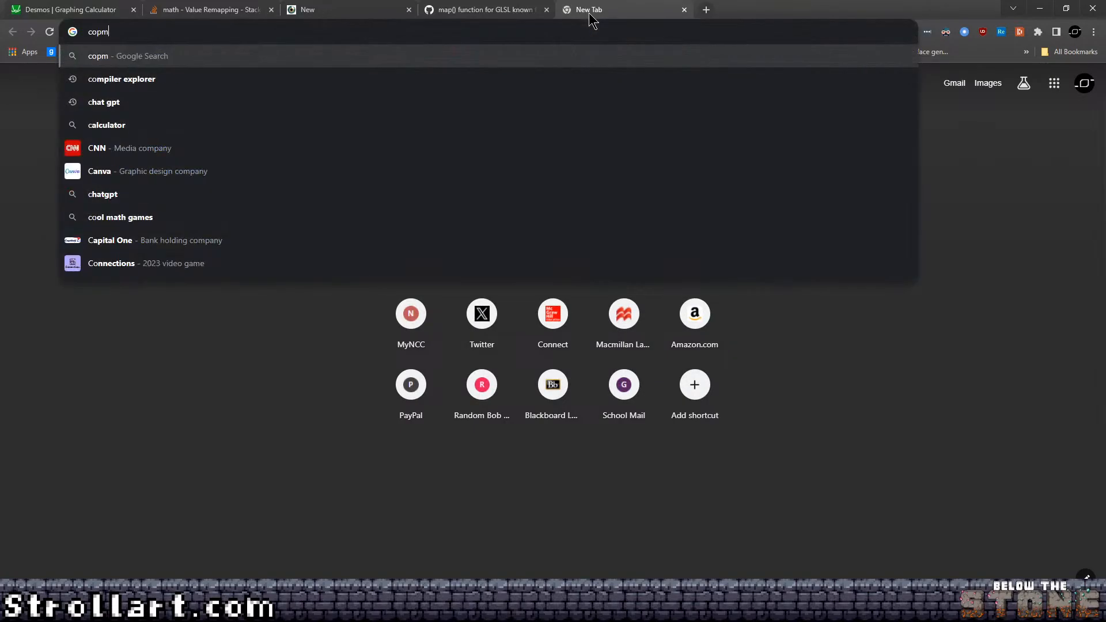
type("p")
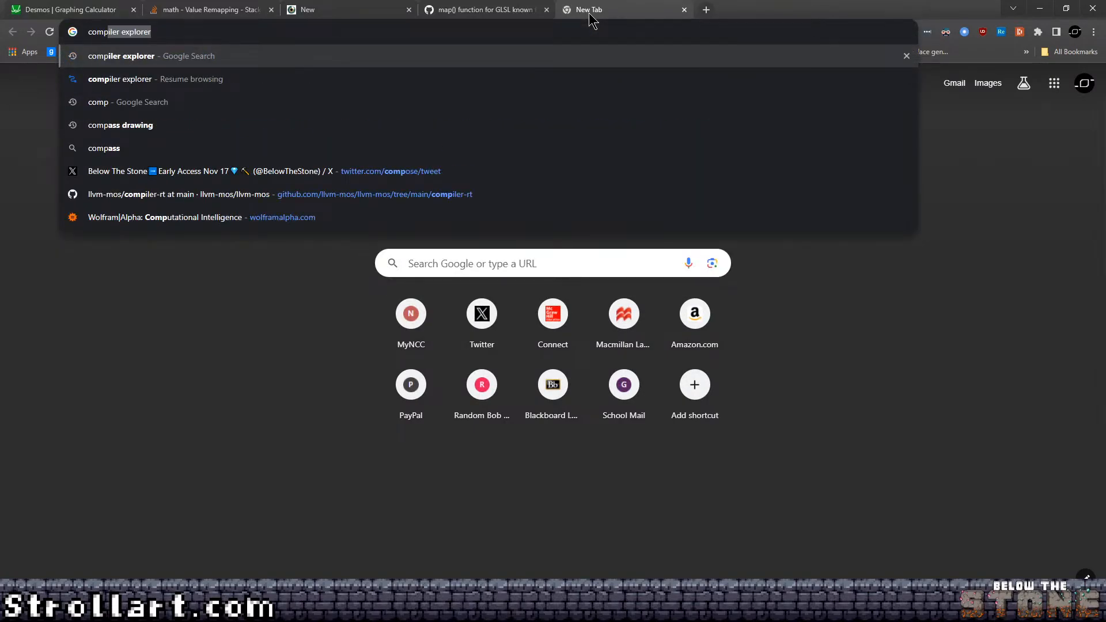
key("Return")
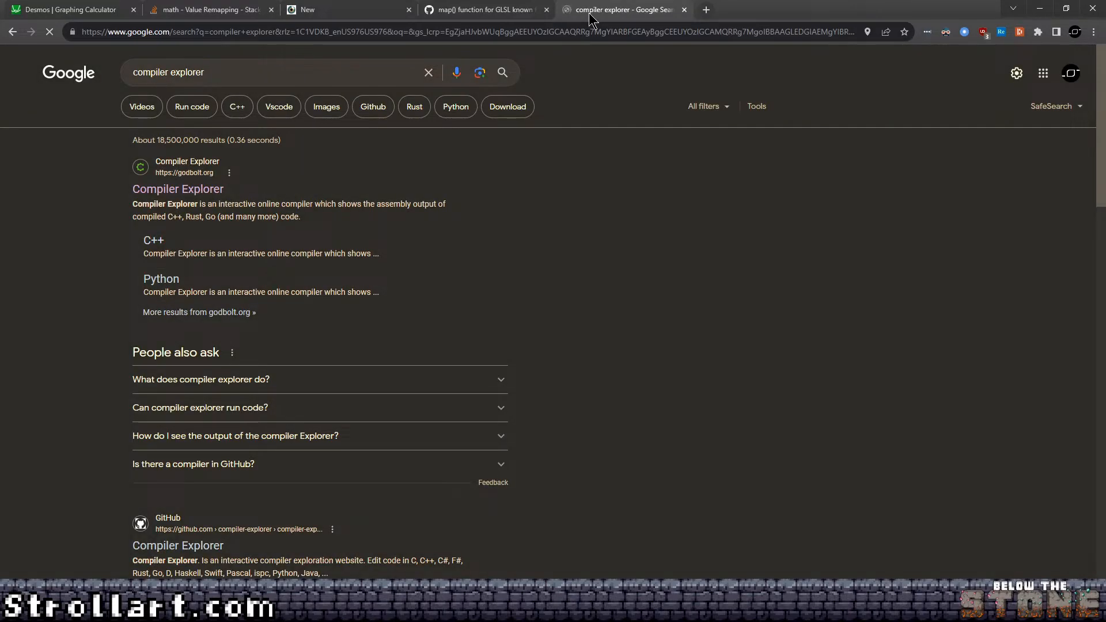
left_click(206, 190)
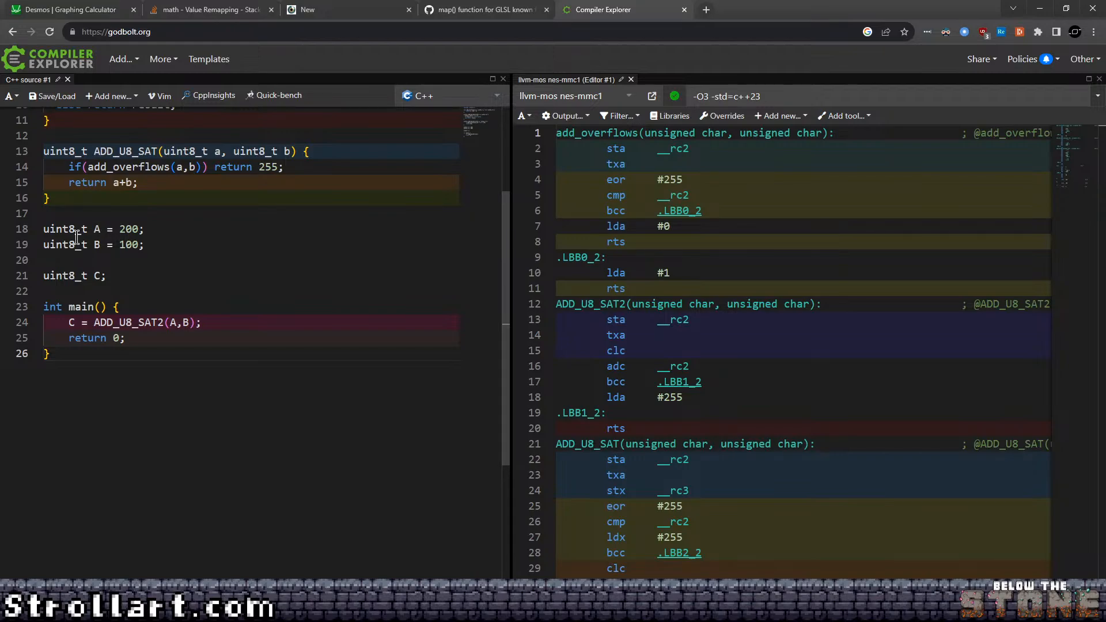
Delete all functions and variables between the stdint.h include and main, leaving one blank line between them.
scroll(77, 237, "up", 3)
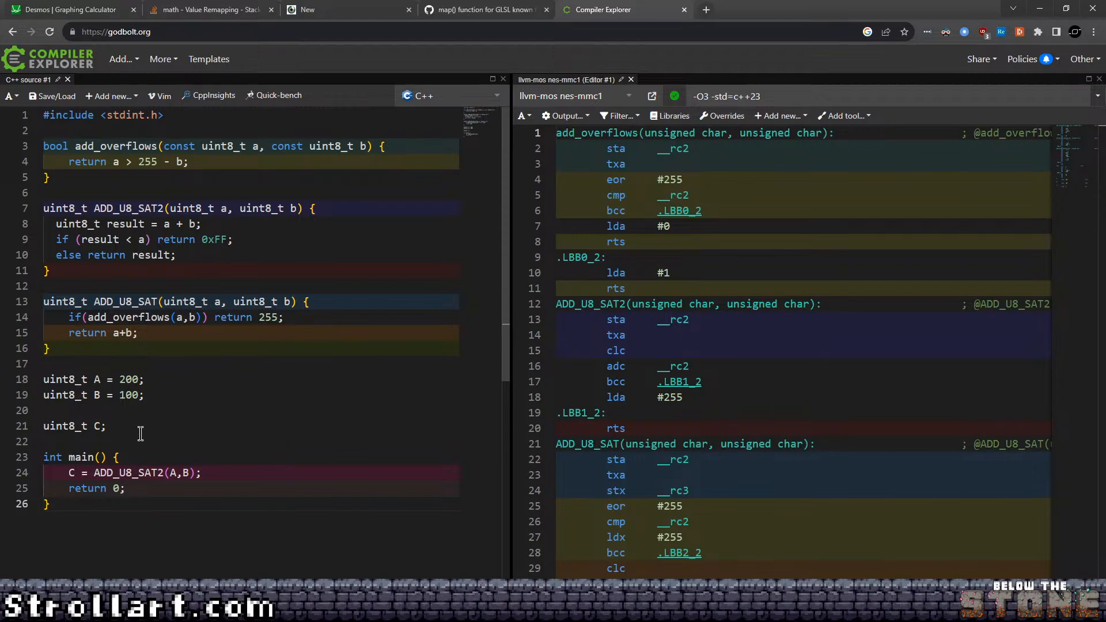
left_click_drag(150, 436, 43, 146)
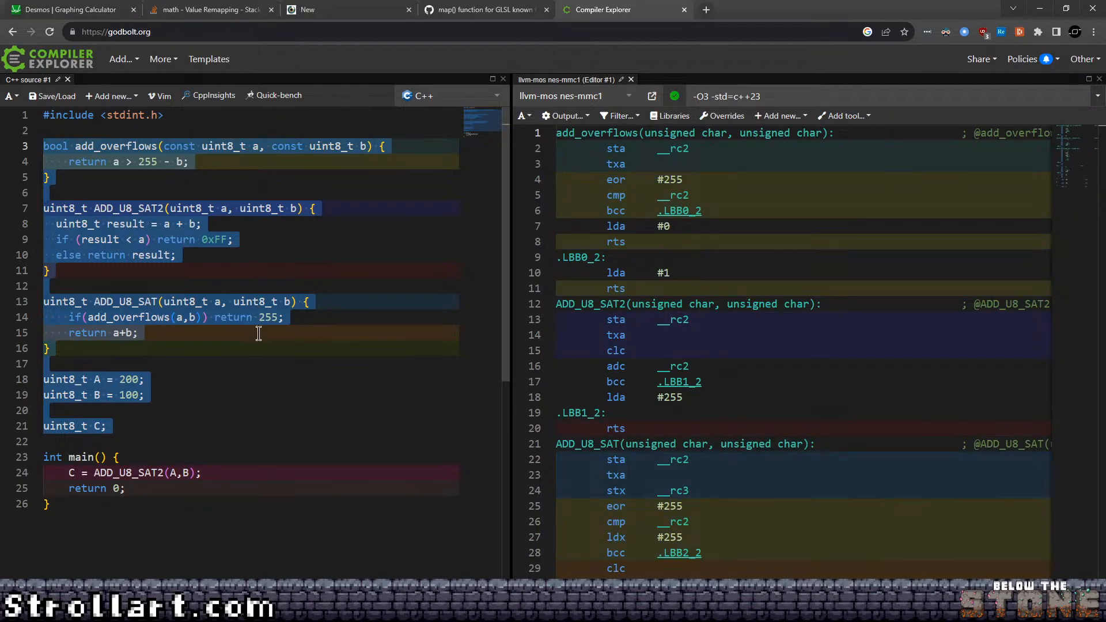
key("Delete")
key("Delete")
key("Delete")
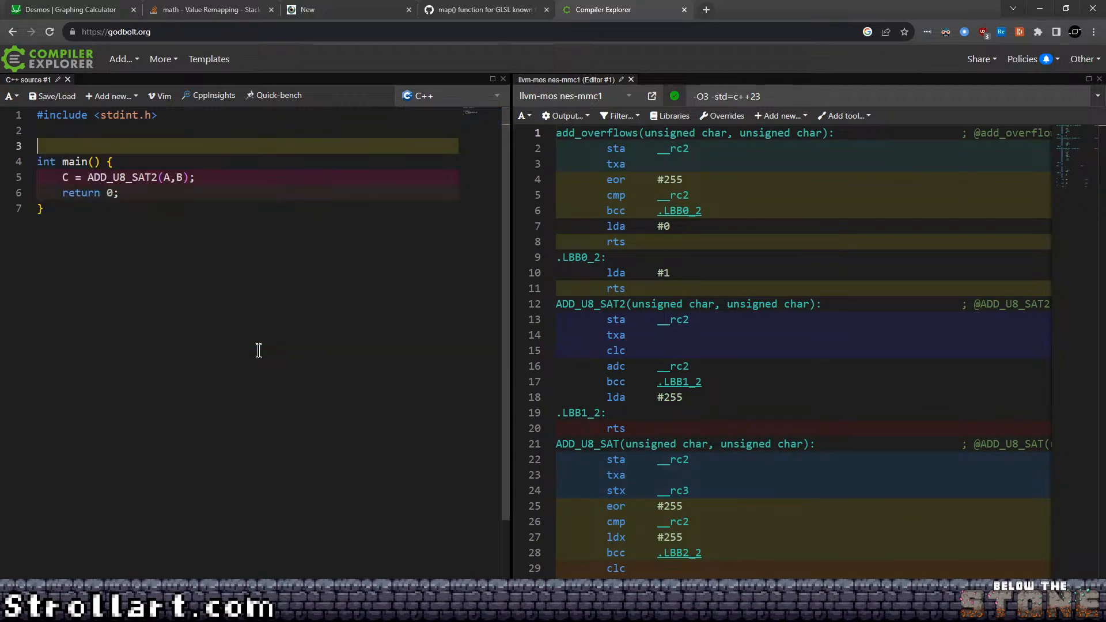
Choose x86-64 clang 17.0.1 as the compiler and set the source editor's font size to 28.
left_click(623, 95)
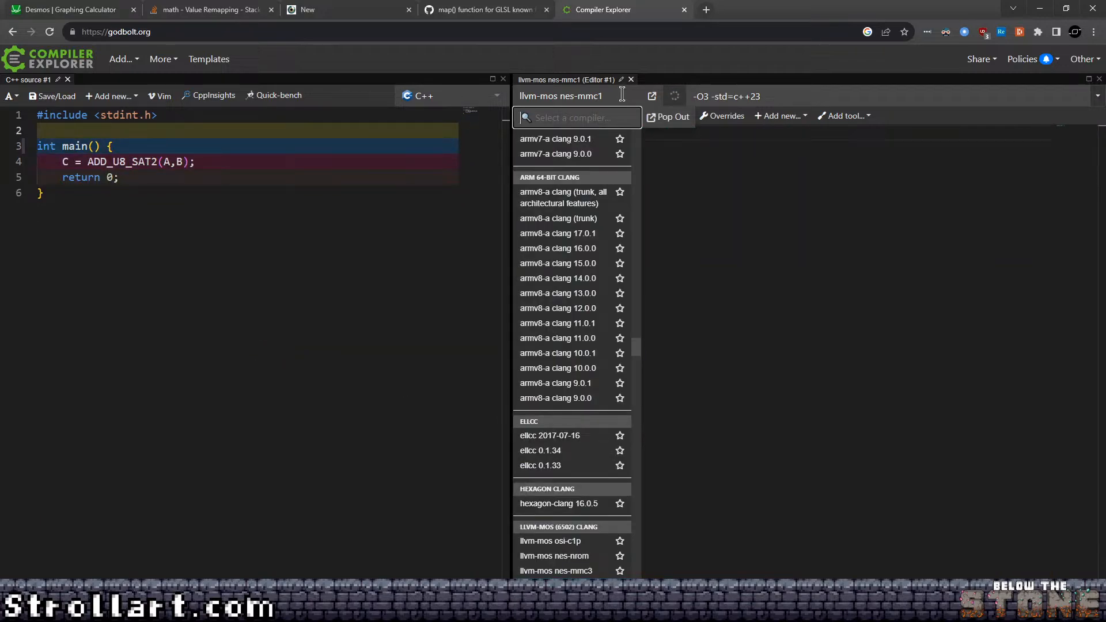
type("clang")
scroll(575, 246, "down", 15)
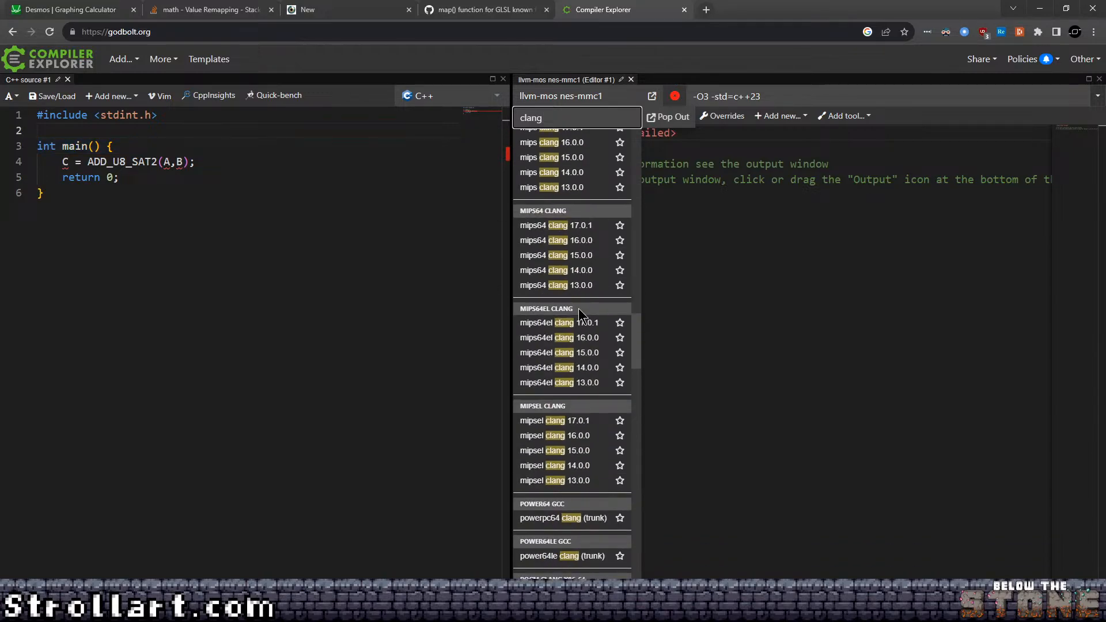
scroll(580, 314, "down", 15)
scroll(581, 302, "down", 2)
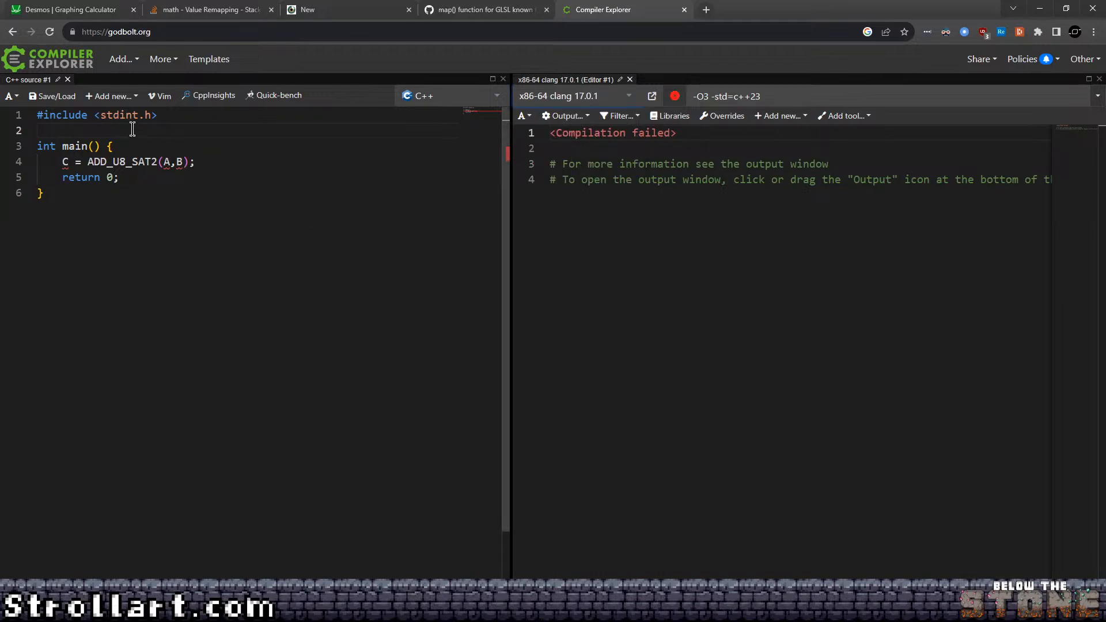
left_click(11, 96)
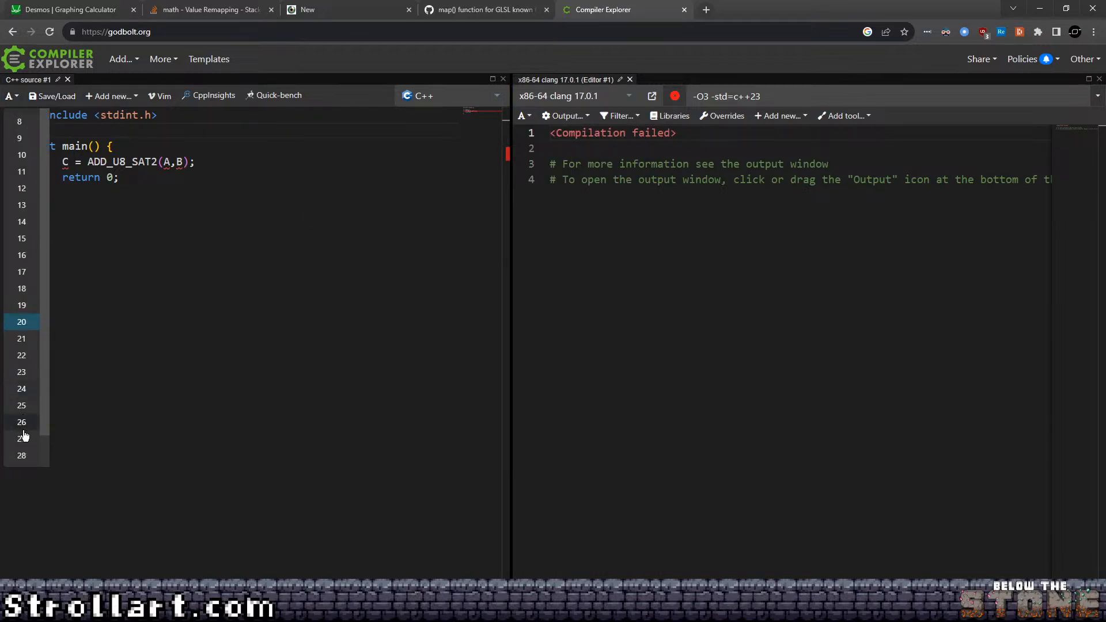
left_click(30, 456)
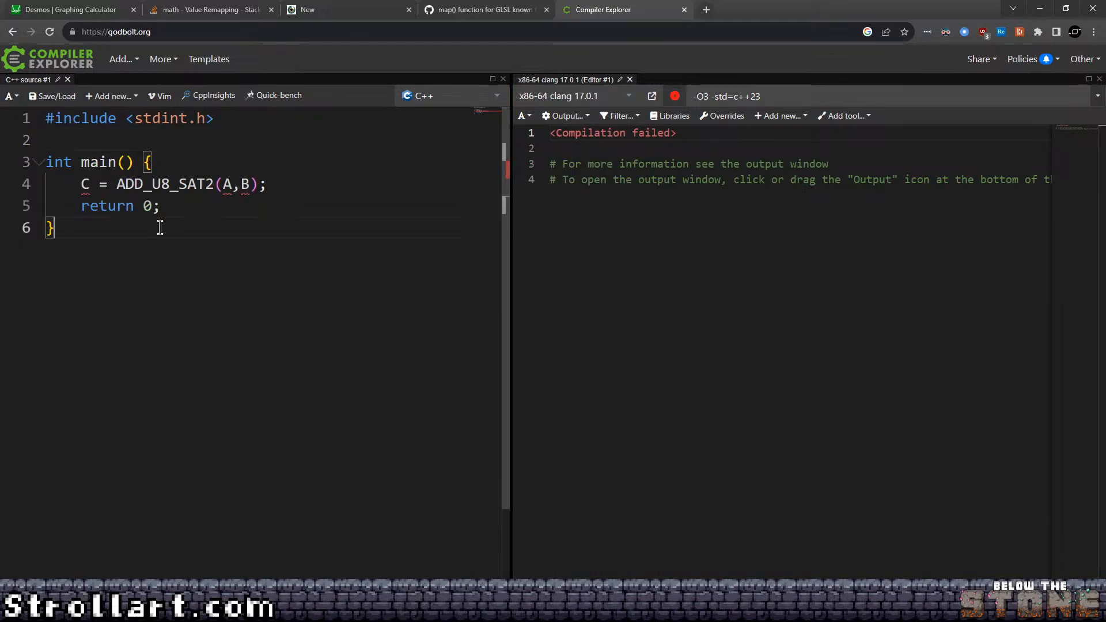
Add a function int add3(int a, int b, int c) with an empty body between the include and main.
left_click(141, 143)
key("Return")
key("Return")
key("Up")
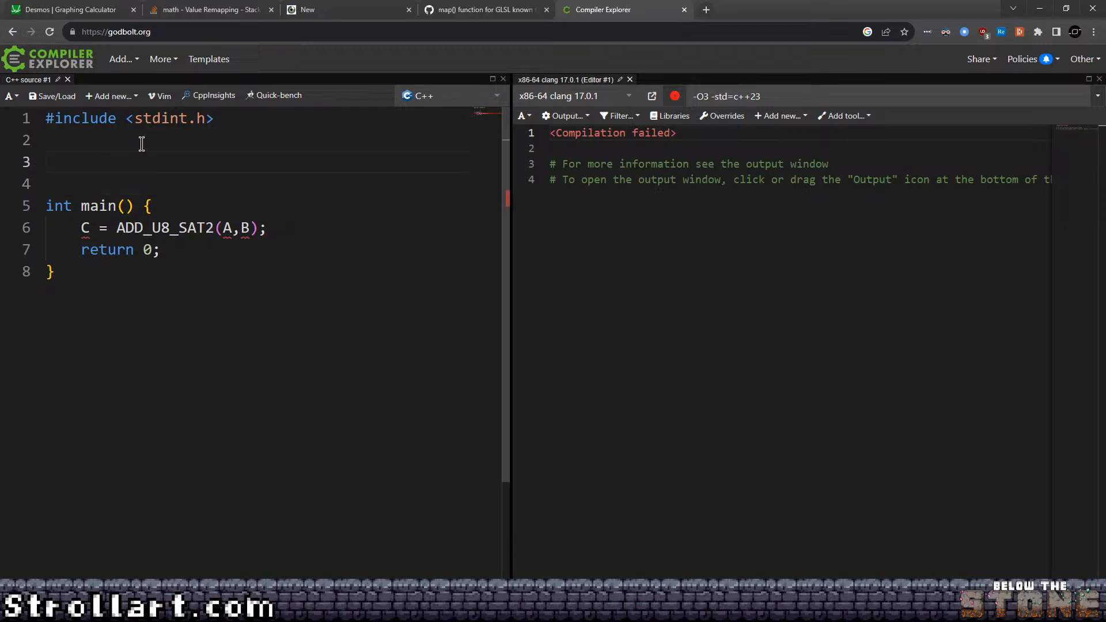
type("int")
type("add3(int a")
type(", int v")
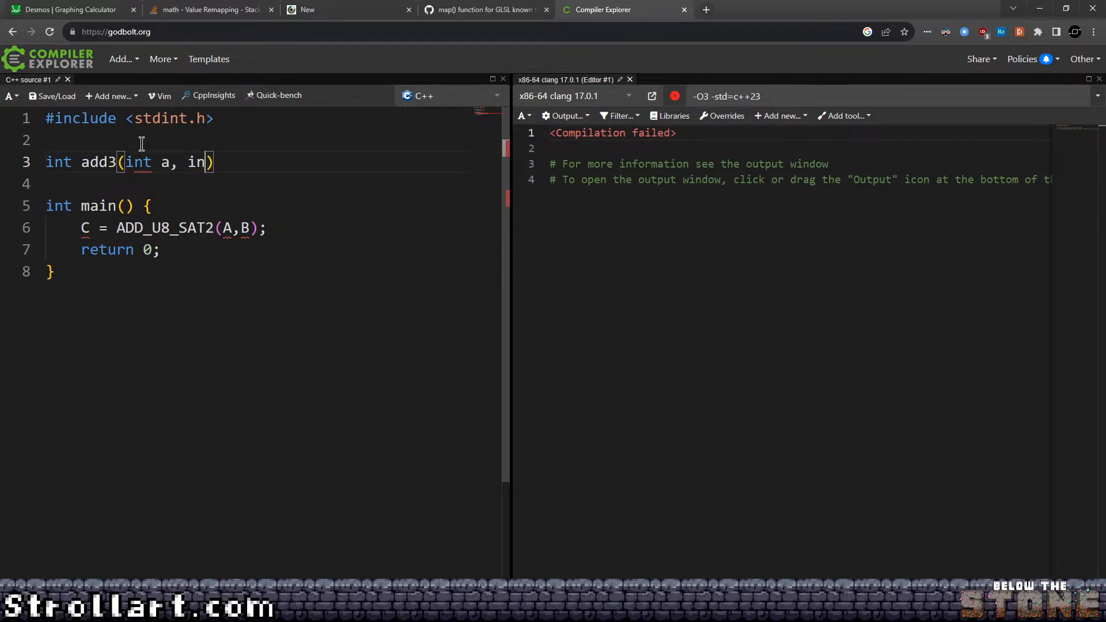
key("BackSpace")
type("b, int c){")
key("Return")
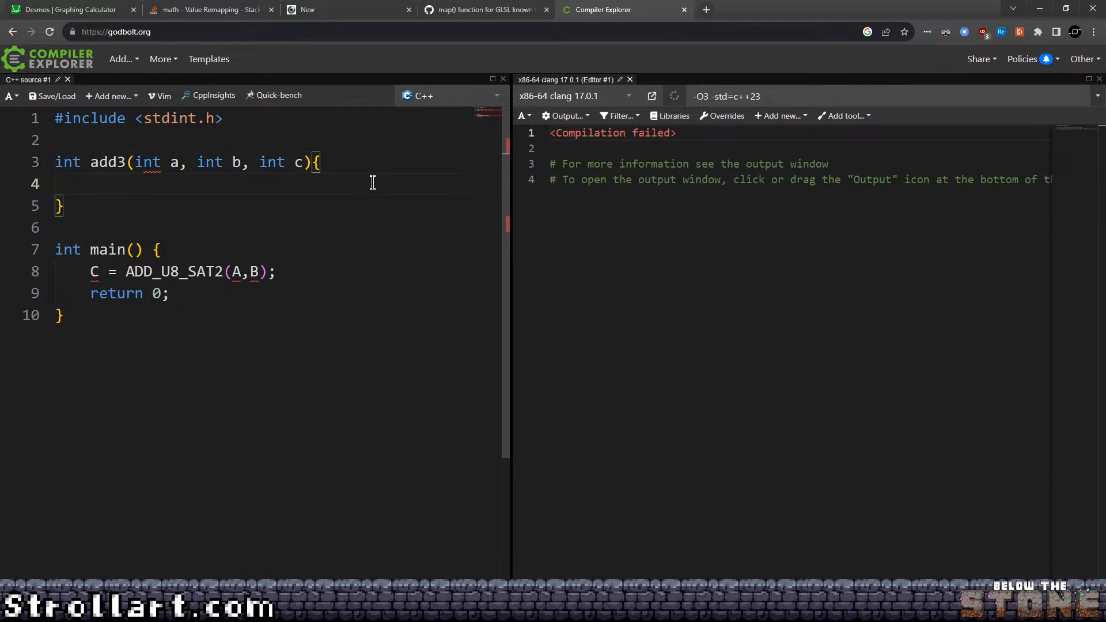
Insert a space before add3's opening brace and indent the empty line of its body.
left_click(369, 164)
key("Left")
left_click(156, 182)
key("Tab")
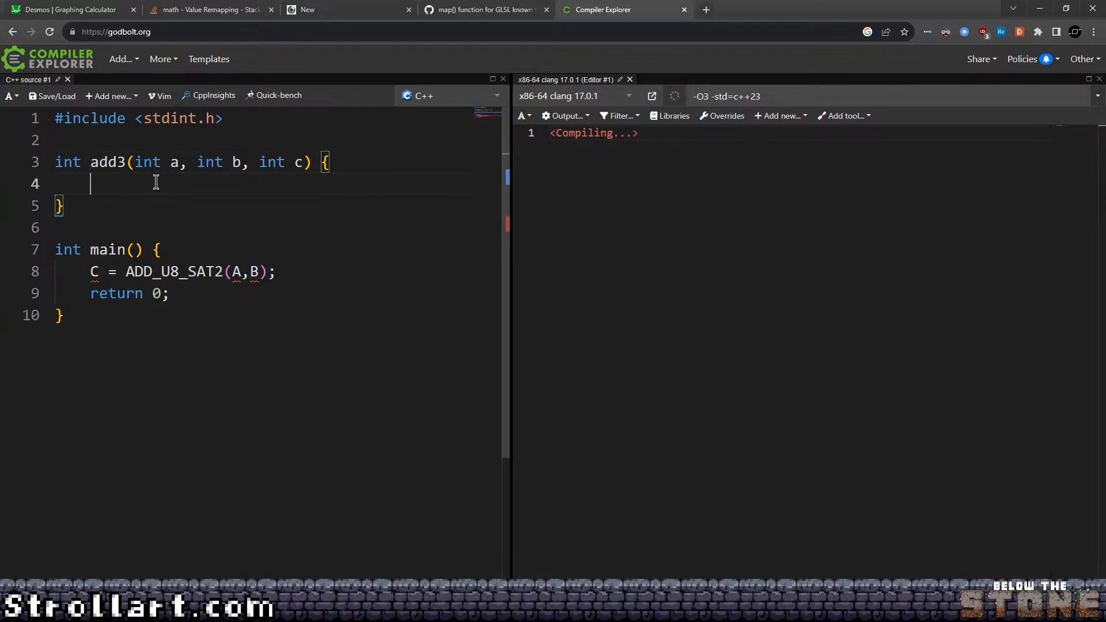
Make add3 return a+b+c and select the finished function.
type("return a+b+c;")
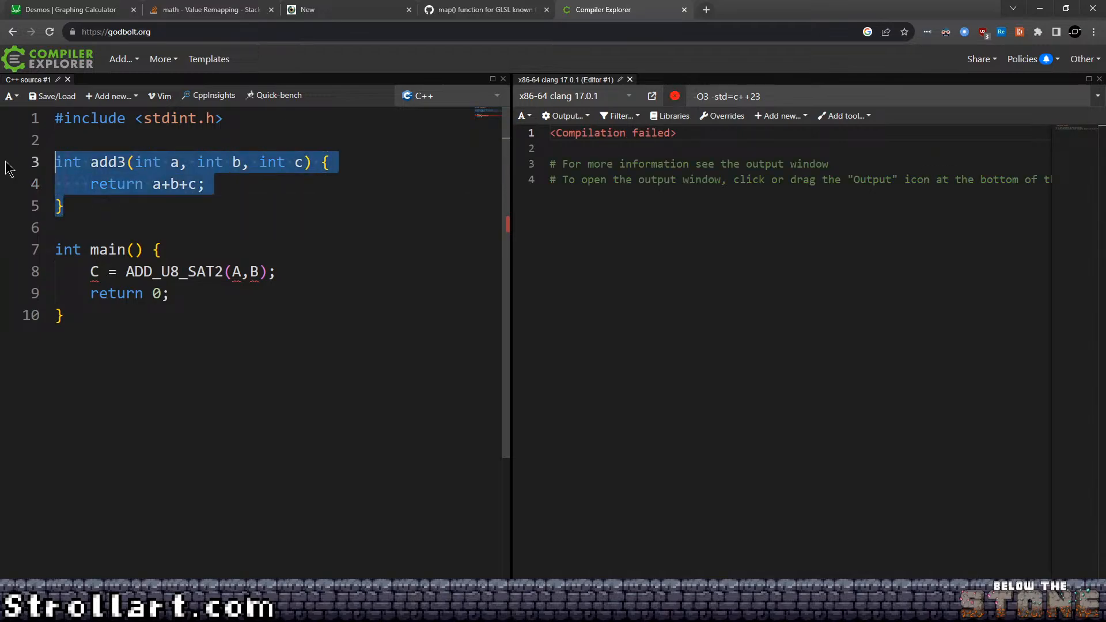
key("shift+Up")
key("shift+Up")
key("shift+Home")
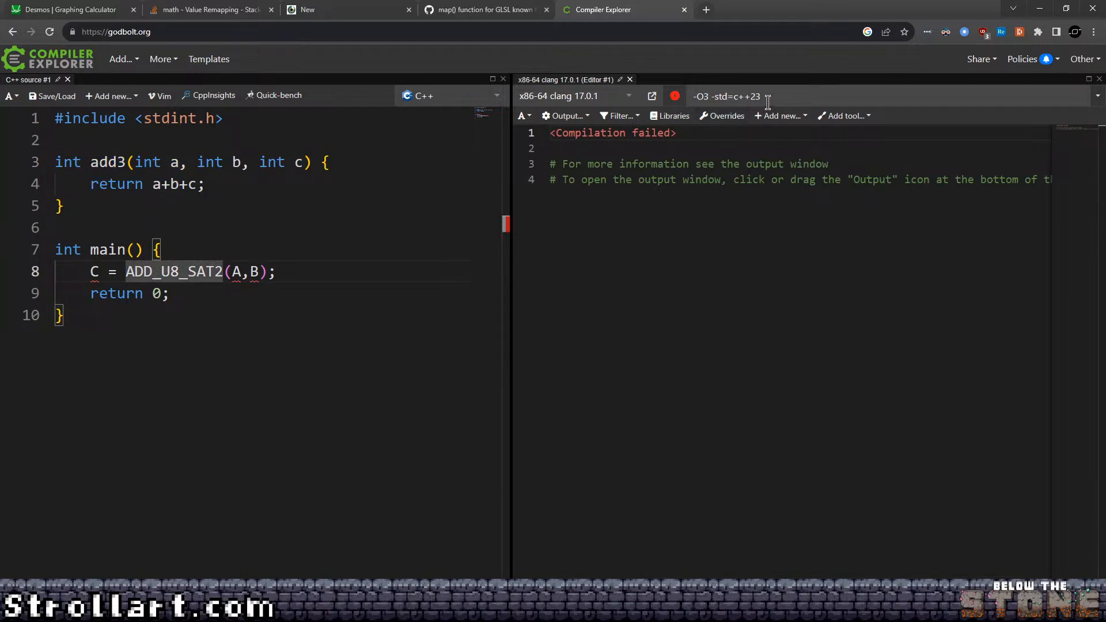
Remove the -O3 flag from the compiler options, leaving only -std=c++23.
left_click(713, 98)
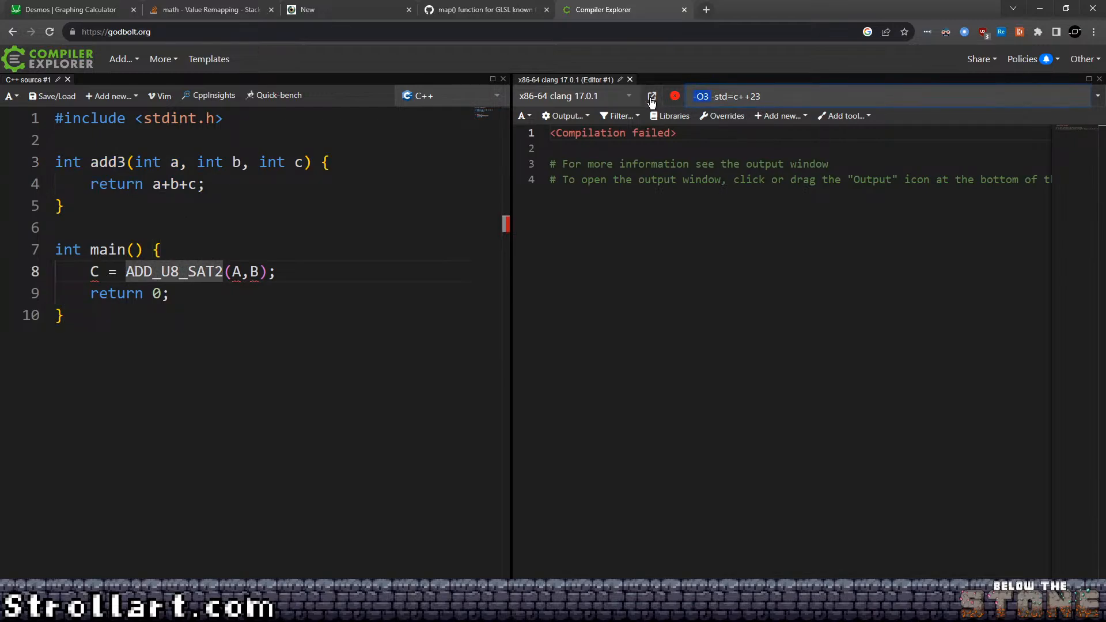
key("BackSpace")
key("BackSpace")
key("BackSpace")
key("BackSpace")
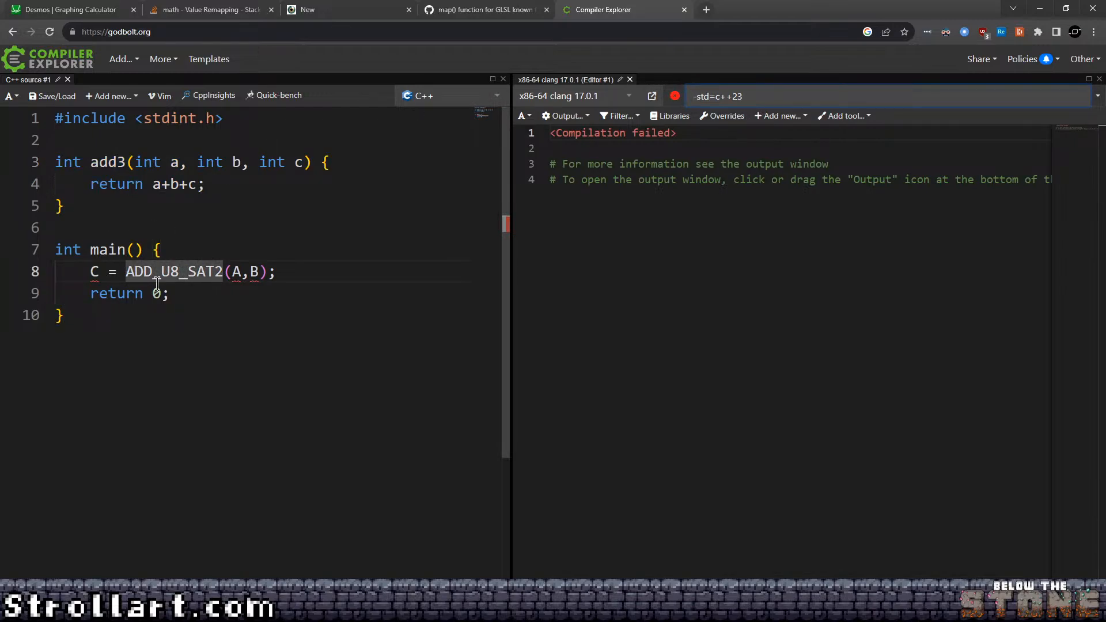
Delete the C = ADD_U8_SAT2(A,B); statement from main, leaving one empty line above the return.
left_click(180, 250)
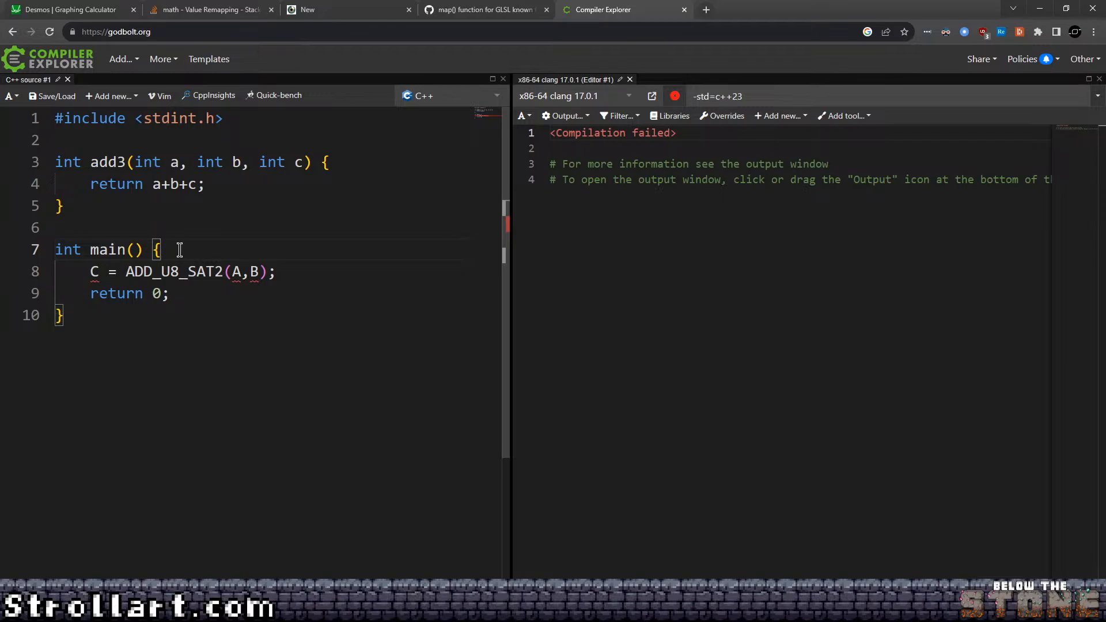
left_click_drag(299, 278, 28, 272)
key("ctrl+x")
key("Return")
key("Return")
key("Return")
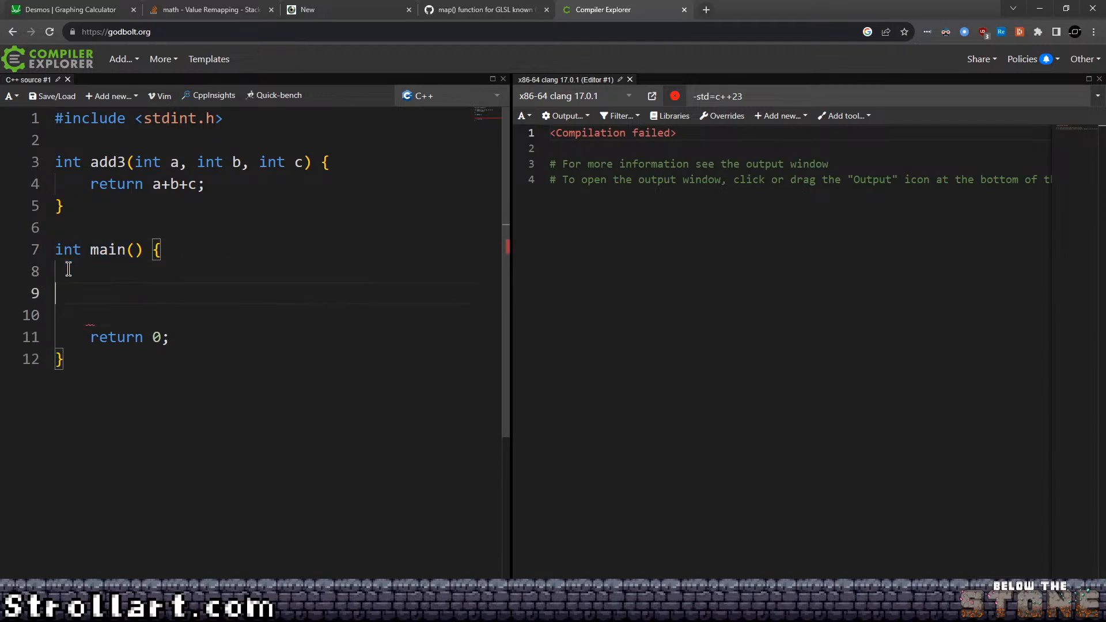
key("ctrl+z")
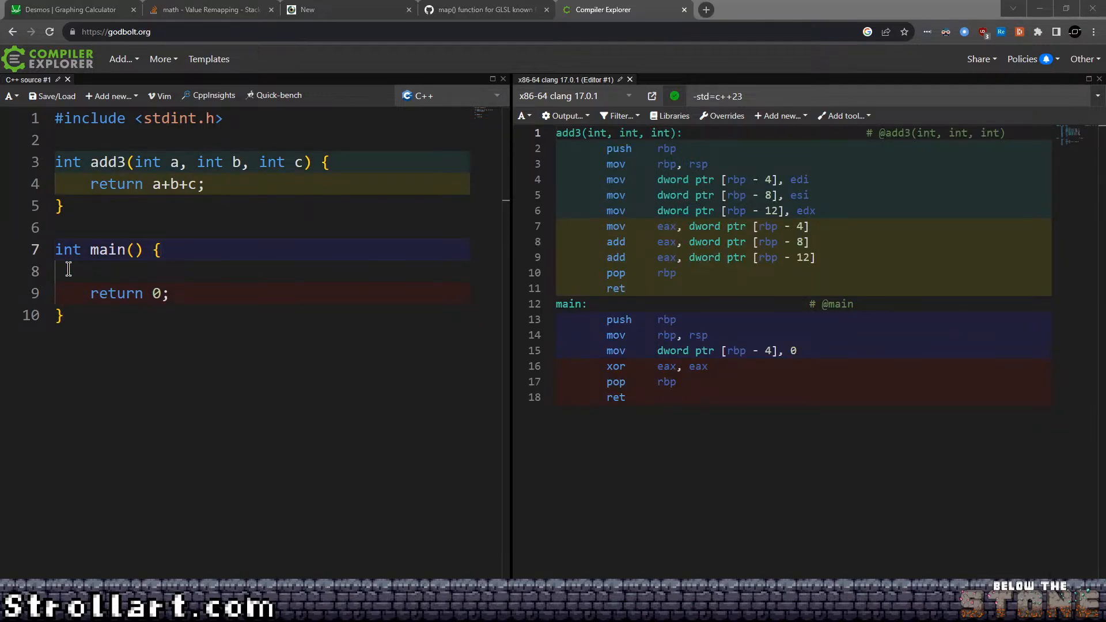
Widen the source editor to most of the window and put three blank lines before main's return statement.
left_click(291, 250)
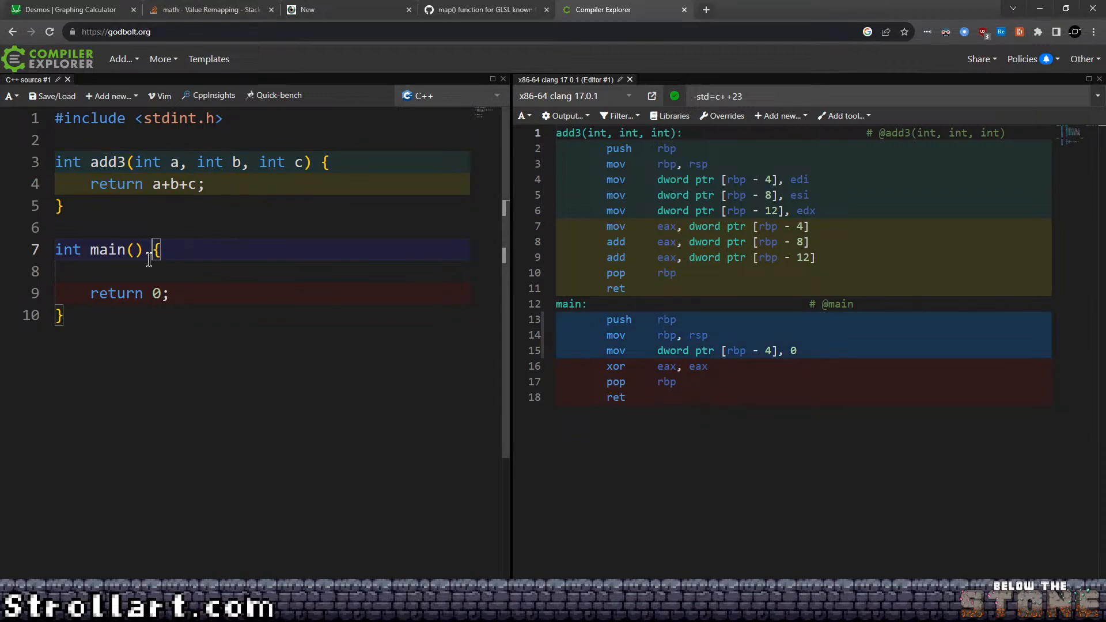
left_click_drag(506, 240, 1015, 240)
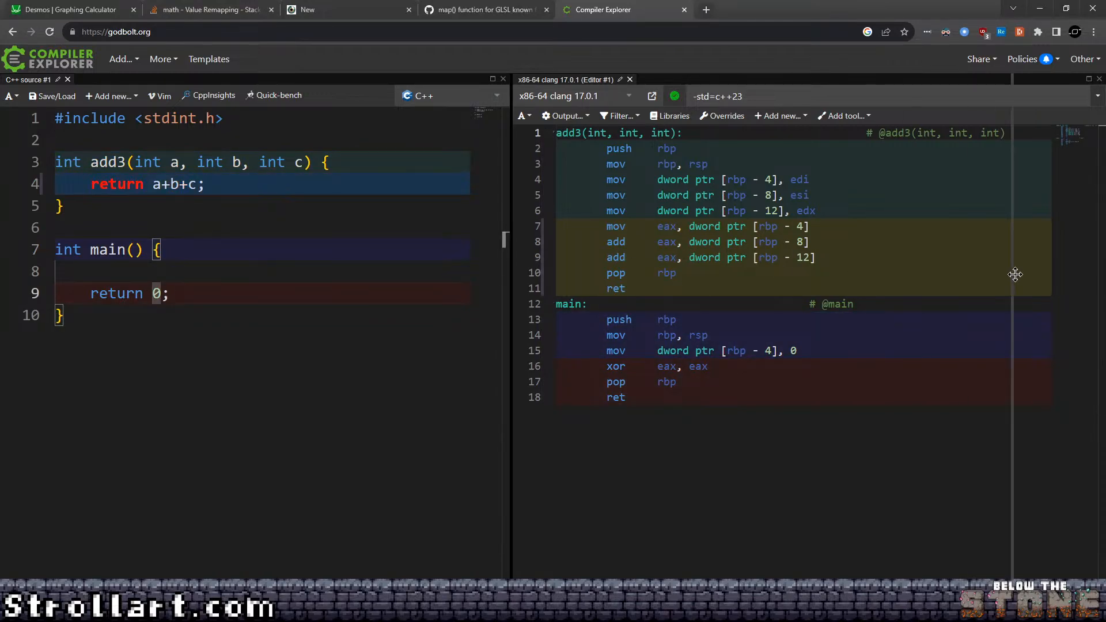
key("Return")
key("Return")
key("BackSpace")
key("BackSpace")
key("BackSpace")
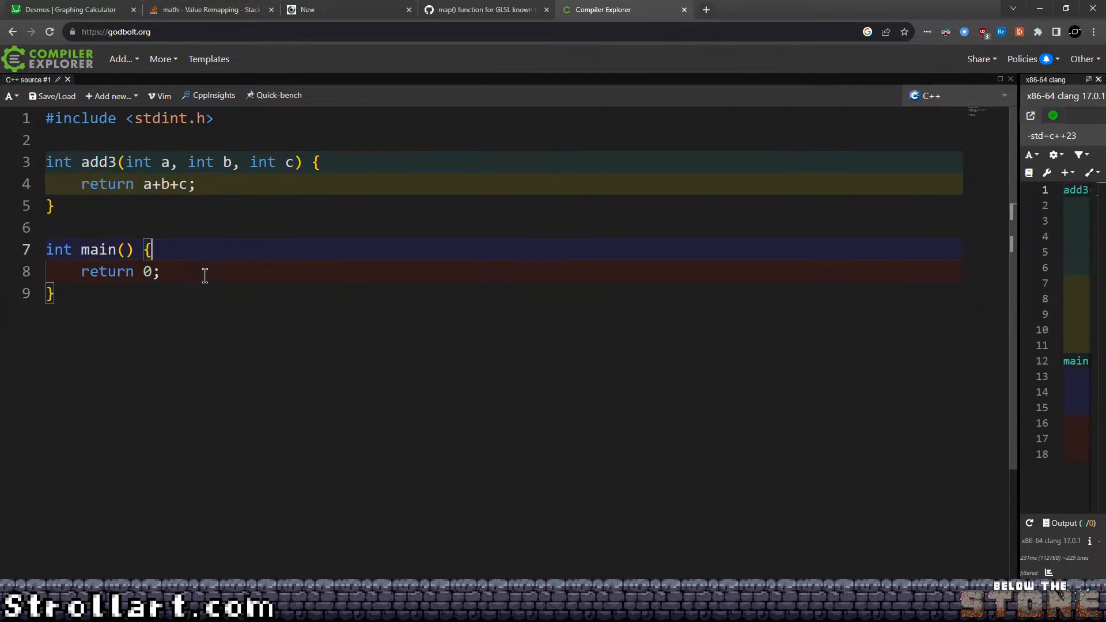
key("Return")
key("Return")
key("Return")
key("BackSpace")
key("BackSpace")
key("Return")
key("Return")
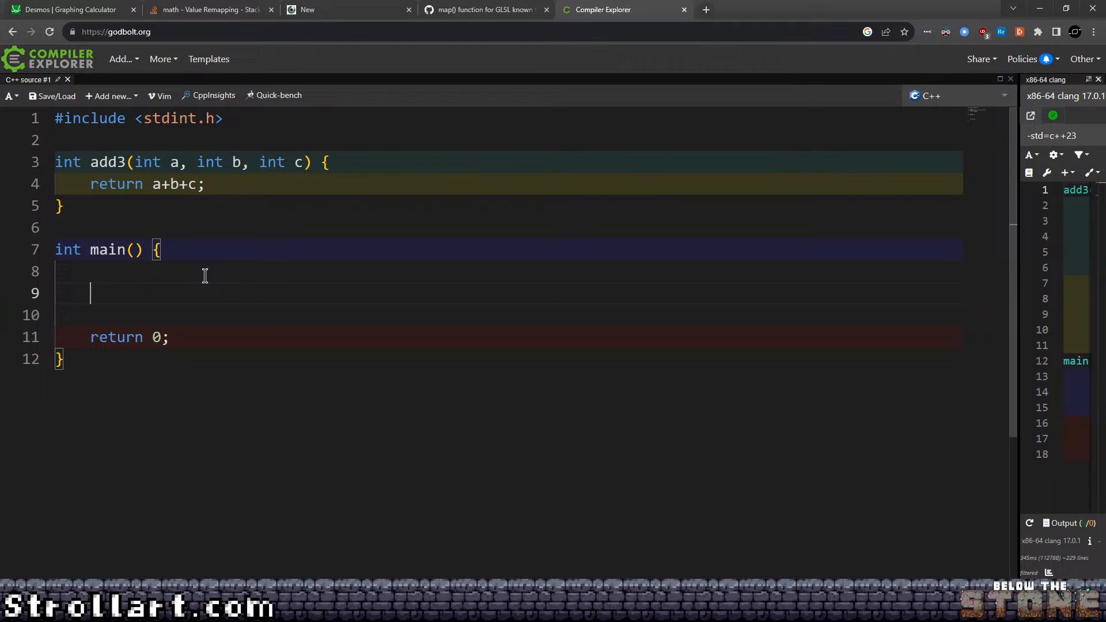
Declare the global variables int A,B,C,R; on their own line between add3 and main, with blank lines around it.
key("Up")
key("Up")
key("Up")
key("Return")
key("Return")
key("Up")
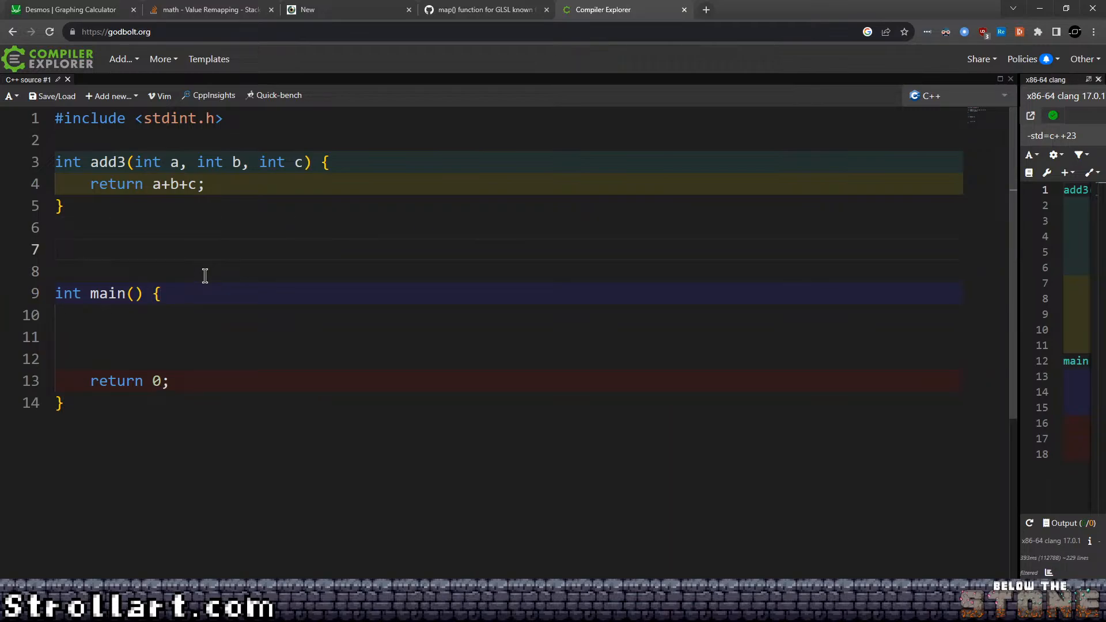
type("int")
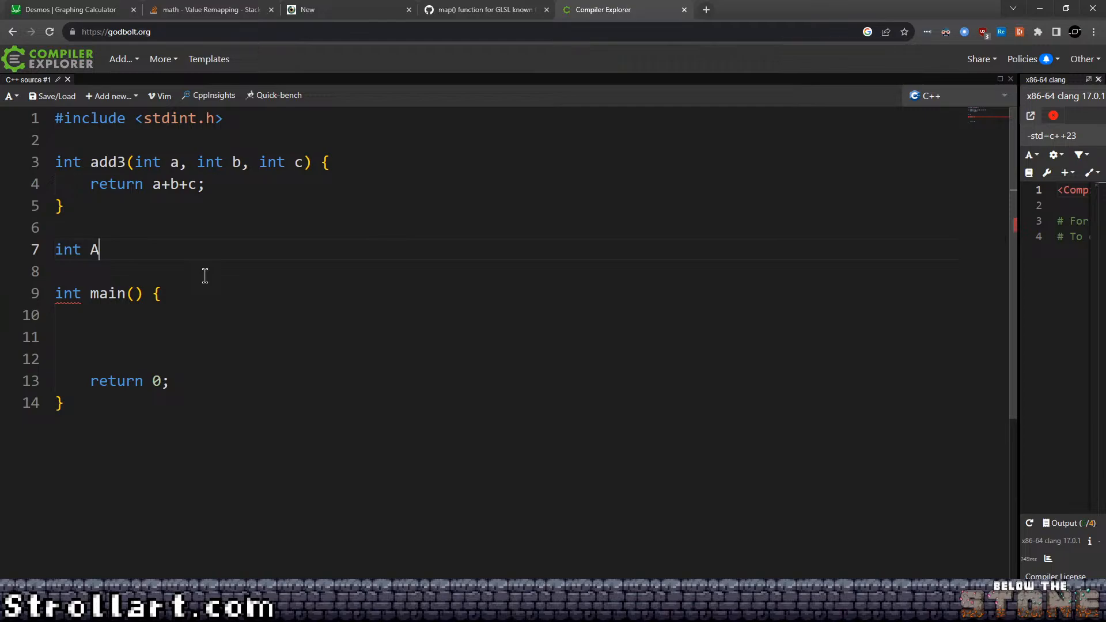
type("A;")
key("BackSpace")
type(",")
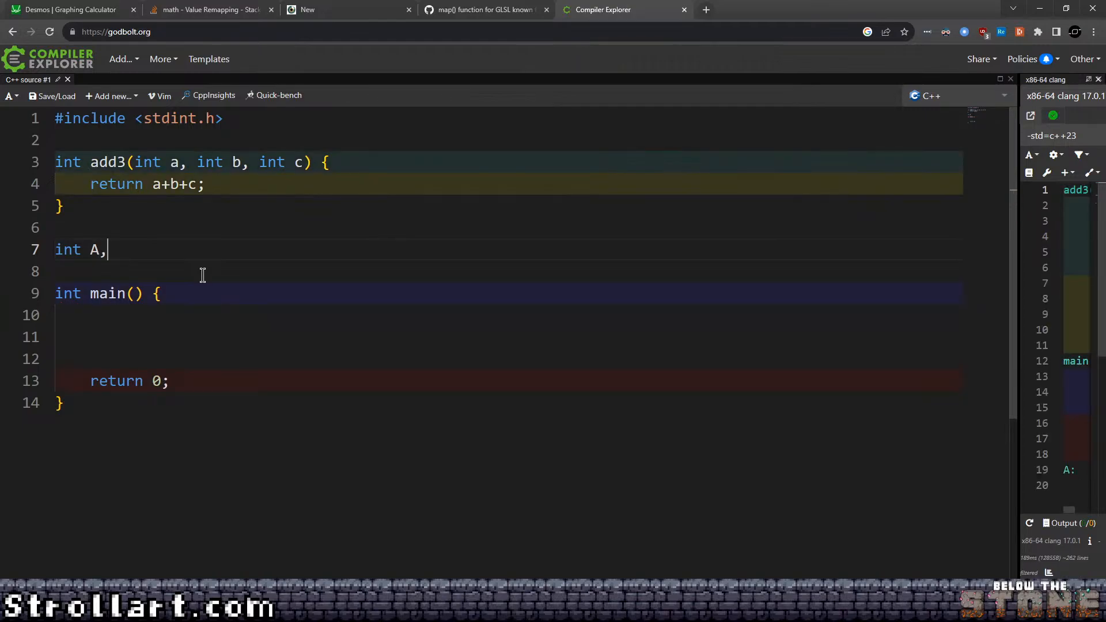
type("B,C,R;")
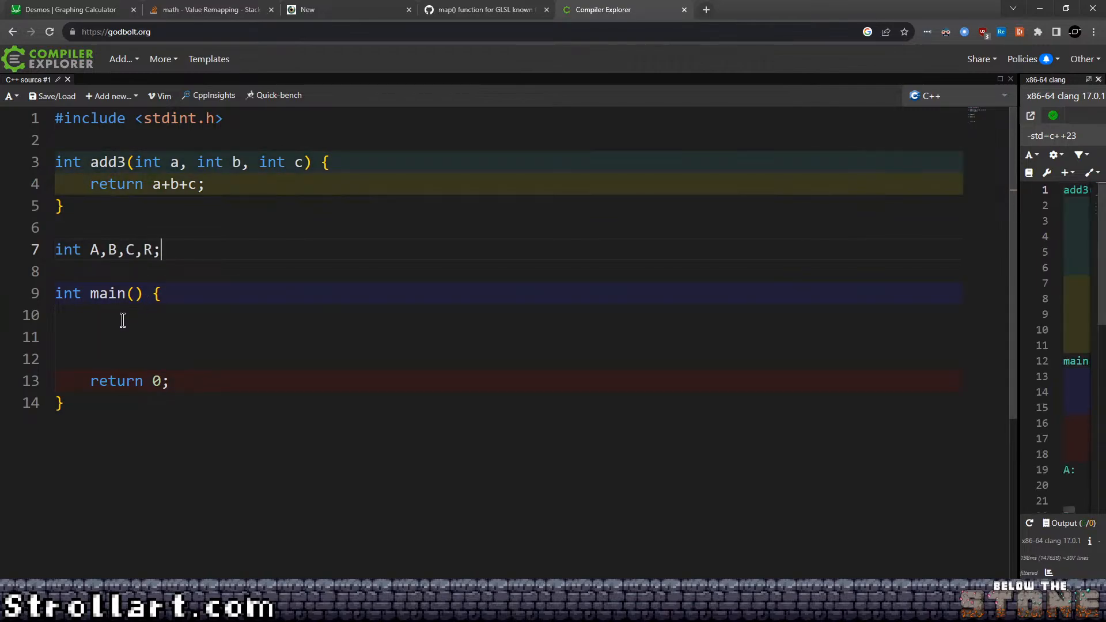
Add the statement R = add3(A,B,C); on the middle blank line of main.
left_click(190, 344)
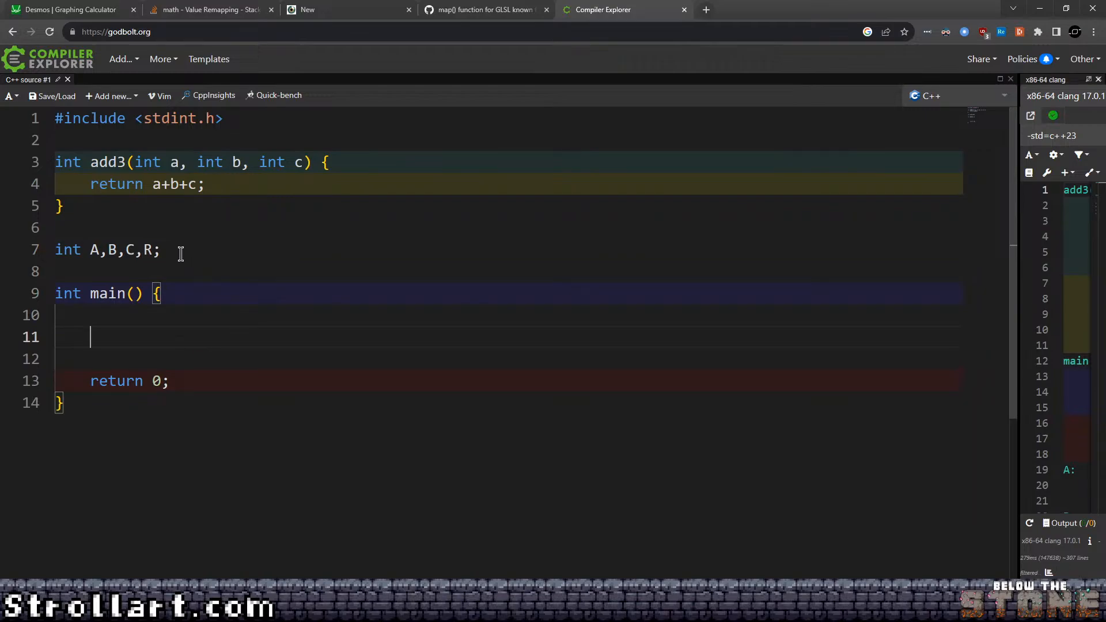
left_click_drag(178, 250, 5, 251)
left_click(167, 335)
type("R = ad")
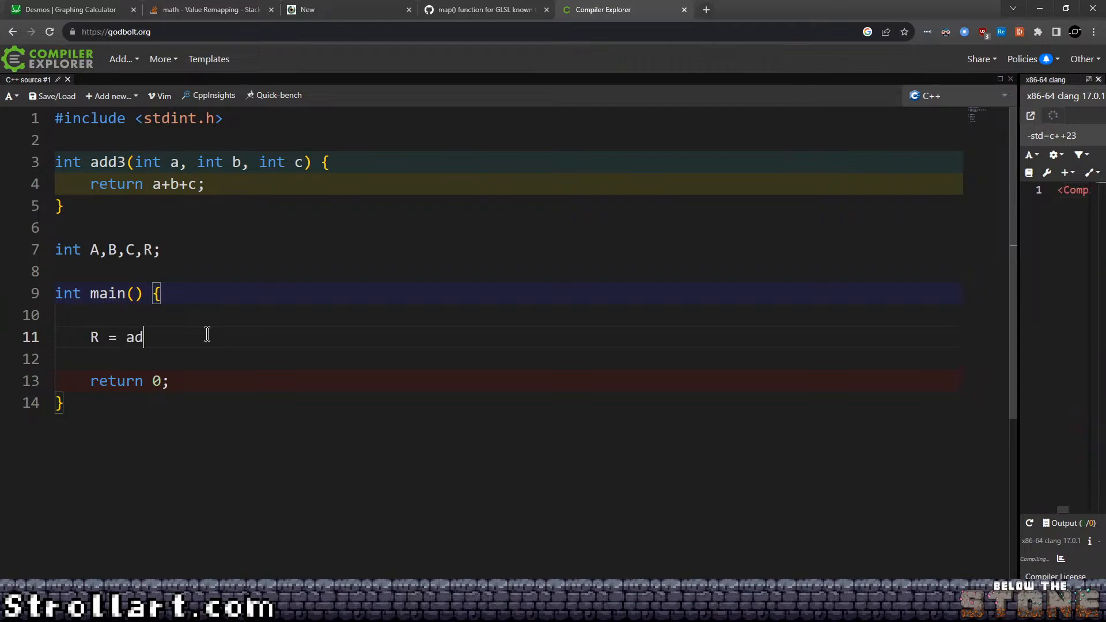
type("d3(A,B,C")
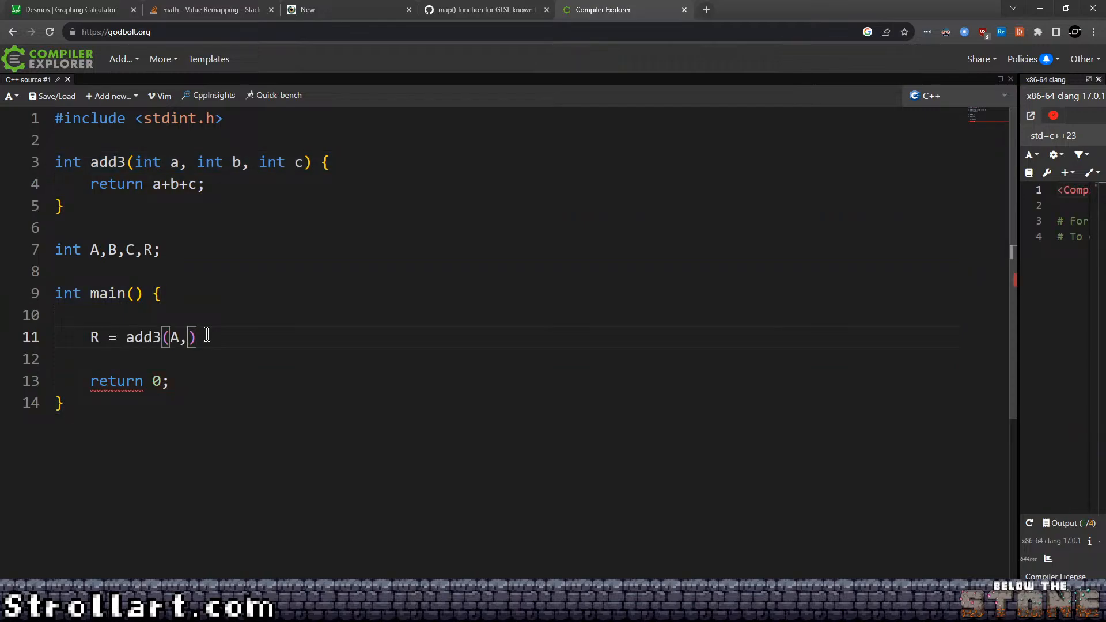
type(");")
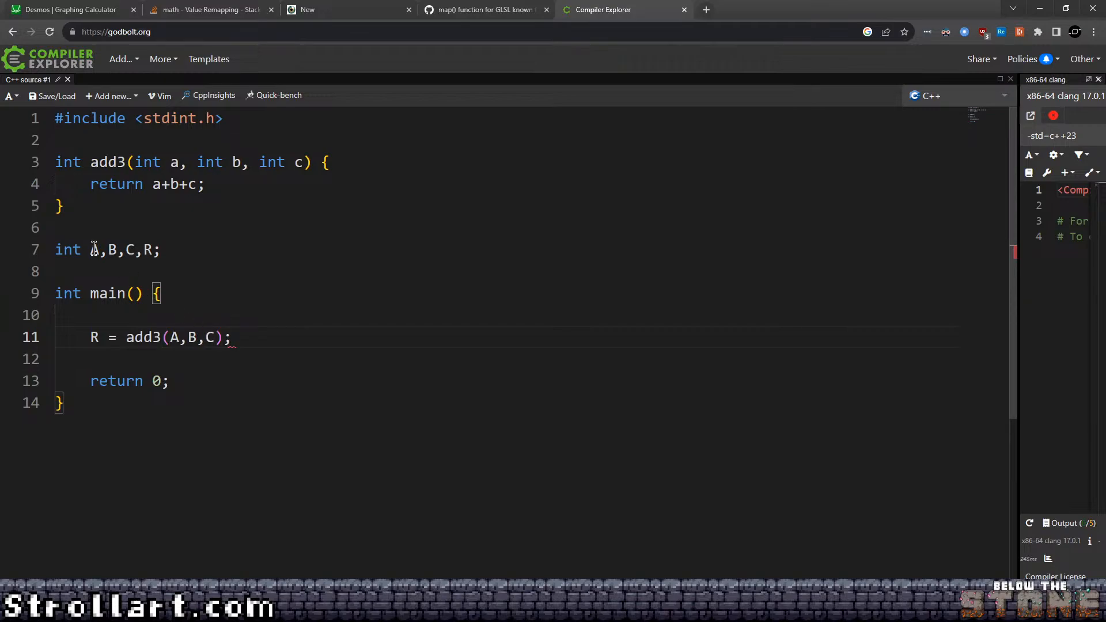
Examine how the variables A, B and C are passed to add3's parameters and used in its return statement.
left_click_drag(86, 249, 137, 254)
left_click(194, 248)
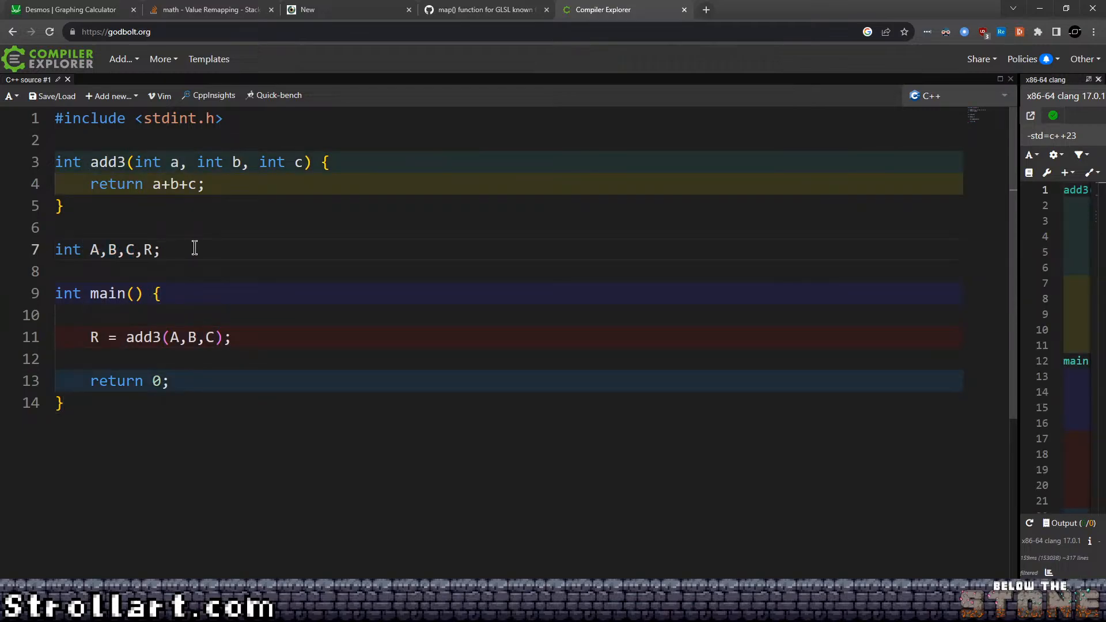
left_click_drag(134, 255, 89, 253)
left_click(134, 253)
left_click(144, 272)
left_click(275, 330)
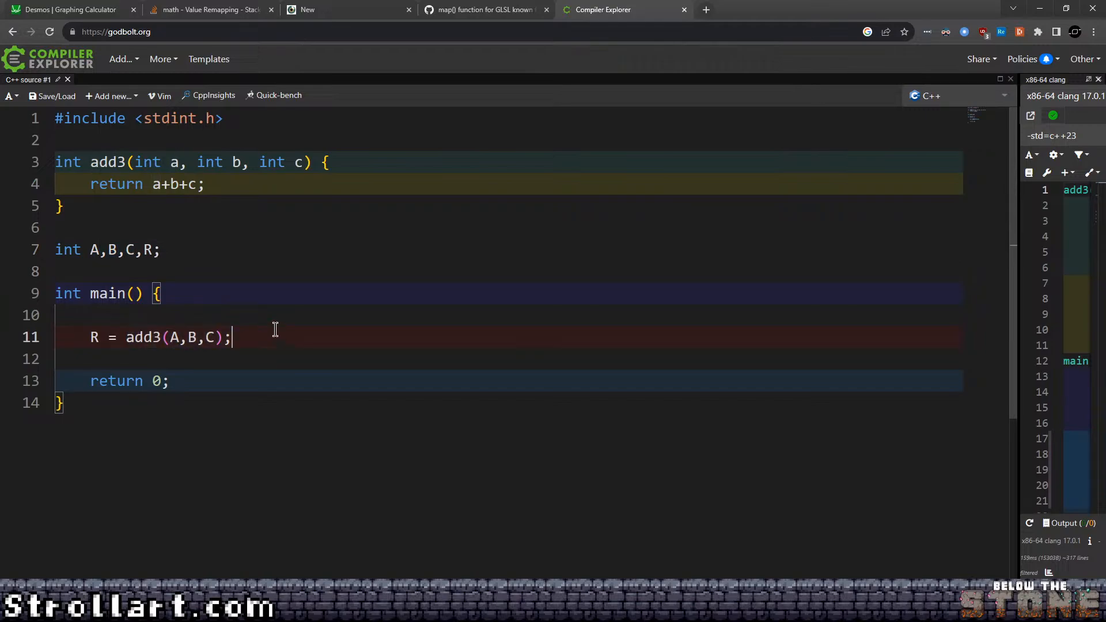
left_click_drag(134, 163, 304, 163)
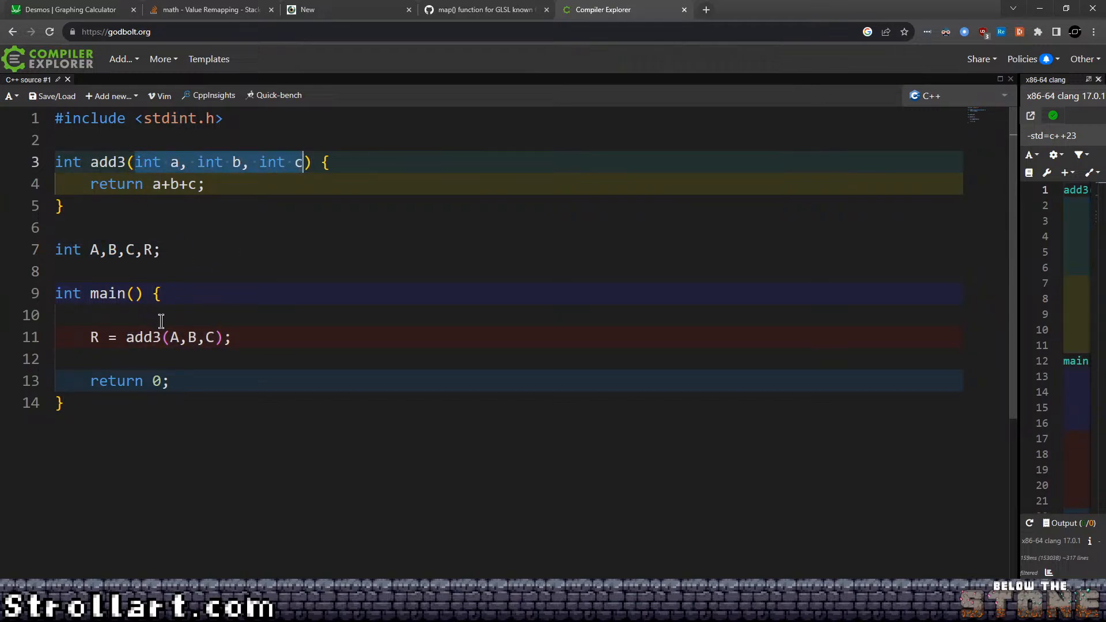
left_click_drag(170, 337, 224, 337)
left_click_drag(170, 163, 312, 161)
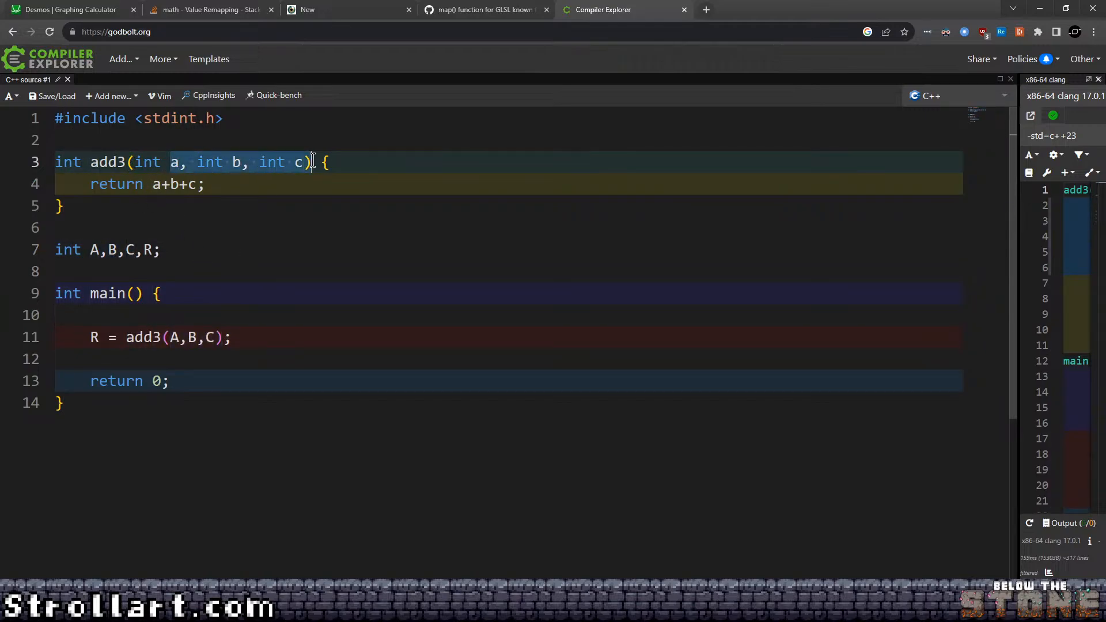
left_click_drag(214, 187, 91, 188)
left_click(226, 189)
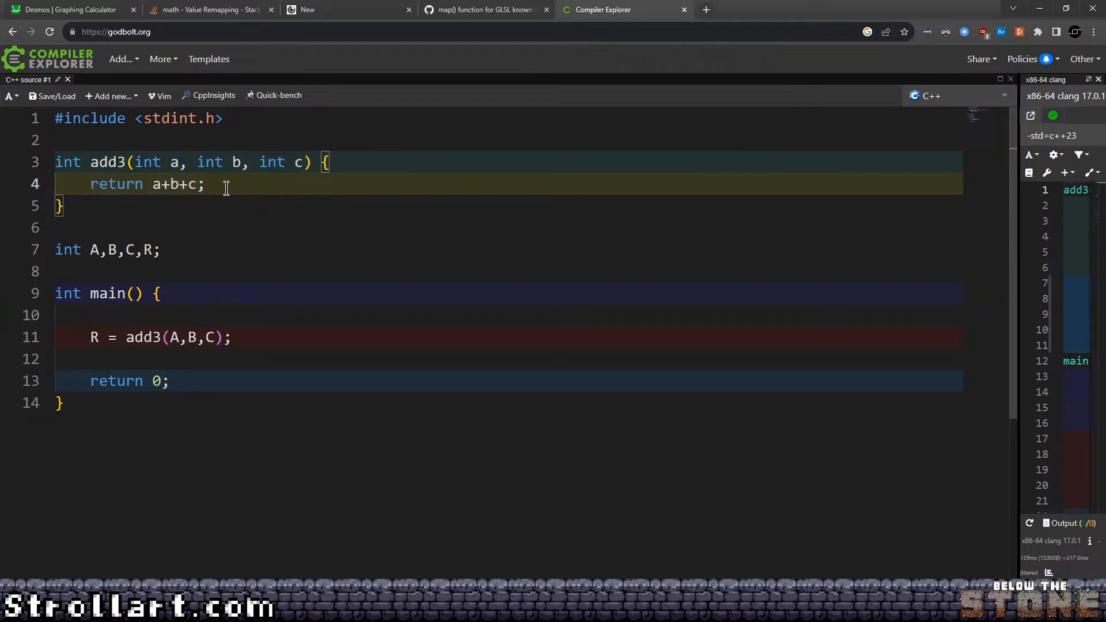
Trace the add3 call in main through its arguments, the function definition and the assignment to R.
left_click_drag(125, 339, 245, 343)
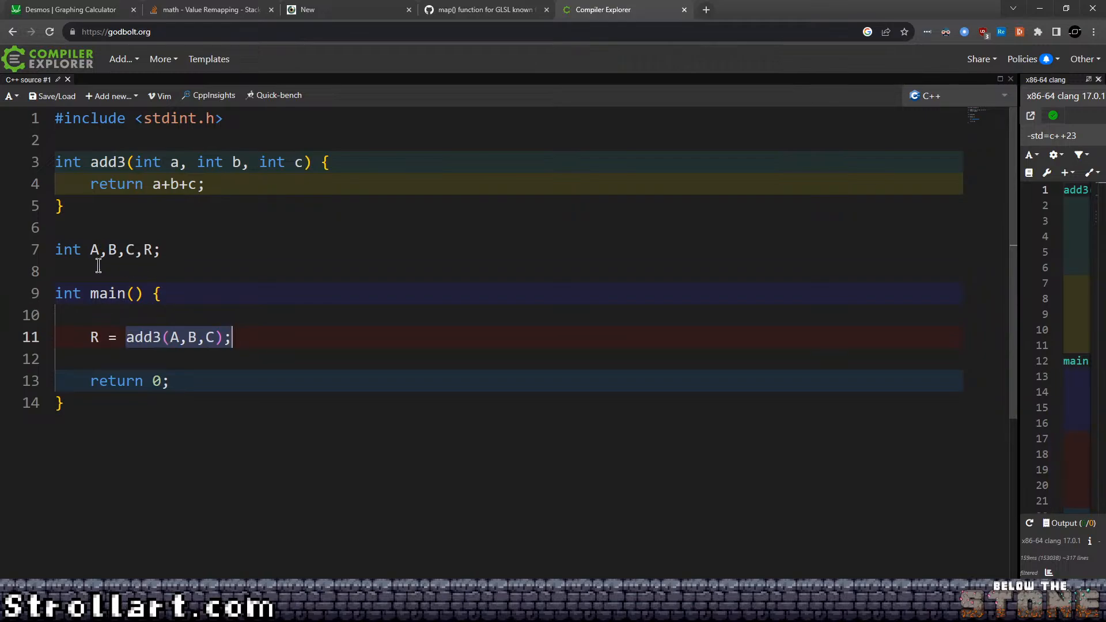
left_click_drag(90, 249, 135, 250)
left_click_drag(125, 338, 259, 337)
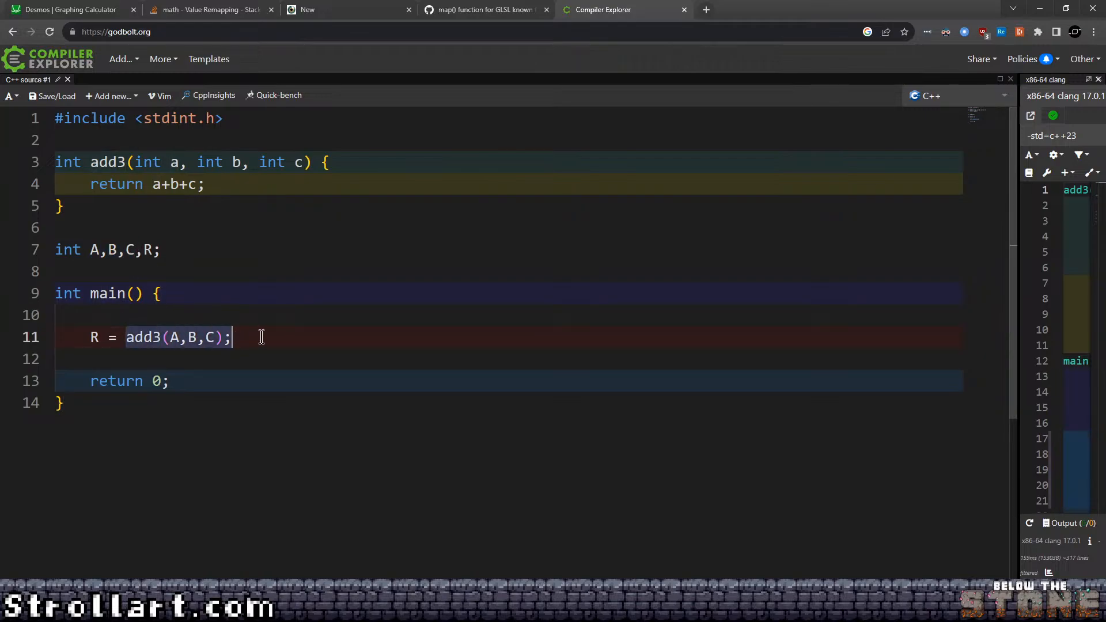
left_click_drag(55, 162, 72, 207)
left_click(95, 337)
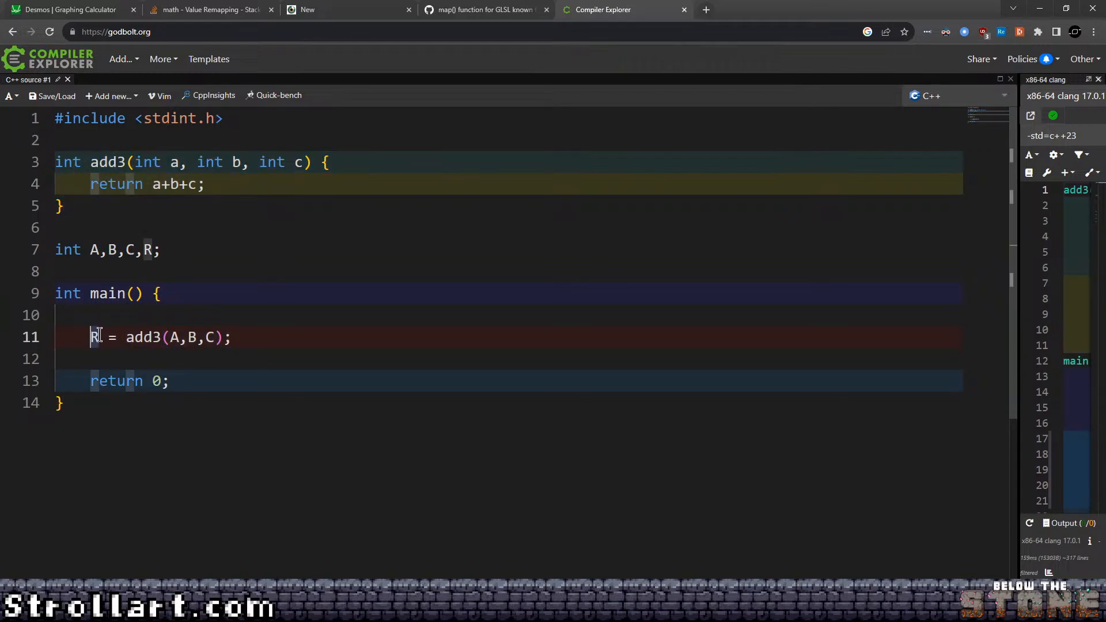
left_click(142, 337)
left_click_drag(90, 249, 132, 252)
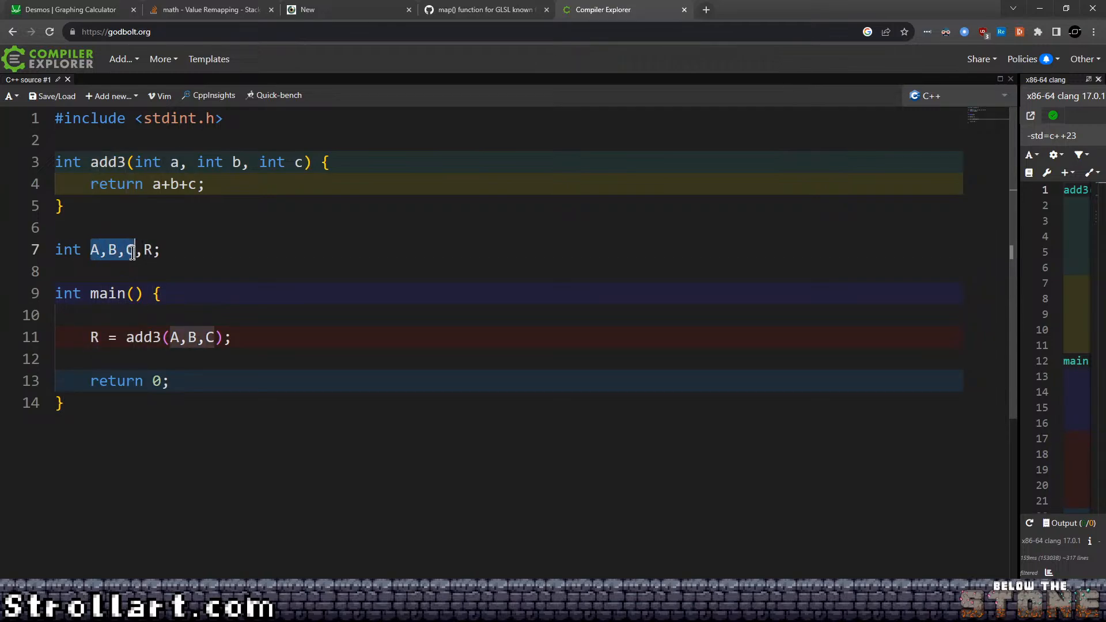
left_click(241, 338)
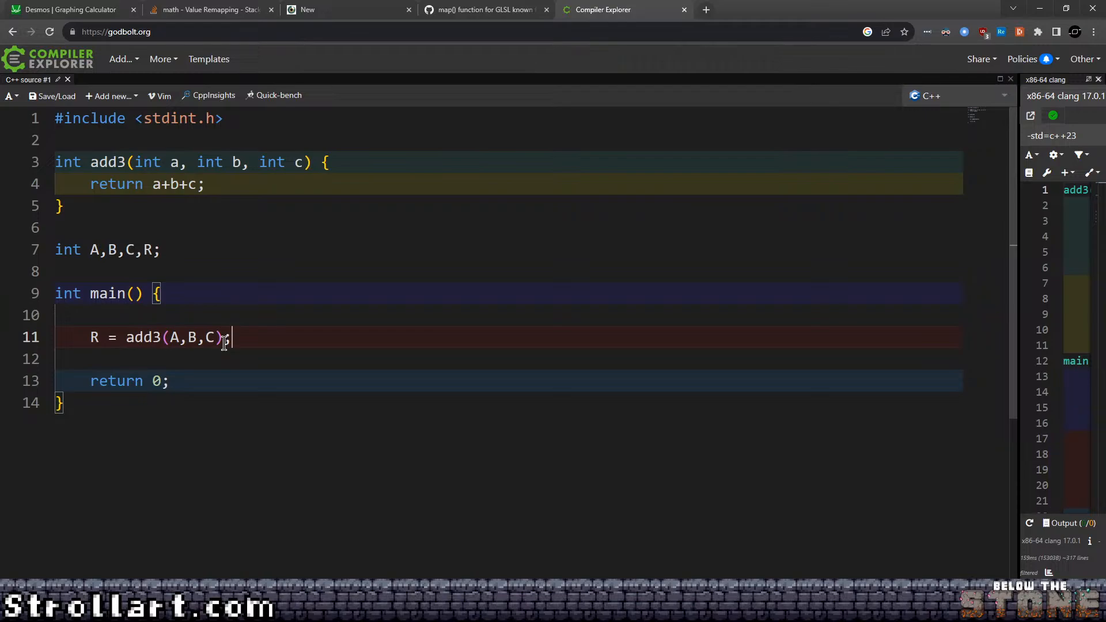
key("shift+Home")
key("shift+Home")
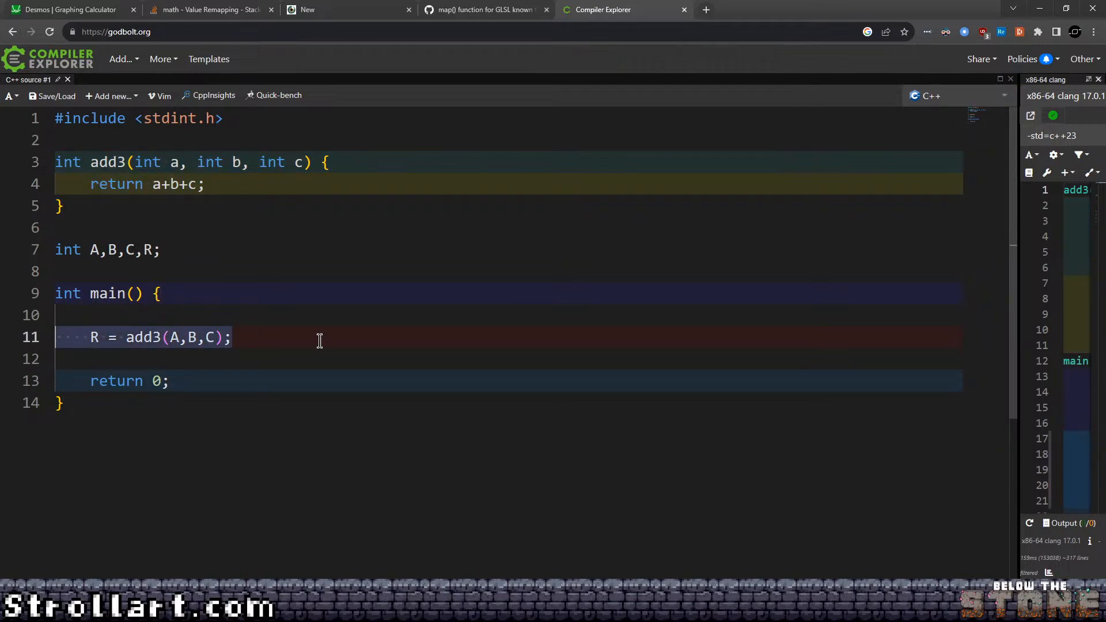
key("End")
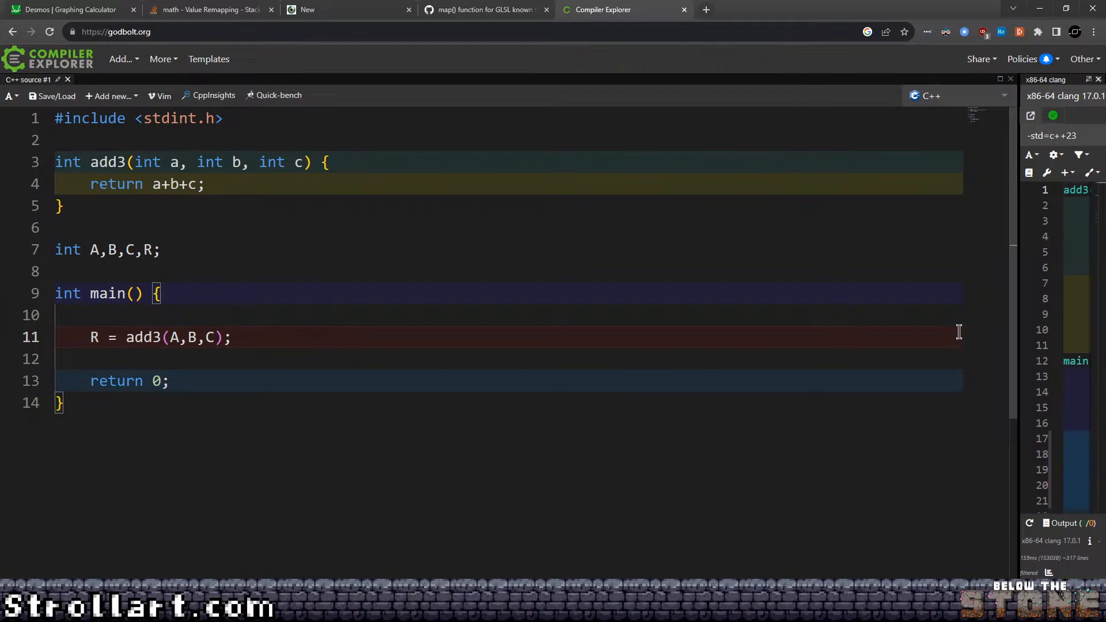
Narrow the source editor to about half the window and examine the unoptimized assembly of add3 and main.
left_click_drag(1017, 323, 498, 306)
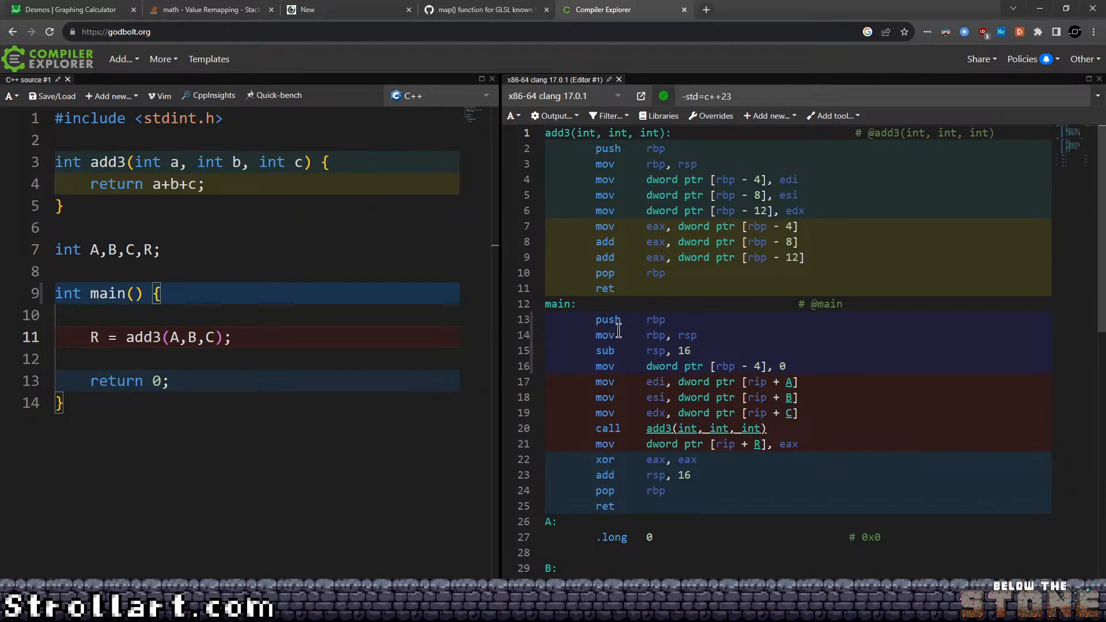
left_click_drag(643, 506, 570, 133)
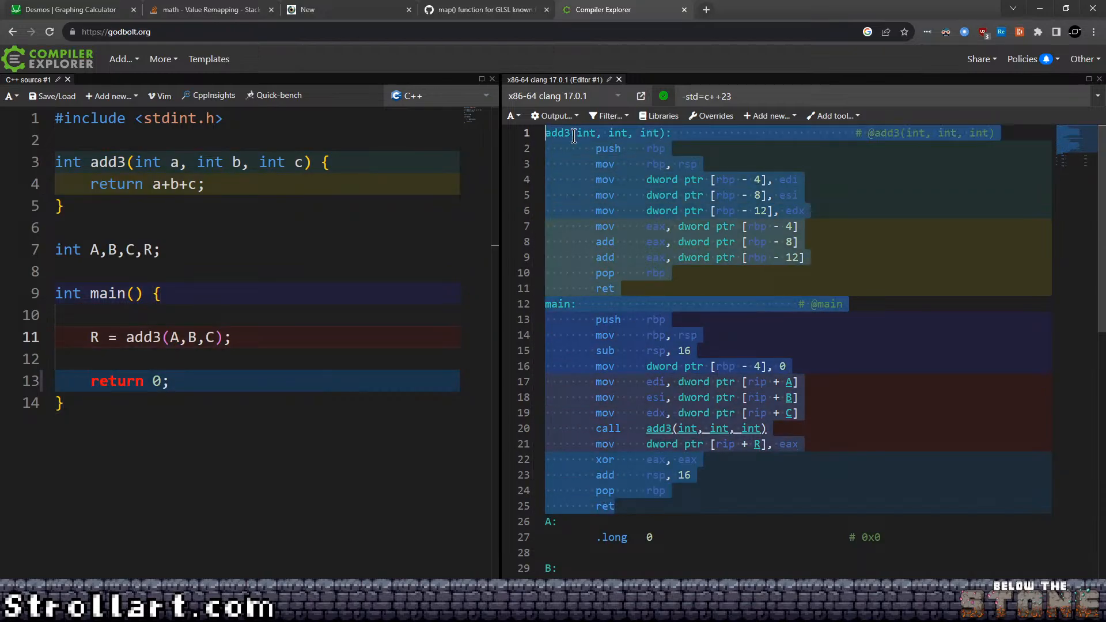
left_click(663, 148)
left_click_drag(702, 519, 545, 133)
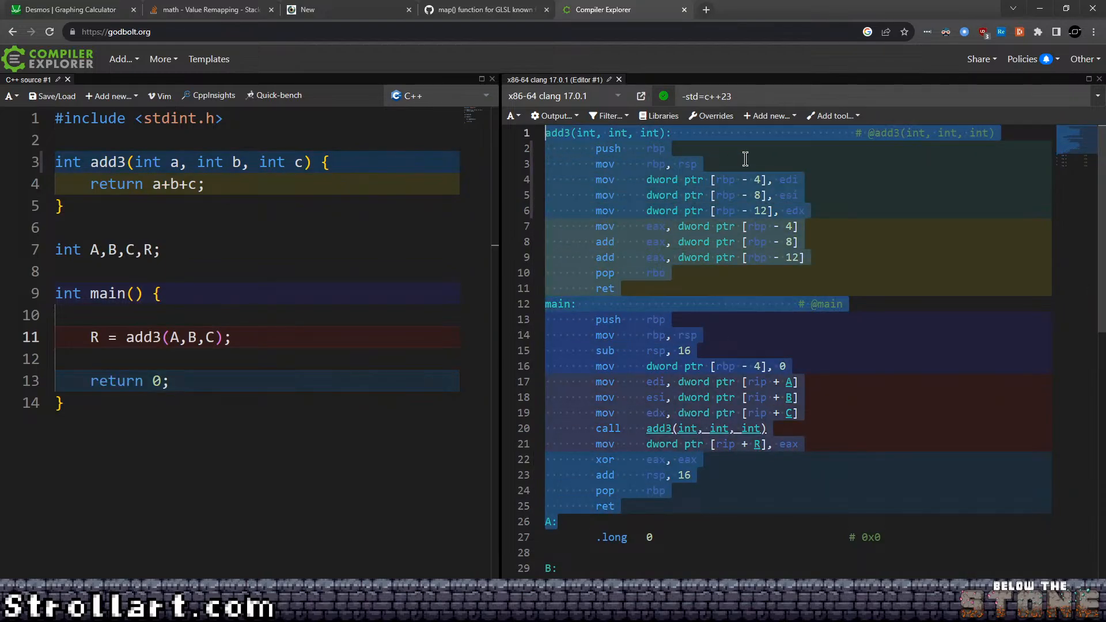
left_click(741, 164)
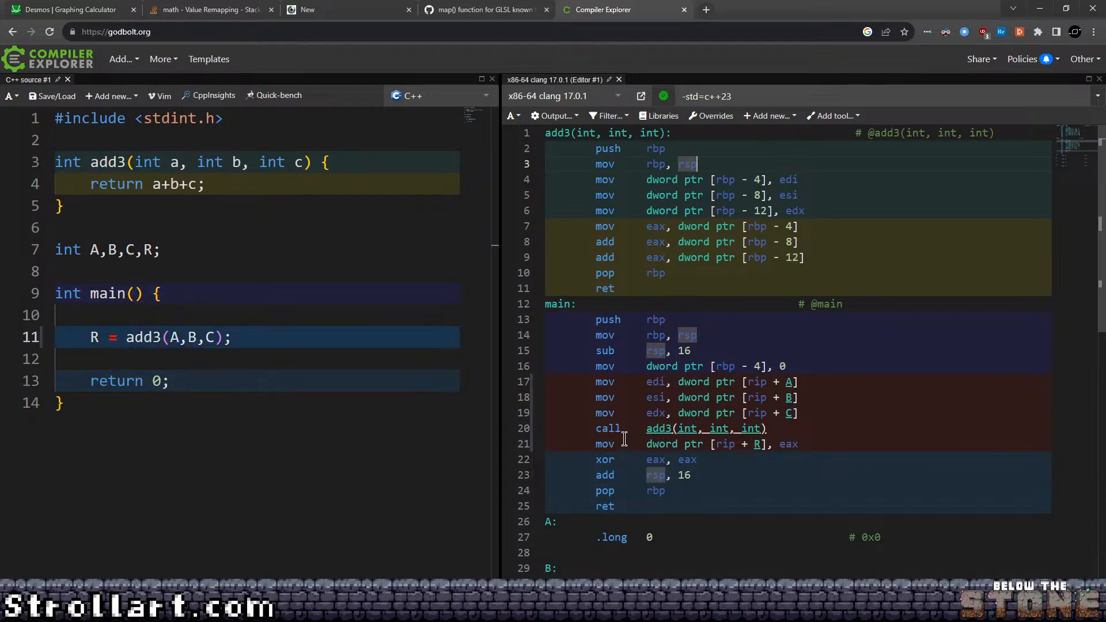
Match the R = add3(A,B,C); statement to its instructions within main's unoptimized assembly.
left_click_drag(583, 319, 649, 511)
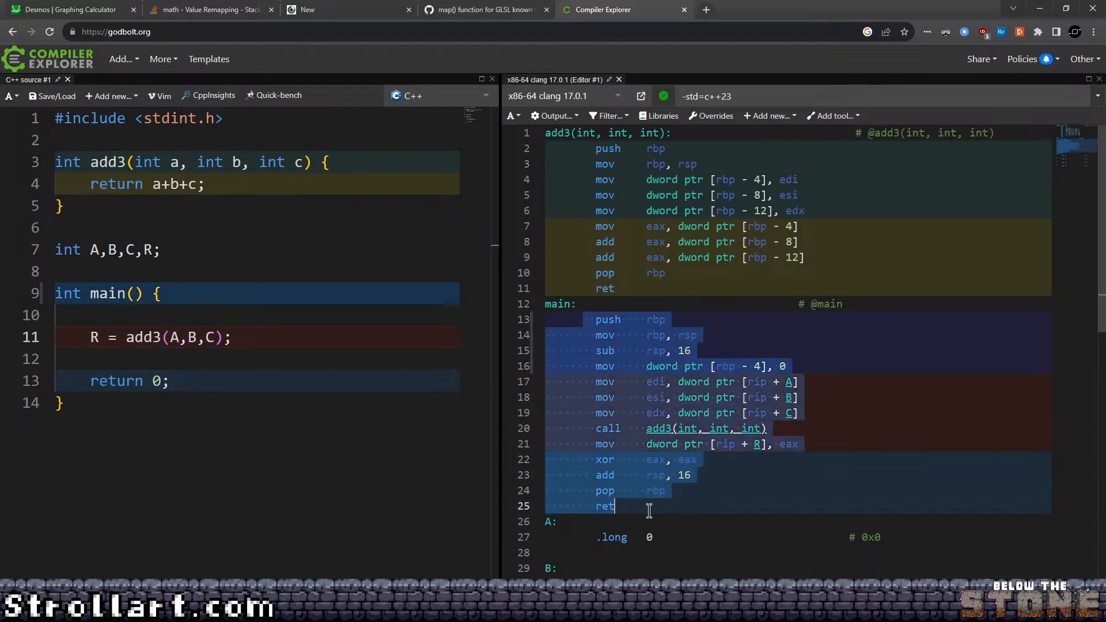
left_click(650, 511)
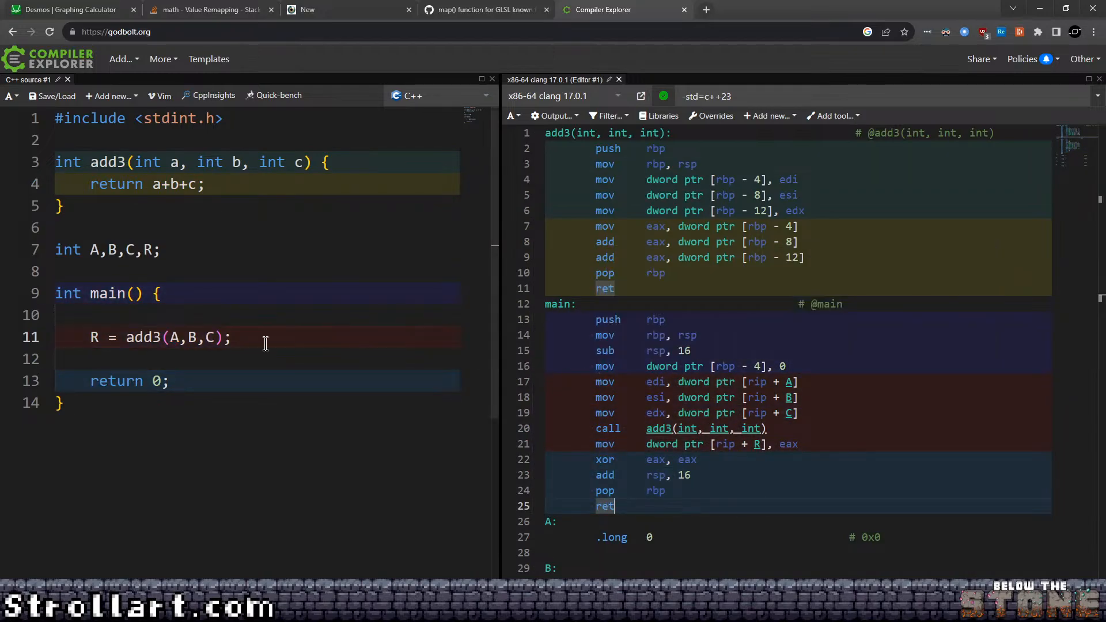
left_click_drag(76, 337, 321, 340)
left_click(321, 341)
left_click_drag(72, 342, 271, 340)
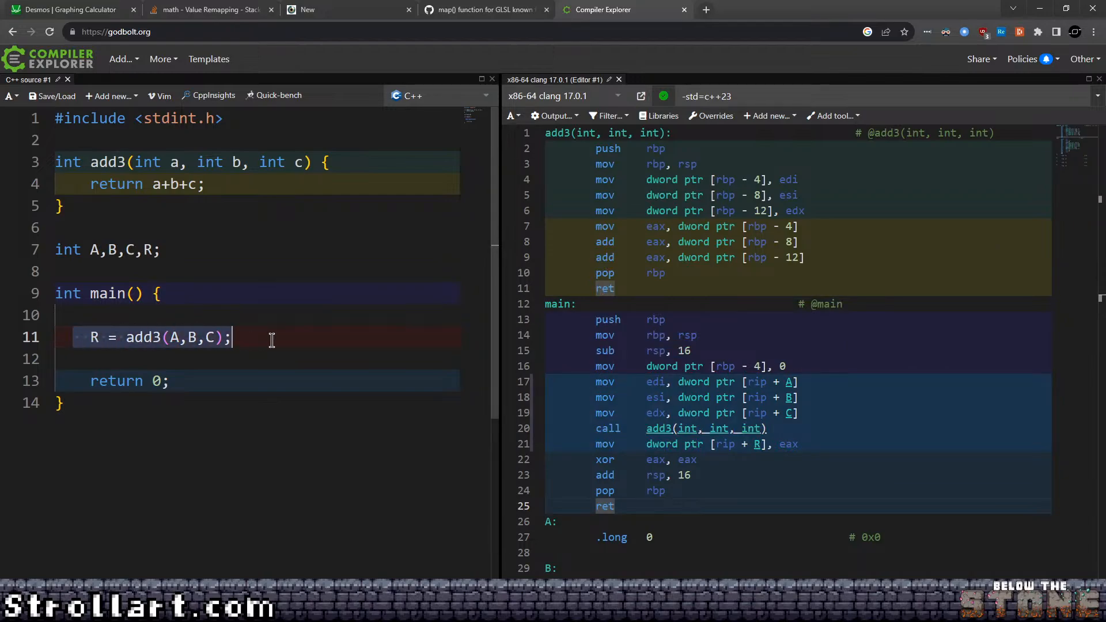
left_click(245, 316)
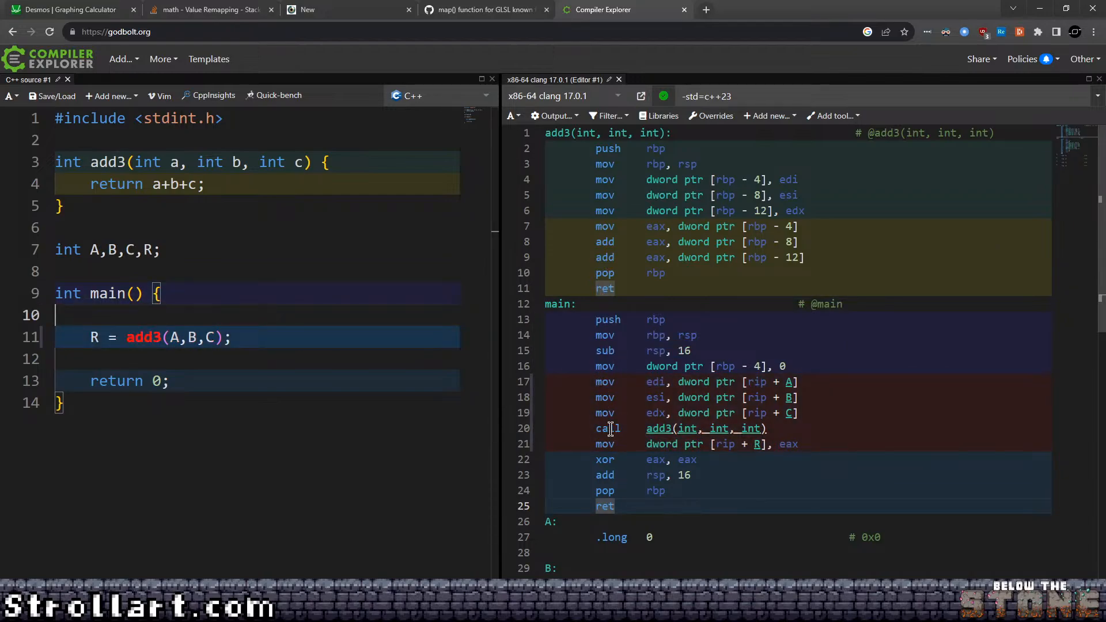
left_click(248, 340)
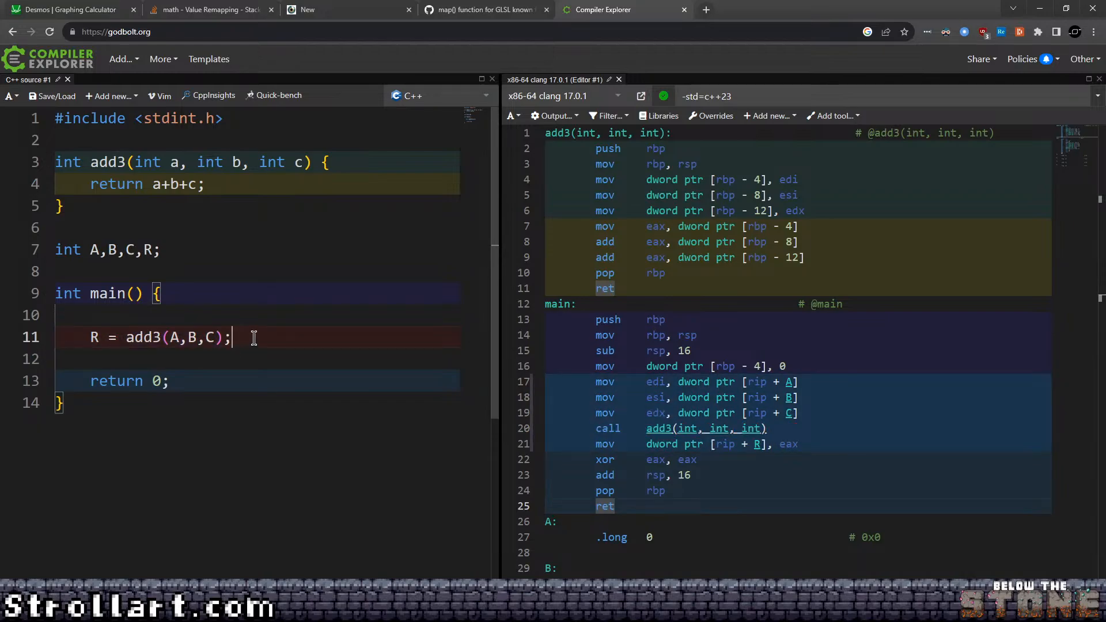
Examine how main loads A, B and C into registers before the call instruction to add3.
left_click(827, 395)
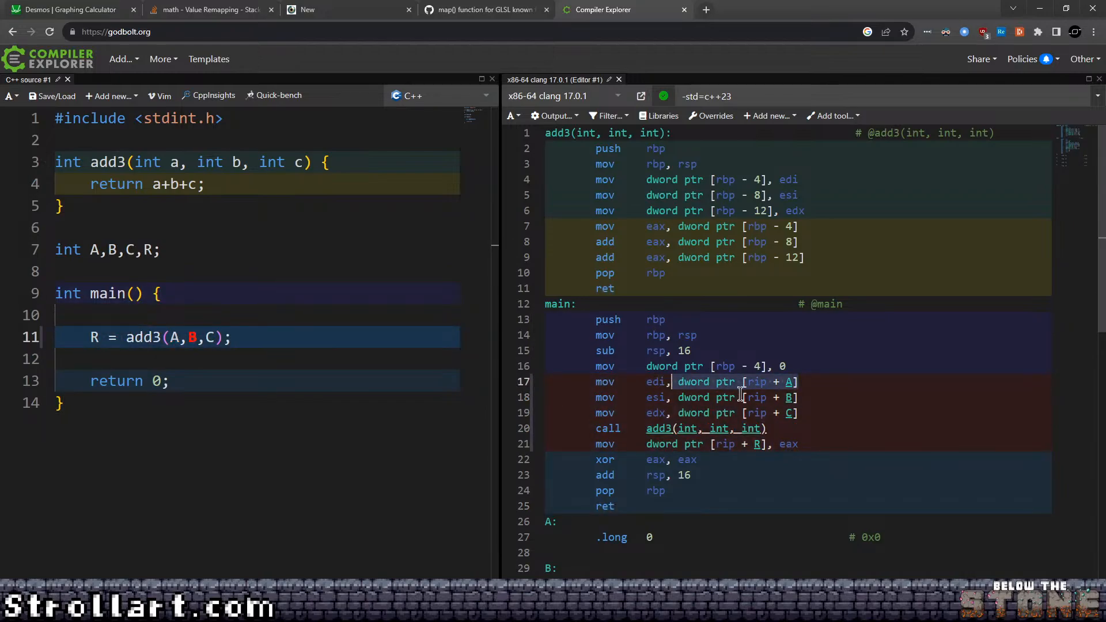
left_click_drag(646, 385, 665, 385)
left_click_drag(818, 396, 661, 402)
left_click(824, 415)
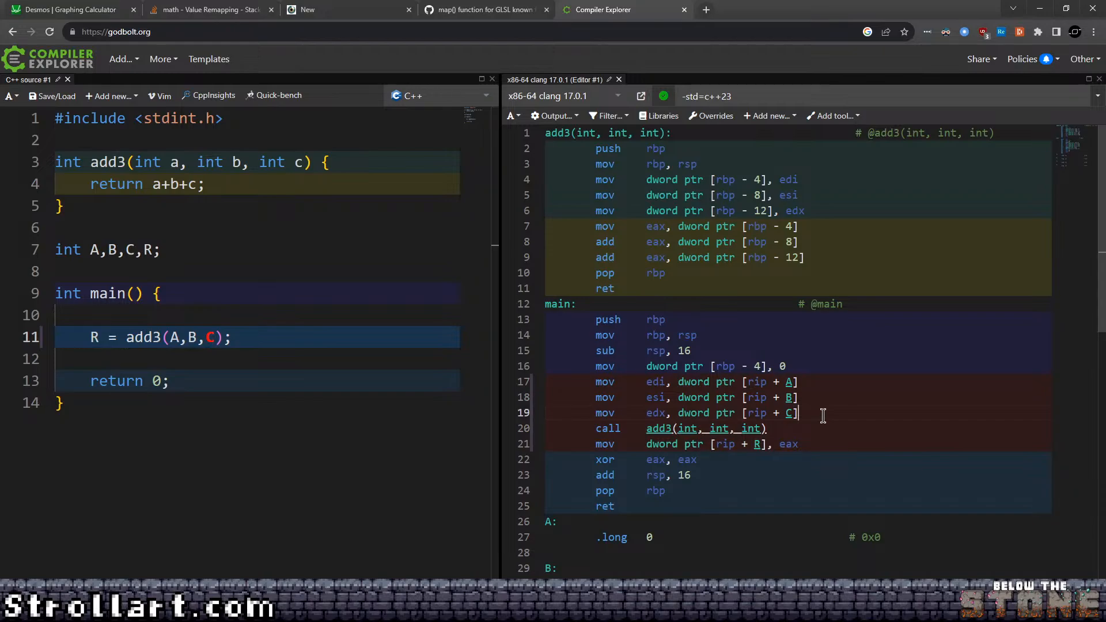
left_click(810, 424)
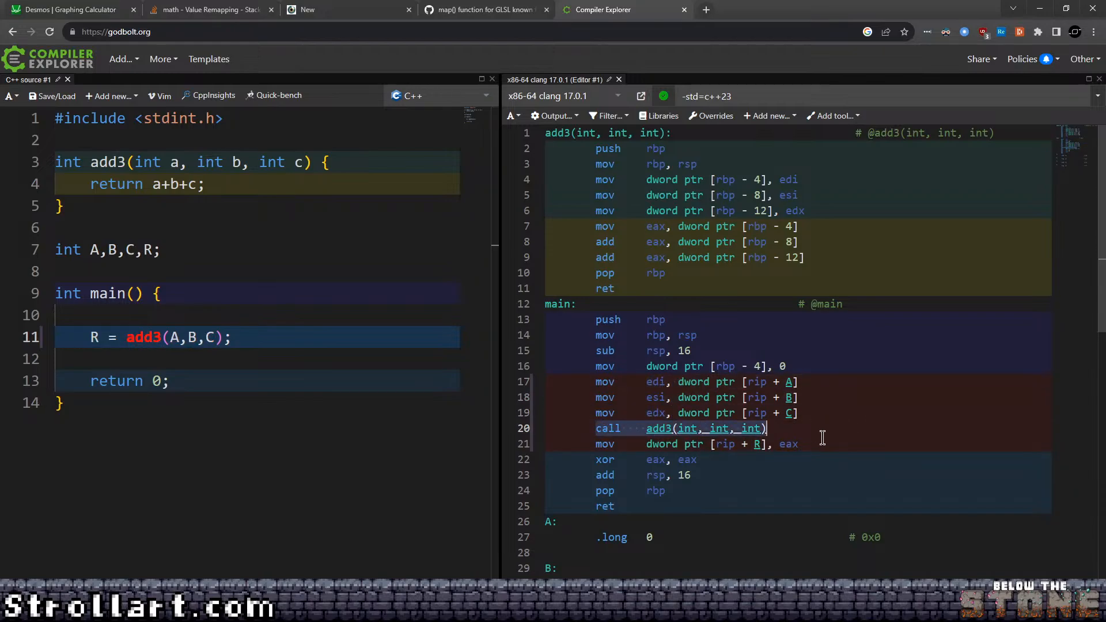
left_click_drag(597, 429, 704, 432)
left_click(807, 431)
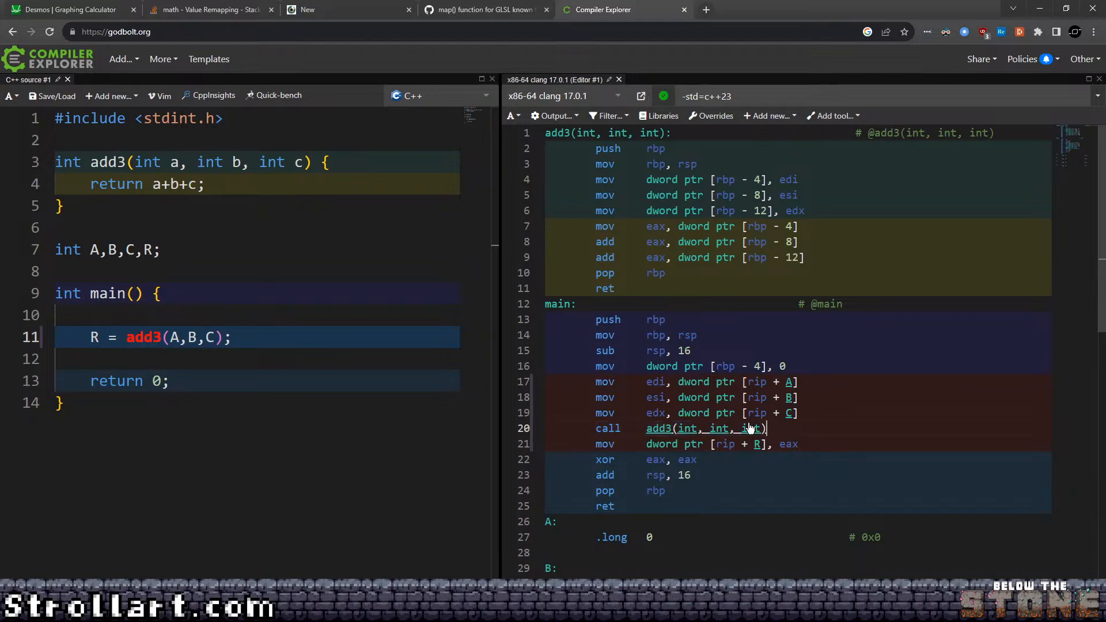
left_click_drag(603, 428, 812, 431)
left_click(839, 431)
Examine add3's assembly body and compare its two add instructions with the a+b+c return expression.
left_click_drag(597, 153, 617, 273)
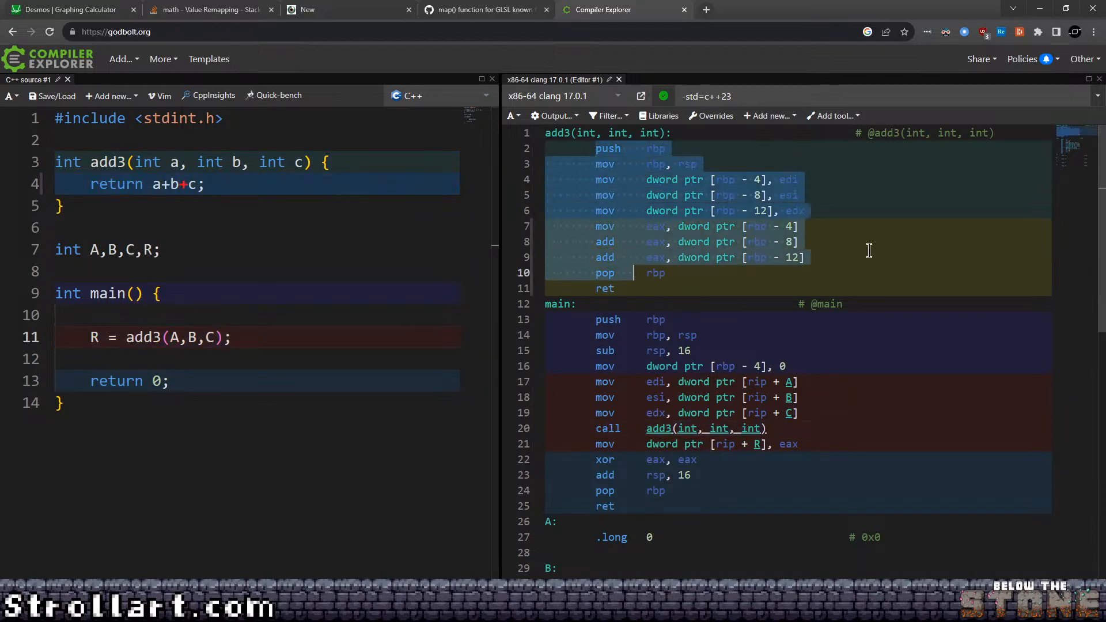
left_click(869, 248)
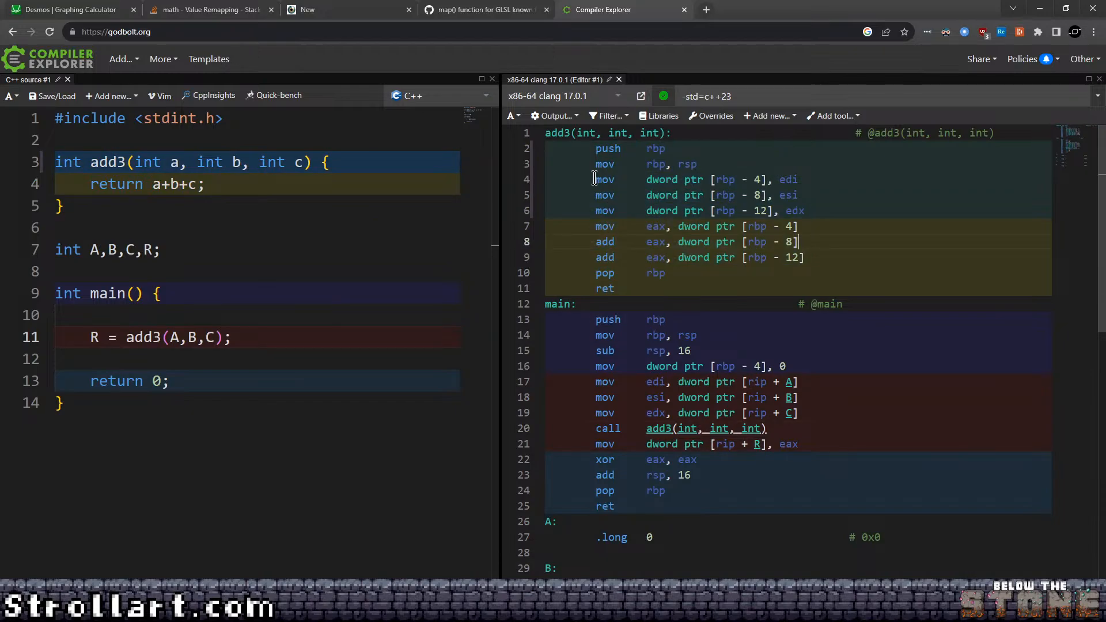
left_click_drag(602, 244, 633, 254)
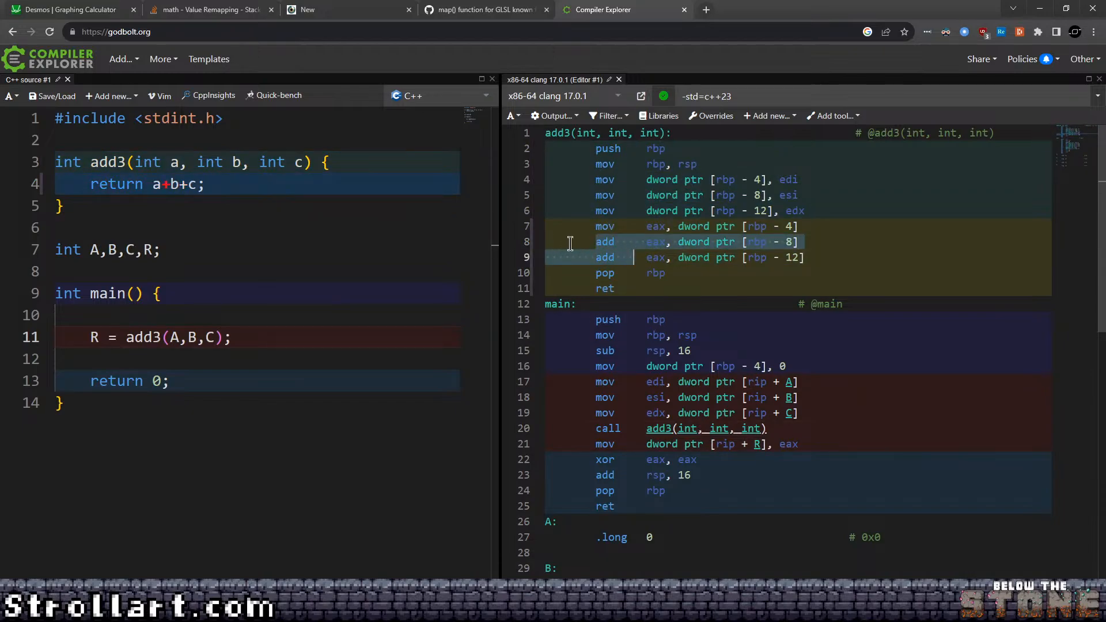
left_click_drag(162, 186, 190, 186)
left_click(214, 186)
left_click_drag(586, 241, 625, 255)
left_click(724, 276)
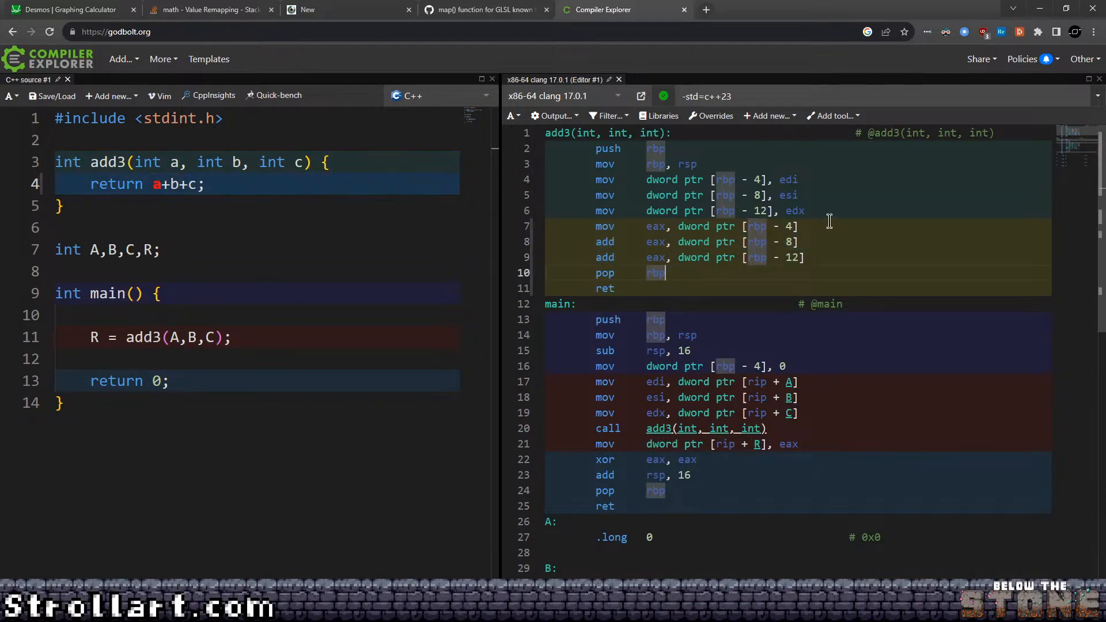
Examine add3's stack setup, its push and pop of rbp, and the instructions storing the parameters in memory.
left_click_drag(809, 211, 584, 164)
left_click(740, 161)
left_click_drag(741, 161, 501, 149)
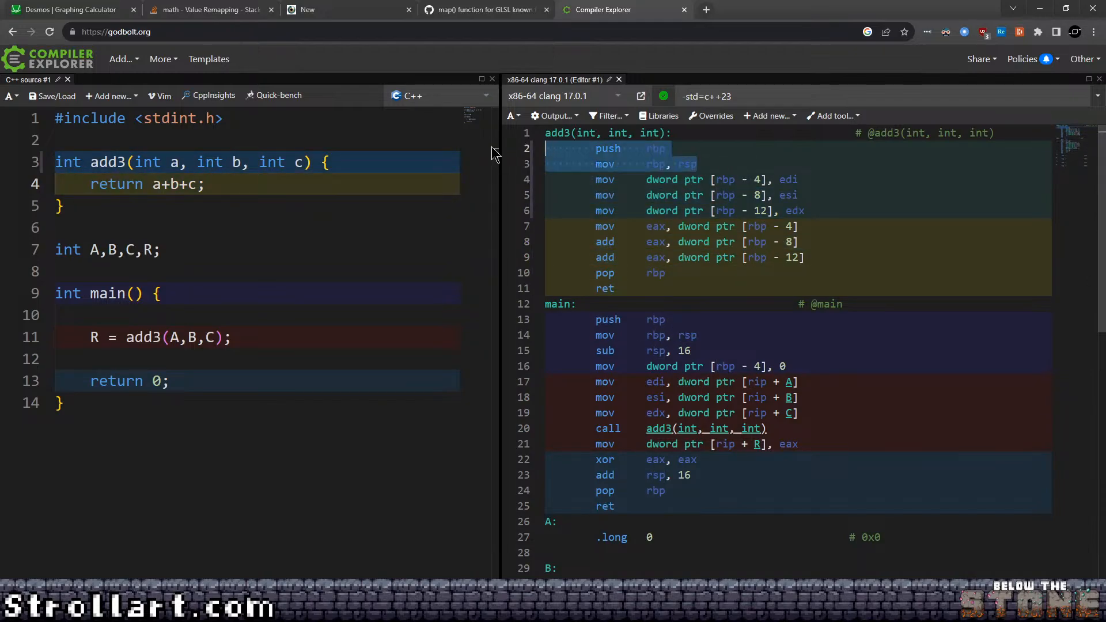
mouse_move(614, 150)
left_click_drag(577, 149, 707, 151)
left_click_drag(578, 273, 666, 264)
left_click(679, 273)
left_click_drag(577, 179, 826, 204)
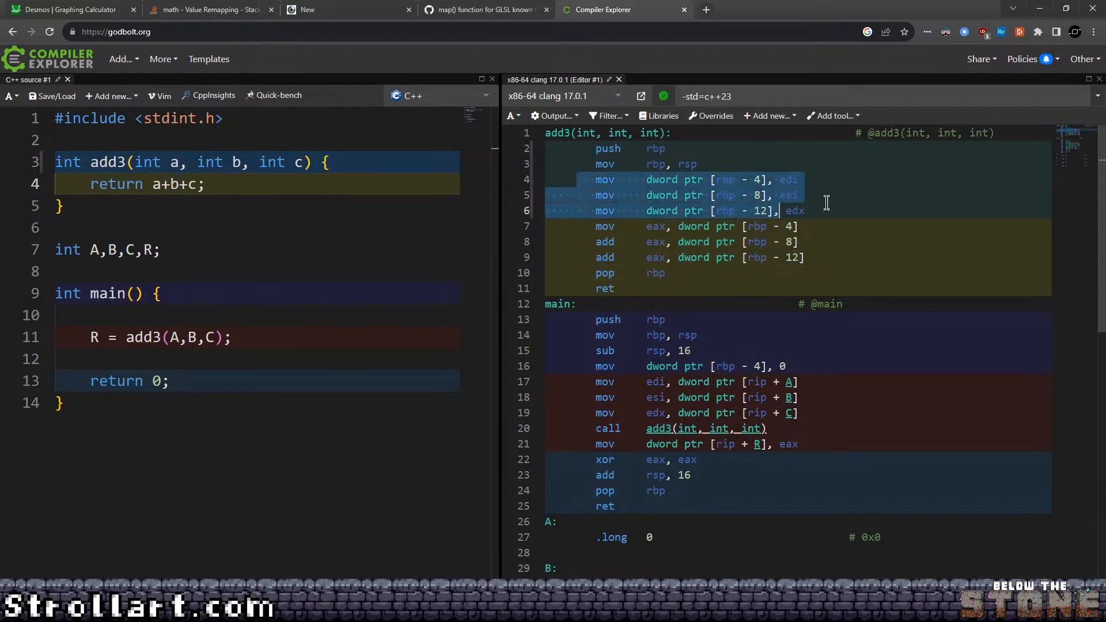
left_click(862, 199)
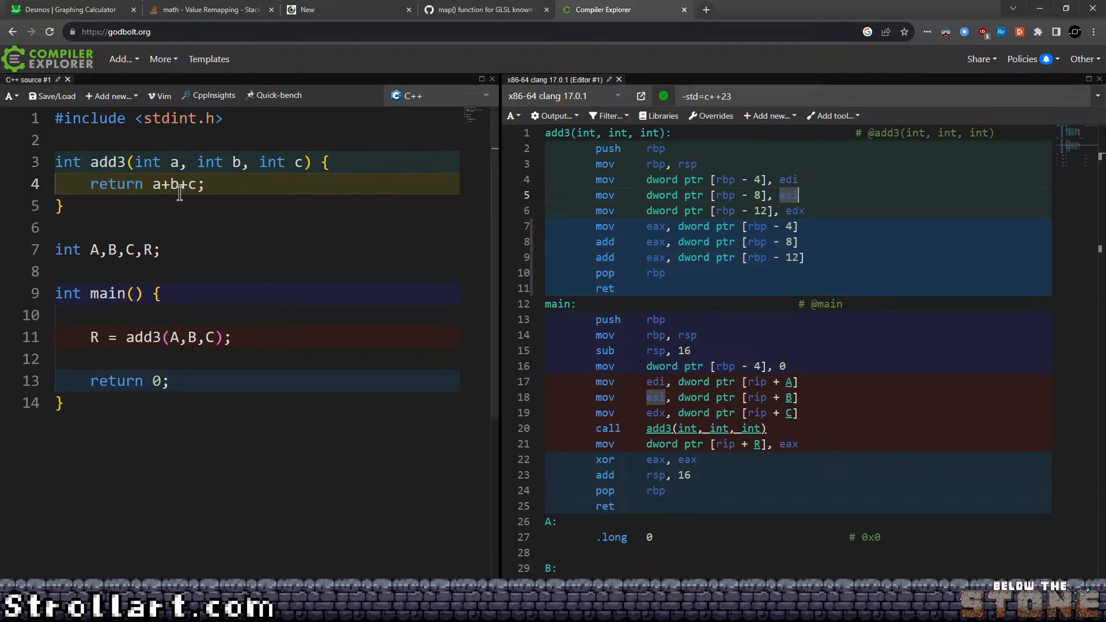
Comment out the add3 call in main and assign A+B+C; directly to R instead.
left_click_drag(64, 206, 55, 162)
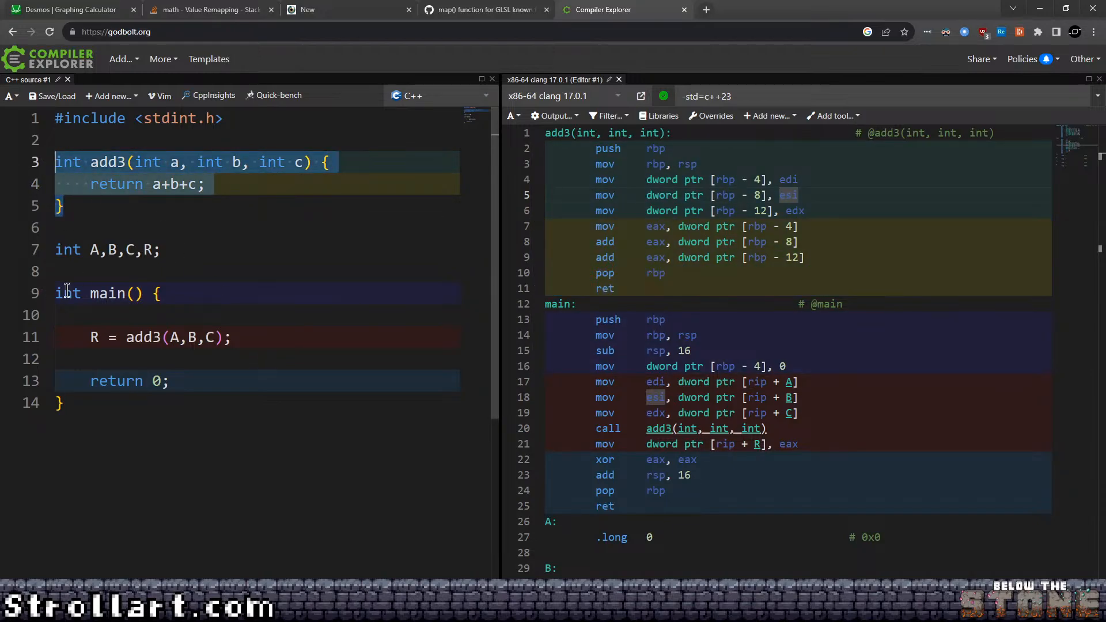
left_click(126, 337)
type("//")
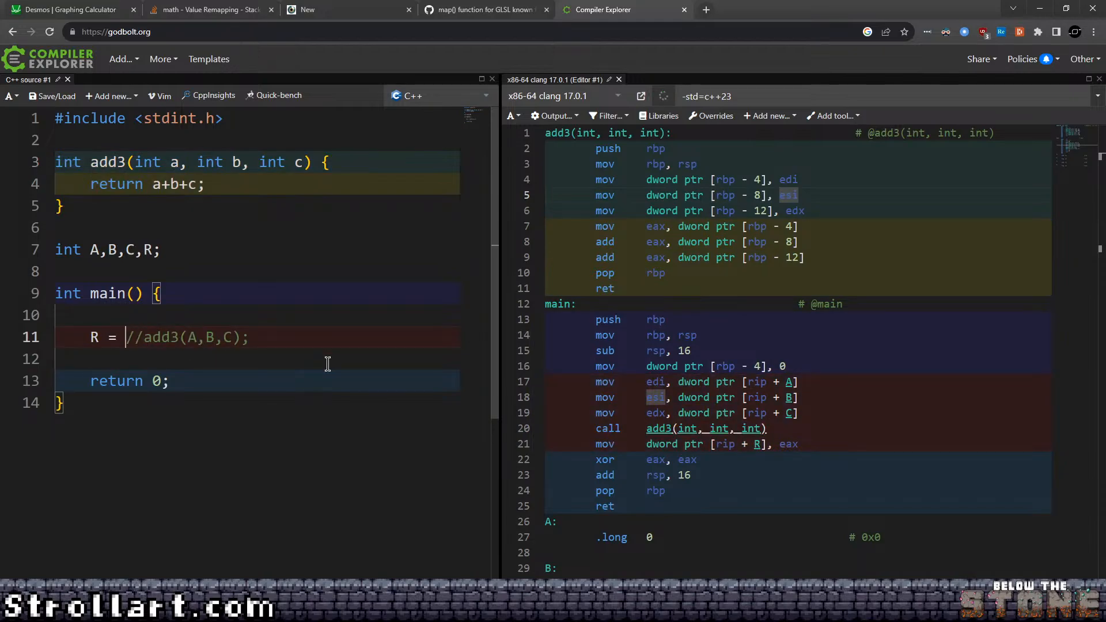
type("A+B+C")
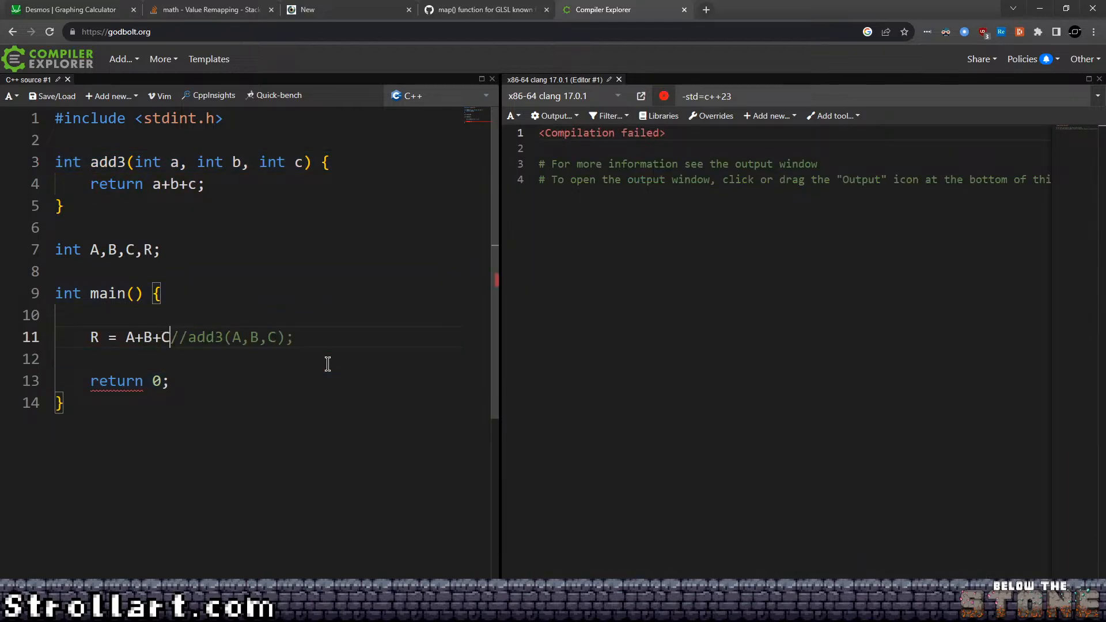
type(";")
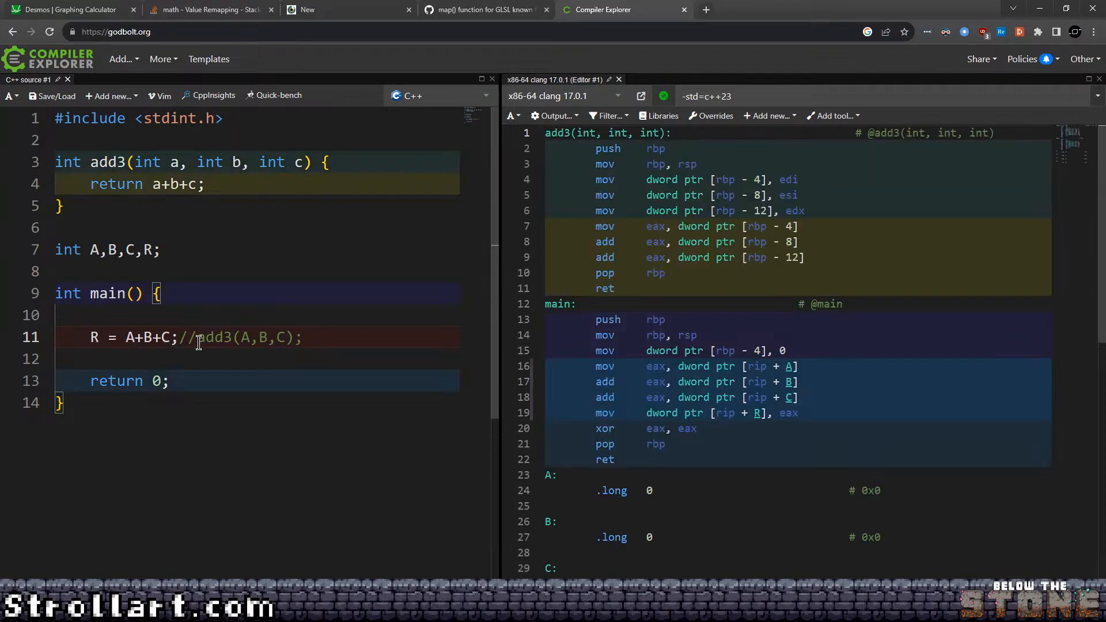
left_click(302, 339)
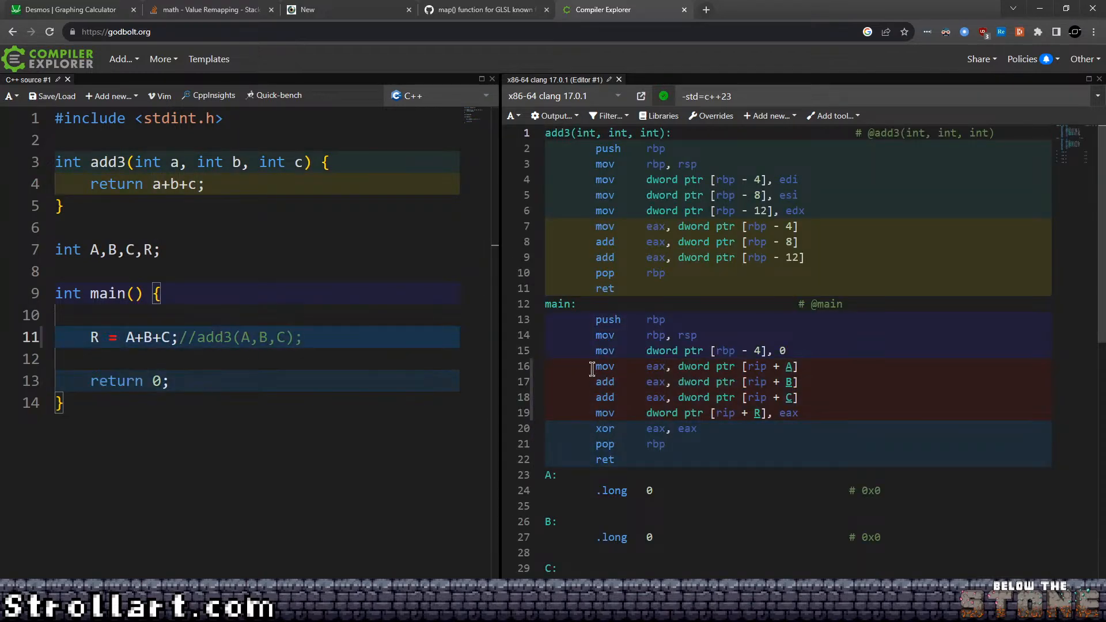
Compare add3's assembly with main's instructions for the direct A+B+C sum.
left_click_drag(616, 288, 545, 133)
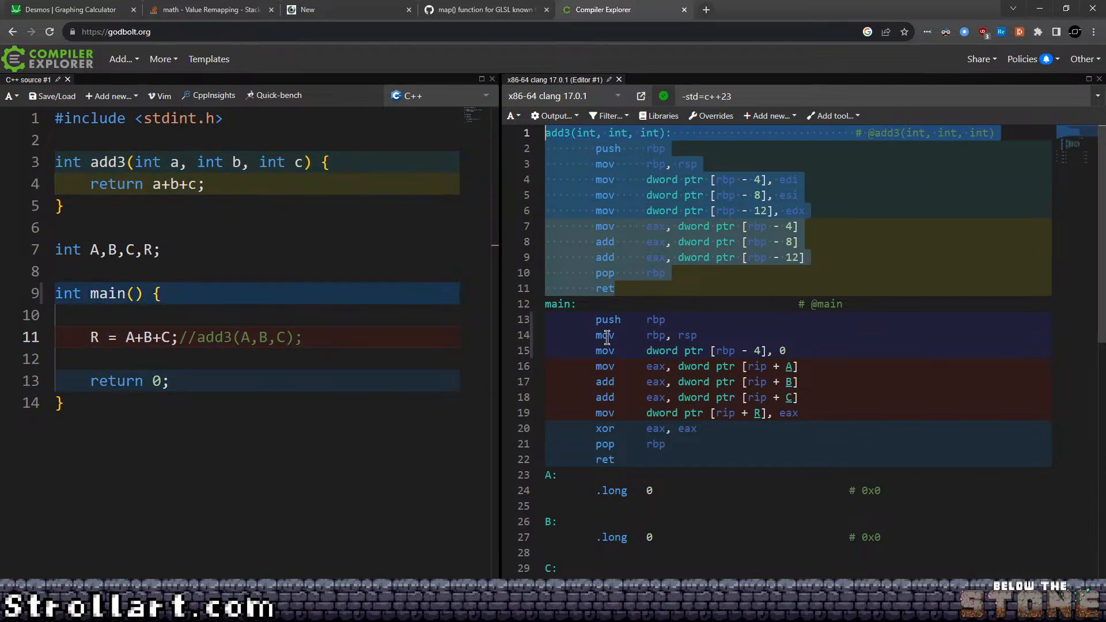
left_click_drag(595, 319, 749, 461)
left_click(749, 460)
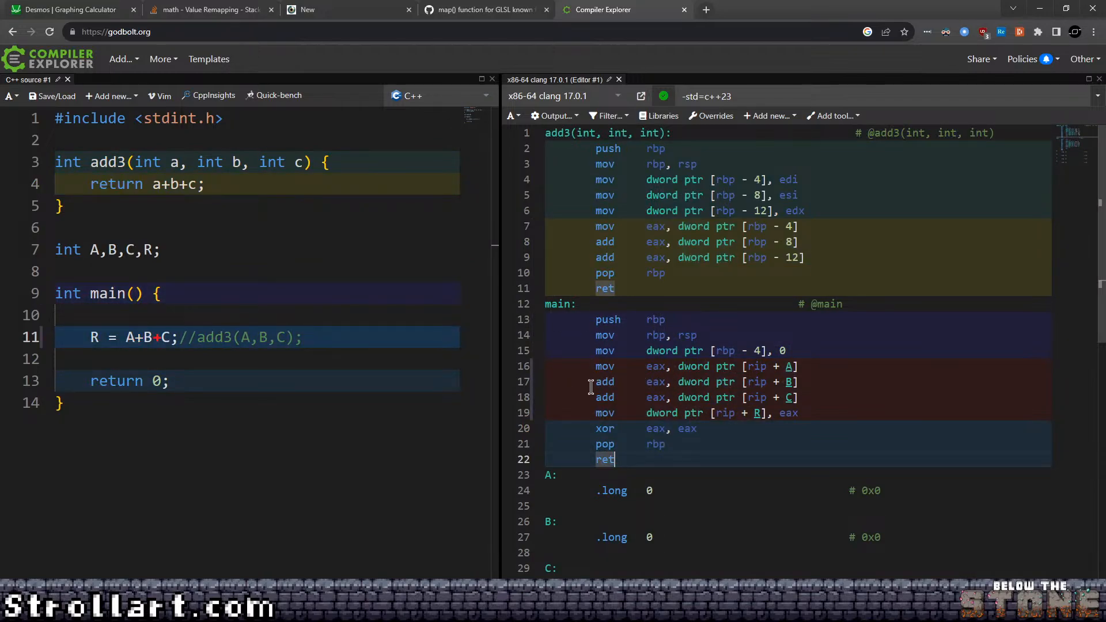
left_click(873, 397)
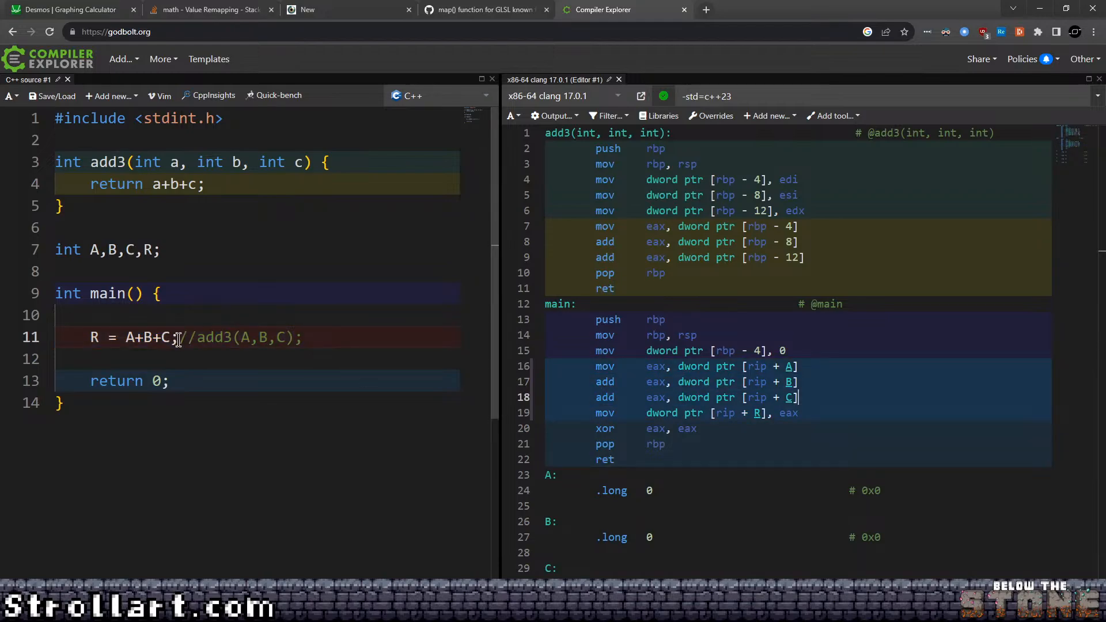
Restore R = add3(A,B,C); by removing the direct sum and comment marks, and review the call instruction in main.
left_click_drag(195, 339, 116, 338)
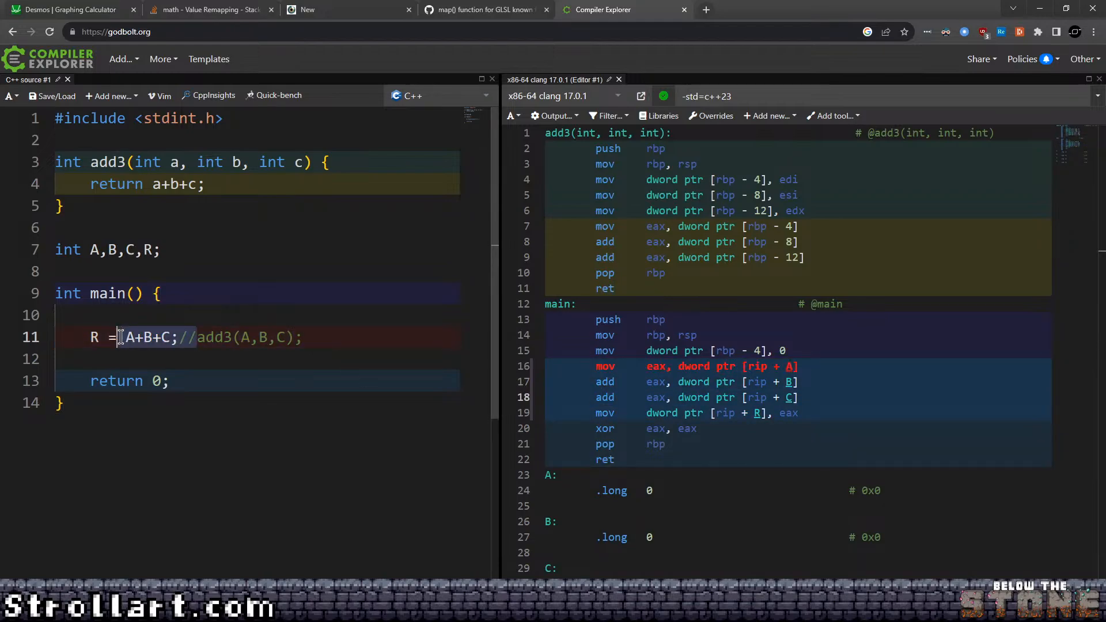
key("BackSpace")
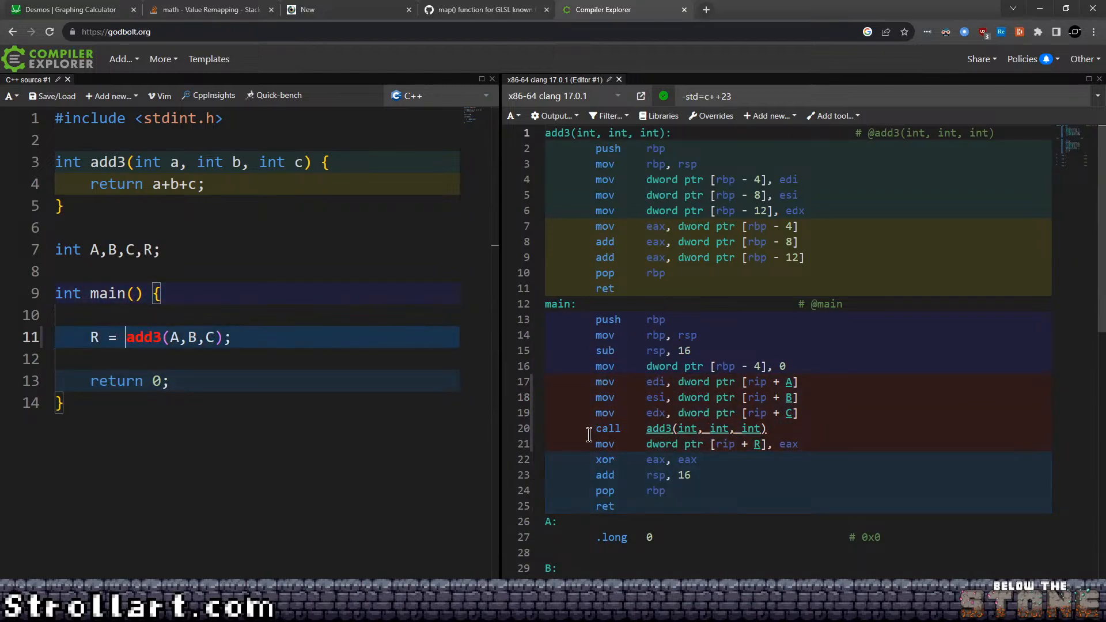
left_click_drag(596, 429, 799, 444)
left_click(826, 427)
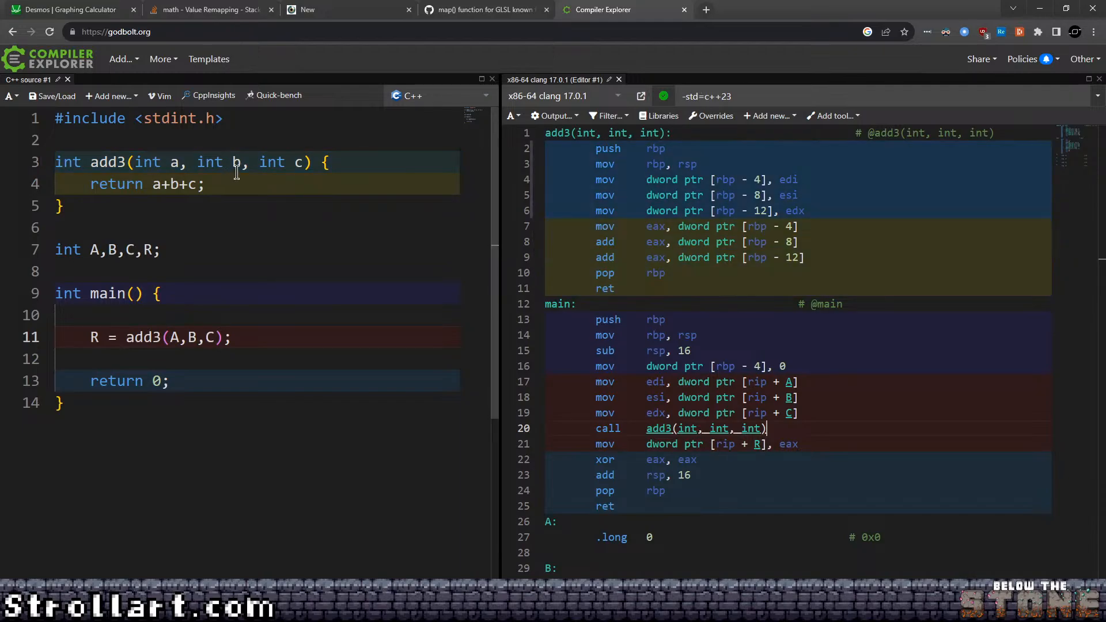
Add the -O3 flag before -std=c++23 in the compiler options and examine main's optimized load and add instructions.
left_click(685, 96)
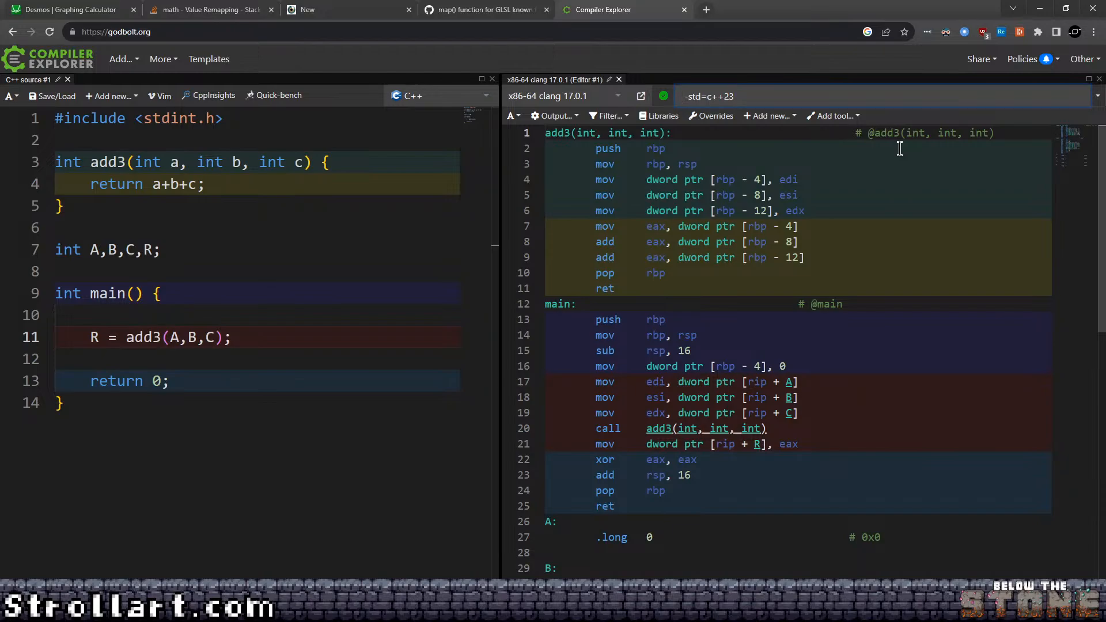
type("-O 3")
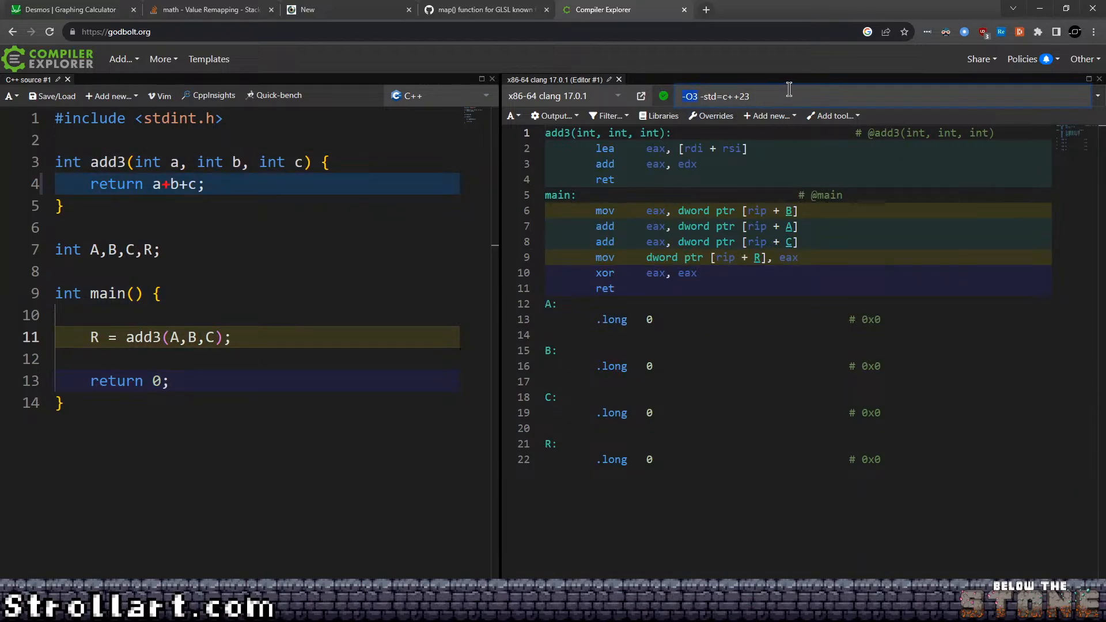
left_click(734, 412)
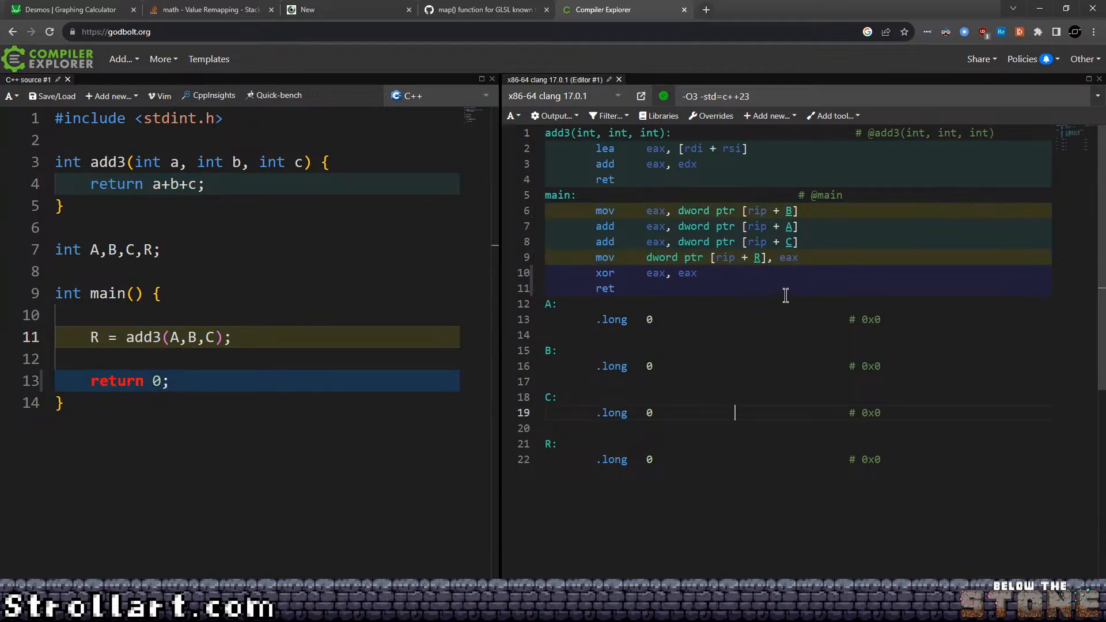
left_click(783, 382)
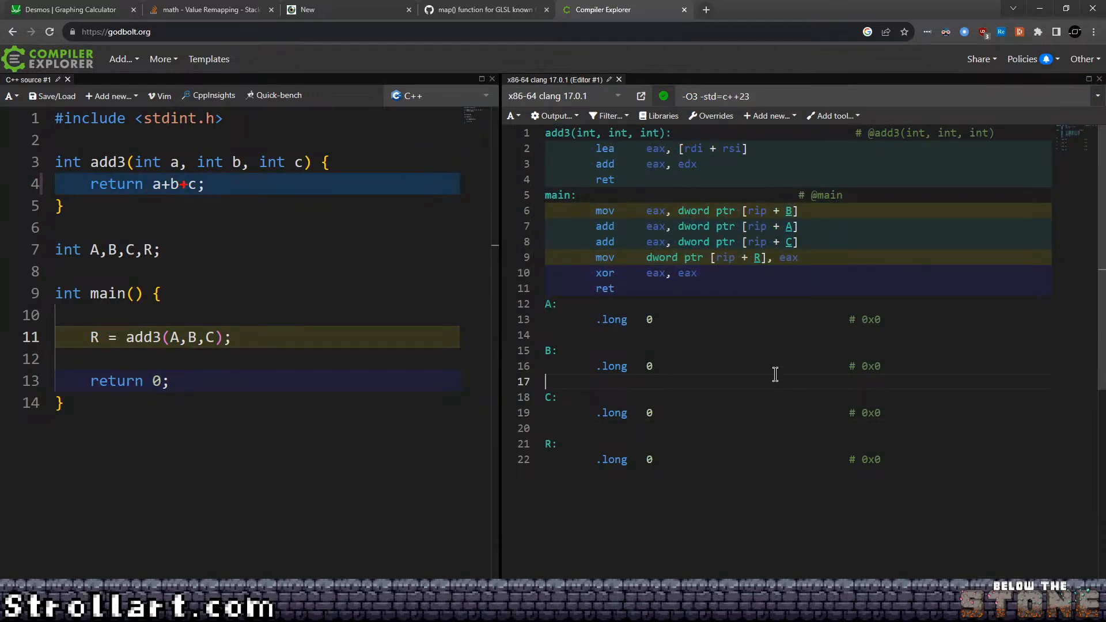
left_click_drag(592, 211, 822, 239)
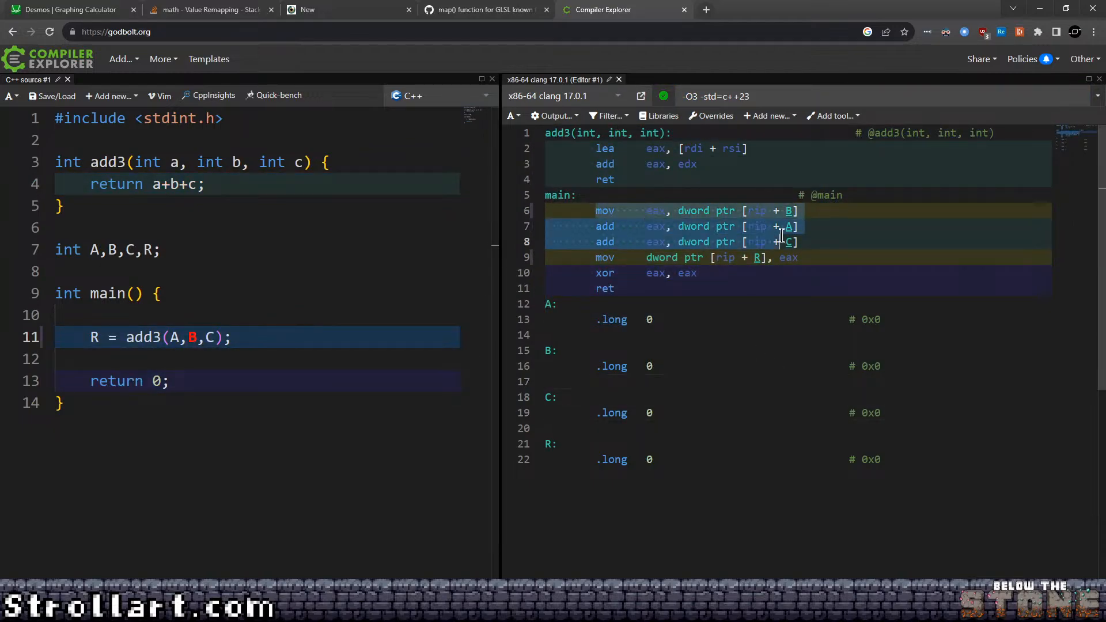
left_click(862, 239)
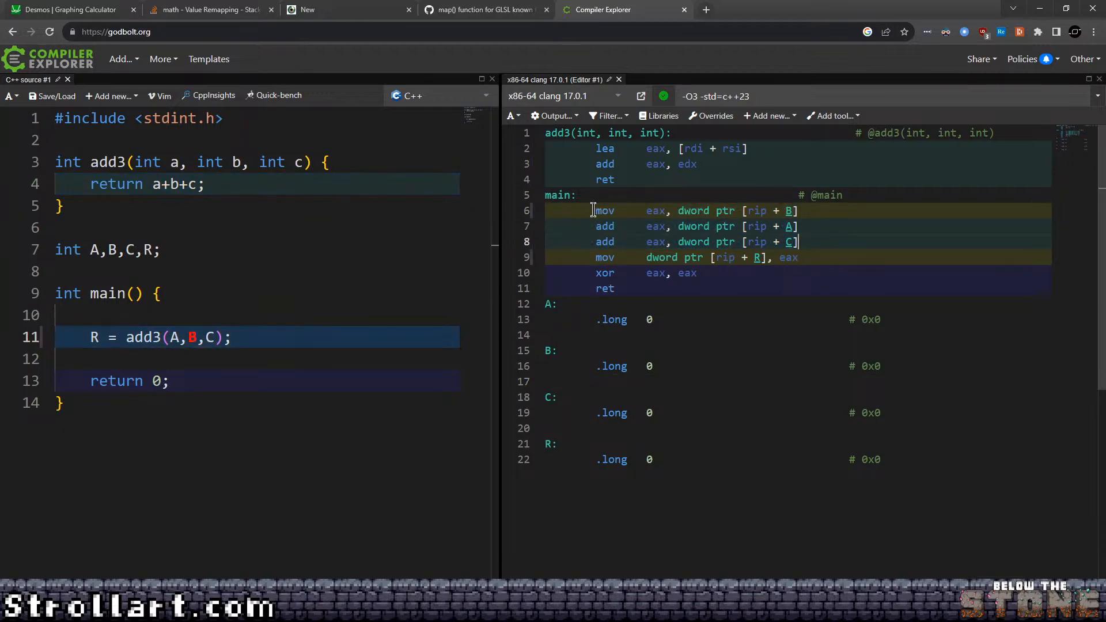
Relate the -O3 option to the instructions generated for the add3 call statement in main.
left_click_drag(698, 97, 657, 102)
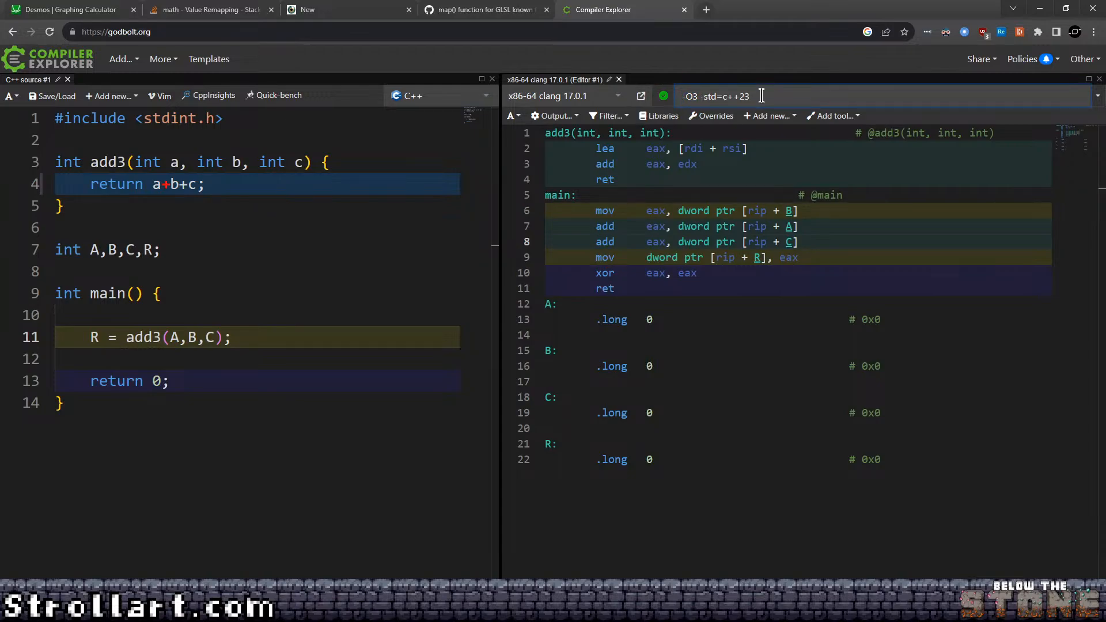
left_click(218, 316)
left_click_drag(93, 339, 255, 338)
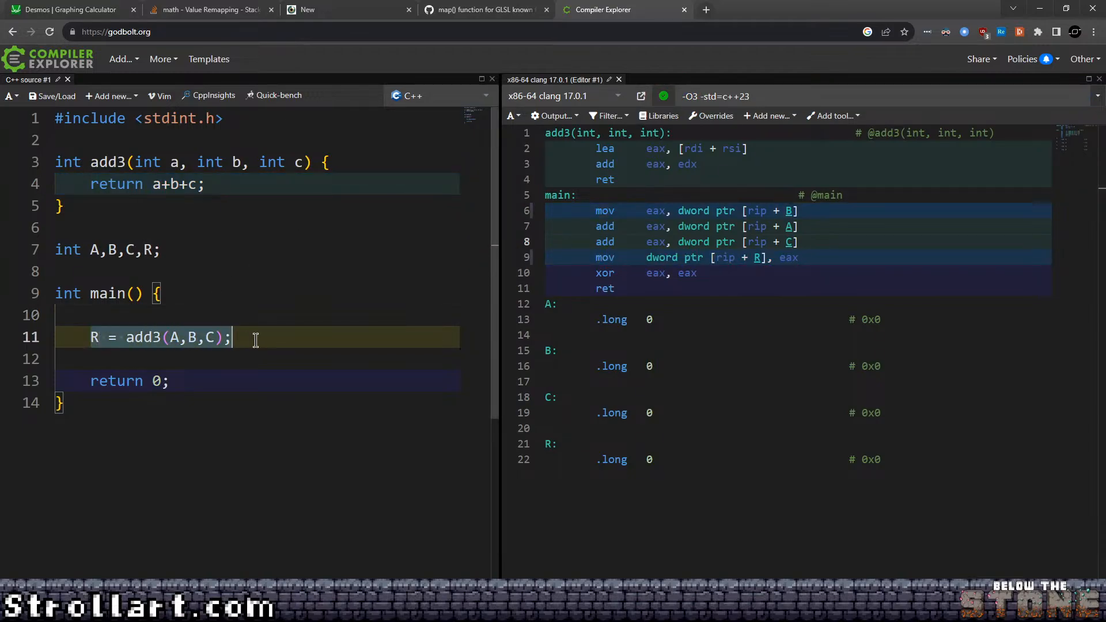
Trace how the add3(A,B,C) call in main becomes the eax load of B and the additions of A and C.
left_click(296, 336)
left_click_drag(126, 339, 290, 340)
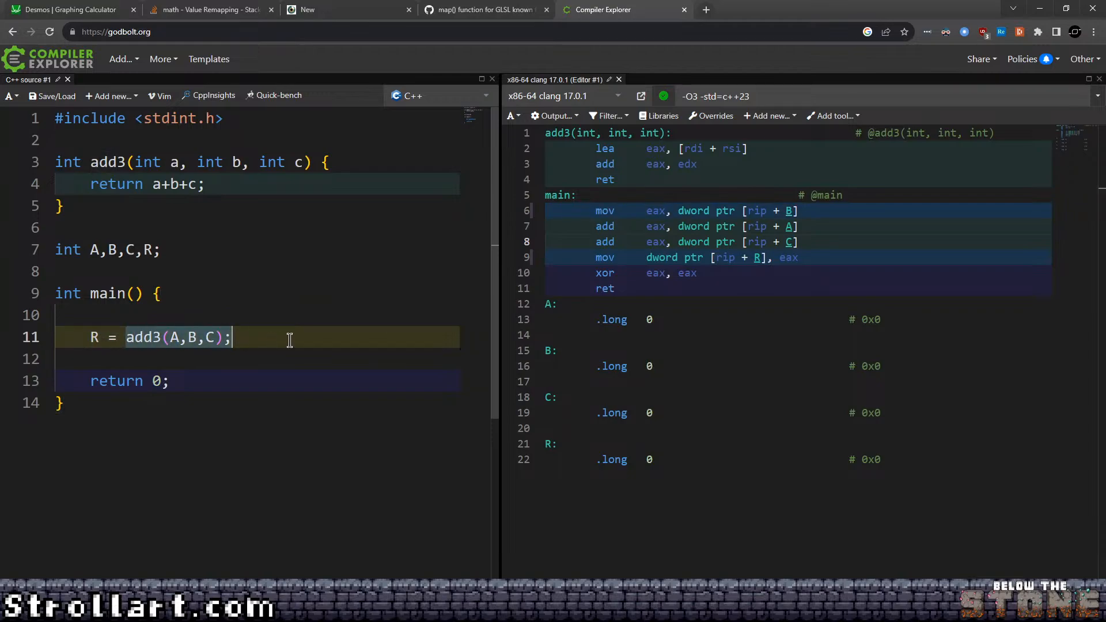
left_click(282, 340)
left_click_drag(125, 339, 311, 341)
left_click(299, 340)
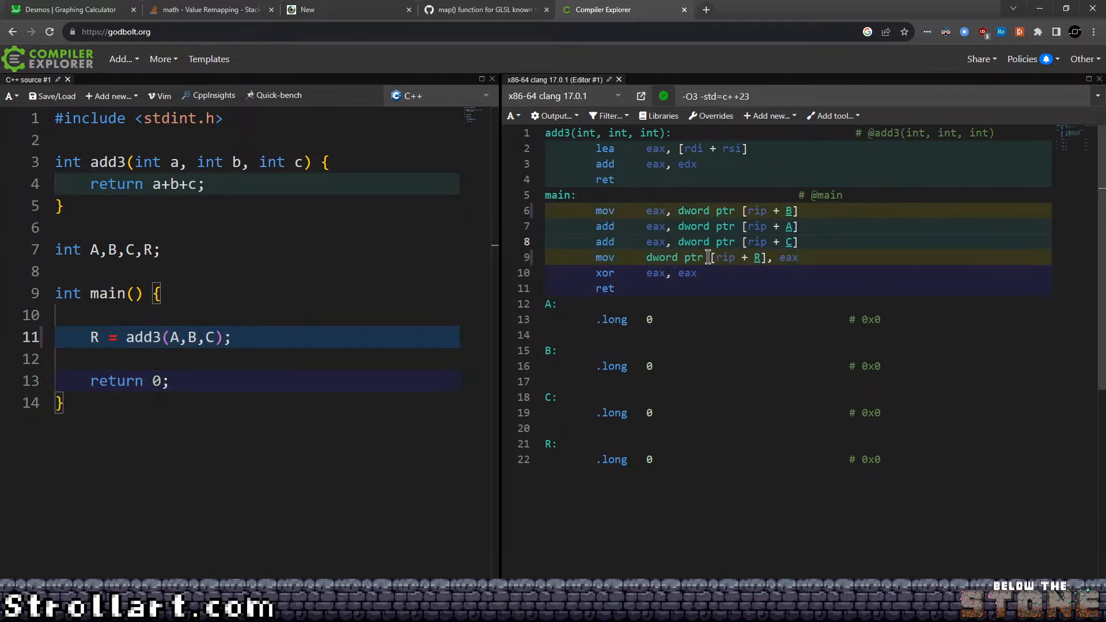
left_click(849, 228)
left_click_drag(799, 214, 693, 217)
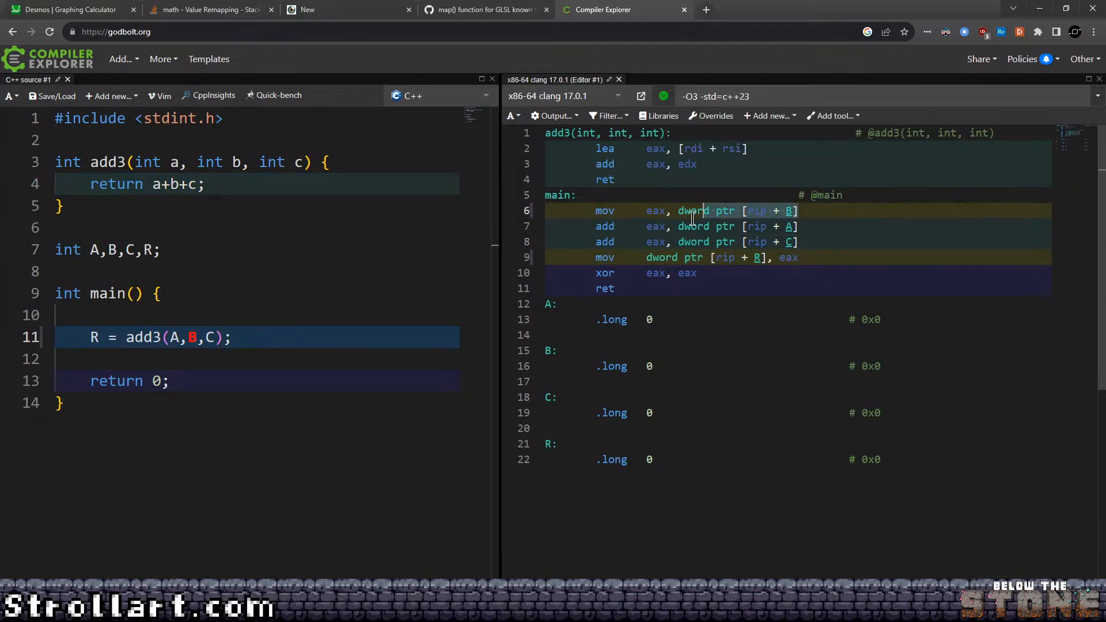
double_click(655, 211)
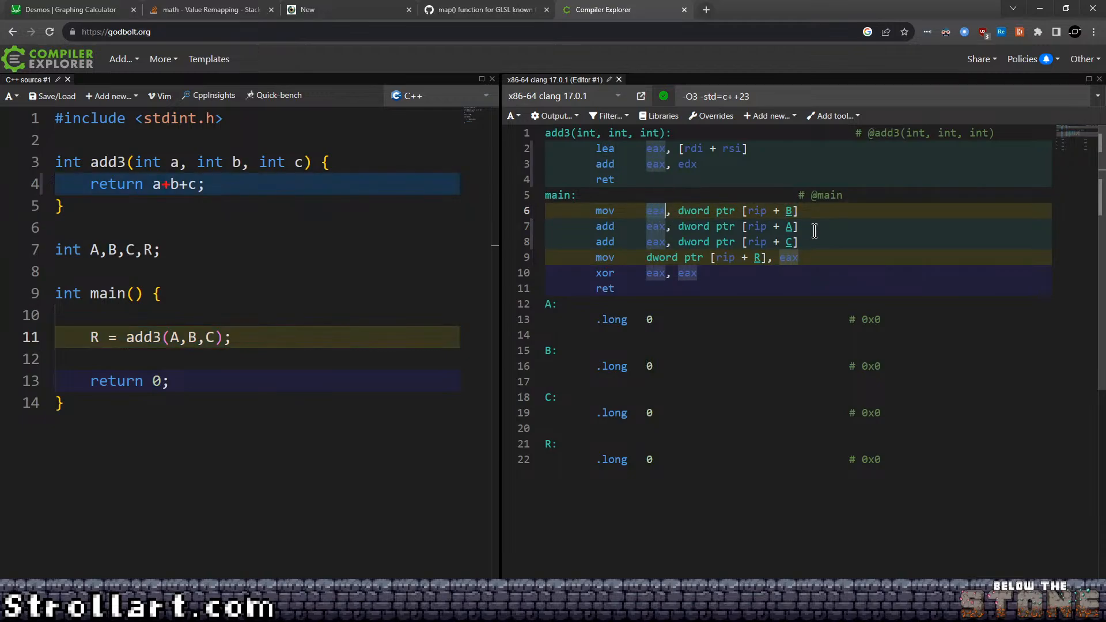
left_click_drag(823, 227, 678, 227)
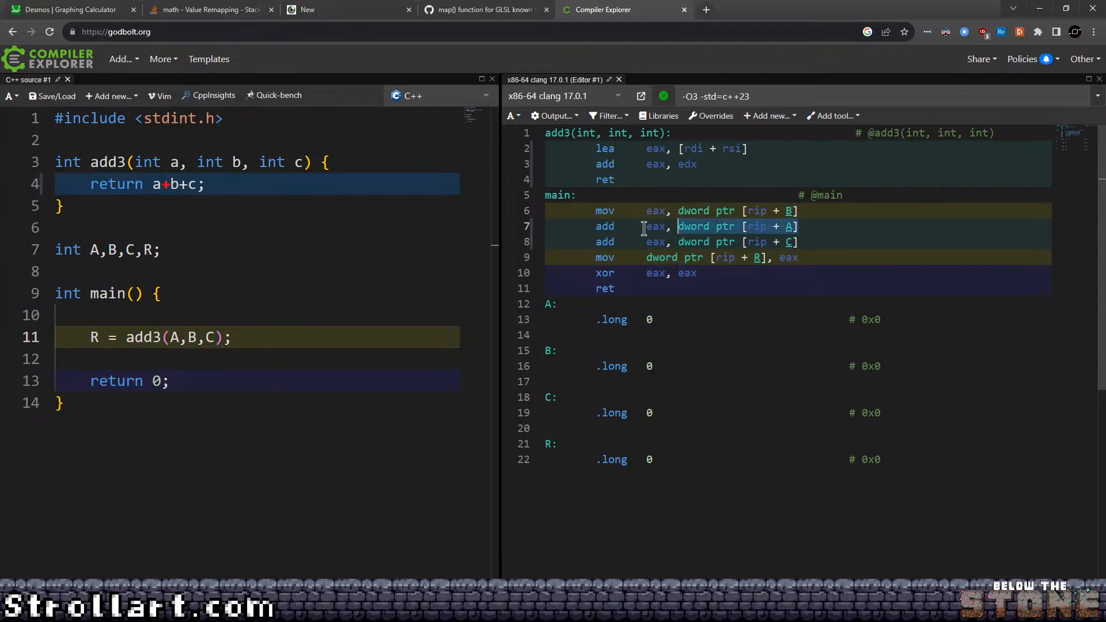
left_click(663, 227)
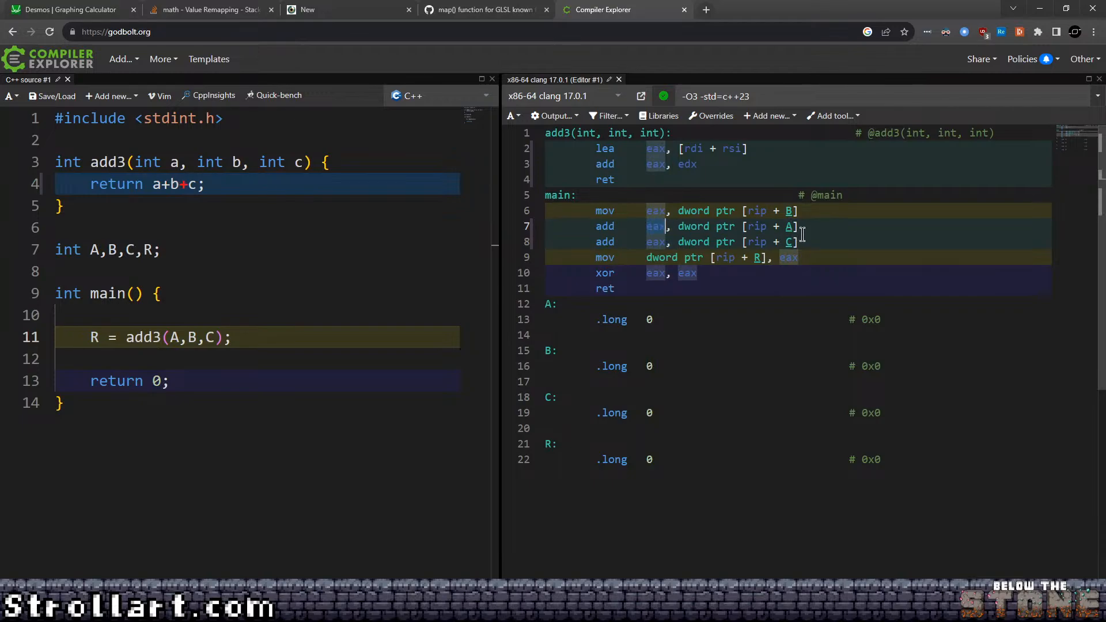
left_click_drag(805, 242, 679, 246)
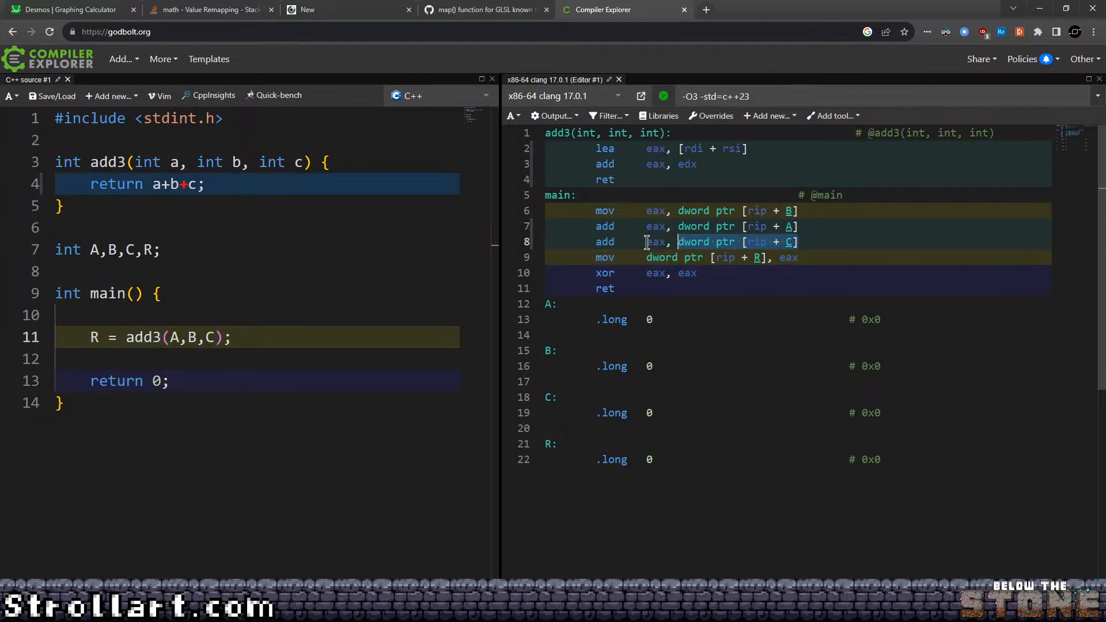
left_click(663, 243)
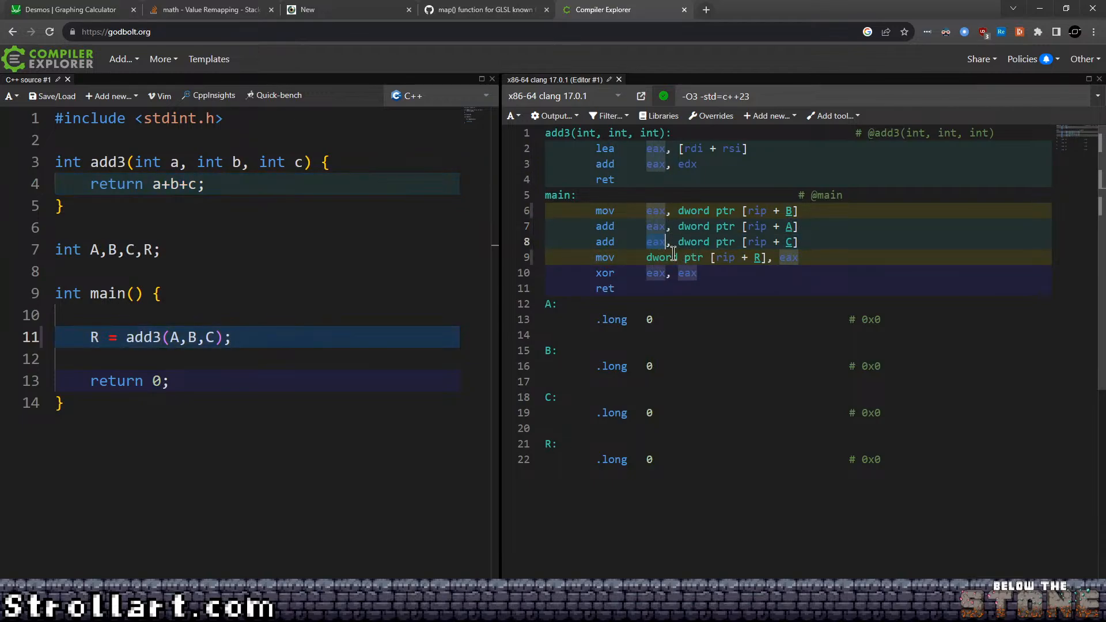
left_click(809, 245)
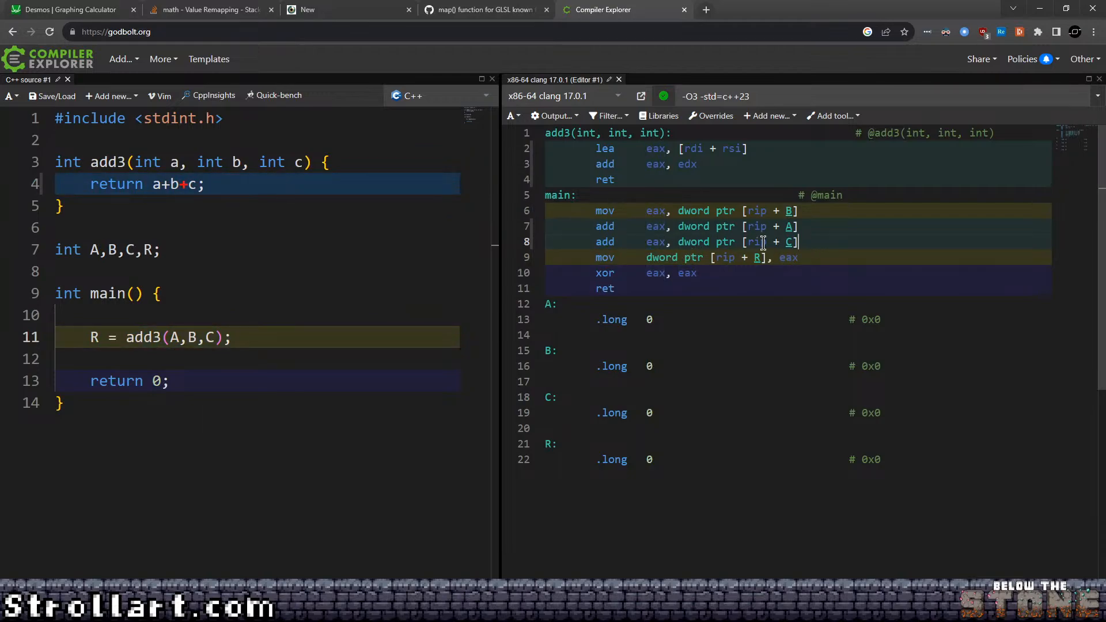
Examine the mov instruction that stores eax into R and match main's instruction block to the R = add3(A,B,C); statement.
left_click(781, 257)
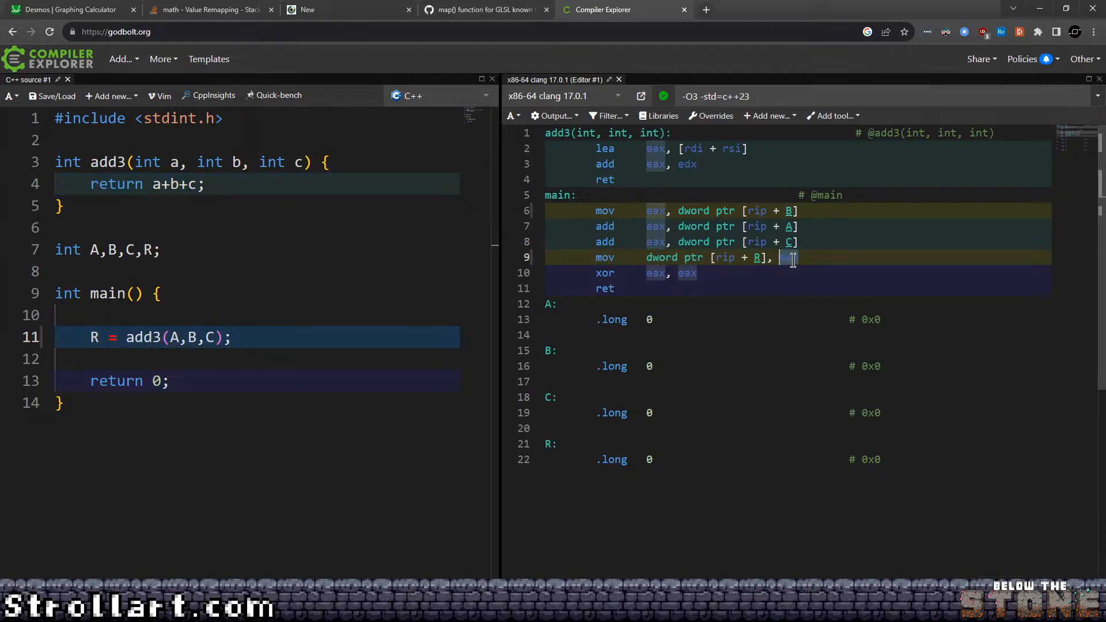
left_click_drag(647, 258, 765, 262)
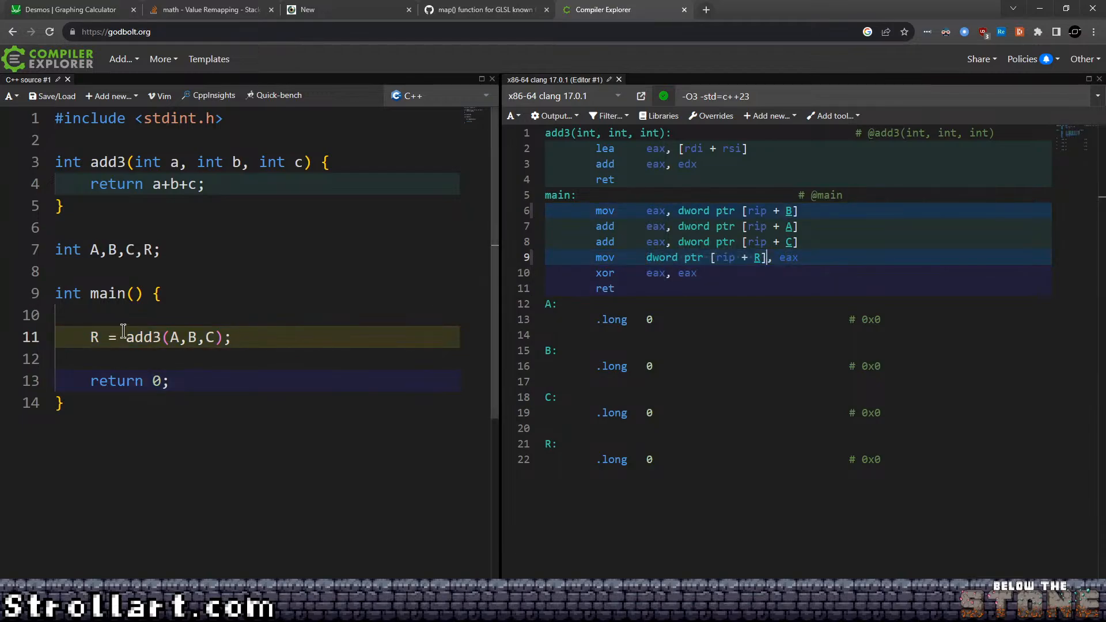
key("Down")
left_click(835, 258)
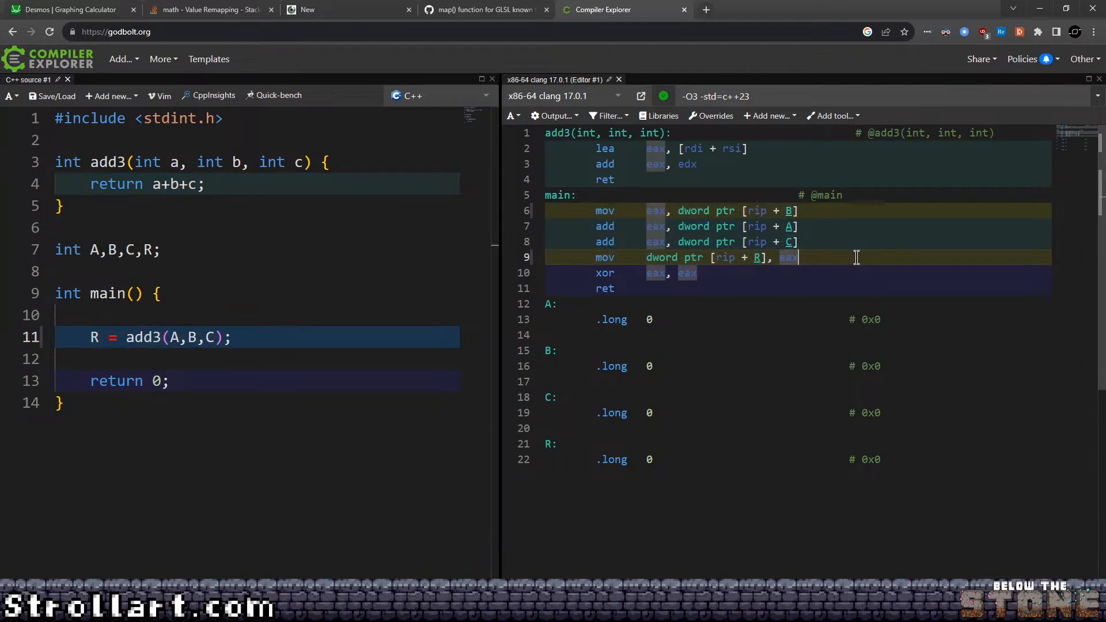
left_click_drag(857, 258, 546, 211)
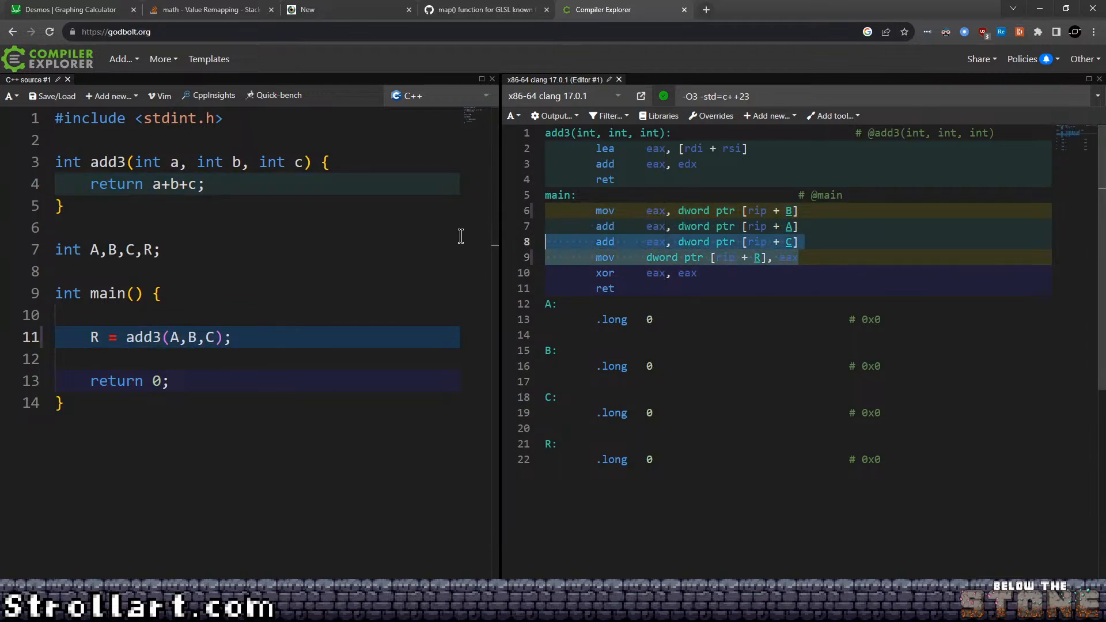
left_click_drag(286, 344, 11, 333)
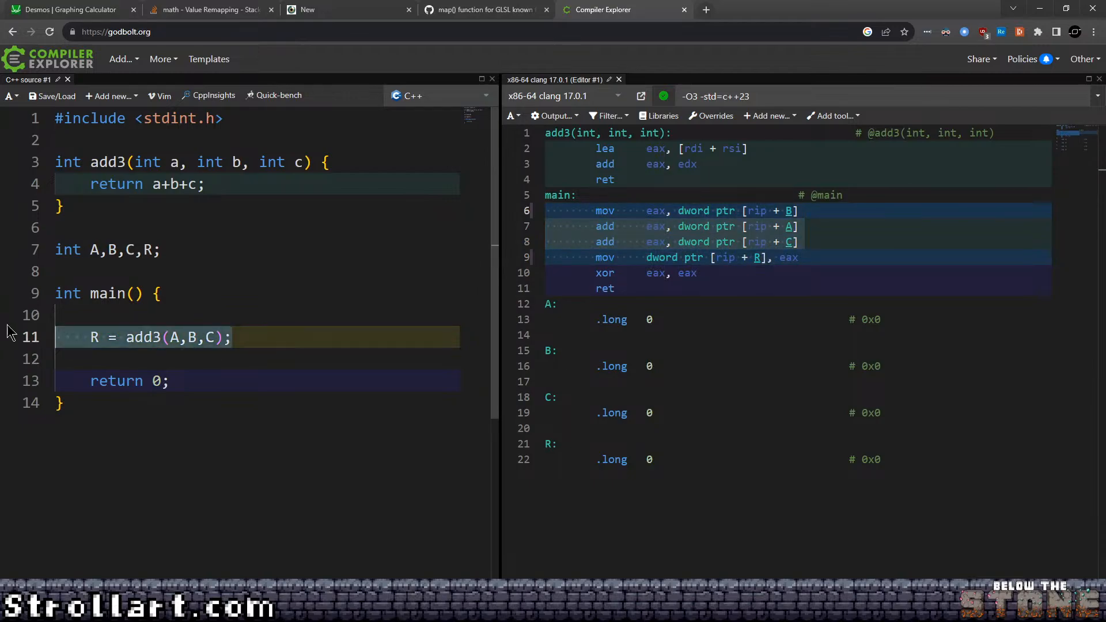
left_click(326, 344)
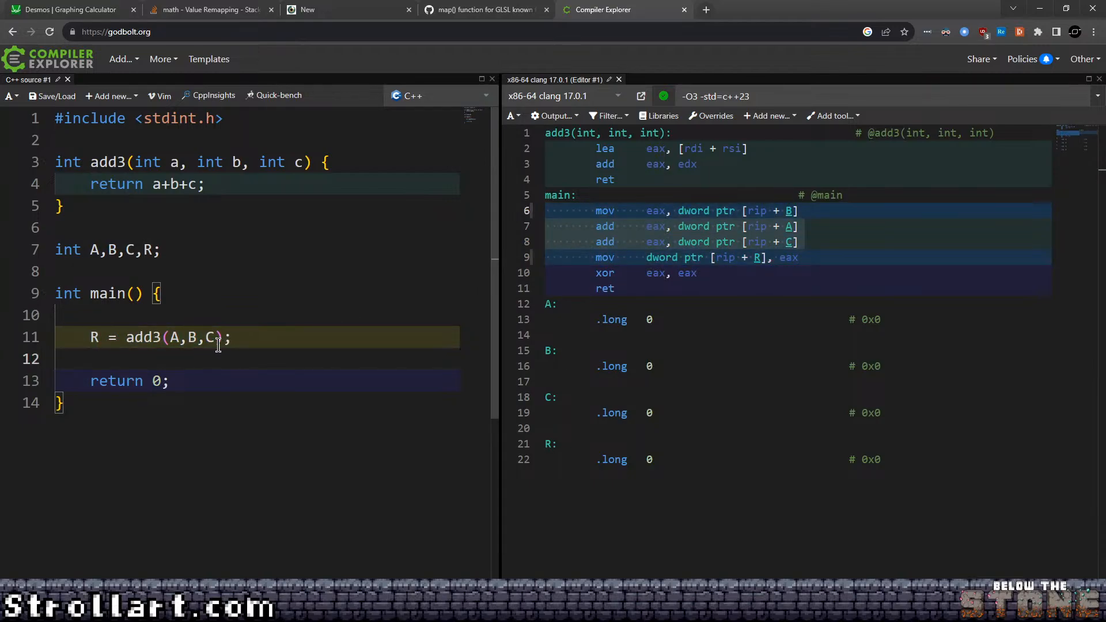
Move the global declaration int A,B,C,R; into main, above the add3 call.
left_click(164, 314)
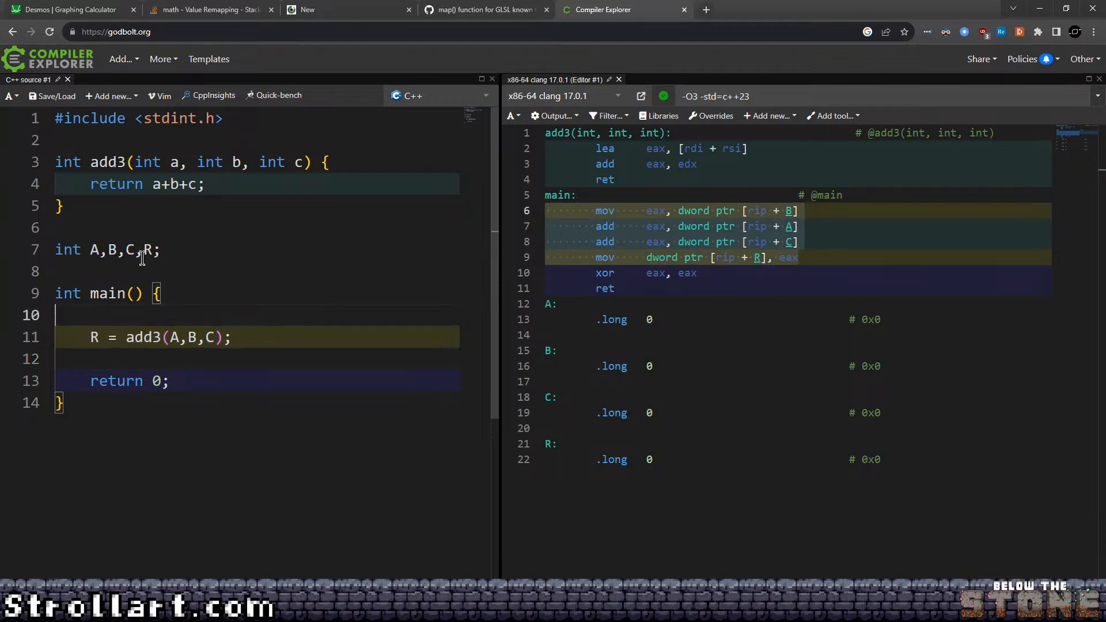
left_click_drag(177, 257, 34, 237)
left_click(209, 257)
key("shift+Home")
key("ctrl+c")
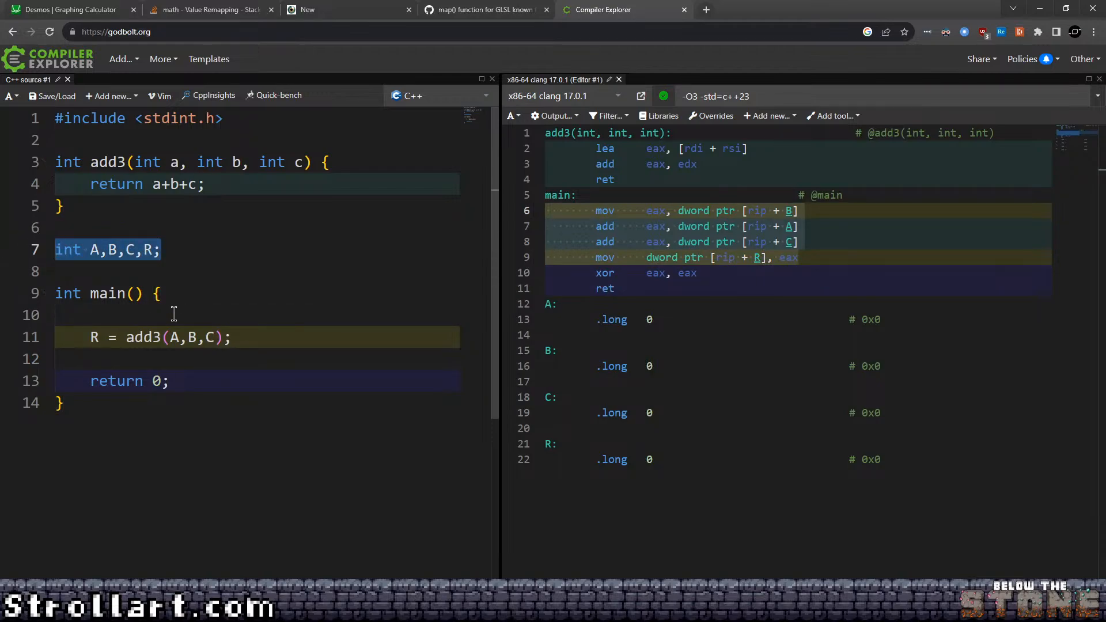
key("BackSpace")
left_click(233, 293)
key("Return")
key("Return")
key("ctrl+v")
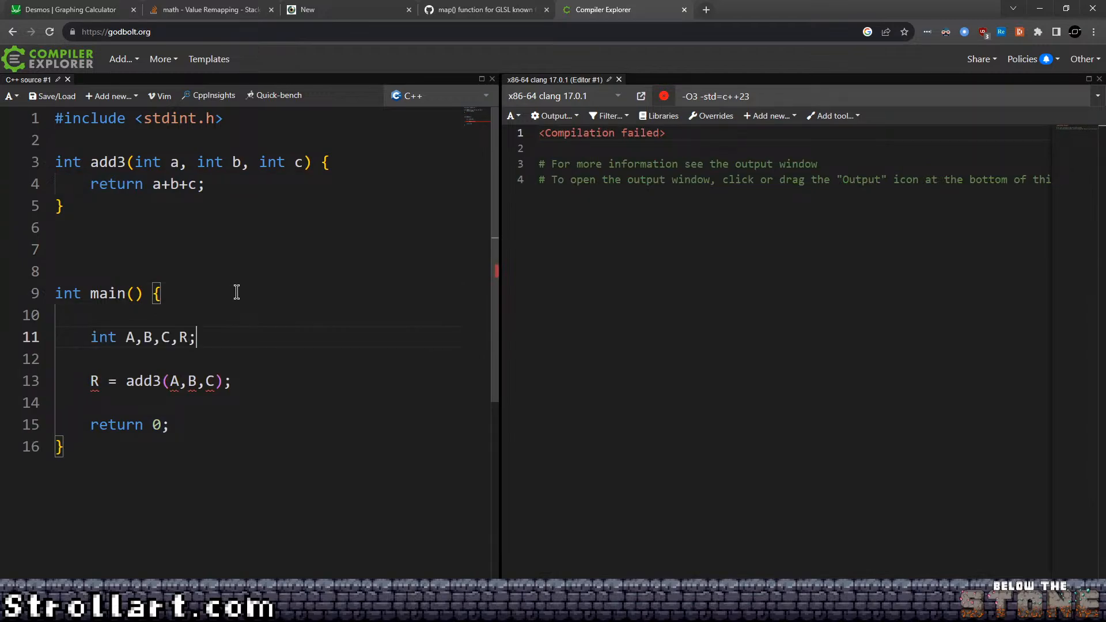
Compare main's source statements with its xor and ret instructions, matching them to return 0.
left_click_drag(73, 293, 175, 432)
left_click(225, 455)
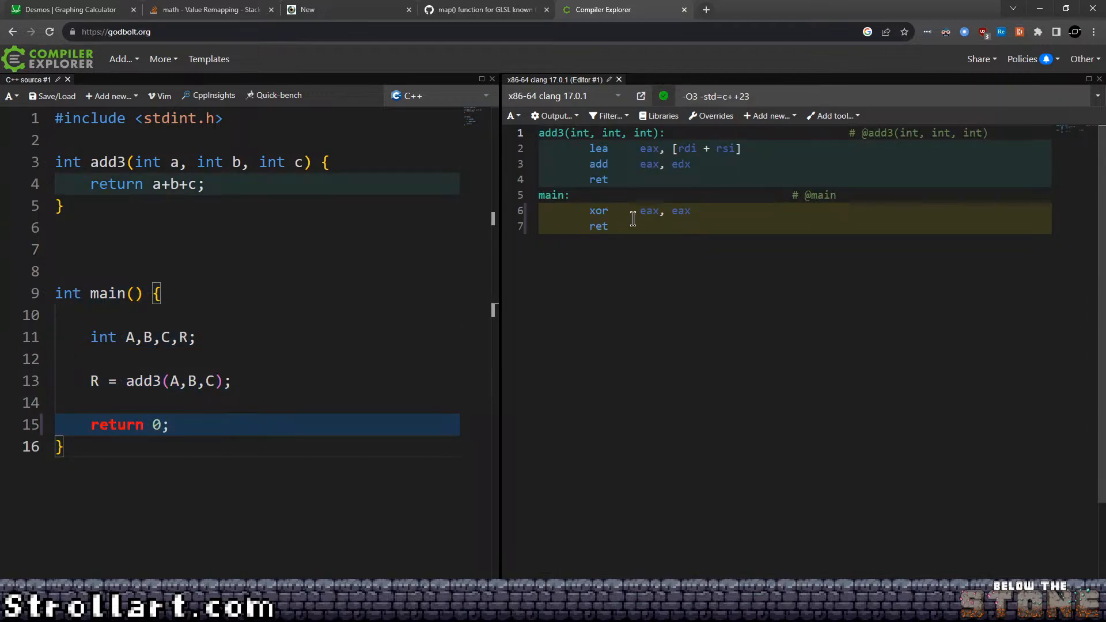
left_click_drag(633, 219, 522, 199)
left_click(718, 270)
left_click_drag(696, 212, 557, 213)
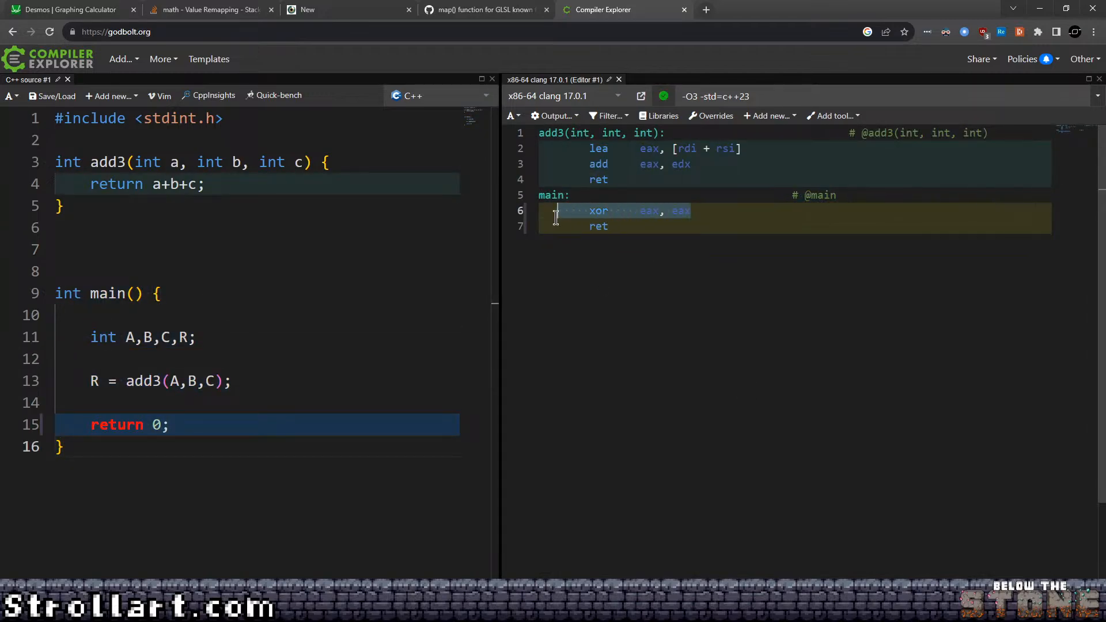
left_click(658, 222)
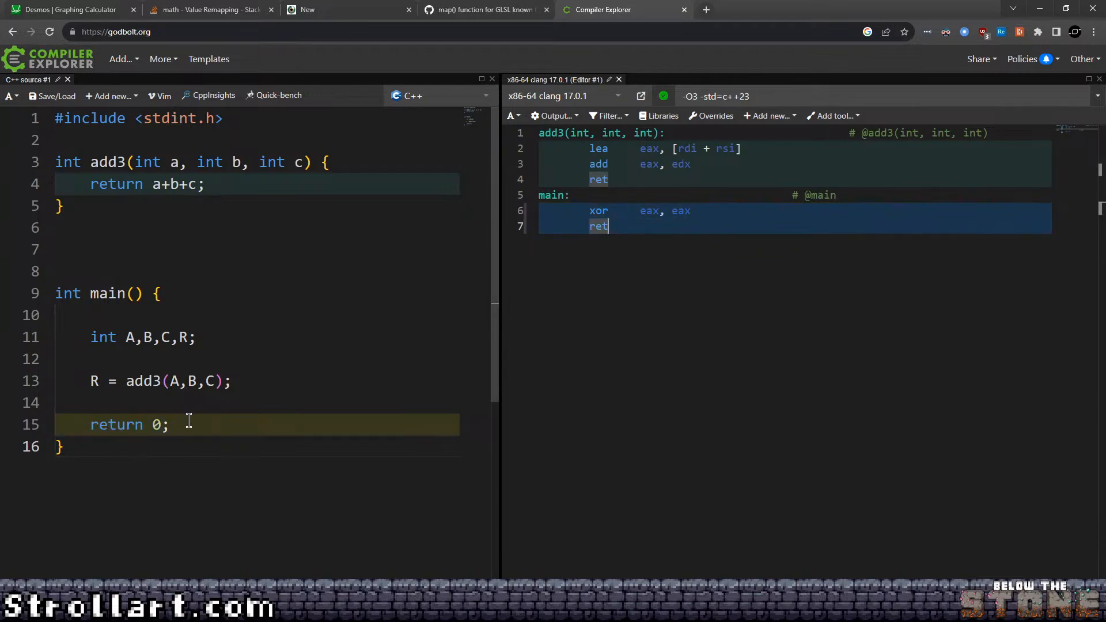
left_click_drag(187, 423, 56, 427)
left_click(204, 428)
left_click_drag(256, 389, 3, 319)
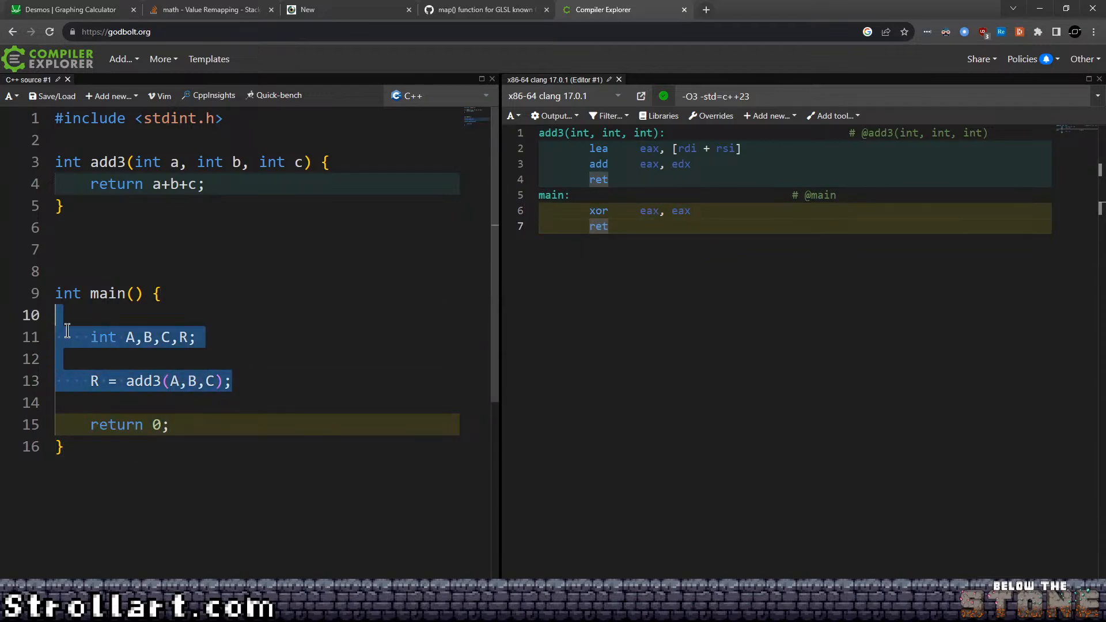
left_click(277, 364)
mouse_move(75, 429)
left_mouse_down()
mouse_move(175, 427)
mouse_move(75, 426)
left_mouse_up()
left_click(704, 247)
left_click_drag(717, 212, 557, 225)
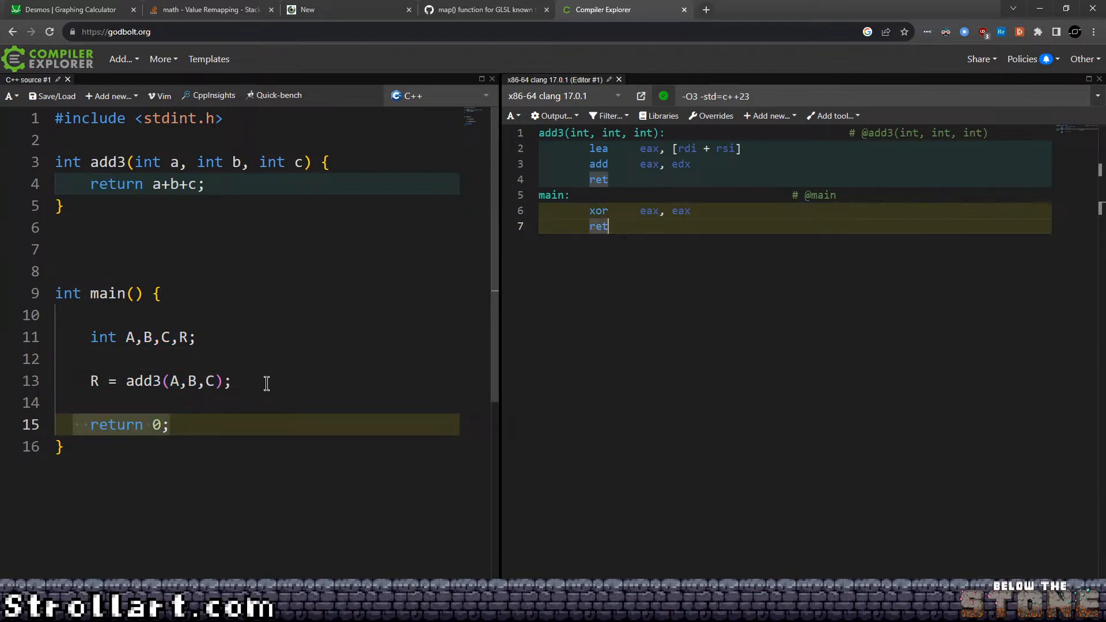
Review the local int A,B,C,R; declaration and the assignment to R inside main.
left_click_drag(292, 385, 46, 339)
left_click_drag(248, 345, 4, 334)
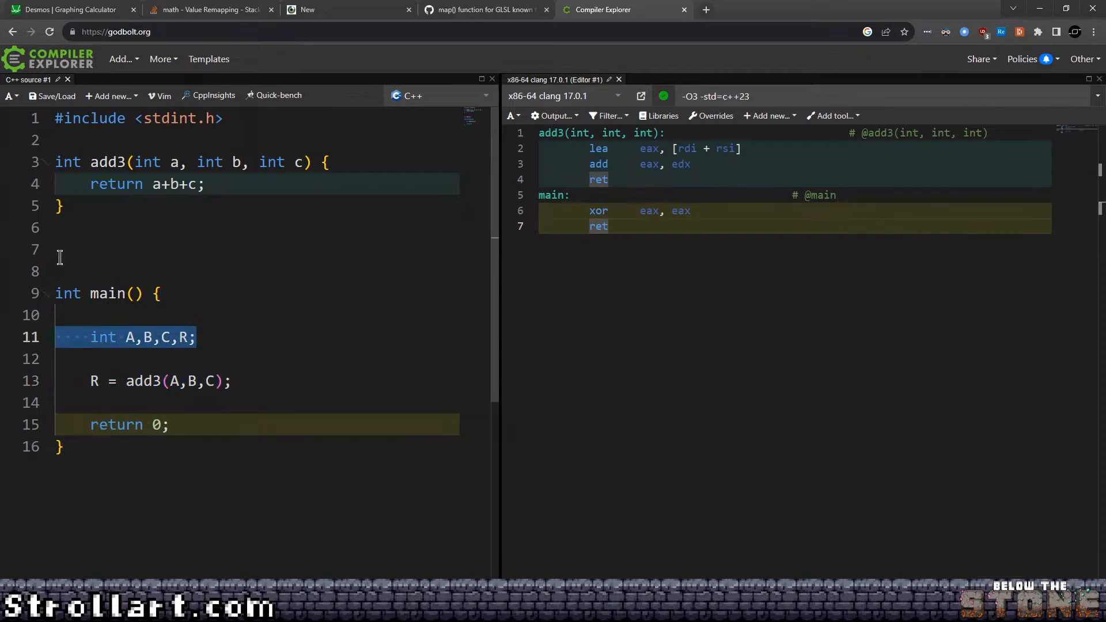
left_click(60, 256)
left_click_drag(251, 405, 252, 319)
left_click(252, 320)
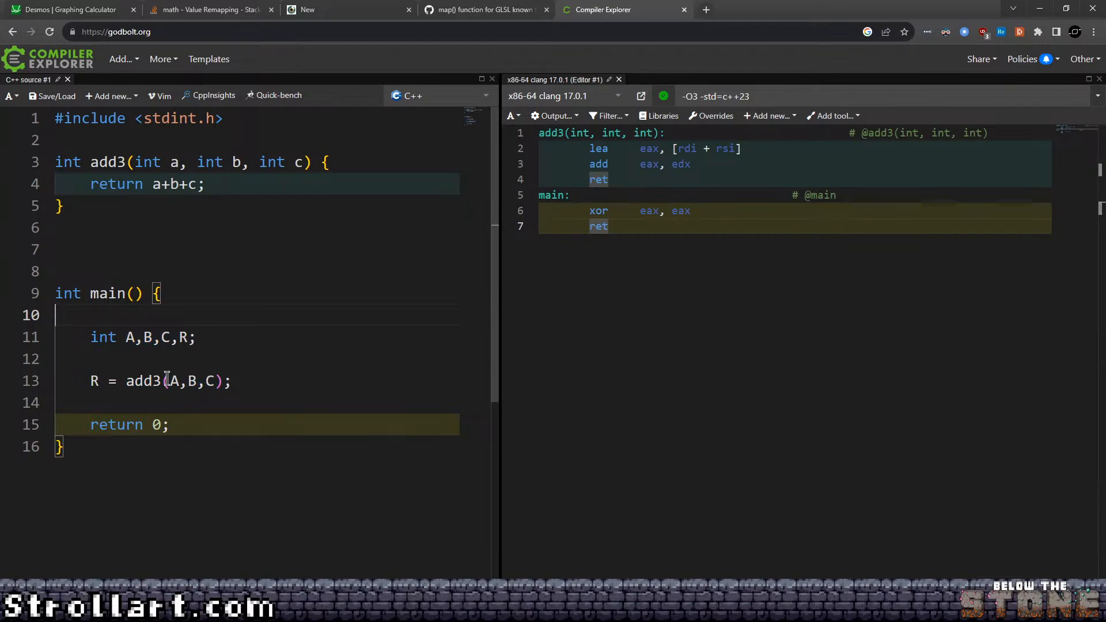
left_click_drag(98, 381, 89, 382)
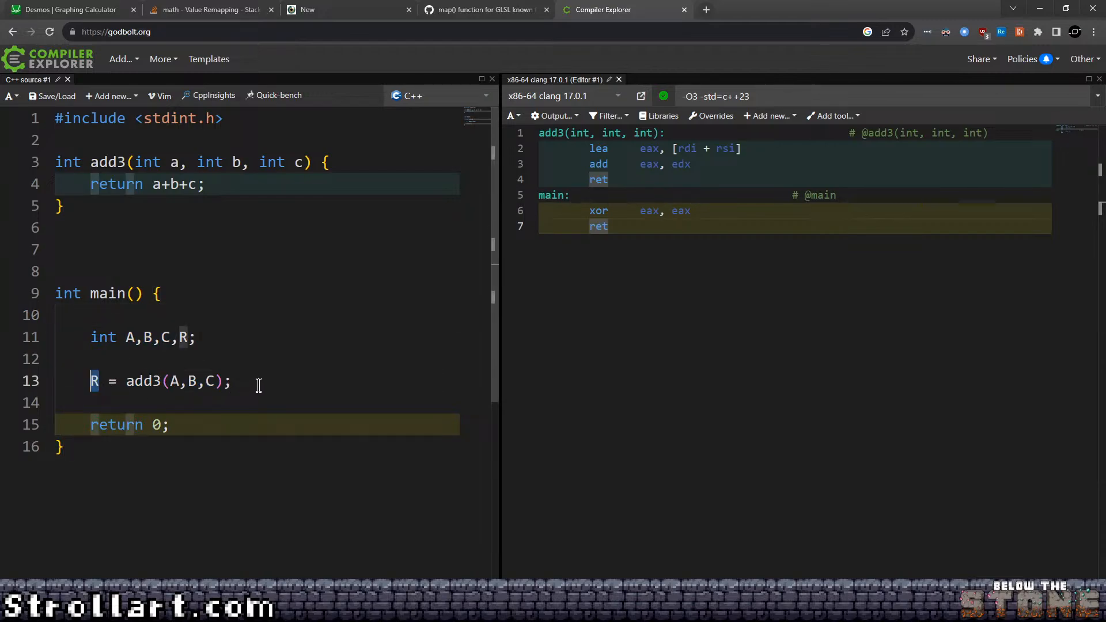
left_click(109, 381)
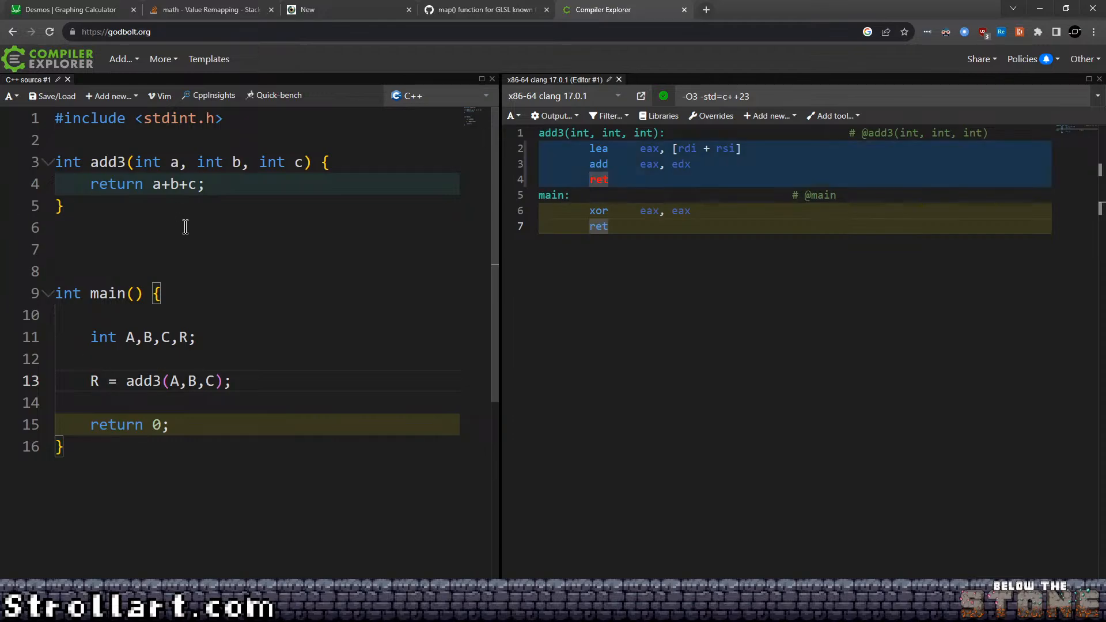
left_click(124, 253)
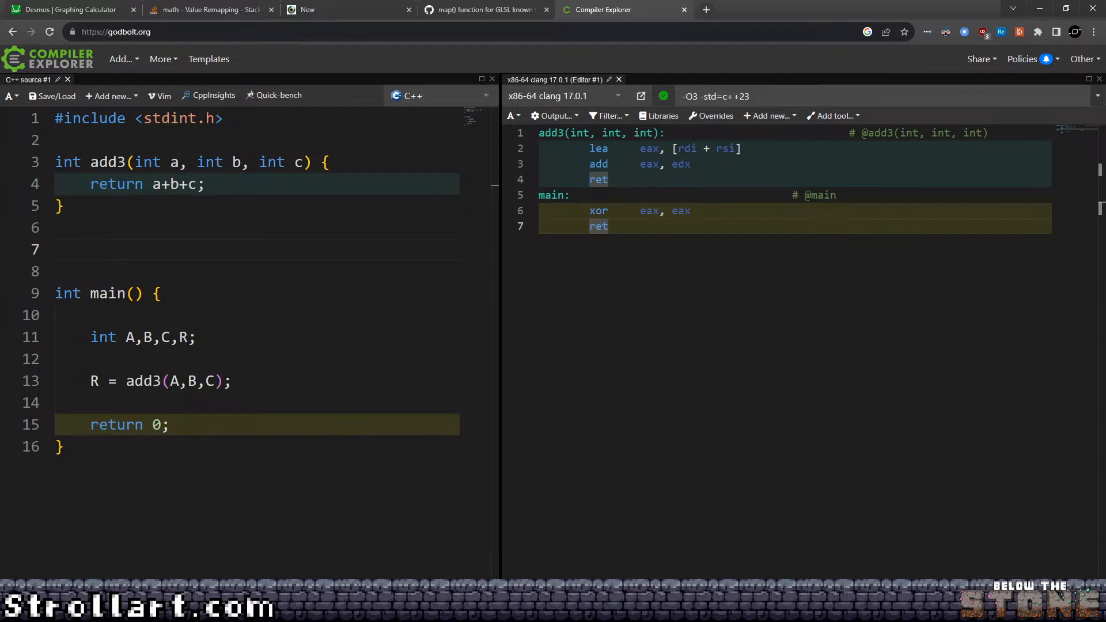
Compare the main function's source with the complete optimized assembly listing for add3 and main.
left_click_drag(227, 500, 68, 206)
left_click_drag(720, 306, 523, 69)
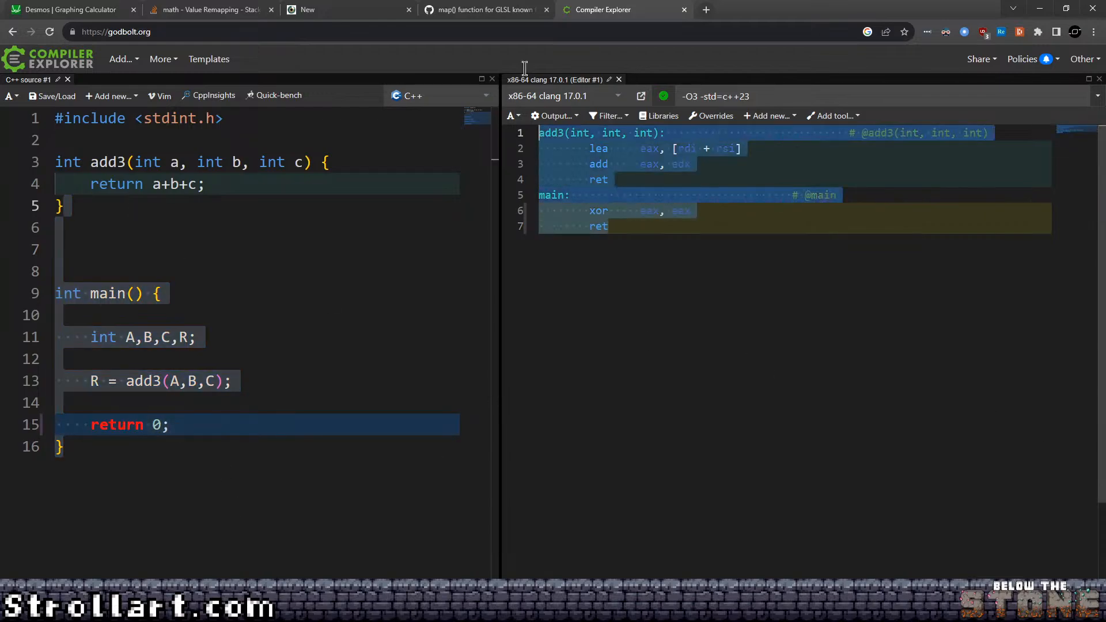
left_click(815, 287)
left_click_drag(815, 287, 536, 132)
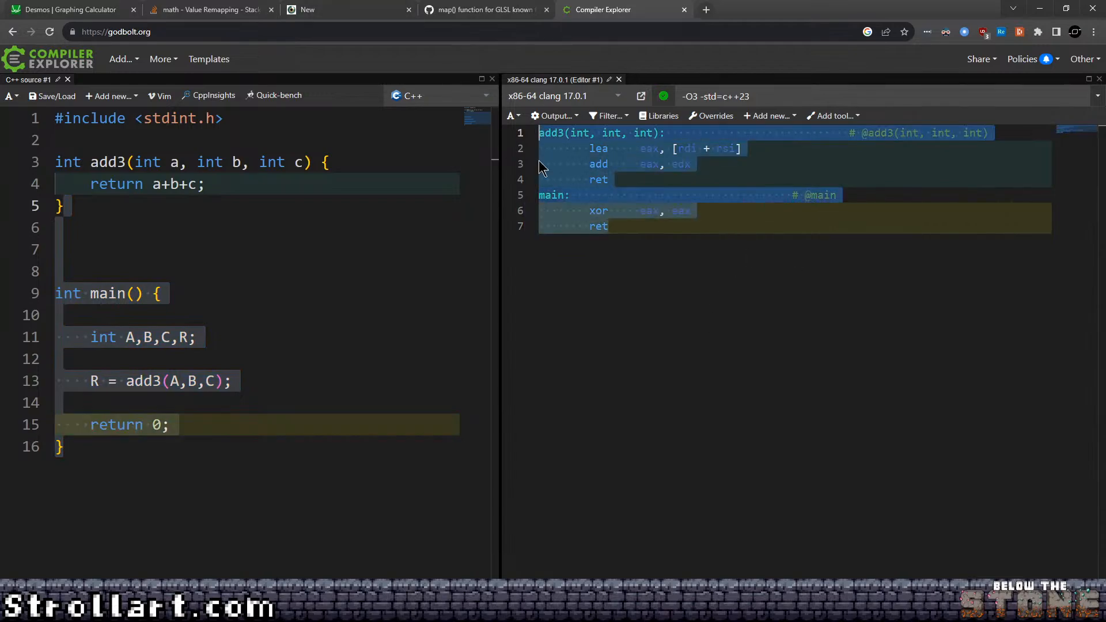
left_click(865, 330)
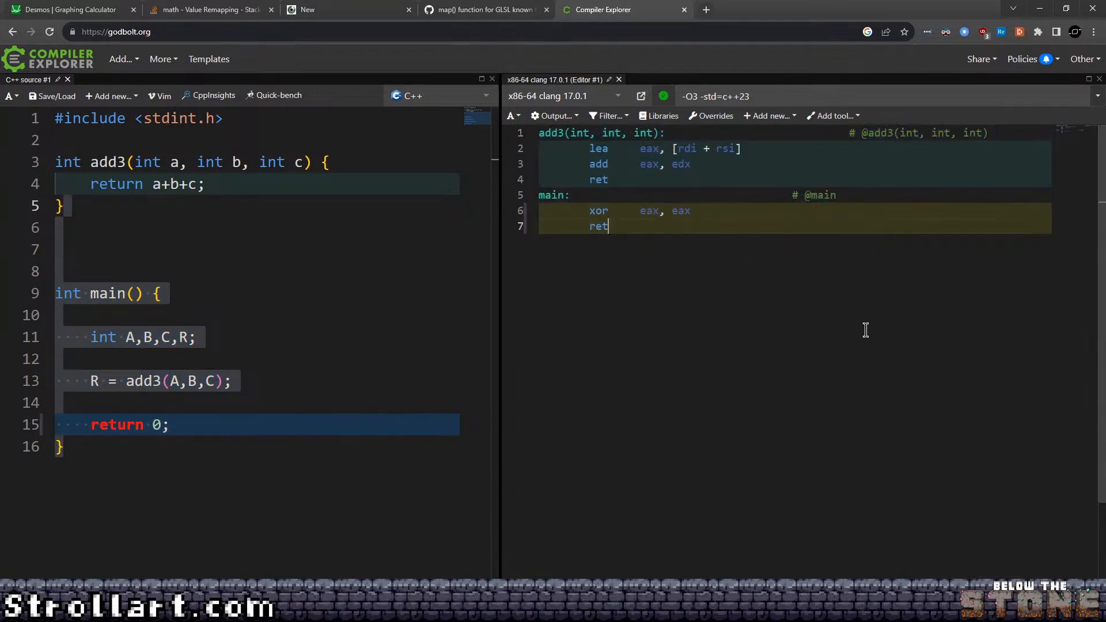
left_click_drag(844, 290, 408, 64)
left_click(868, 307)
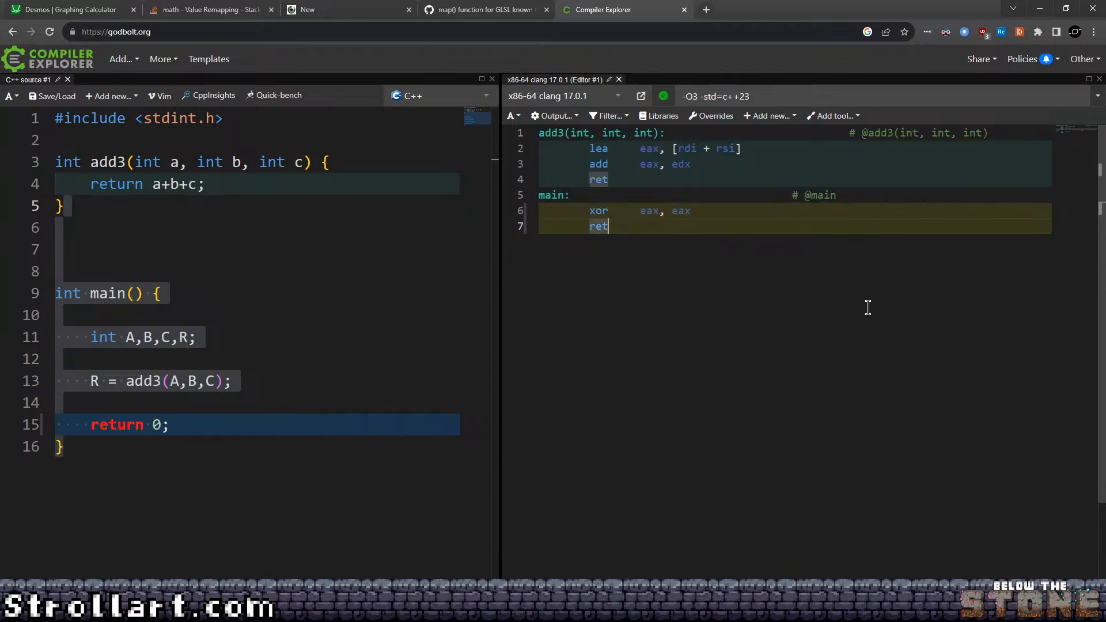
left_click_drag(868, 308, 395, 27)
left_click(887, 274)
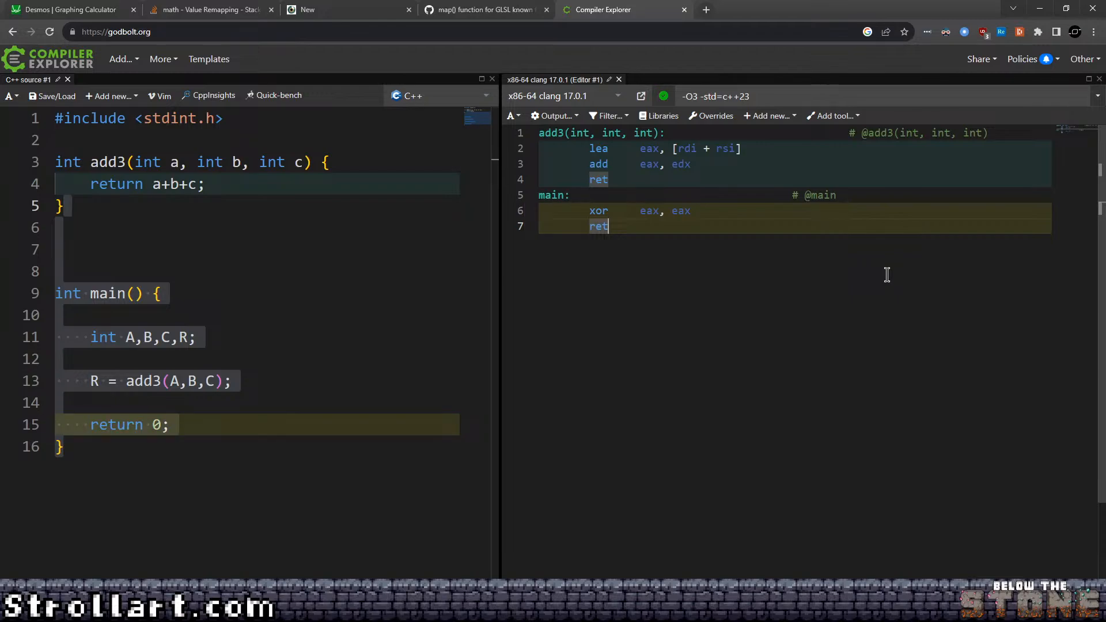
Examine the add3 function definition in the source alongside its generated assembly.
left_click_drag(116, 224, 15, 161)
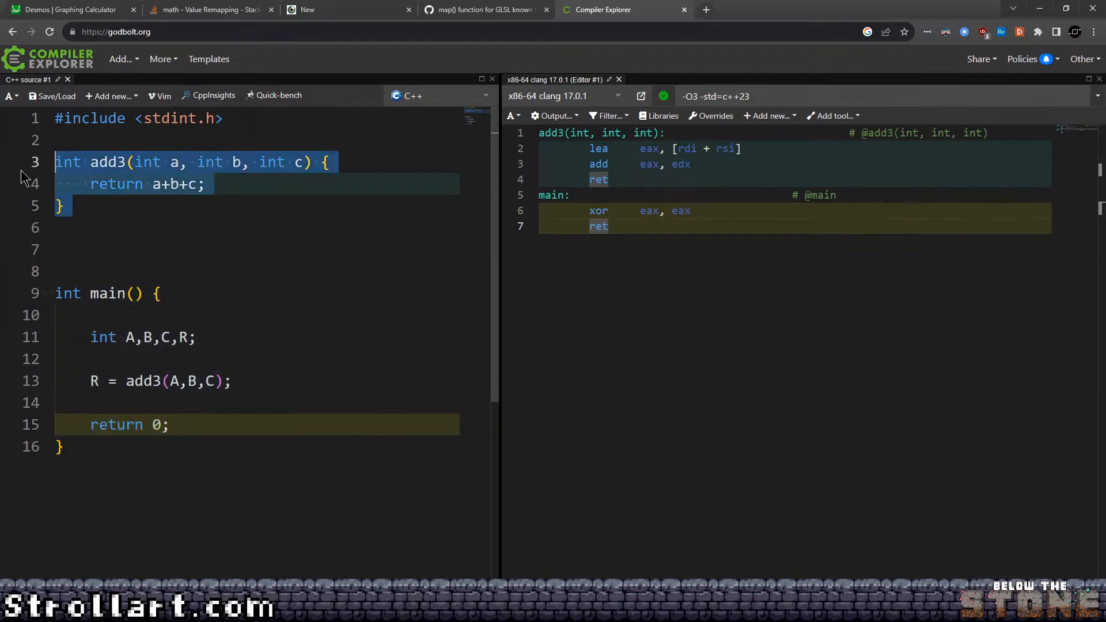
left_click(149, 247)
left_click_drag(85, 198, 2, 138)
left_click(148, 249)
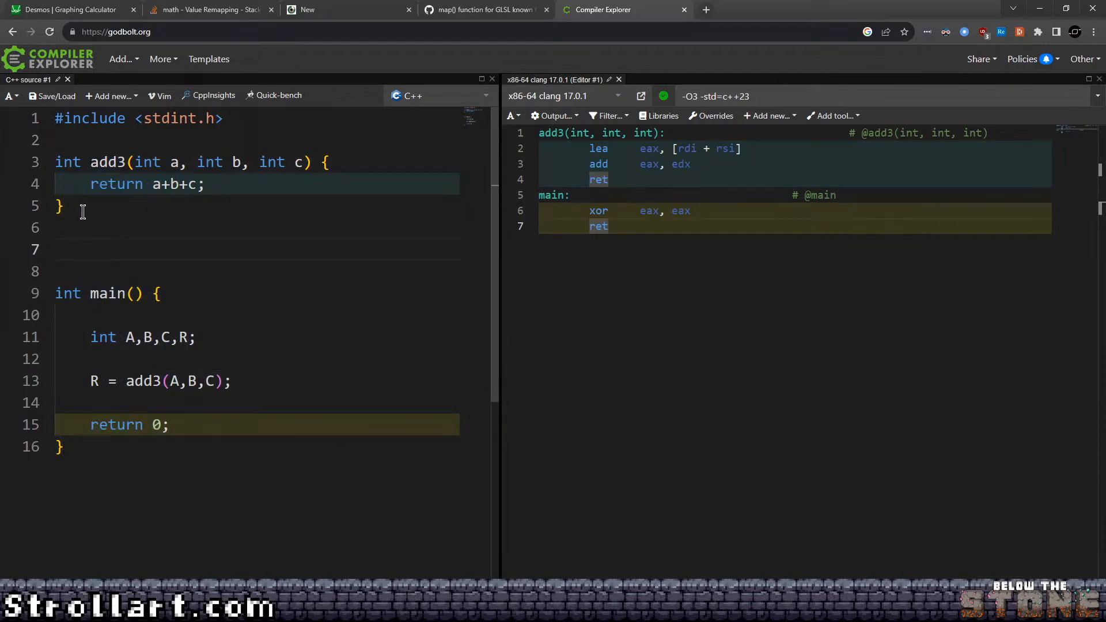
Review the complete add3 function in the C++ source, from its signature through its closing brace.
left_click(23, 171)
left_click_drag(23, 171, 125, 224)
left_click(182, 250)
left_click(6, 172)
left_click(178, 222)
left_click_drag(81, 200, 3, 149)
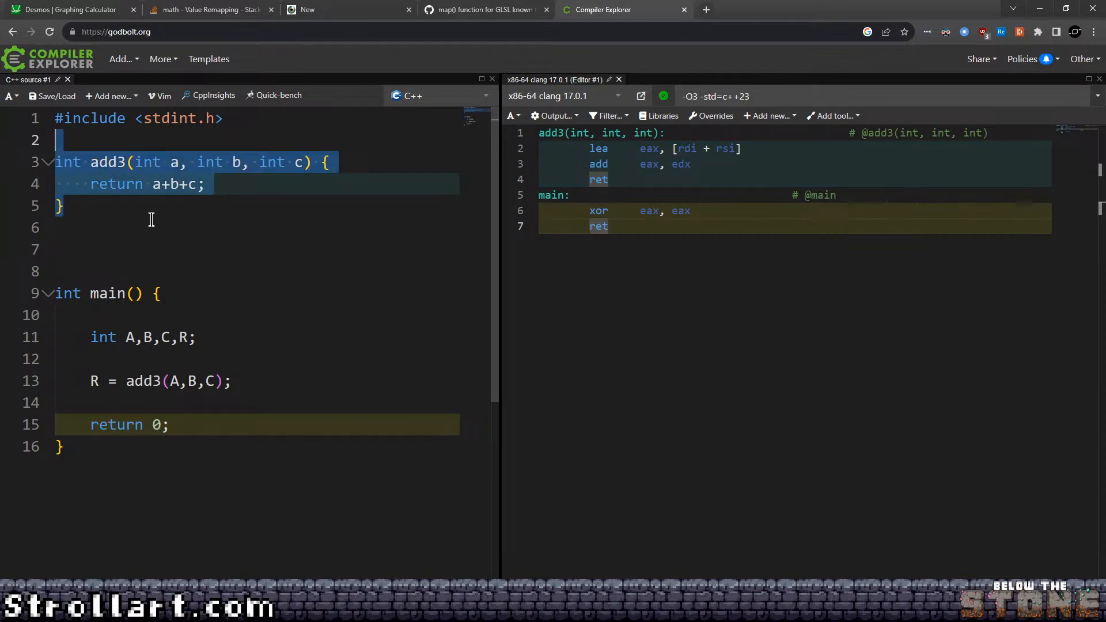
left_click(123, 207)
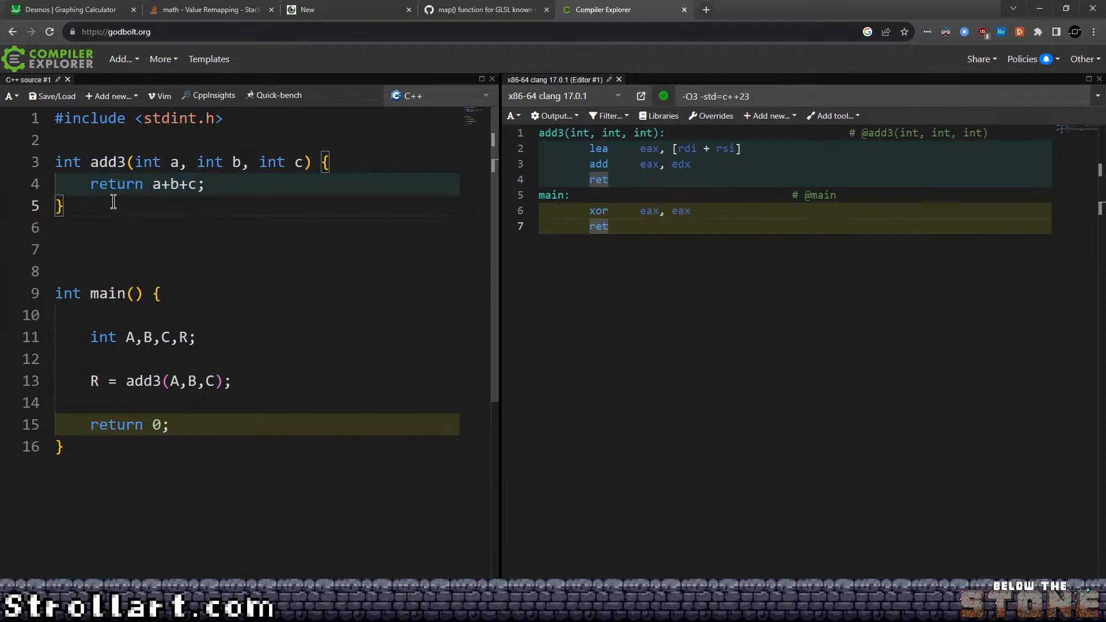
left_click_drag(114, 202, 4, 151)
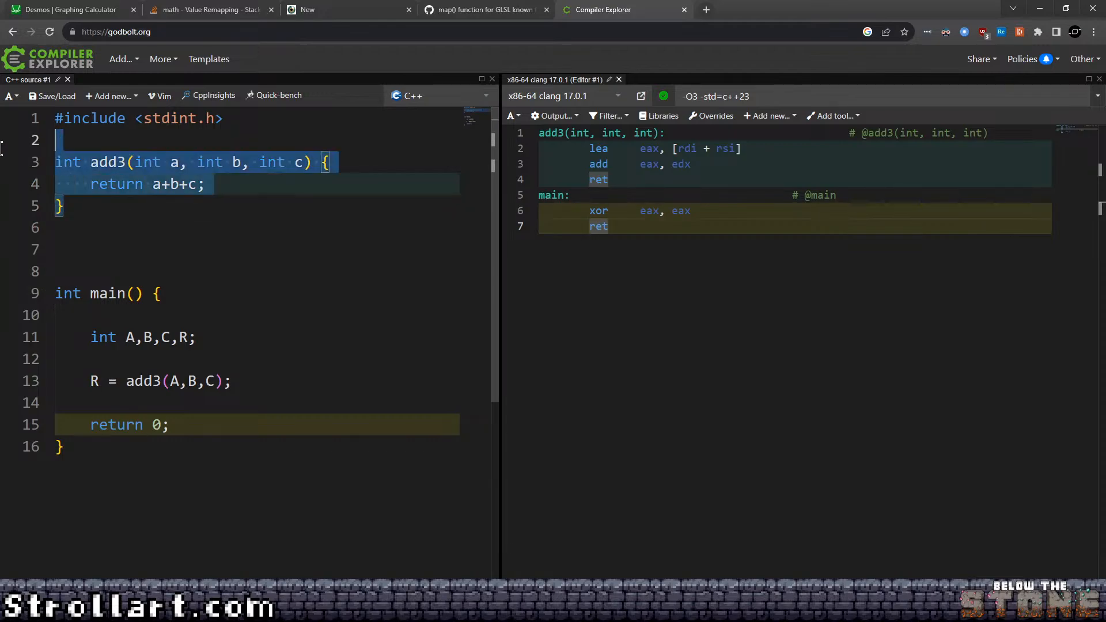
left_click(294, 184)
left_click_drag(92, 200, 24, 155)
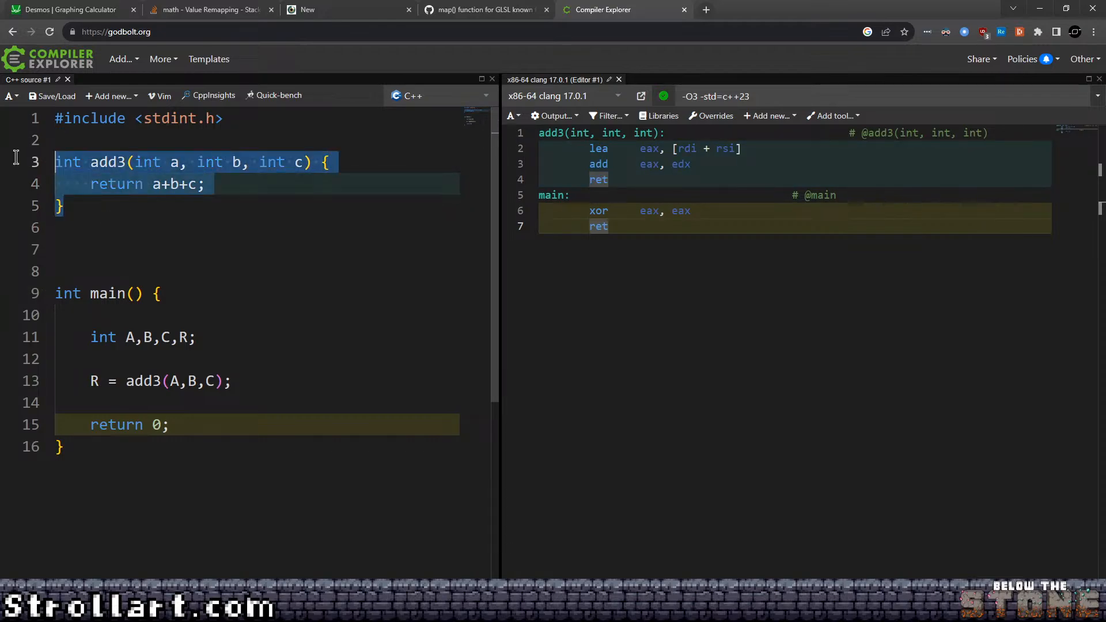
left_click(114, 199)
left_click_drag(108, 207, 3, 150)
left_click(357, 173)
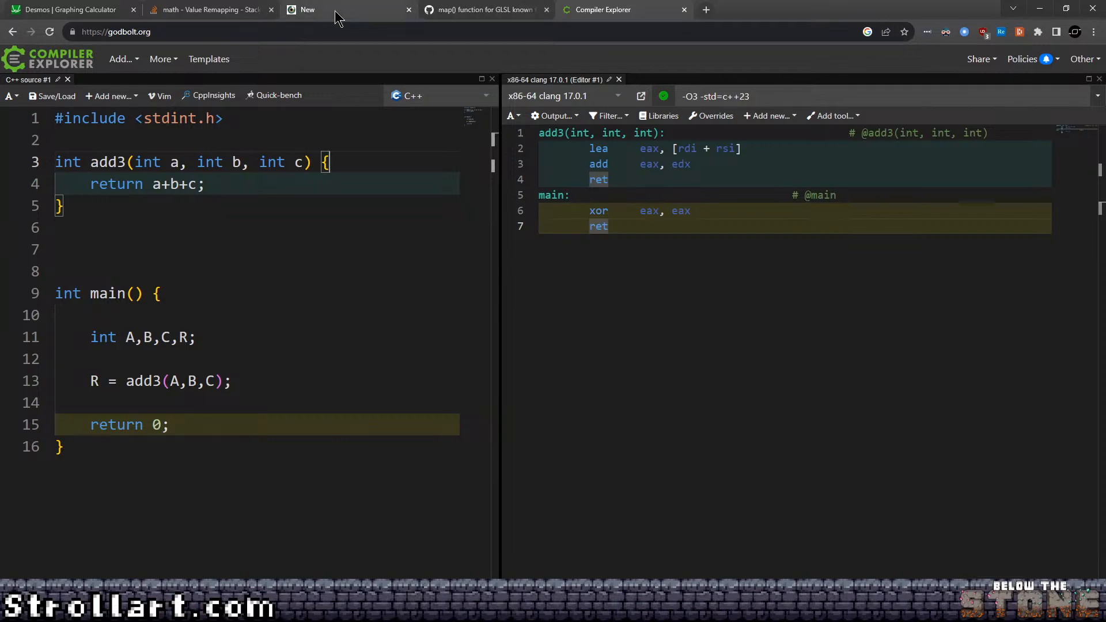
Switch to Visual Studio and review the noise height code in UpdateFloor around the sqrt(height) line.
left_click(522, 9)
key("ctrl+shift+Tab")
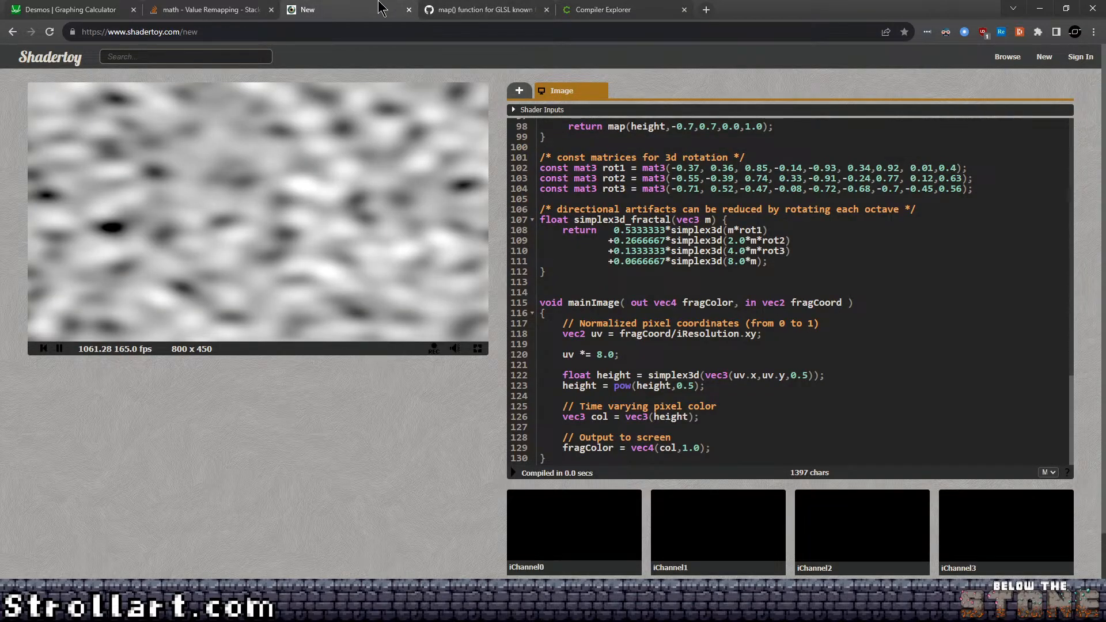
key("alt+Tab")
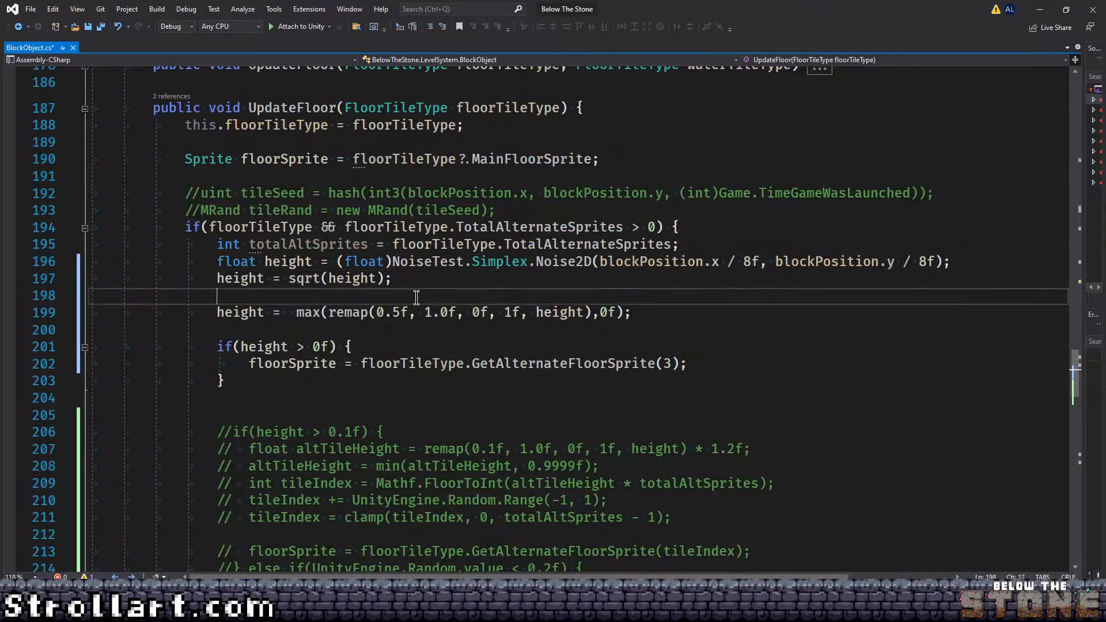
left_click(421, 285)
left_click(436, 290)
scroll(438, 288, "up", 4)
scroll(426, 284, "down", 4)
left_click(440, 284)
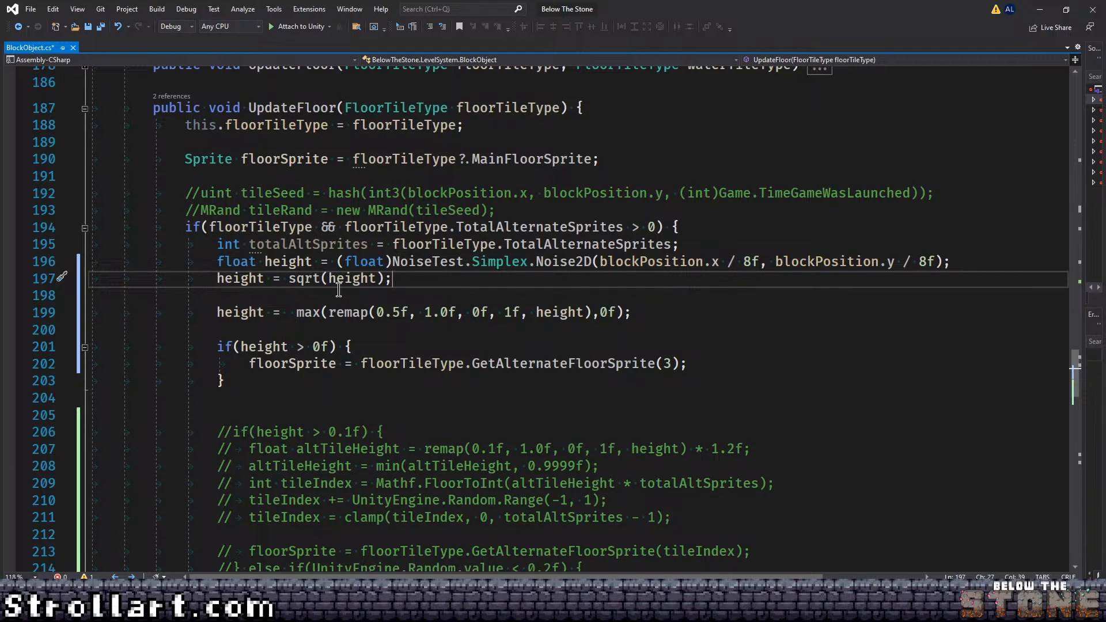
Check where the height variable is used in UpdateFloor and save BlockObject.cs.
double_click(248, 279)
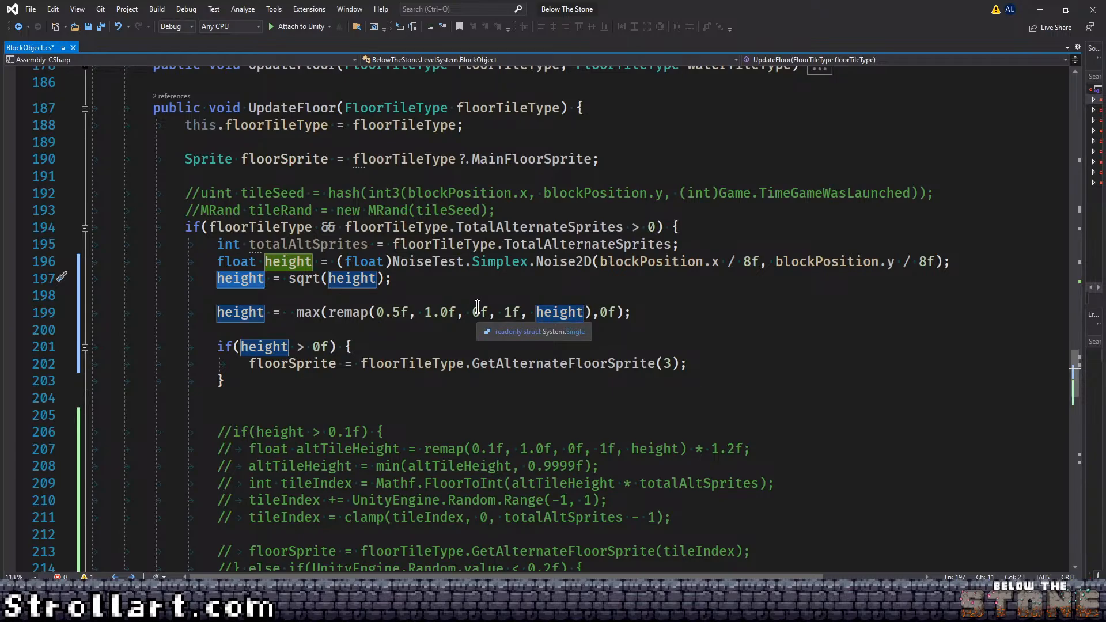
left_click(745, 316)
left_click(426, 344)
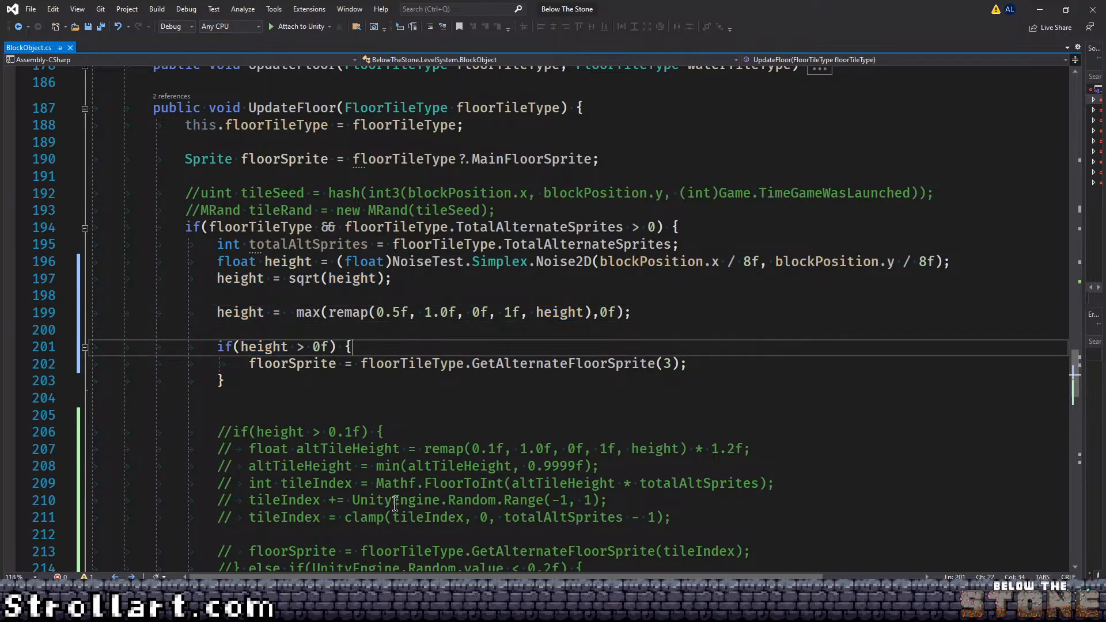
Switch to Unity and run CaveScene in Play mode.
key("alt+Tab")
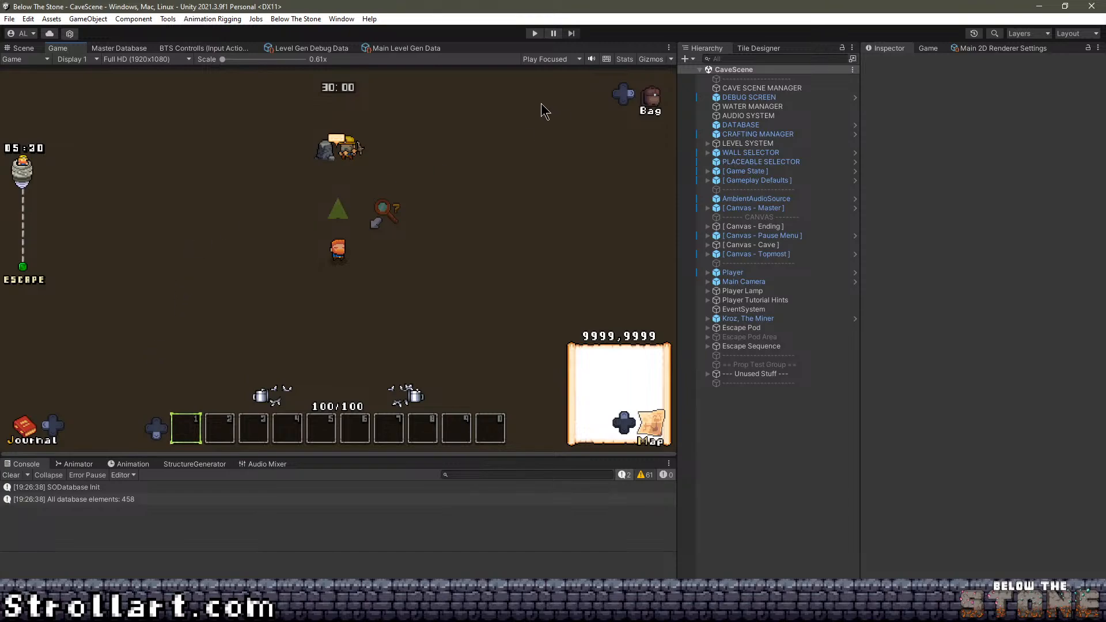
left_click(535, 33)
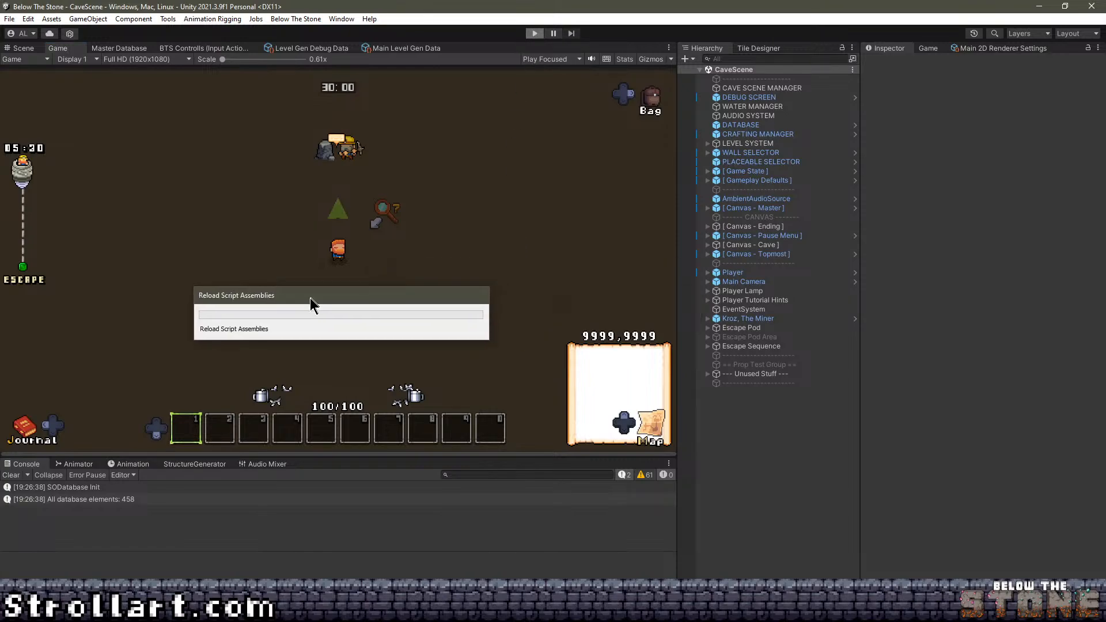
left_click_drag(310, 299, 313, 326)
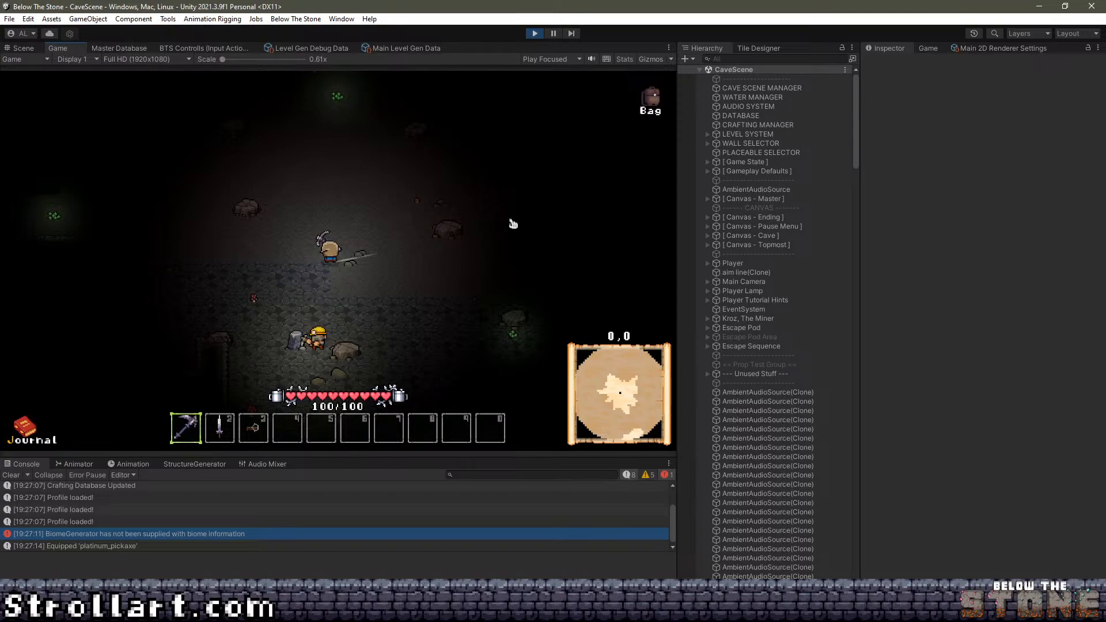
Walk the player around the starting cave to inspect the distribution of alternate floor tiles.
left_click(390, 324)
key("a")
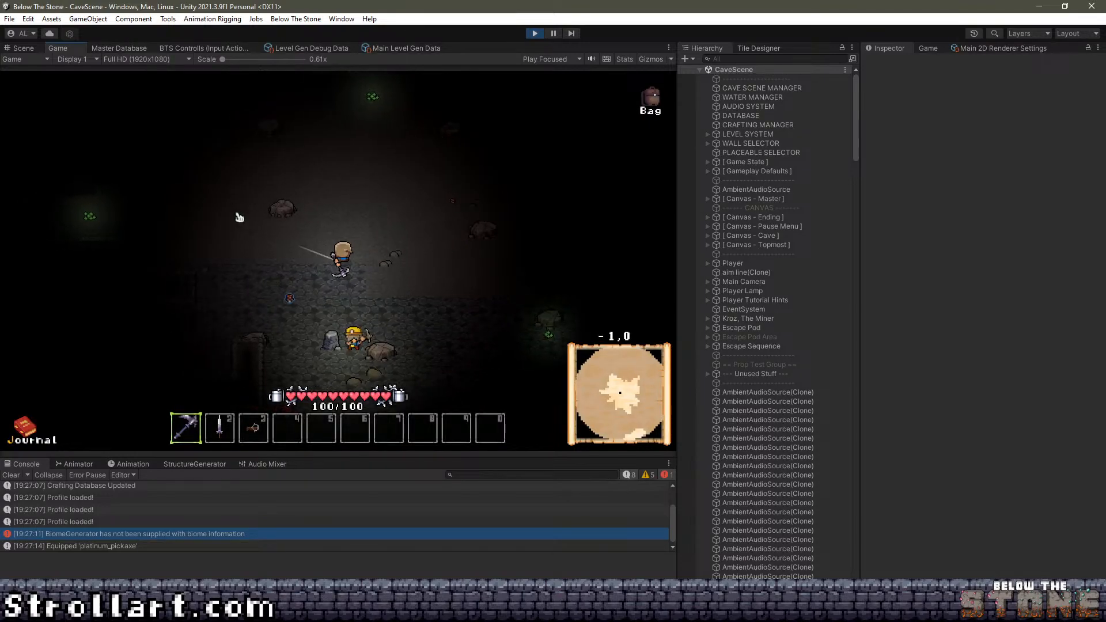
key("s")
scroll(469, 273, "down", 4)
key("d")
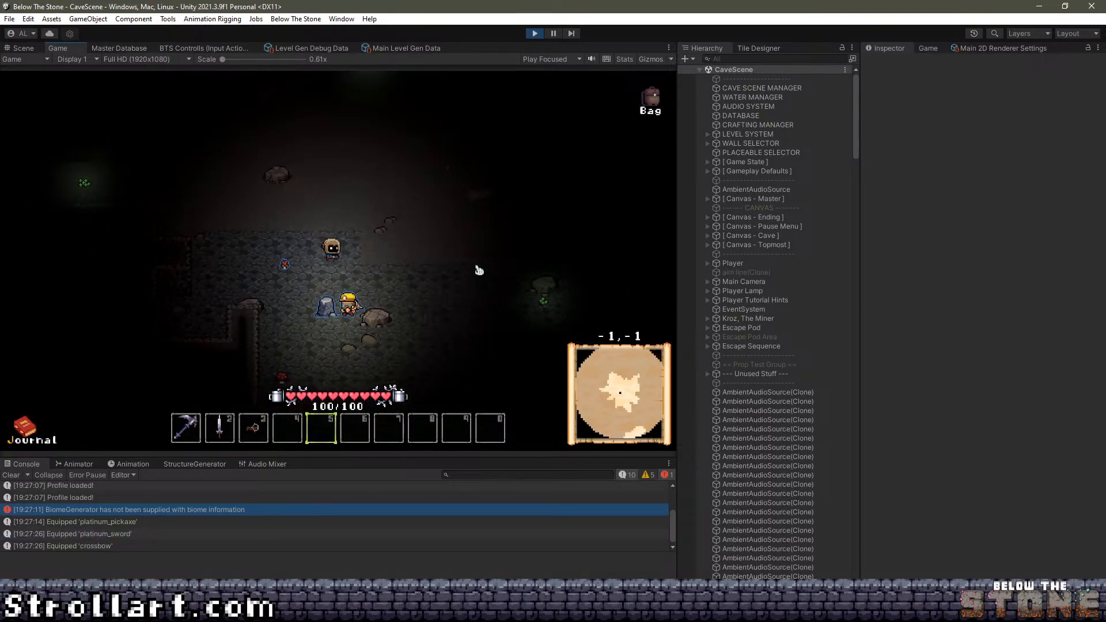
key("s")
key("s")
key("a")
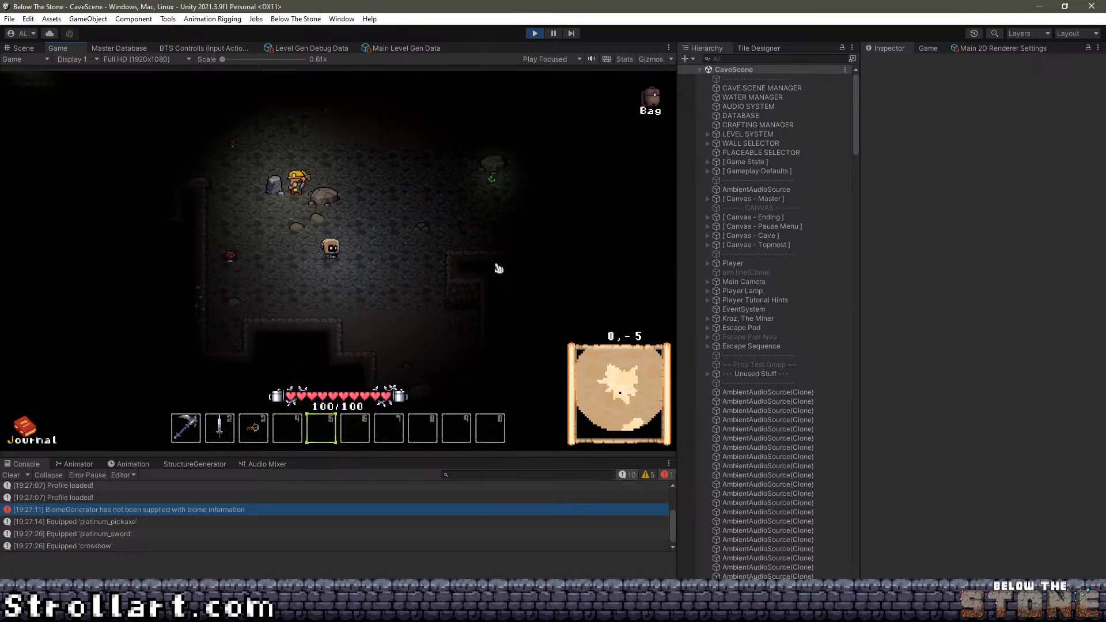
key("a")
key("w")
key("a")
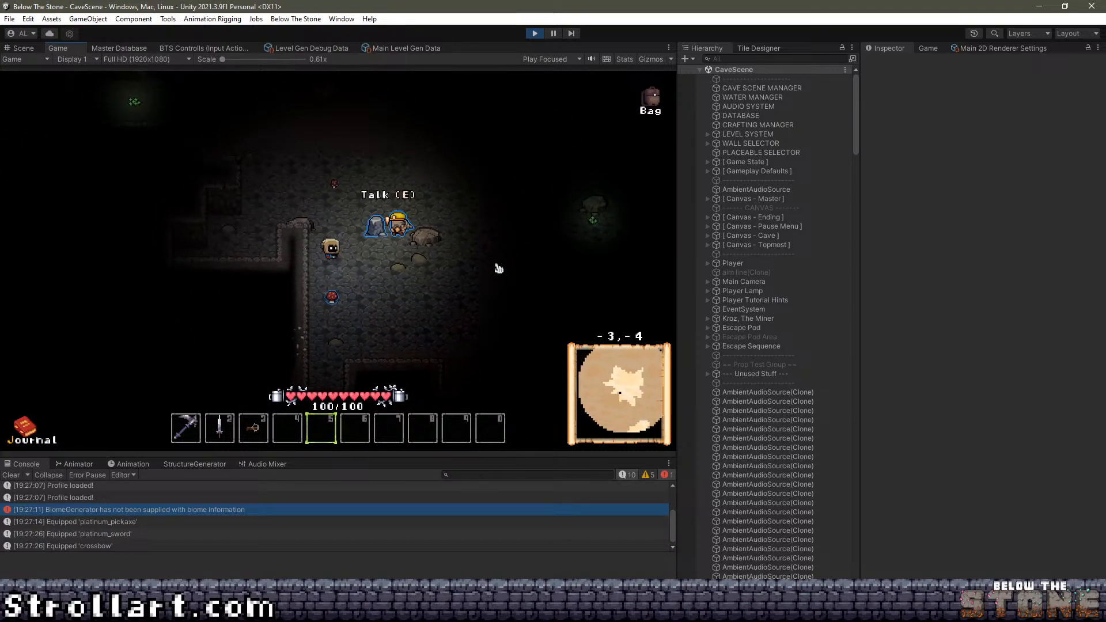
key("a")
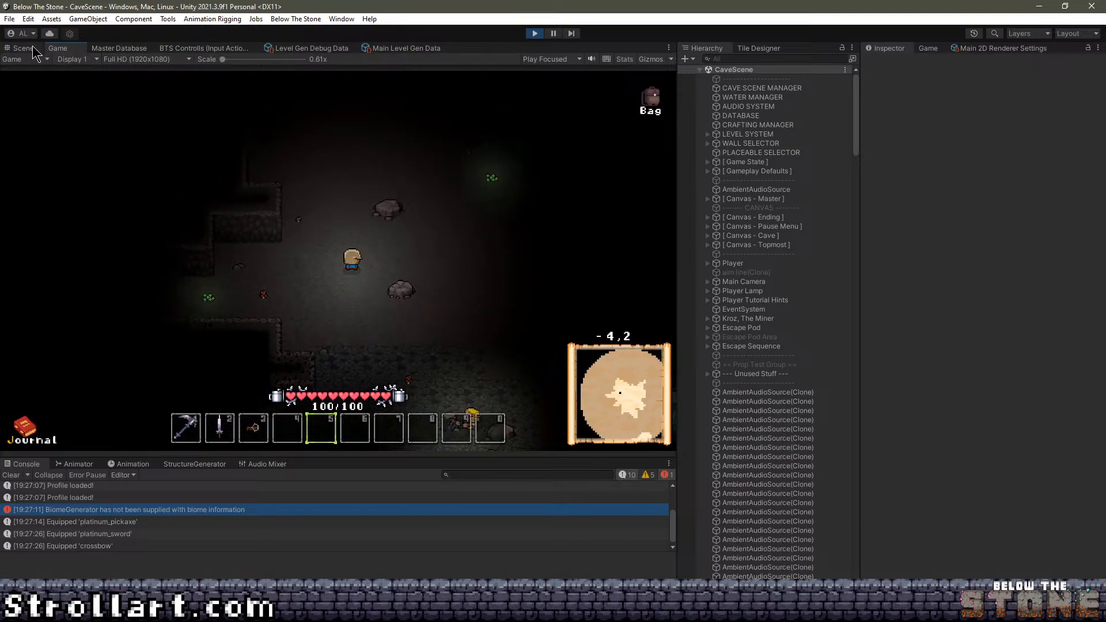
Open the Scene view, select the Player object and move it in stages to about X -48, Y 23.
left_click(23, 48)
scroll(302, 301, "up", 5)
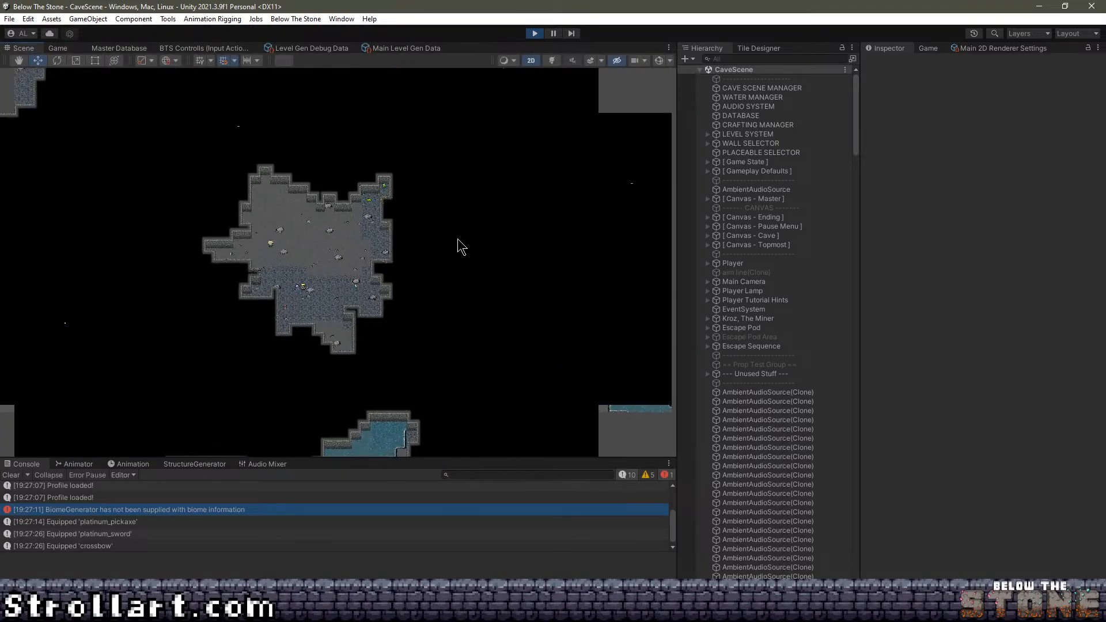
left_click(749, 264)
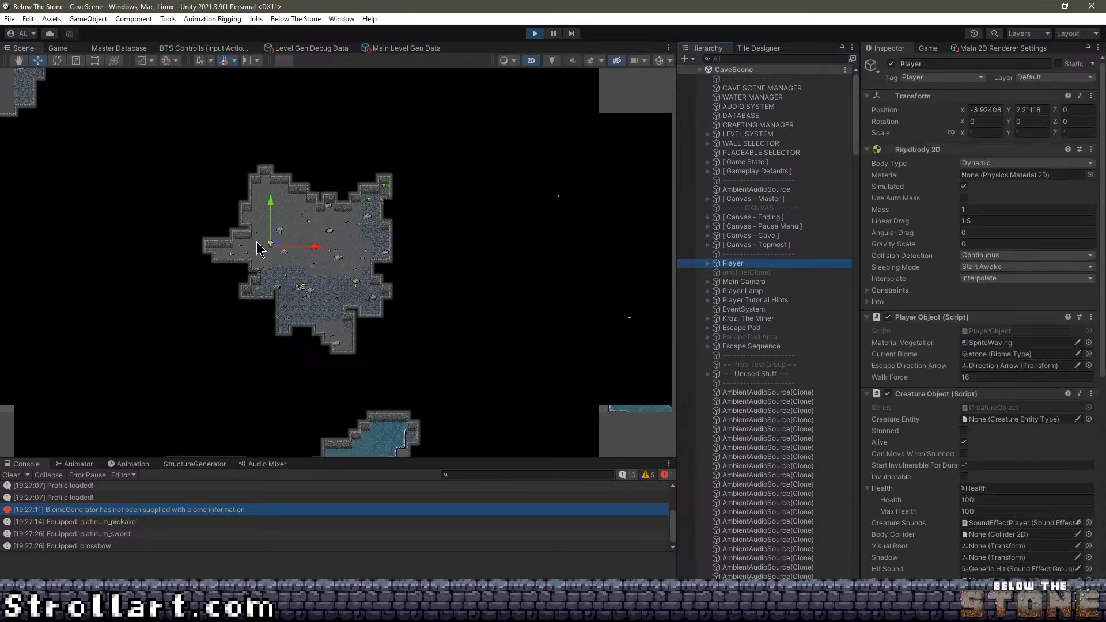
middle_click_drag(283, 257, 447, 348)
left_click_drag(451, 344, 267, 175)
middle_click_drag(282, 189, 494, 285)
left_click_drag(479, 275, 261, 260)
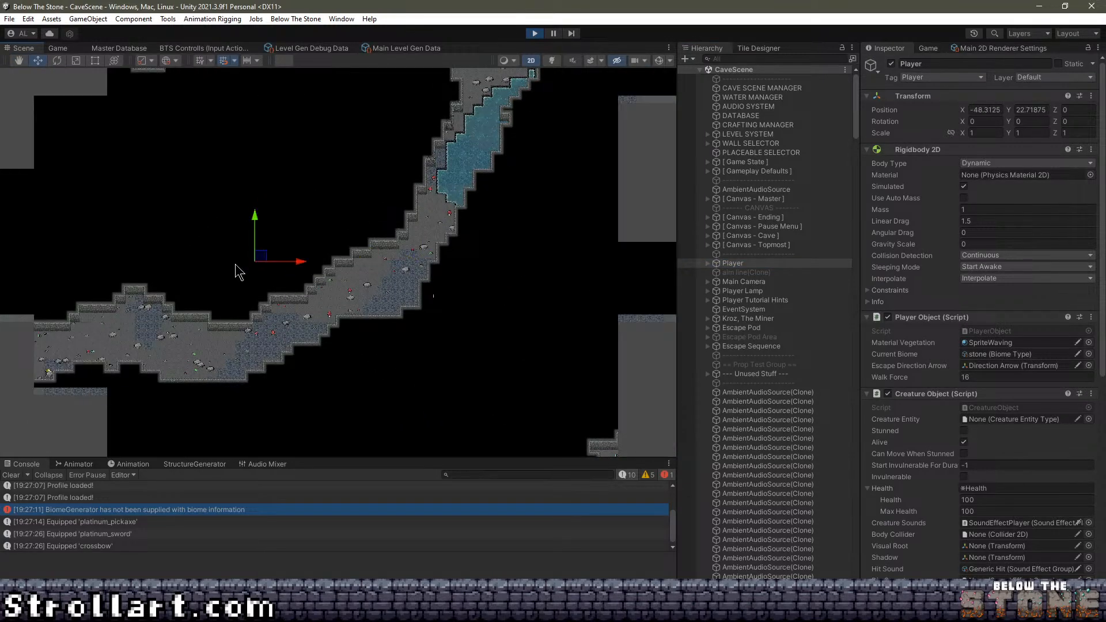
Move the Player to about X -80, Y 20 and inspect the floor patterns in the surrounding tunnels.
middle_click_drag(229, 266, 416, 195)
left_click_drag(455, 193, 145, 222)
middle_click_drag(101, 235, 414, 227)
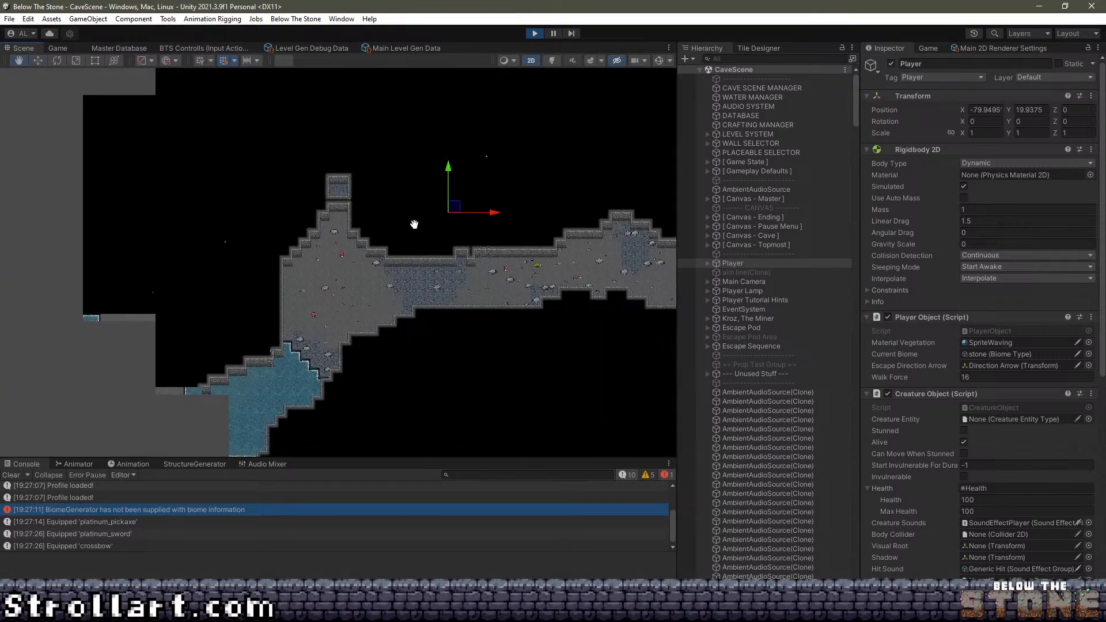
middle_click_drag(645, 254, 335, 260)
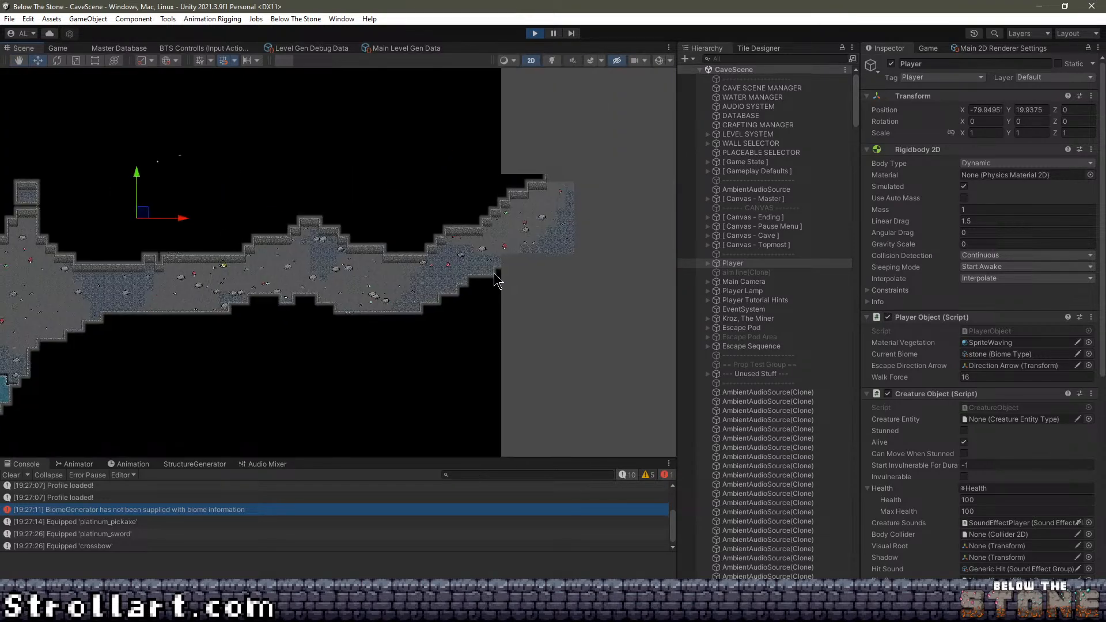
Move the Player to about X -36, Y 64 and on to about X 0, Y 55 to load more caves.
left_click_drag(143, 210, 472, 151)
middle_click_drag(473, 151, 340, 343)
left_click_drag(331, 346, 353, 155)
middle_click_drag(353, 155, 308, 297)
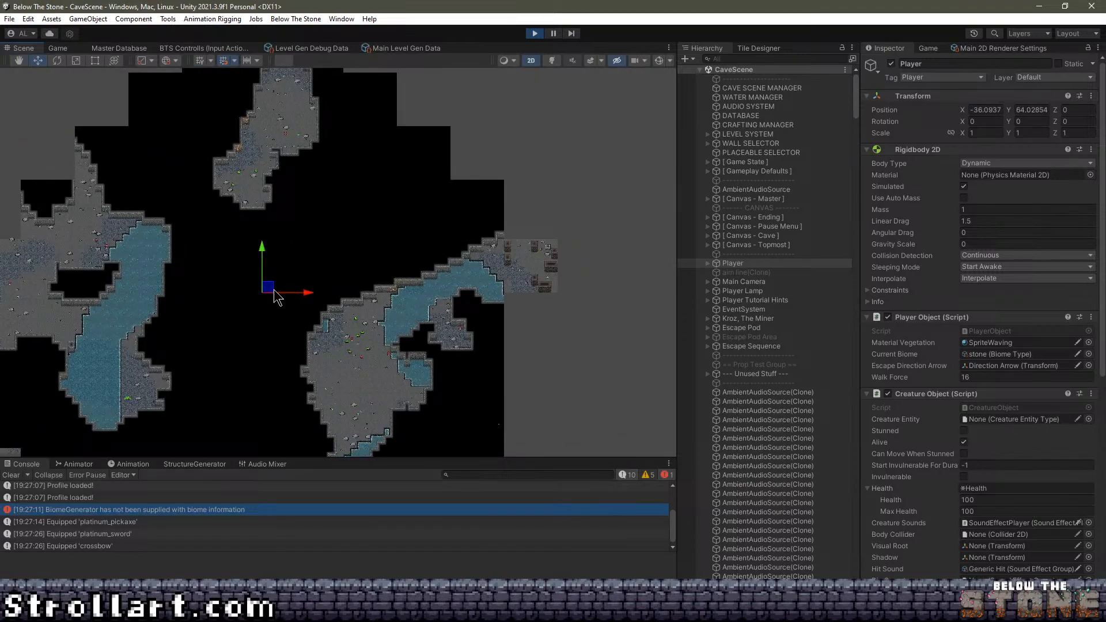
left_click_drag(270, 290, 509, 352)
middle_click_drag(568, 396, 409, 316)
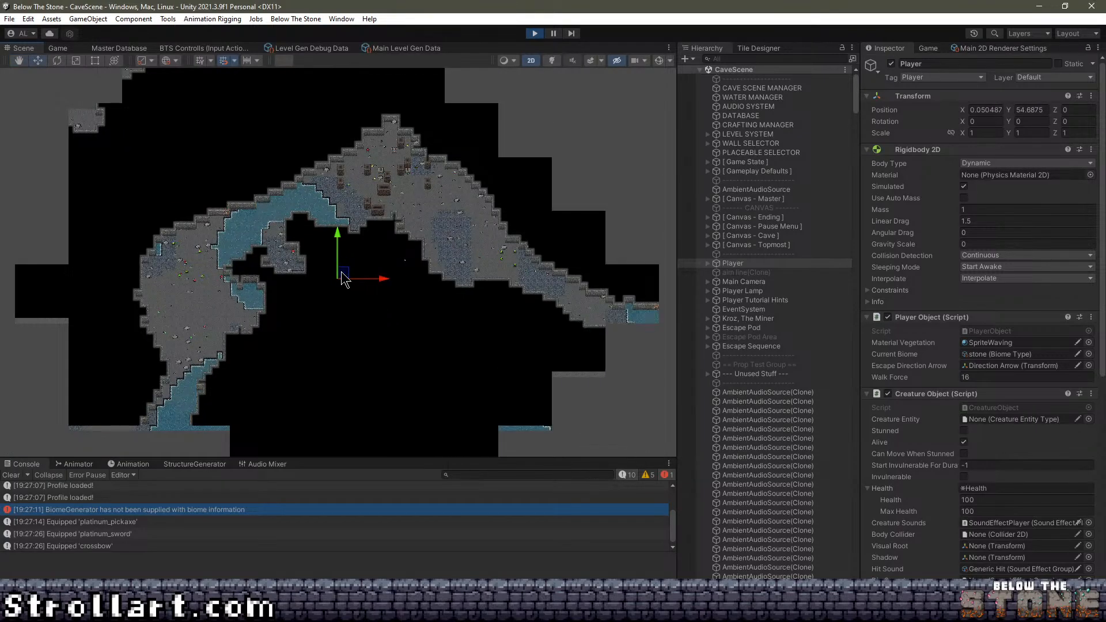
Move the Player in two stages to about X 64, Y 11, loading the caves to the east.
left_click_drag(335, 247, 588, 382)
middle_click_drag(587, 382, 228, 244)
left_click_drag(230, 235, 412, 426)
middle_click_drag(435, 415, 359, 258)
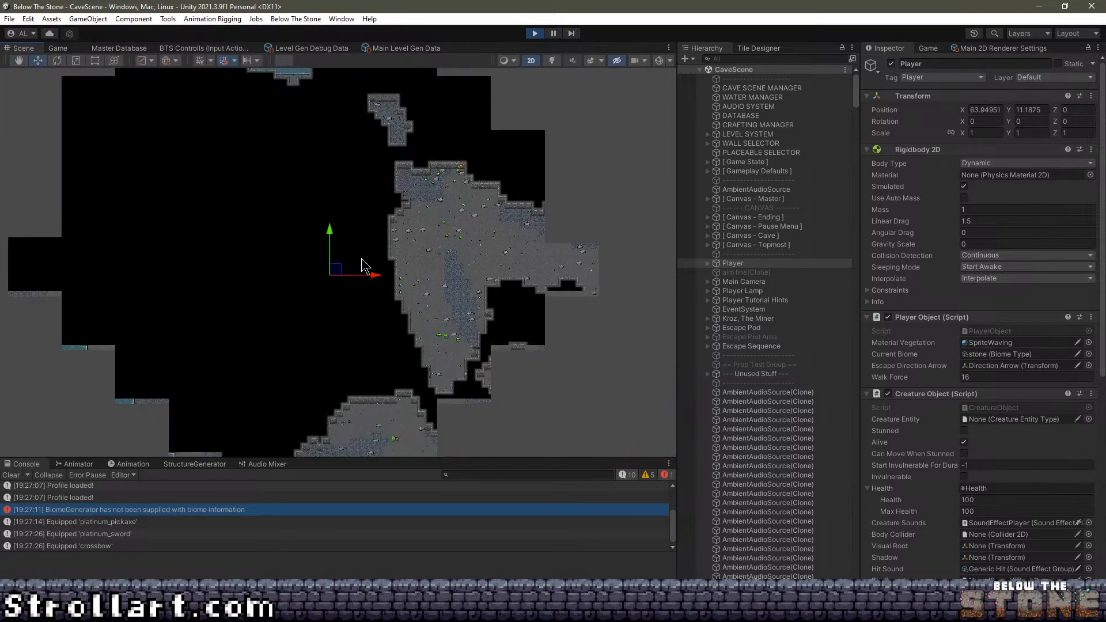
Move the Player to about X 96, Y 4 and inspect the surrounding floor patches up close.
scroll(396, 212, "up", 10)
left_click_drag(294, 311, 487, 337)
scroll(493, 337, "up", 5)
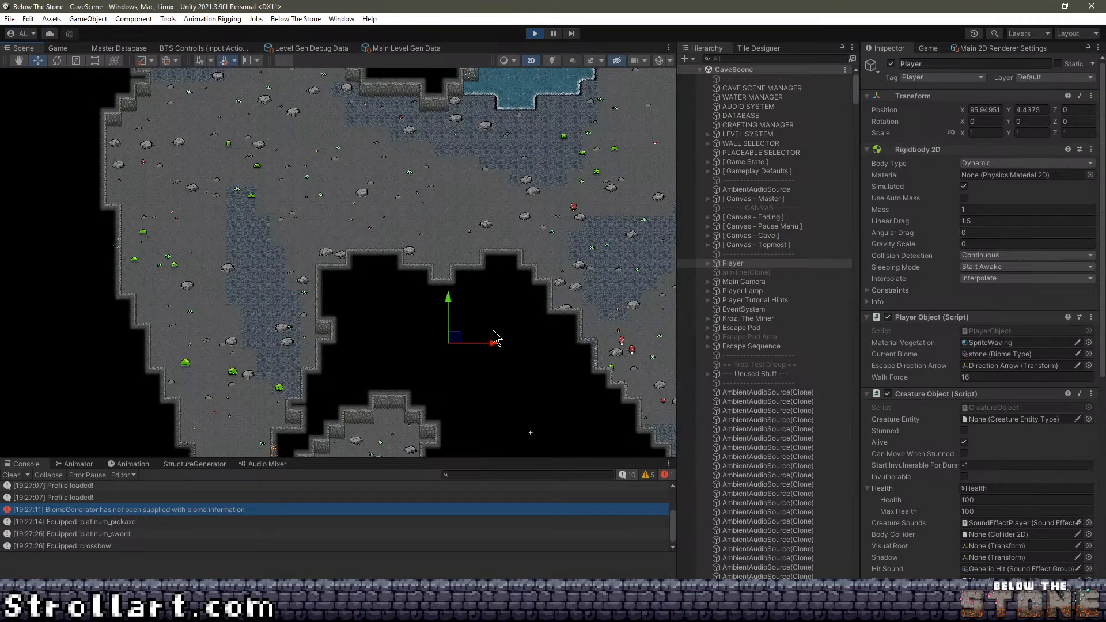
scroll(501, 336, "down", 5)
scroll(438, 294, "up", 5)
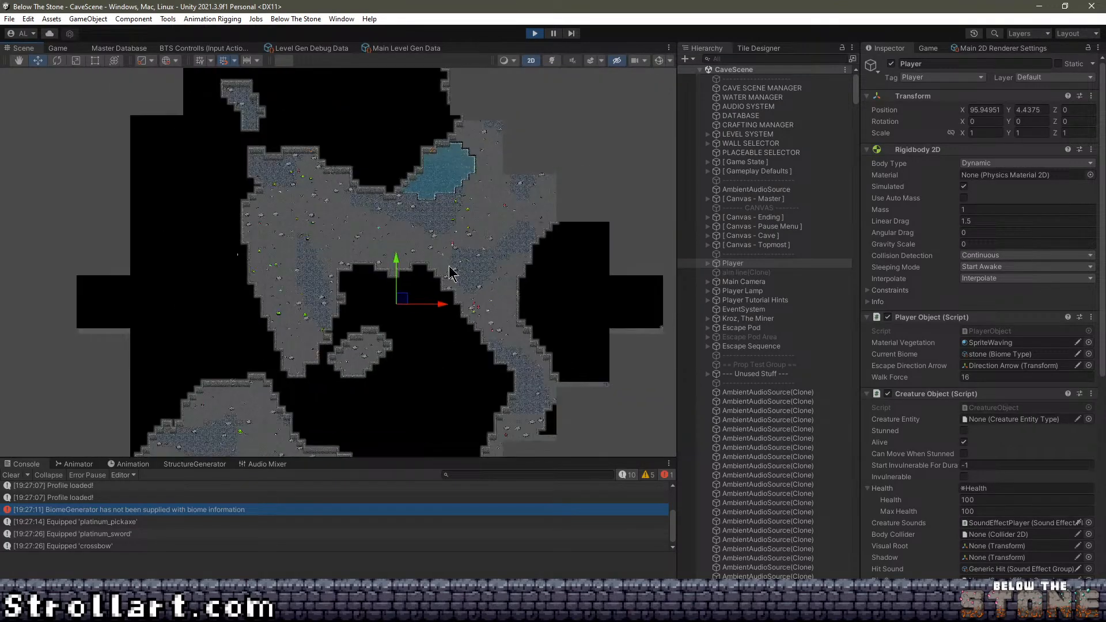
Move the Player to about X 100, Y 7 and on to about X 122, Y 16, east of the water pool.
left_click_drag(361, 326, 405, 294)
middle_click_drag(405, 294, 341, 357)
scroll(337, 362, "down", 3)
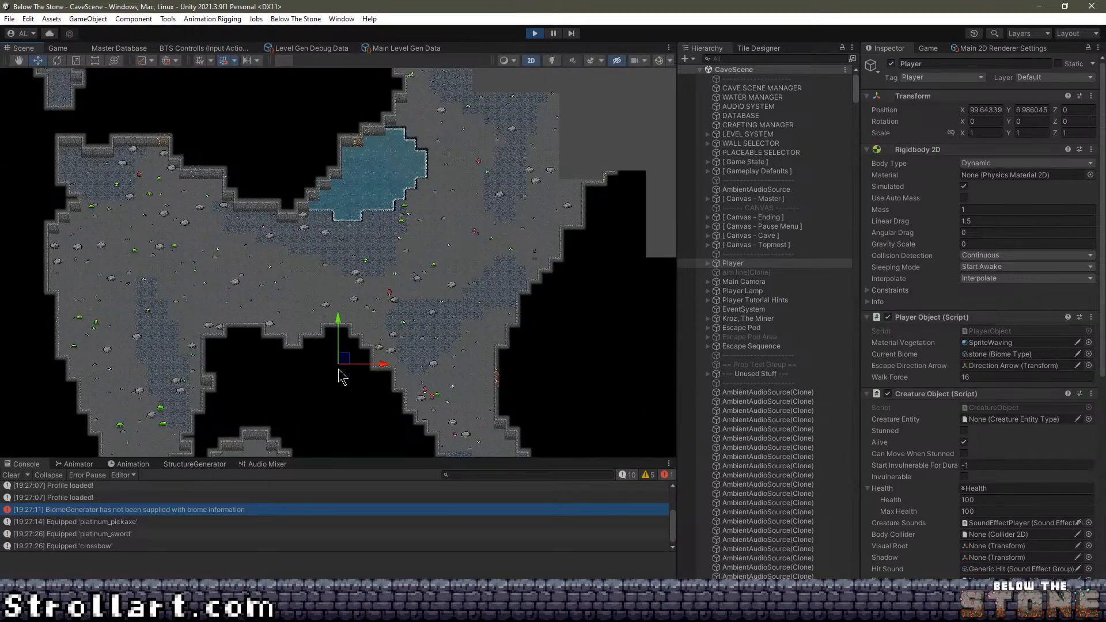
left_click_drag(340, 355, 581, 260)
middle_click_drag(509, 233, 474, 333)
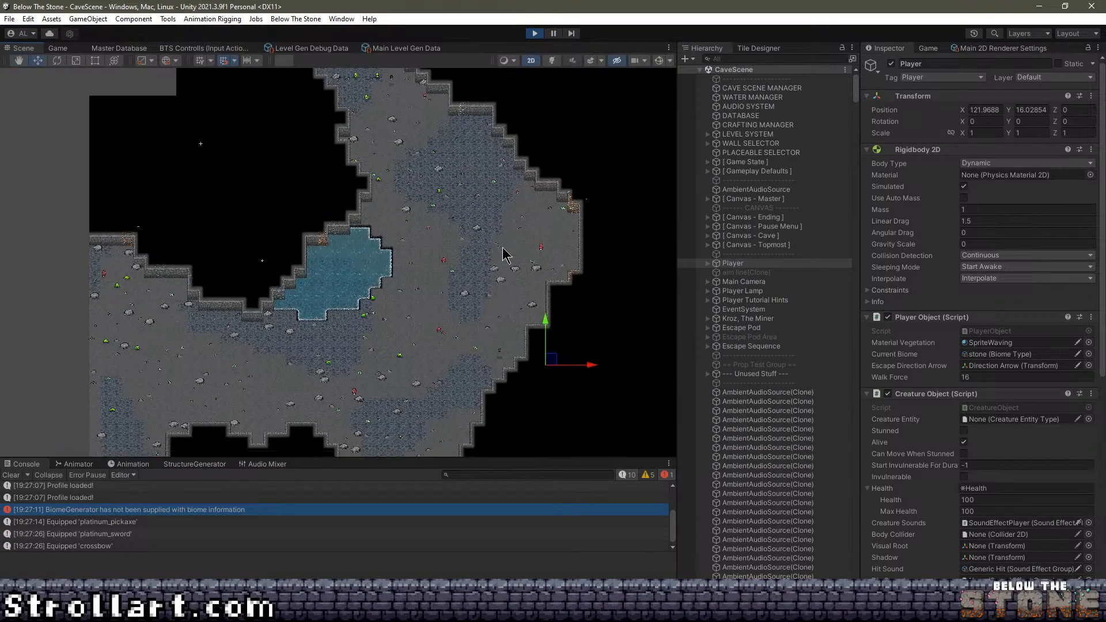
Move the Player to about X 96, Y 27, just west of the water pool.
scroll(486, 272, "down", 6)
scroll(481, 267, "up", 3)
left_click_drag(537, 345, 322, 258)
middle_click_drag(338, 286, 420, 215)
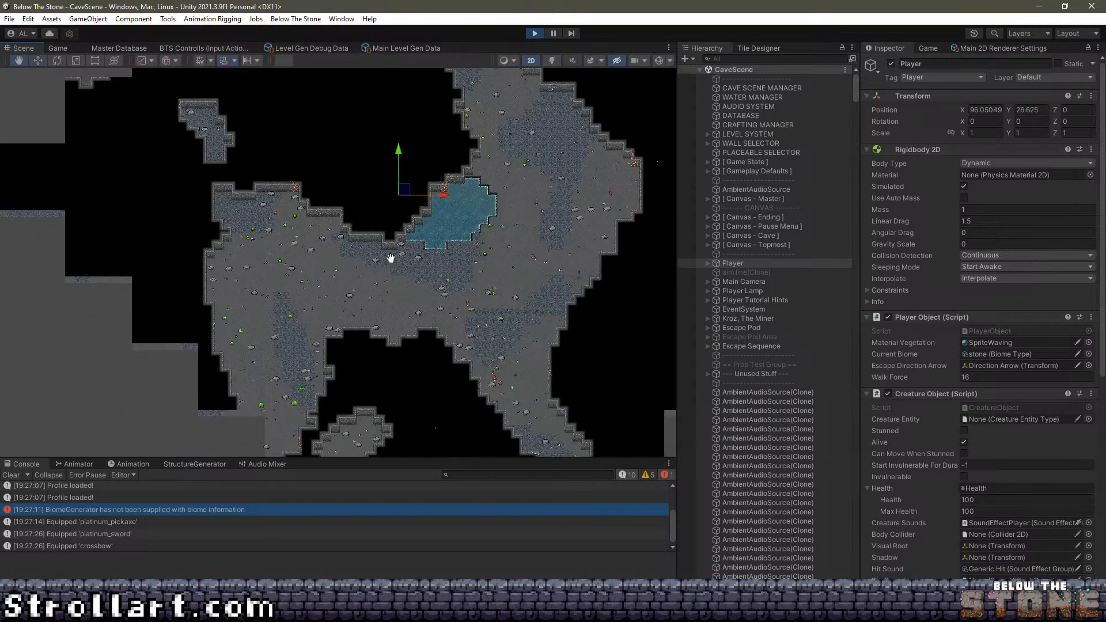
Maximize the Scene view to fill the whole Unity editor window.
left_click(8, 476)
scroll(322, 311, "down", 8)
scroll(288, 149, "up", 2)
double_click(23, 49)
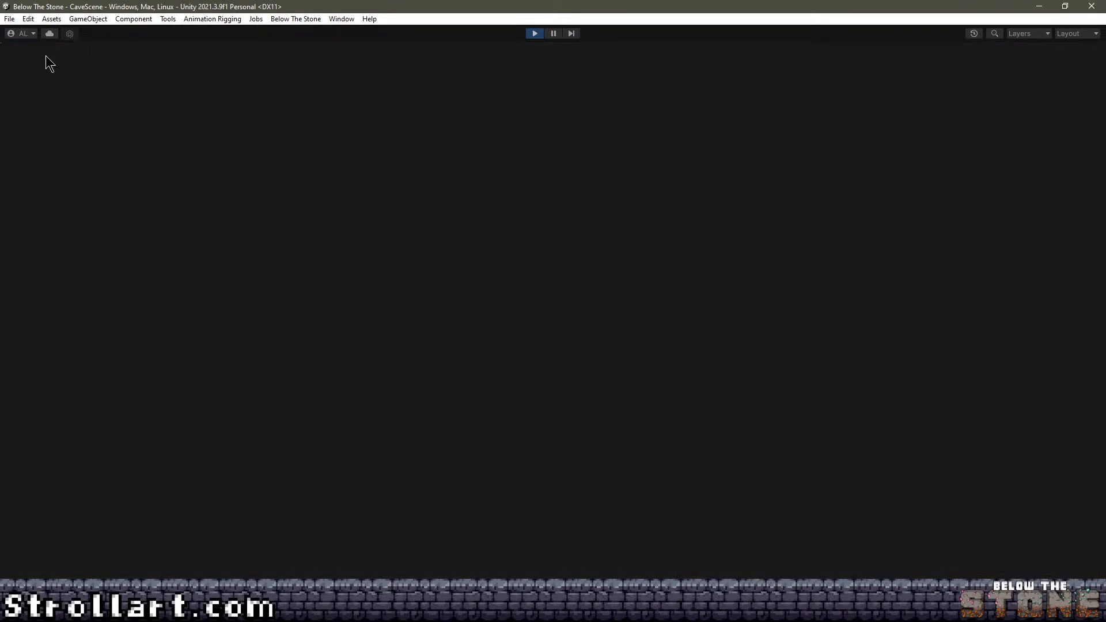
Capture a rectangular screen snip of the large cave surrounding the water pool.
middle_click_drag(749, 214, 674, 206)
scroll(494, 224, "down", 3)
scroll(603, 230, "up", 2)
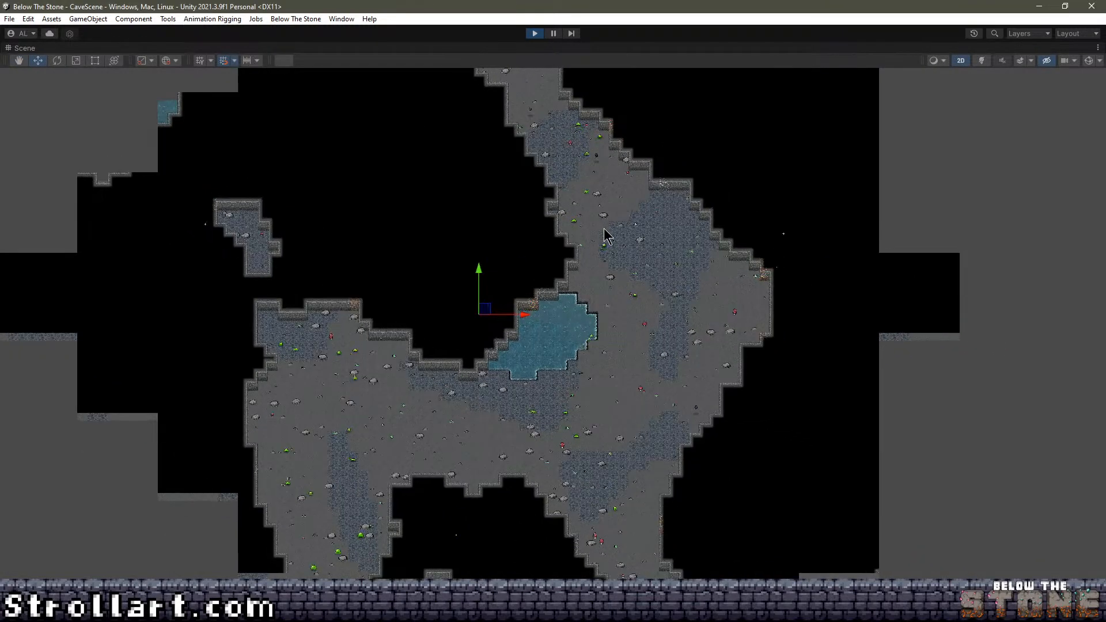
key("super+shift+s")
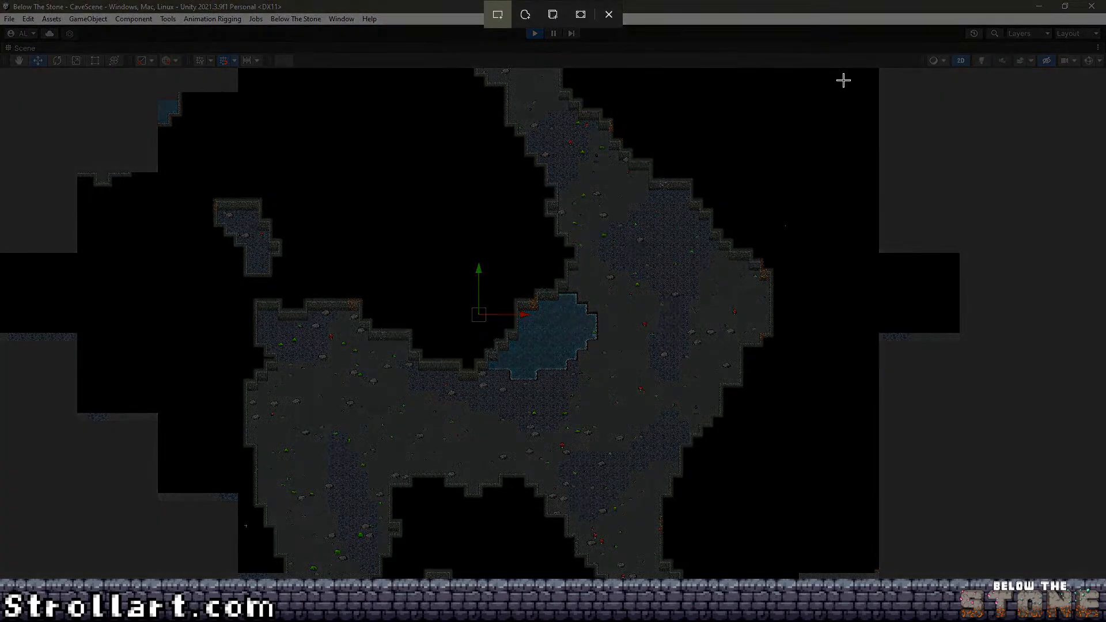
left_click_drag(844, 80, 242, 570)
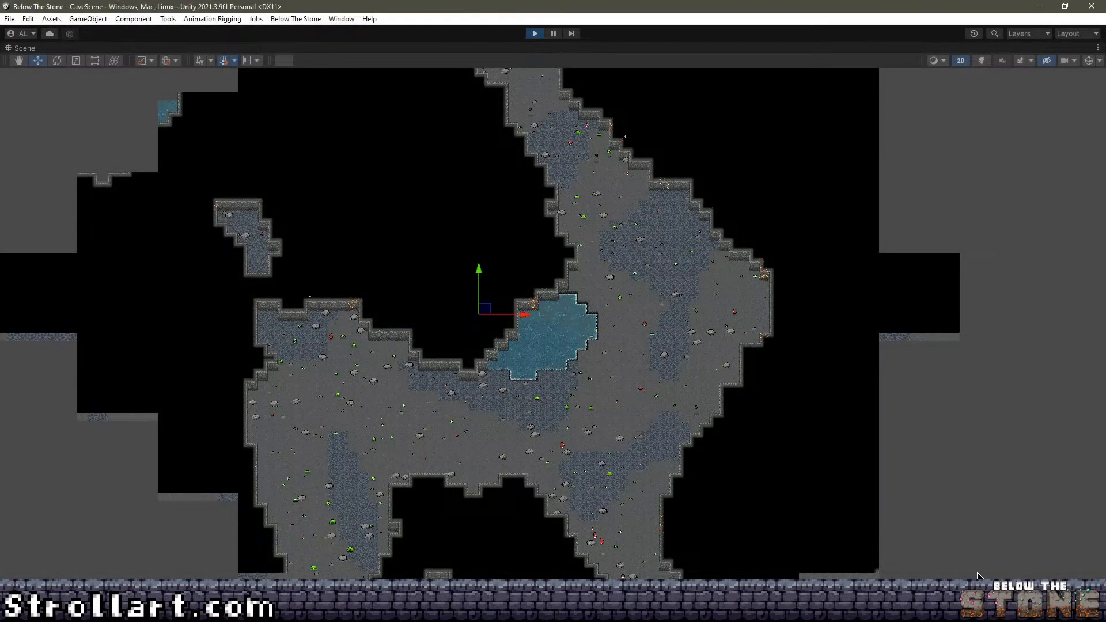
left_click(1004, 611)
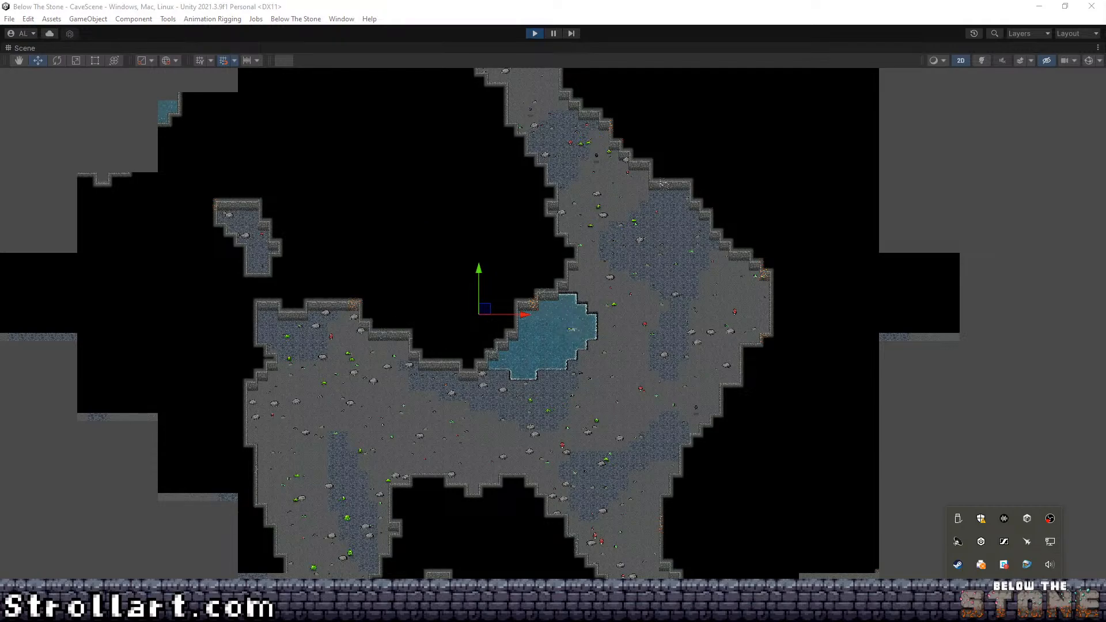
left_click(1004, 610)
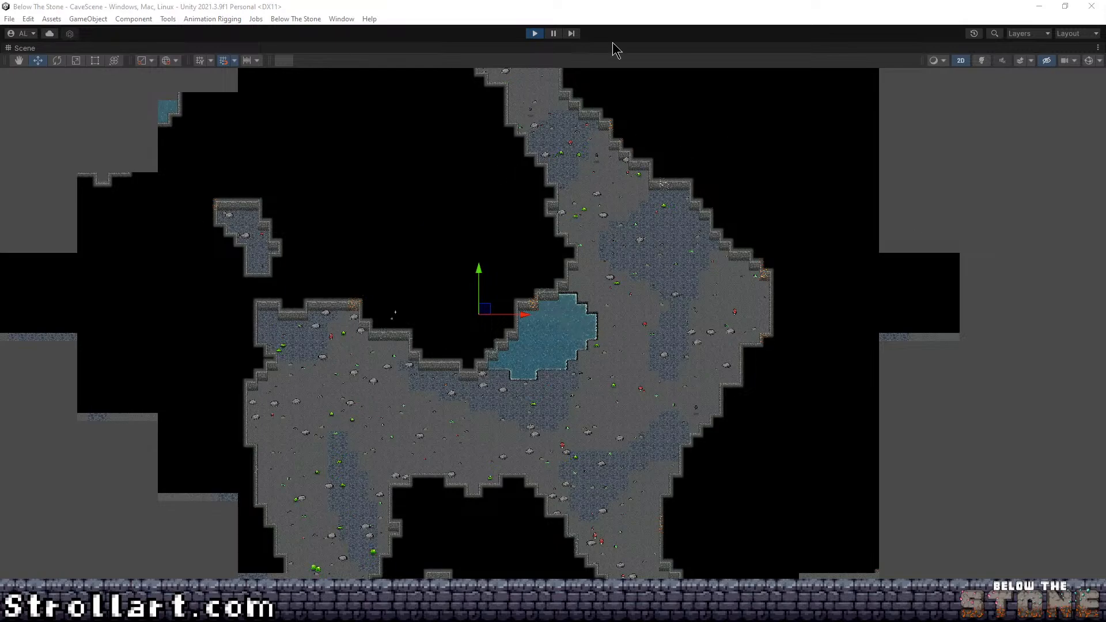
Stop the running CaveScene play session and clear all error messages from the Console.
left_click(496, 11)
left_click(537, 36)
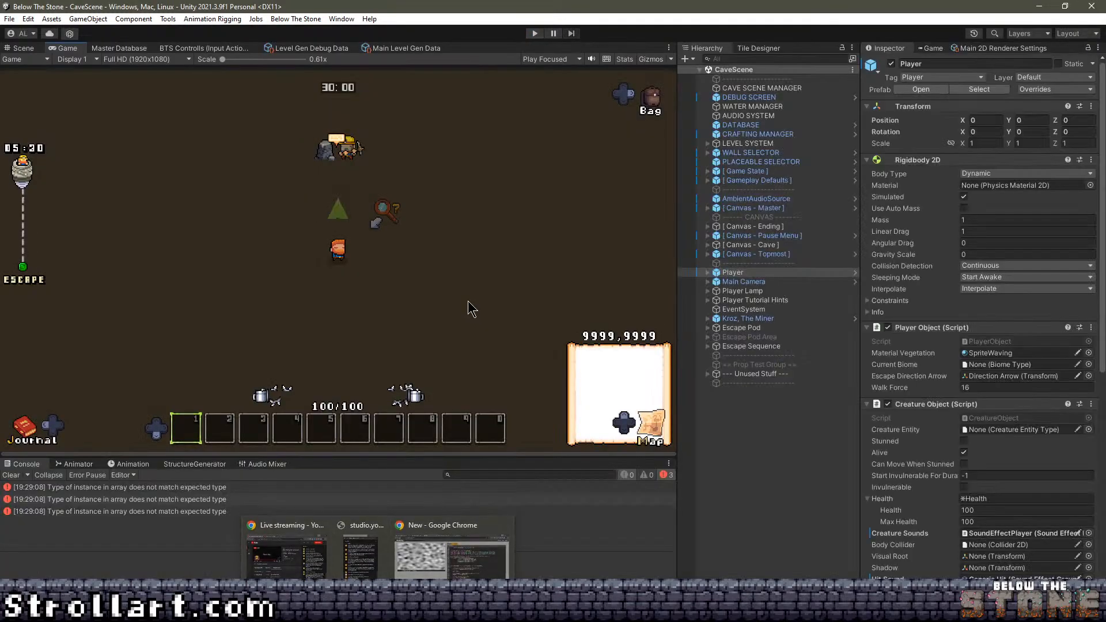
left_click(10, 476)
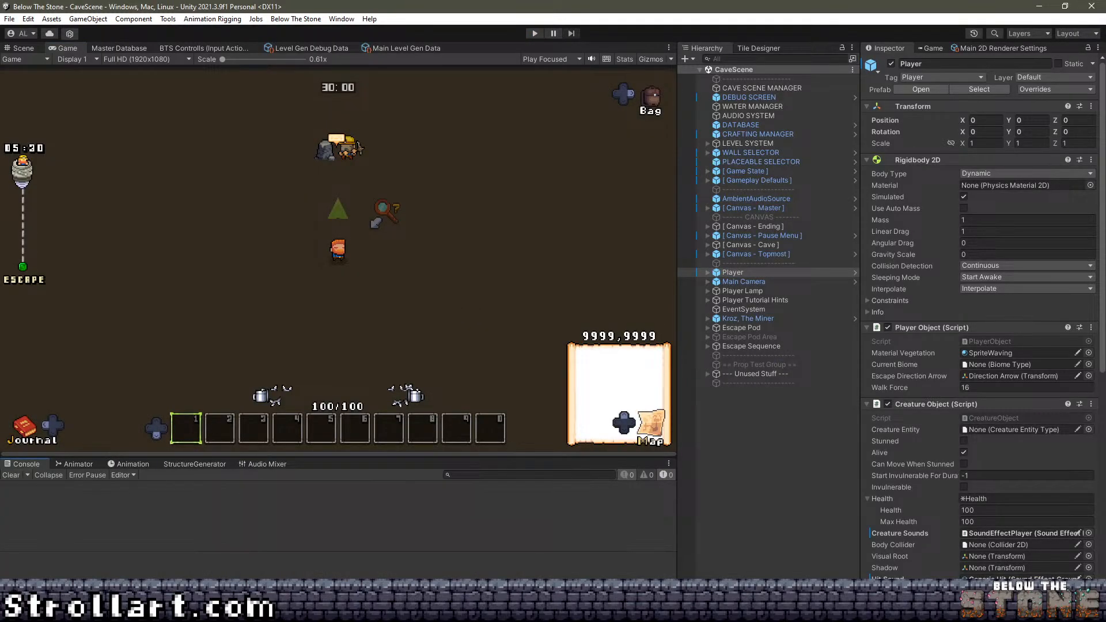
Switch to the Unity Hub window and close it.
key("alt+Tab")
left_click(822, 133)
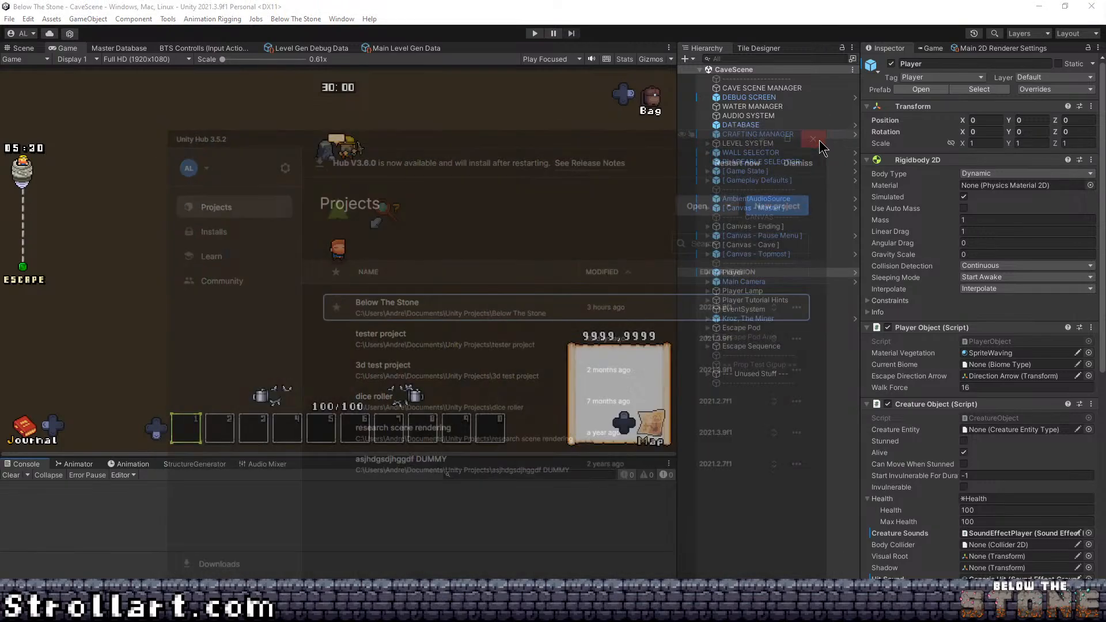
mouse_move(435, 610)
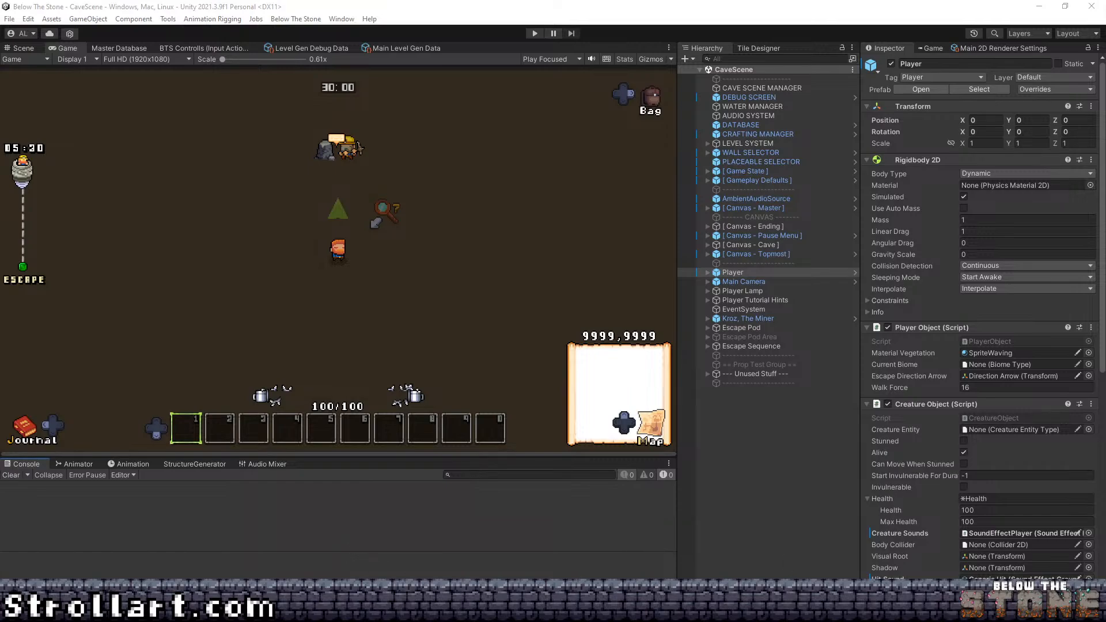
left_click(1004, 611)
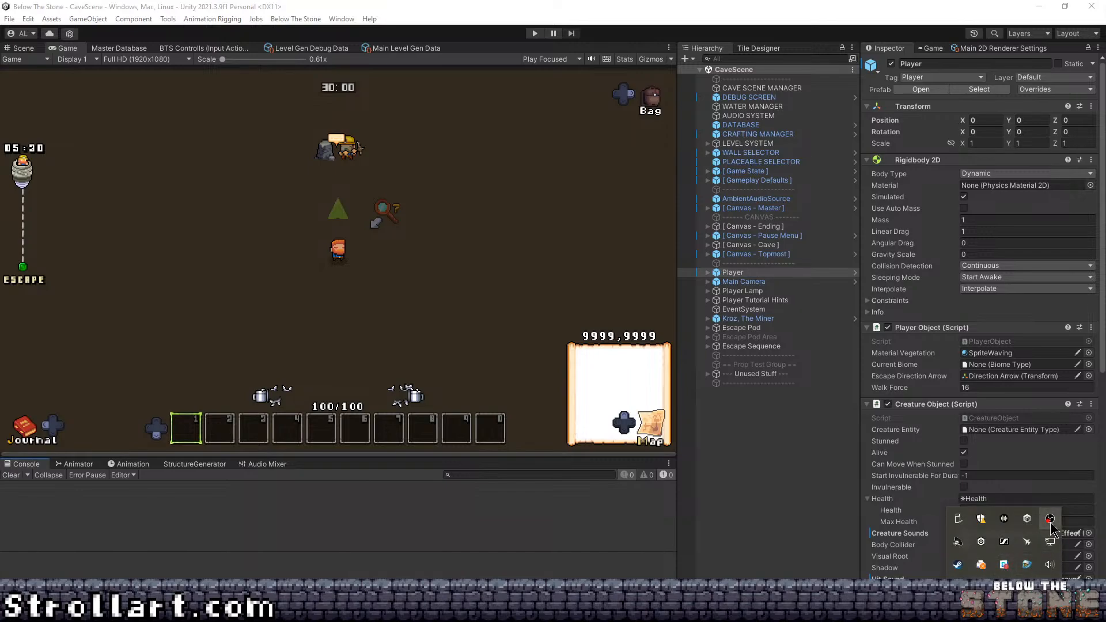
left_click(950, 605)
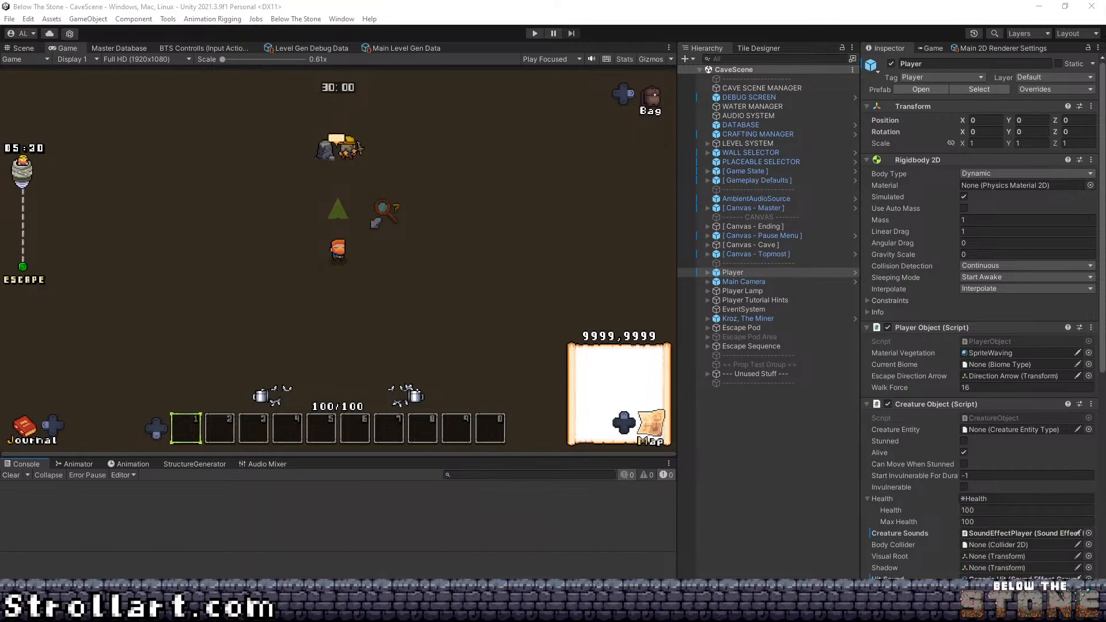